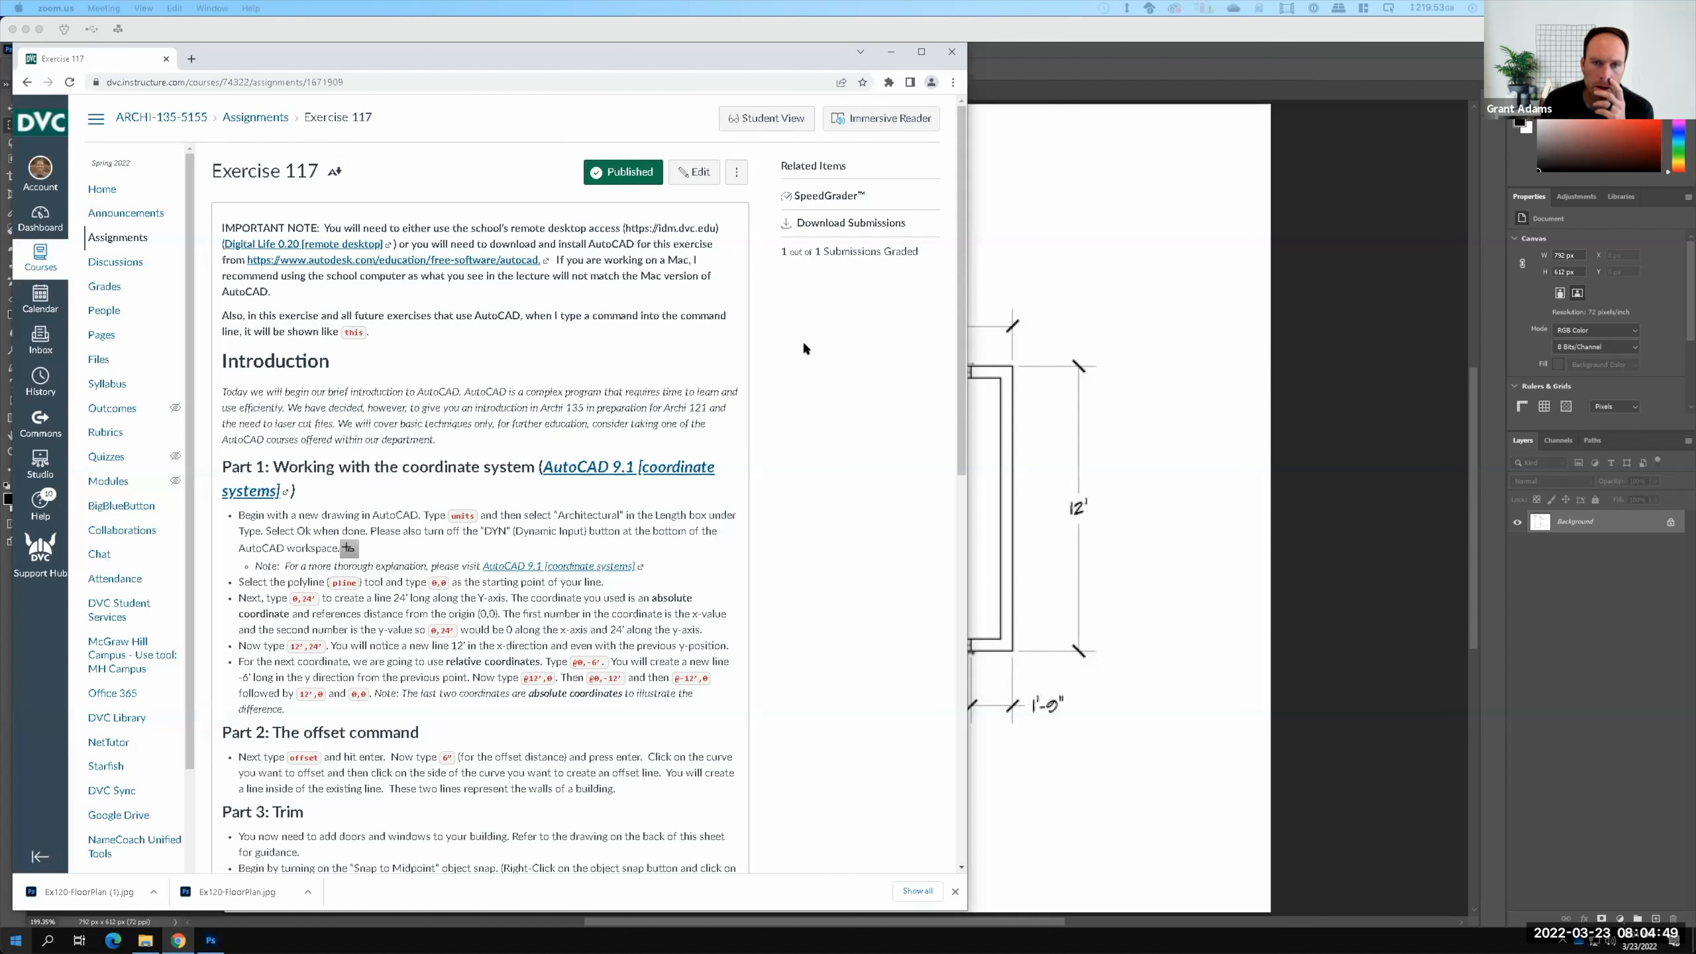
# Step: Read the Exercise 117 note on AutoCAD access, the introduction, and the Part 1 coordinate system instructions
pyautogui.click(497, 212)
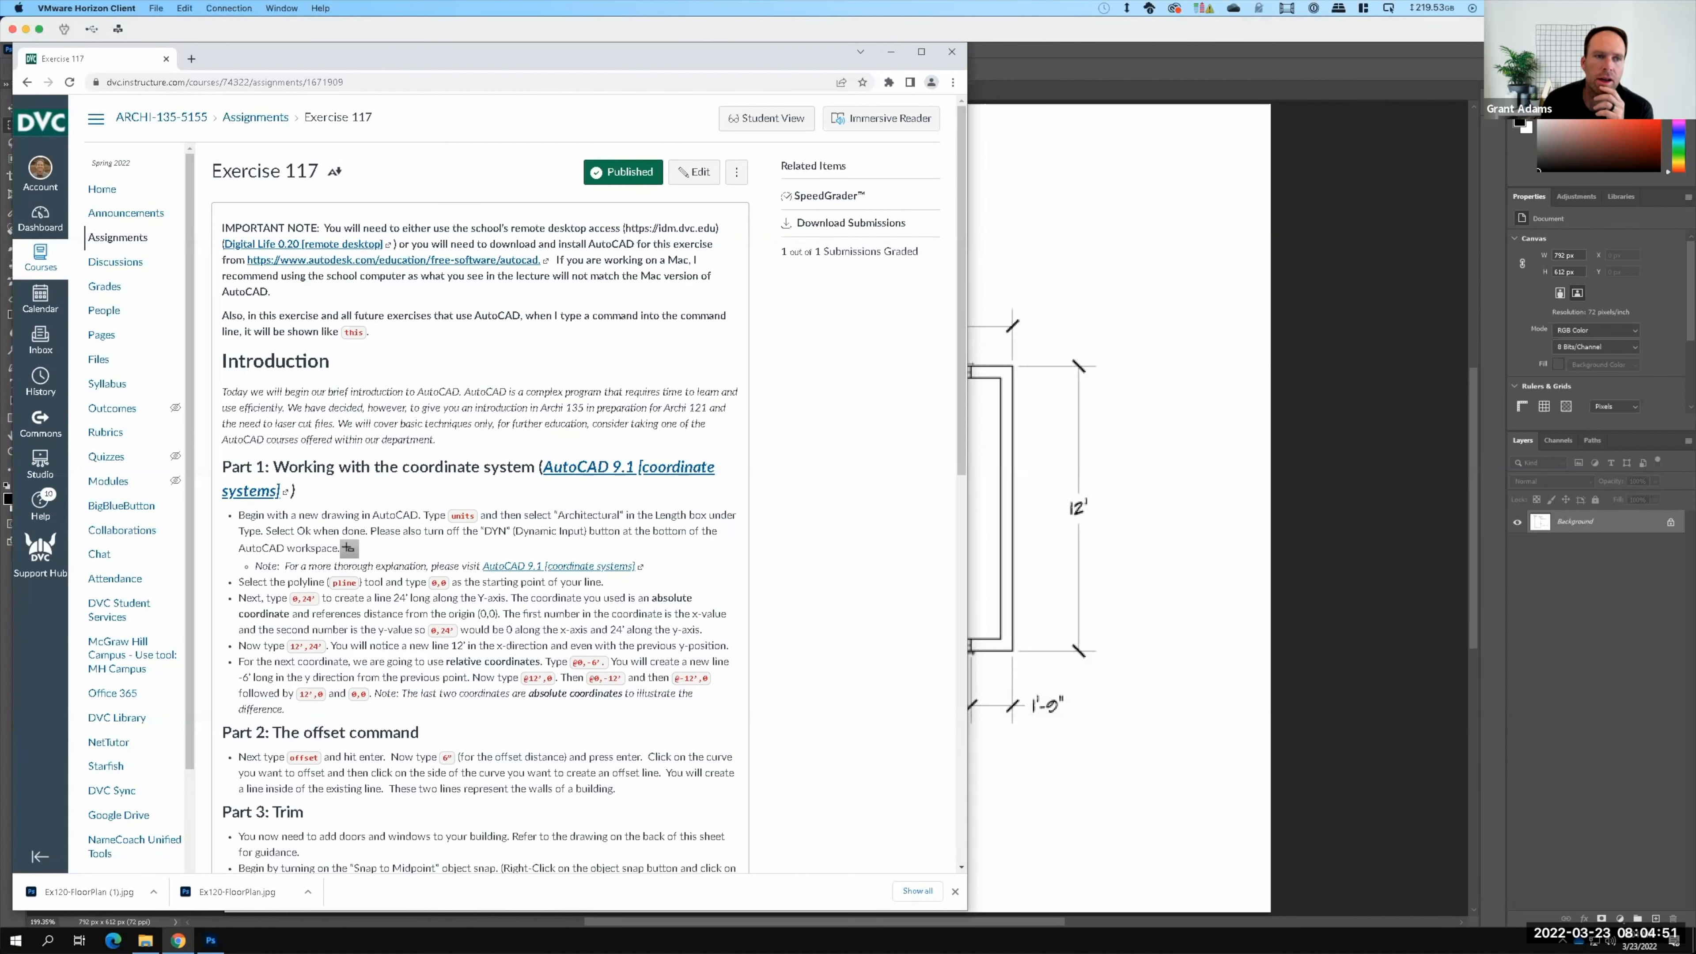
pyautogui.click(288, 294)
pyautogui.moveTo(288, 294); pyautogui.dragTo(222, 229)
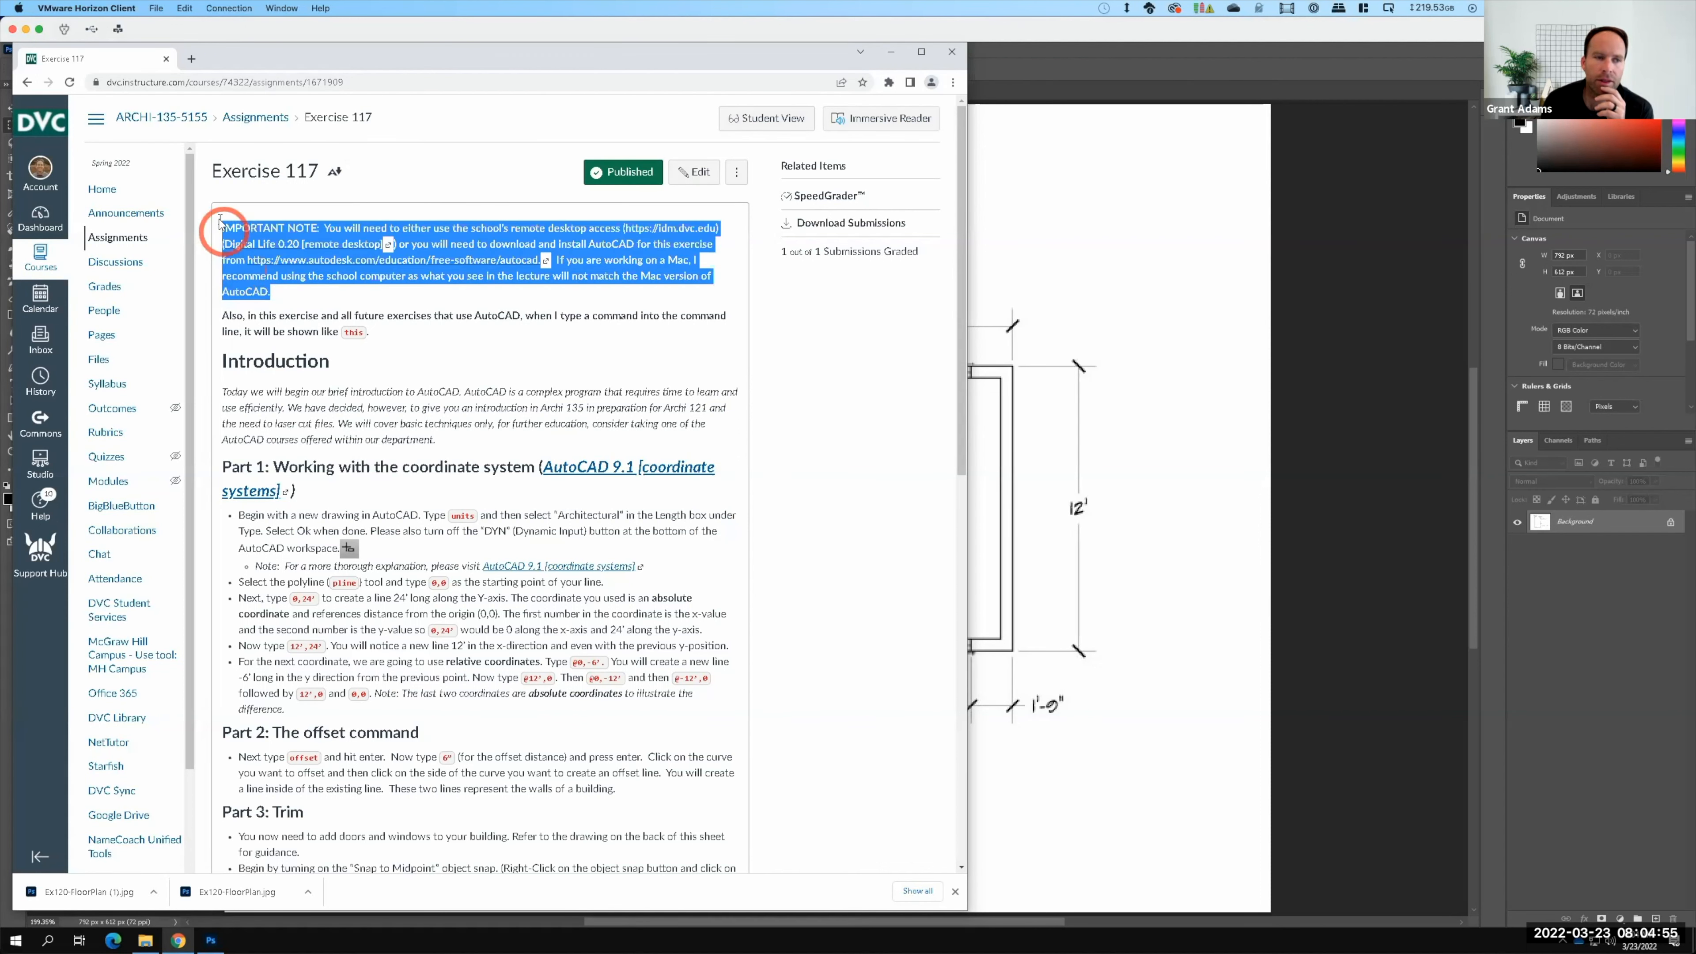
pyautogui.click(441, 300)
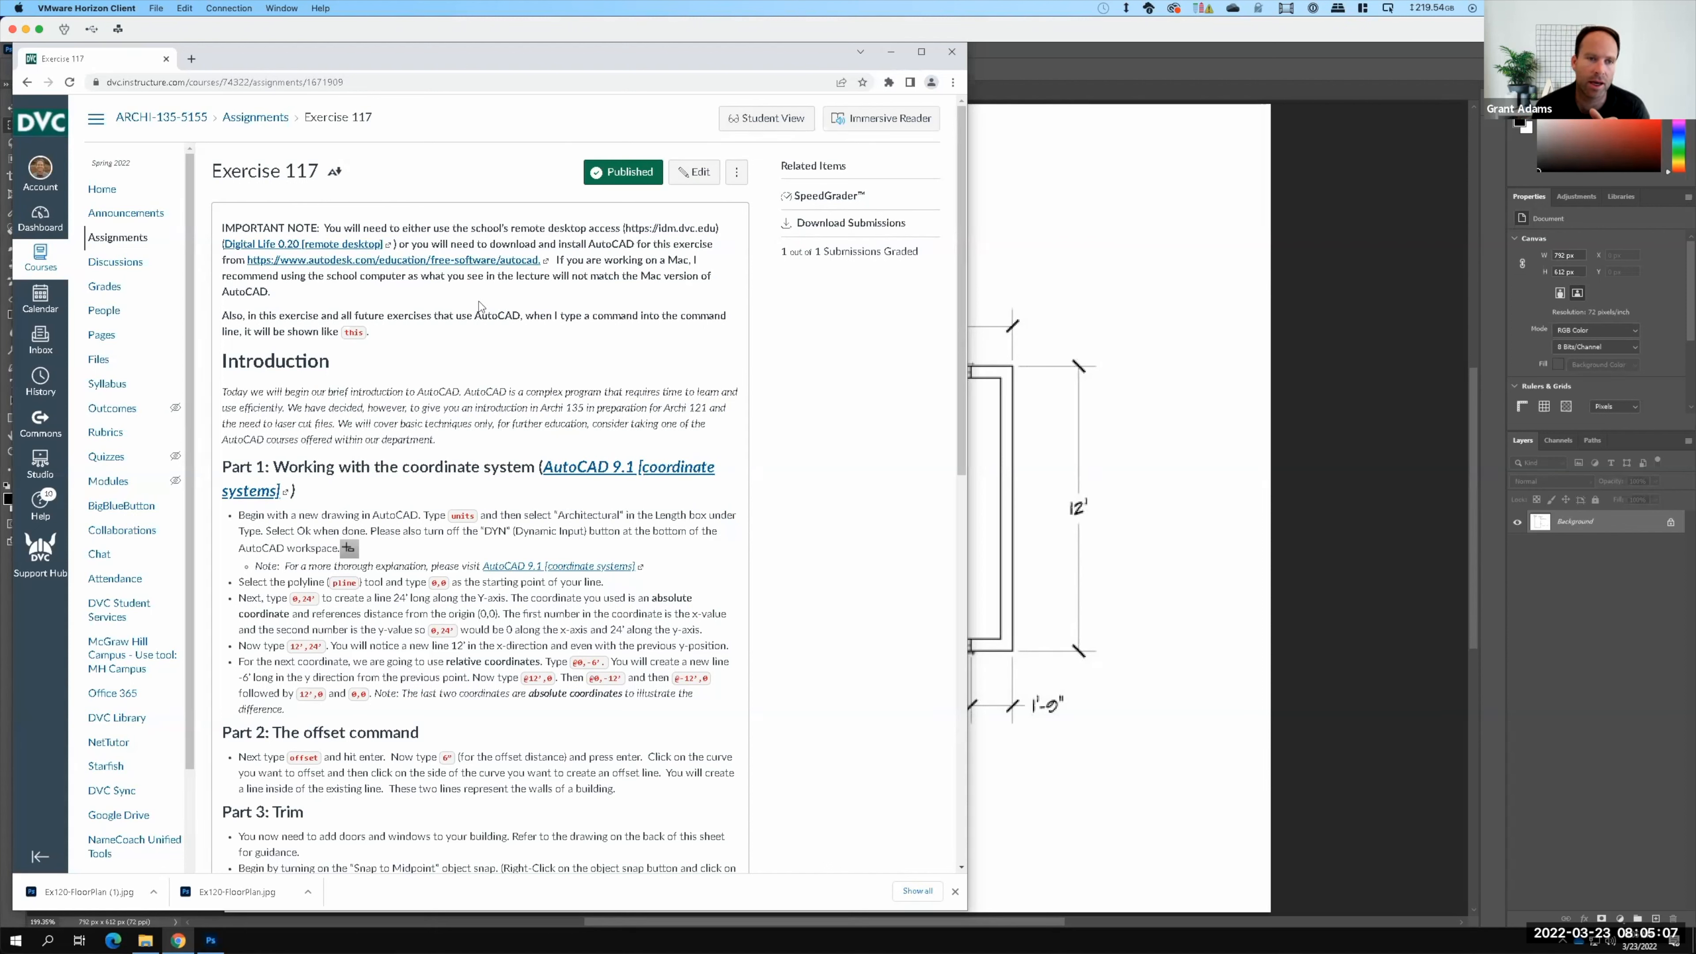
pyautogui.press('F15')
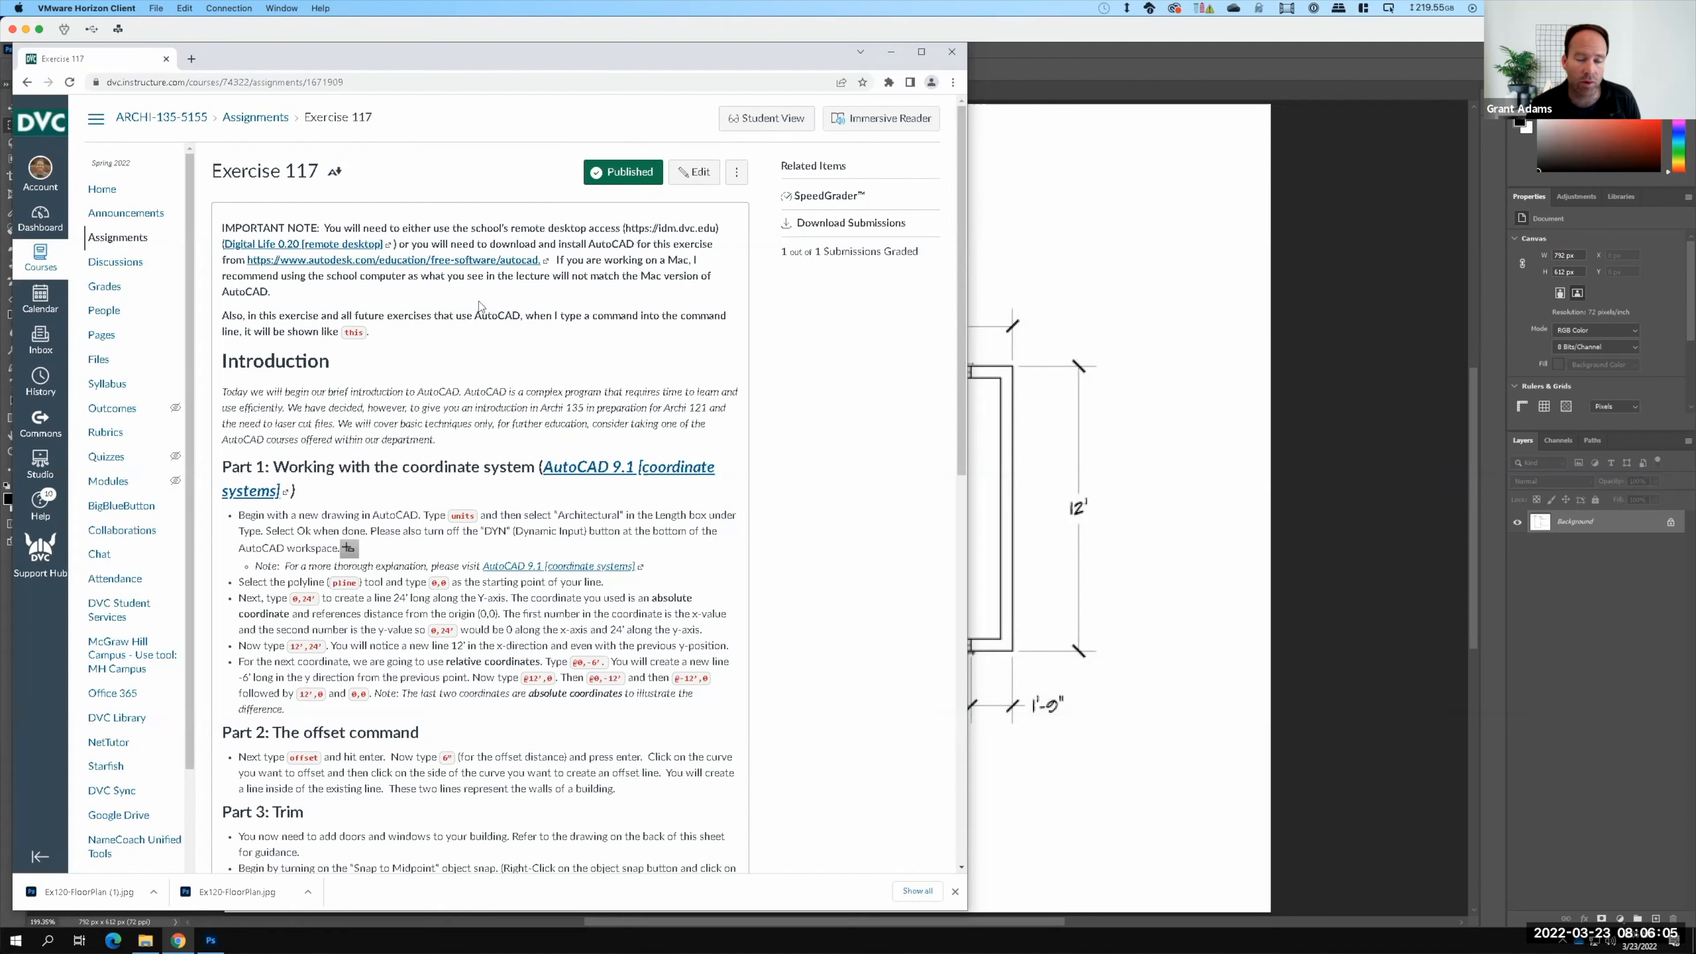
pyautogui.press('F15')
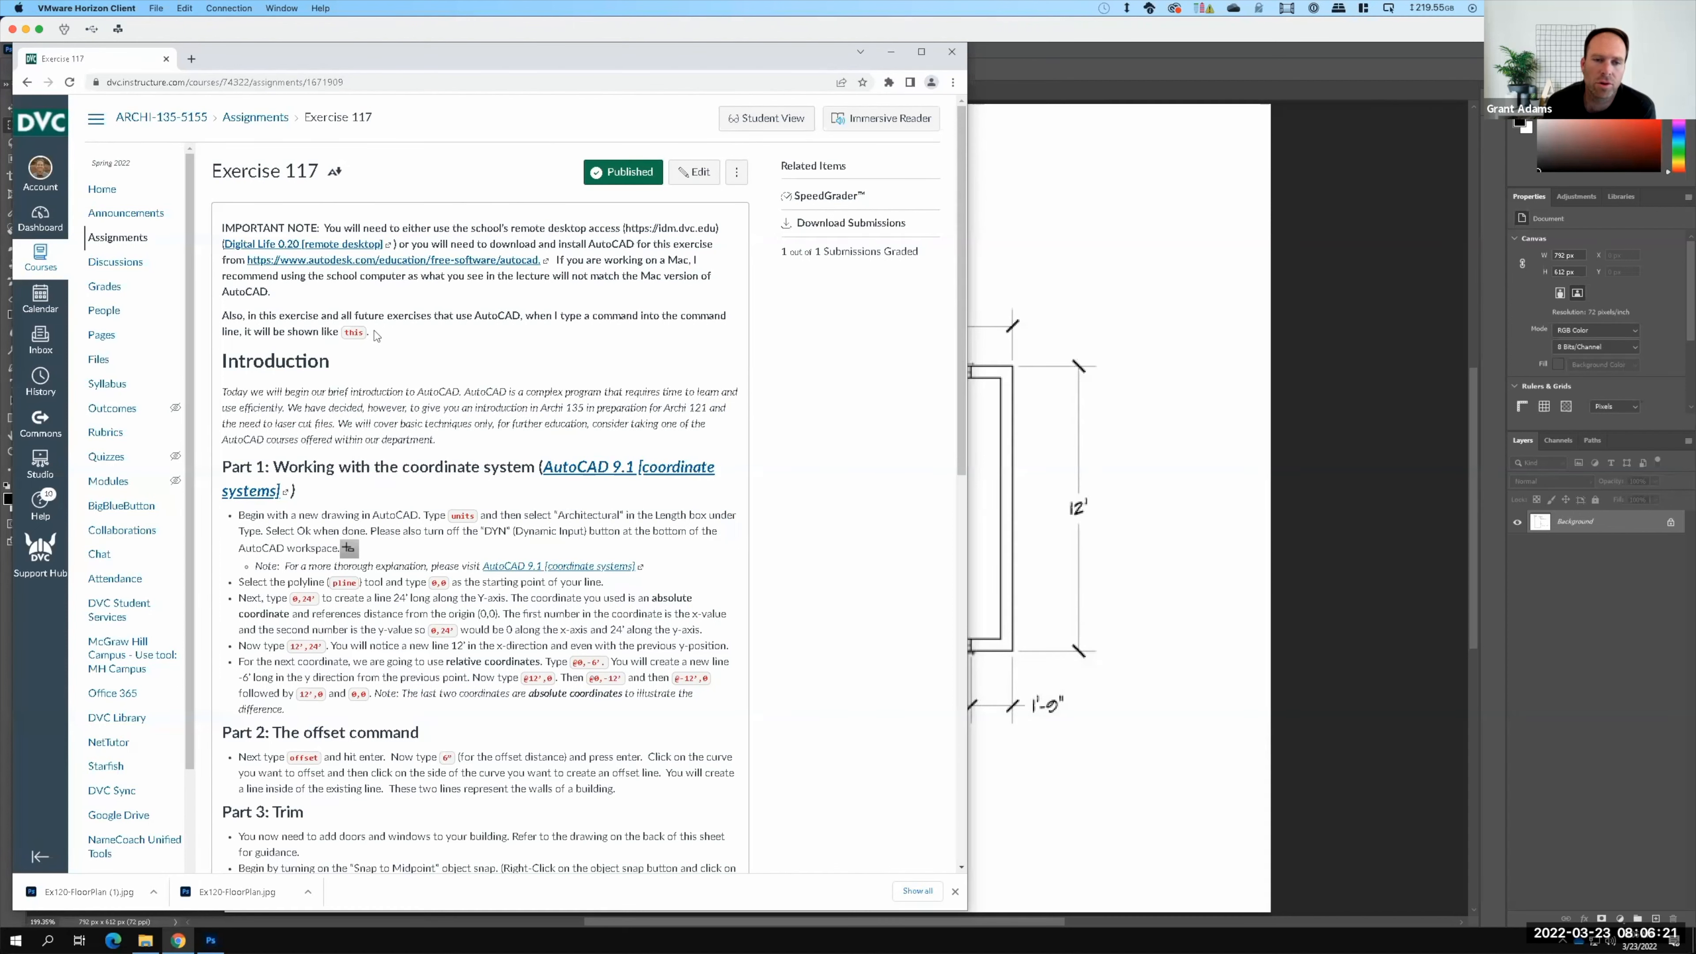
pyautogui.scroll(-1, 376, 336)
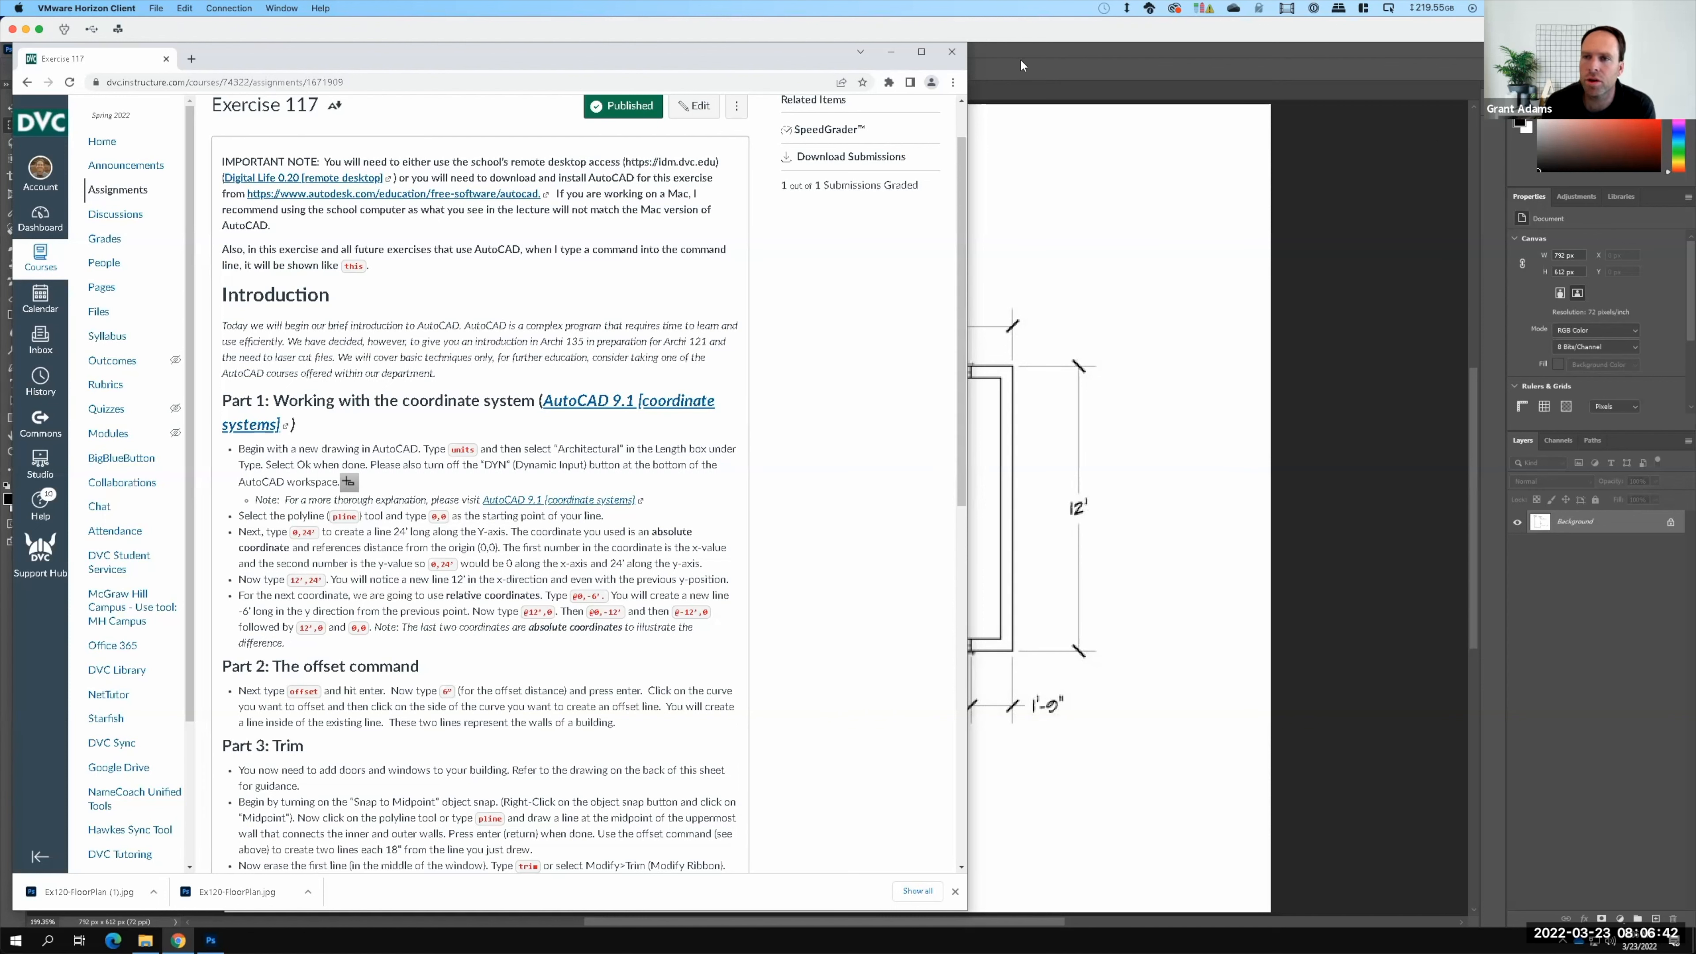
# Step: Minimize the exercise page and the floor plan image windows to reveal the remote desktop
pyautogui.click(891, 52)
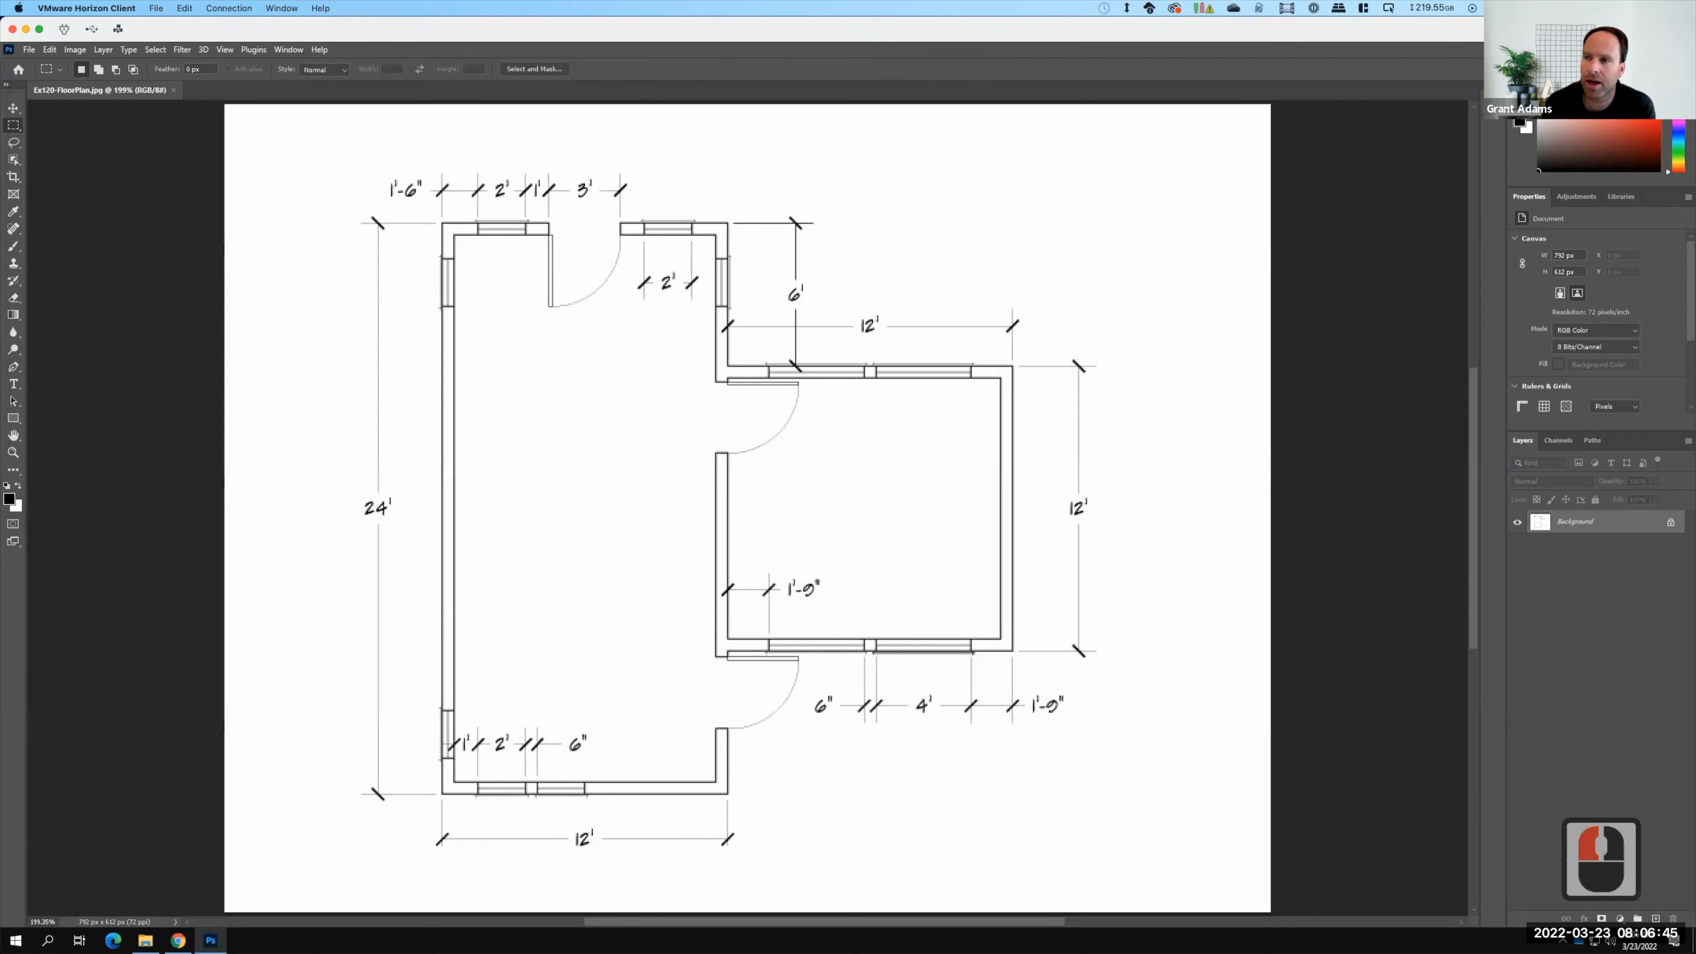
pyautogui.click(1619, 50)
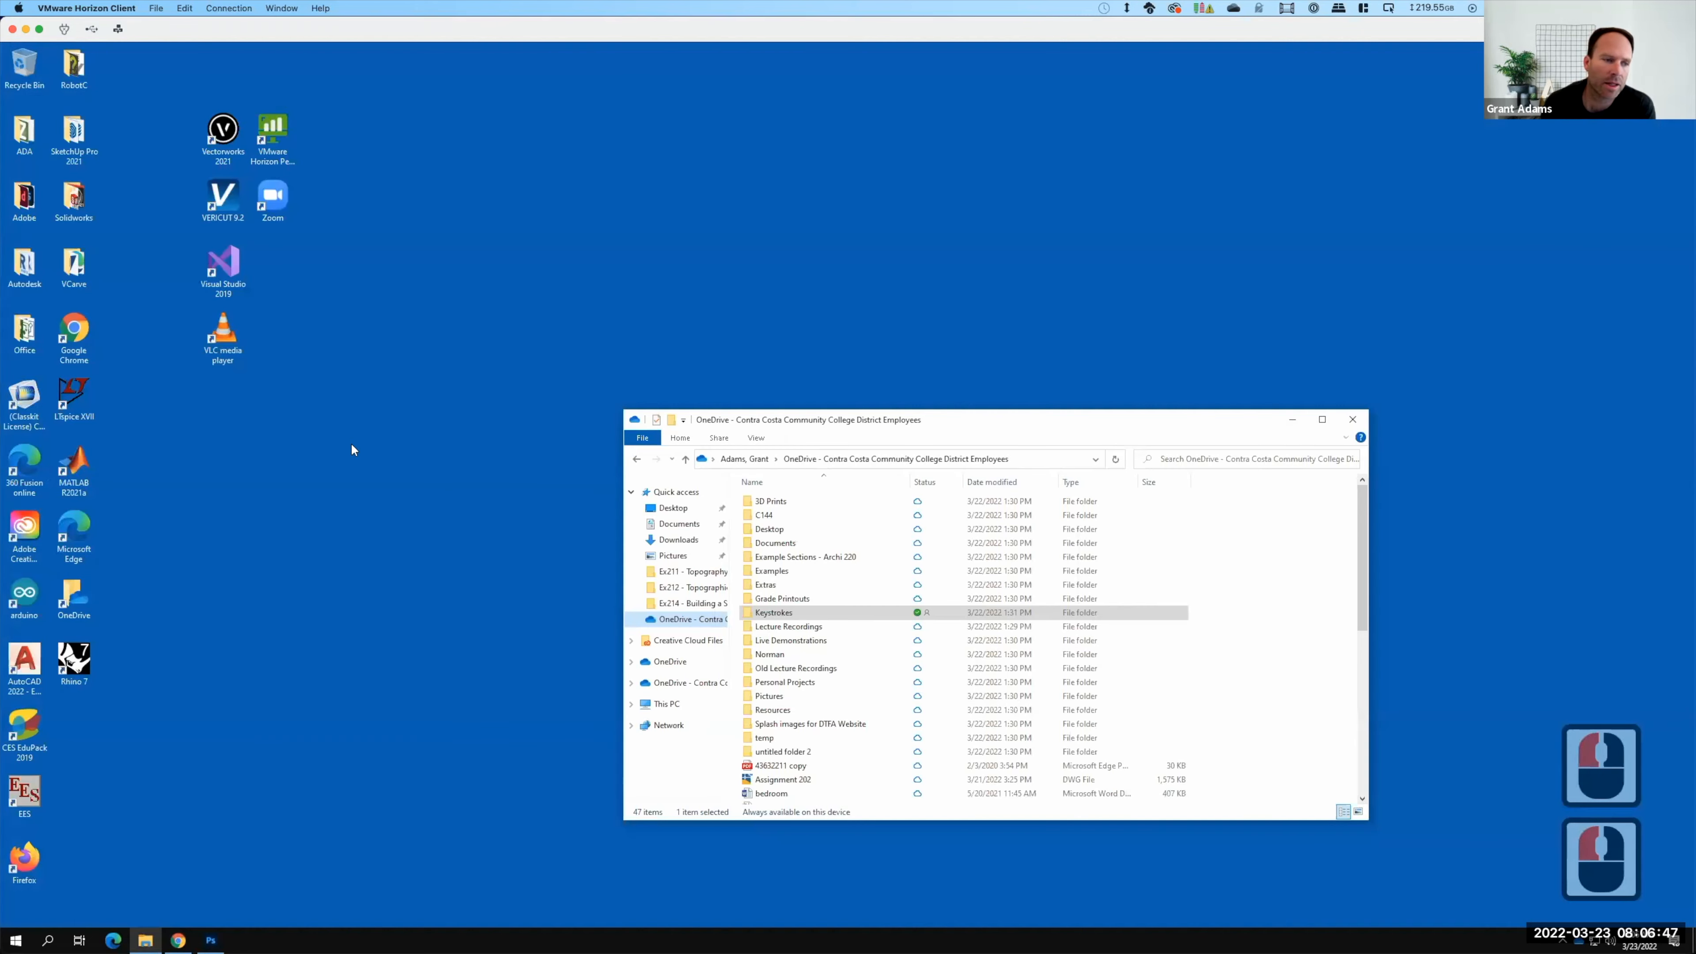
pyautogui.click(199, 515)
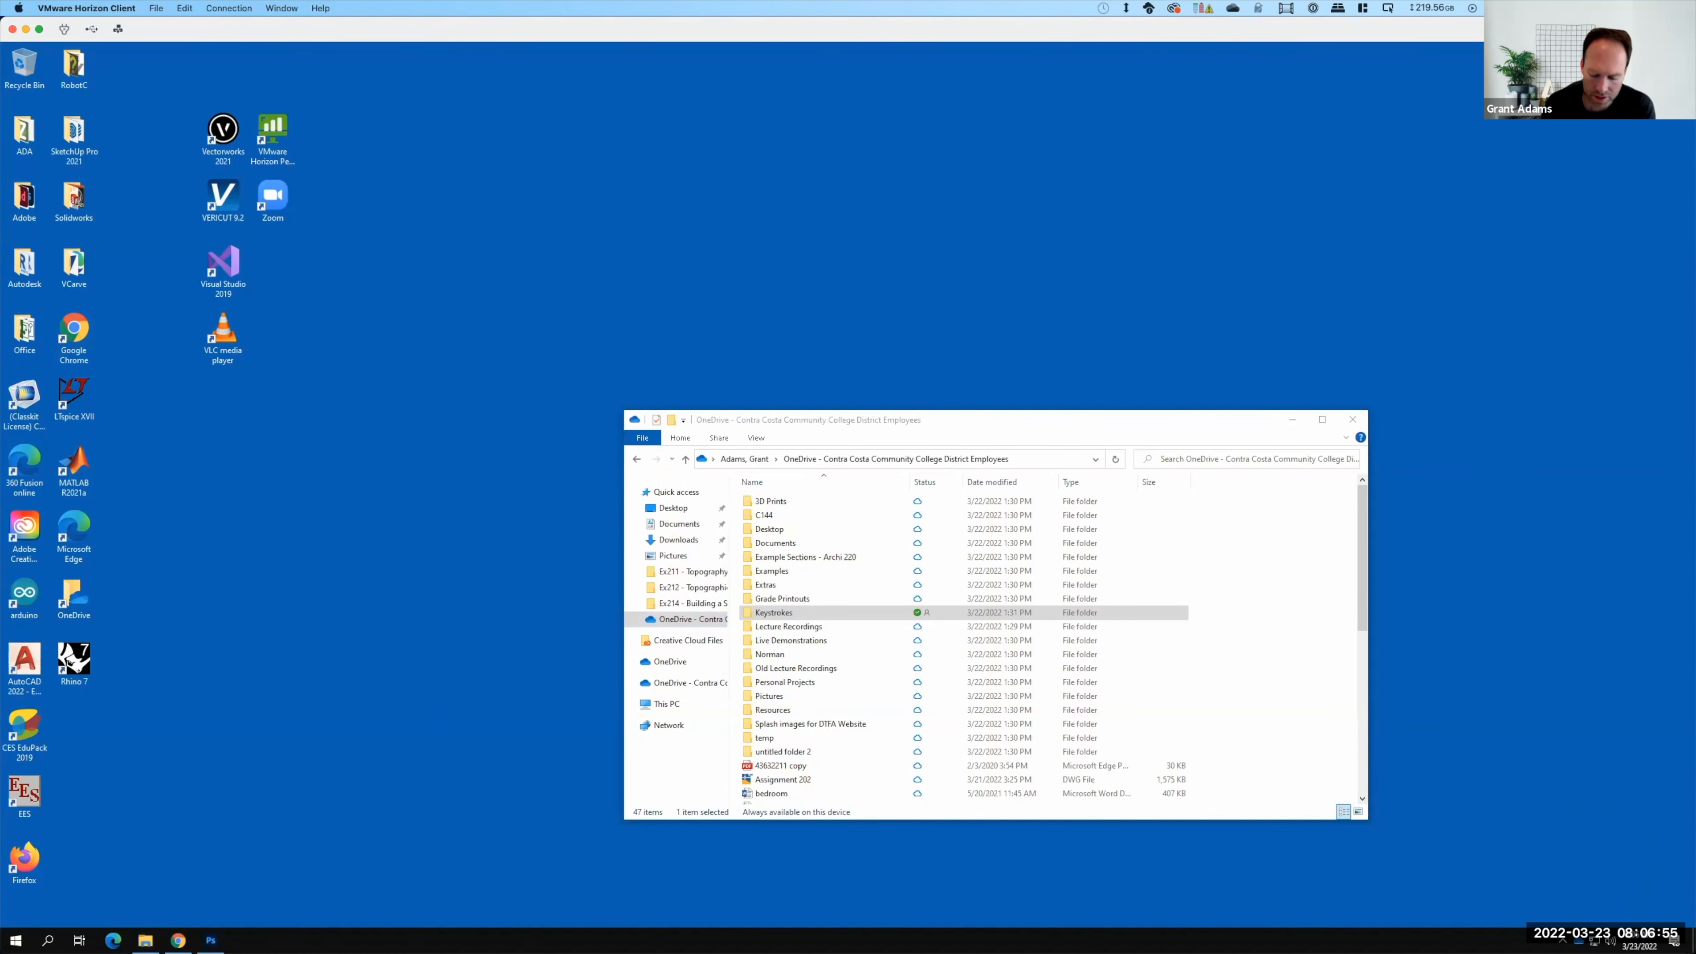
# Step: Switch to the local Chrome browser and load the remote lab portal at idm.dvc.edu
pyautogui.press('super+Tab')
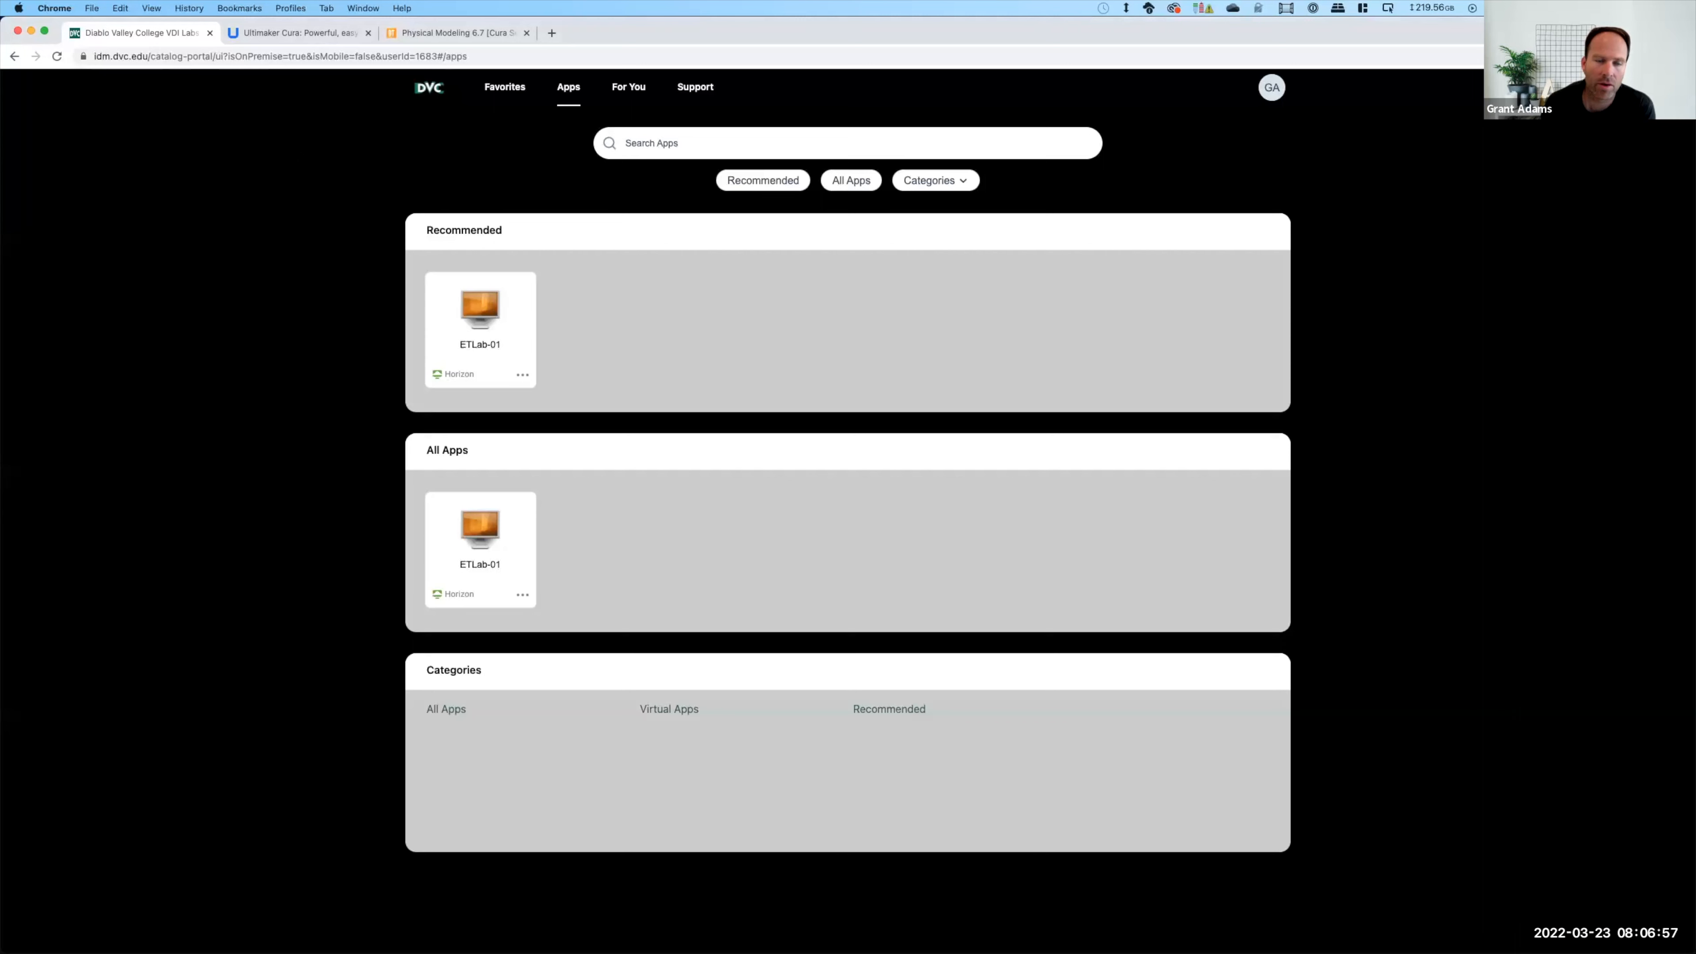
pyautogui.click(135, 58)
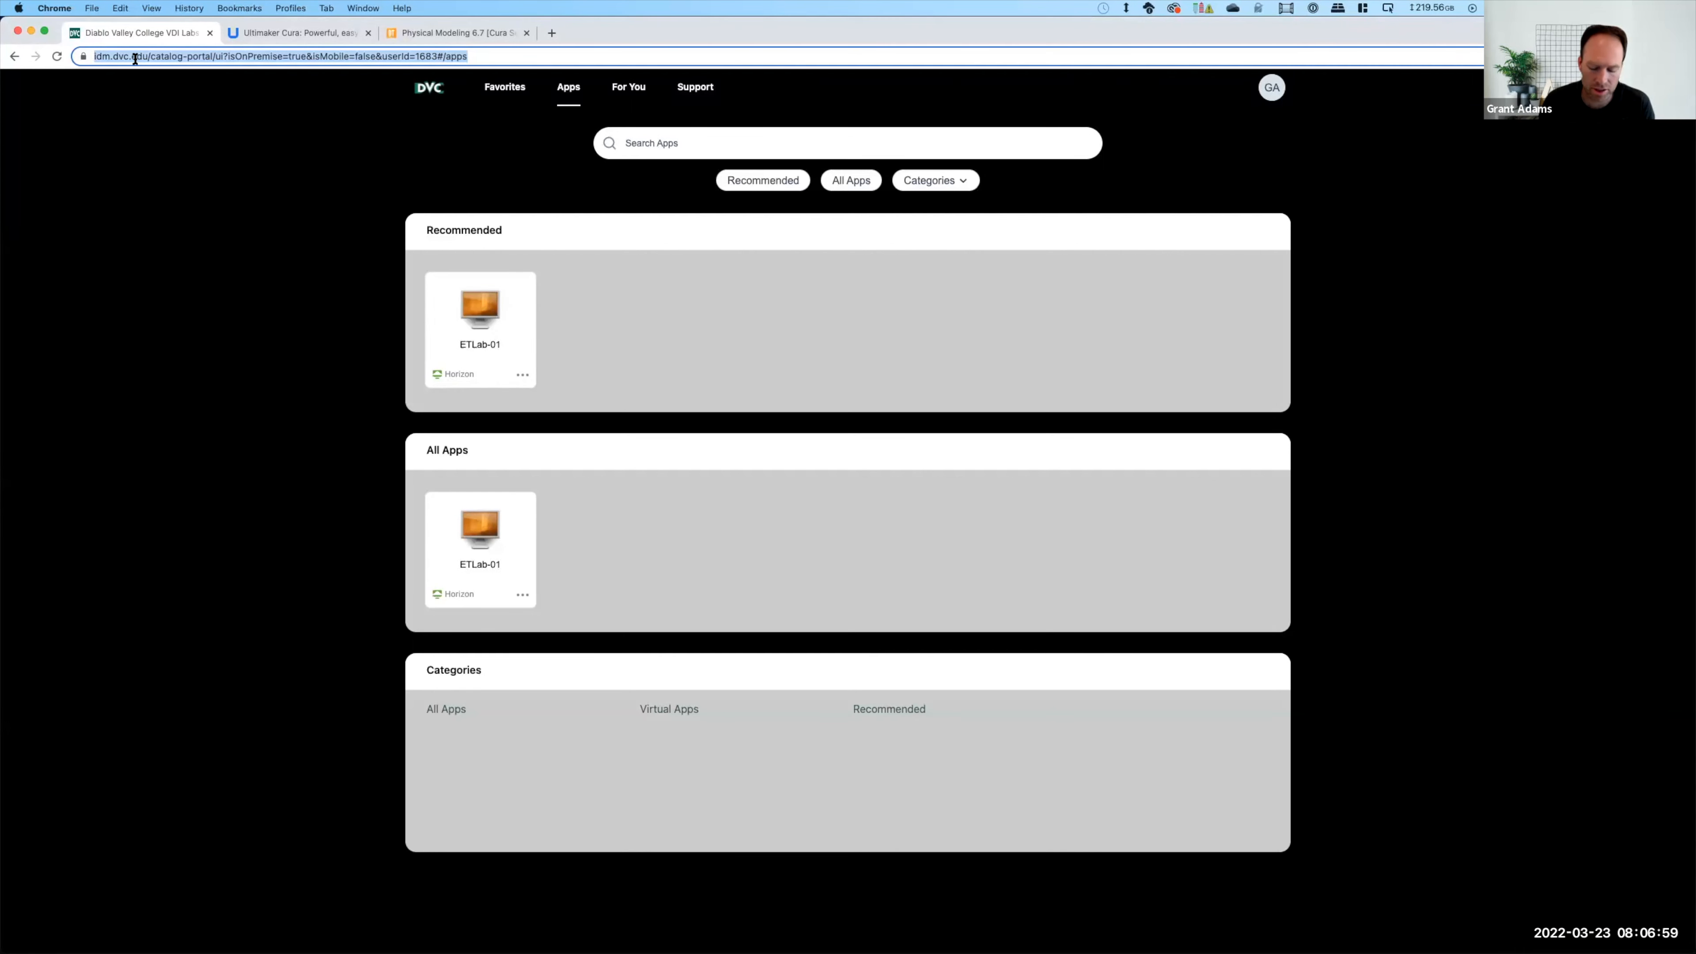
pyautogui.write('idm.dvc.edu')
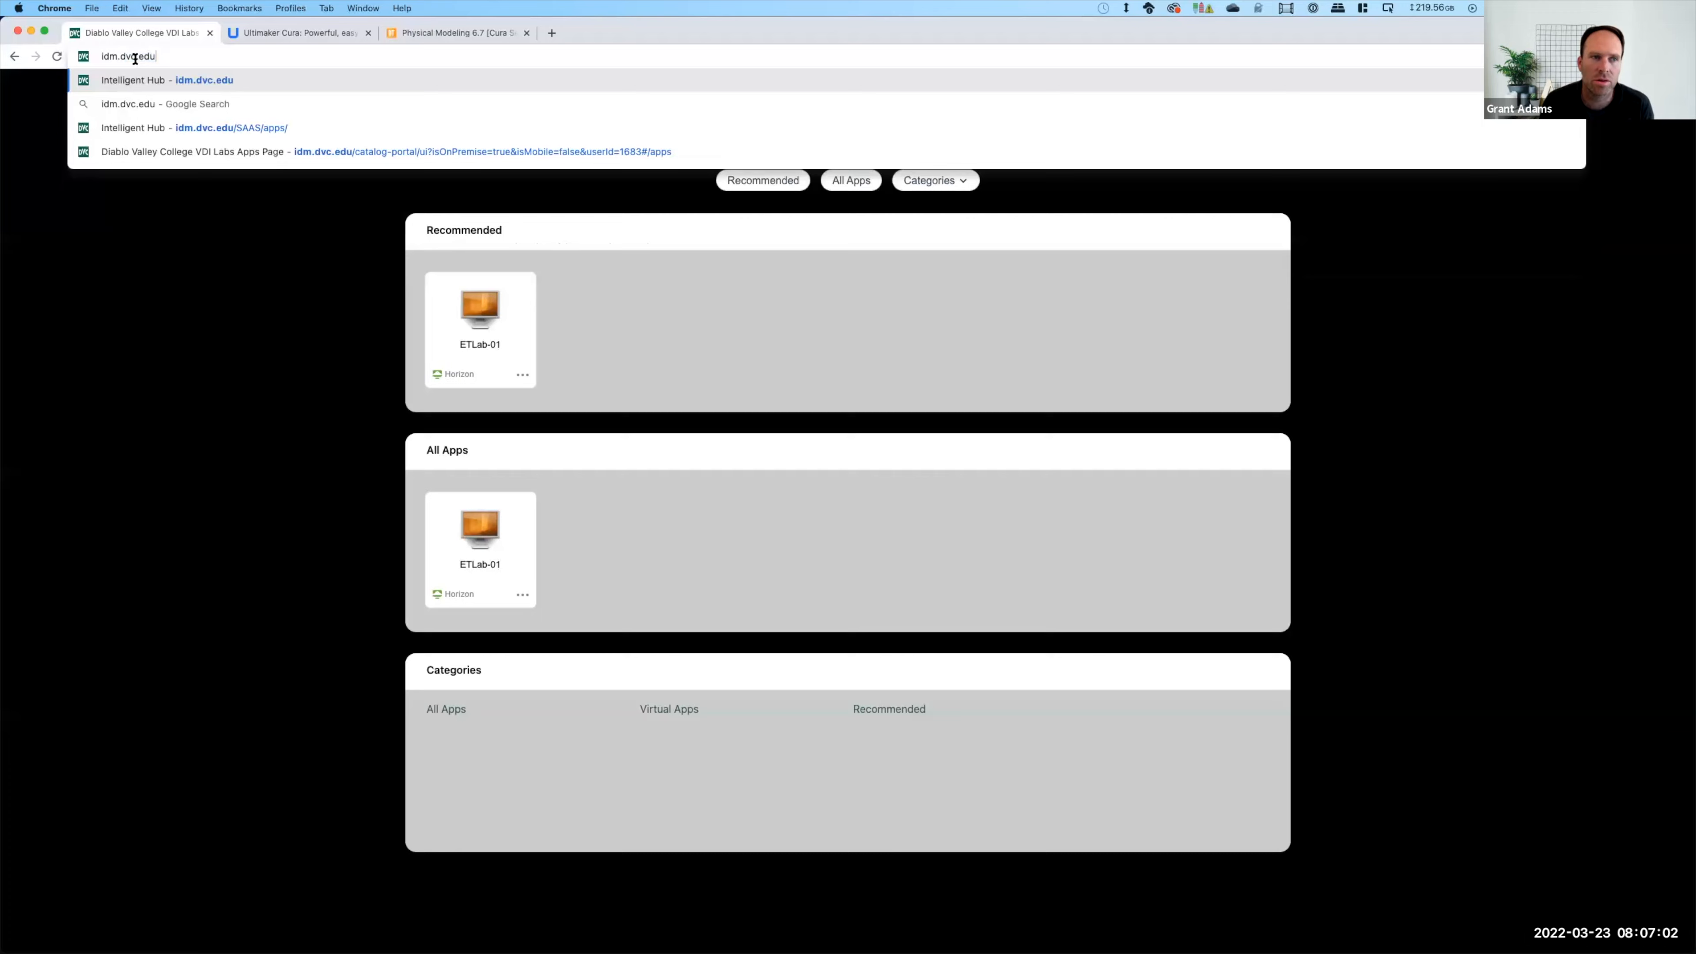
pyautogui.press('Return')
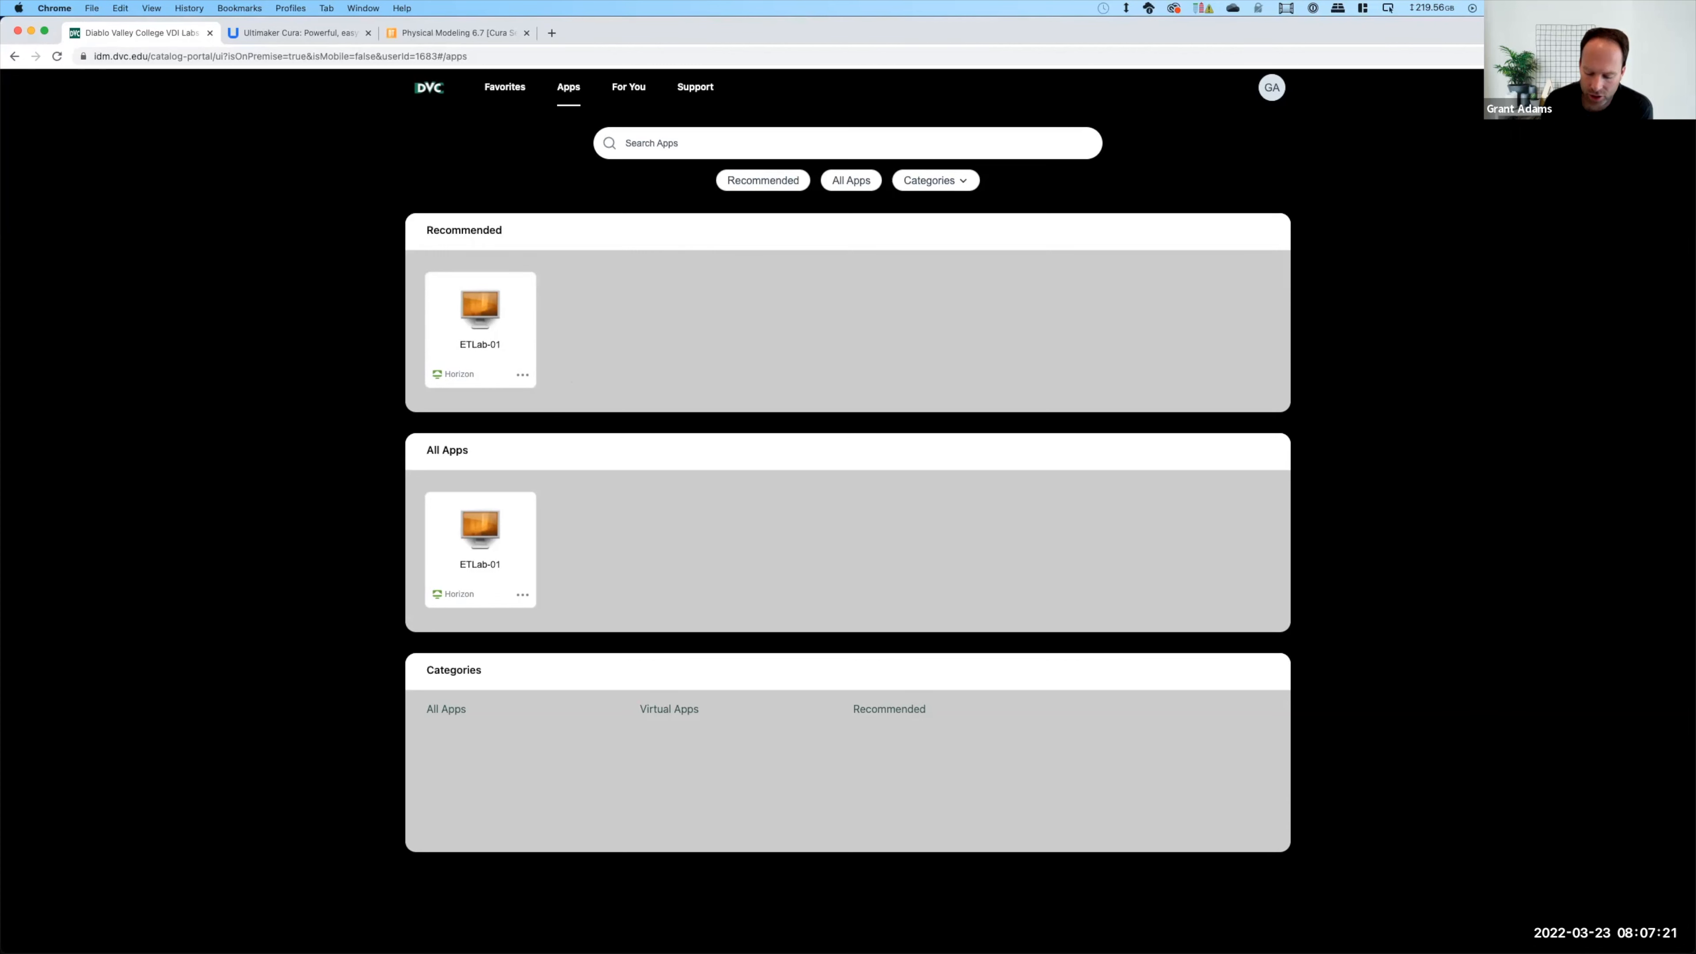
# Step: Open the portal's account settings and view the launch preferences for Horizon remote apps
pyautogui.press('super+Tab')
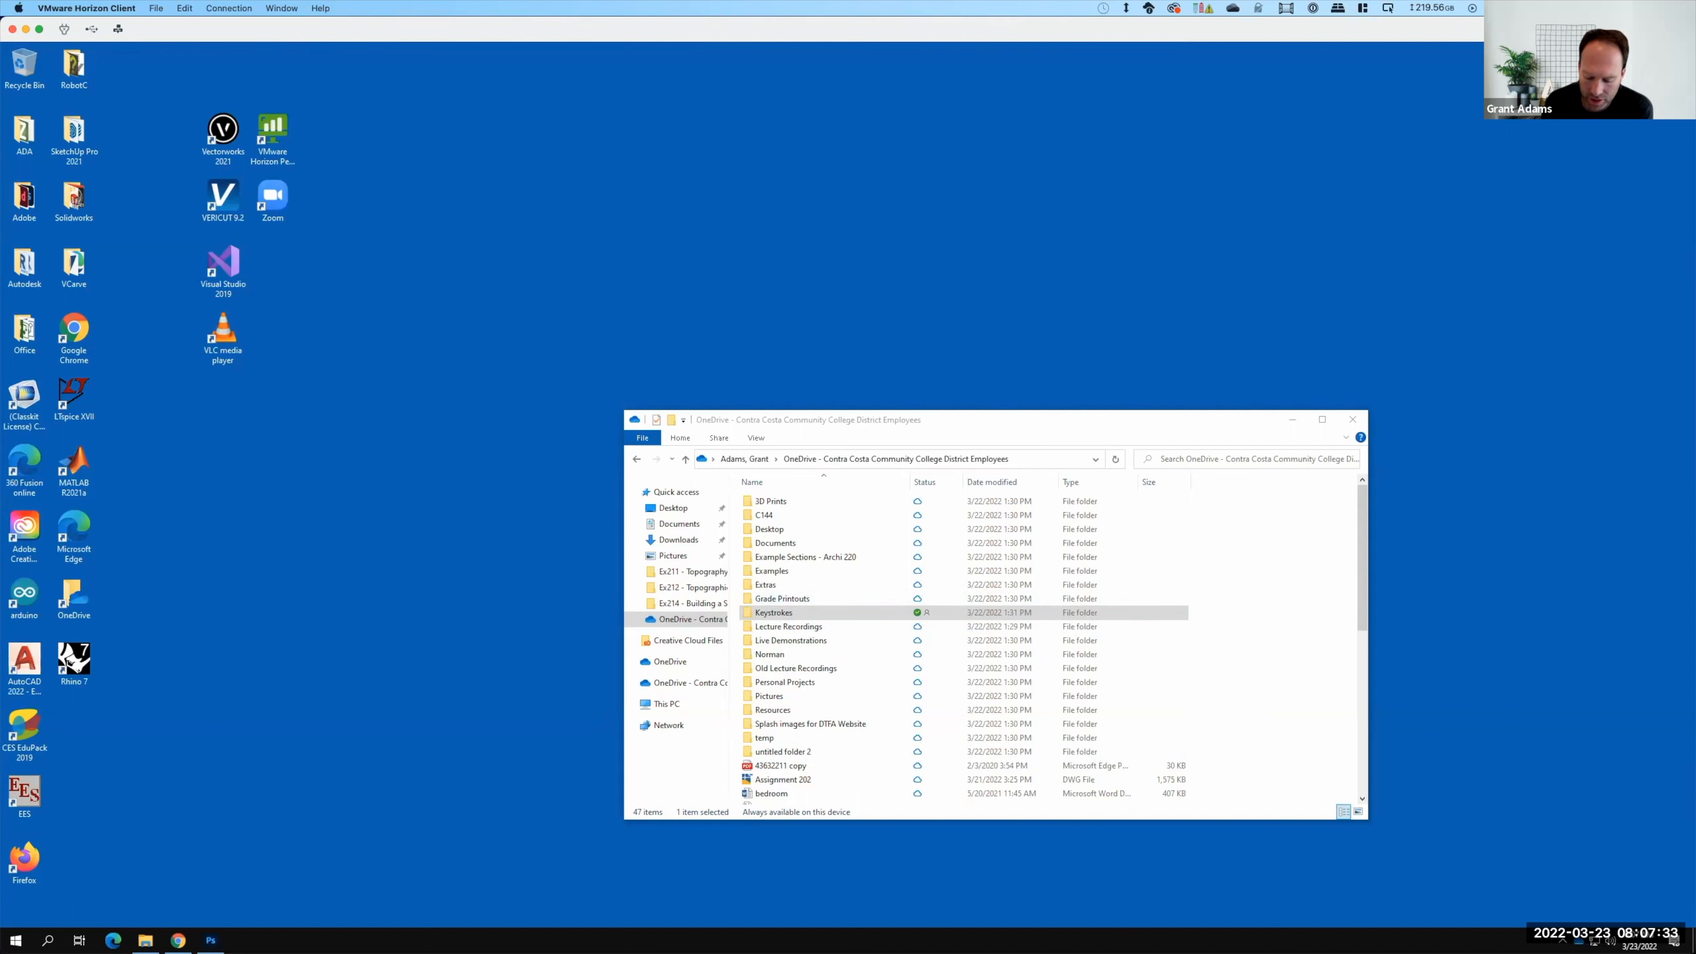
pyautogui.press('super+Tab')
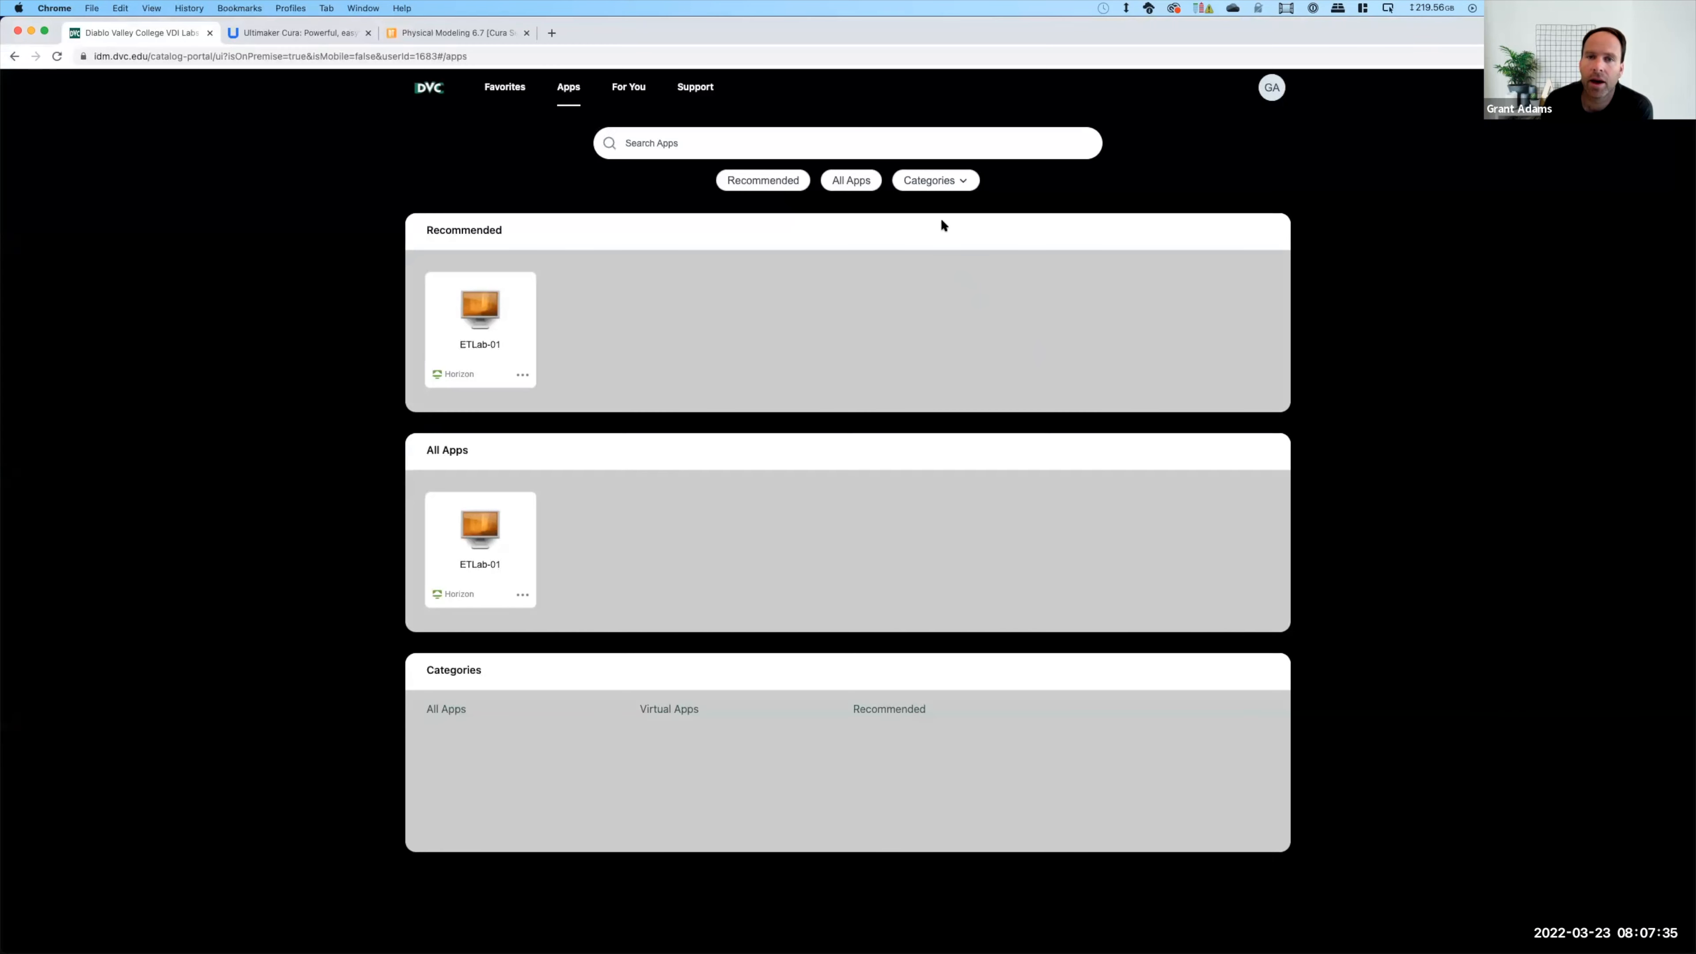
pyautogui.click(1272, 90)
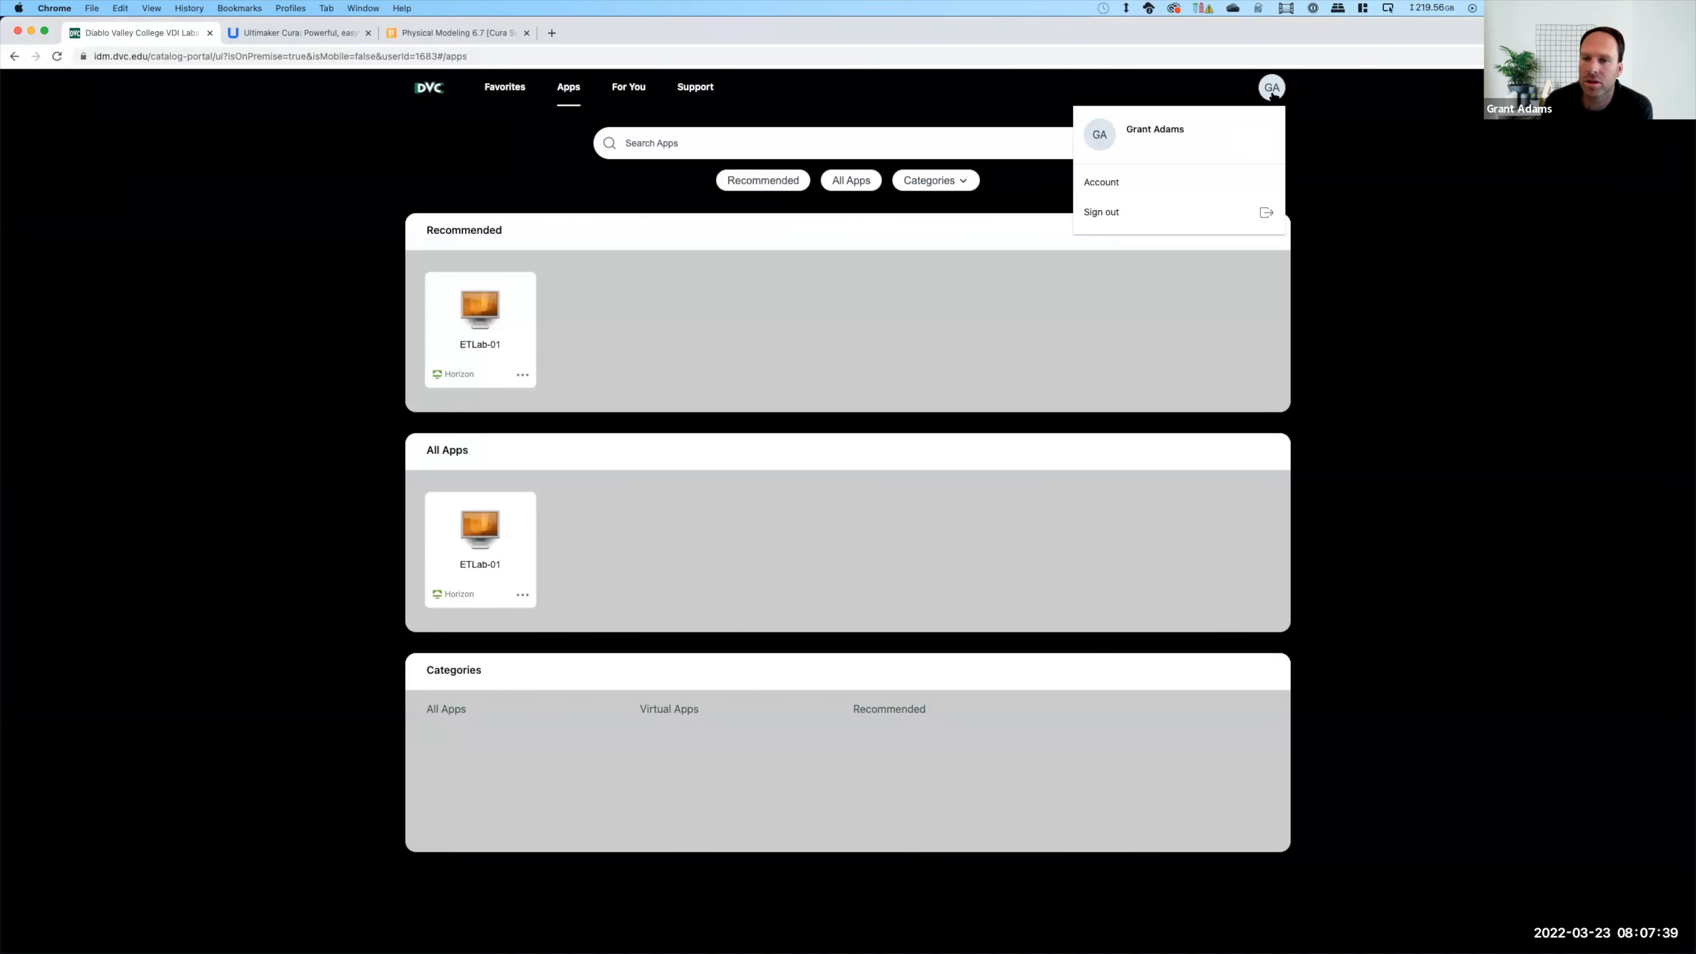
pyautogui.click(1099, 184)
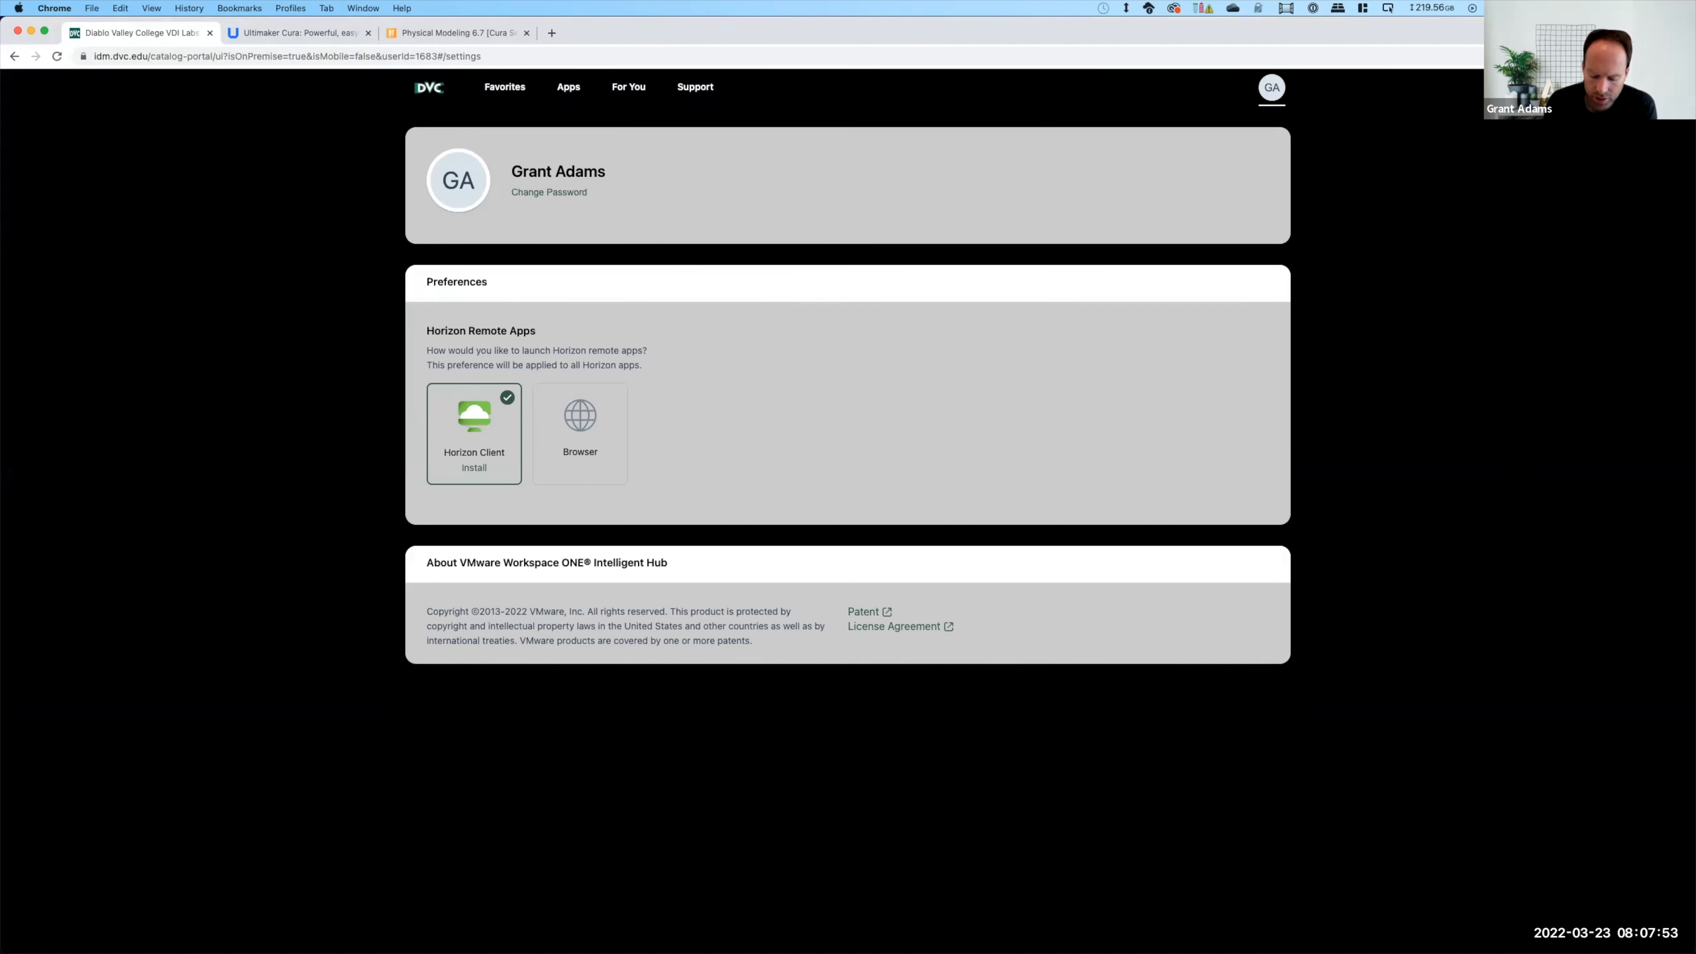
# Step: Return to the remote desktop in VMware Horizon Client, reposition the OneDrive folder window and show the hidden system tray icons
pyautogui.press('super+Tab')
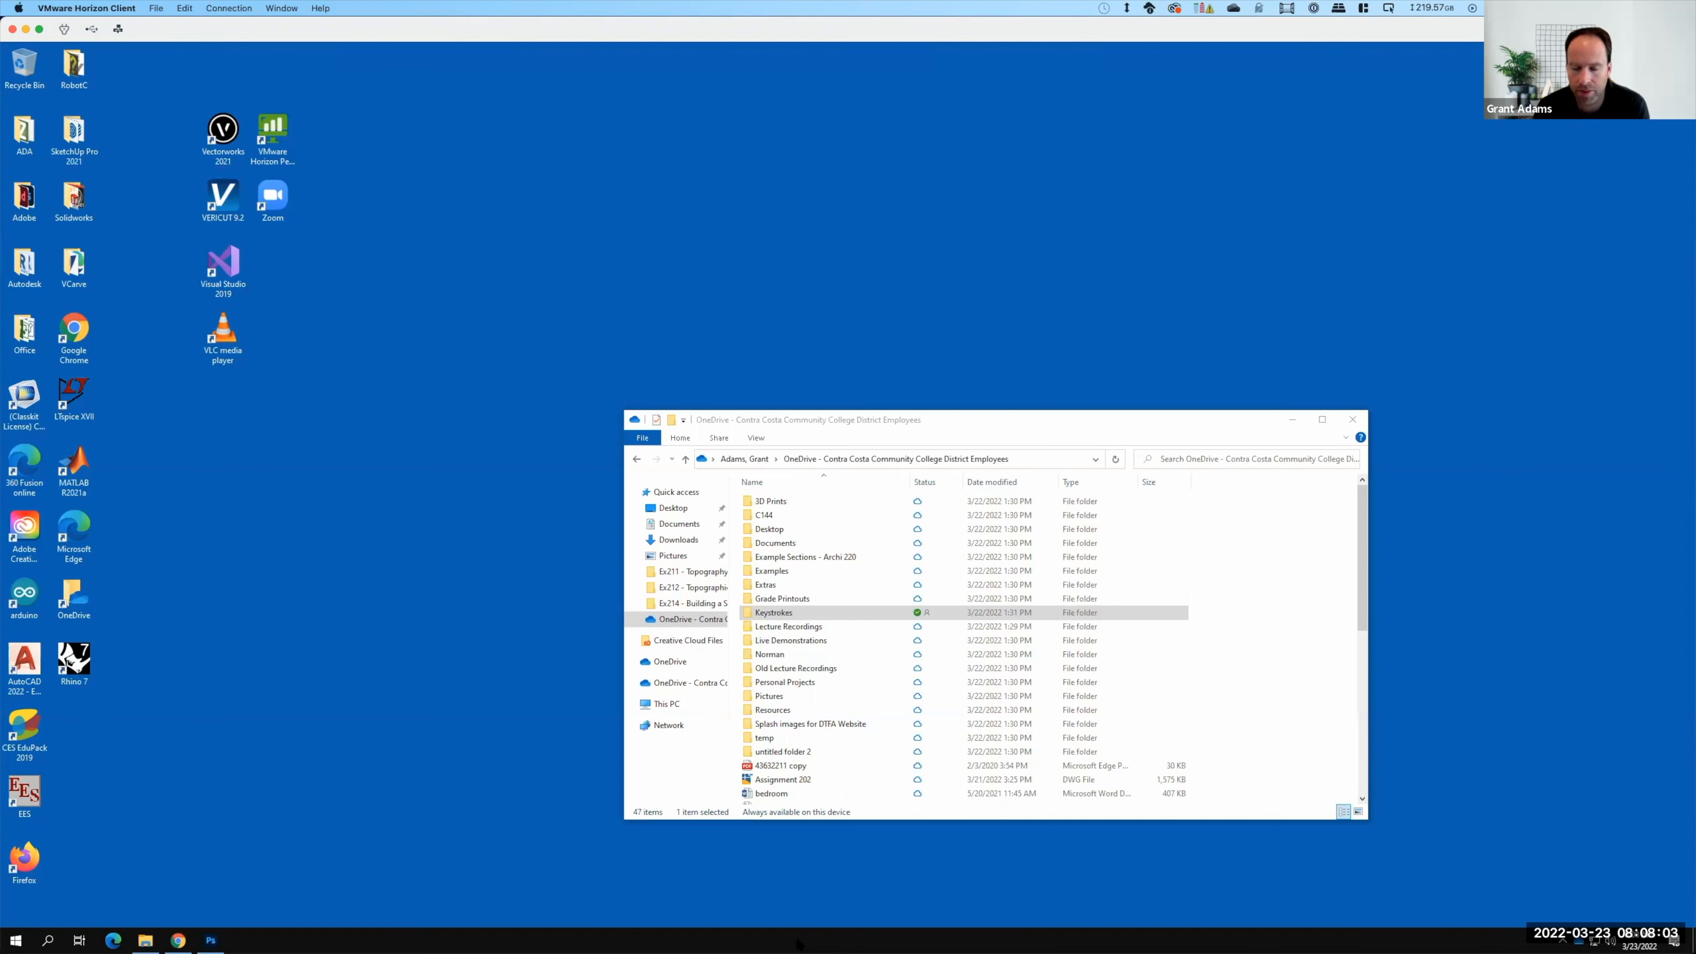
pyautogui.press('F15')
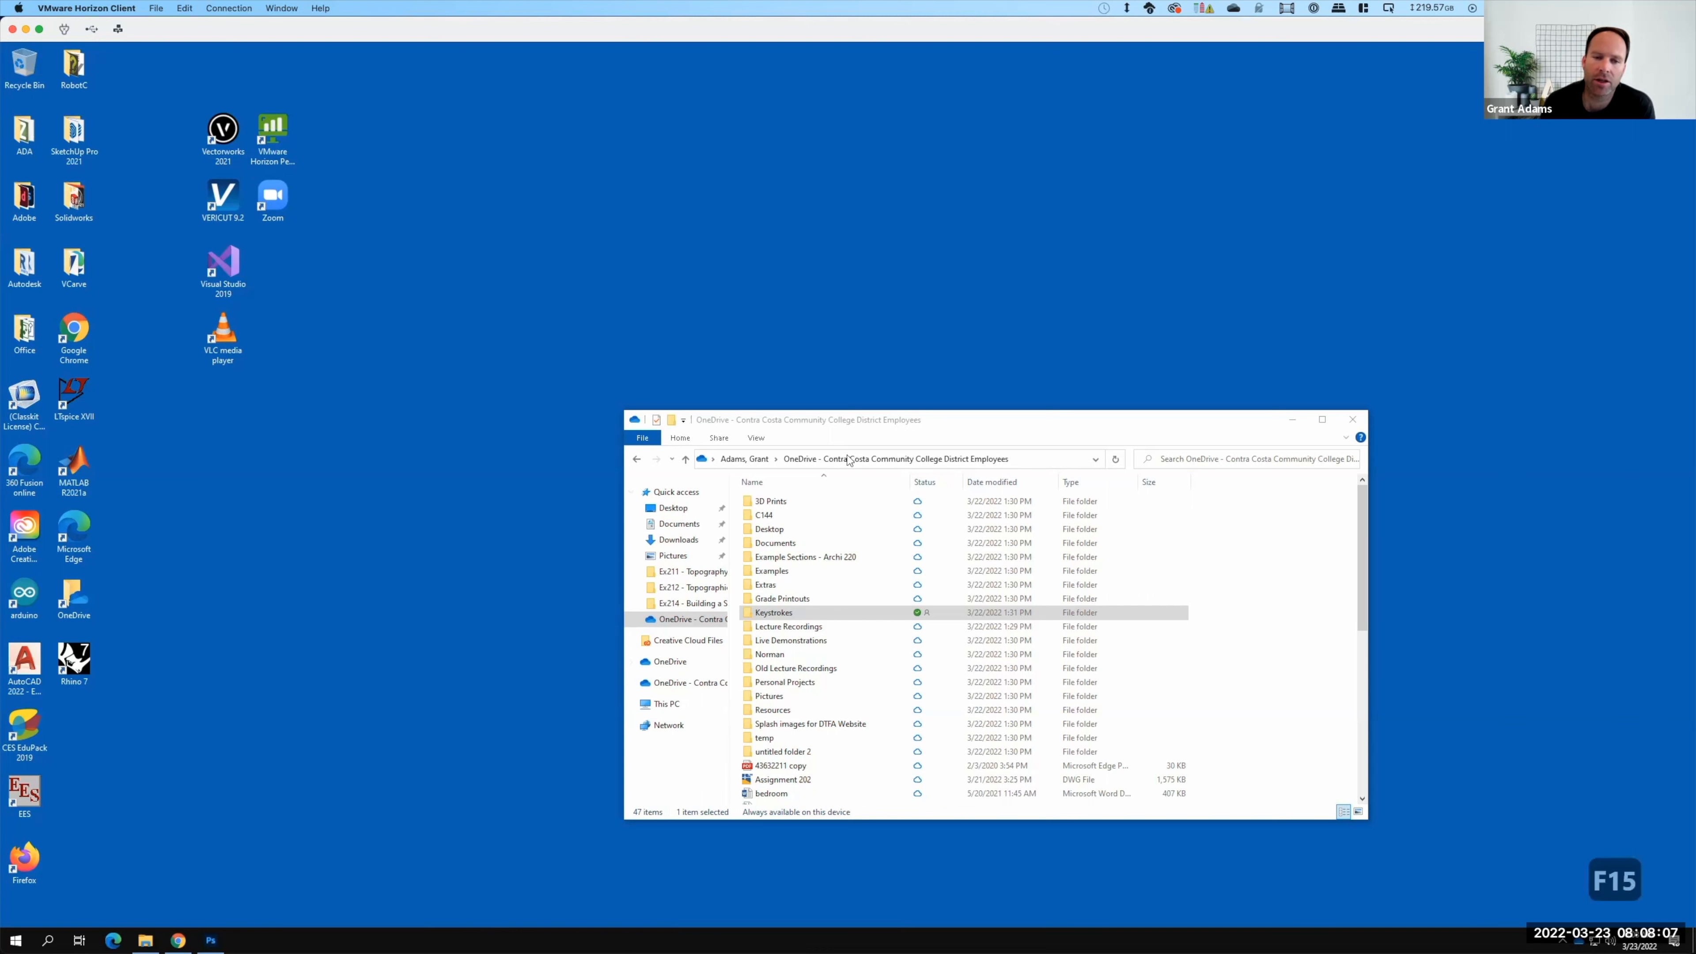
pyautogui.moveTo(856, 422); pyautogui.dragTo(797, 380)
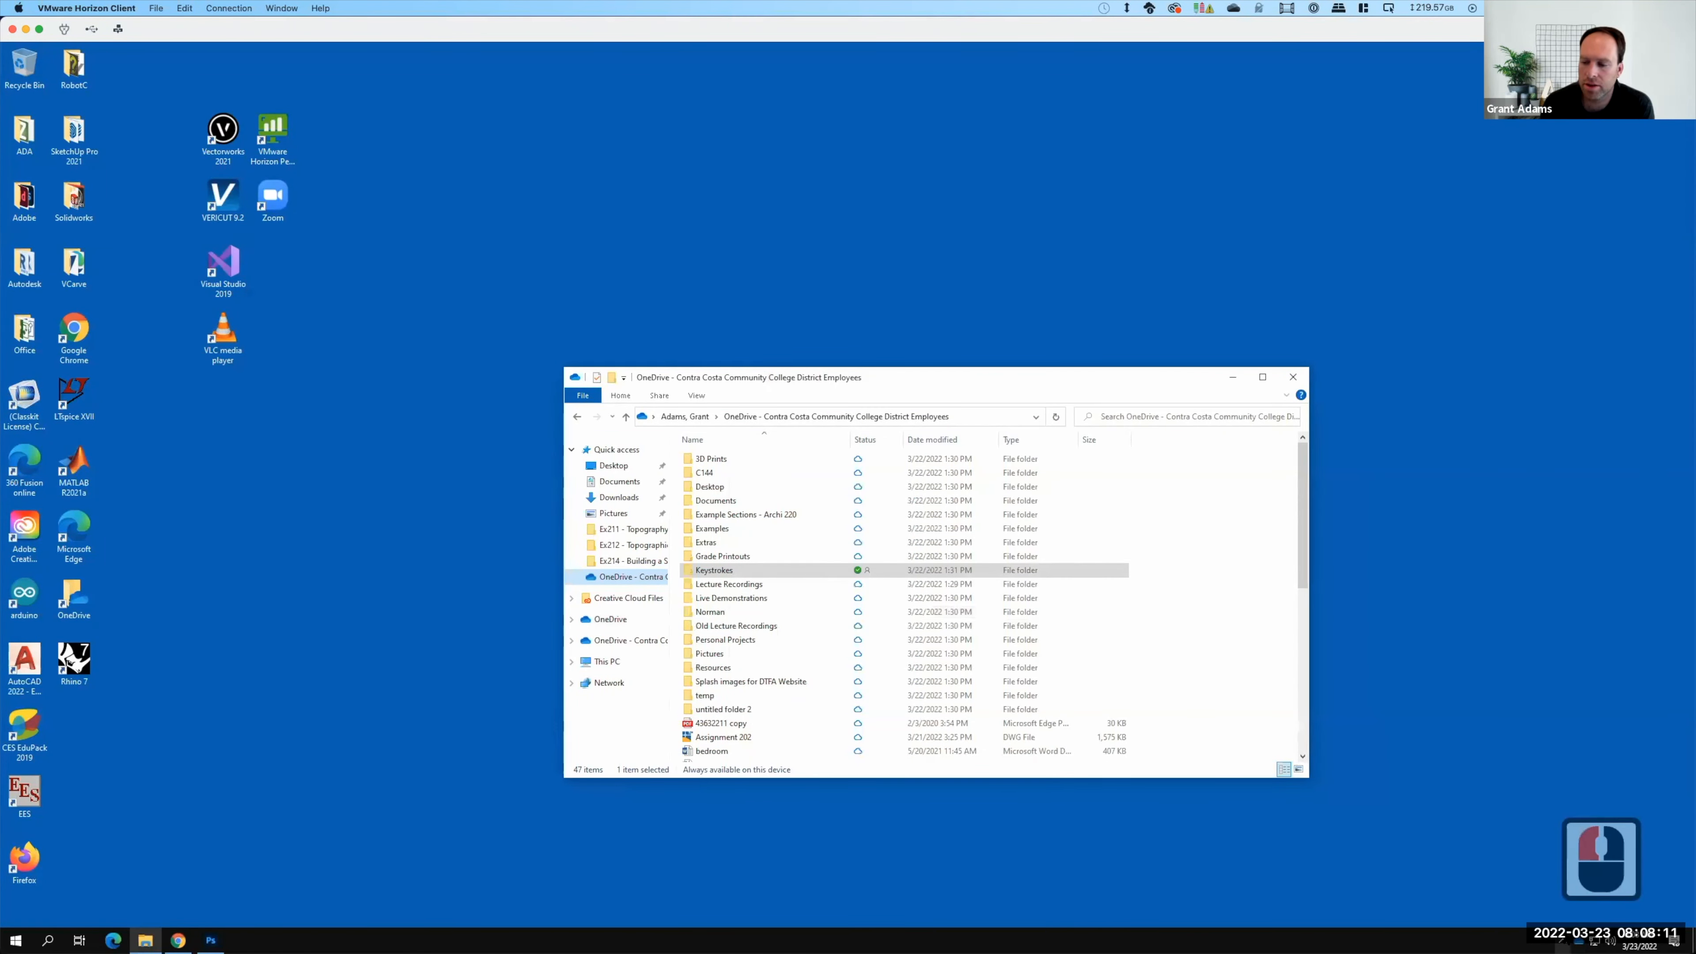
pyautogui.click(1563, 940)
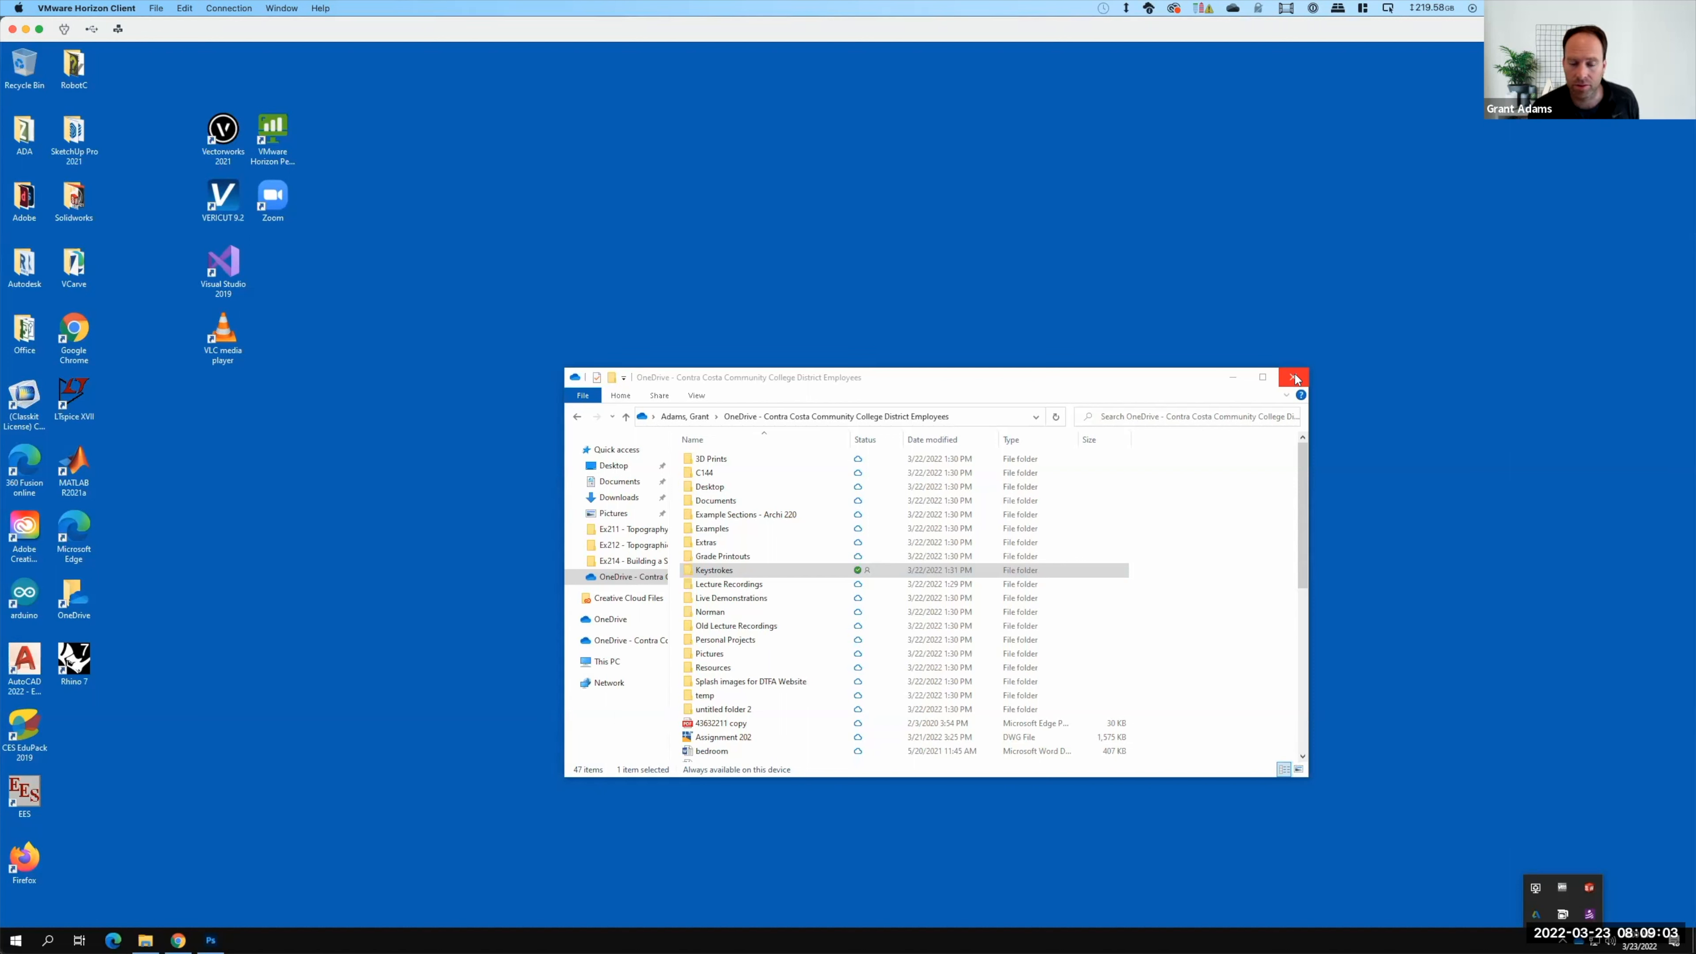
pyautogui.press('F15')
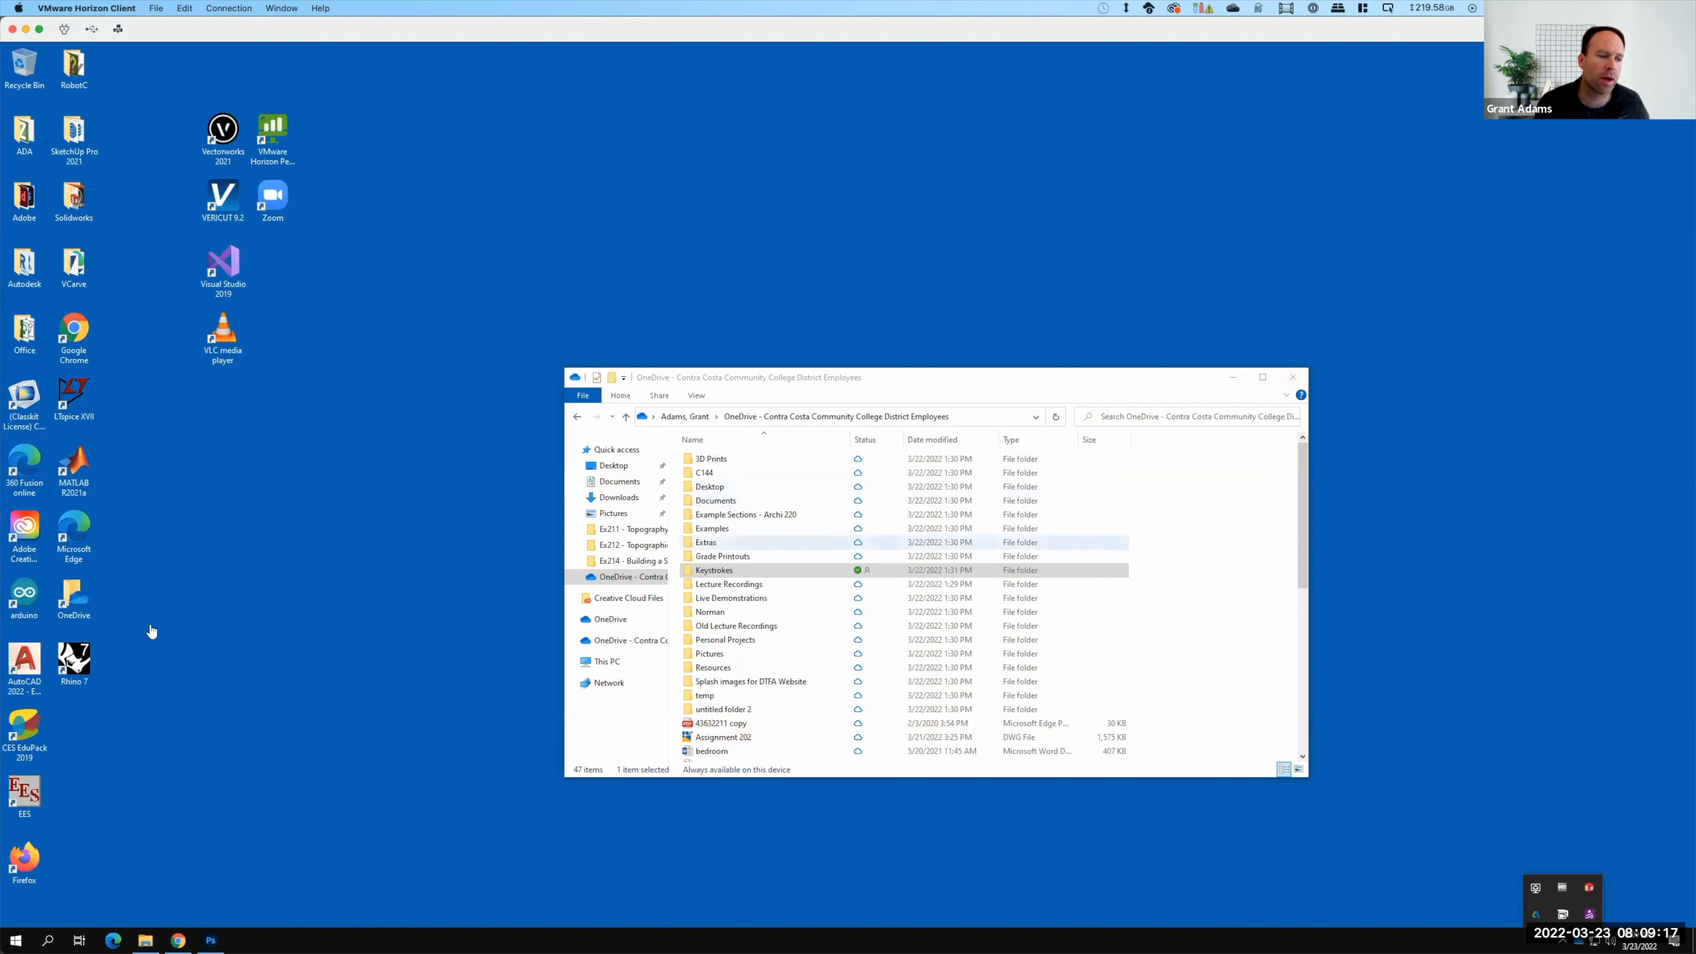
# Step: Launch AutoCAD 2022 on the remote desktop and maximize its window
pyautogui.doubleClick(25, 663)
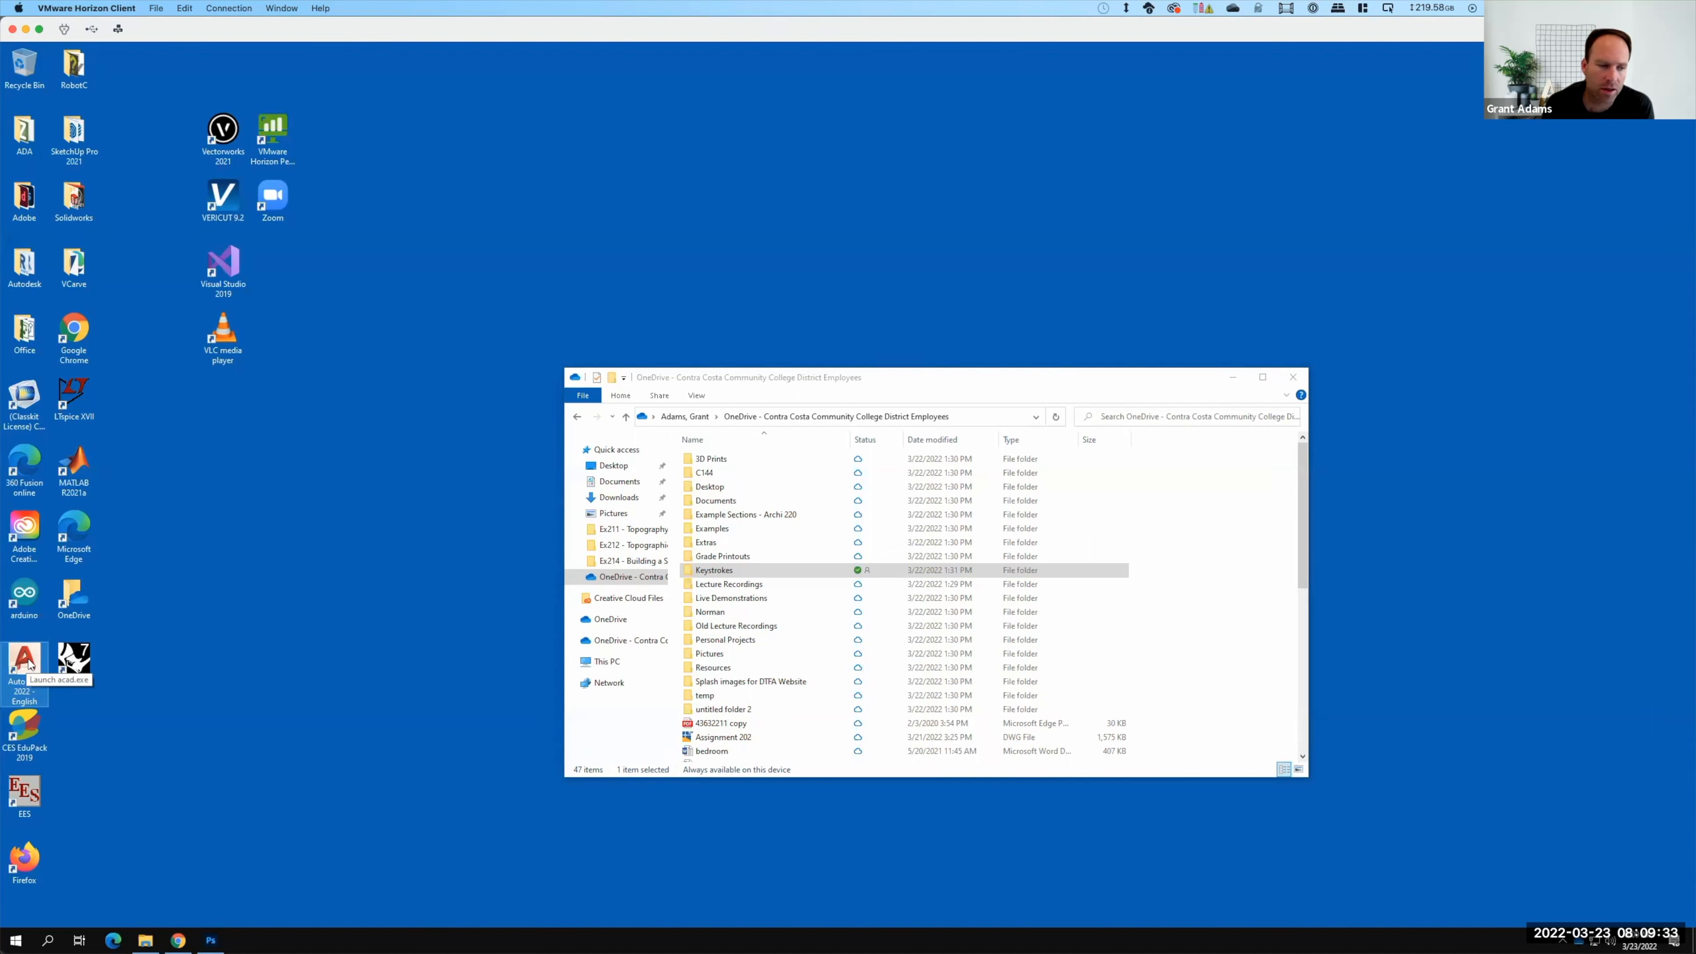
pyautogui.doubleClick(30, 664)
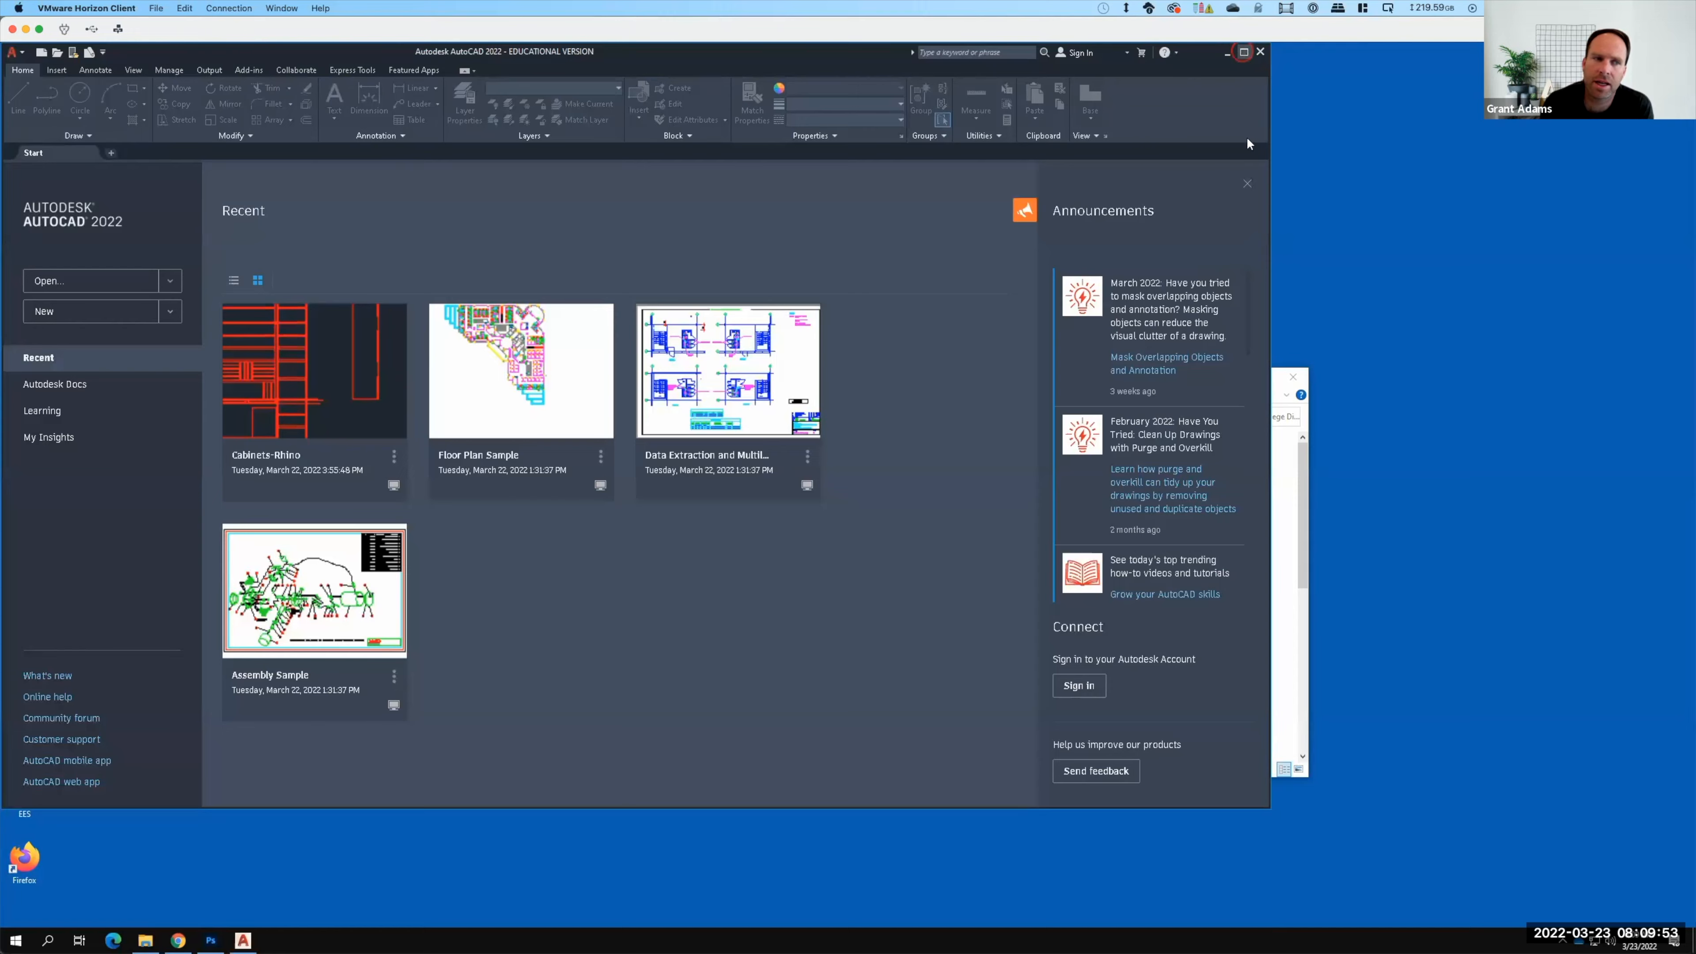
pyautogui.click(1243, 53)
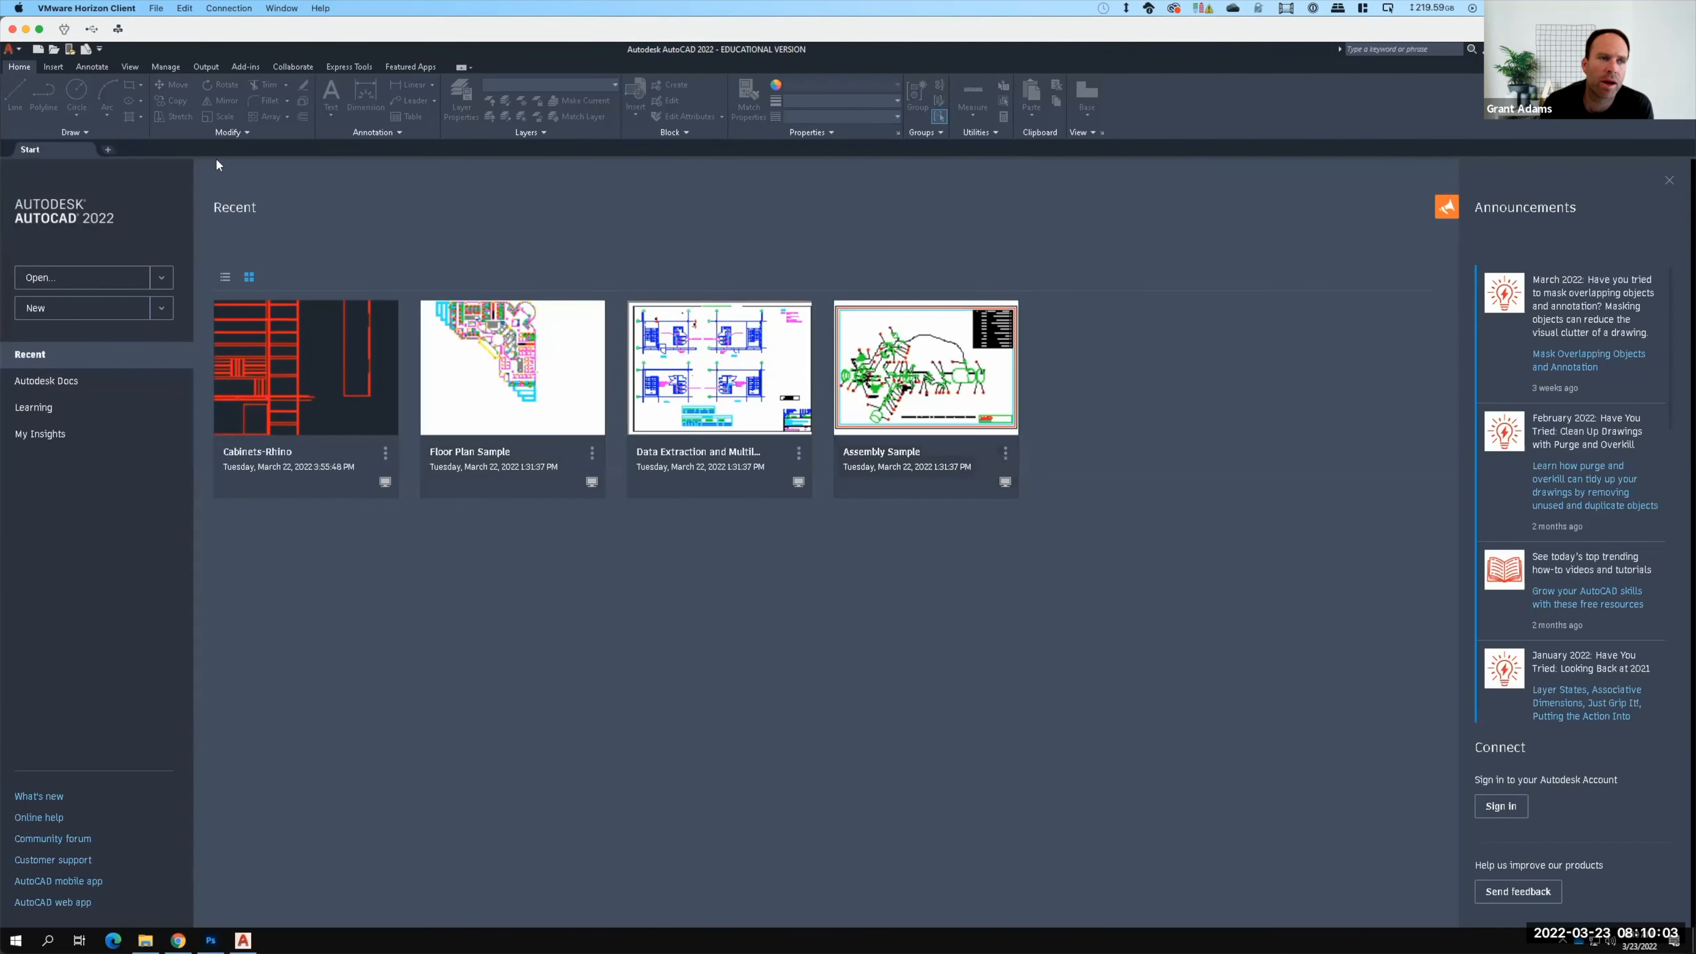
# Step: Create a new drawing from the acad template
pyautogui.press('F15')
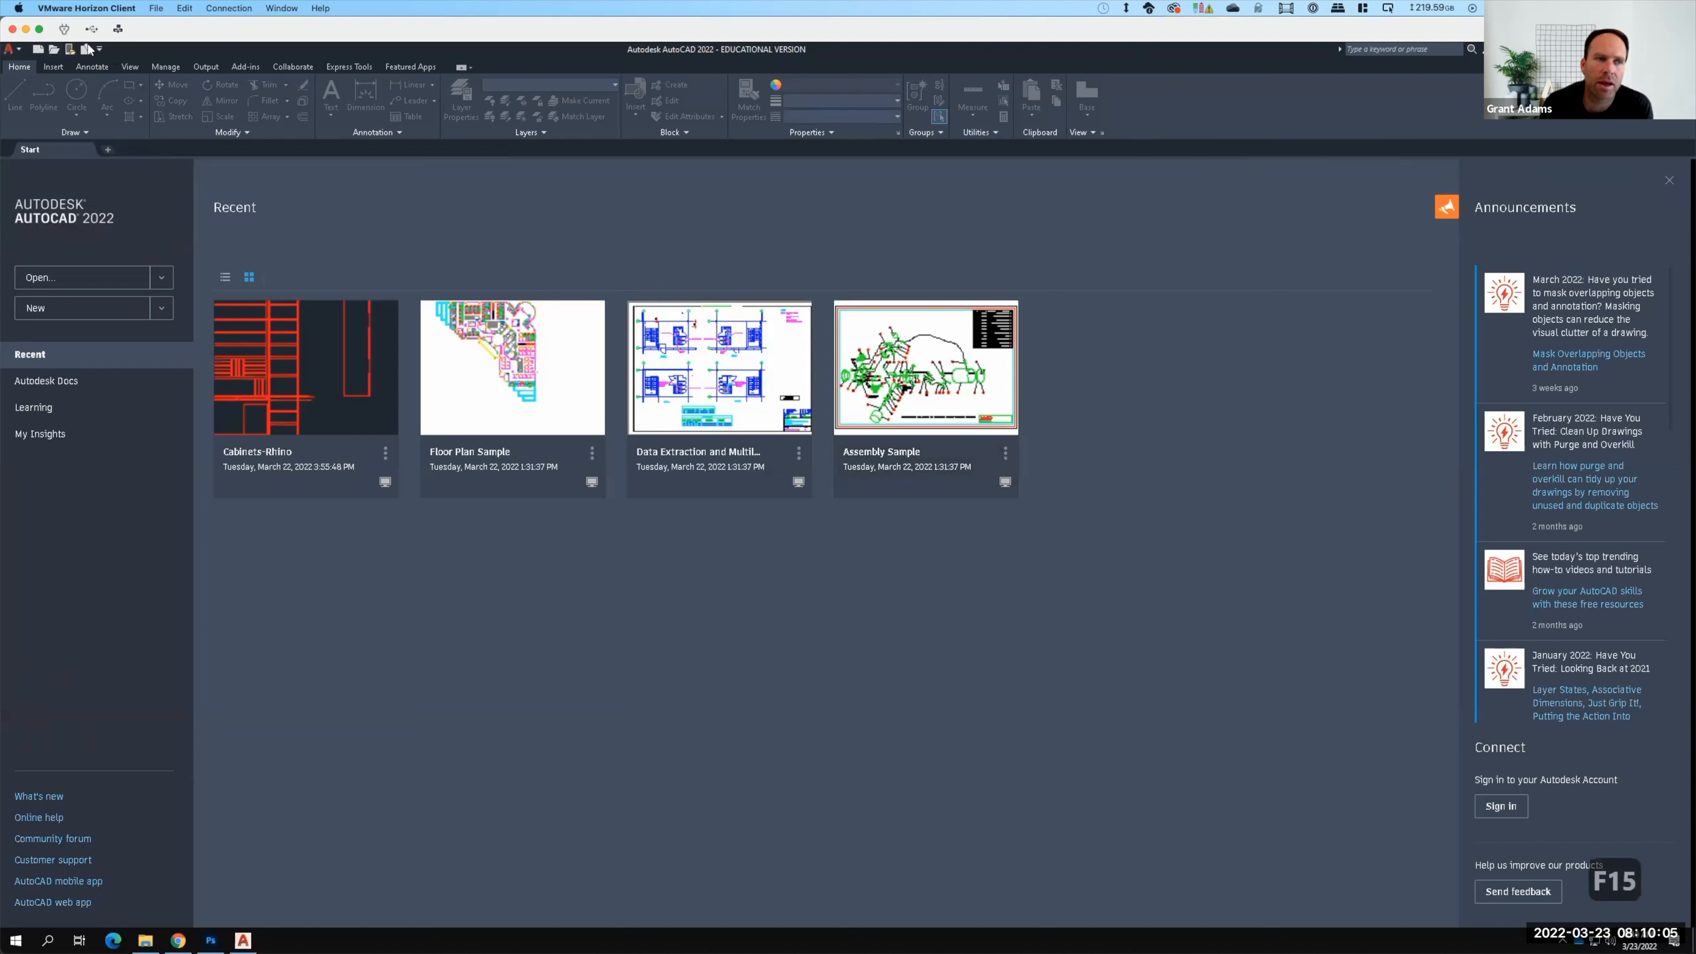
pyautogui.click(38, 50)
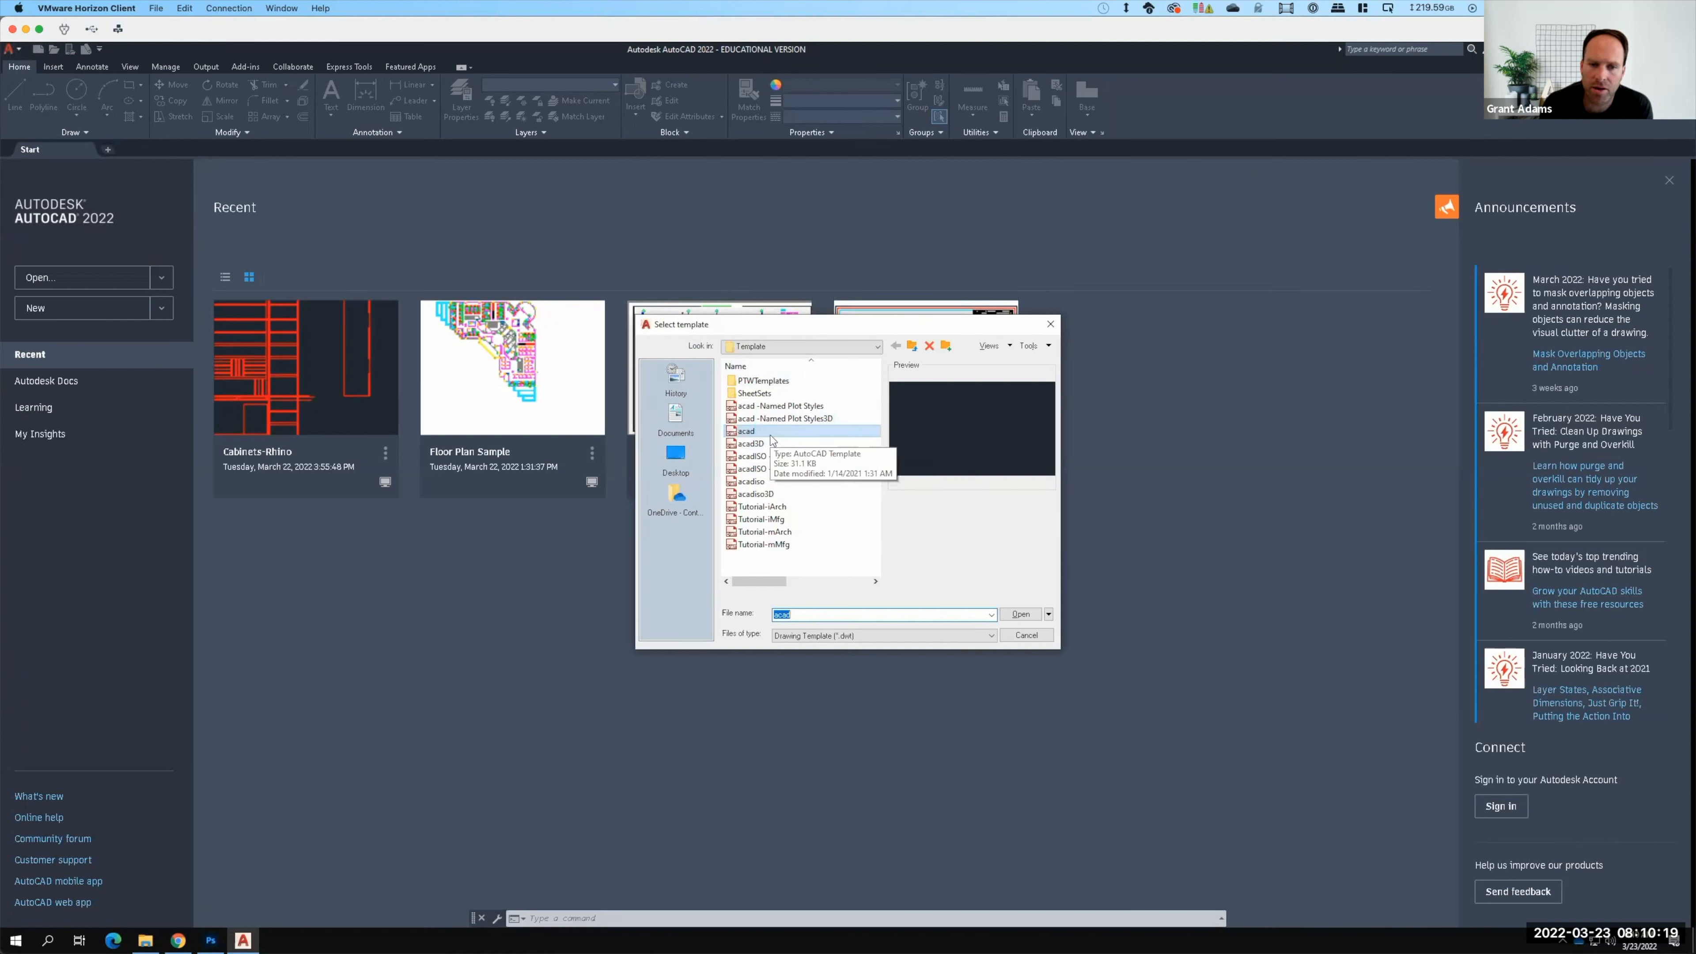
pyautogui.click(1023, 615)
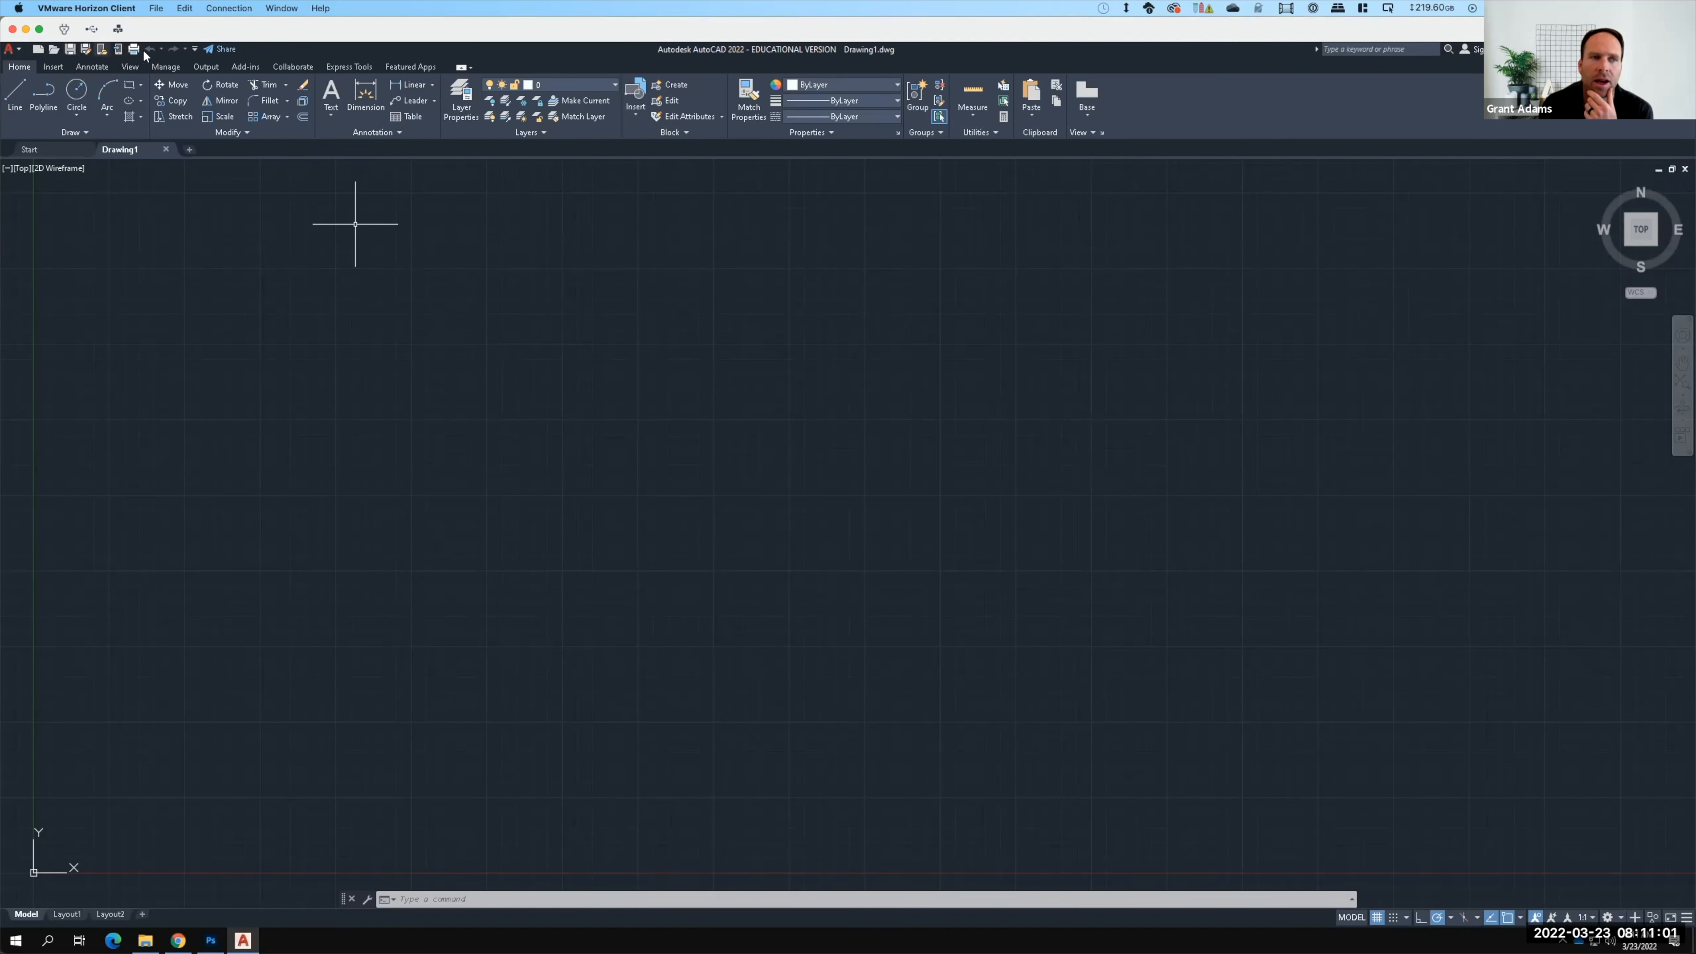
# Step: Examine the additional drawing and modify tools and the available Circle creation methods
pyautogui.press('F15')
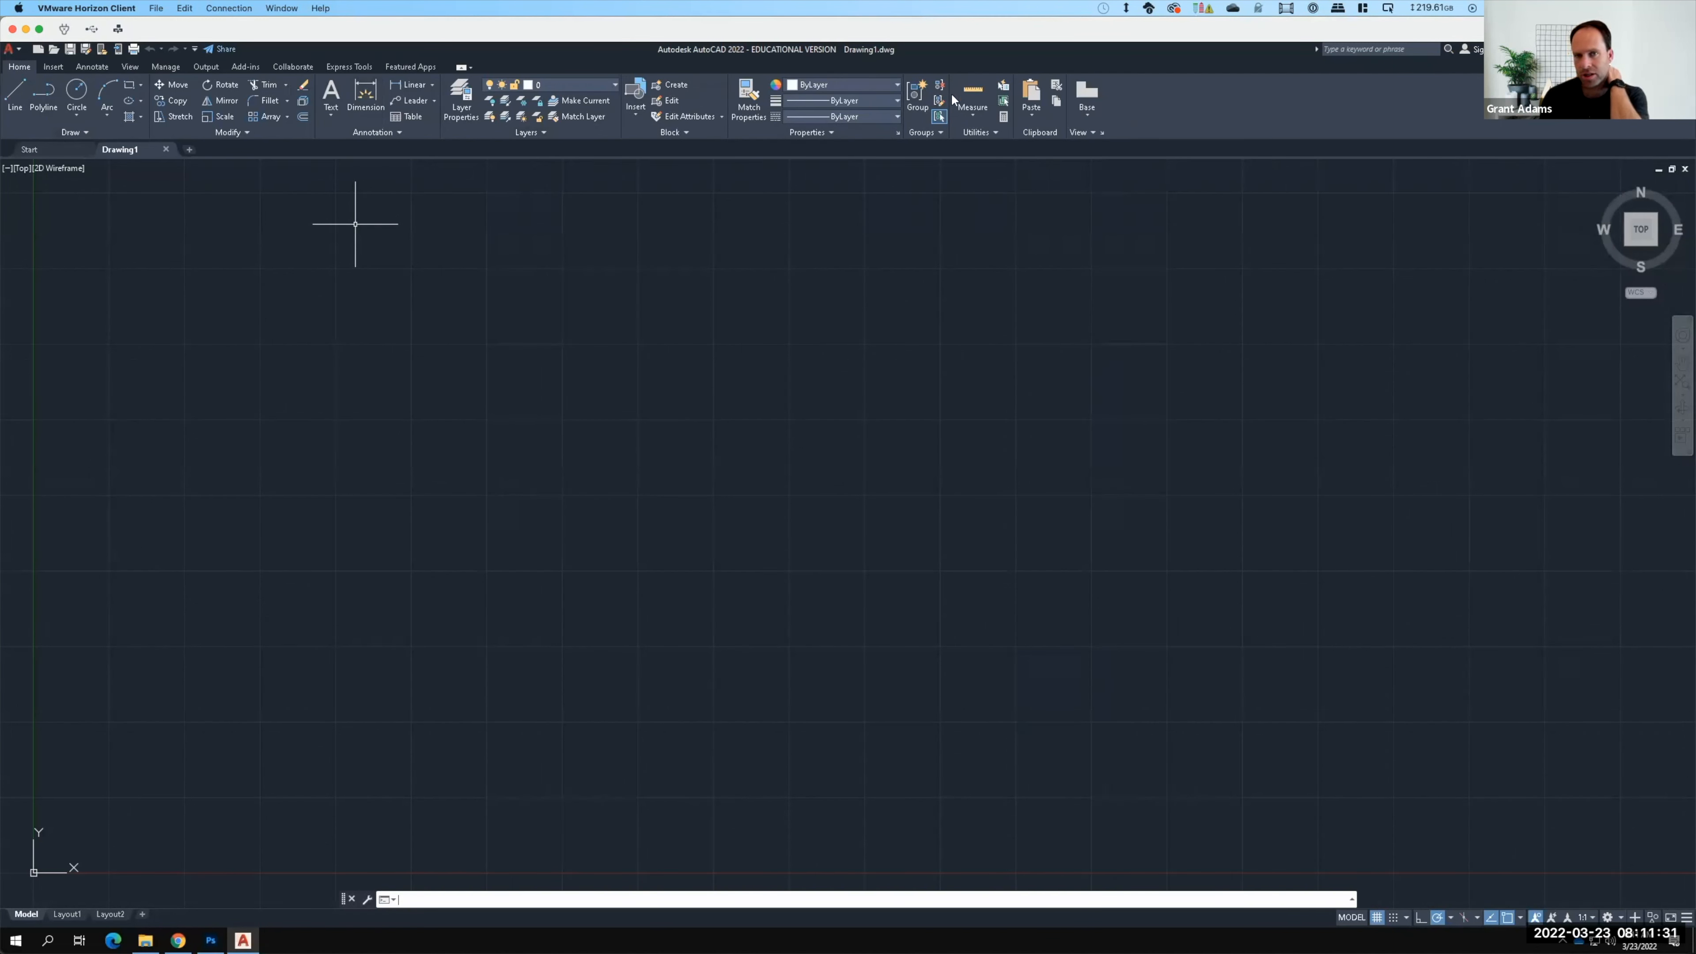
pyautogui.click(86, 134)
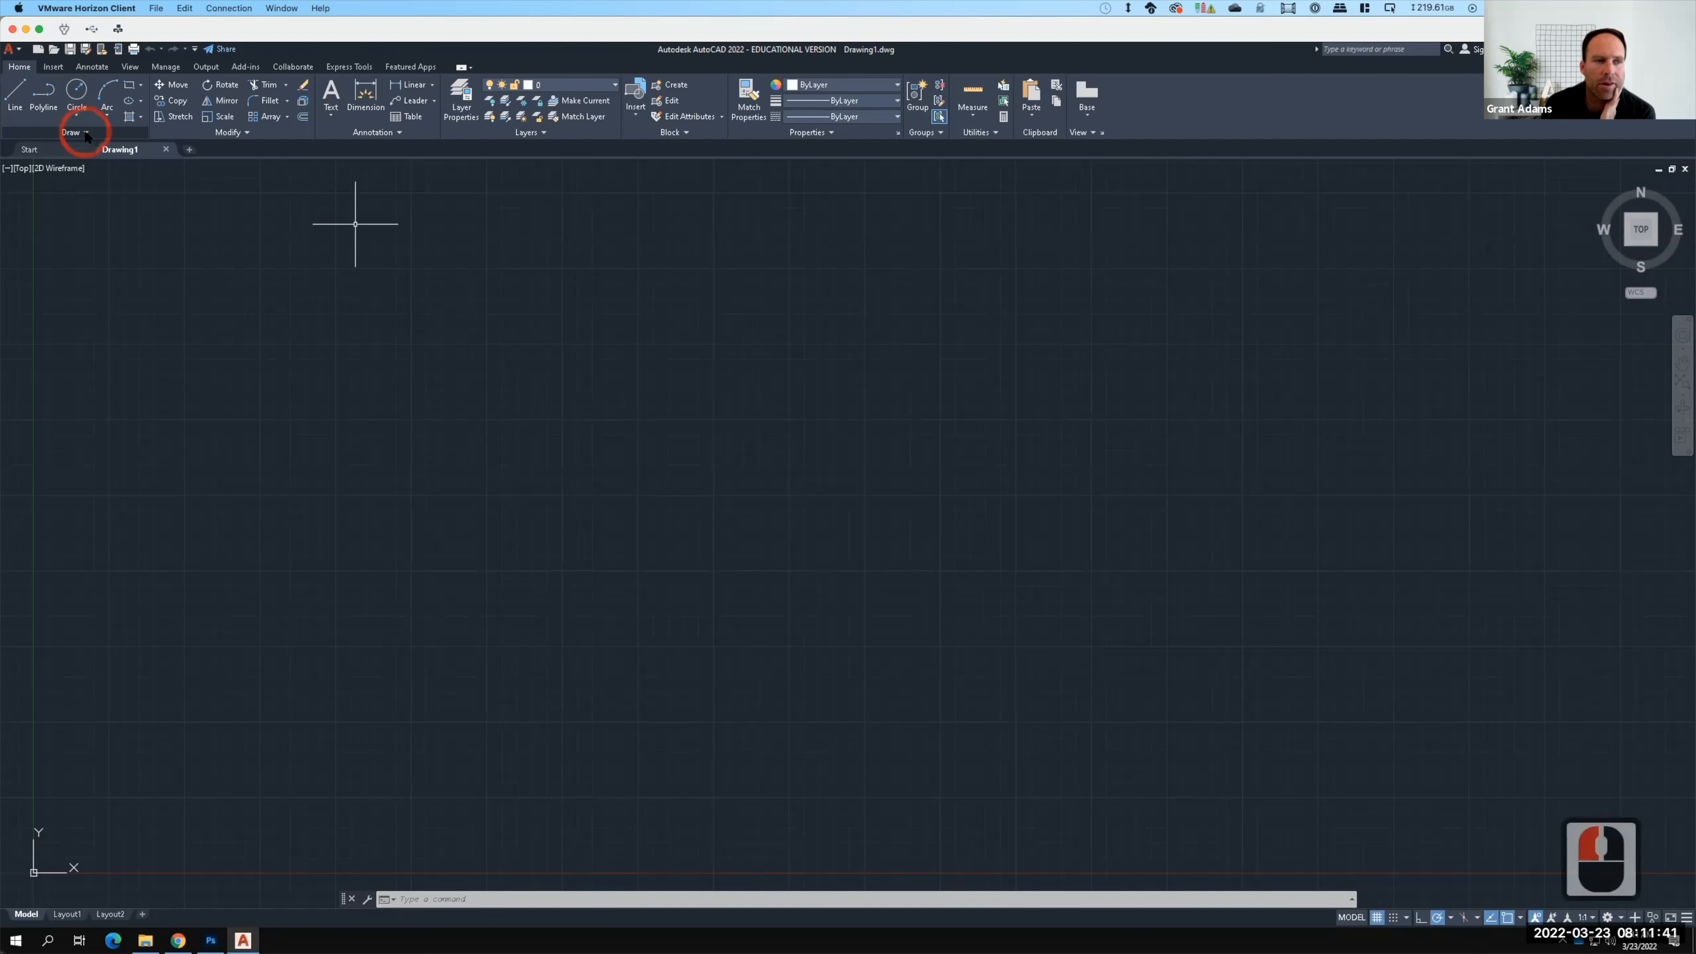
pyautogui.click(86, 134)
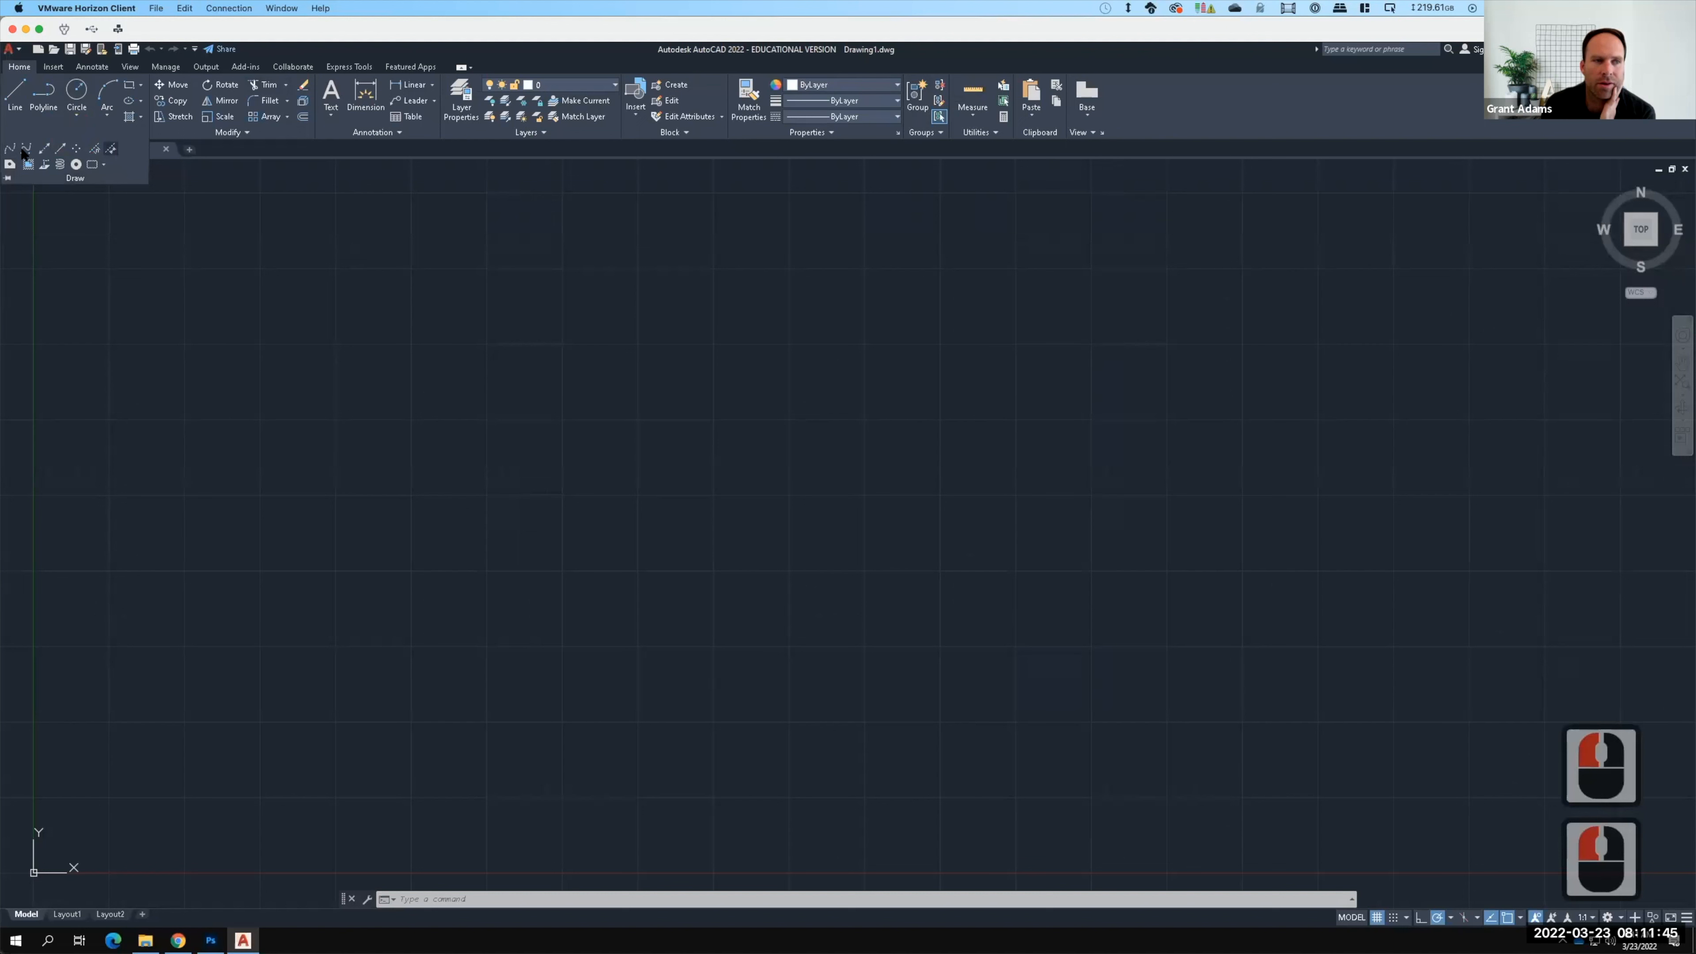
pyautogui.click(239, 129)
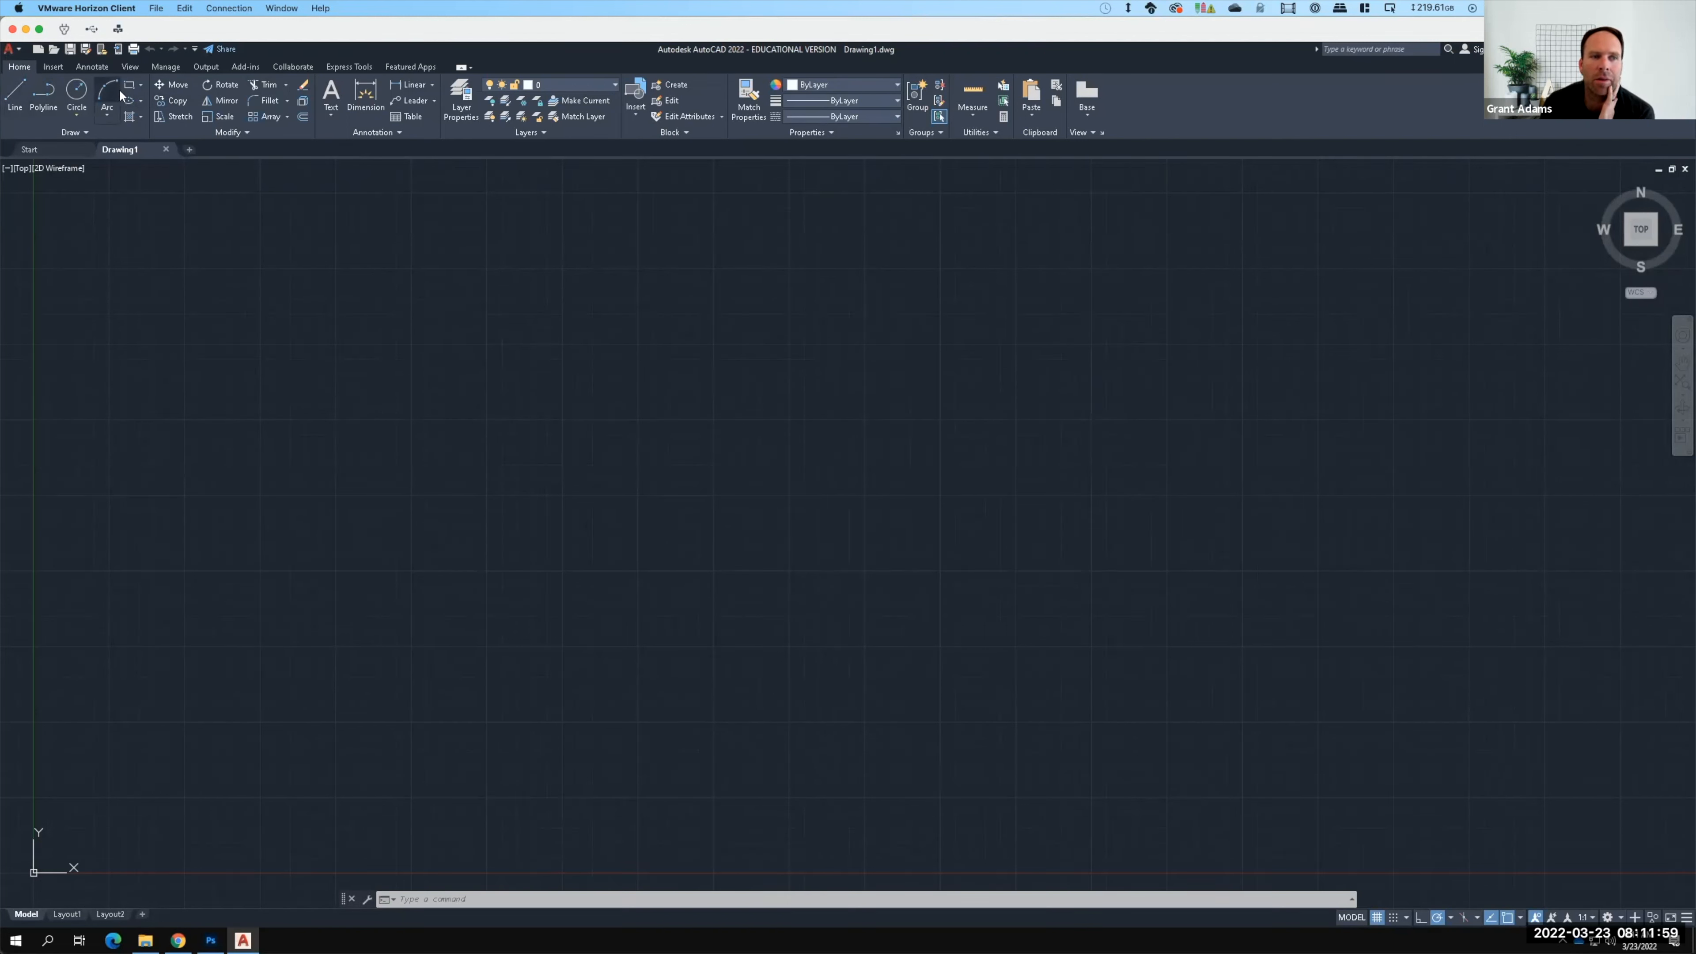
pyautogui.press('F15')
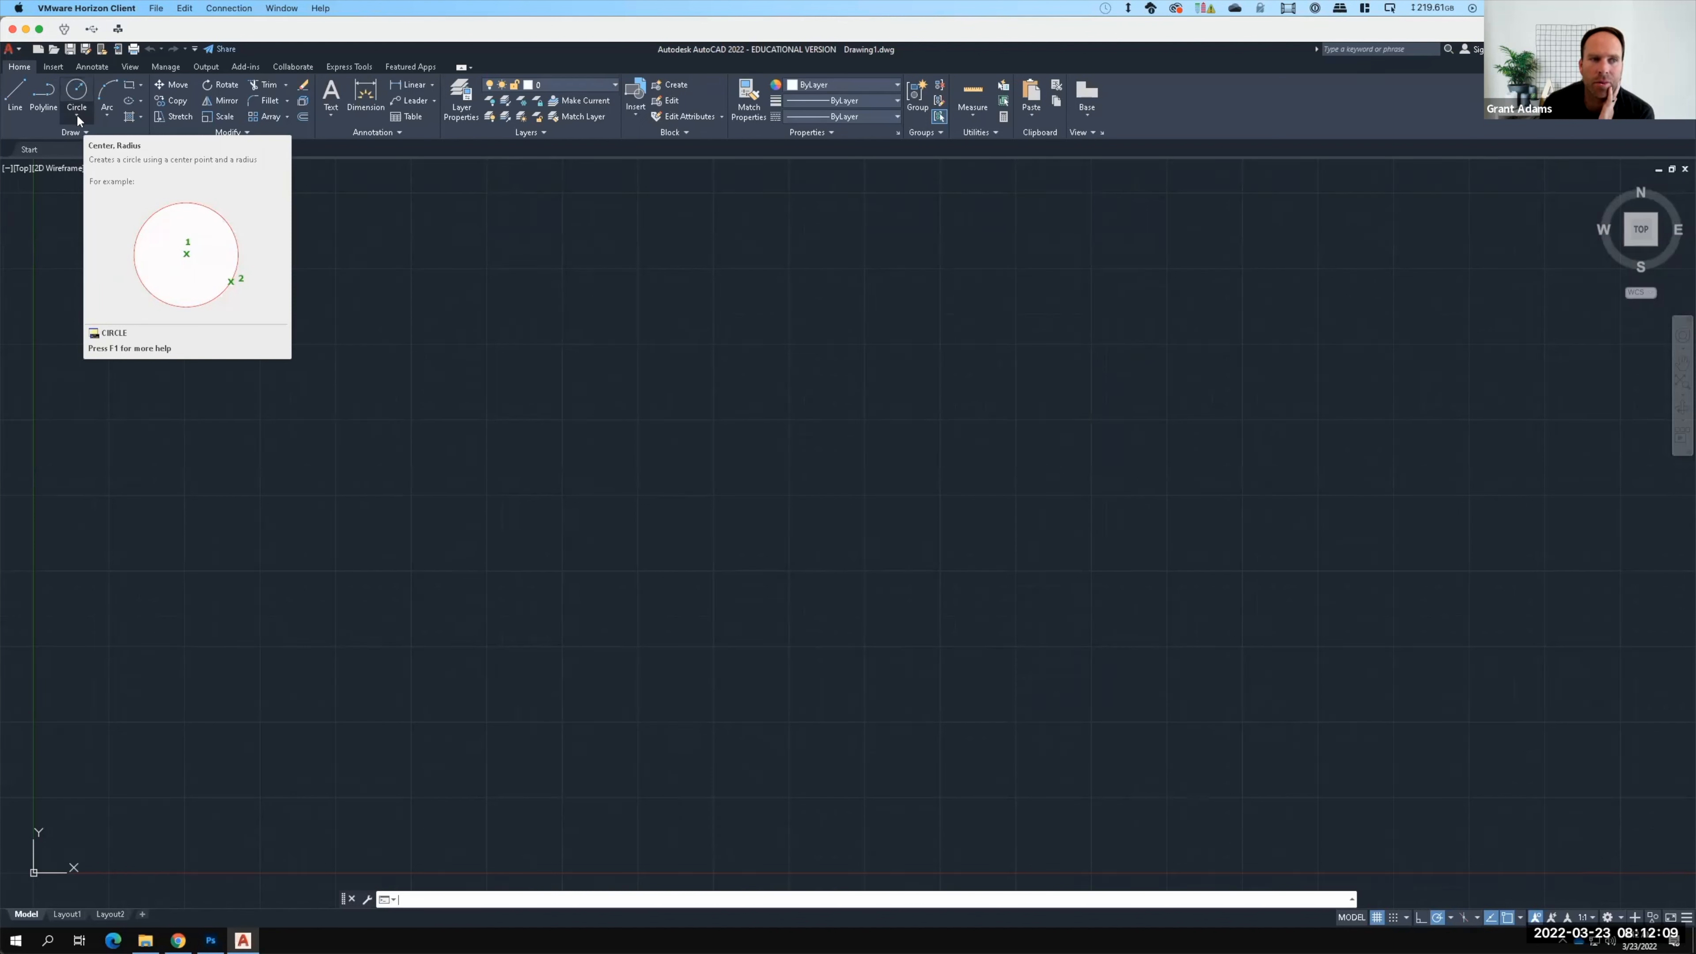
pyautogui.click(77, 115)
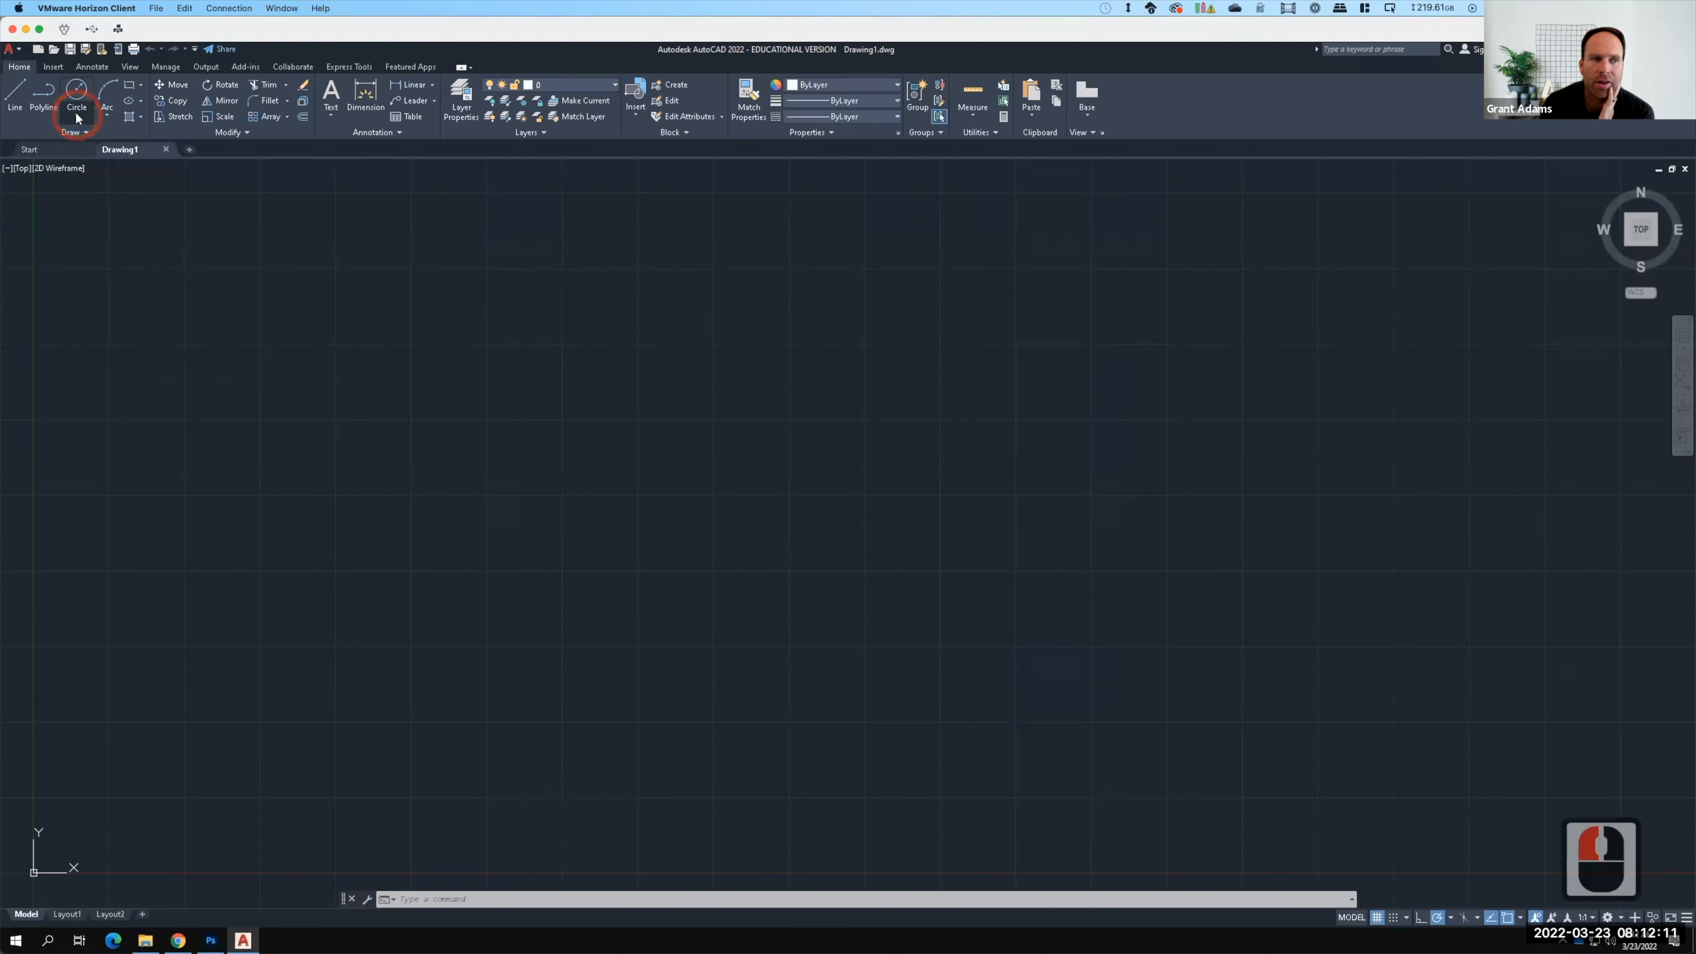
pyautogui.click(77, 117)
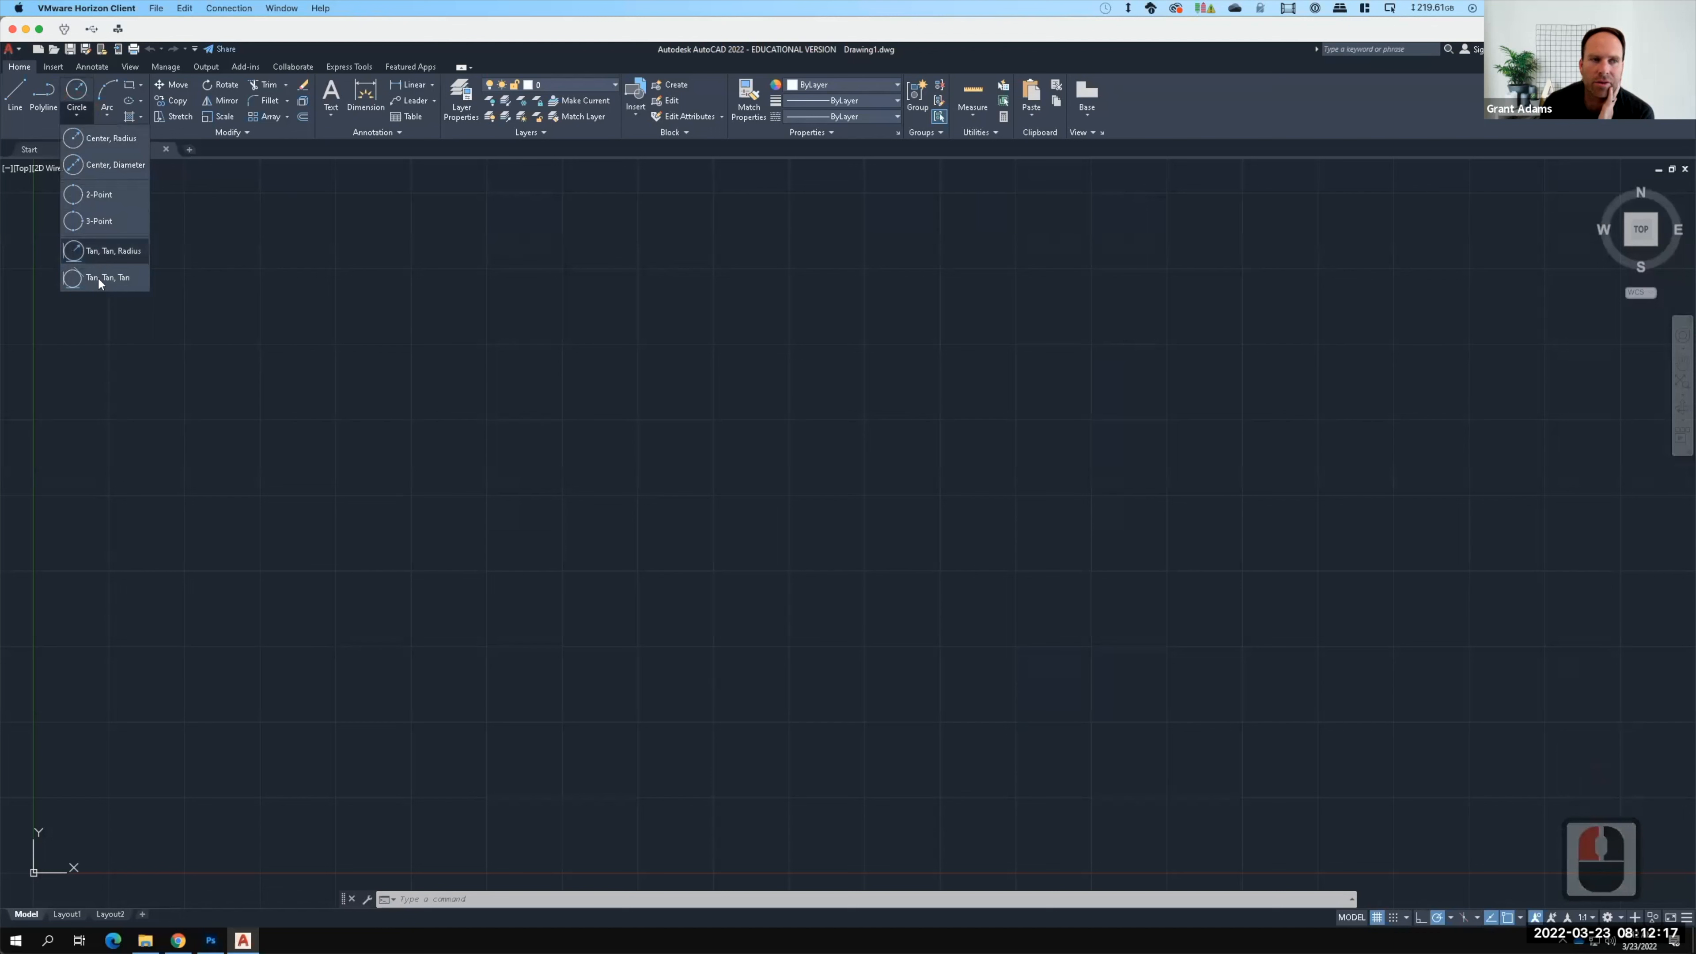
# Step: Examine the available Arc creation methods and the block insertion and annotation tools, and orient the drawing to the Top view
pyautogui.click(106, 112)
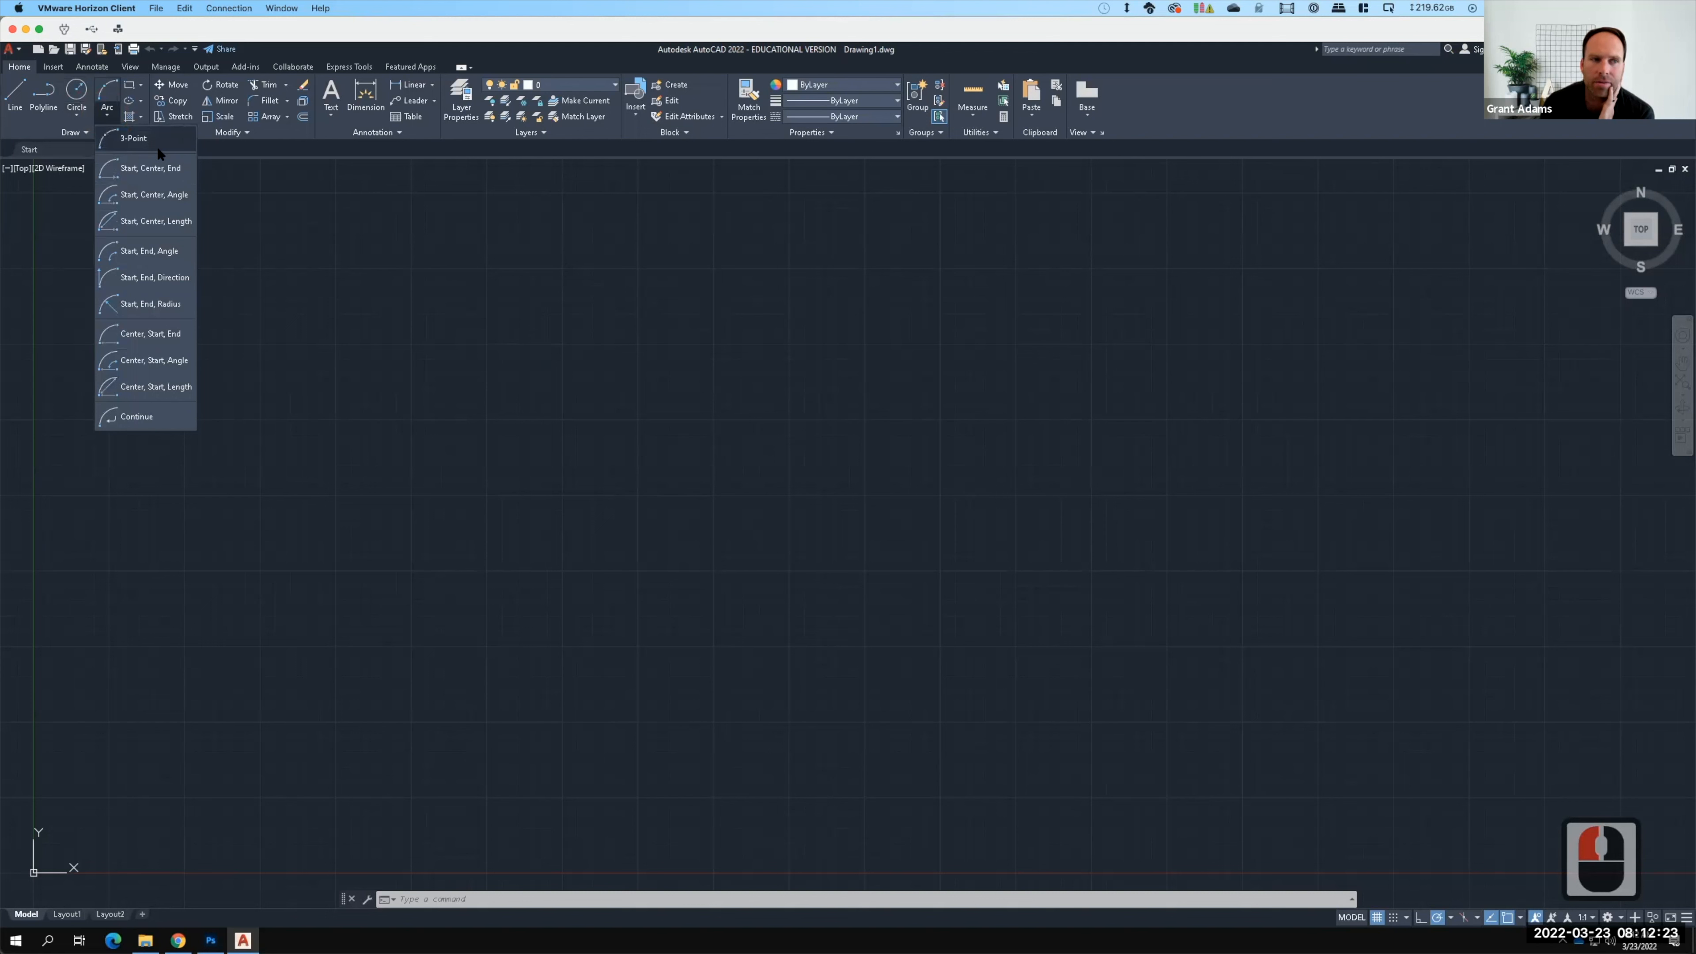
pyautogui.click(51, 65)
pyautogui.click(20, 66)
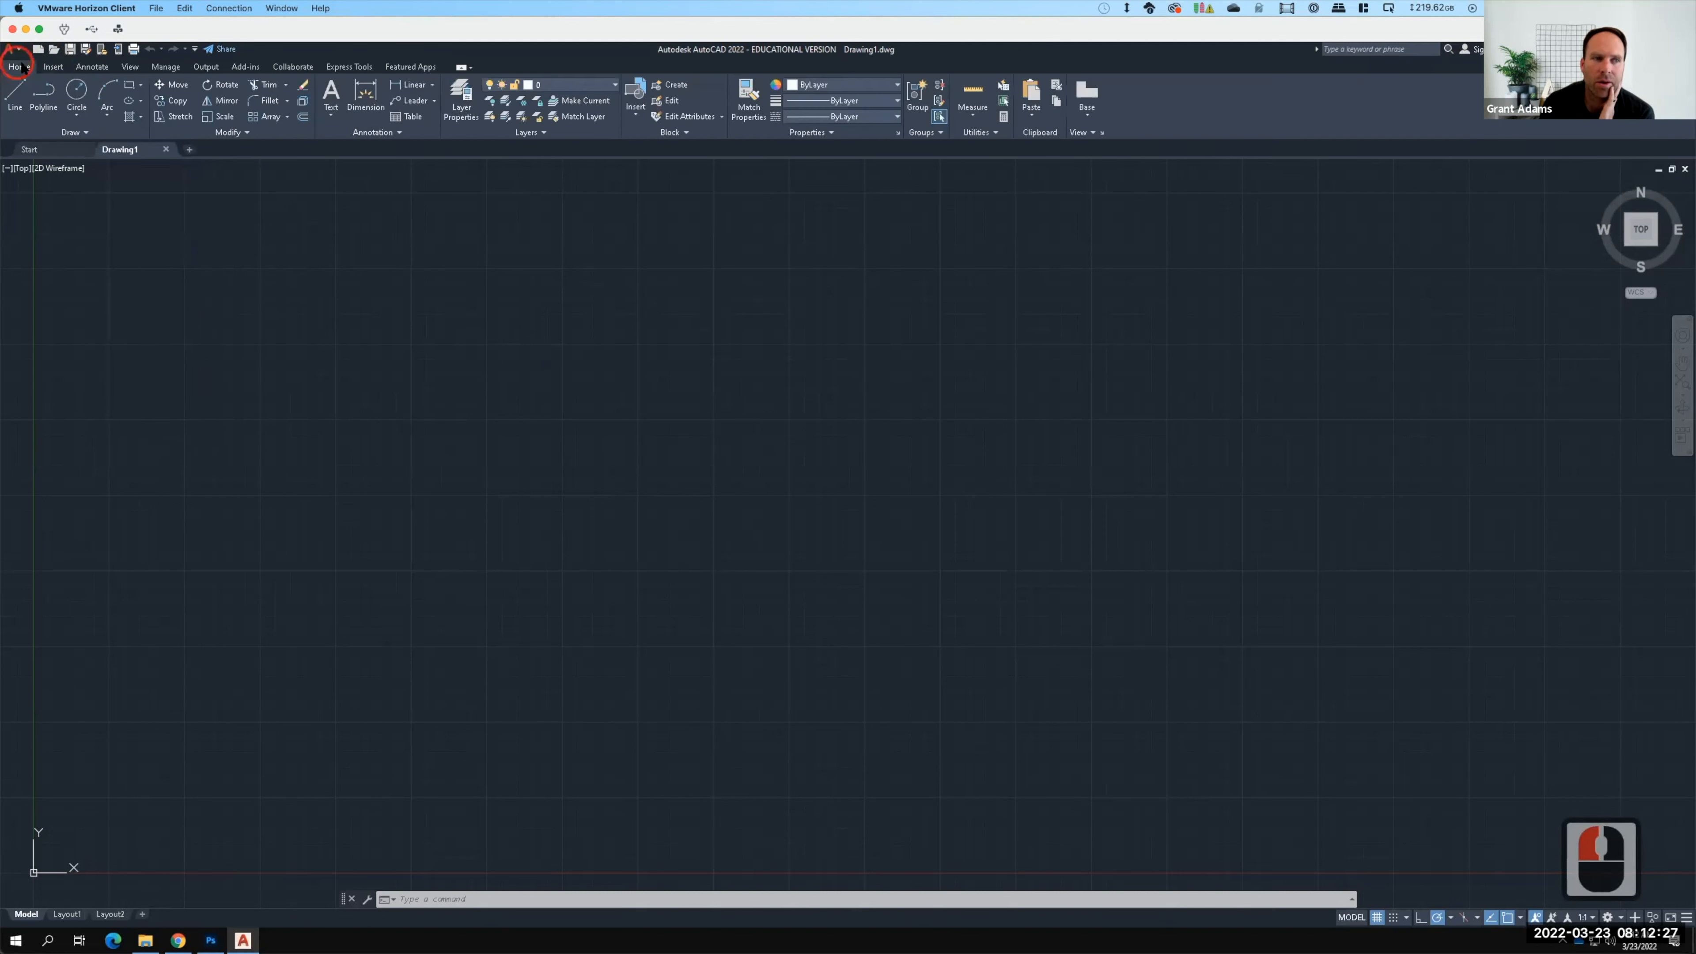
pyautogui.click(54, 67)
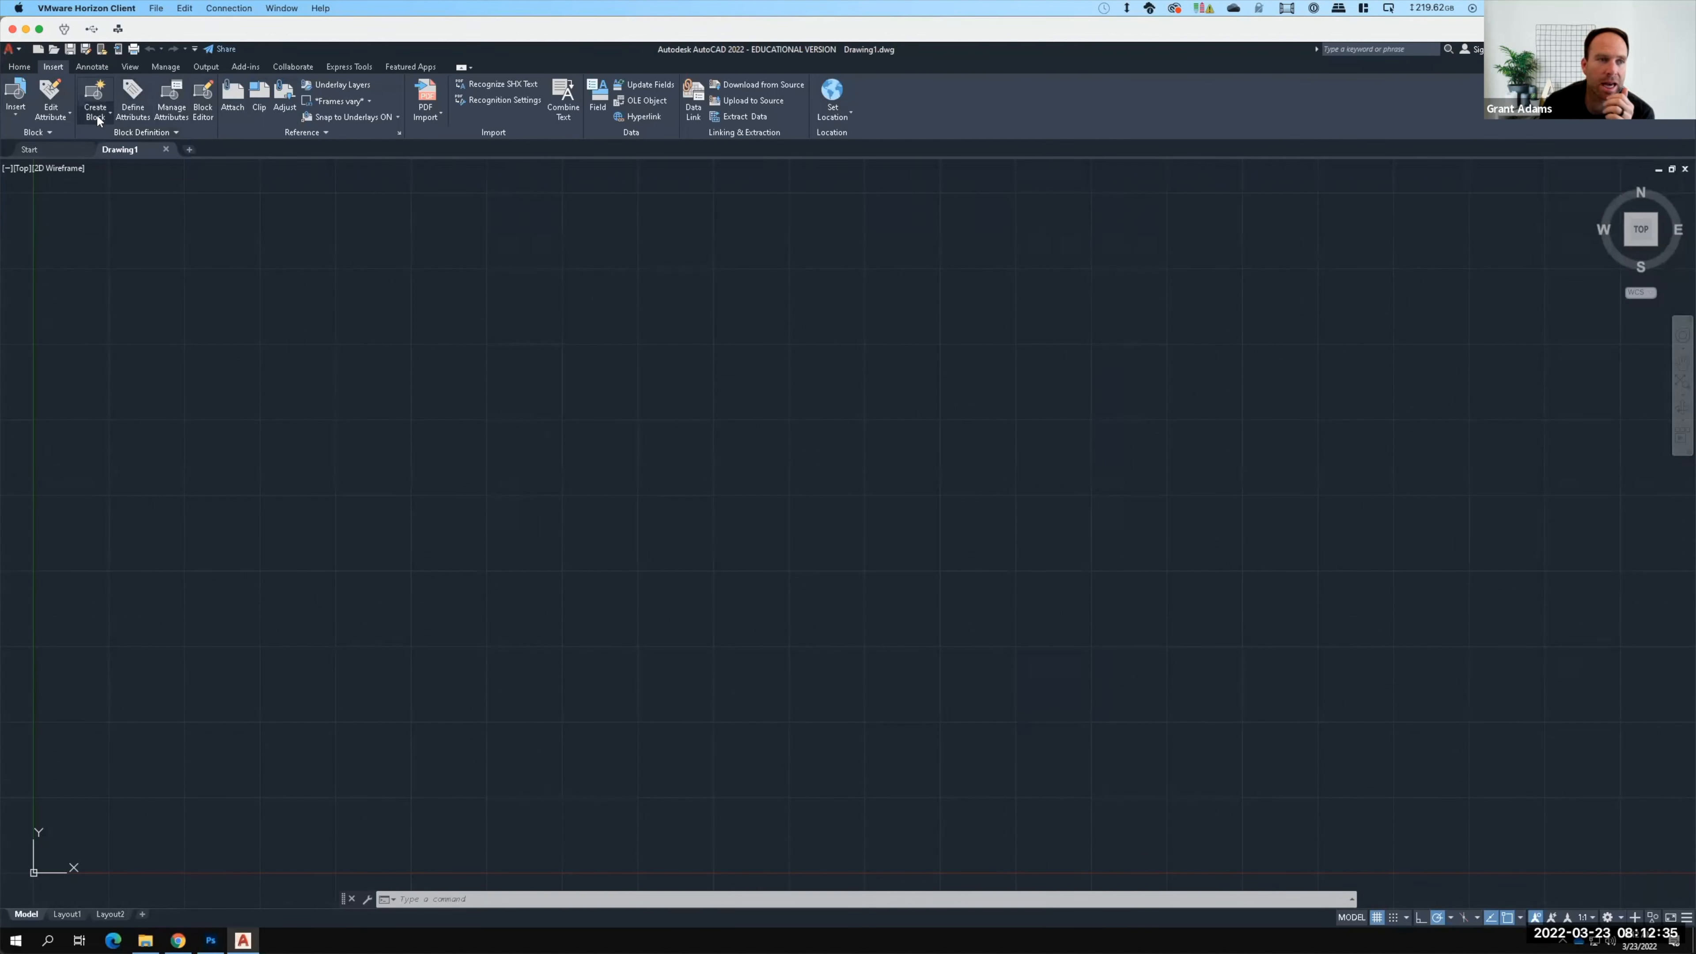
pyautogui.click(93, 67)
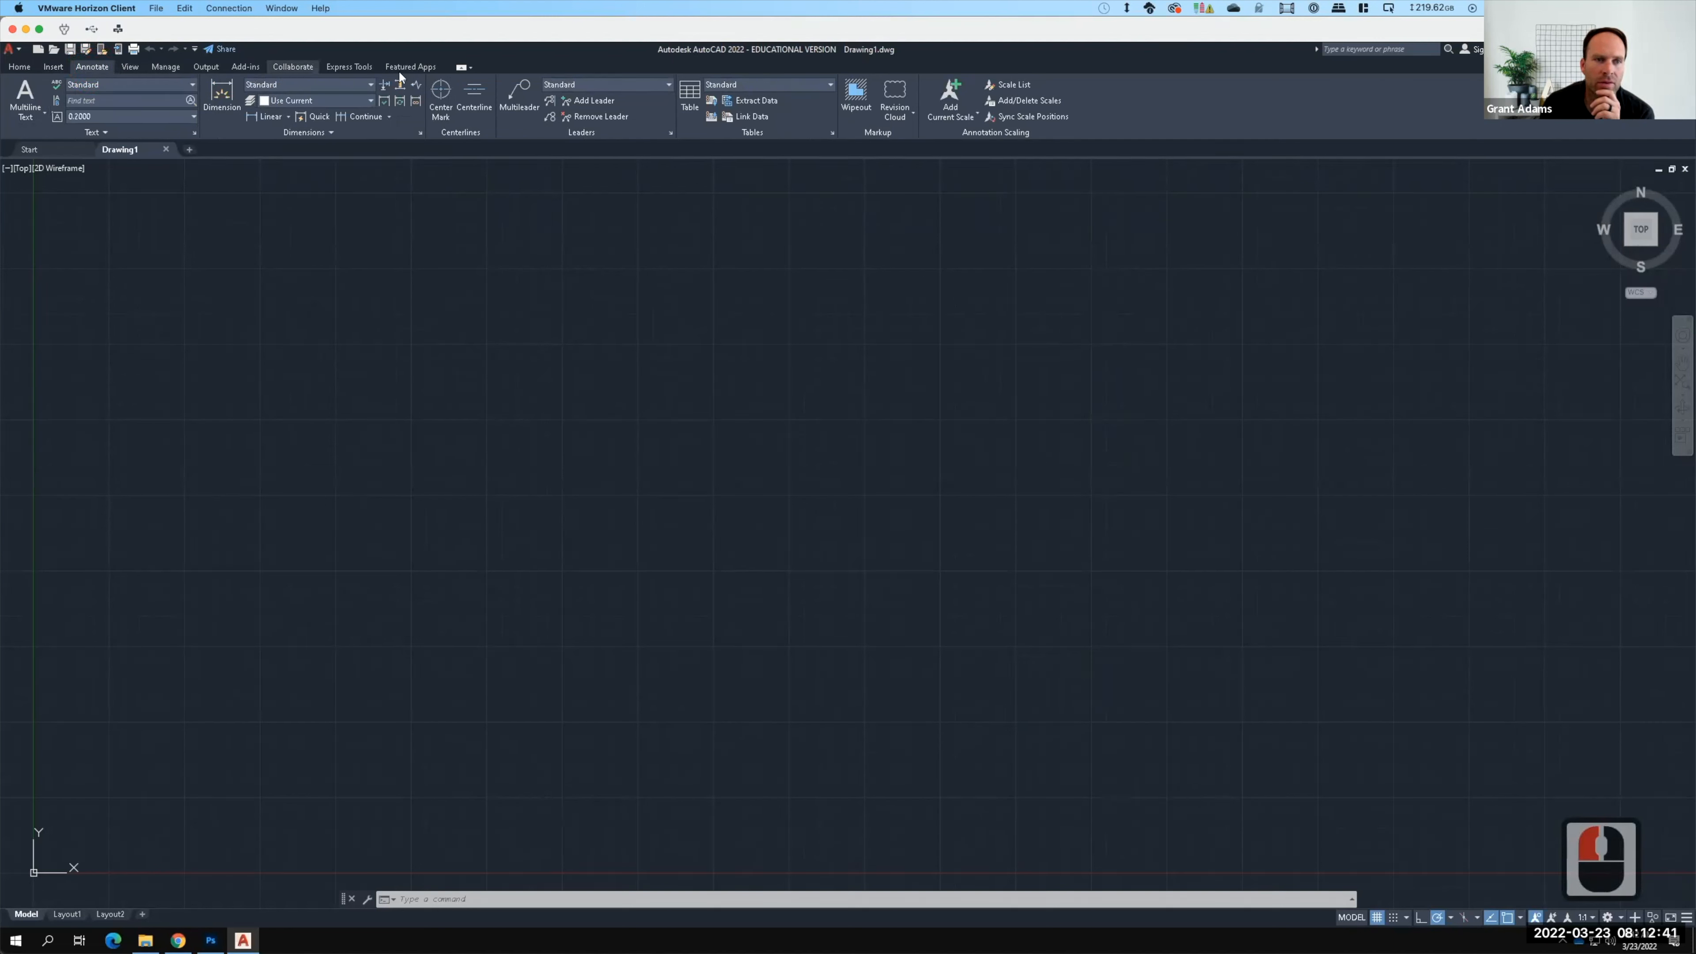
pyautogui.click(20, 67)
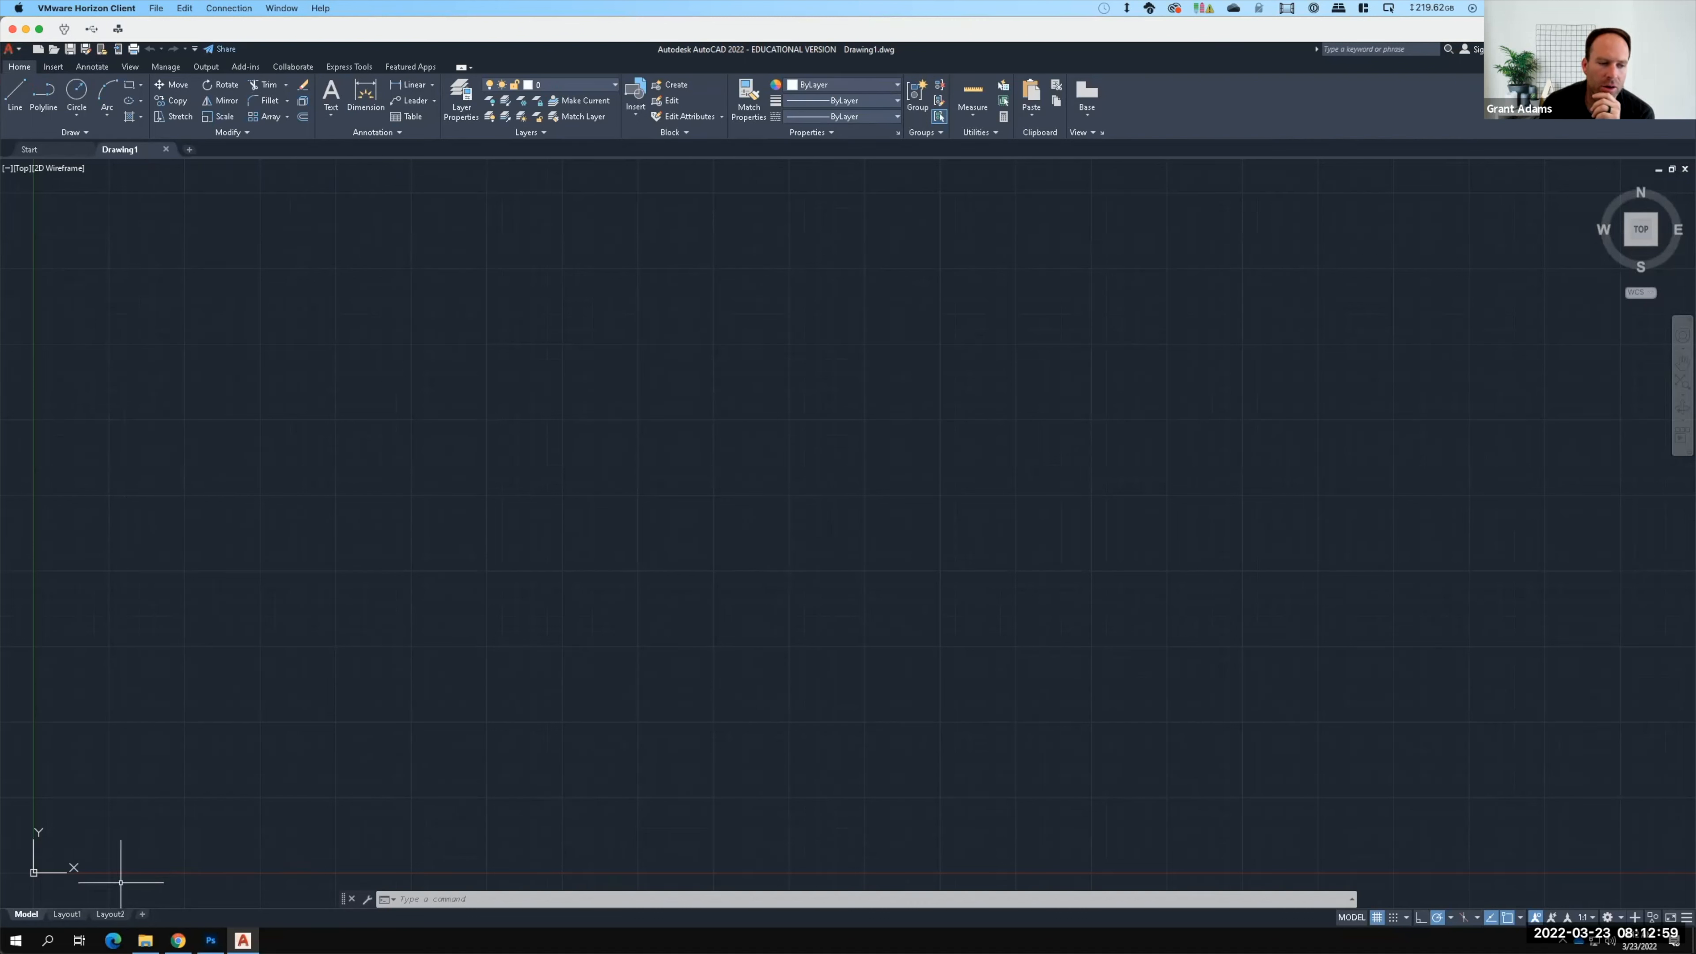
pyautogui.press('F15')
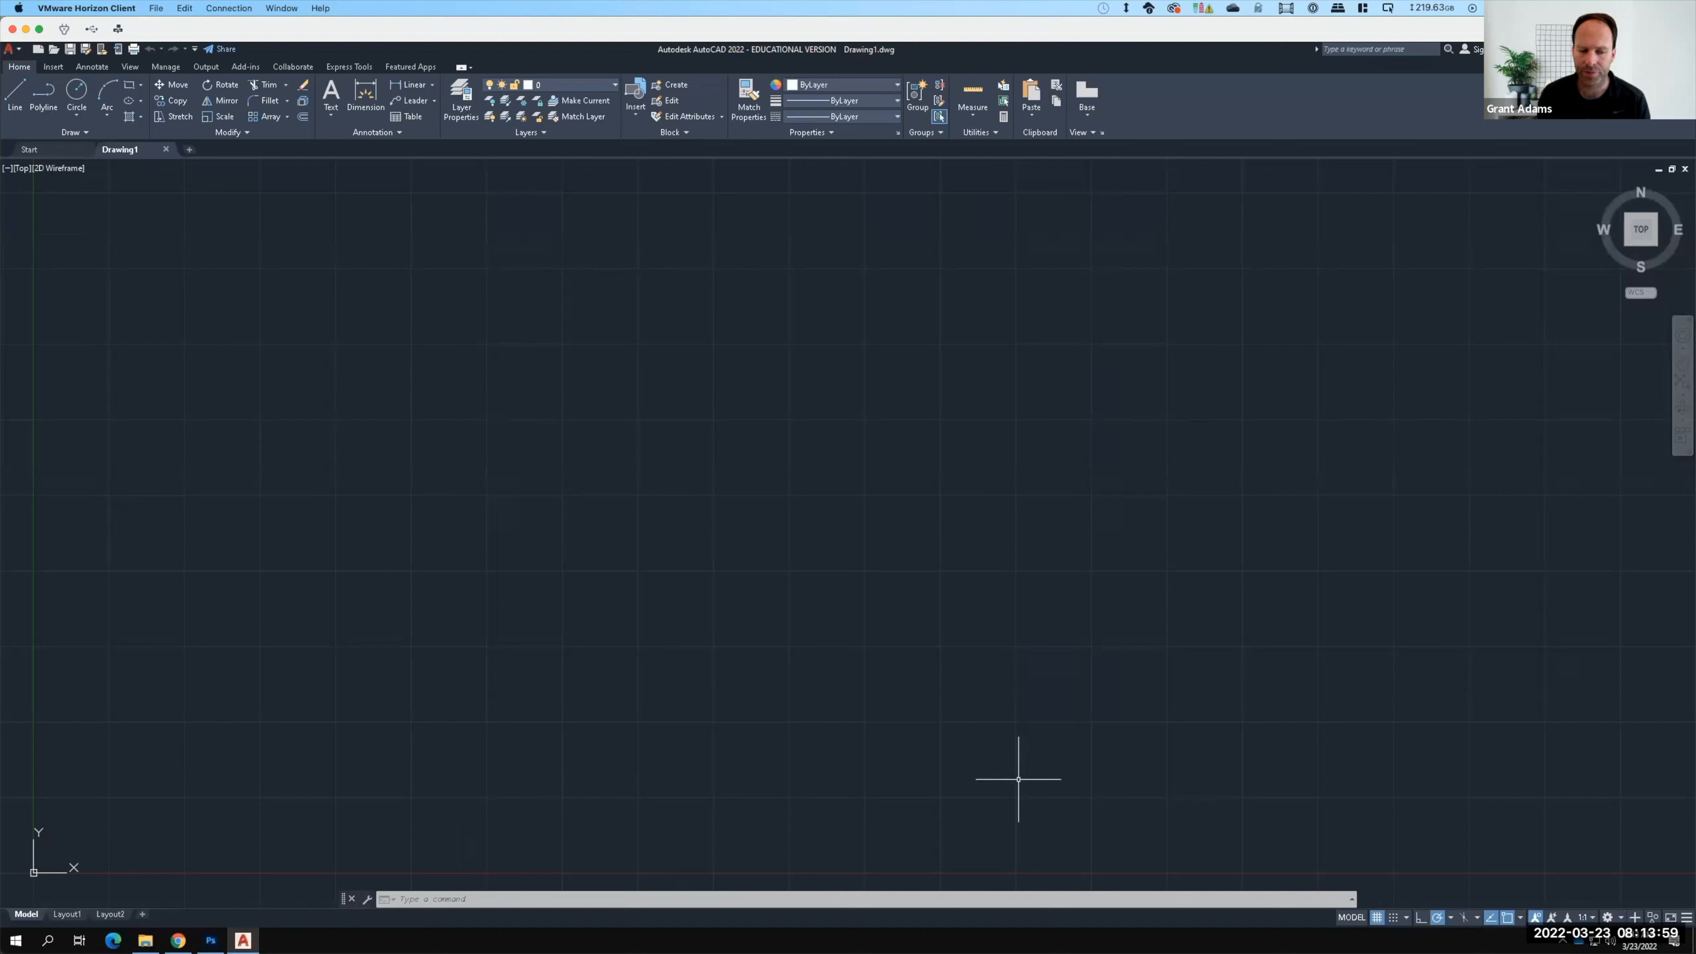
pyautogui.press('F15')
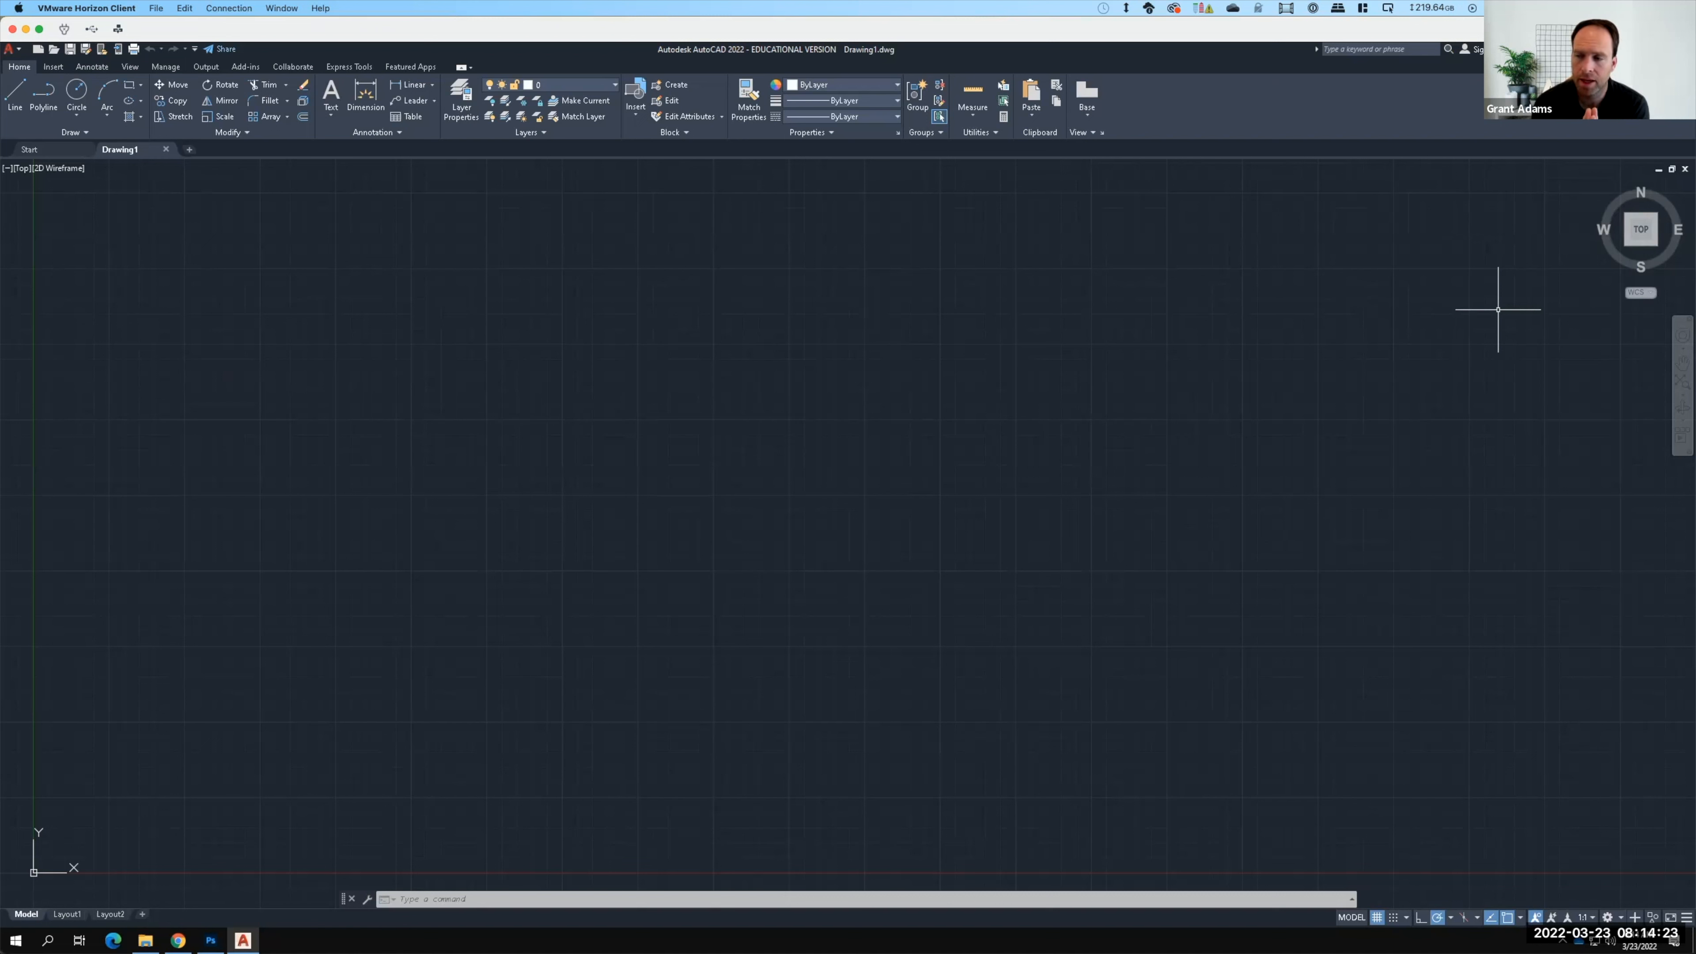
pyautogui.click(1642, 230)
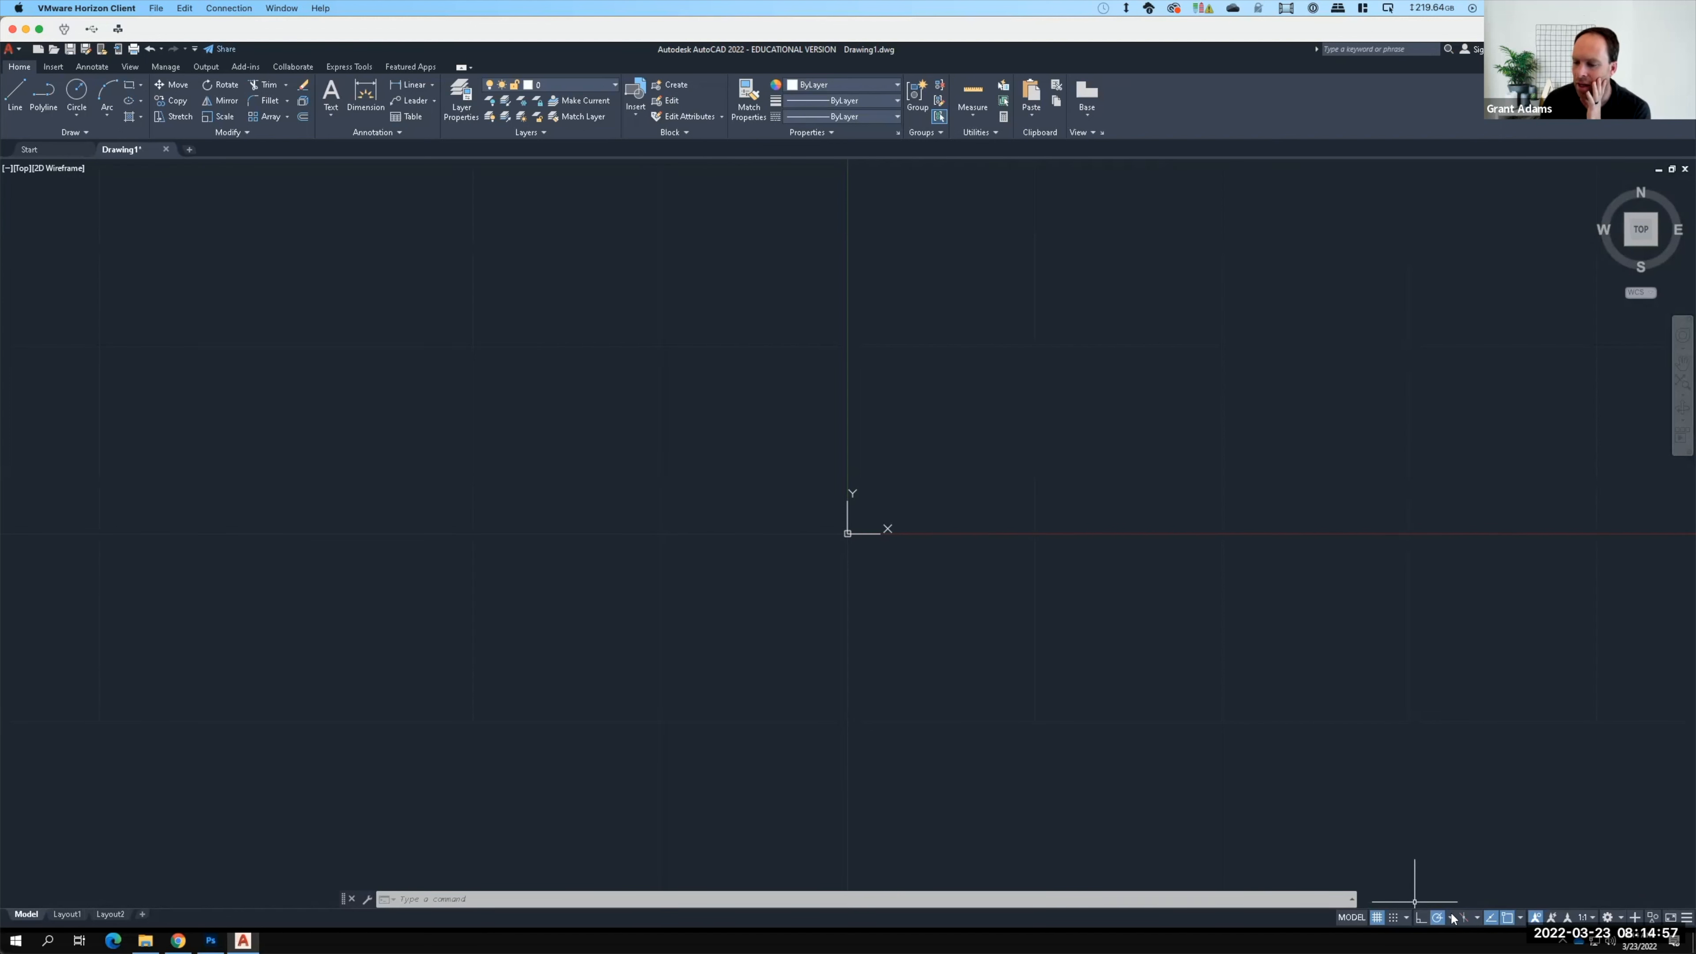
# Step: Enable the Midpoint and Perpendicular object snaps
pyautogui.press('F15')
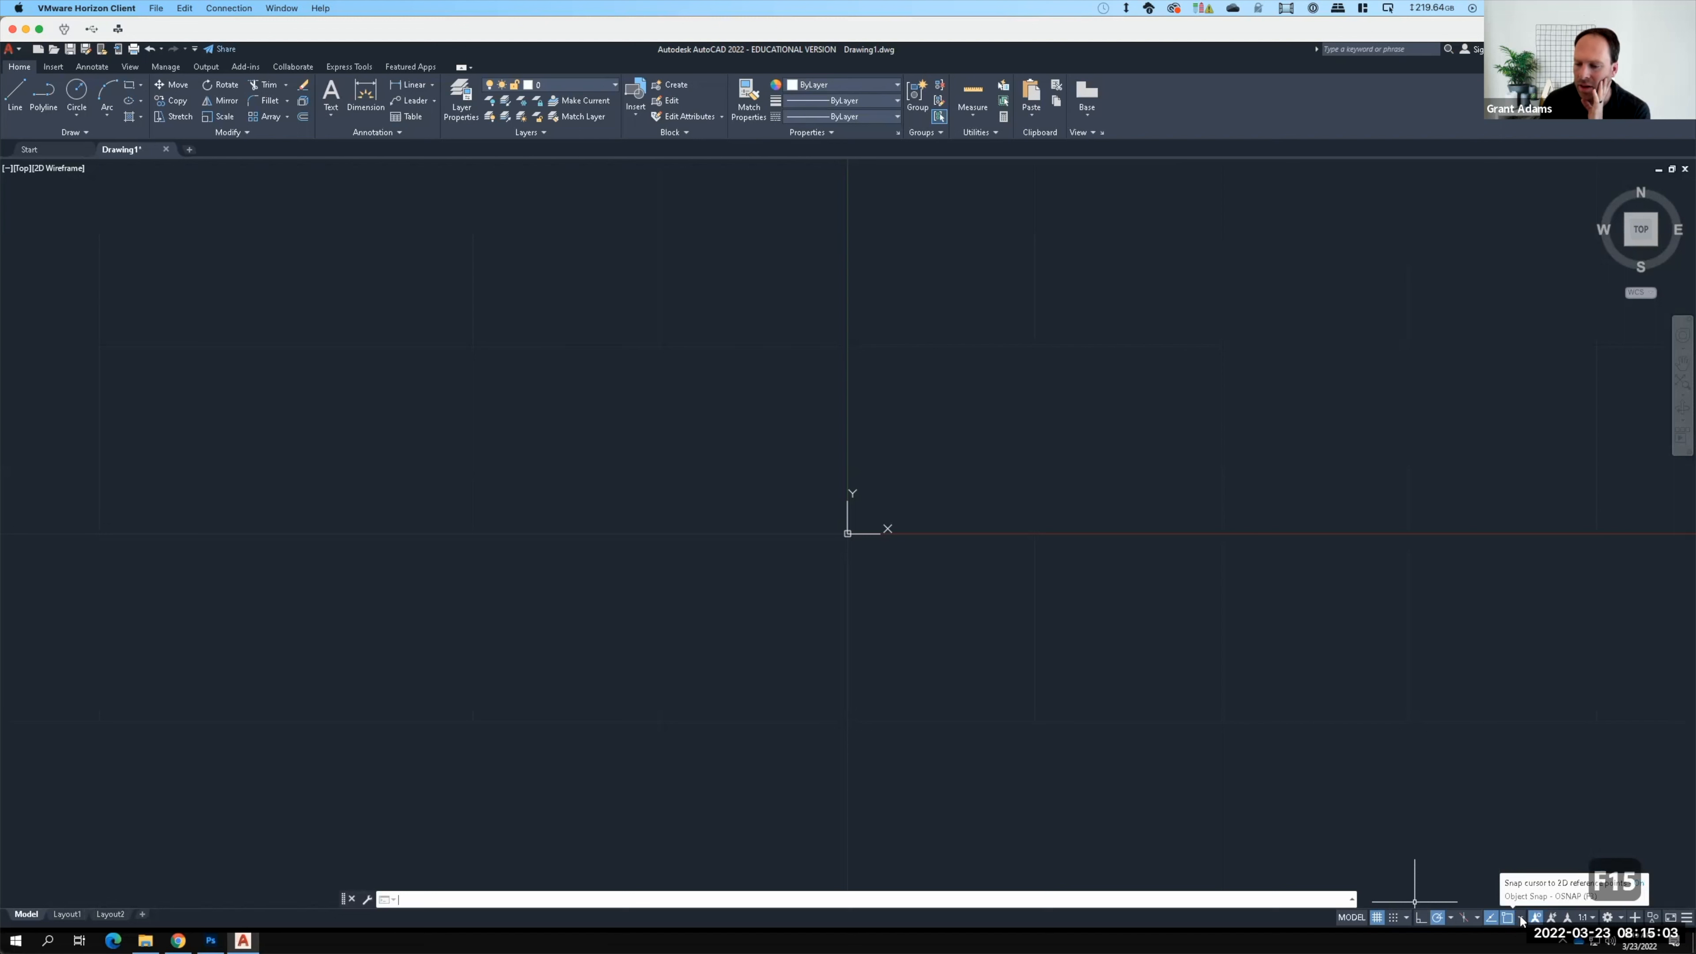
pyautogui.click(1522, 921)
pyautogui.click(1522, 920)
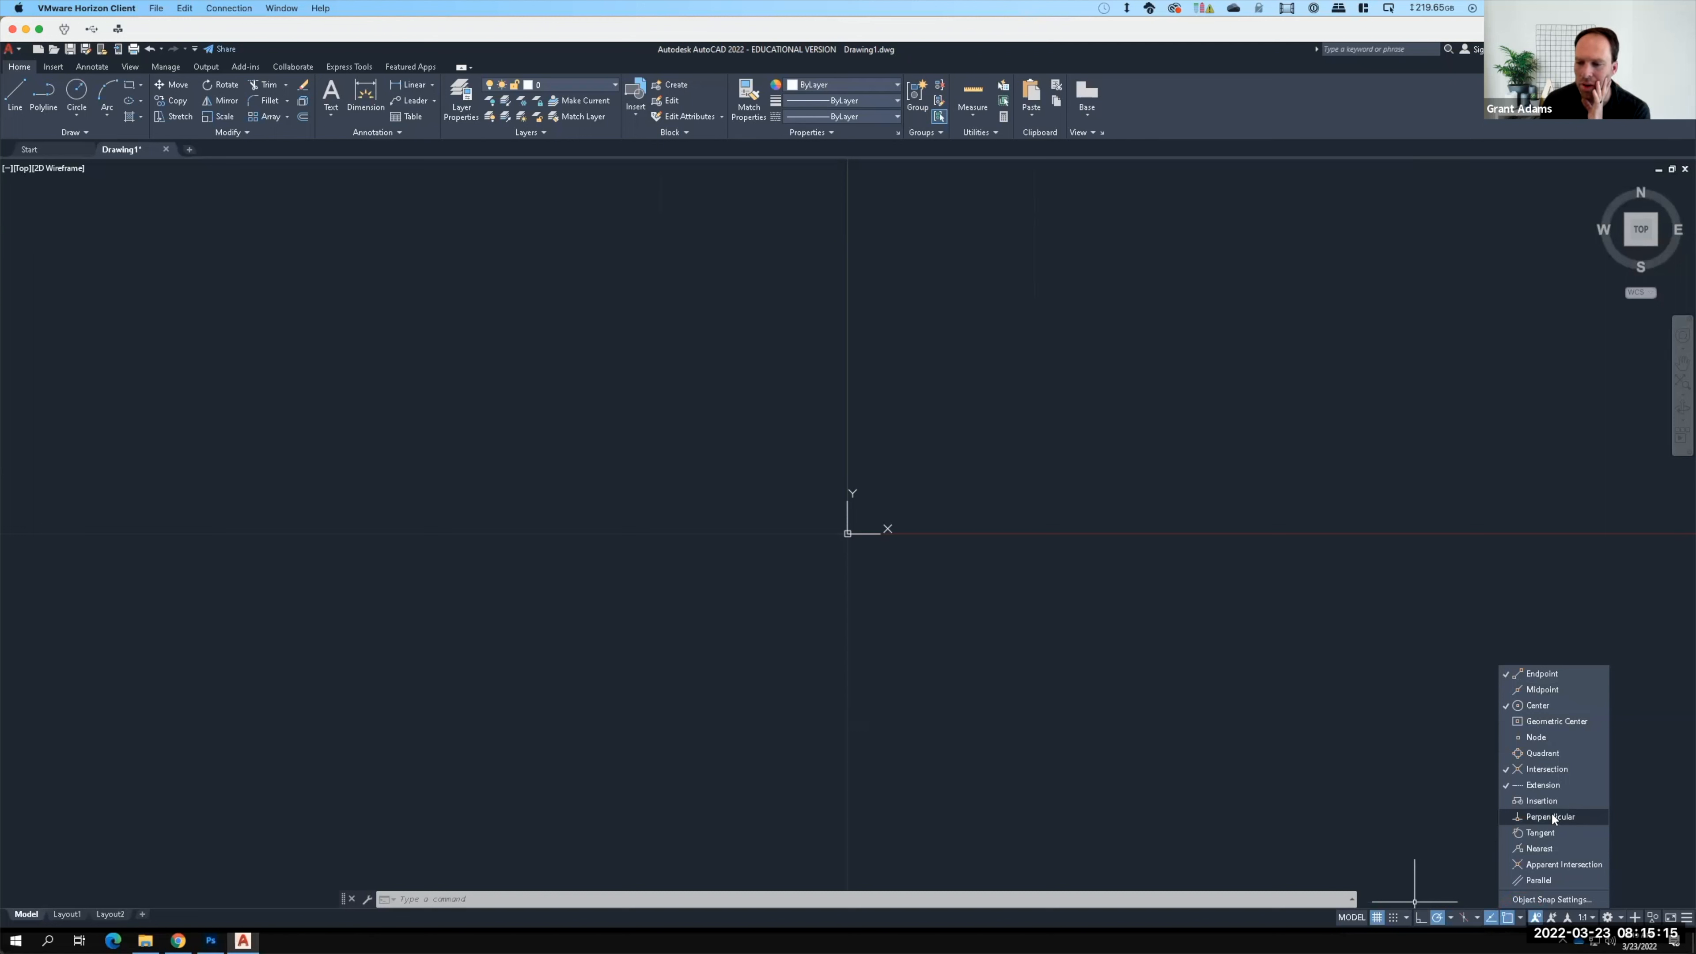
pyautogui.click(1534, 689)
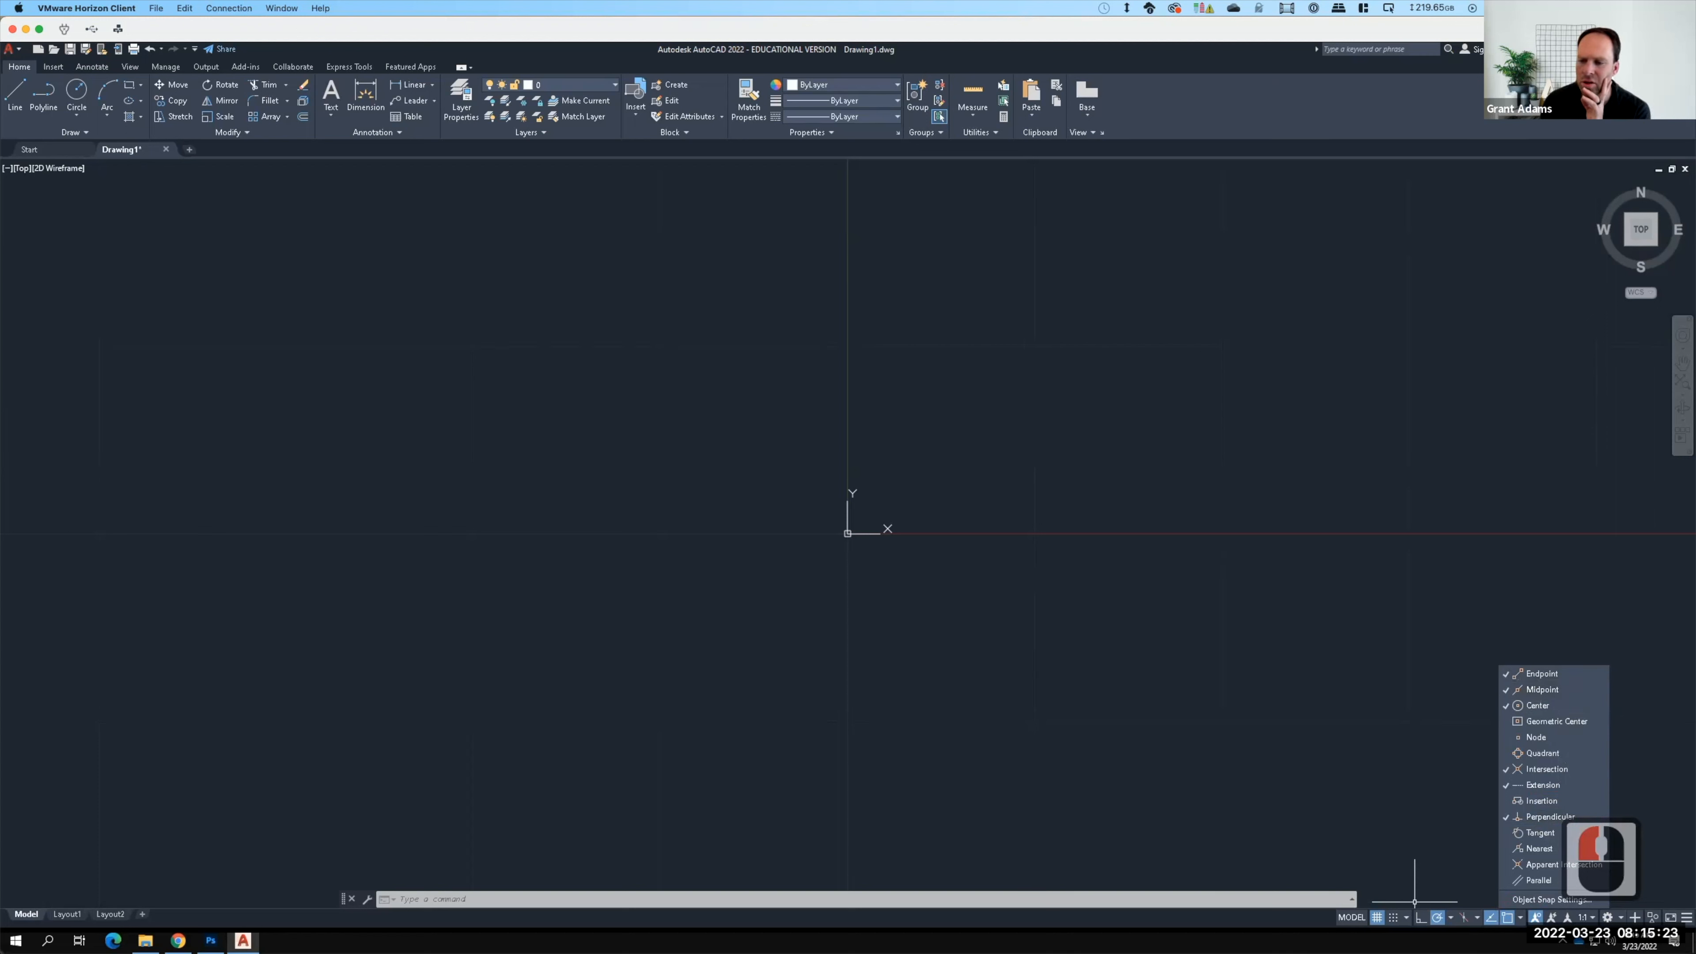
pyautogui.click(1635, 666)
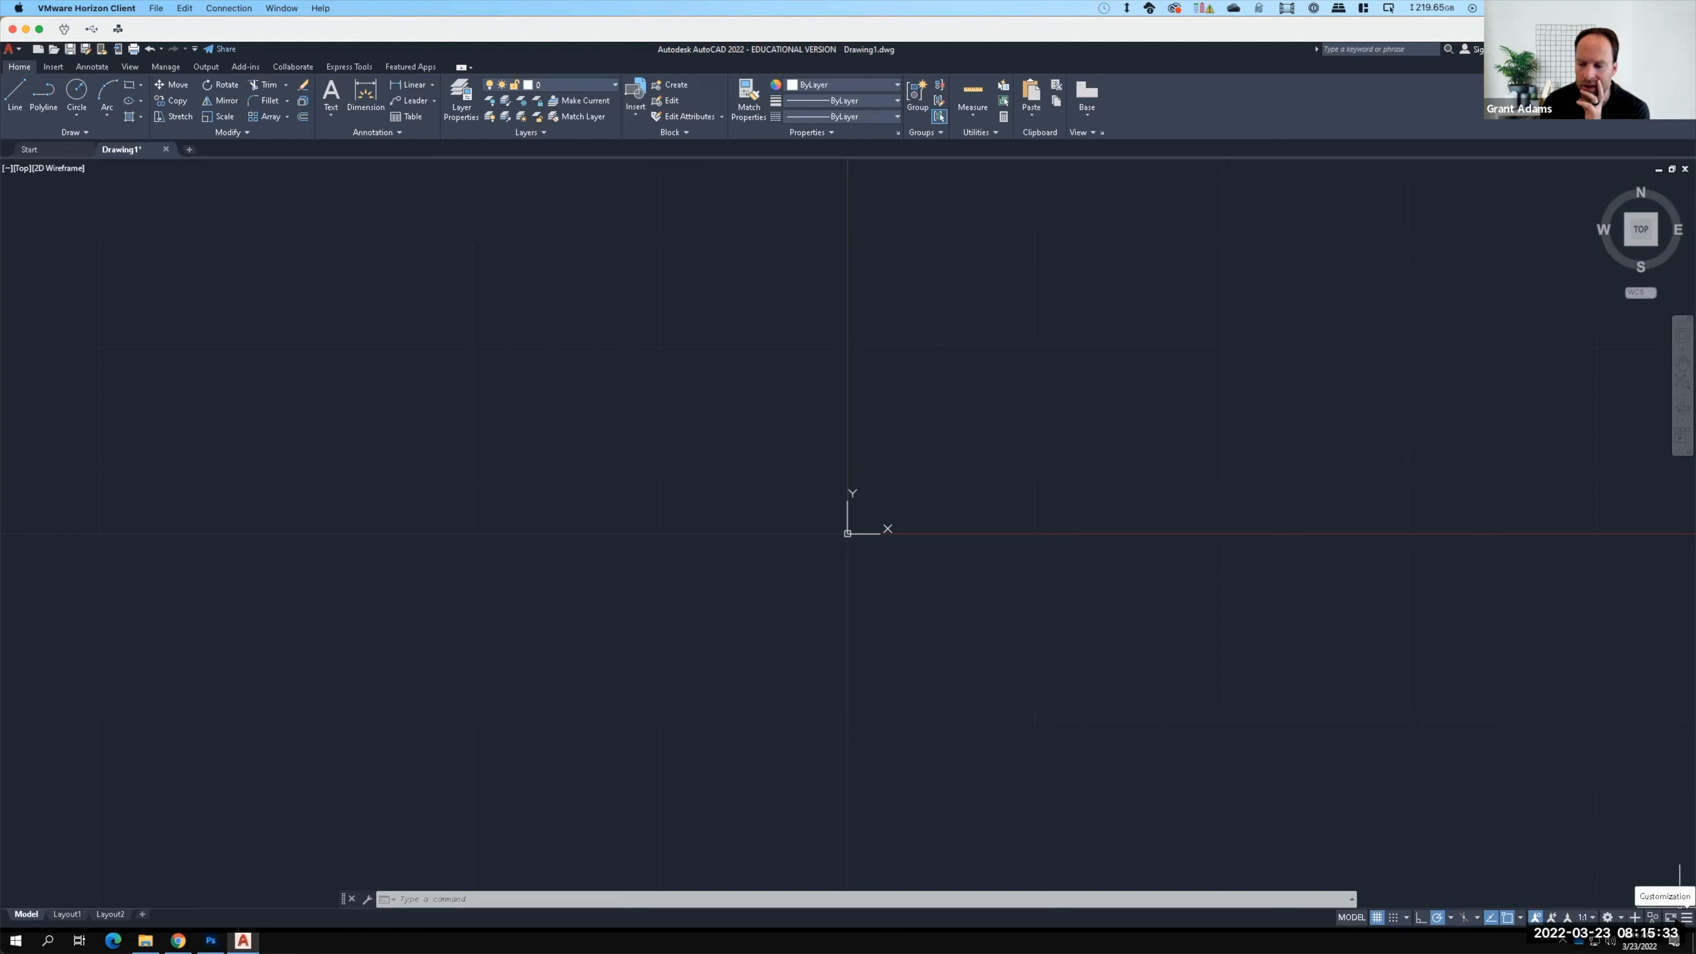
# Step: Add Dynamic Input to the displayed status bar controls and turn dynamic input off
pyautogui.click(1687, 917)
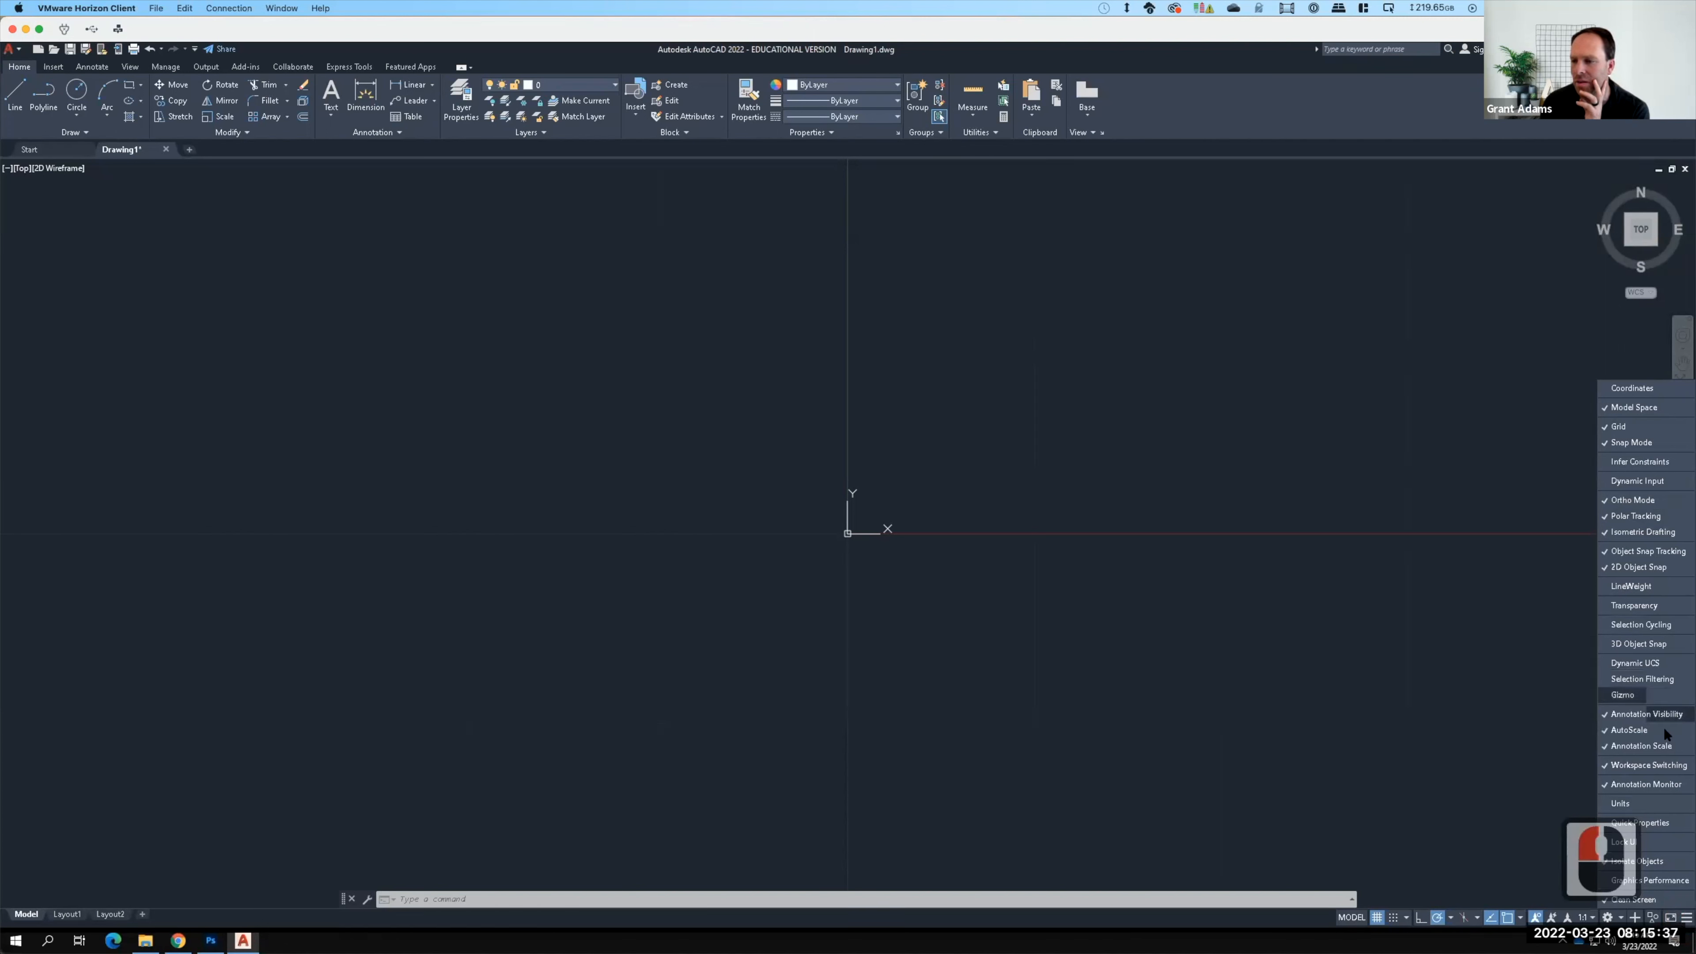
pyautogui.click(1635, 481)
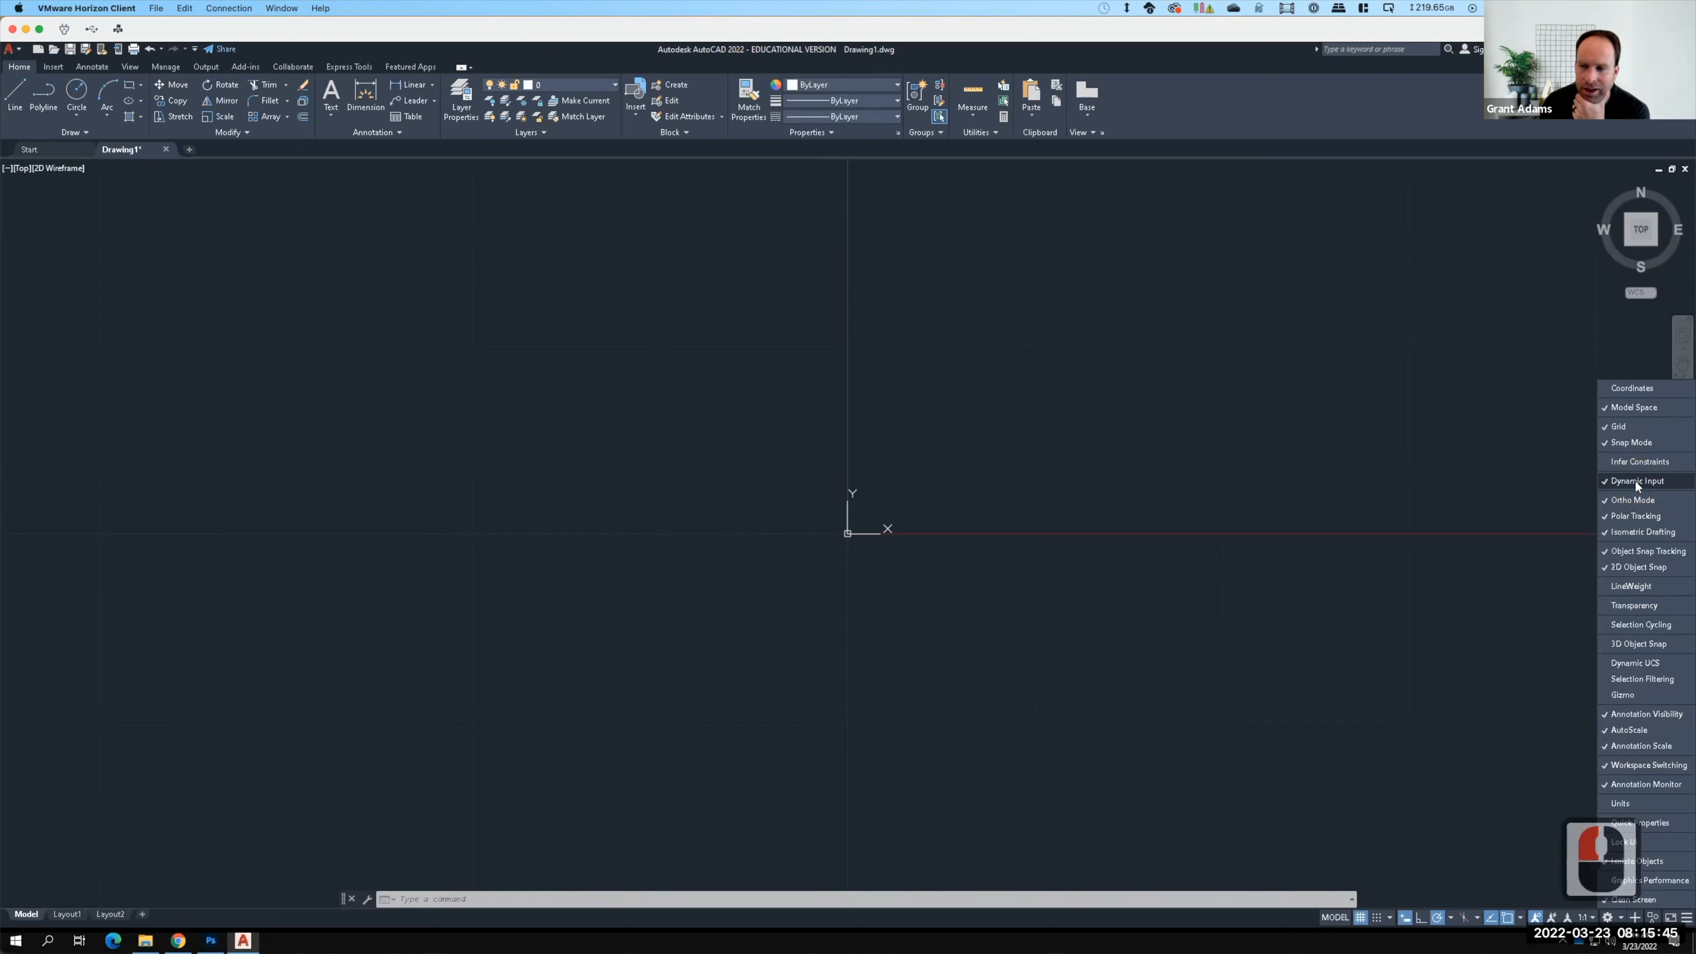
pyautogui.click(1635, 481)
pyautogui.click(1635, 481)
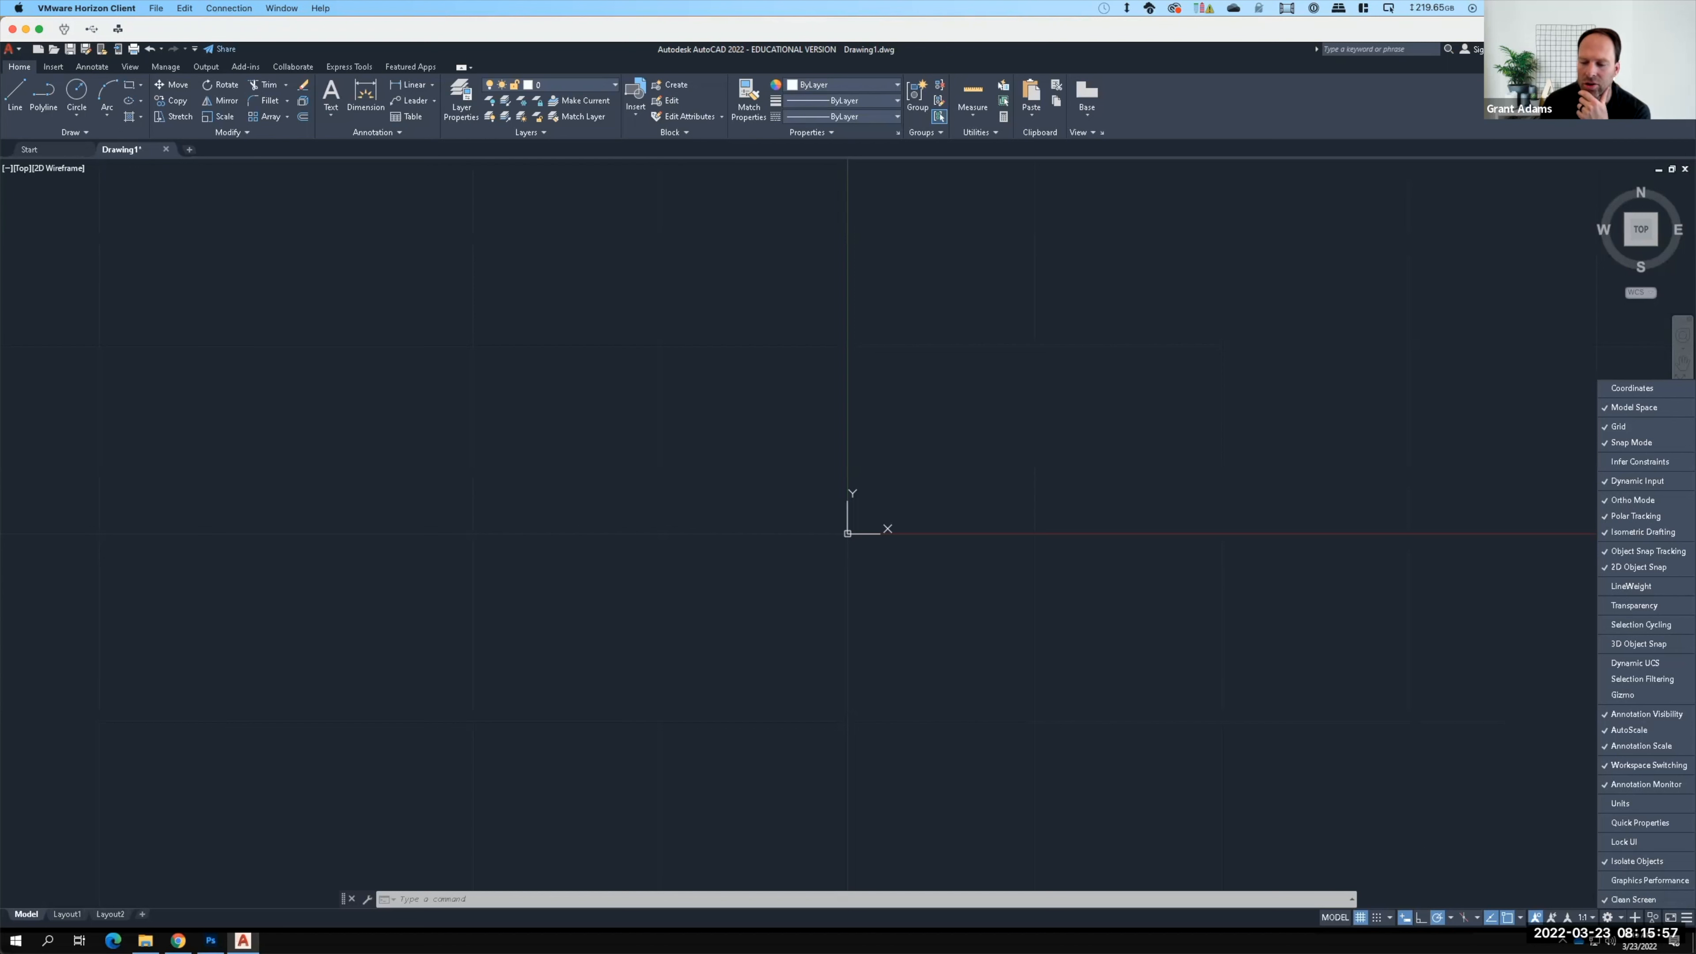
pyautogui.press('F15')
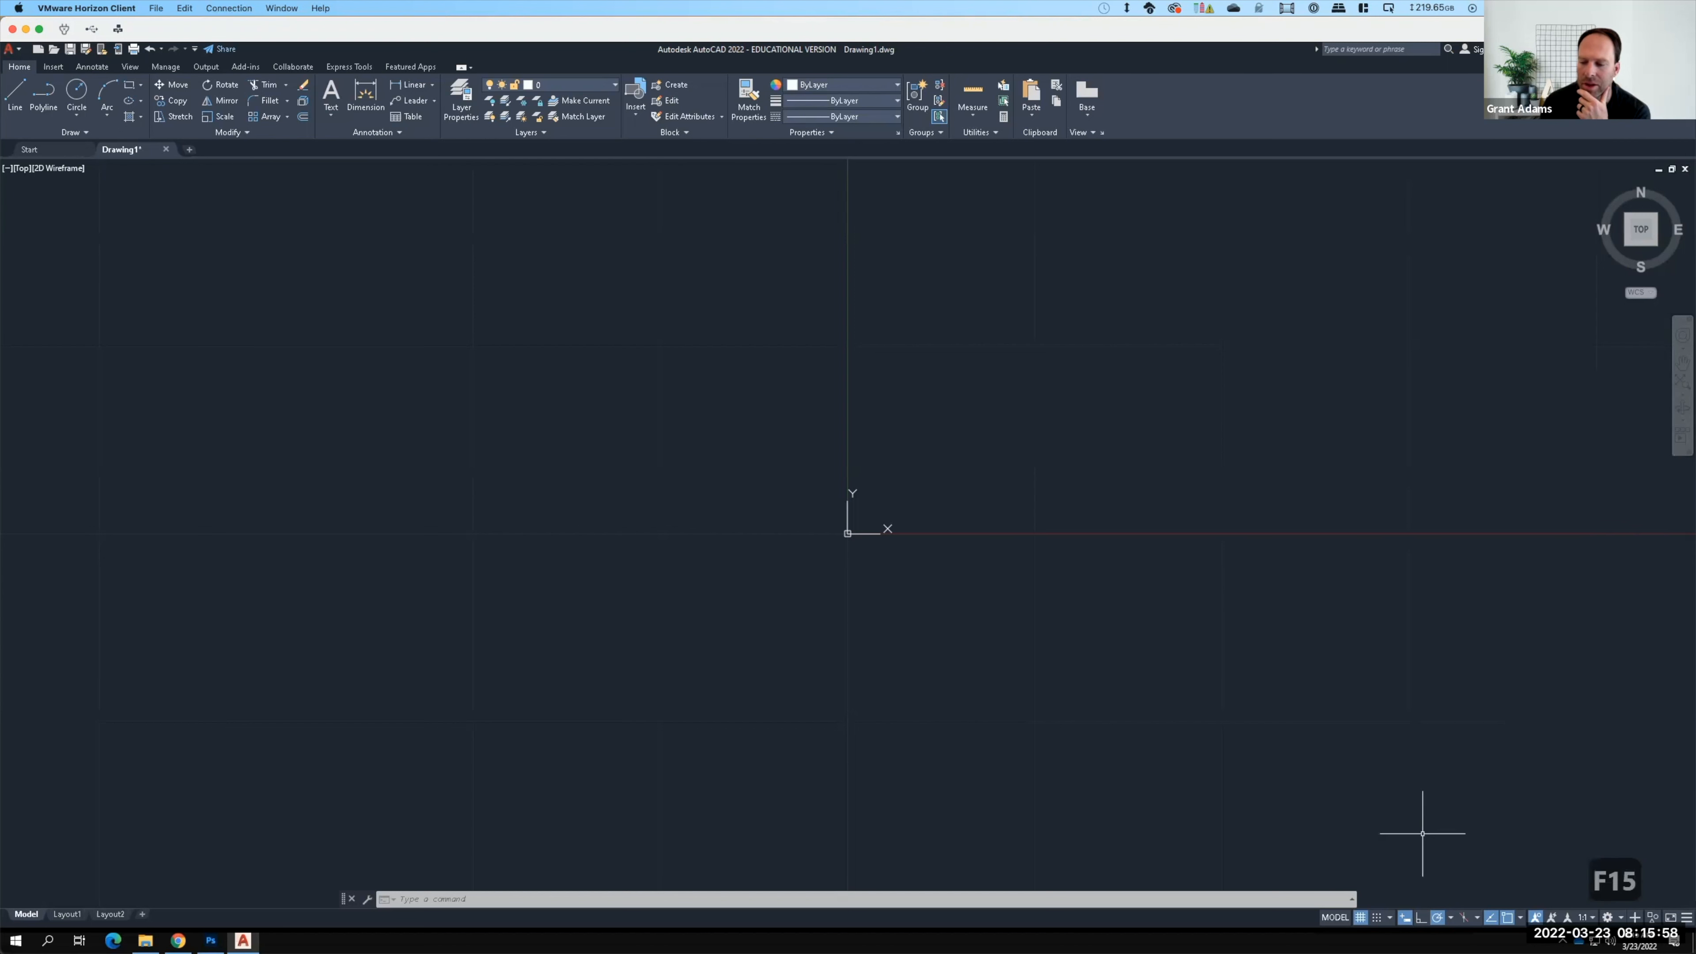
pyautogui.click(1406, 919)
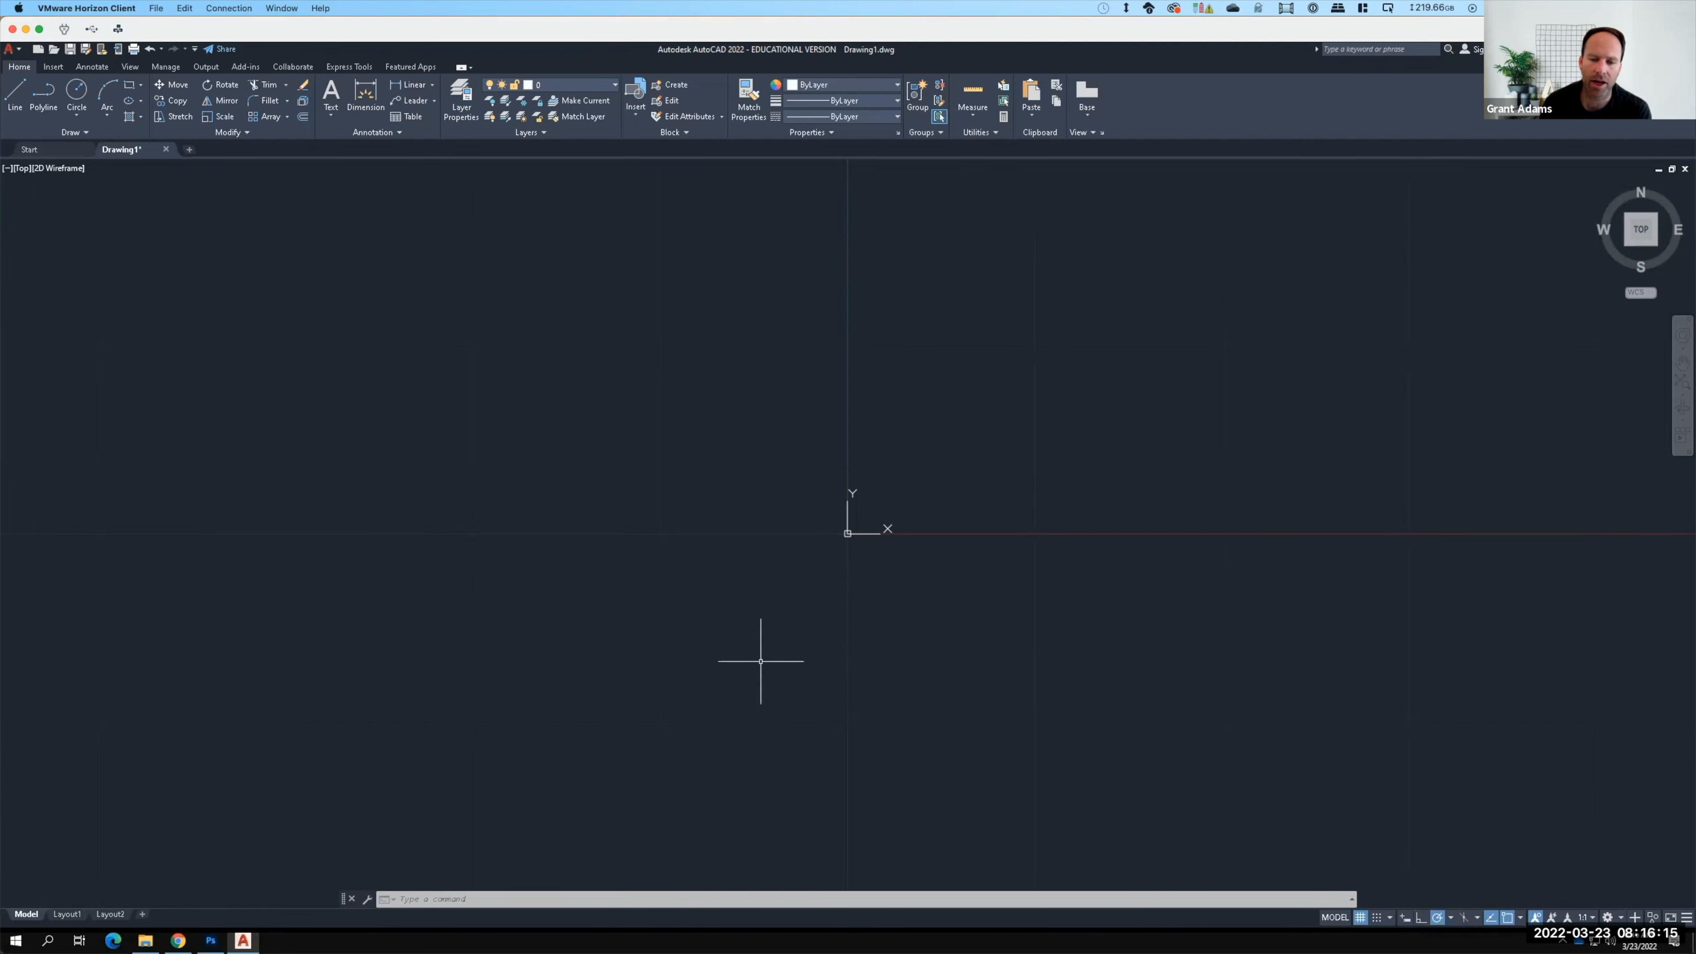
# Step: Switch to Chrome to read Part 1 of the Exercise 117 assignment on the coordinate system, and return to AutoCAD
pyautogui.scroll(-3, 752, 675)
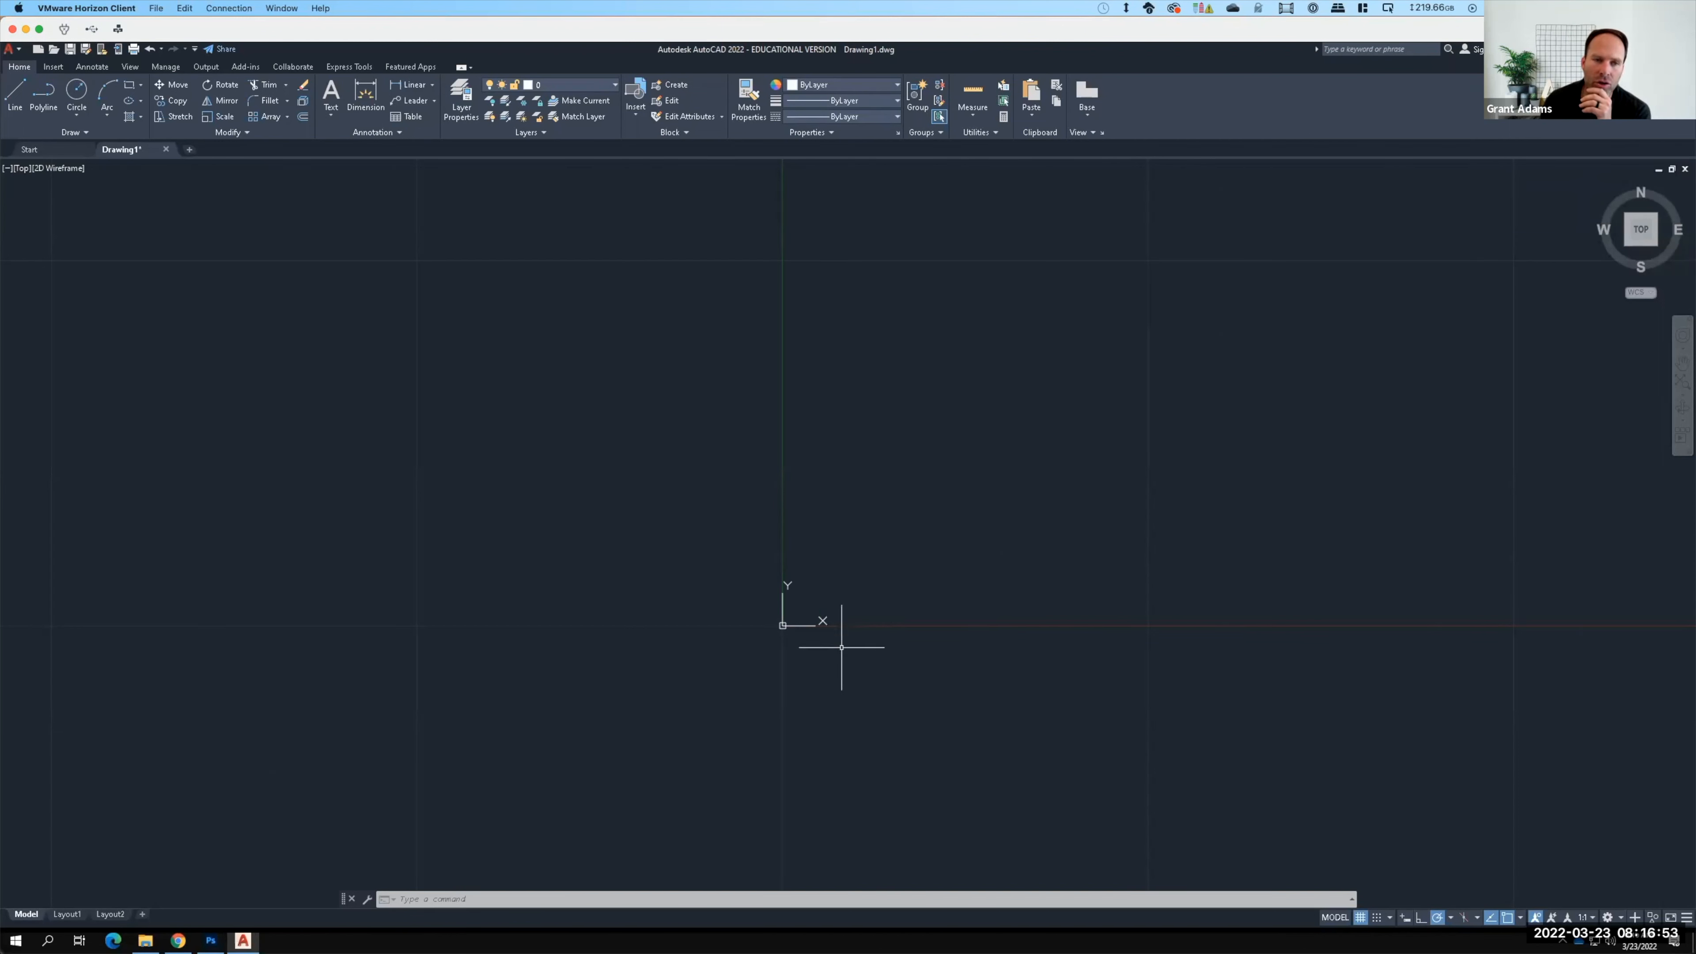
pyautogui.hotkey('ctrl', 'Up')
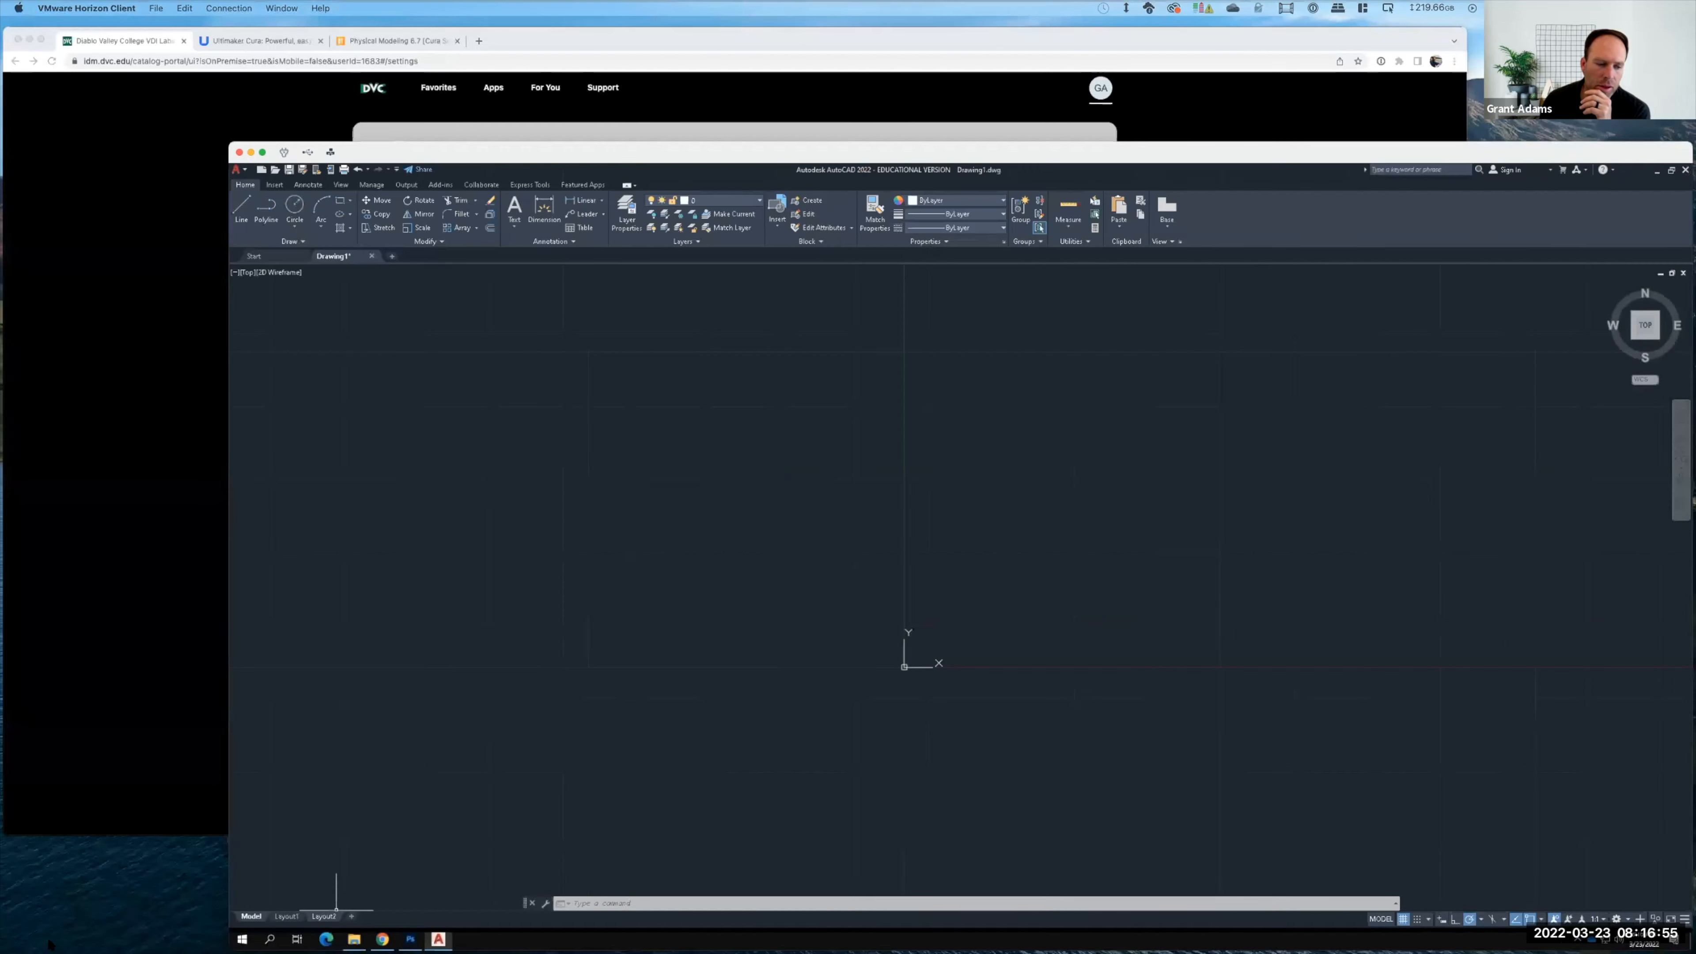
pyautogui.press('F15')
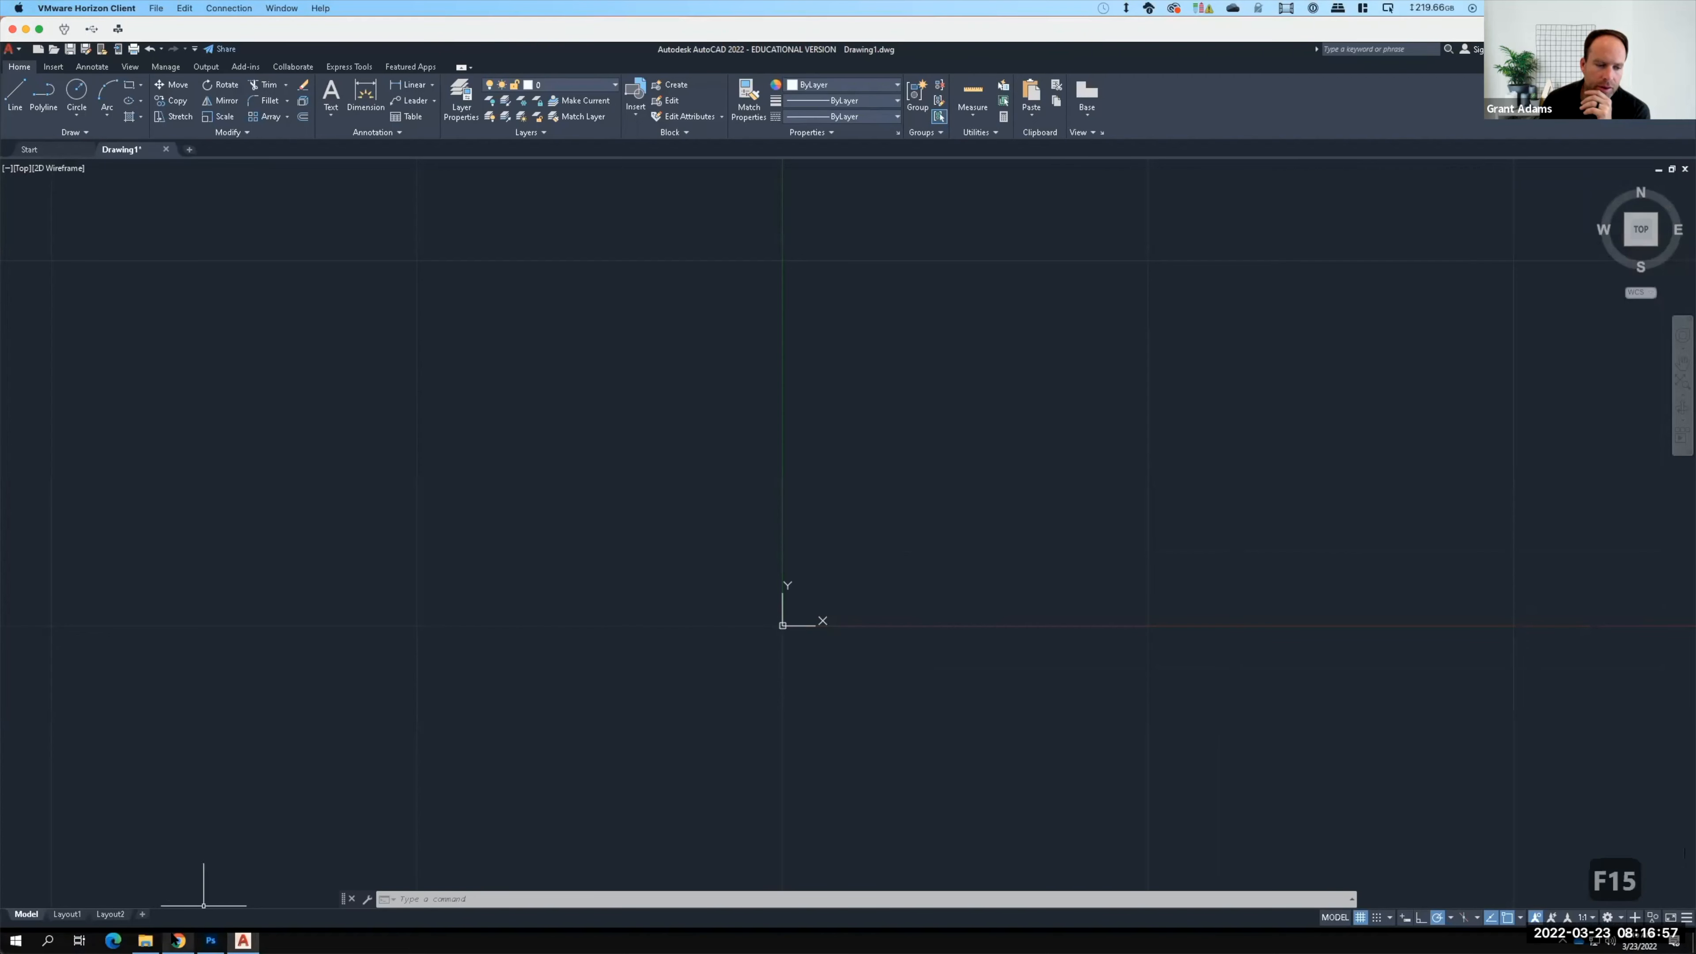
pyautogui.click(175, 939)
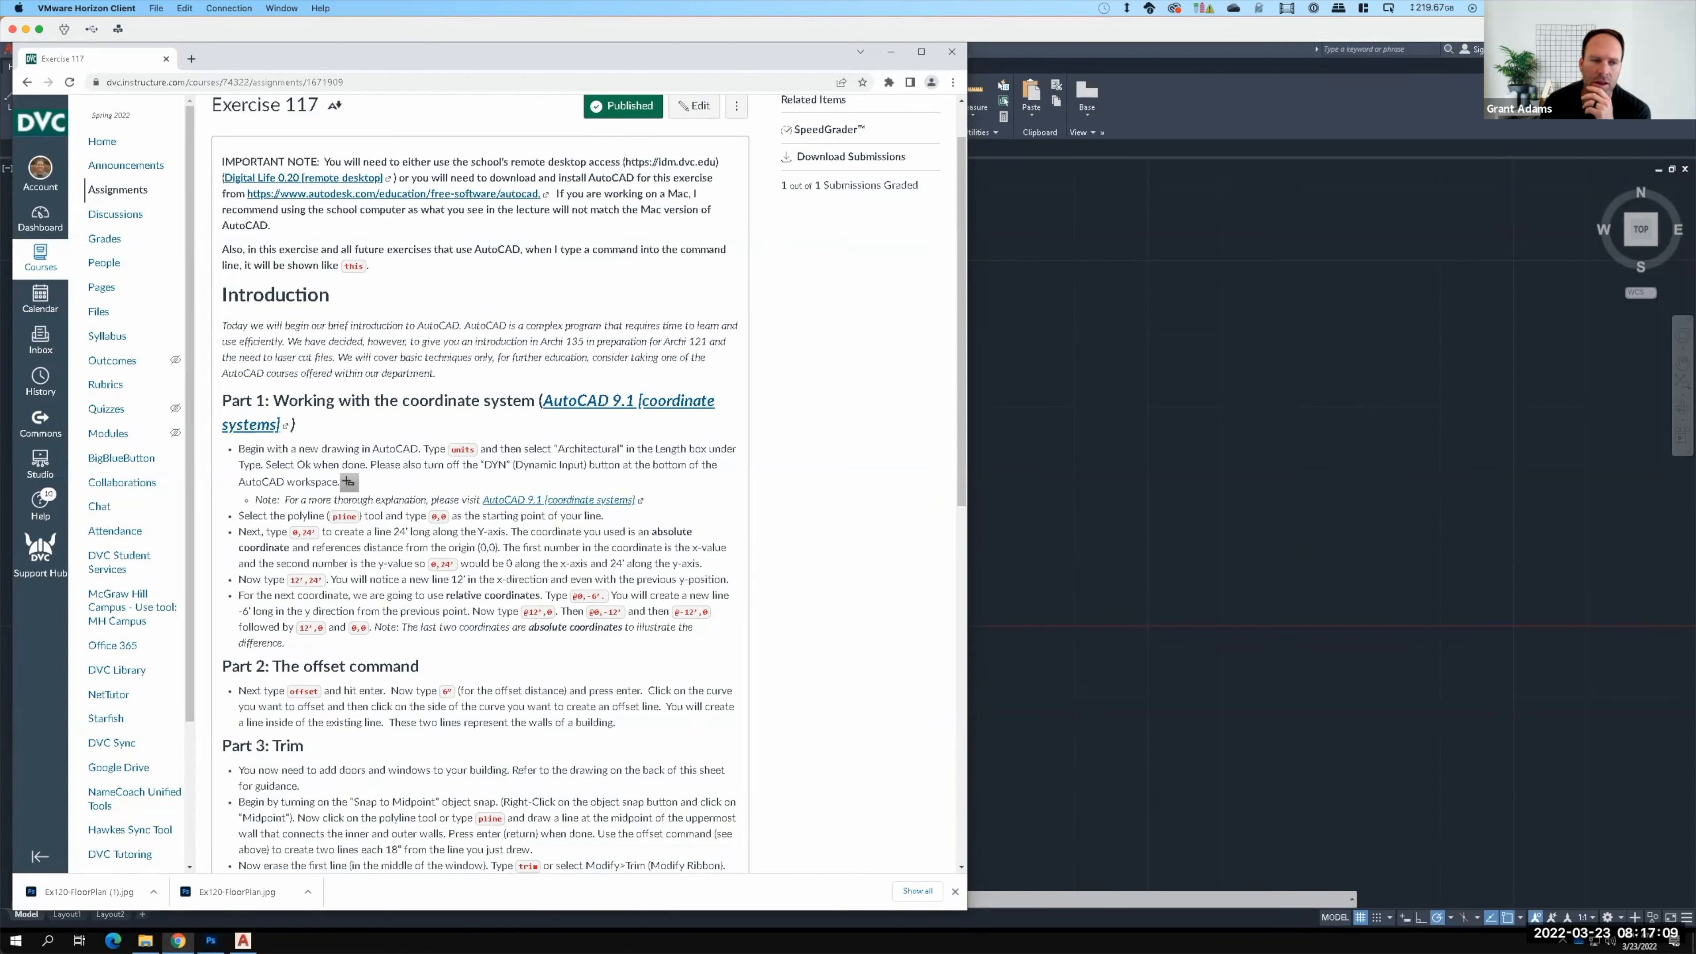
pyautogui.click(223, 406)
pyautogui.moveTo(457, 406); pyautogui.dragTo(549, 410)
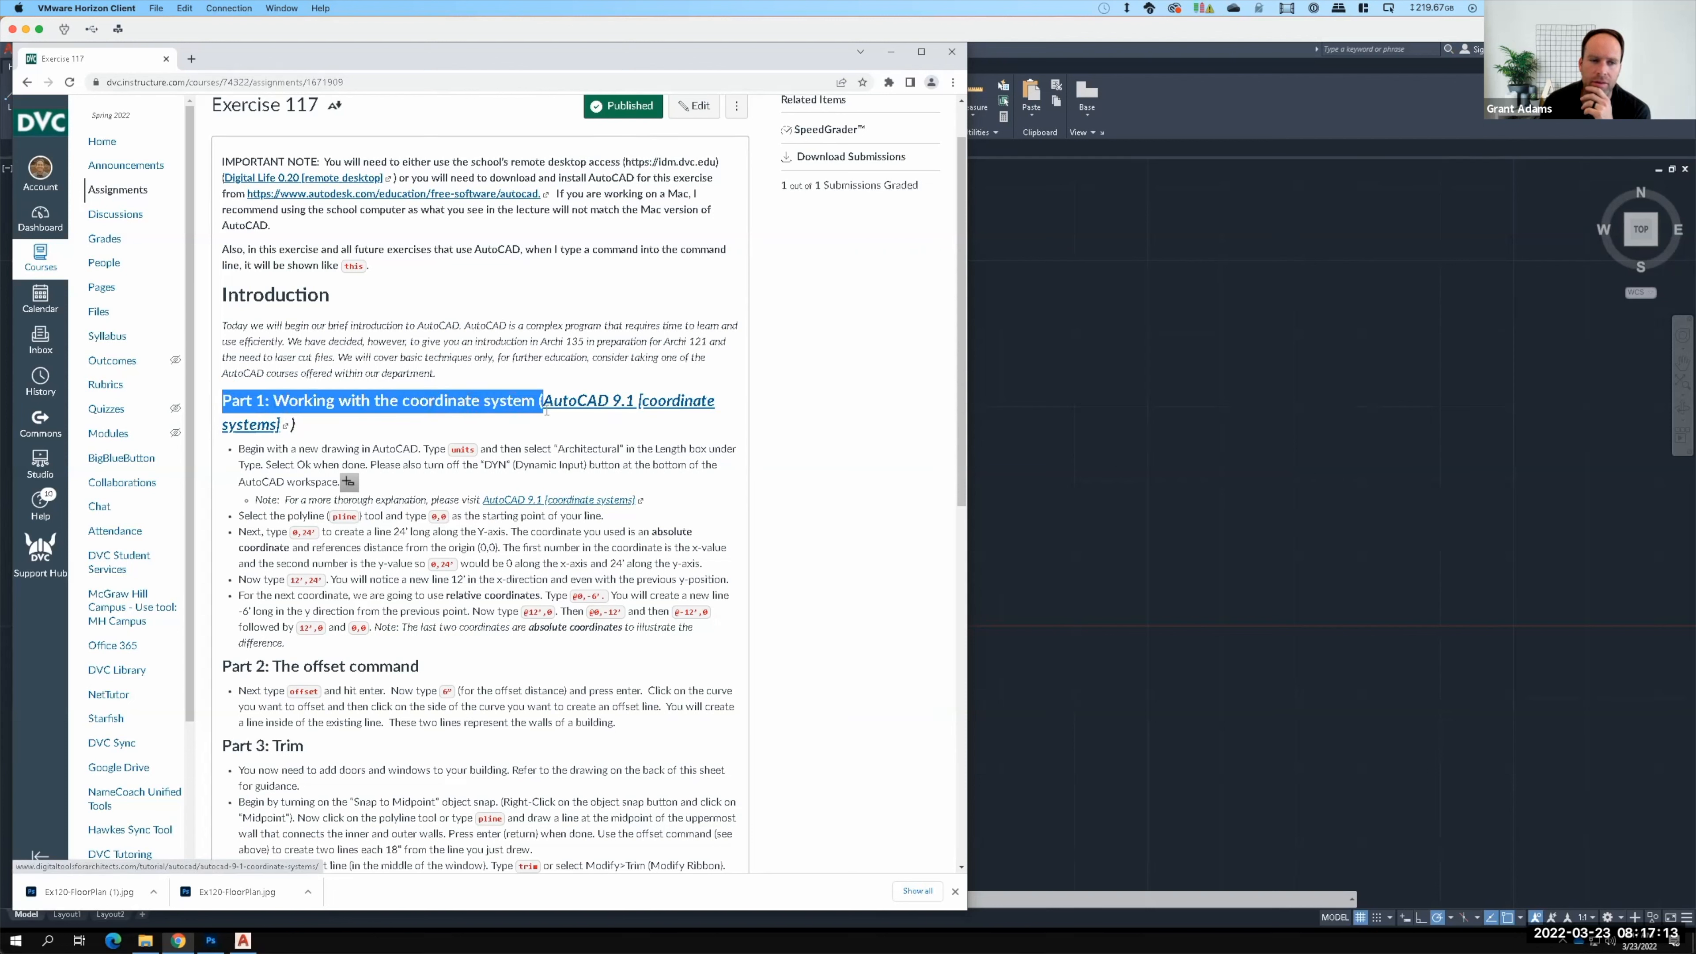
pyautogui.click(491, 411)
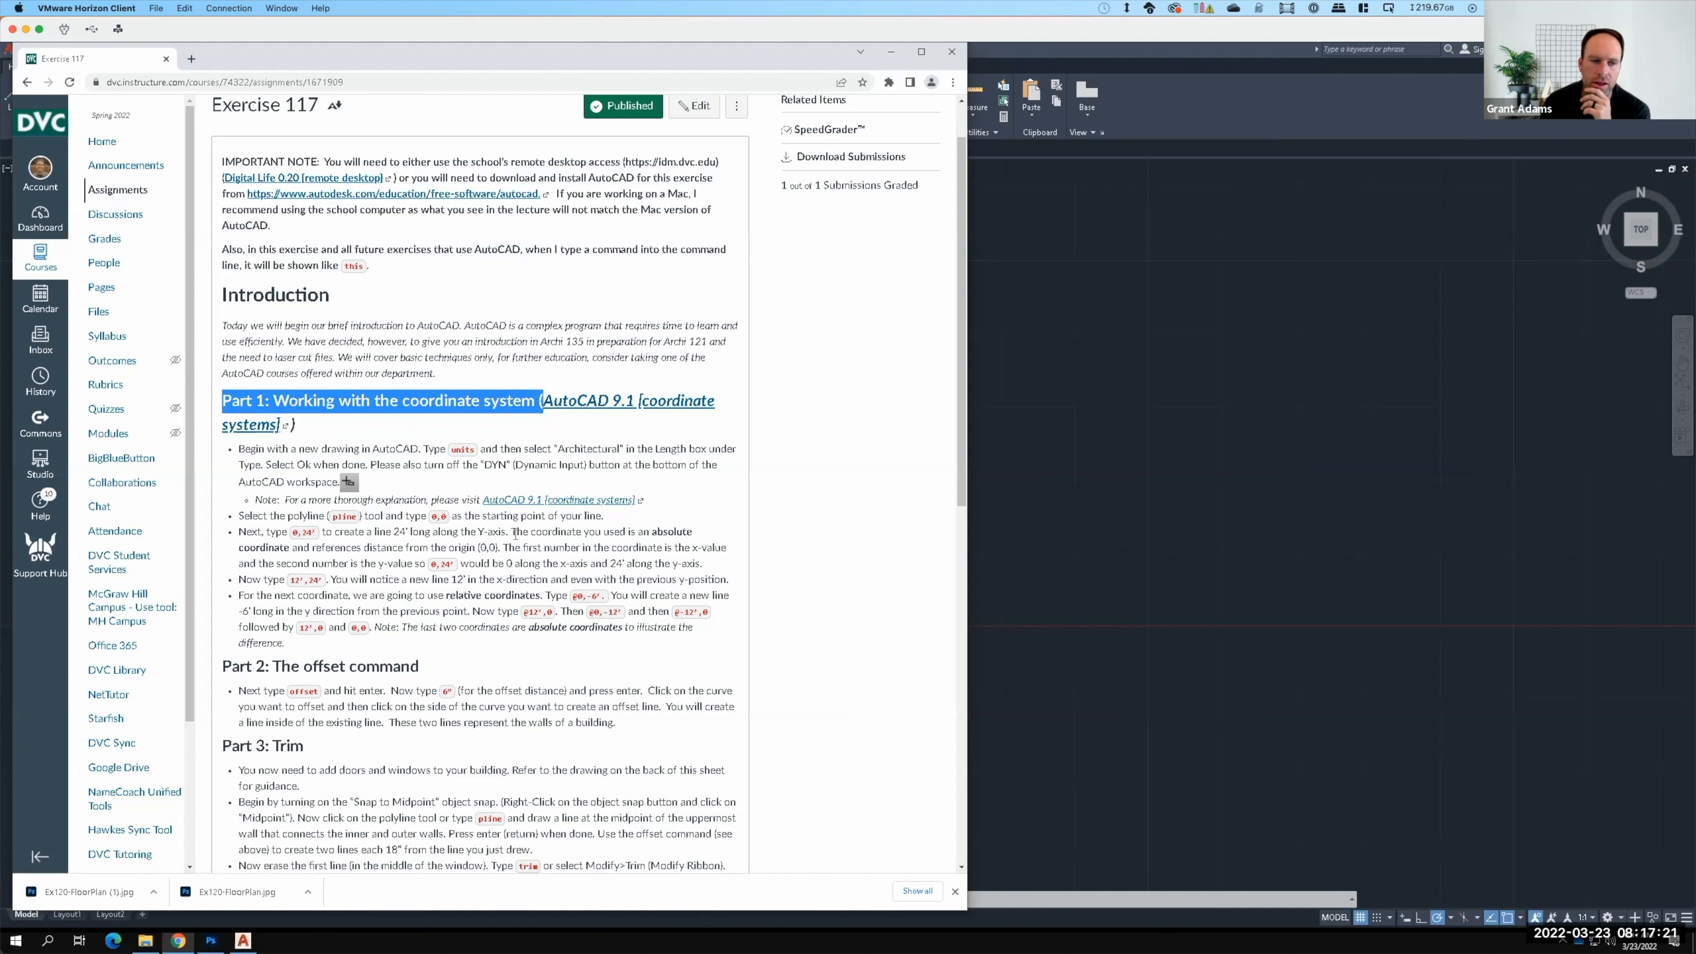
pyautogui.click(1067, 354)
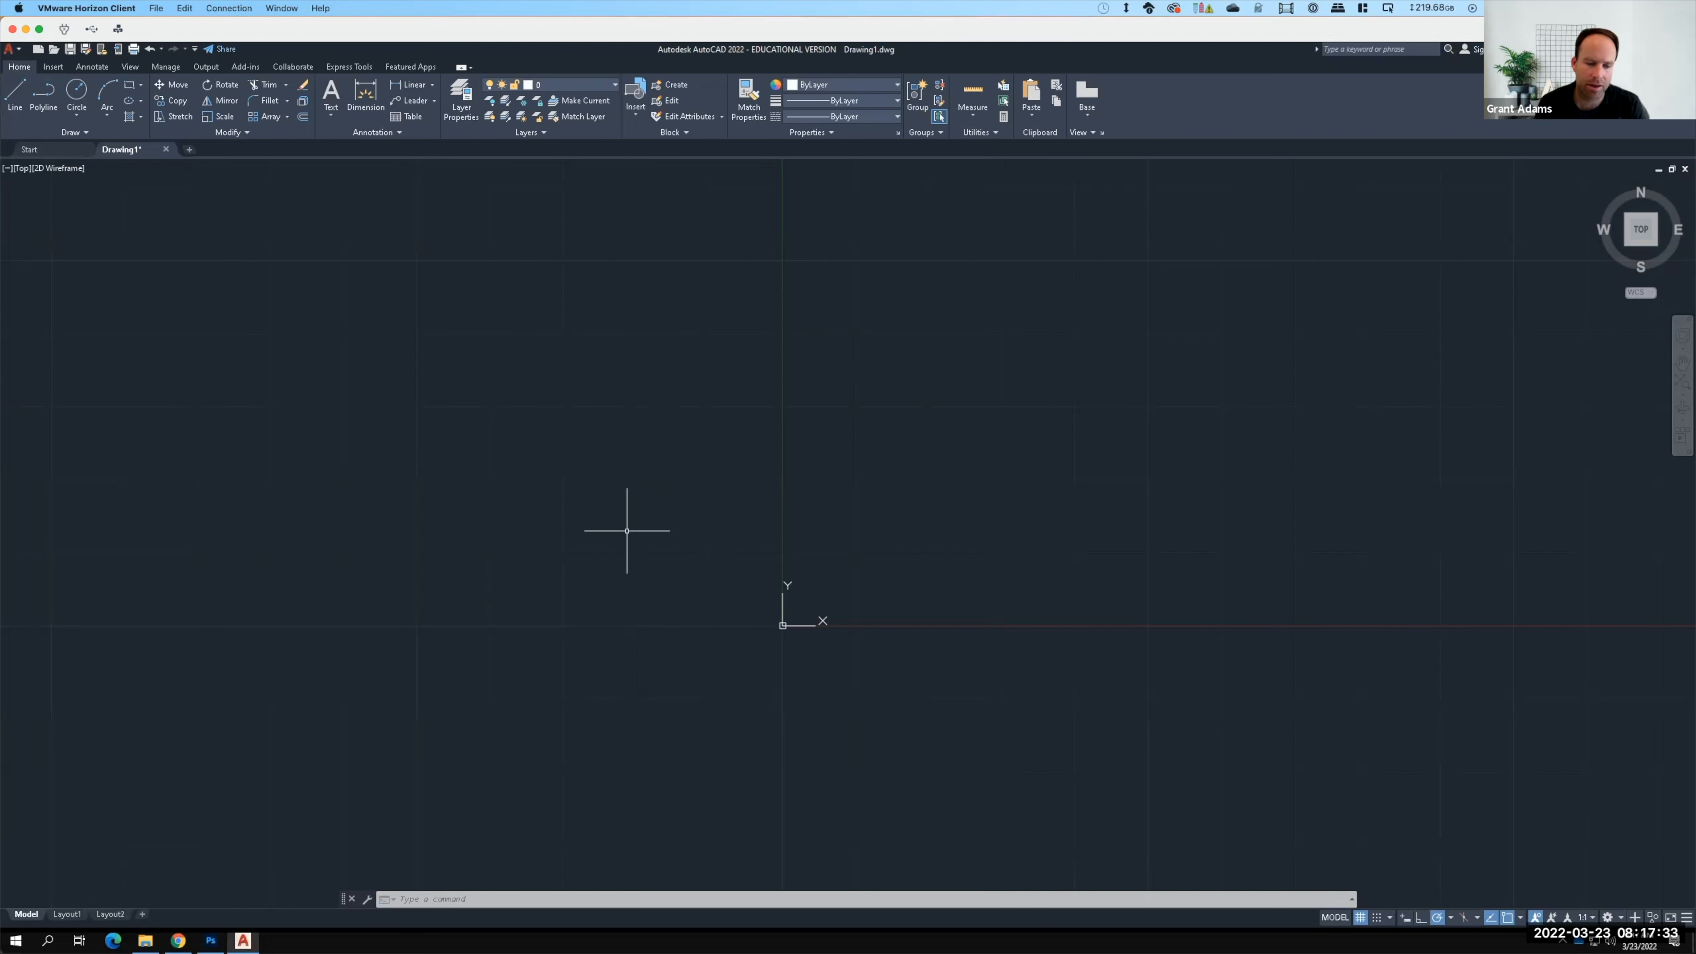
# Step: Set the drawing units' length type to Architectural with the UNITS command
pyautogui.click(430, 900)
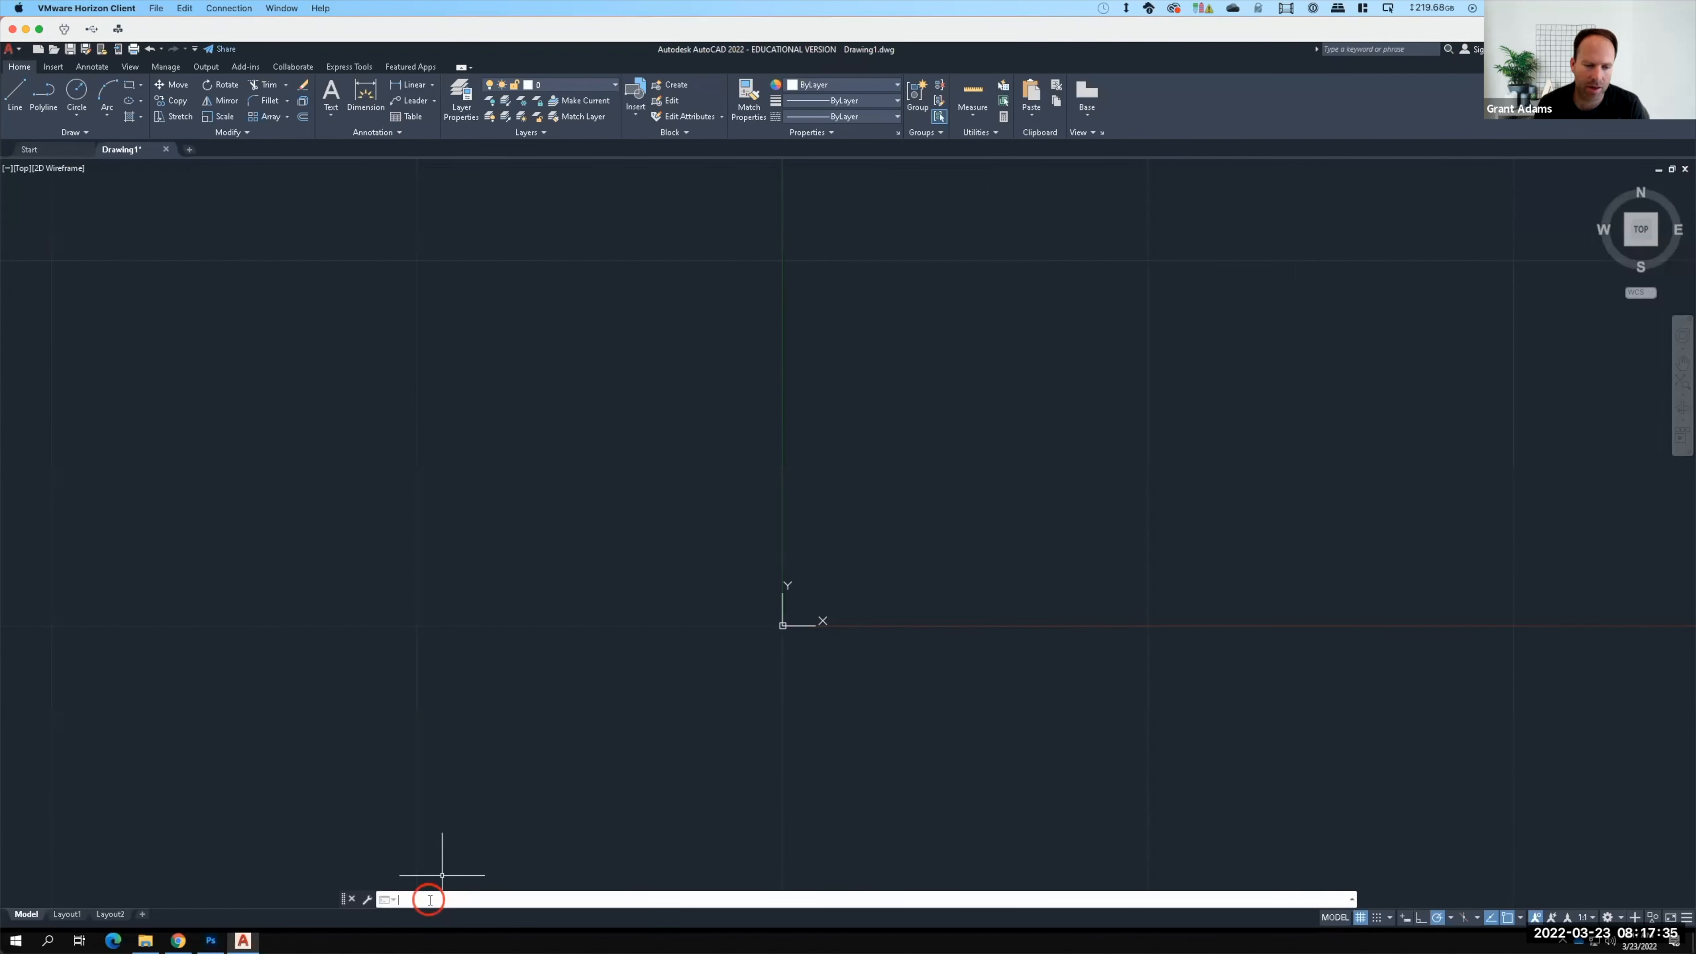
pyautogui.write('units')
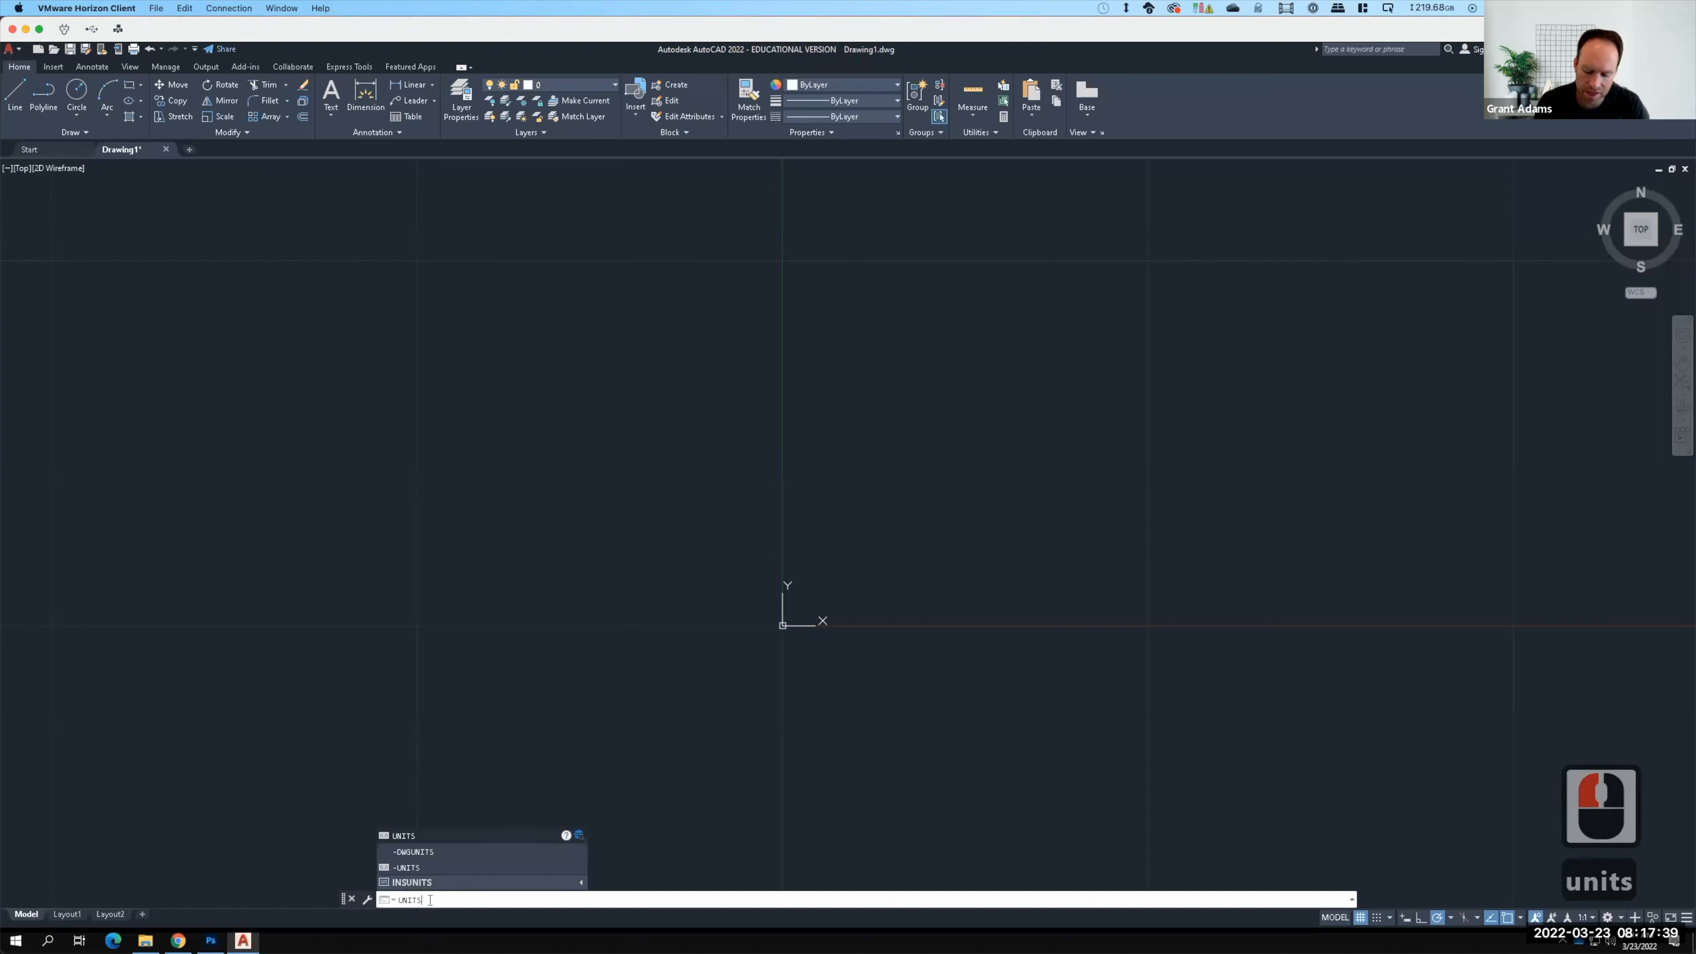
pyautogui.press('Return')
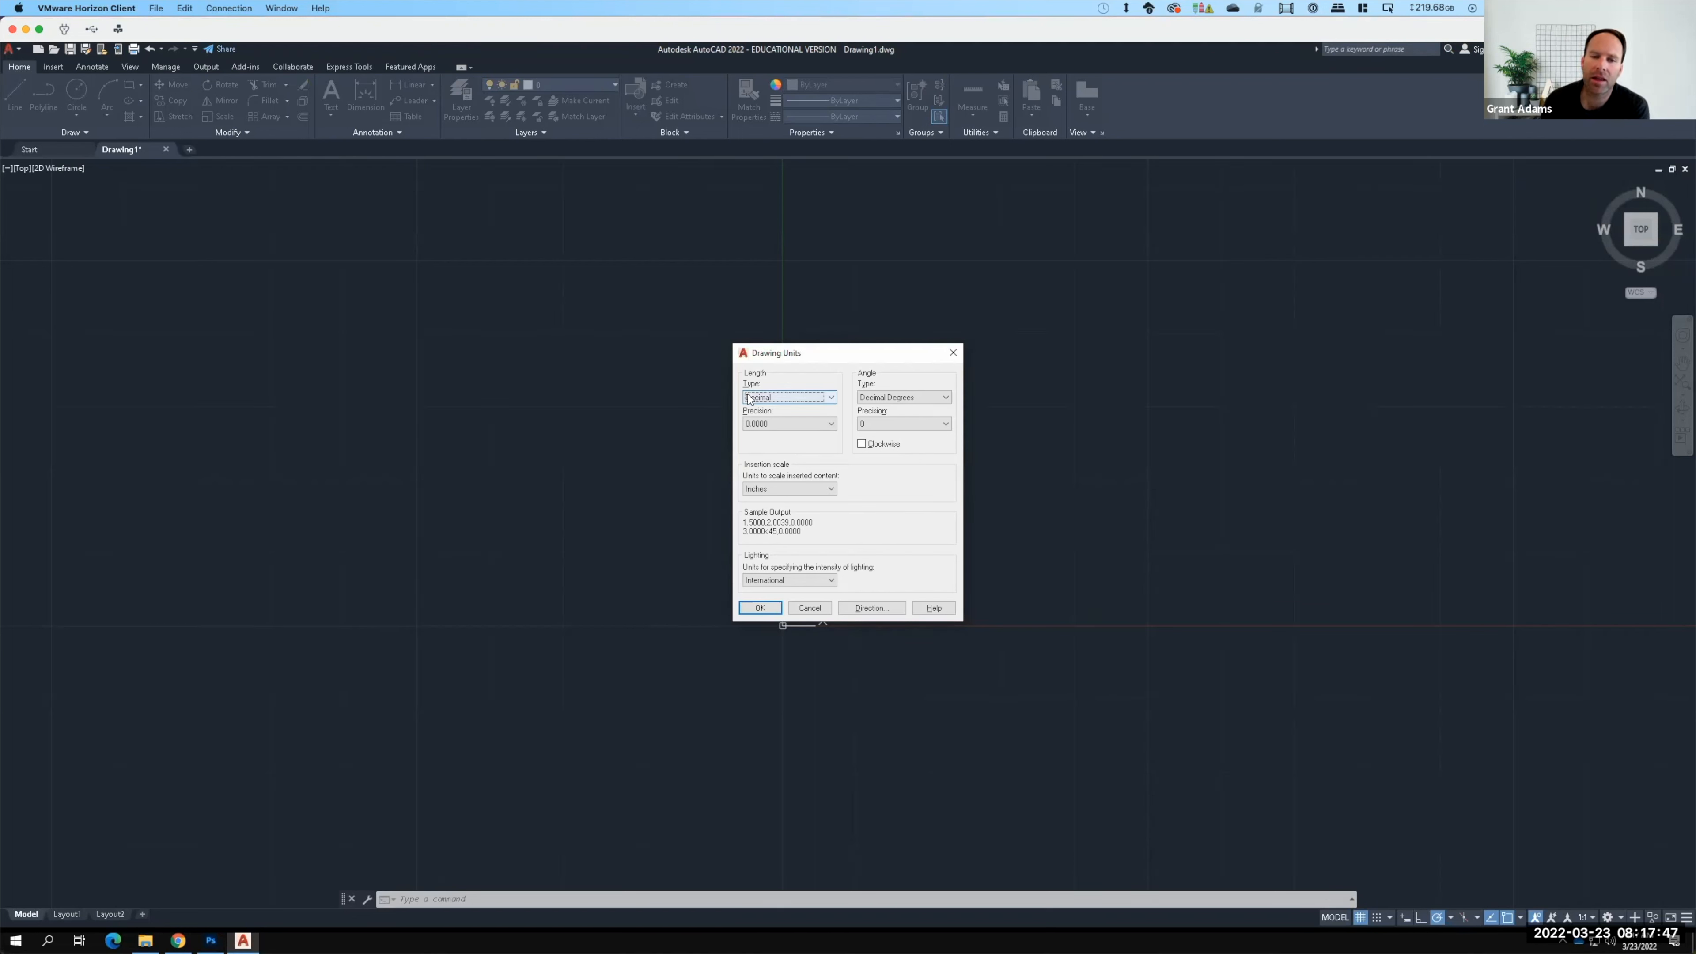
pyautogui.click(831, 397)
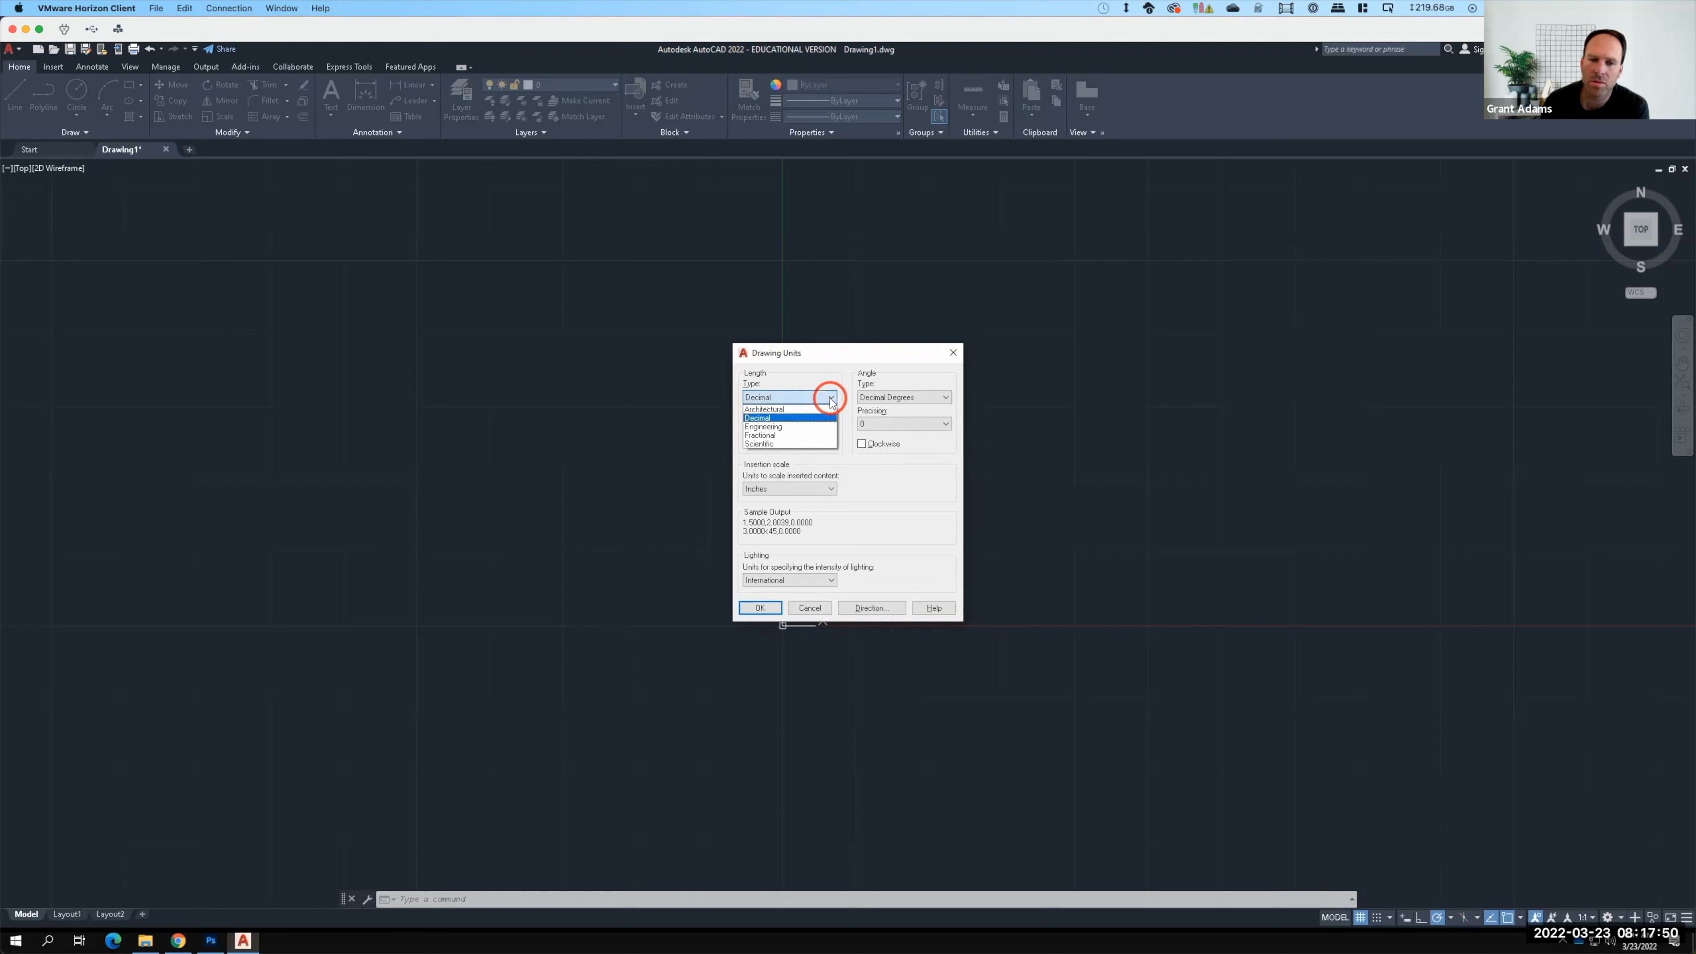
pyautogui.click(768, 409)
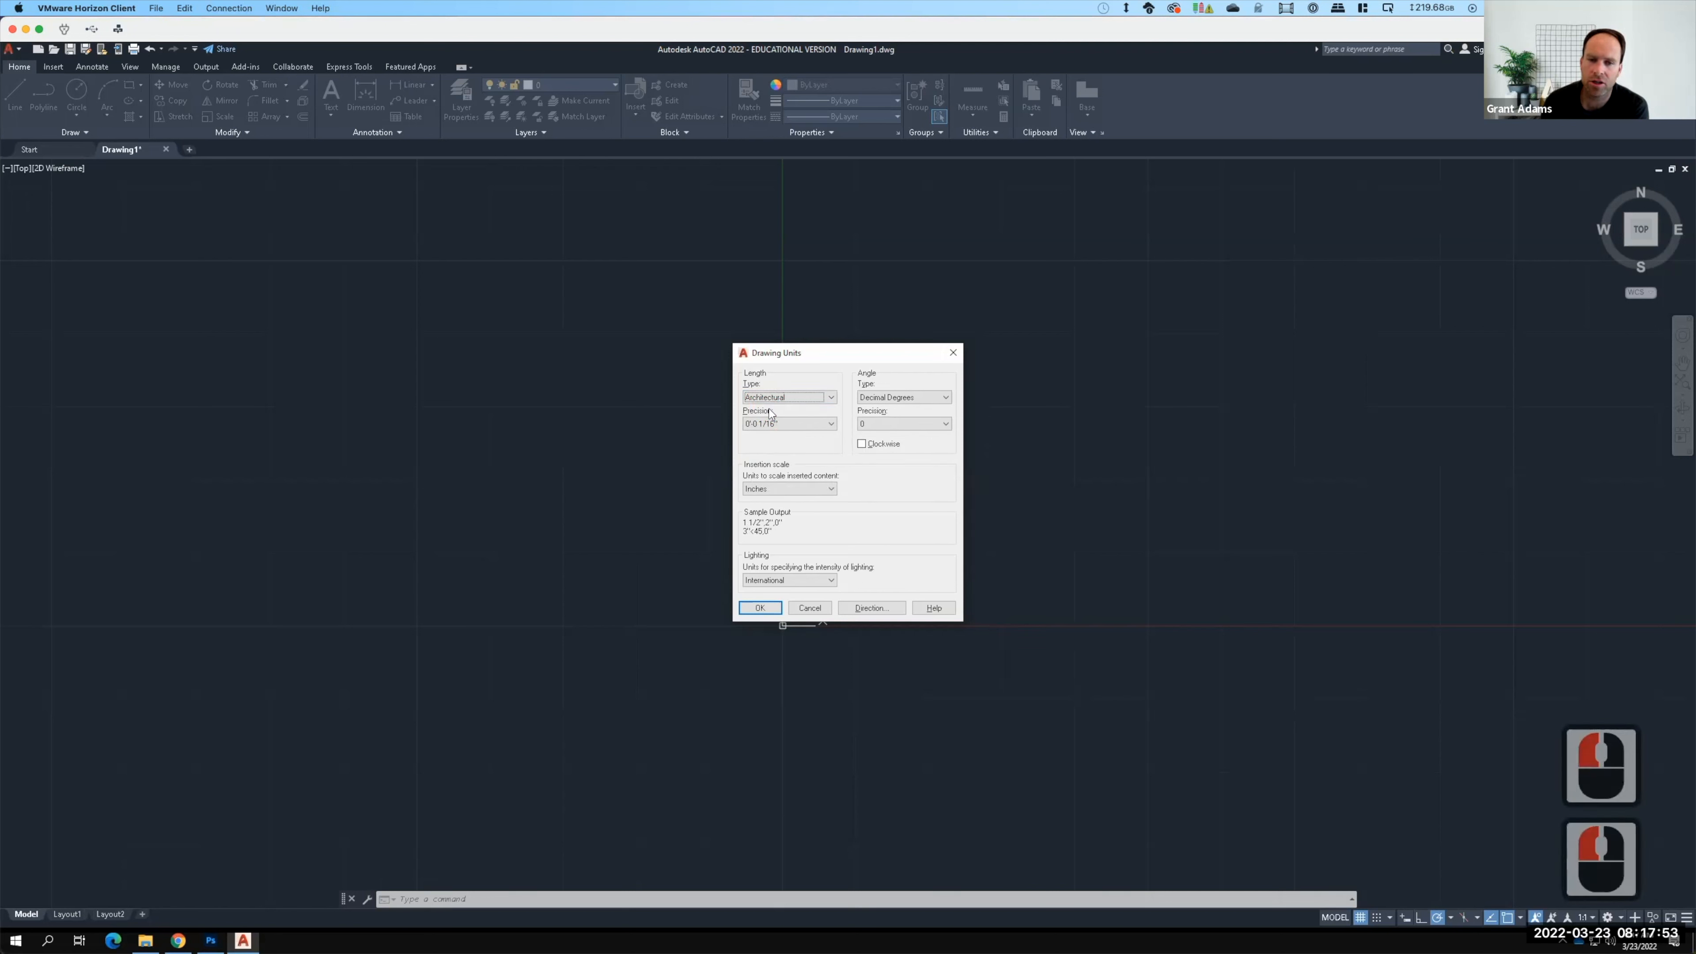
pyautogui.click(901, 397)
pyautogui.press('F15')
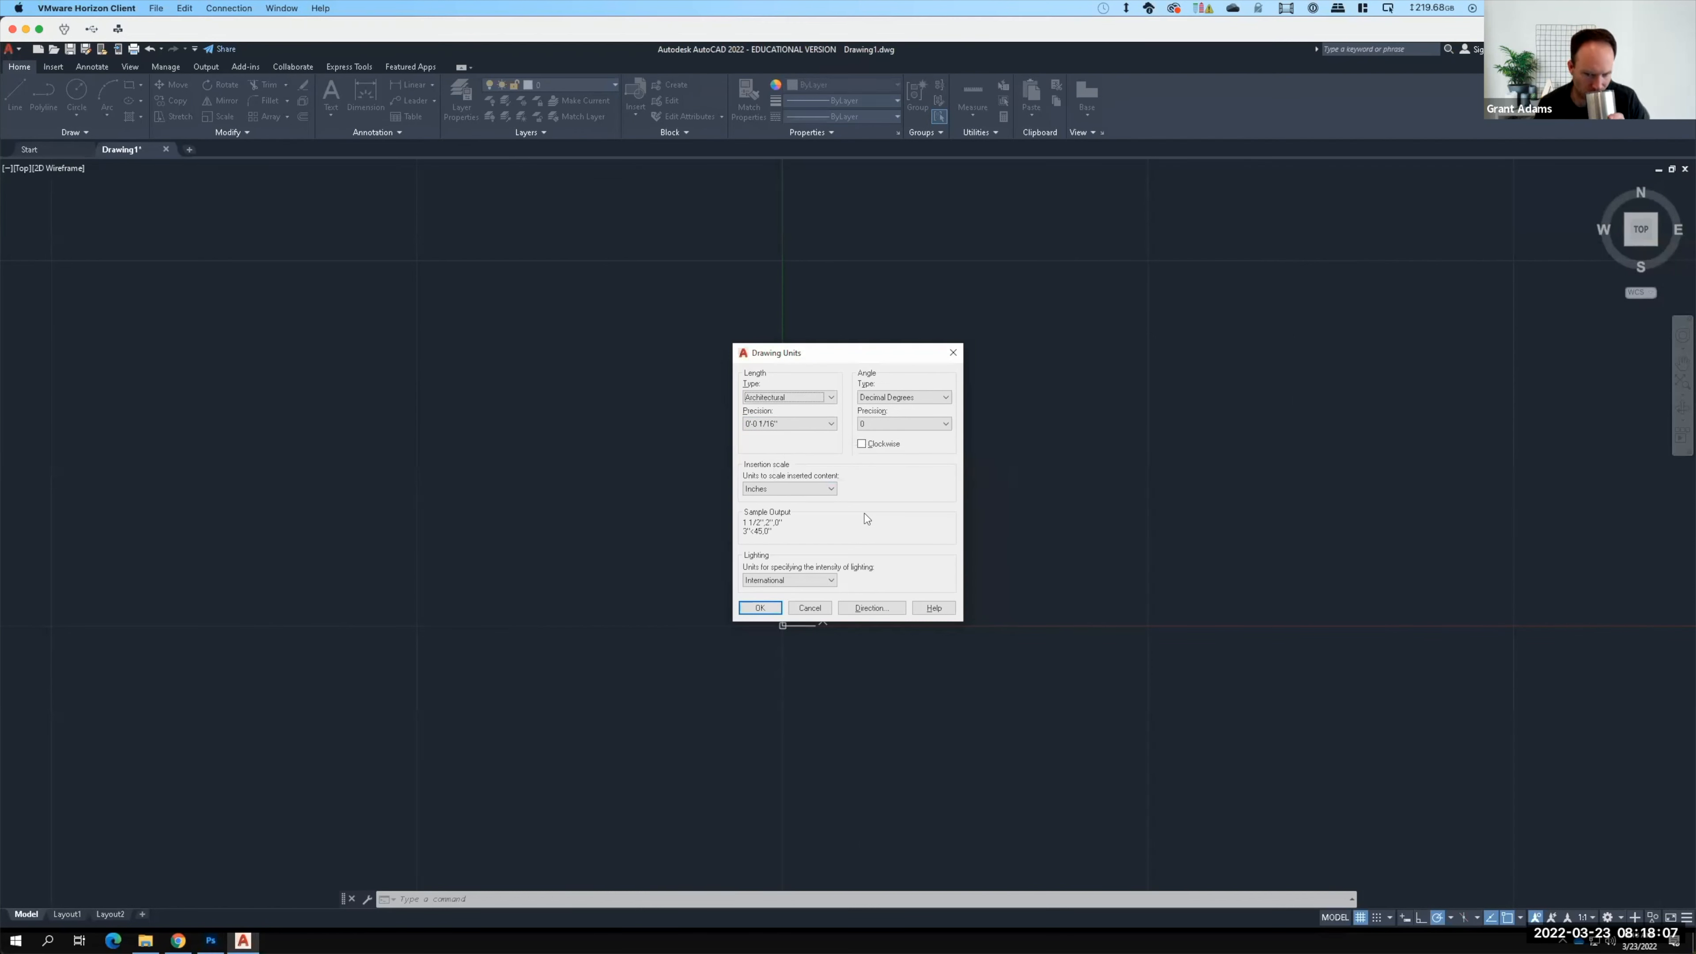
pyautogui.click(760, 608)
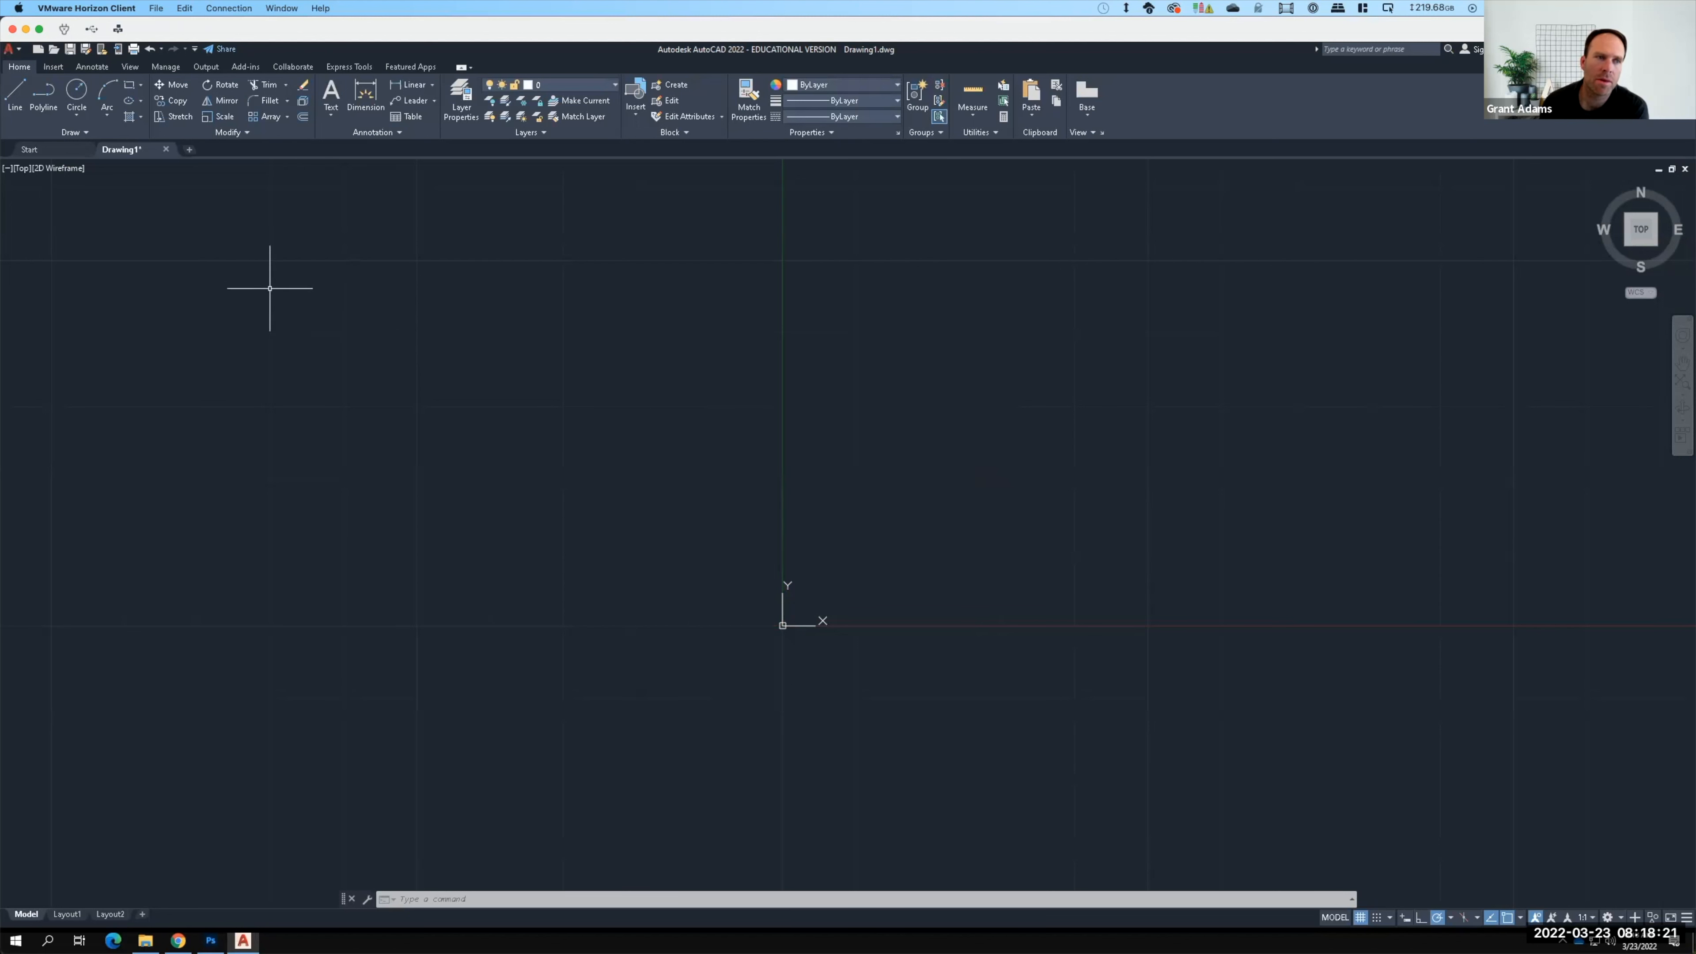
pyautogui.click(43, 97)
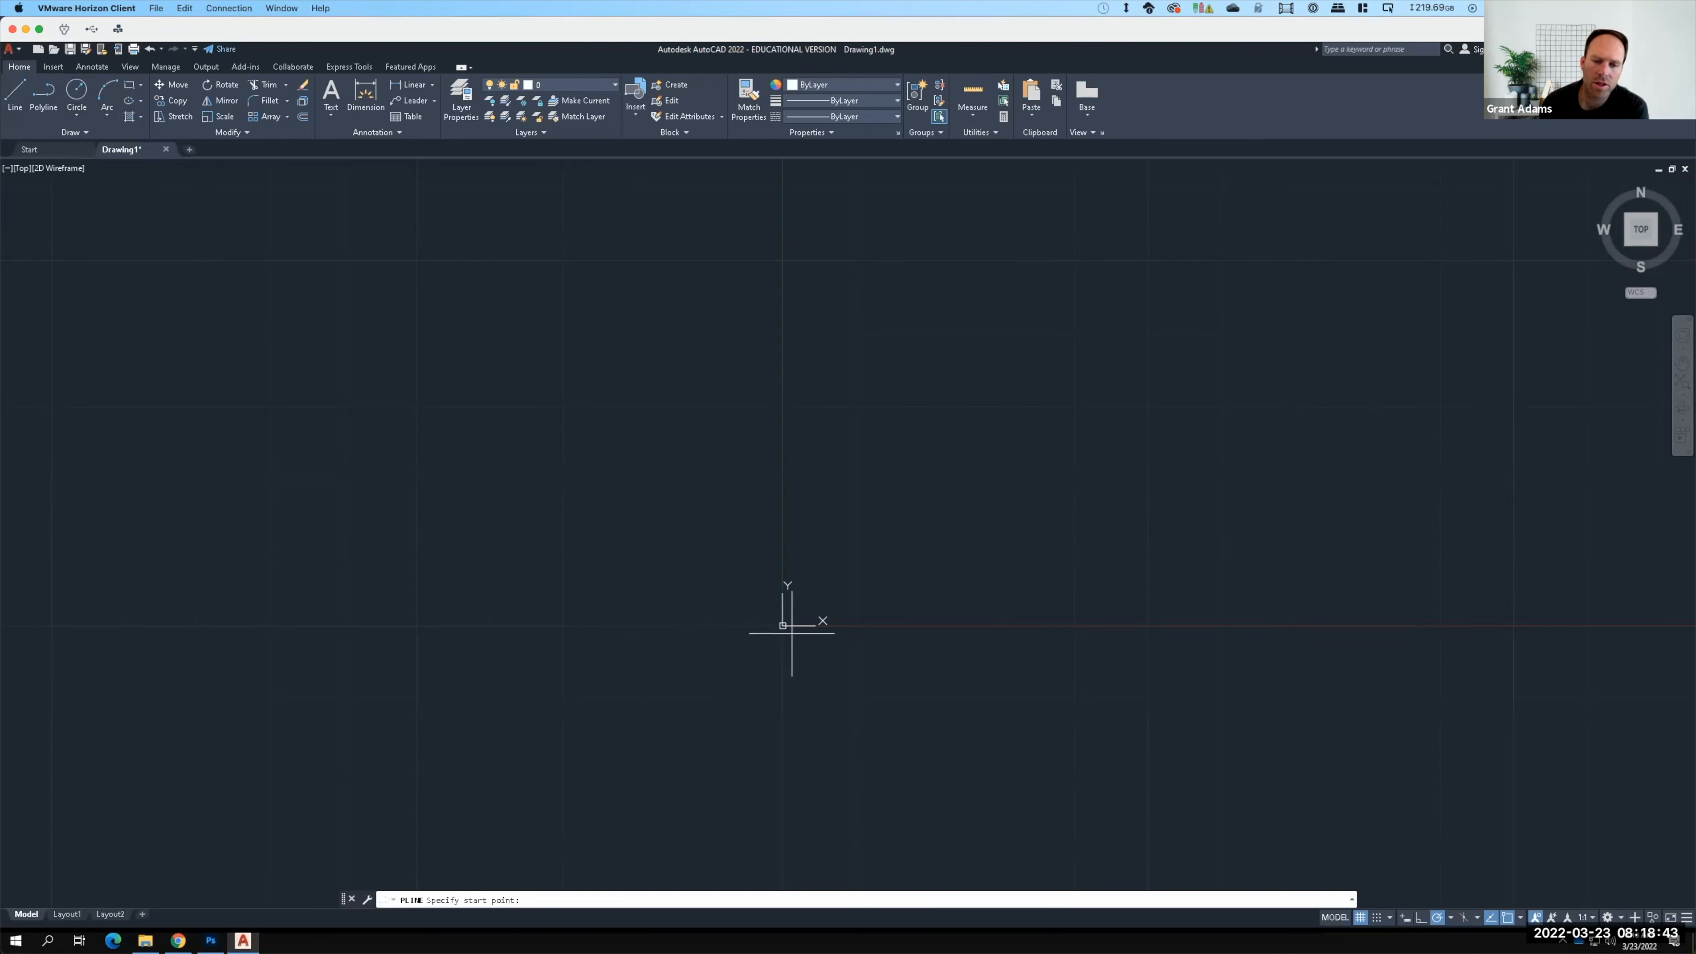
pyautogui.scroll(2, 786, 628)
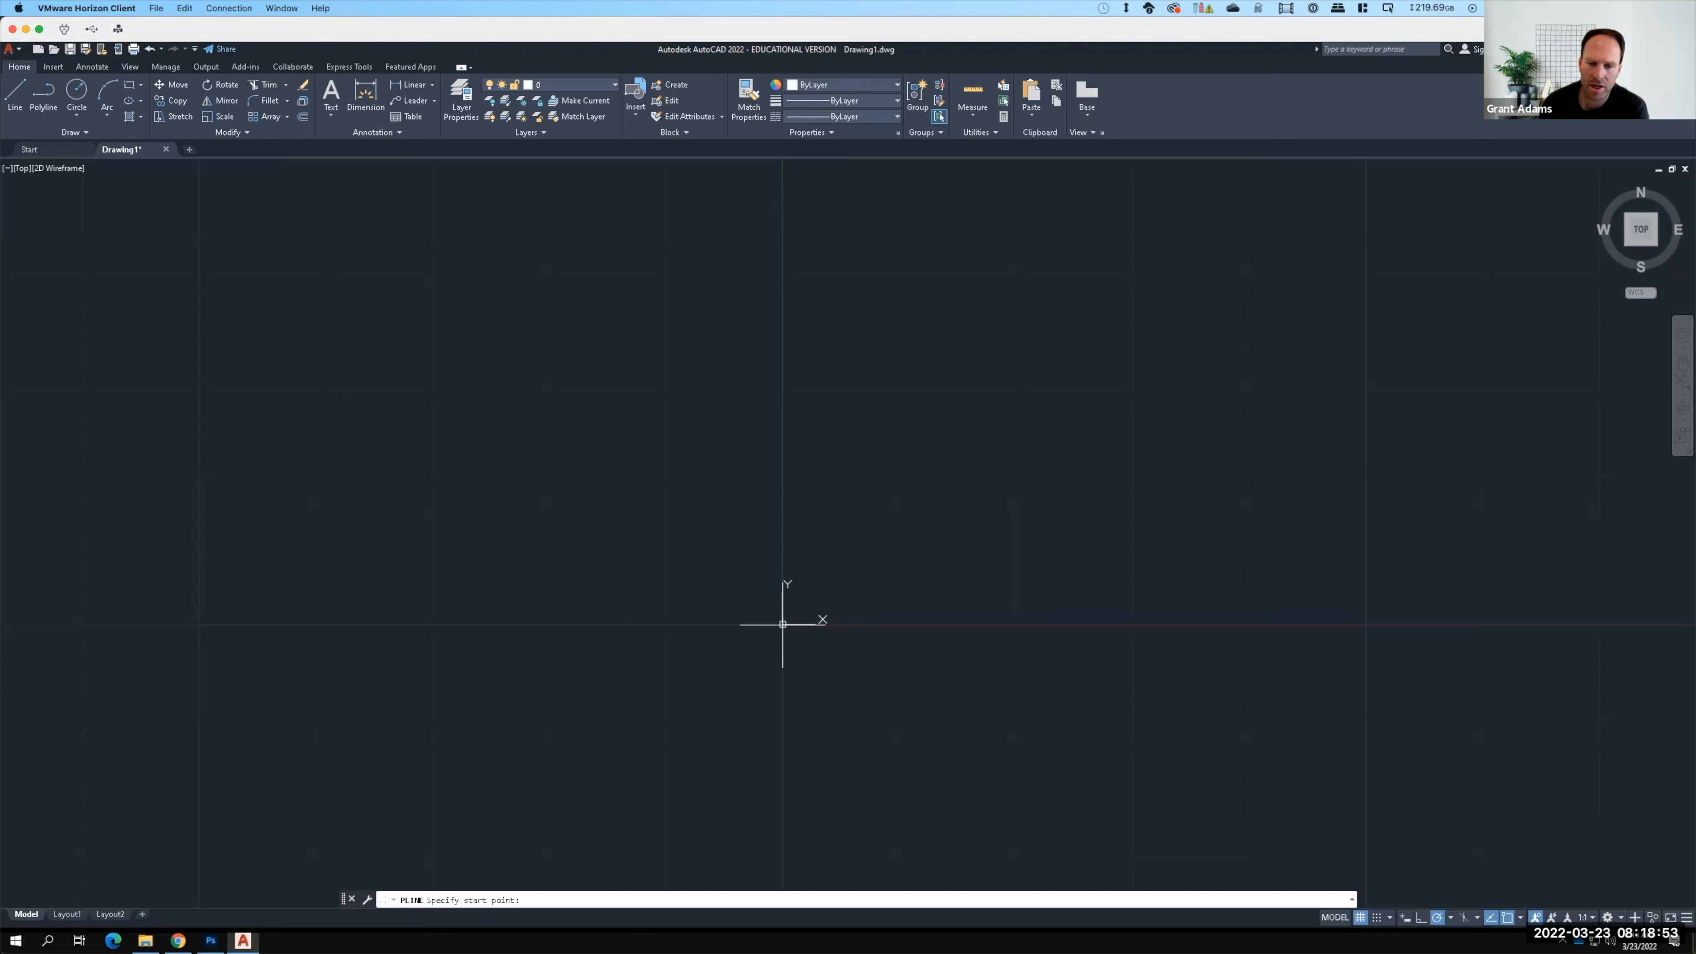
pyautogui.click(783, 624)
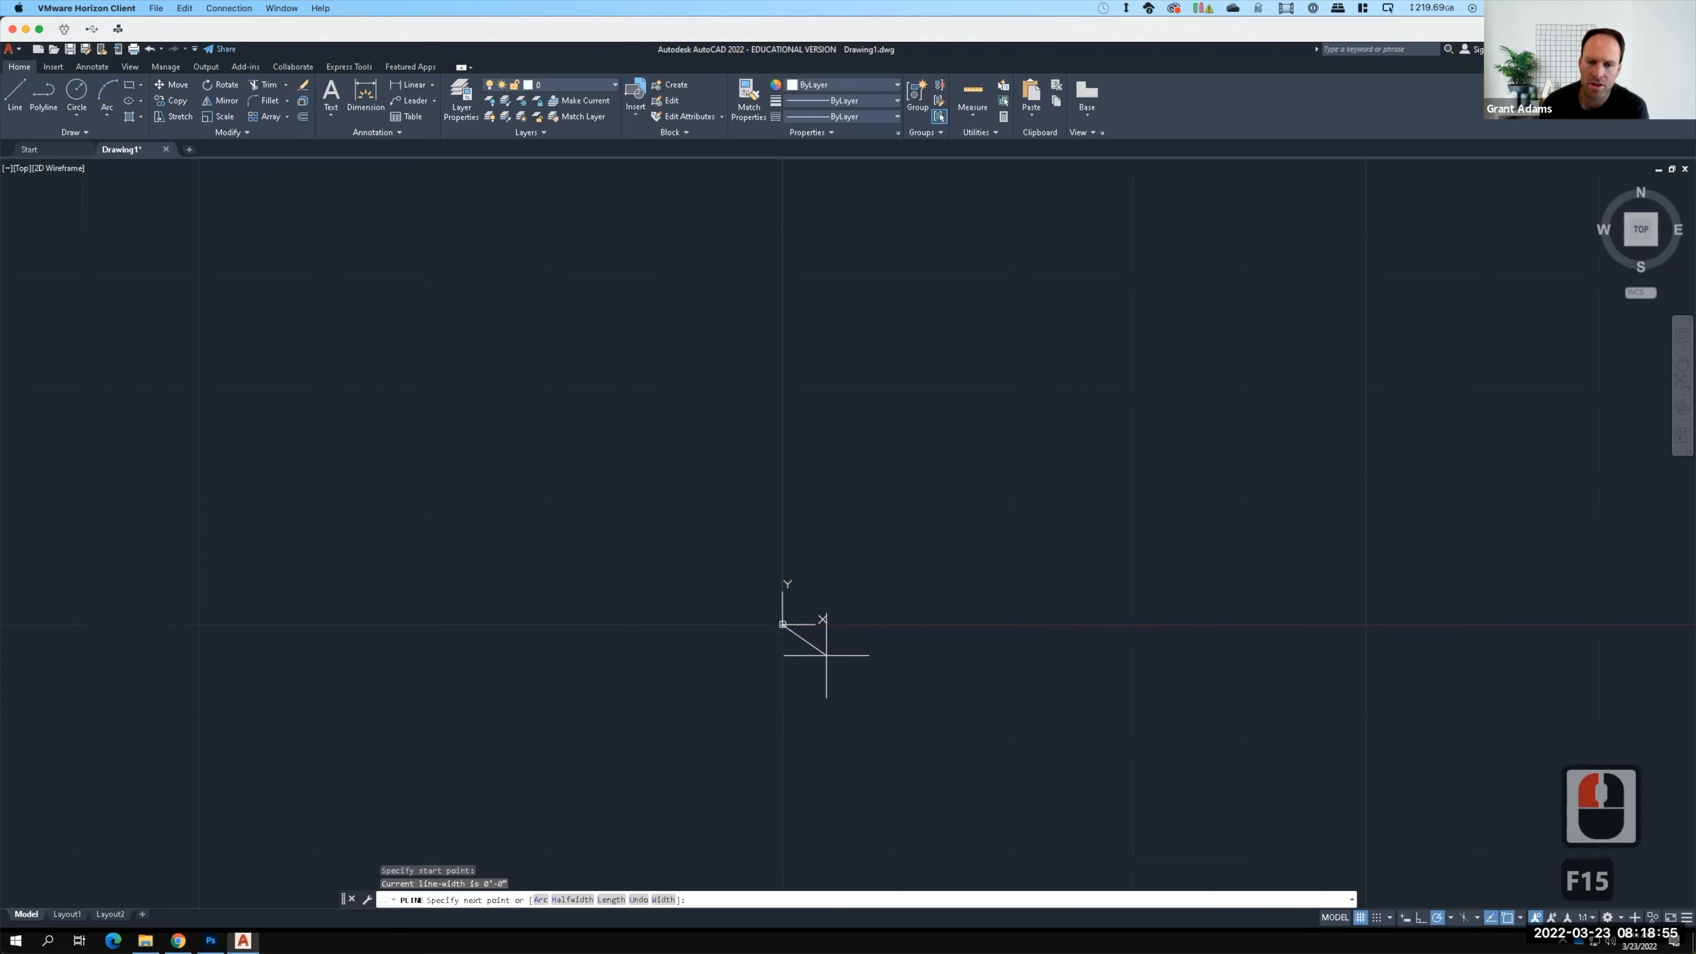
pyautogui.scroll(7, 791, 628)
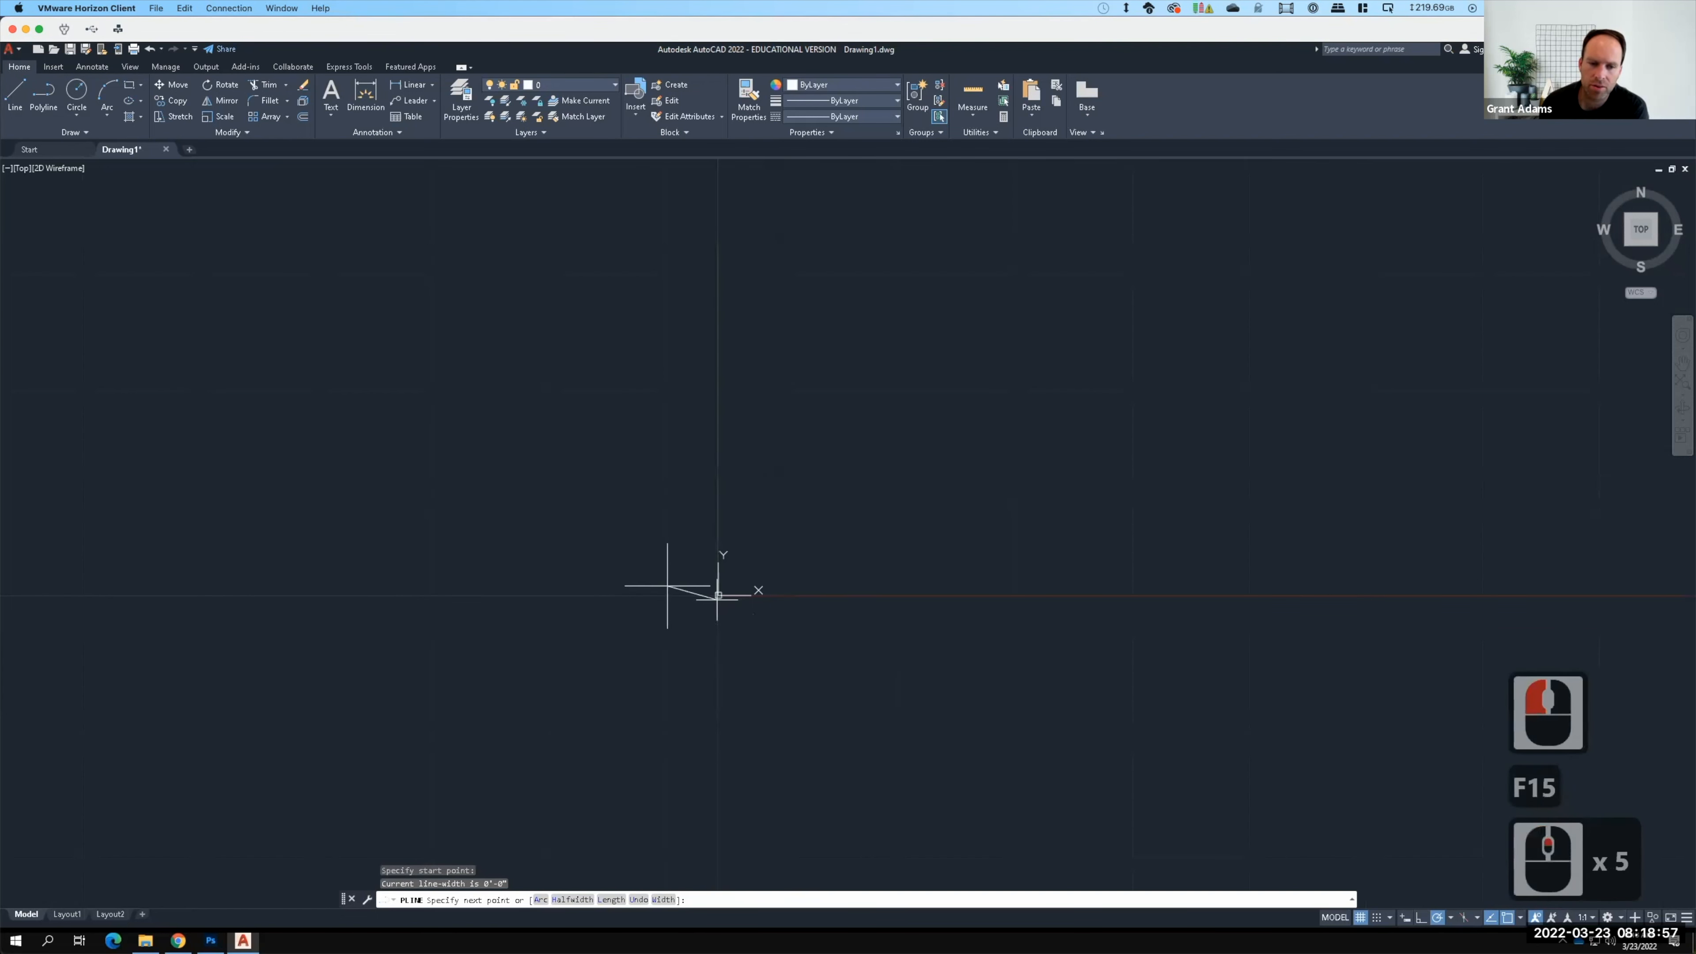
pyautogui.scroll(2, 668, 585)
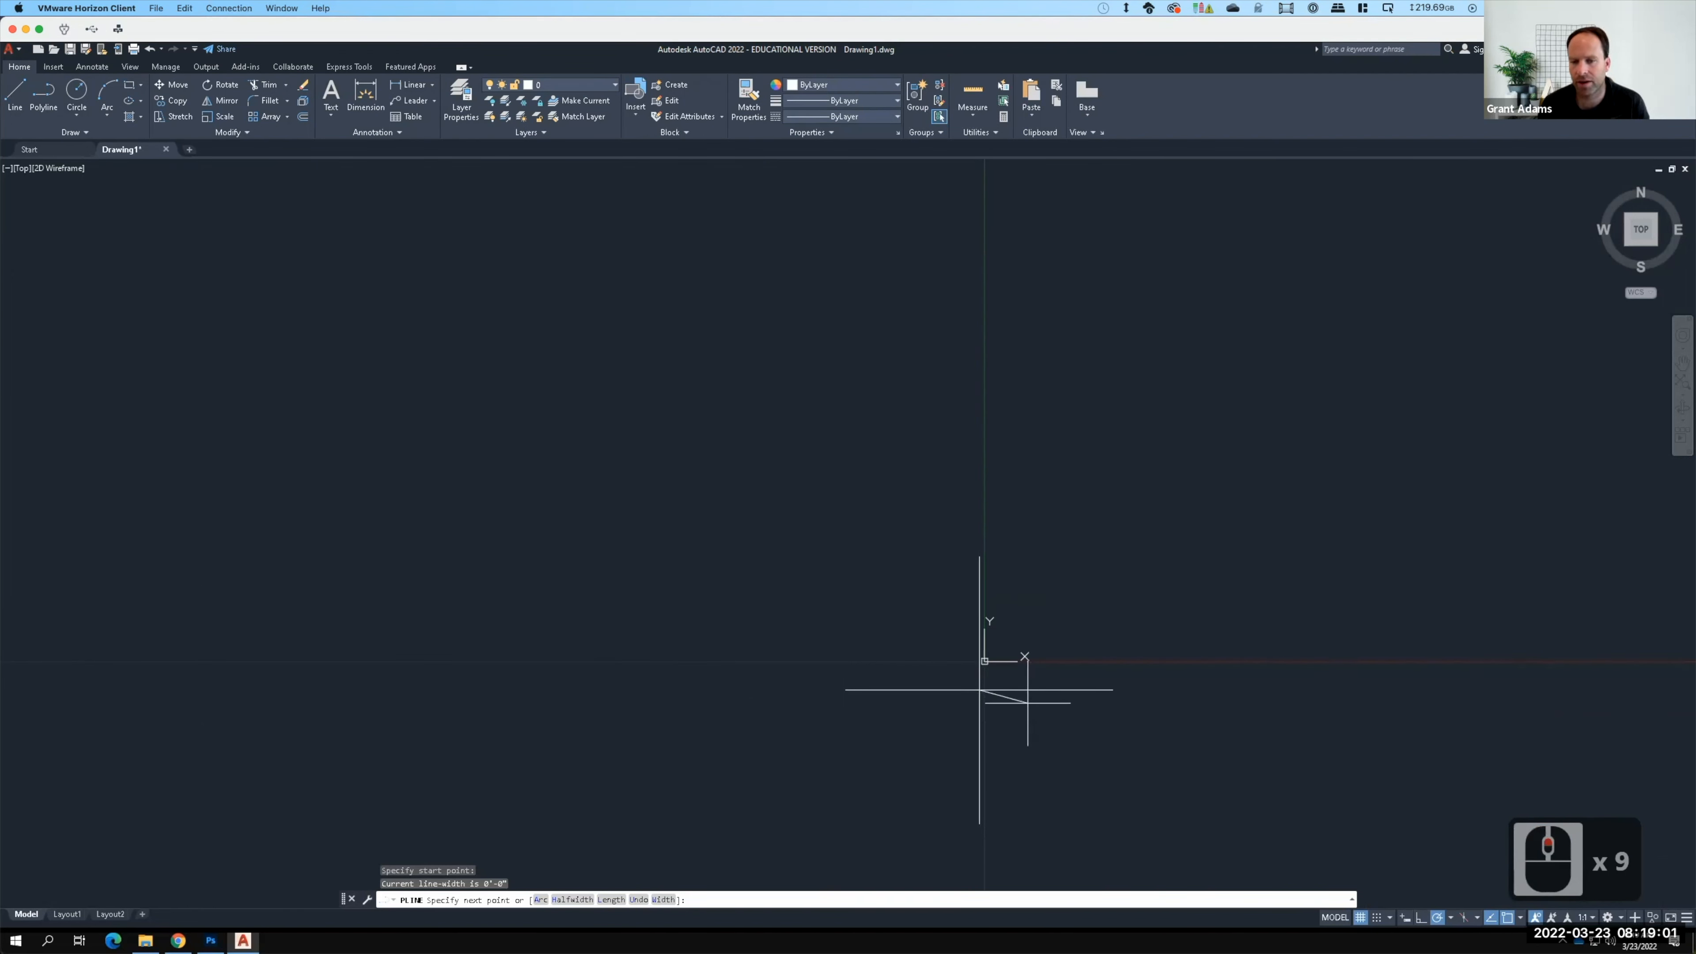
pyautogui.press('Escape')
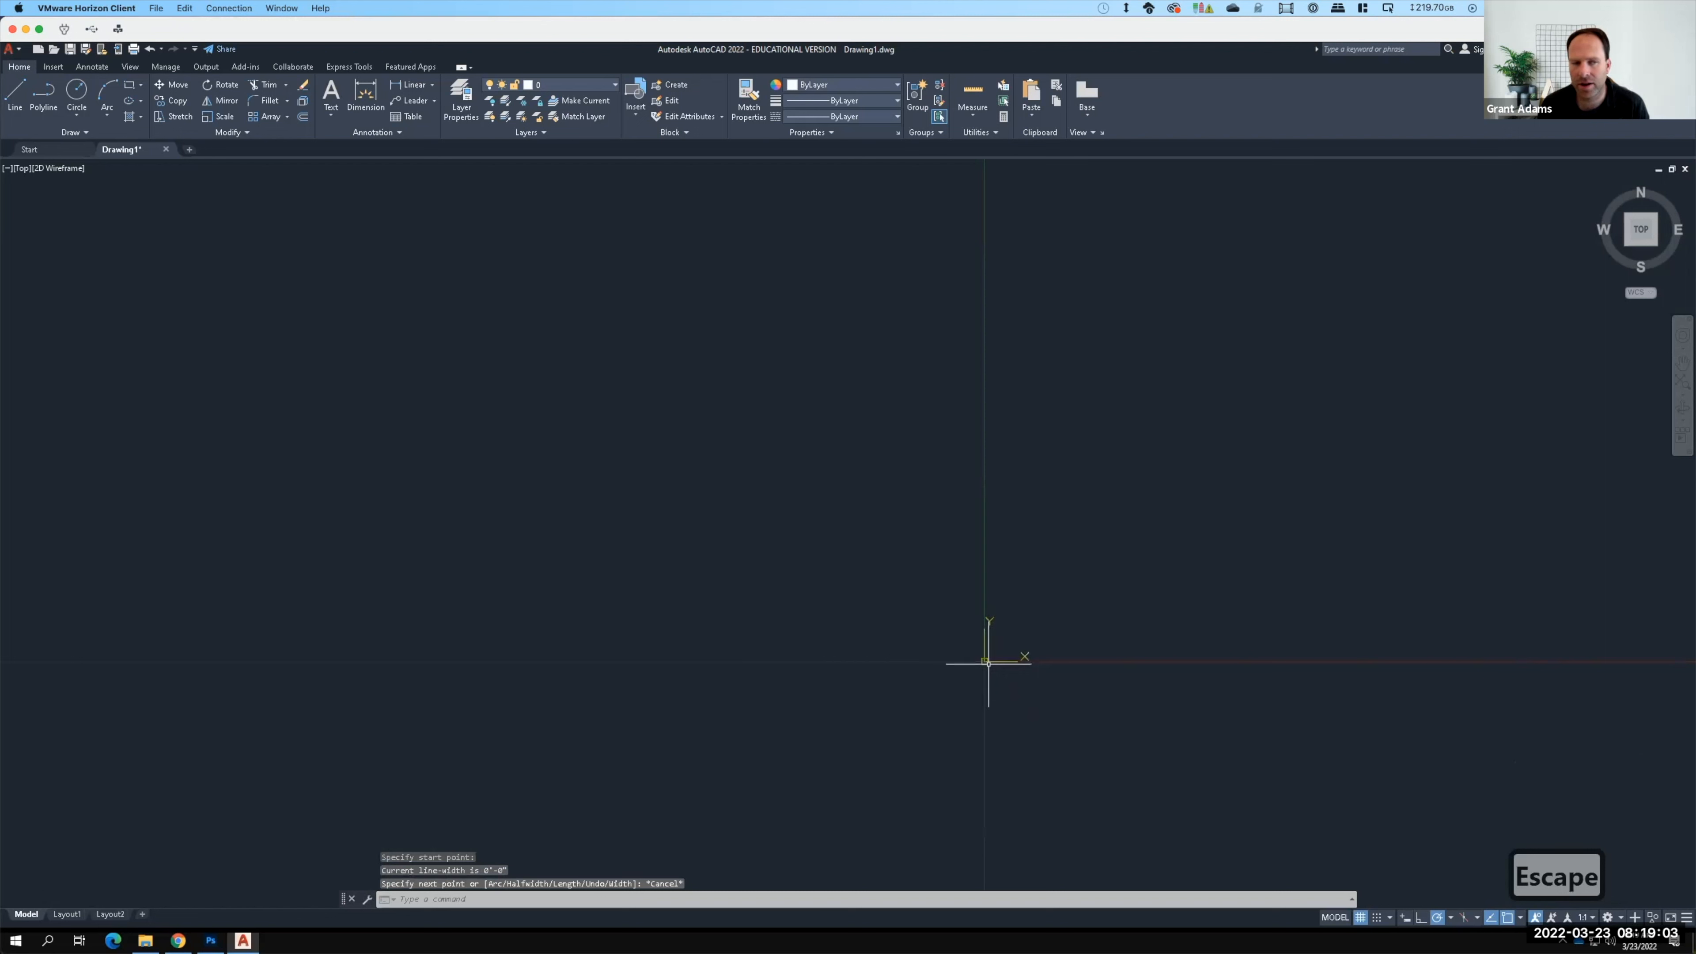
pyautogui.click(44, 95)
pyautogui.scroll(5, 1004, 665)
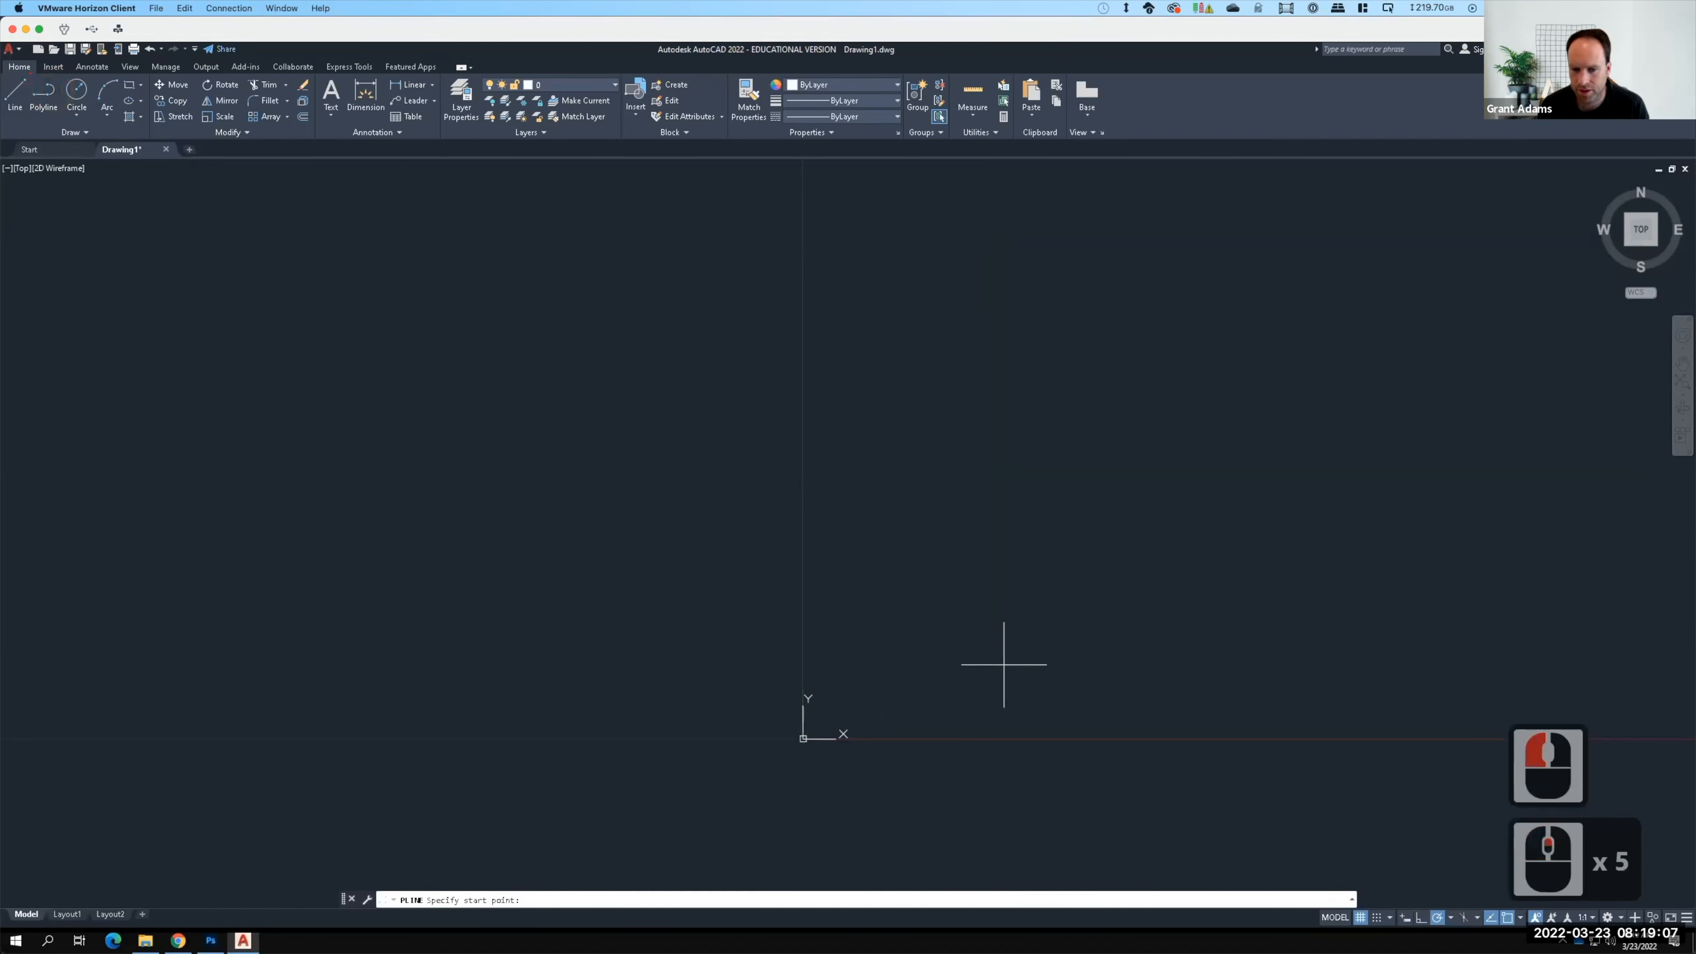
pyautogui.scroll(3, 776, 780)
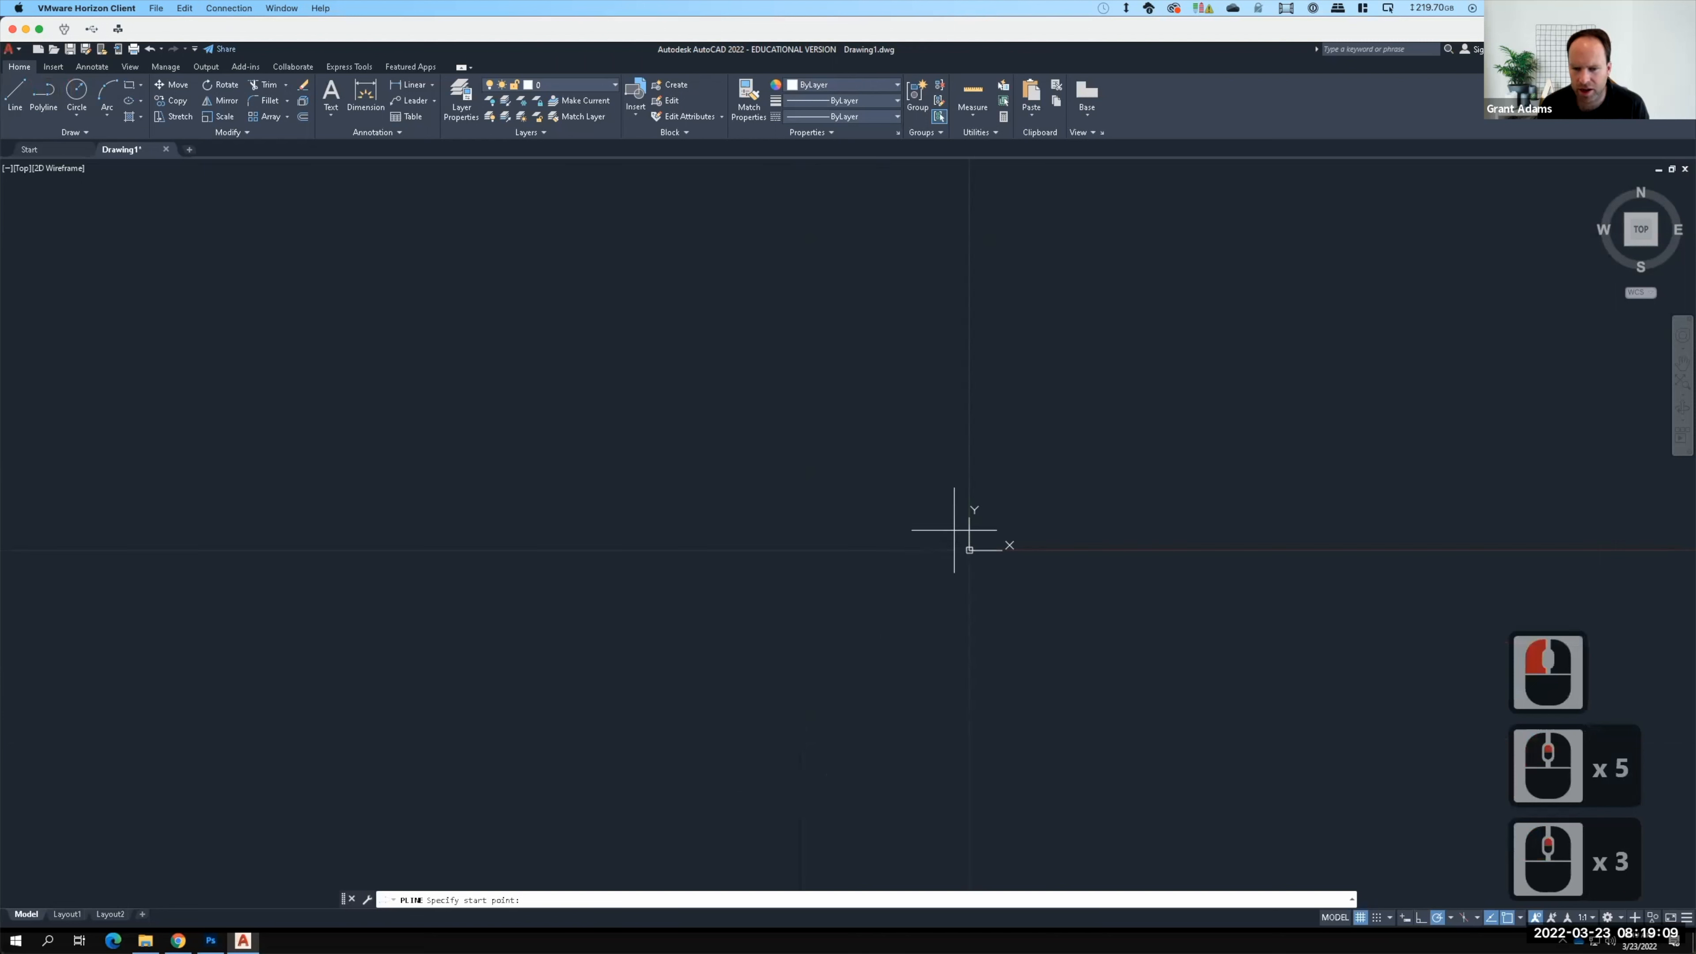
pyautogui.click(969, 549)
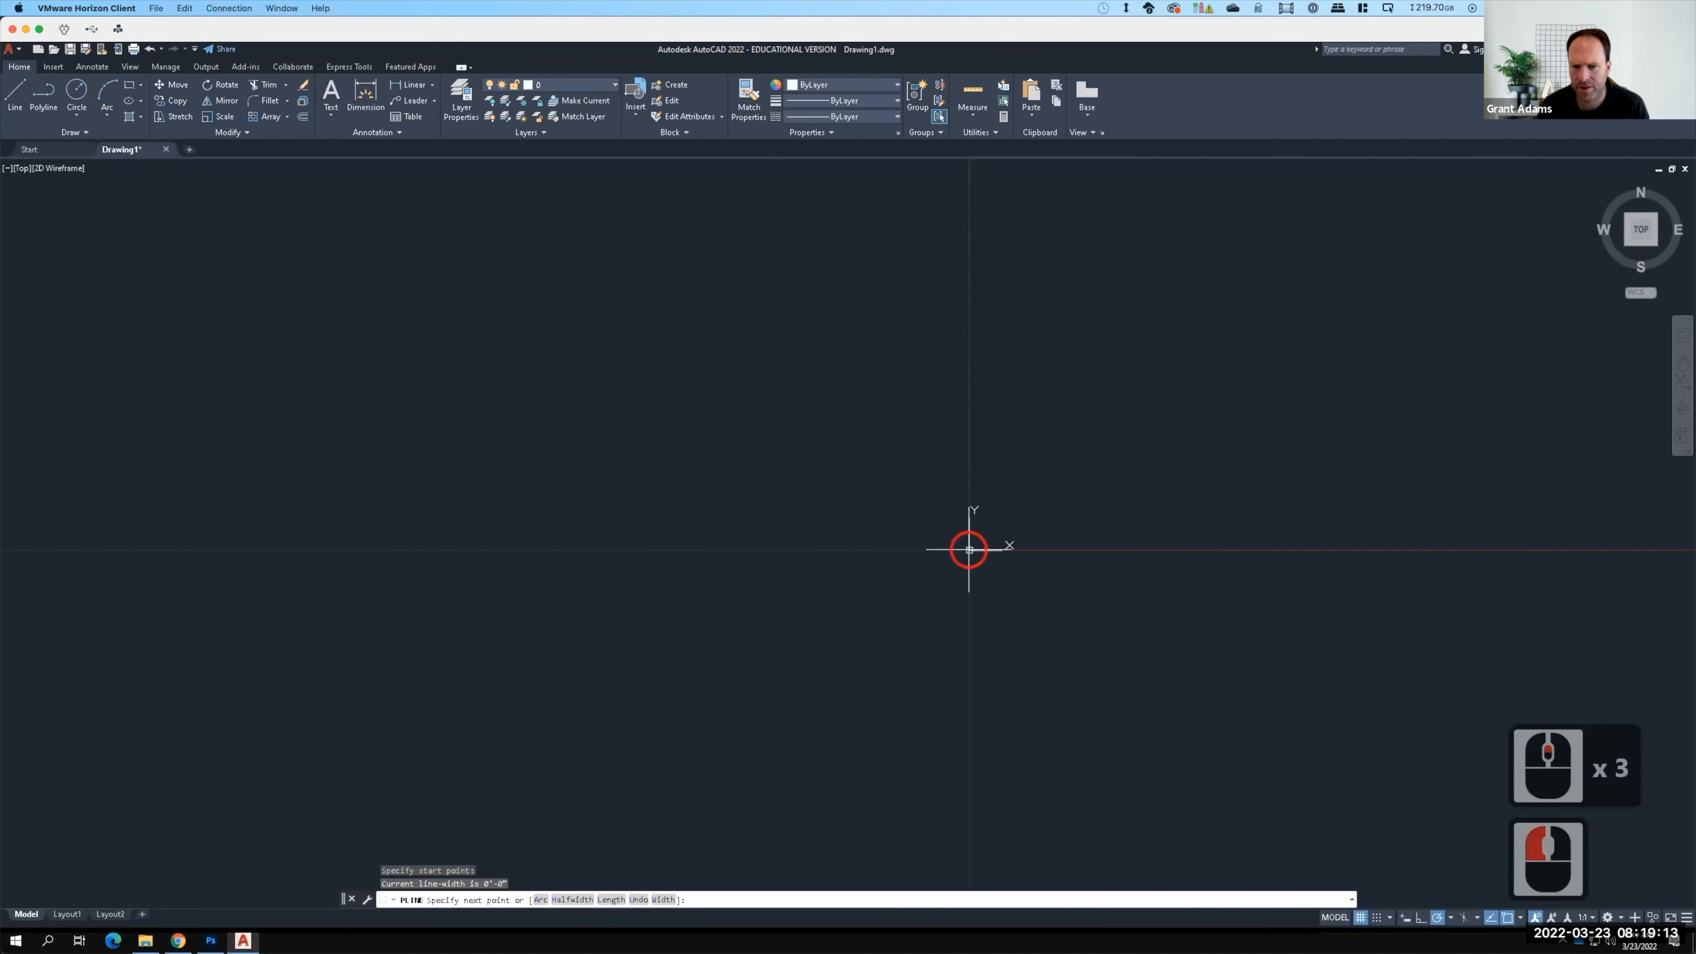
pyautogui.scroll(4, 999, 548)
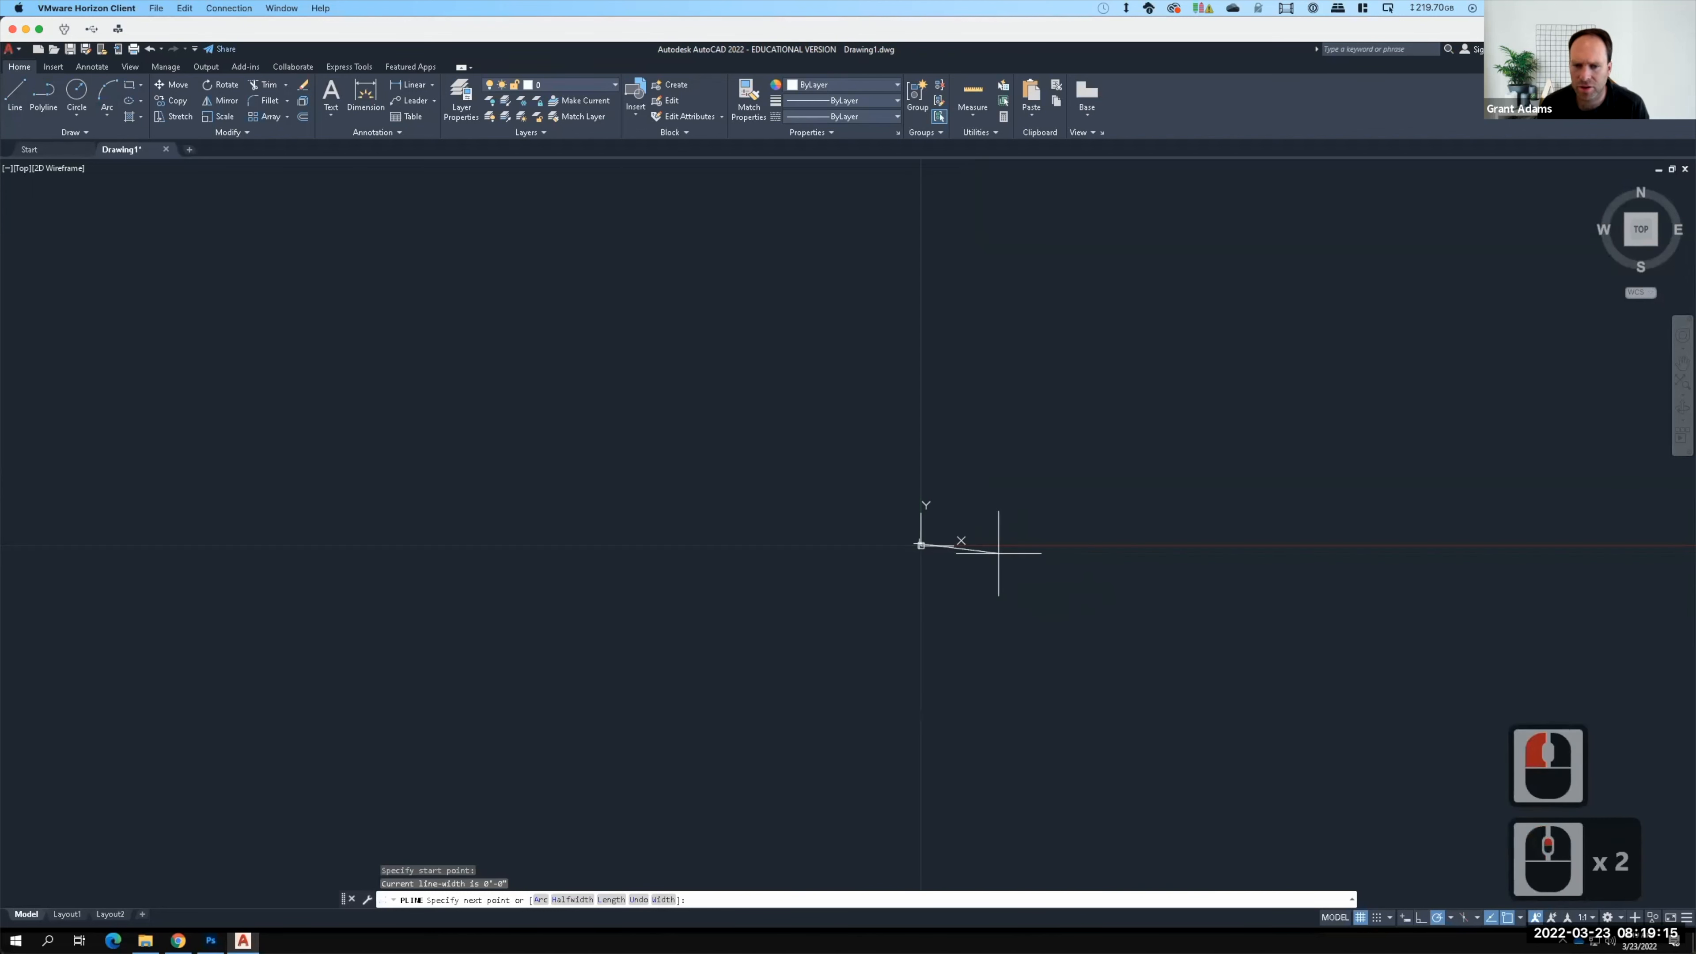
pyautogui.scroll(4, 765, 571)
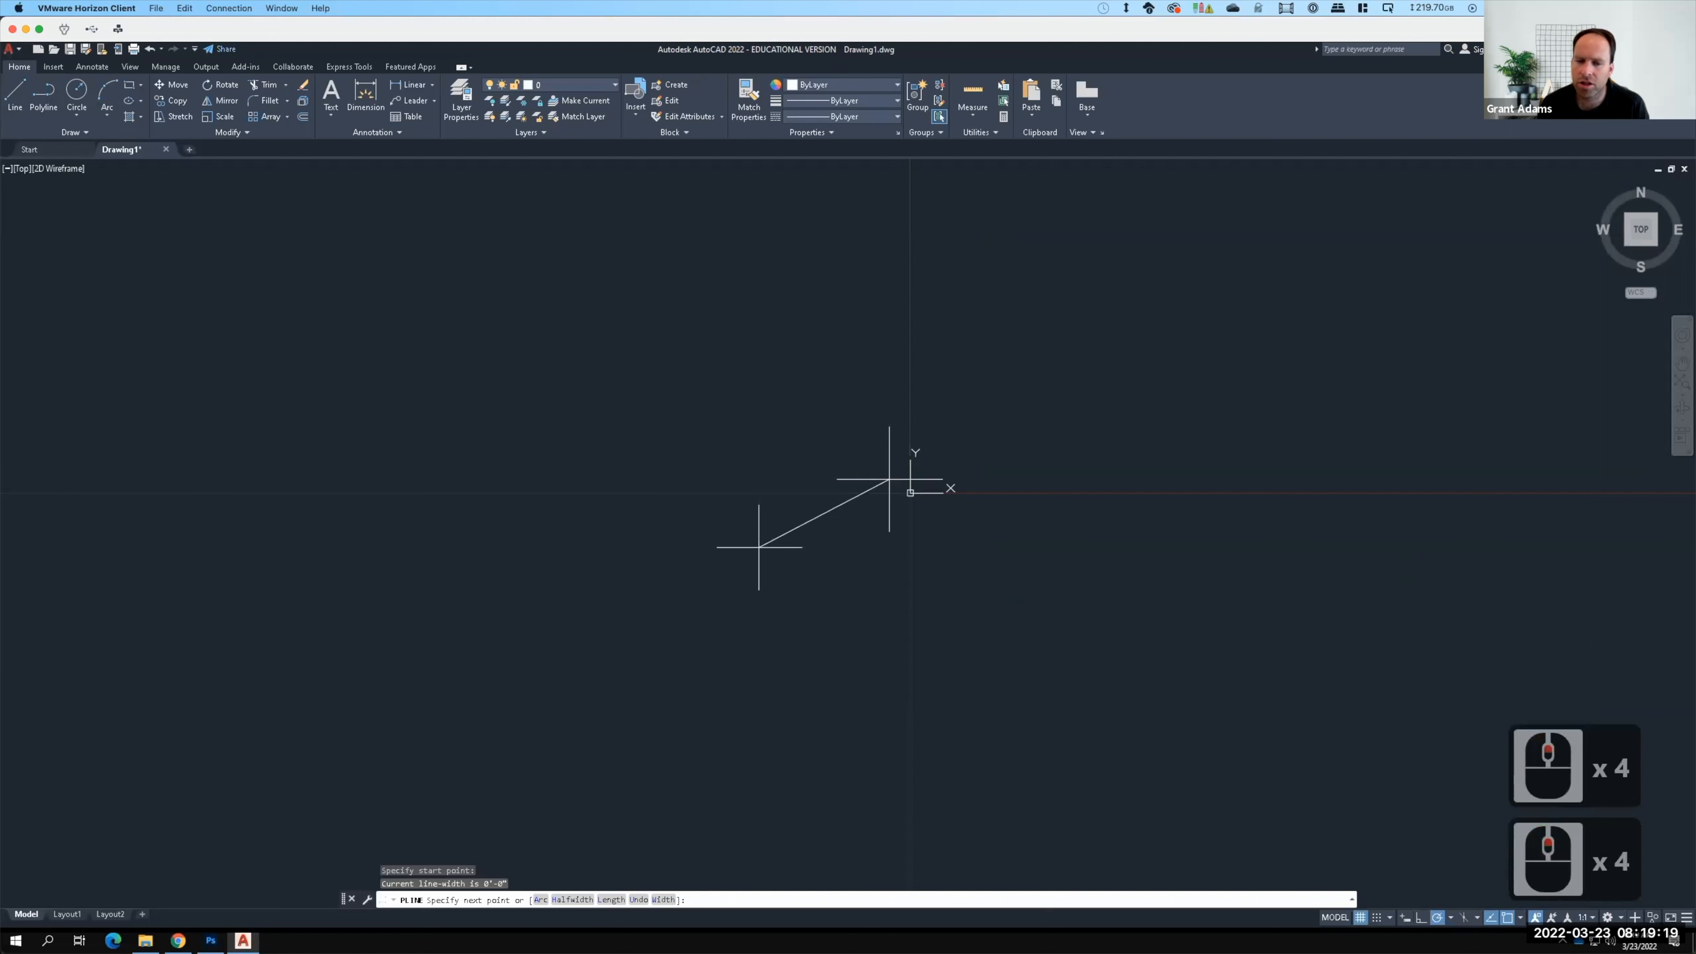
pyautogui.scroll(-20, 759, 546)
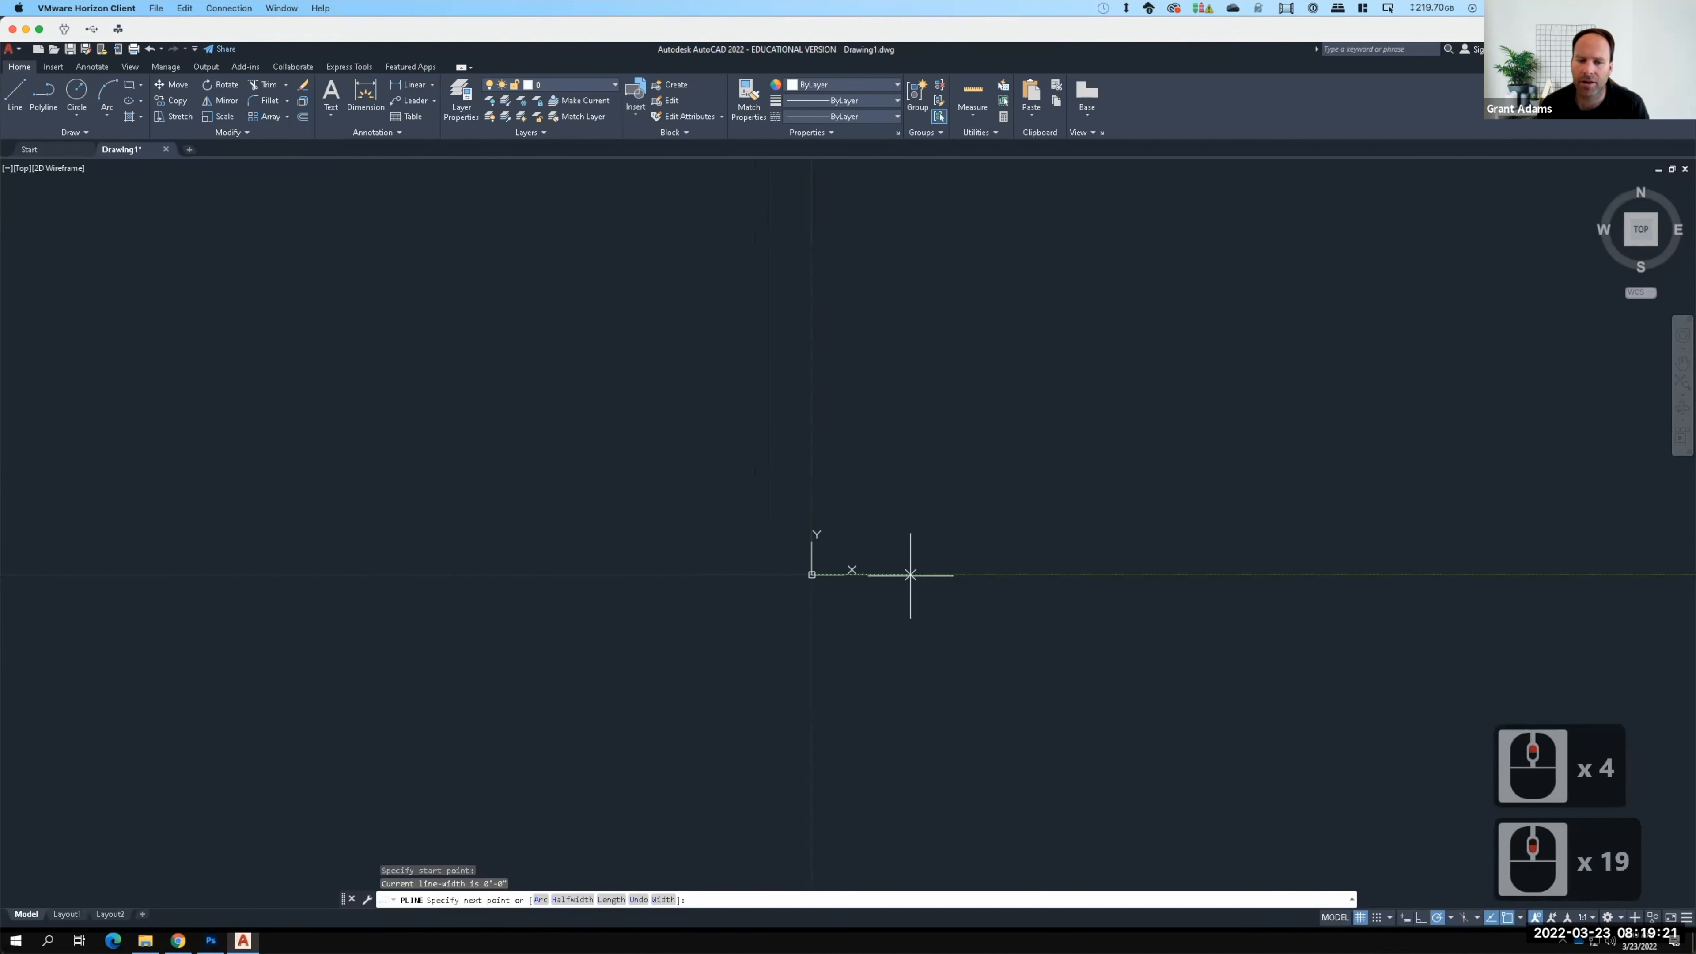
pyautogui.scroll(-20, 894, 576)
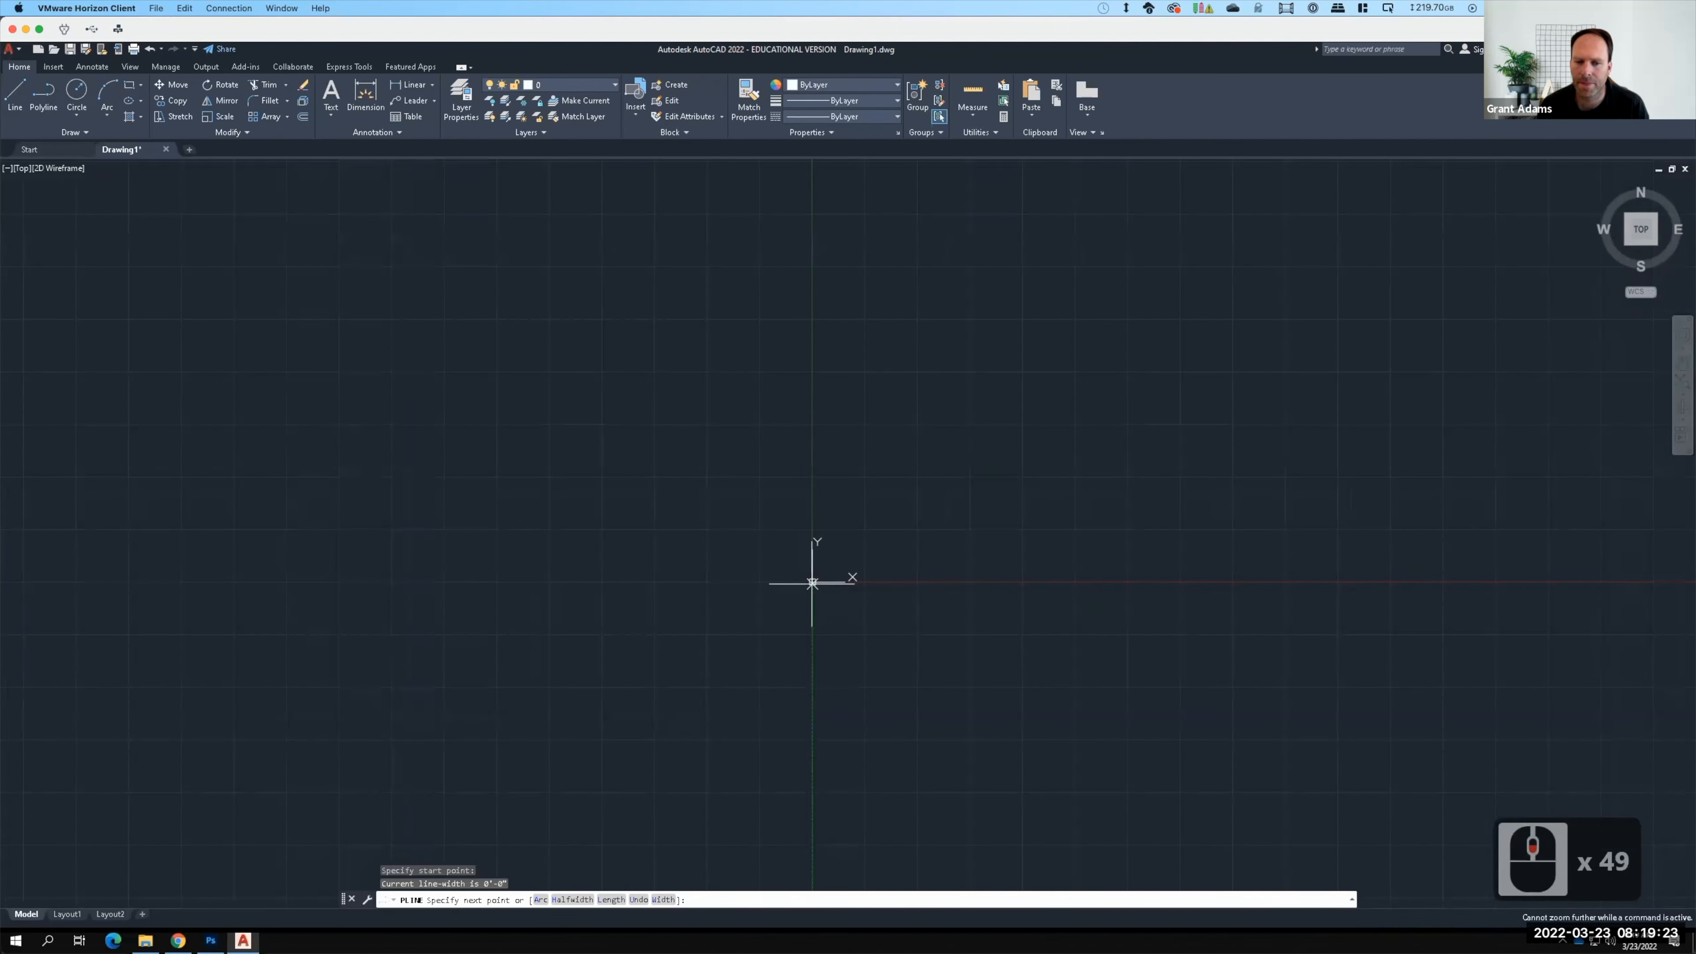
pyautogui.press('Escape')
pyautogui.scroll(-2, 814, 584)
pyautogui.scroll(12, 814, 584)
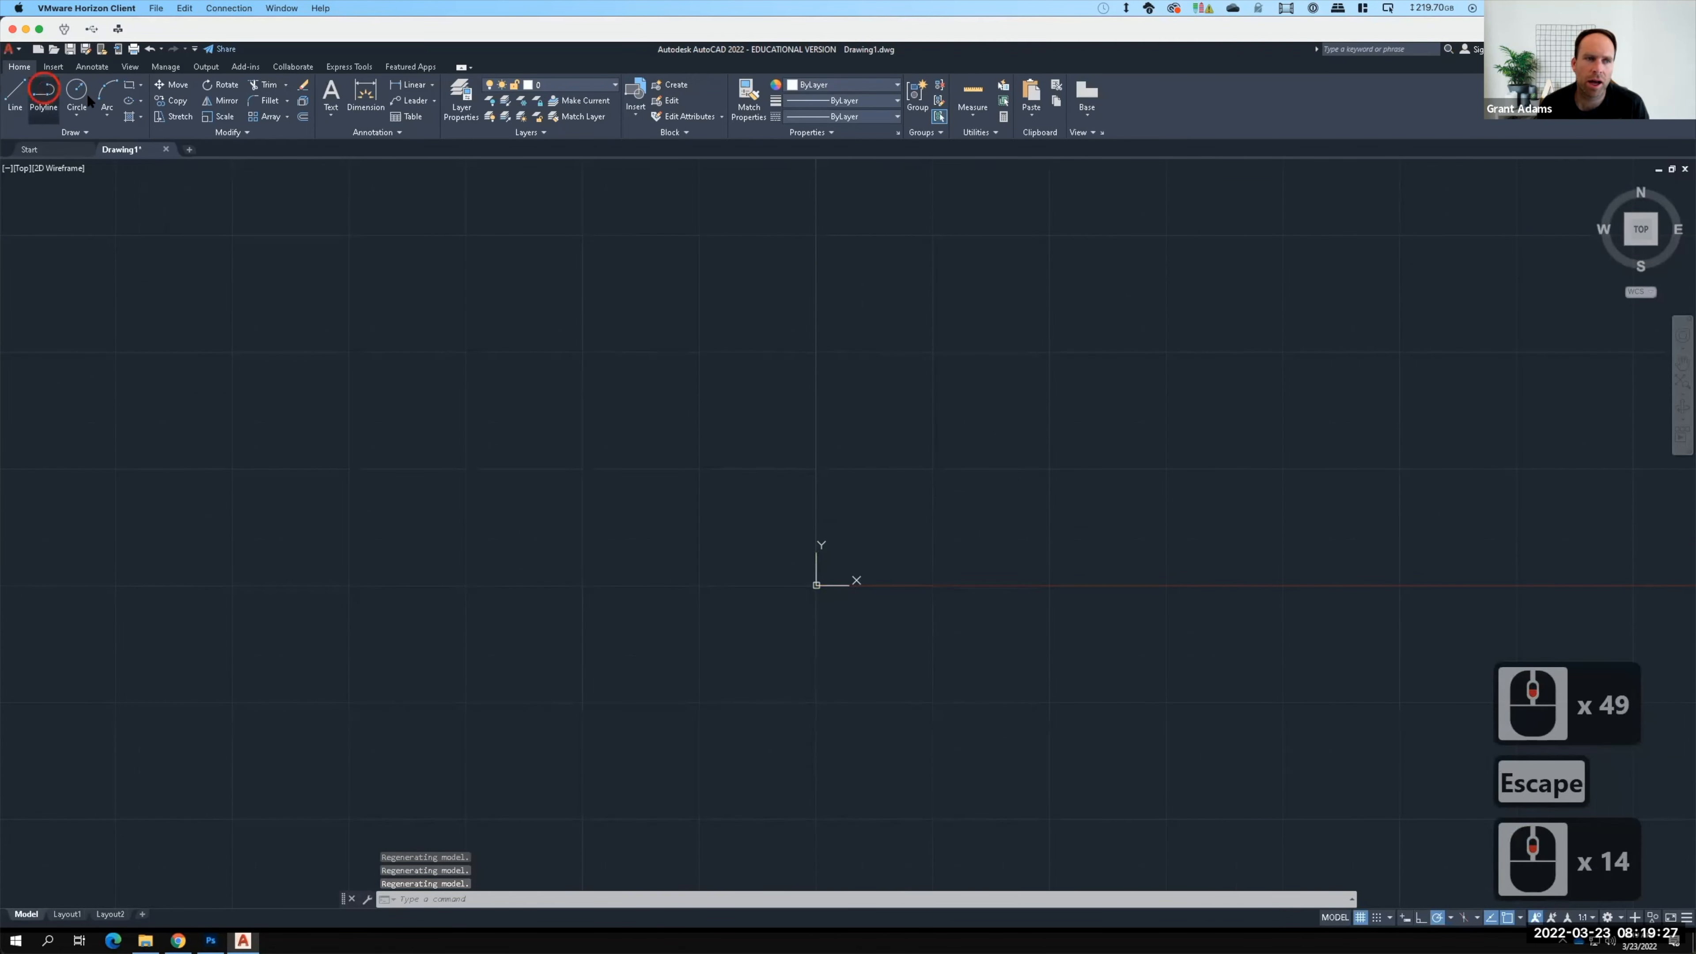
# Step: Start a polyline at the origin using the absolute coordinates 0,0
pyautogui.click(43, 93)
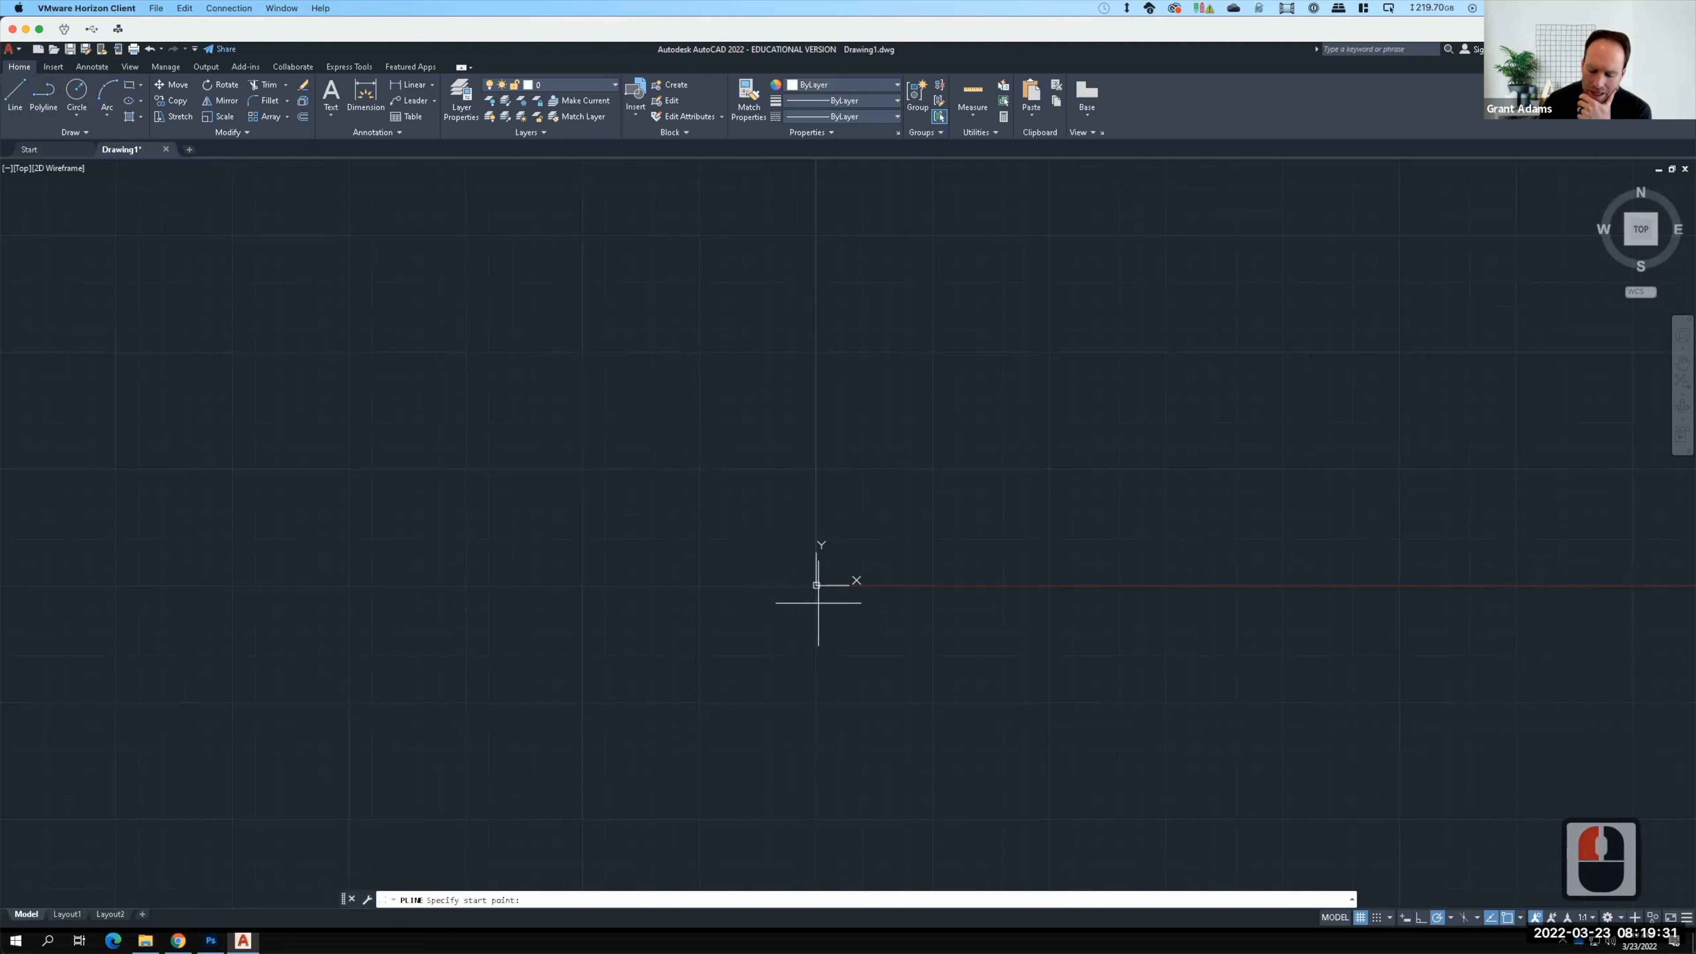
pyautogui.write('0,0')
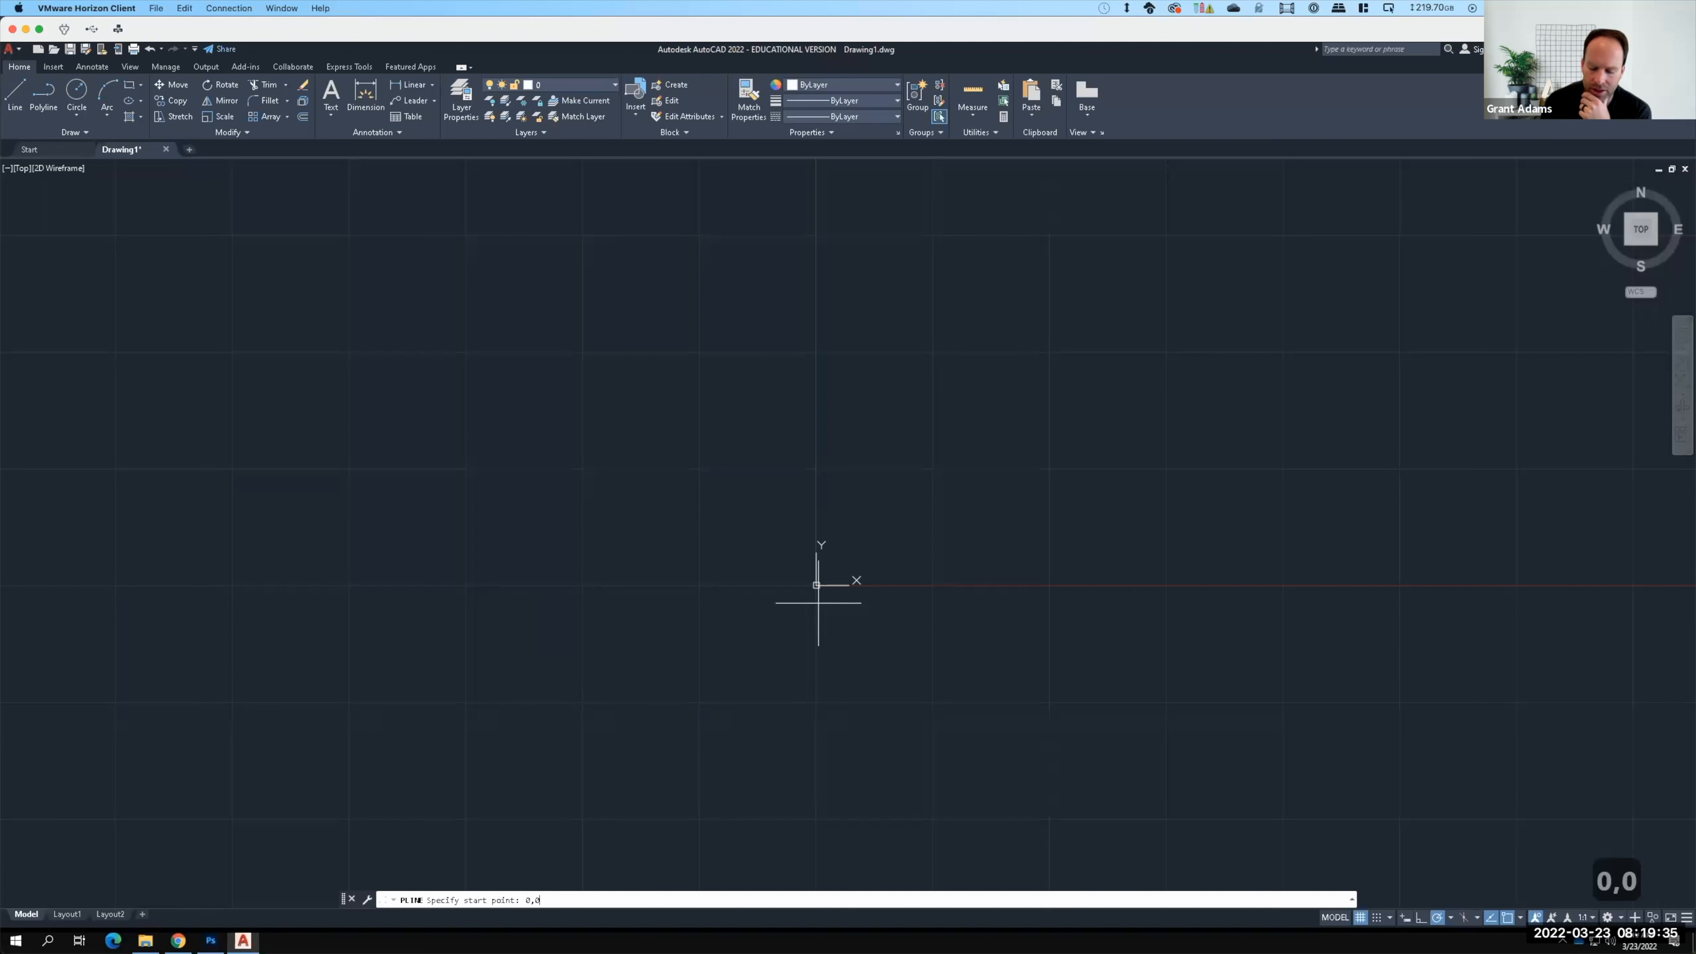
pyautogui.press('Return')
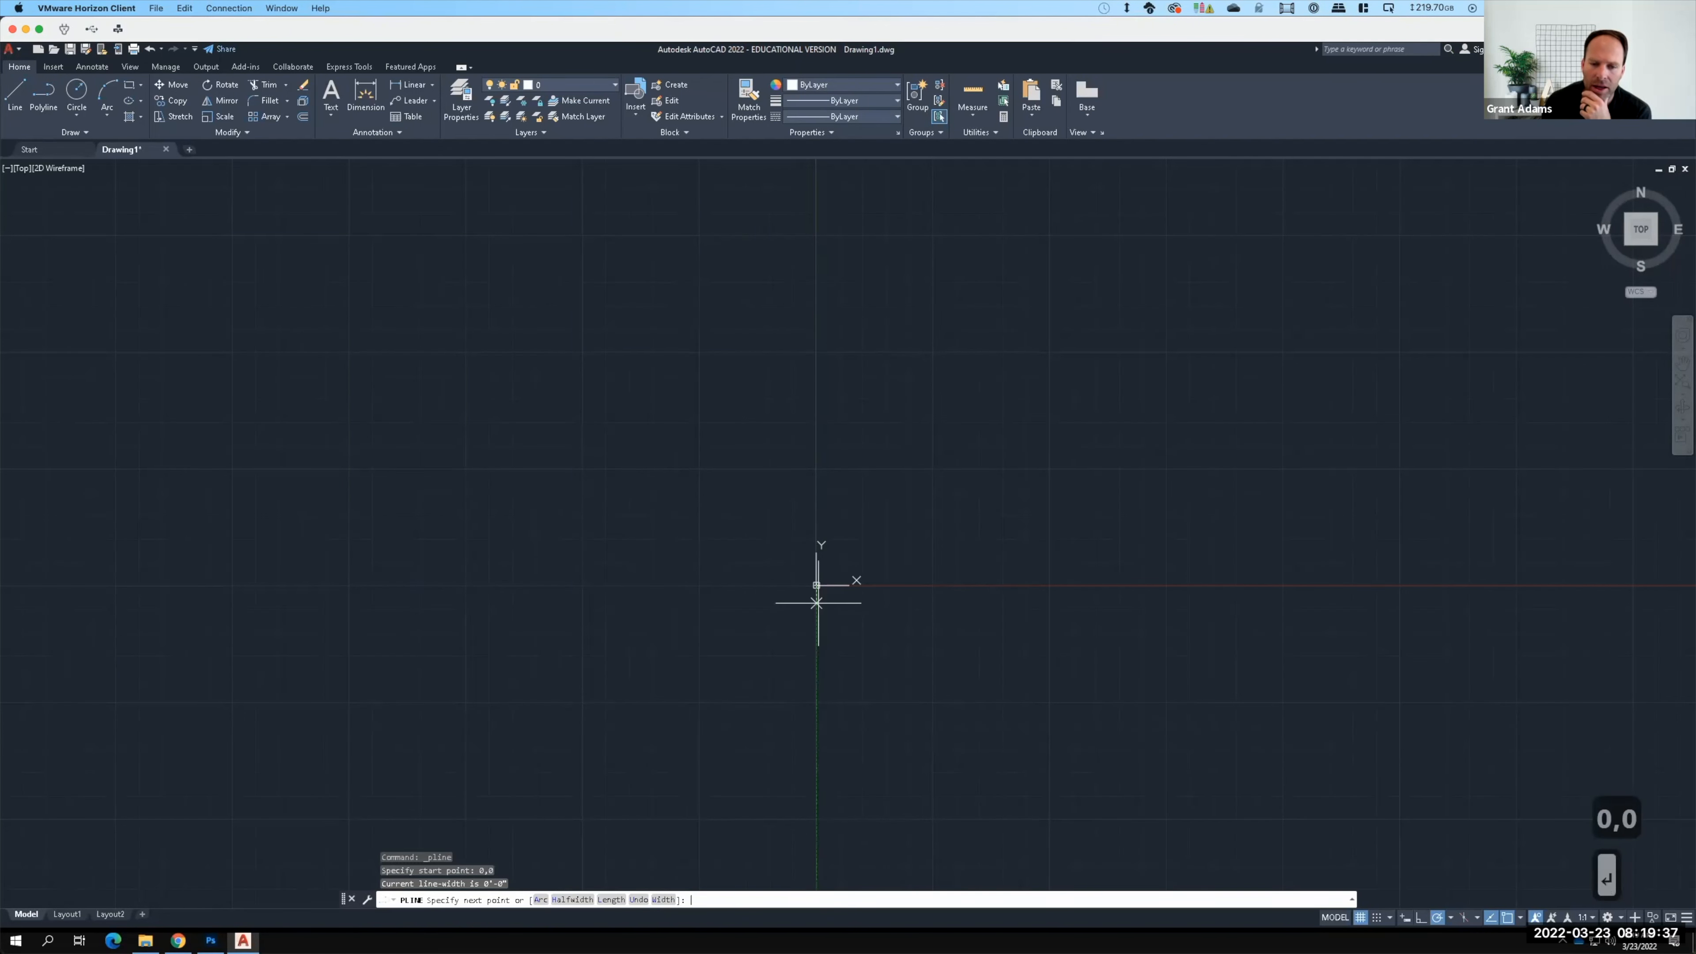
# Step: Draw the polyline's first vertical segment from the origin up to the absolute coordinates 0,24'
pyautogui.scroll(-5, 761, 576)
pyautogui.scroll(6, 868, 587)
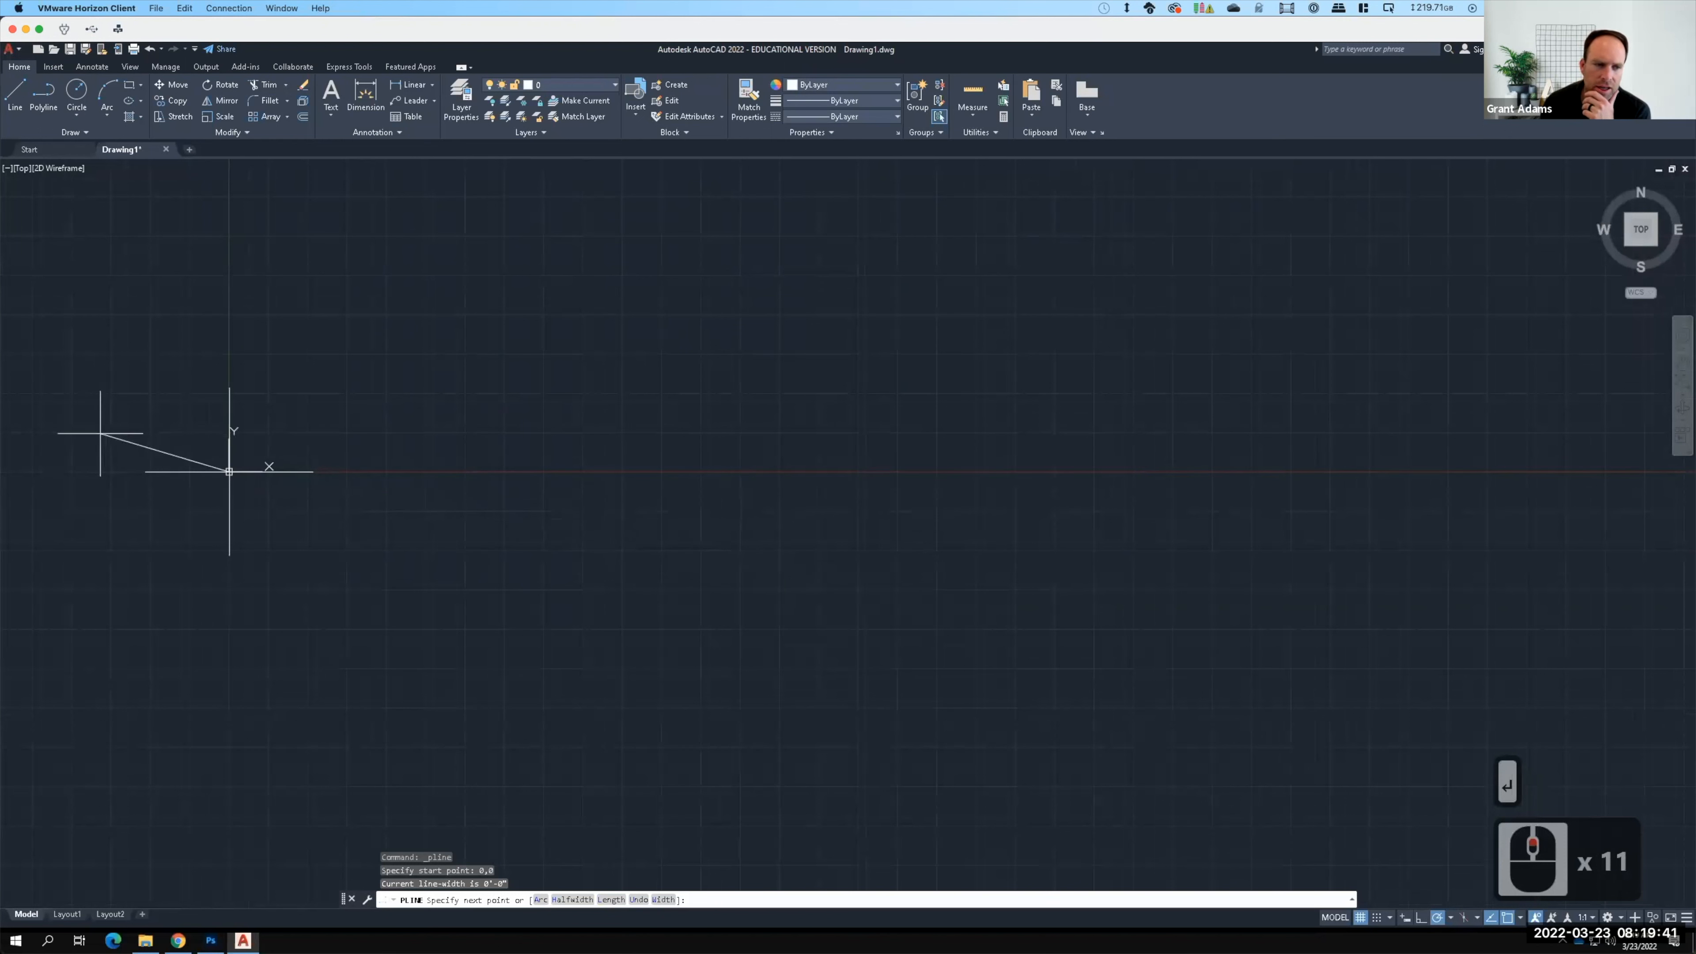
pyautogui.scroll(6, 101, 433)
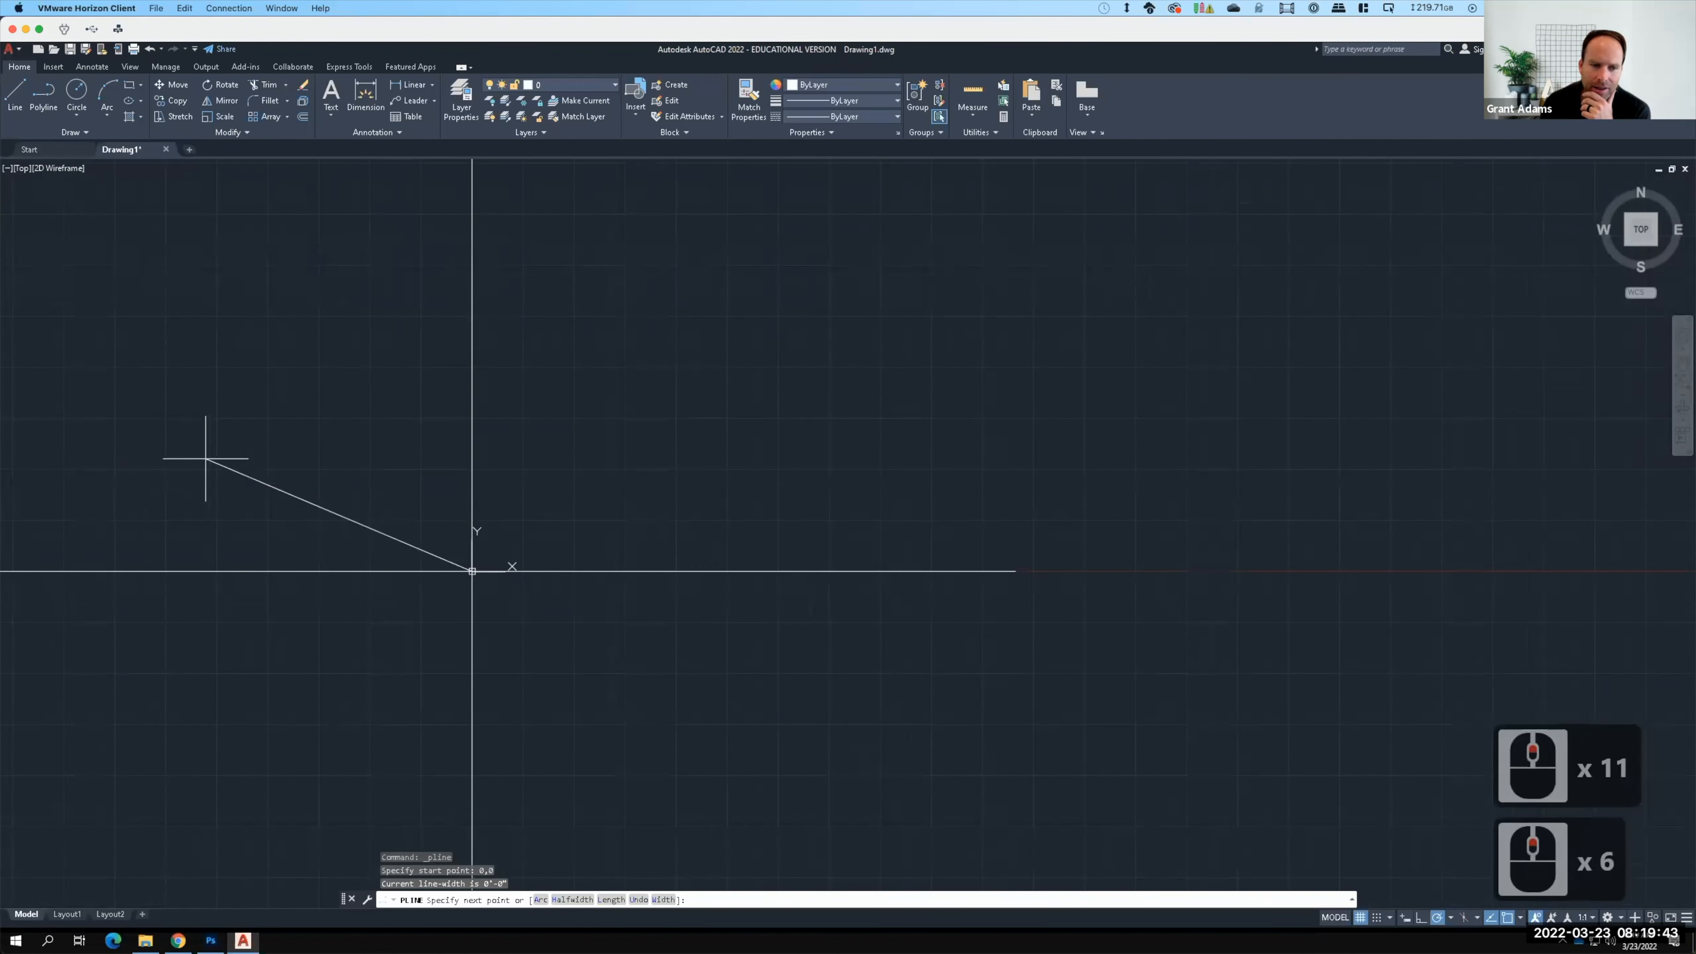
pyautogui.scroll(-6, 775, 636)
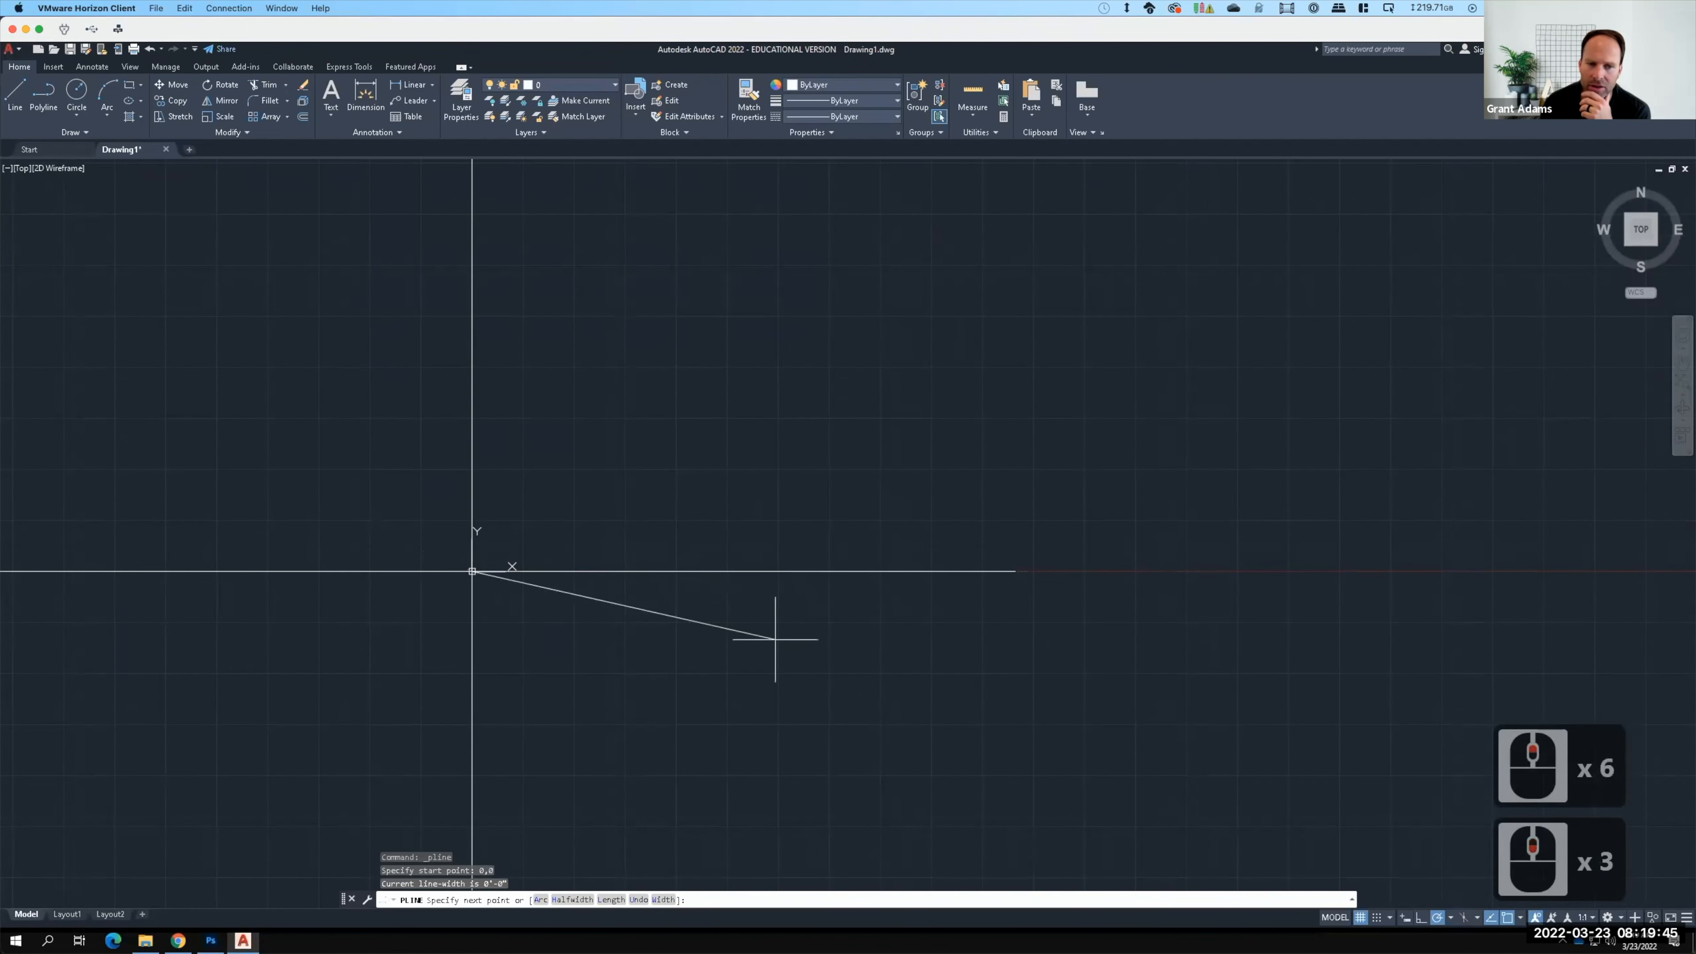
pyautogui.scroll(-5, 741, 635)
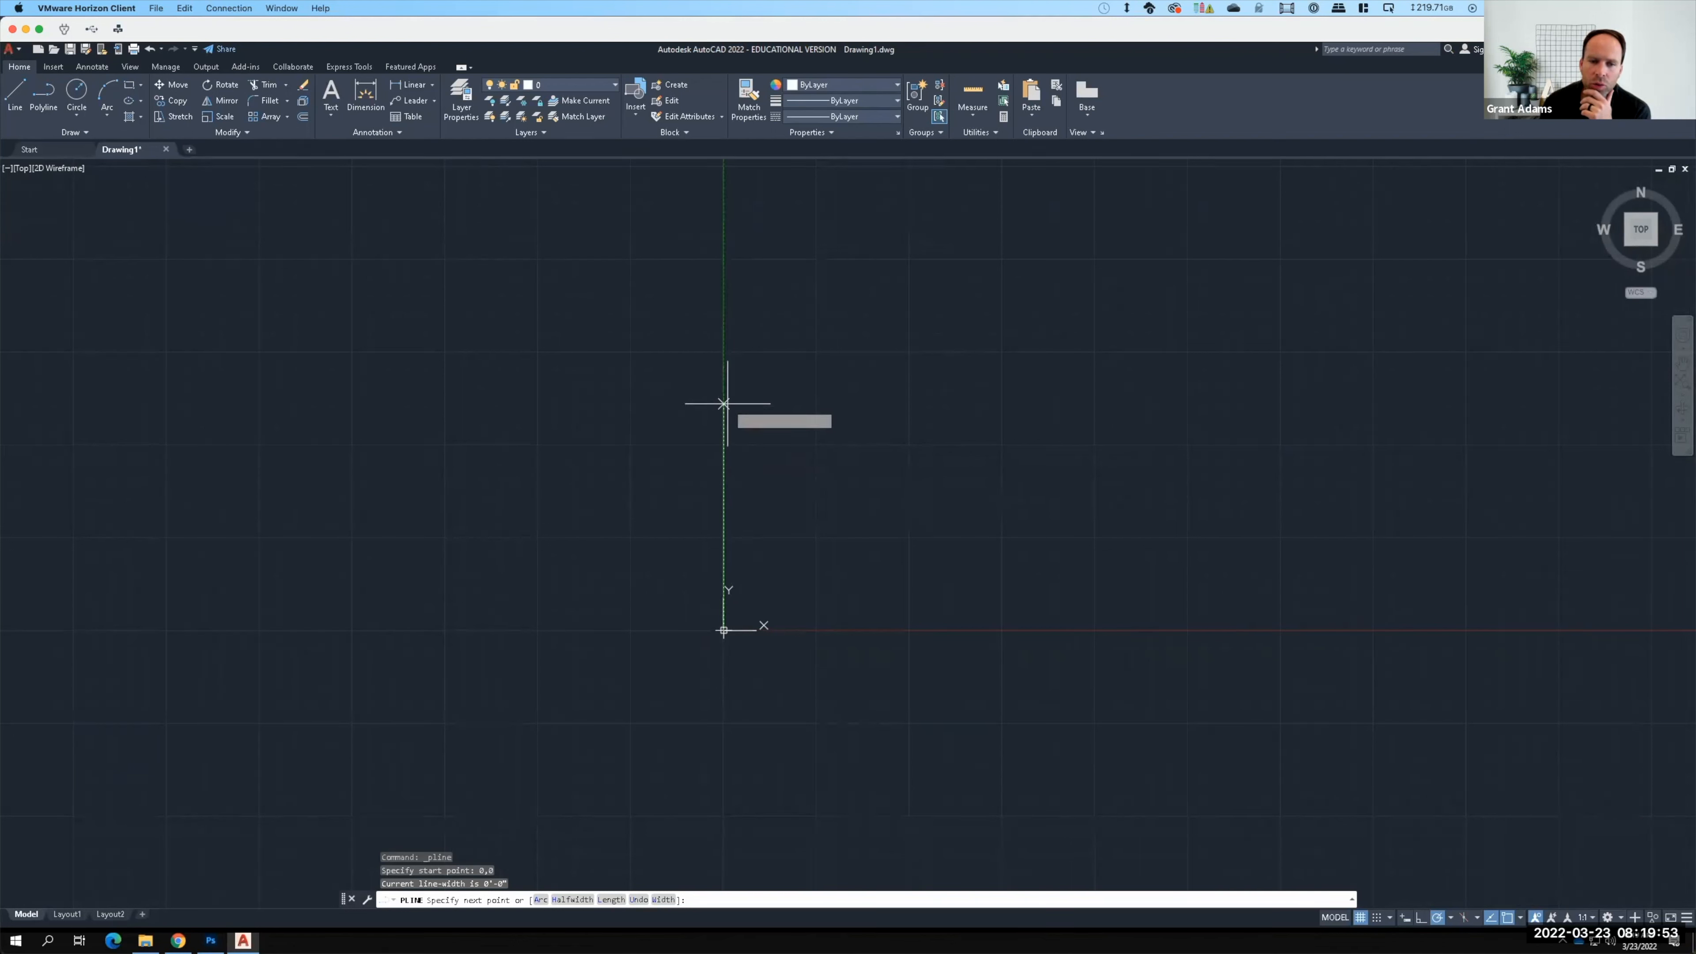
pyautogui.press('F15')
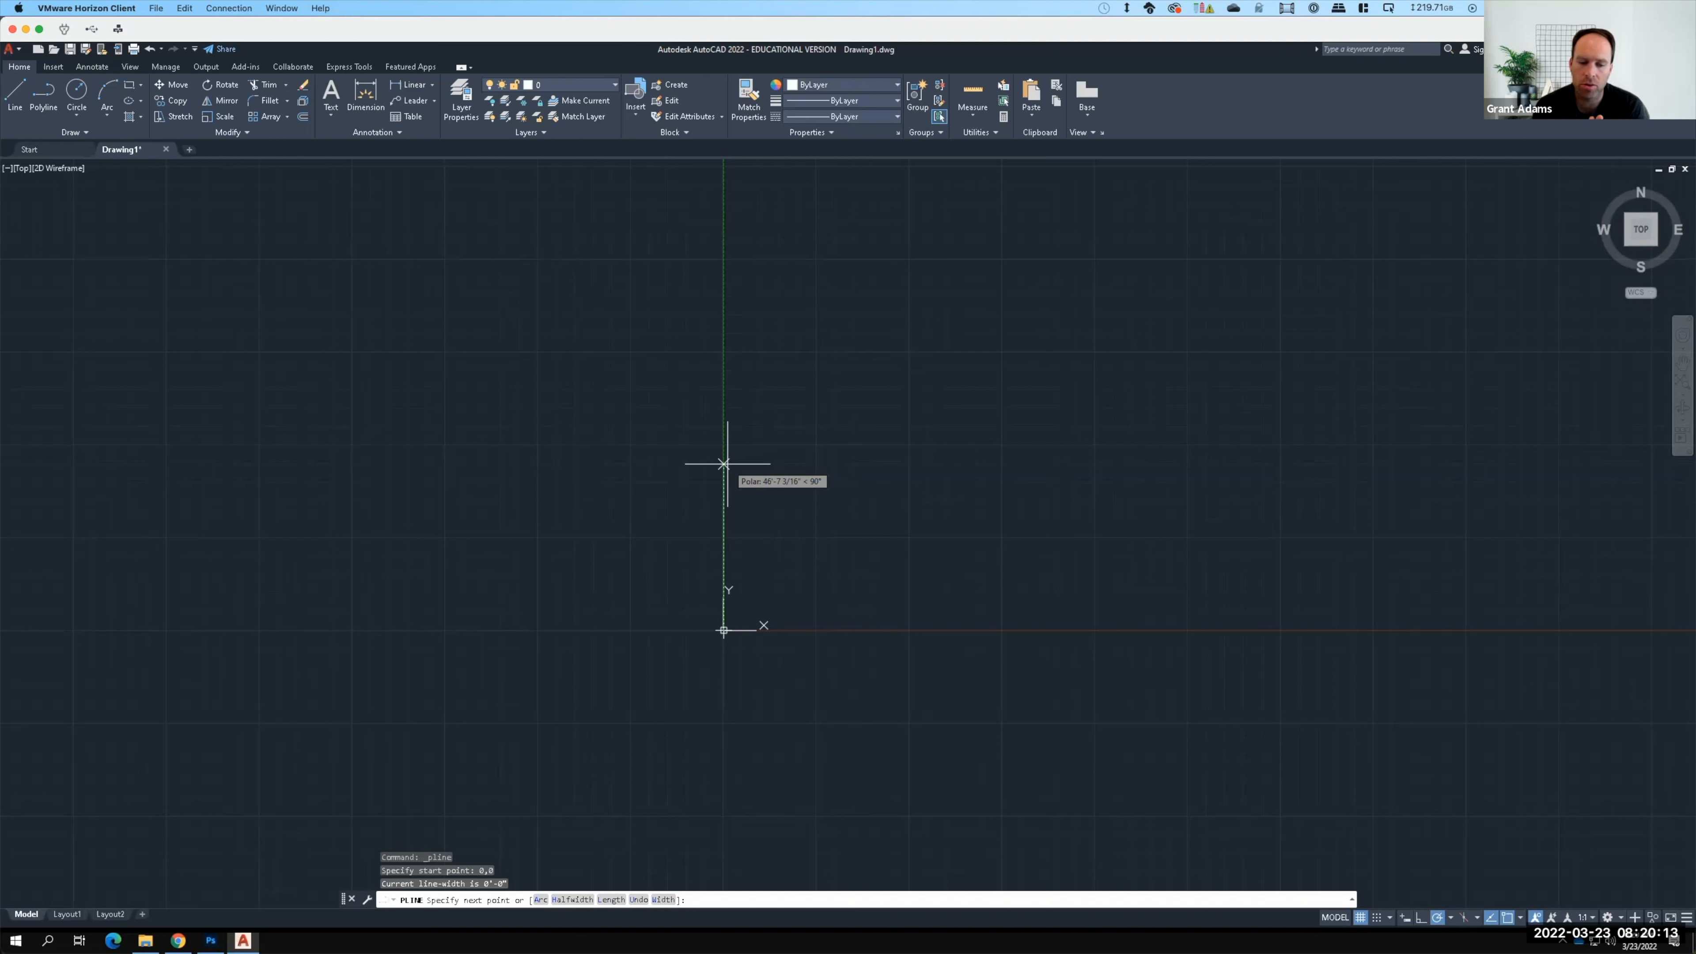
pyautogui.write('0,')
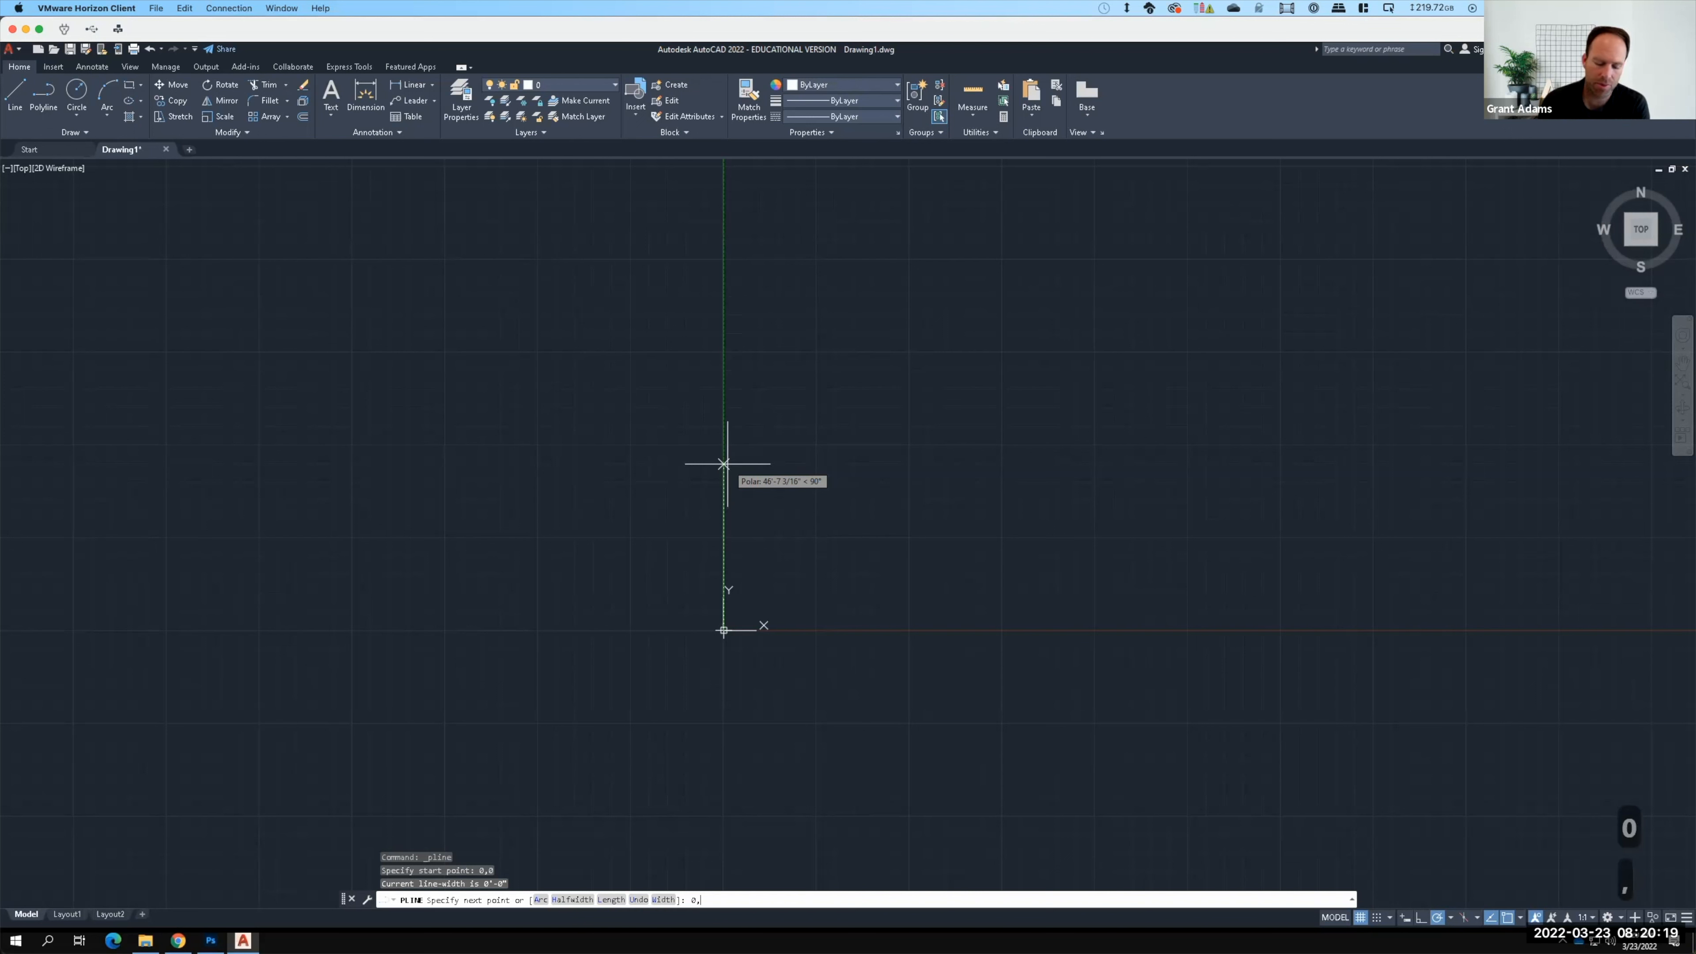
pyautogui.write('24')
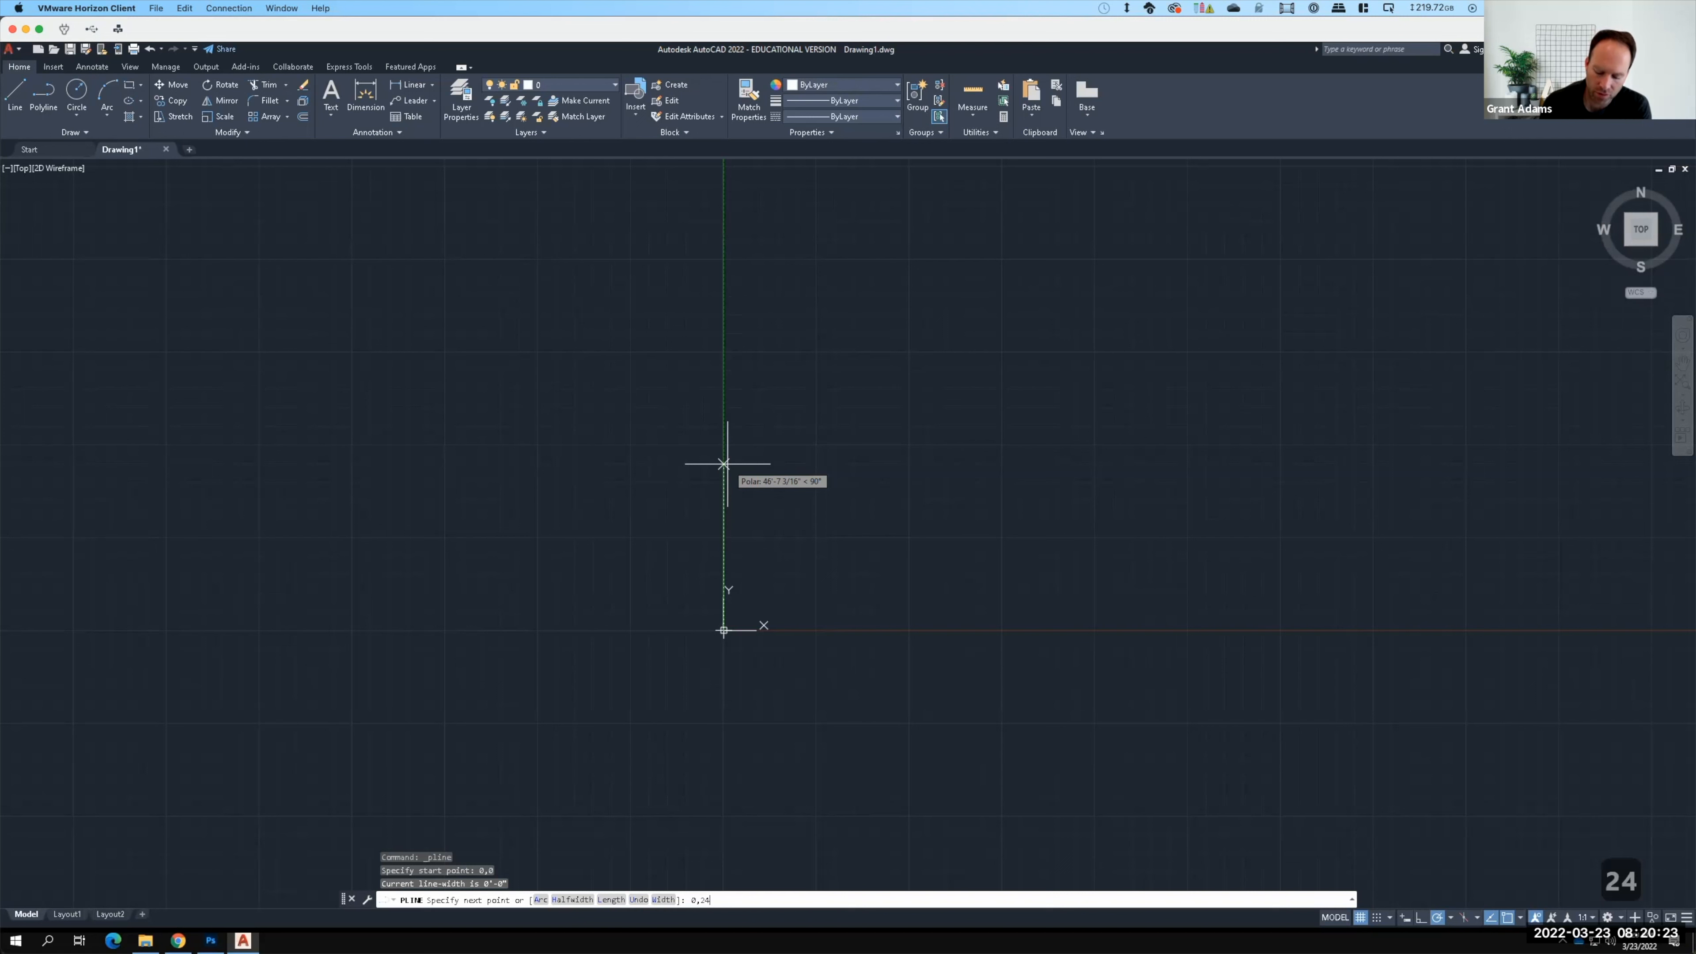
pyautogui.write("'")
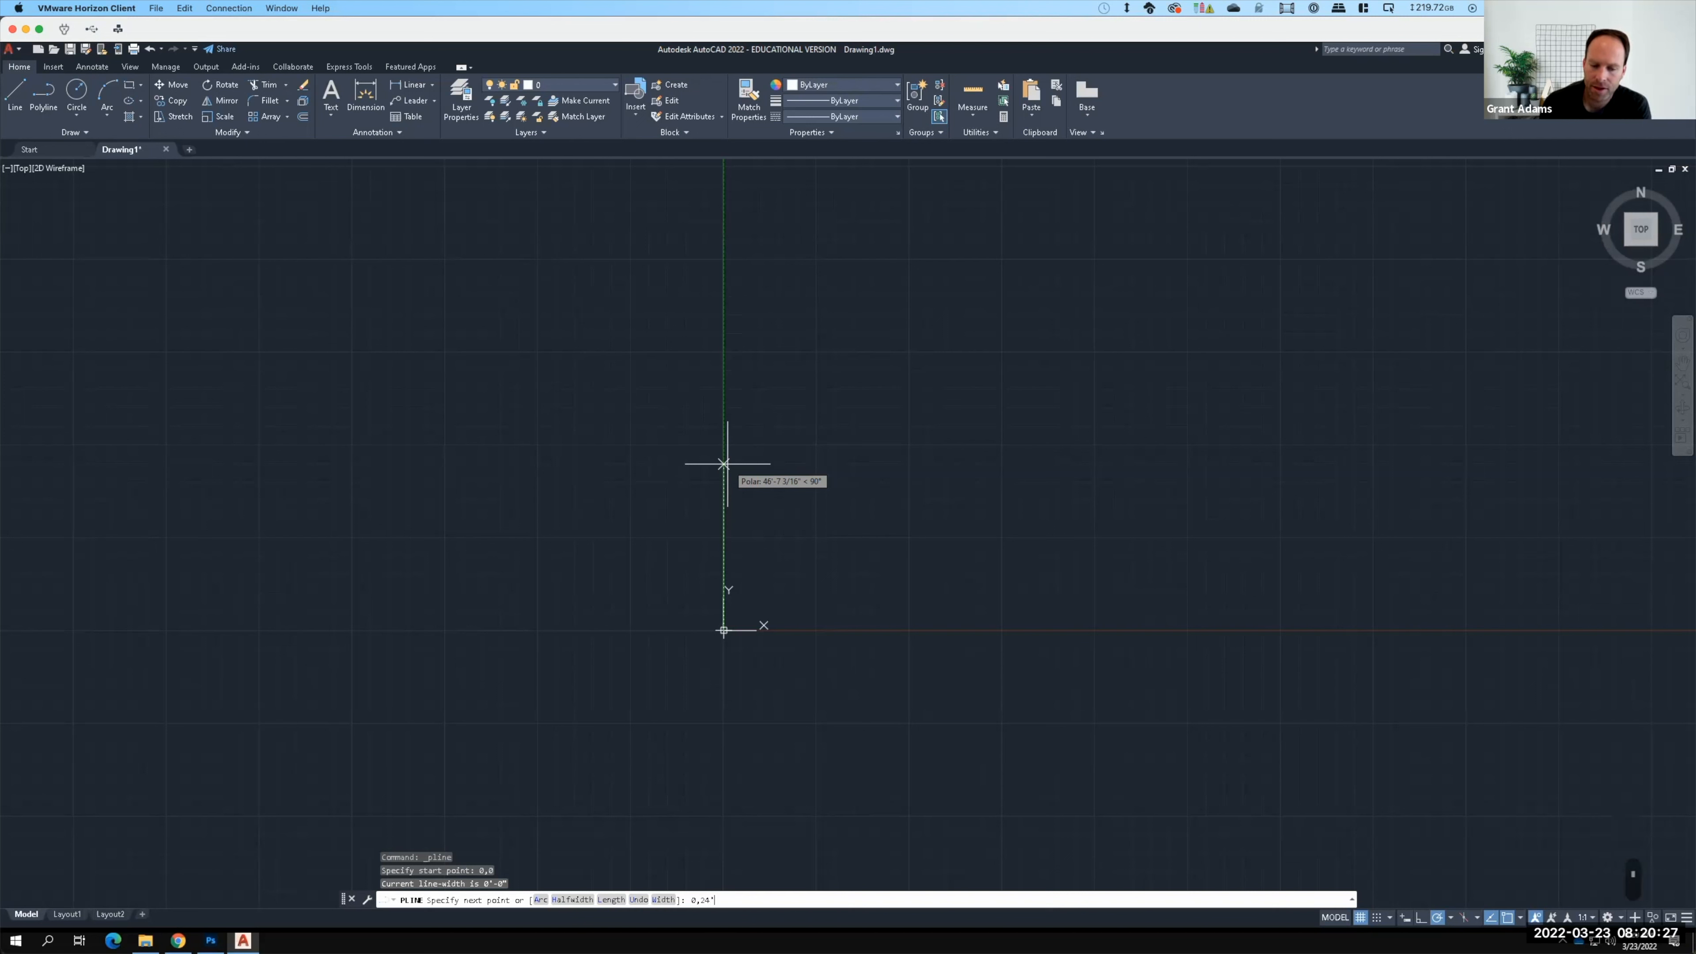
pyautogui.press('Return')
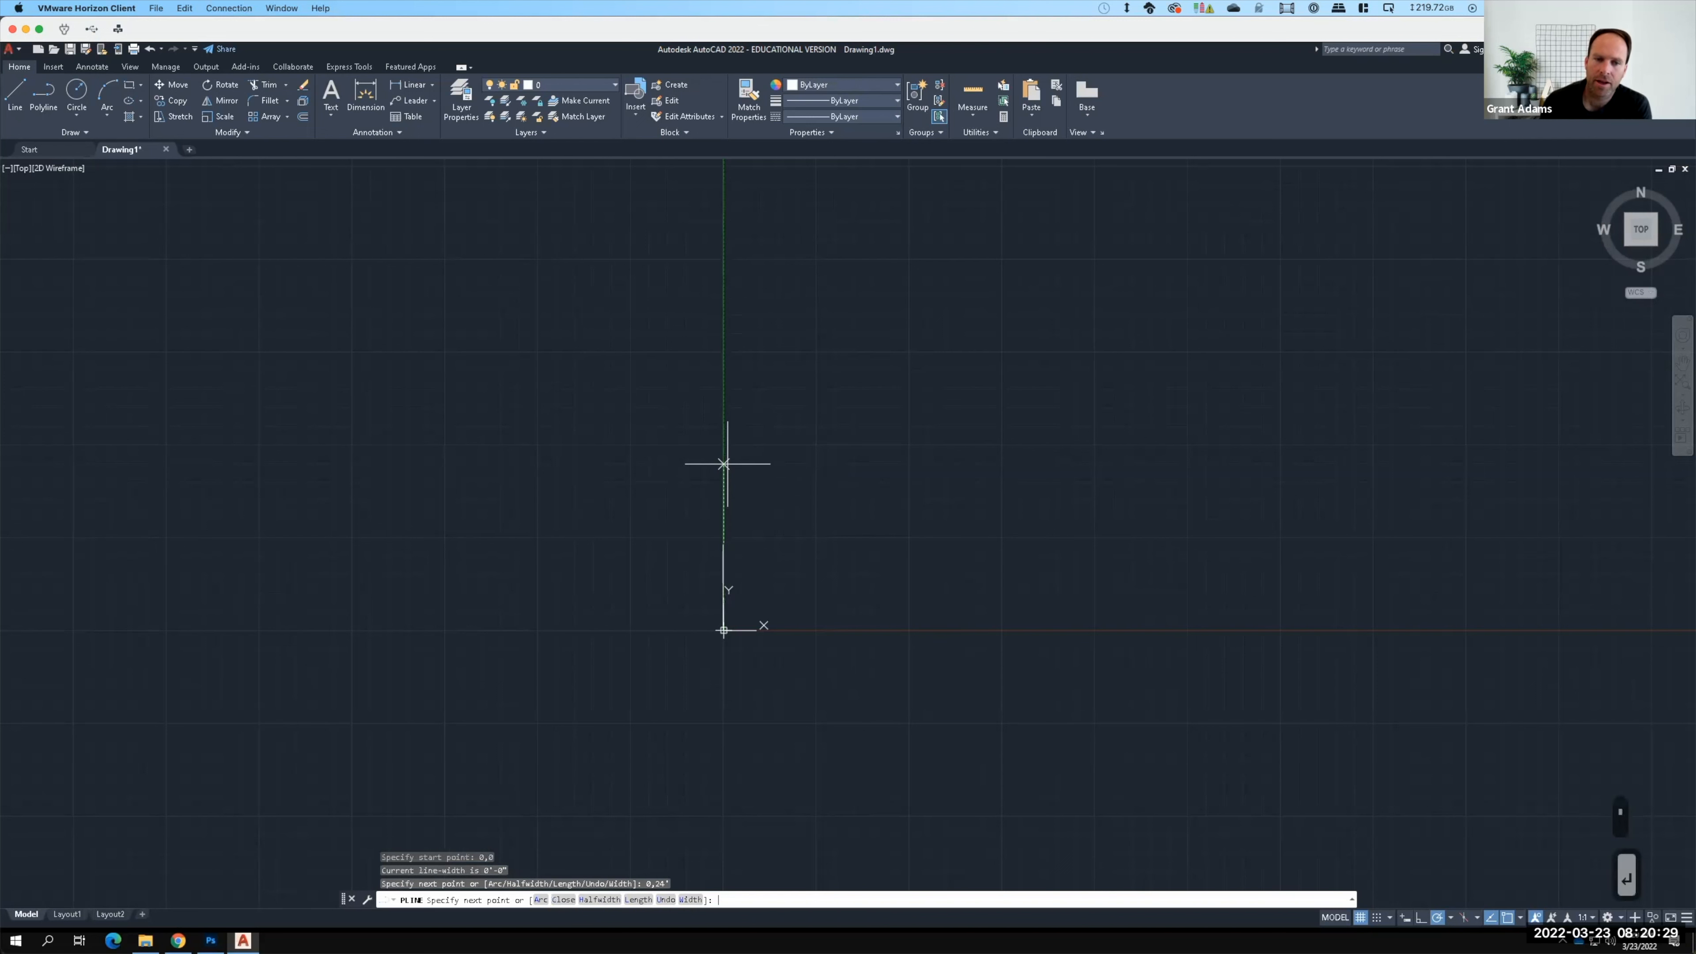
# Step: Check the floor plan's dimensions in Photoshop, return to AutoCAD, and extend the polyline horizontally to the absolute coordinates 12',24'
pyautogui.scroll(1, 727, 600)
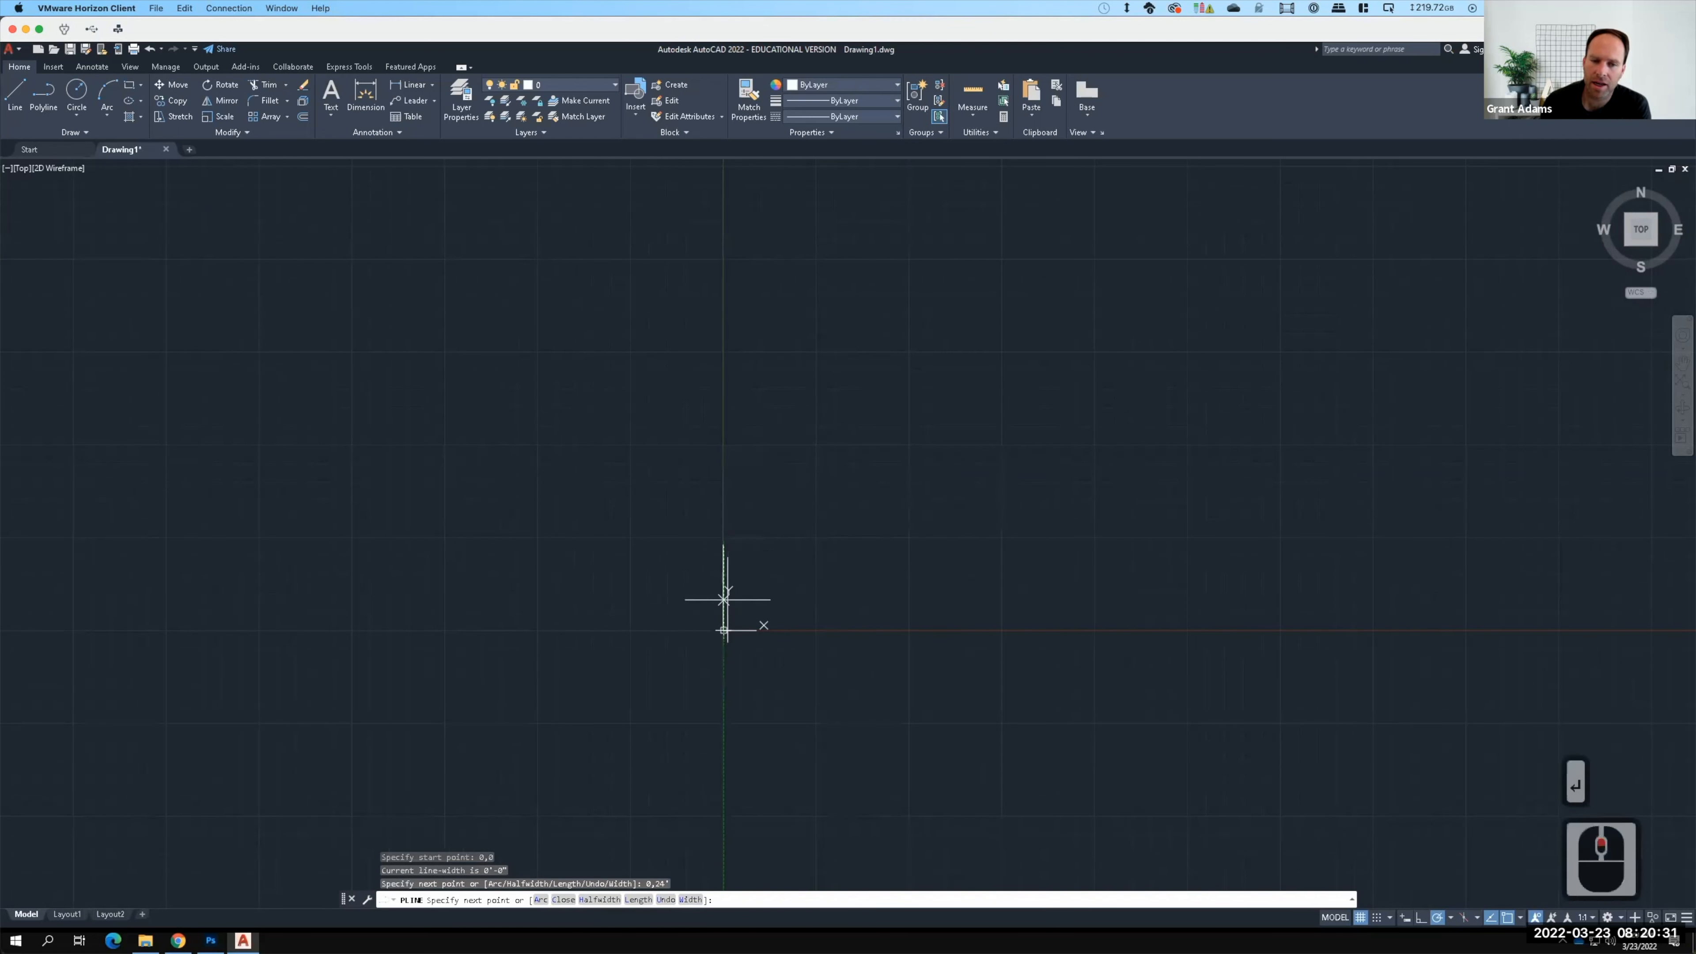
pyautogui.scroll(2, 724, 599)
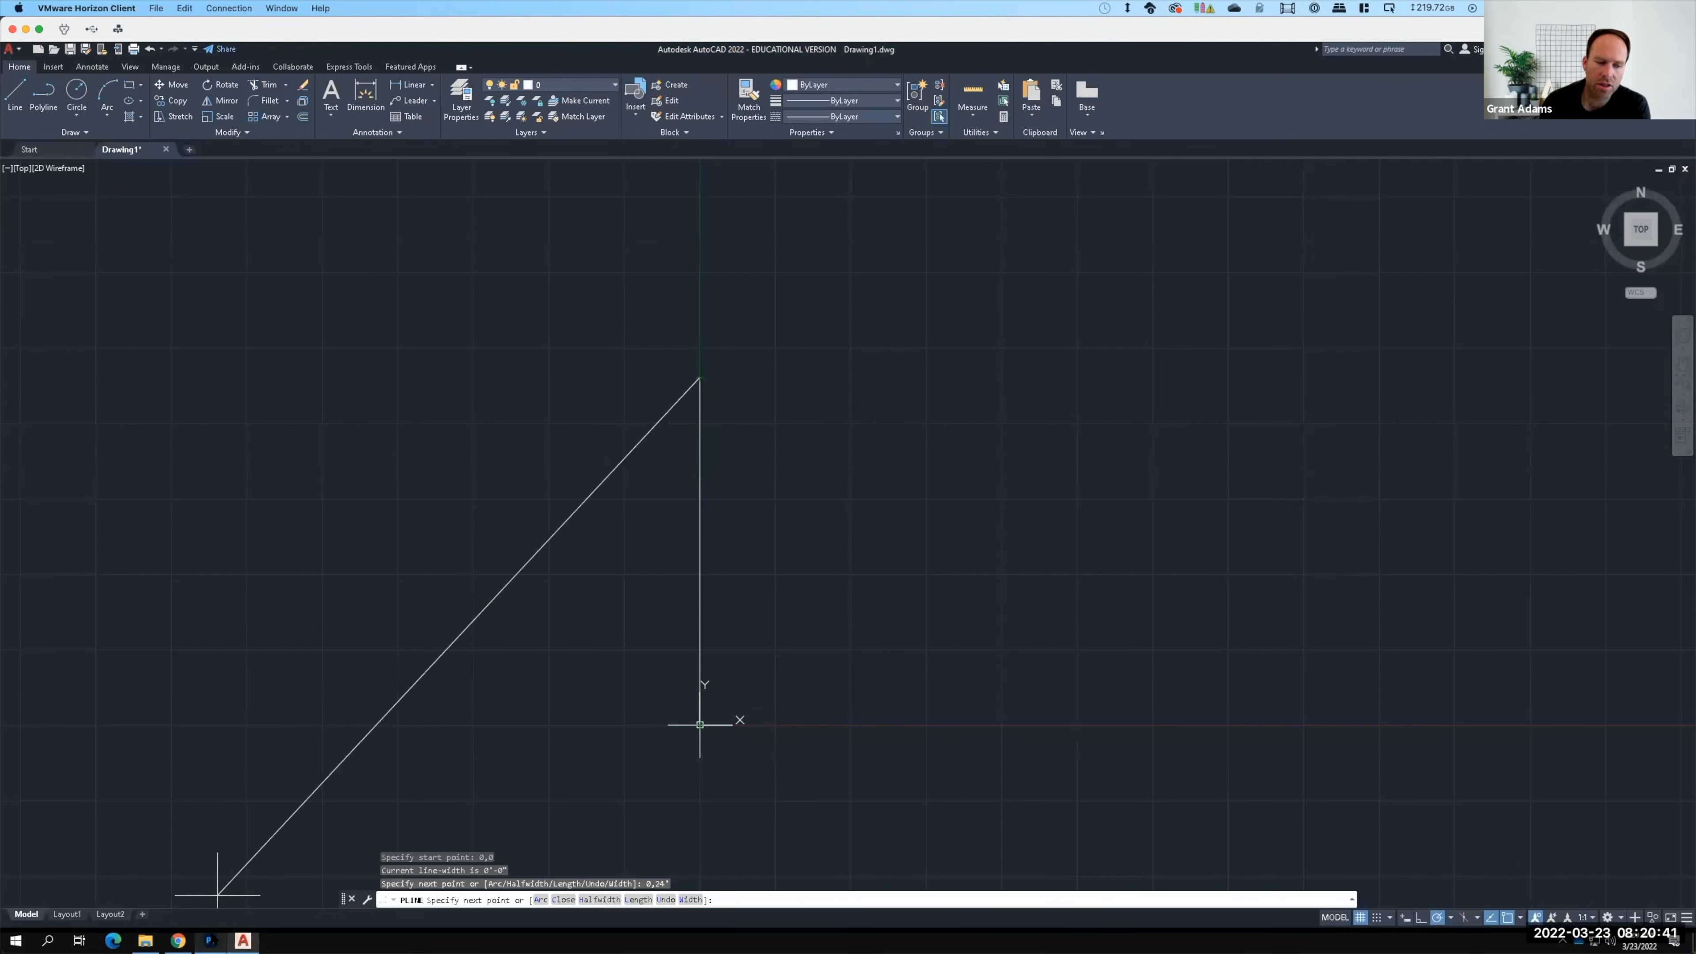
pyautogui.hotkey('alt', 'Tab')
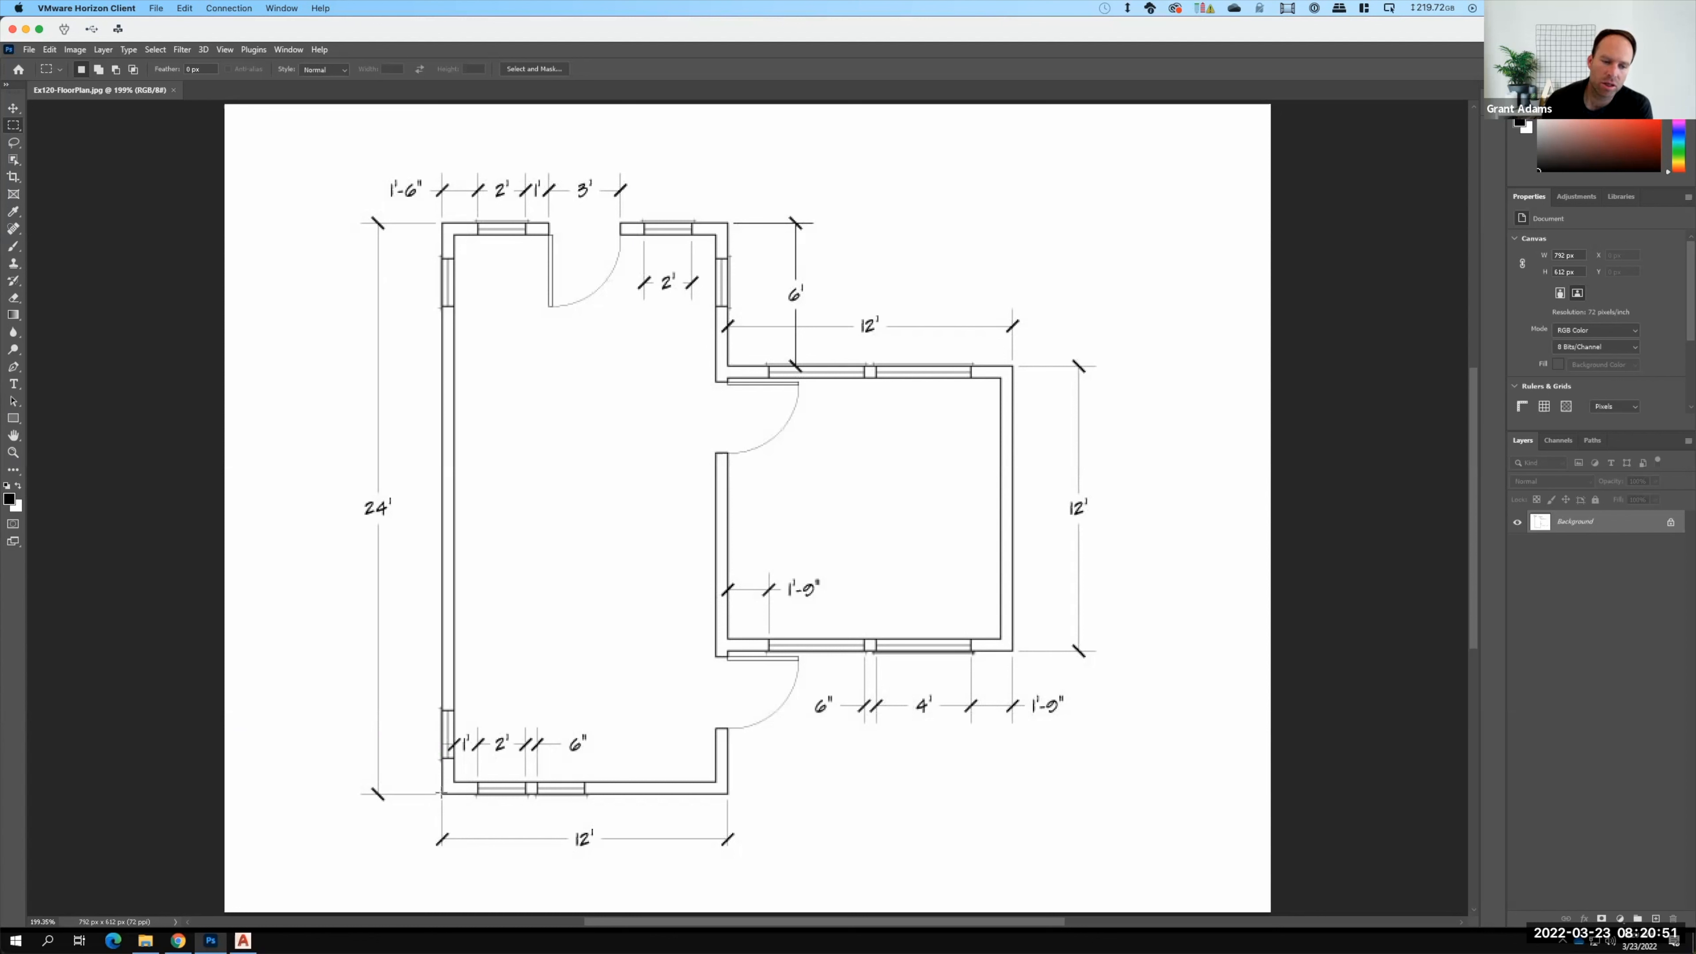
pyautogui.press('F15')
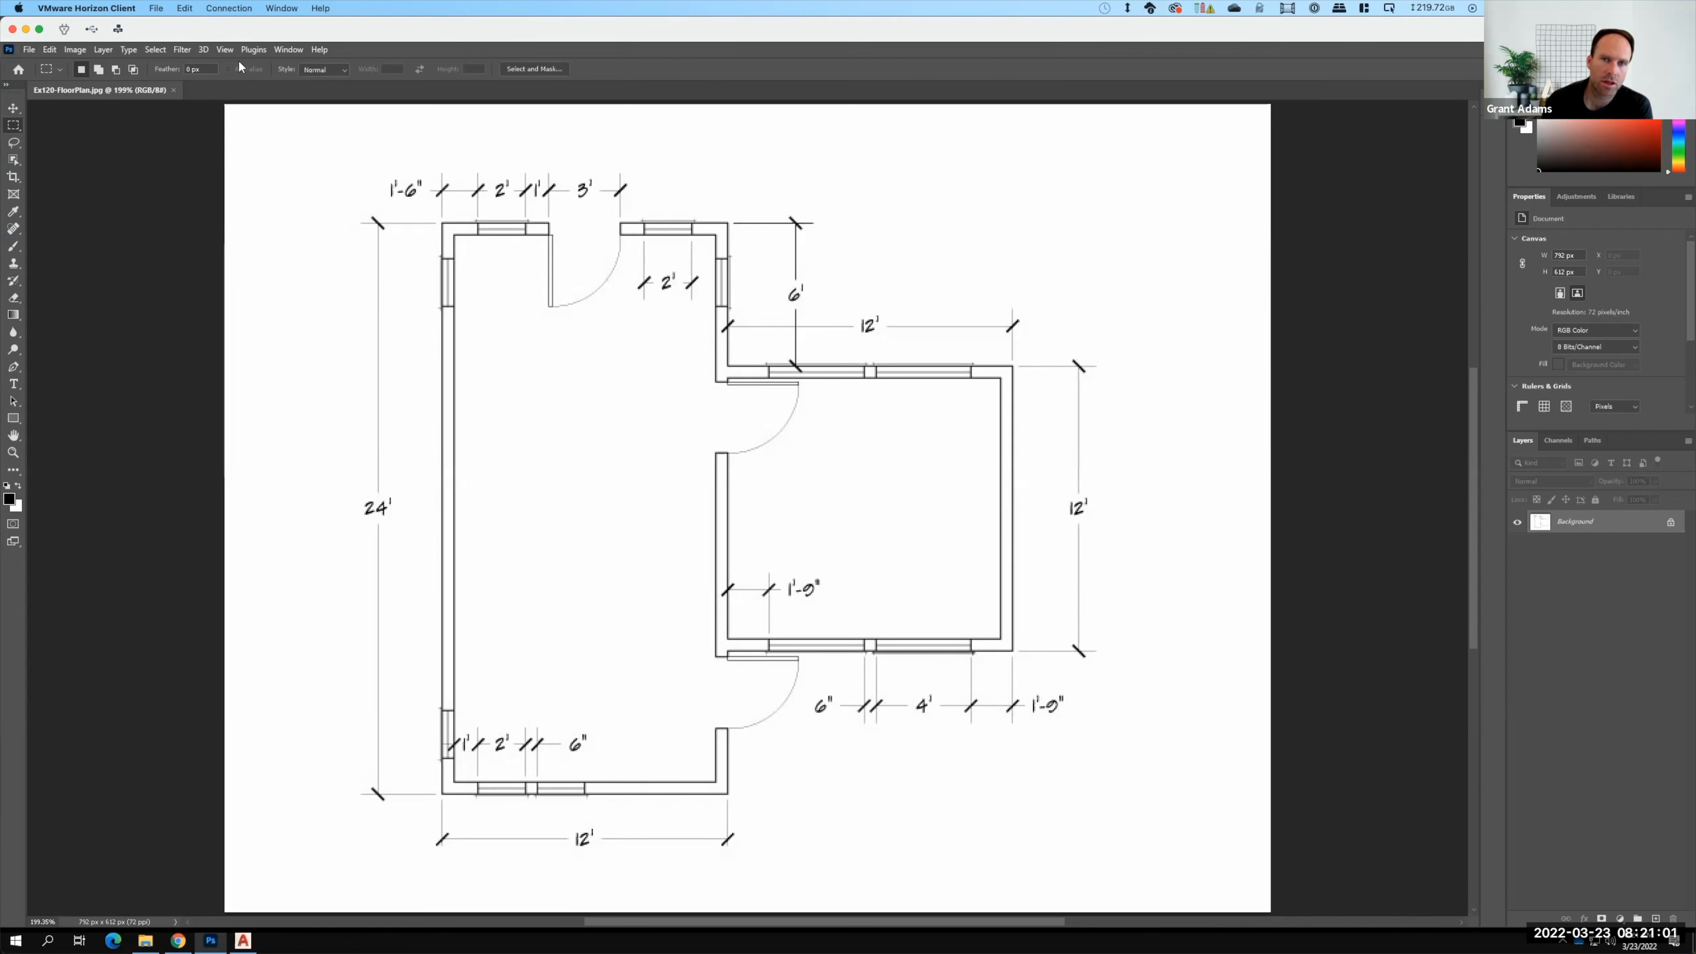
pyautogui.click(242, 941)
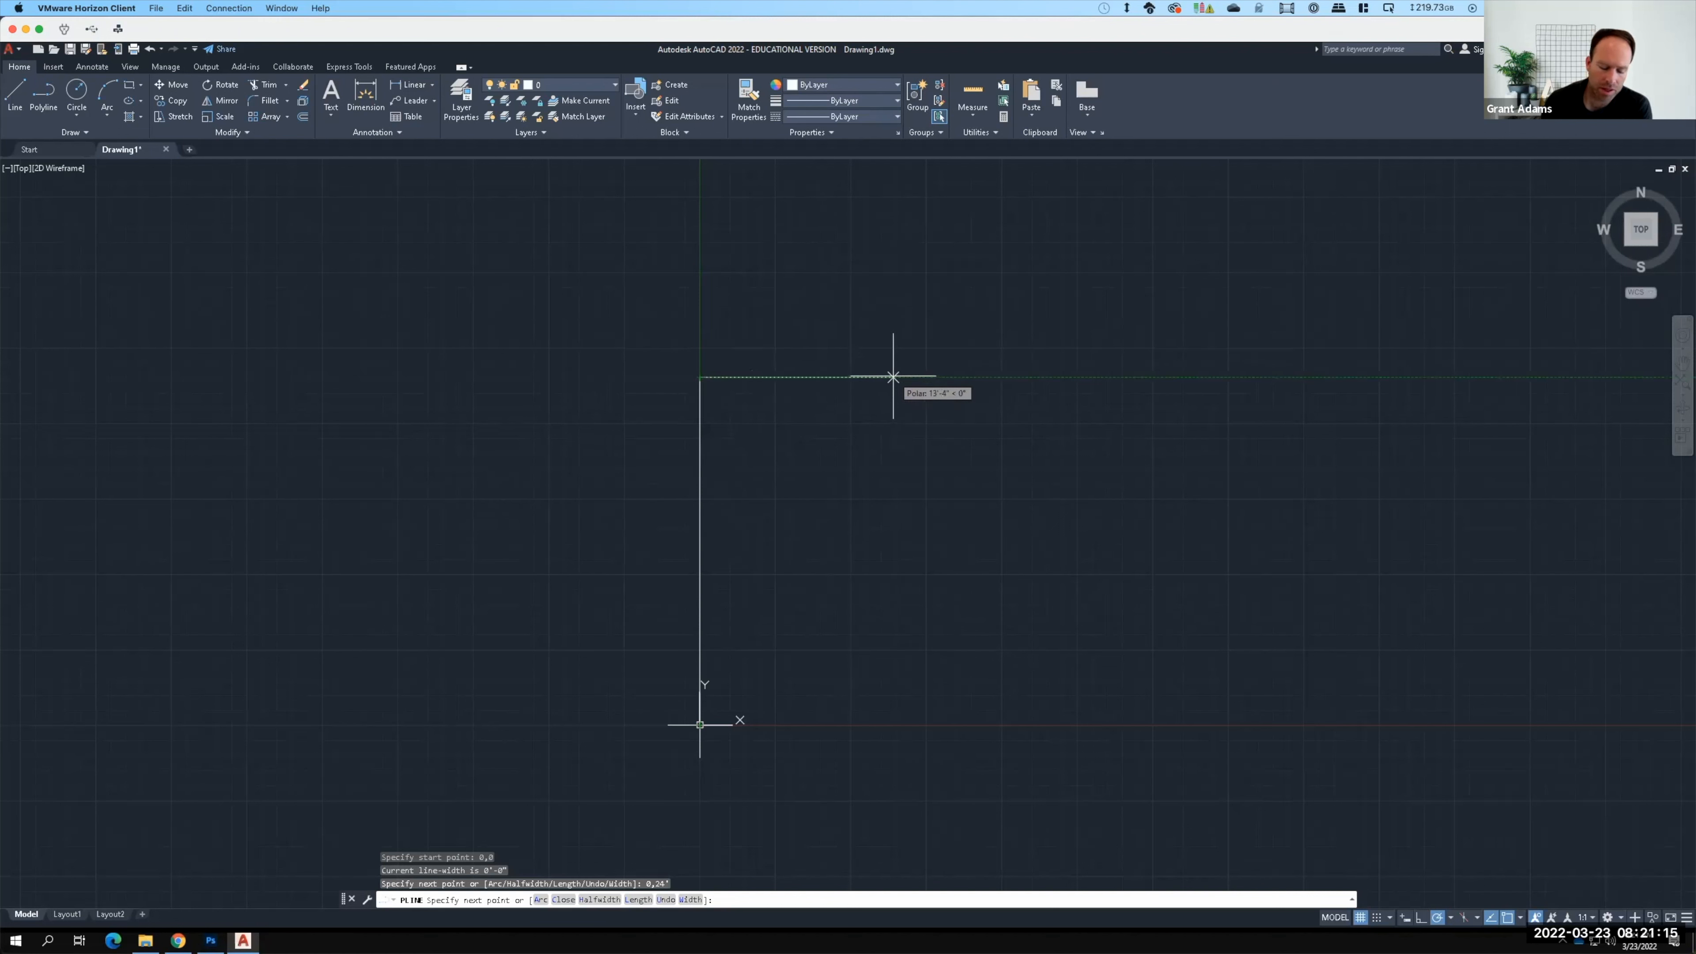
pyautogui.write("12',")
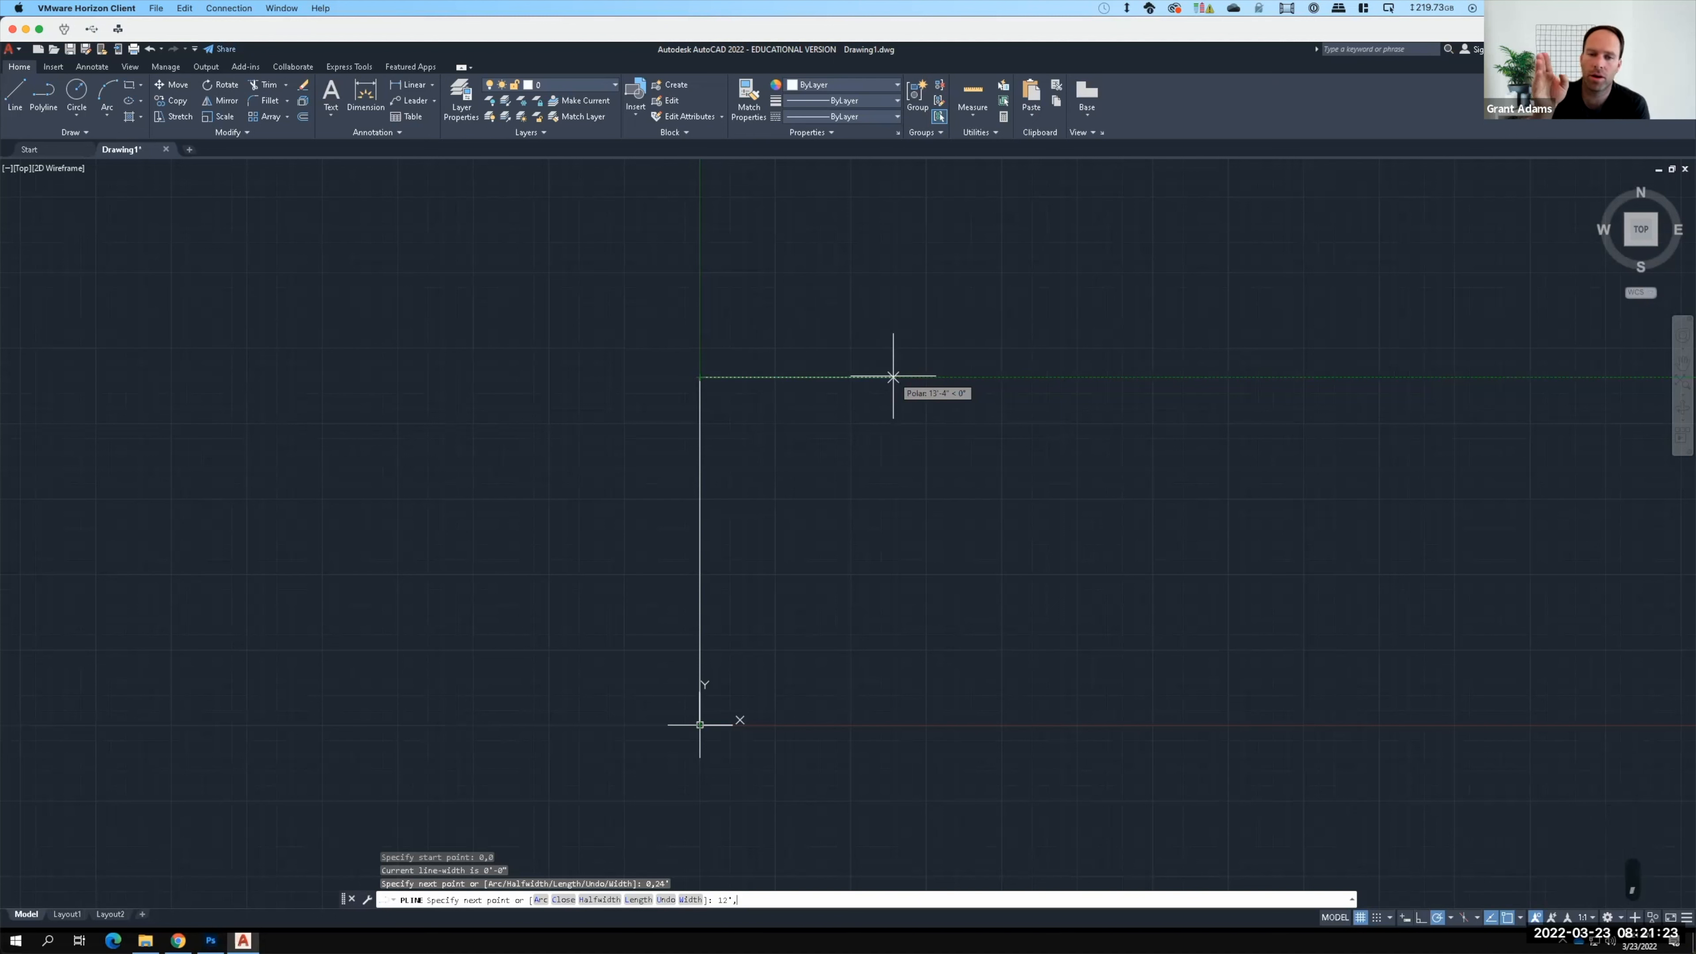
pyautogui.write("24'")
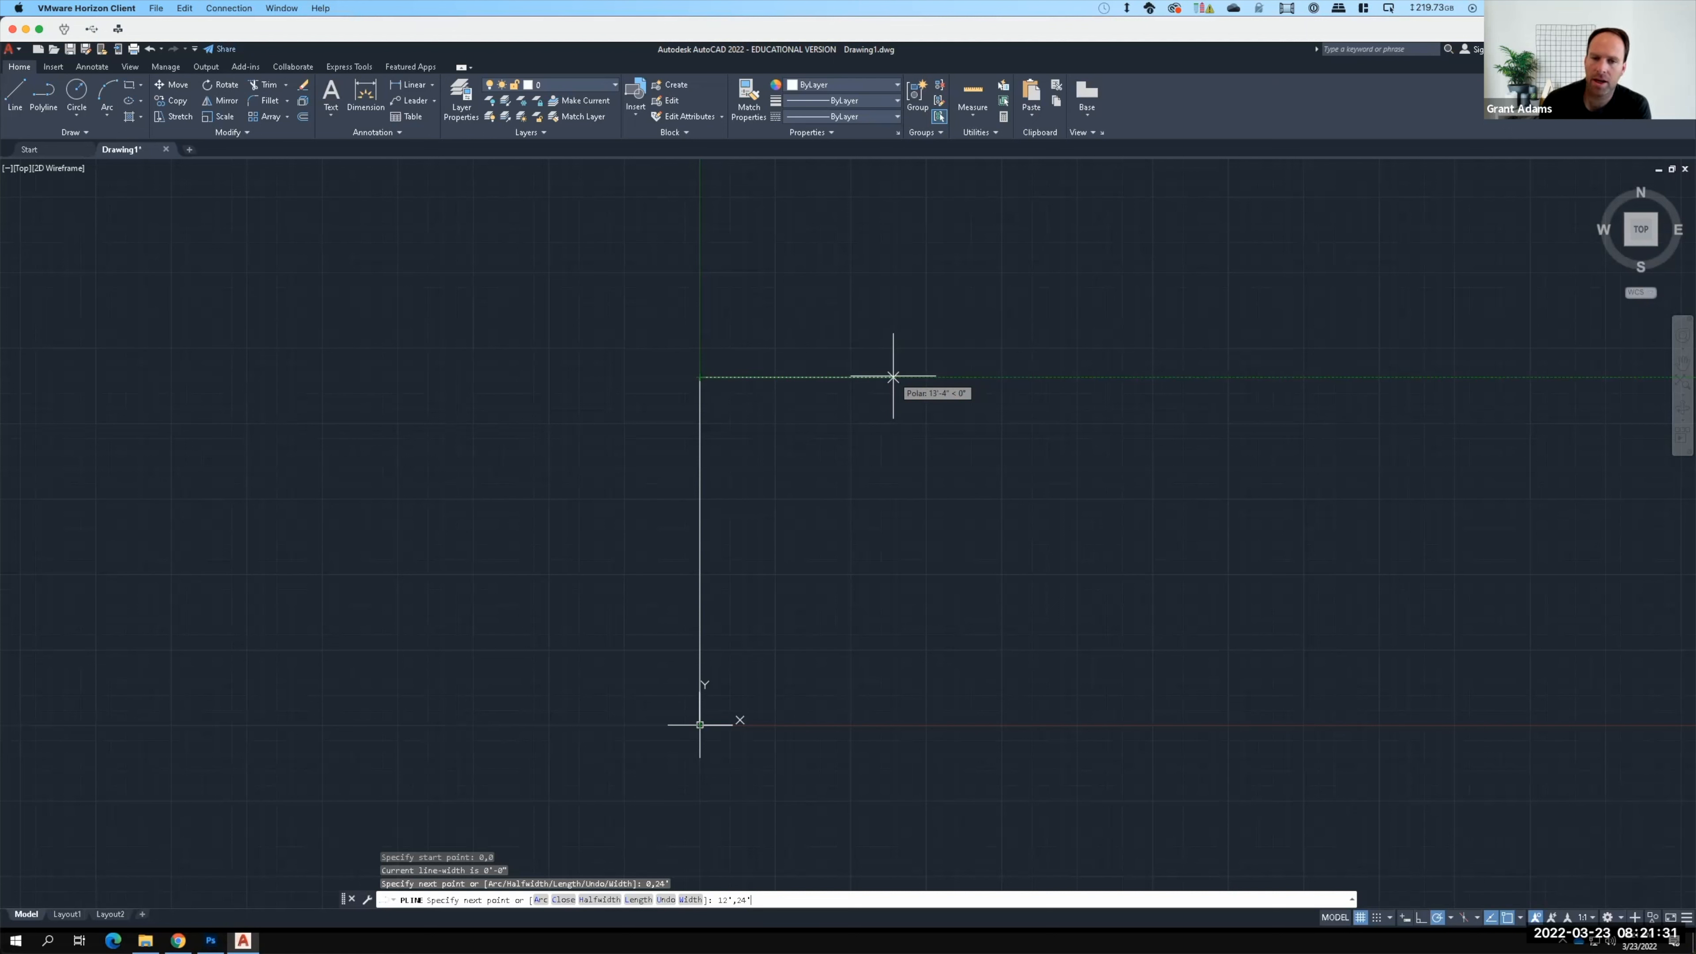
pyautogui.press('Return')
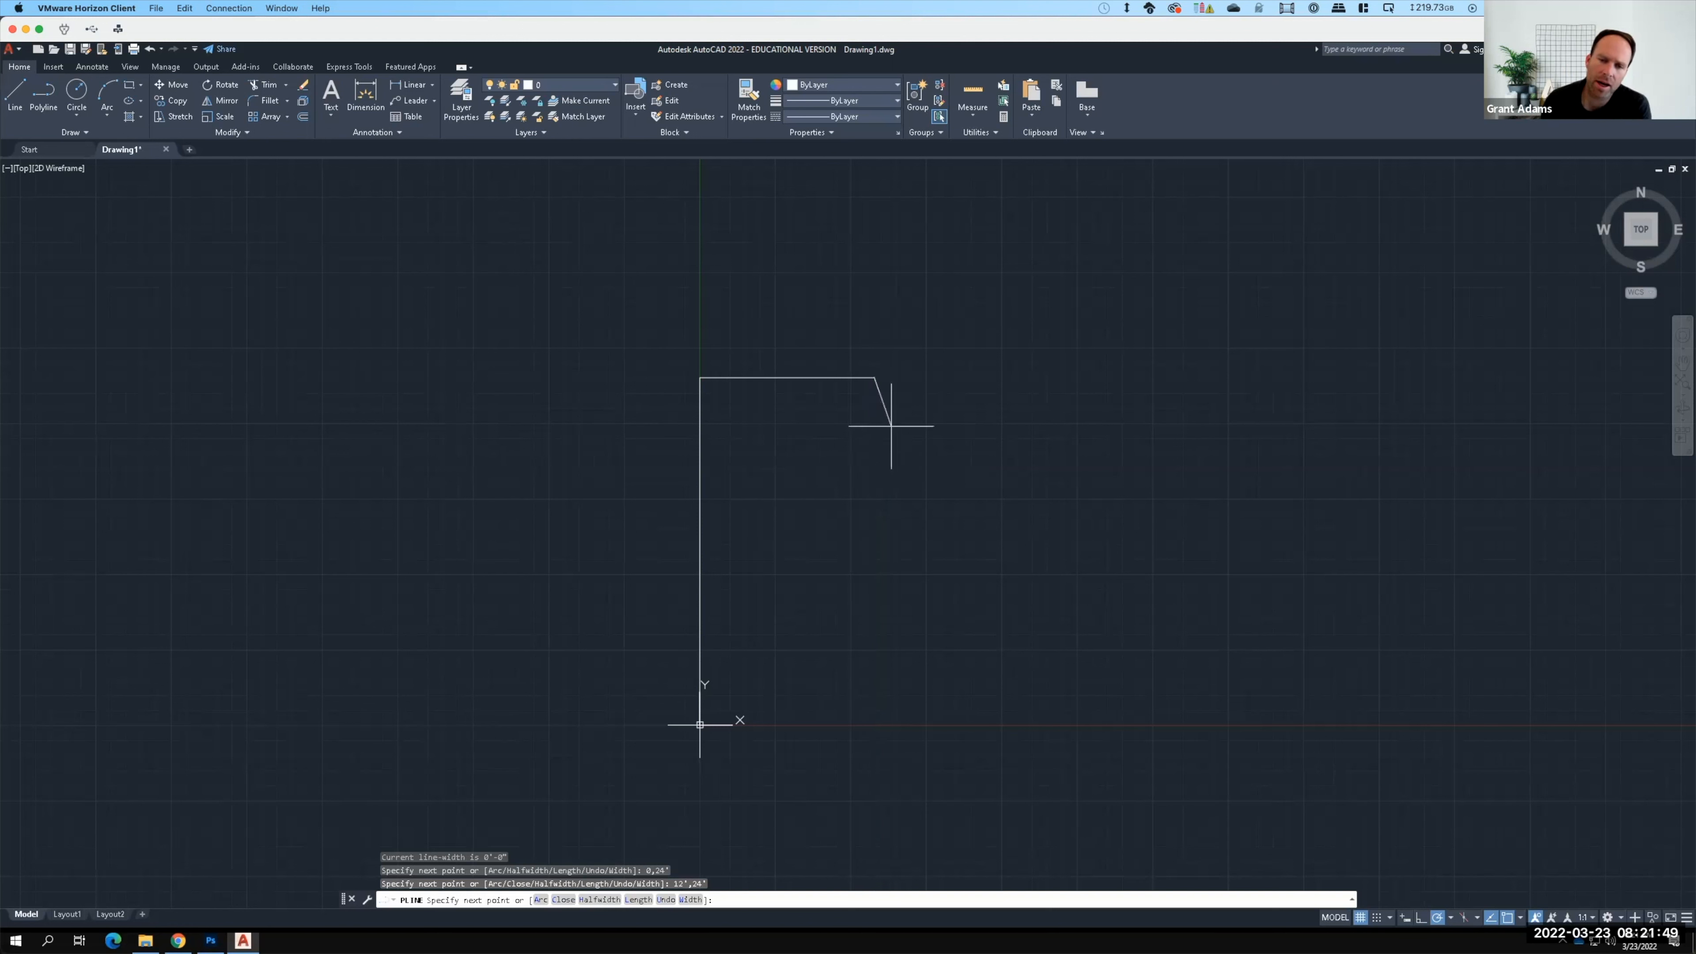
pyautogui.press('F15')
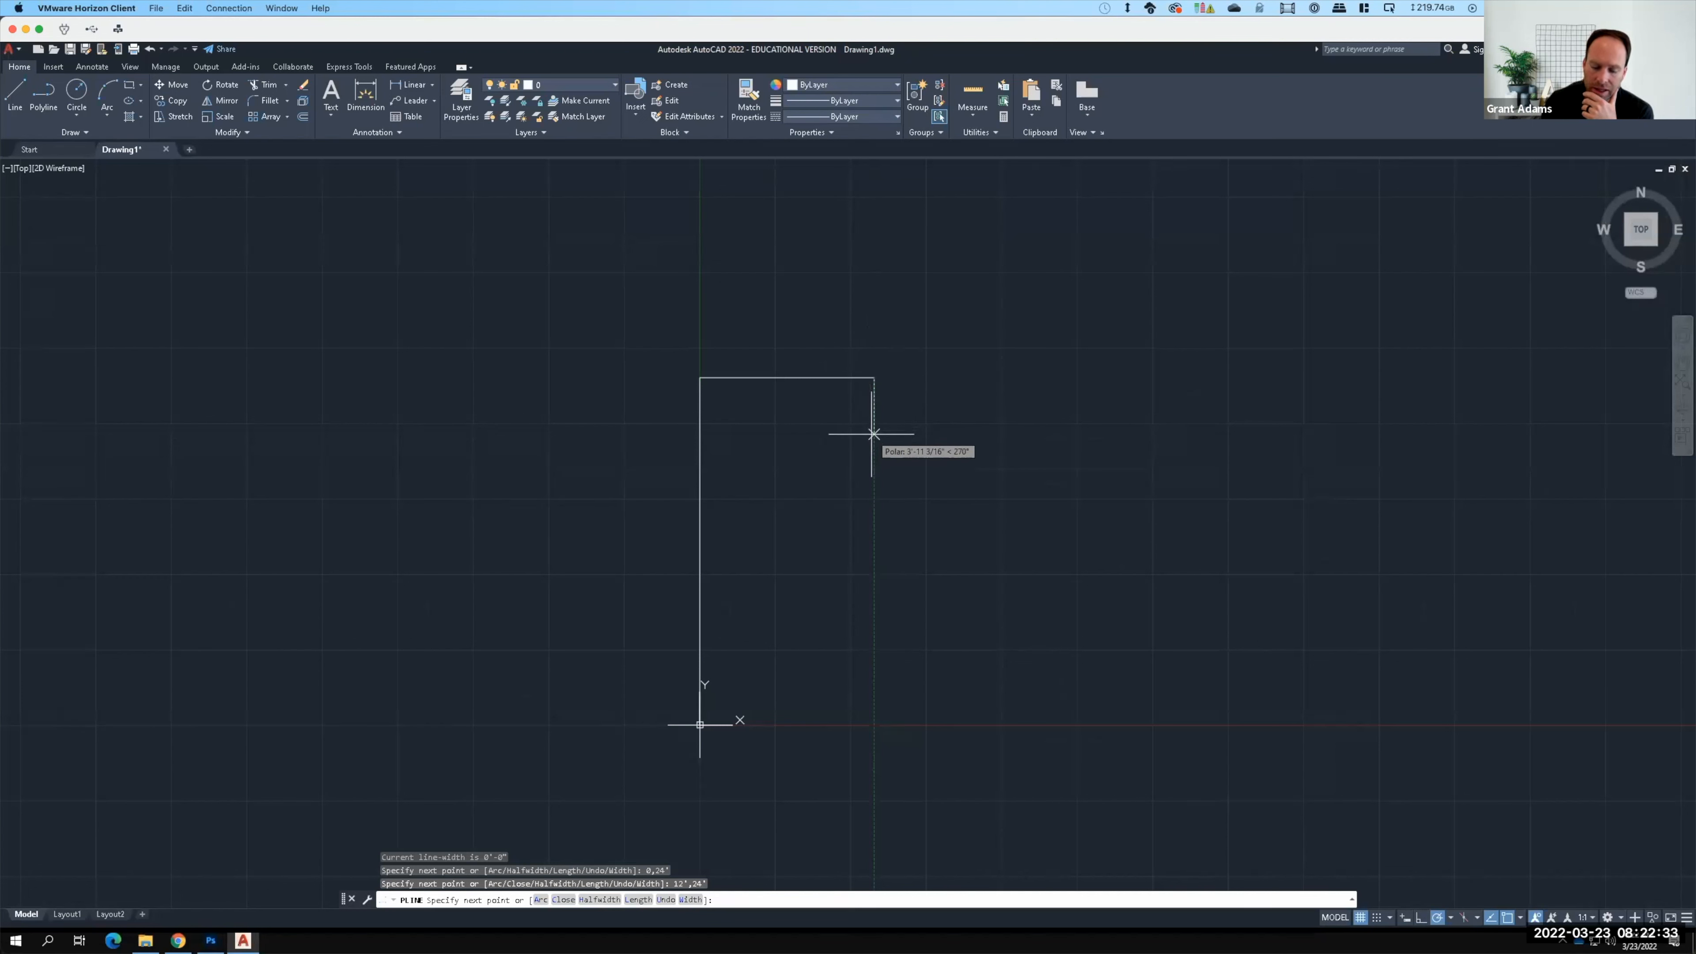
# Step: Extend the polyline 6' straight down from the upper corner using the relative coordinates @0,-6'
pyautogui.write('@')
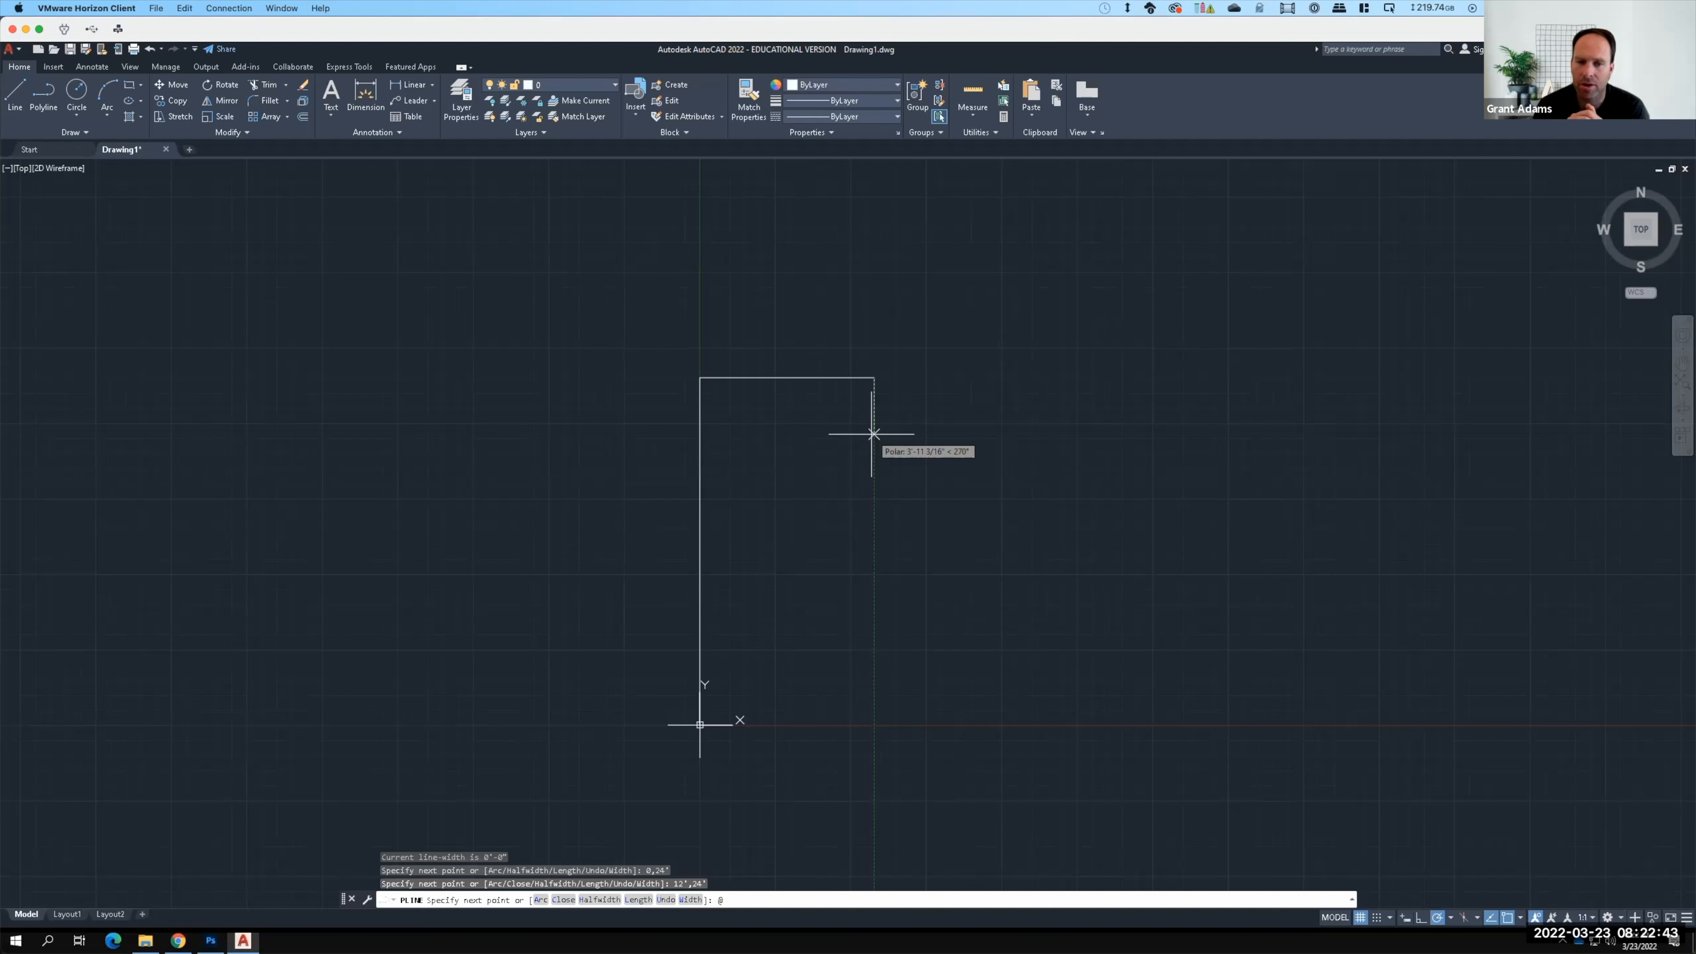
pyautogui.write('0,')
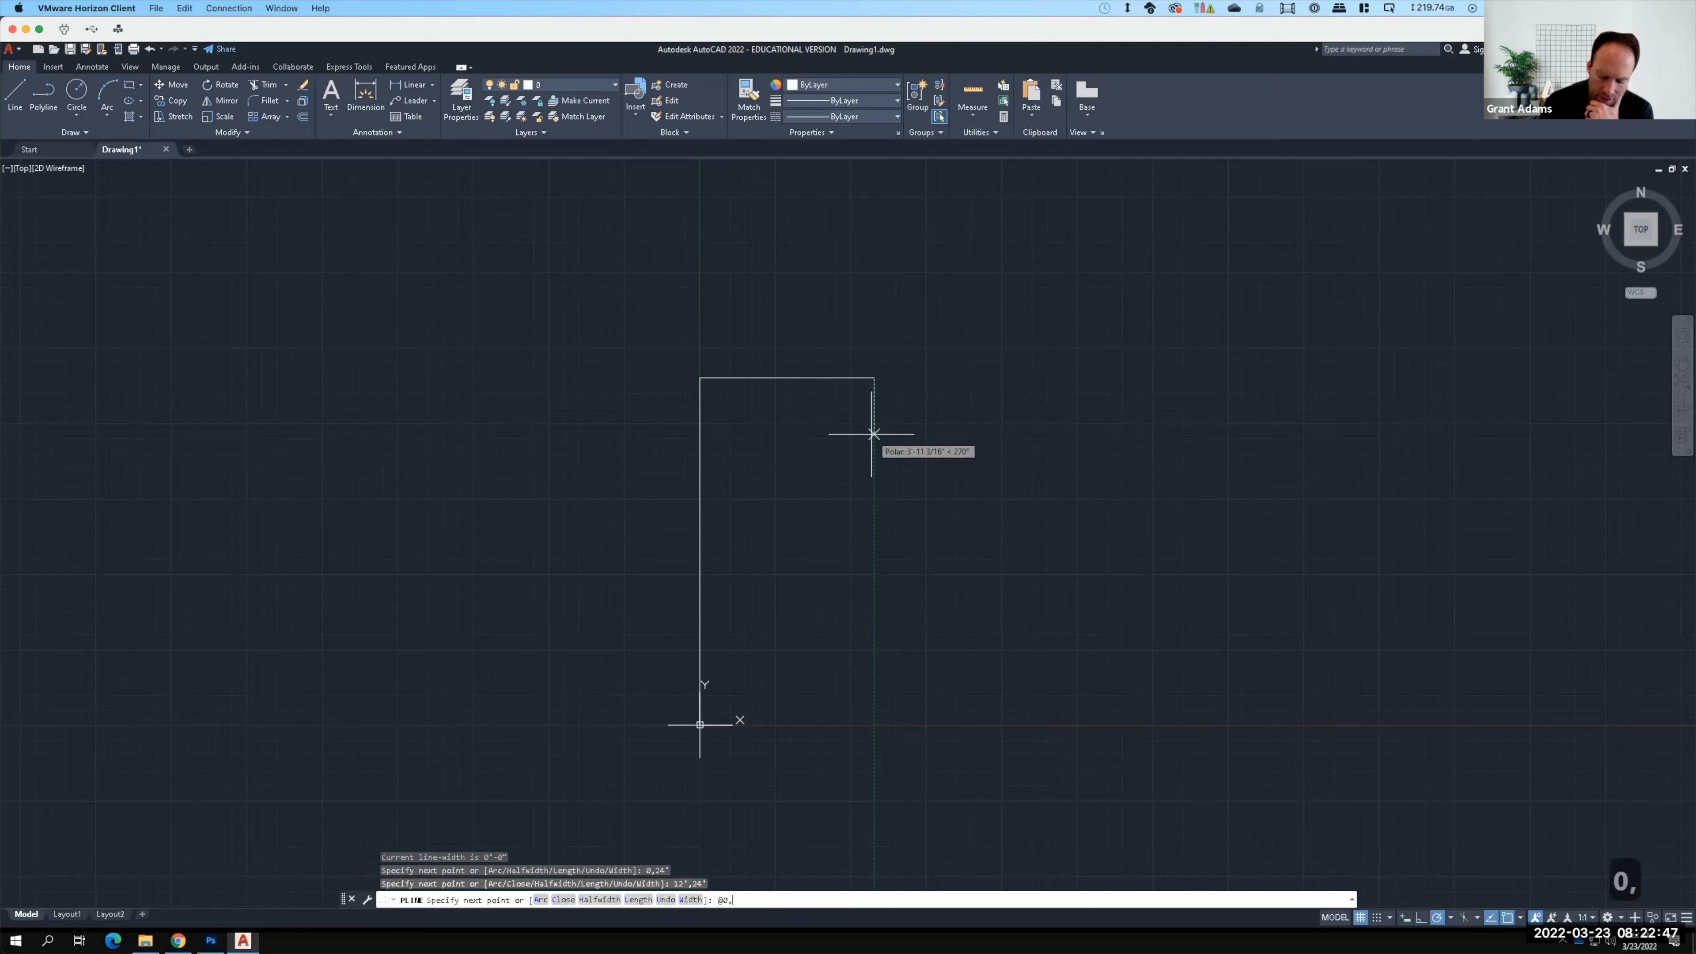
pyautogui.write("-6'")
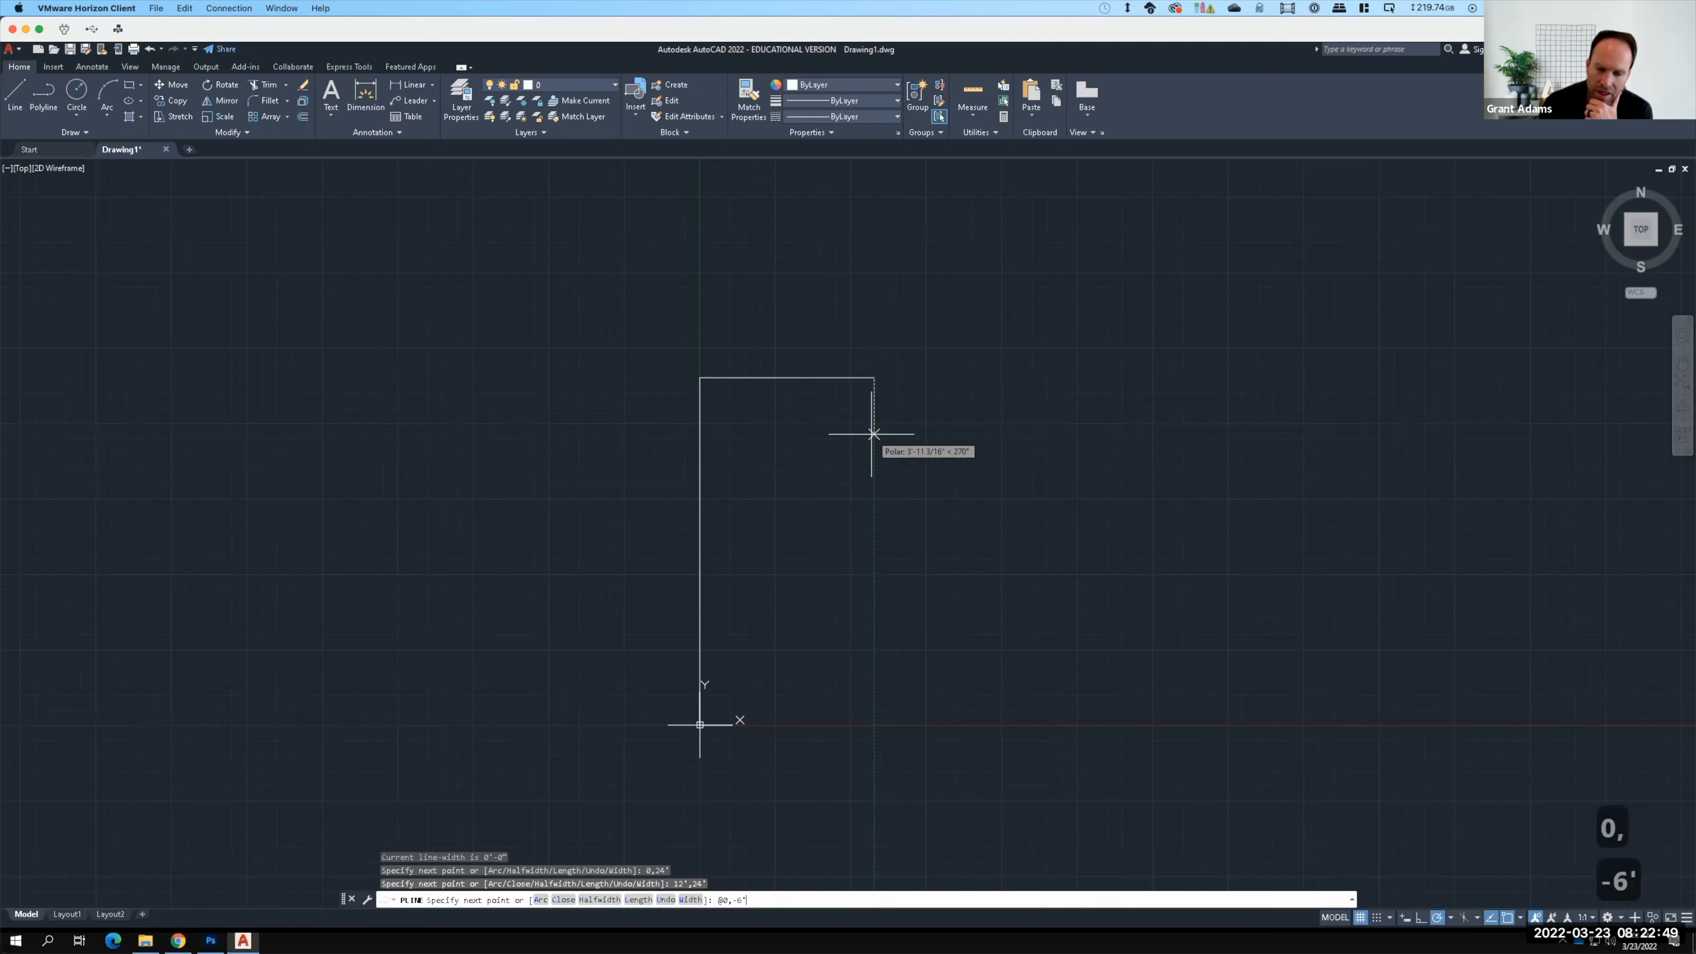
pyautogui.press('F15')
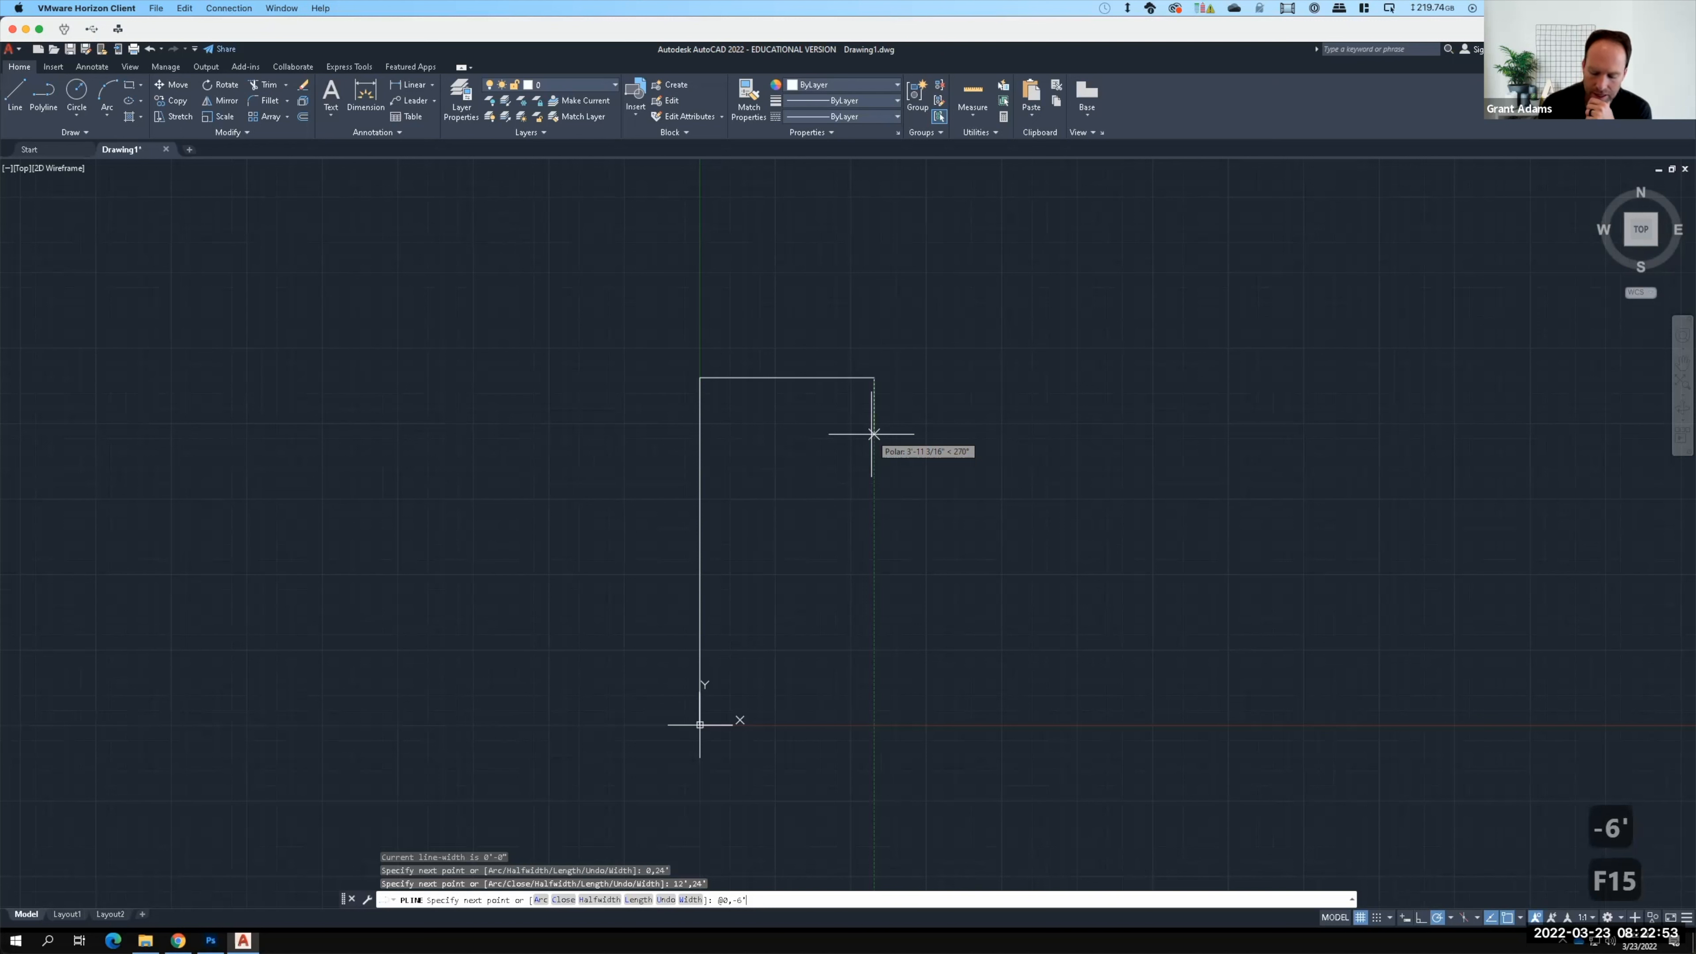
pyautogui.press('Return')
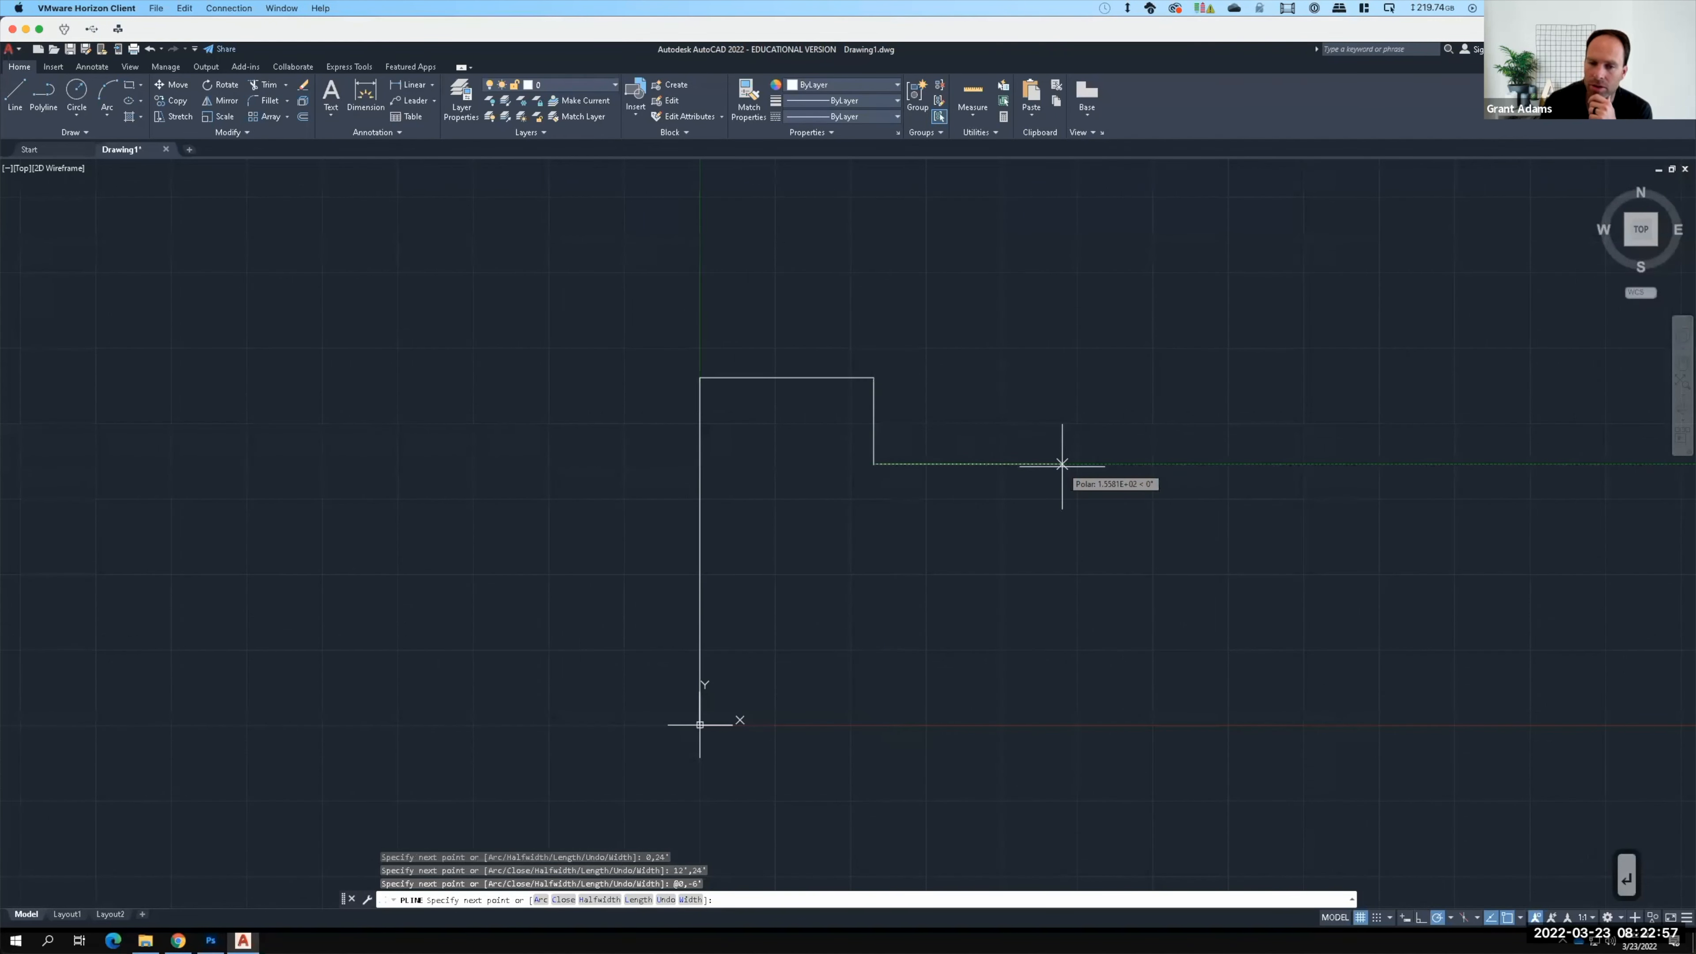
pyautogui.press('shift')
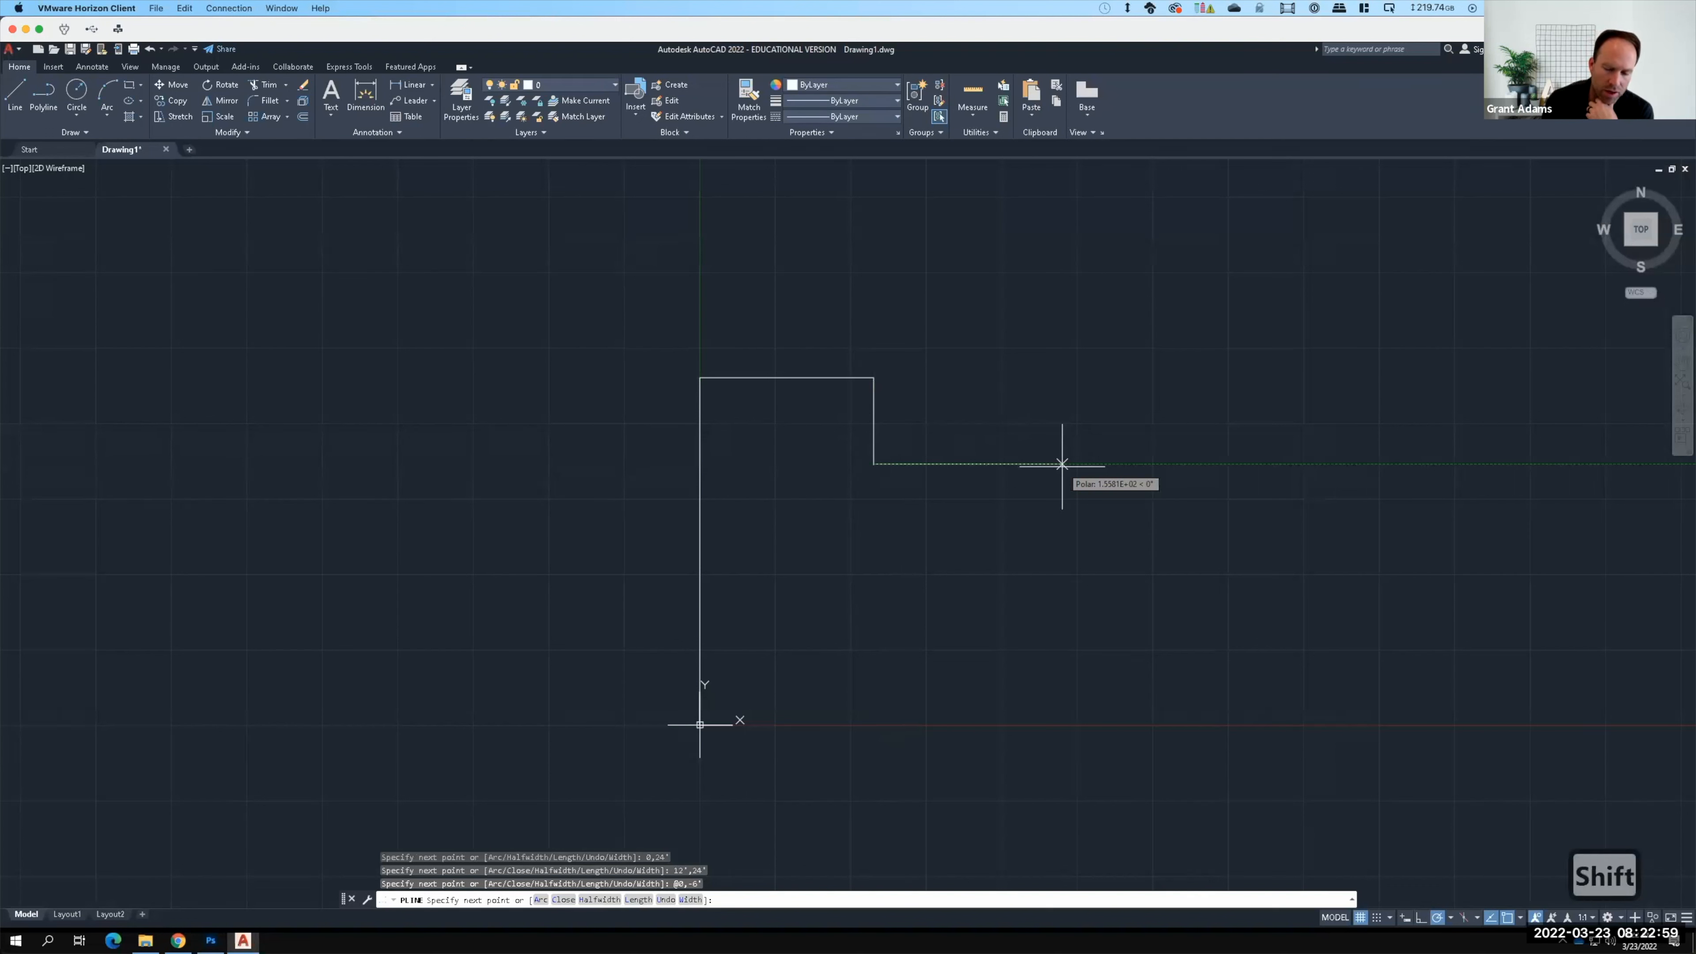
pyautogui.write('@')
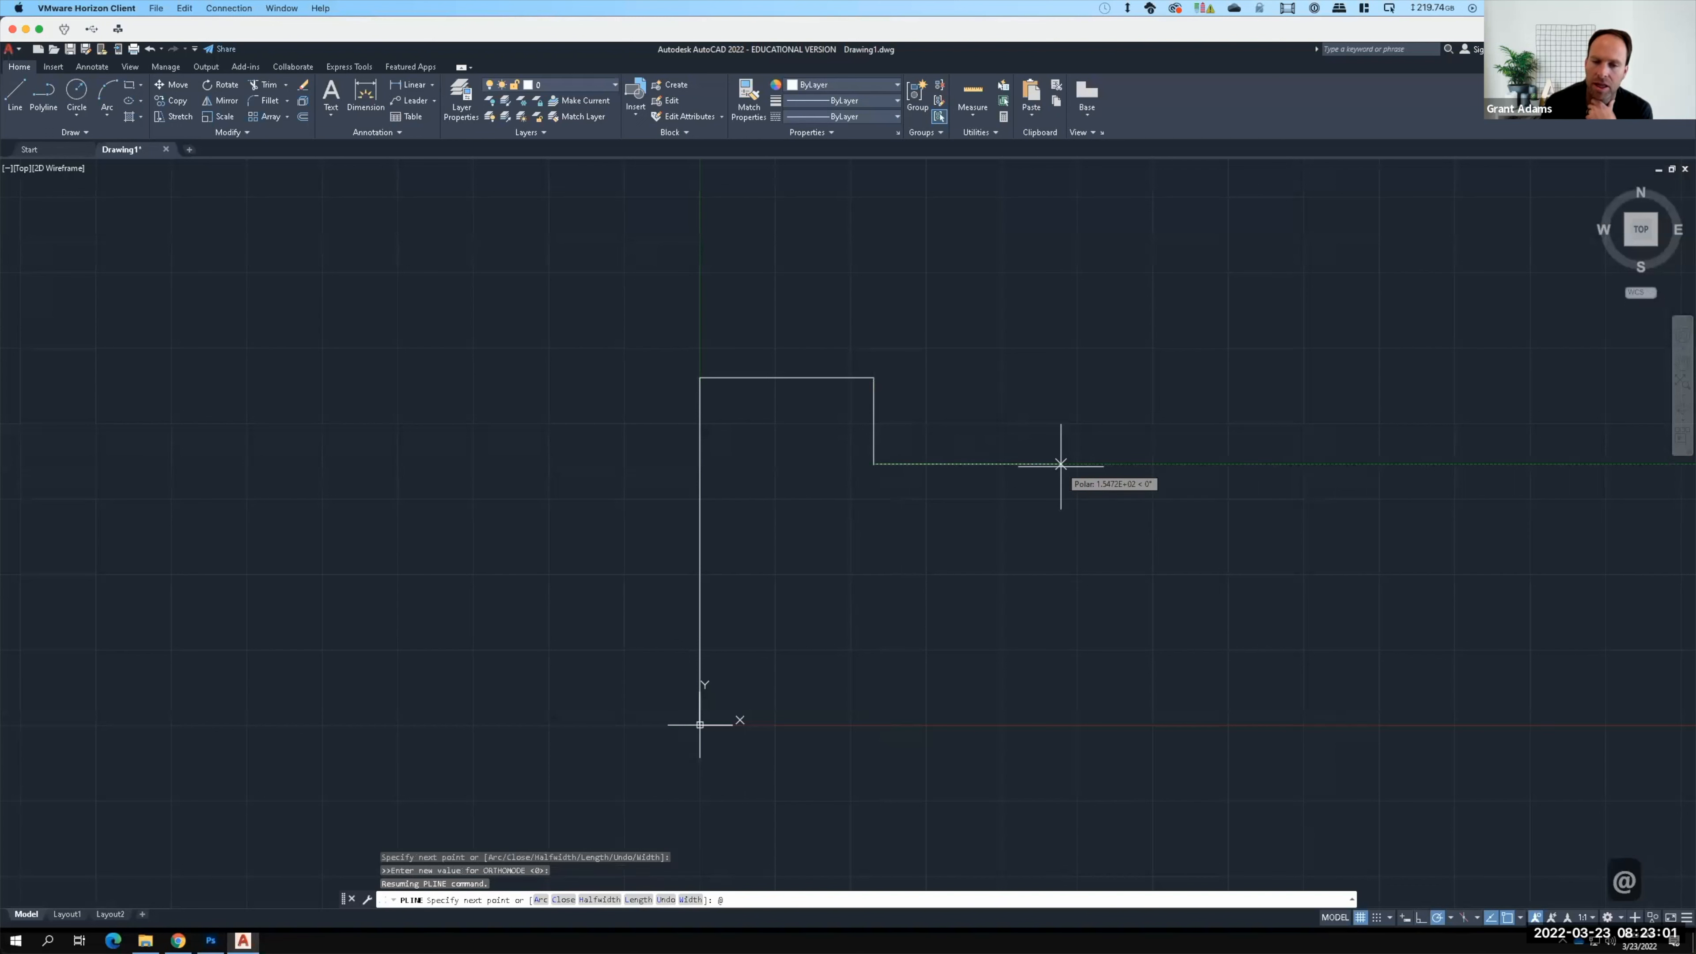
pyautogui.write("12'")
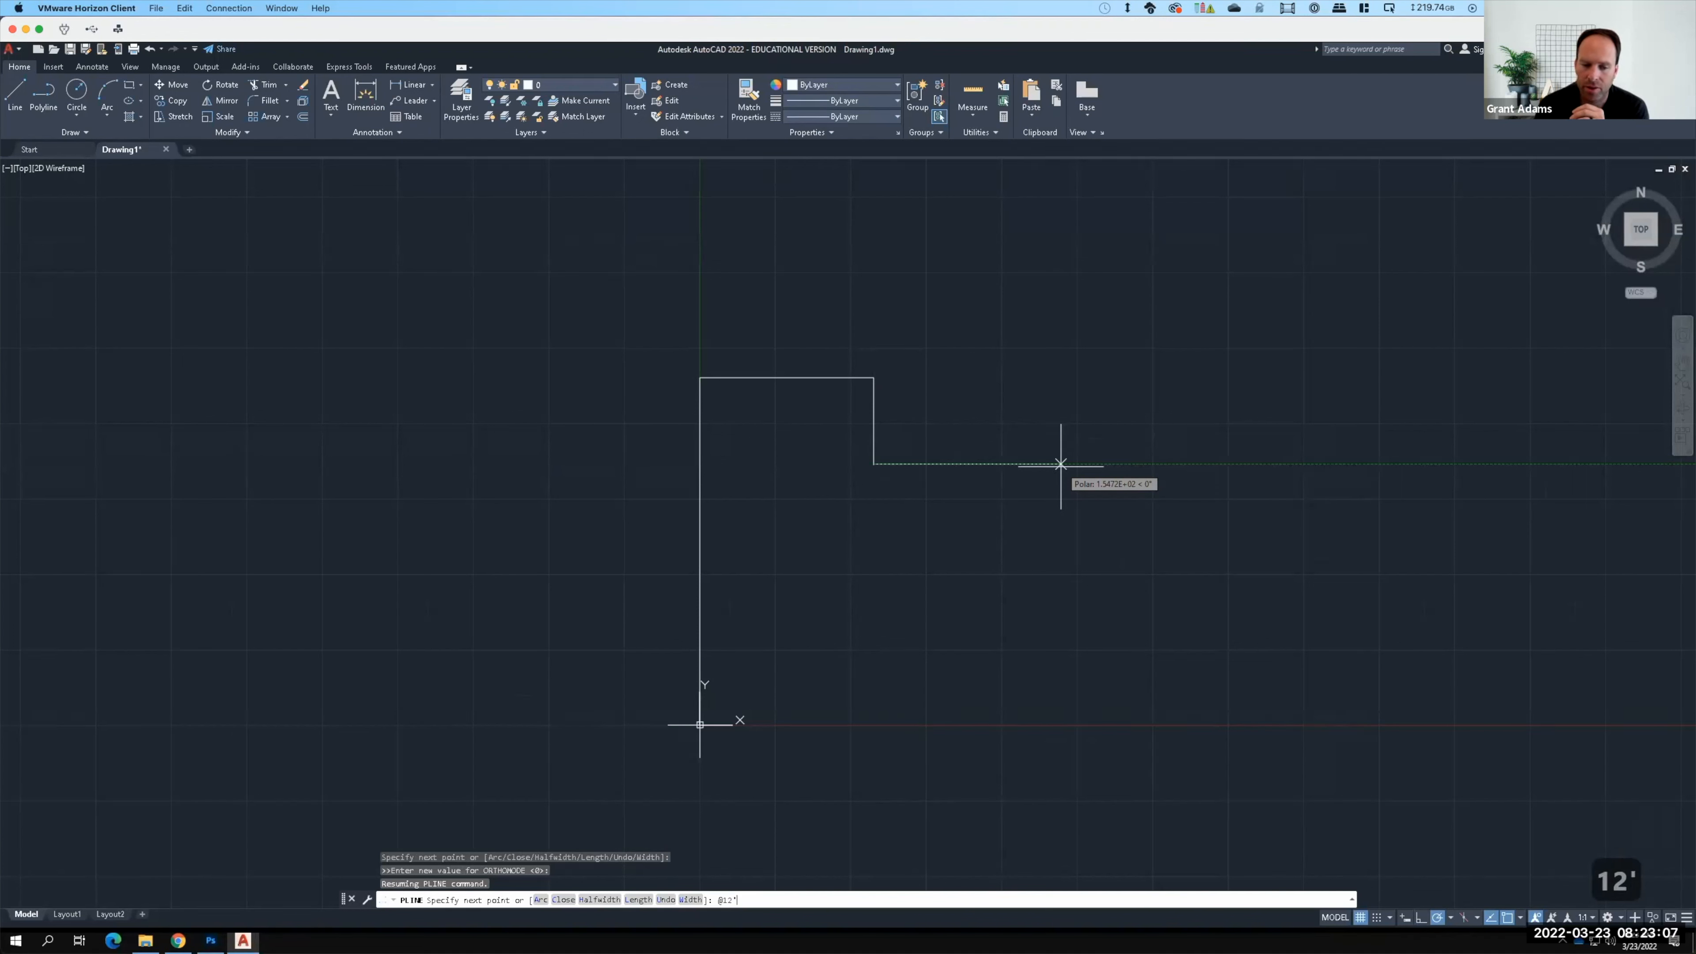
pyautogui.write(',0')
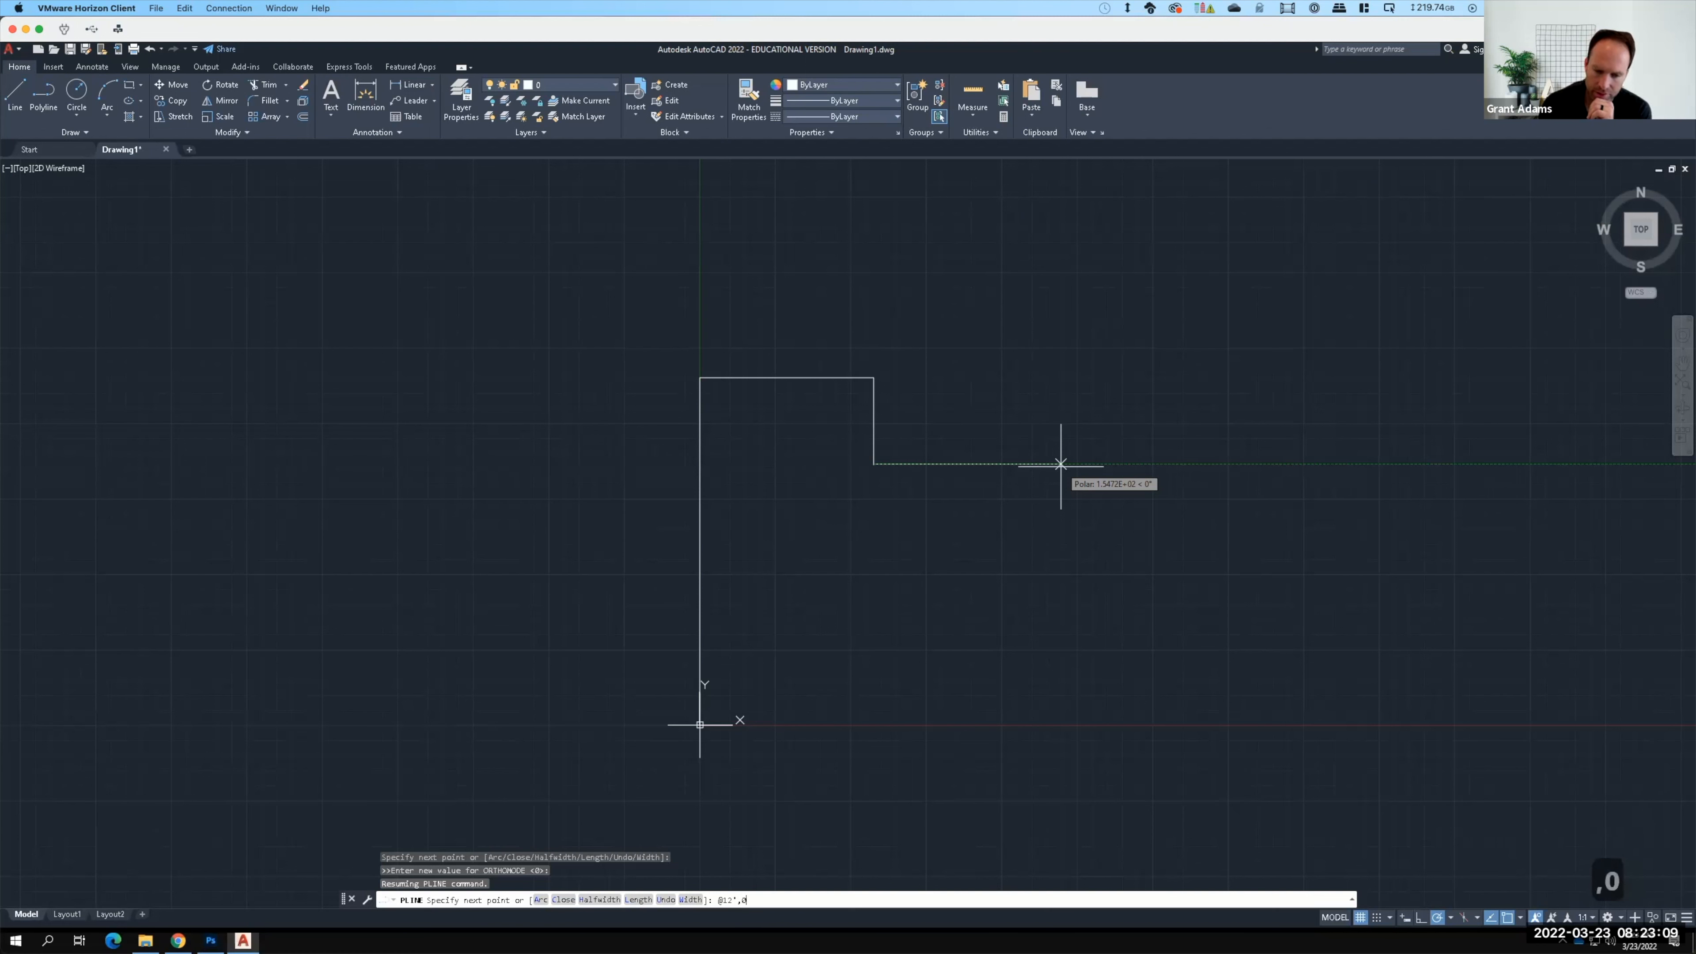
pyautogui.press('Return')
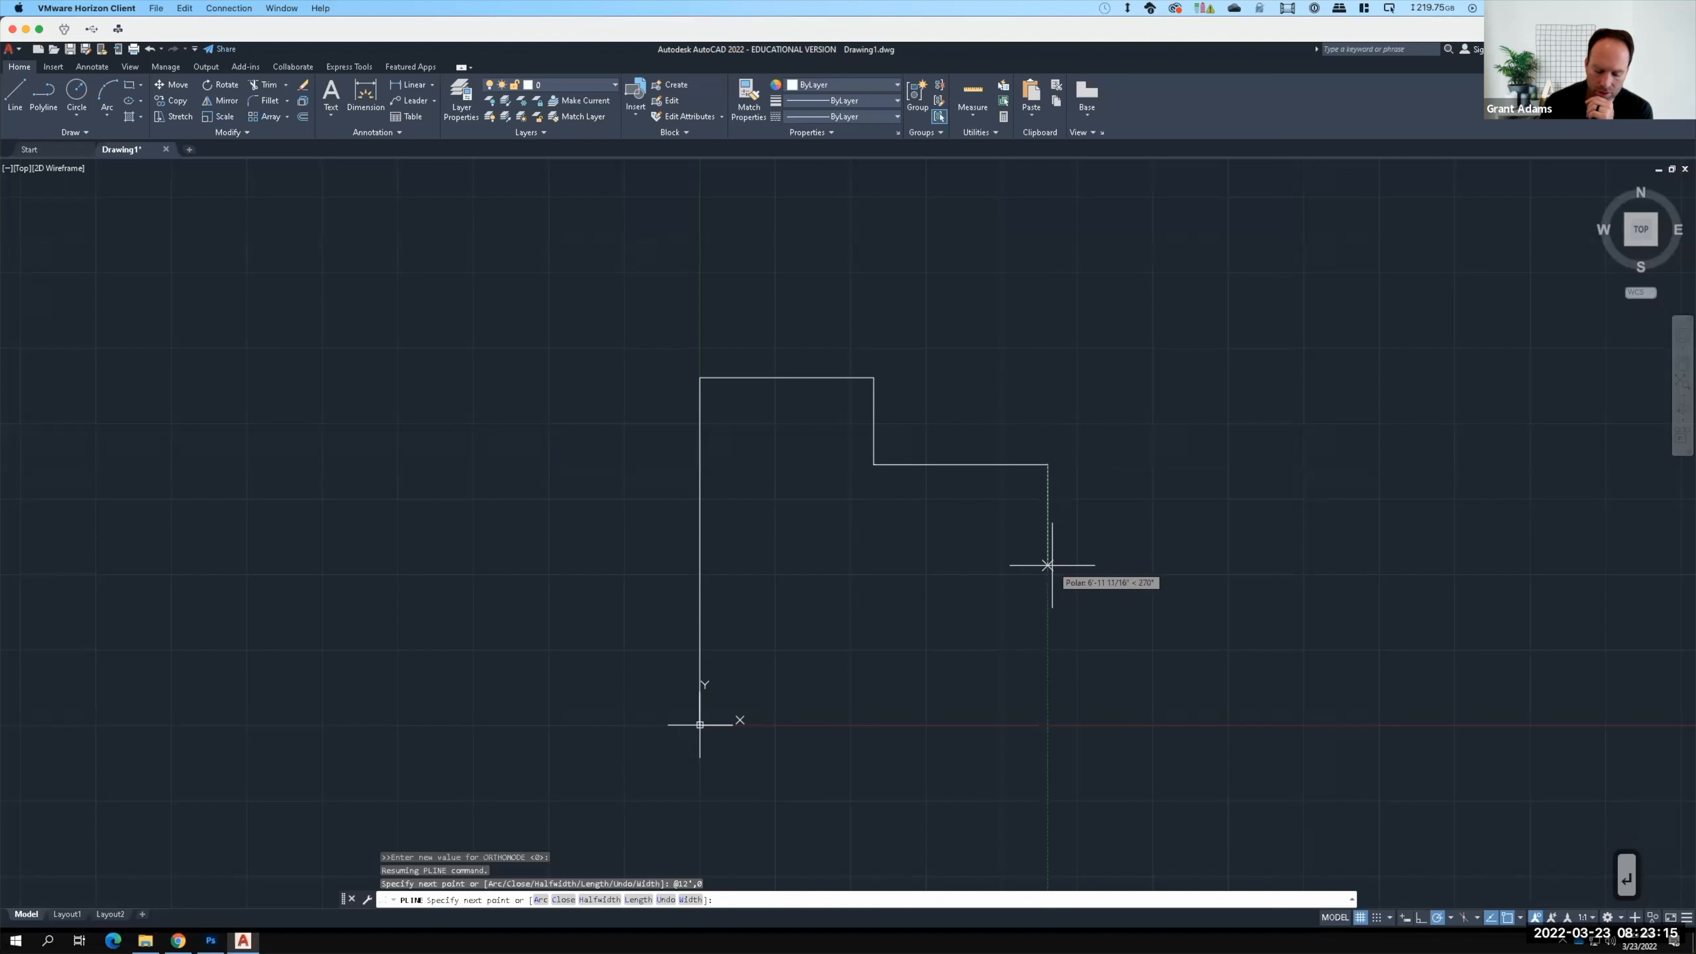
# Step: Draw the outline's right-hand wall 12' straight down using the relative coordinates @0,-12'
pyautogui.write('@')
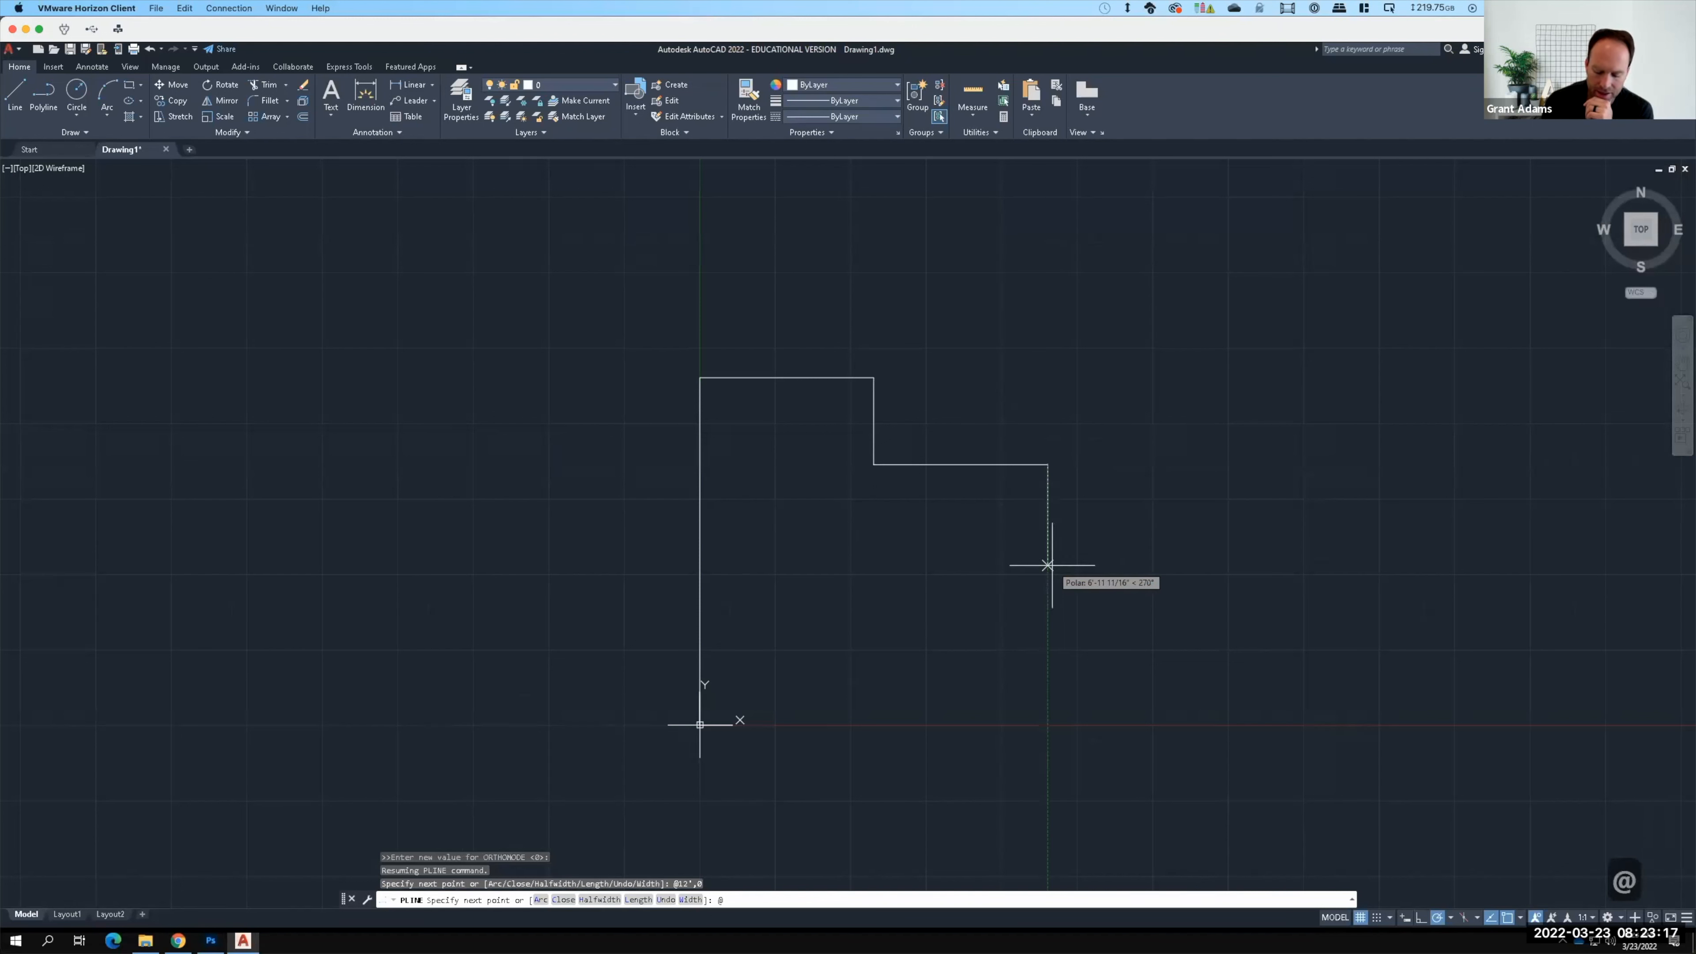
pyautogui.write('0,')
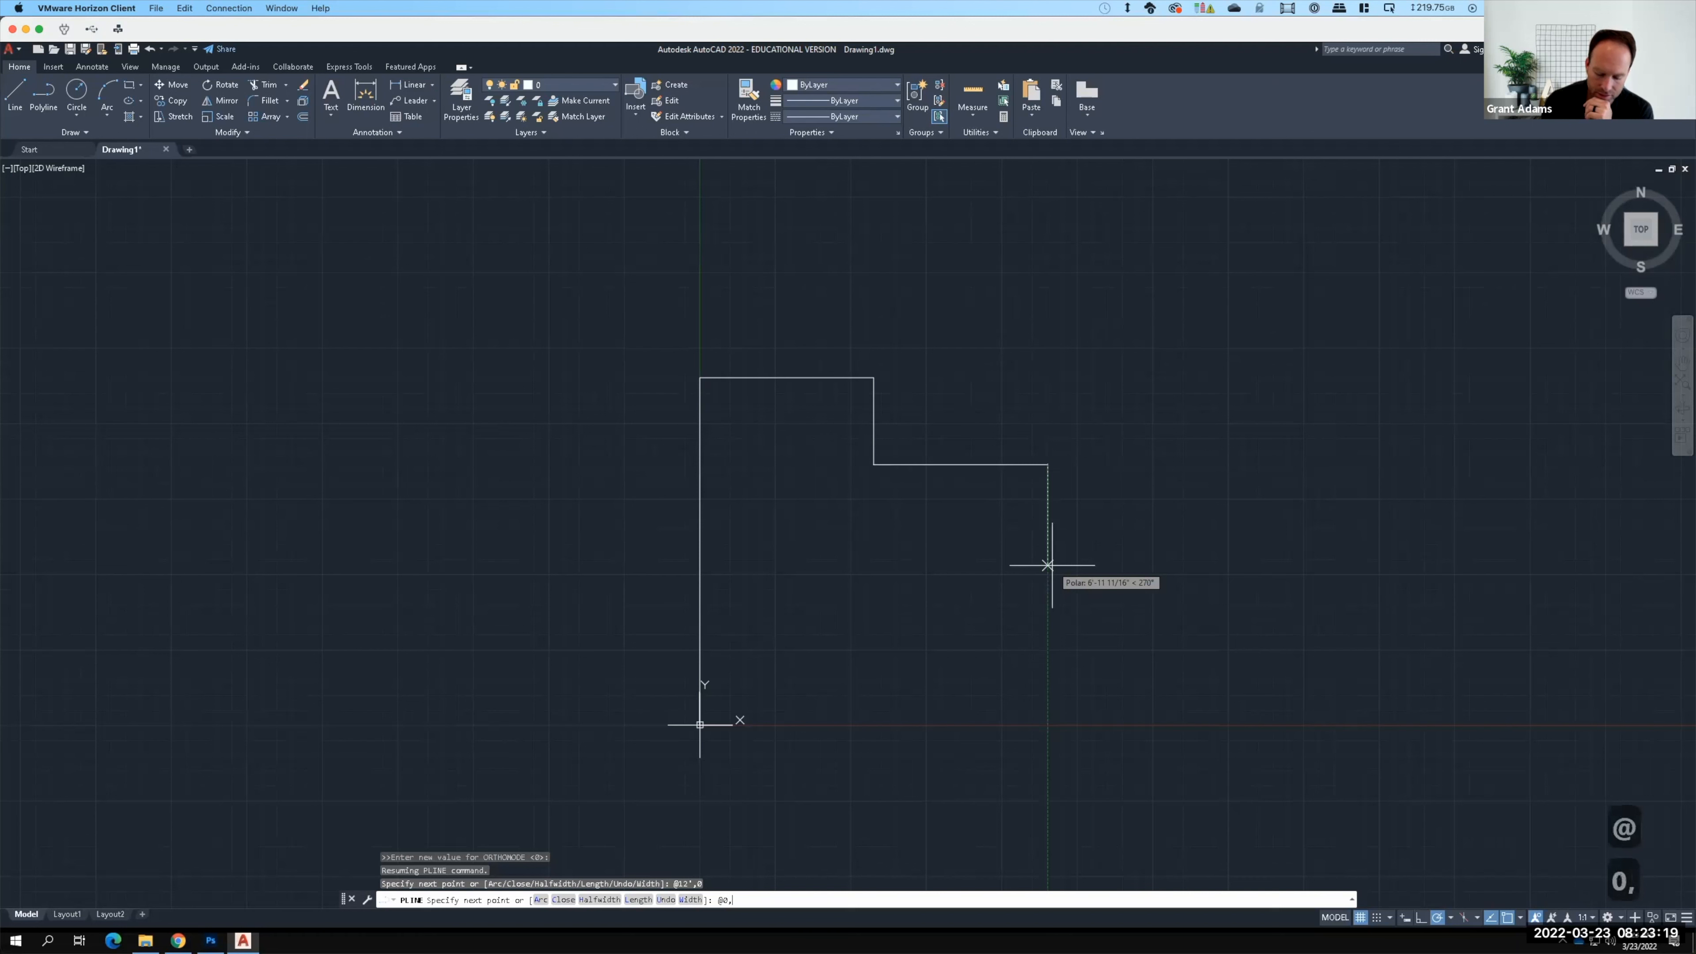
pyautogui.write('-12')
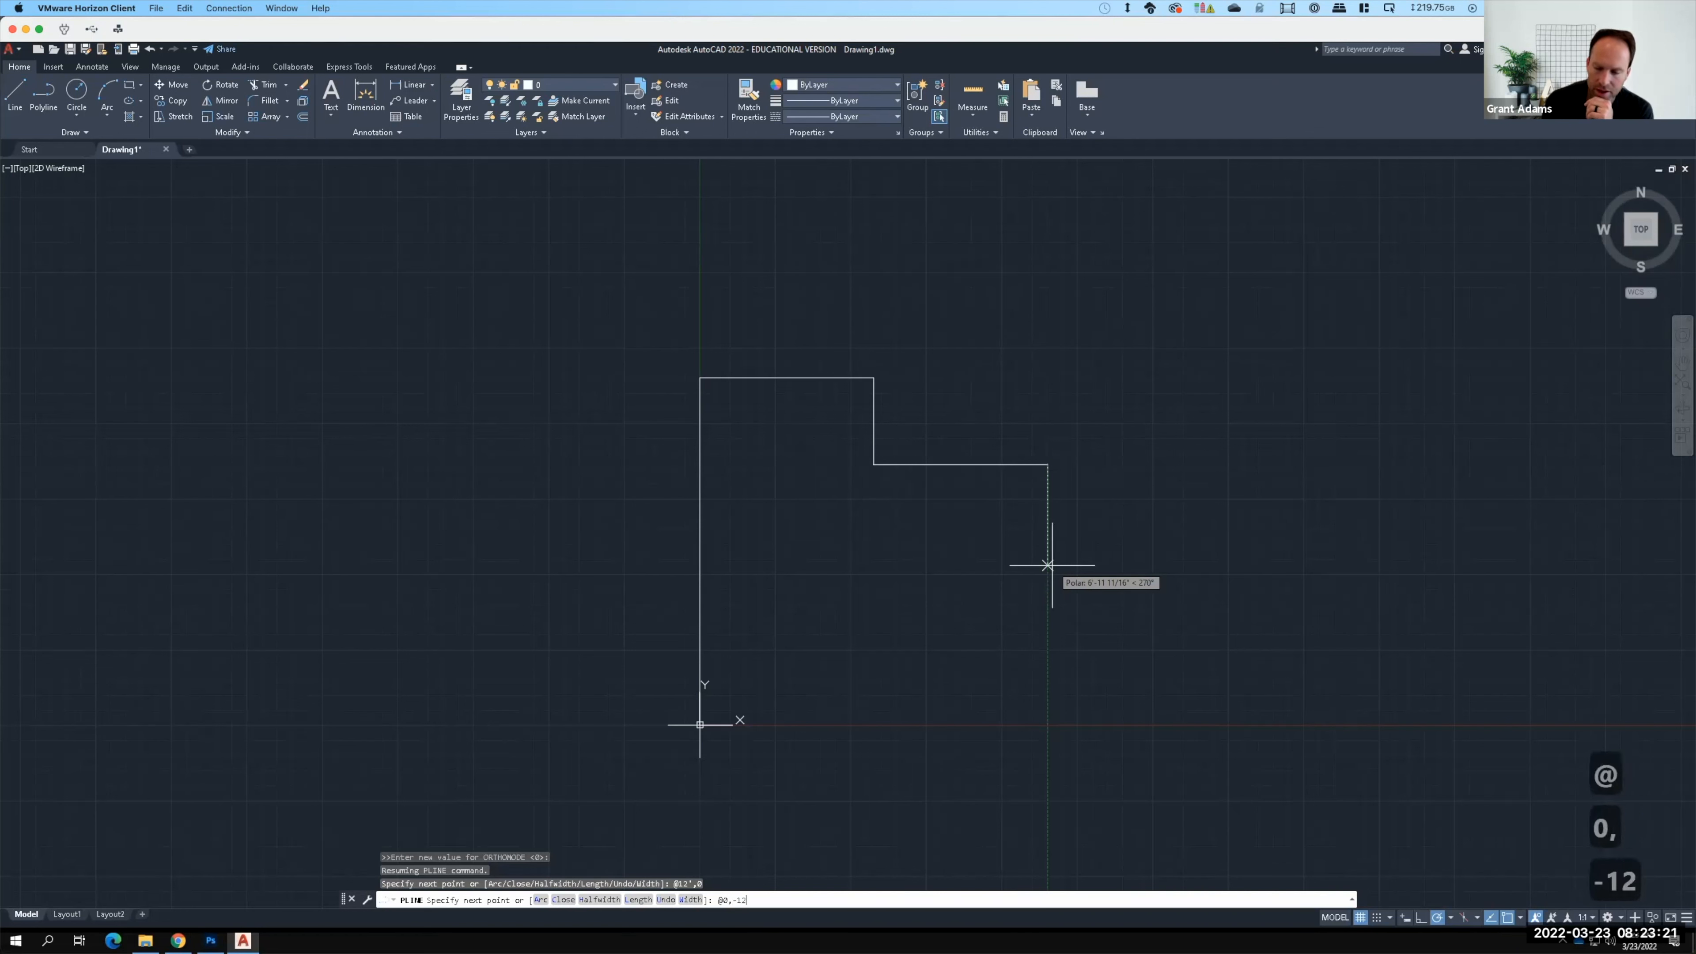
pyautogui.write("'")
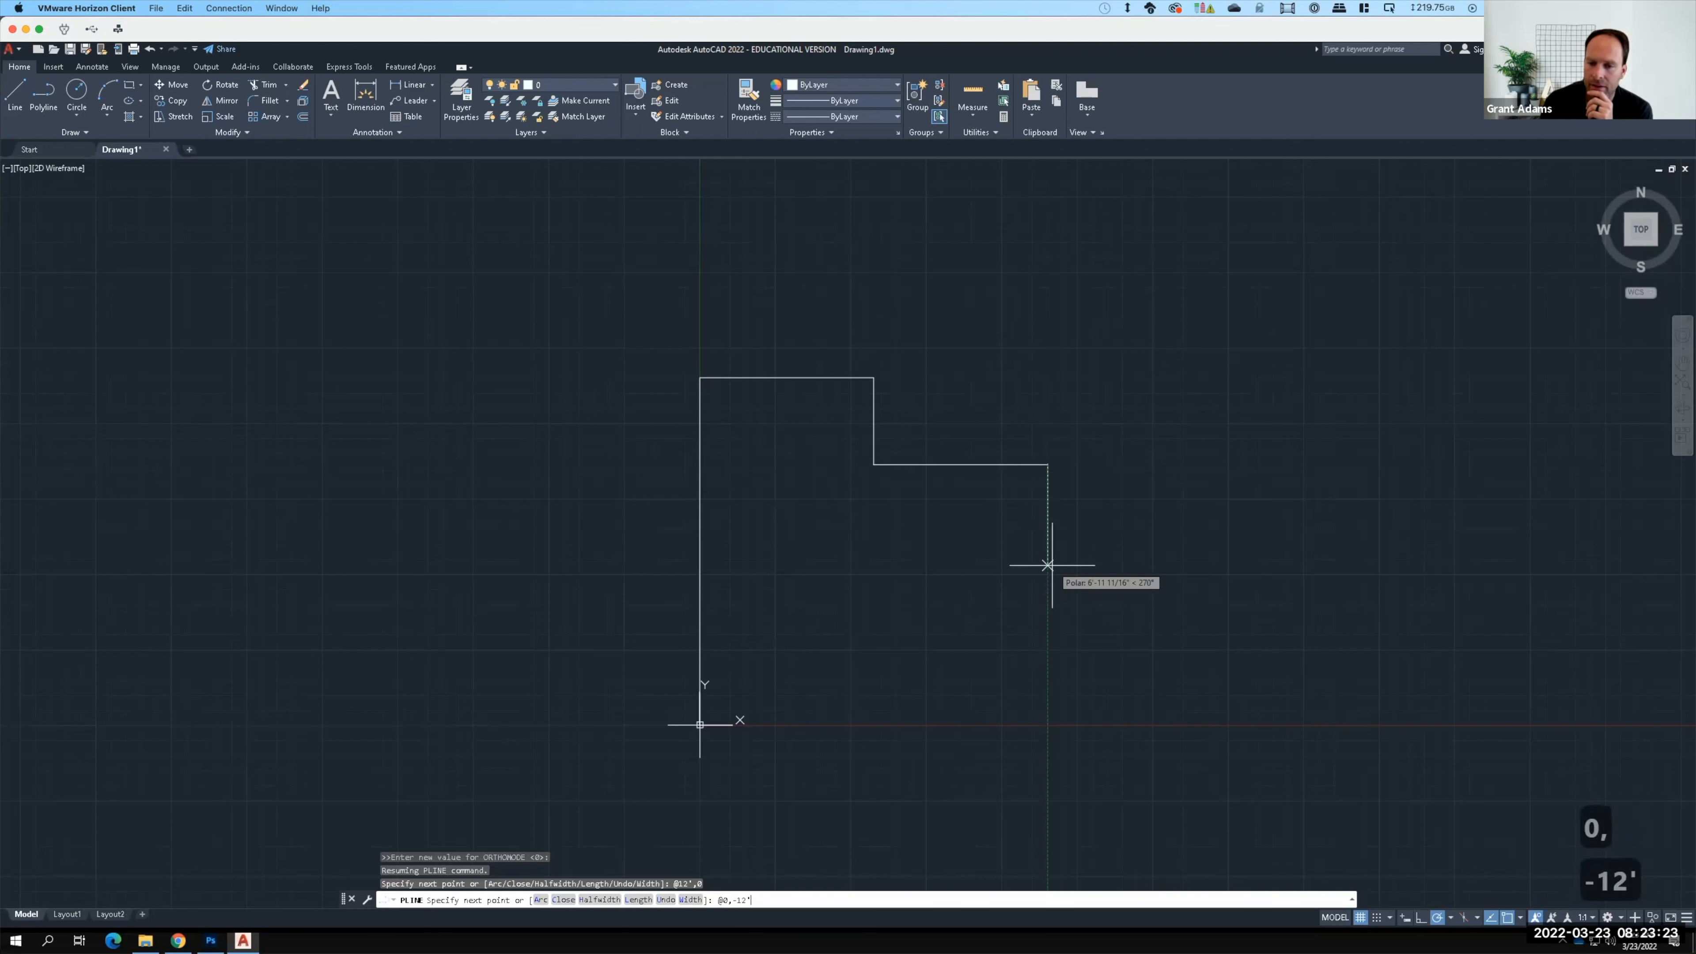
pyautogui.press('Return')
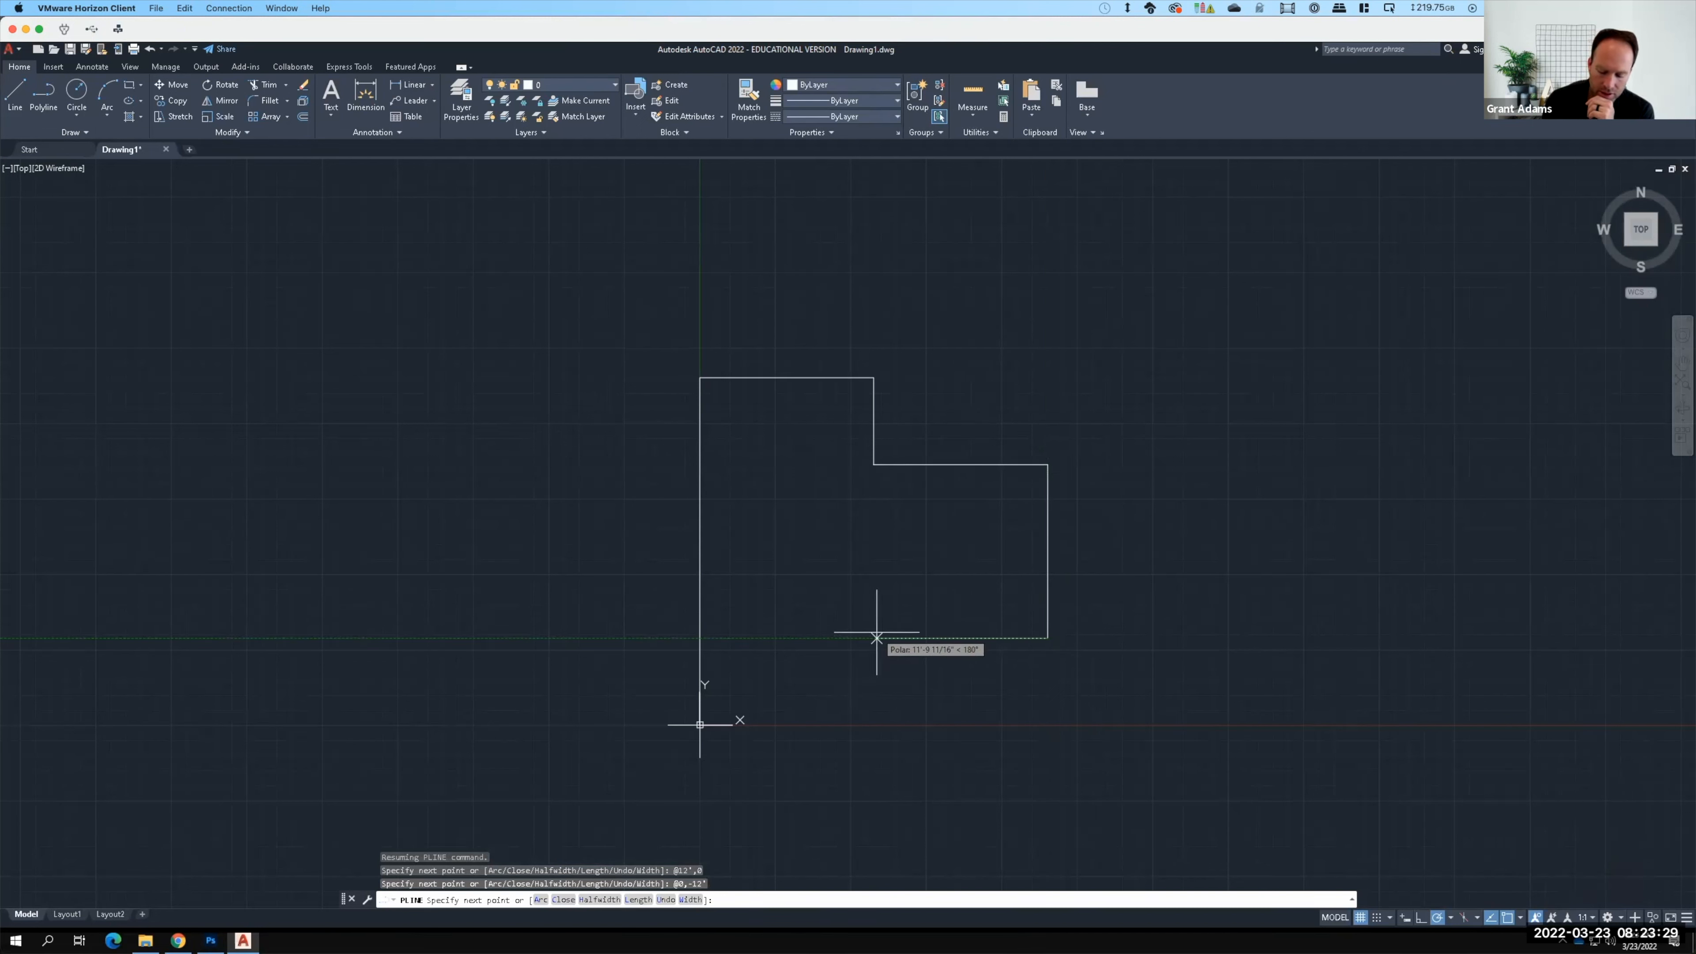
# Step: Extend the polyline 12' back to the left using the relative coordinates @-12',0
pyautogui.write("@-12'")
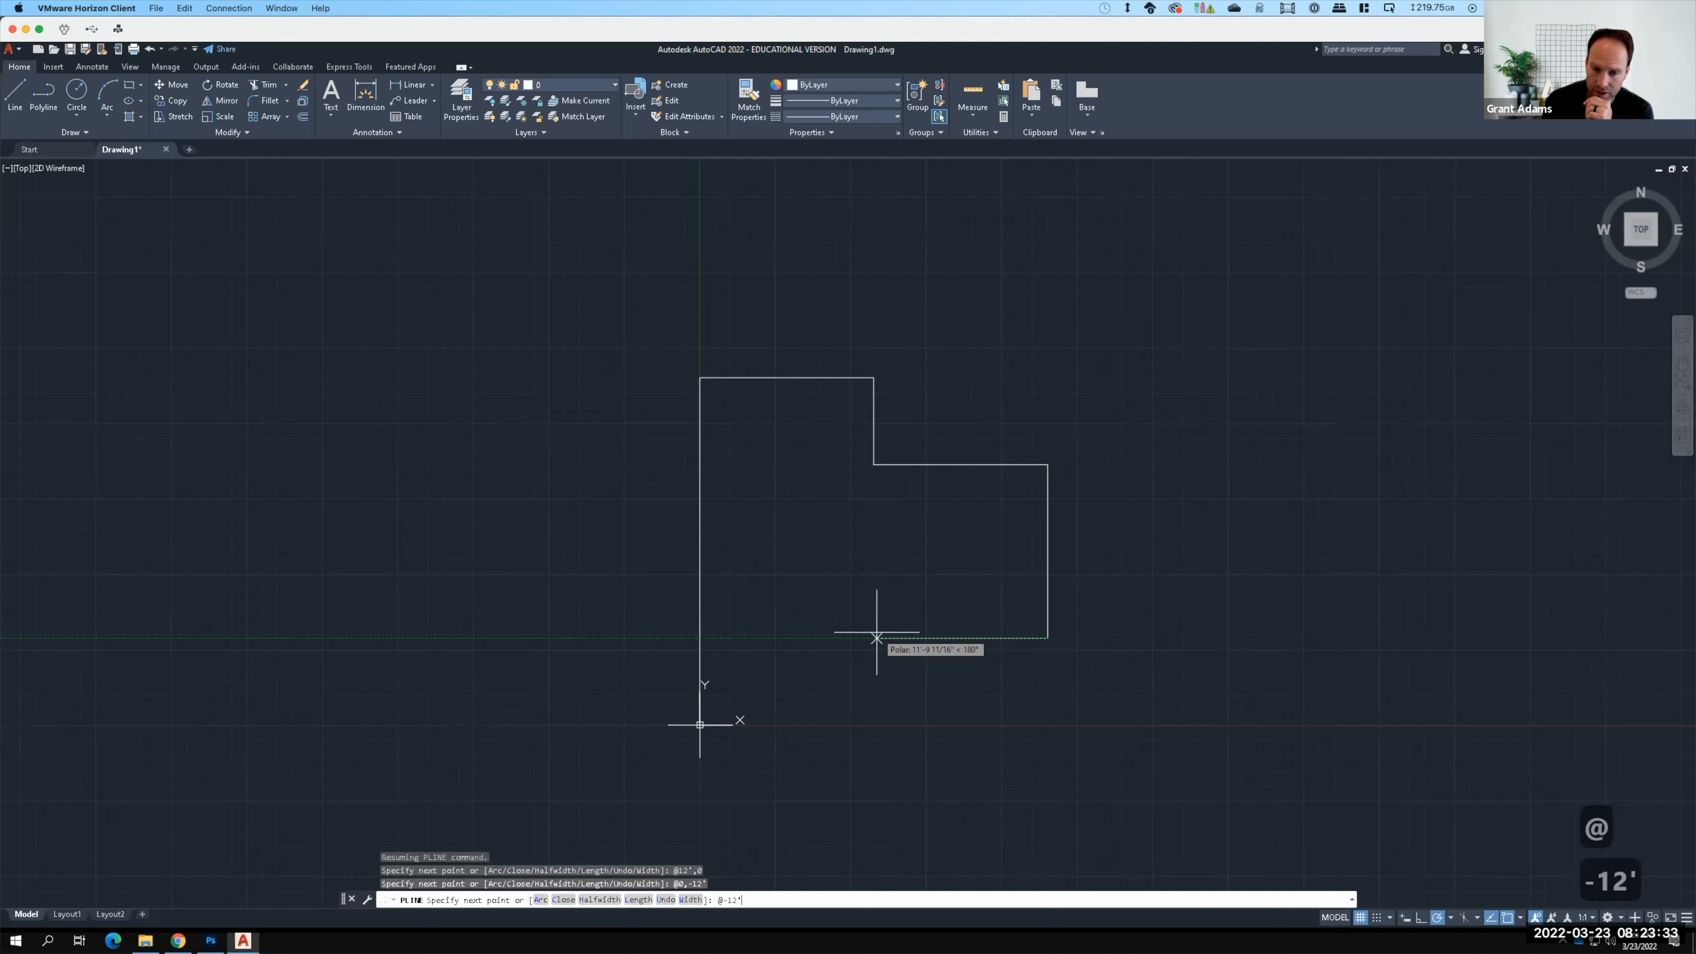
pyautogui.write(',0')
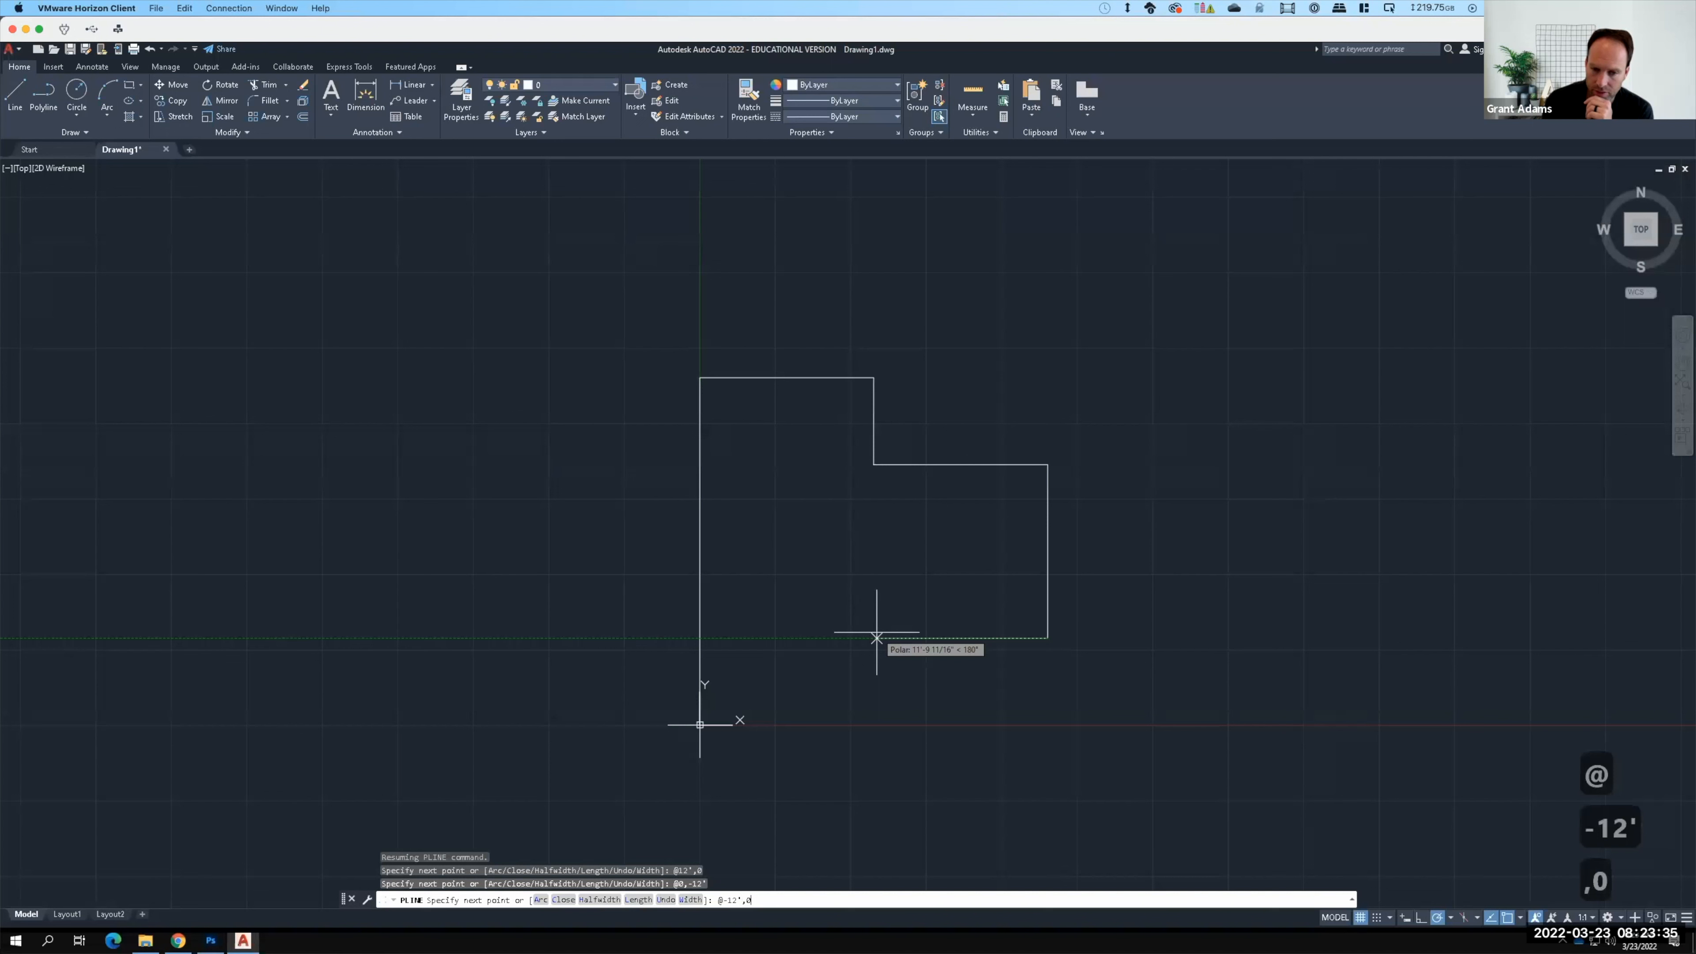
pyautogui.press('Return')
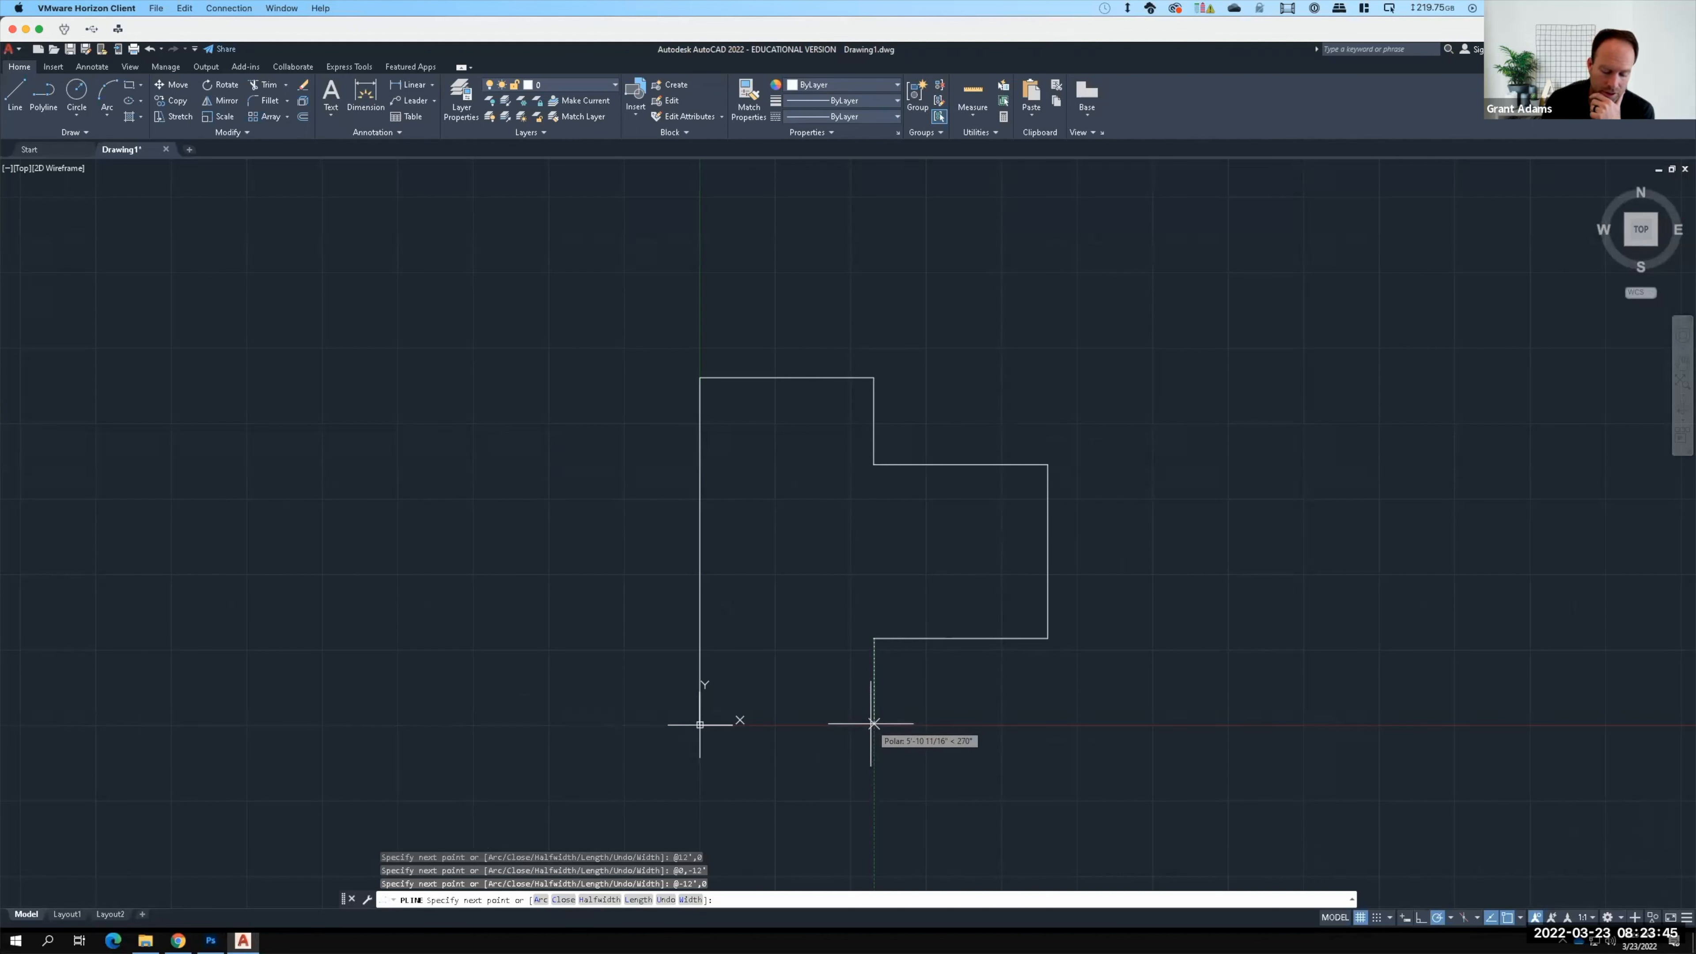
# Step: Continue the polyline to the absolute coordinates 12',0, join it to its starting endpoint at the origin, and end the command
pyautogui.write("12',")
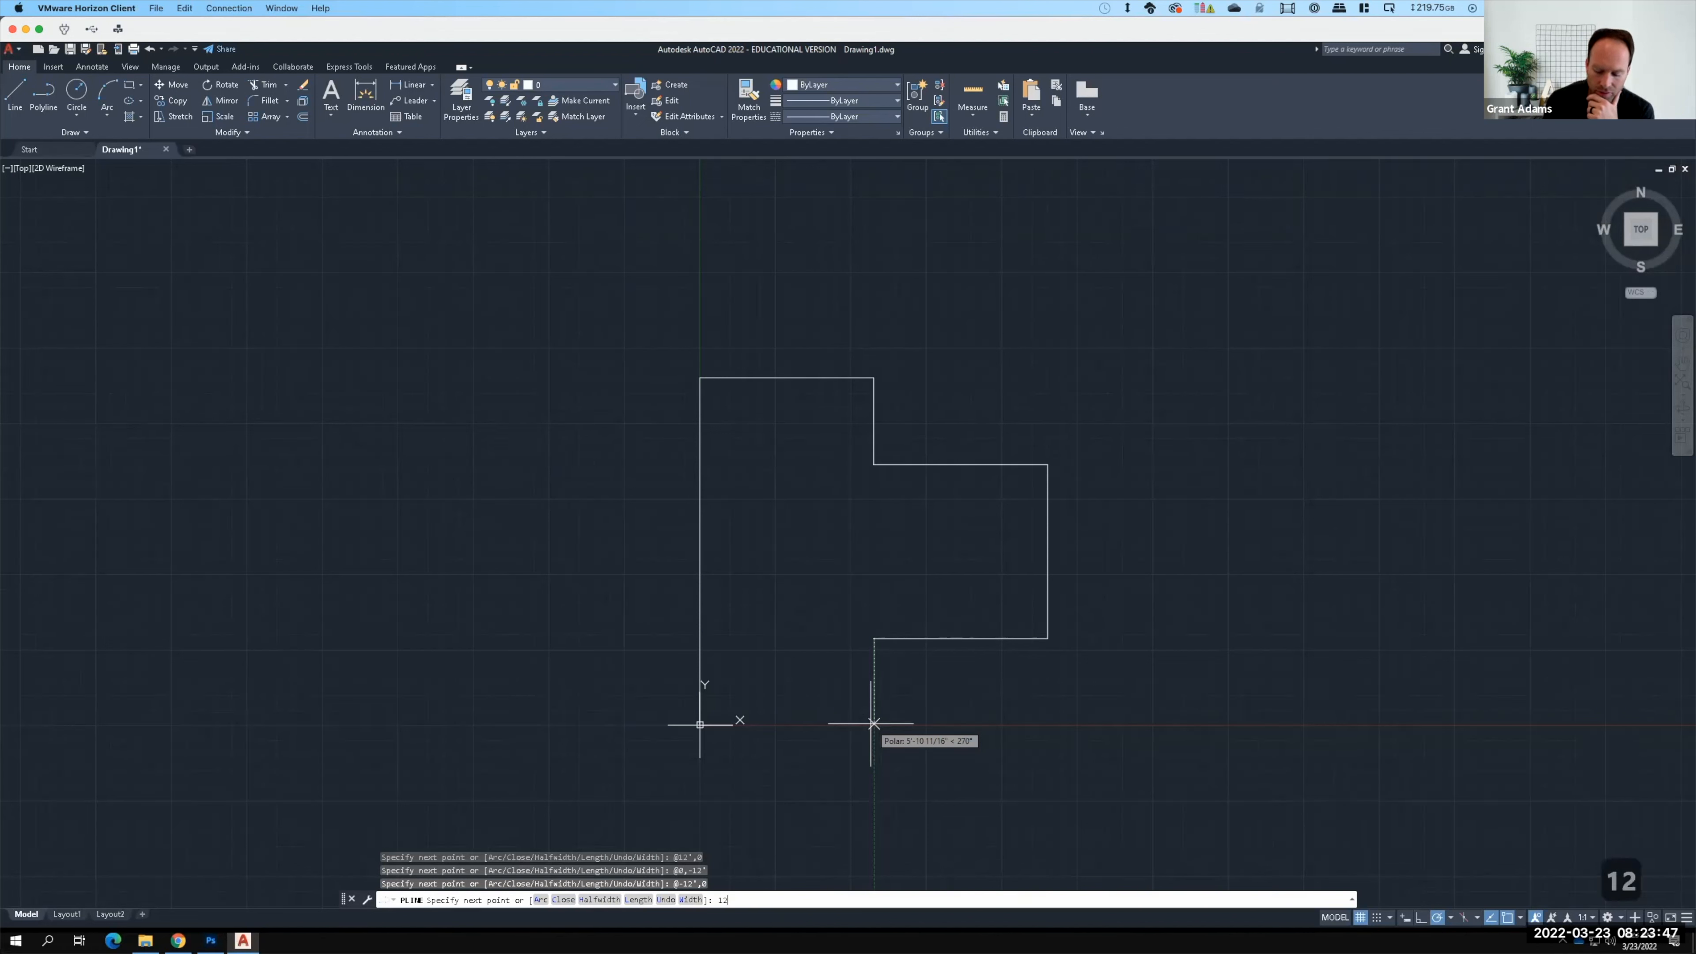
pyautogui.write('0')
pyautogui.press('F15')
pyautogui.press('Return')
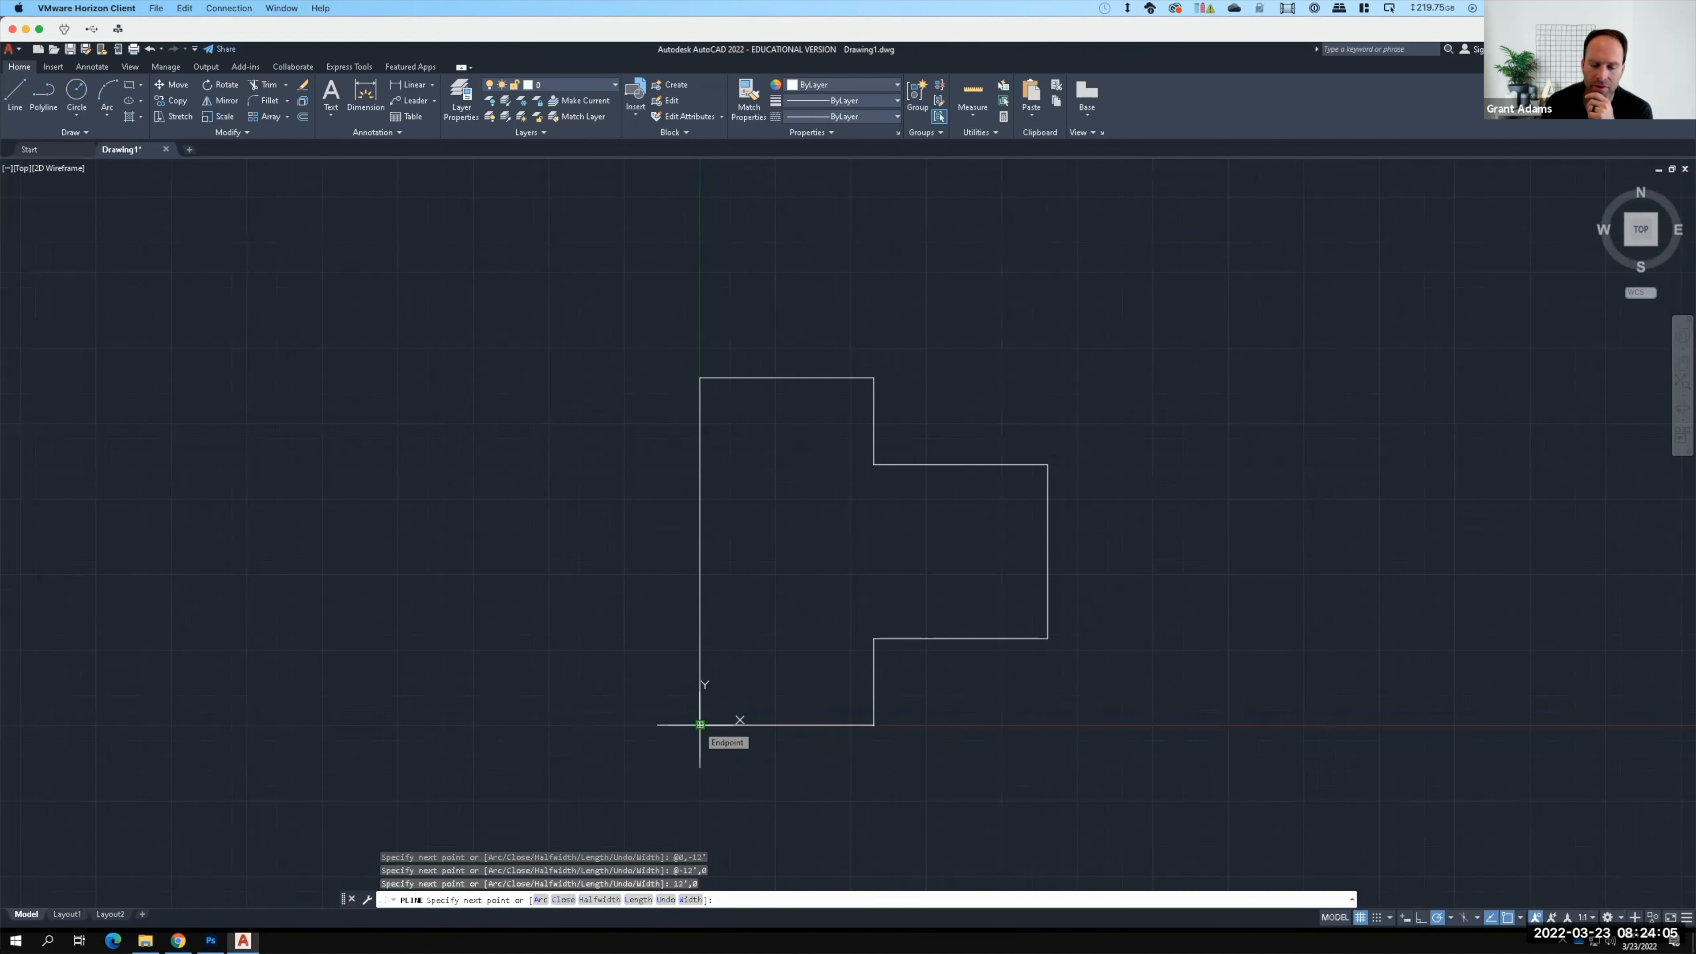
pyautogui.click(700, 724)
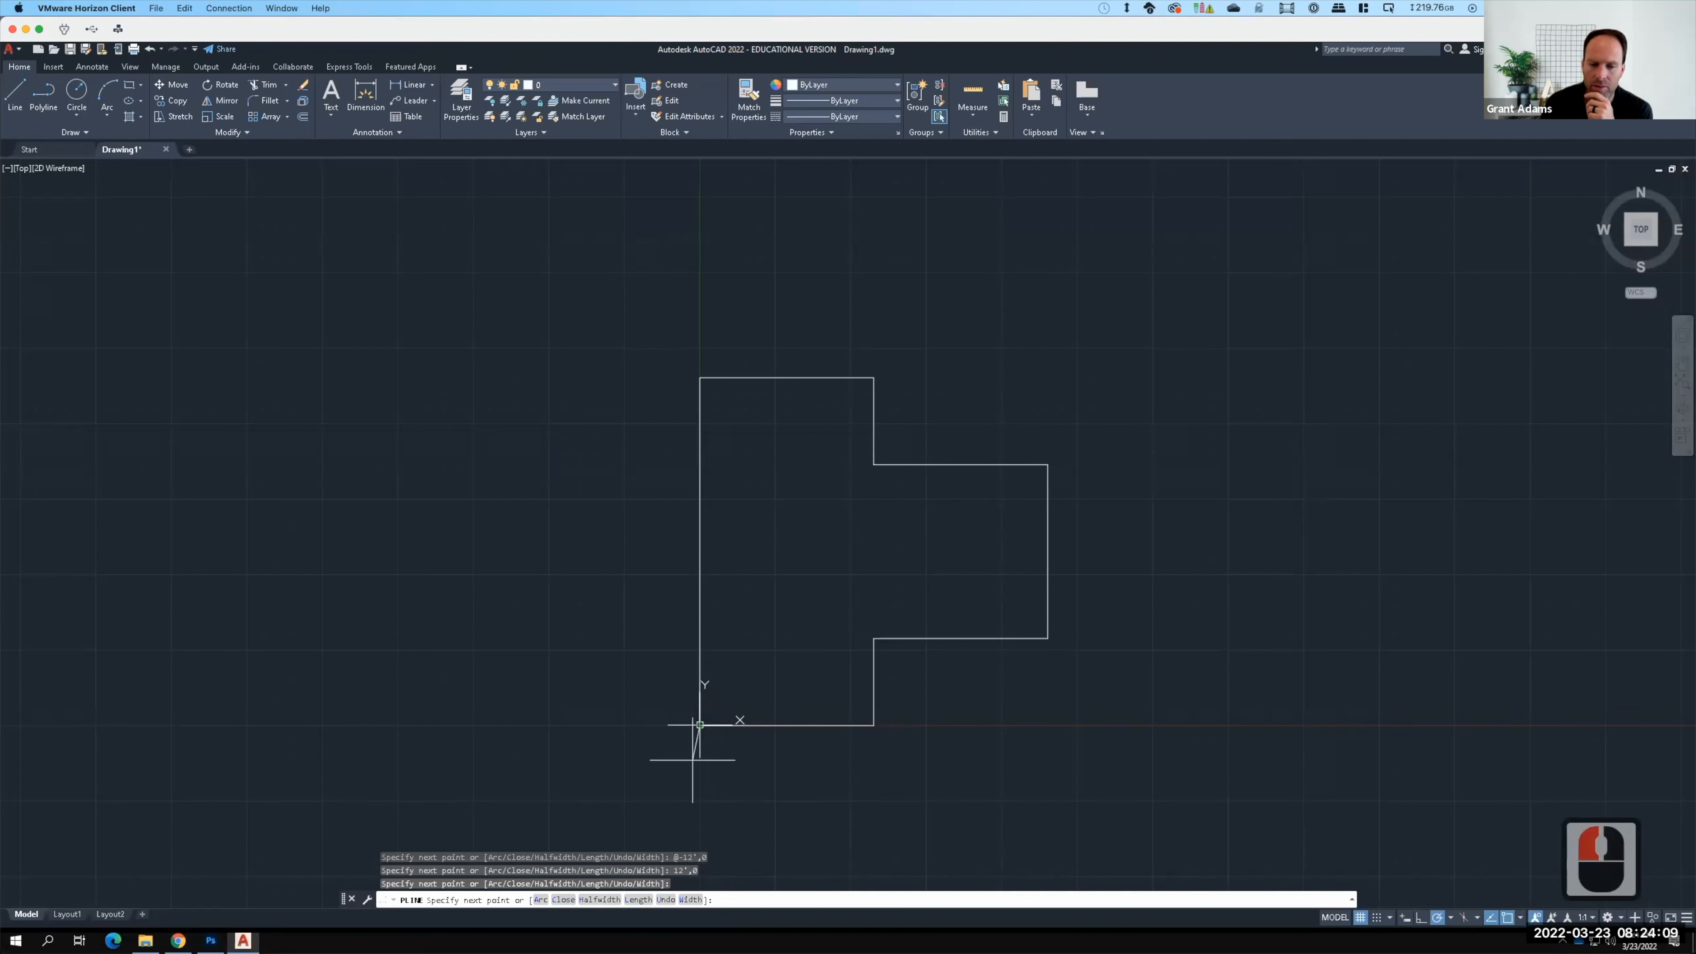
pyautogui.press('Return')
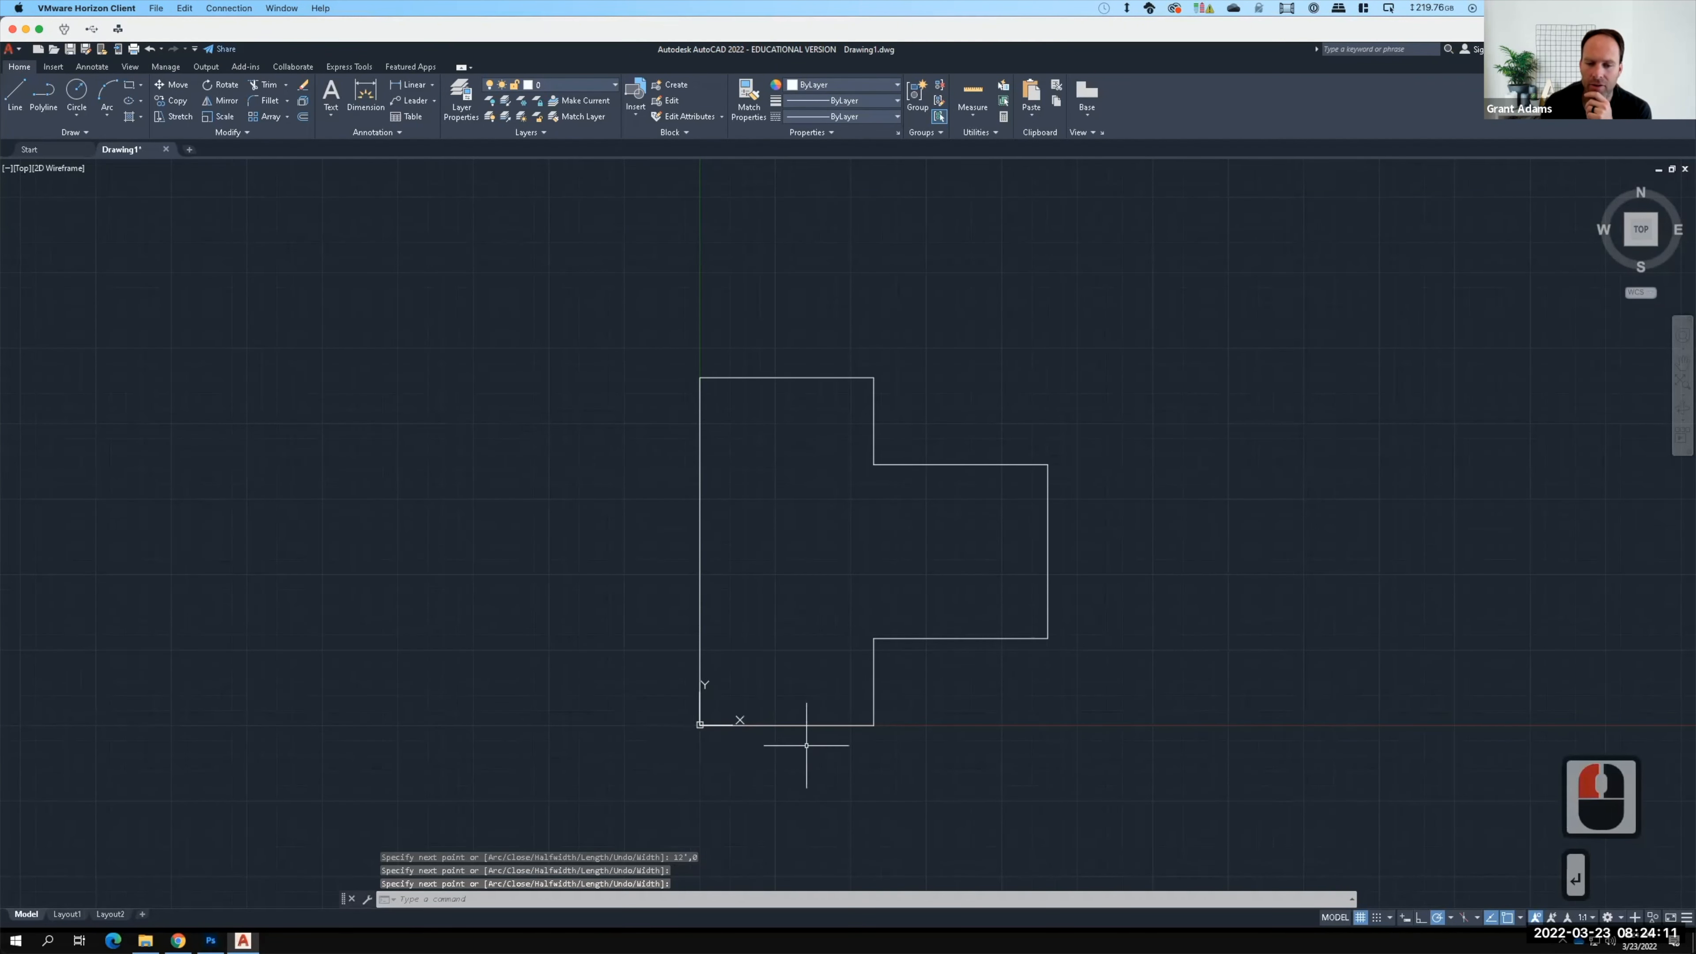
# Step: Select the finished outline to check that it is one continuous polyline
pyautogui.click(806, 725)
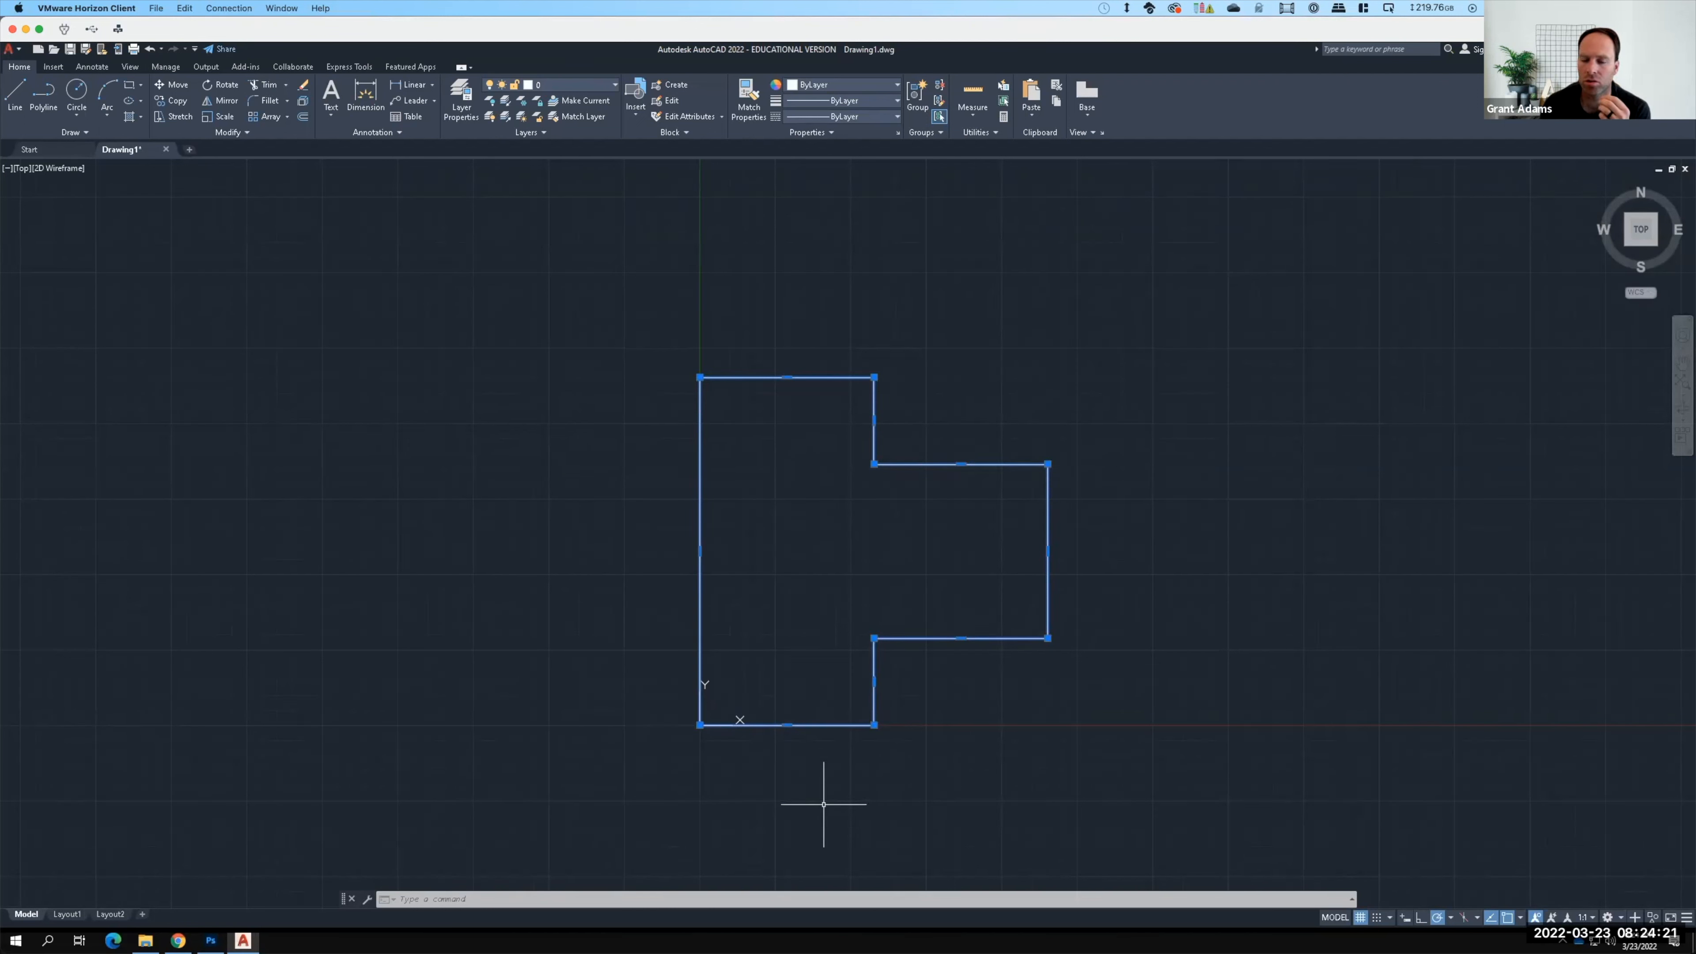
pyautogui.middleClick(527, 733)
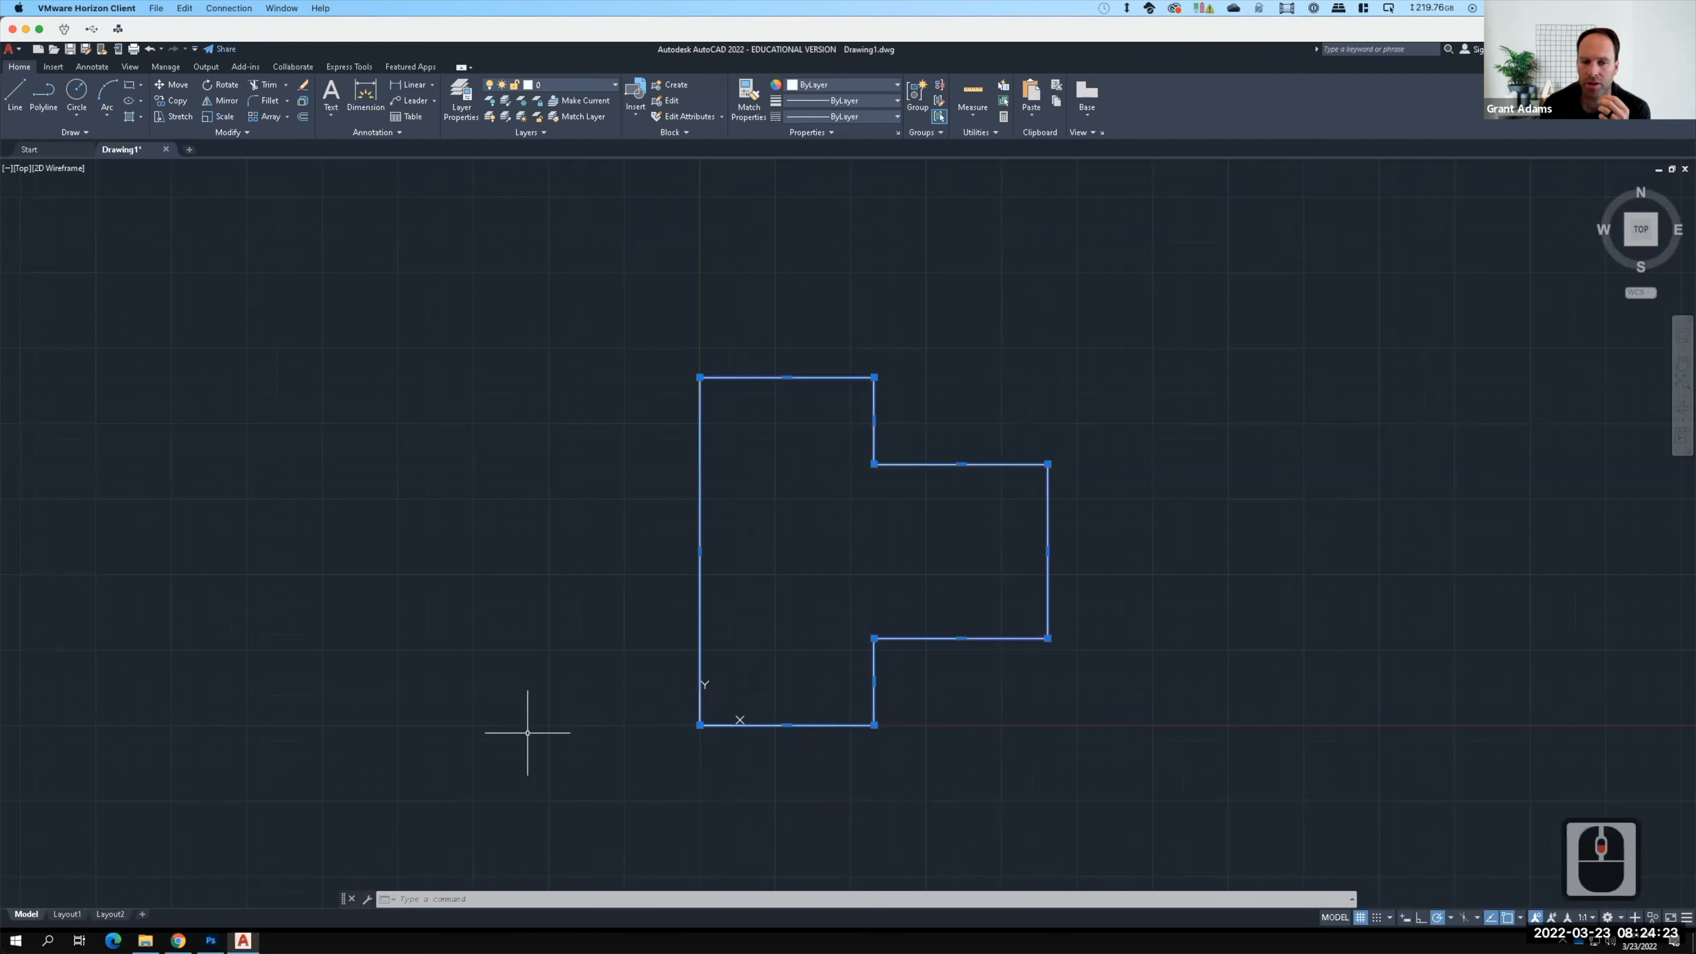
pyautogui.scroll(-2, 527, 732)
pyautogui.scroll(2, 1118, 735)
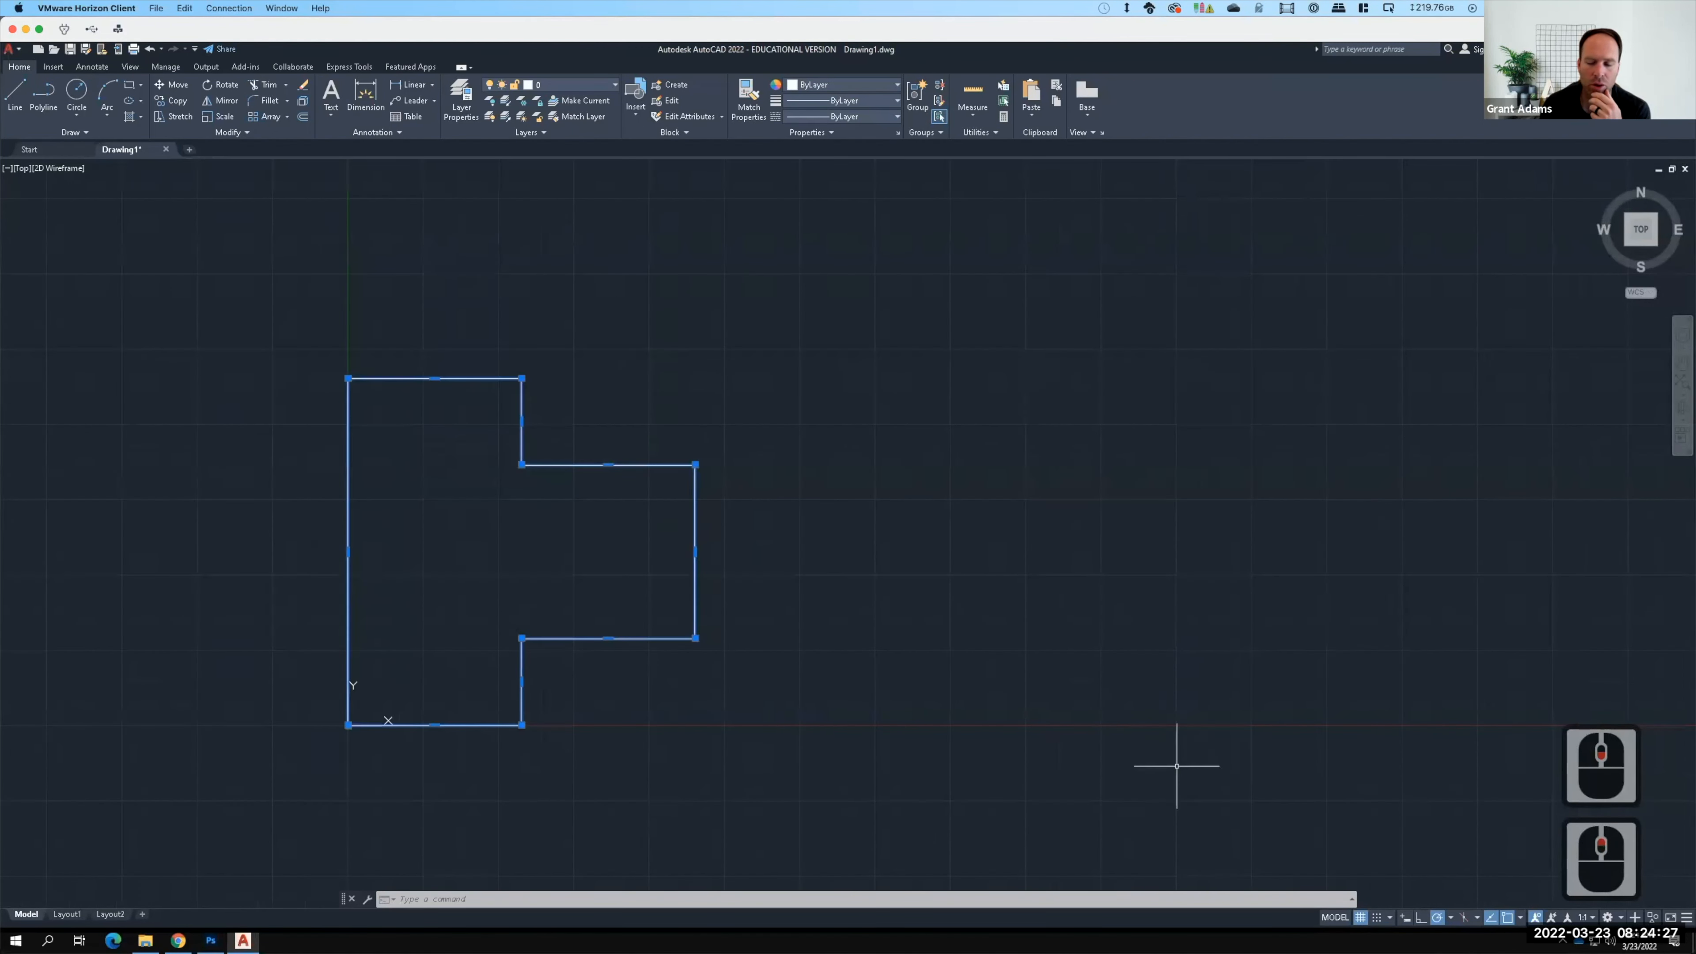
# Step: Turn on Dynamic Input and start a second polyline in the empty space right of the outline with a 24' segment straight up
pyautogui.click(1406, 919)
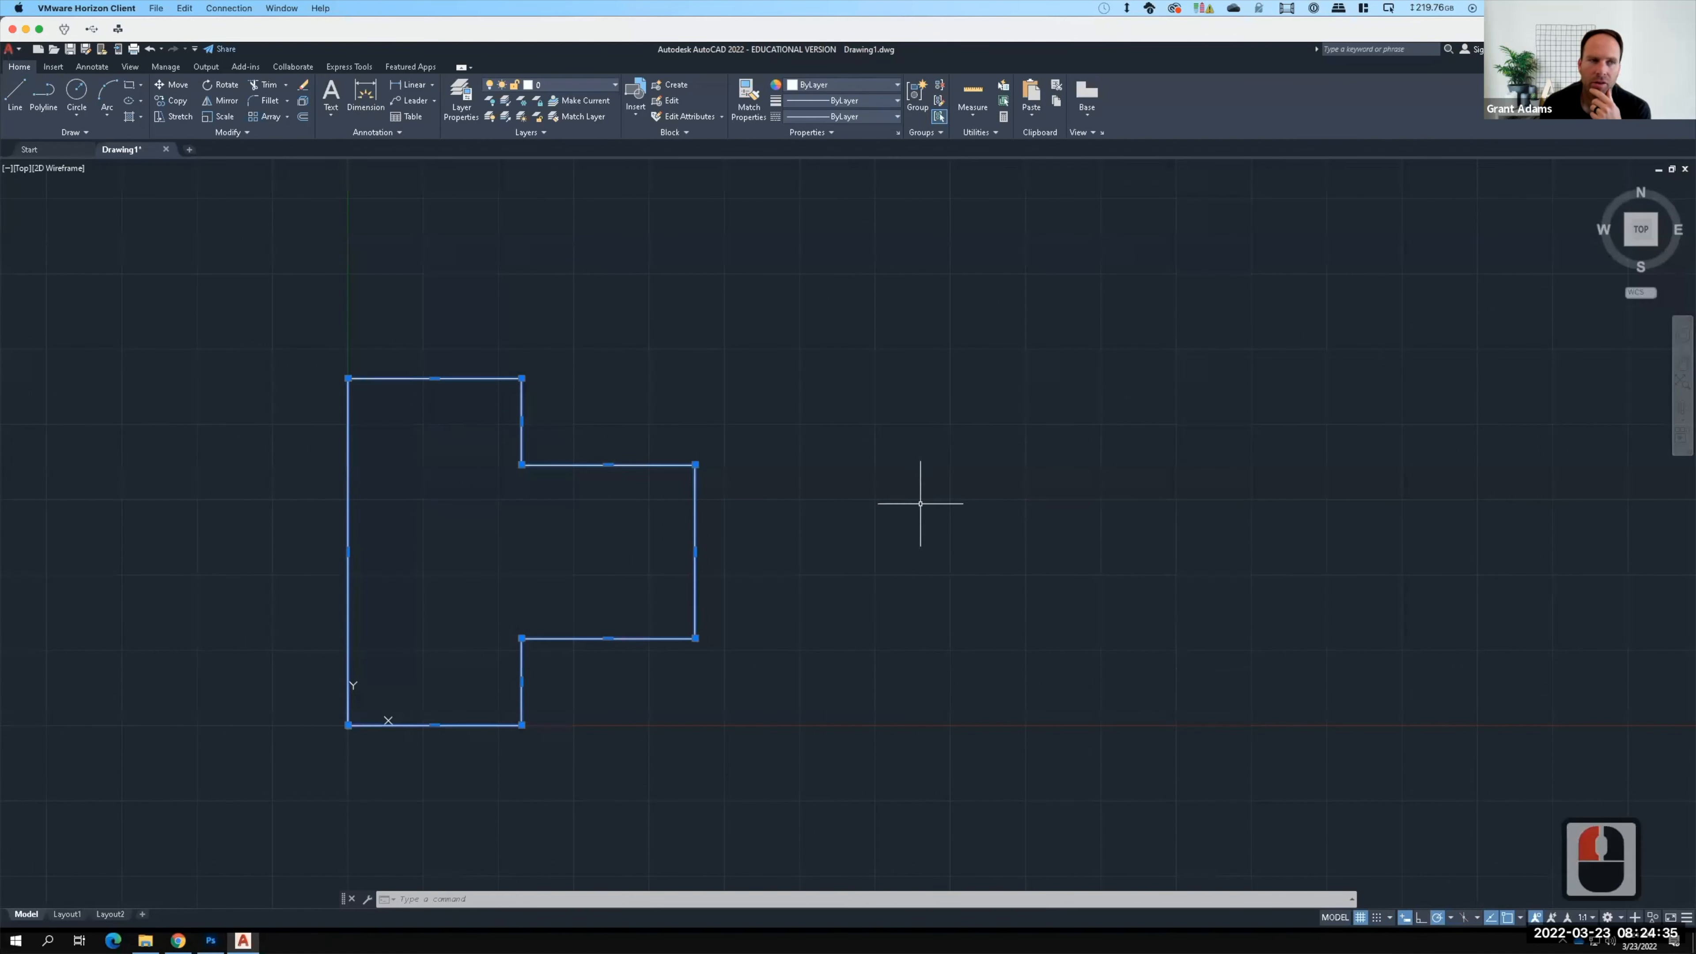
pyautogui.click(42, 97)
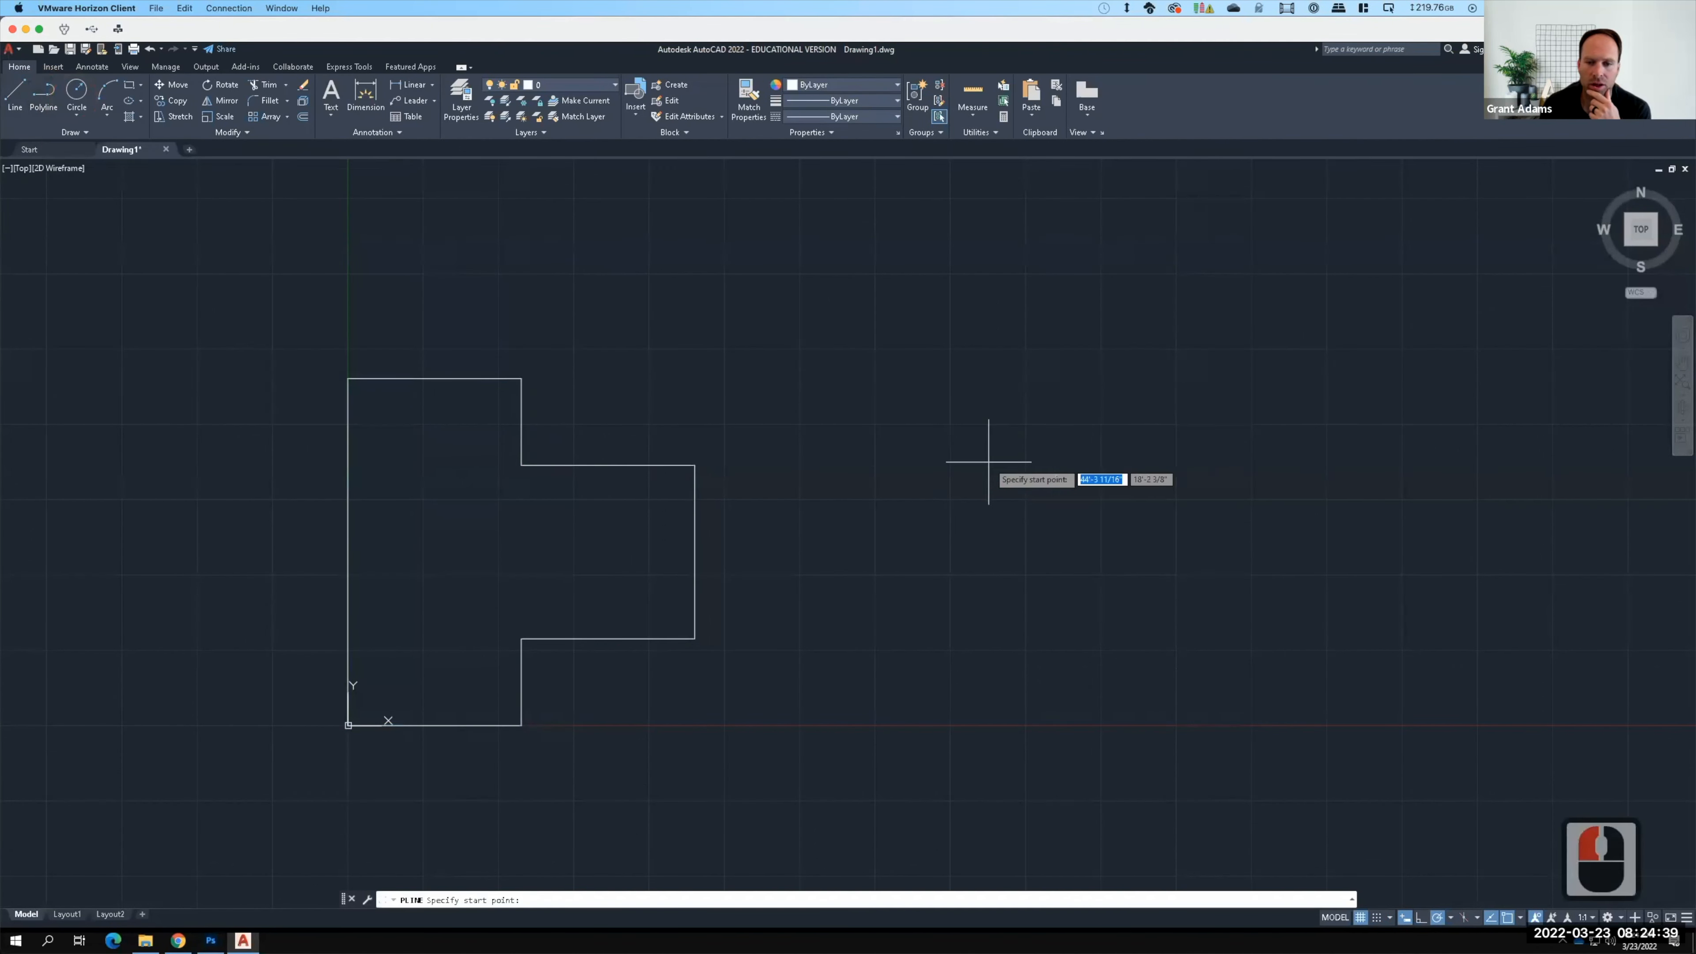
pyautogui.click(1016, 553)
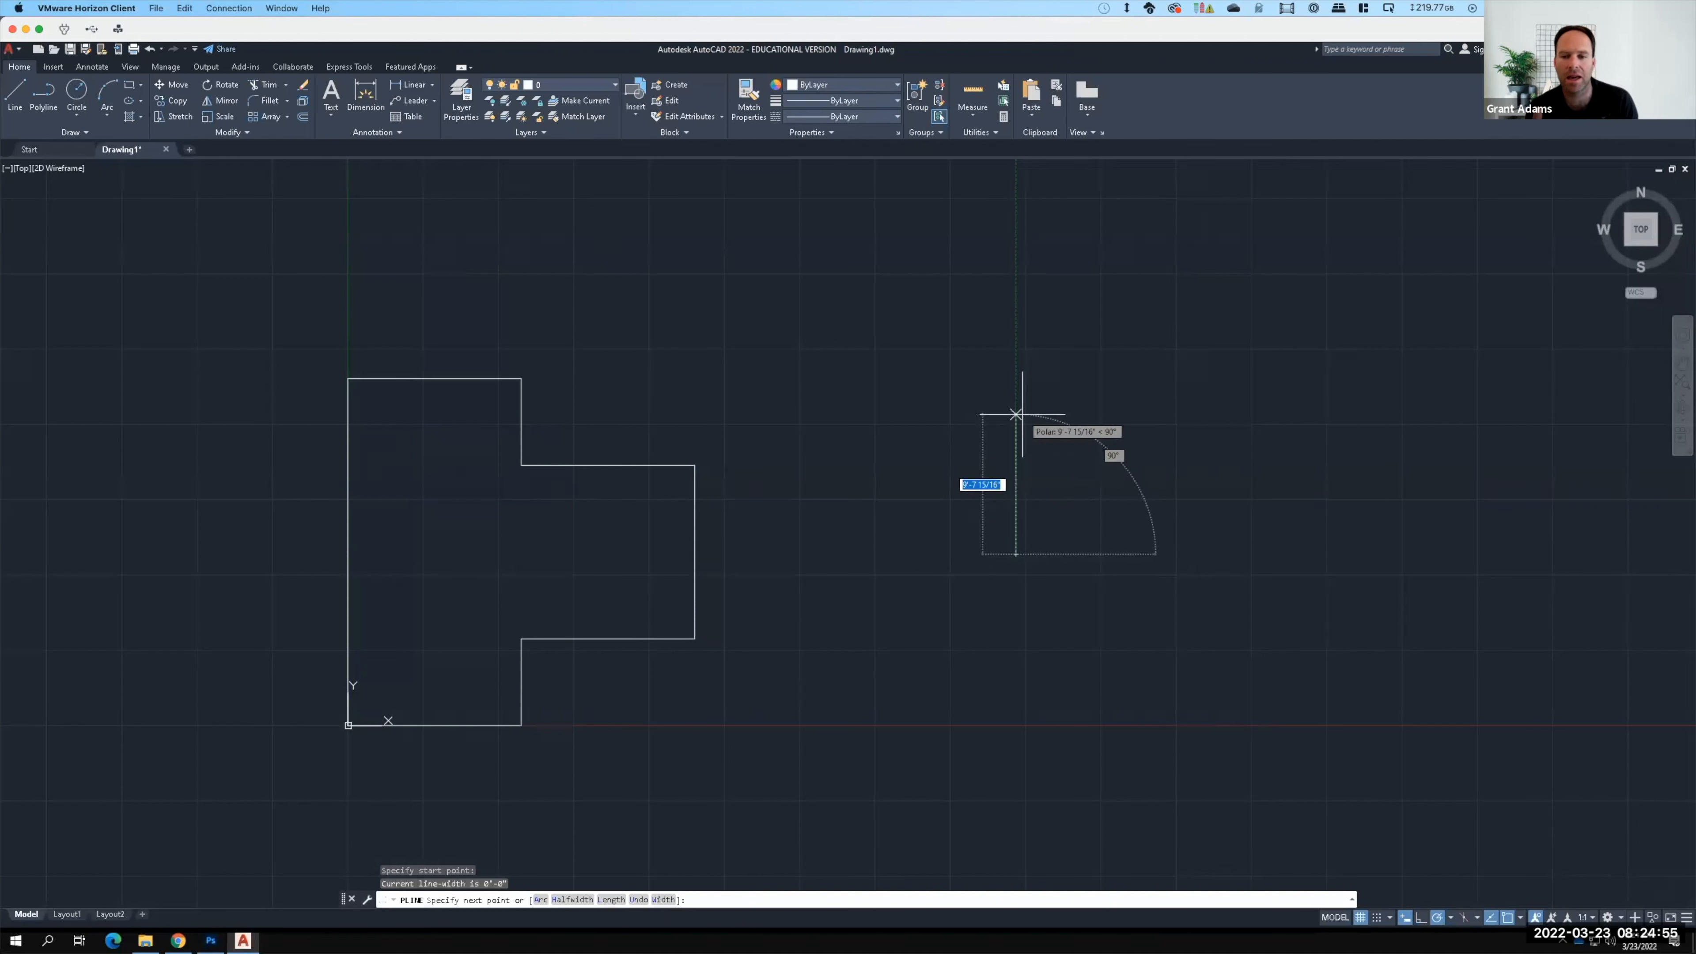
pyautogui.write("24'")
pyautogui.press('Return')
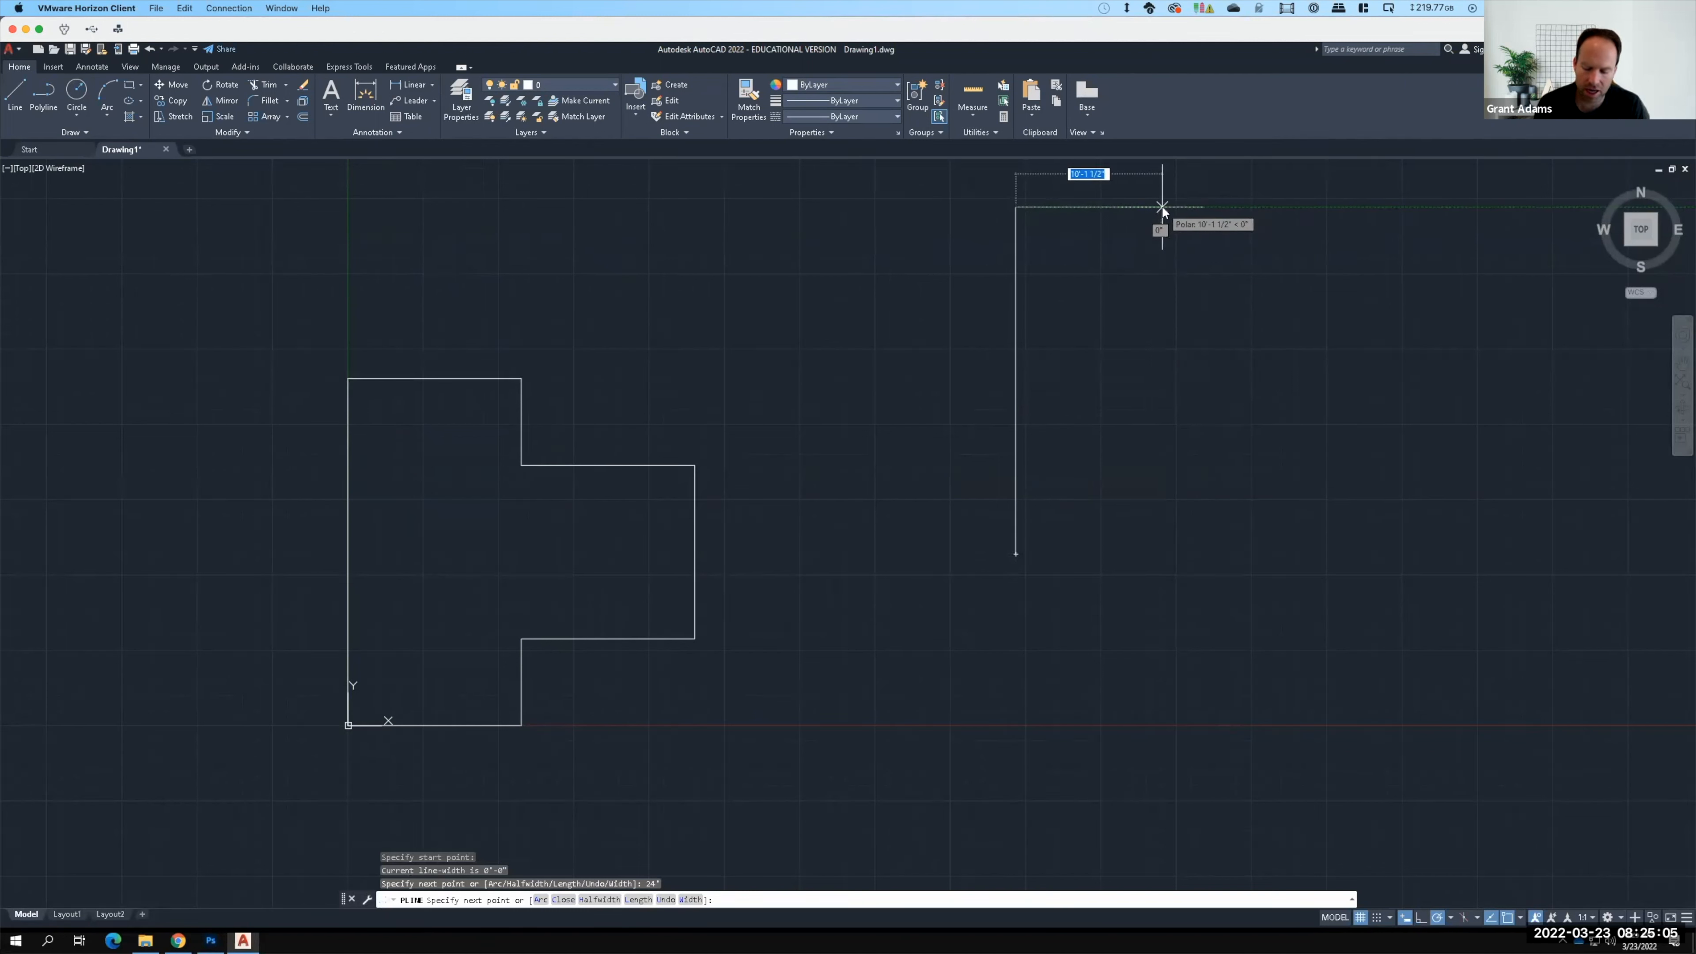
# Step: Continue the second polyline 12' to the right, 6' down, and 12' to the right with direct distance entry
pyautogui.write("12'")
pyautogui.press('Return')
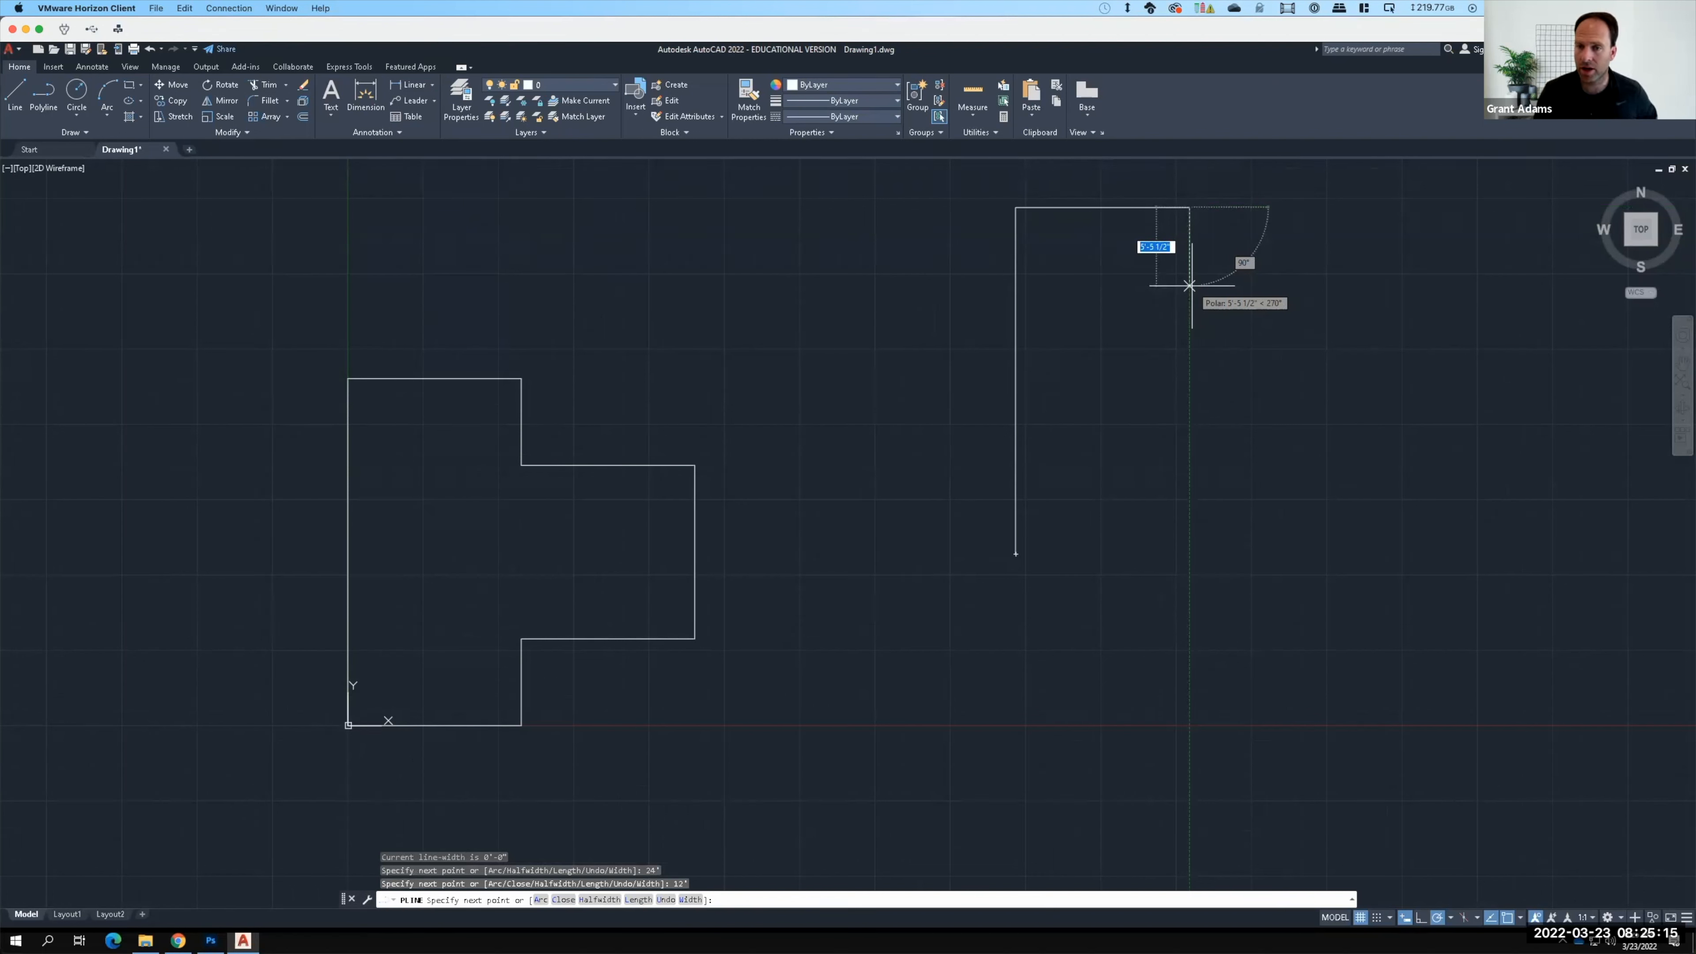
pyautogui.write("6'")
pyautogui.press('Return')
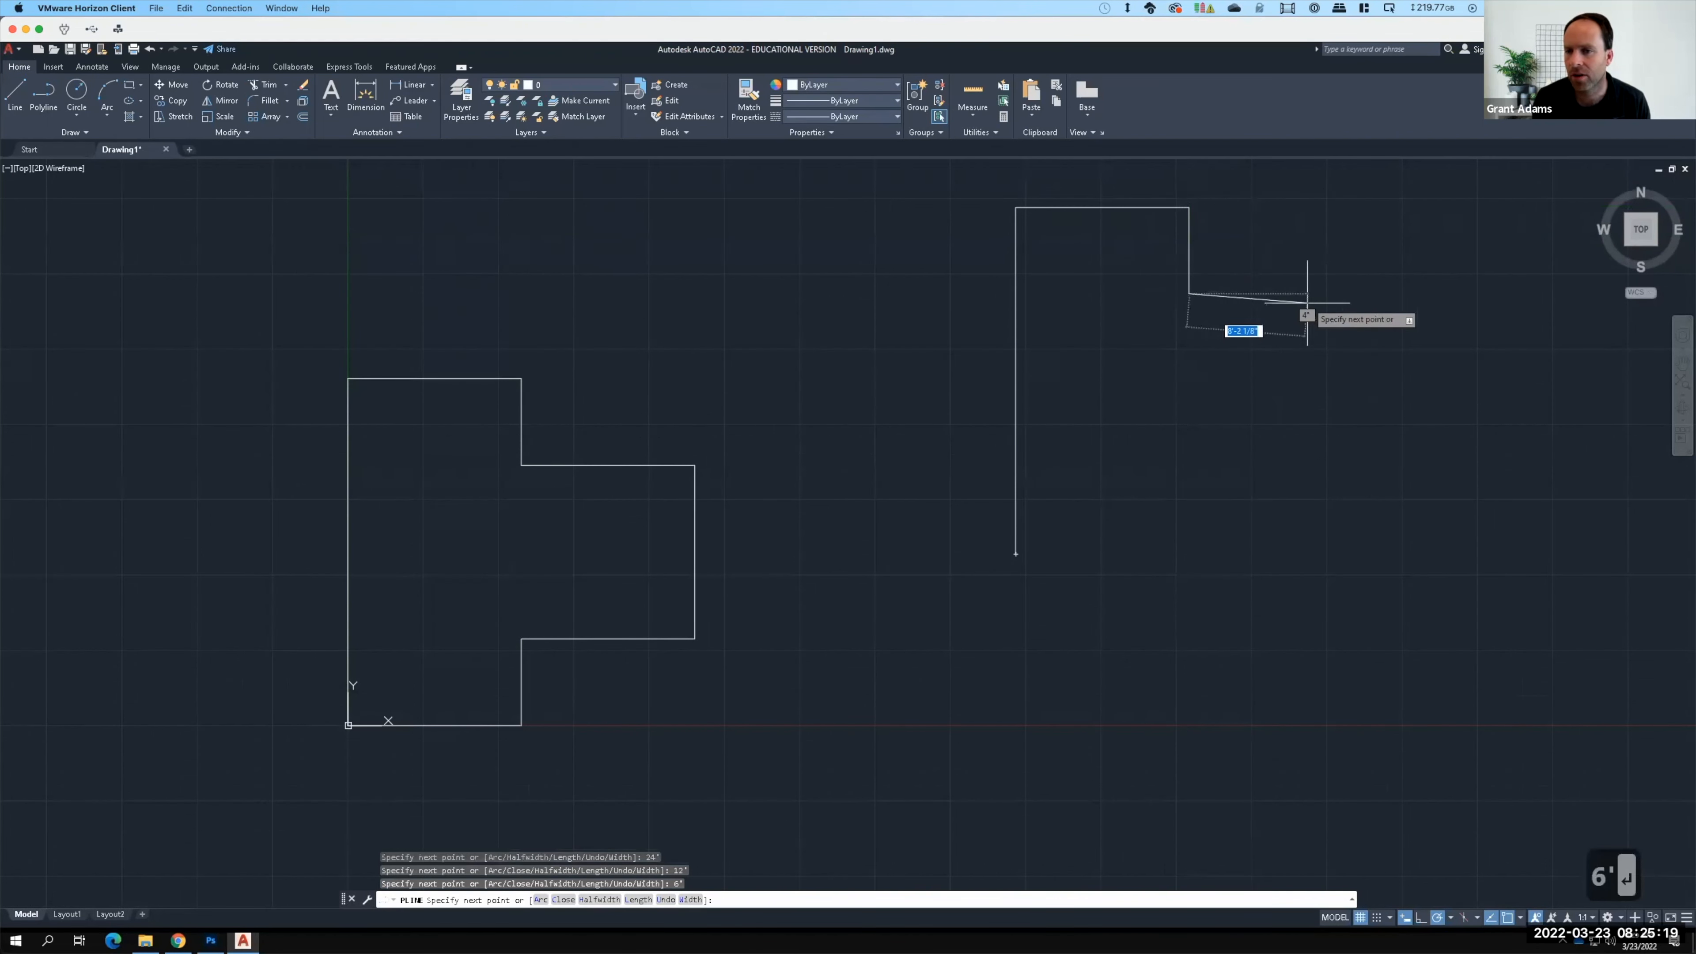
pyautogui.write("12'")
pyautogui.press('Return')
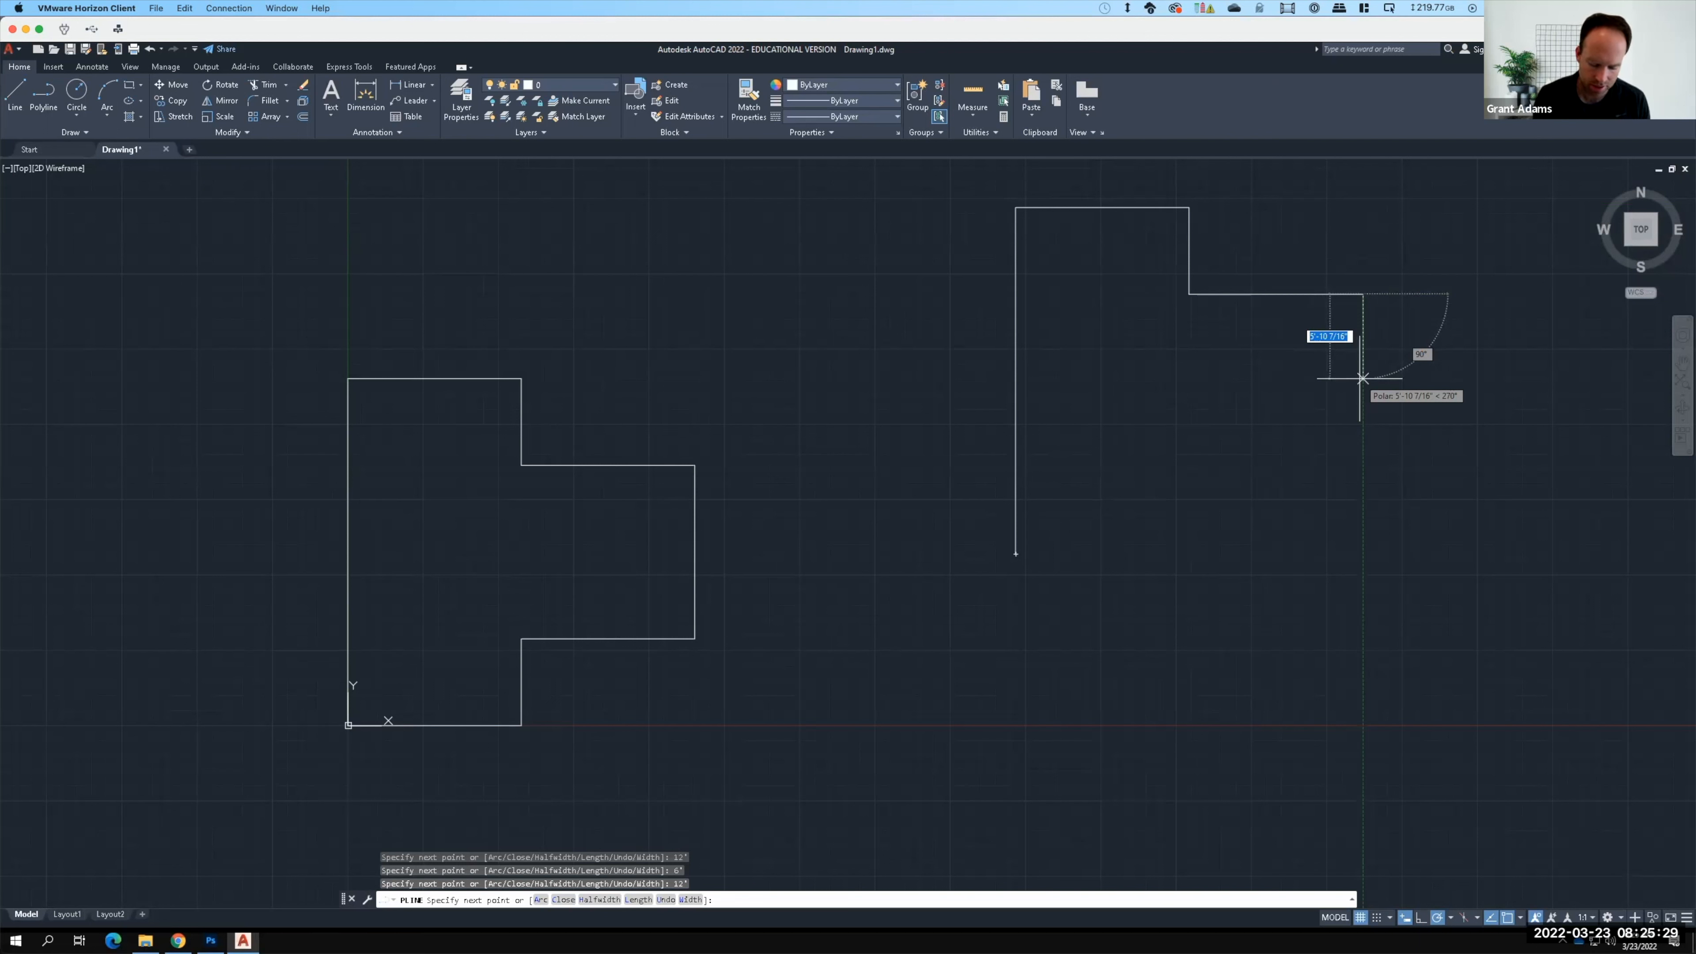
# Step: Continue the second polyline 12' down, 12' to the left, and 6' down with direct distance entry
pyautogui.write("12'")
pyautogui.press('Return')
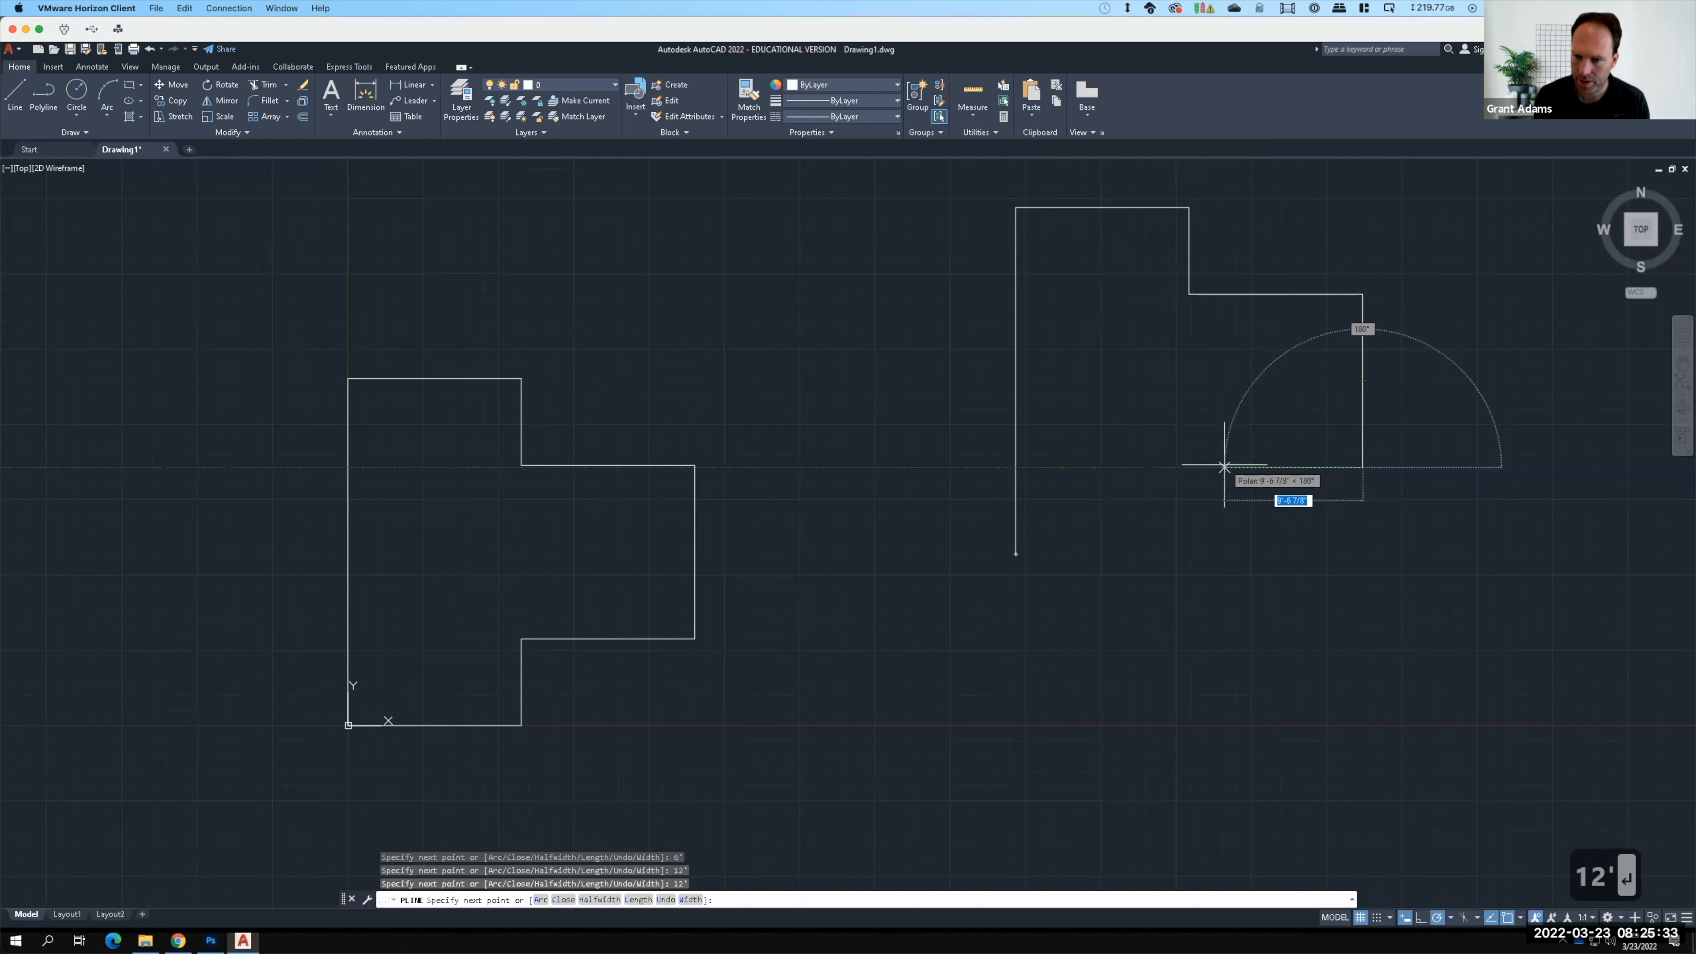
pyautogui.write("12'")
pyautogui.press('Return')
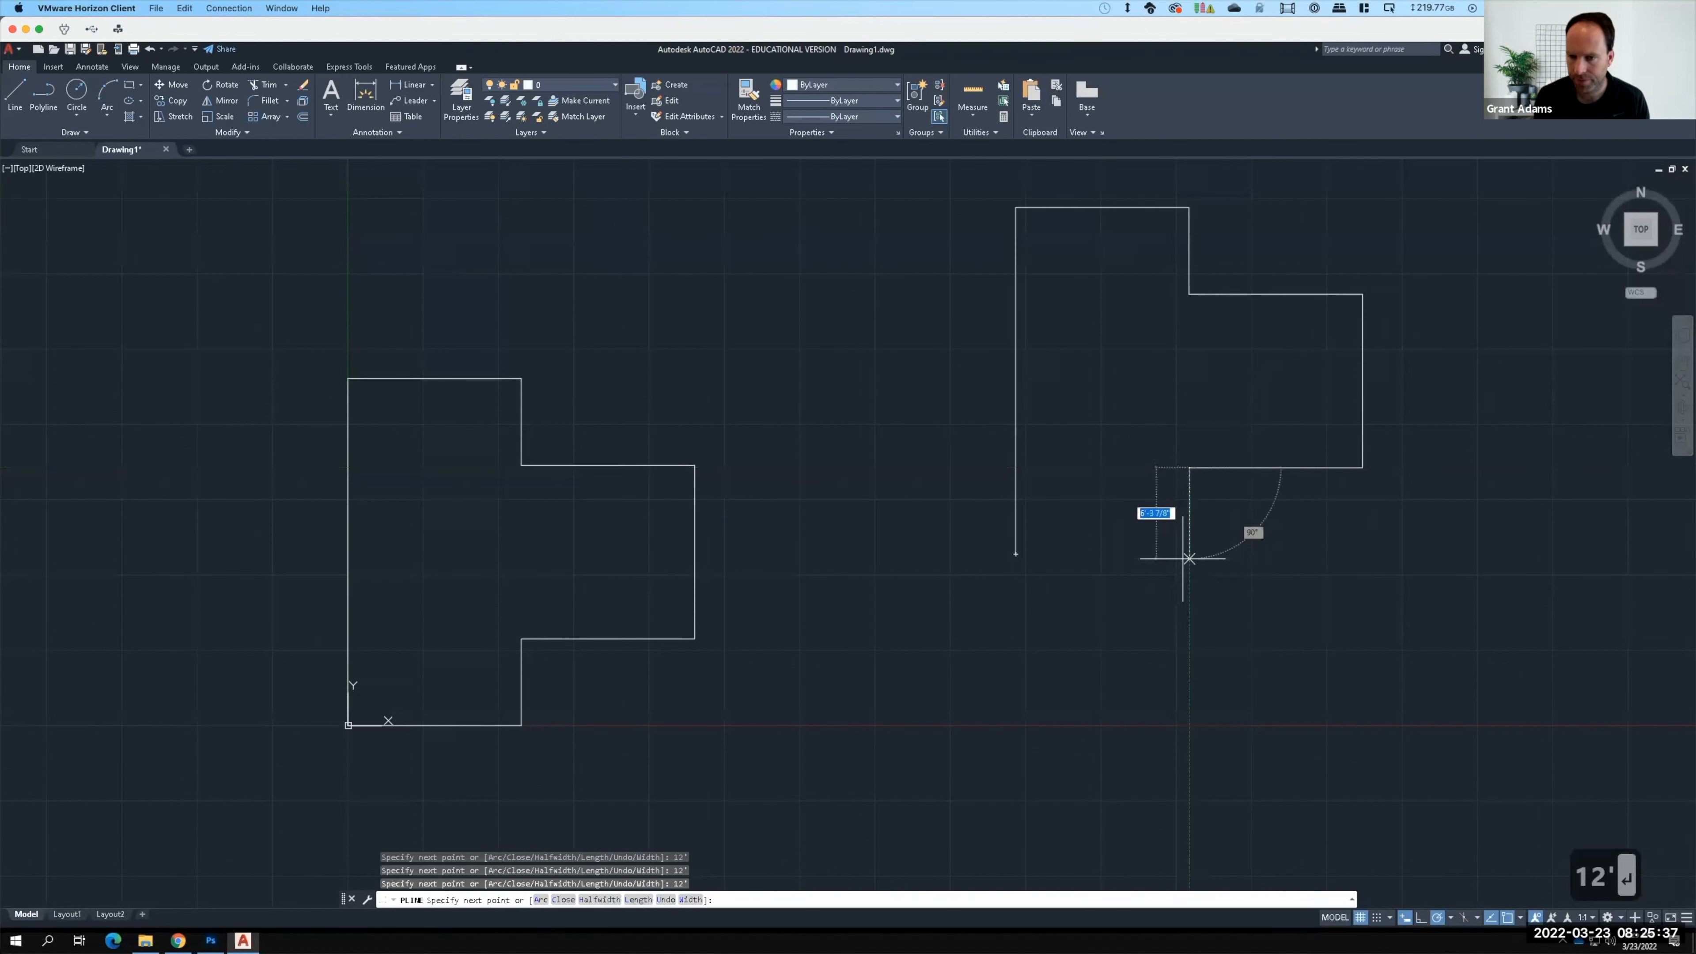
pyautogui.write("6'")
pyautogui.press('Return')
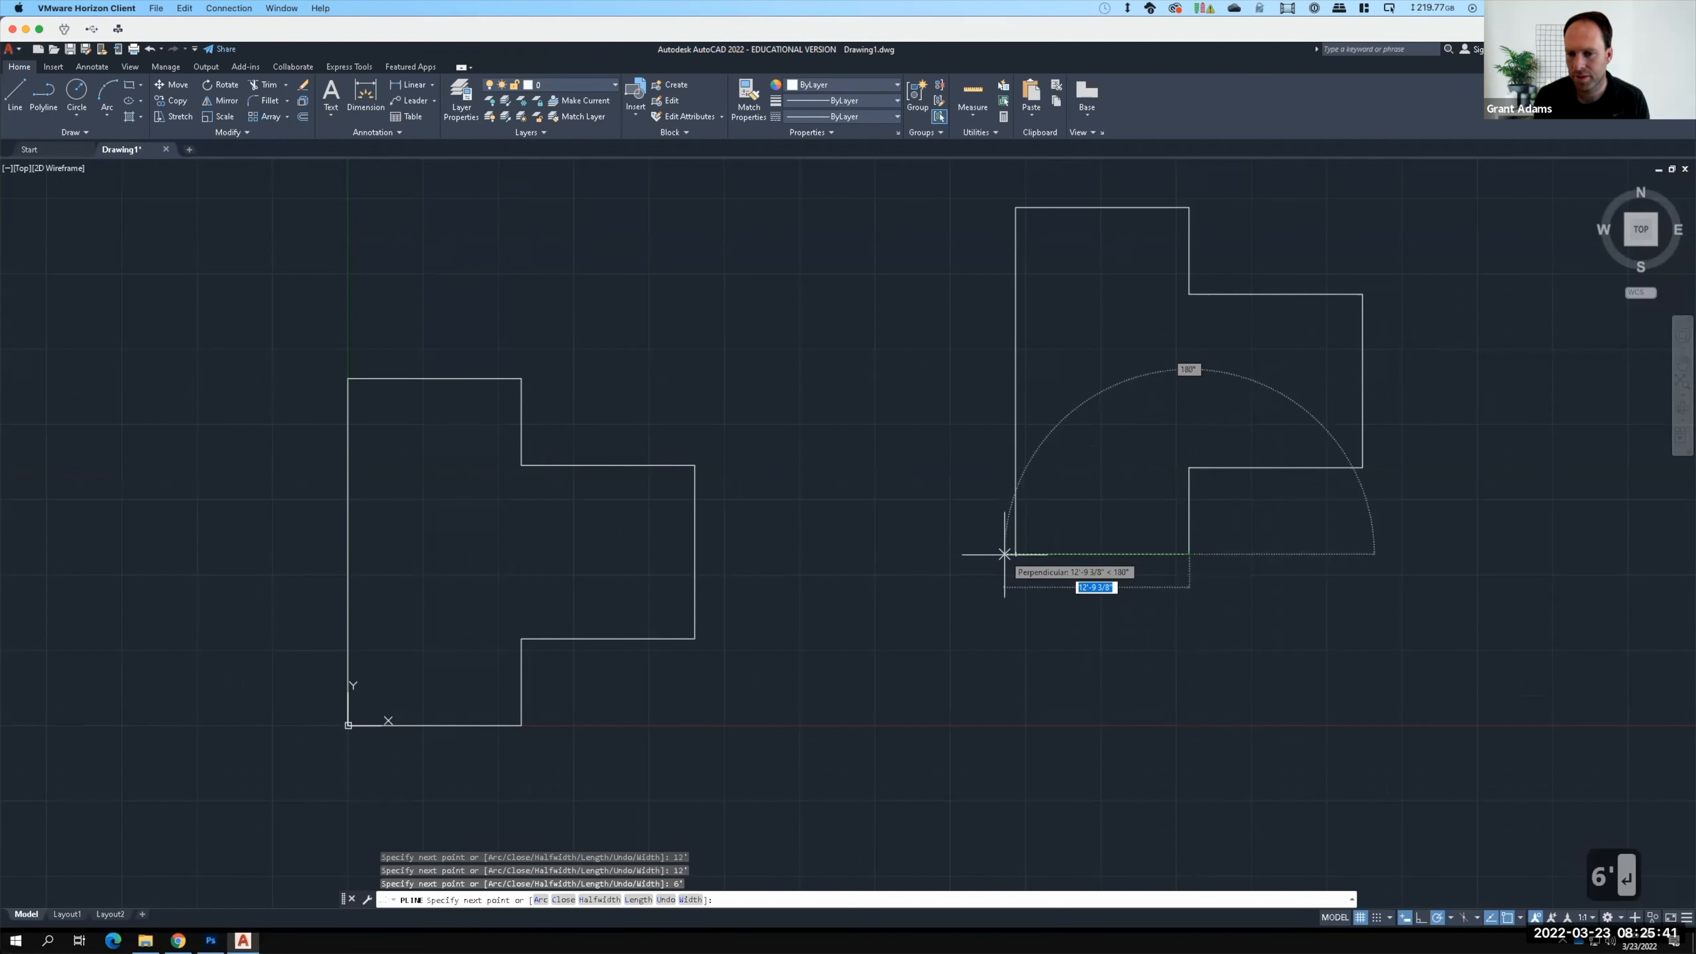
# Step: Close the second polyline at its starting corner and end the command with nothing selected
pyautogui.click(1015, 553)
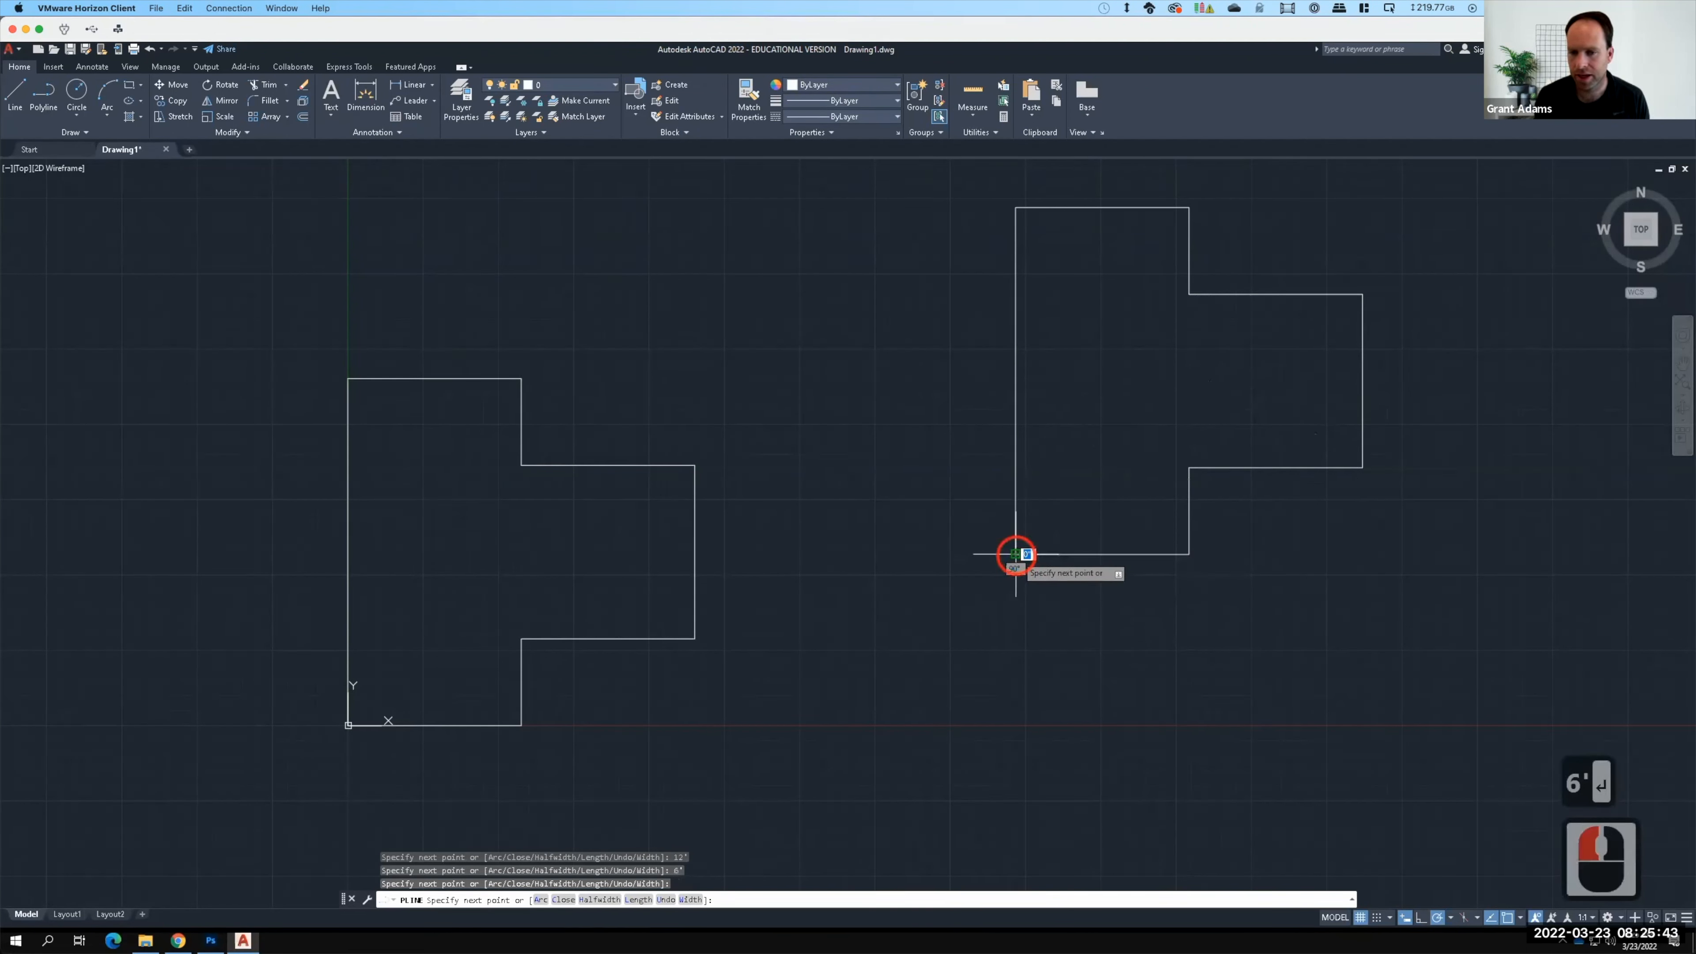
pyautogui.press('Return')
pyautogui.click(1198, 599)
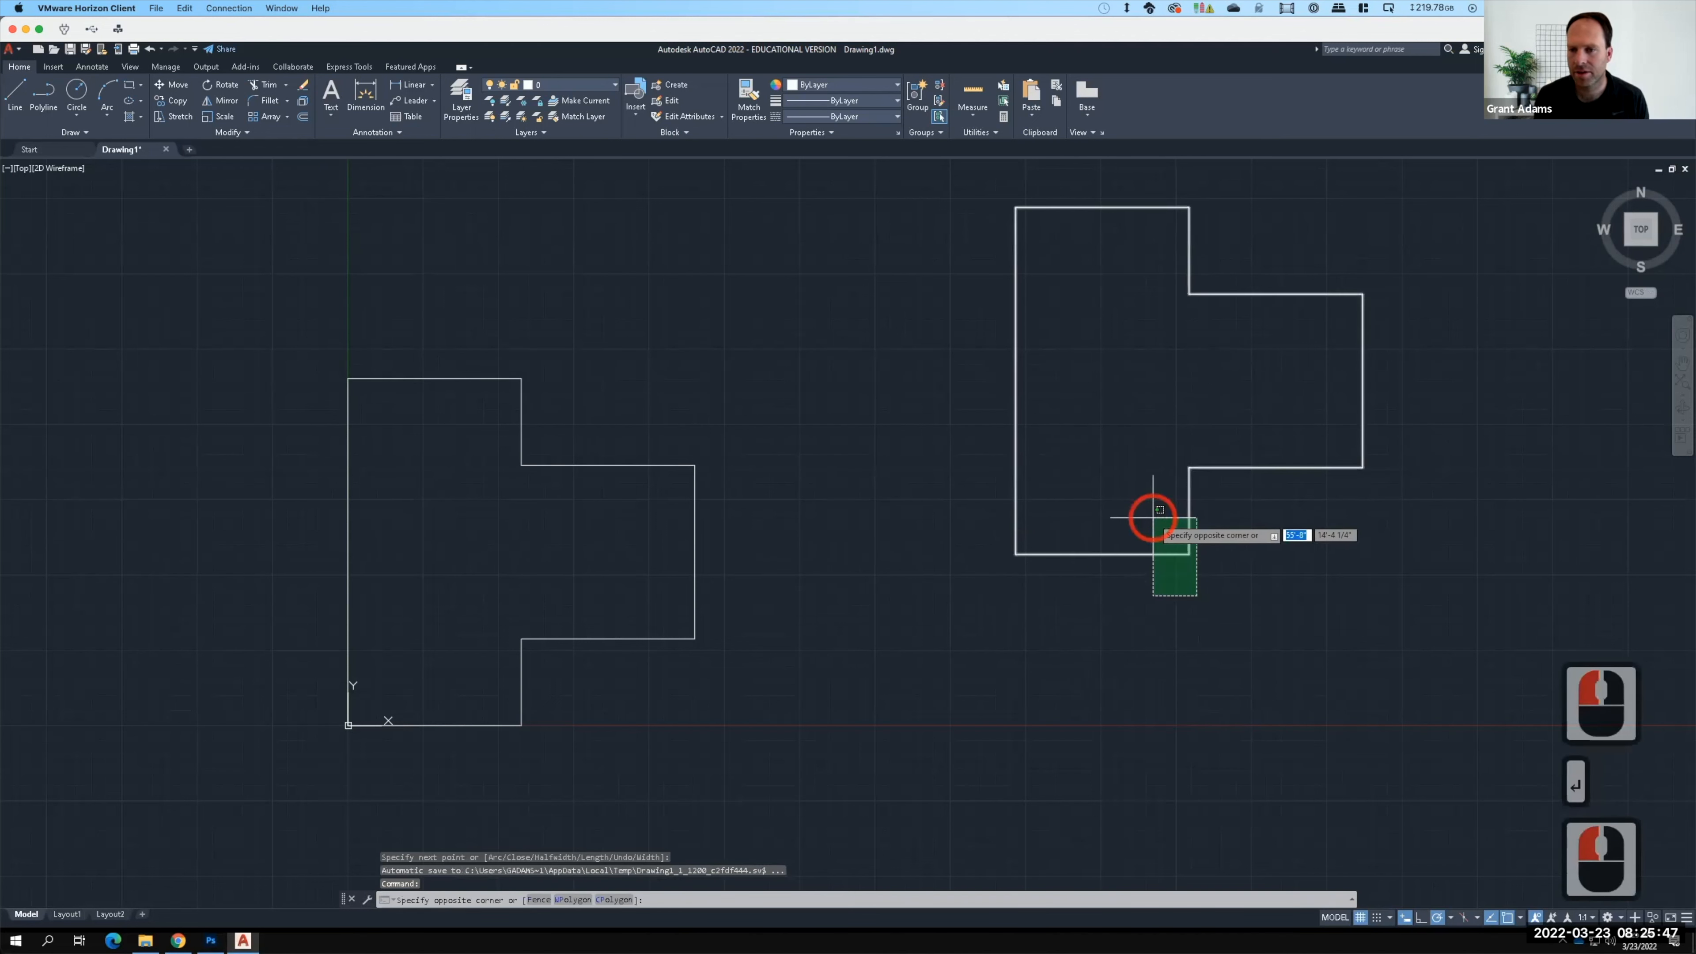
pyautogui.press('F15')
pyautogui.click(1147, 515)
pyautogui.press('Escape')
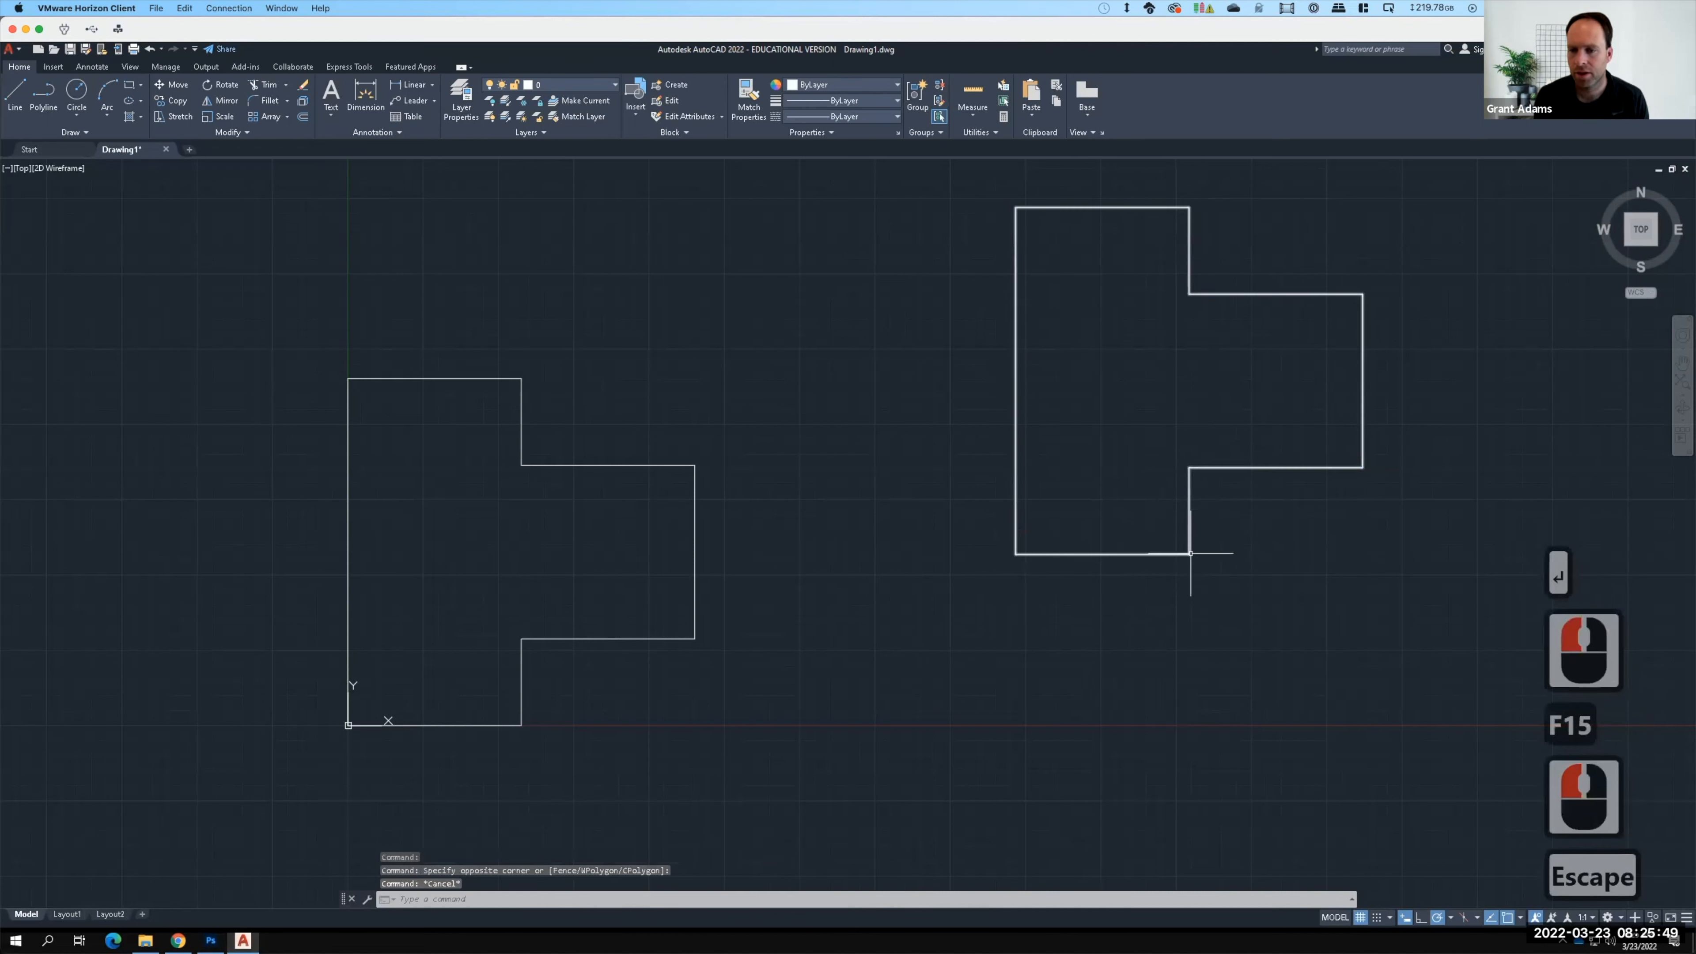
pyautogui.press('Escape')
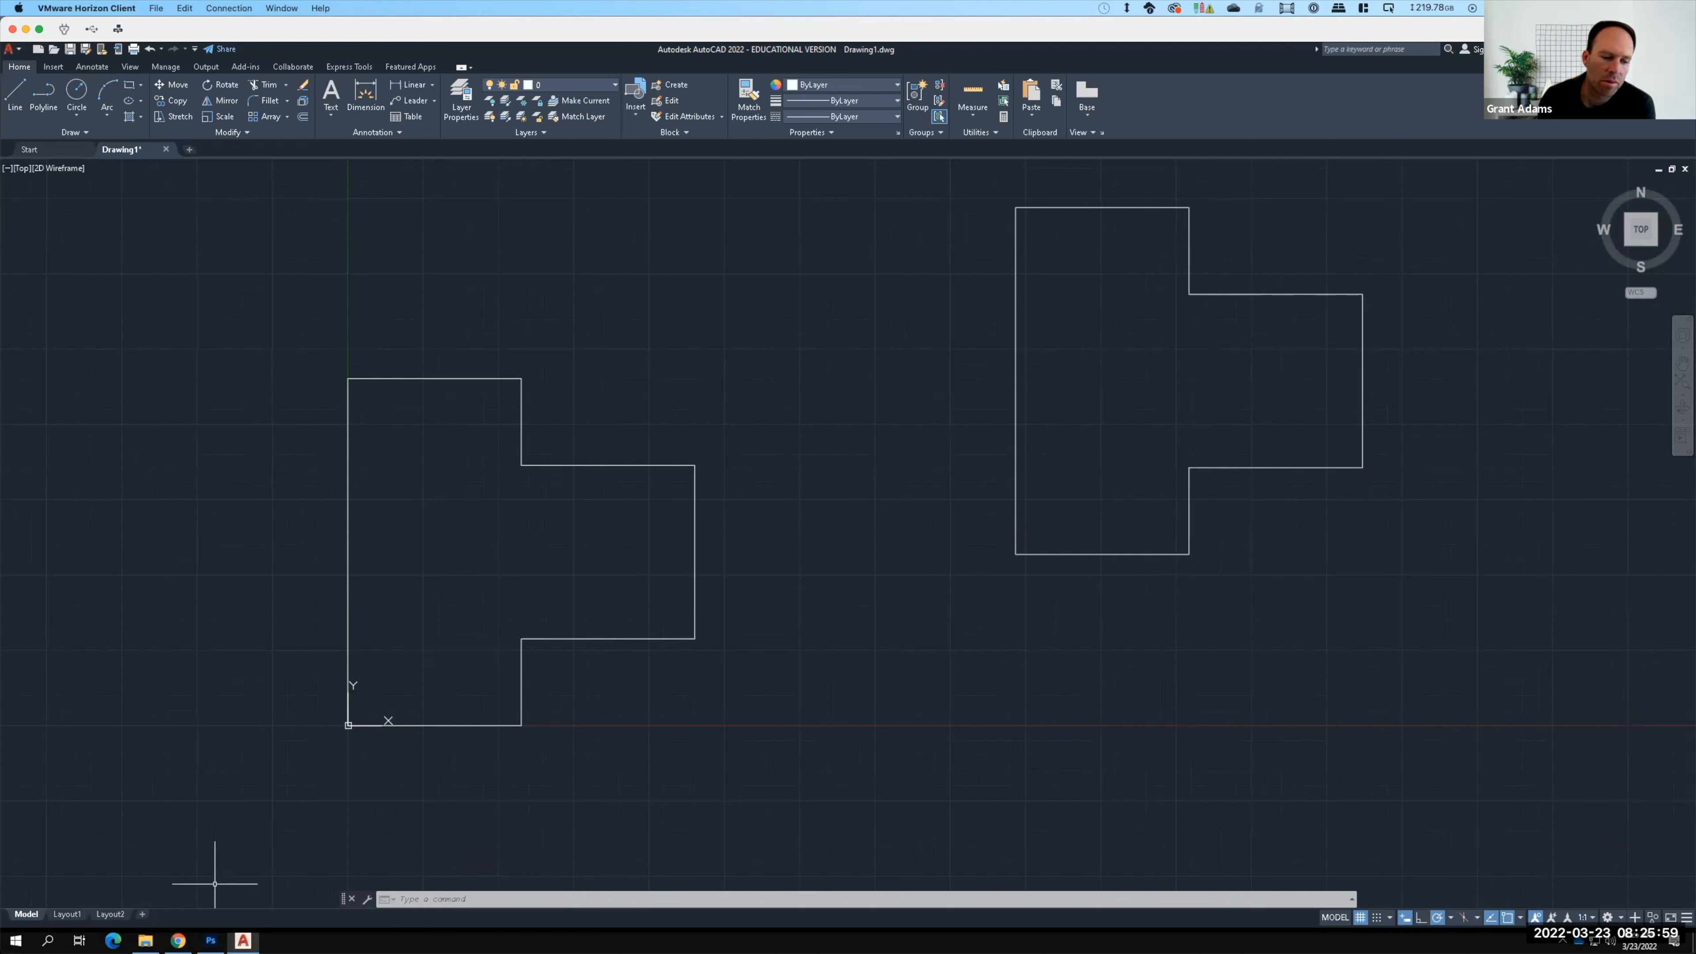
# Step: Switch to the Exercise 117 assignment page in Chrome and review the Part 1 coordinate system instructions
pyautogui.moveTo(179, 941)
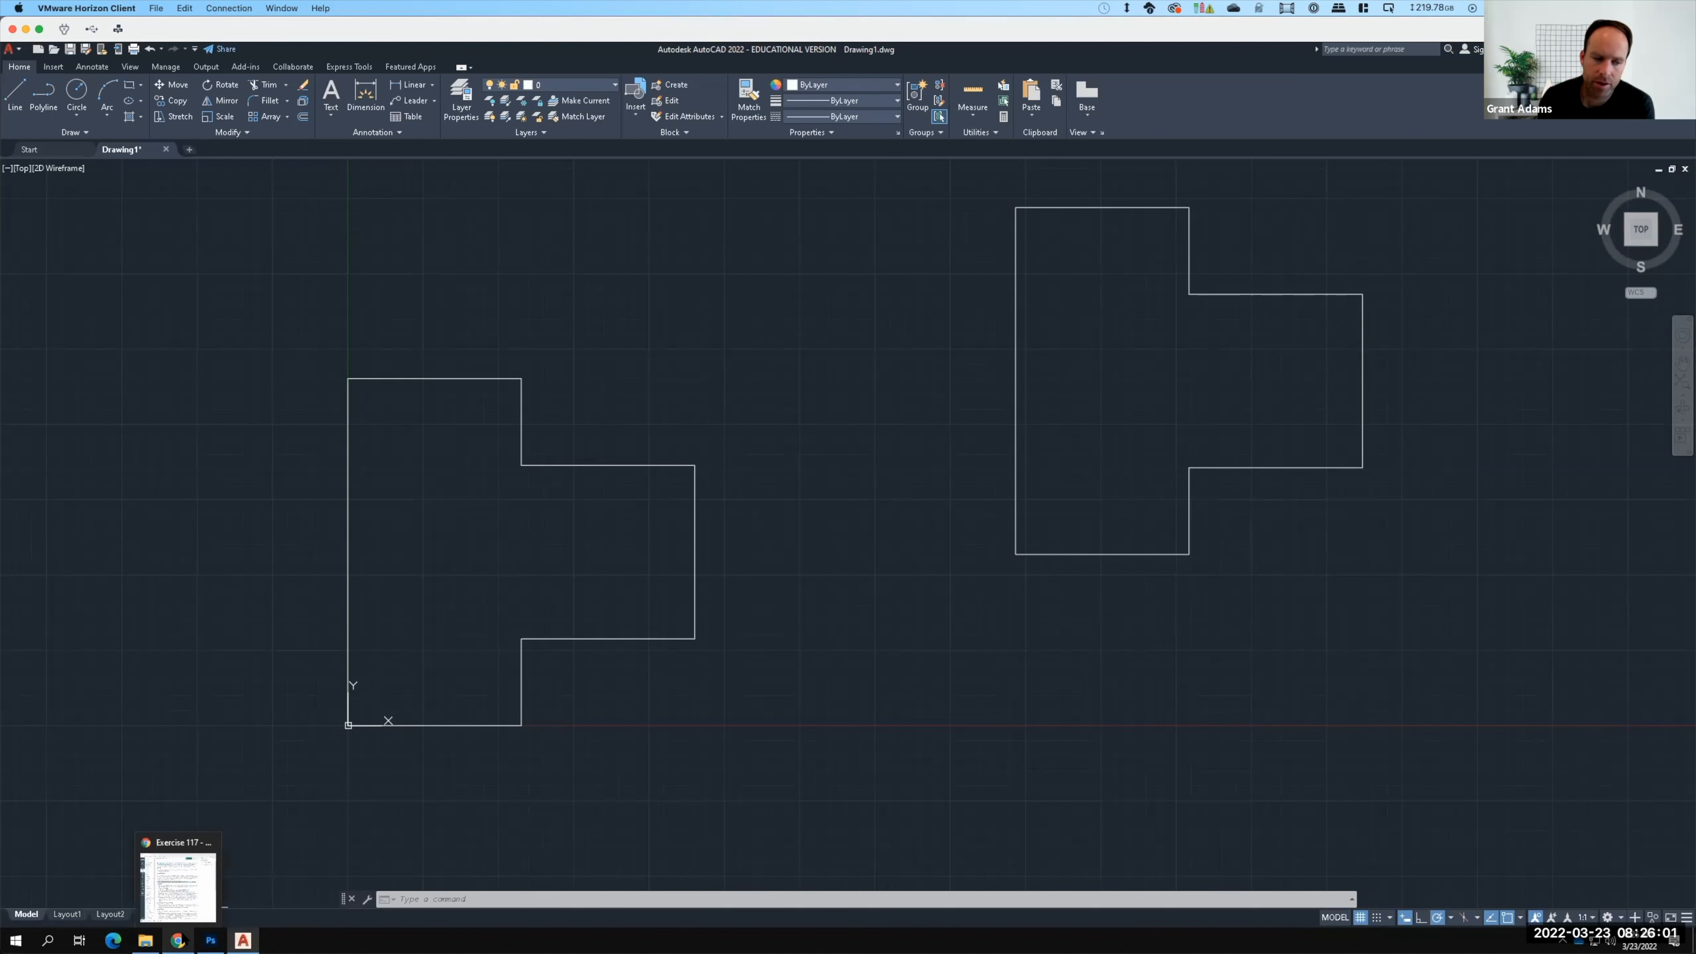
pyautogui.click(179, 940)
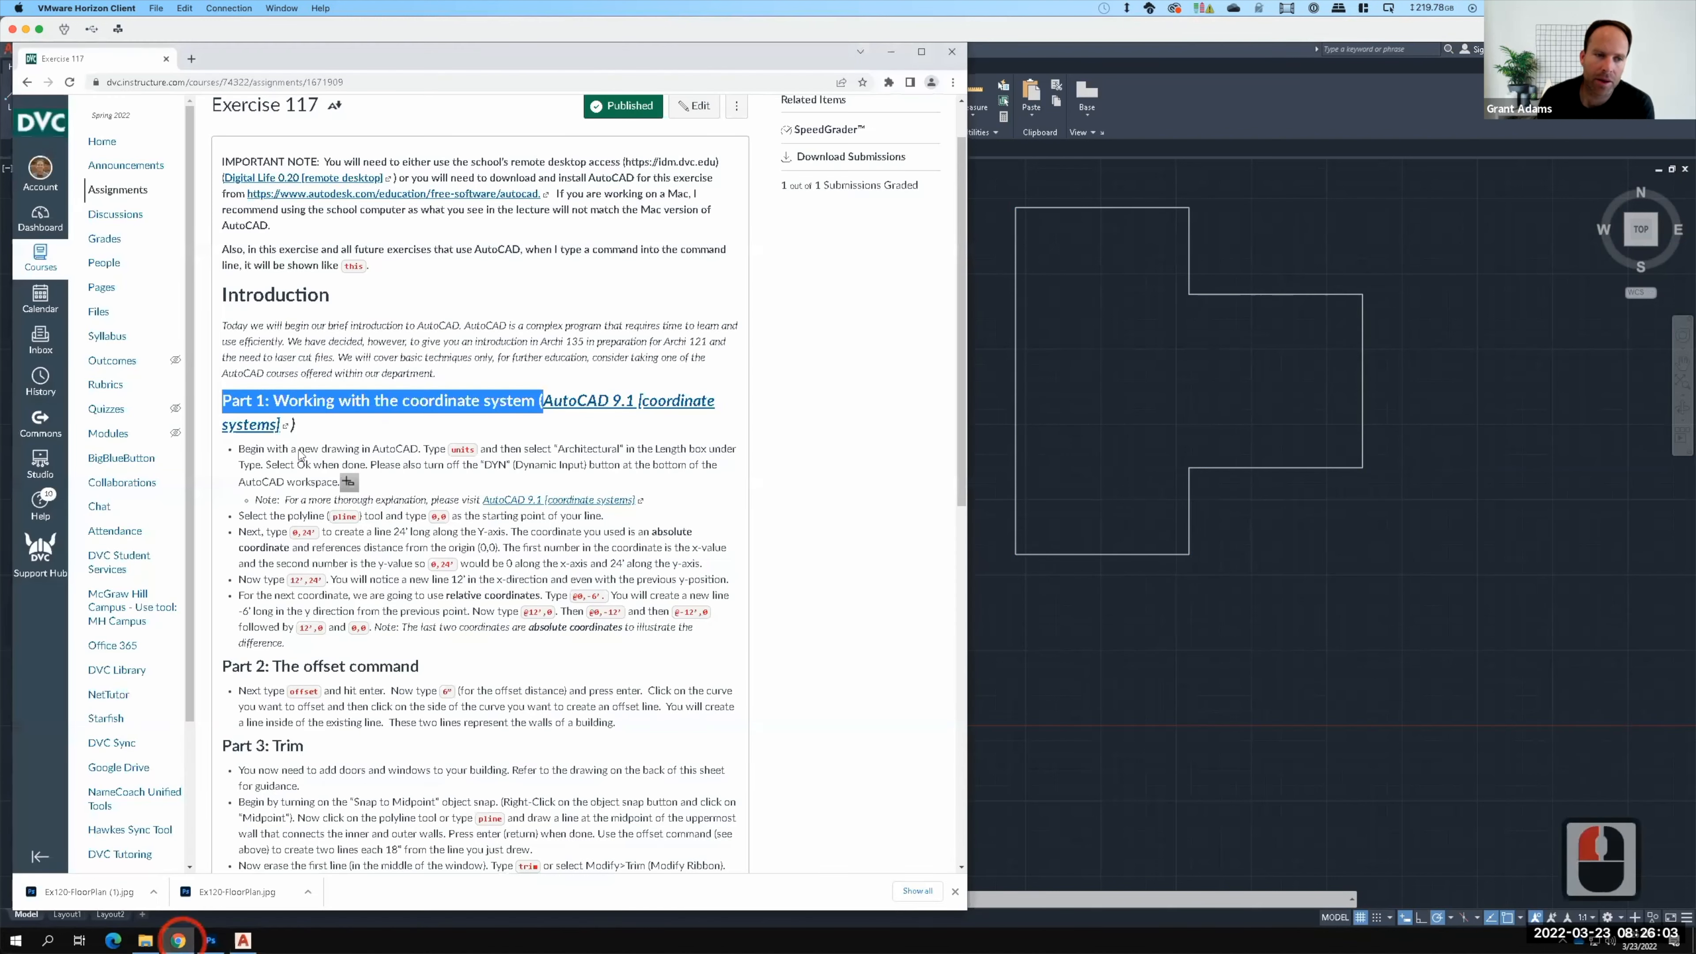
pyautogui.click(319, 421)
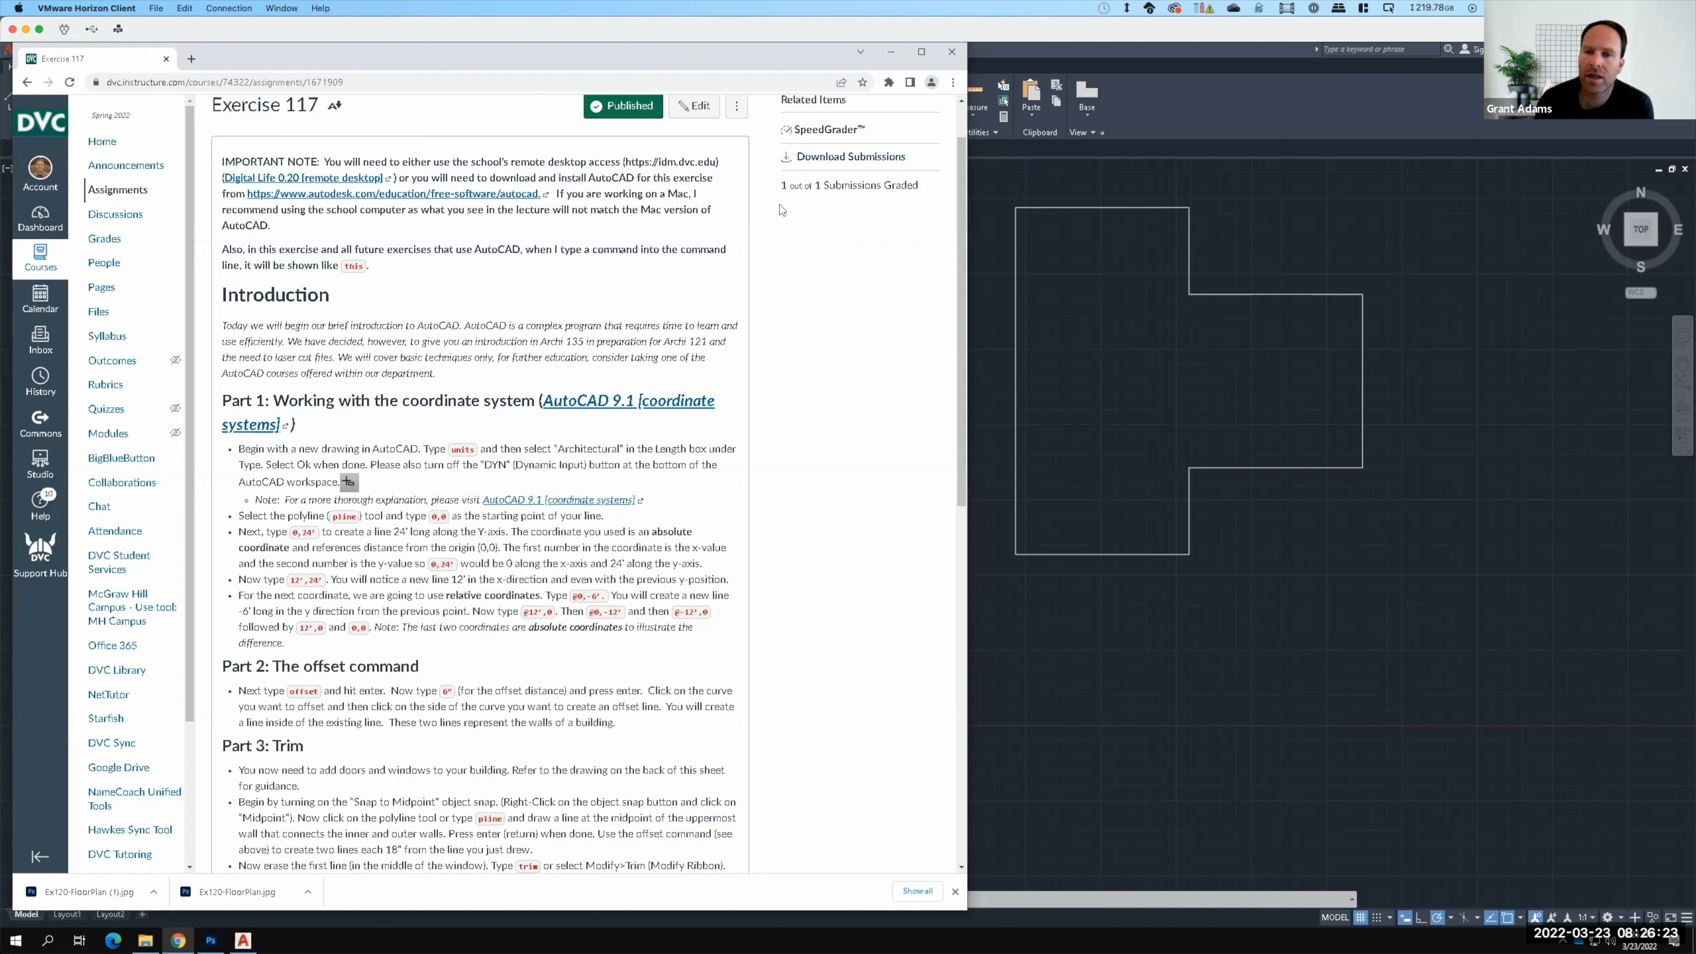
# Step: Switch back to AutoCAD and erase the second polyline outline drawn with direct distance entry
pyautogui.click(1057, 281)
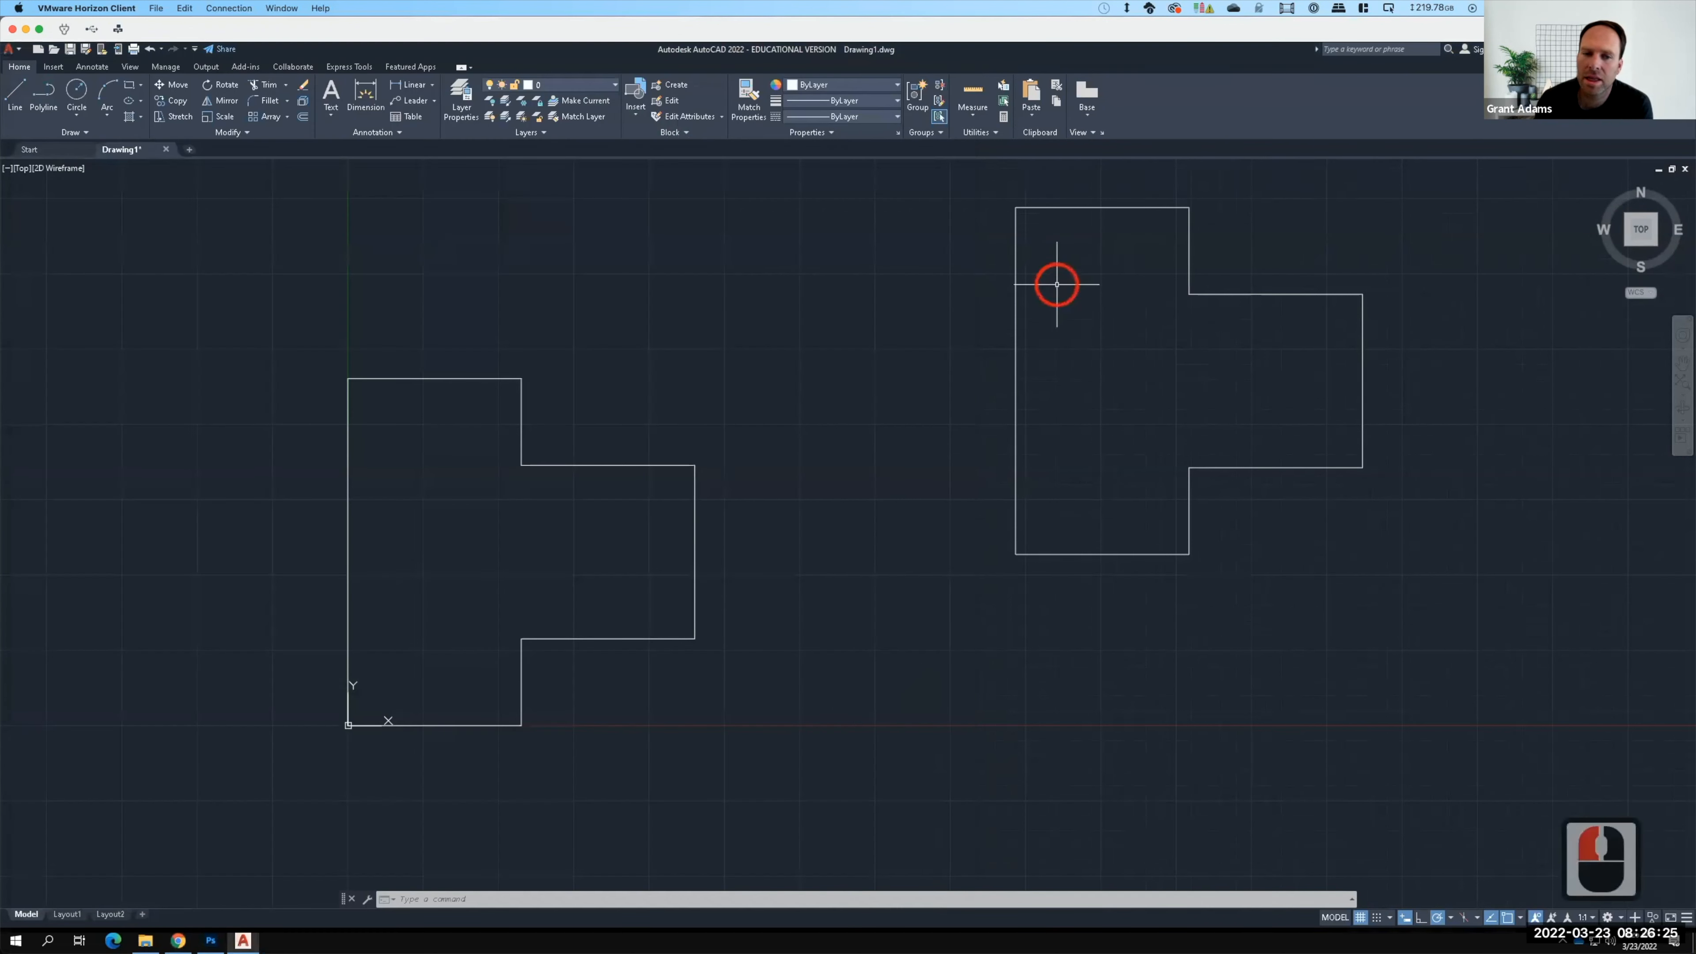
pyautogui.click(1026, 290)
pyautogui.click(981, 267)
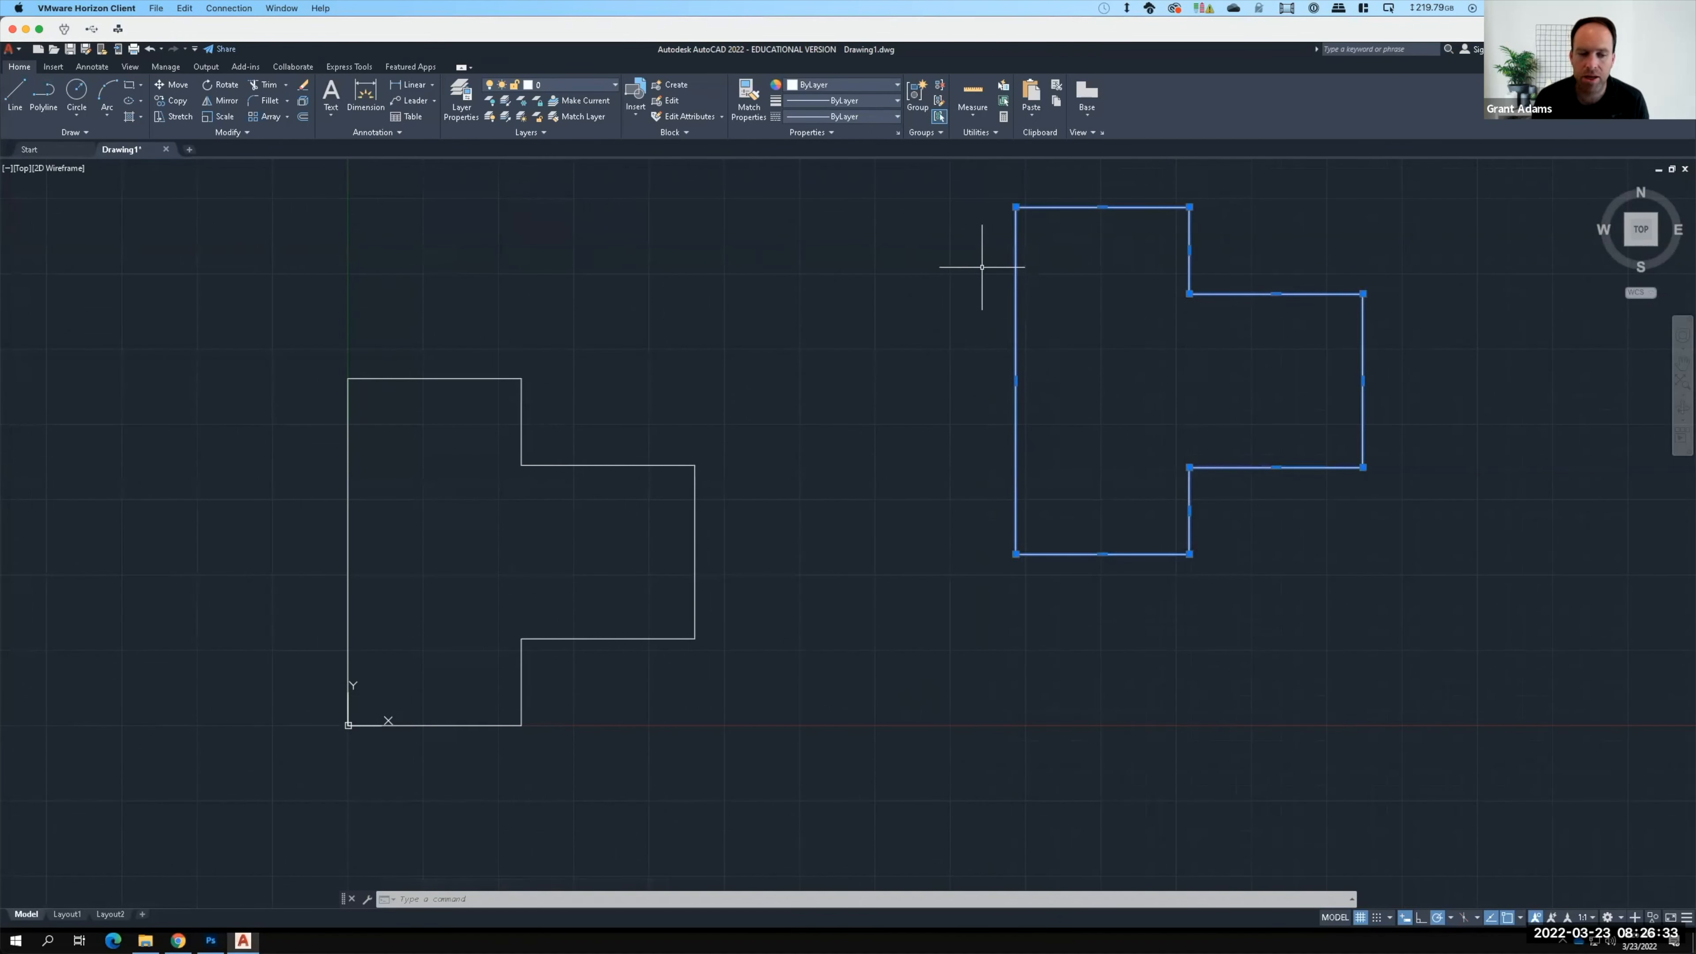
pyautogui.write('erase')
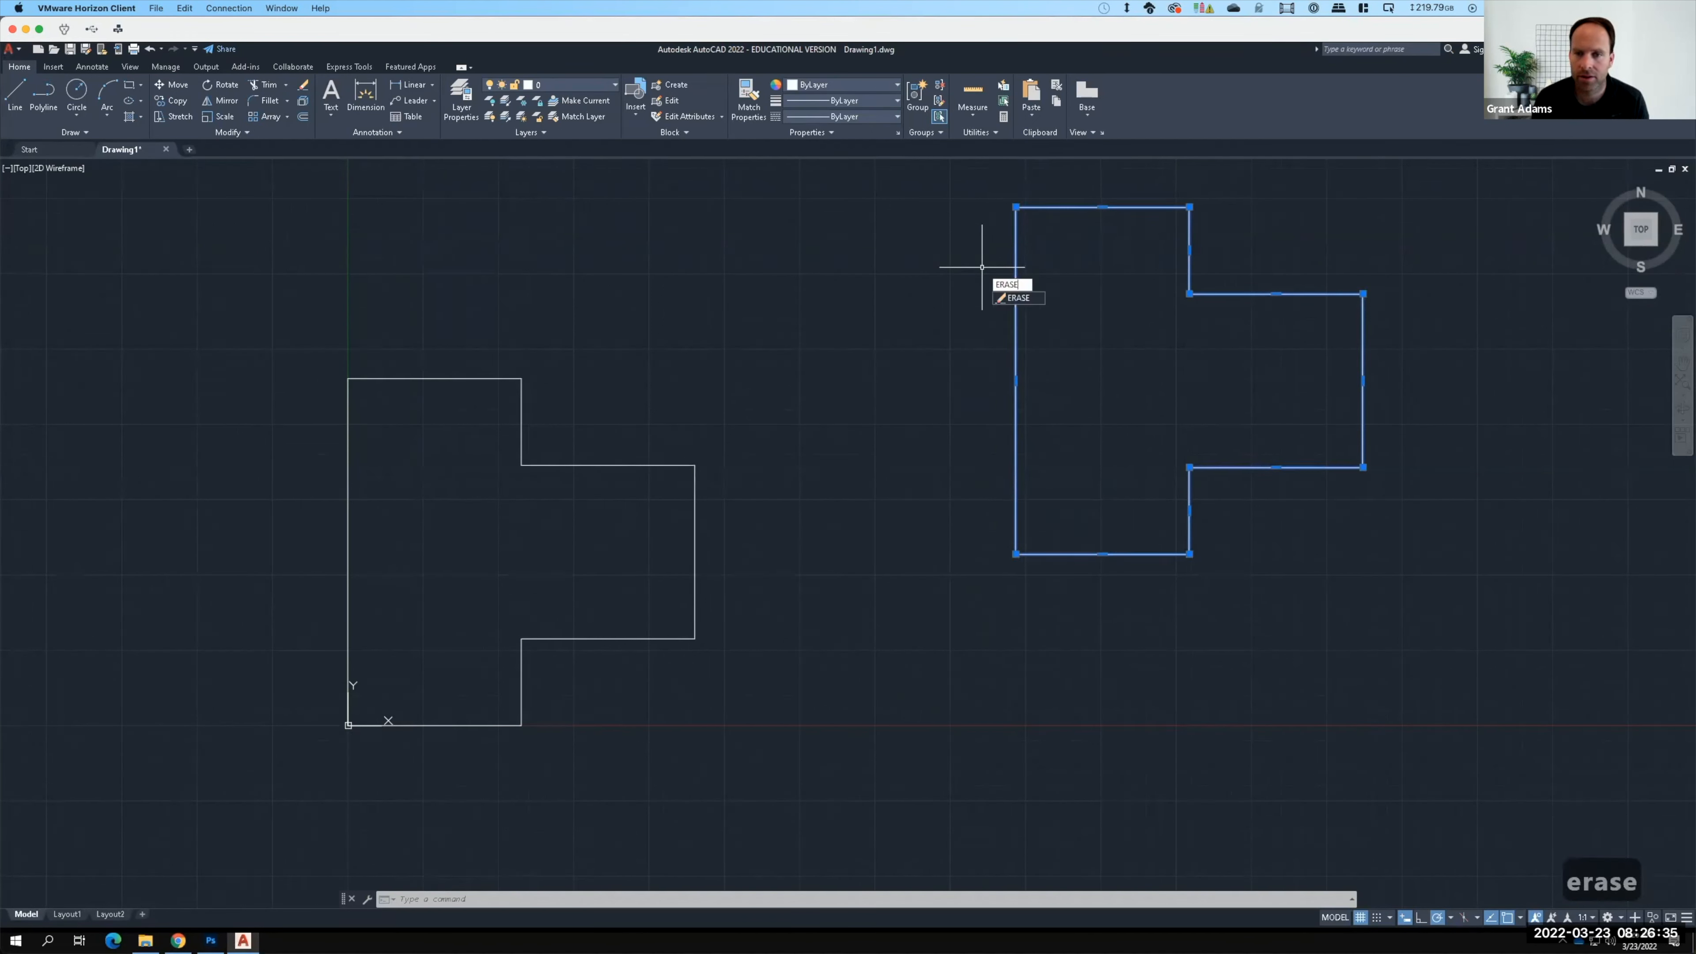
pyautogui.press('Return')
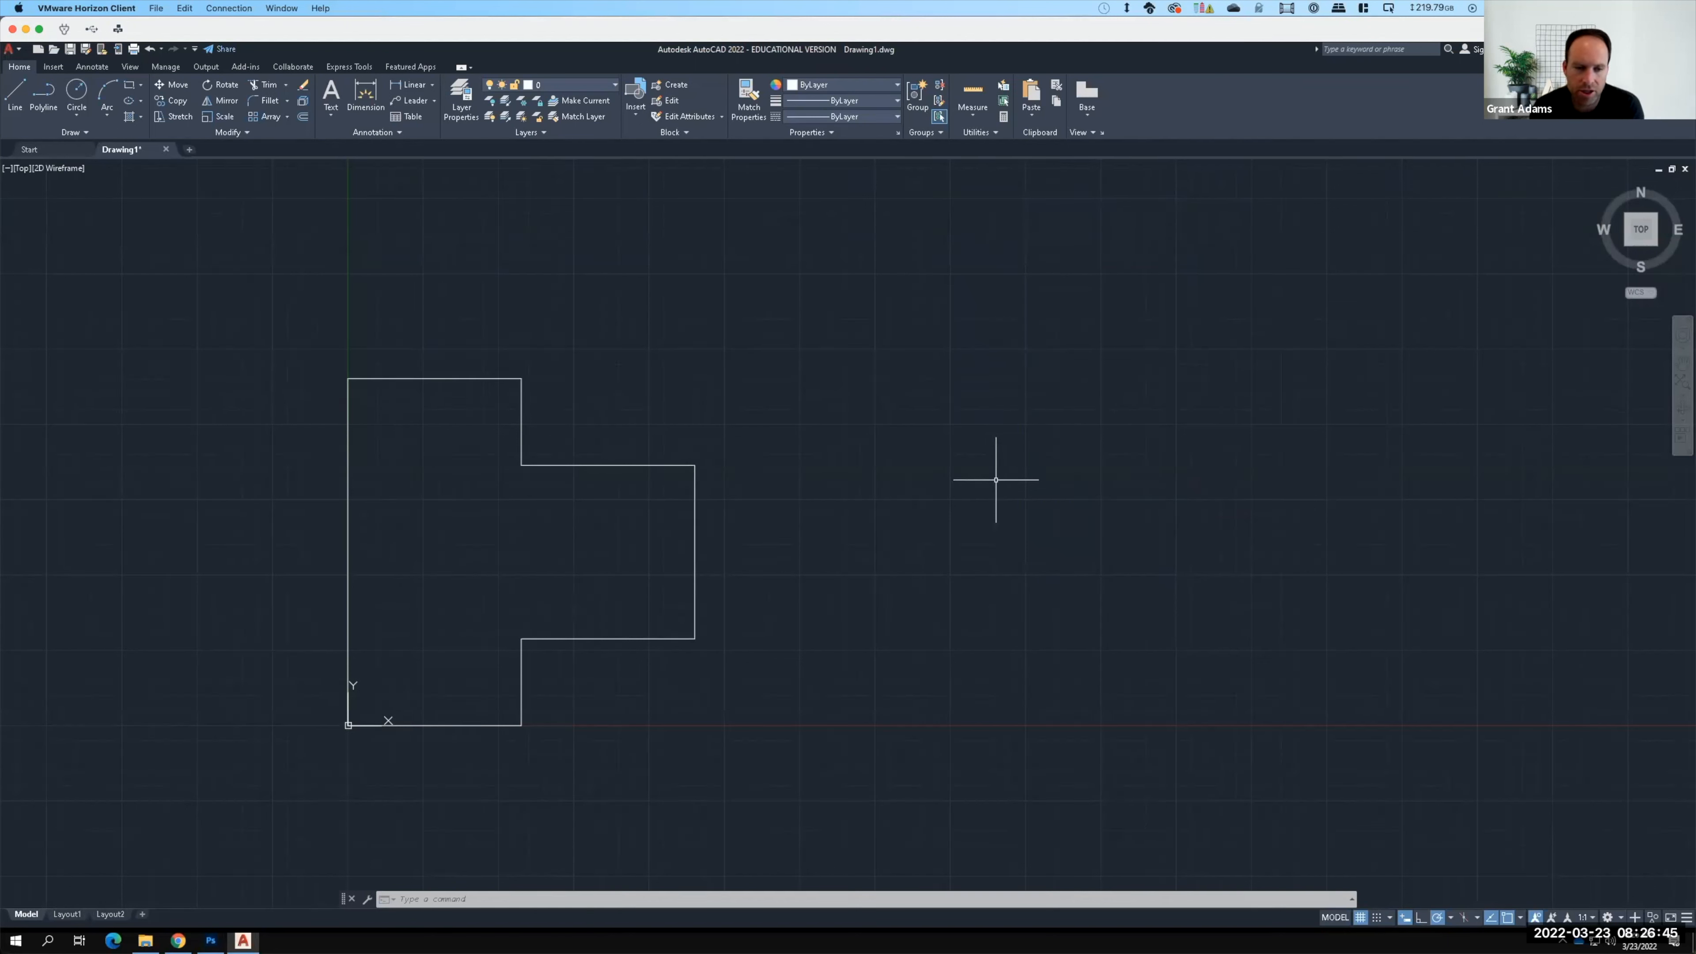
pyautogui.press('F15')
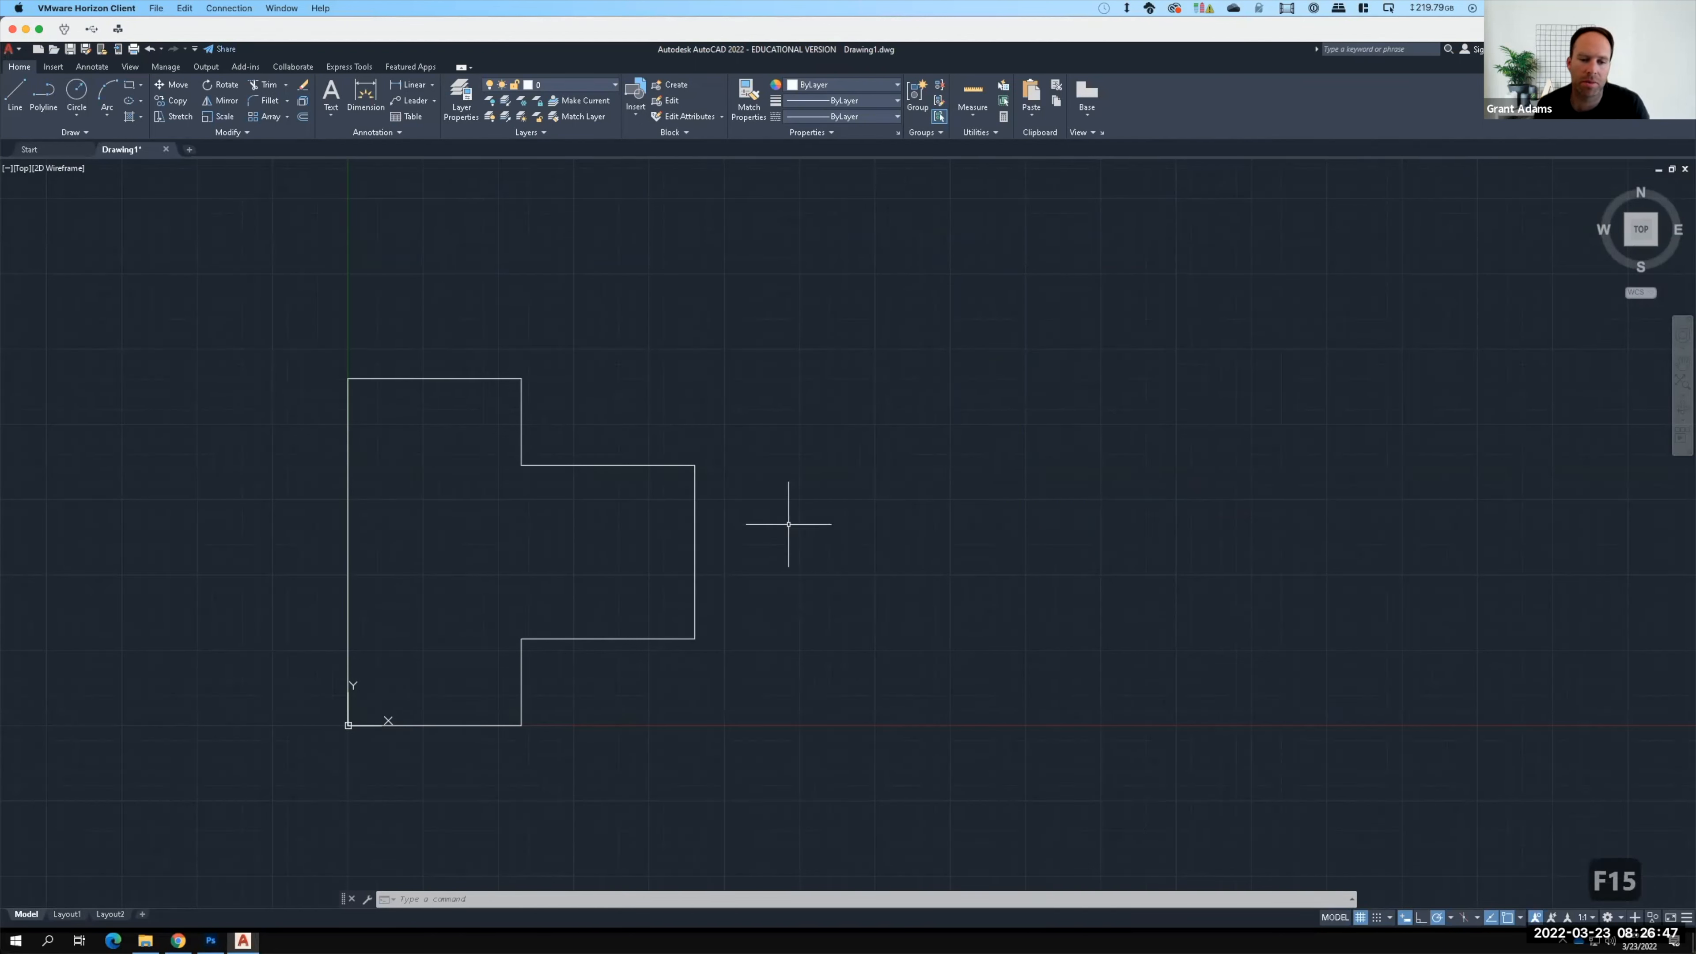
pyautogui.click(694, 658)
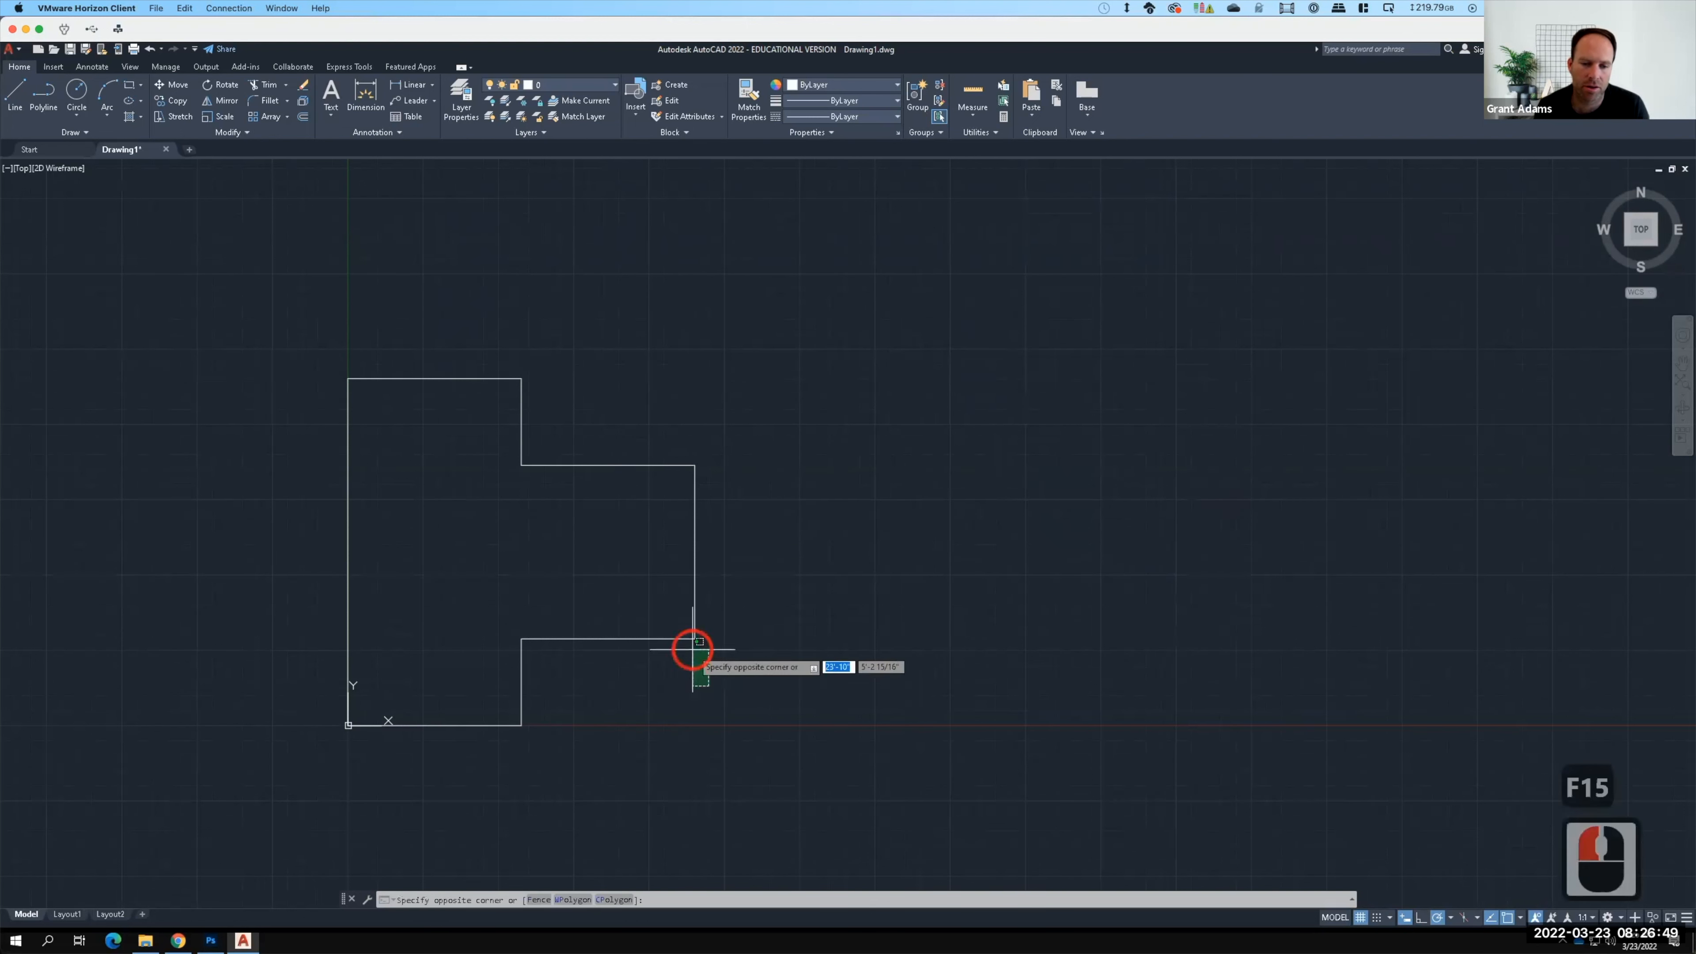
pyautogui.click(665, 609)
pyautogui.write('erase')
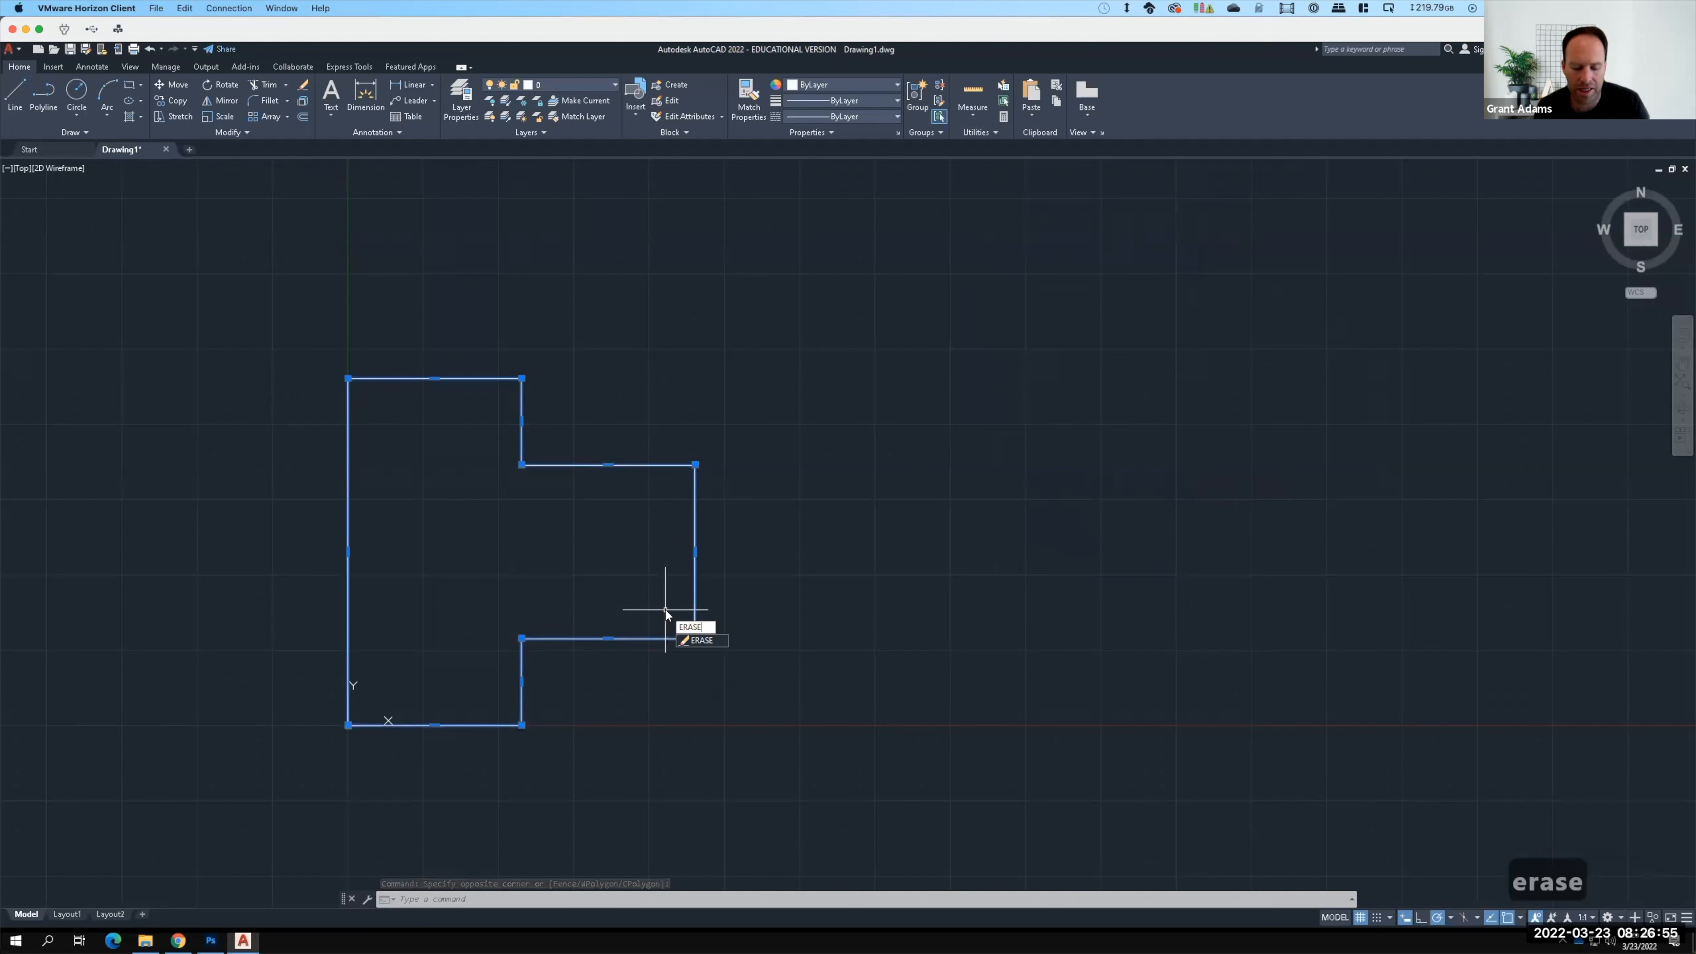
pyautogui.press('Escape')
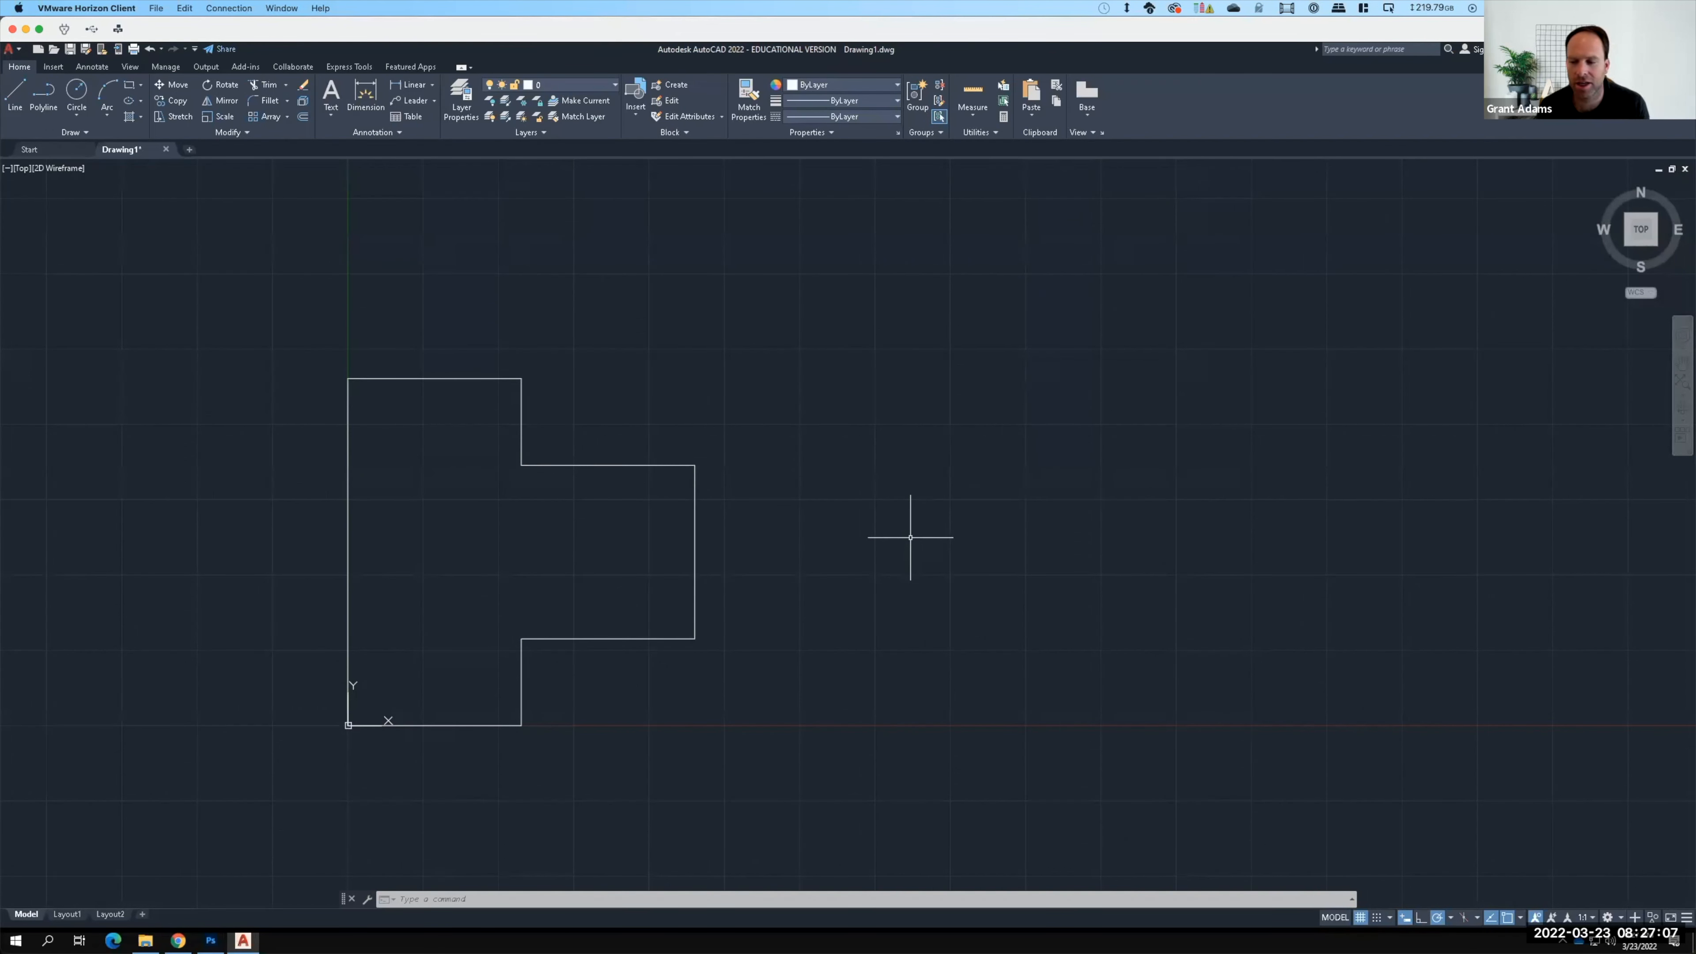
pyautogui.press('Escape')
pyautogui.press('Escape')
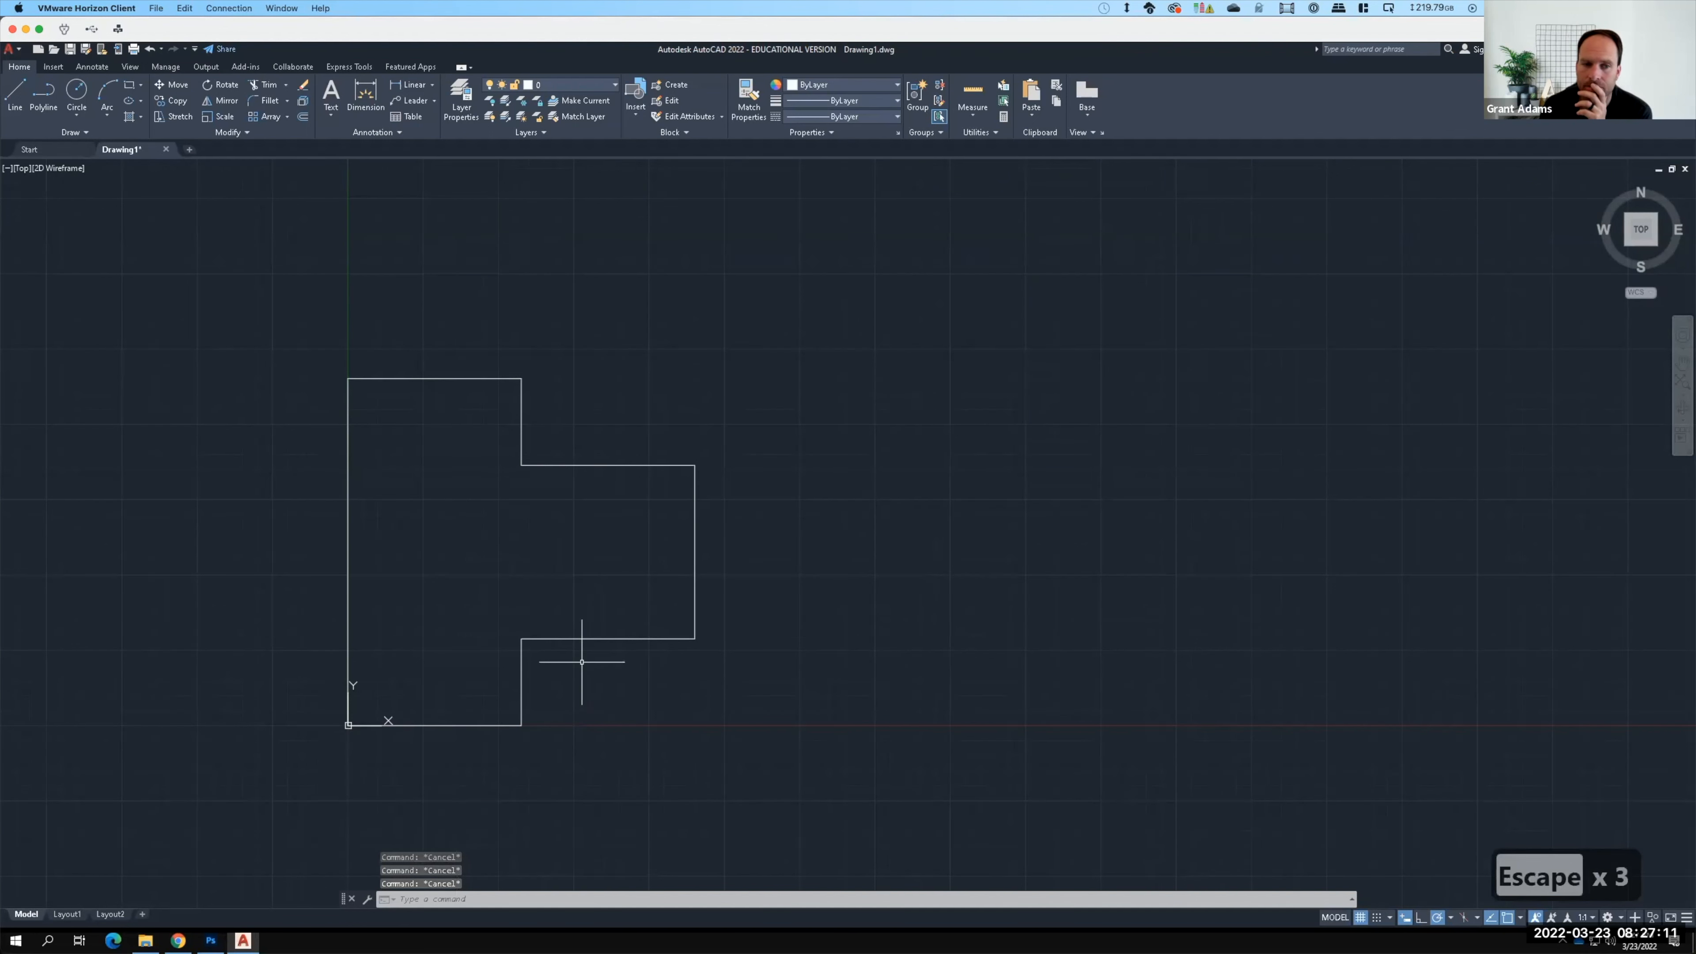
# Step: Switch to Photoshop to examine the double wall lines in Ex120-FloorPlan.jpg, and return to the AutoCAD drawing
pyautogui.middleClick(605, 663)
pyautogui.scroll(-2, 606, 662)
pyautogui.scroll(2, 409, 648)
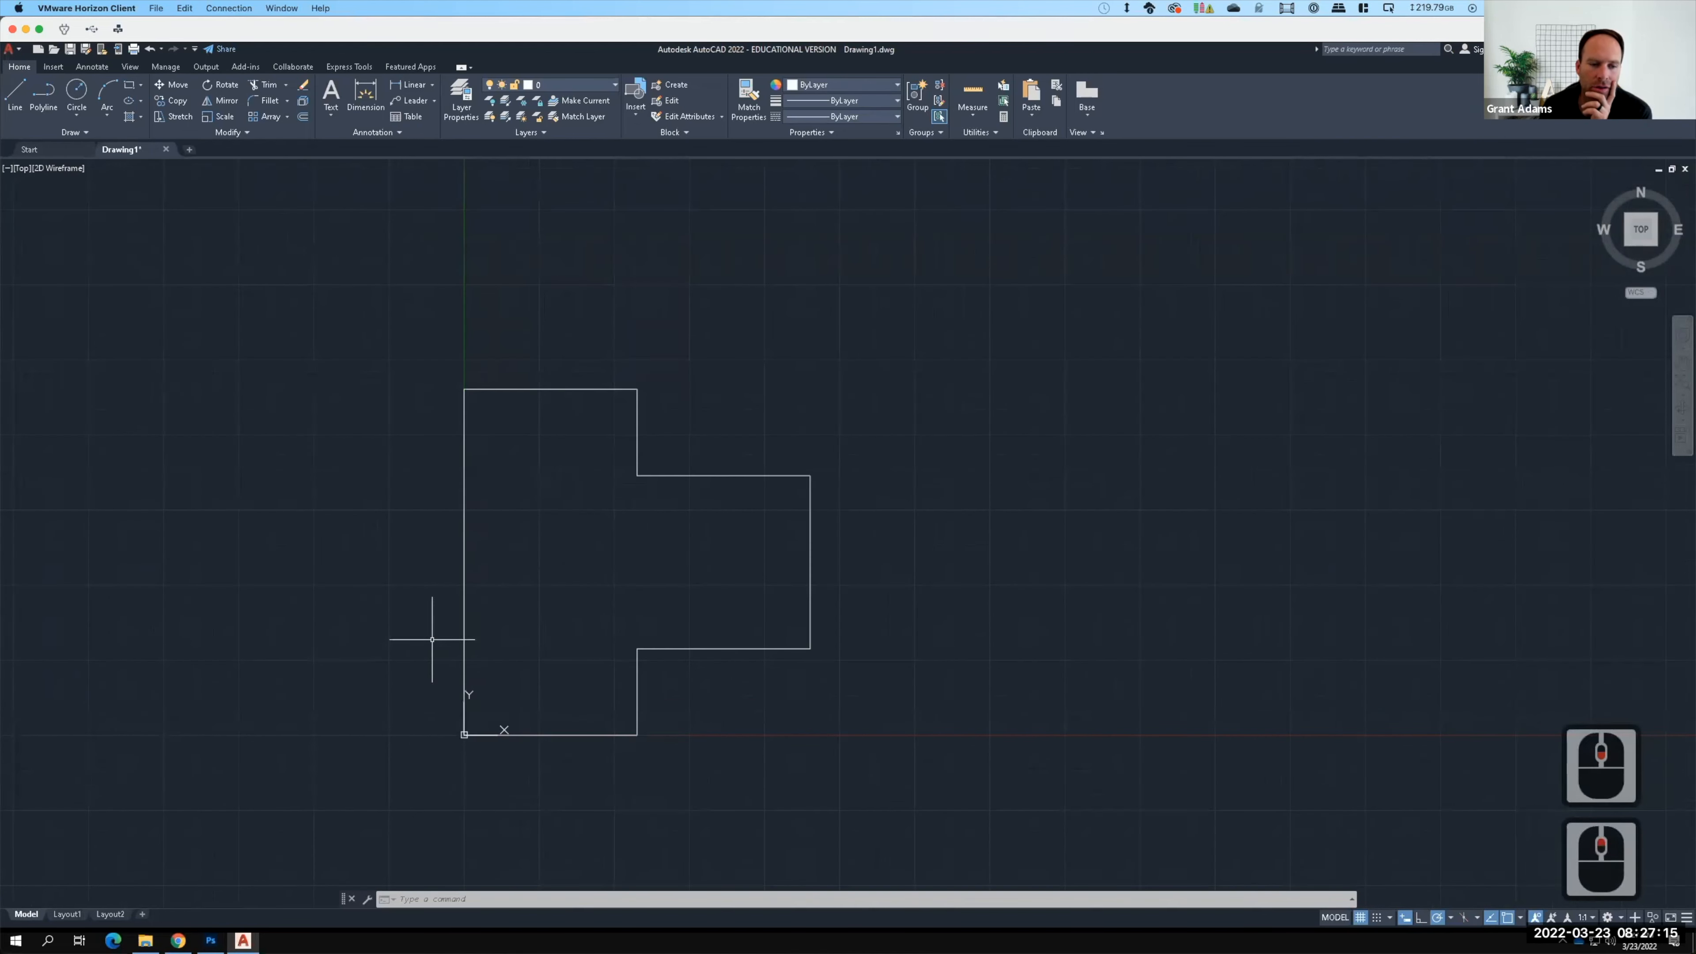
pyautogui.scroll(2, 461, 640)
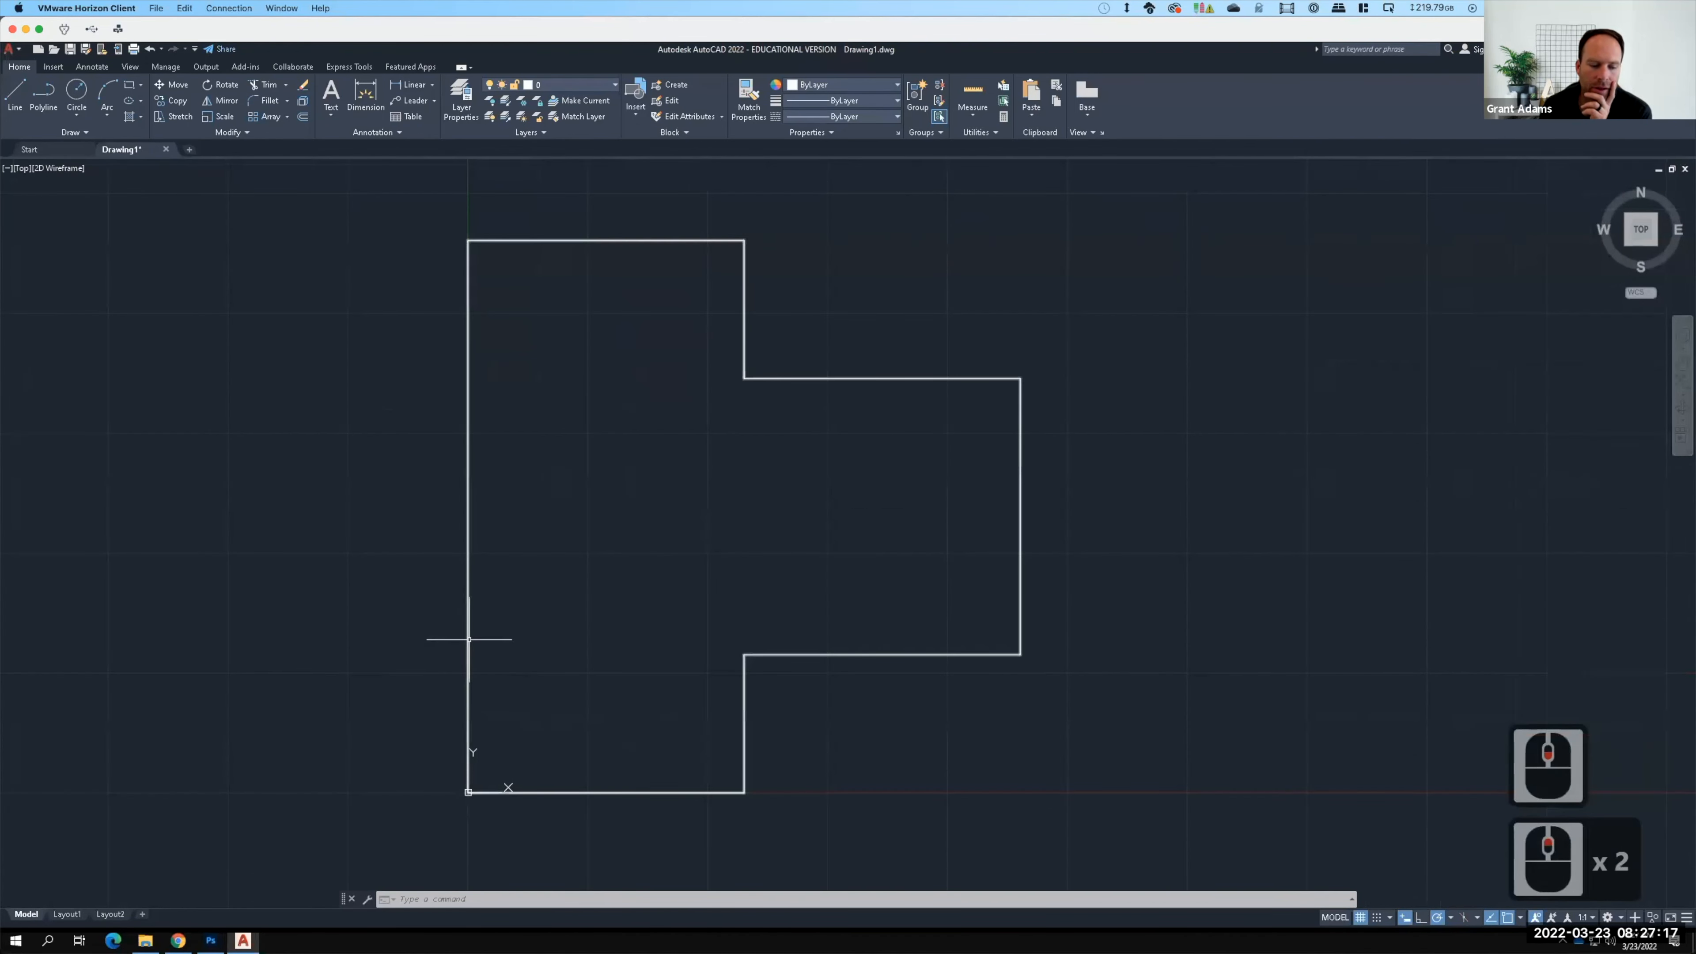
pyautogui.click(211, 940)
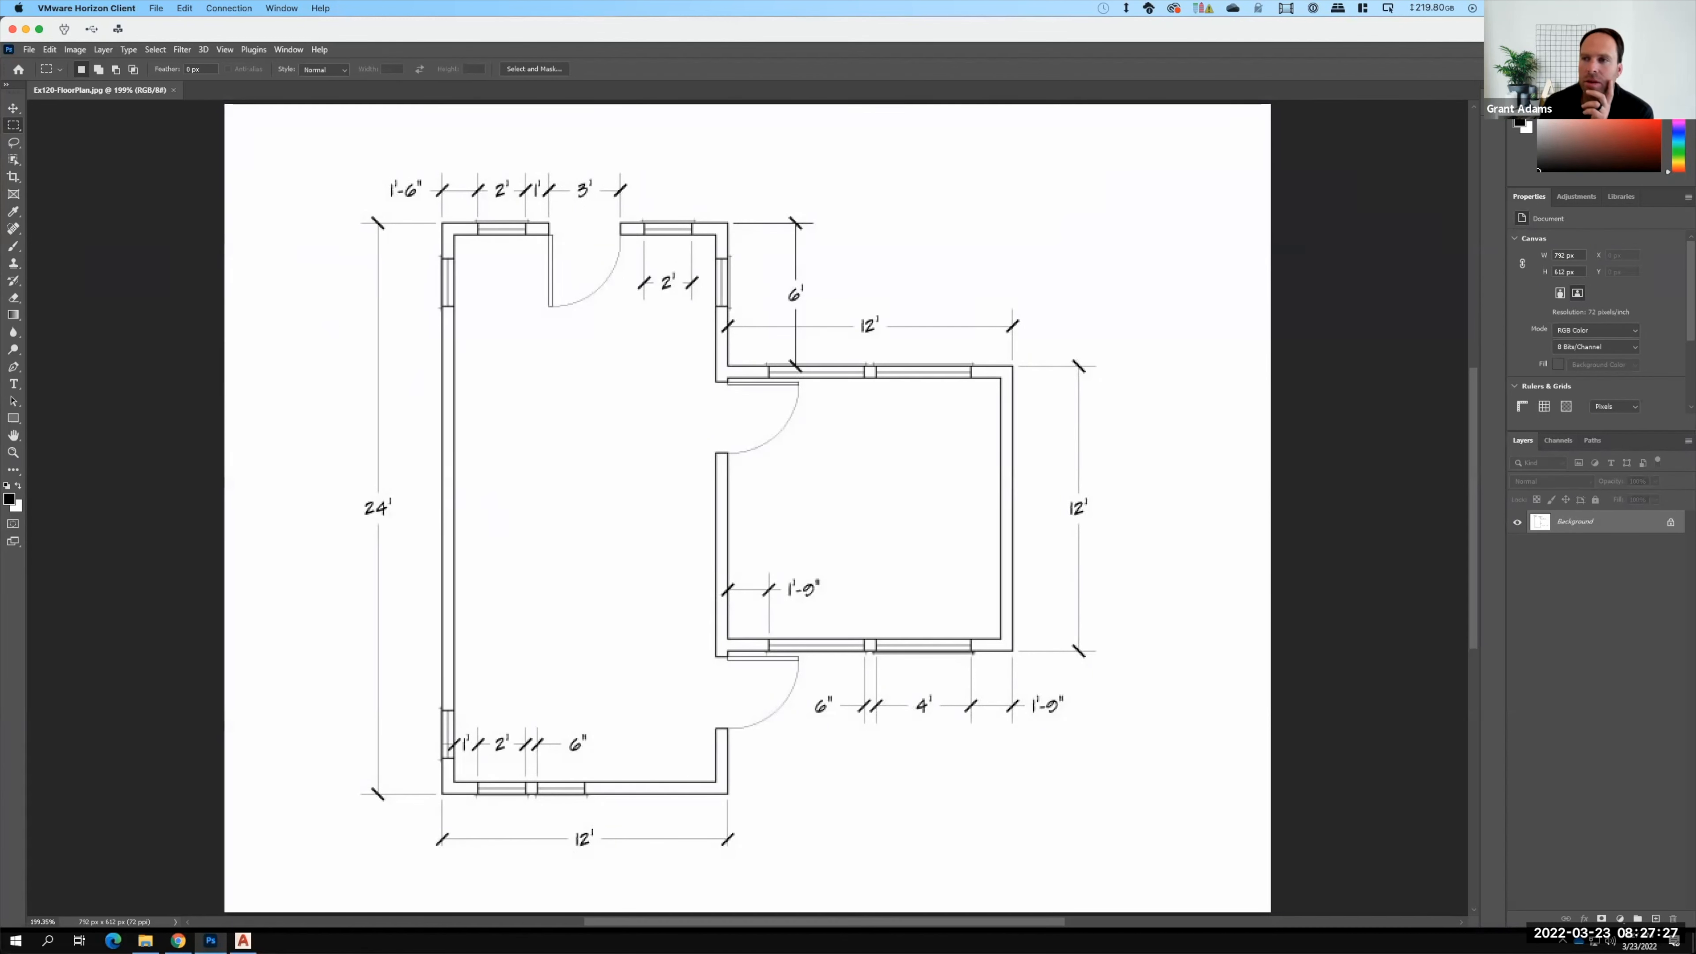
pyautogui.click(242, 941)
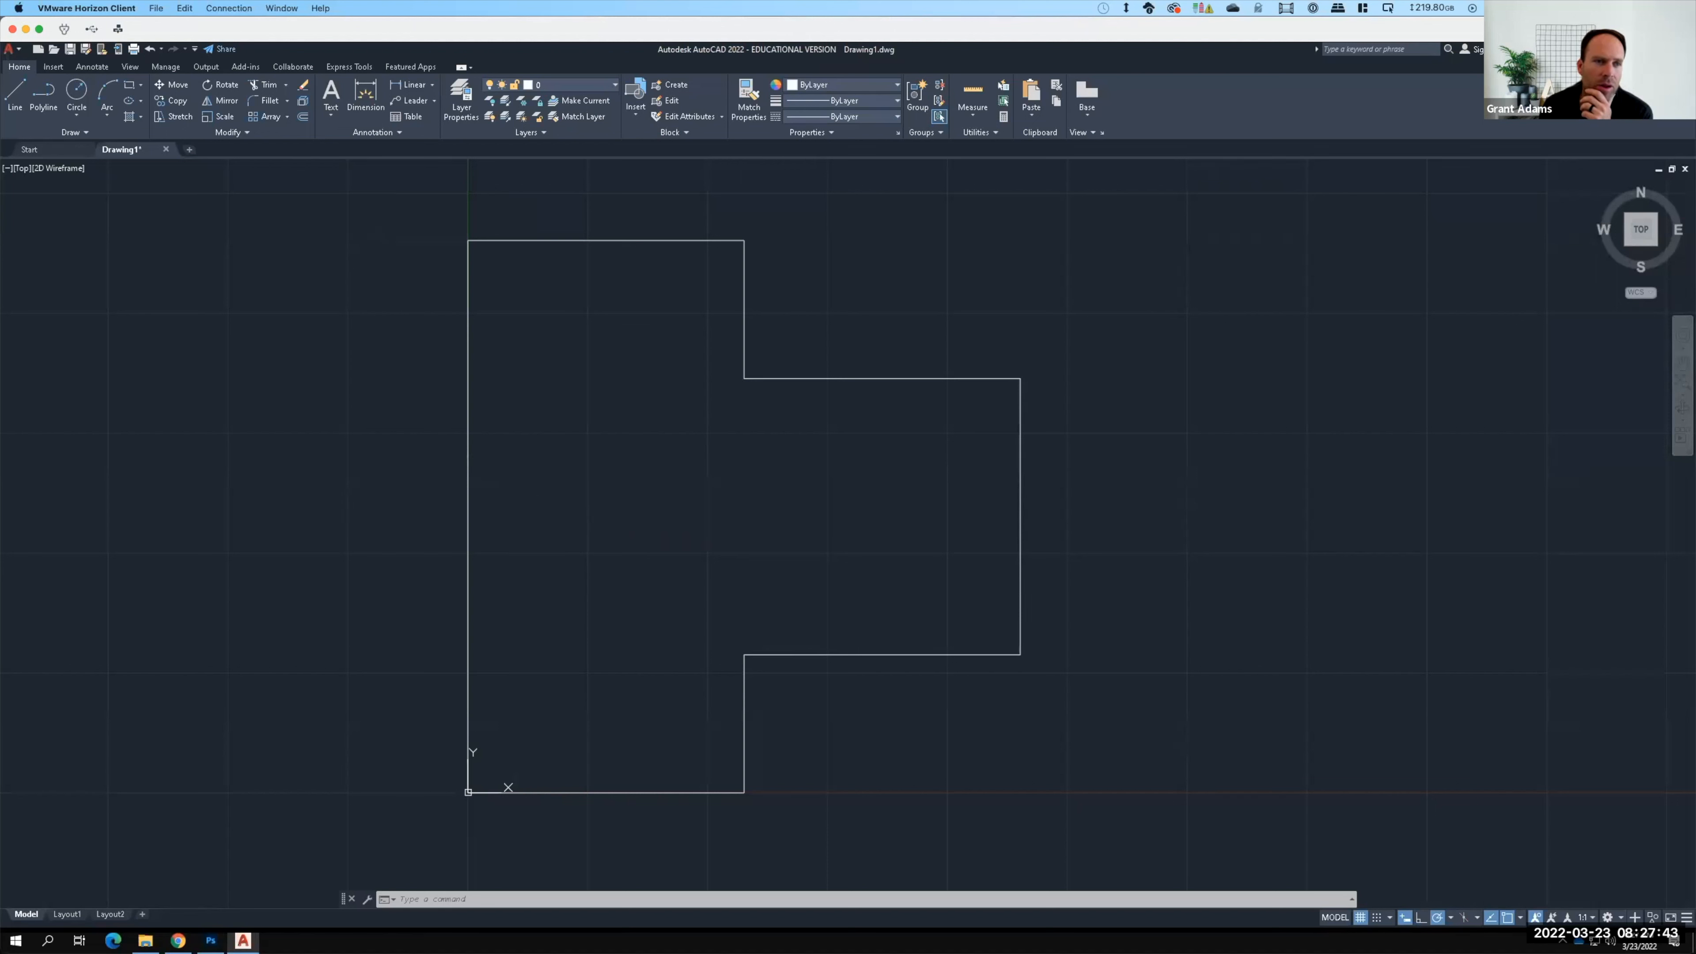
# Step: Offset the exterior outline 6" inward to form the inner face of the walls
pyautogui.press('F15')
pyautogui.click(247, 133)
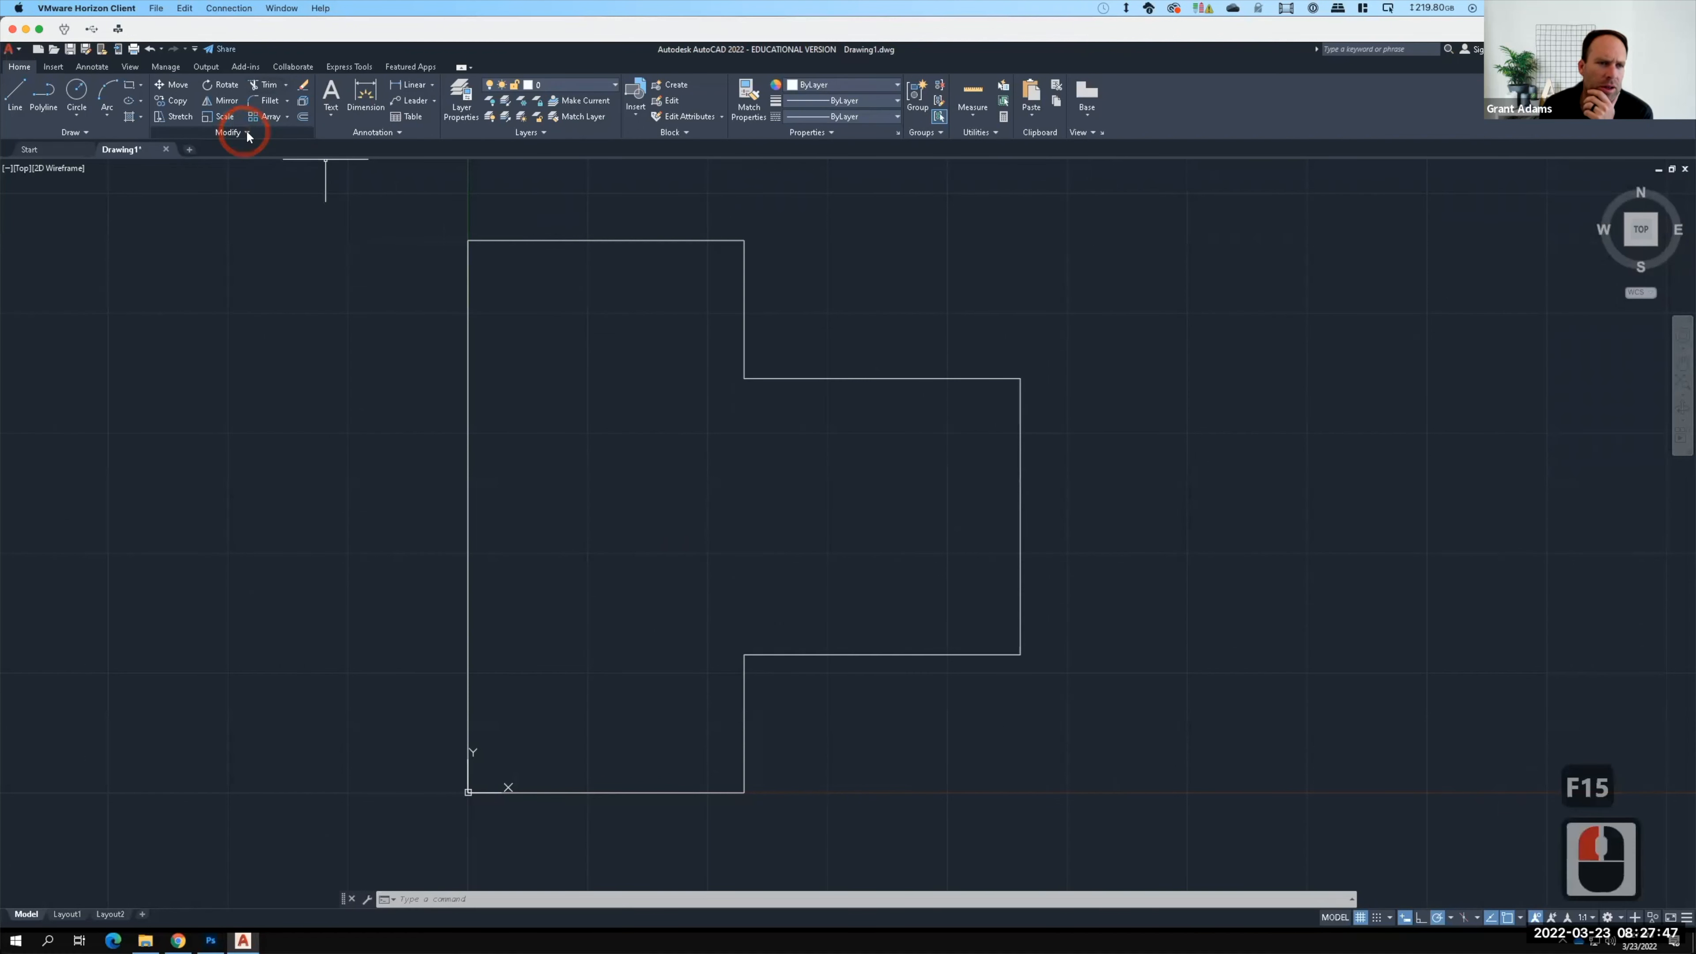
pyautogui.click(248, 134)
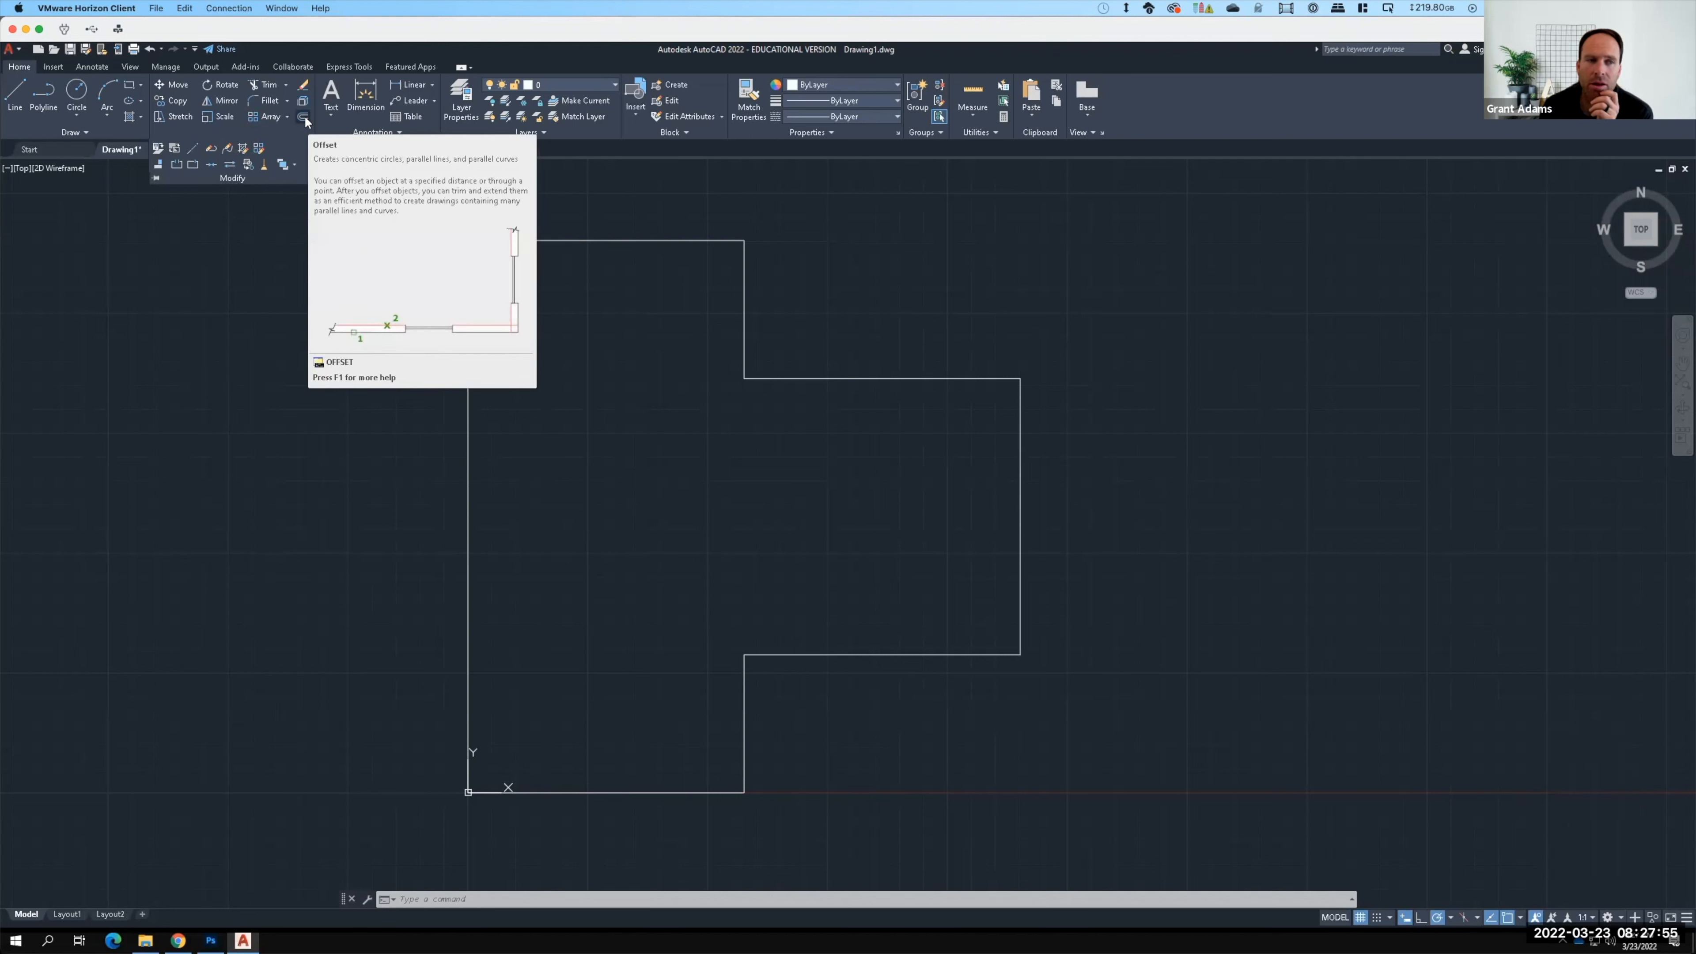
pyautogui.click(305, 116)
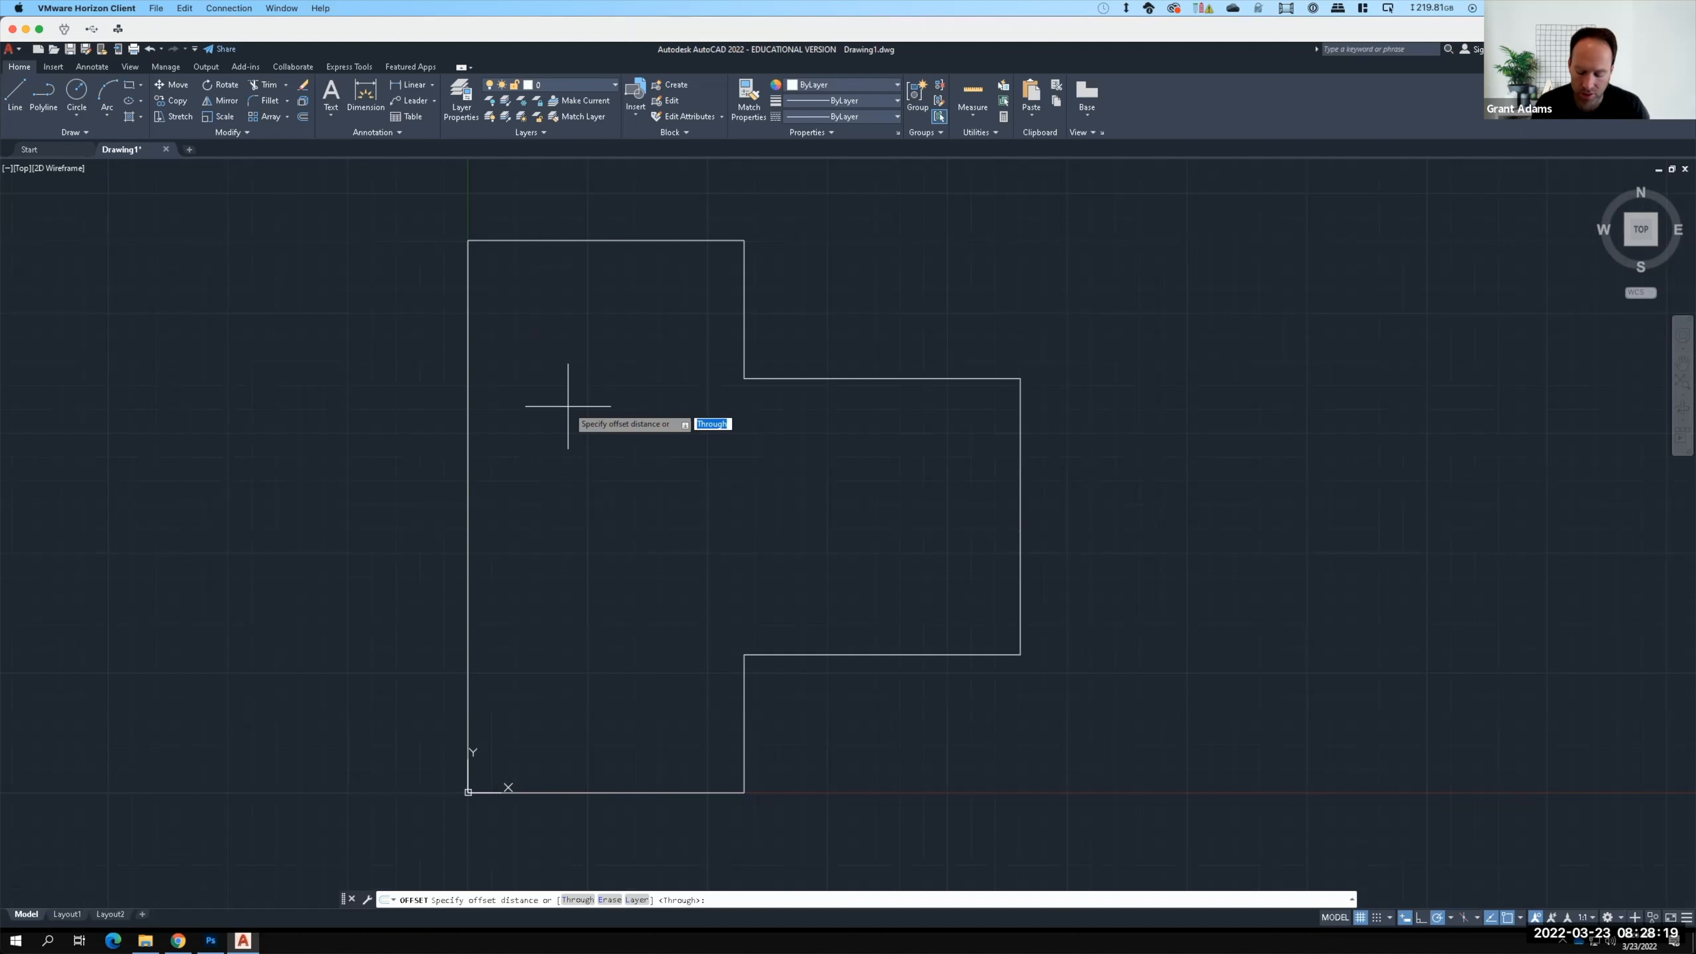
pyautogui.write('6"')
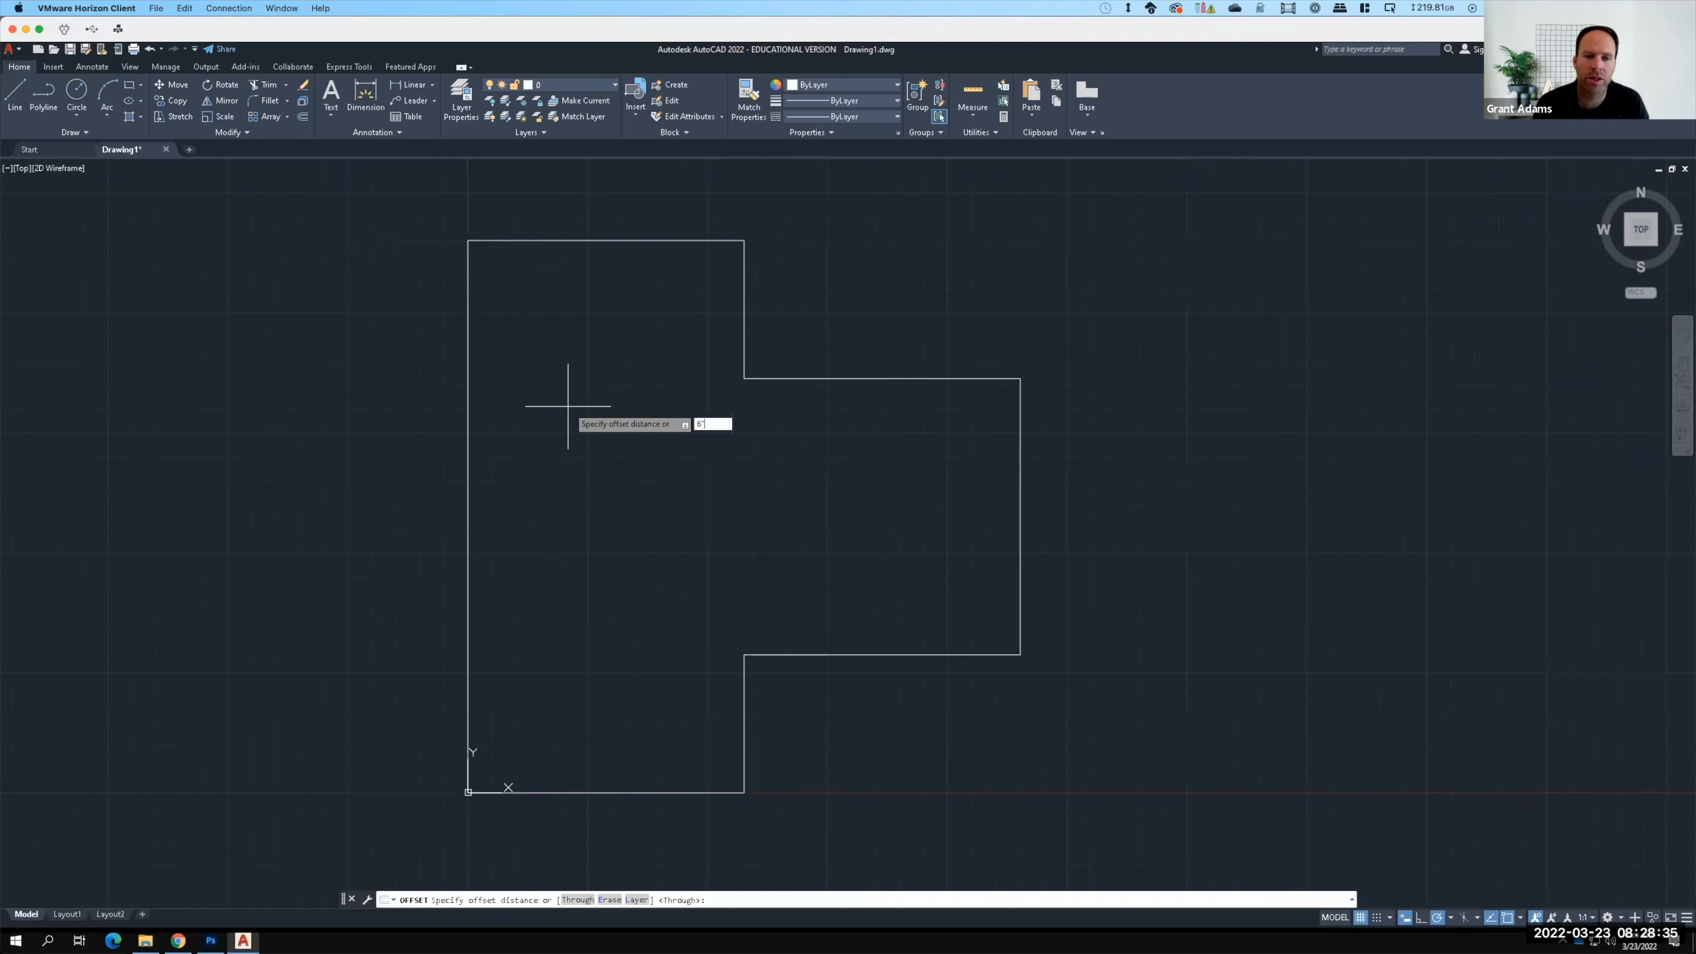
pyautogui.press('Return')
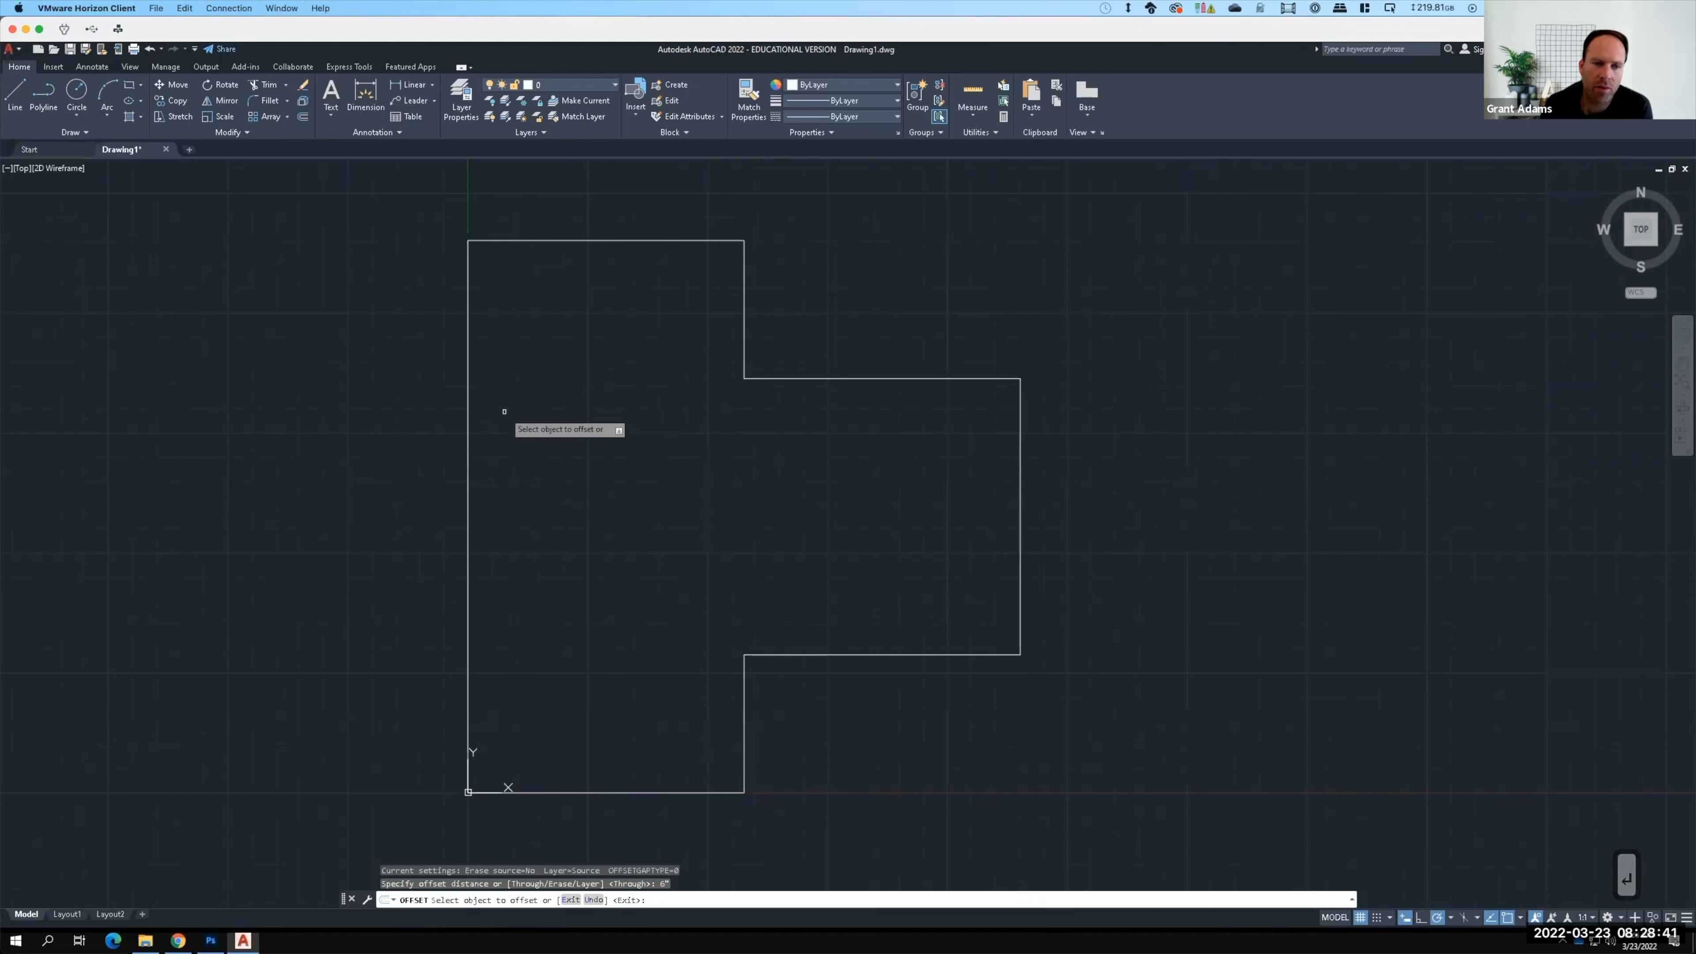
pyautogui.press('F15')
pyautogui.click(467, 417)
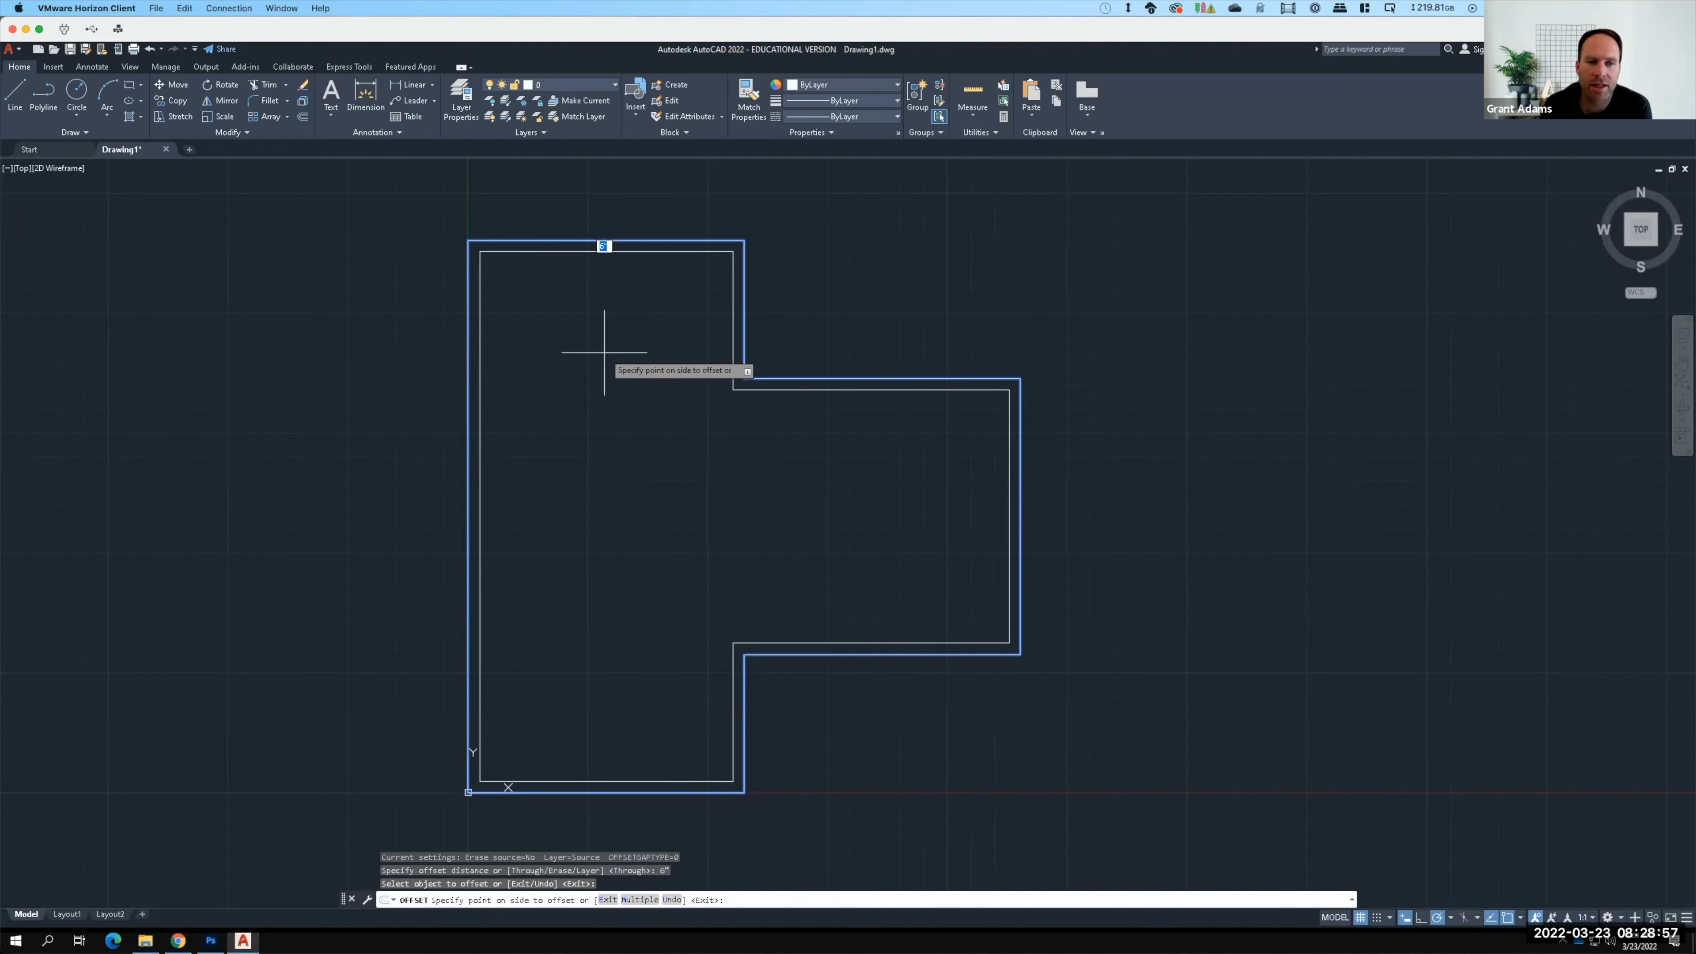
pyautogui.click(613, 461)
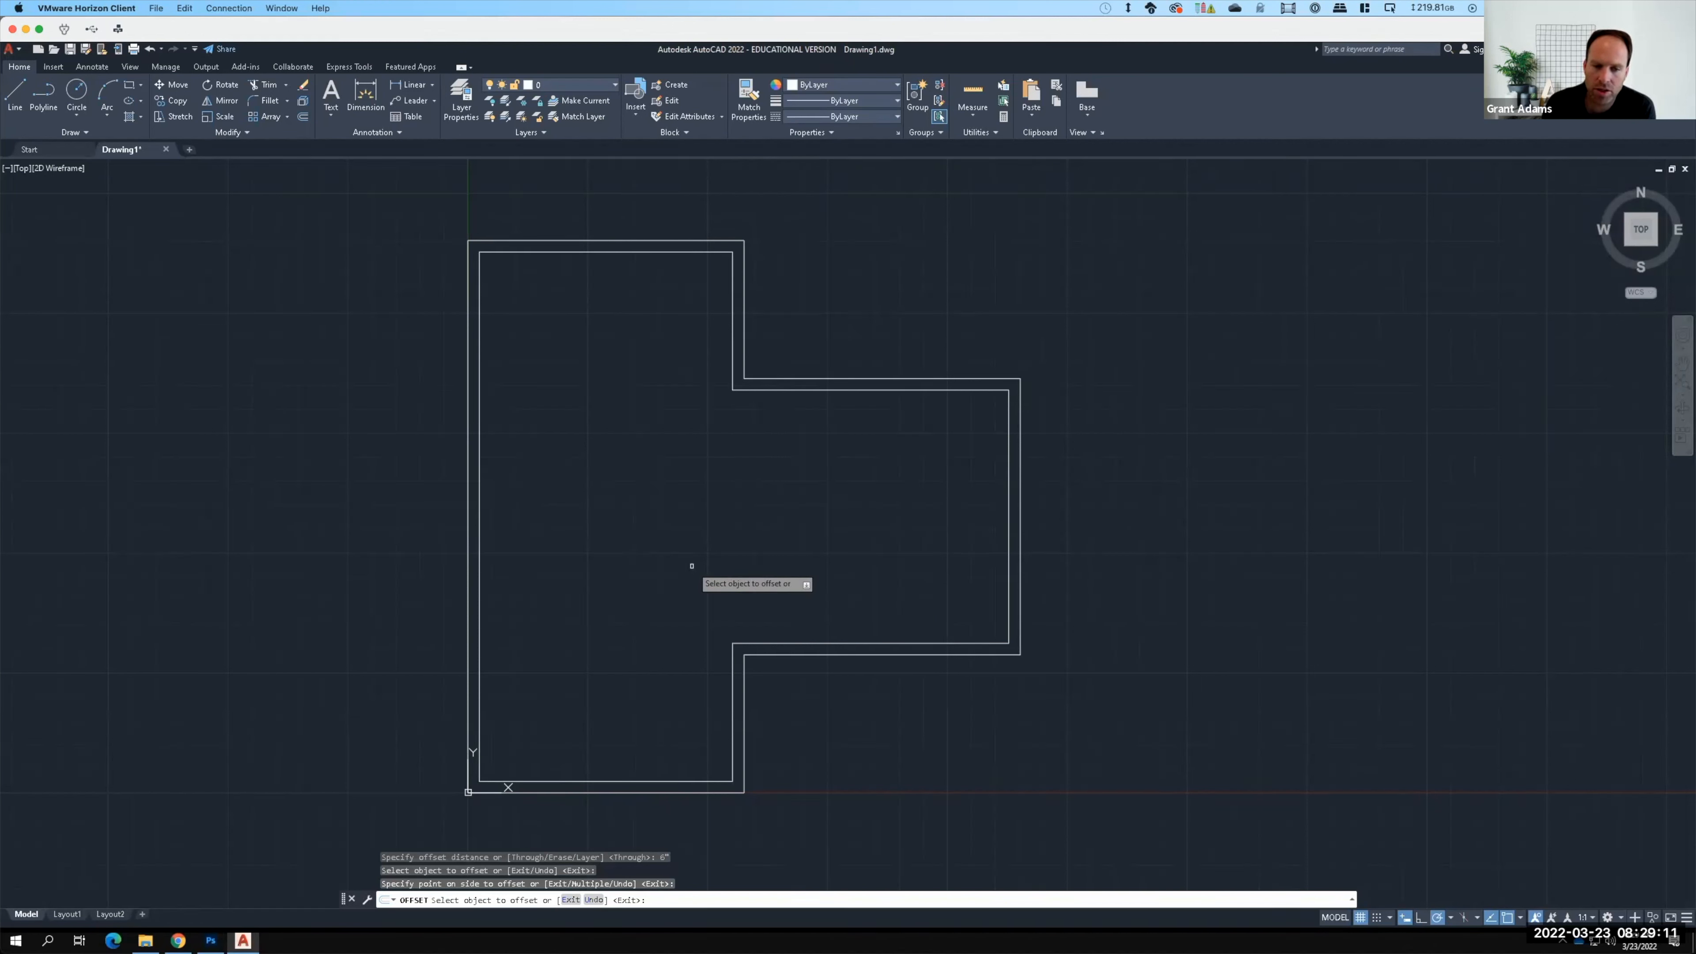
pyautogui.press('Return')
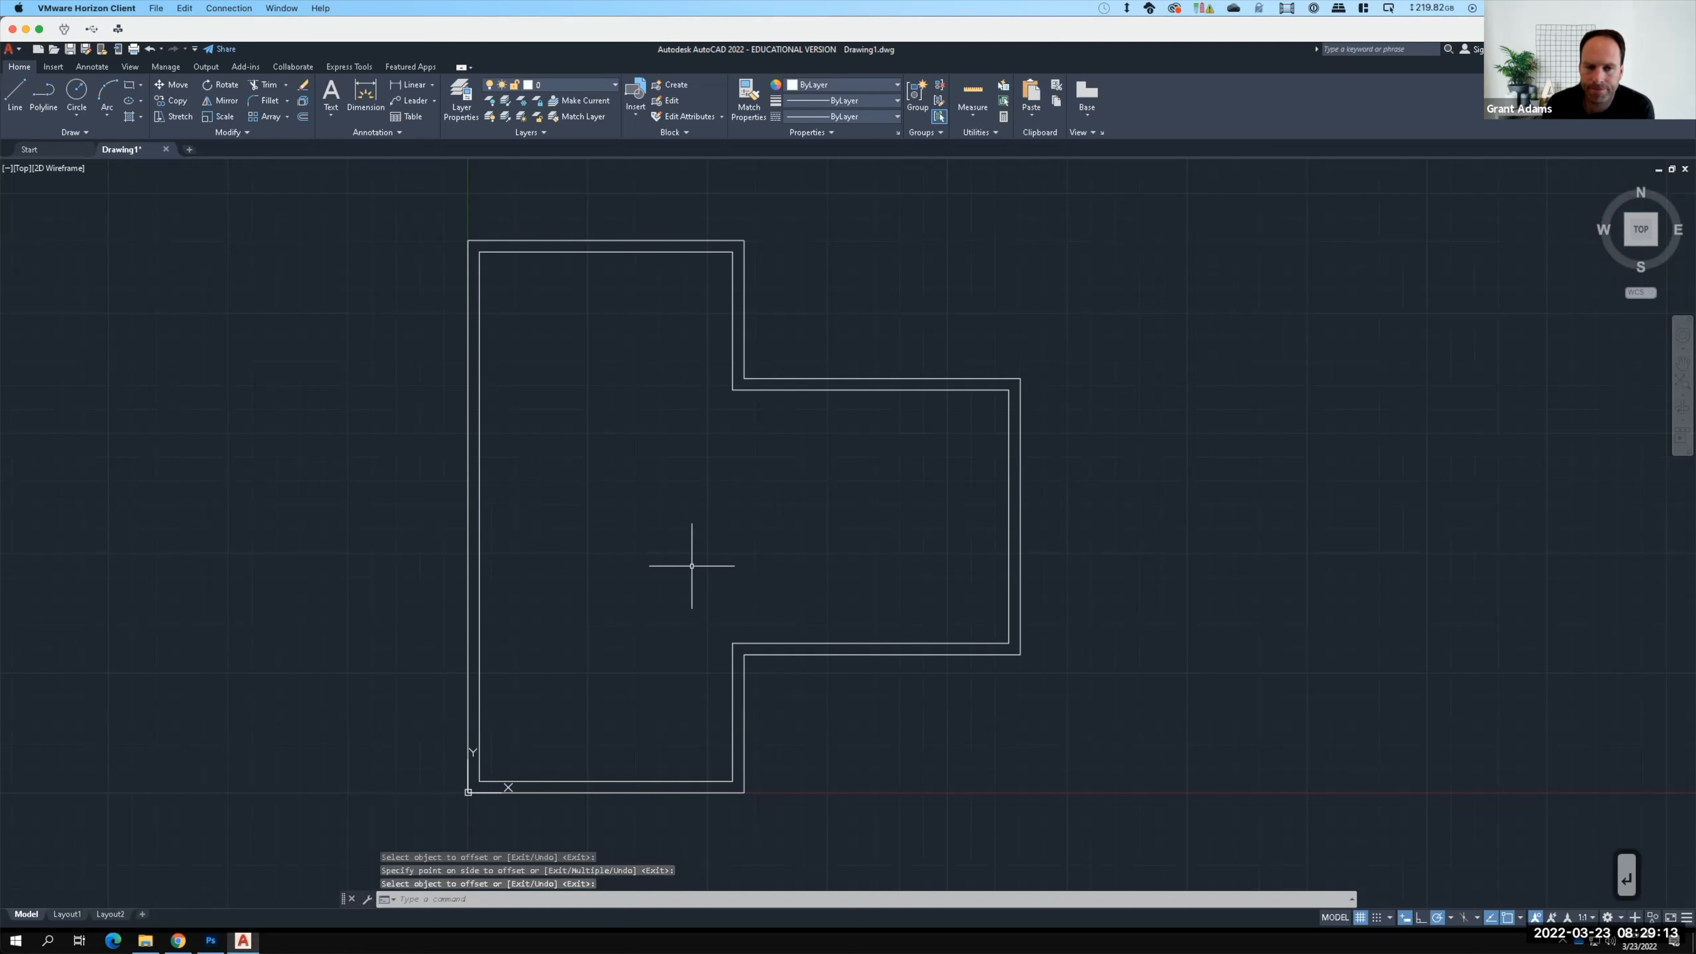
# Step: Copy the outer outline about 33' horizontally into the empty space right of the floor plan
pyautogui.click(469, 385)
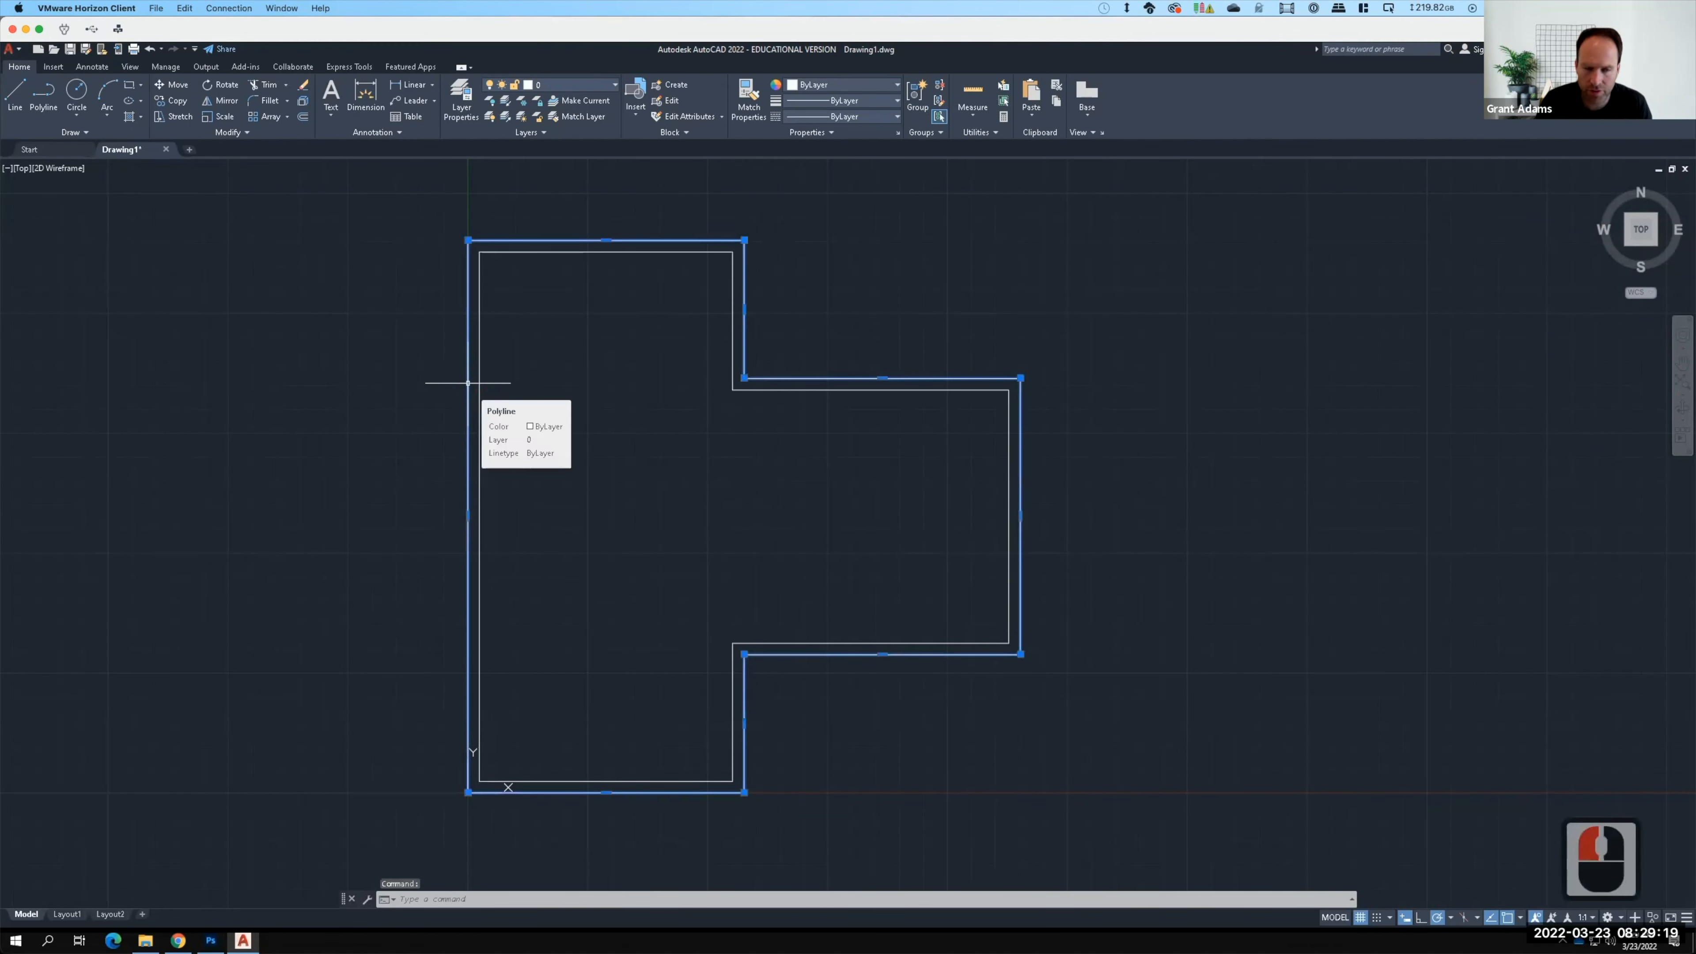
pyautogui.write('copy')
pyautogui.press('Return')
pyautogui.click(425, 380)
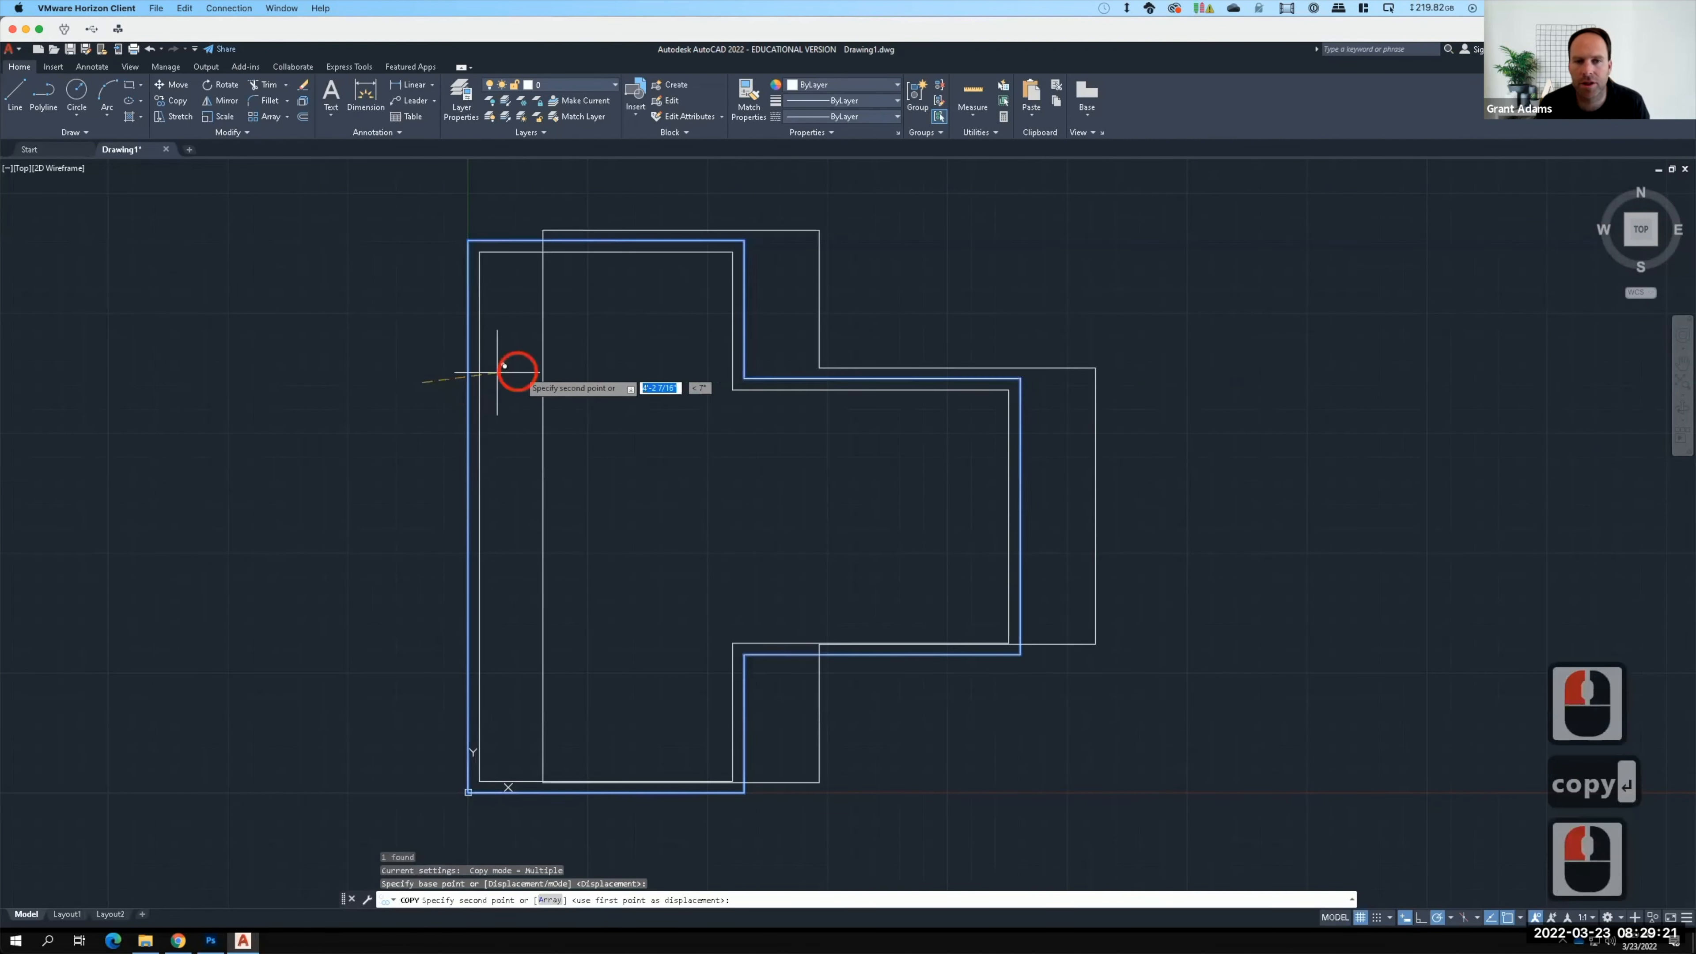
pyautogui.scroll(-3, 514, 374)
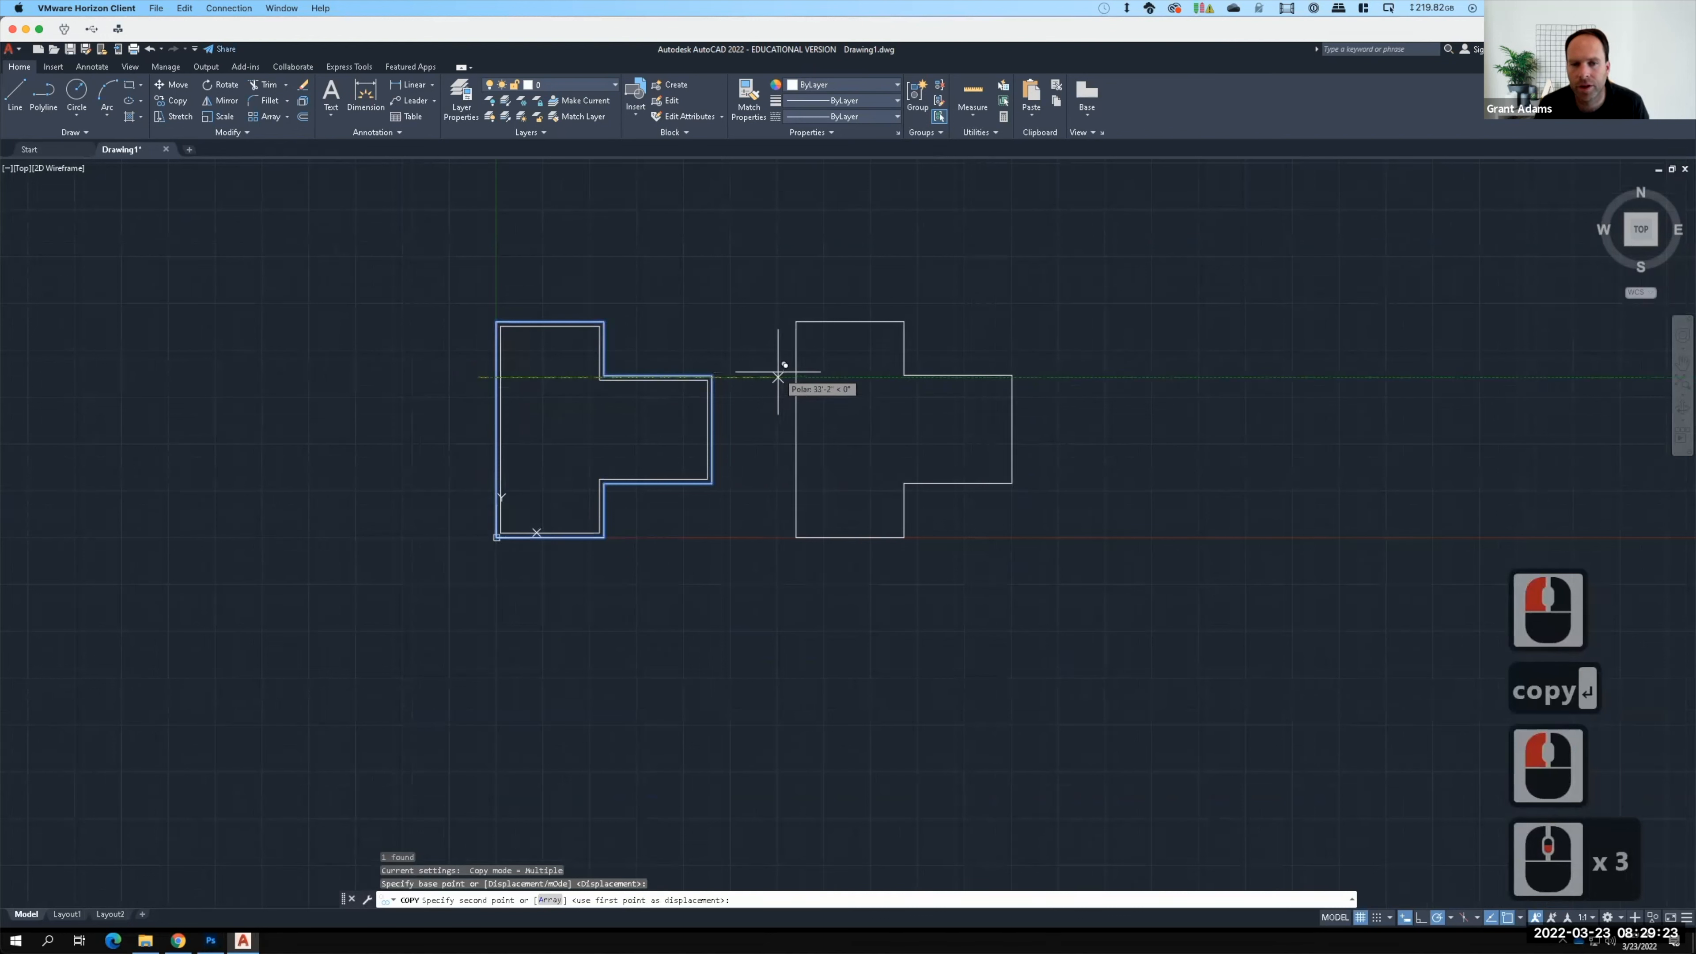
pyautogui.click(784, 371)
pyautogui.press('Escape')
pyautogui.press('Escape')
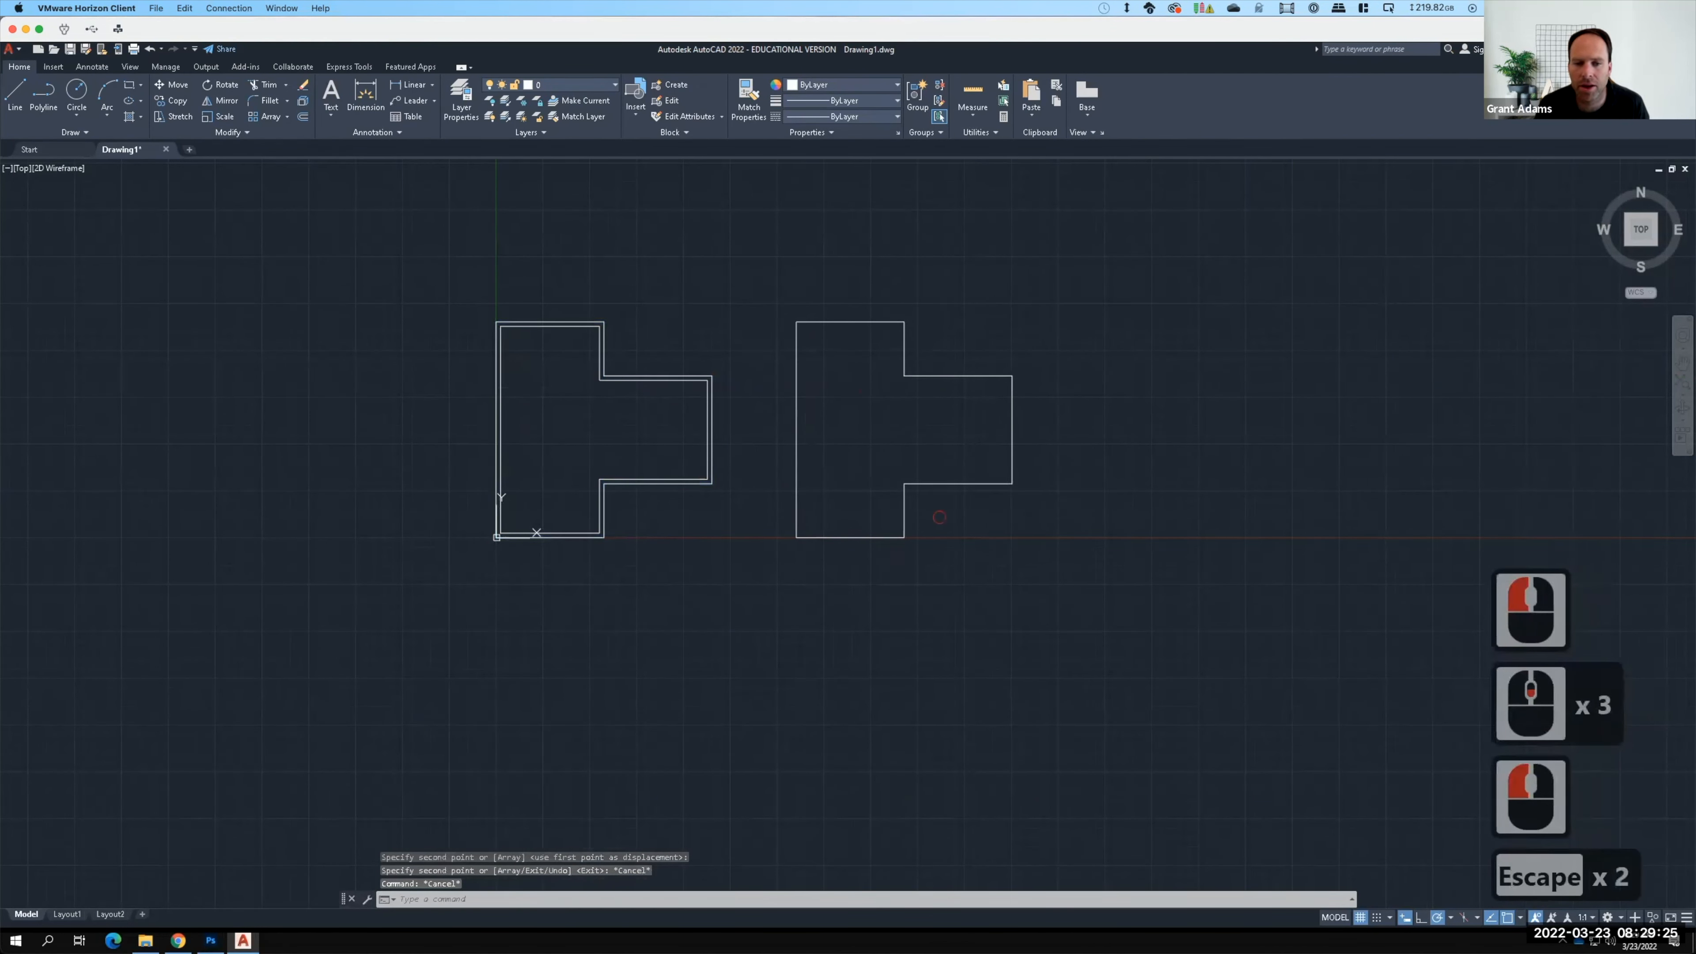
# Step: Explode the copied outline into separate lines and select its left and top segments individually to check them
pyautogui.click(941, 516)
pyautogui.click(877, 436)
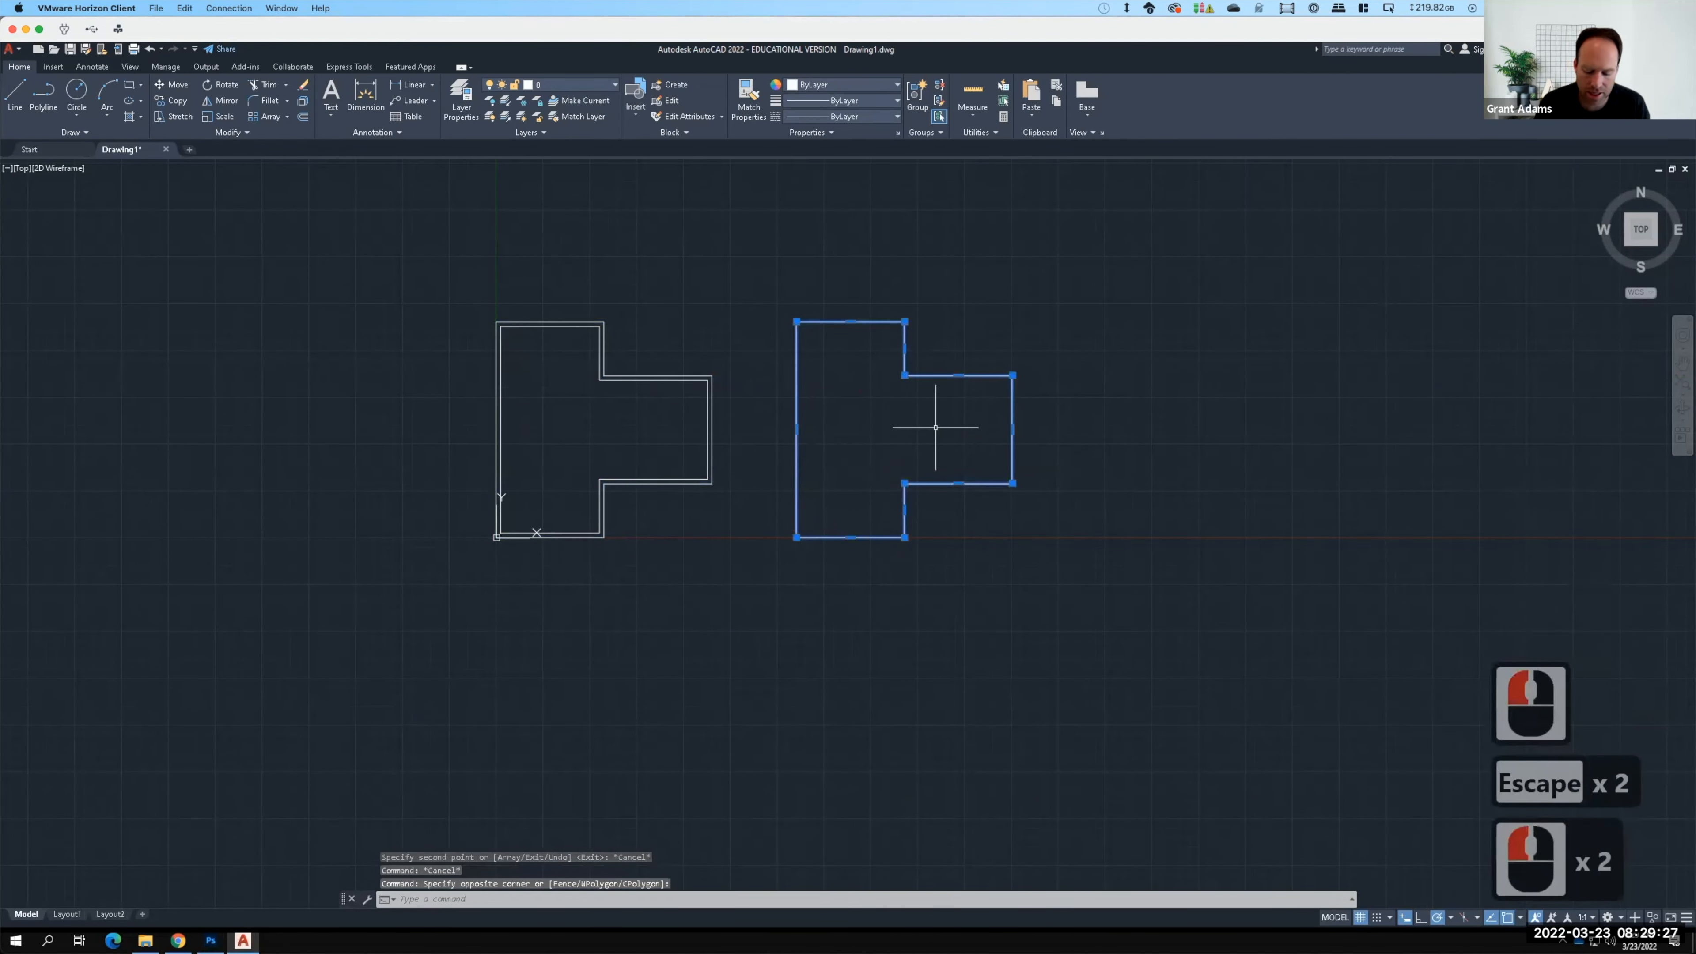
pyautogui.write('explode')
pyautogui.press('Return')
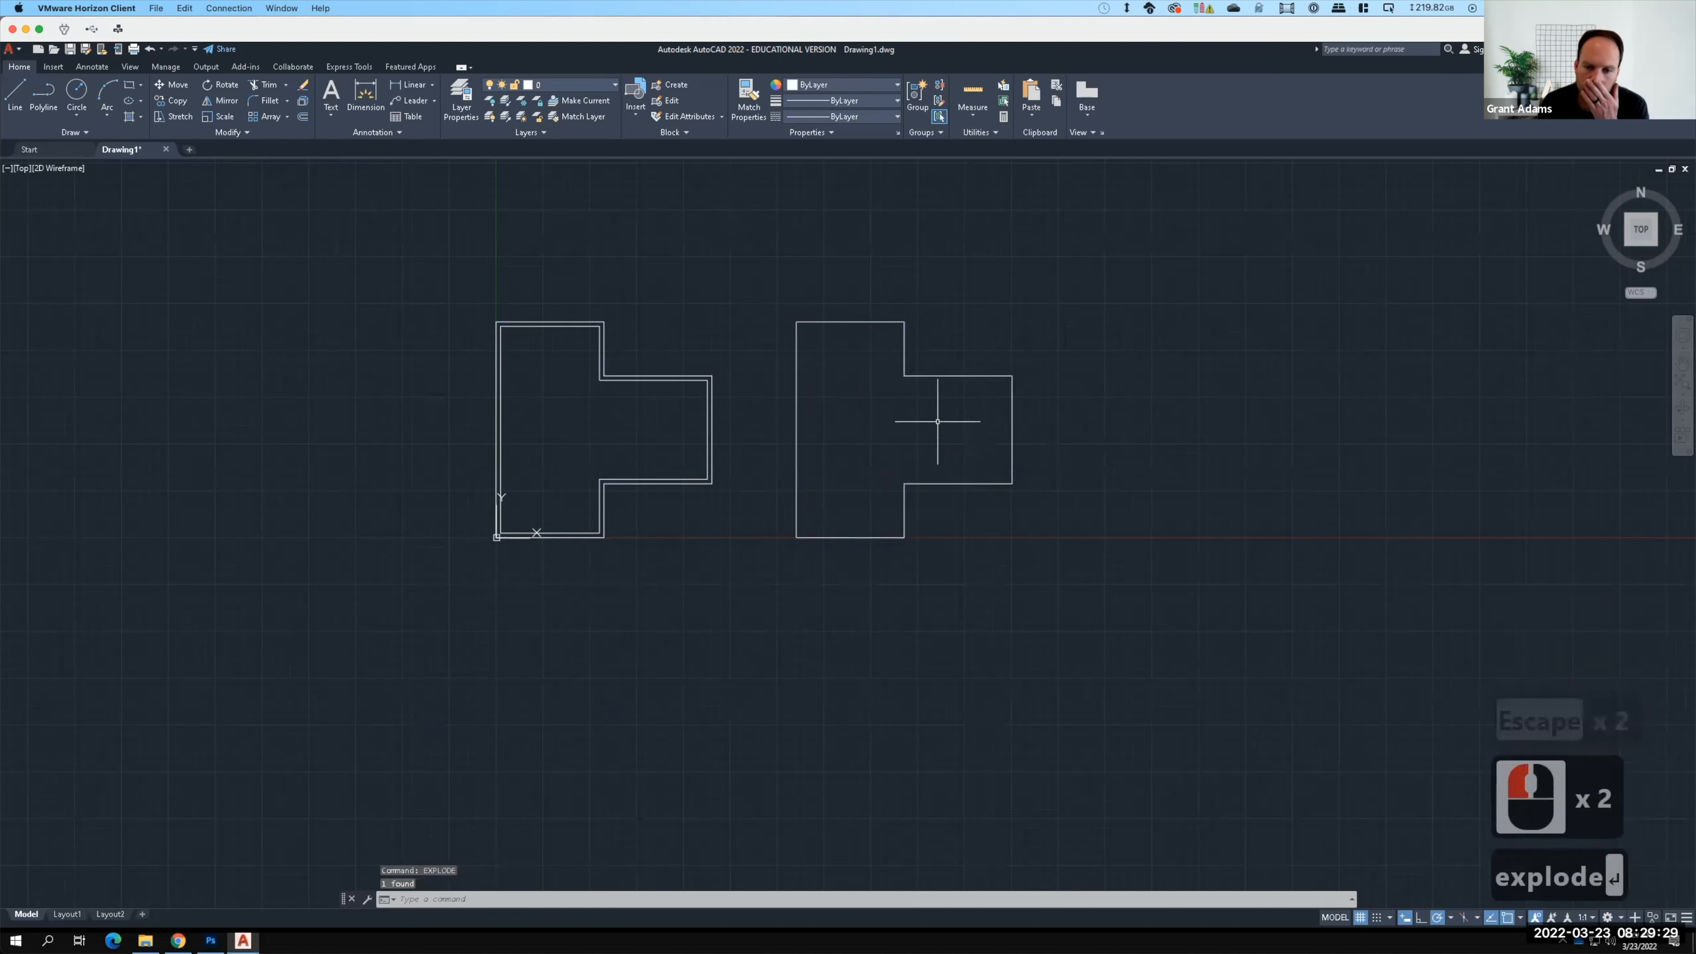
pyautogui.click(797, 386)
pyautogui.click(841, 322)
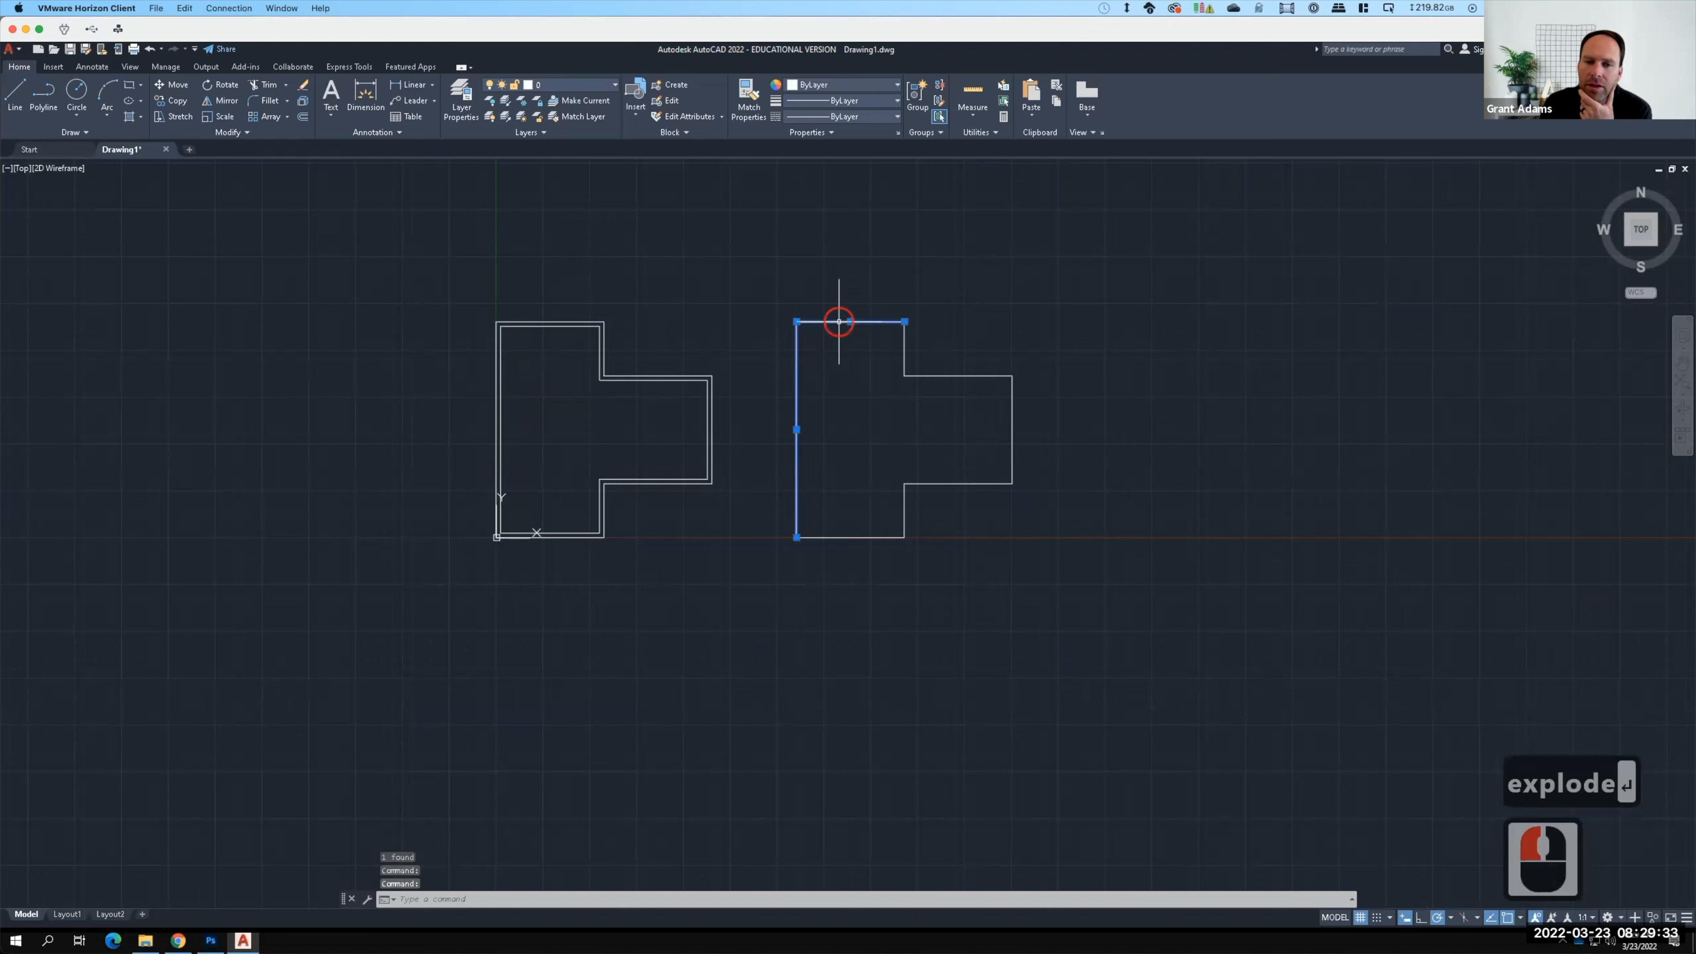
# Step: Join the copied outline's left and top segments with the adjoining short vertical and upper wing segments into one polyline
pyautogui.click(934, 394)
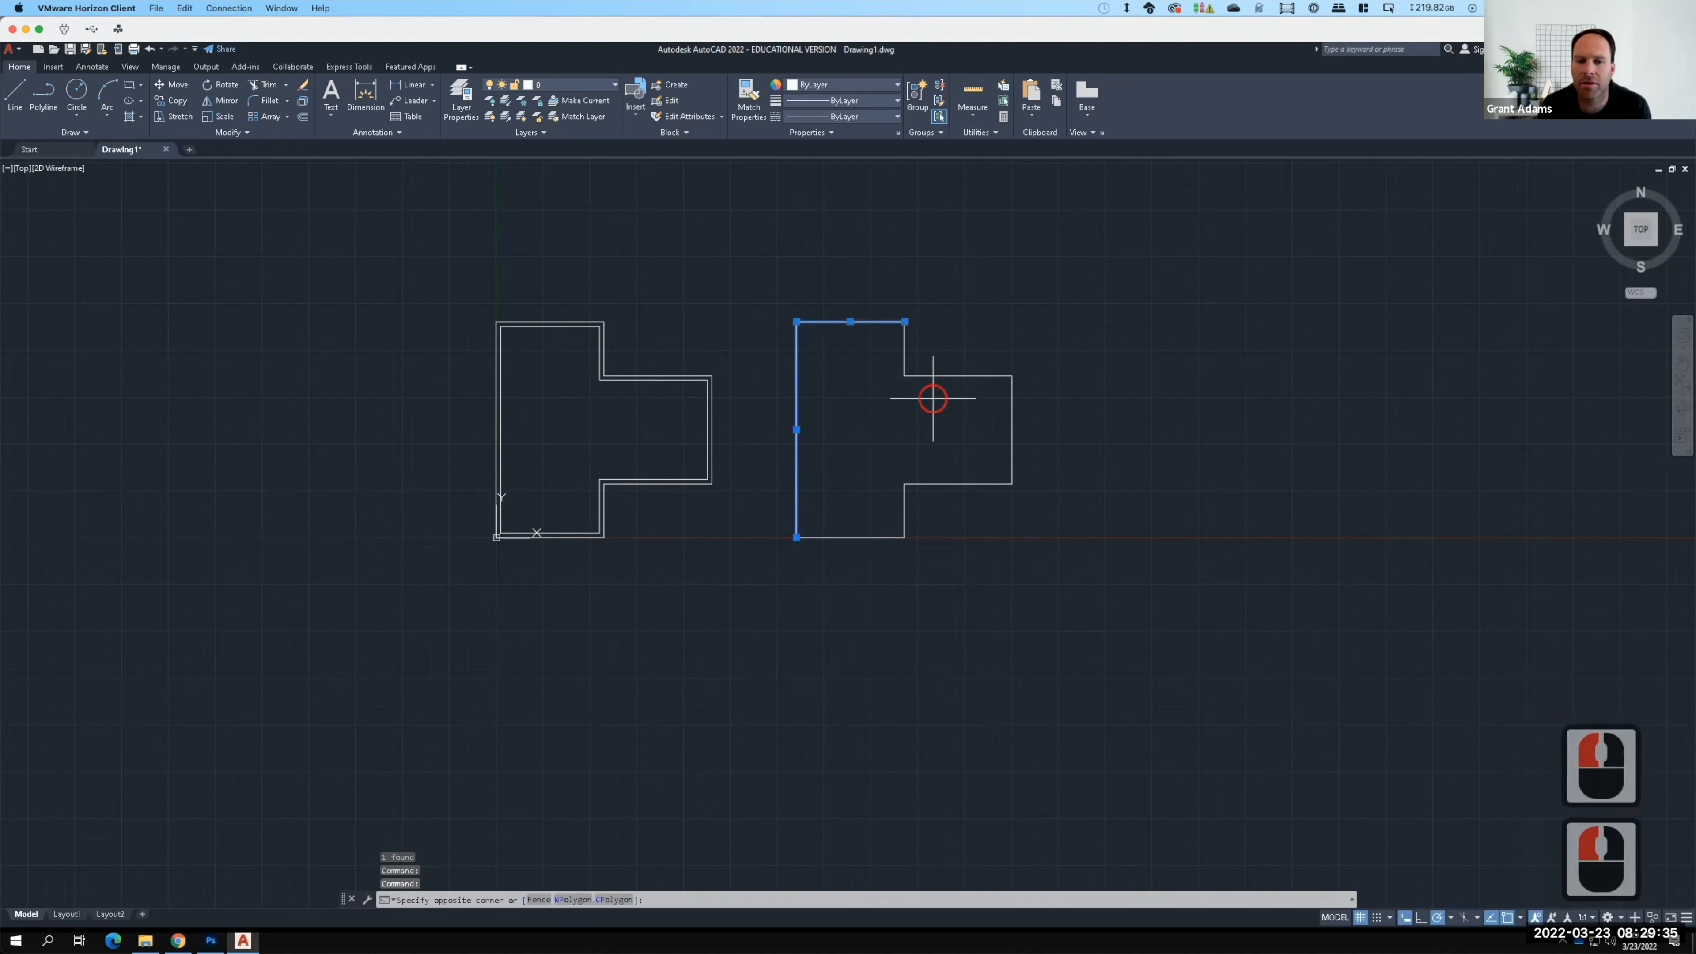
pyautogui.click(861, 276)
pyautogui.click(867, 276)
pyautogui.write('join')
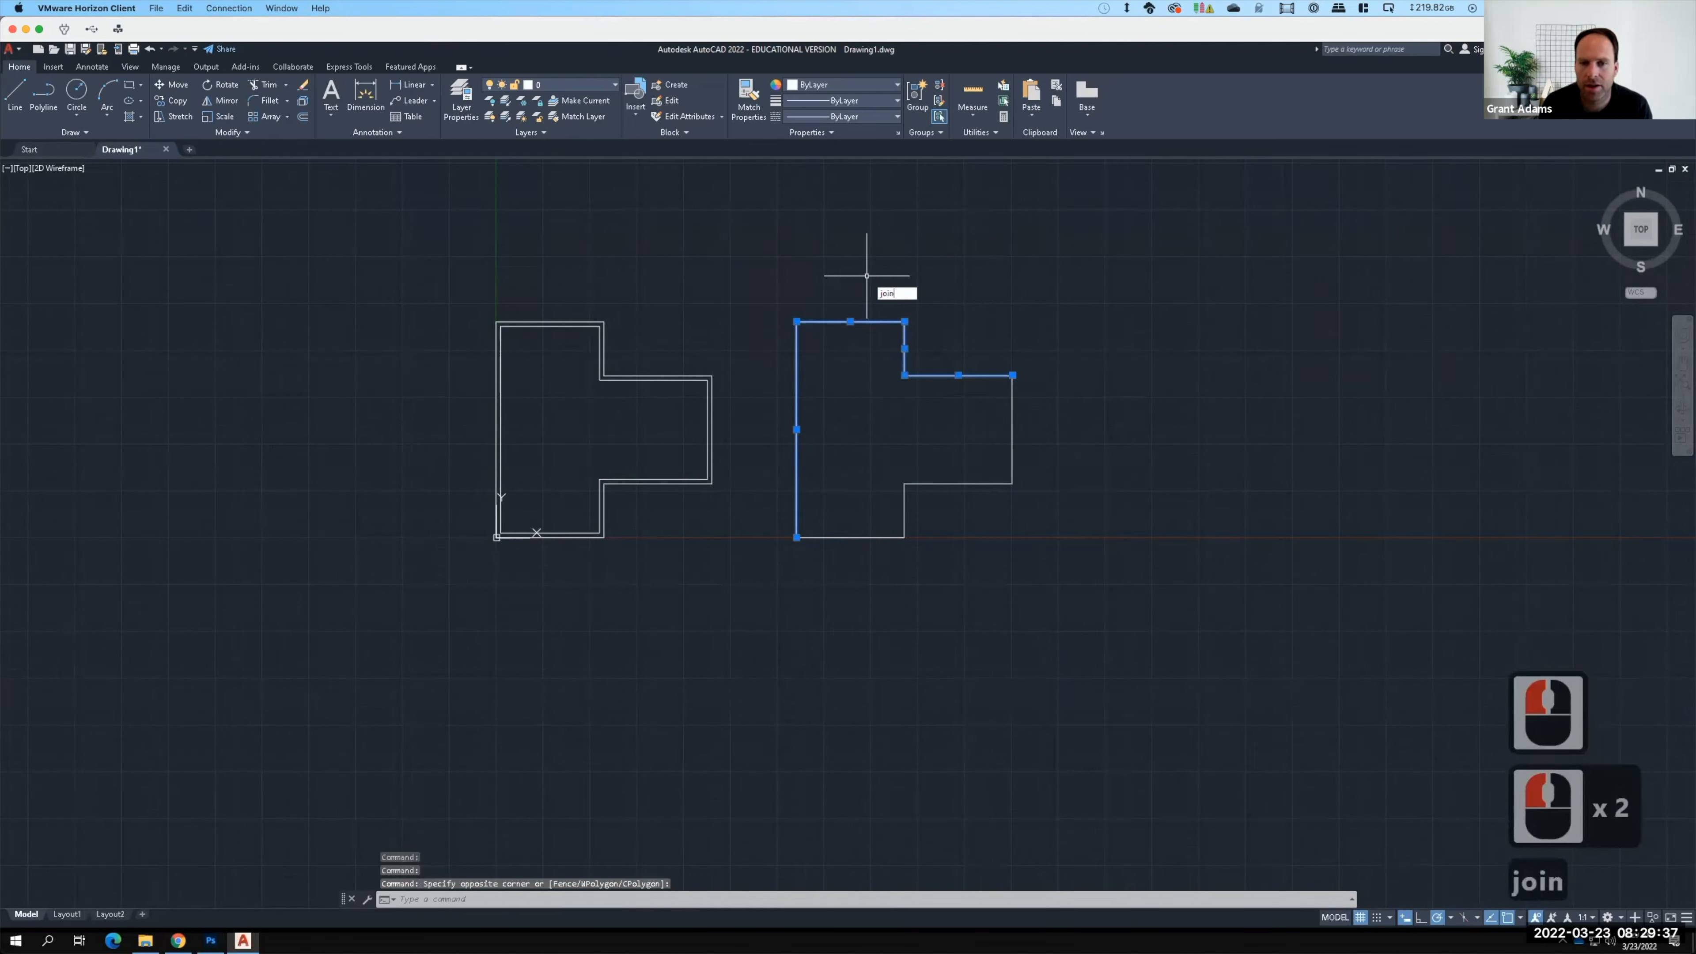
pyautogui.press('Return')
pyautogui.press('Escape')
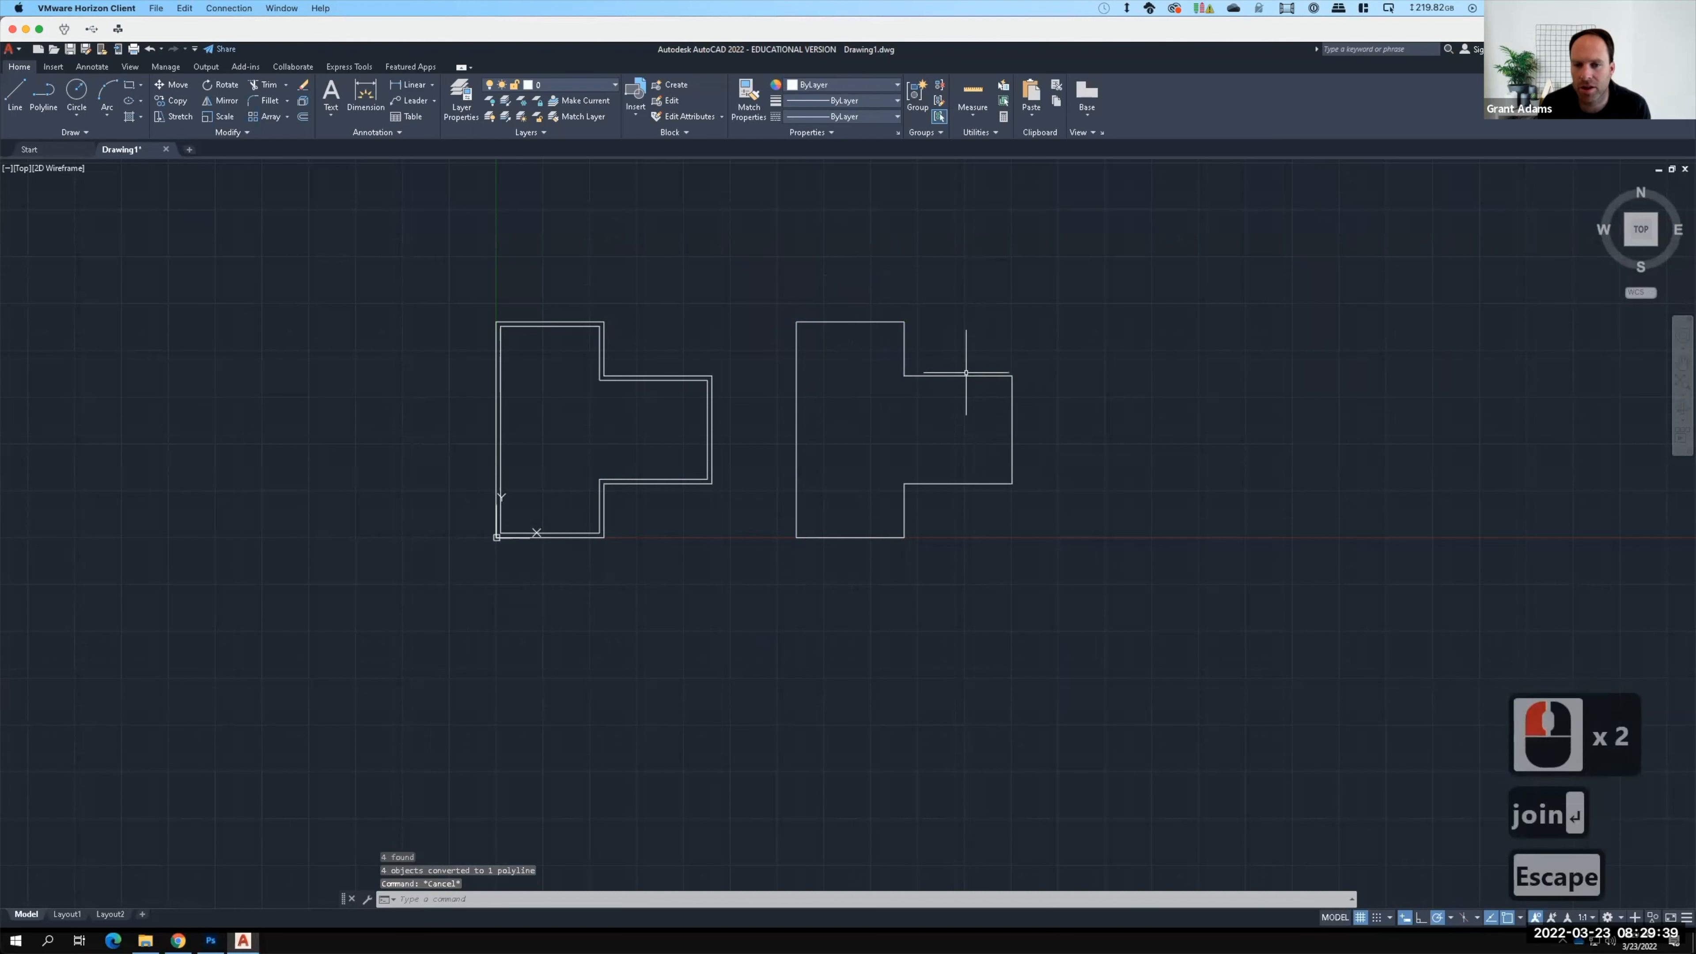
# Step: Select the joined polyline and the wing's lower segment to check which segments belong together, and clear the selection
pyautogui.click(970, 375)
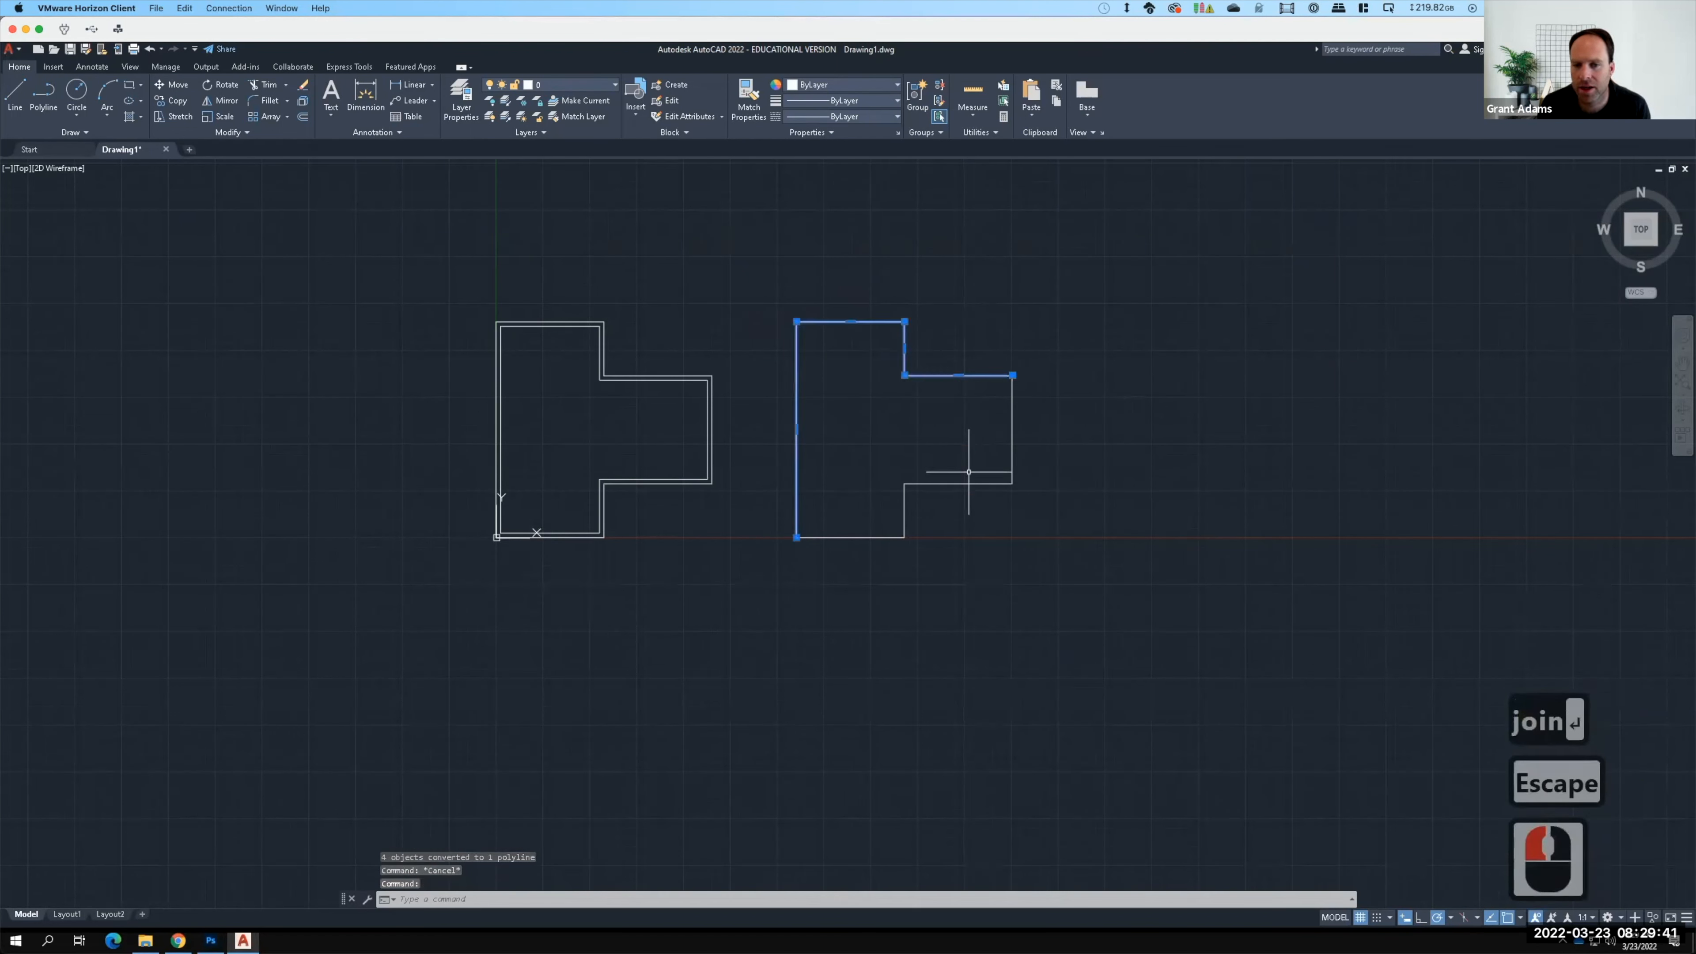
pyautogui.click(969, 491)
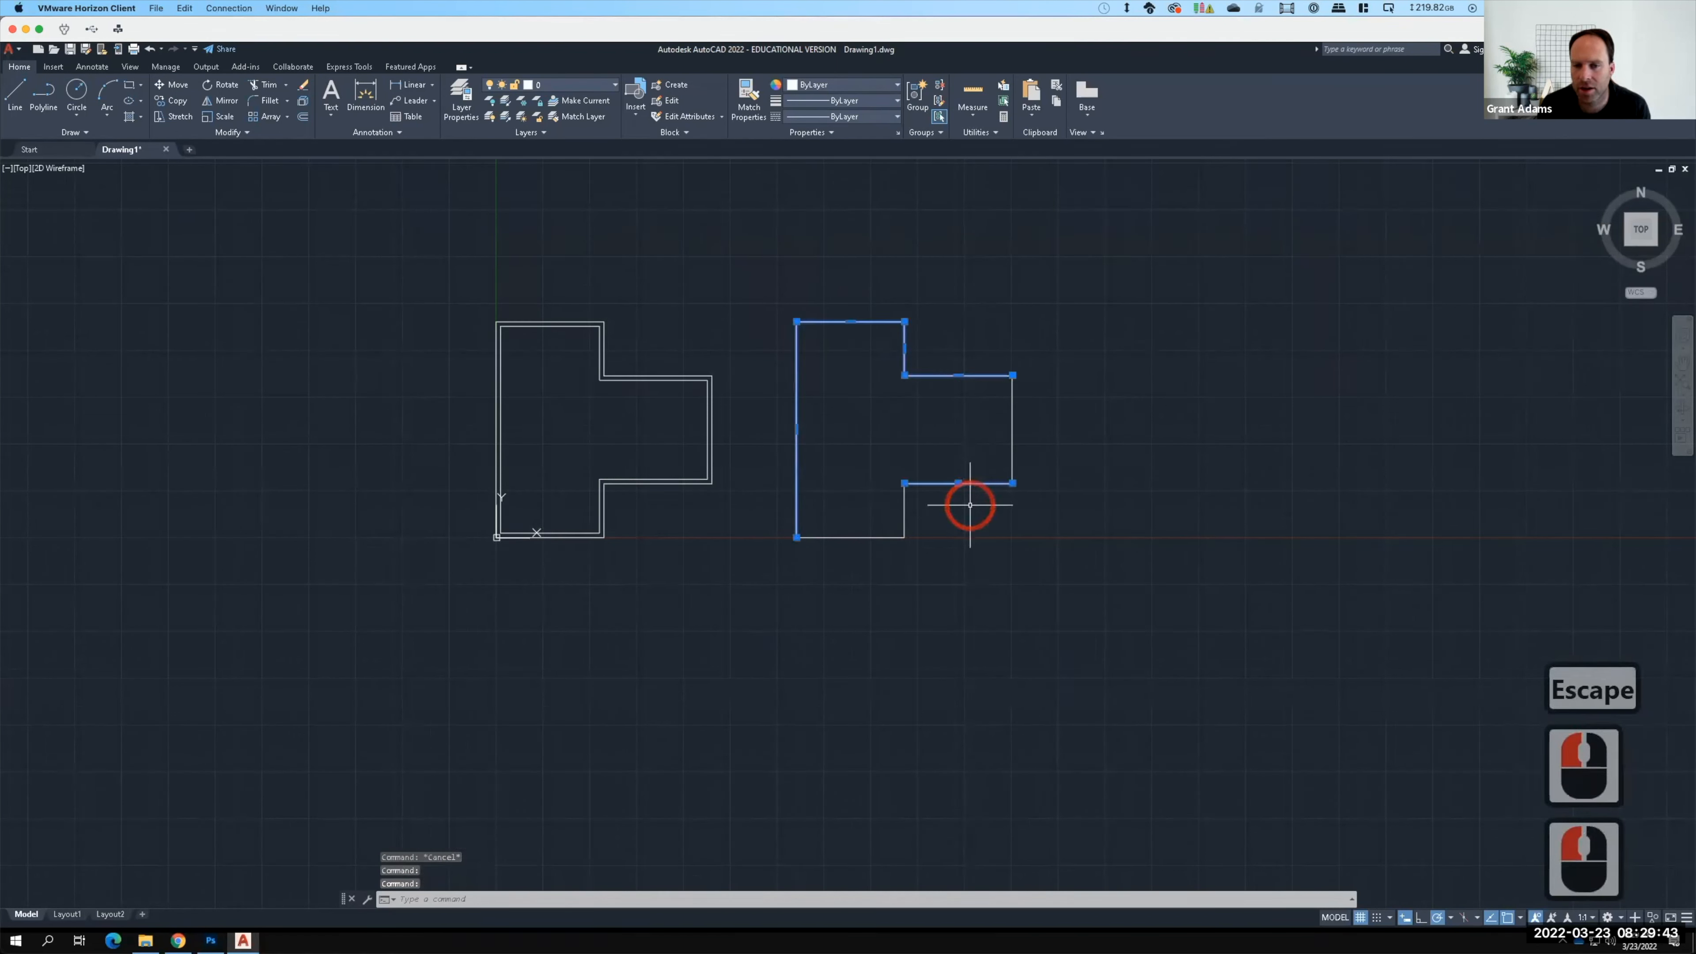
pyautogui.press('Escape')
pyautogui.press('Escape')
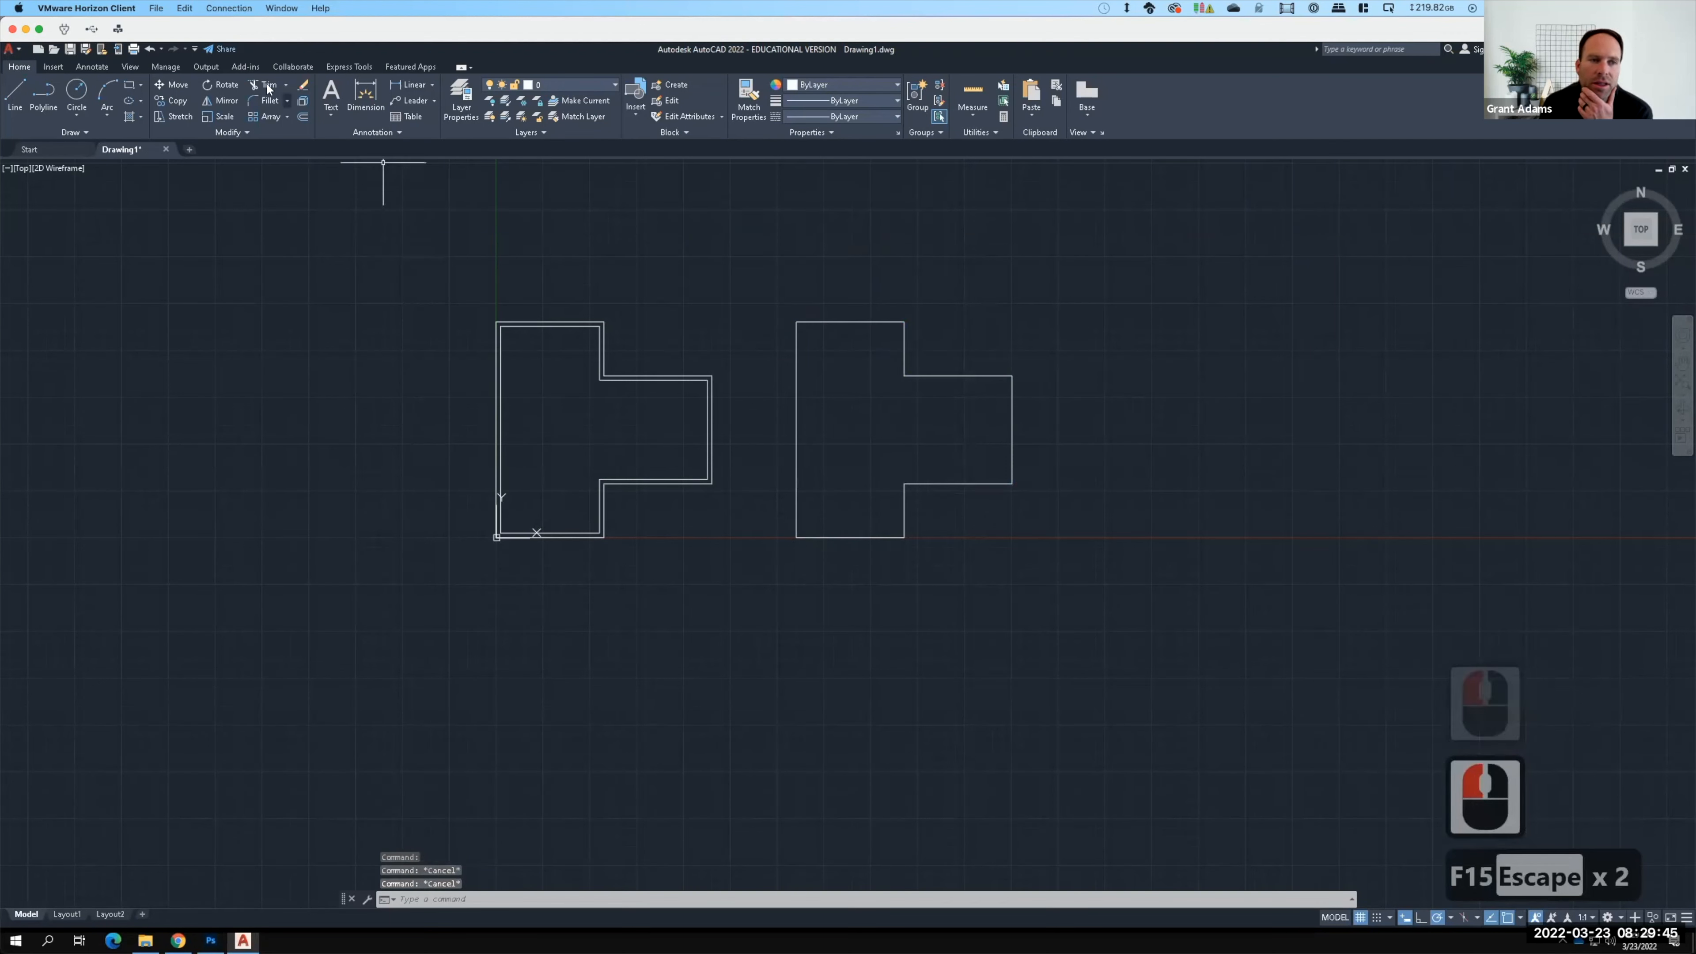
# Step: Offset the copy's joined polyline 6" inward
pyautogui.click(301, 117)
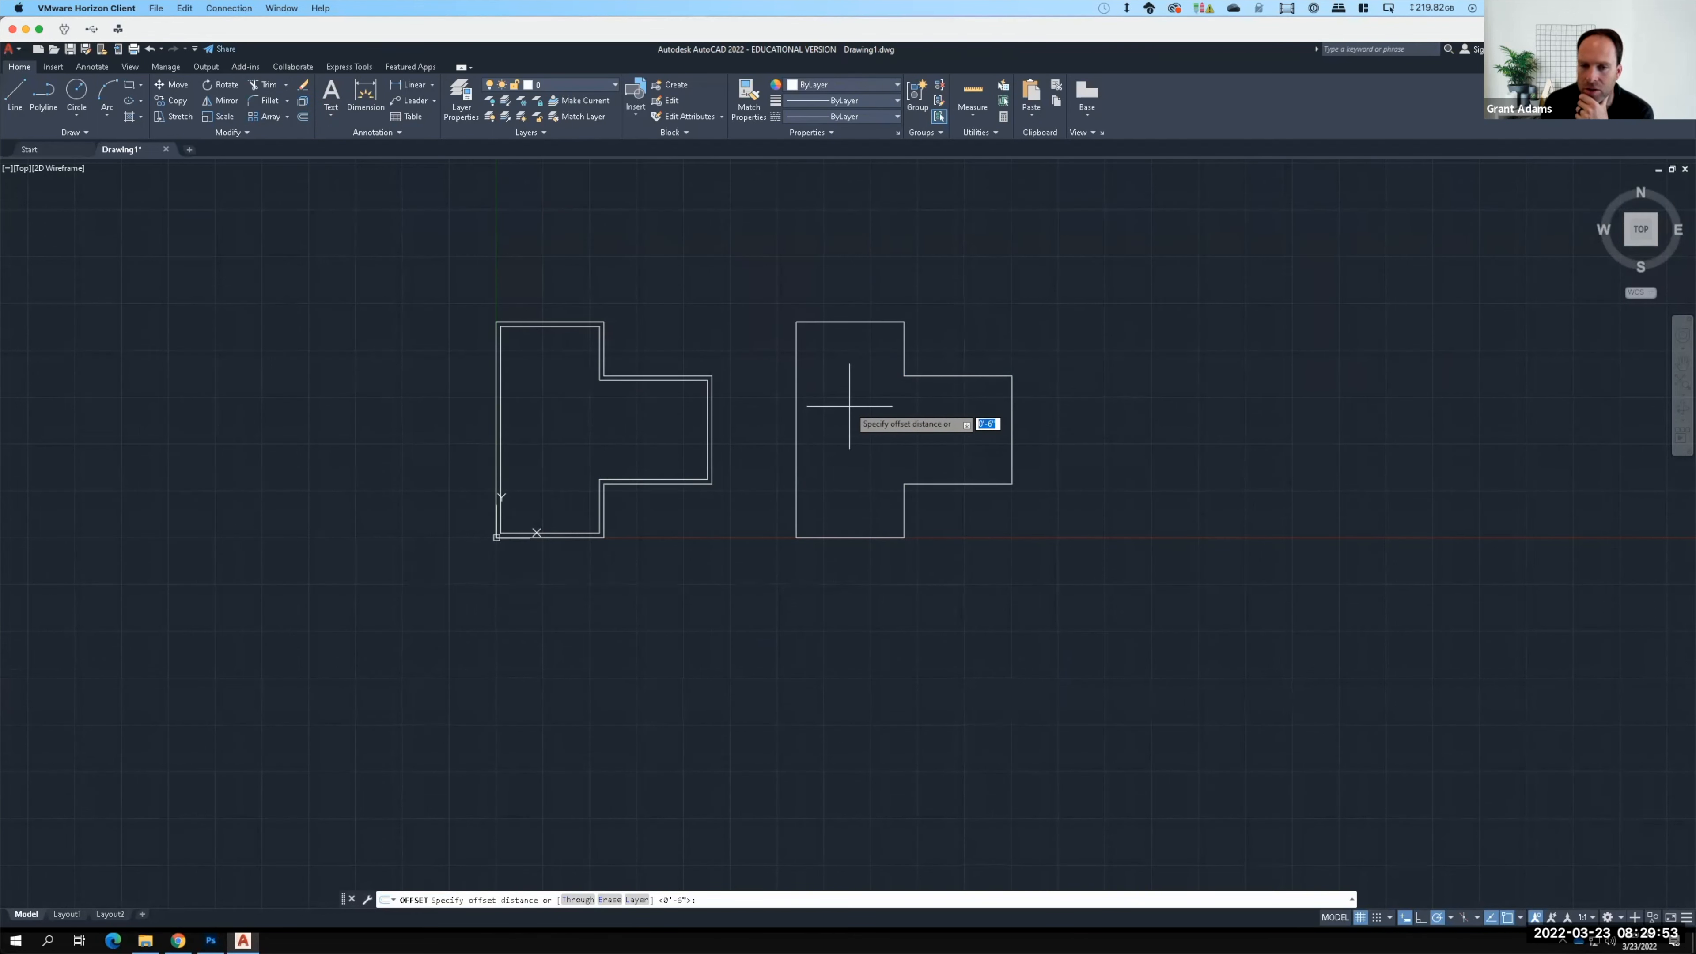
pyautogui.press('Return')
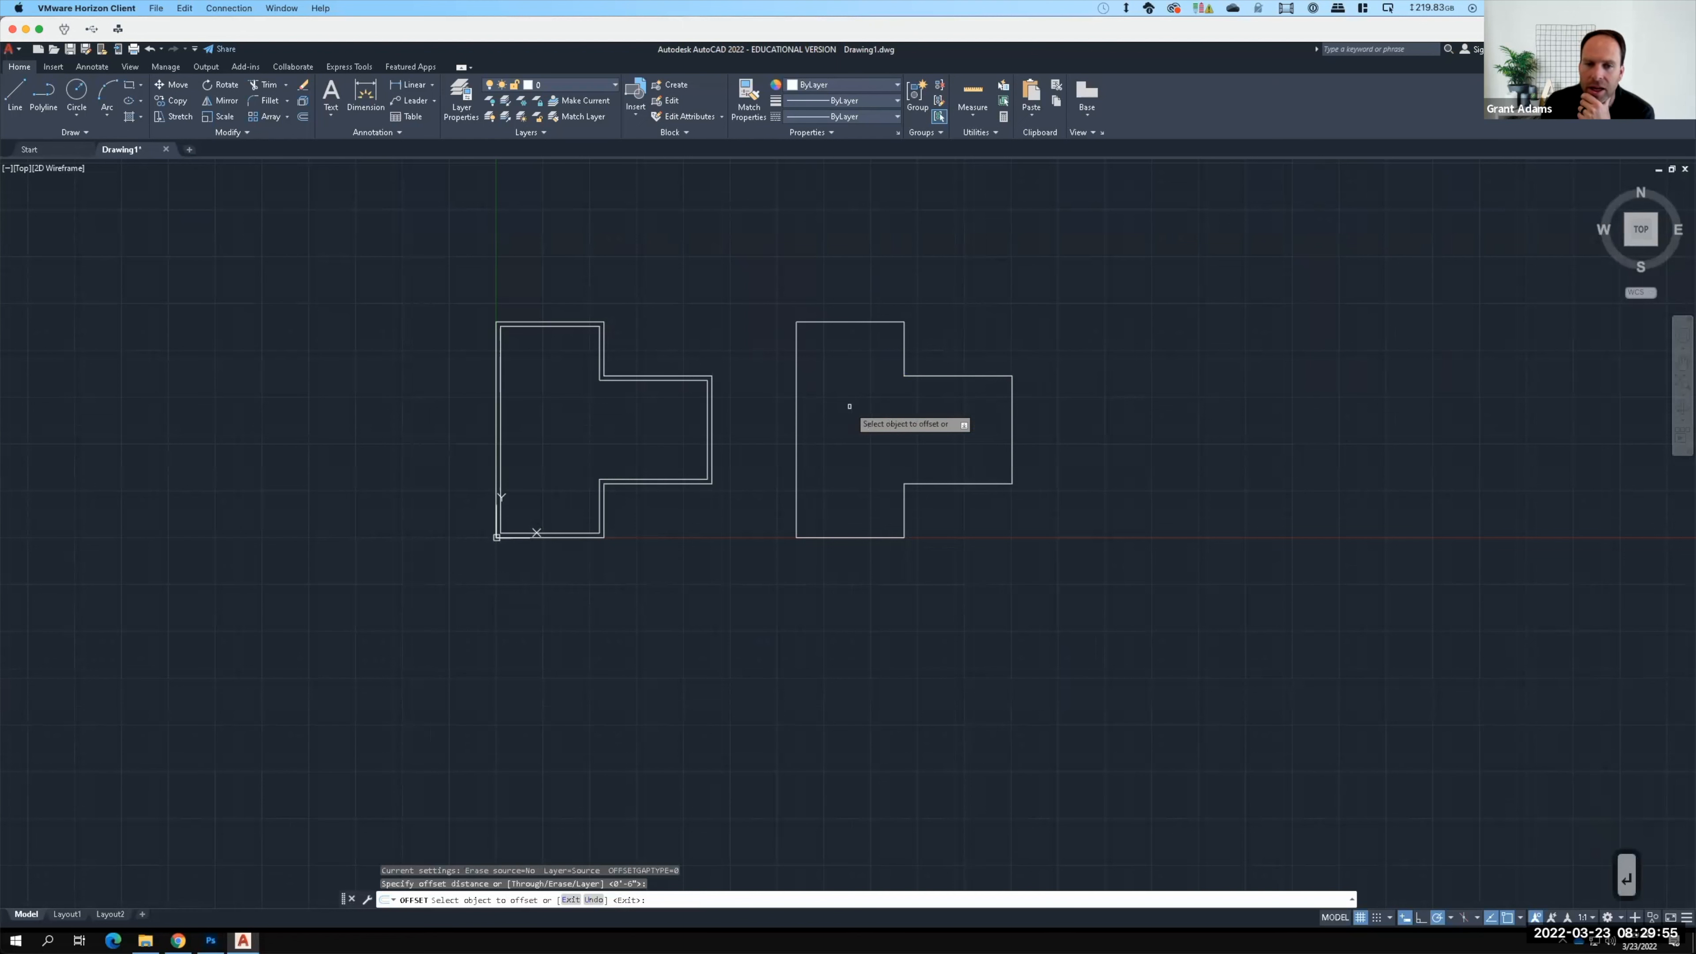
pyautogui.click(796, 410)
pyautogui.click(861, 425)
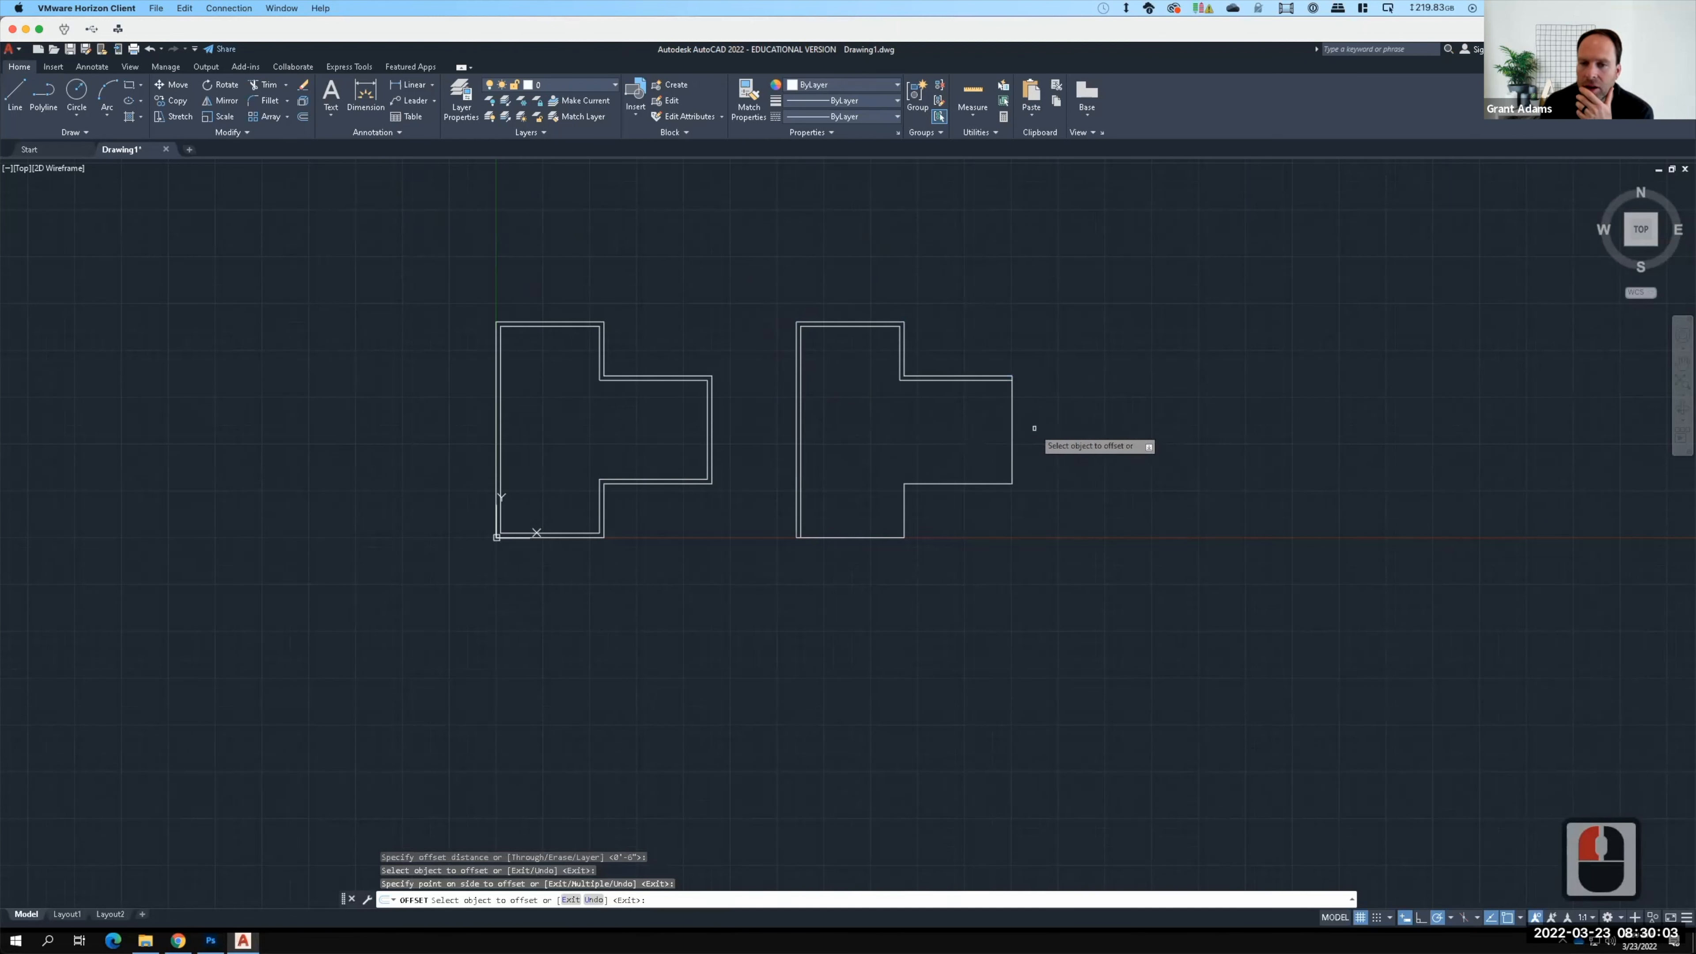
# Step: Offset the copy's four remaining separate lines 6" inward: the wing's right and lower edges, the lower vertical and the bottom edge
pyautogui.click(1012, 428)
pyautogui.click(963, 427)
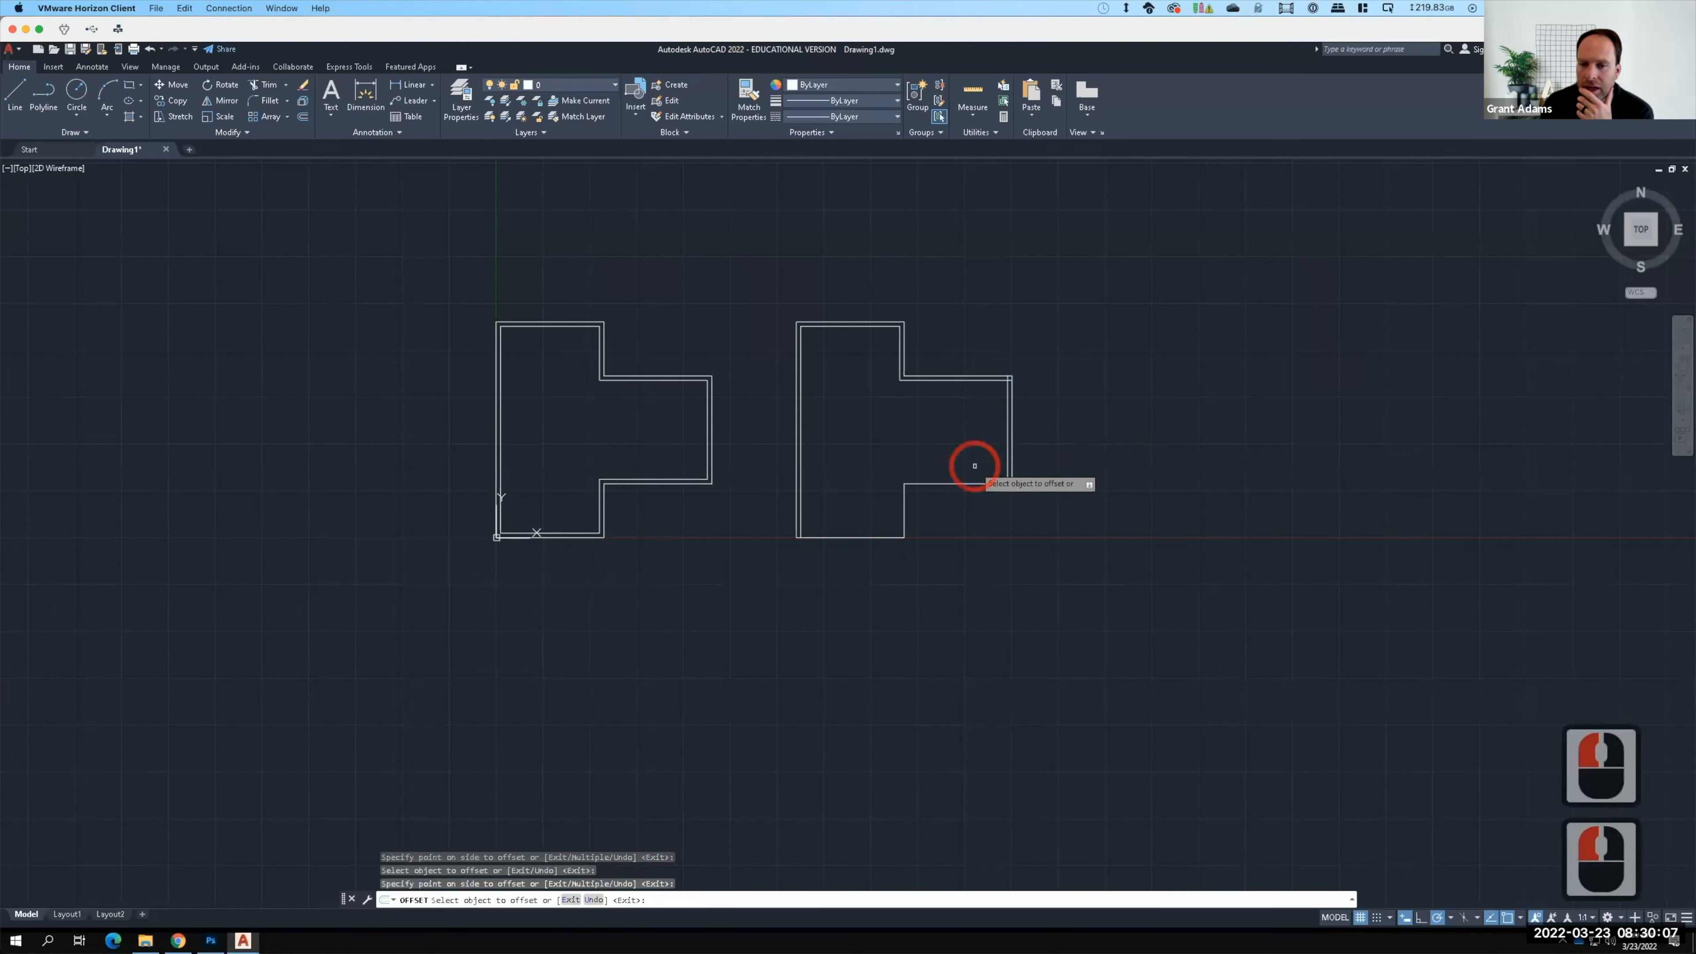
pyautogui.click(975, 482)
pyautogui.click(966, 446)
pyautogui.click(905, 505)
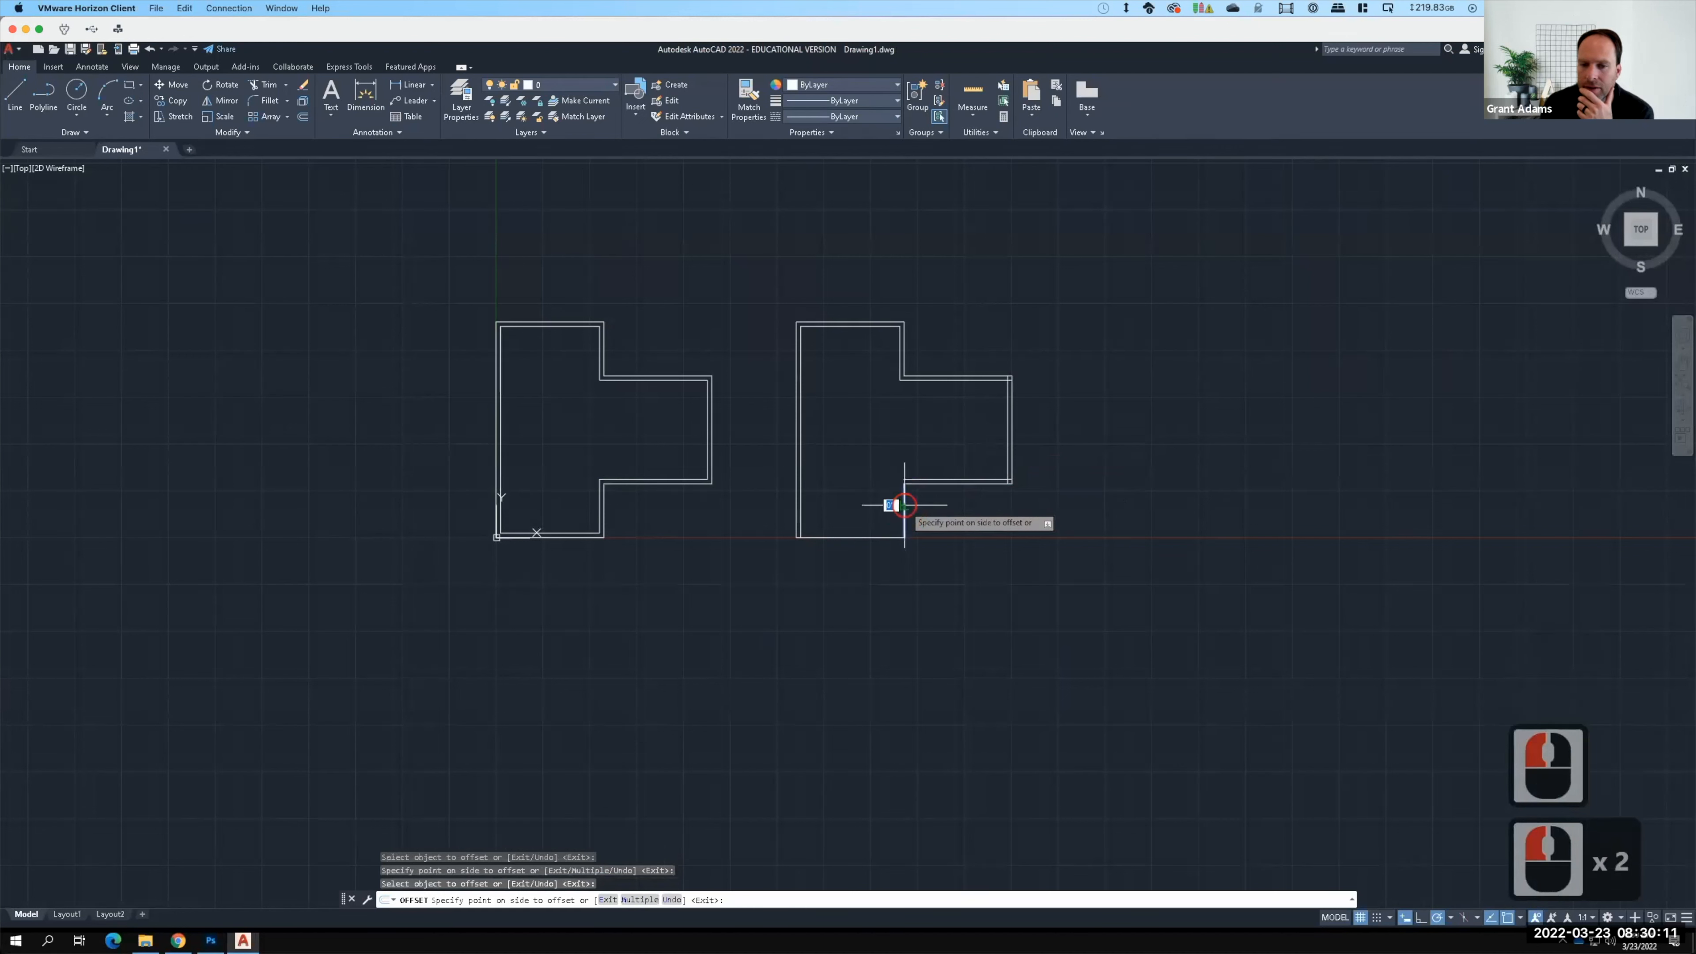
pyautogui.click(879, 504)
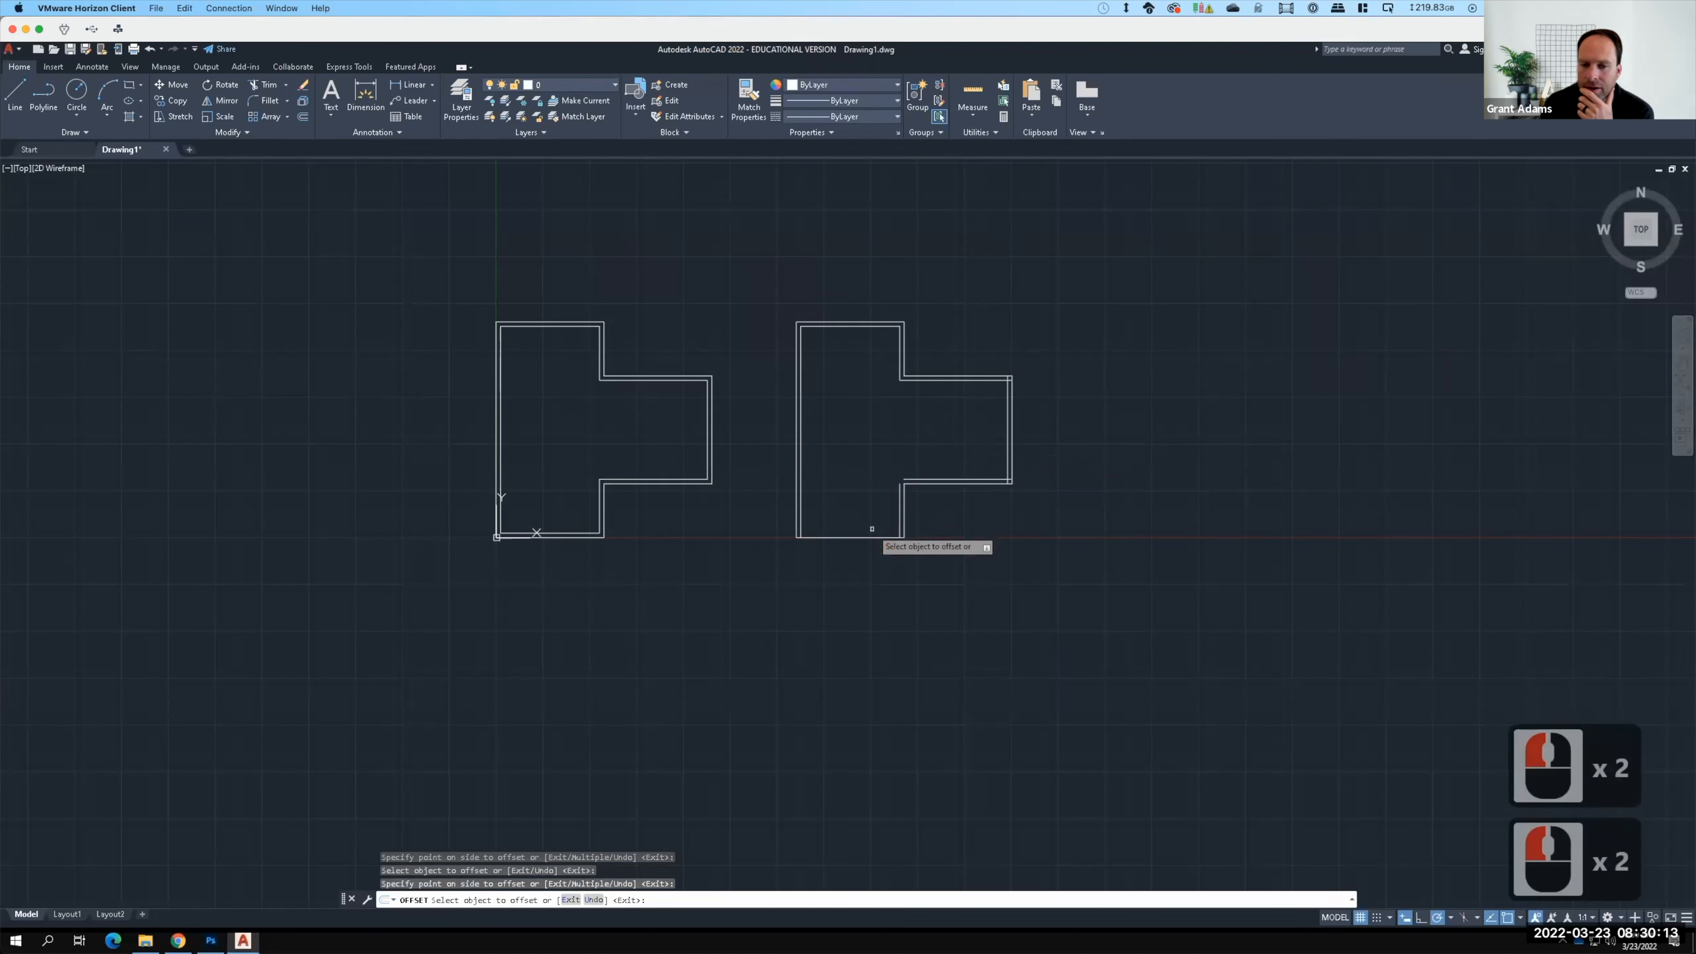
pyautogui.click(868, 534)
pyautogui.click(869, 519)
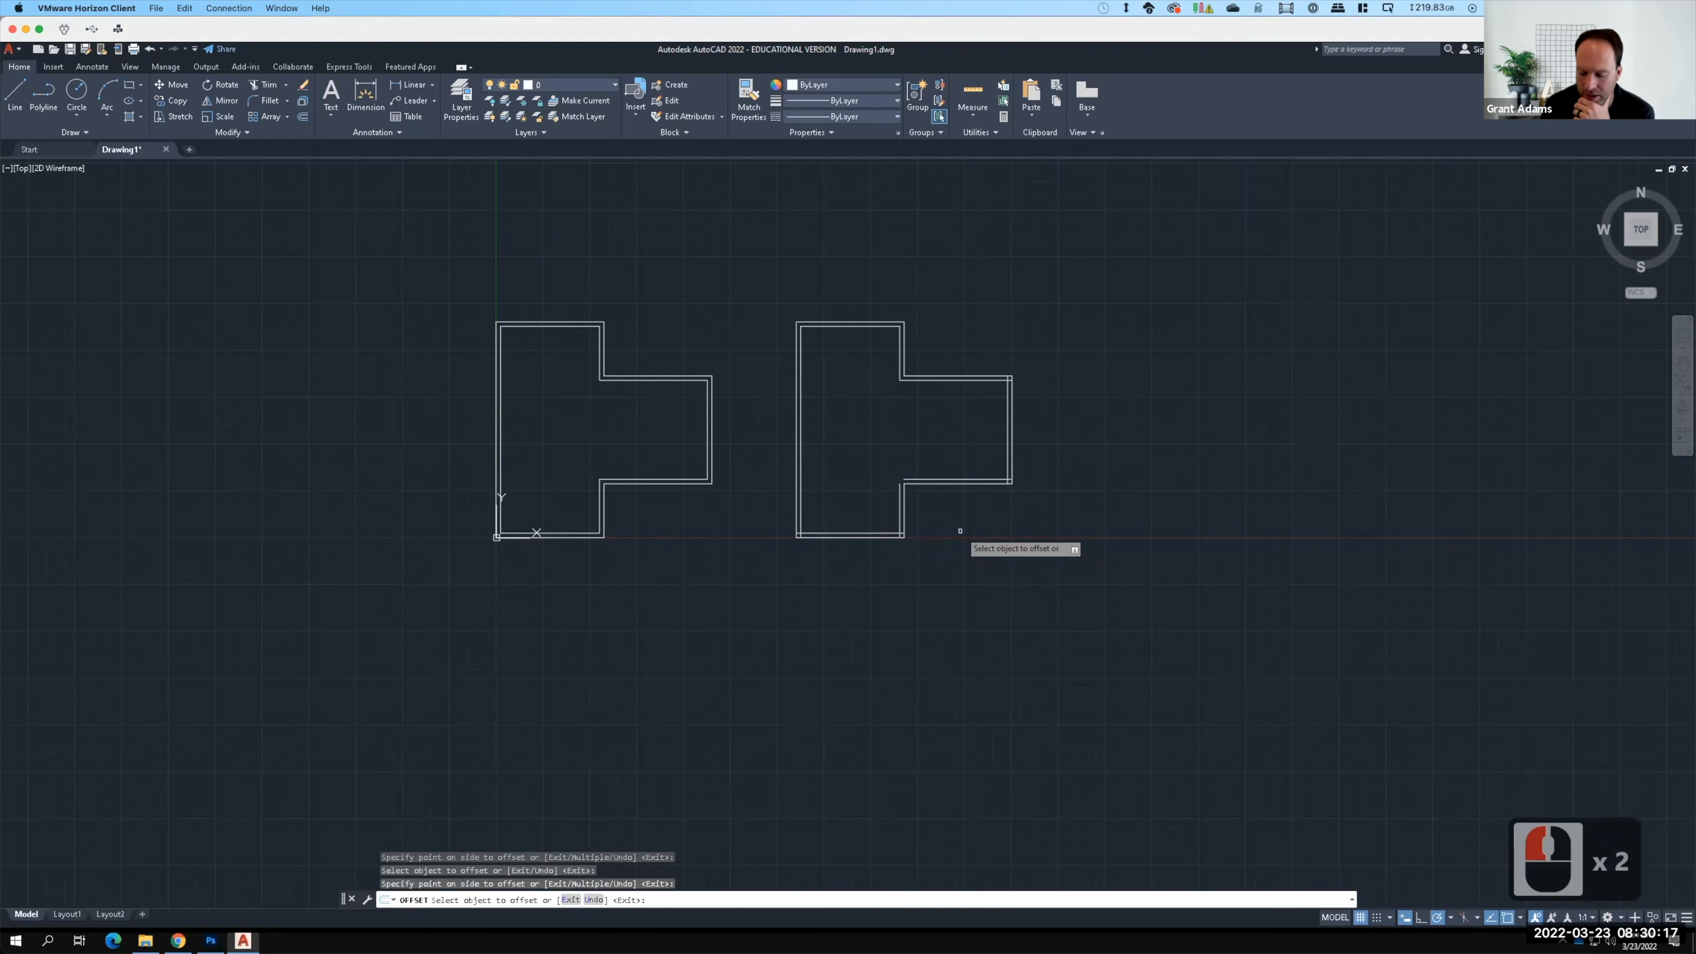
pyautogui.press('Return')
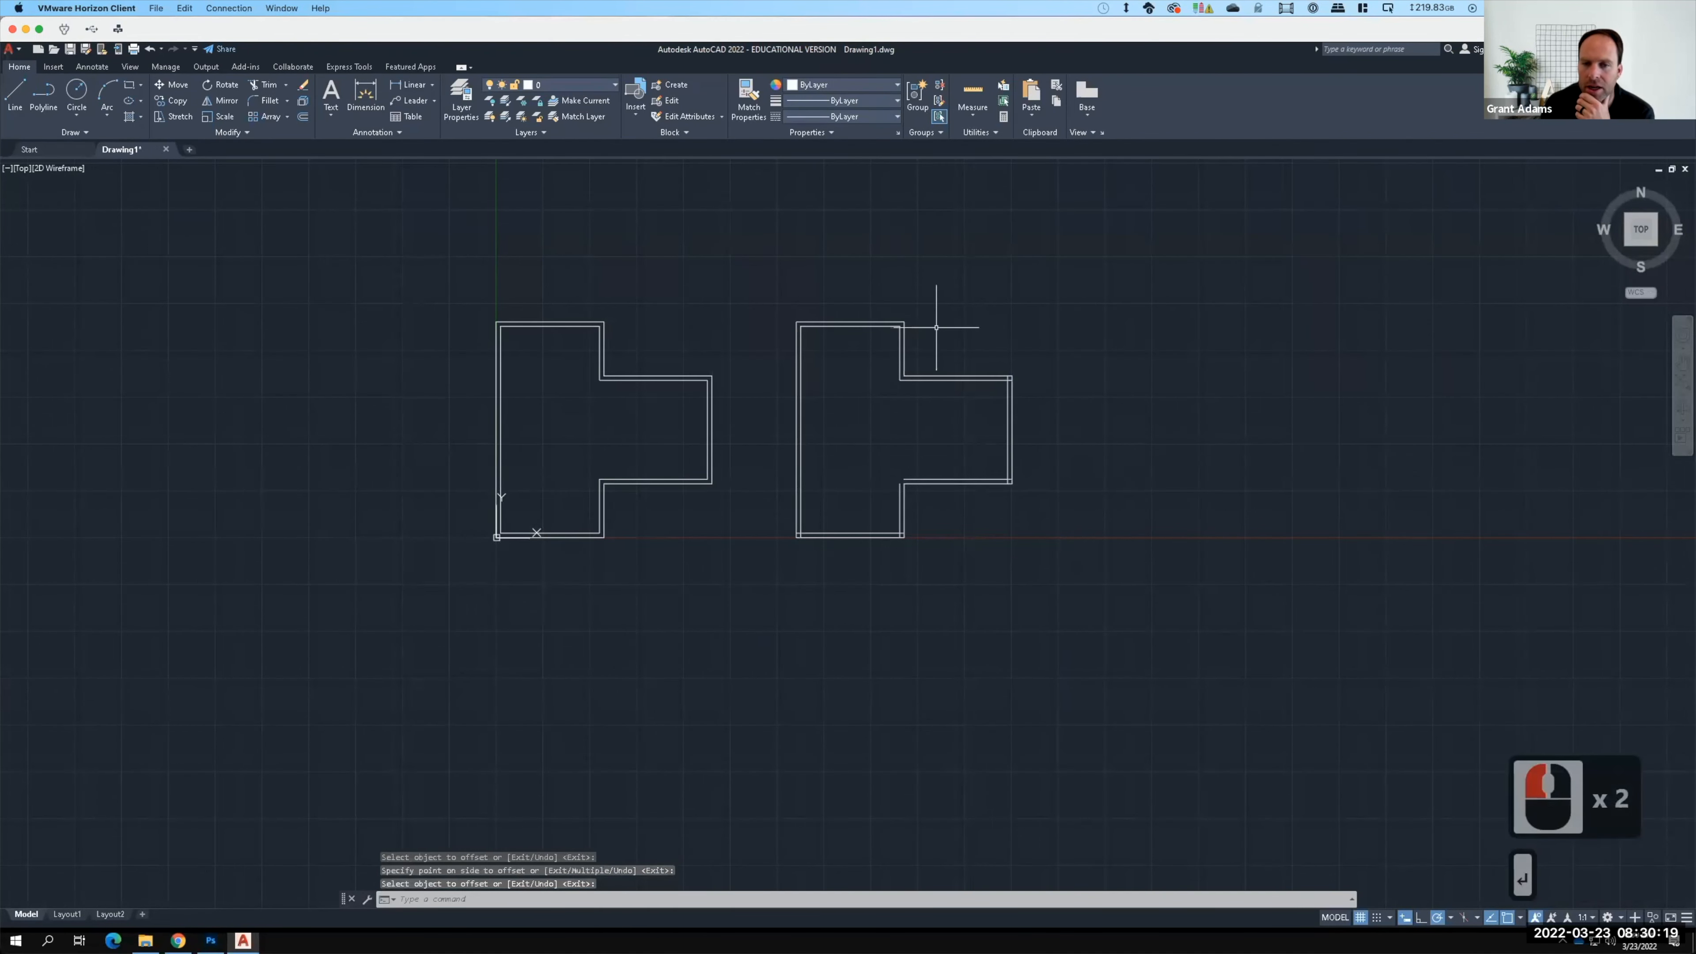
# Step: Examine the inner corners of the exploded copy and select the original's outer and inner outlines for comparison
pyautogui.scroll(4, 994, 359)
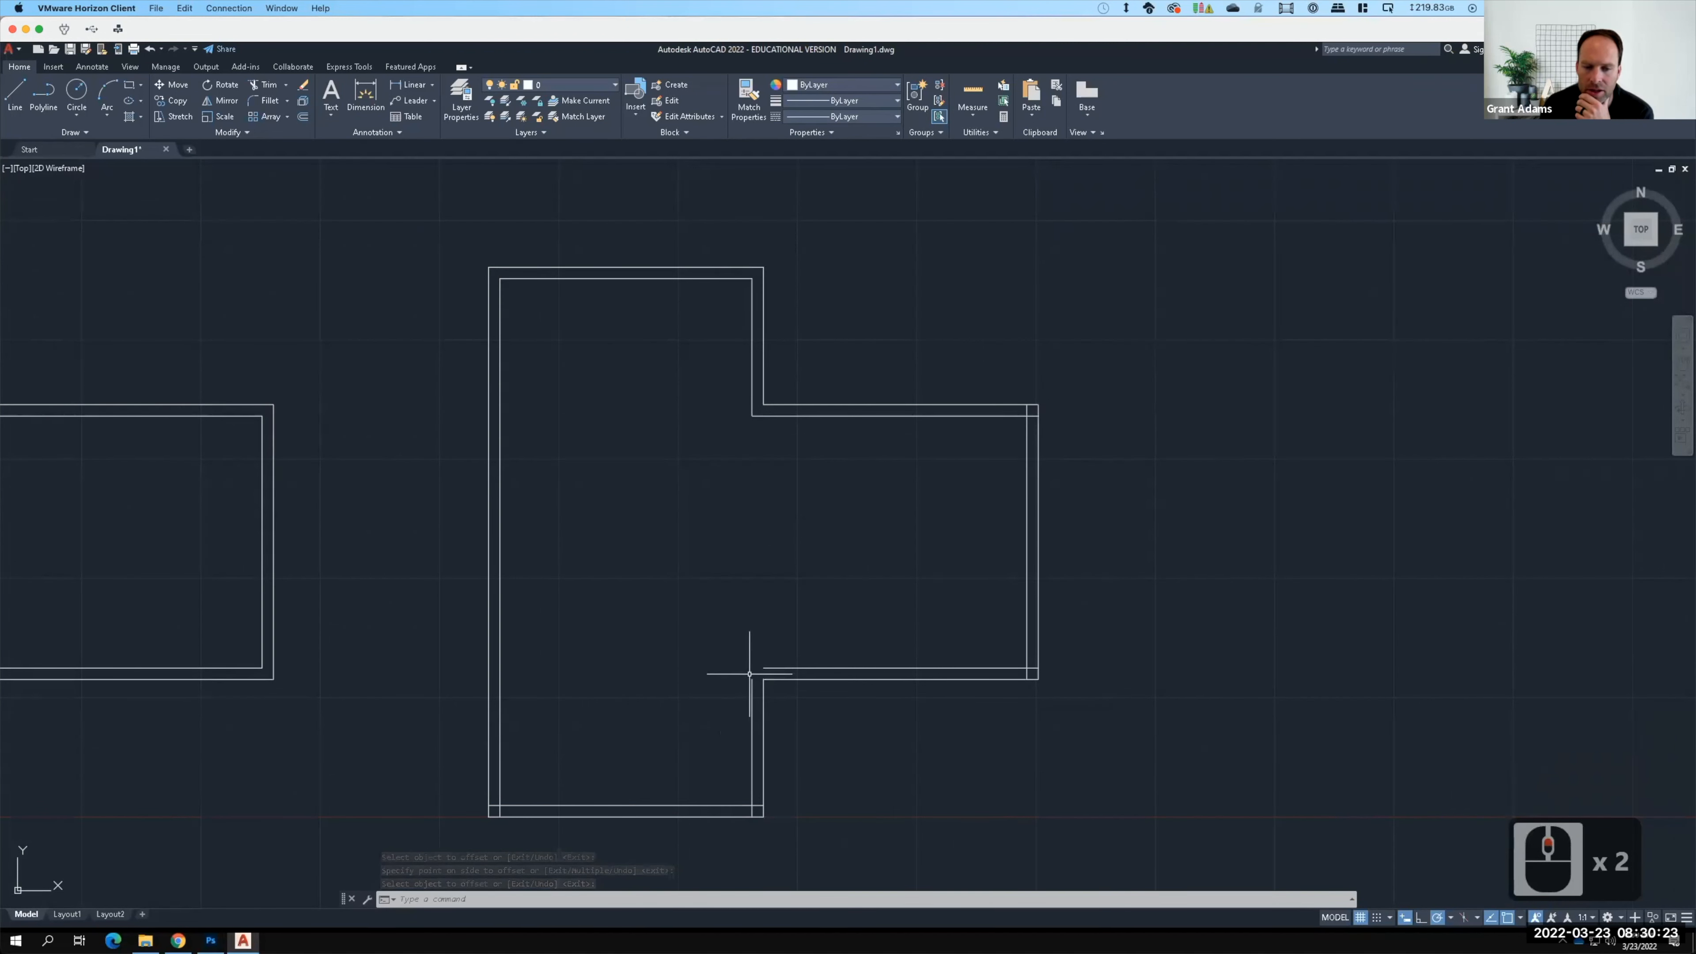
pyautogui.scroll(-2, 783, 678)
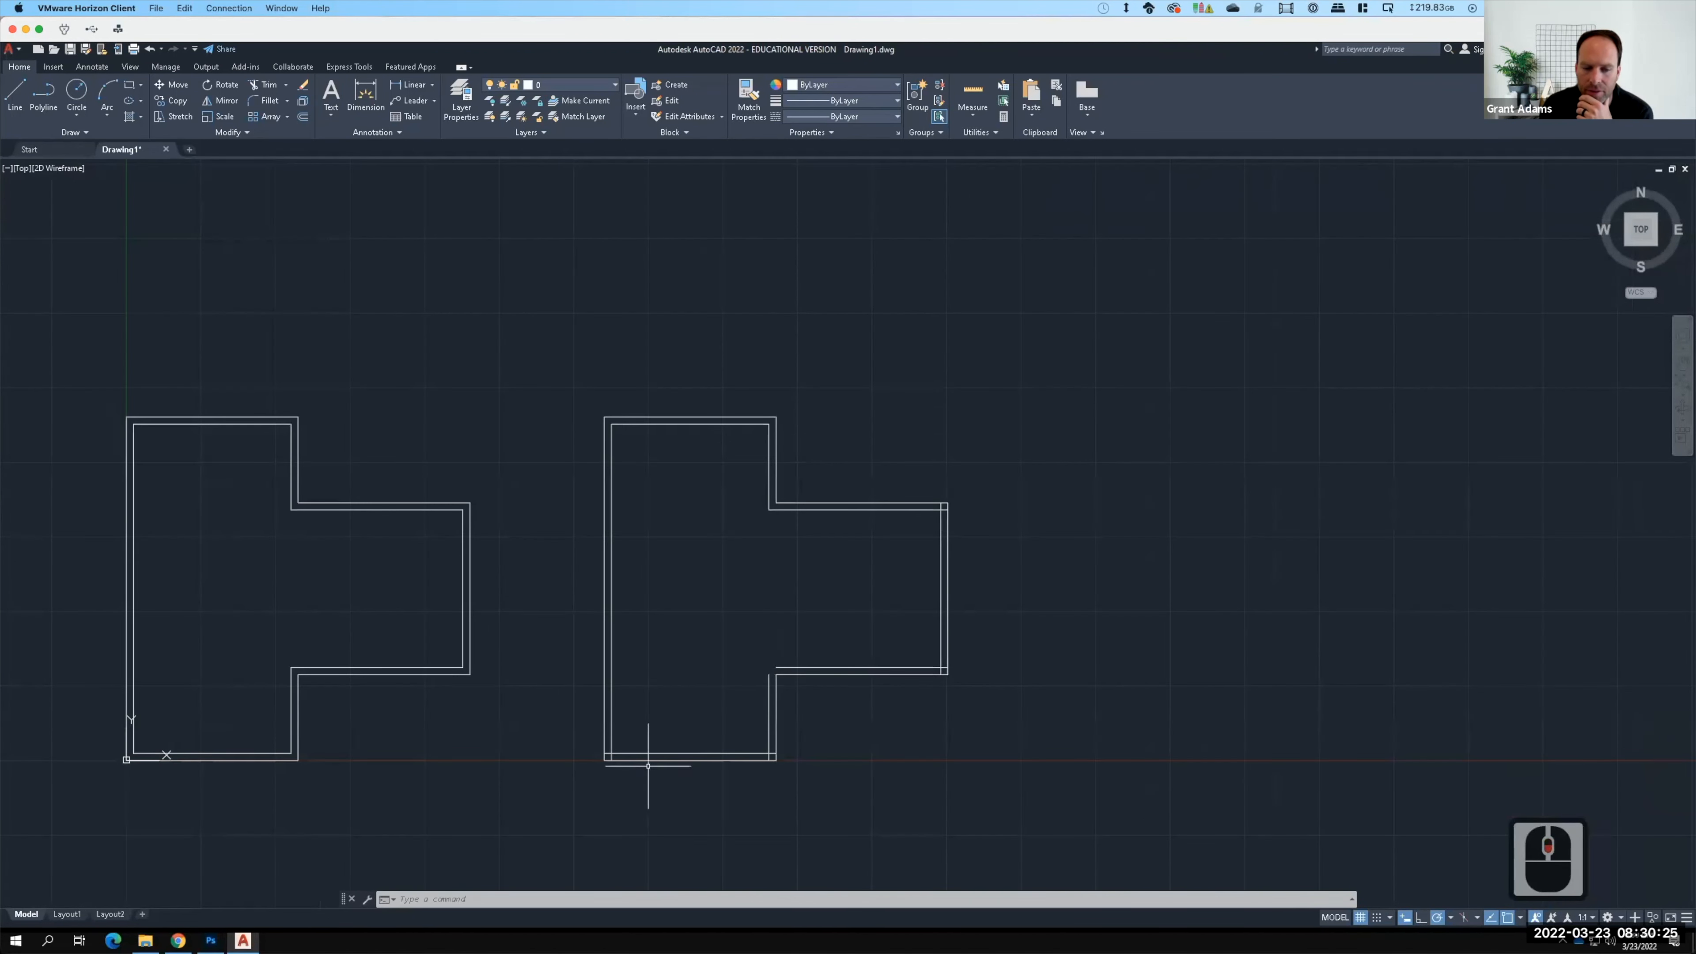
pyautogui.scroll(2, 604, 759)
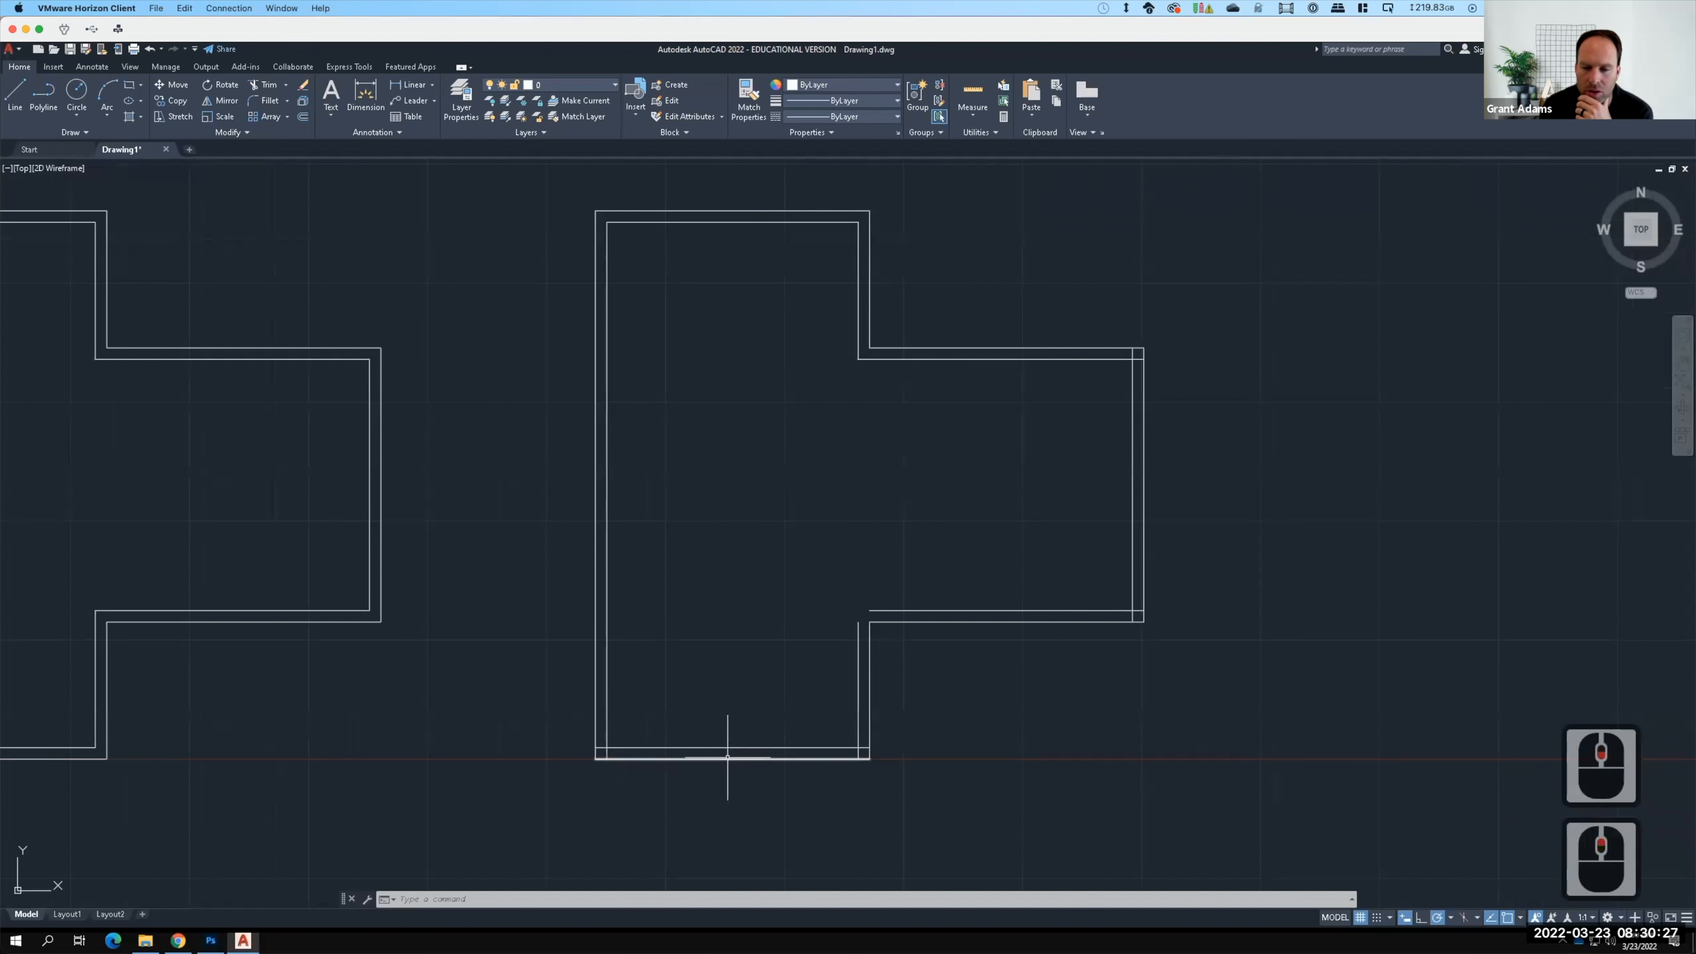
pyautogui.scroll(-2, 1130, 735)
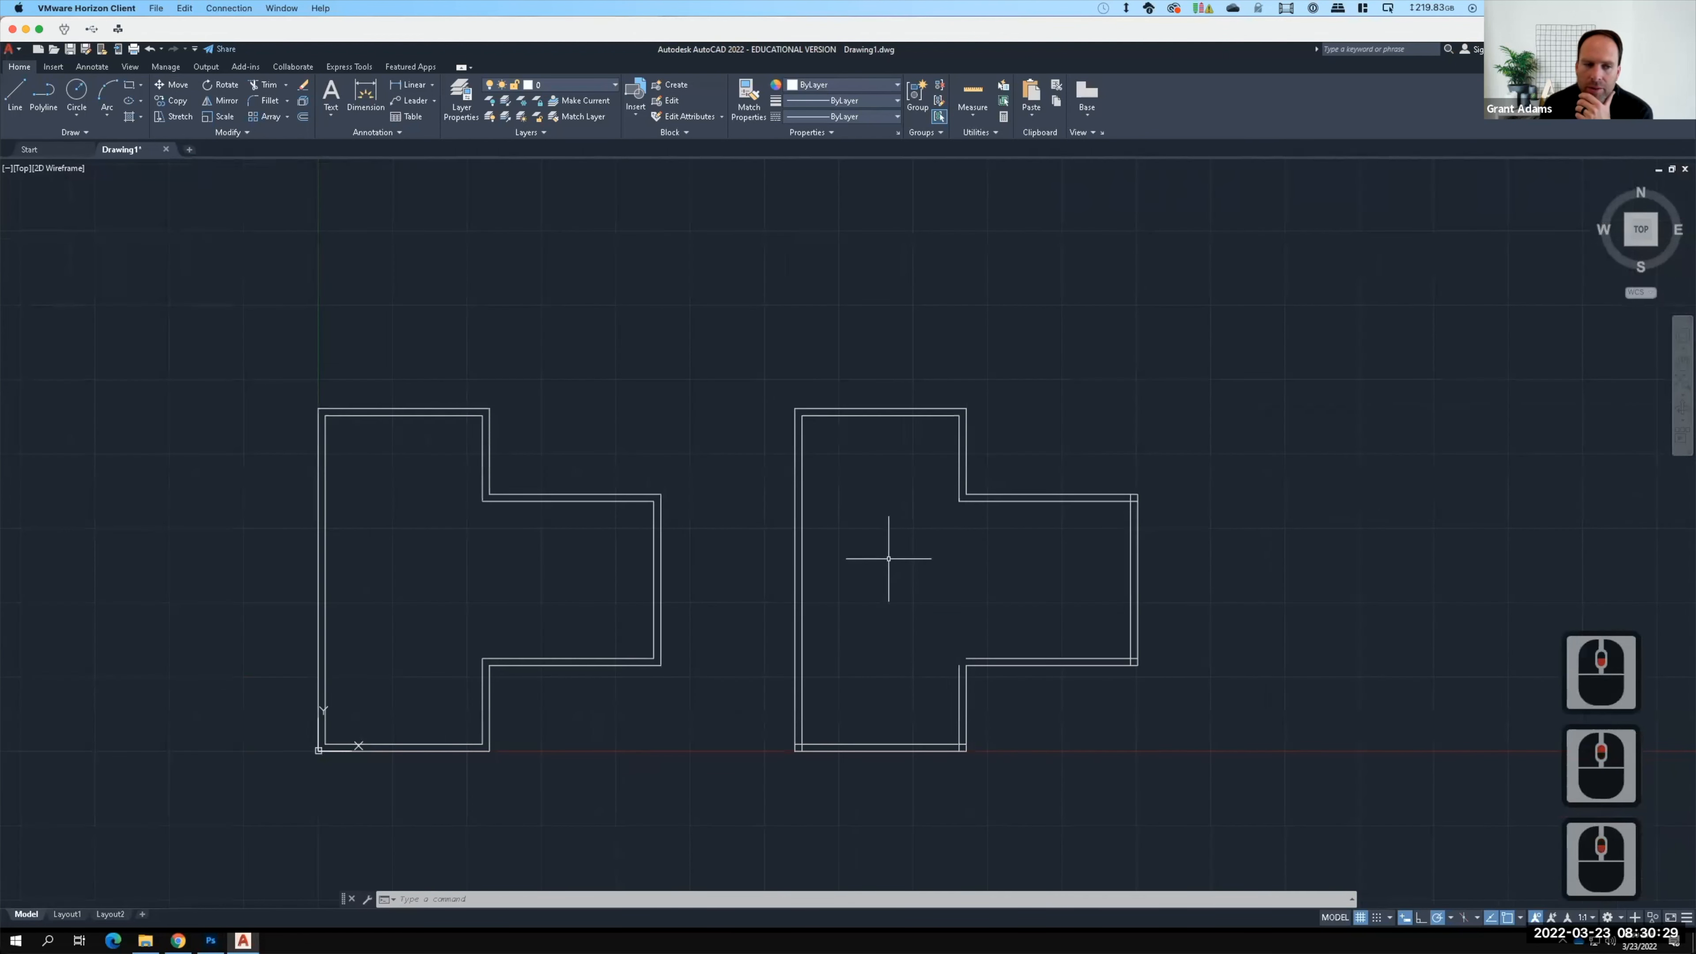
pyautogui.click(490, 444)
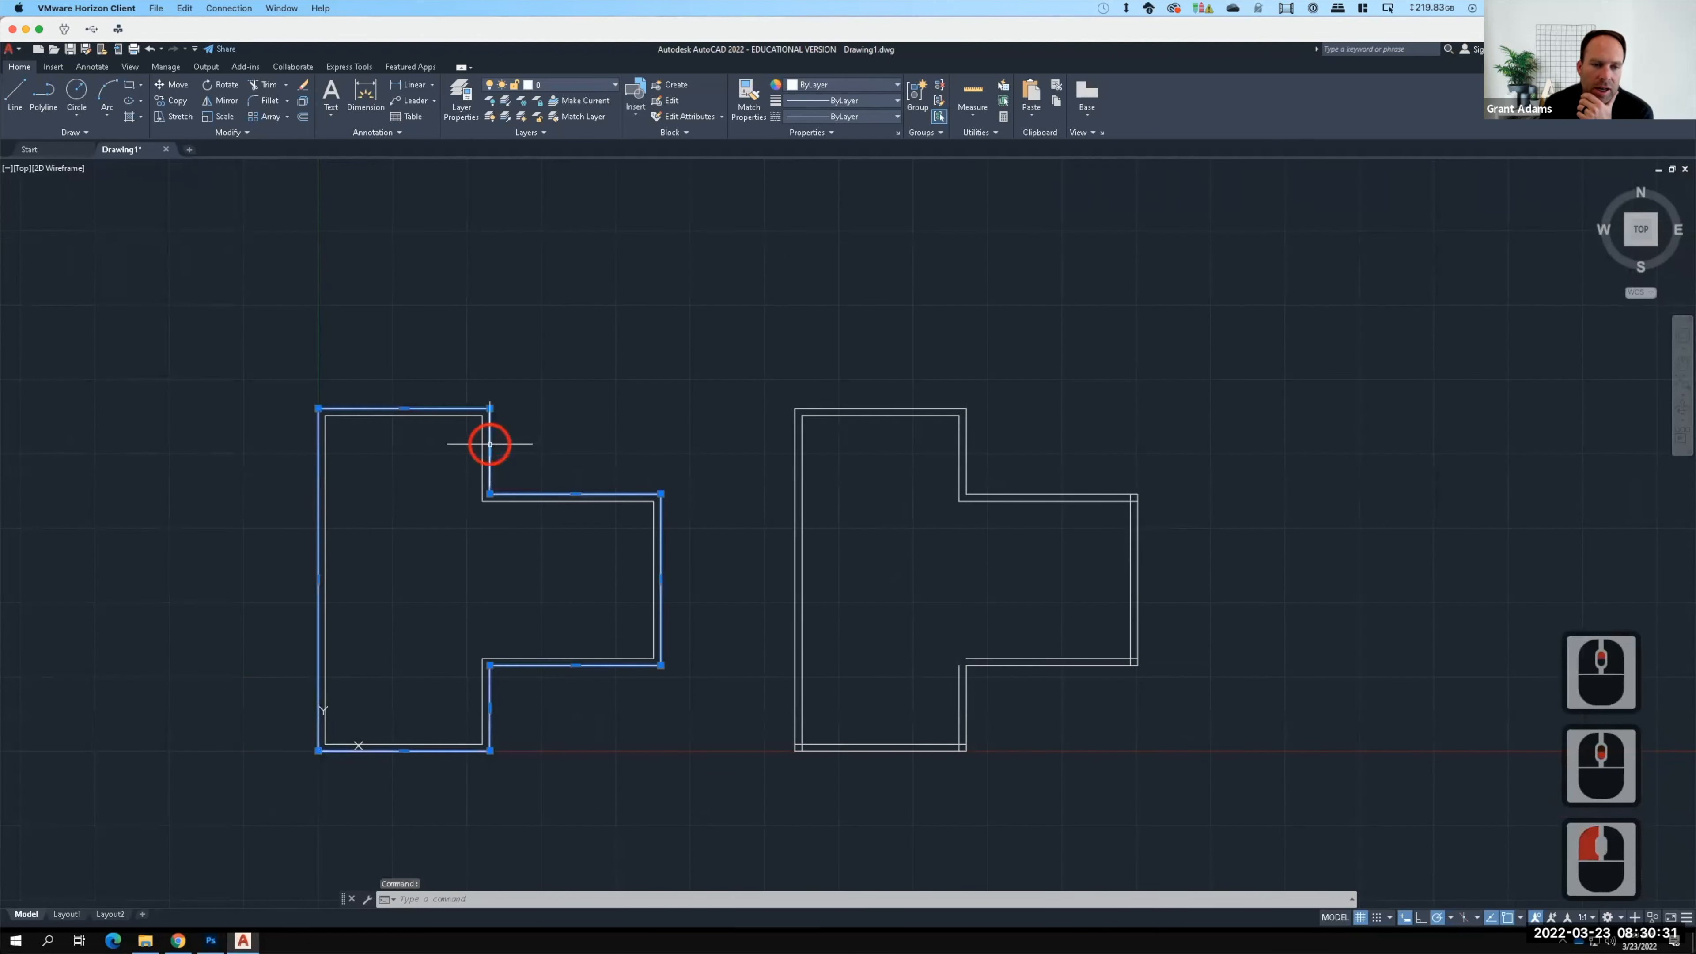
pyautogui.click(482, 442)
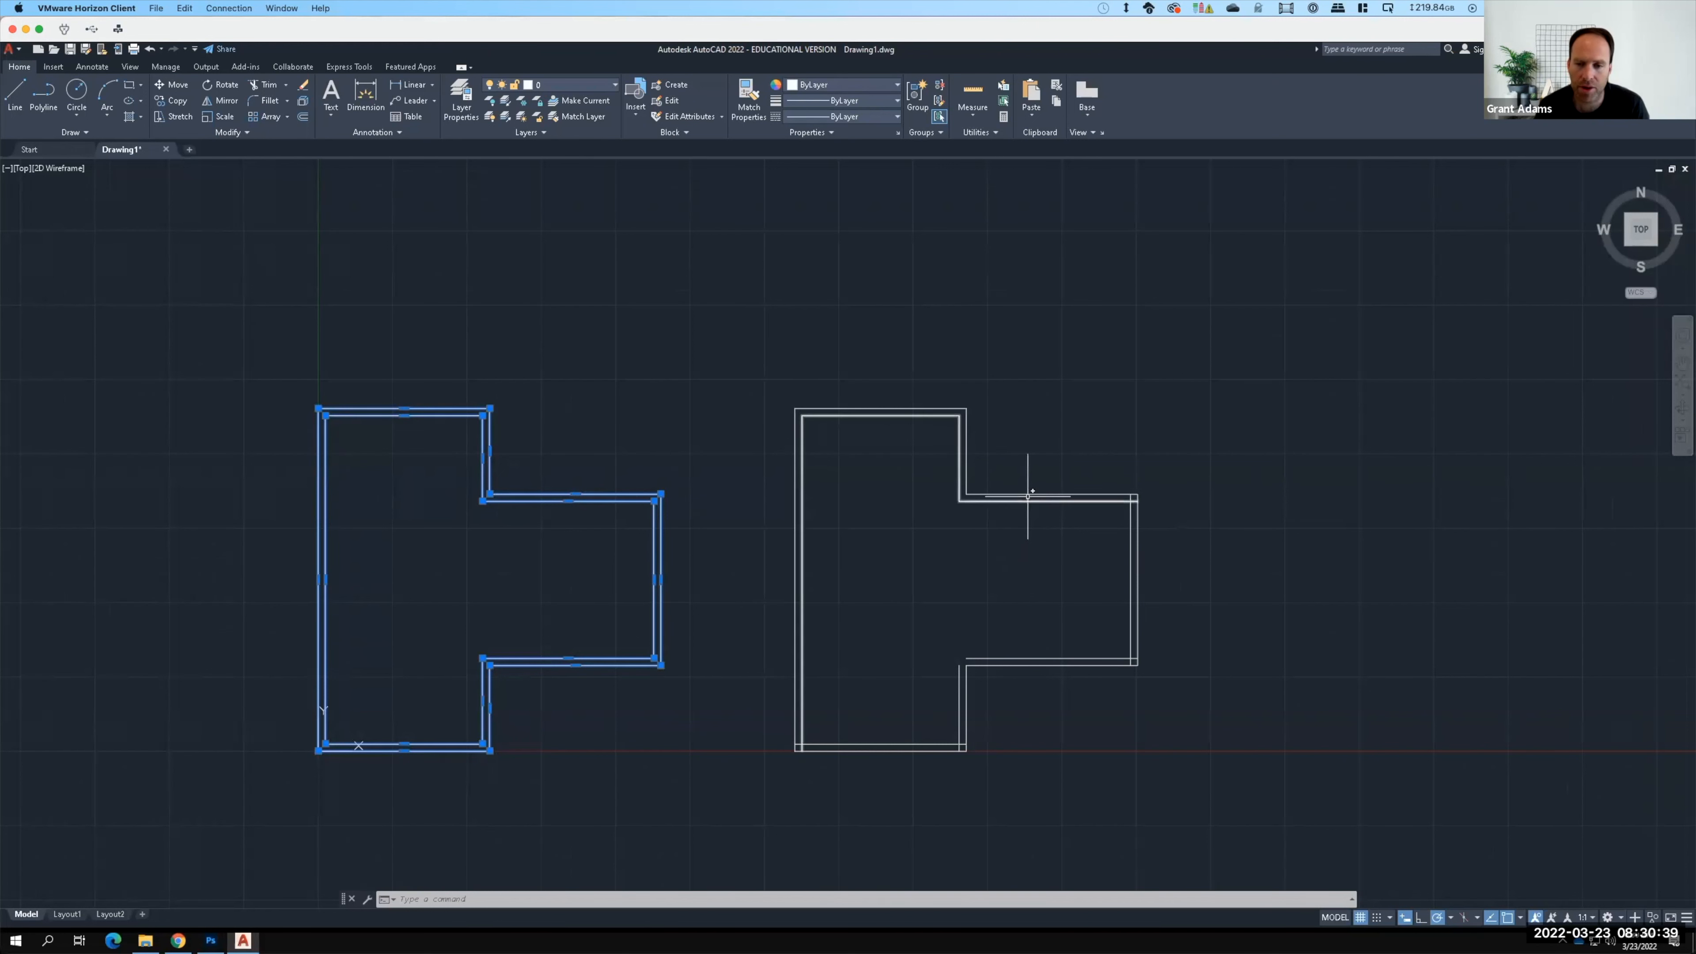
pyautogui.press('Escape')
pyautogui.press('Escape')
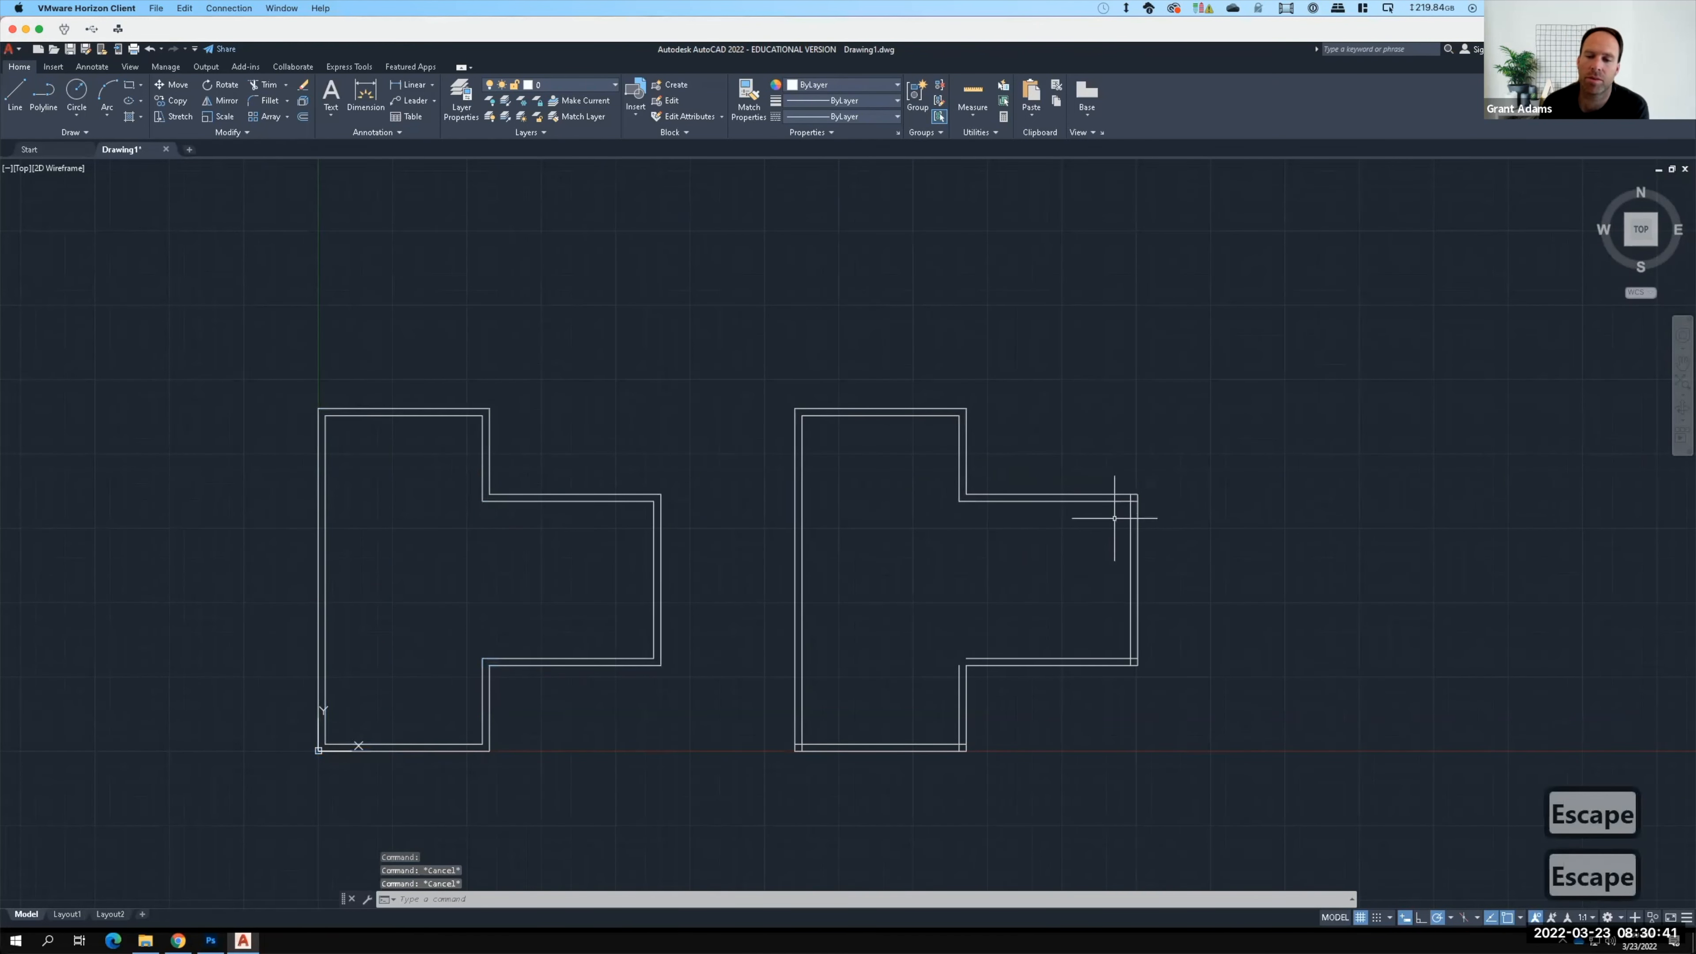
# Step: Trim the two overlapping inner line ends at the upper right corner of the copy's wing
pyautogui.scroll(2, 1113, 517)
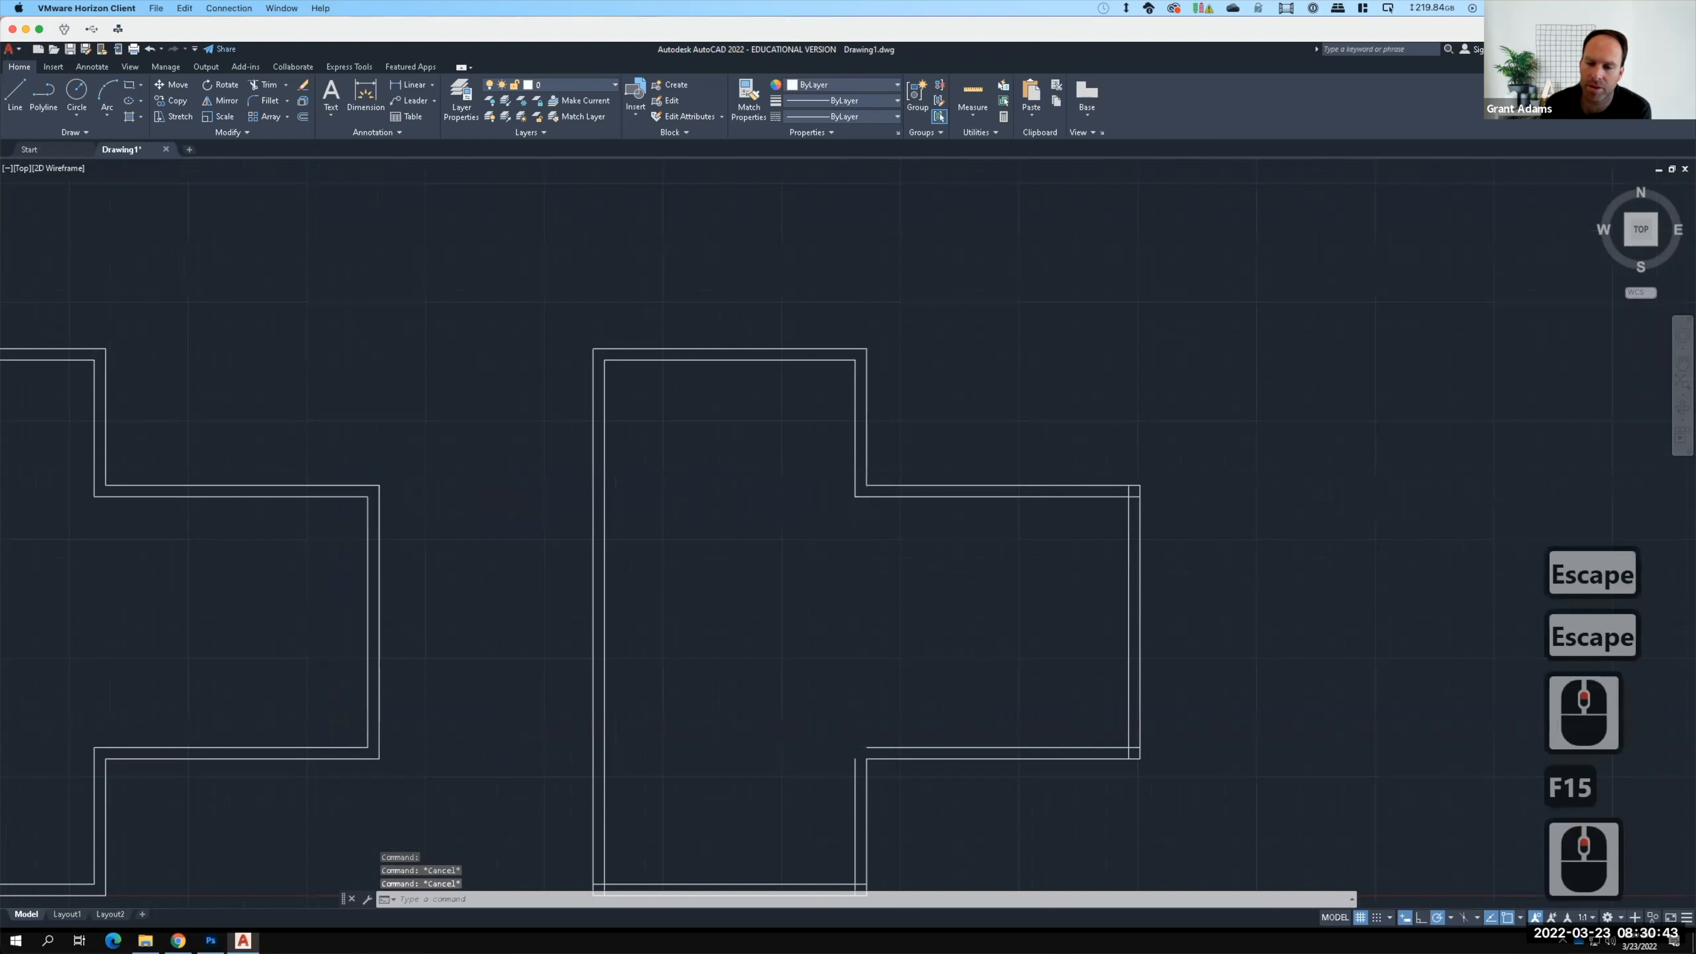
pyautogui.scroll(2, 1133, 508)
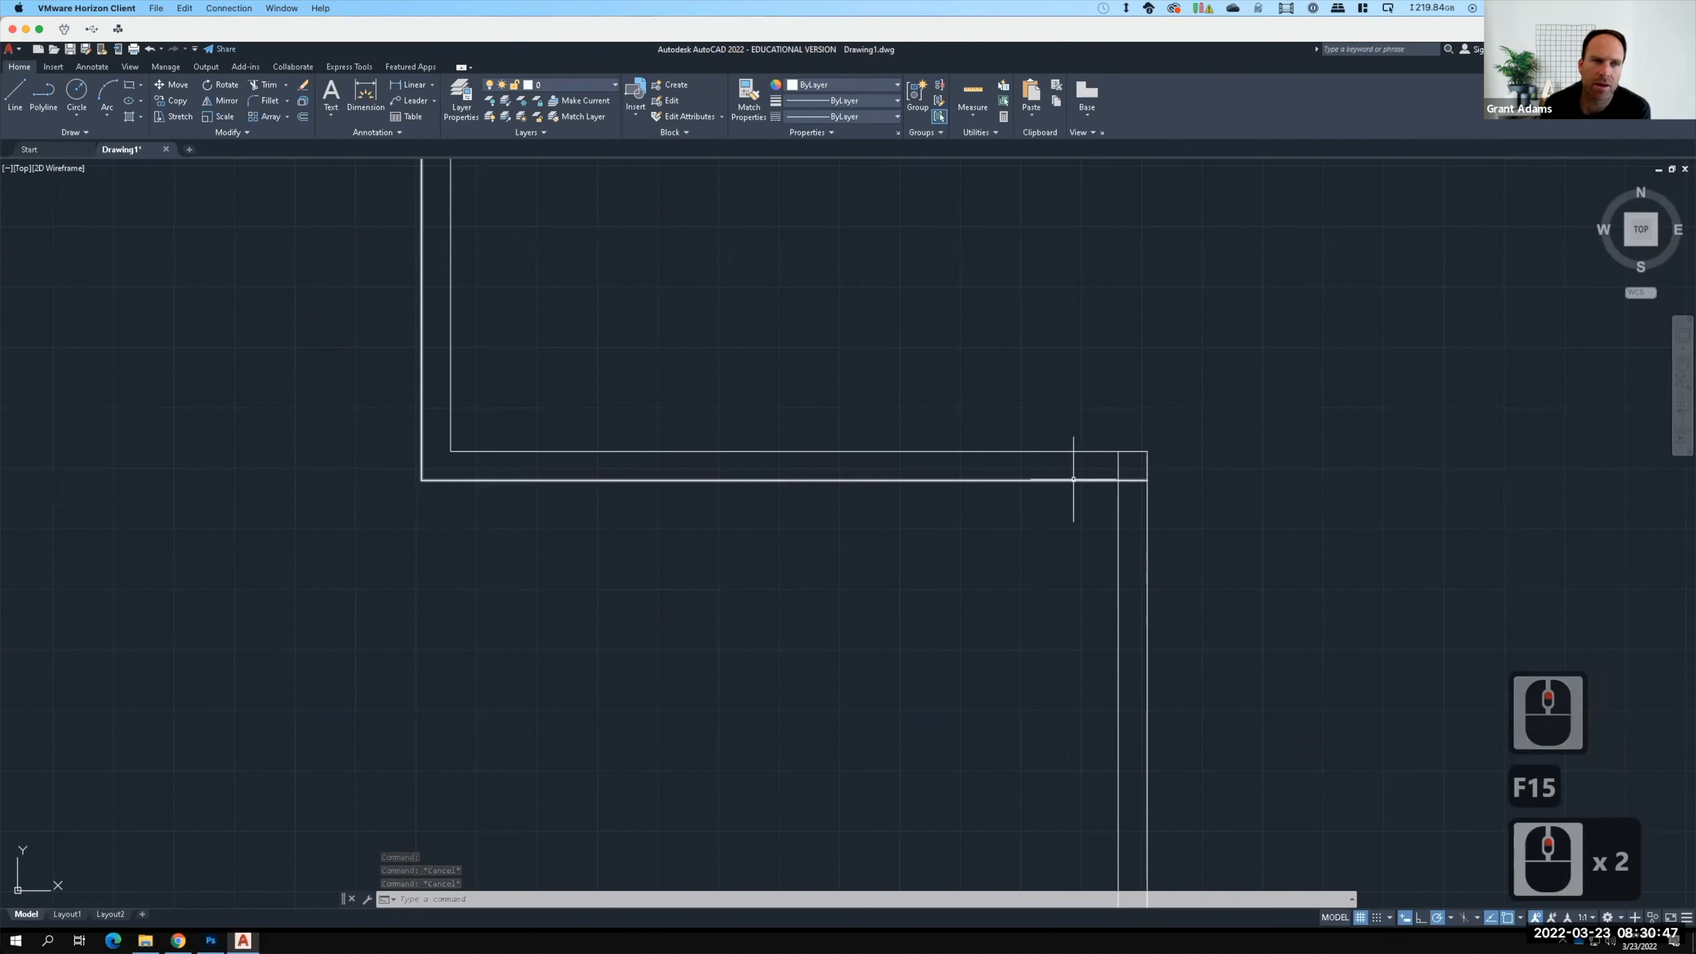
pyautogui.click(270, 84)
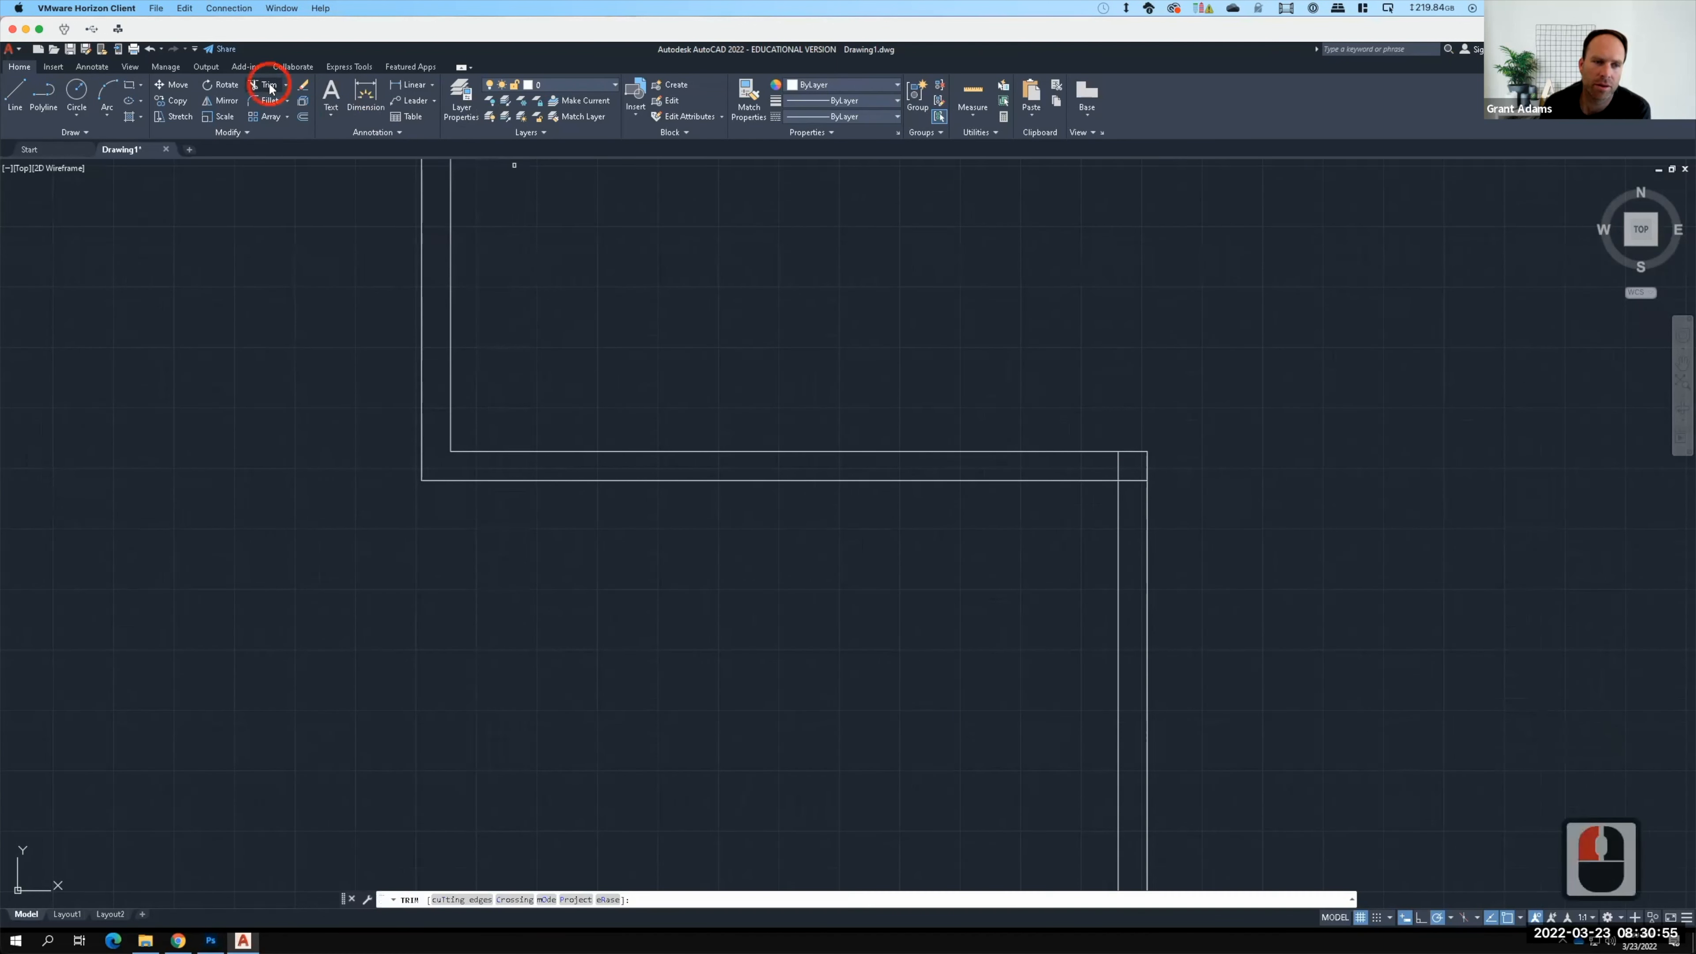
pyautogui.click(1117, 471)
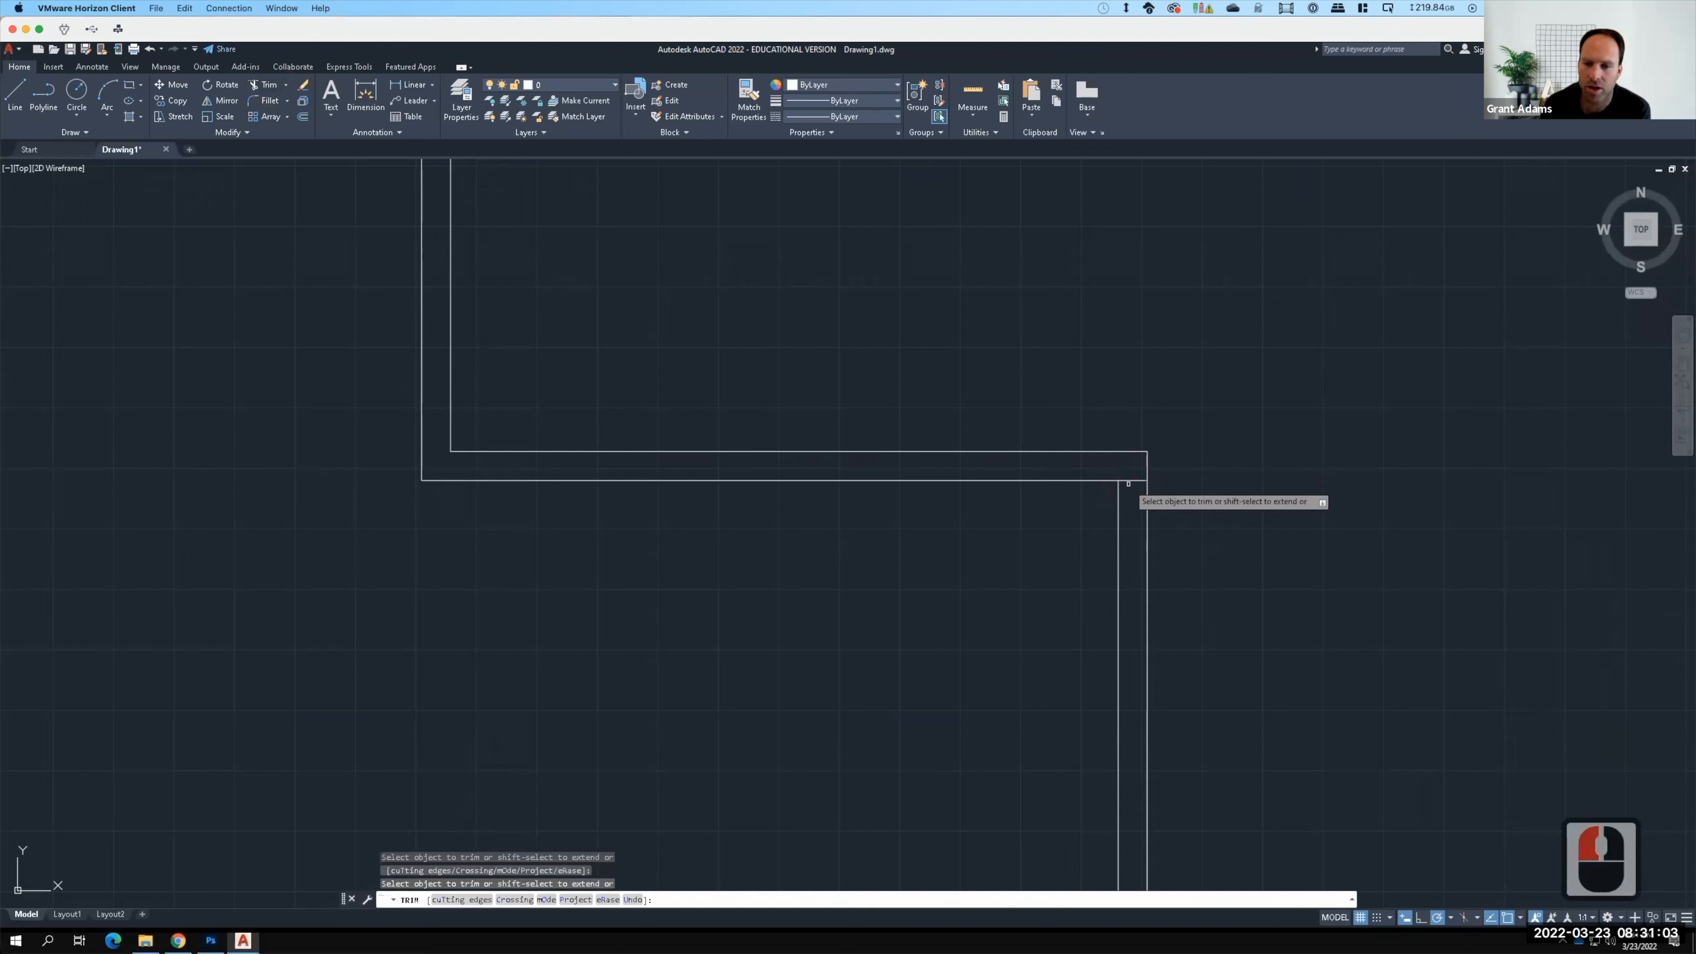
pyautogui.click(1128, 481)
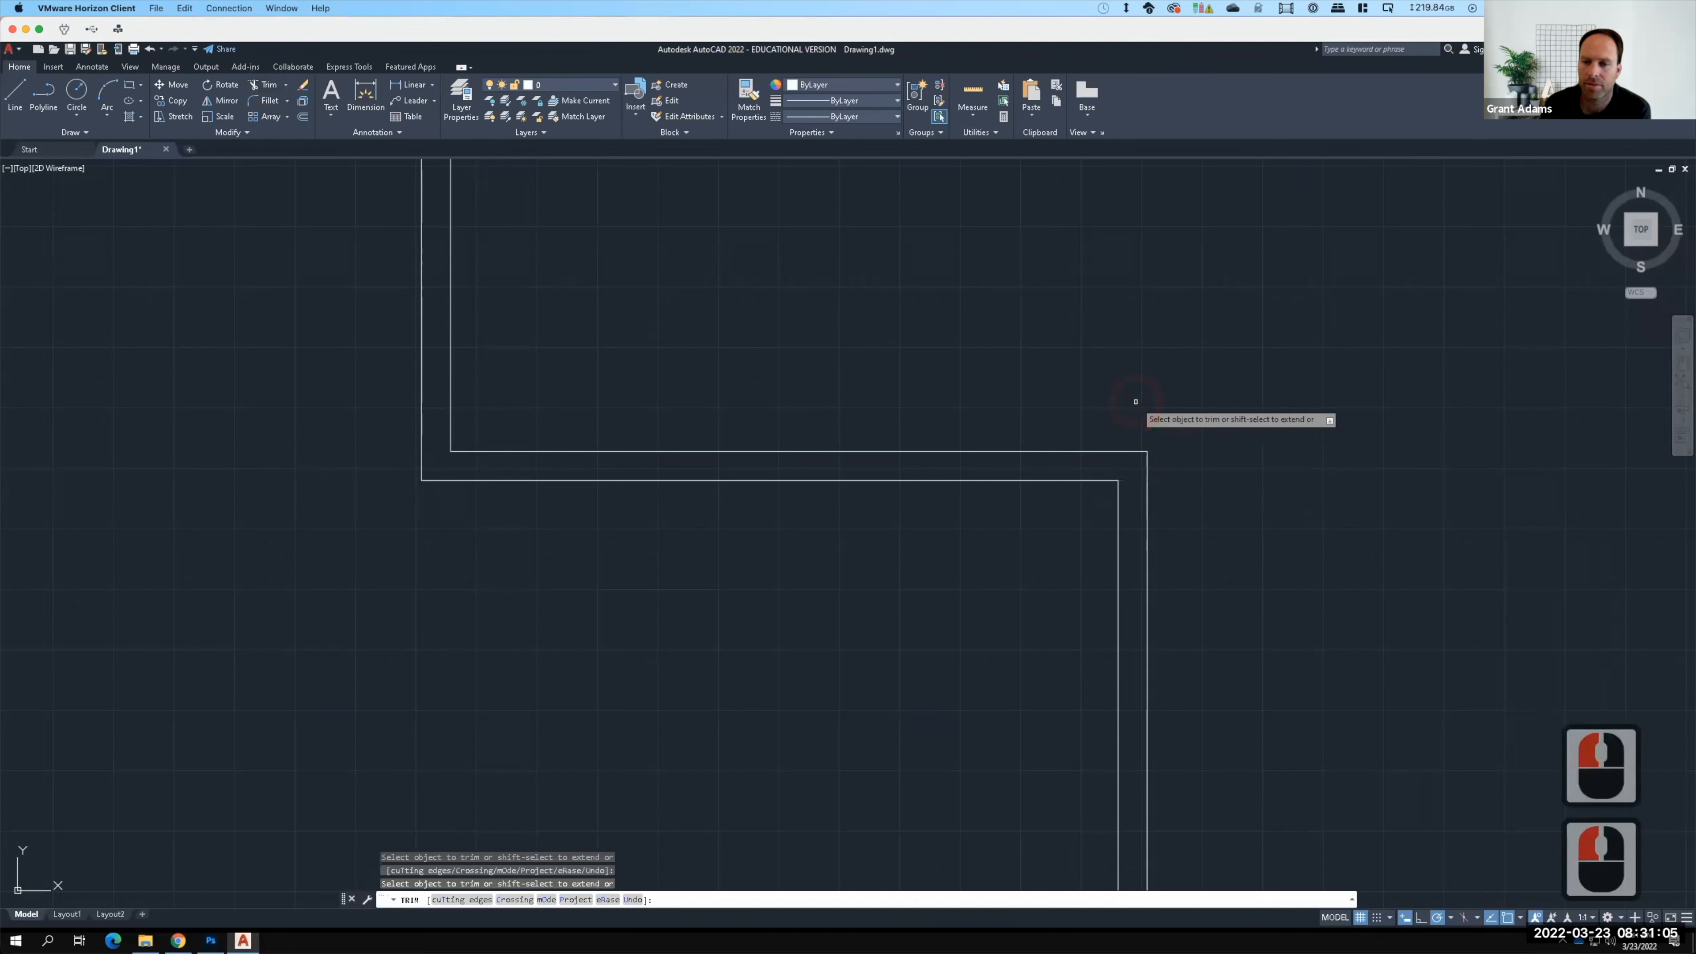
# Step: Trim the overlapping inner line ends at the lower right corner of the copy's wing
pyautogui.scroll(-3, 1133, 401)
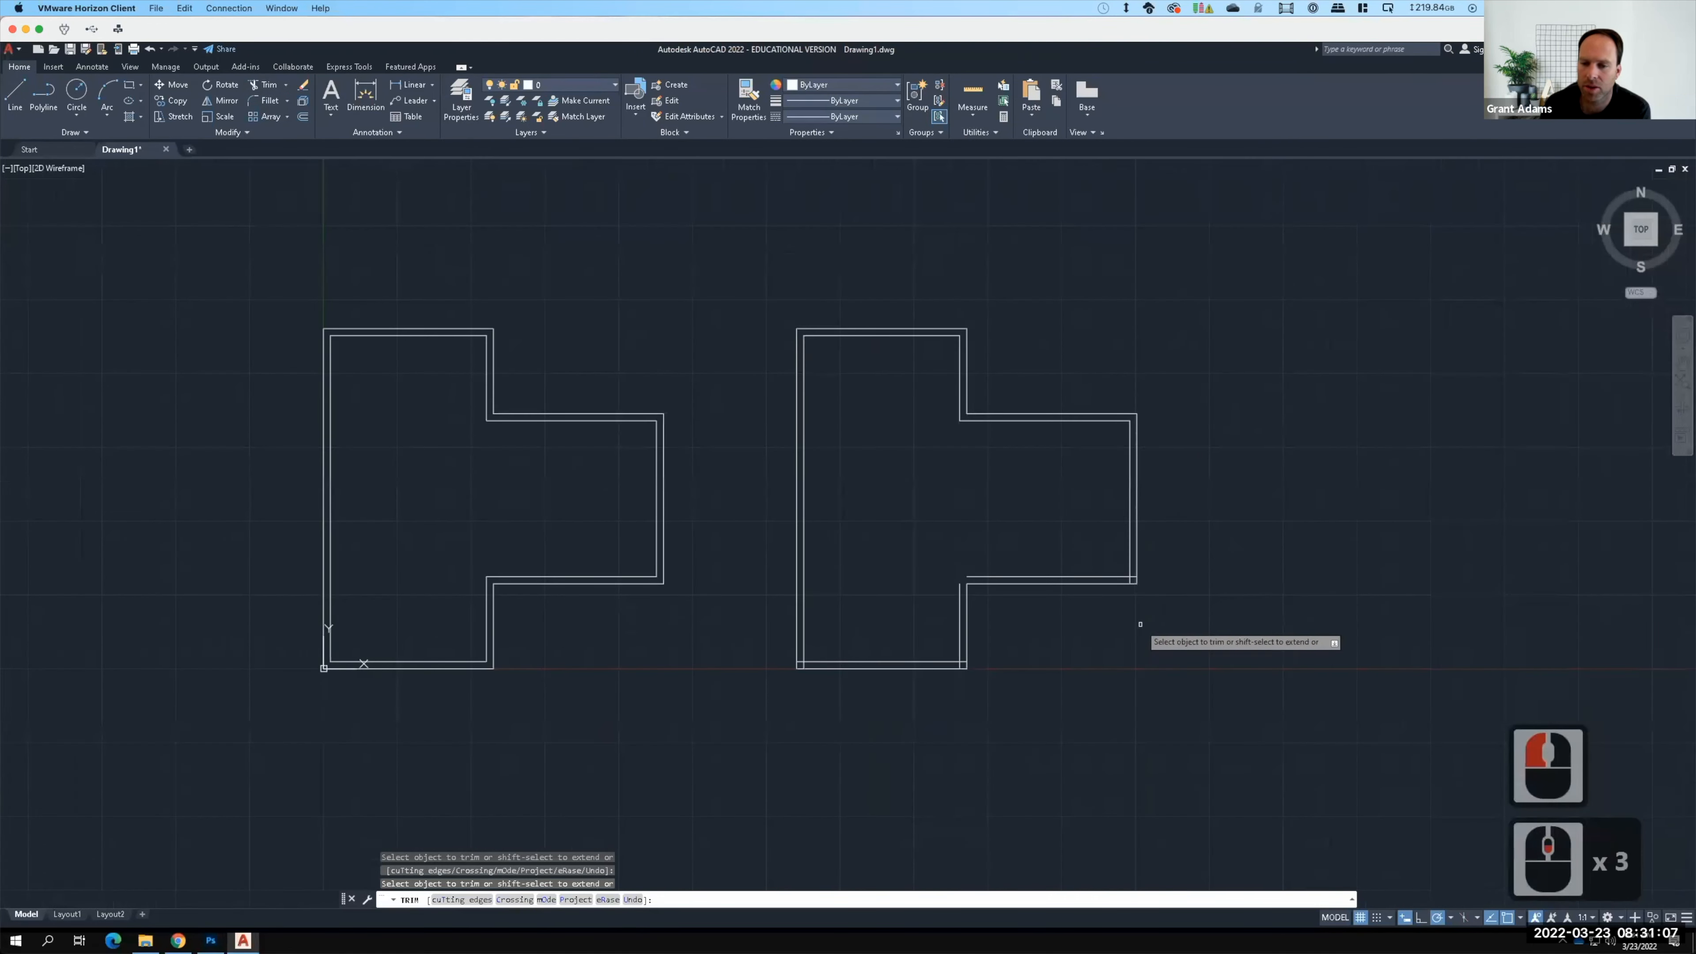
pyautogui.scroll(2, 1135, 625)
pyautogui.rightClick(1113, 511)
pyautogui.click(1110, 513)
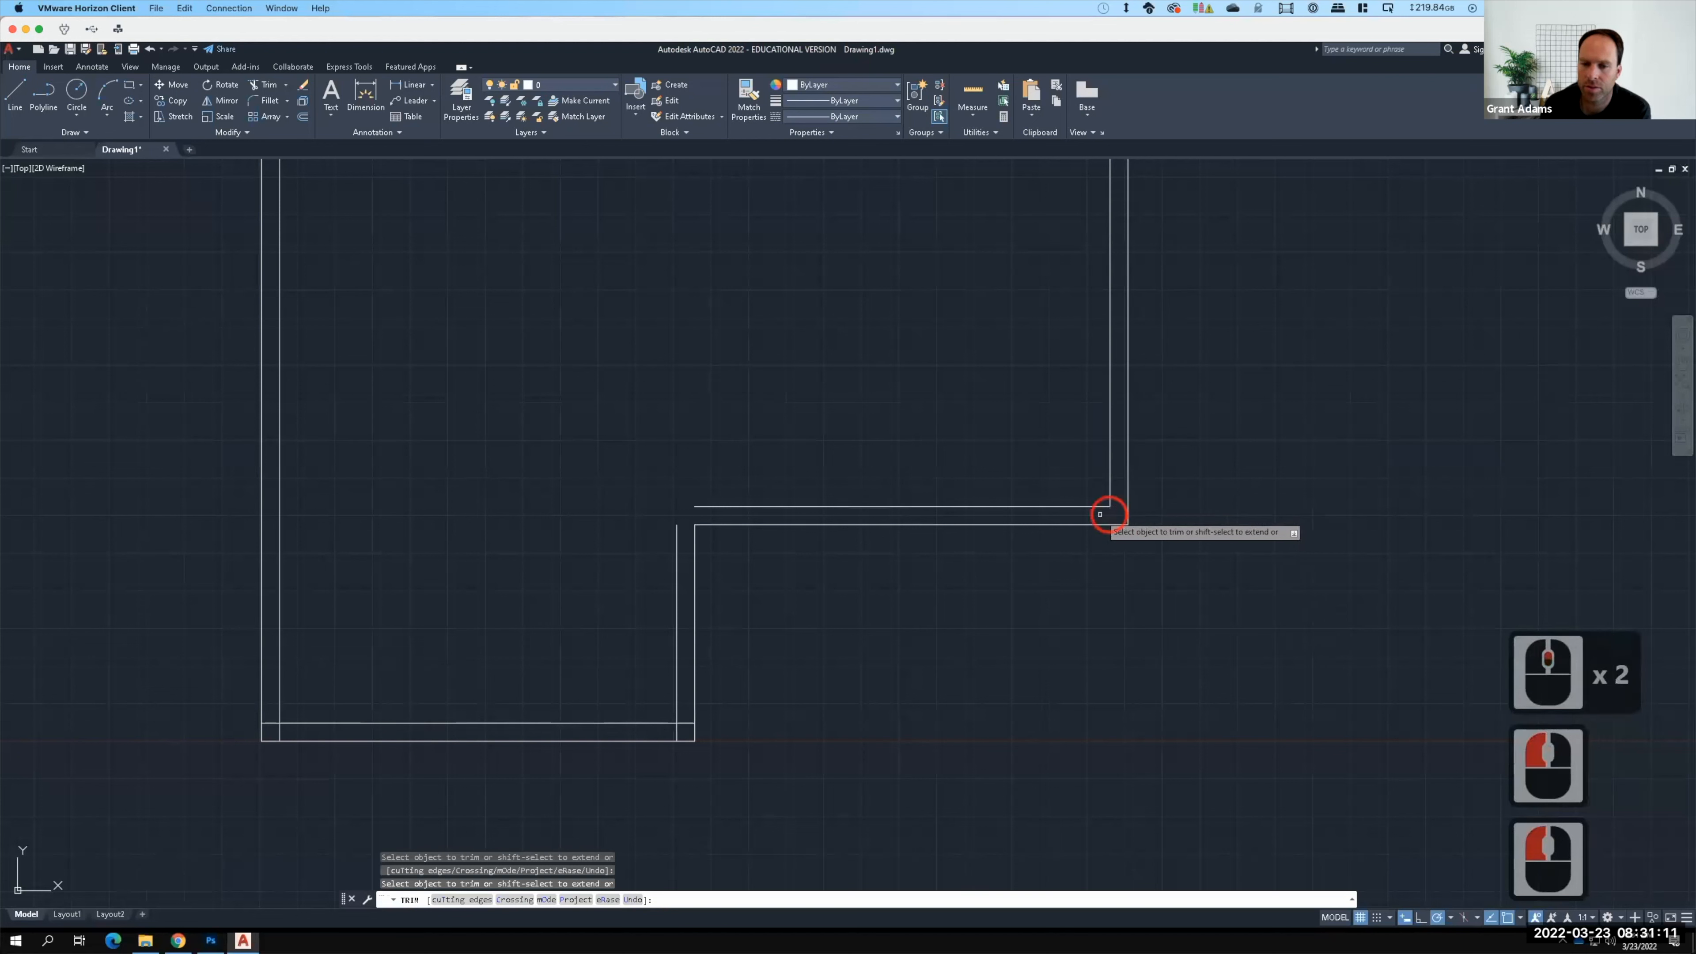
# Step: Trim the overlapping inner line ends at both bottom corners of the copy and finish trimming
pyautogui.click(688, 723)
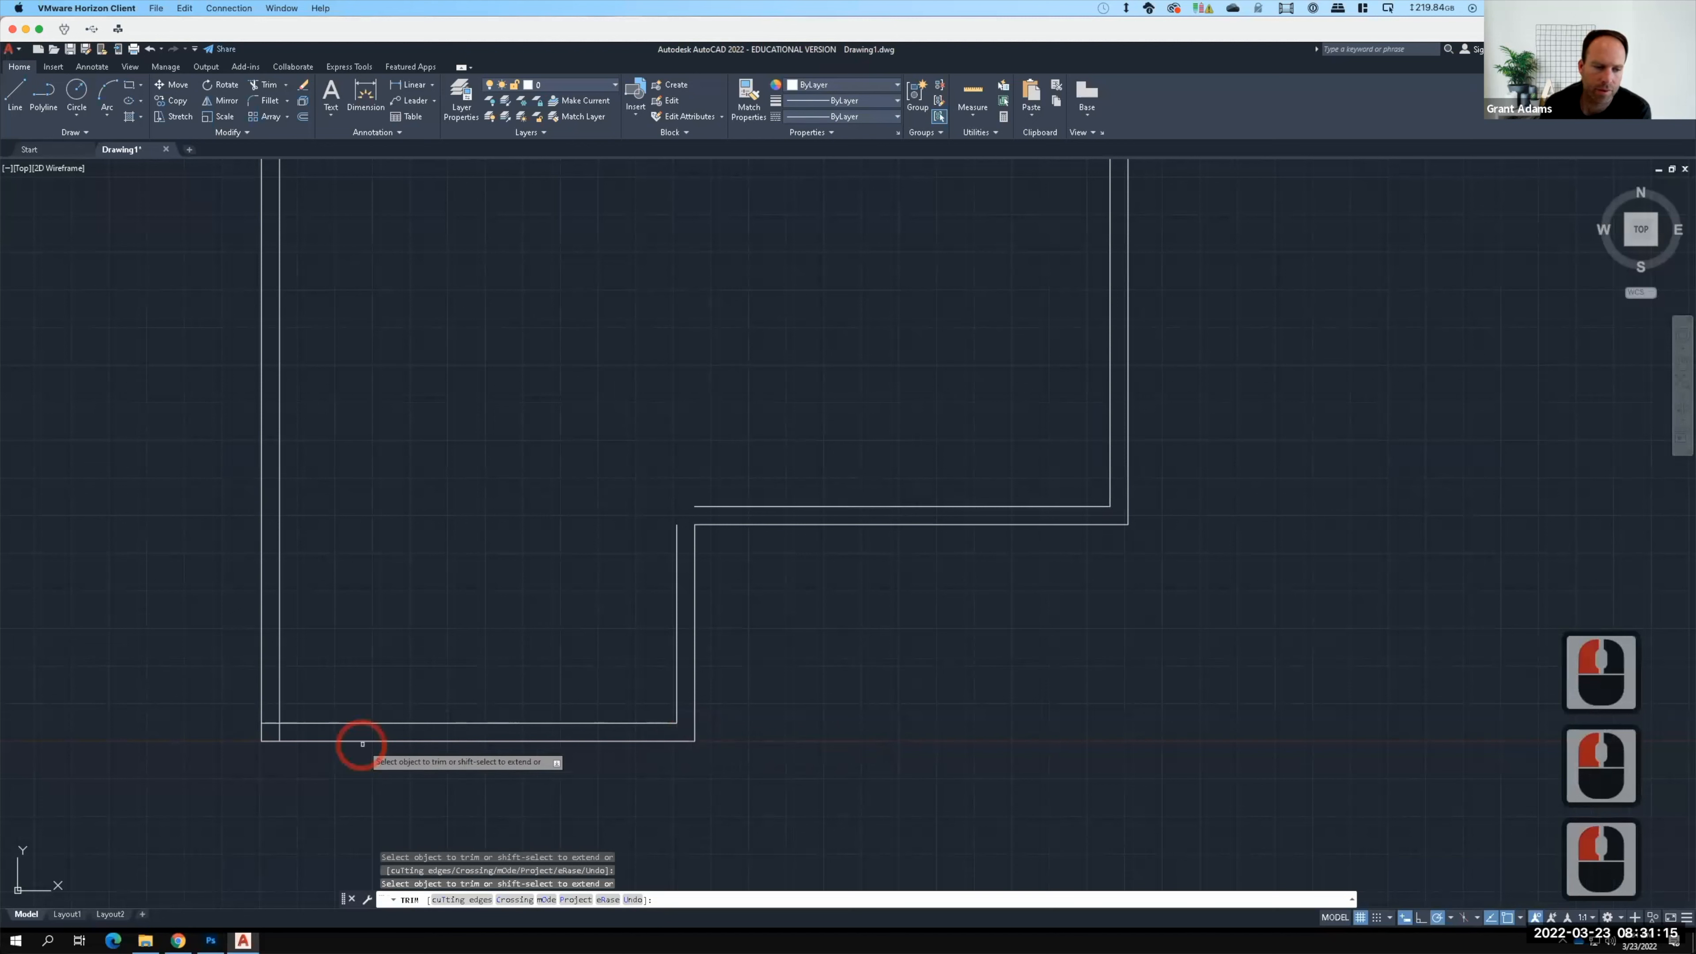
pyautogui.click(267, 723)
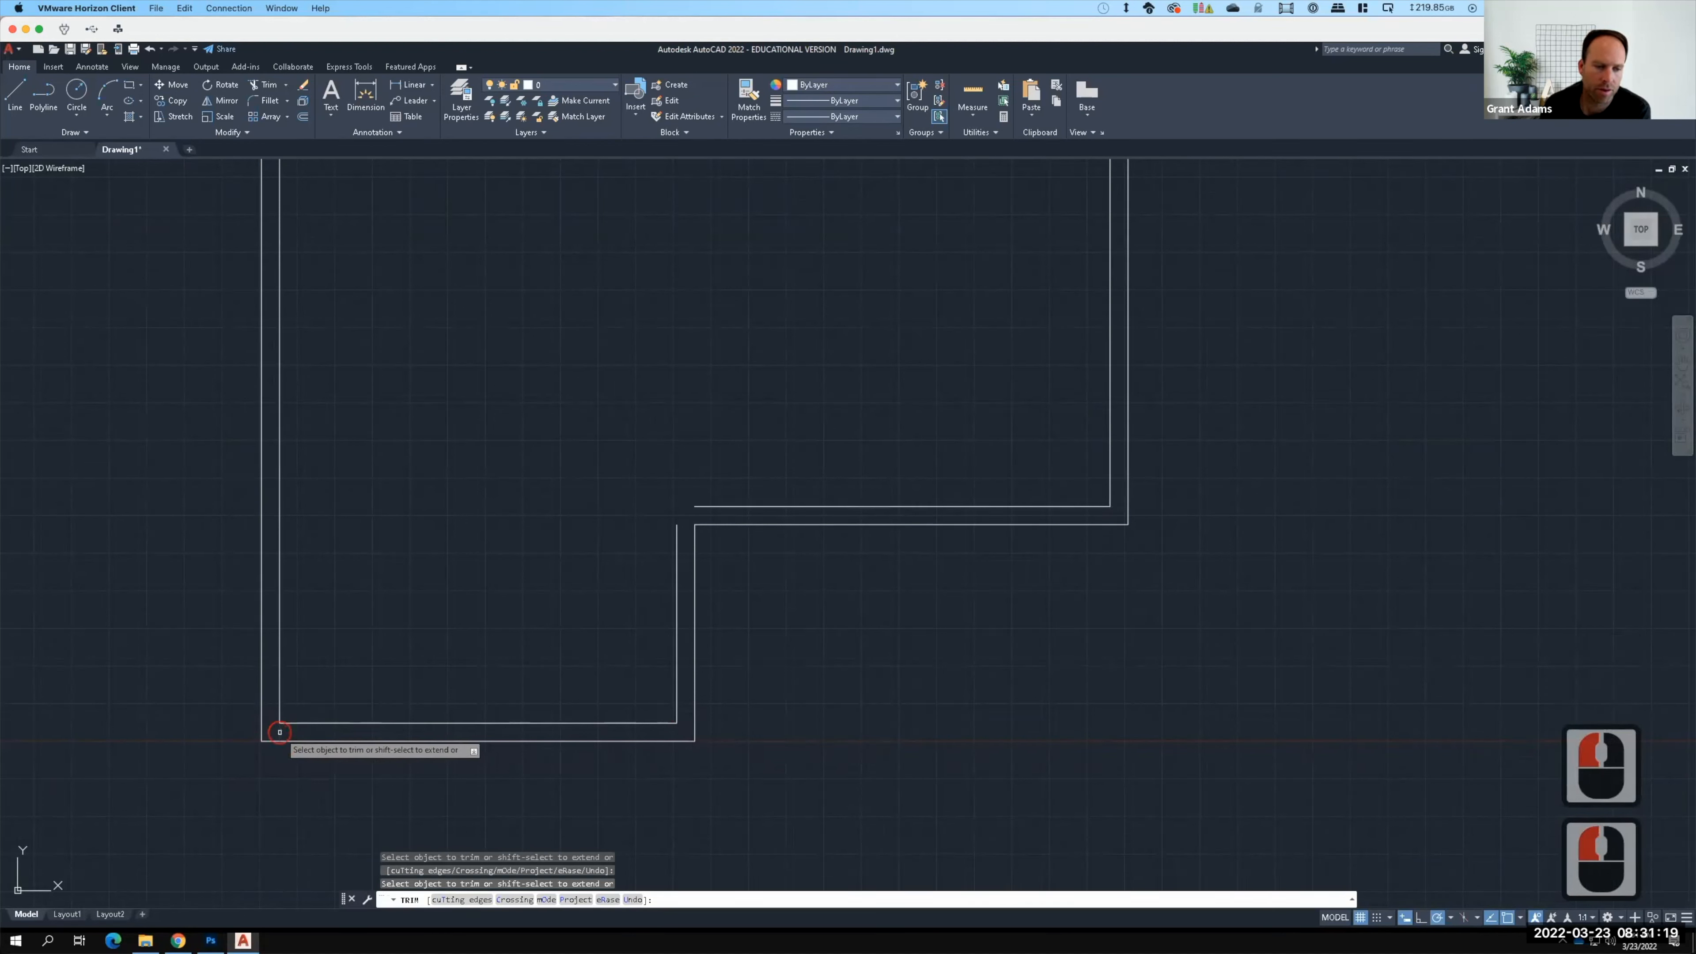
pyautogui.click(500, 757)
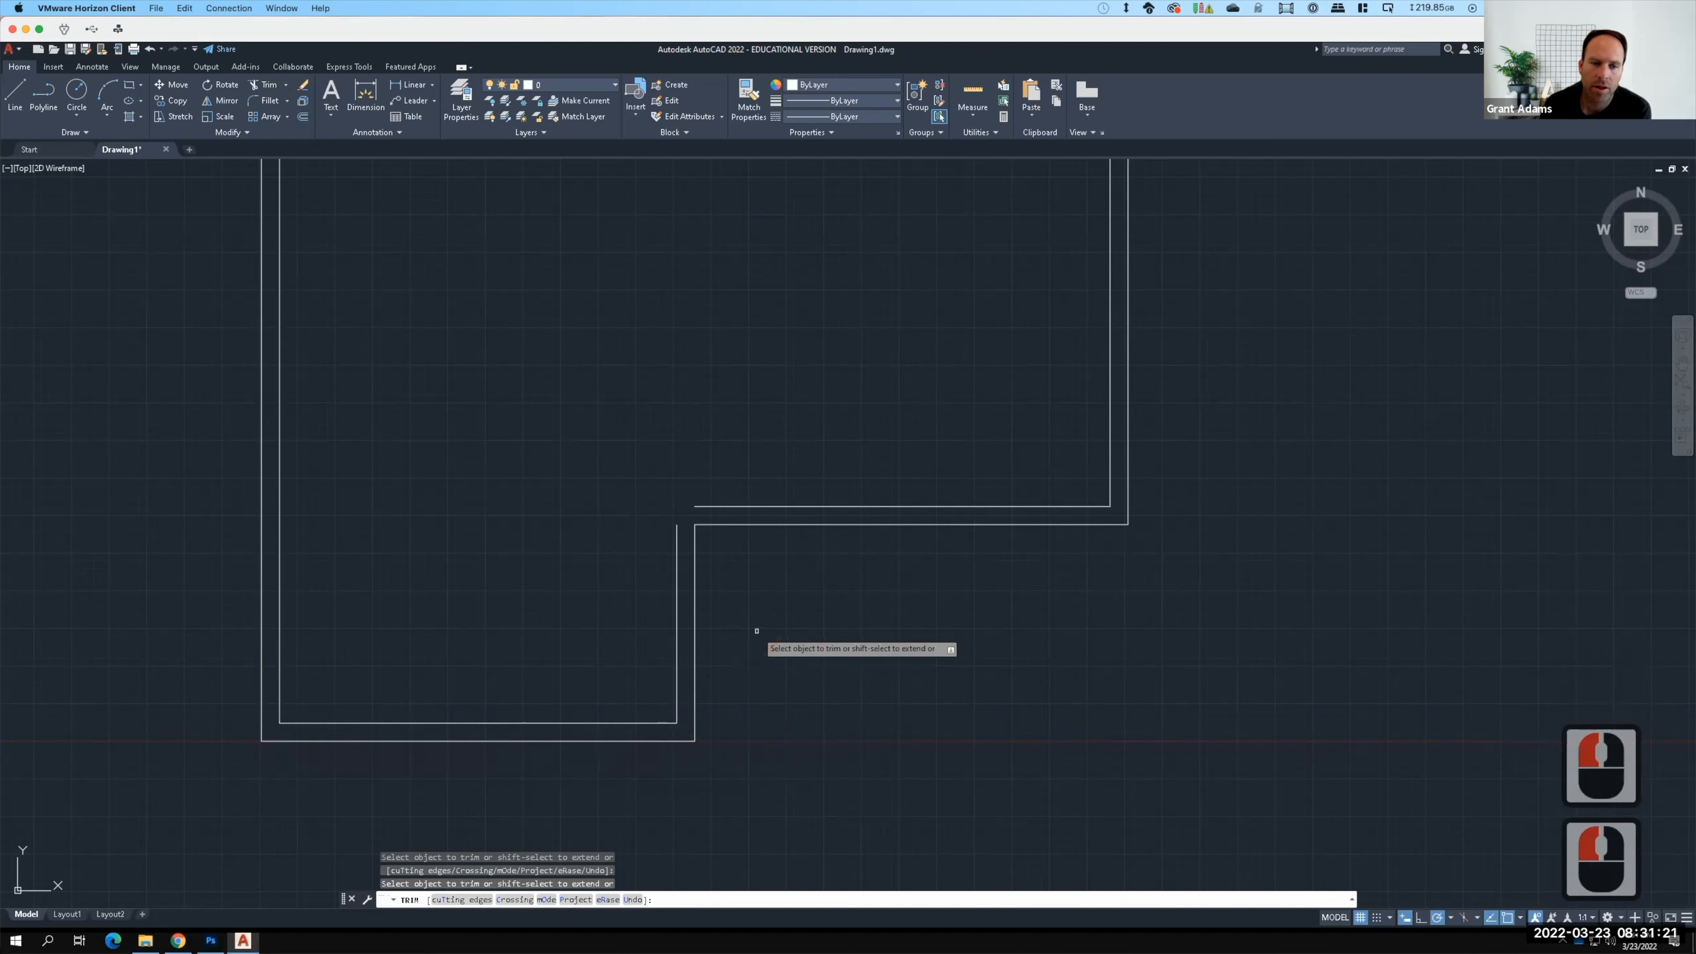
pyautogui.press('Return')
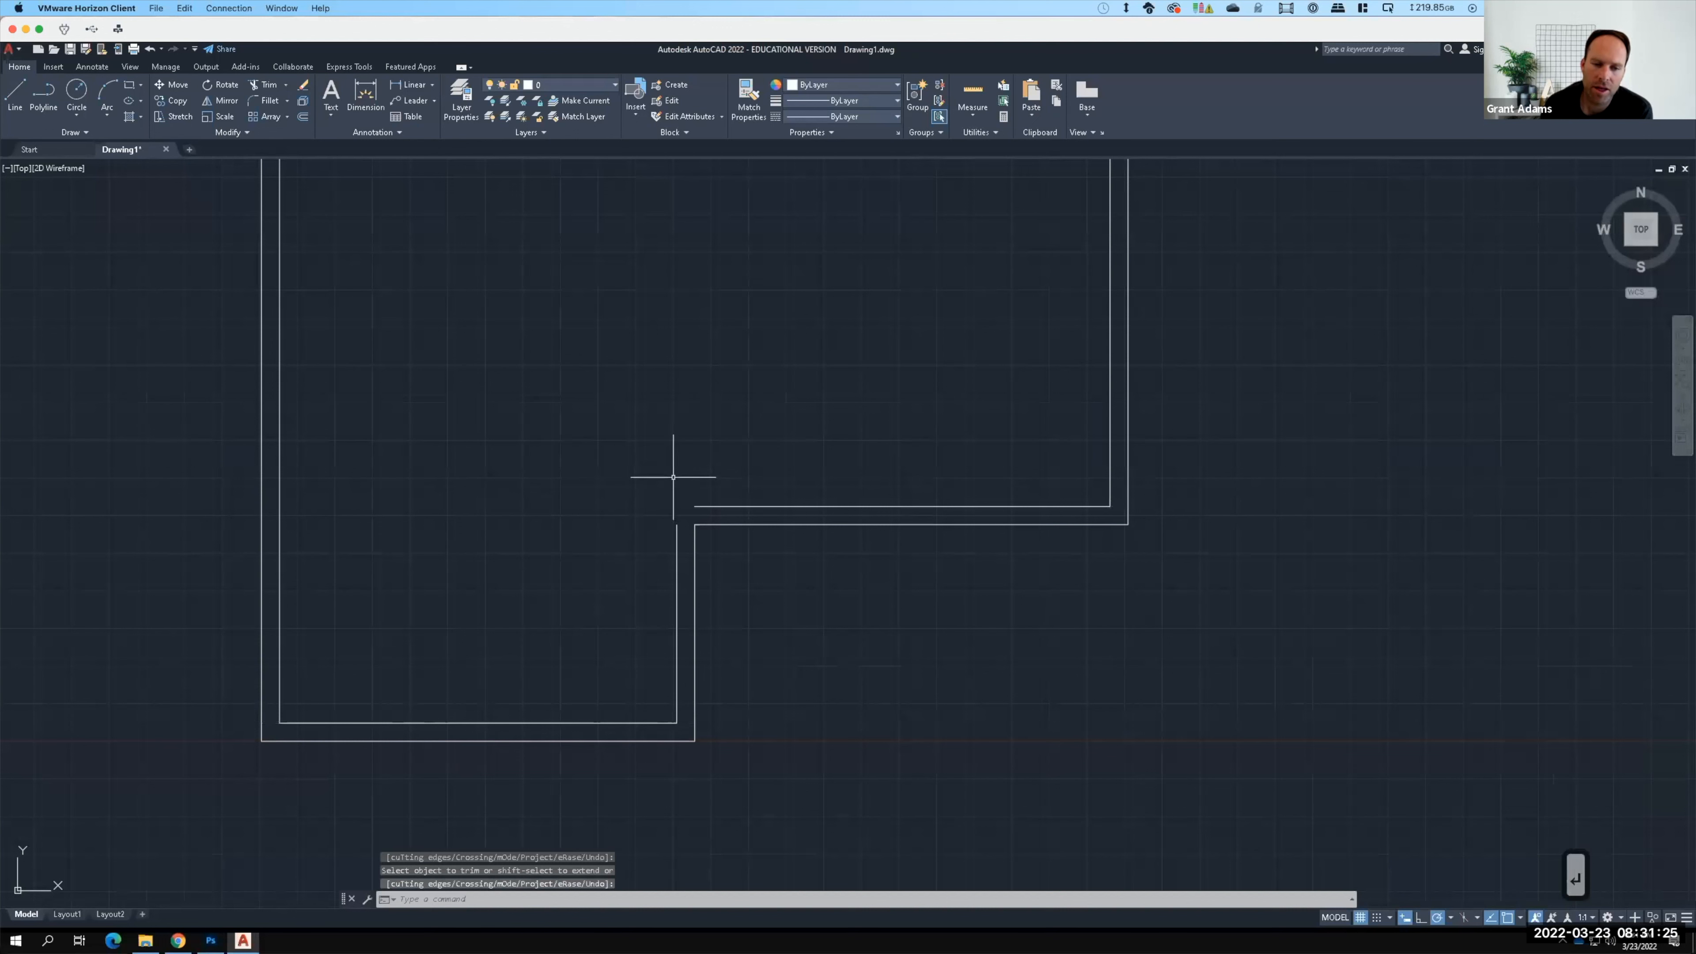
# Step: Stretch the upper end of the copy's short vertical inner line up to the level of the wing's lower inner line
pyautogui.scroll(2, 681, 494)
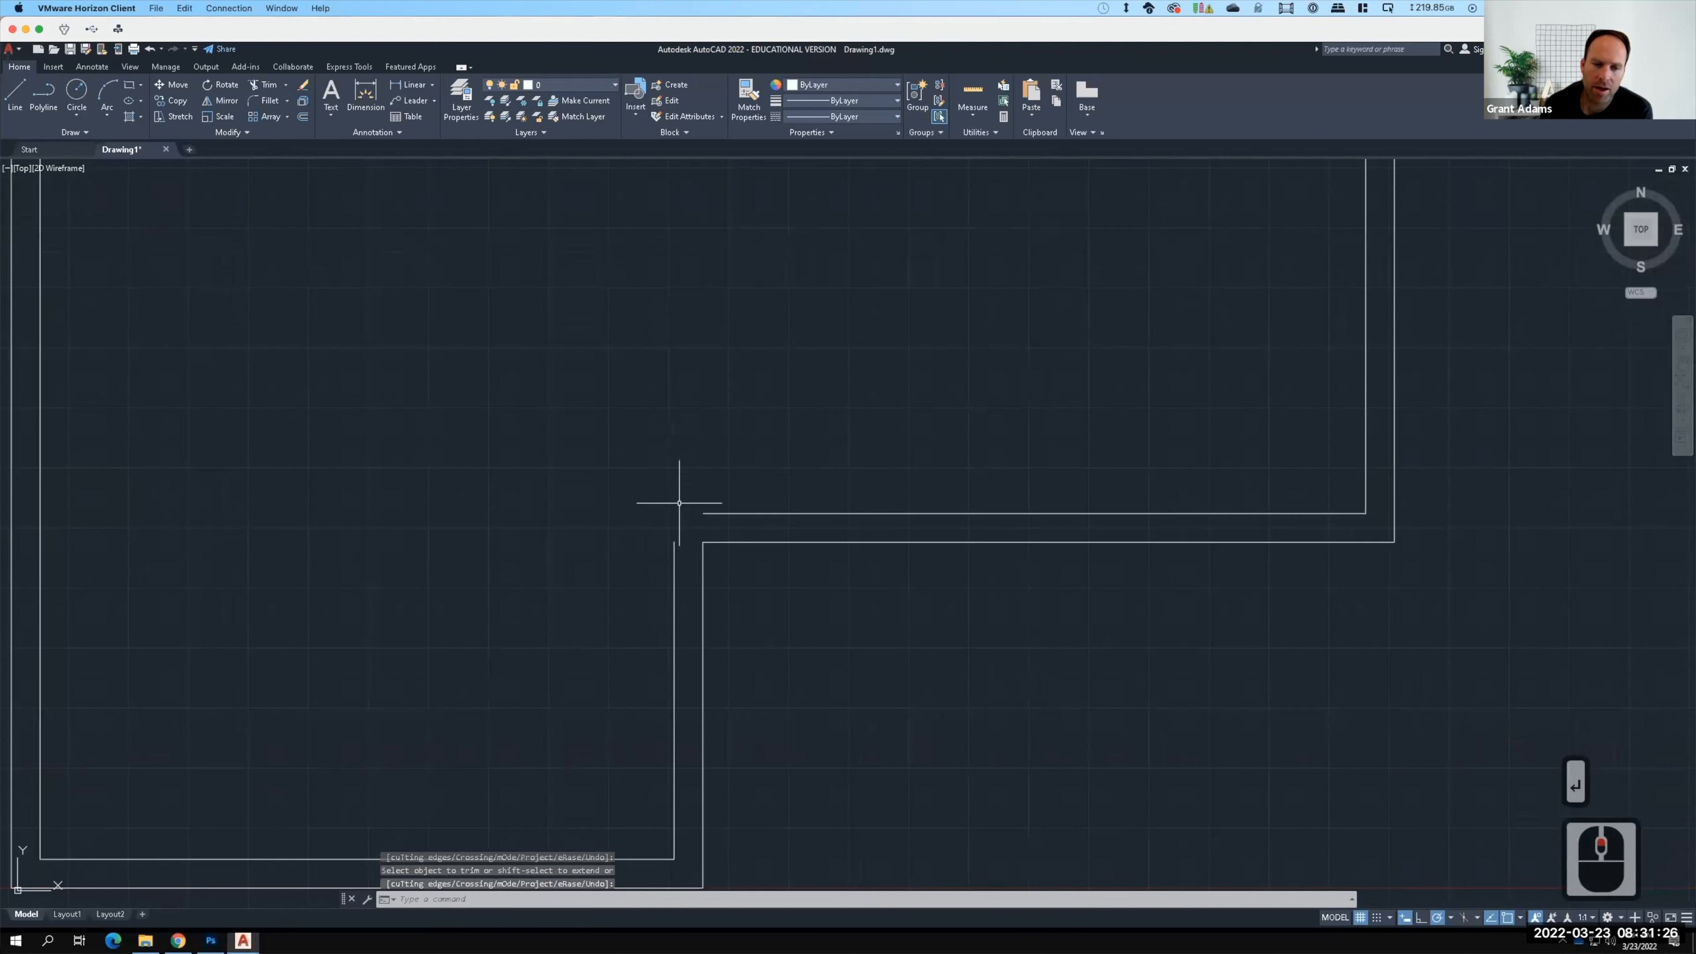
pyautogui.click(674, 549)
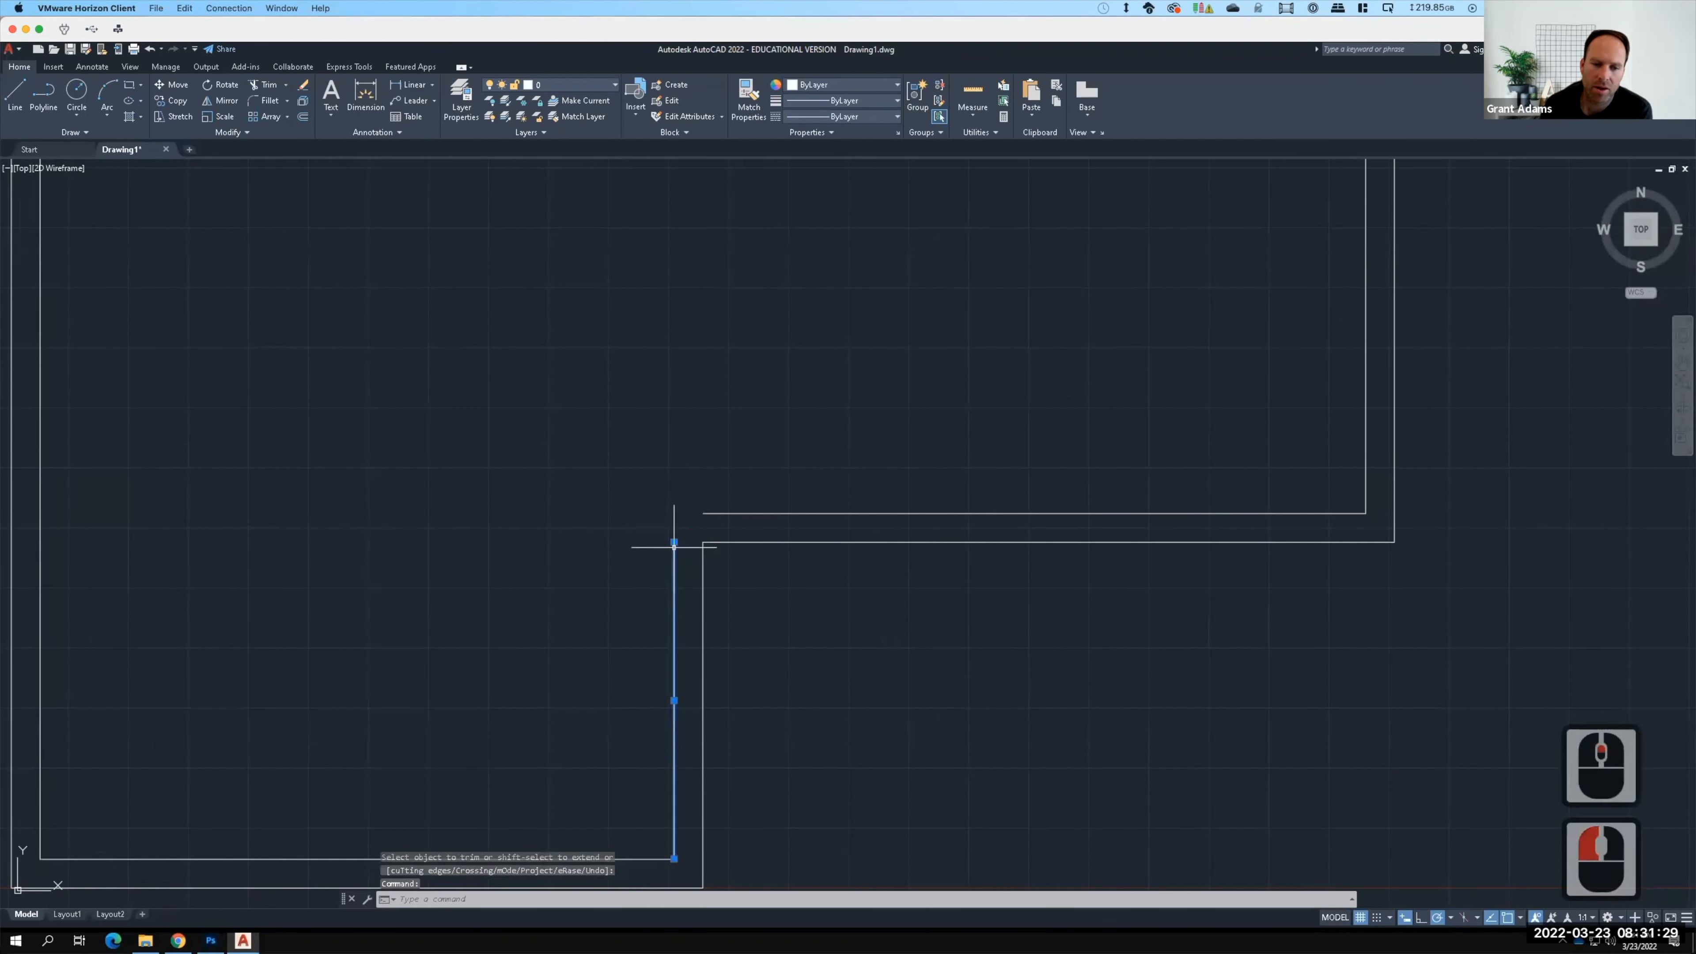
pyautogui.moveTo(674, 545)
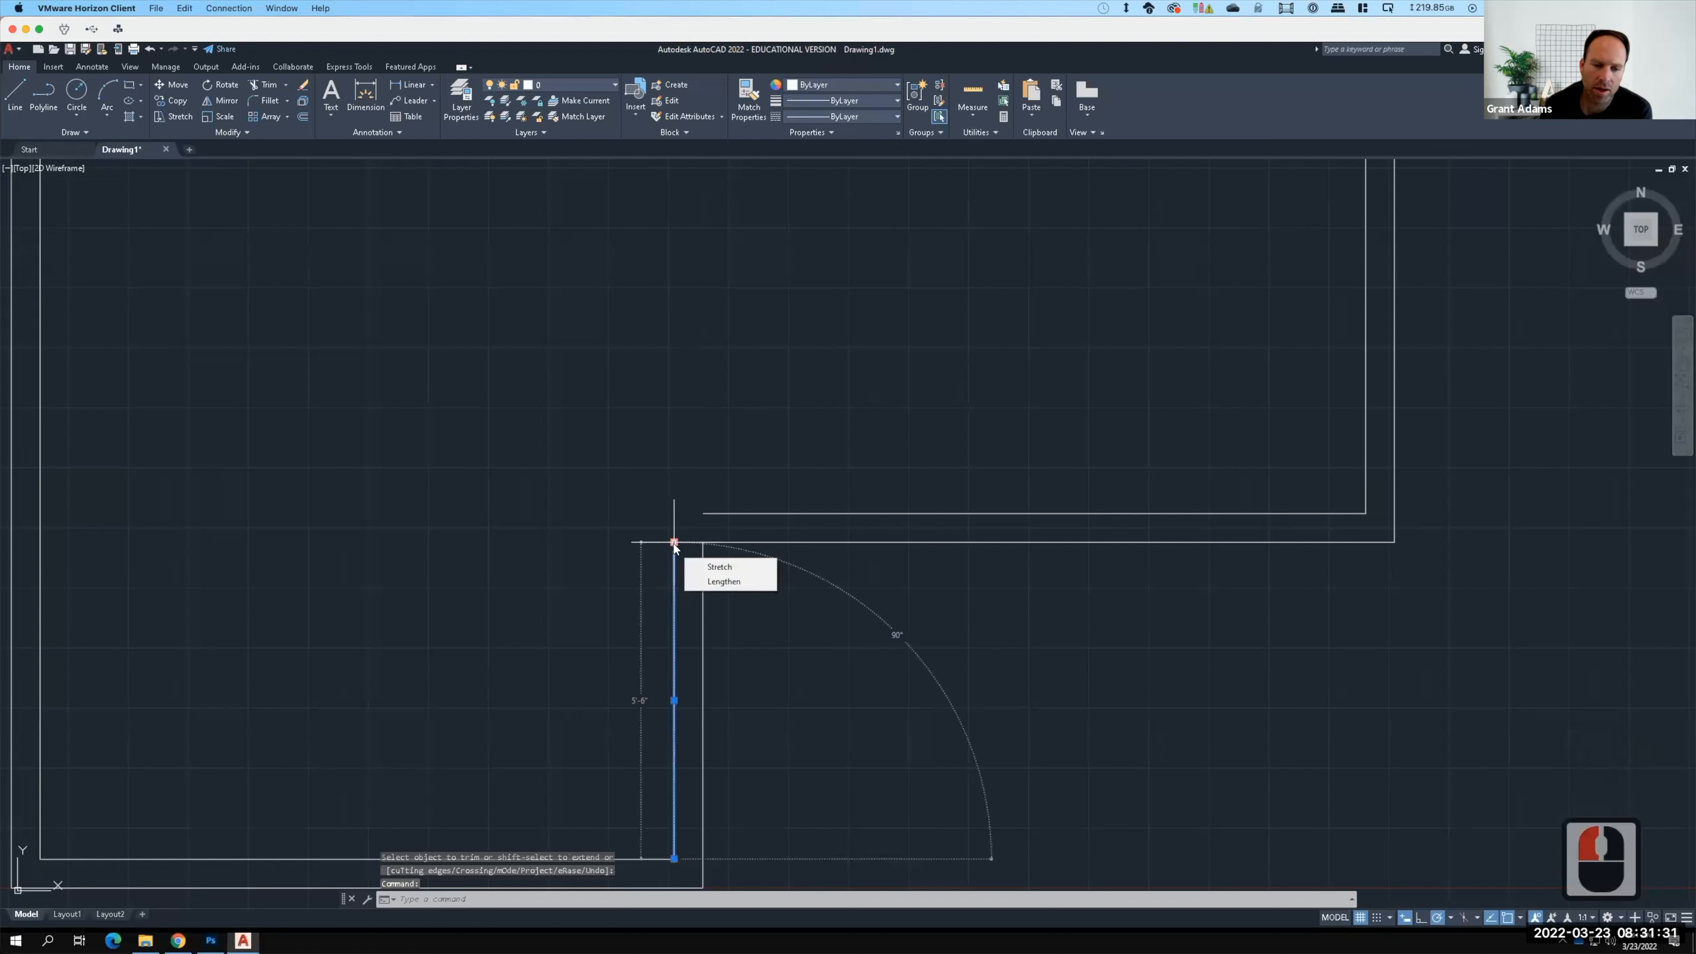
pyautogui.click(674, 542)
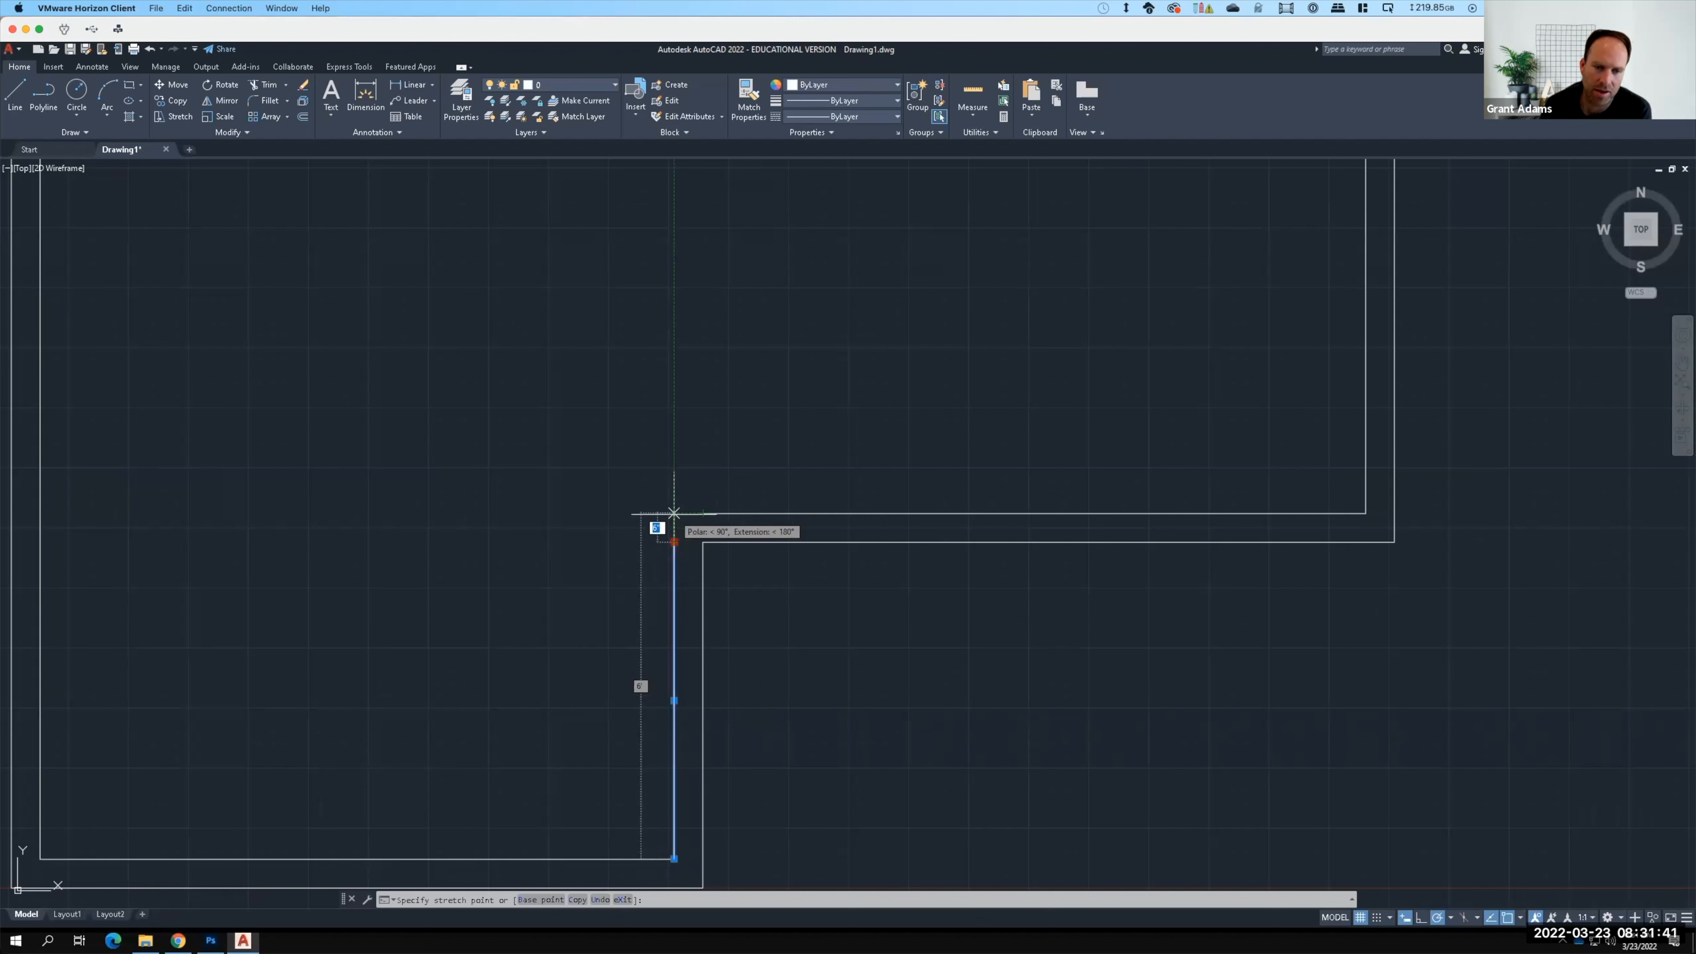
pyautogui.click(674, 514)
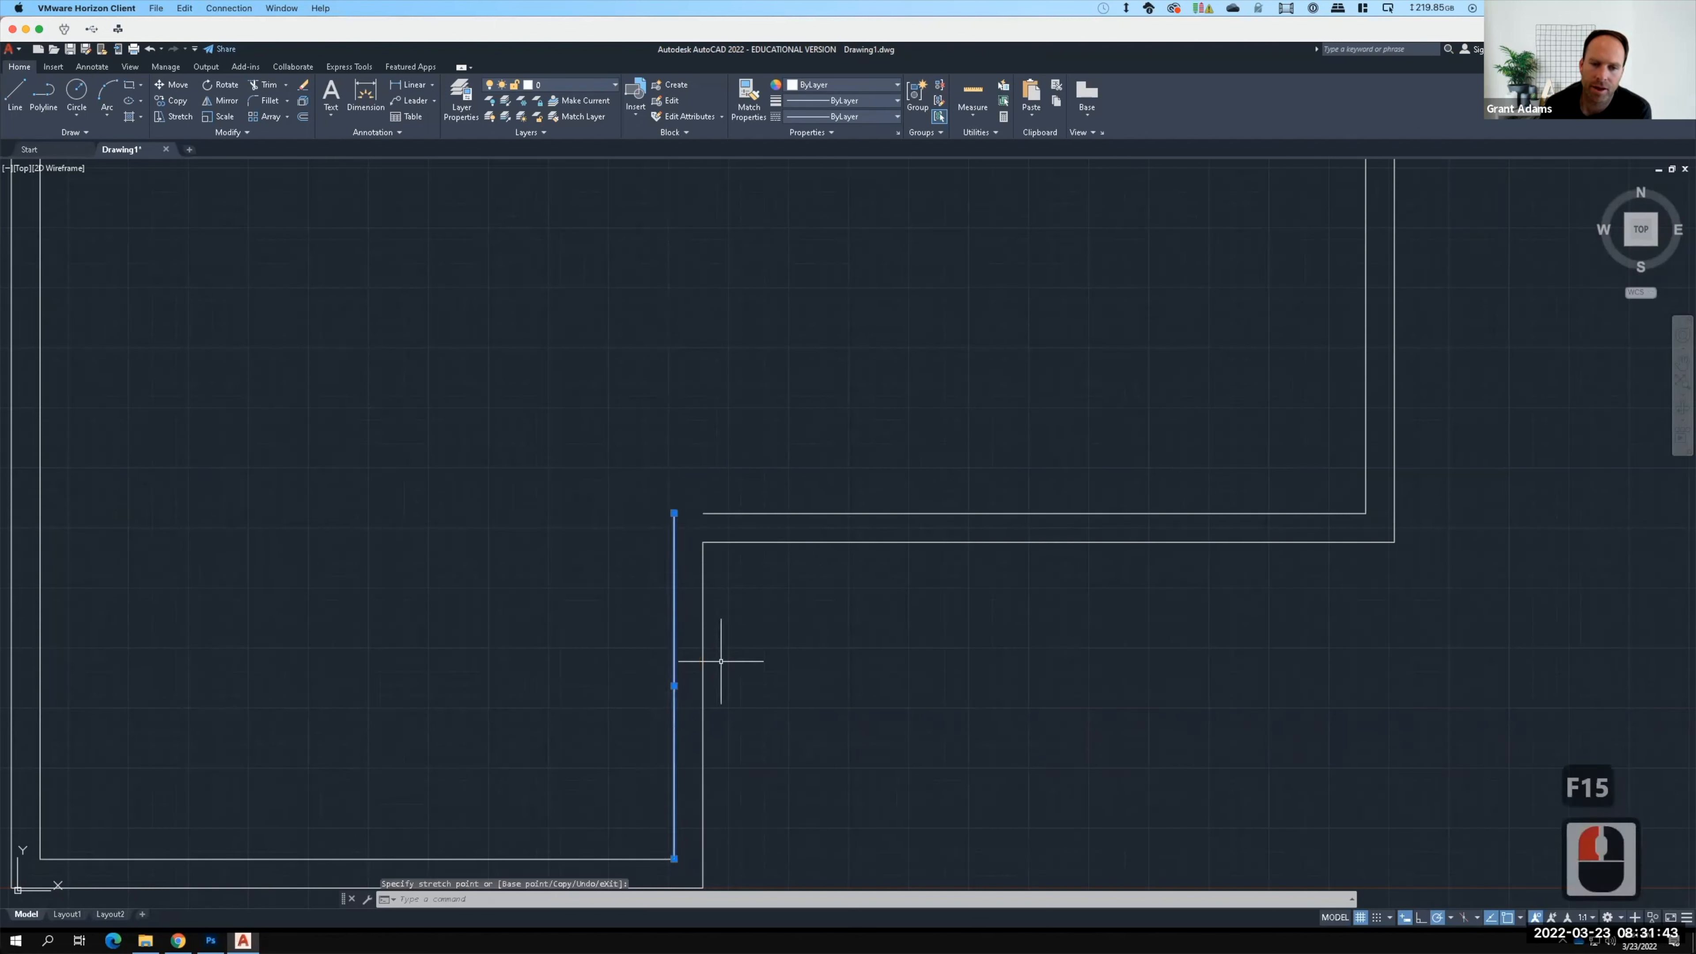
# Step: Stretch the open end of the wing's lower inner line to meet the vertical inner line at the copy's lower inside corner
pyautogui.click(710, 513)
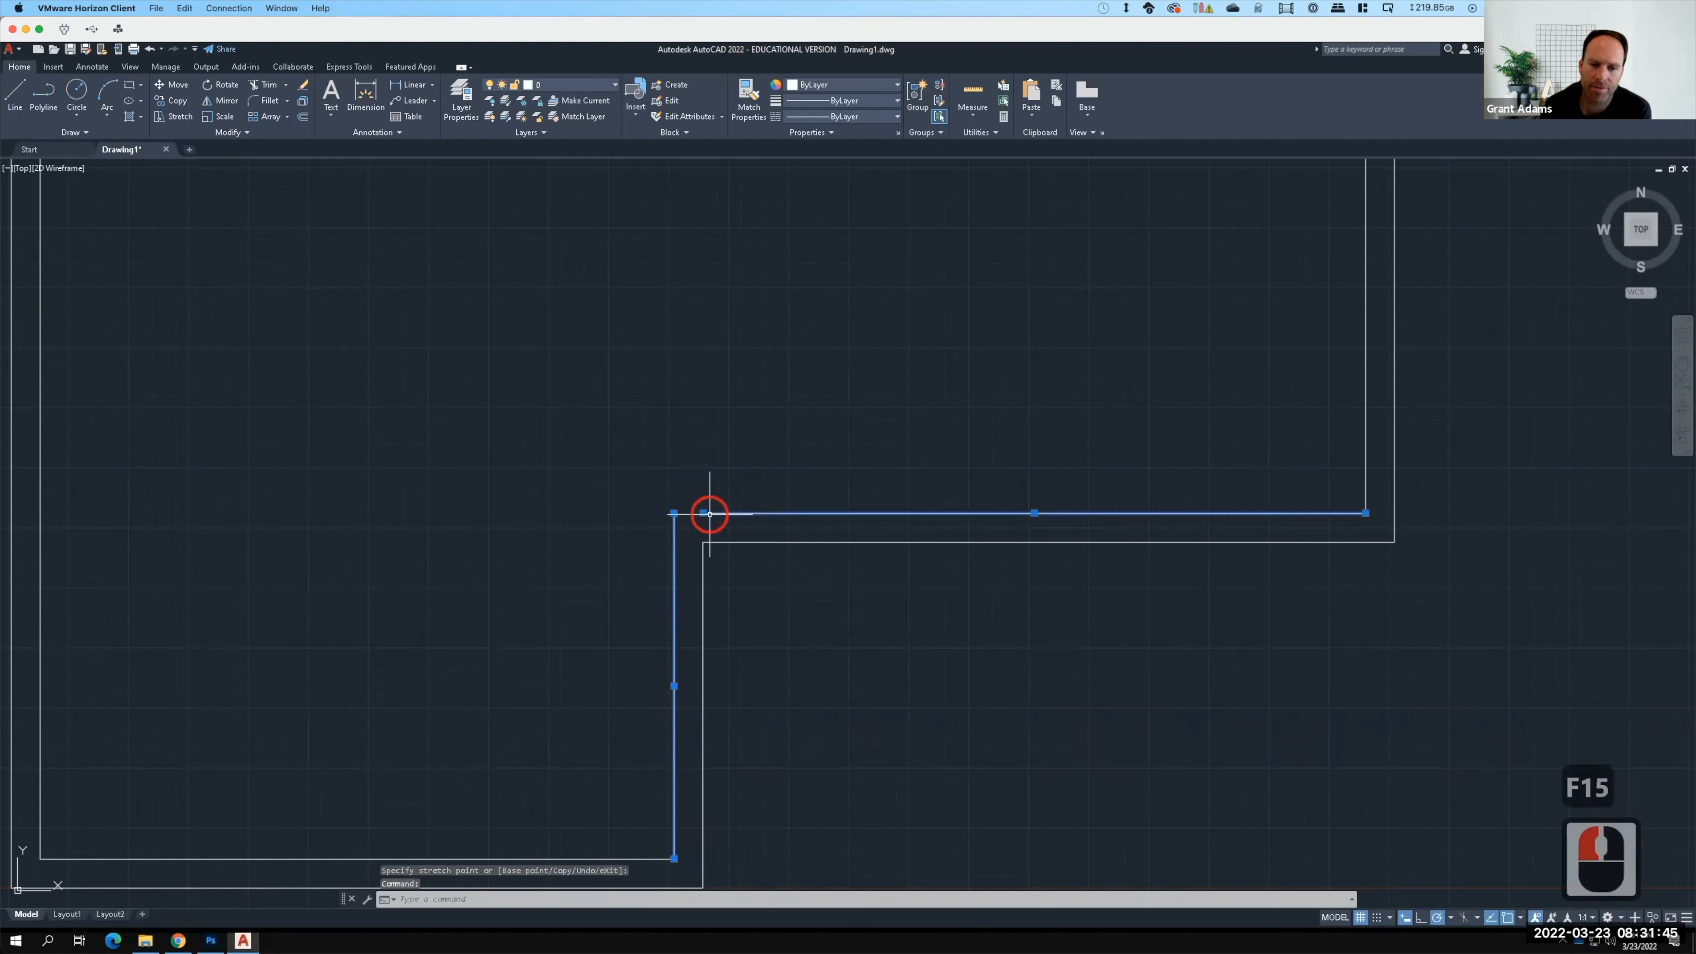
pyautogui.click(703, 513)
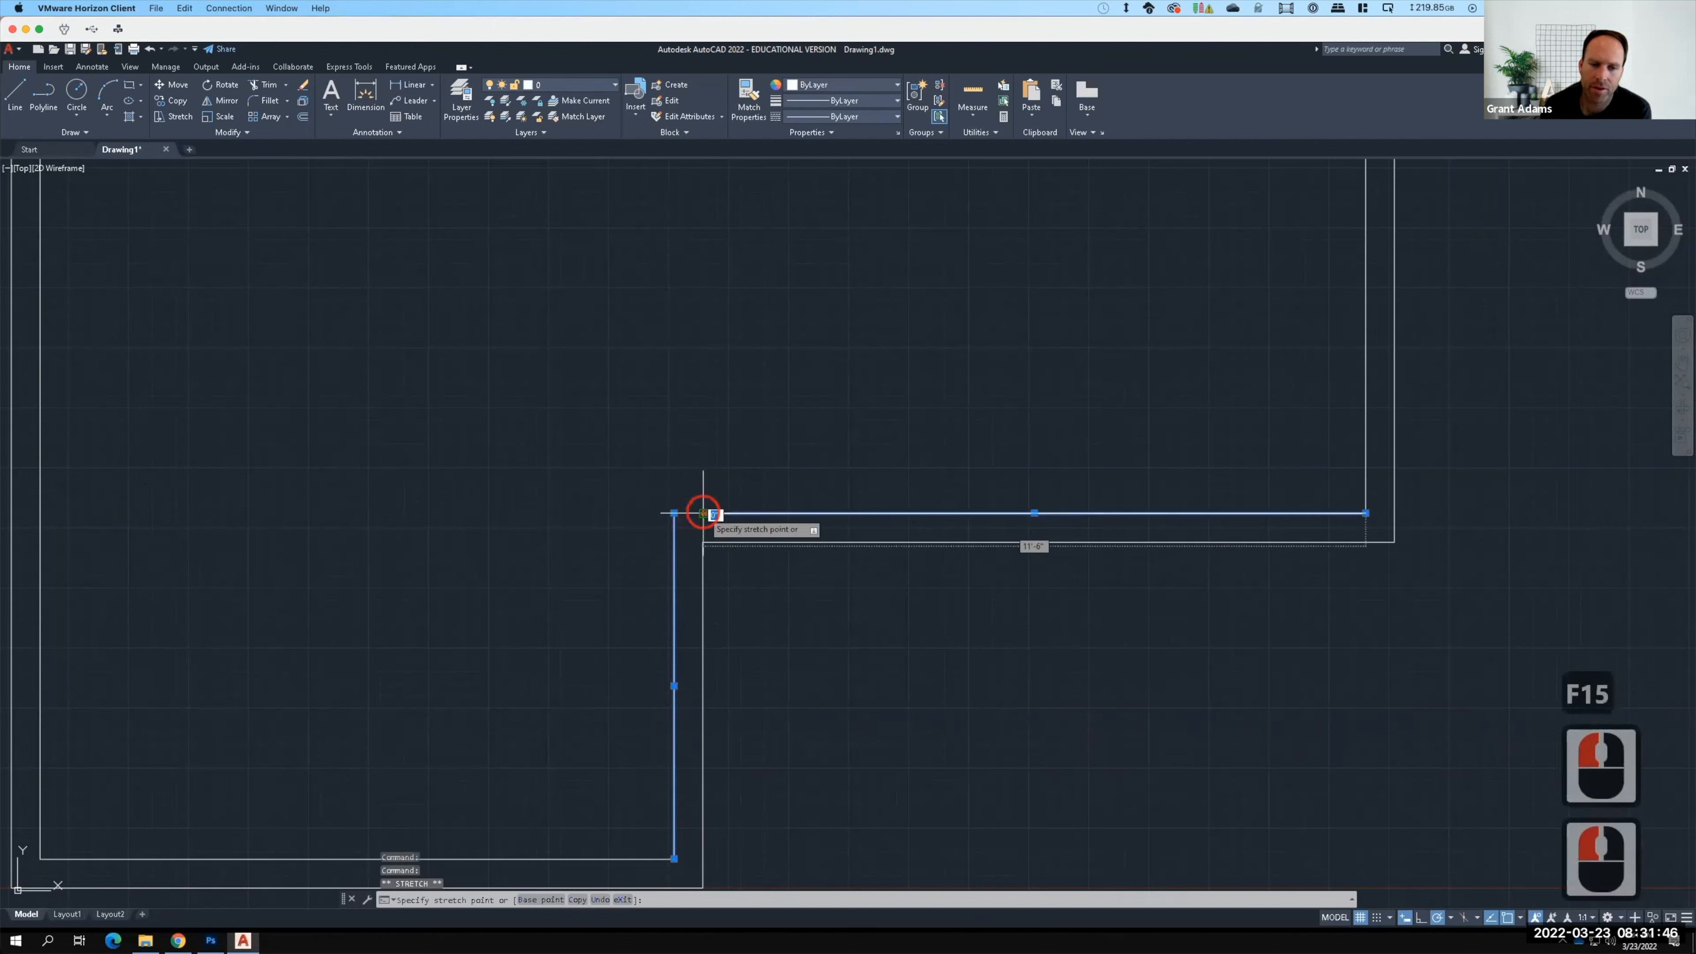
pyautogui.click(674, 513)
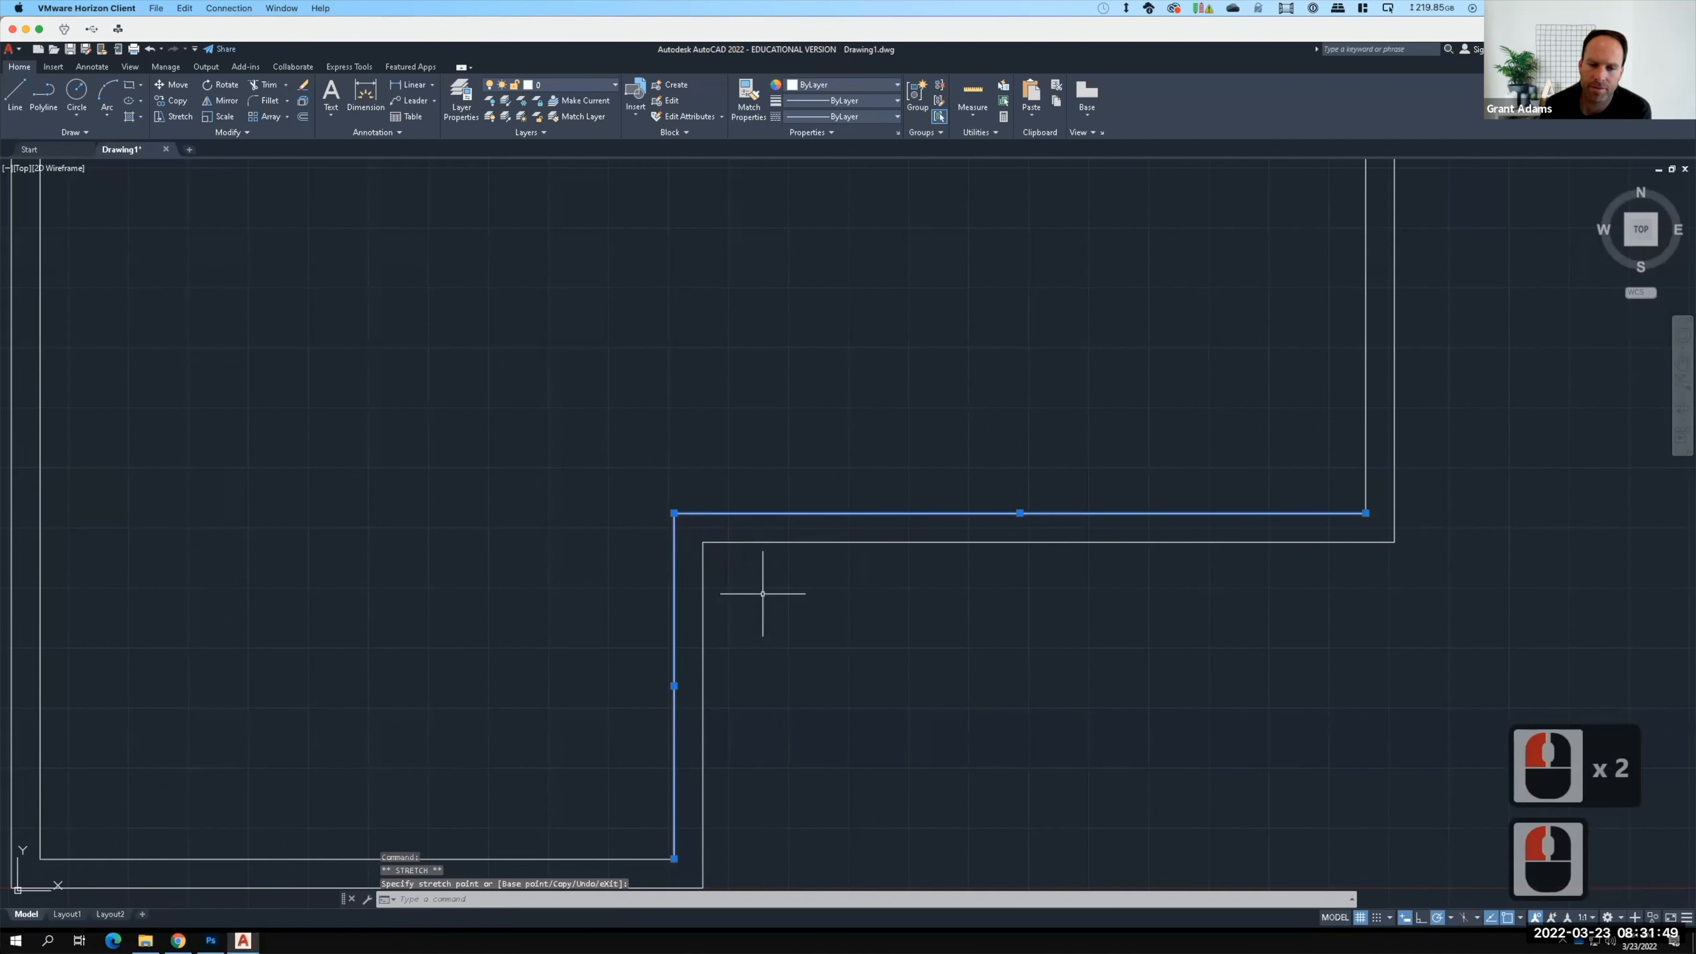
pyautogui.scroll(-3, 815, 597)
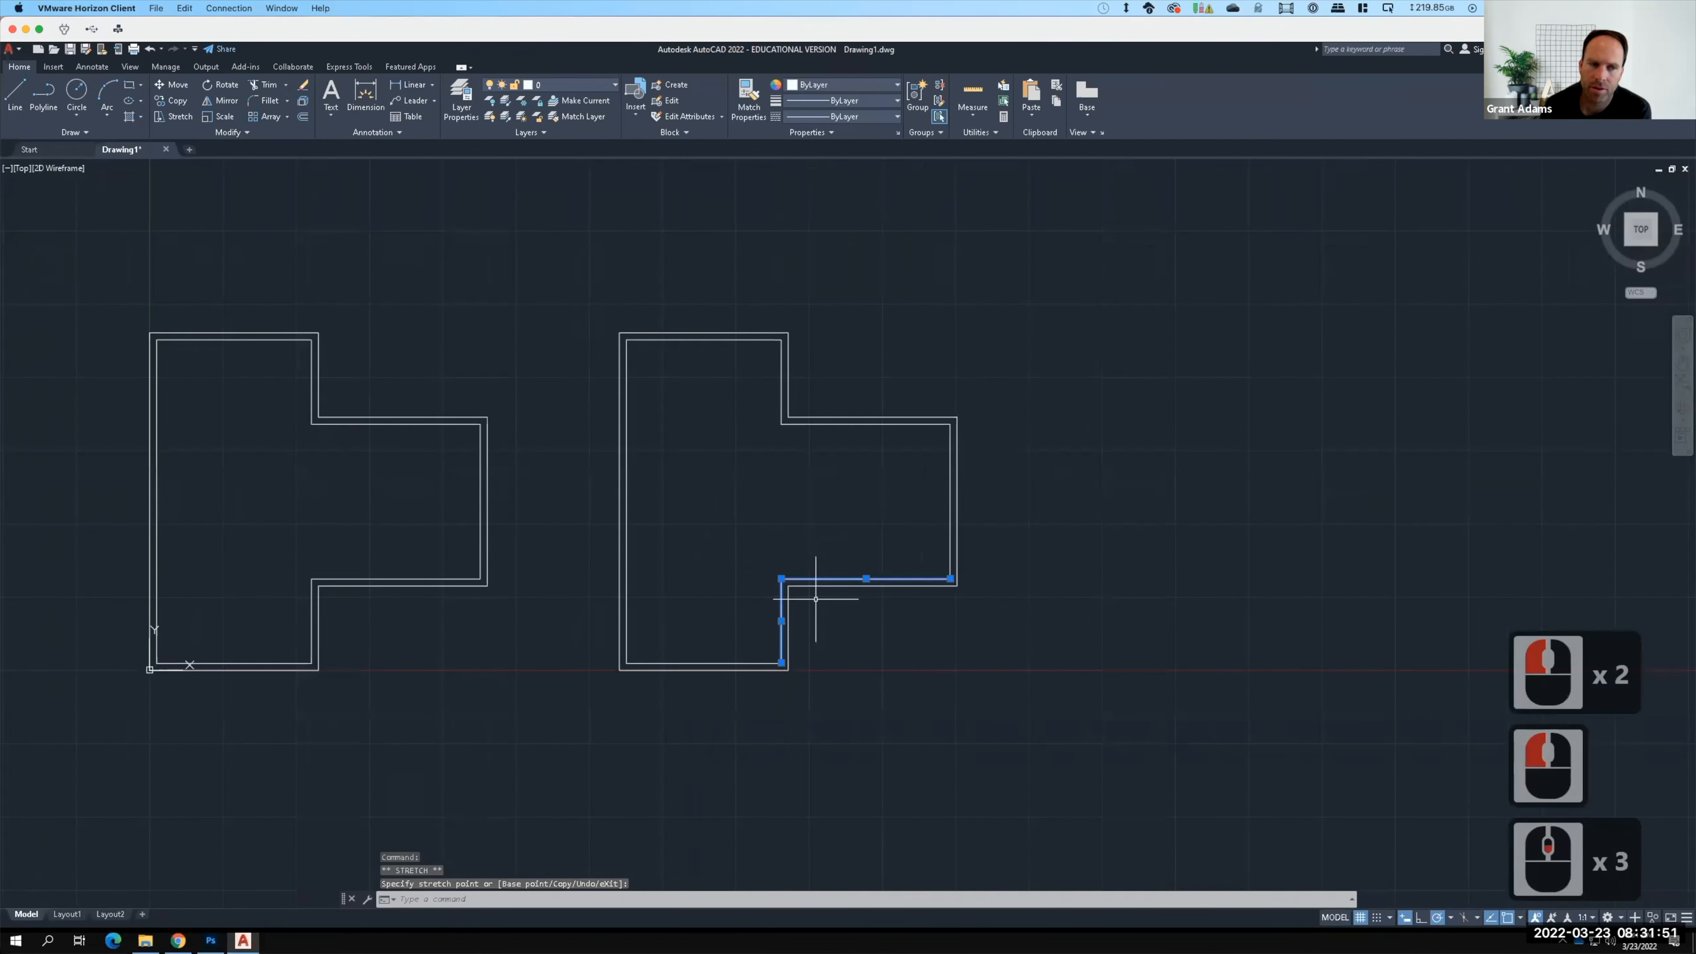
pyautogui.scroll(-4, 815, 598)
pyautogui.scroll(4, 425, 452)
pyautogui.scroll(3, 400, 434)
pyautogui.scroll(-3, 559, 500)
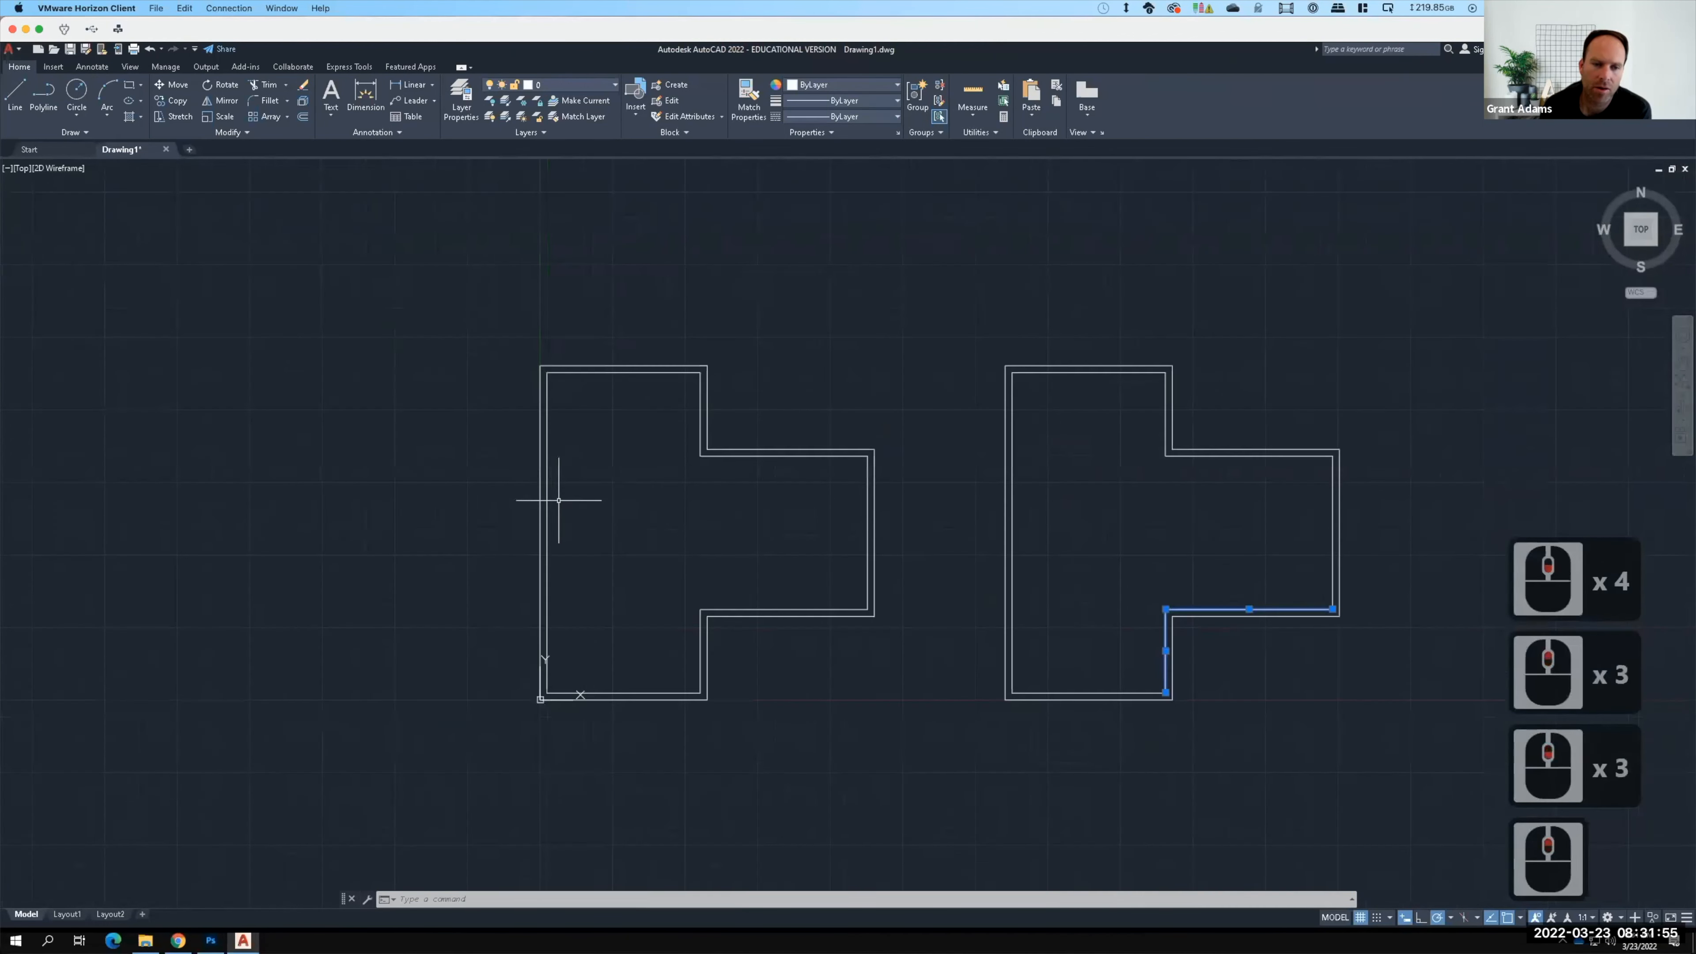
# Step: Switch to Photoshop to check the top wall's door opening dimensions in the floor plan image, and return to AutoCAD
pyautogui.scroll(2, 559, 500)
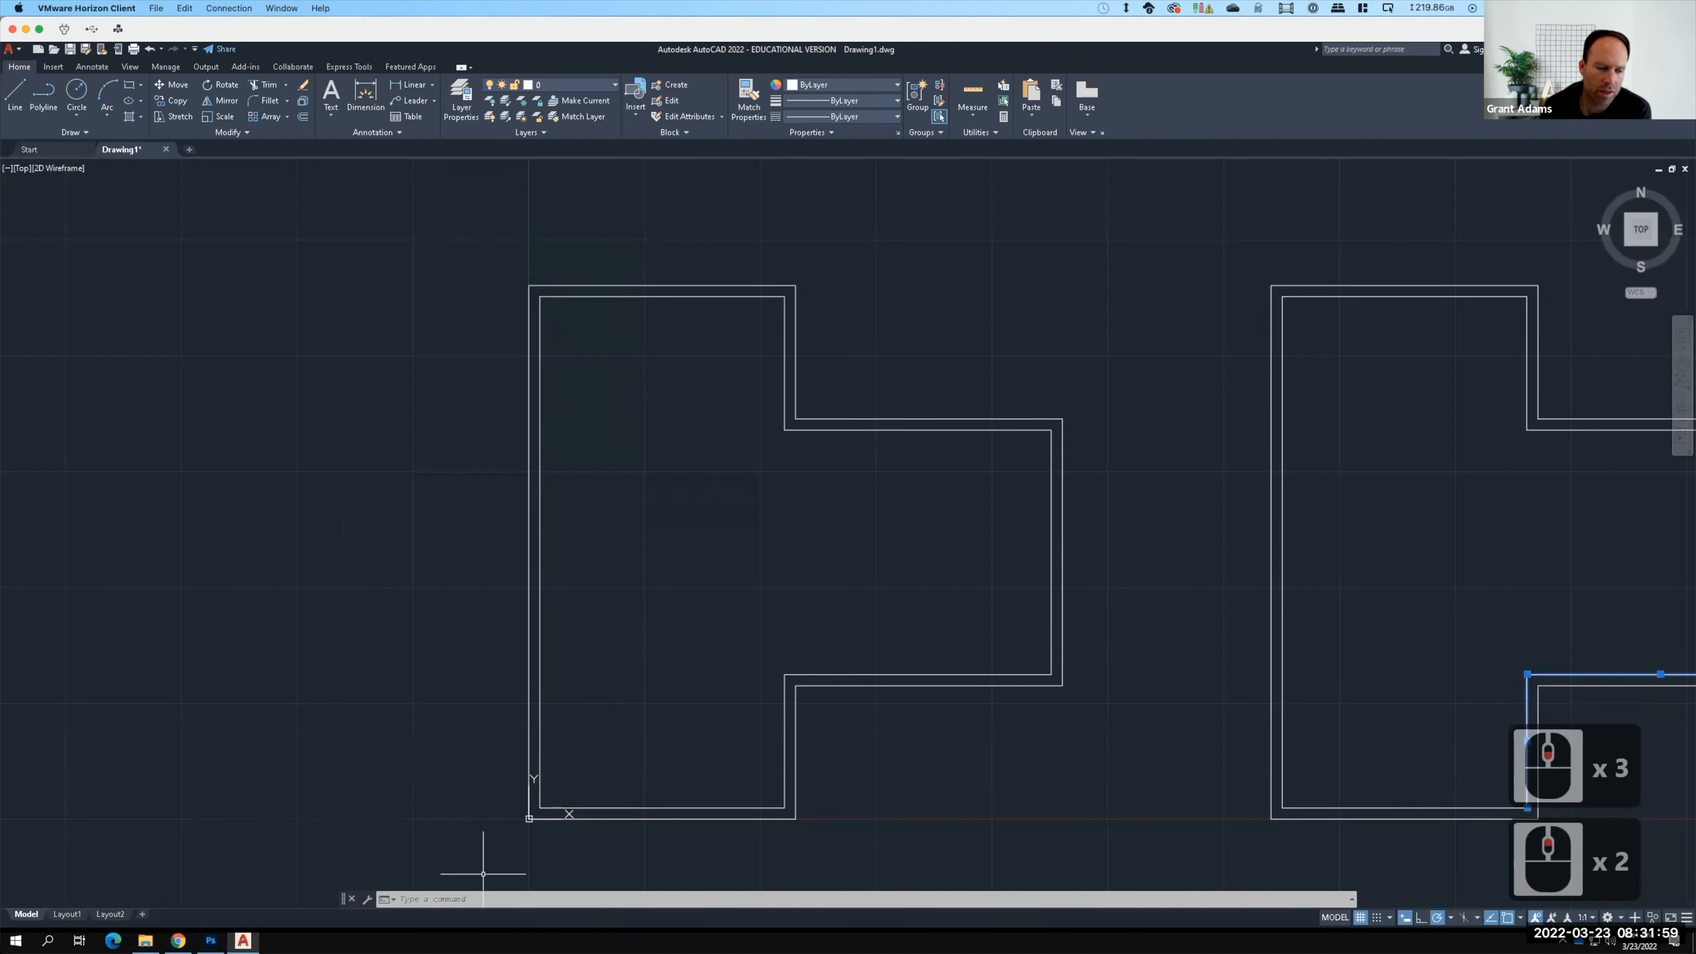
pyautogui.click(211, 940)
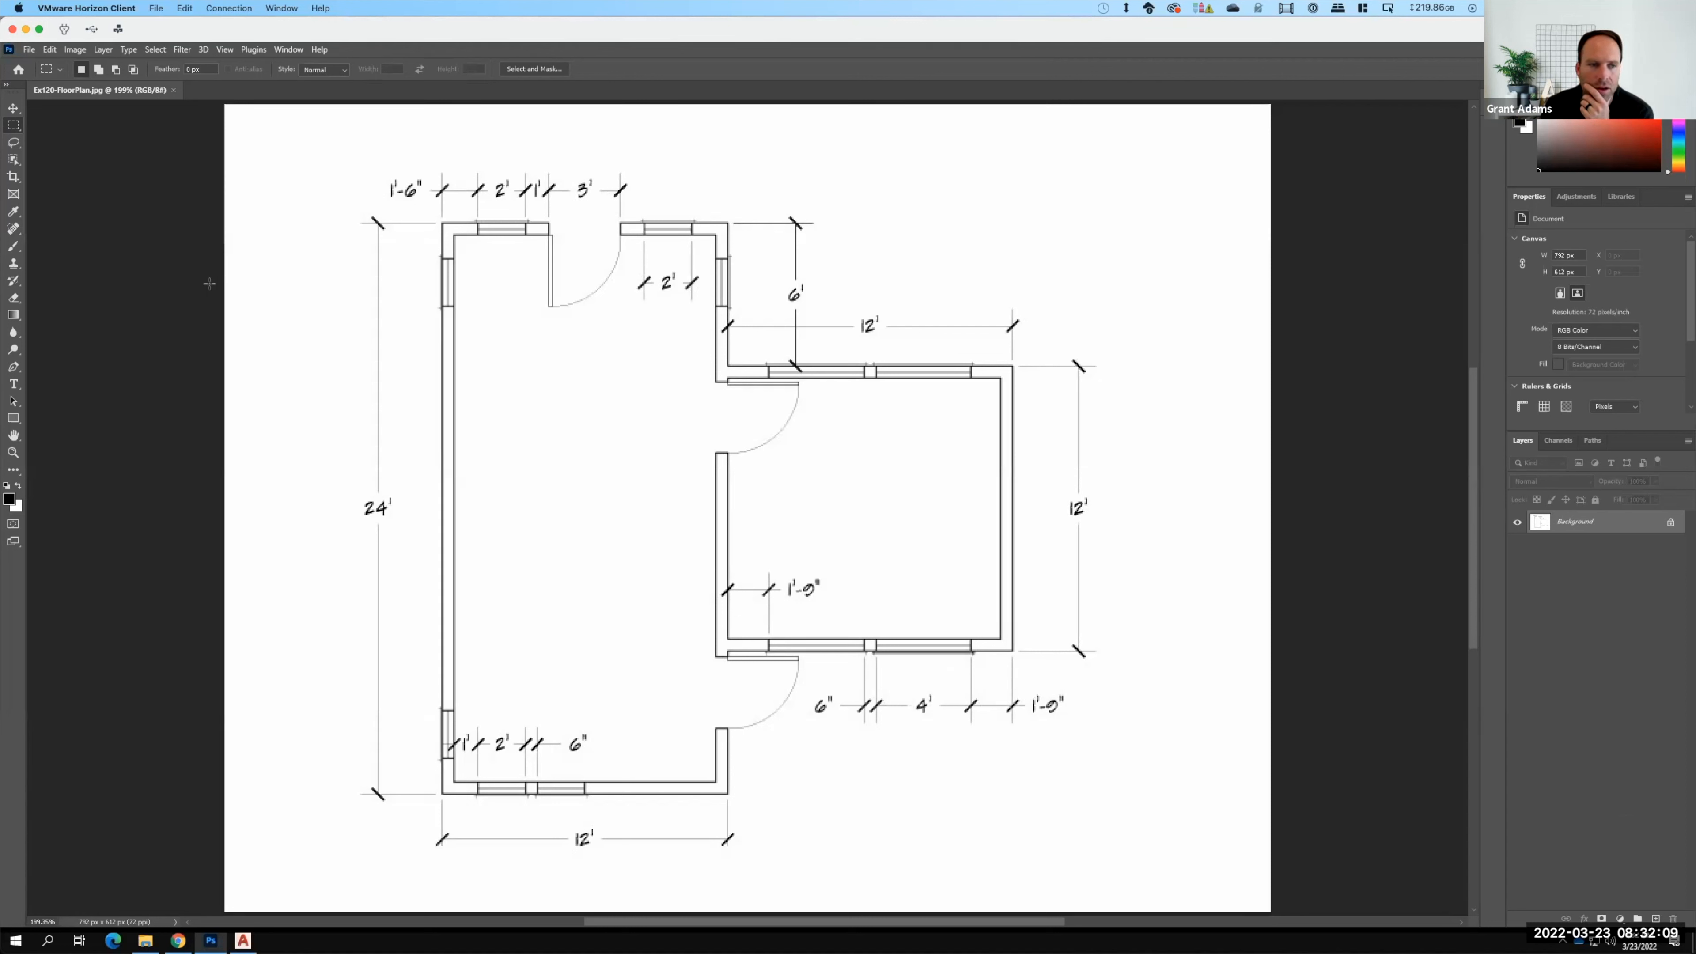
pyautogui.click(191, 286)
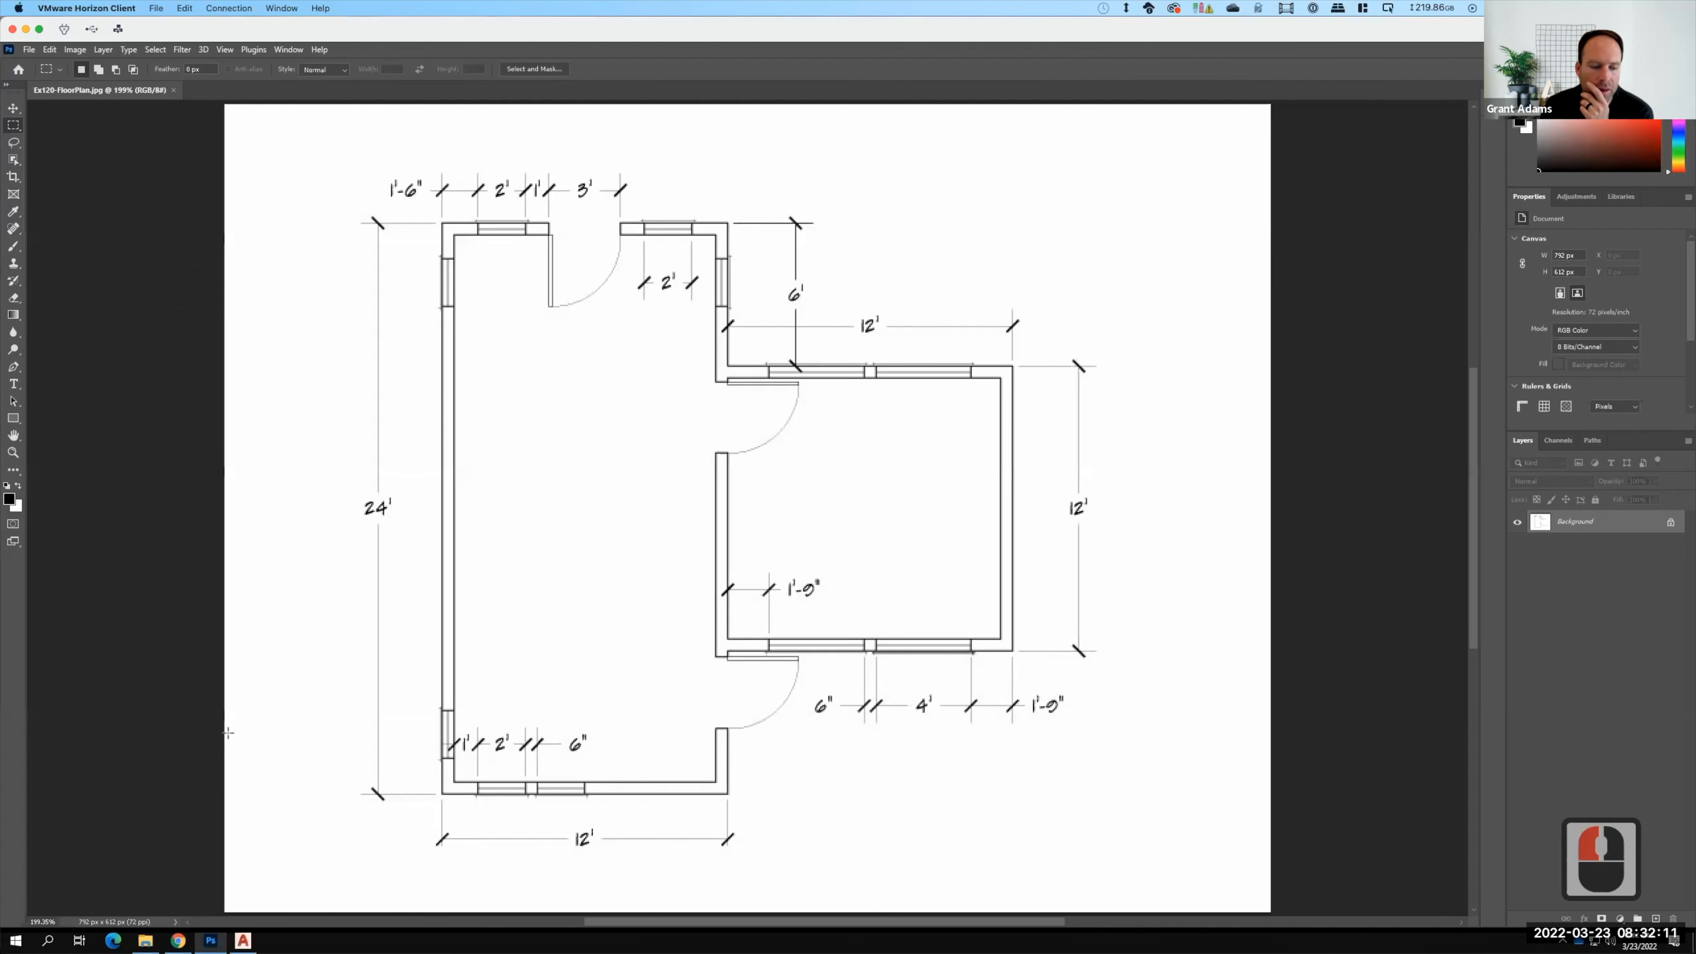
pyautogui.click(244, 940)
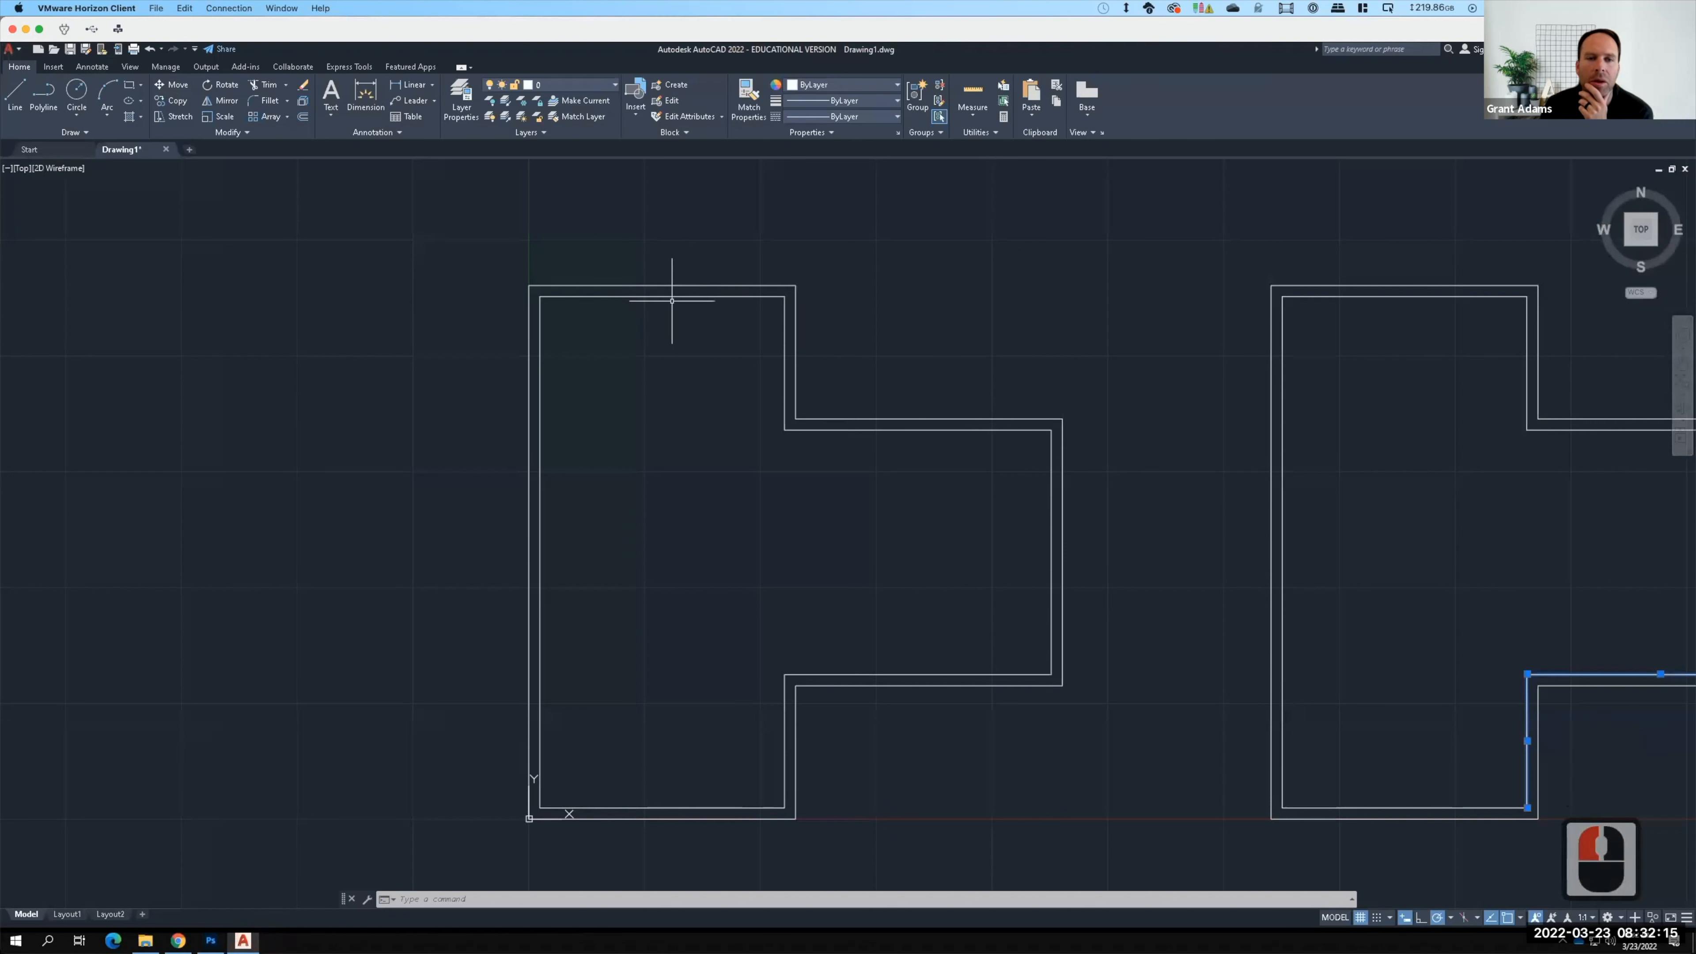
# Step: Check the enabled object snaps and draw a line across the original plan's top wall from the inner midpoint to the outer midpoint
pyautogui.scroll(2, 636, 228)
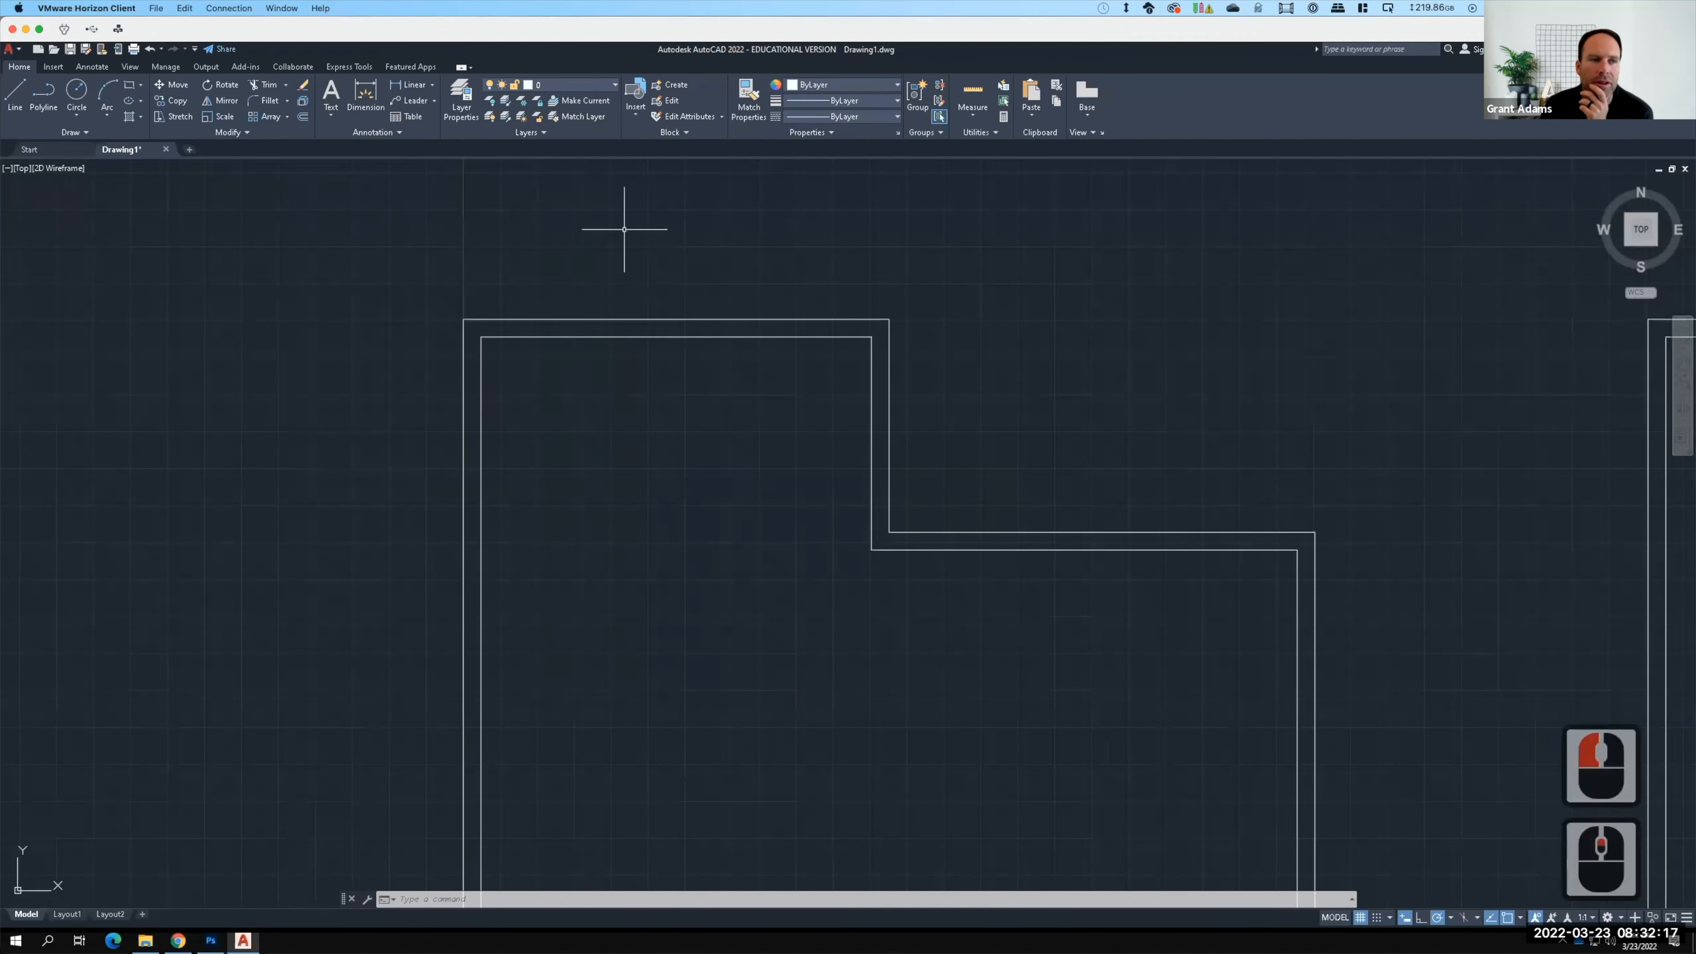
pyautogui.click(16, 92)
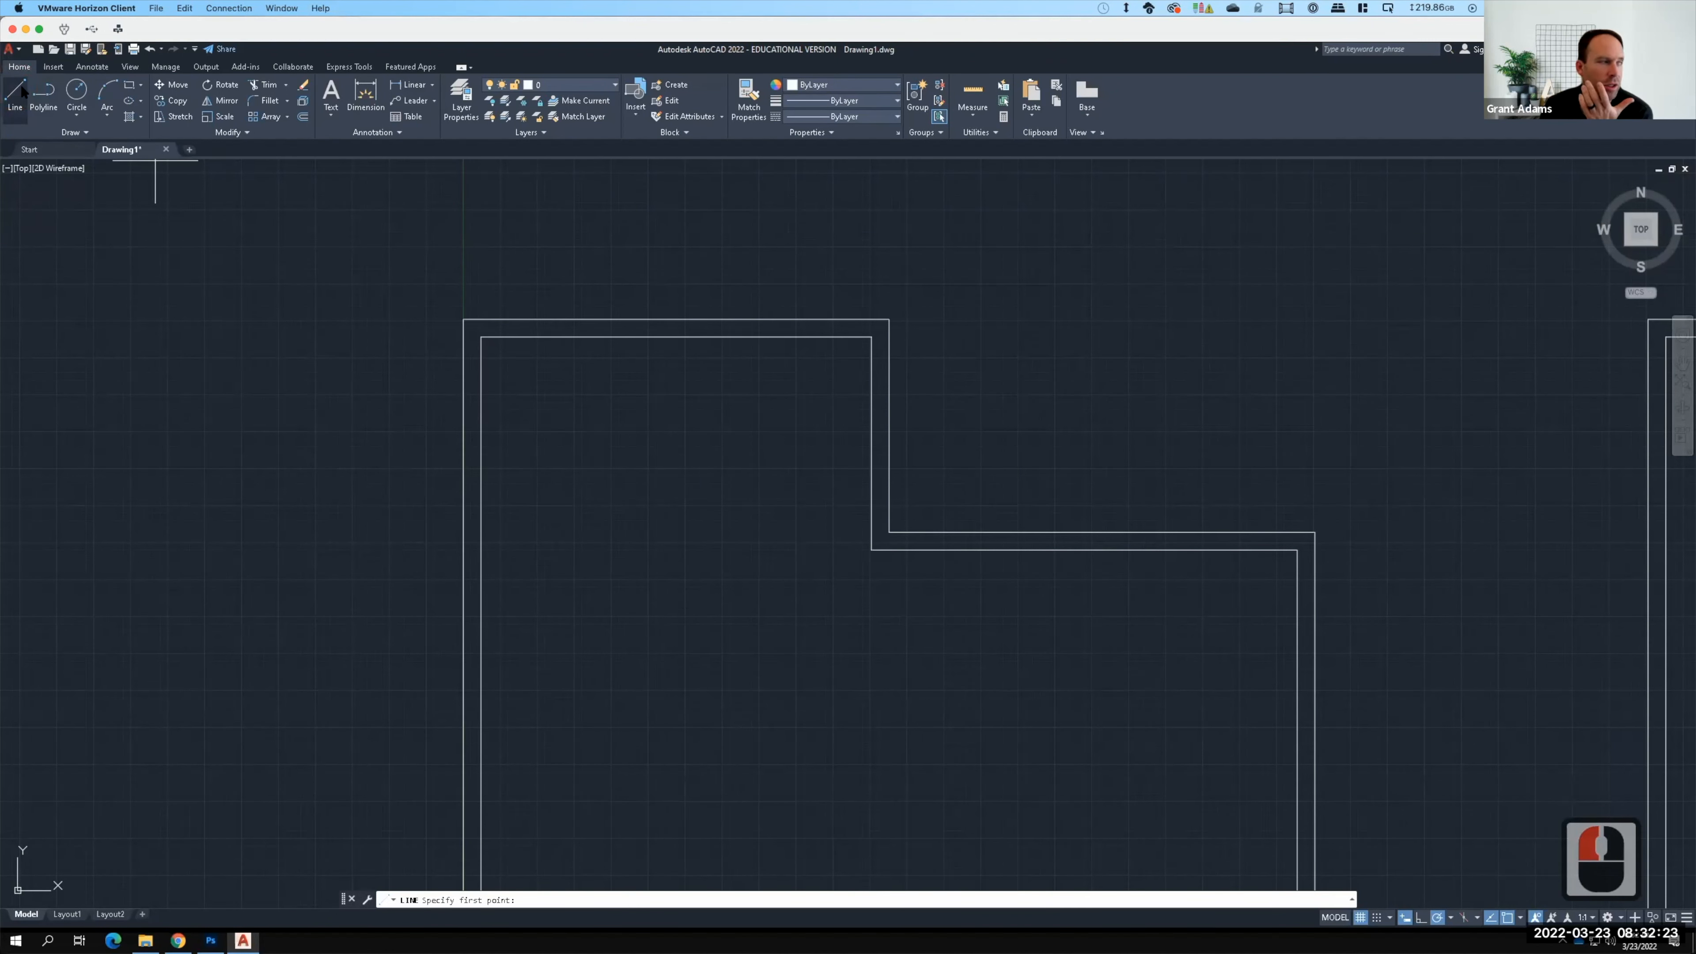
pyautogui.click(23, 92)
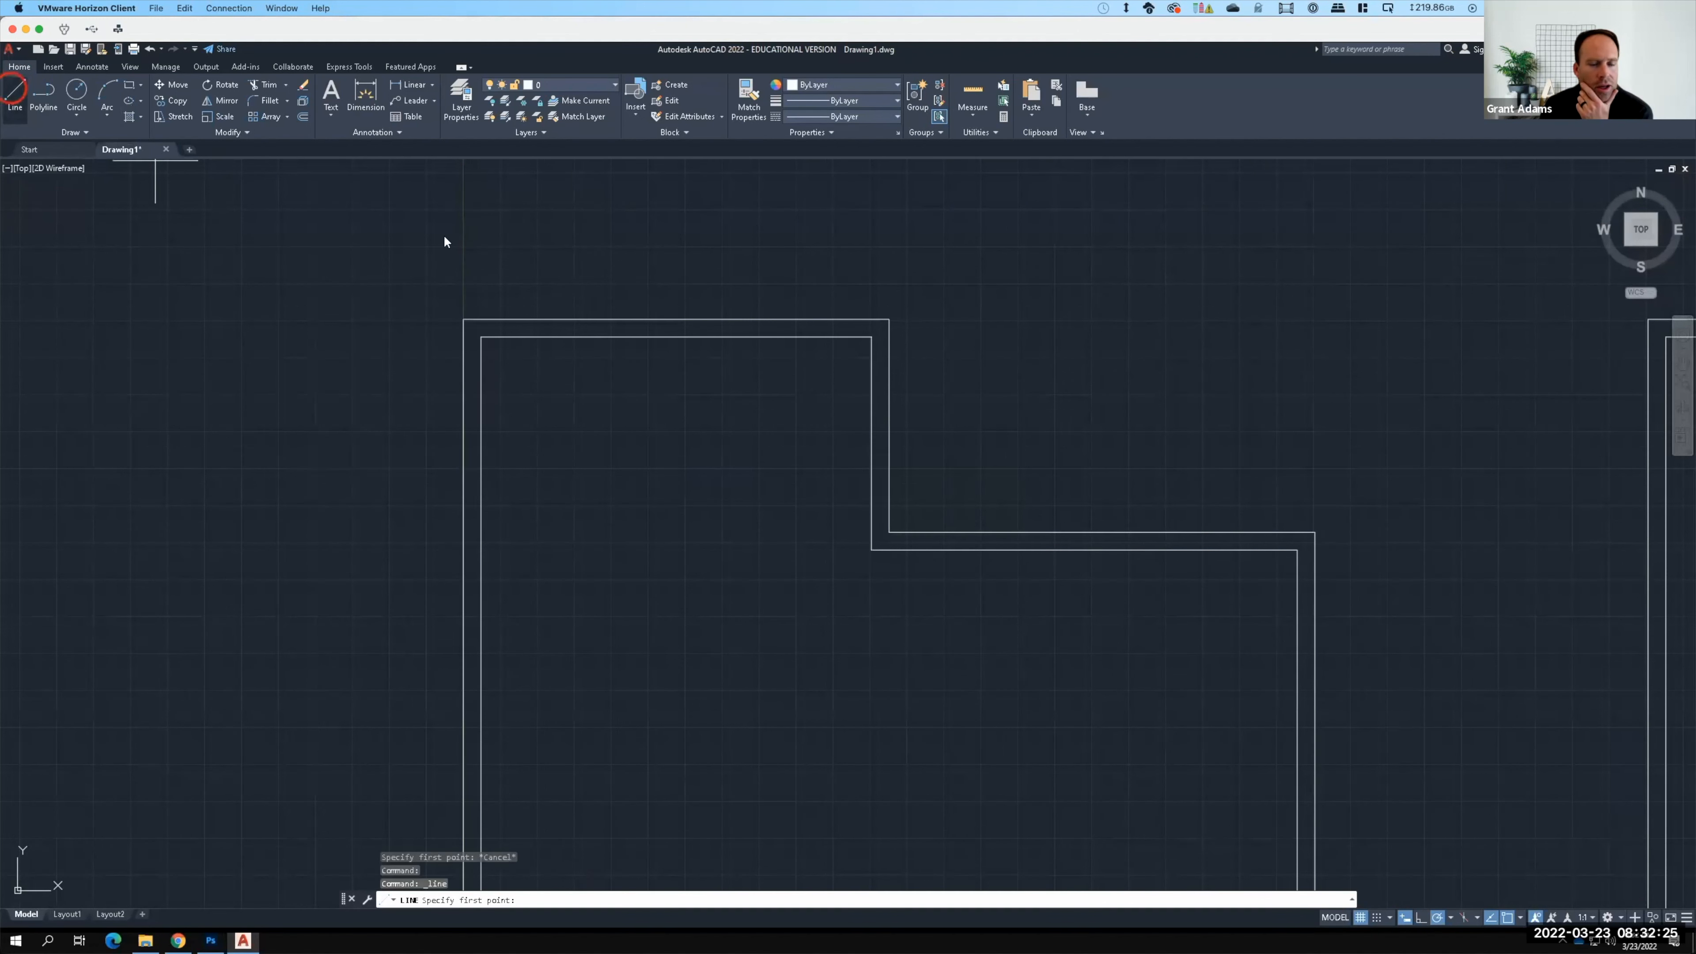
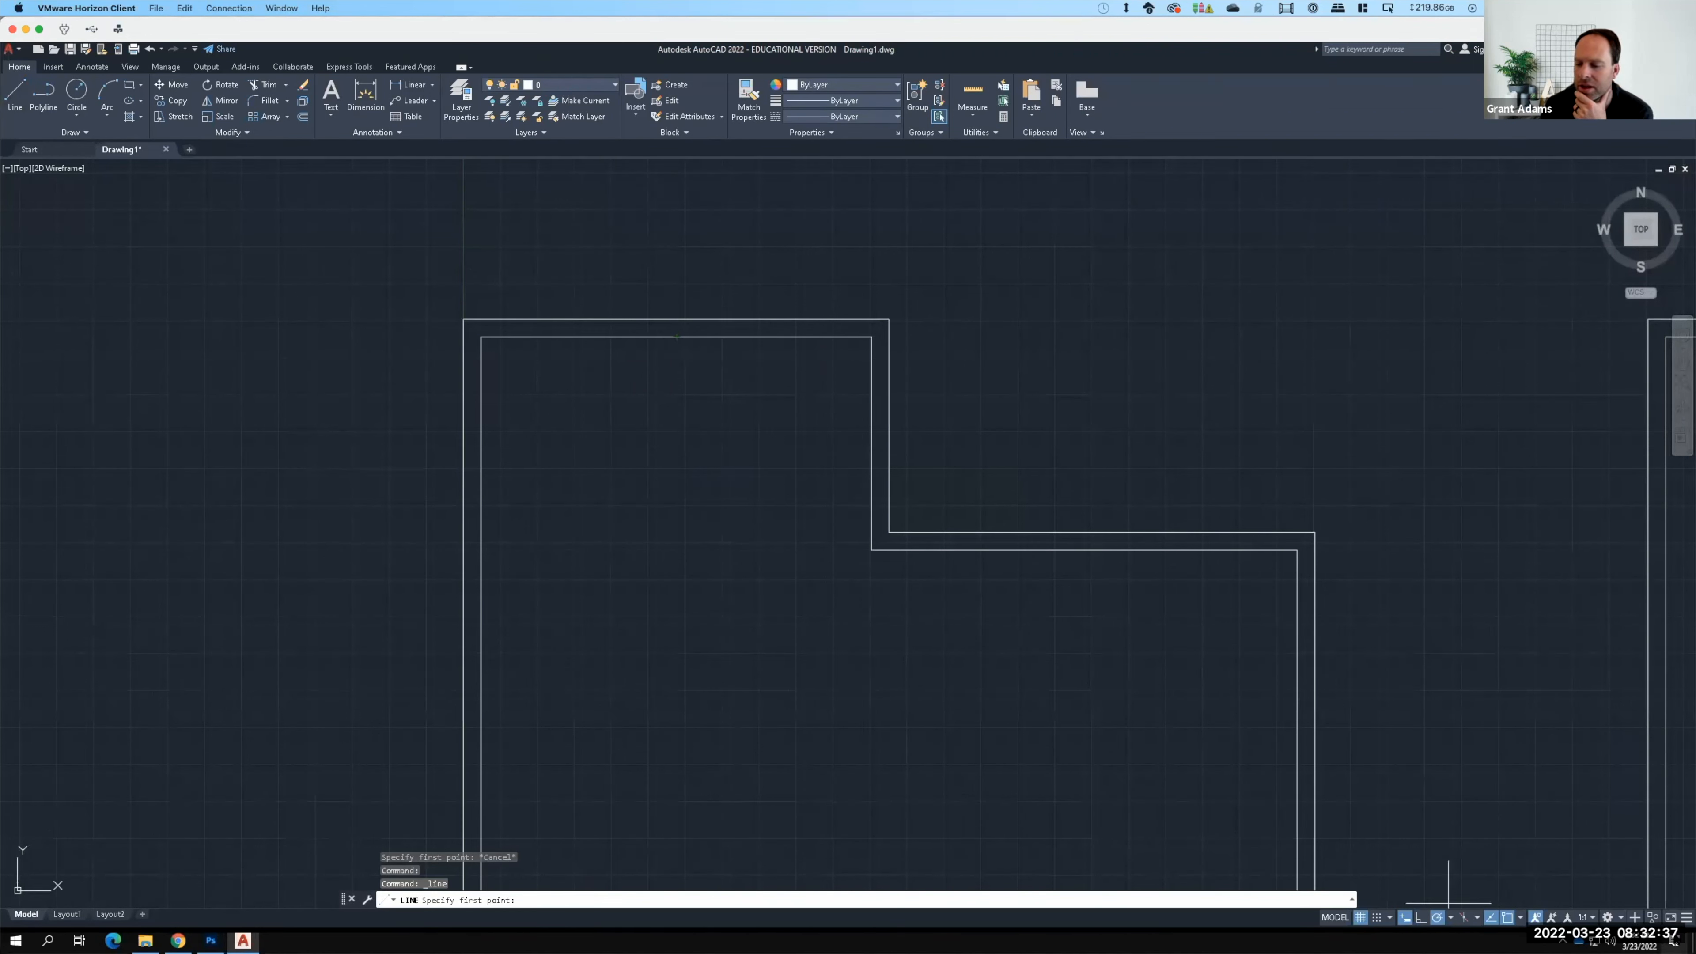
pyautogui.click(1521, 919)
pyautogui.press('F15')
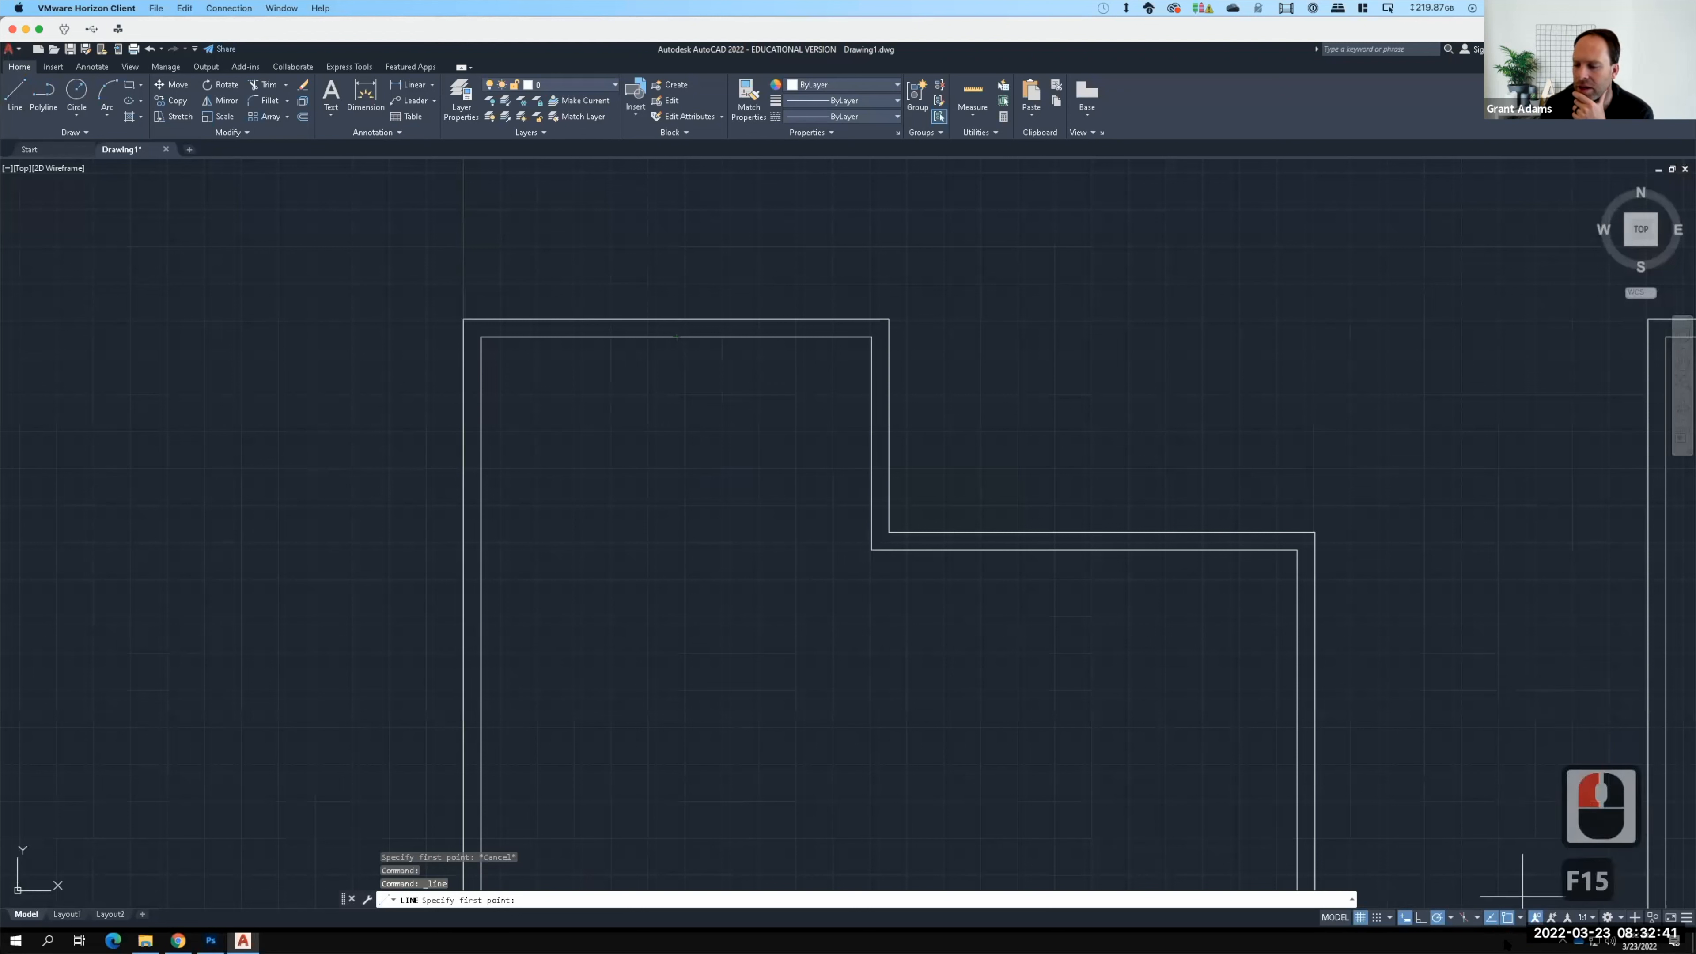
pyautogui.click(1521, 919)
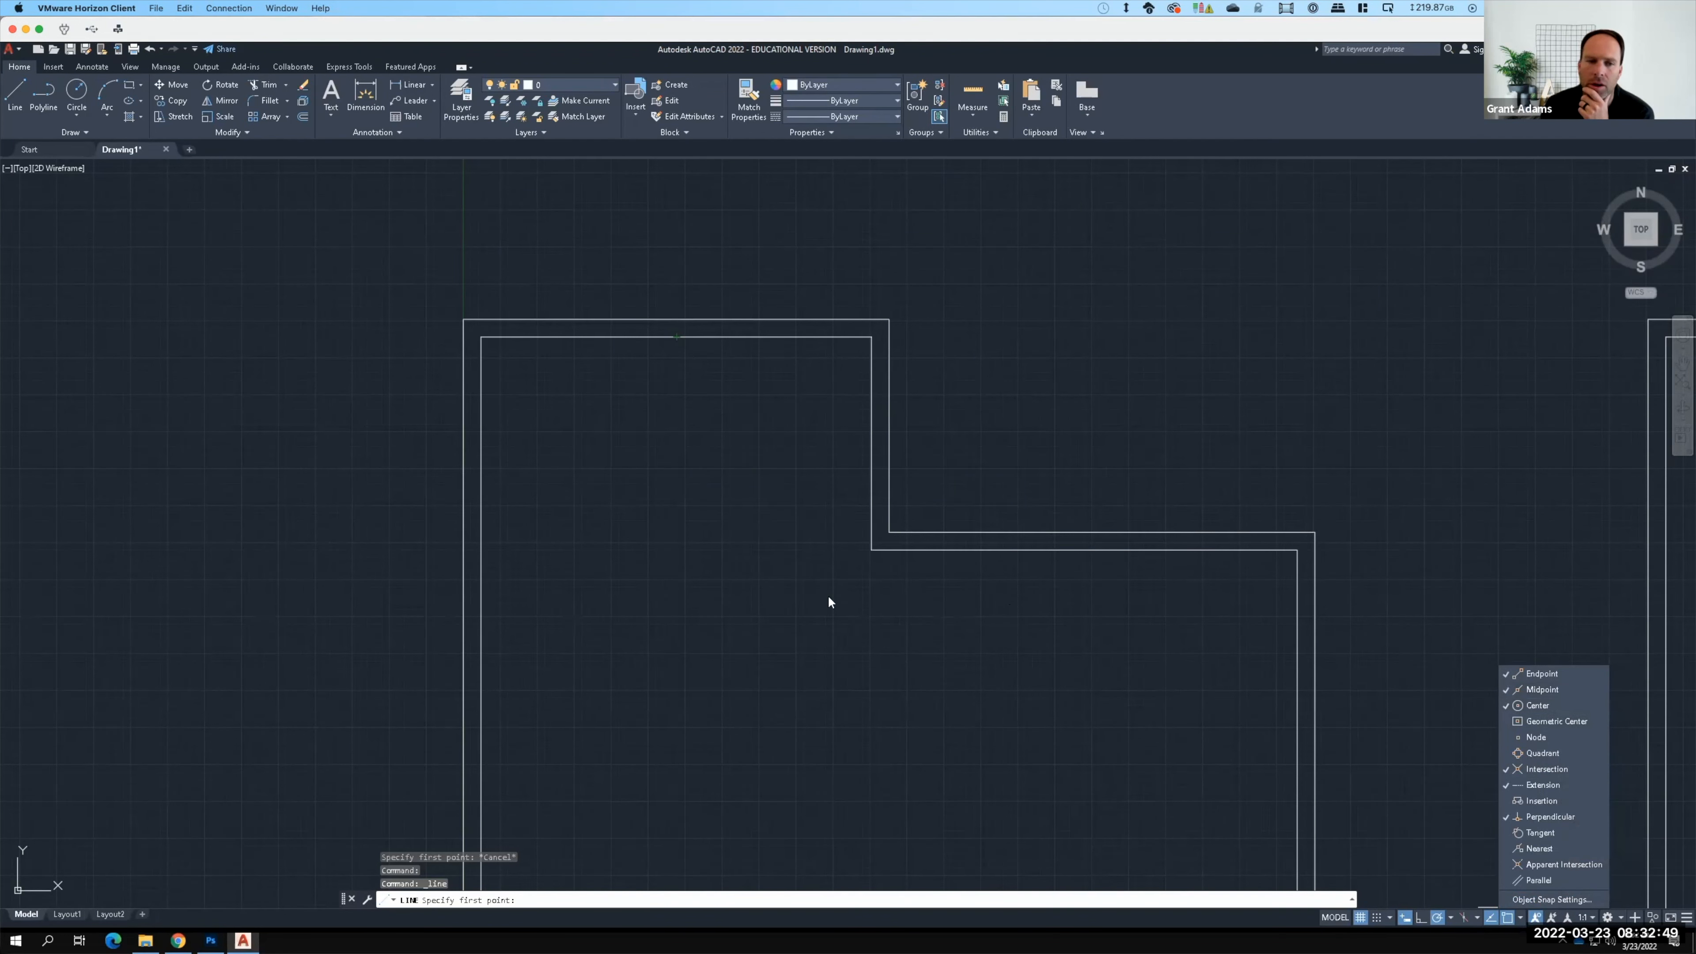
pyautogui.click(798, 601)
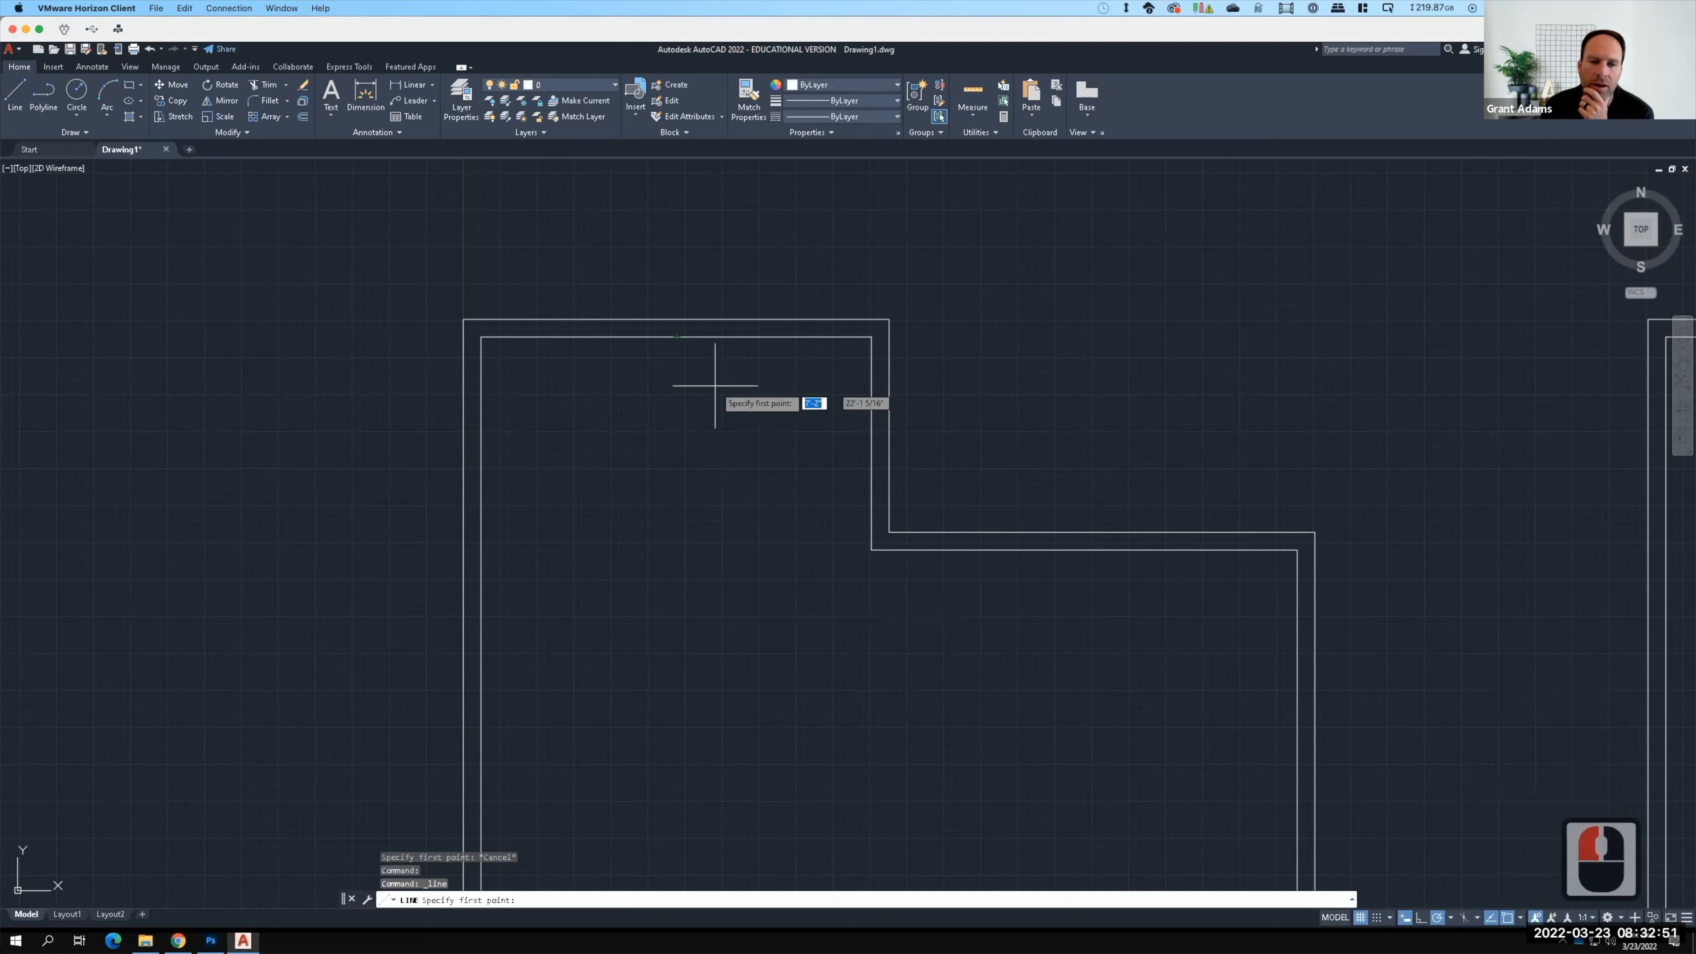
pyautogui.click(677, 337)
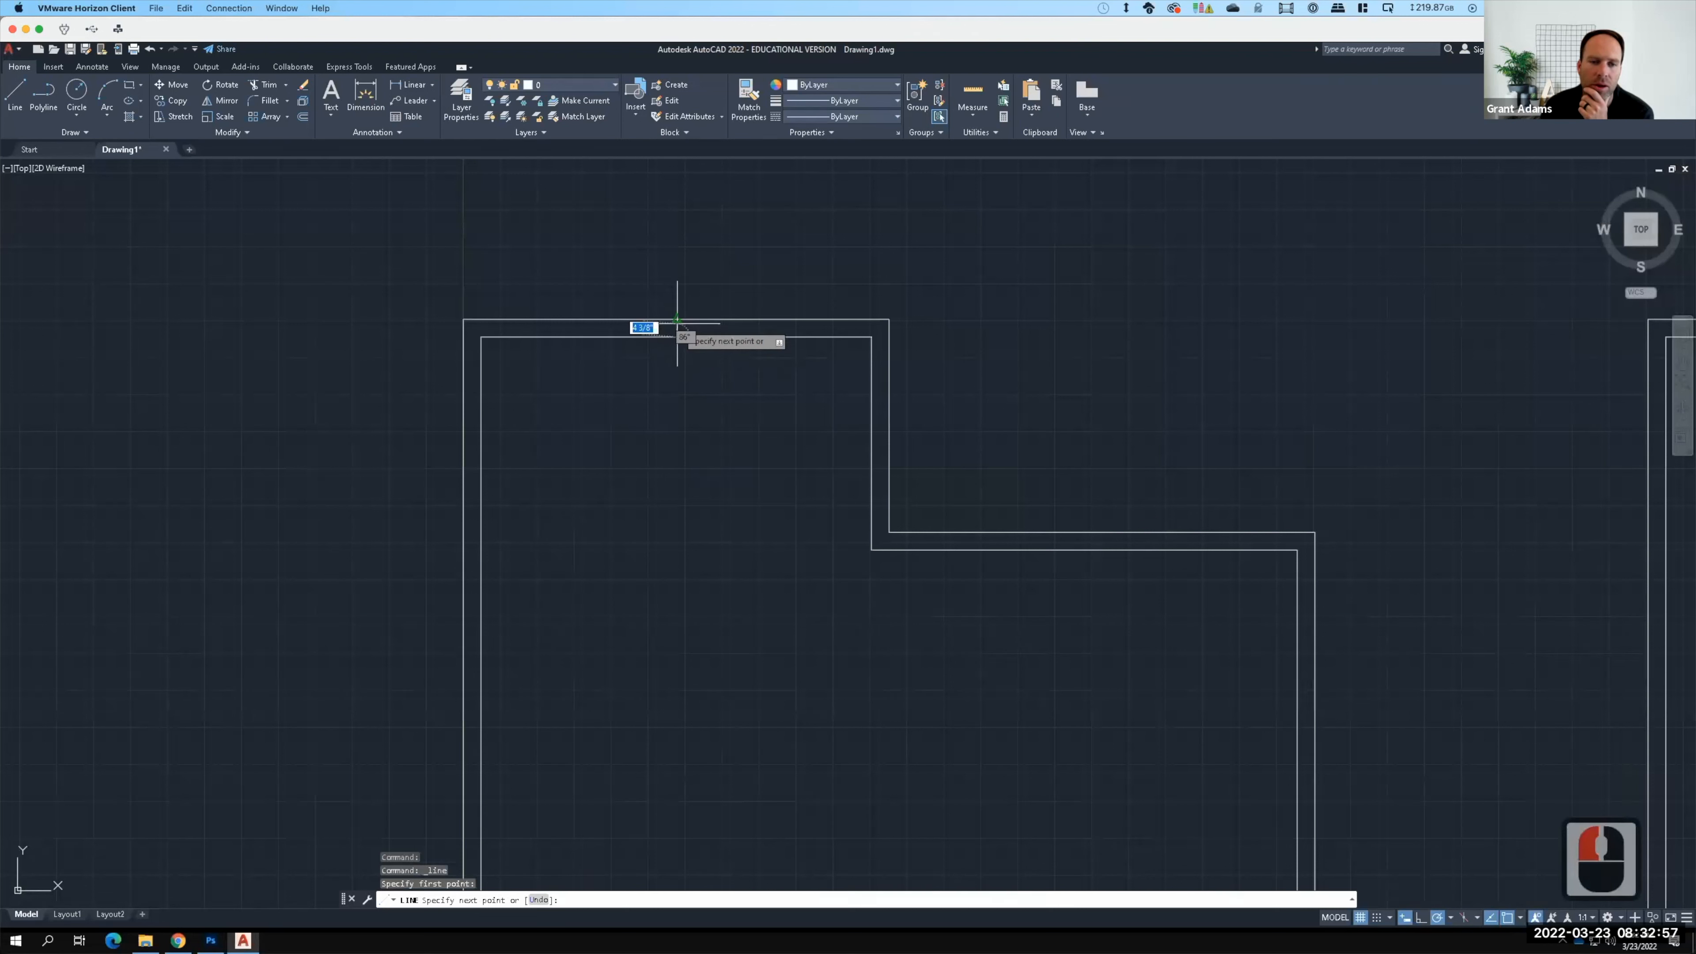
pyautogui.click(677, 320)
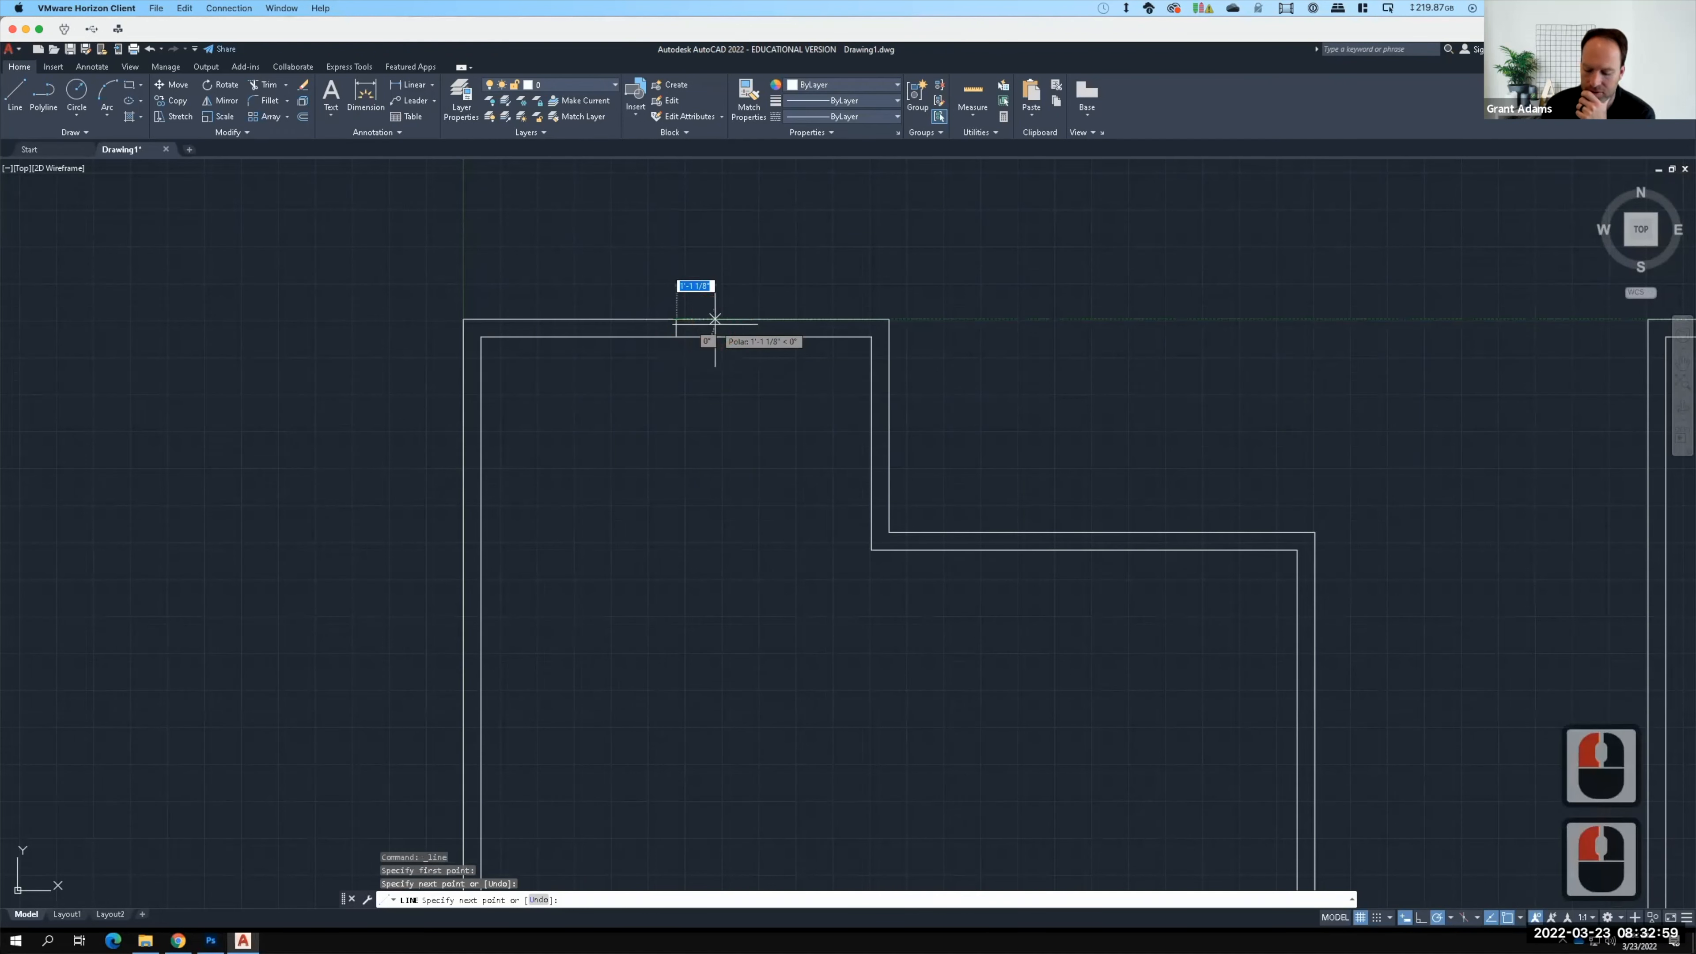
pyautogui.press('Return')
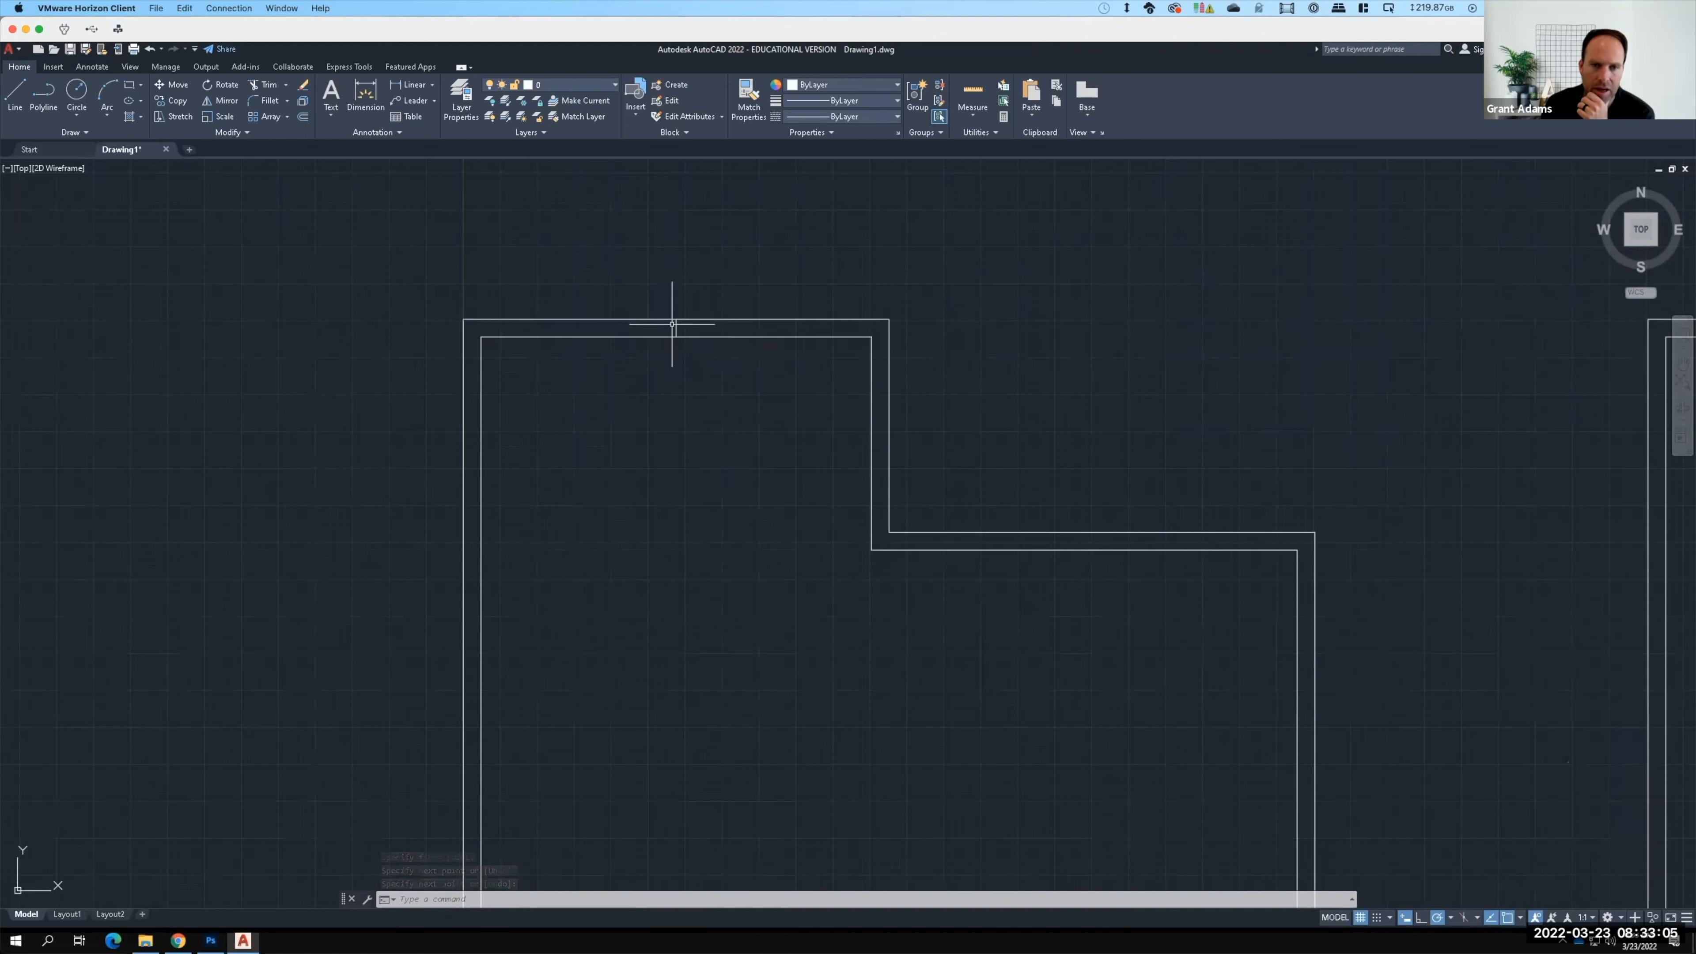
# Step: Offset the short midpoint line in the top wall 1'6" to the left
pyautogui.click(676, 328)
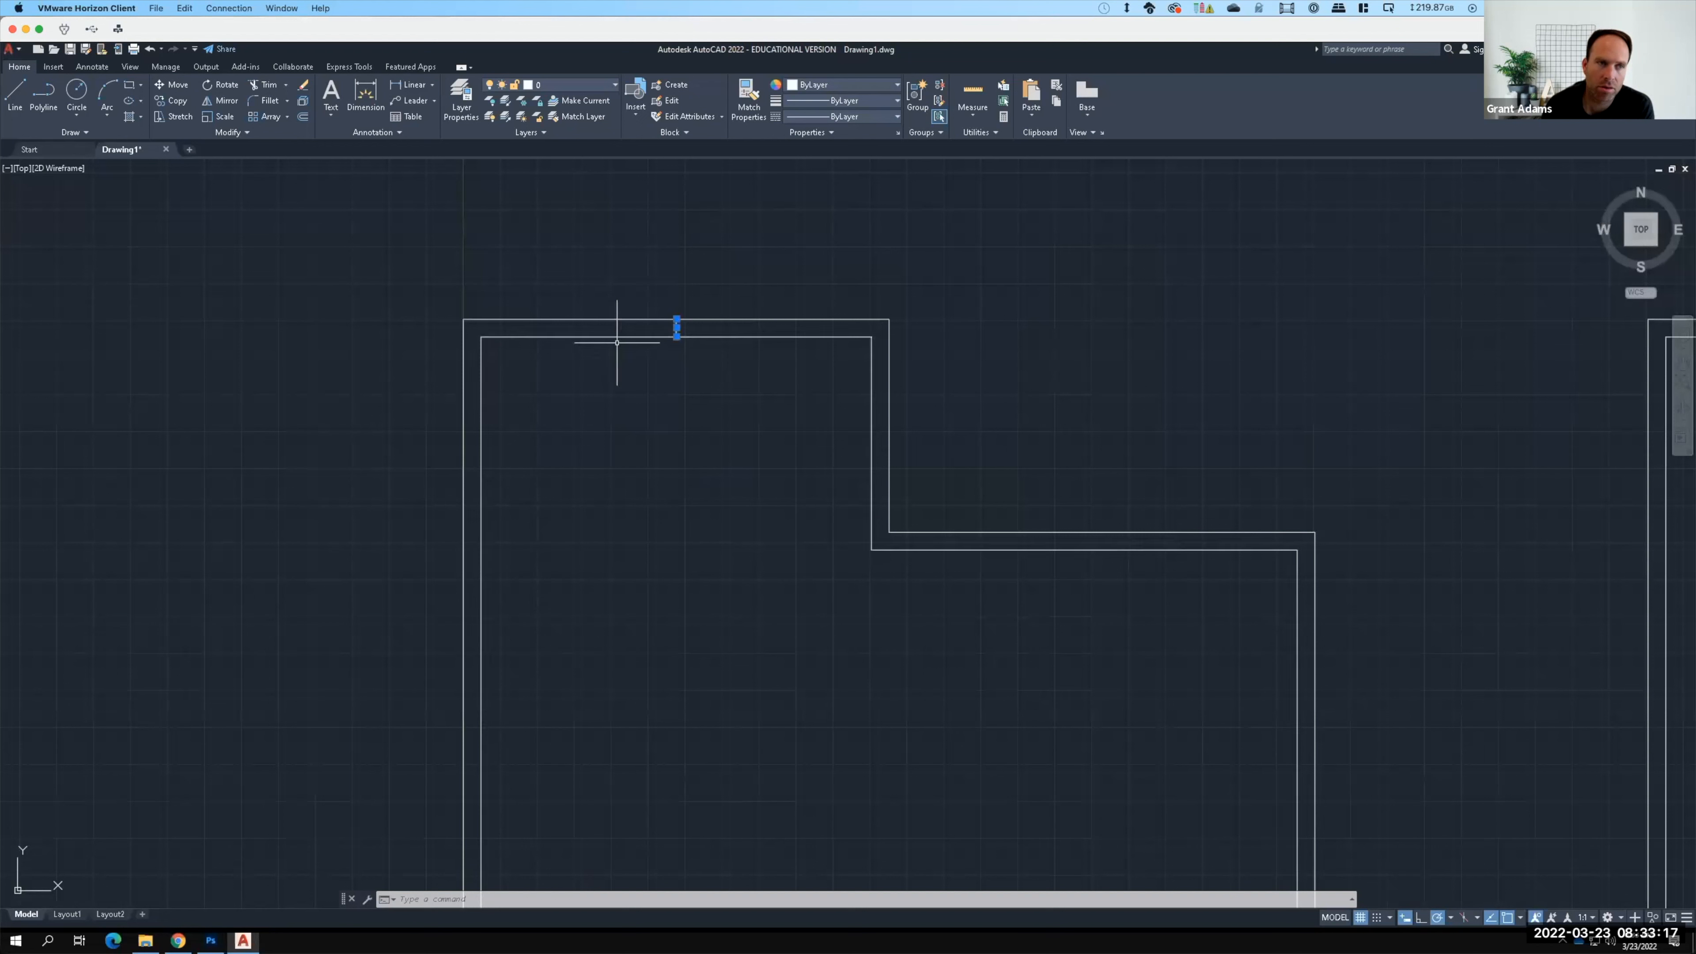
pyautogui.click(302, 117)
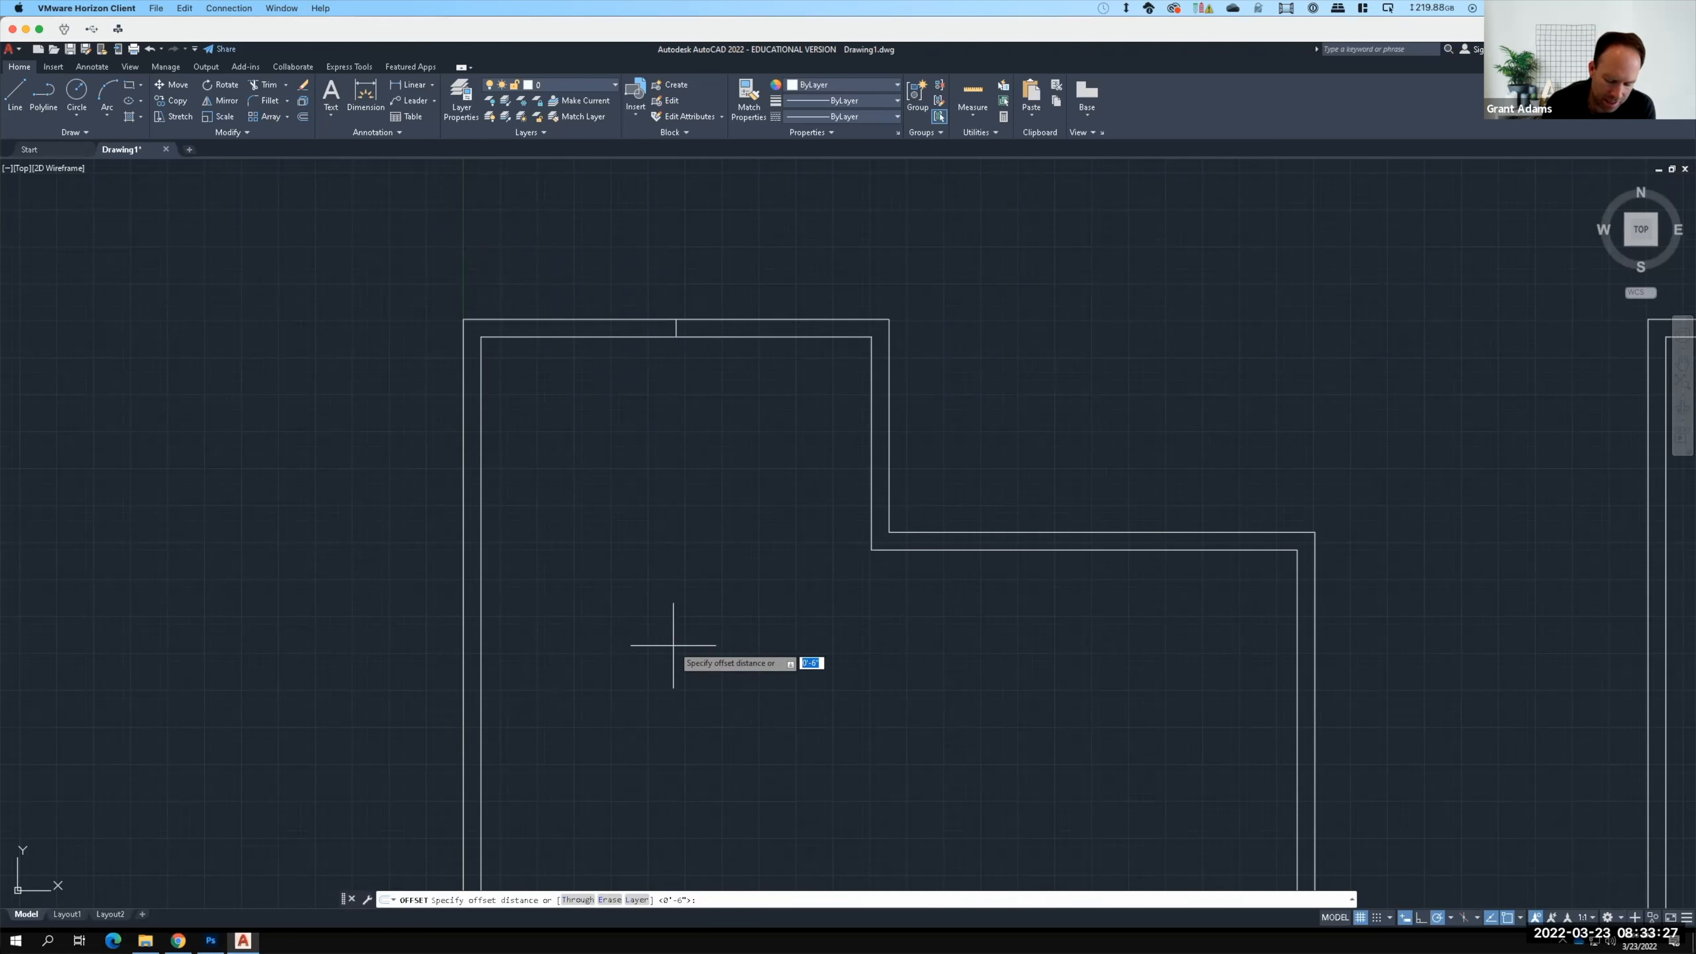
pyautogui.write('18"')
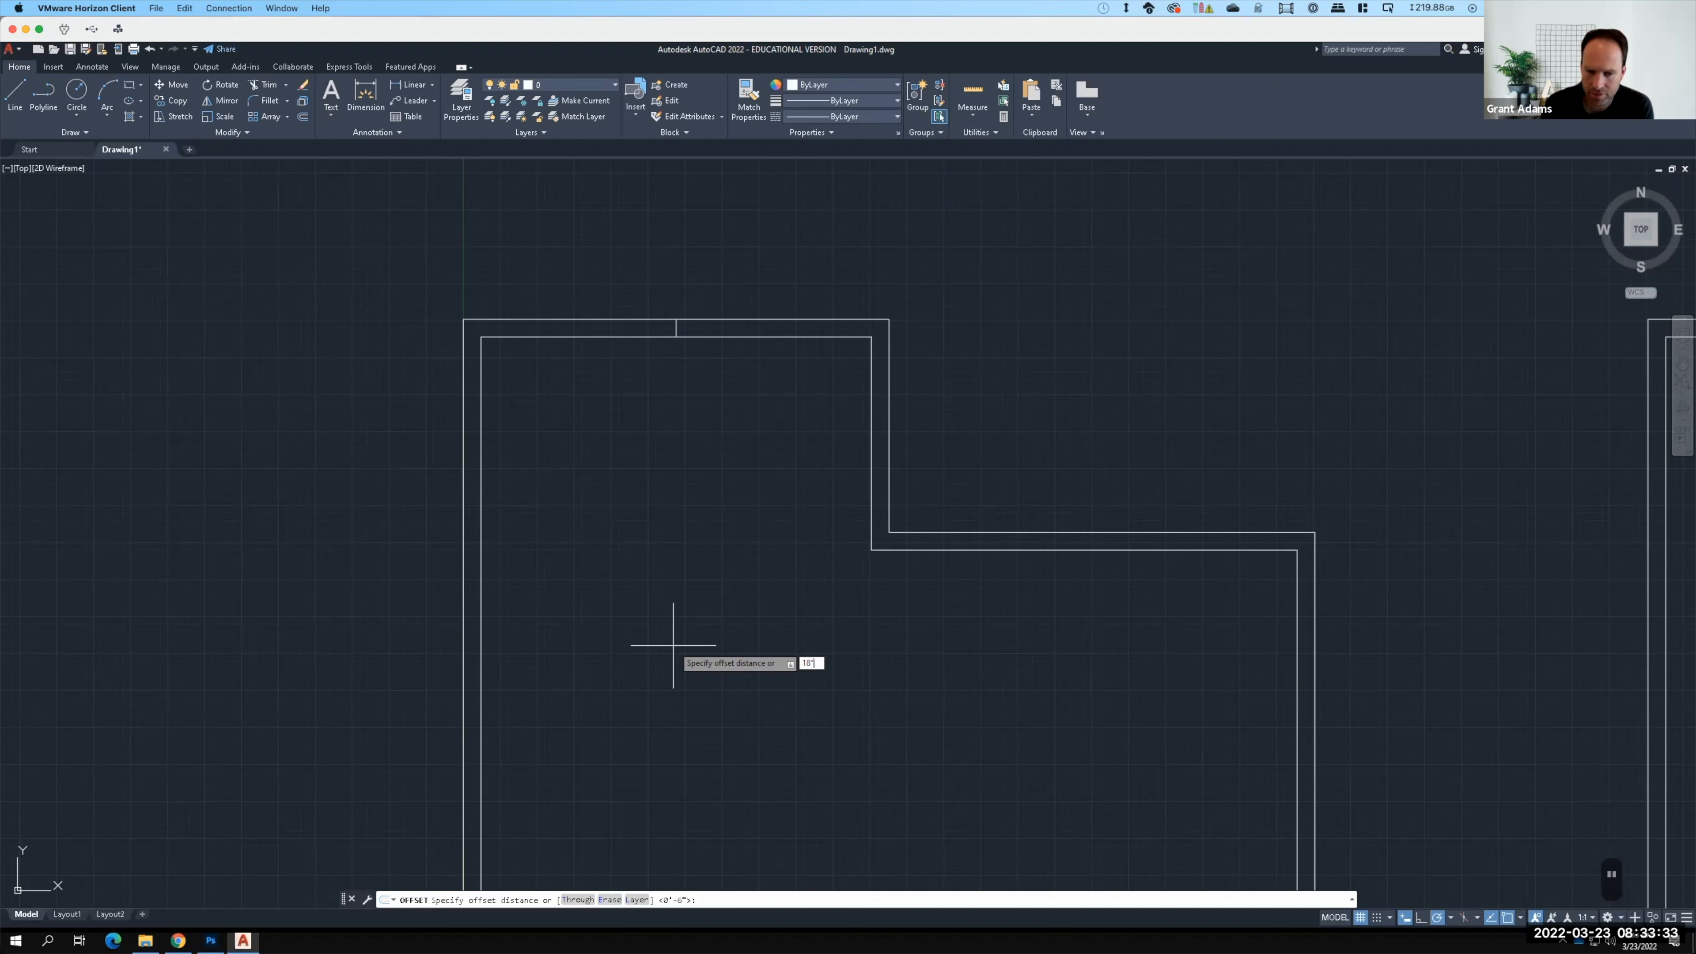
pyautogui.press('BackSpace')
pyautogui.press('BackSpace')
pyautogui.press('BackSpace')
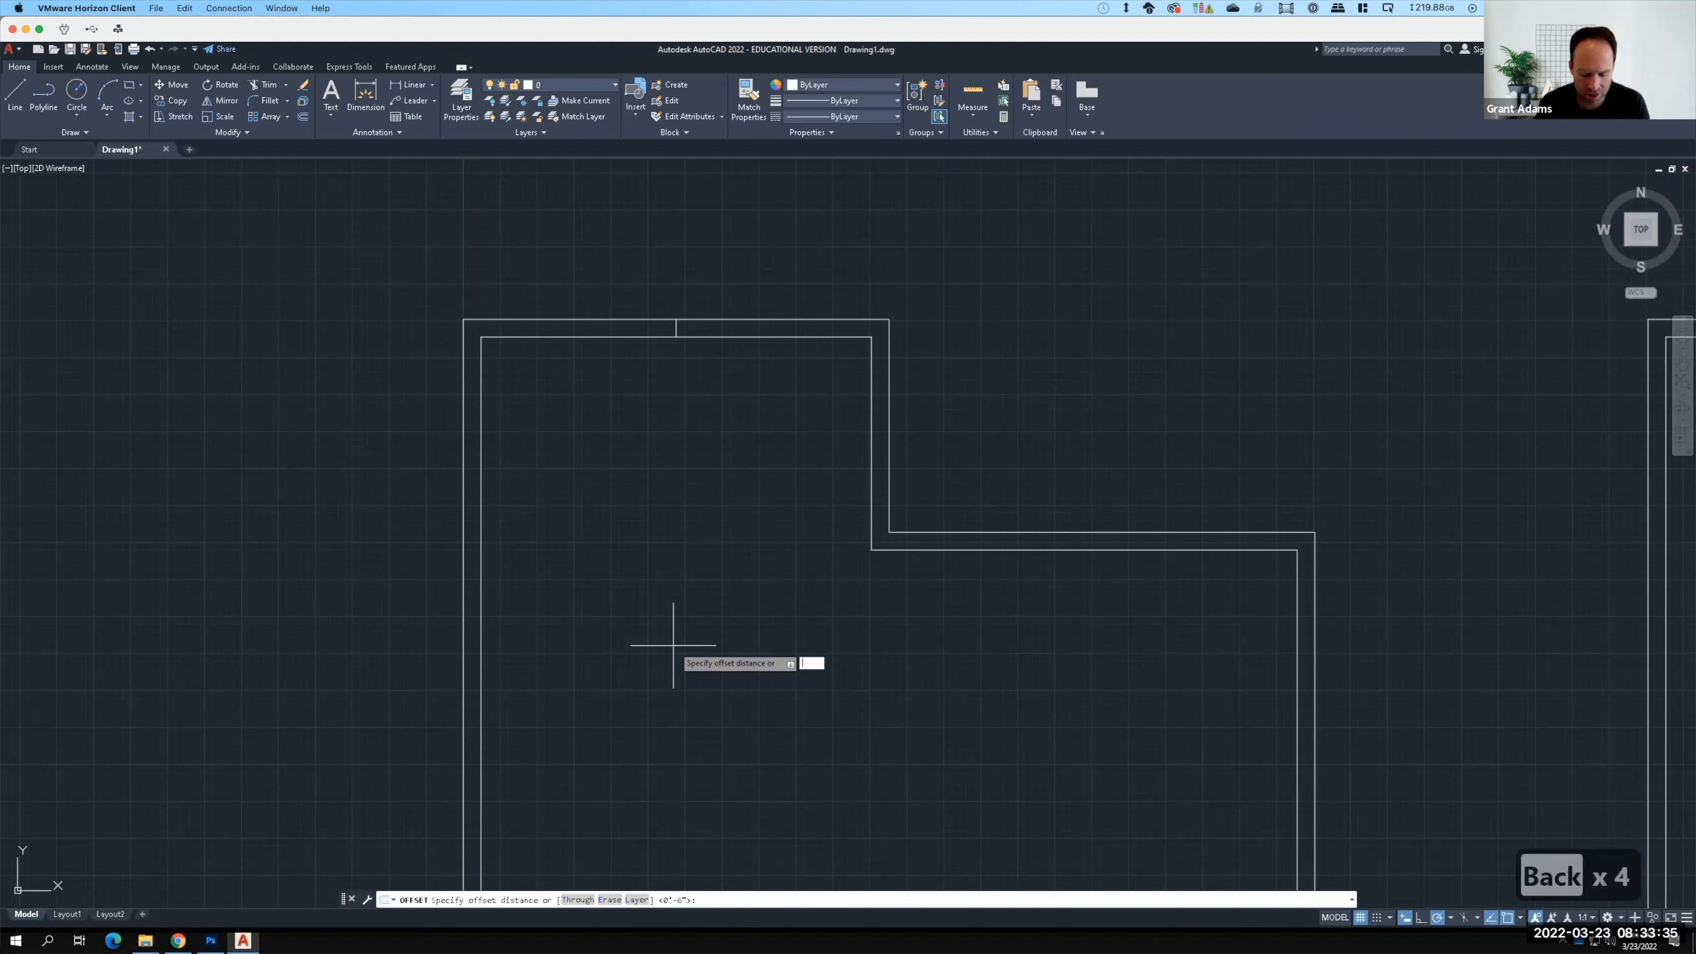
pyautogui.write('1\'6"')
pyautogui.press('F15')
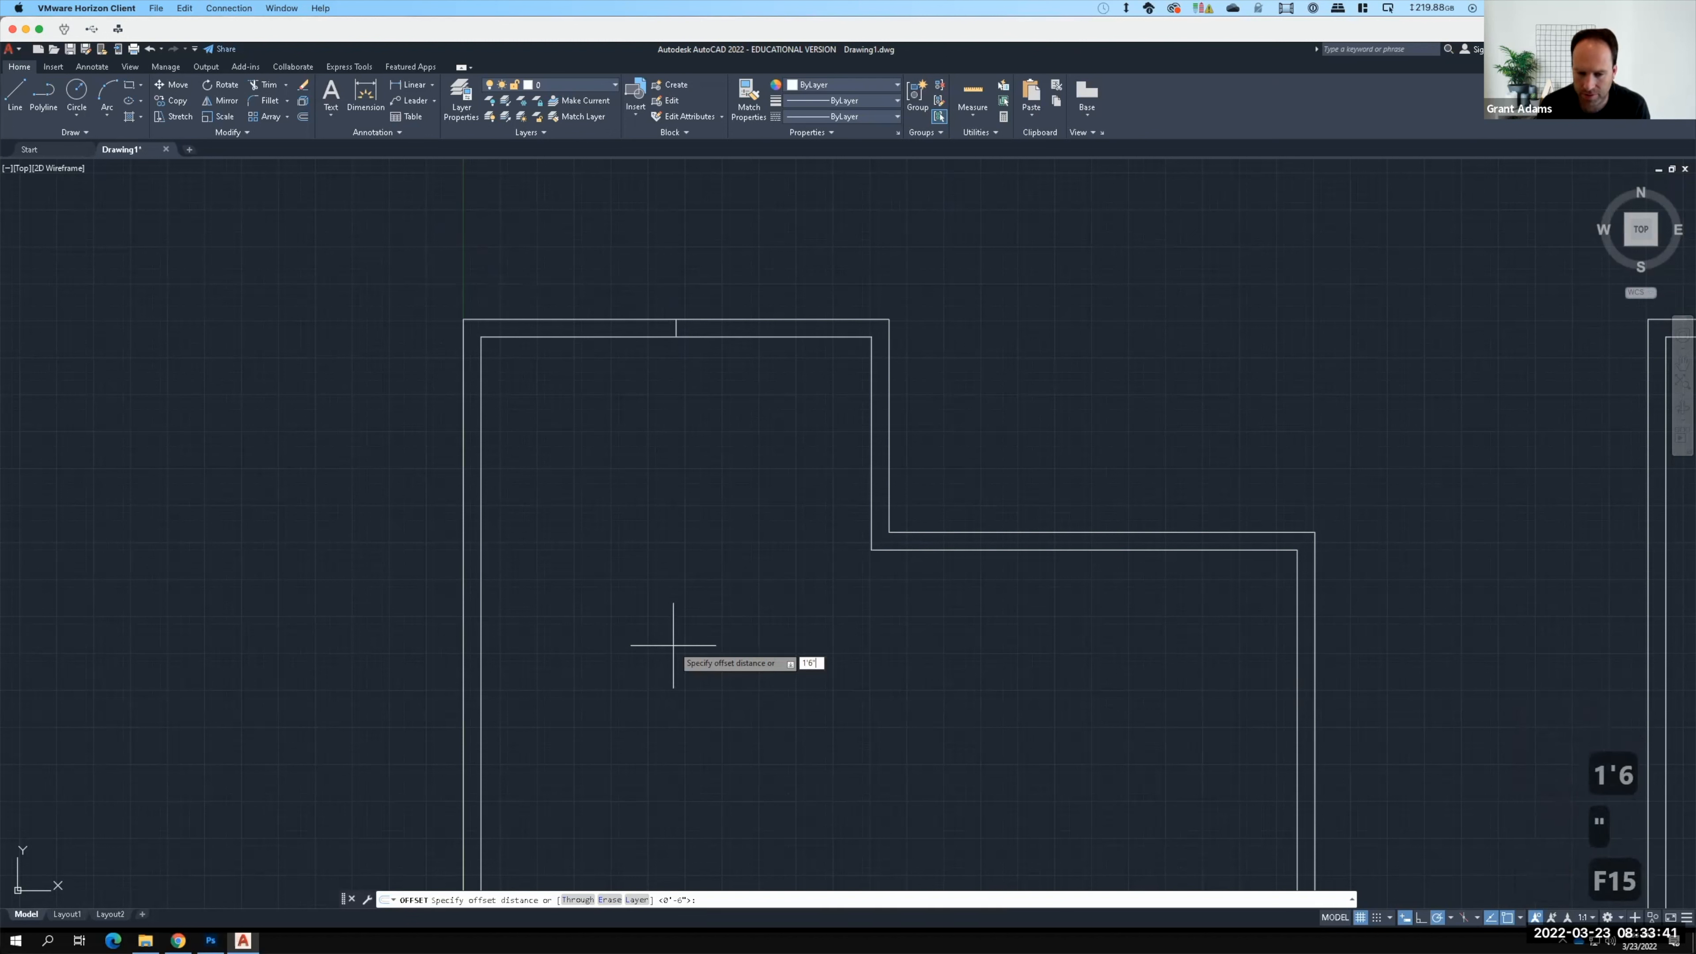
pyautogui.press('Return')
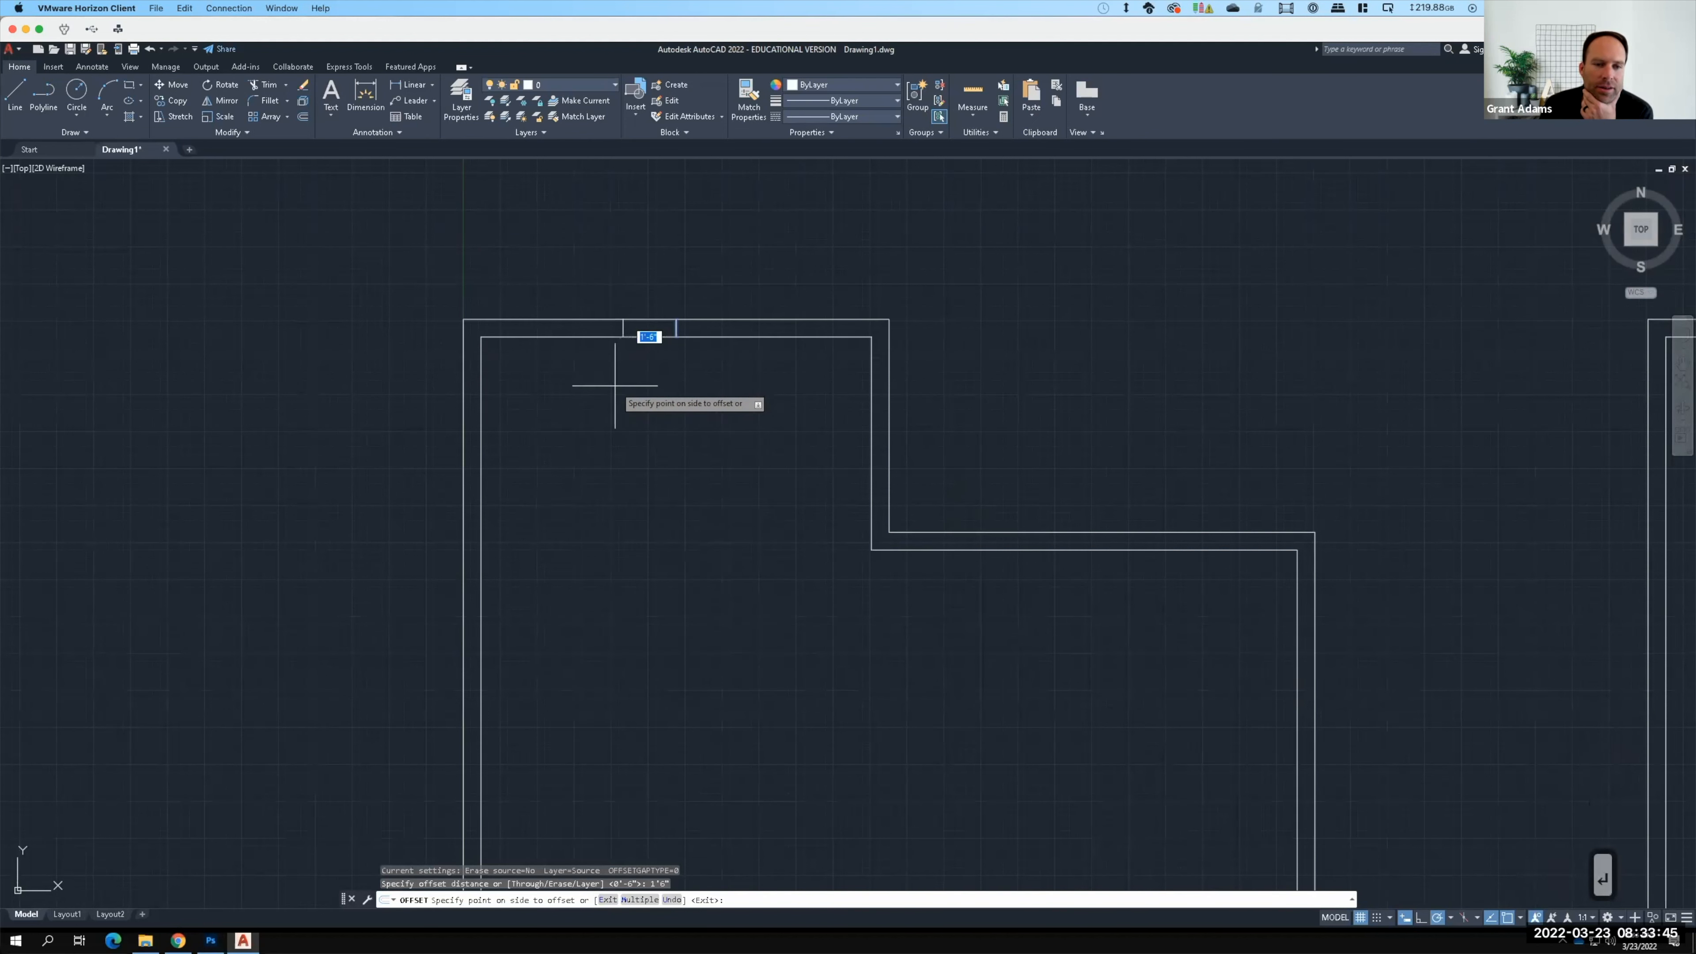
pyautogui.click(628, 431)
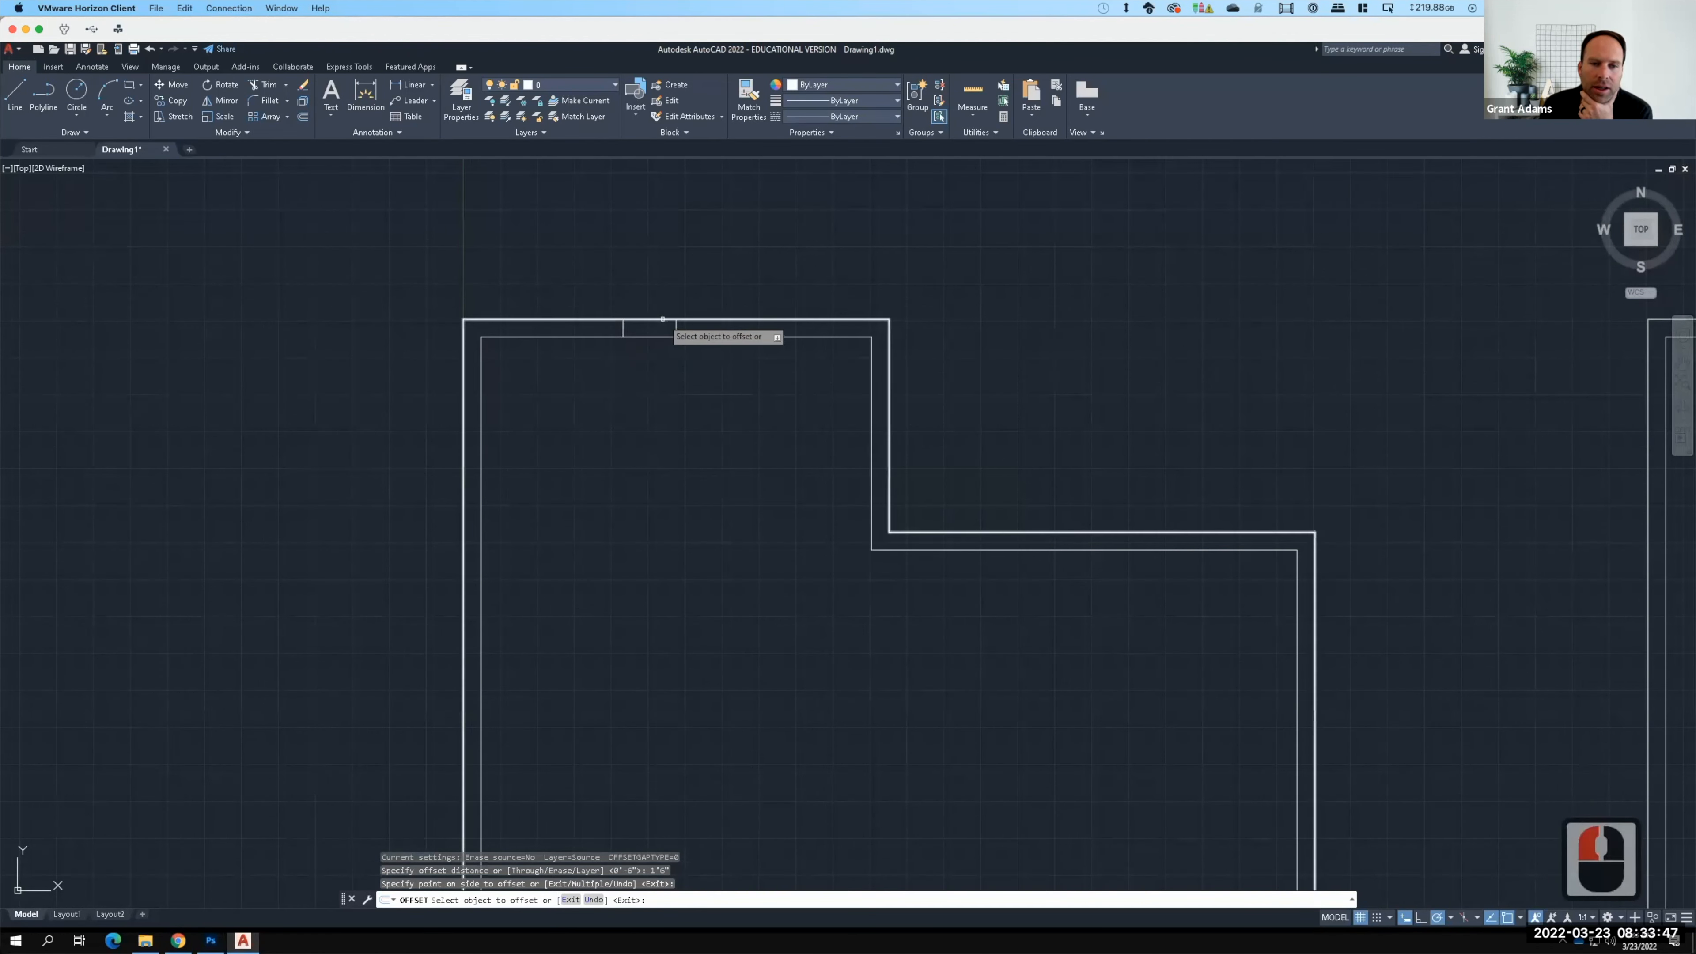
# Step: Offset the same midpoint line 1'6" to the right and finish offsetting
pyautogui.click(677, 327)
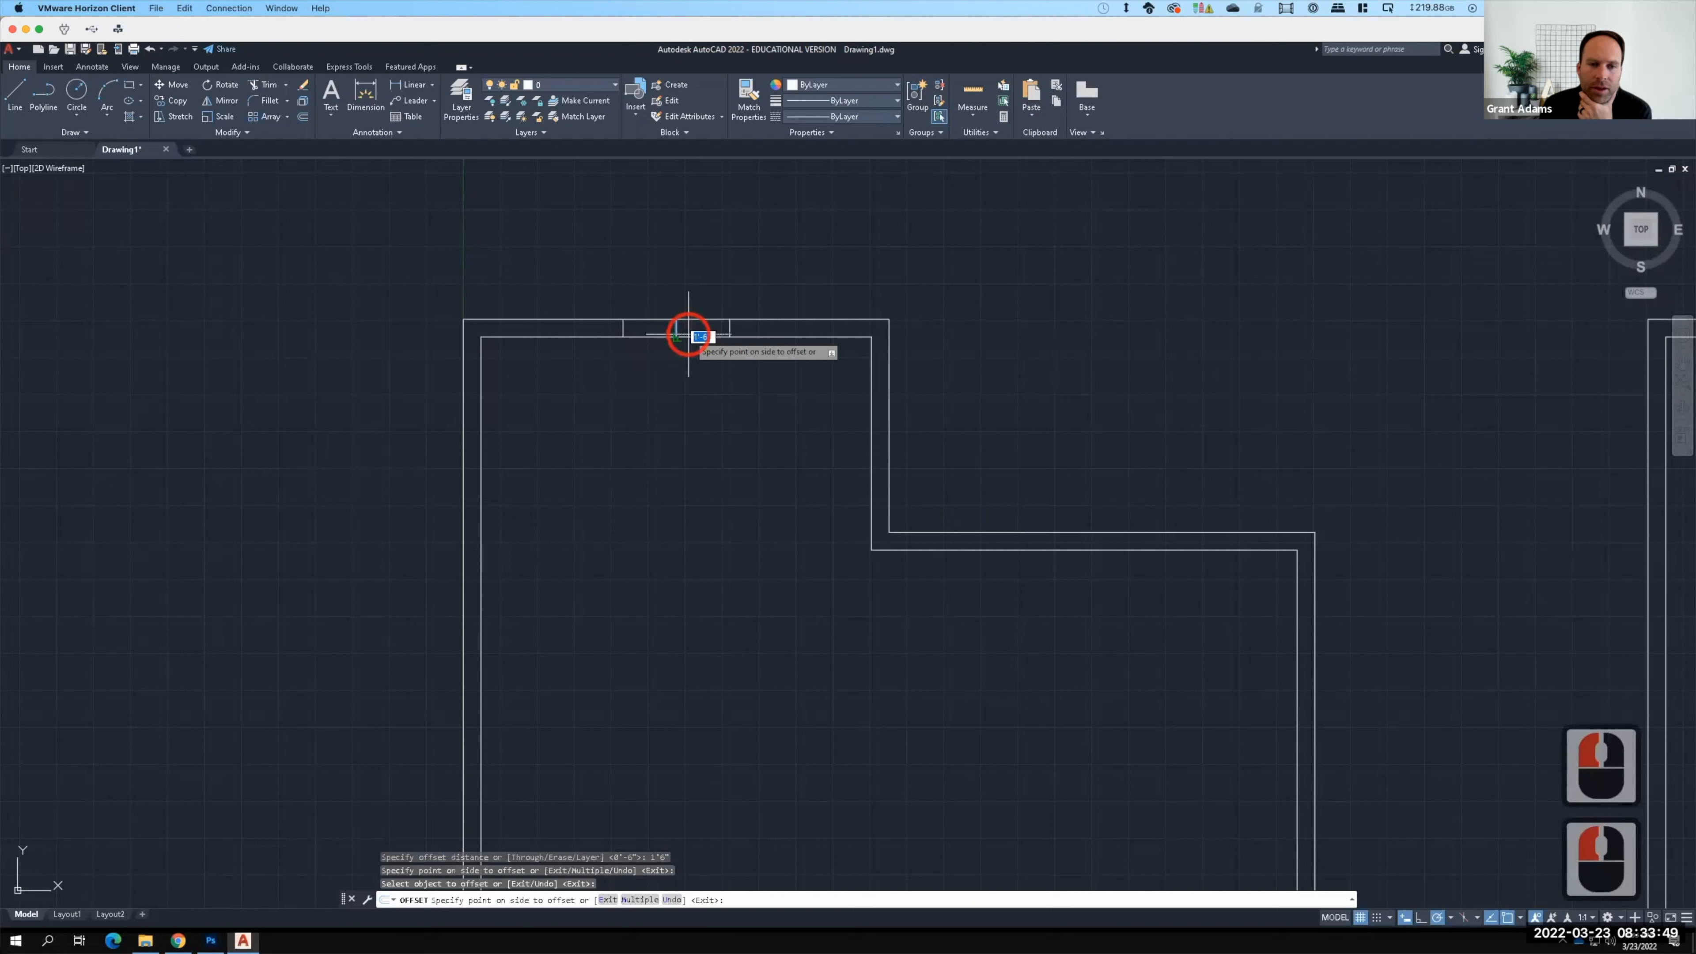
pyautogui.click(801, 406)
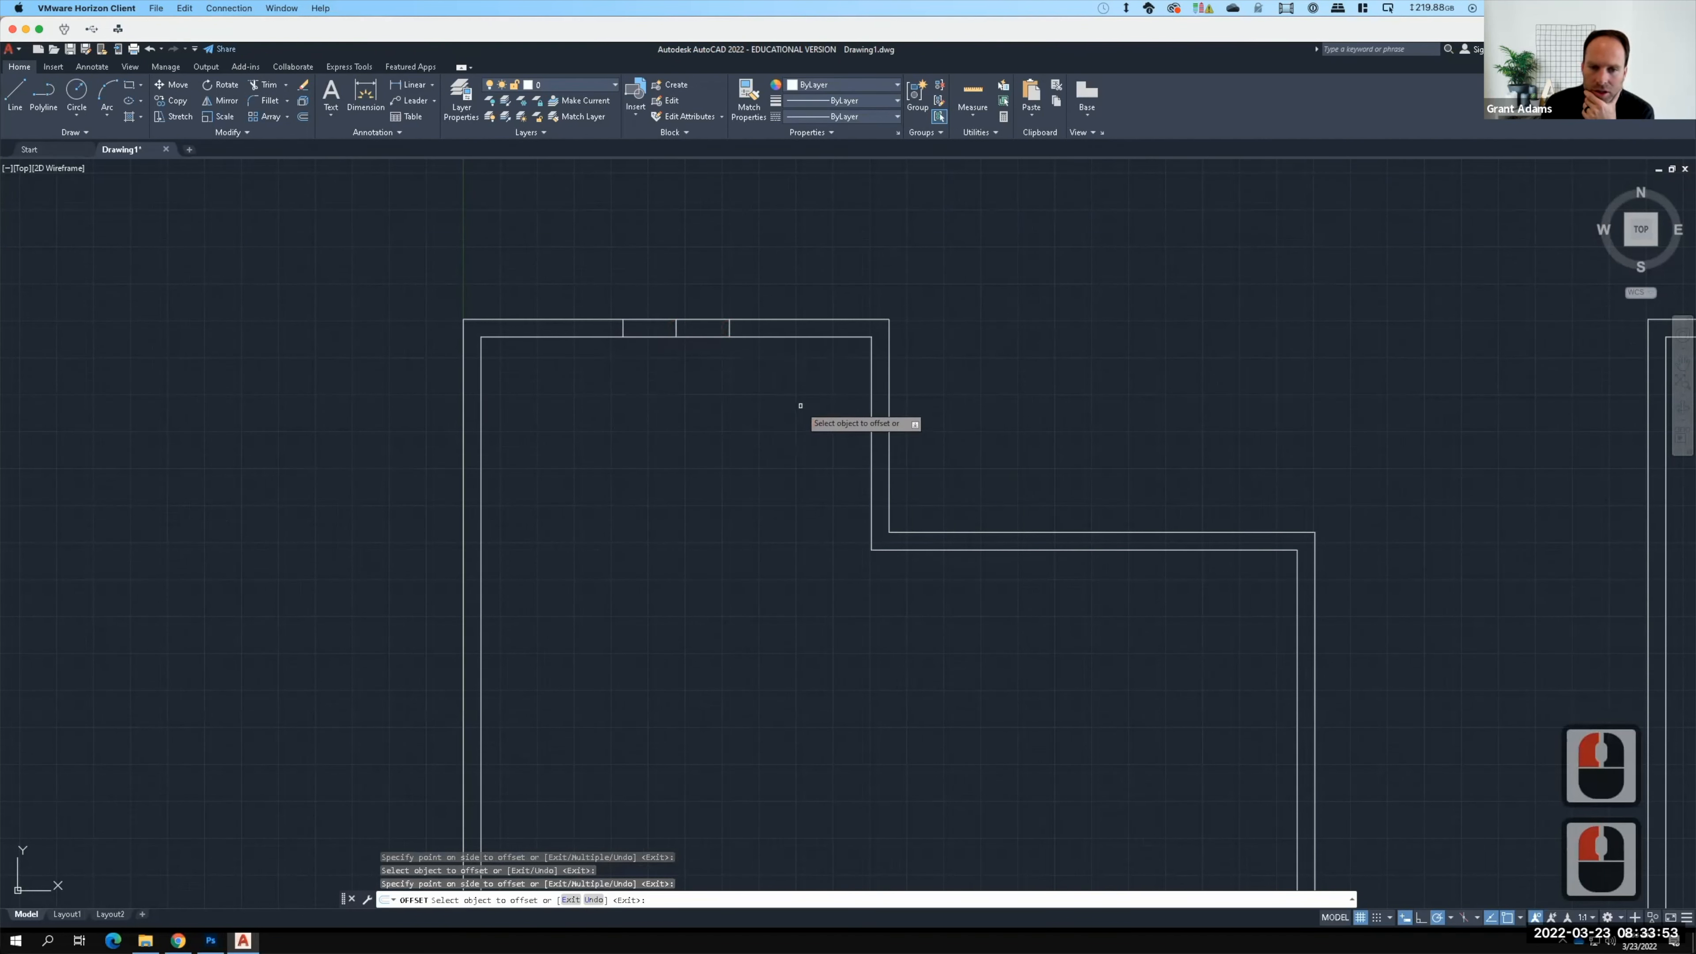
pyautogui.press('Return')
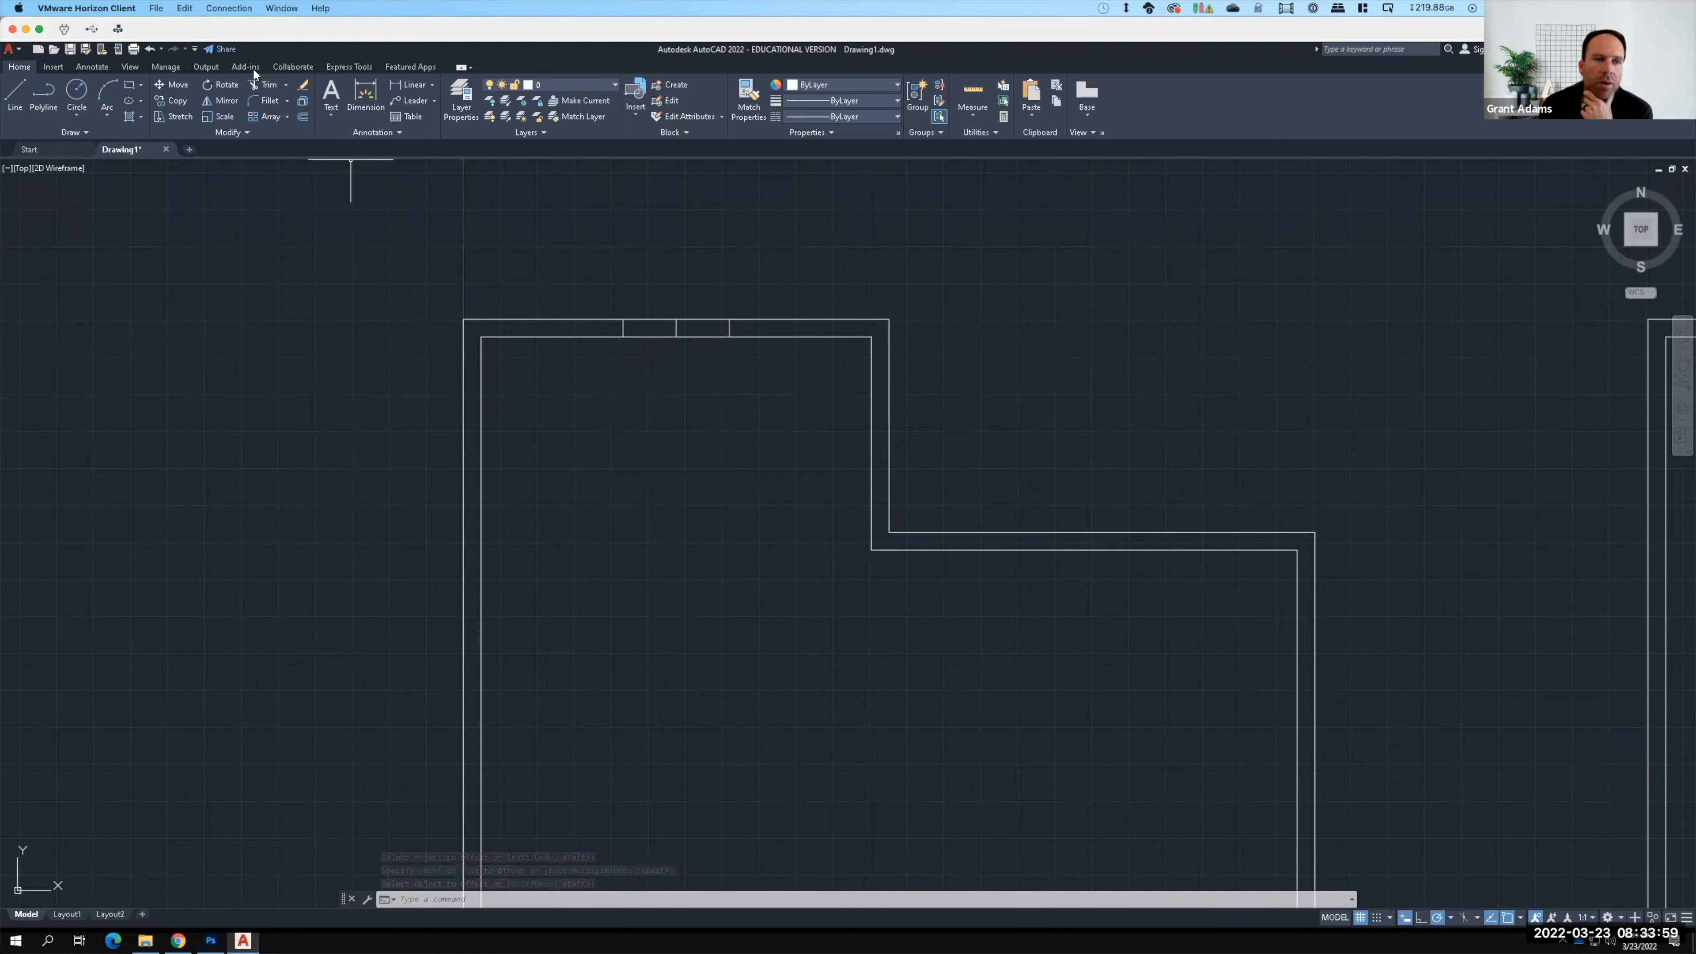
# Step: Trim both top wall lines between the two offset lines and remove the middle line to open the 3' doorway
pyautogui.click(263, 82)
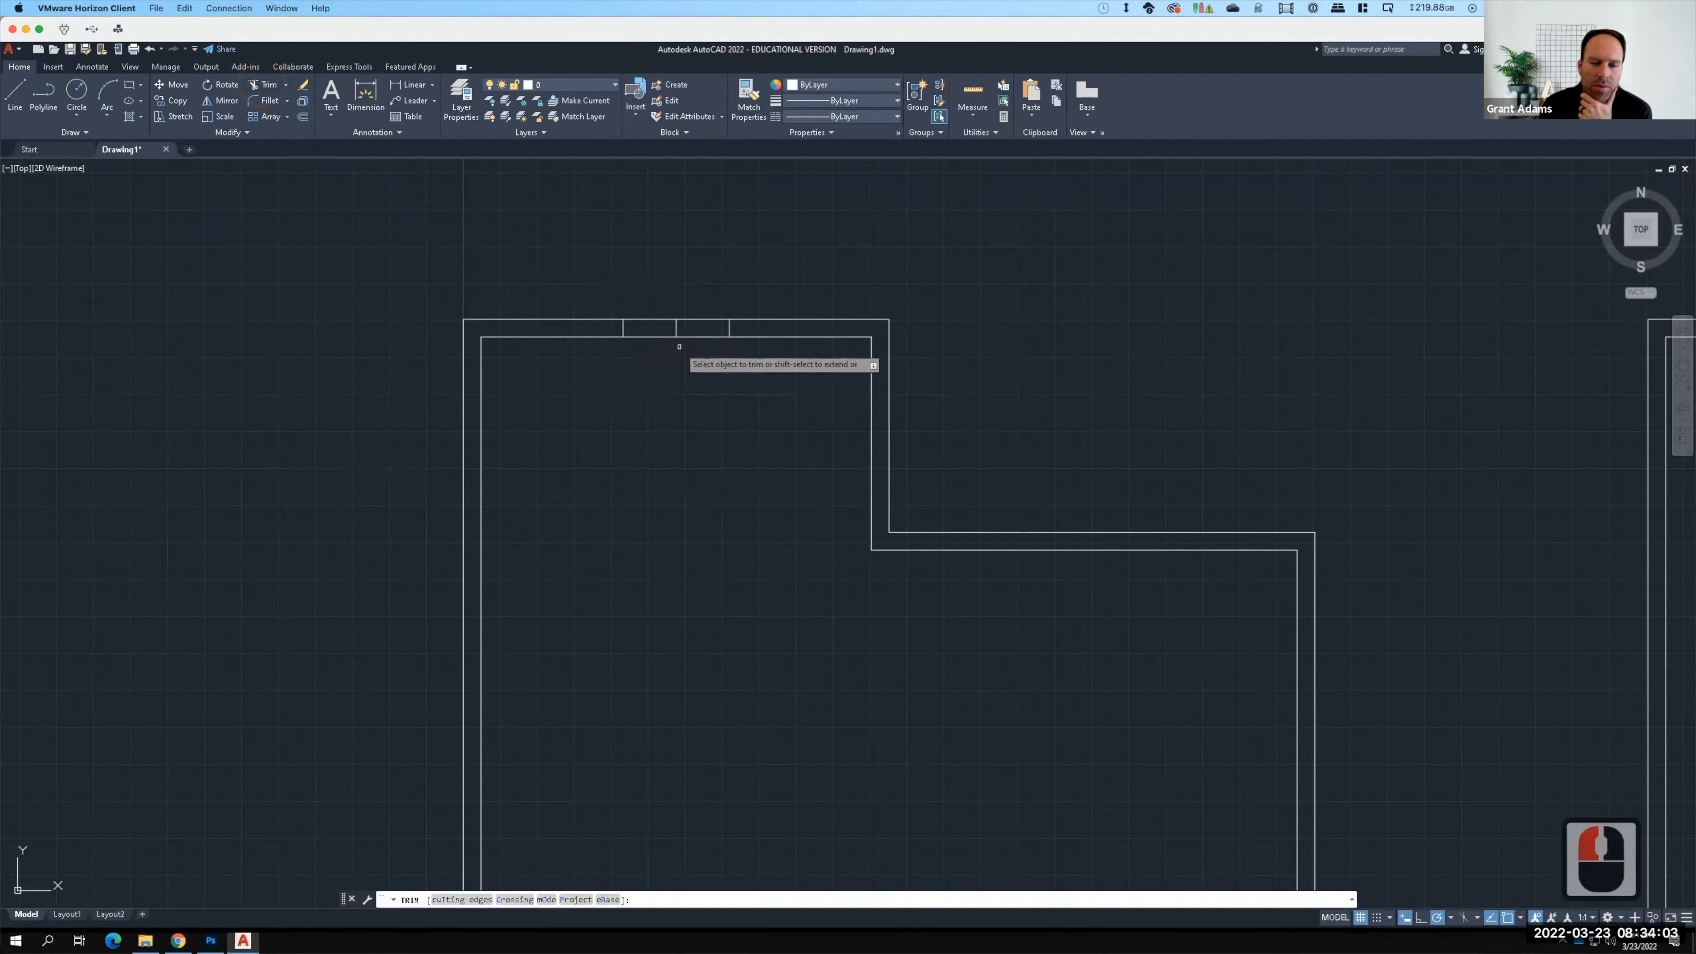
pyautogui.click(690, 337)
pyautogui.click(691, 320)
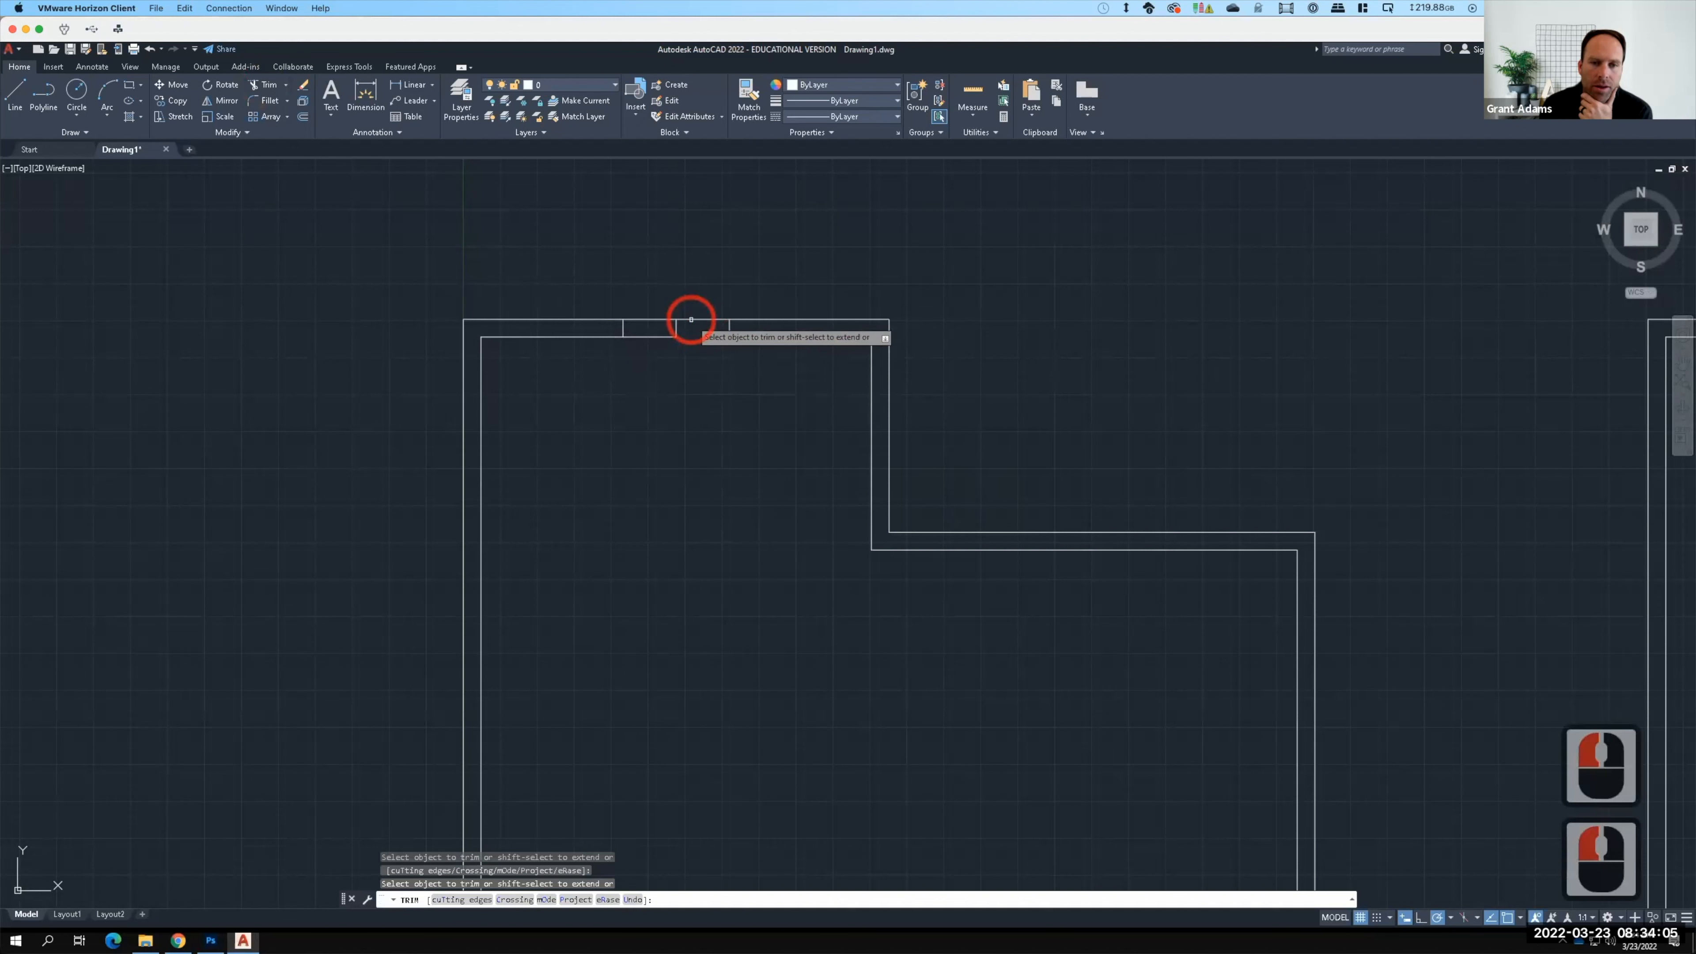
pyautogui.click(664, 319)
pyautogui.click(663, 337)
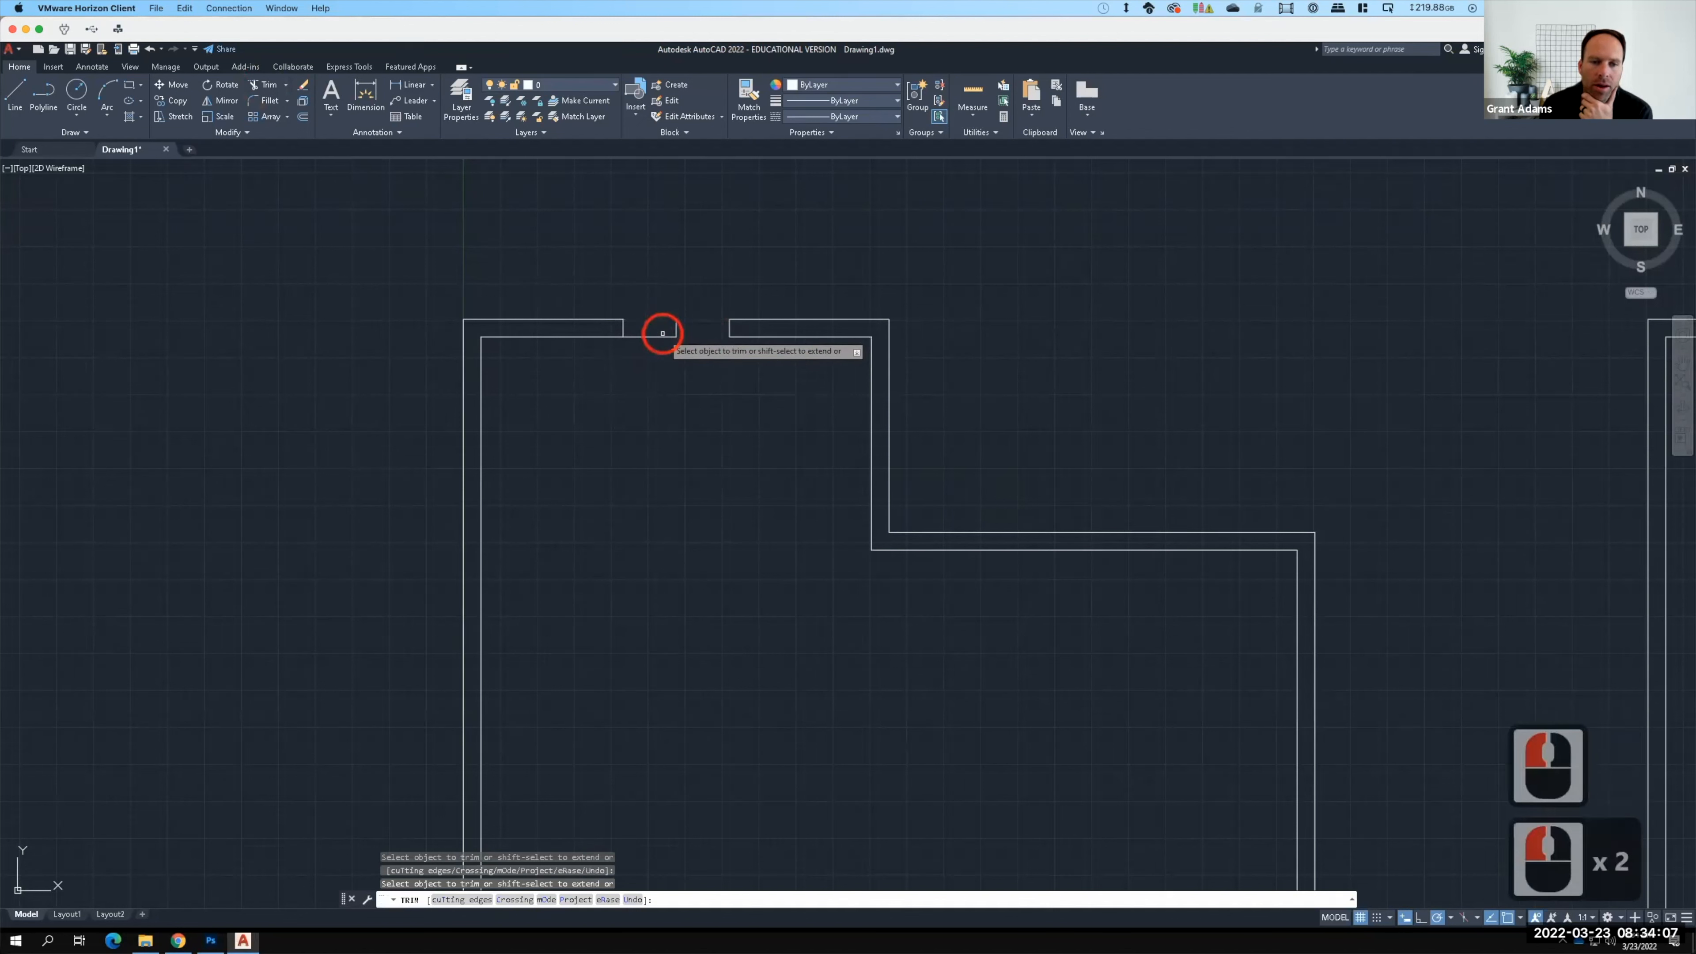
pyautogui.click(676, 328)
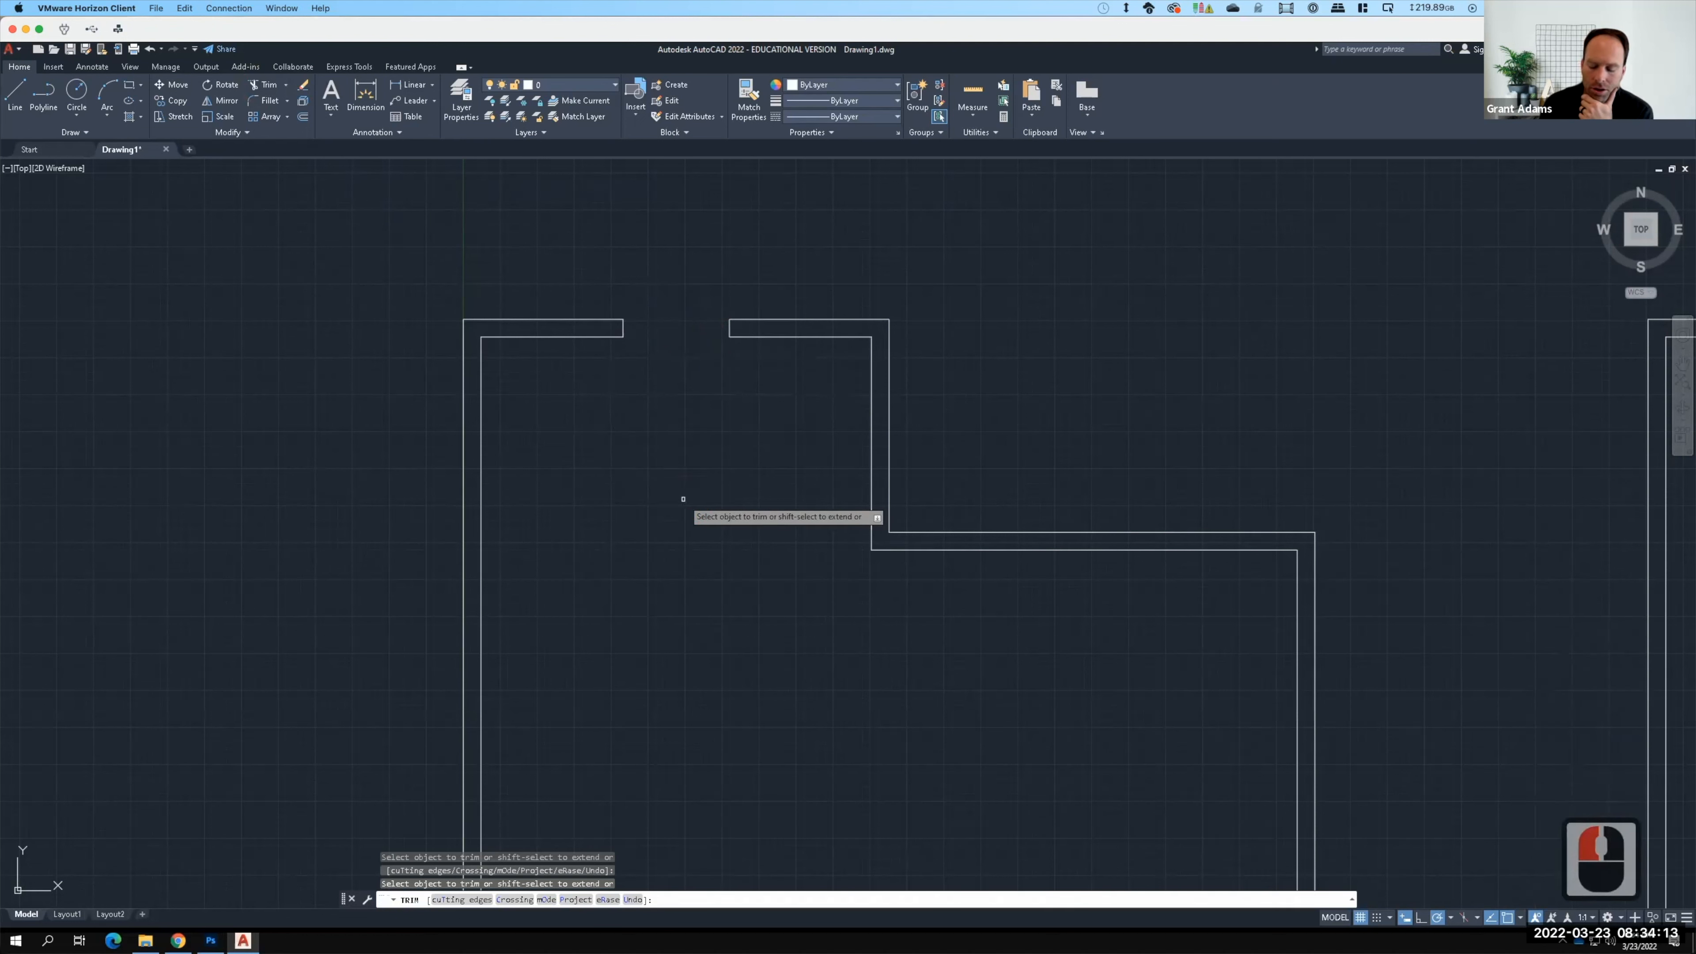
pyautogui.press('Return')
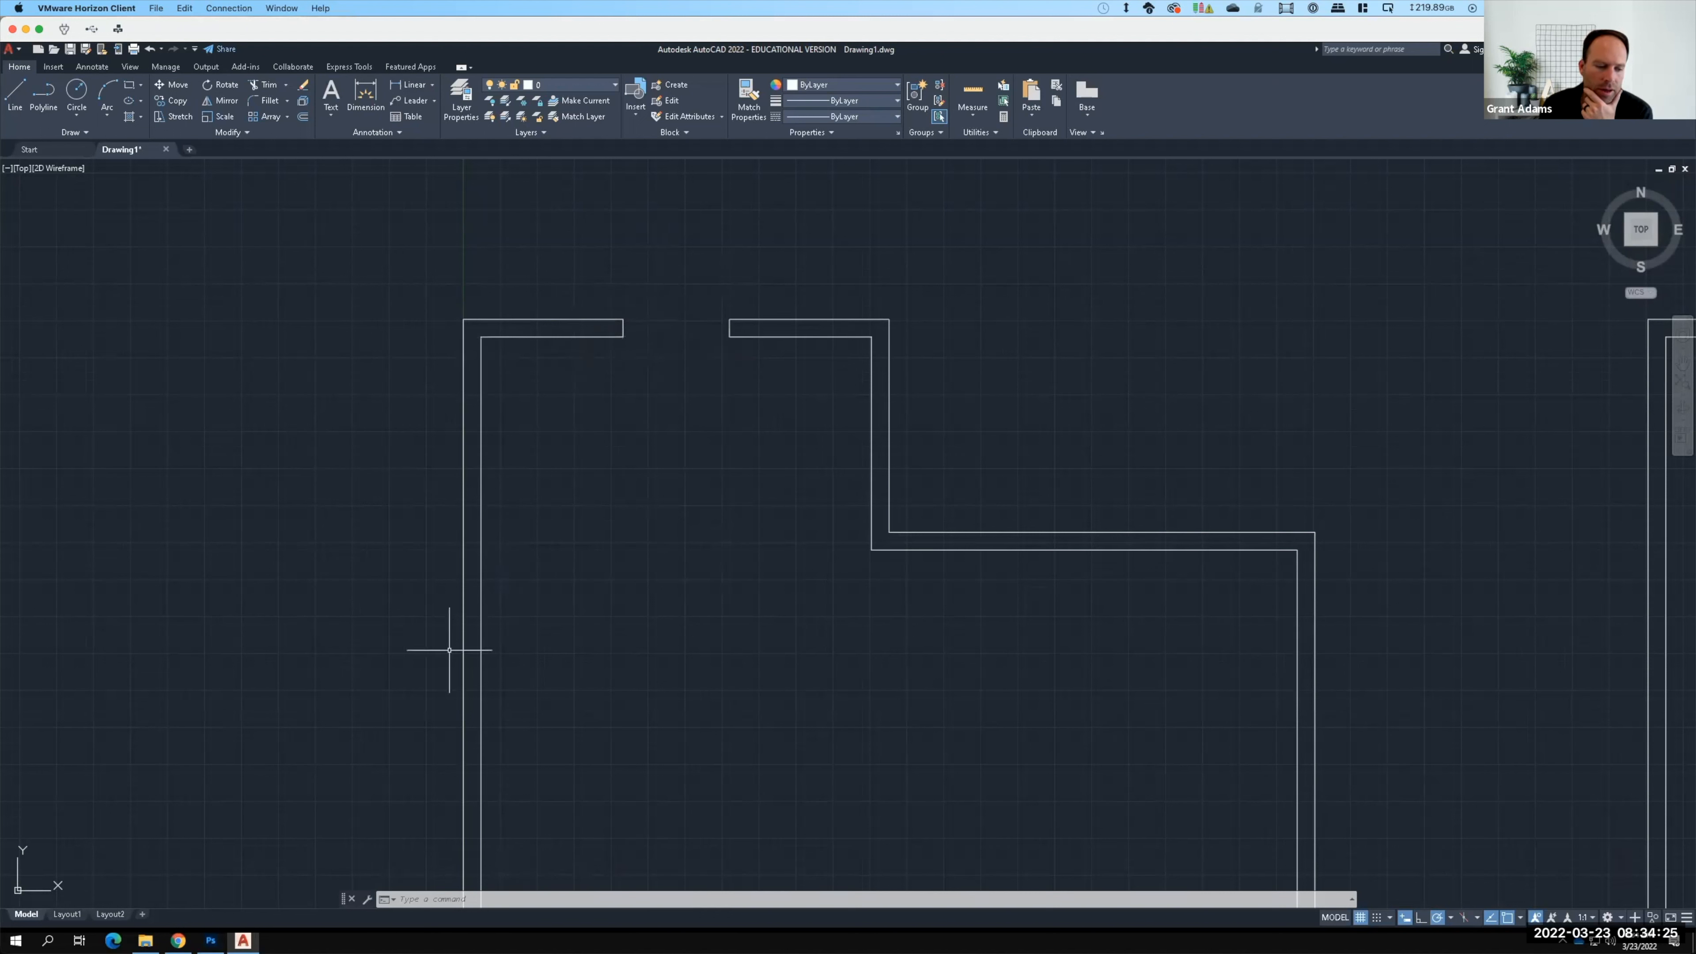
# Step: Switch to Photoshop to check the top wall's window dimensions in the floor plan image, and return to AutoCAD
pyautogui.click(210, 941)
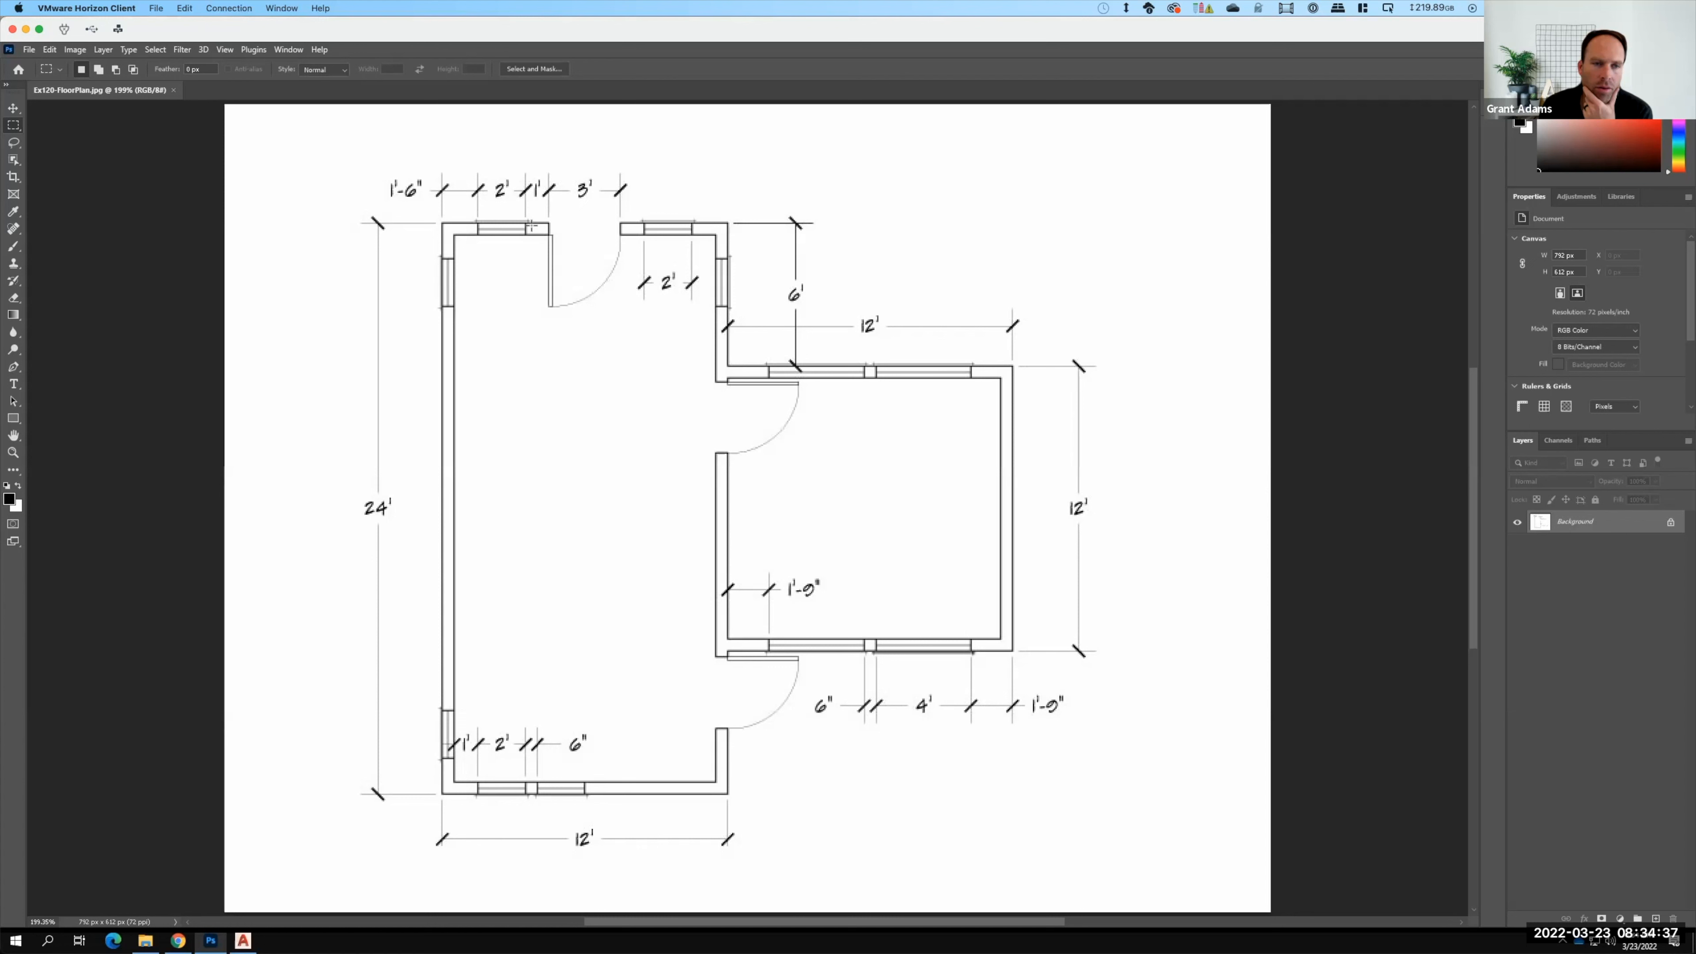
pyautogui.press('F15')
pyautogui.click(247, 936)
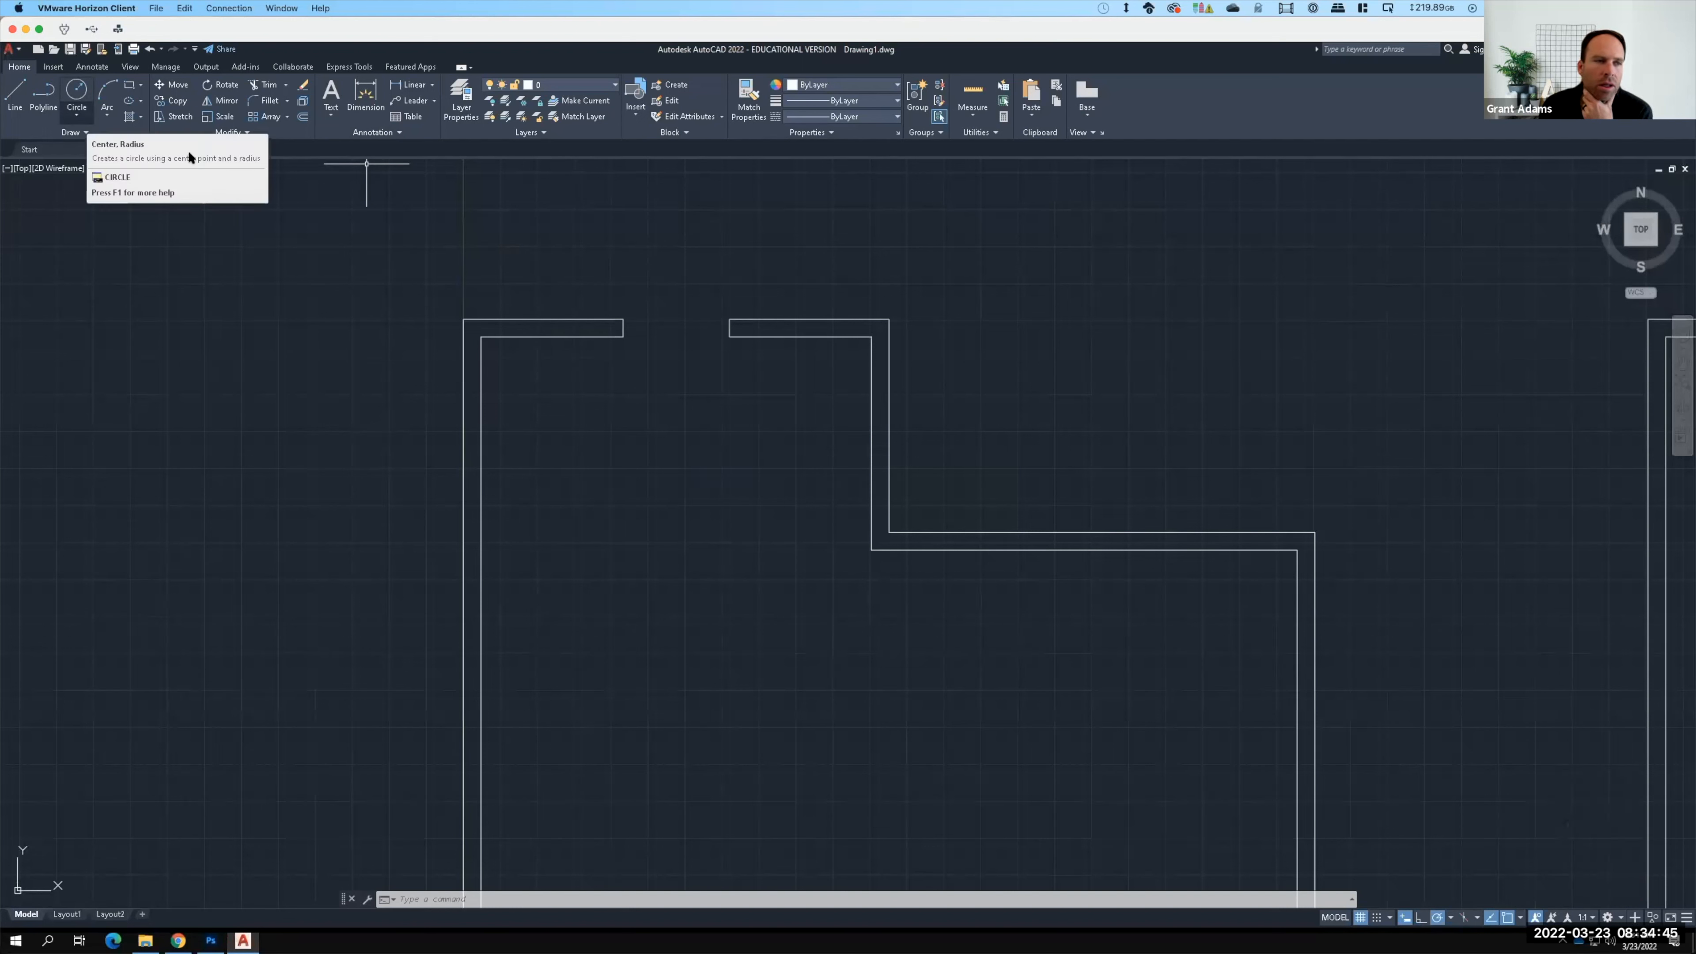
# Step: Draw a polyline from the plan's upper-left outer corner 1'6" right along the top wall, then down to the inner wall line
pyautogui.click(42, 94)
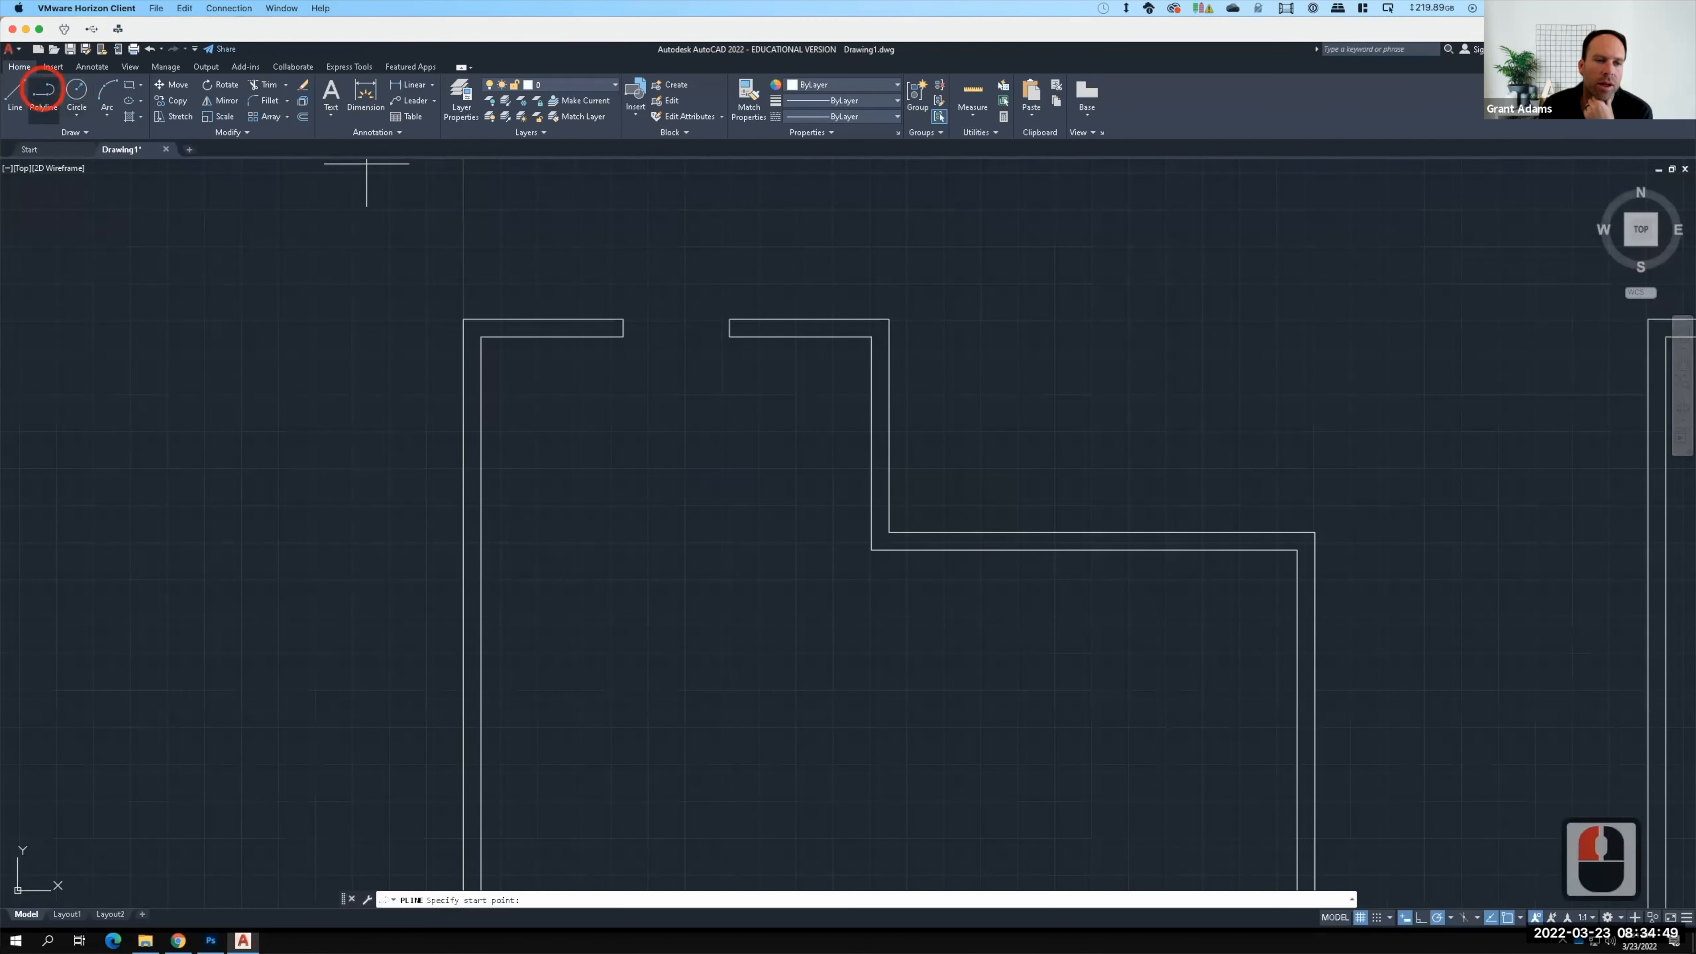
pyautogui.click(463, 319)
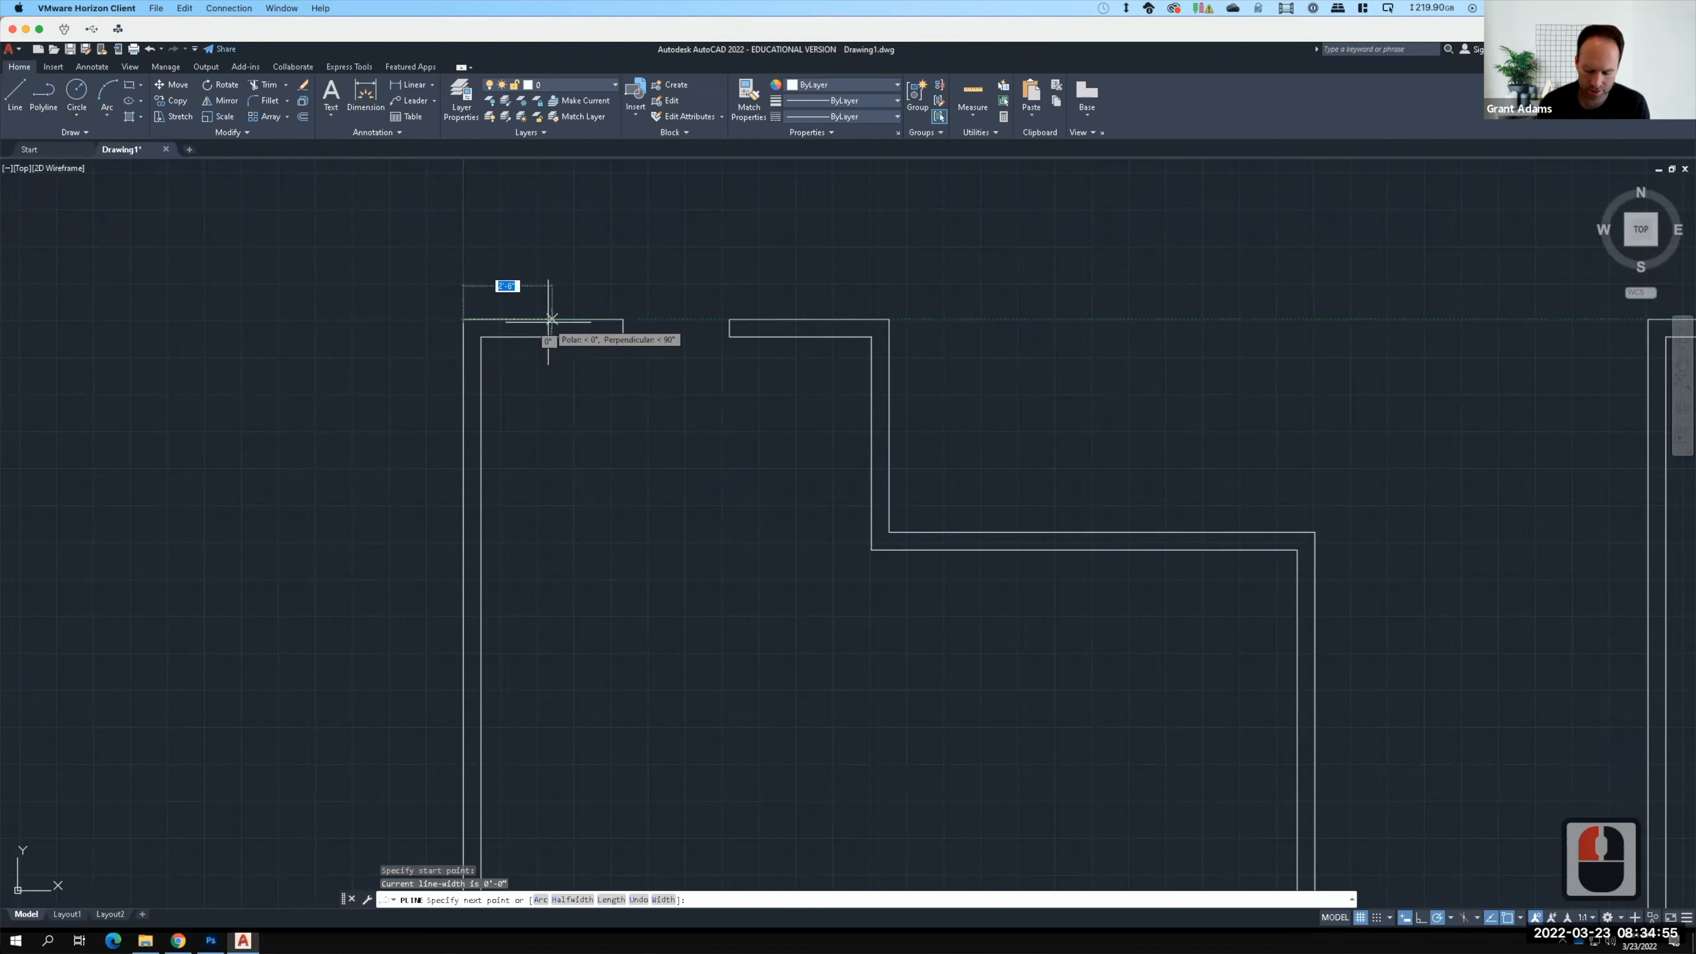
pyautogui.write('1\'6"')
pyautogui.press('Return')
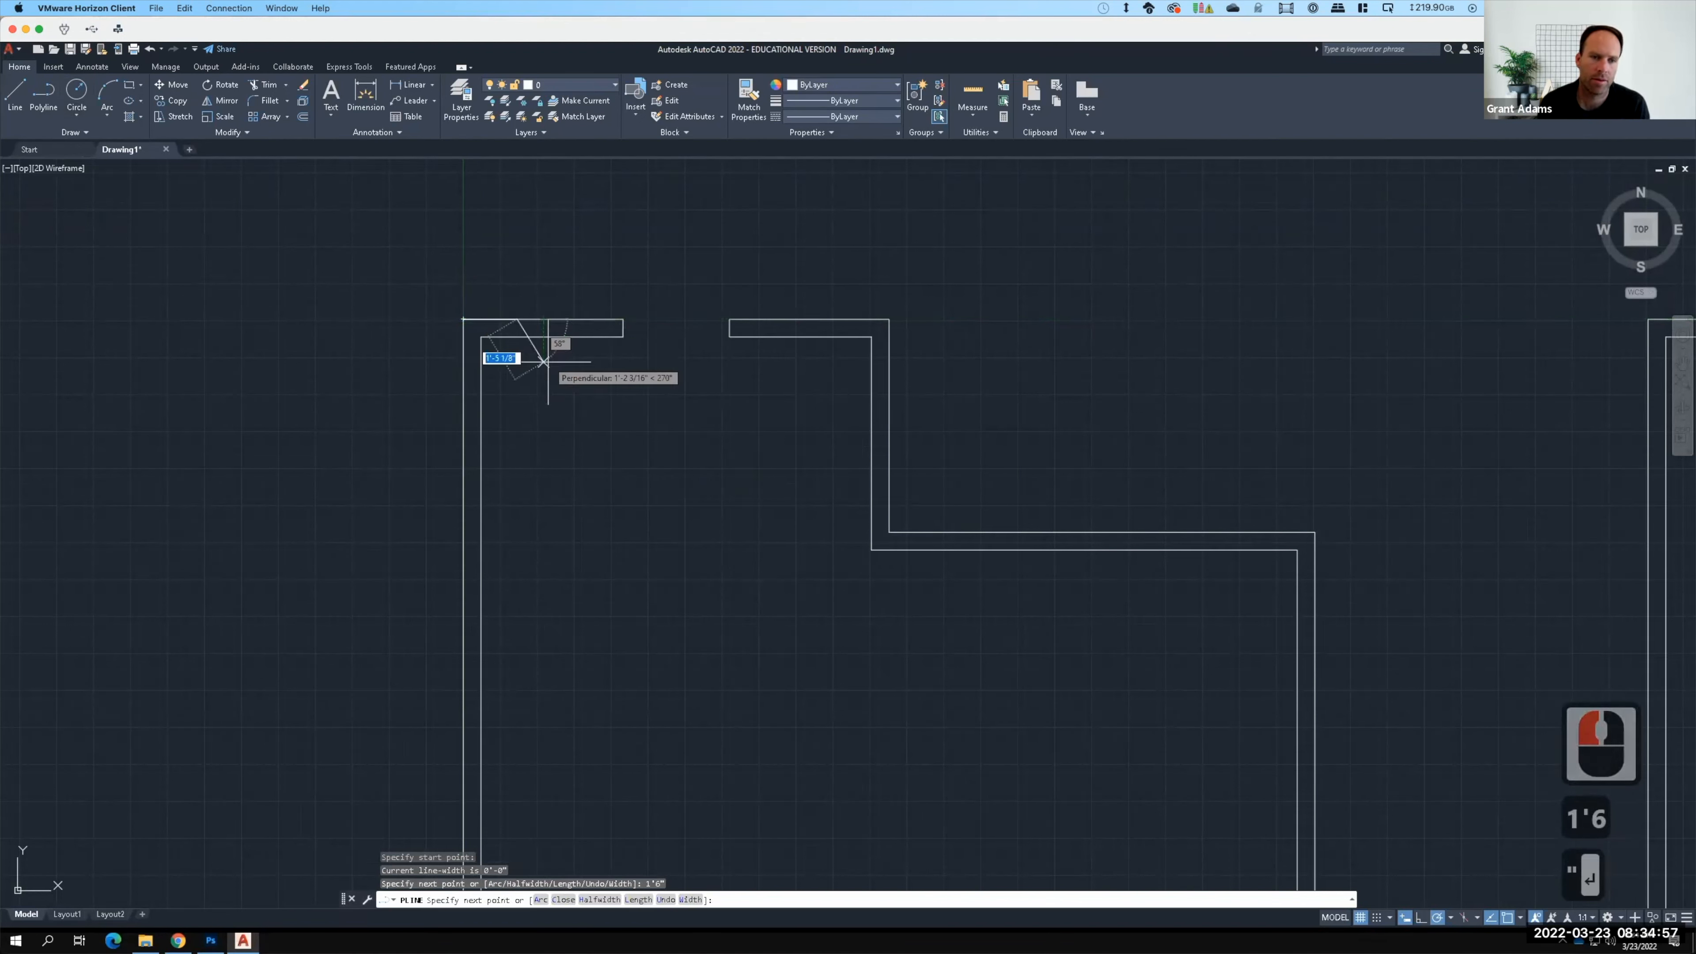
pyautogui.click(519, 339)
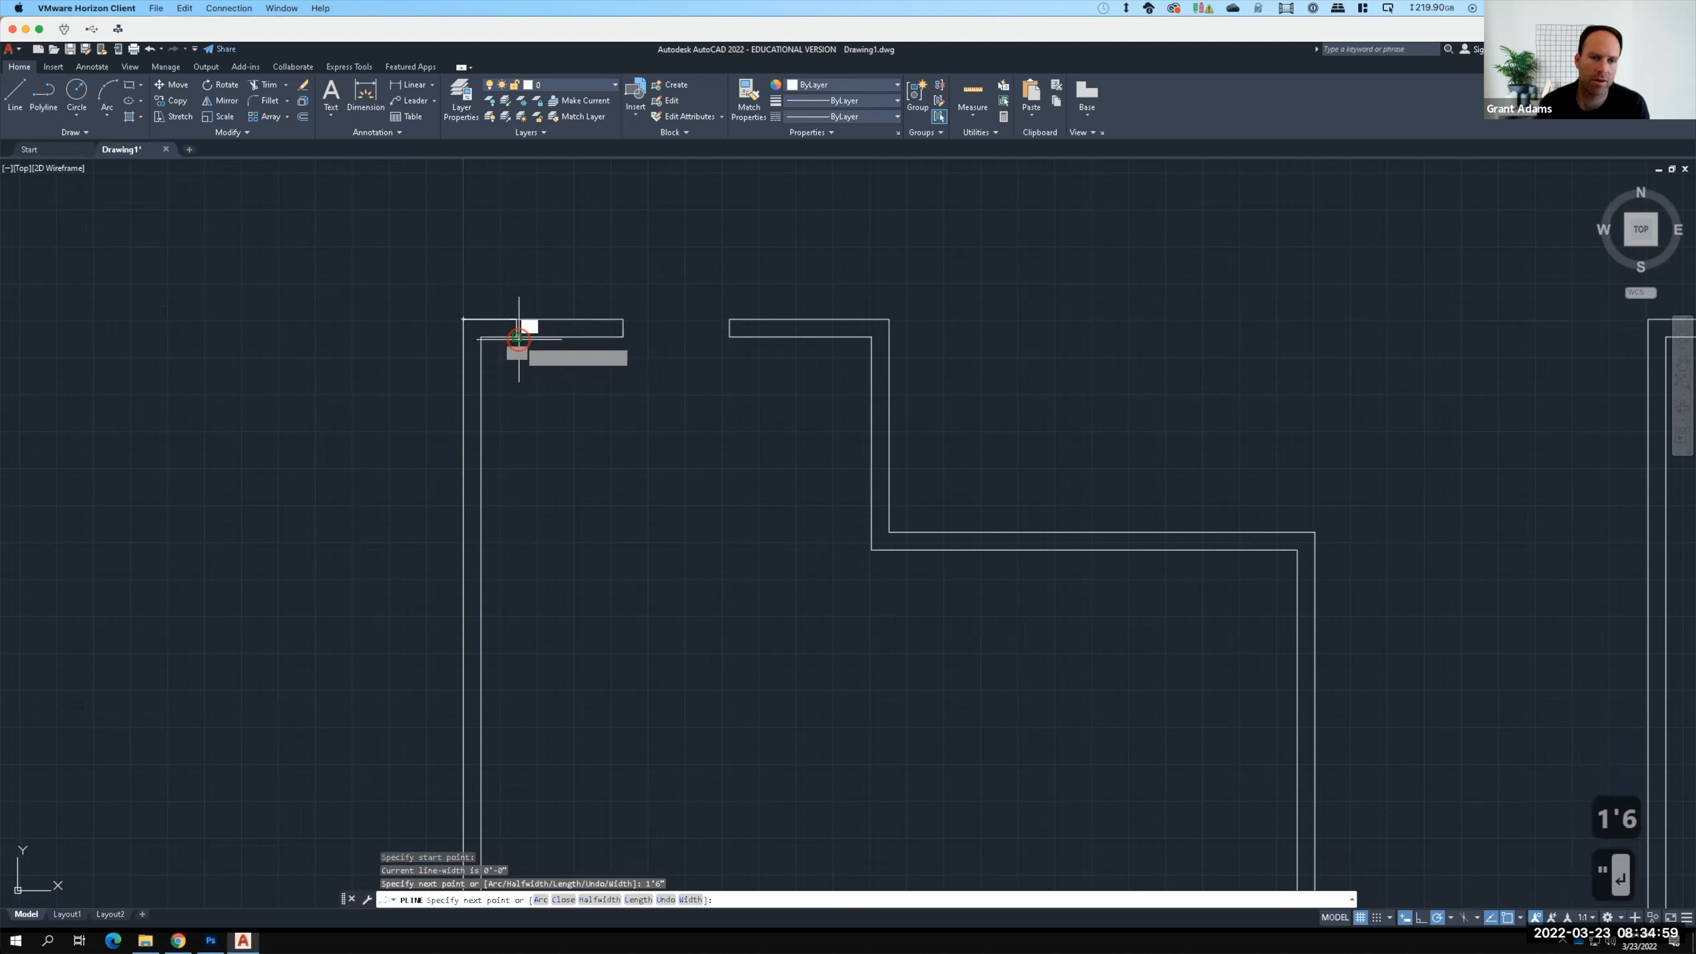
pyautogui.press('Return')
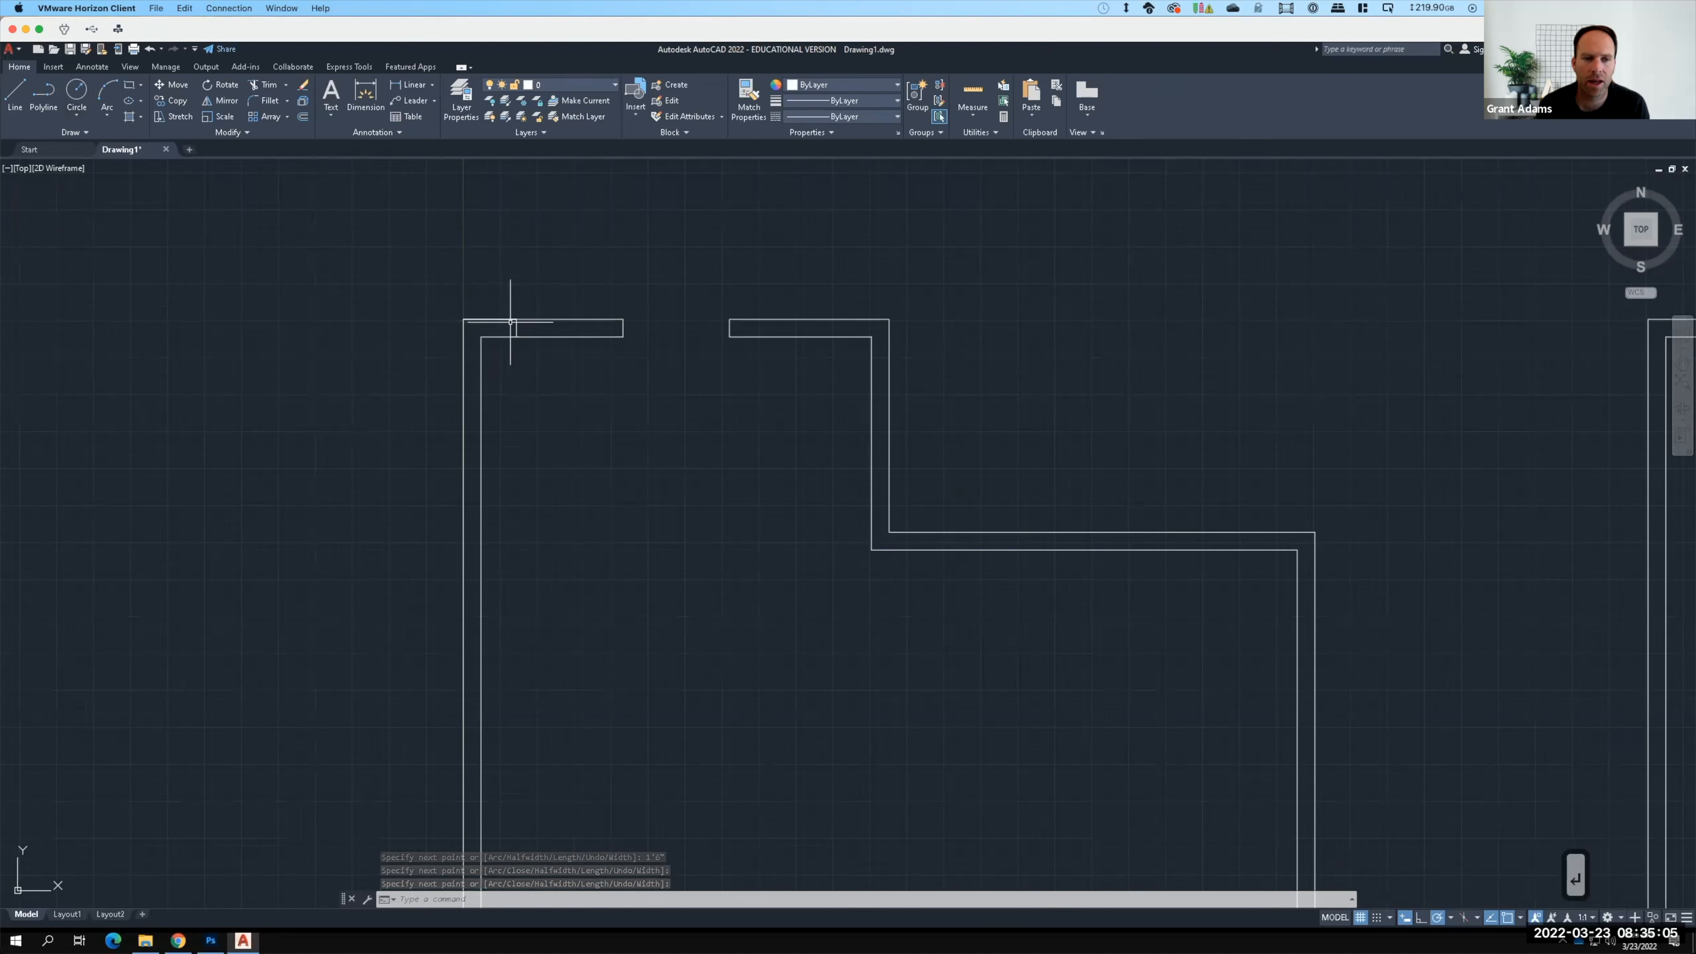
# Step: Erase the polyline drawn from the upper-left corner along and across the top wall
pyautogui.click(517, 326)
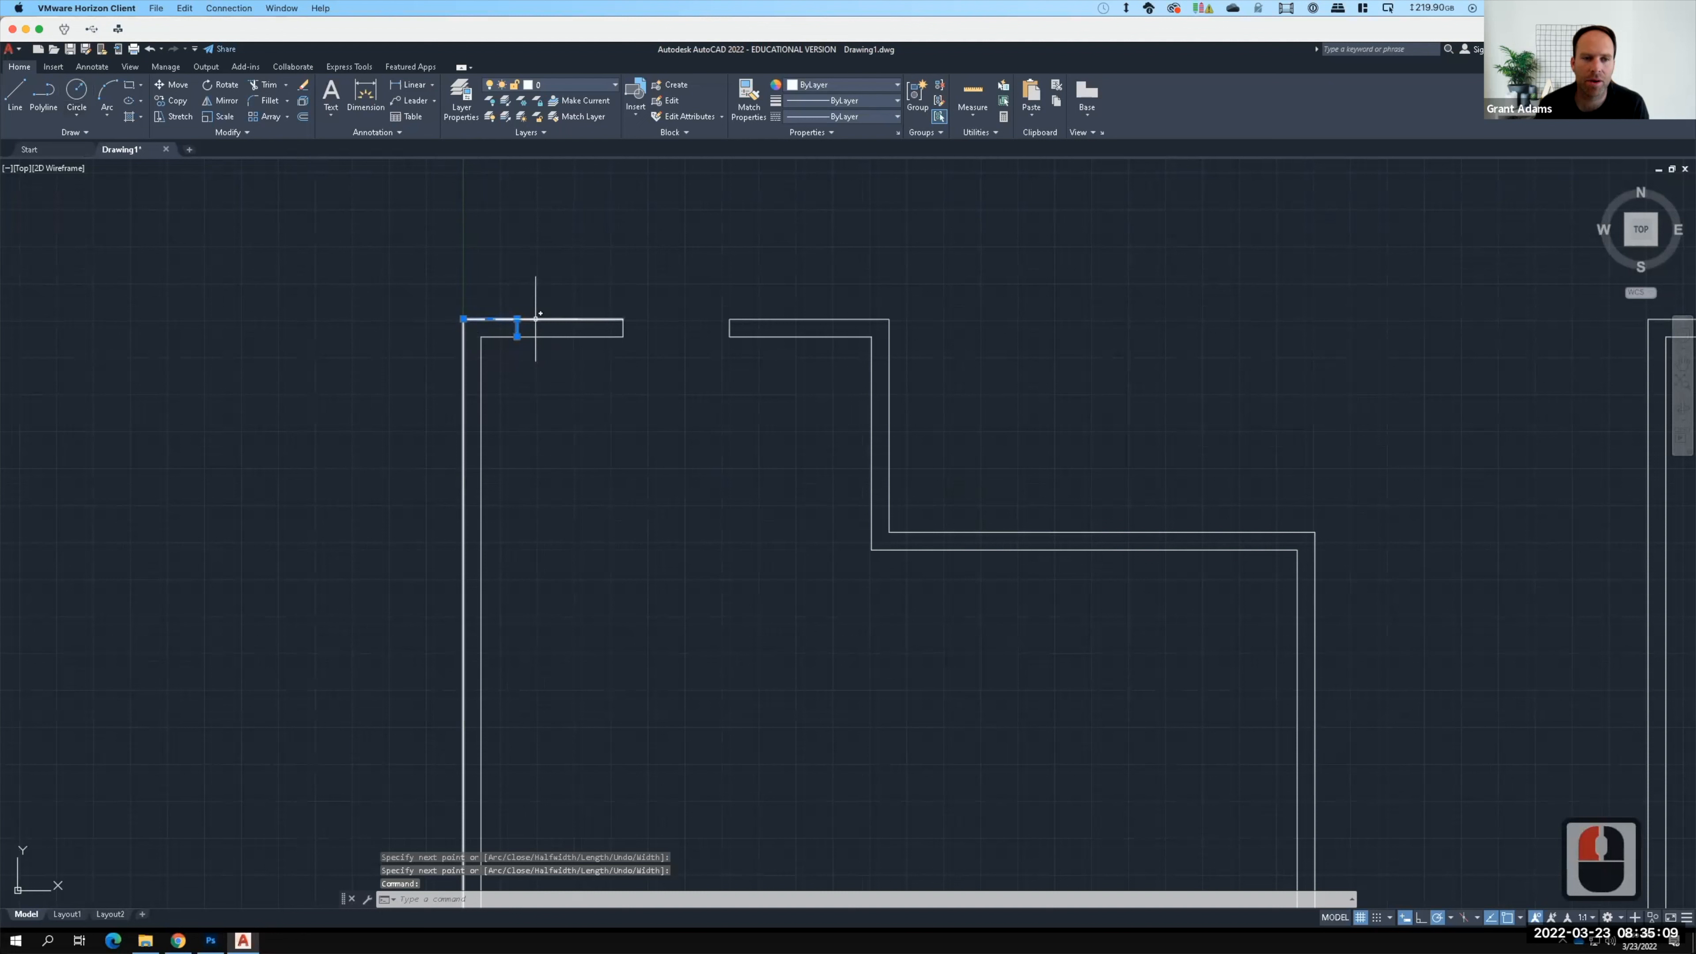
pyautogui.press('Escape')
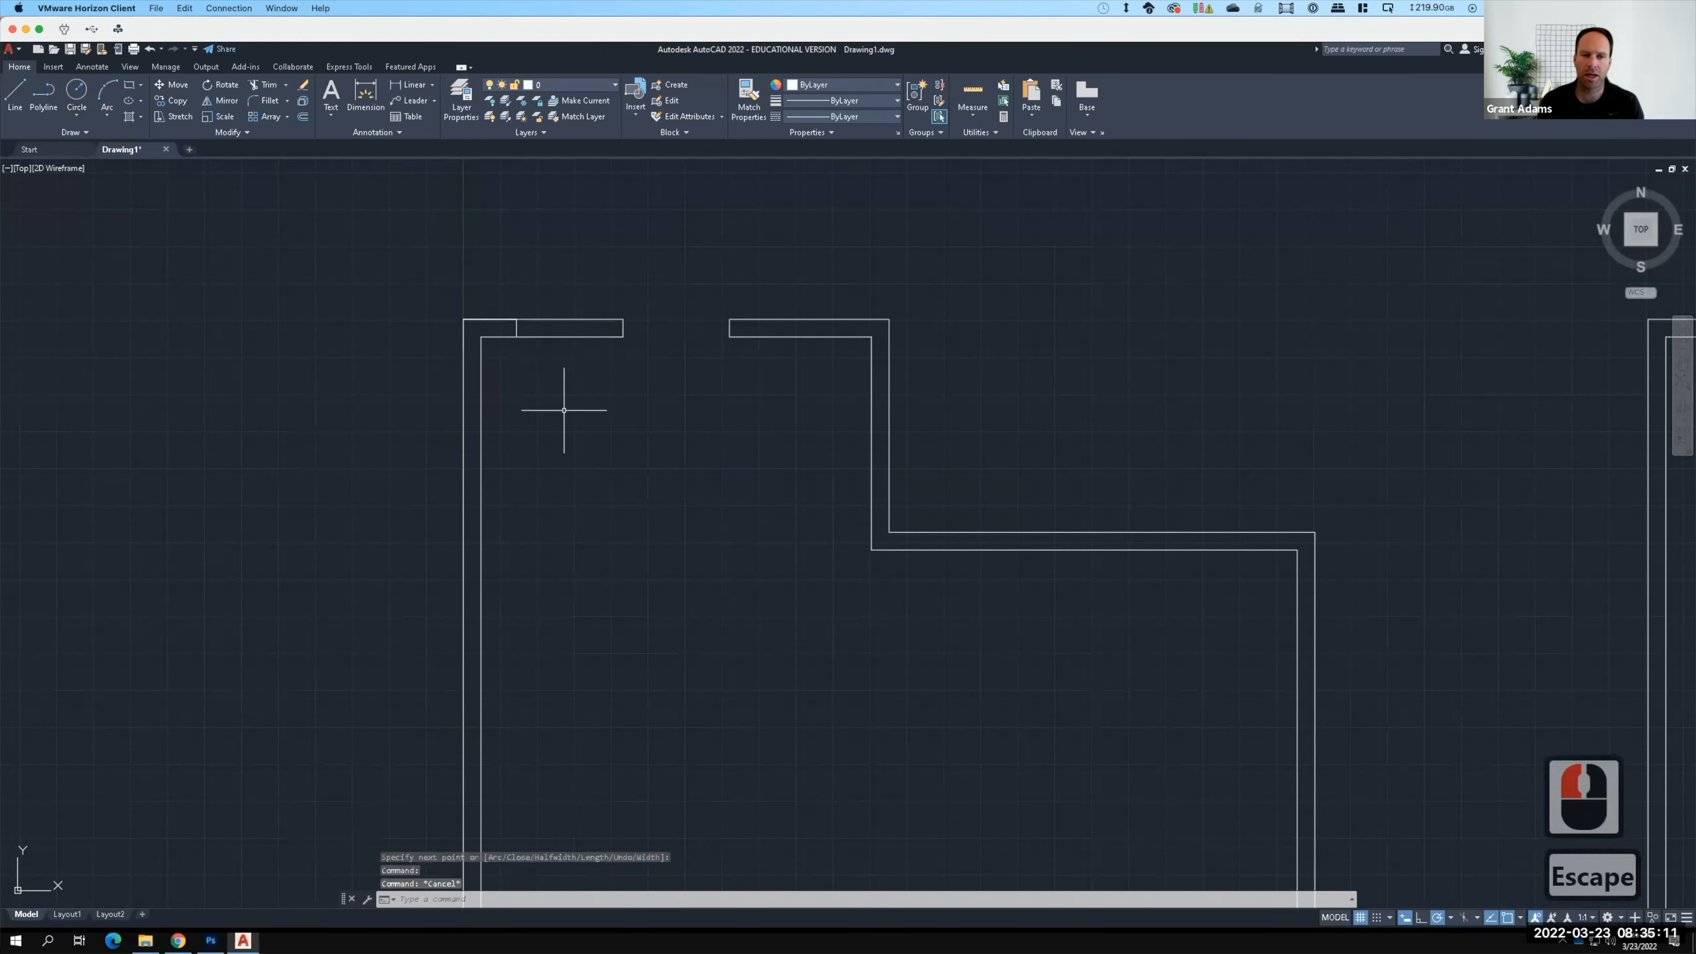
pyautogui.click(511, 321)
pyautogui.moveTo(517, 329)
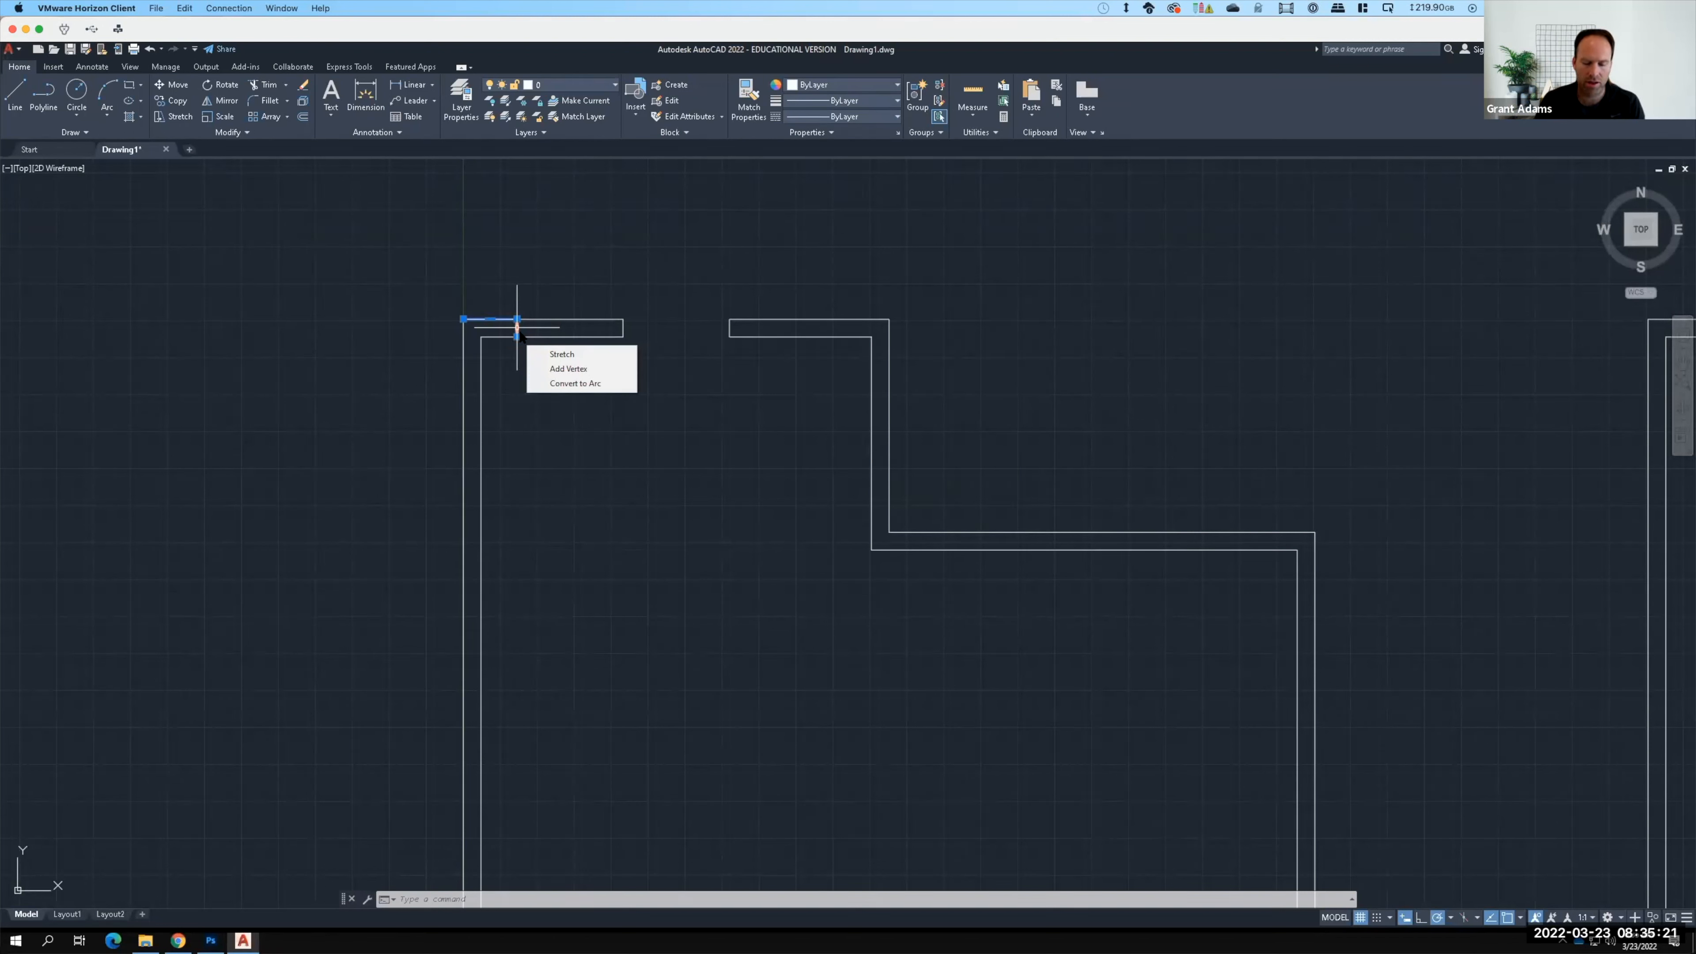
pyautogui.press('BackSpace')
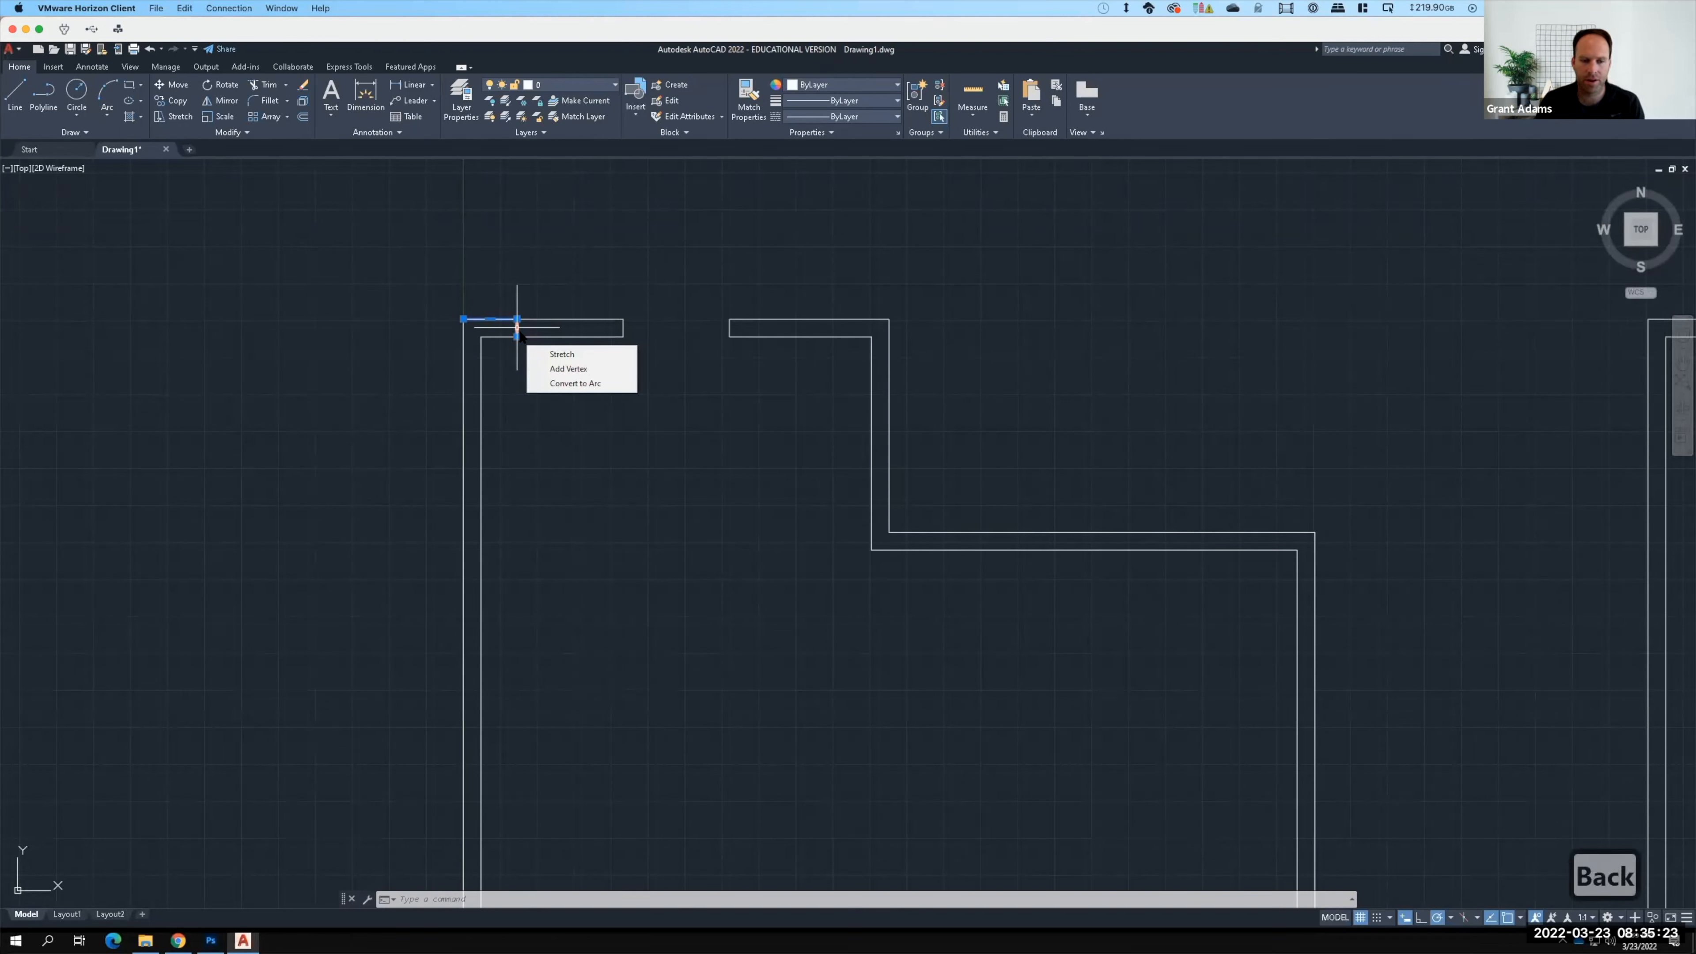
pyautogui.write('erase')
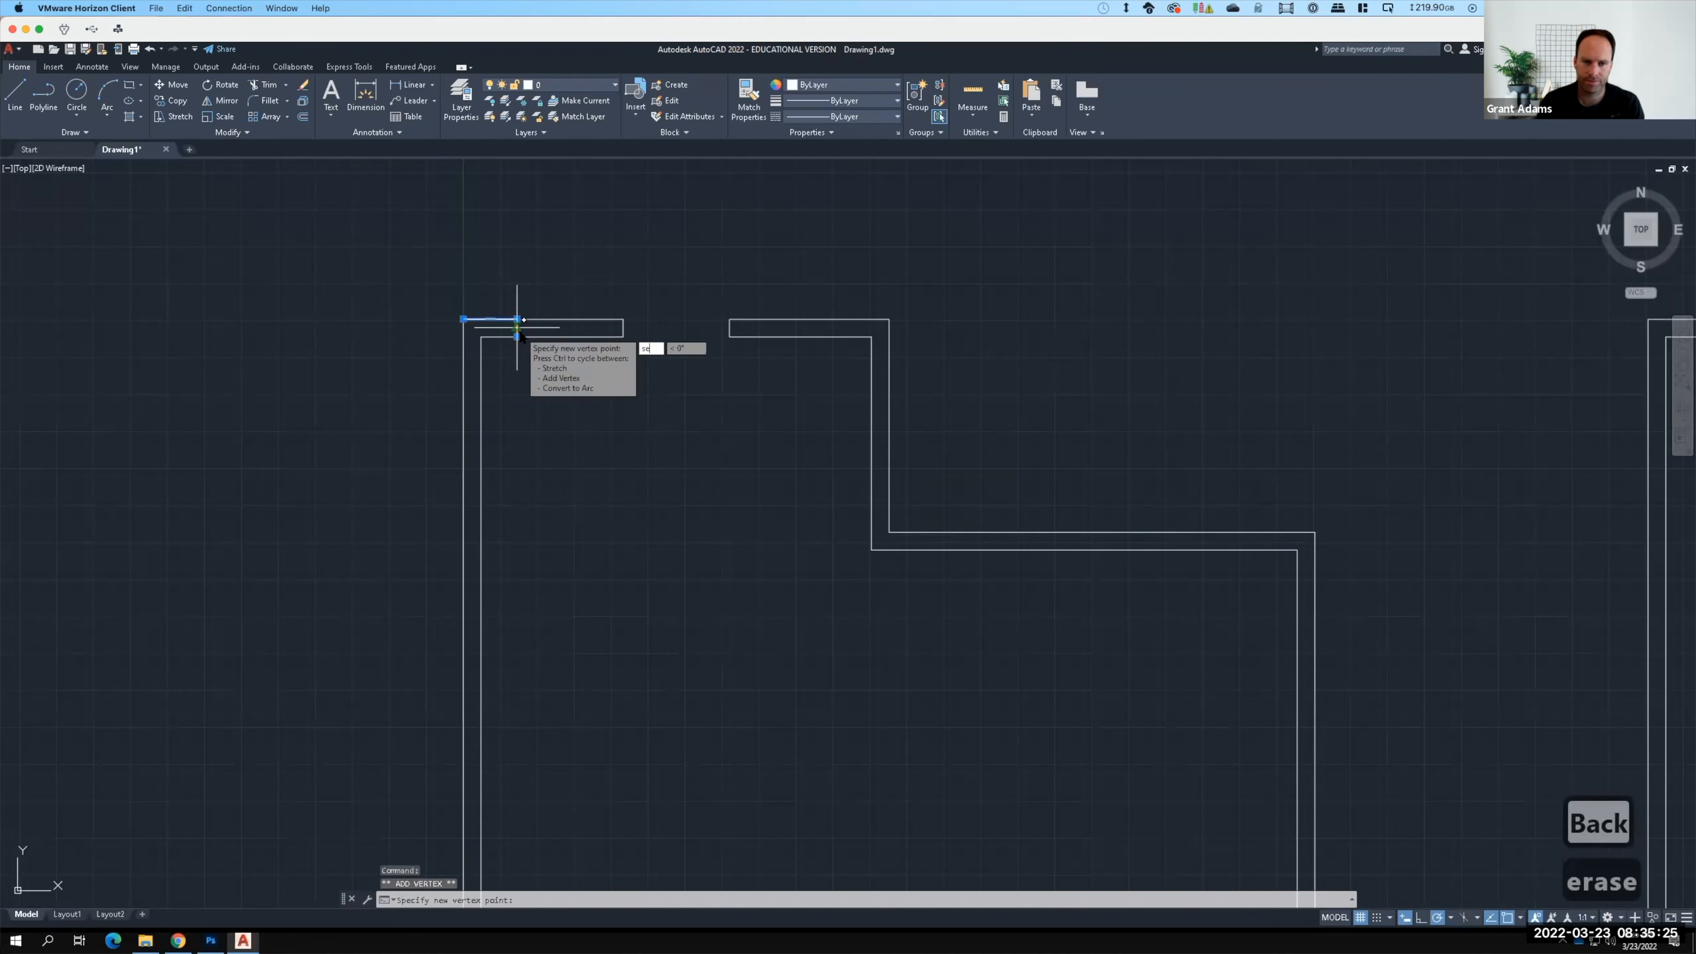
pyautogui.press('BackSpace')
pyautogui.press('BackSpace')
pyautogui.press('BackSpace')
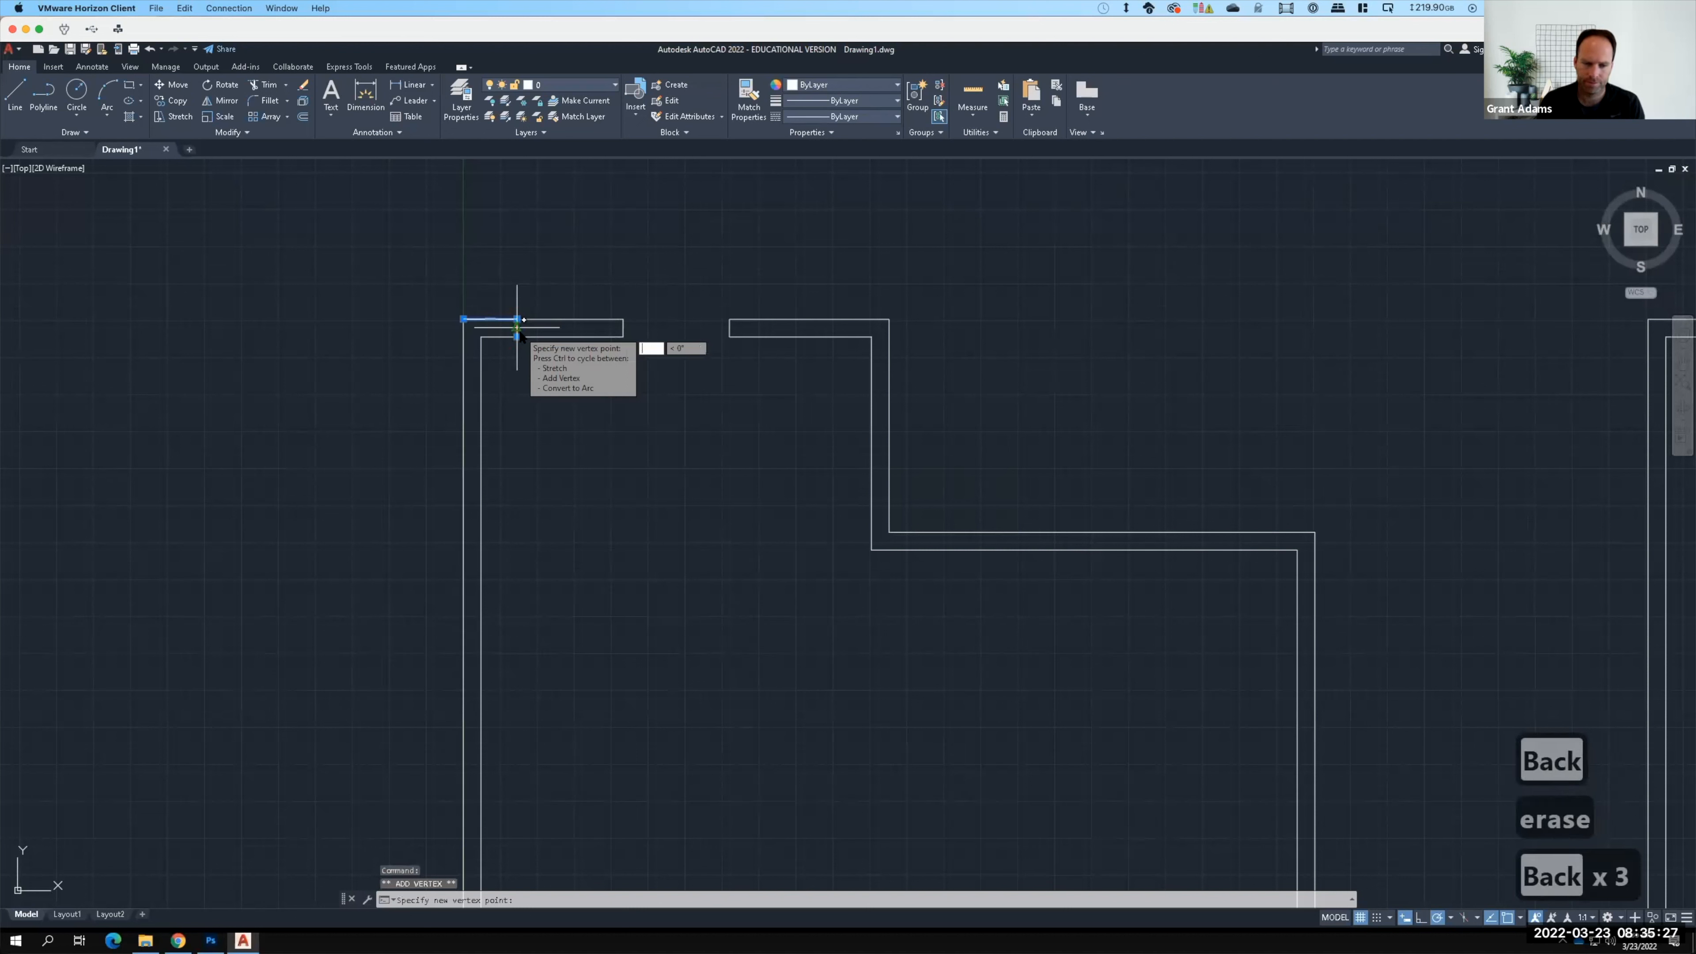
pyautogui.press('Escape')
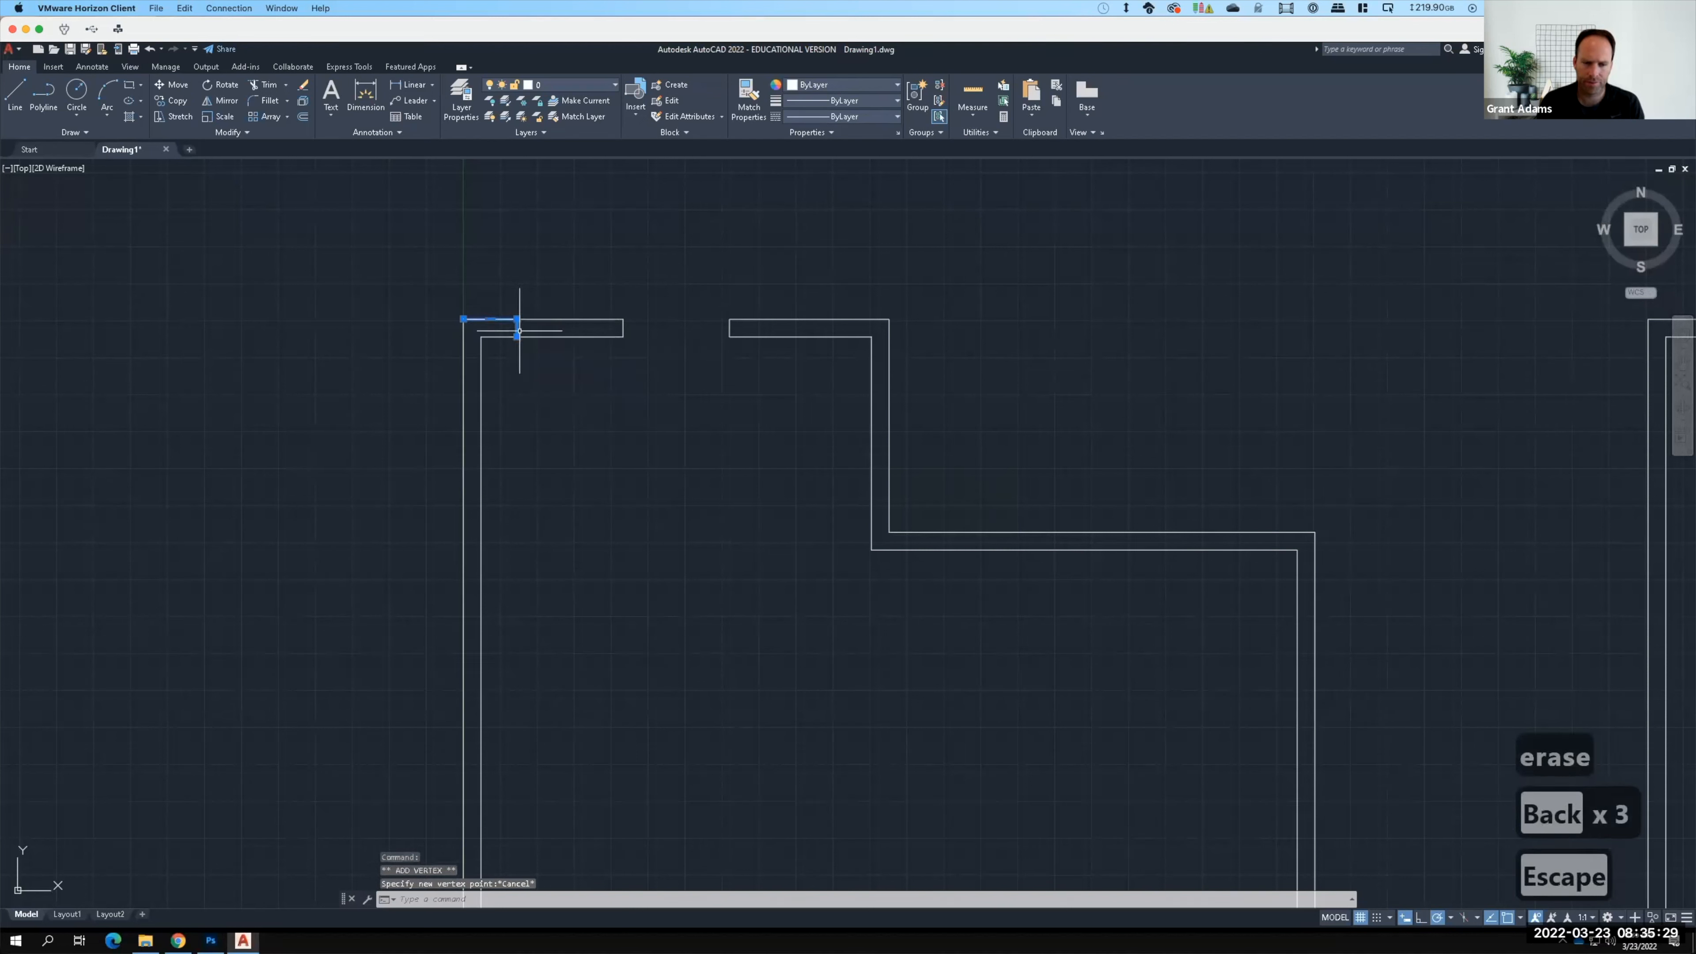
pyautogui.write('erase')
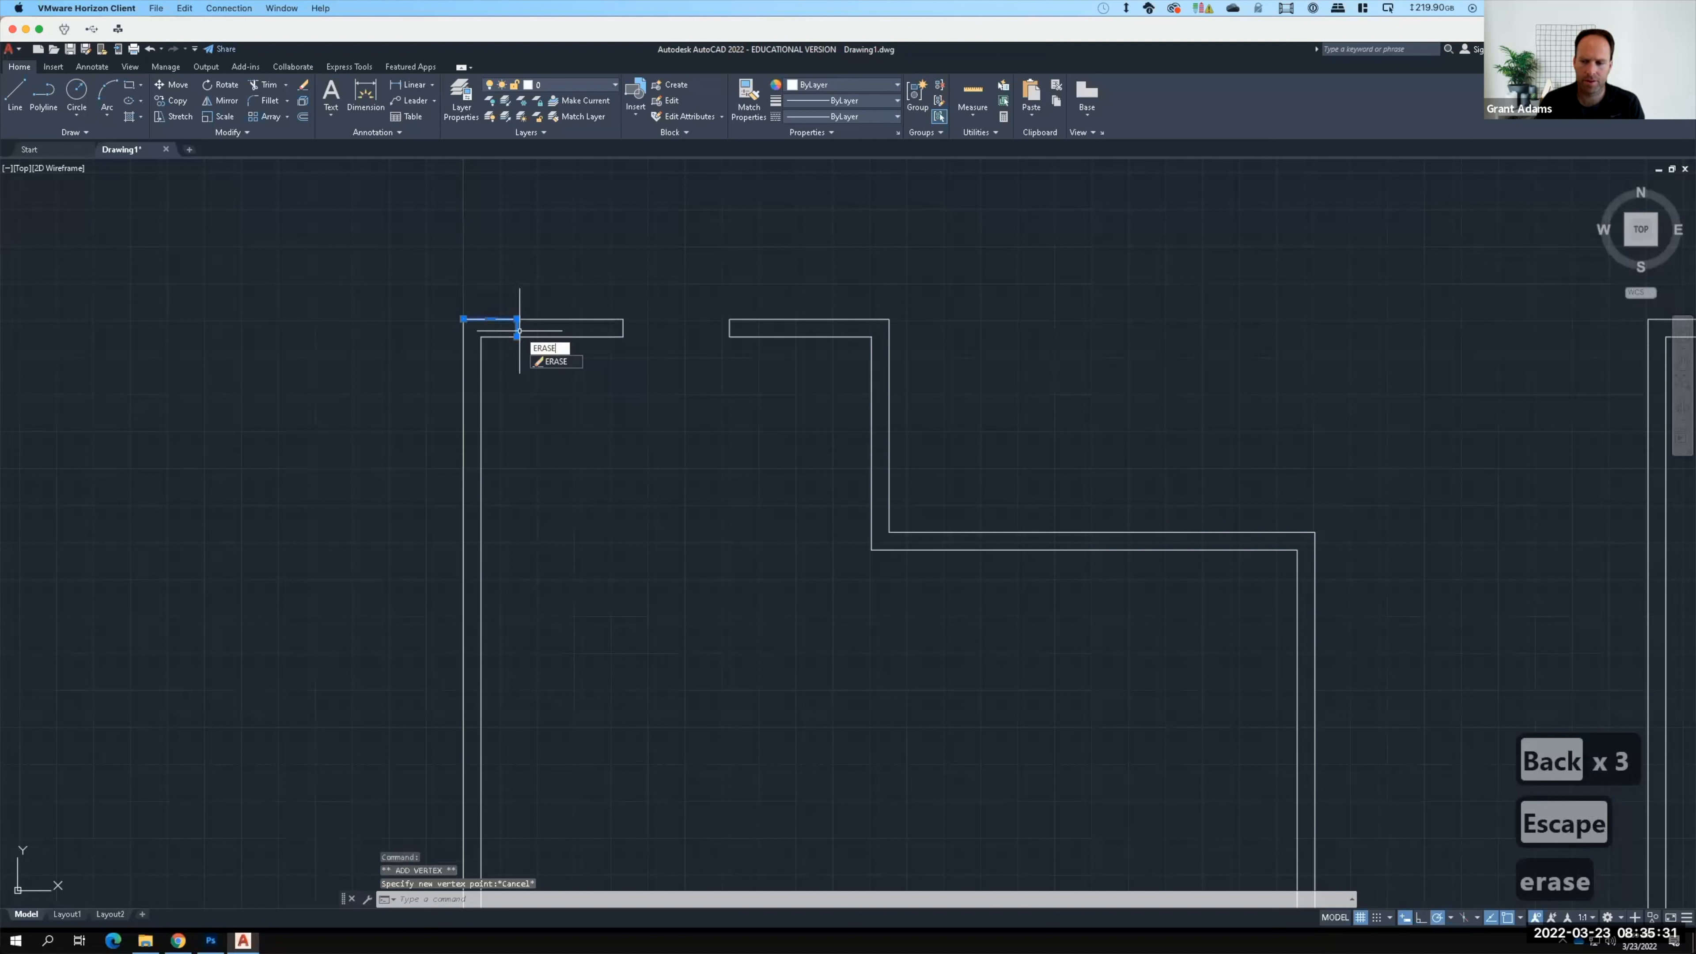
pyautogui.press('Return')
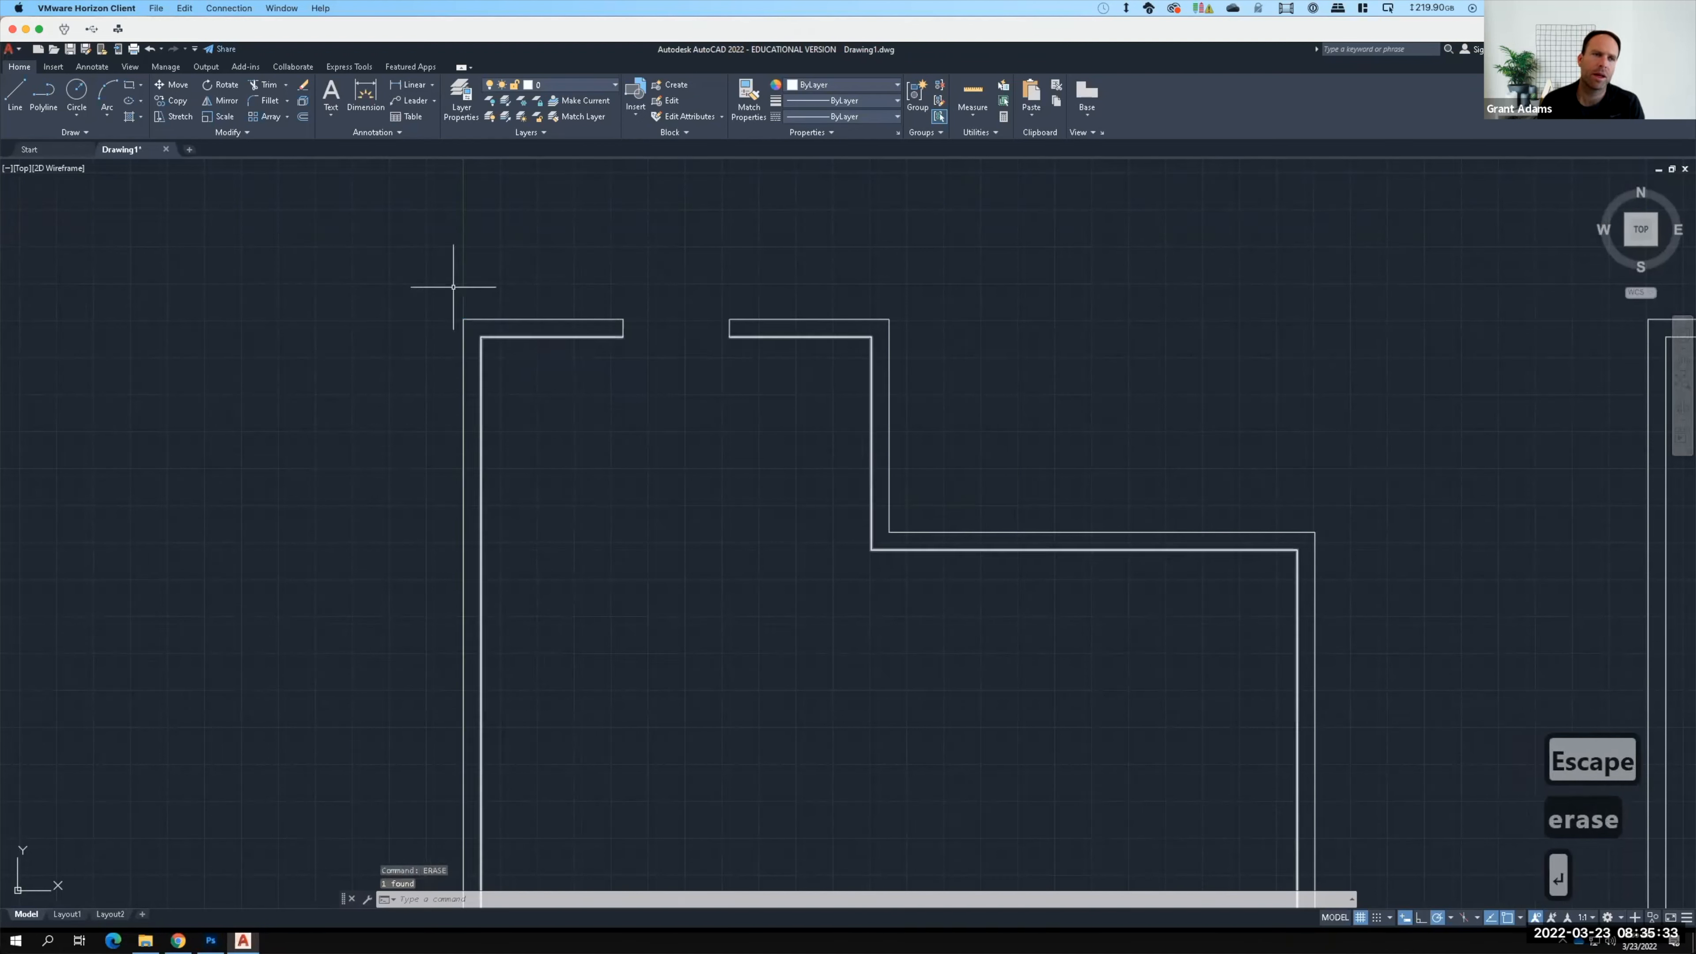
# Step: Start a line for the window edge in the top wall between the upper-left corner and the door opening
pyautogui.click(18, 93)
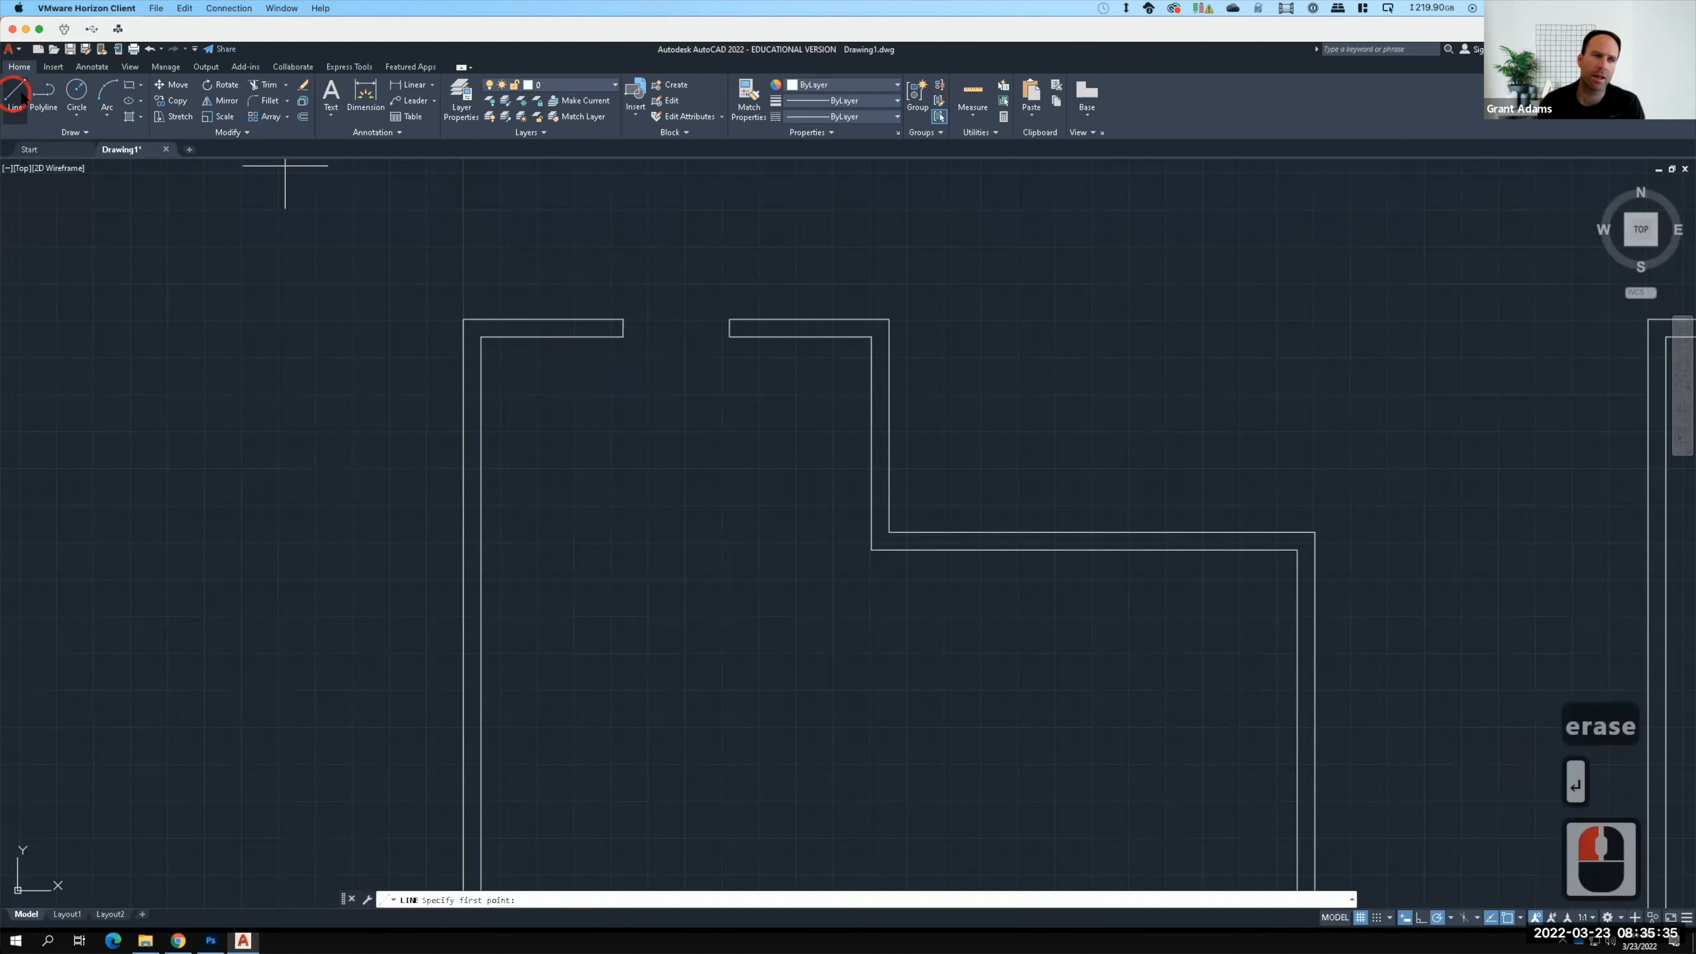
pyautogui.scroll(4, 481, 272)
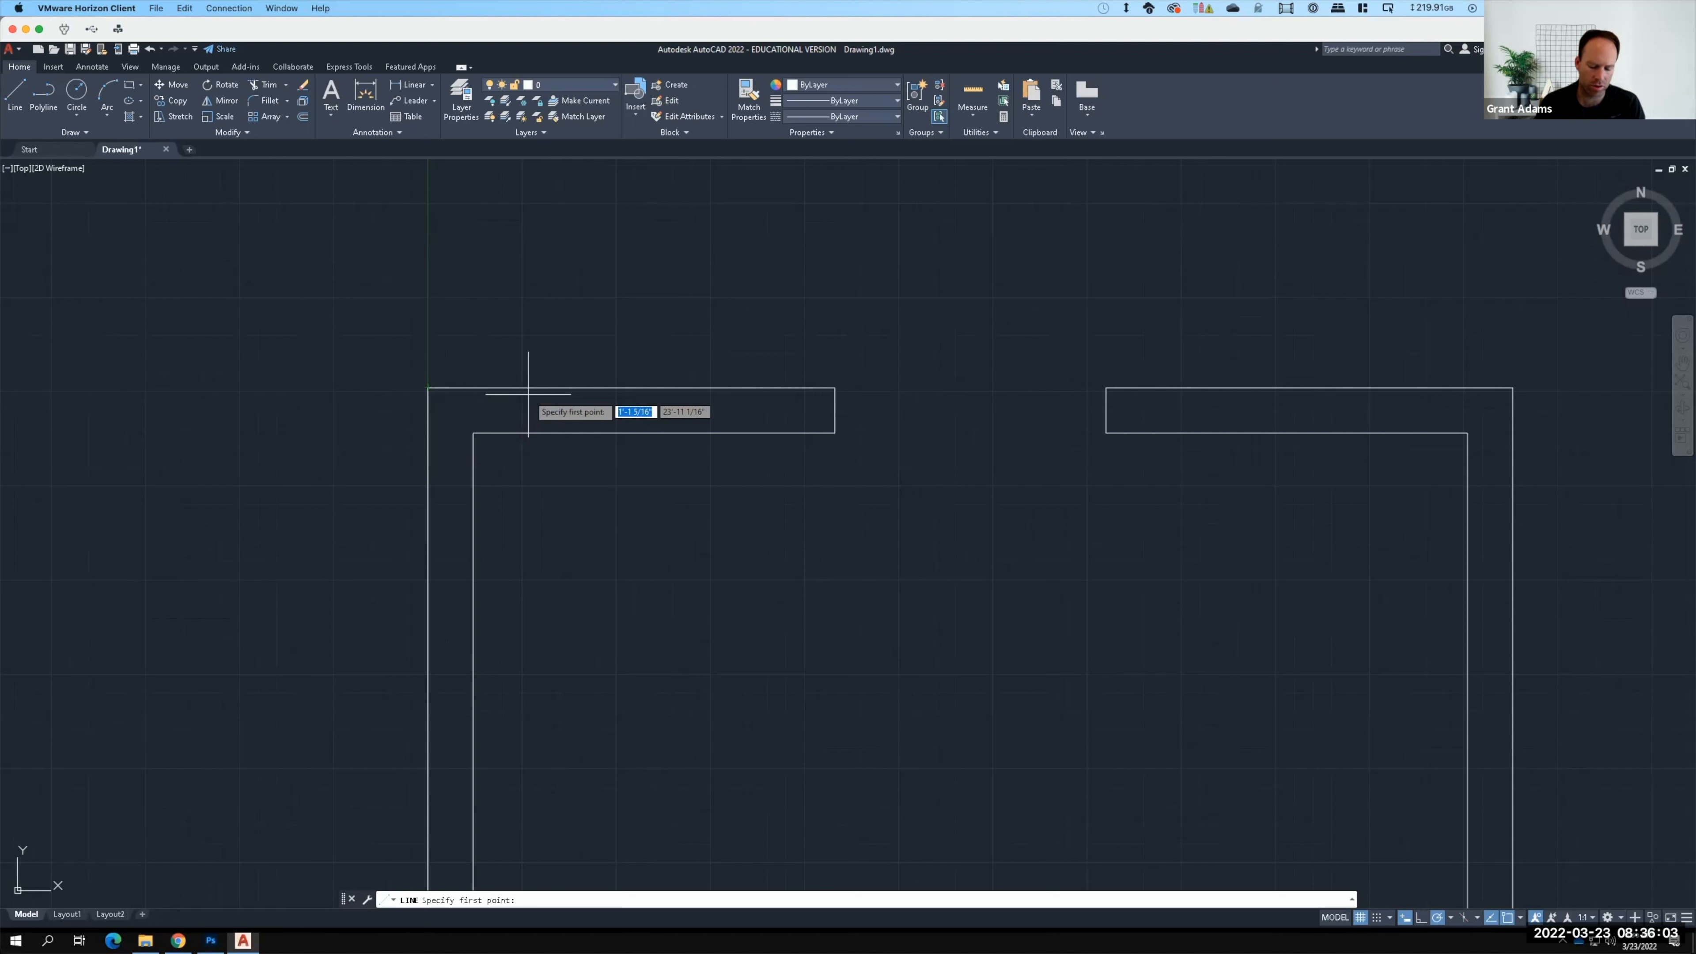
pyautogui.write("1'6")
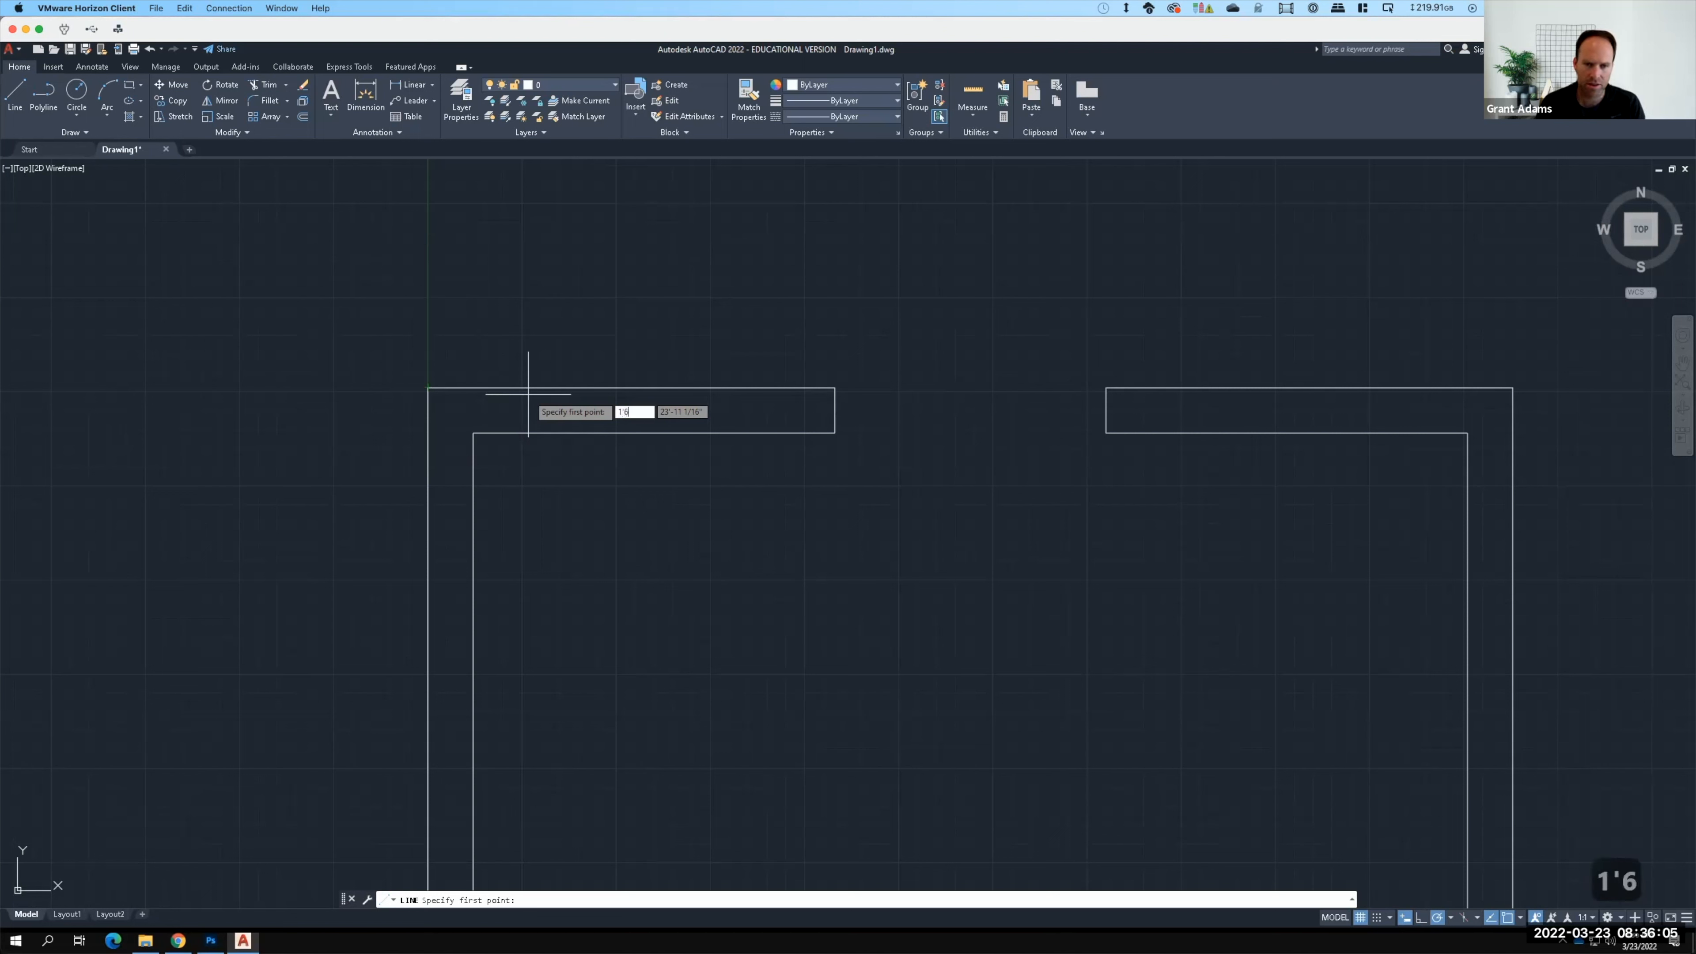
pyautogui.write('"')
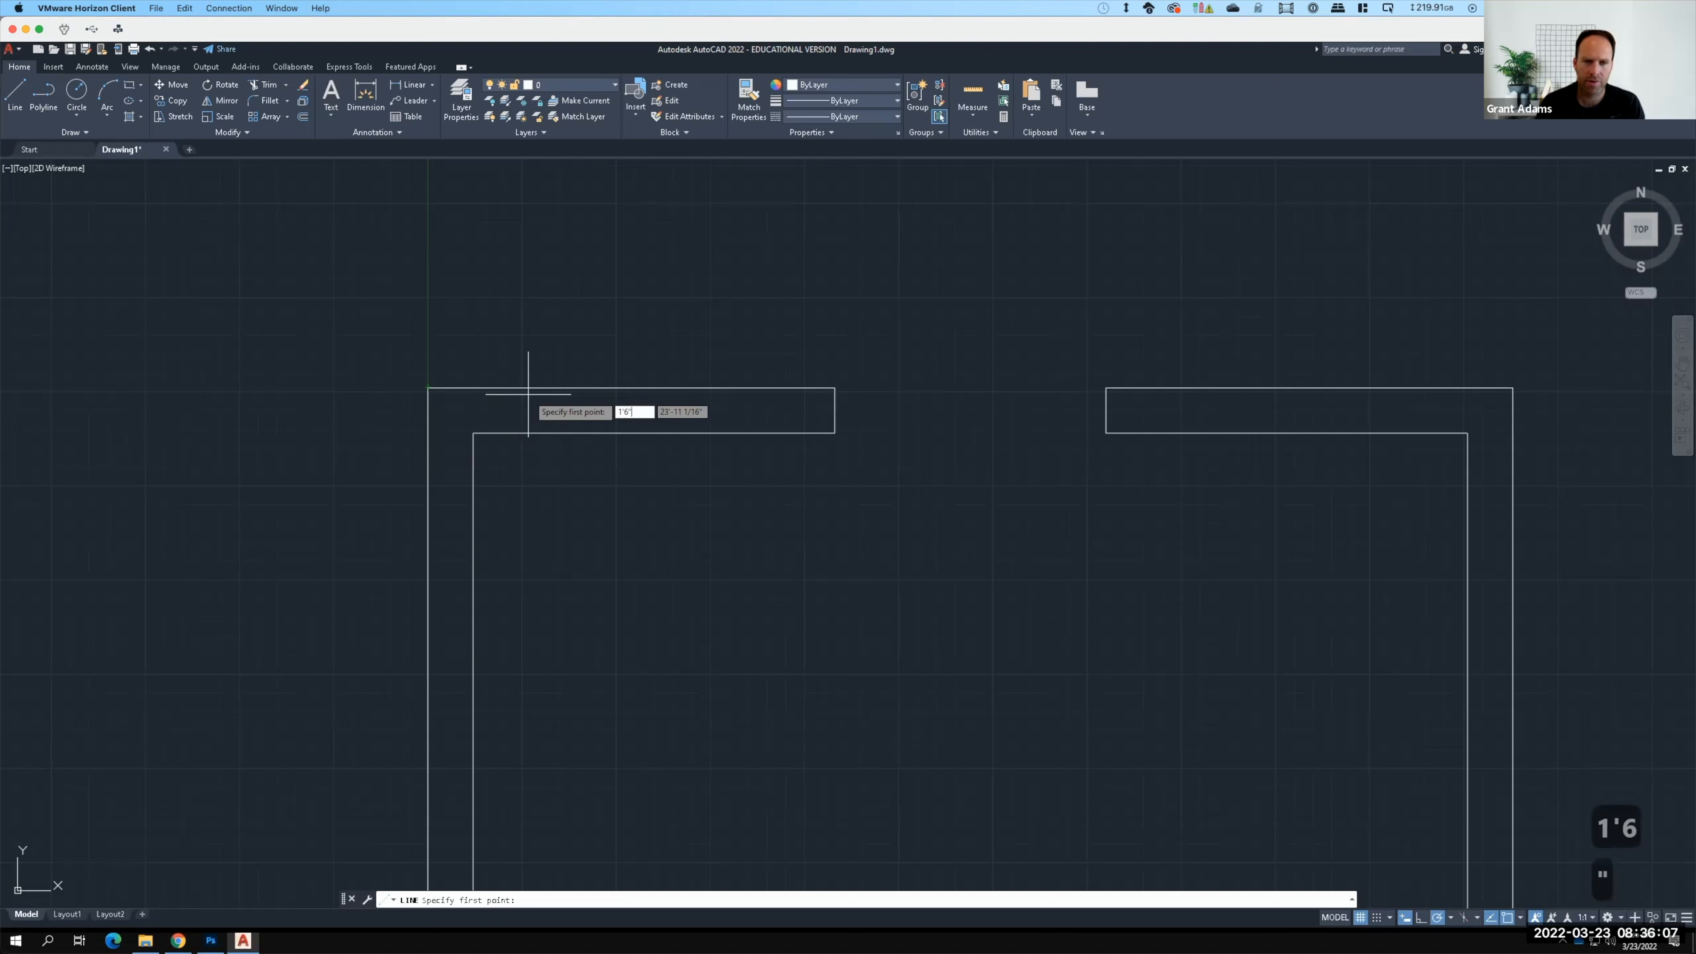
pyautogui.press('Return')
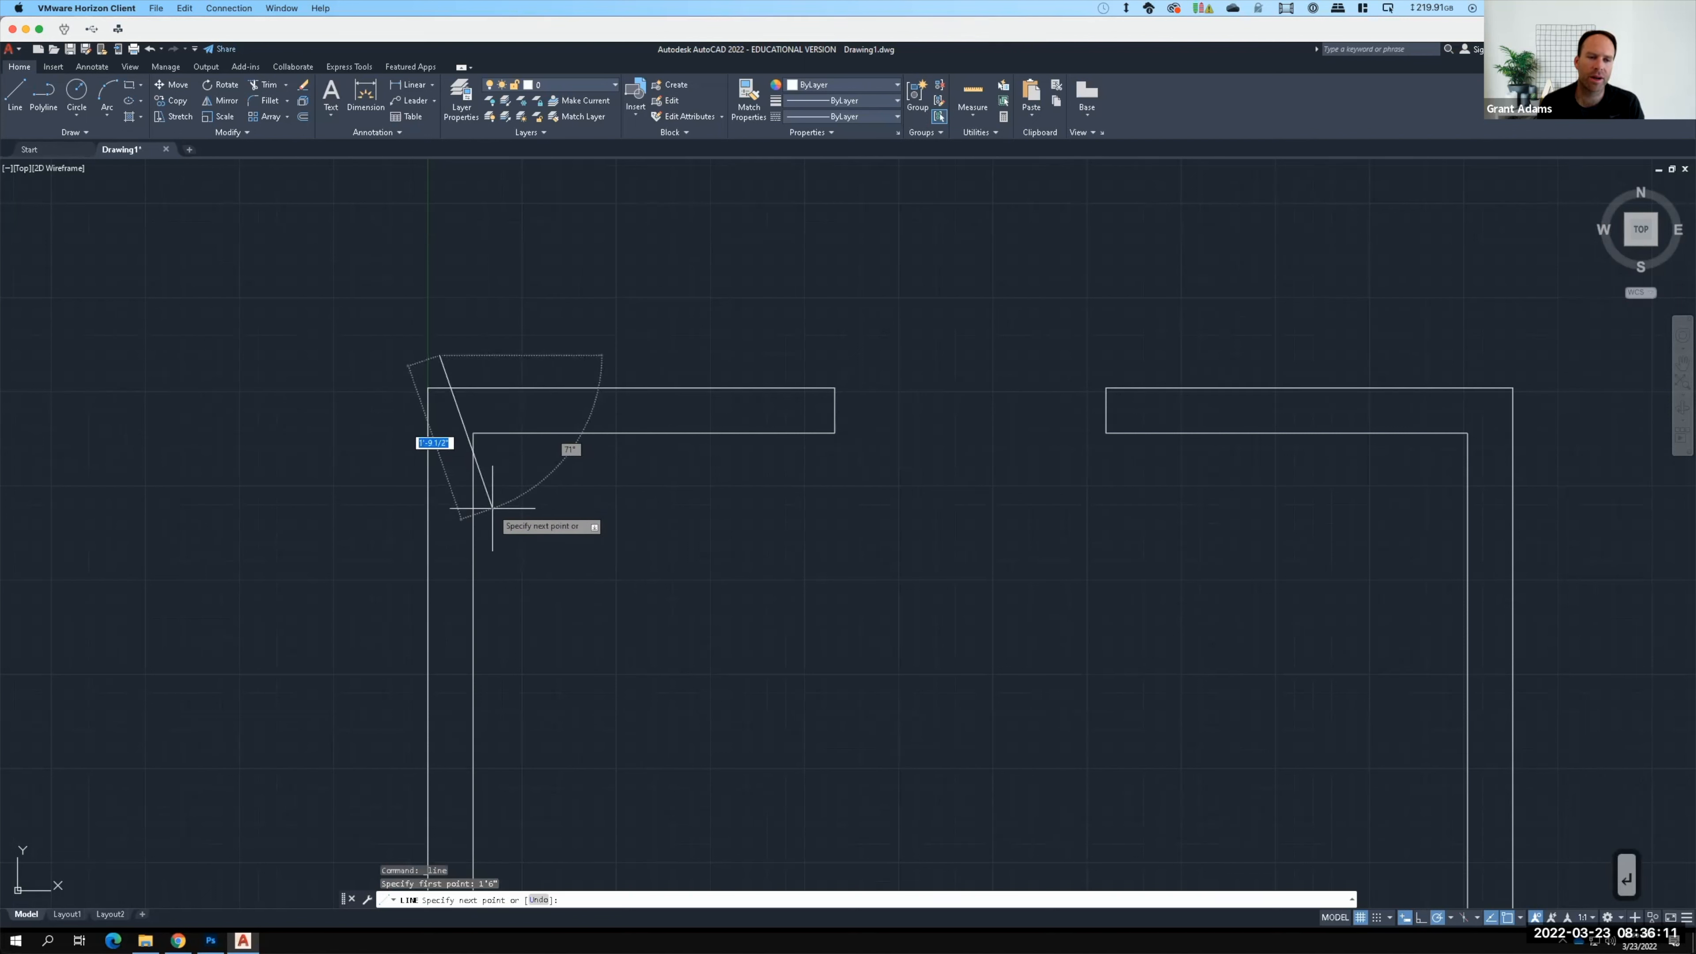
pyautogui.press('Escape')
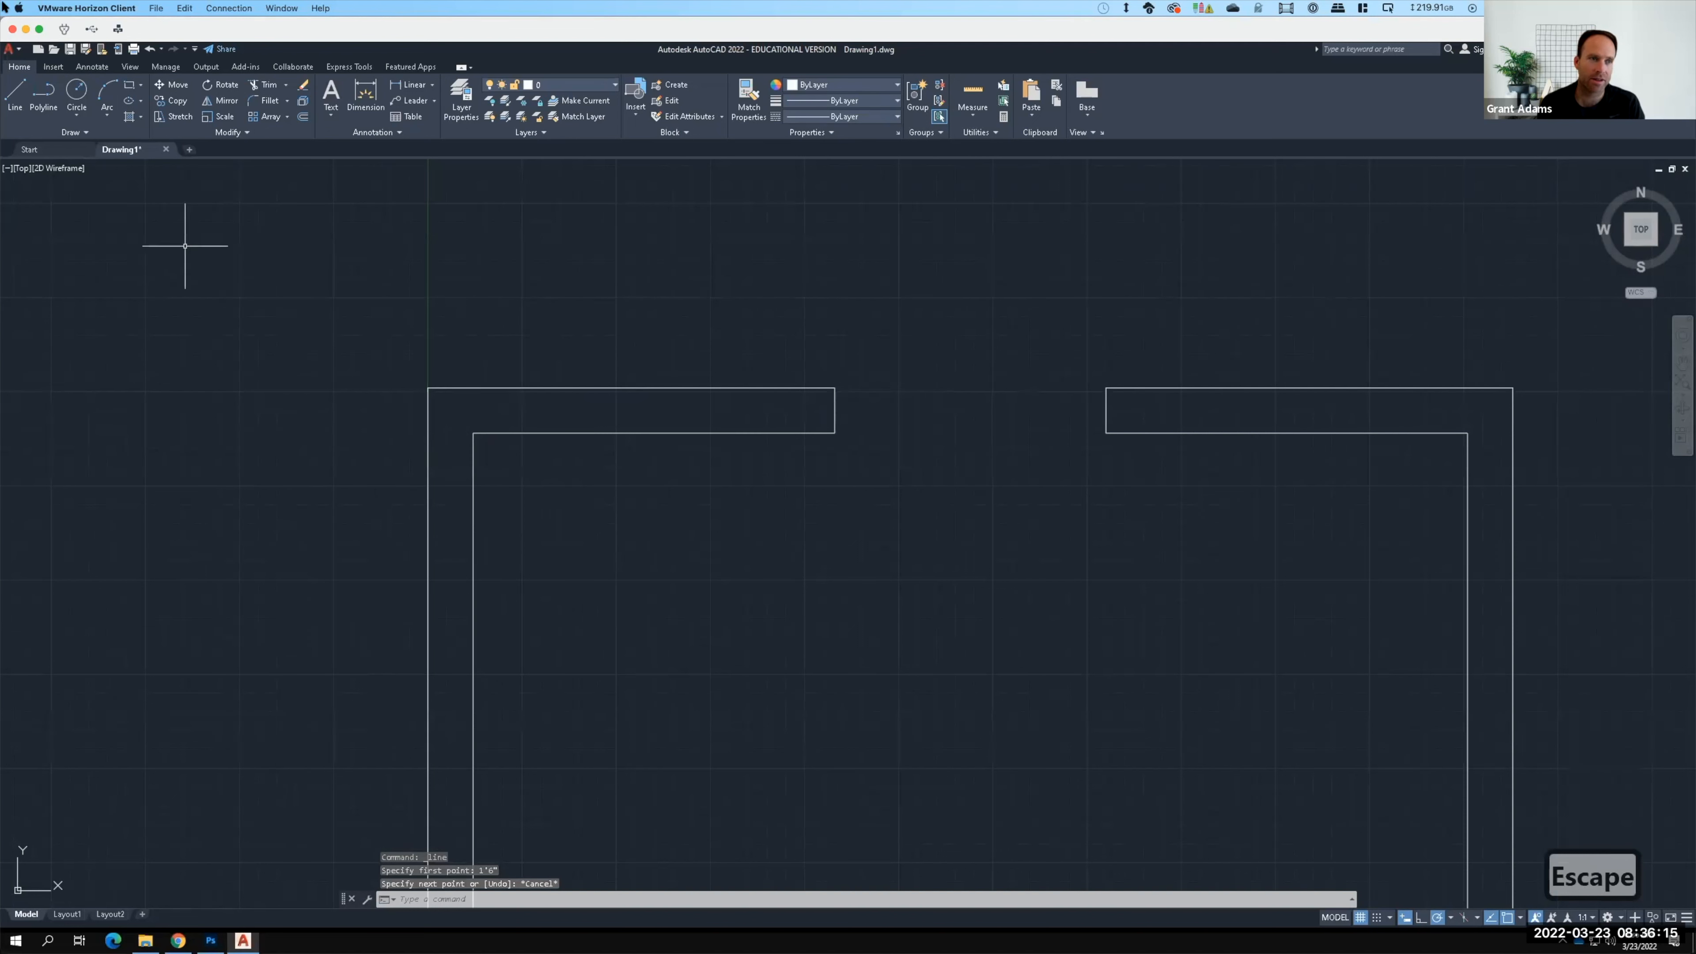
pyautogui.click(19, 93)
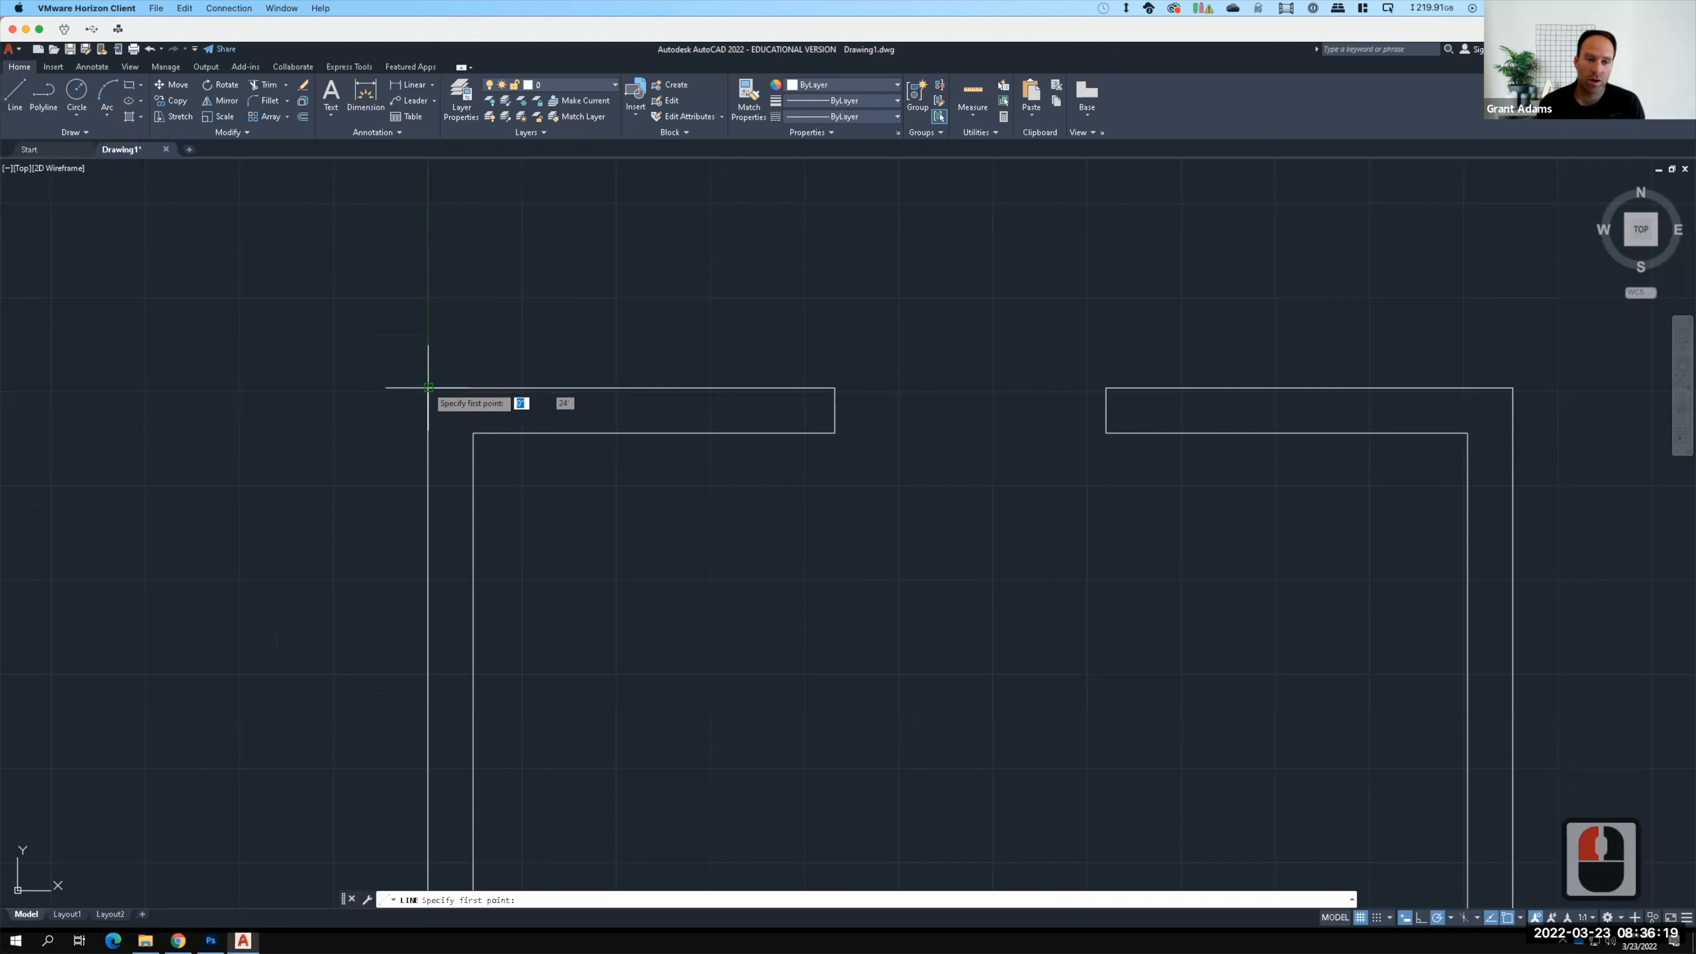
pyautogui.press('Escape')
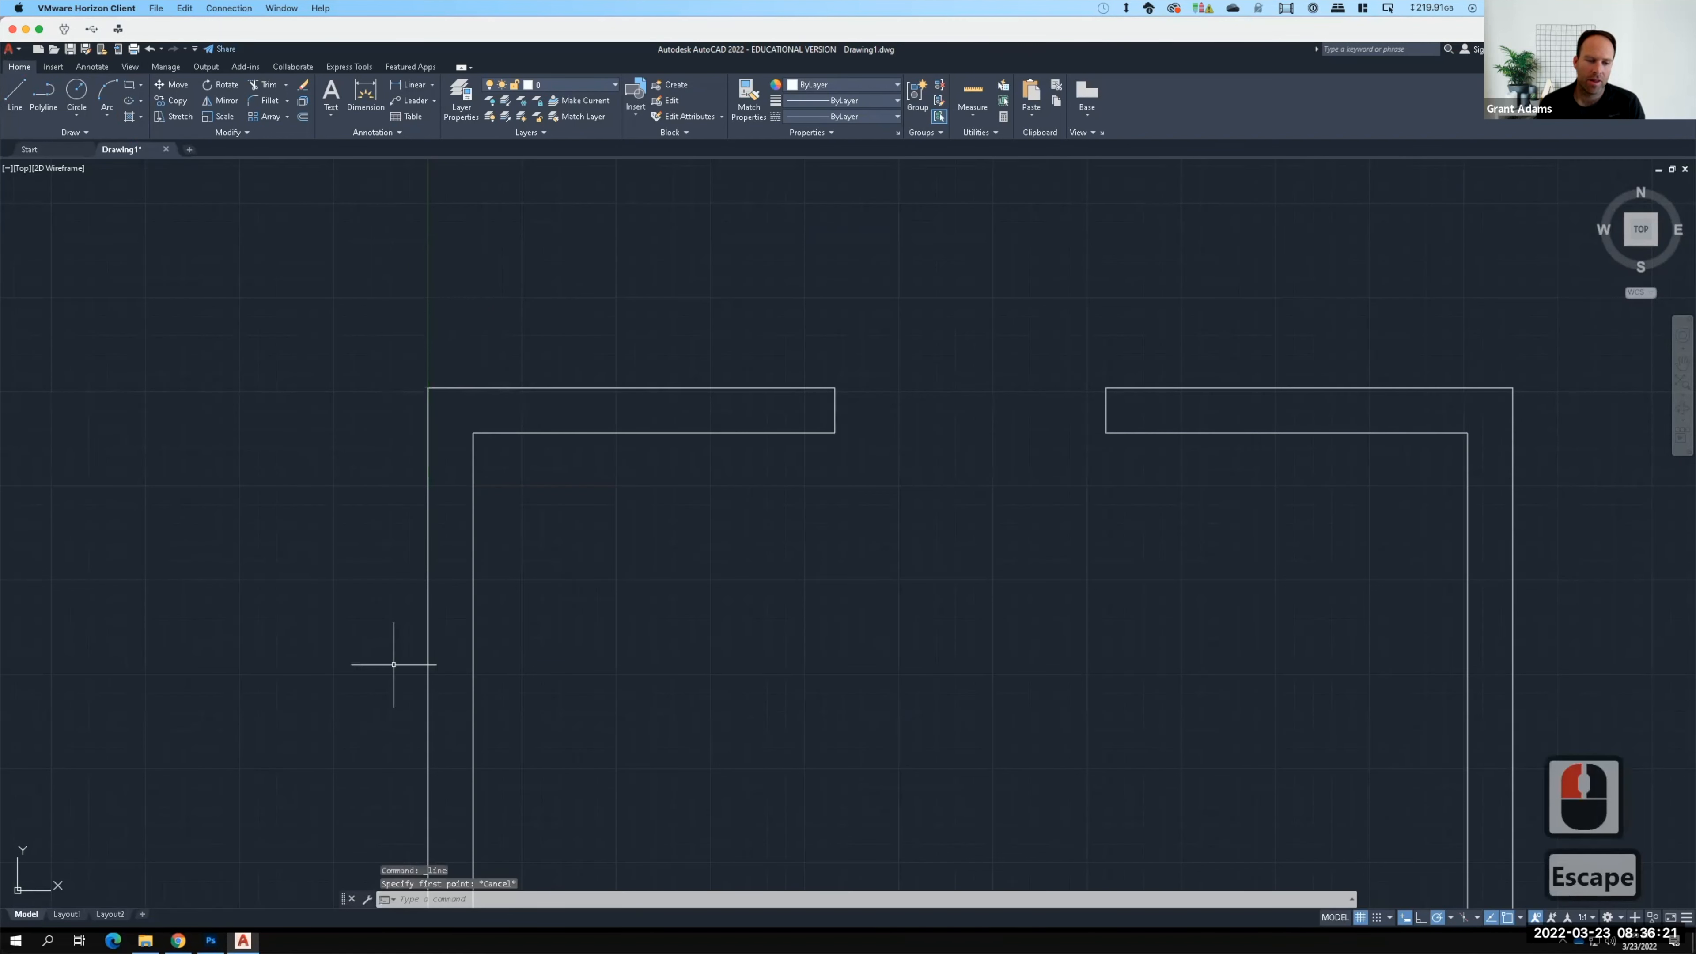
# Step: Dock the floating command line below the drawing area
pyautogui.click(343, 894)
pyautogui.moveTo(343, 895)
pyautogui.mouseDown()
pyautogui.moveTo(346, 835)
pyautogui.moveTo(350, 898)
pyautogui.mouseUp()
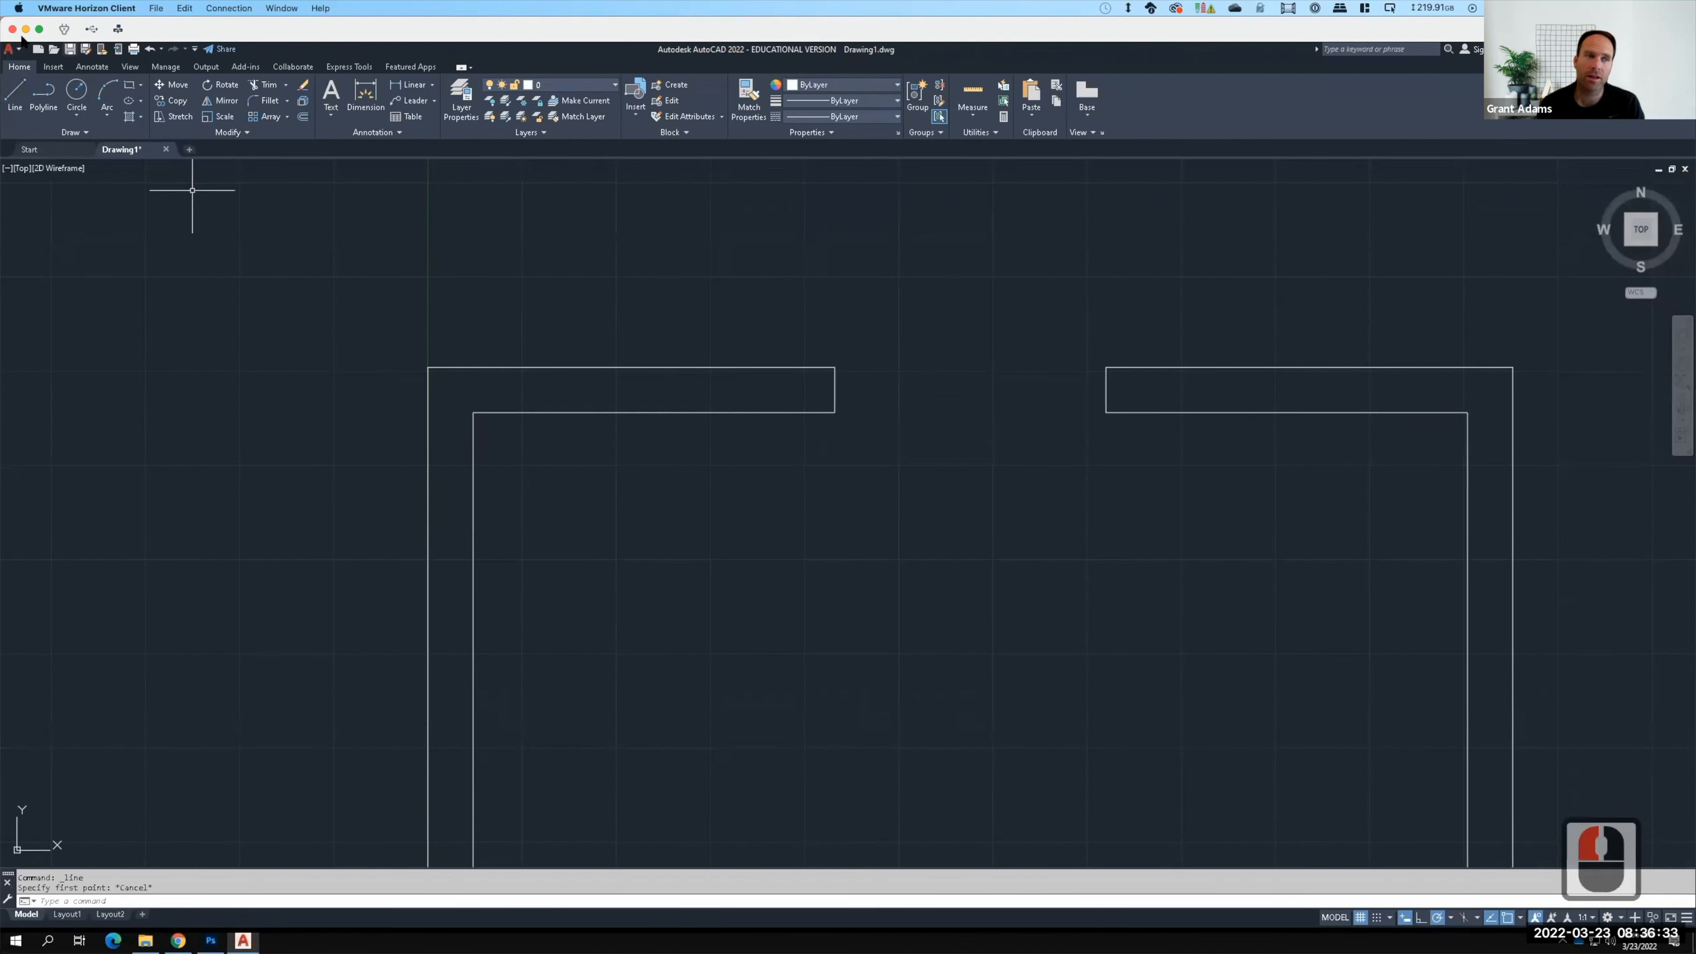
# Step: Draw a line straight across the upper wall's thickness, starting 1'6" from the outer upper-left corner, as the first window edge
pyautogui.click(16, 94)
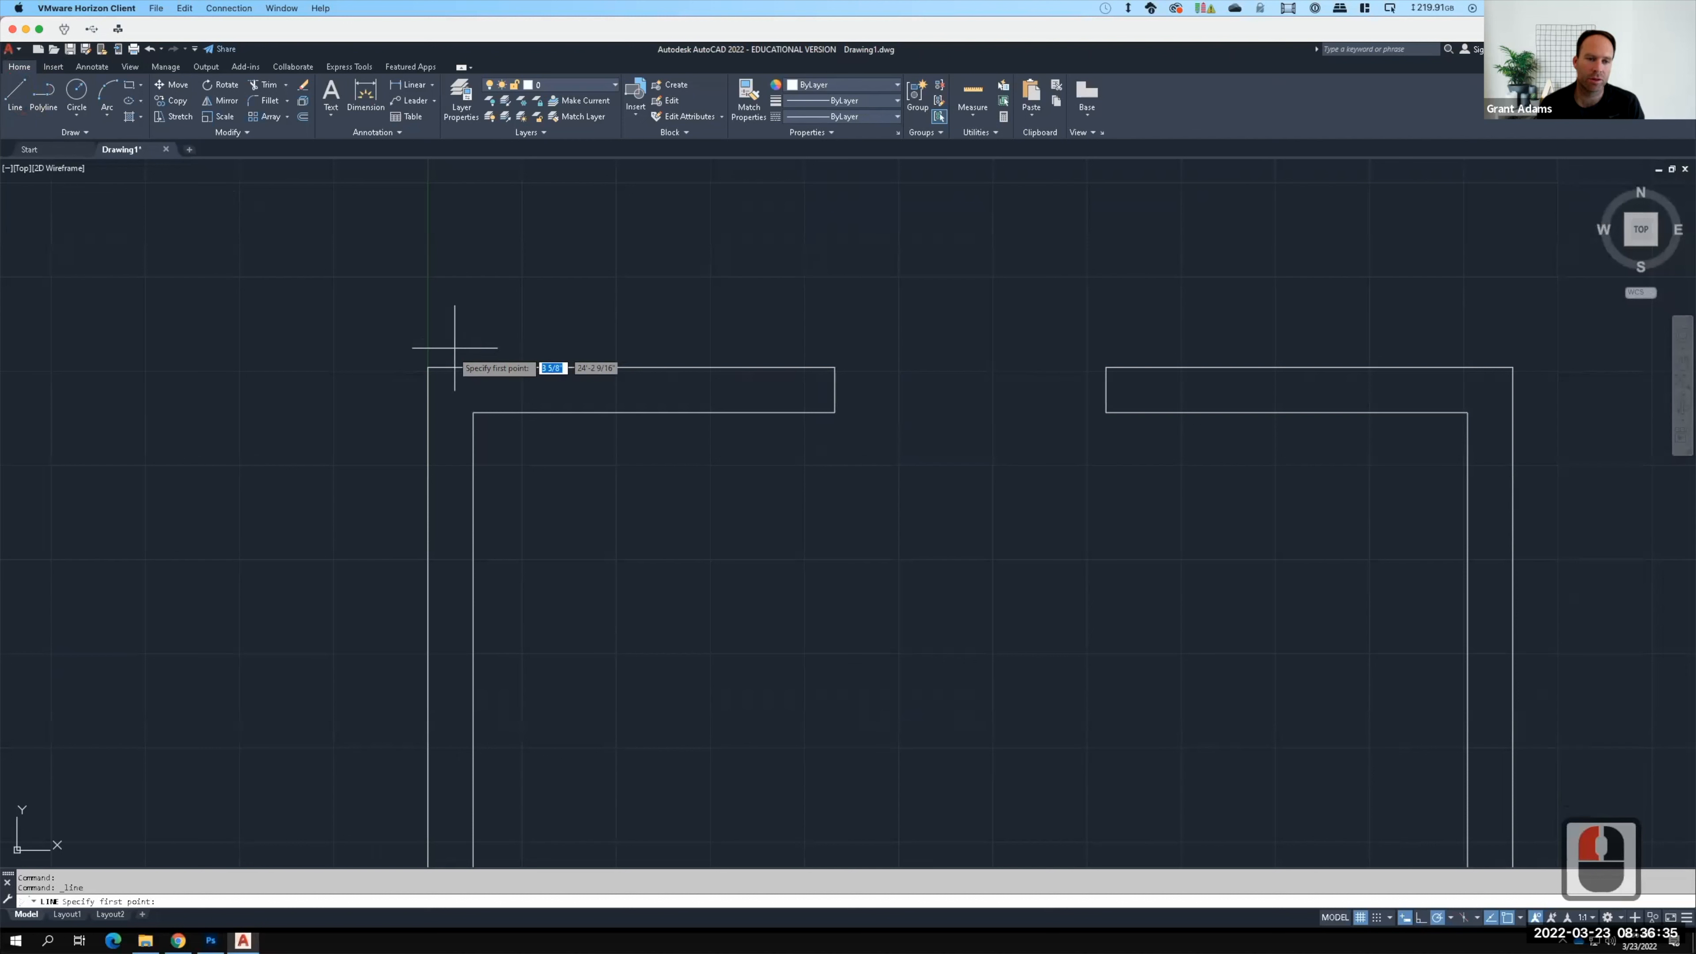
pyautogui.press('F15')
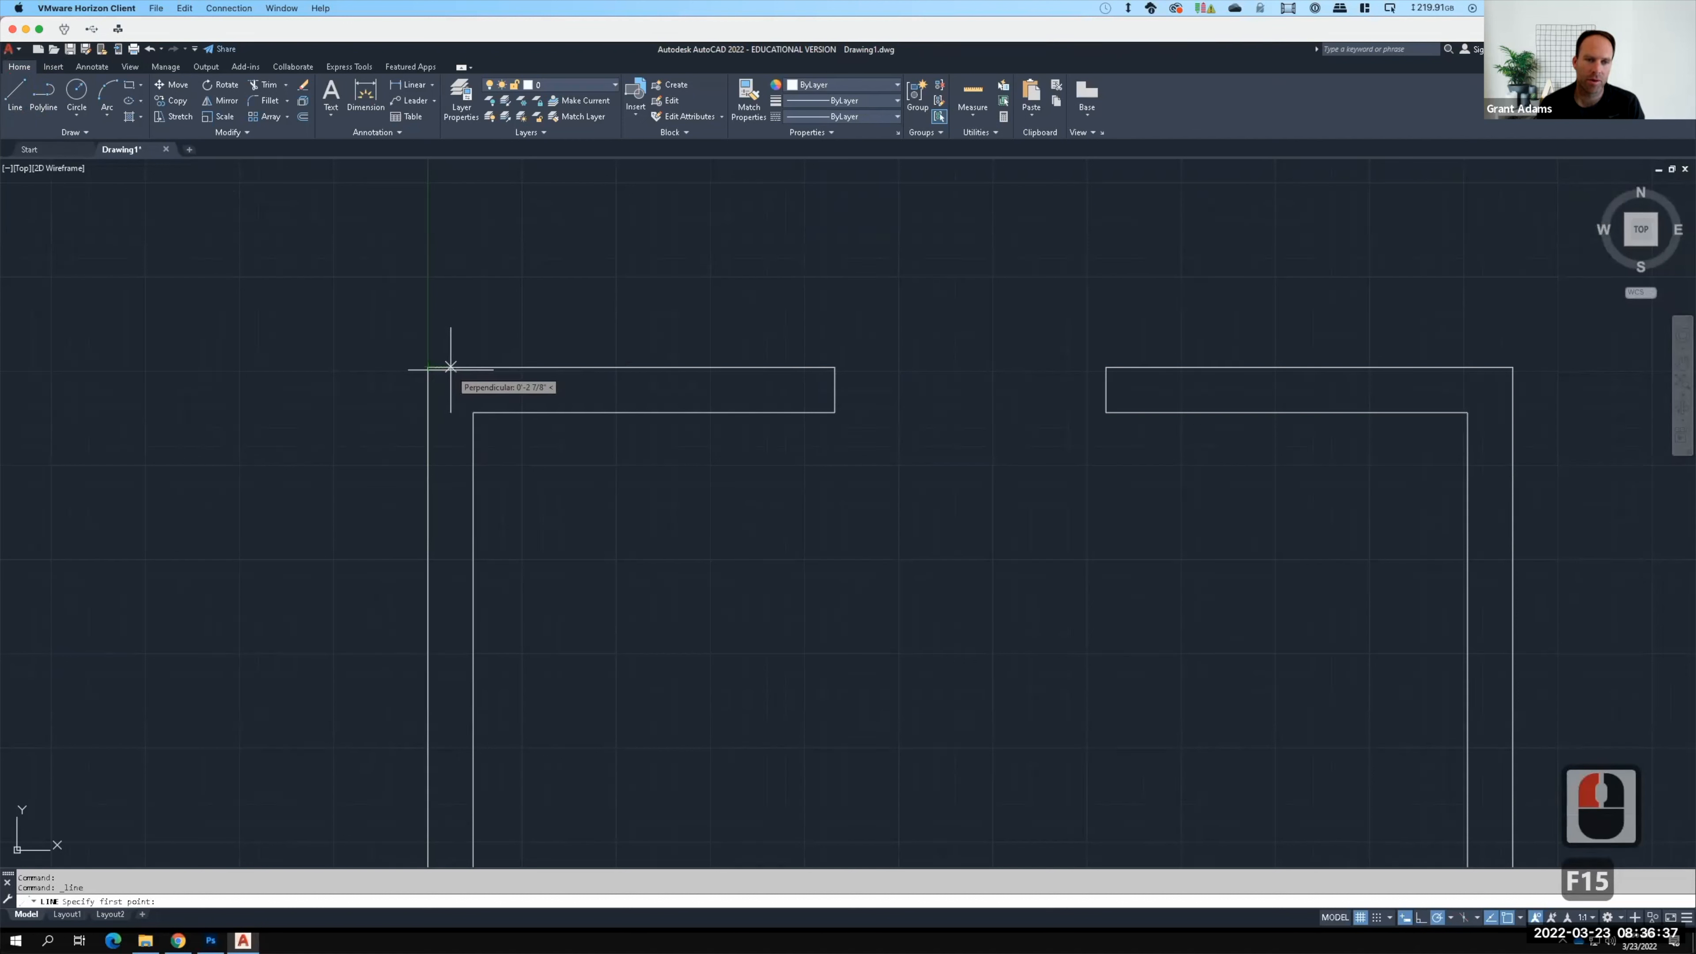
pyautogui.write('1\'6"')
pyautogui.press('Return')
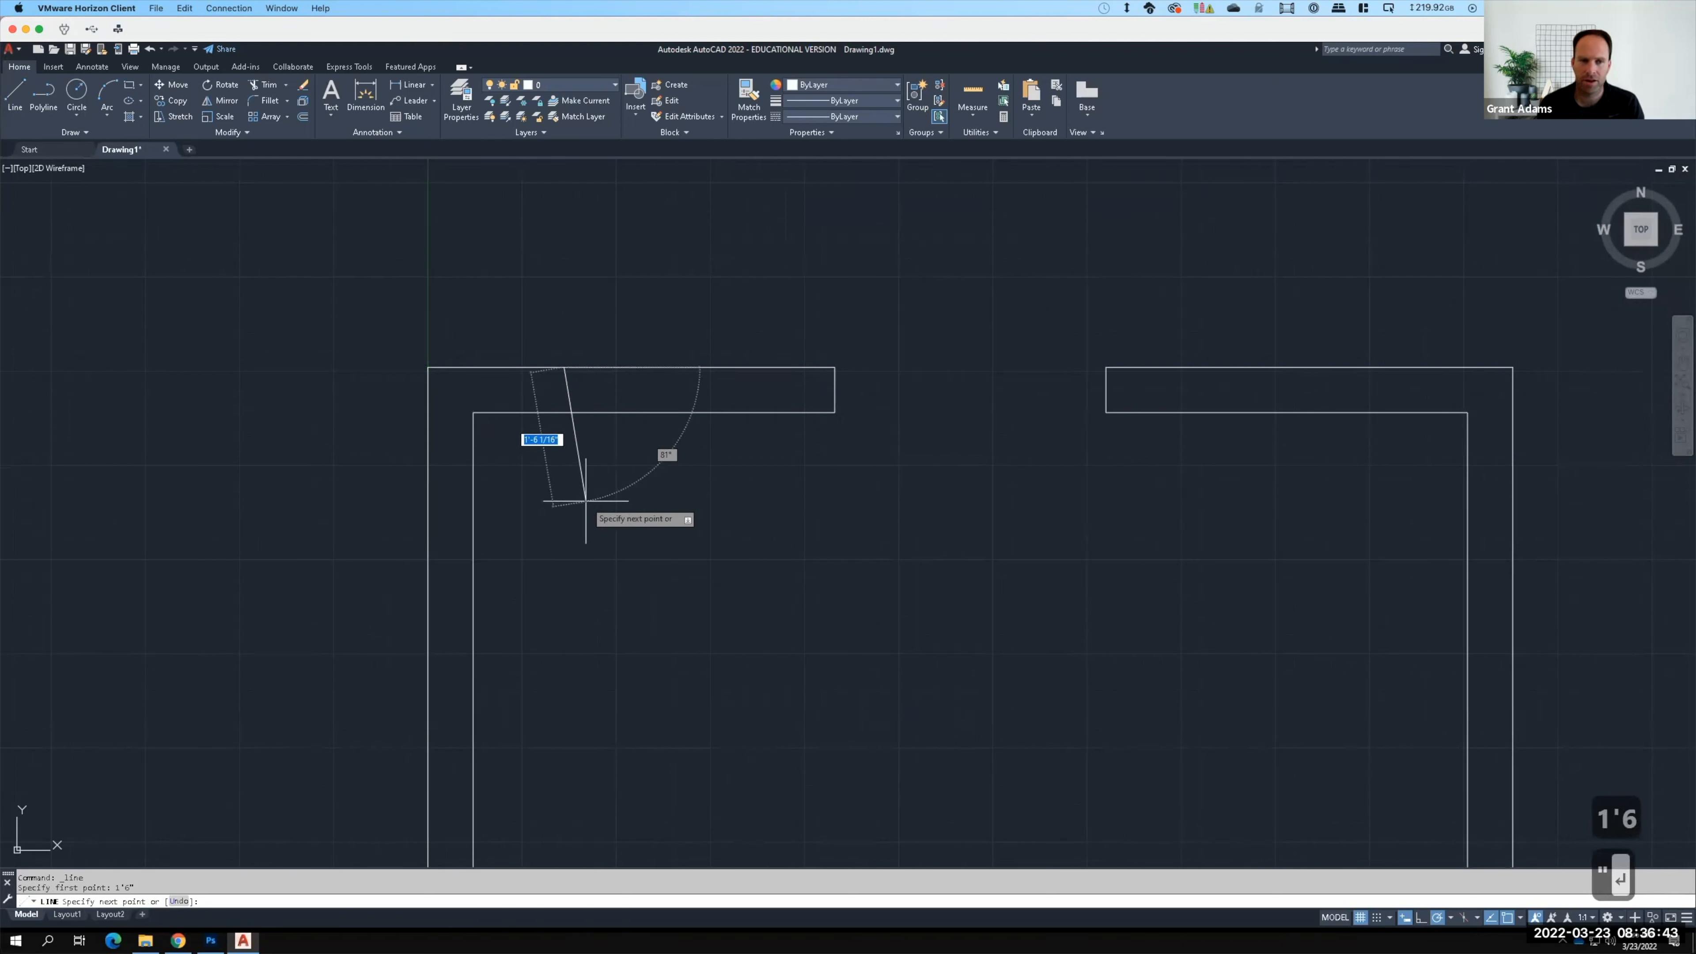
pyautogui.click(563, 413)
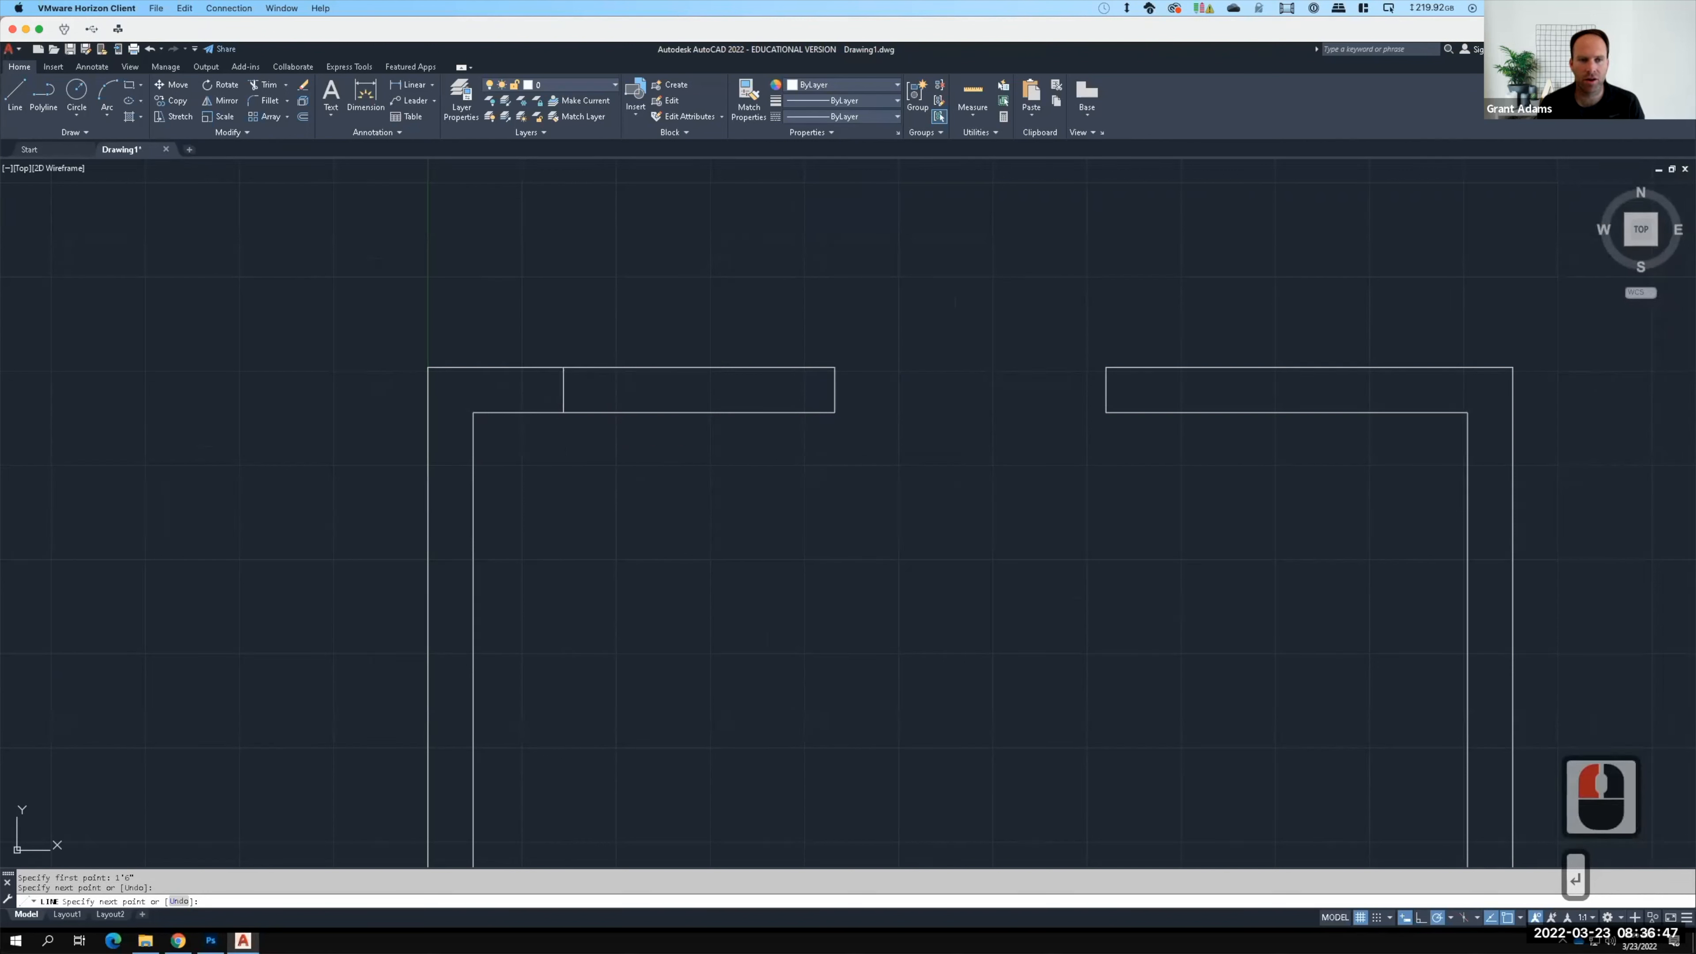
pyautogui.press('Return')
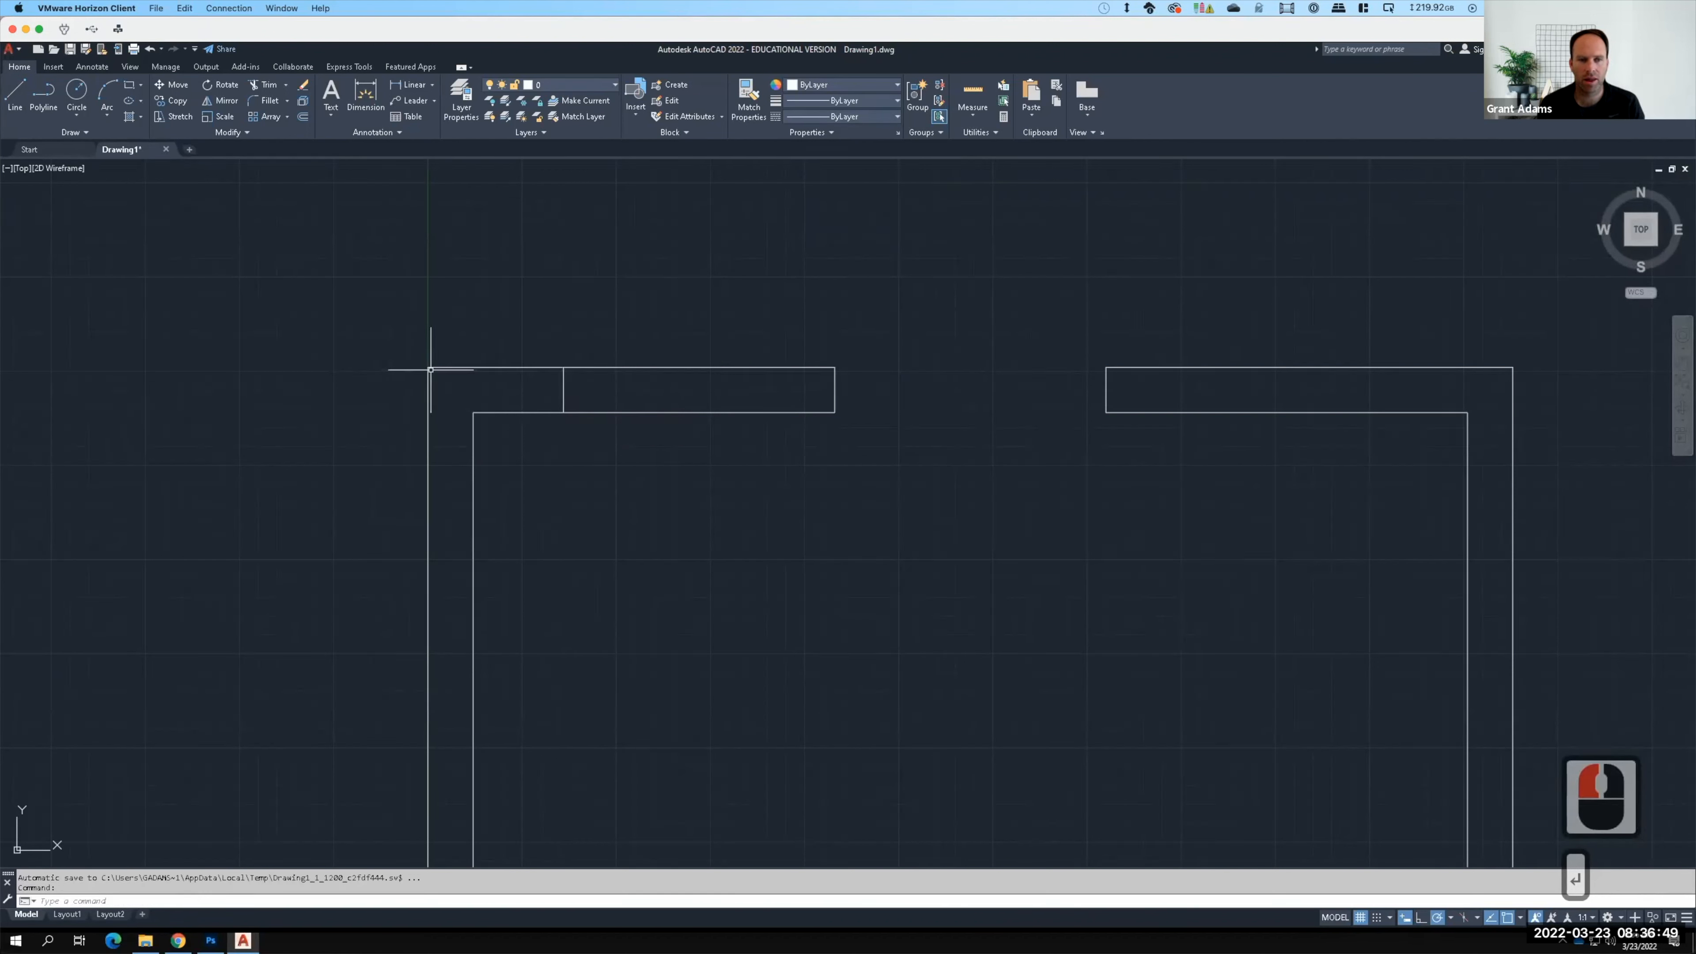
pyautogui.click(562, 379)
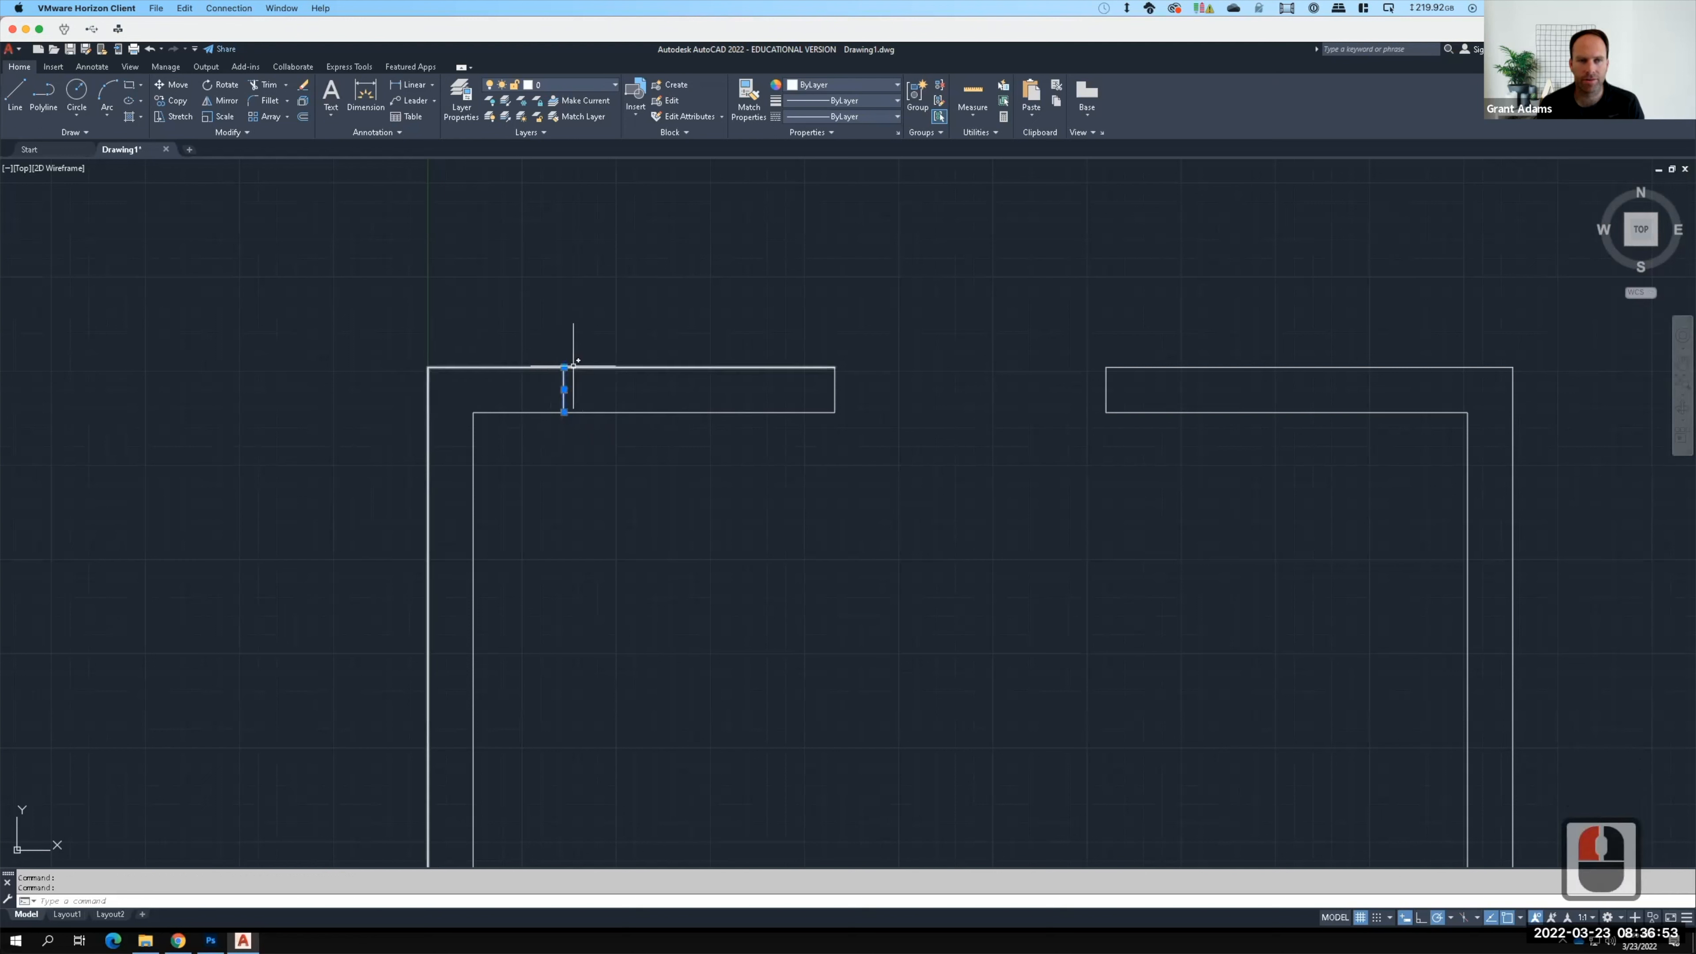
# Step: Draw the second edge of the left window across the wall, 1' back from the left wall segment's end at the door opening
pyautogui.click(16, 87)
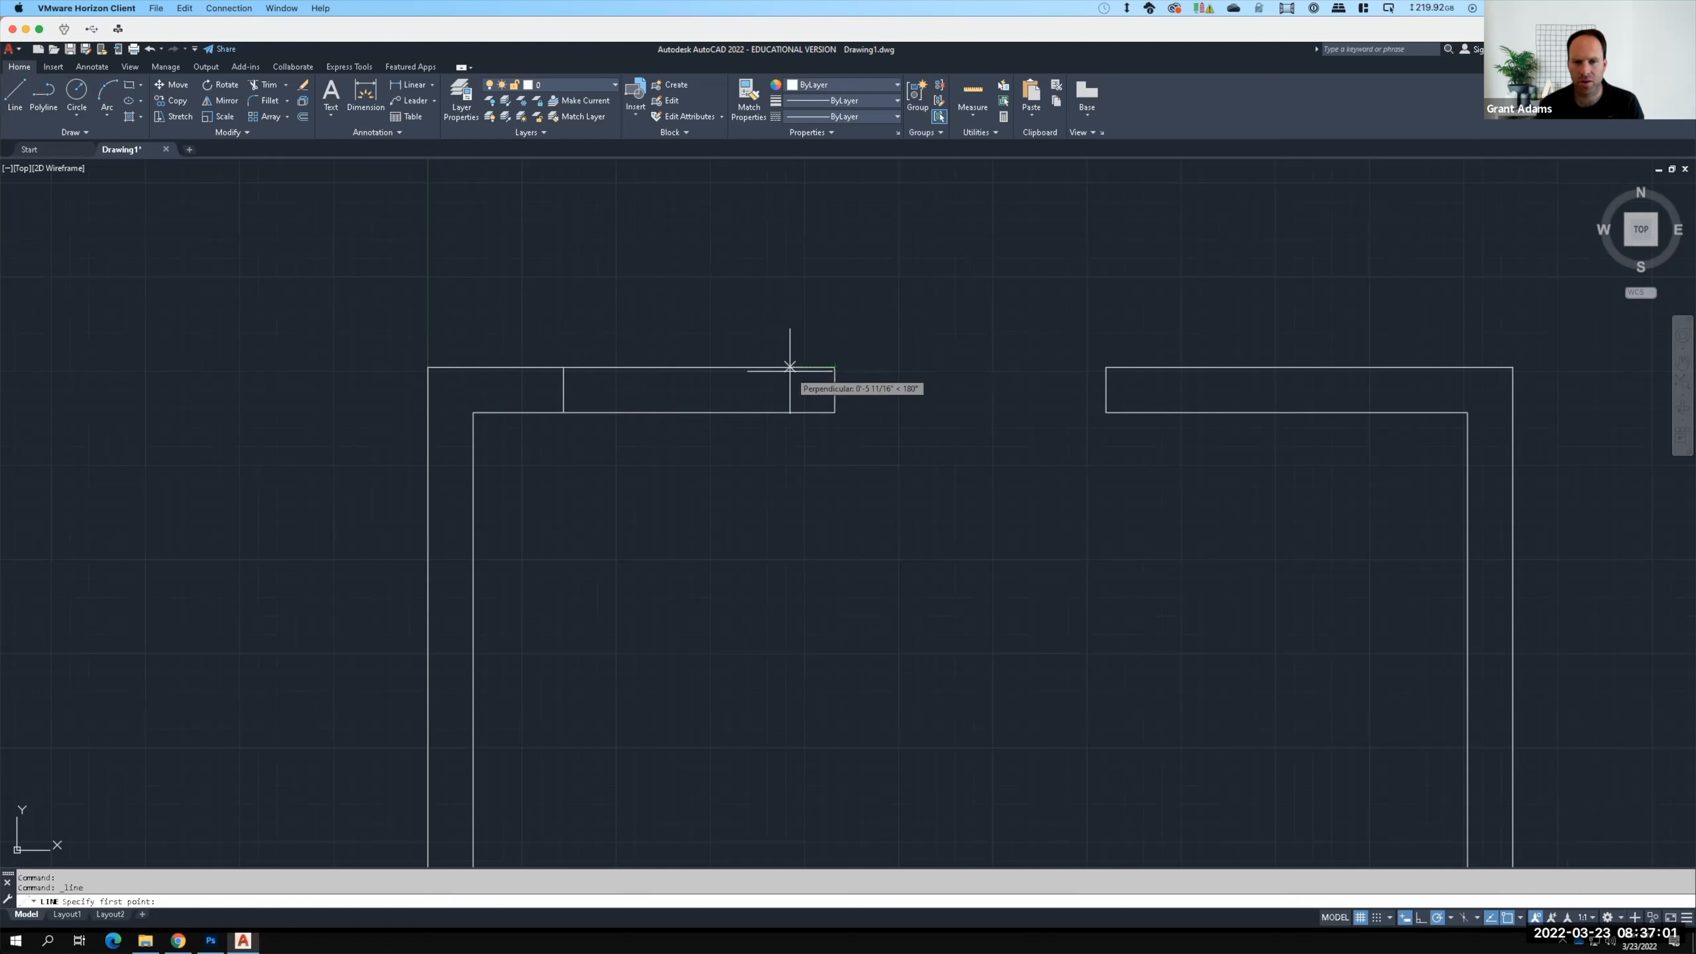
pyautogui.write("1'")
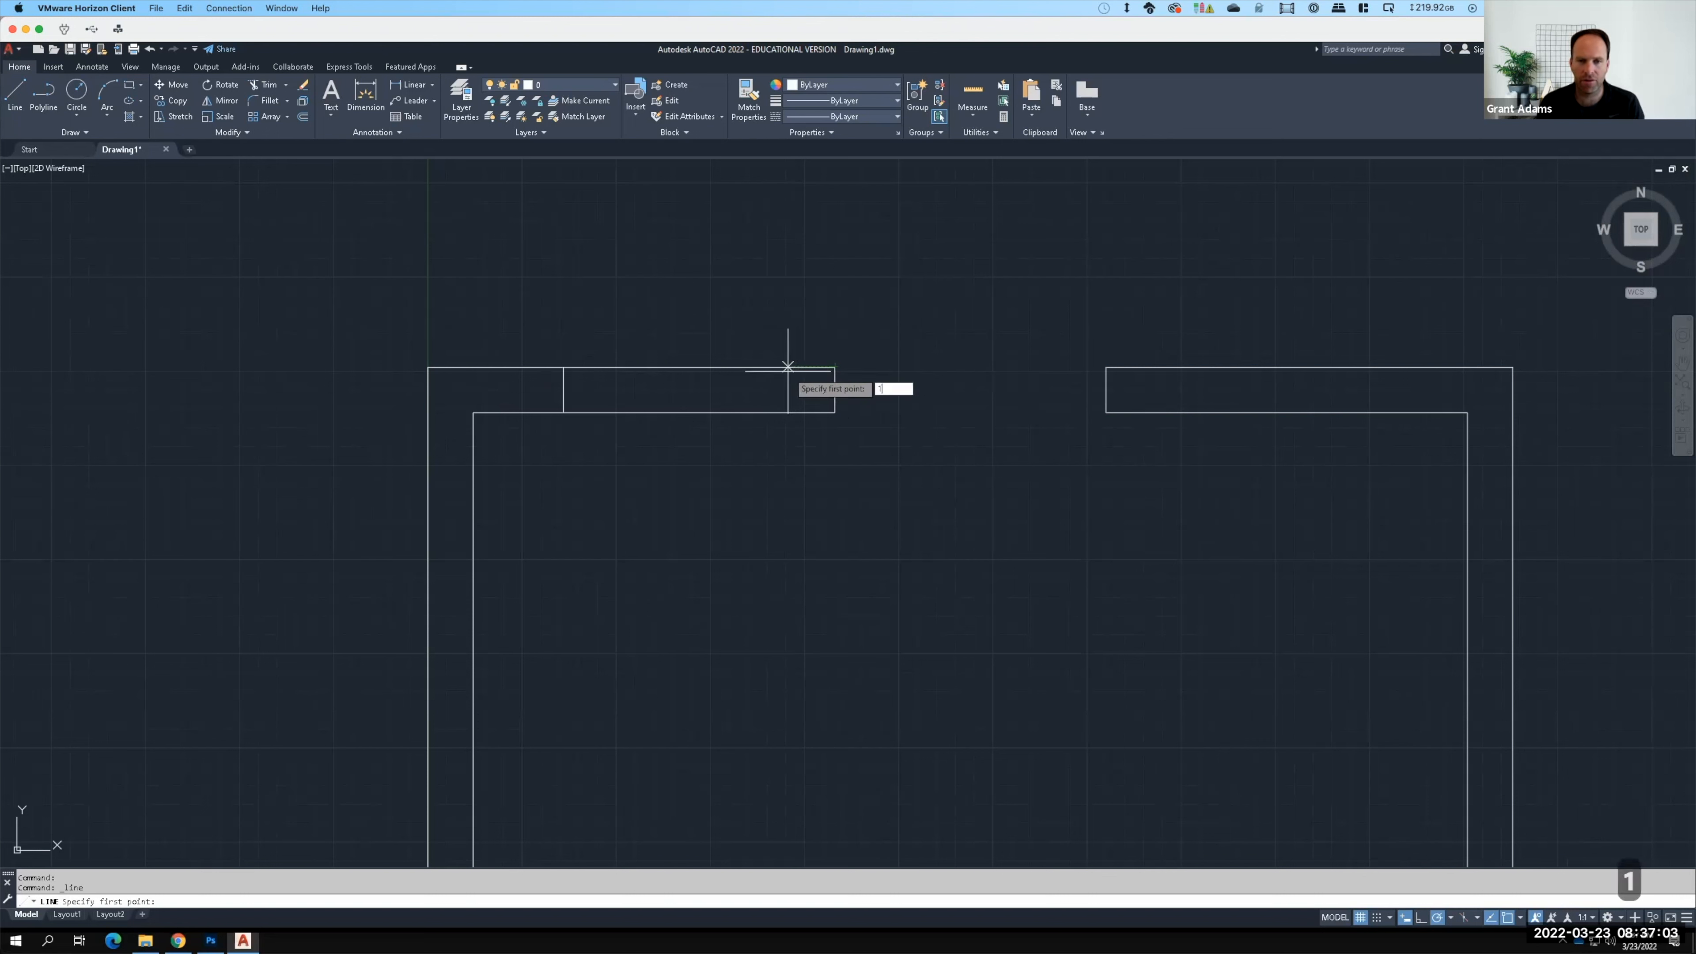
pyautogui.press('Return')
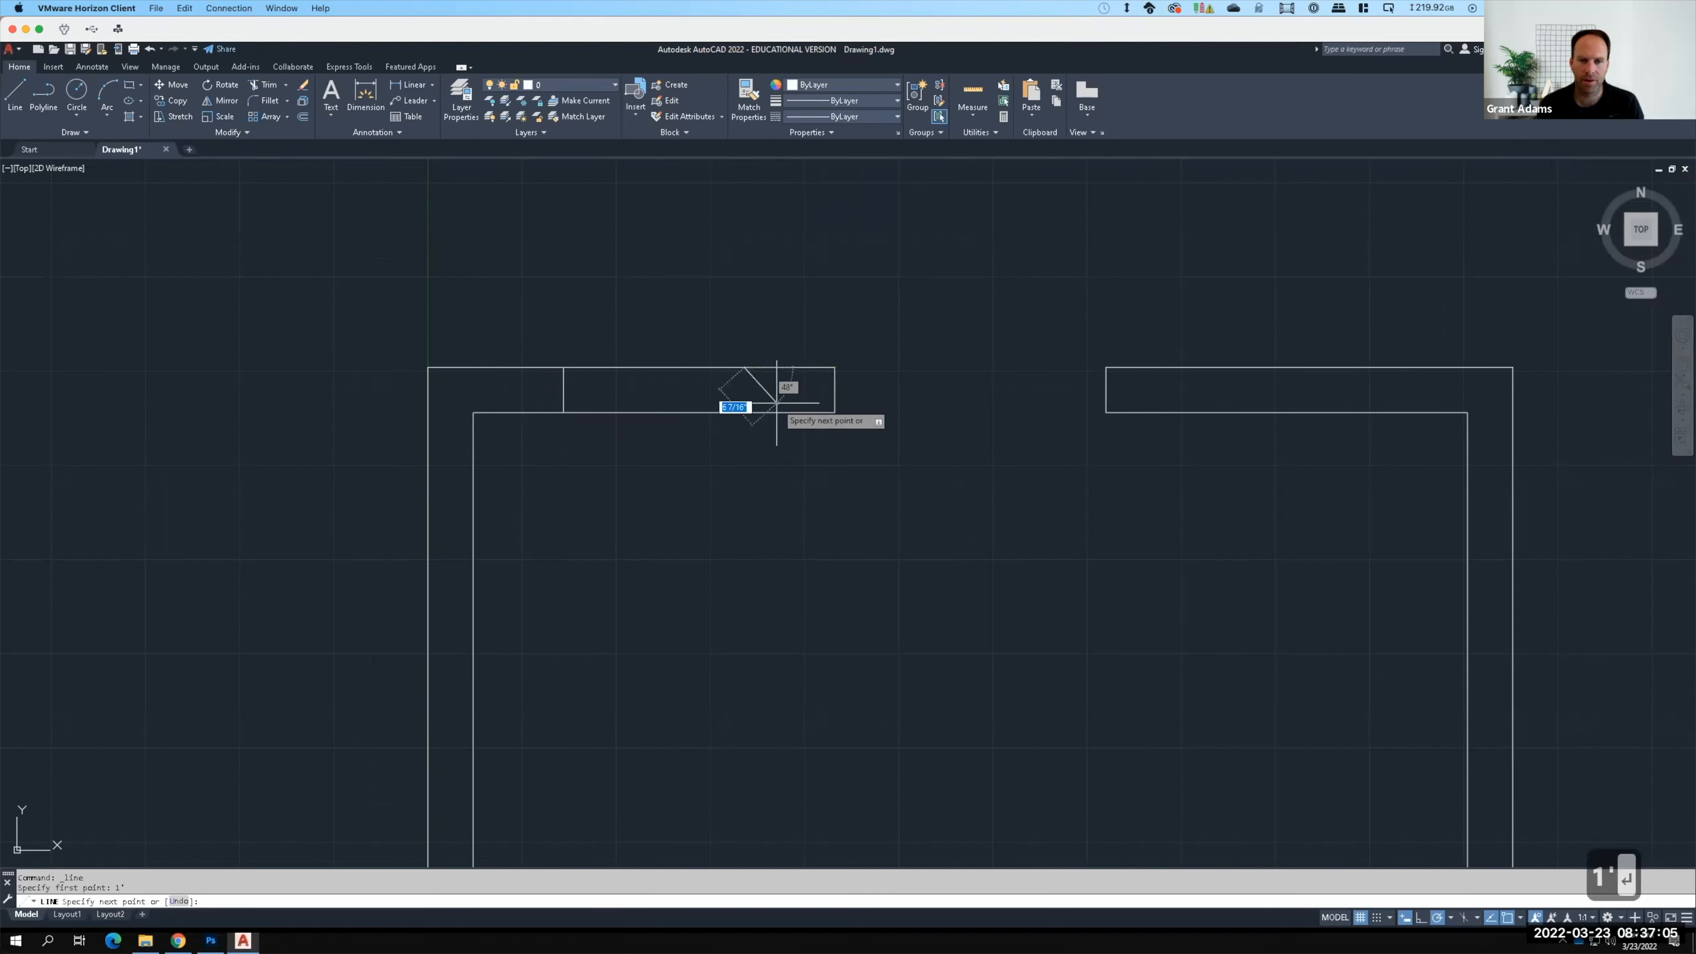
pyautogui.click(743, 412)
pyautogui.press('Return')
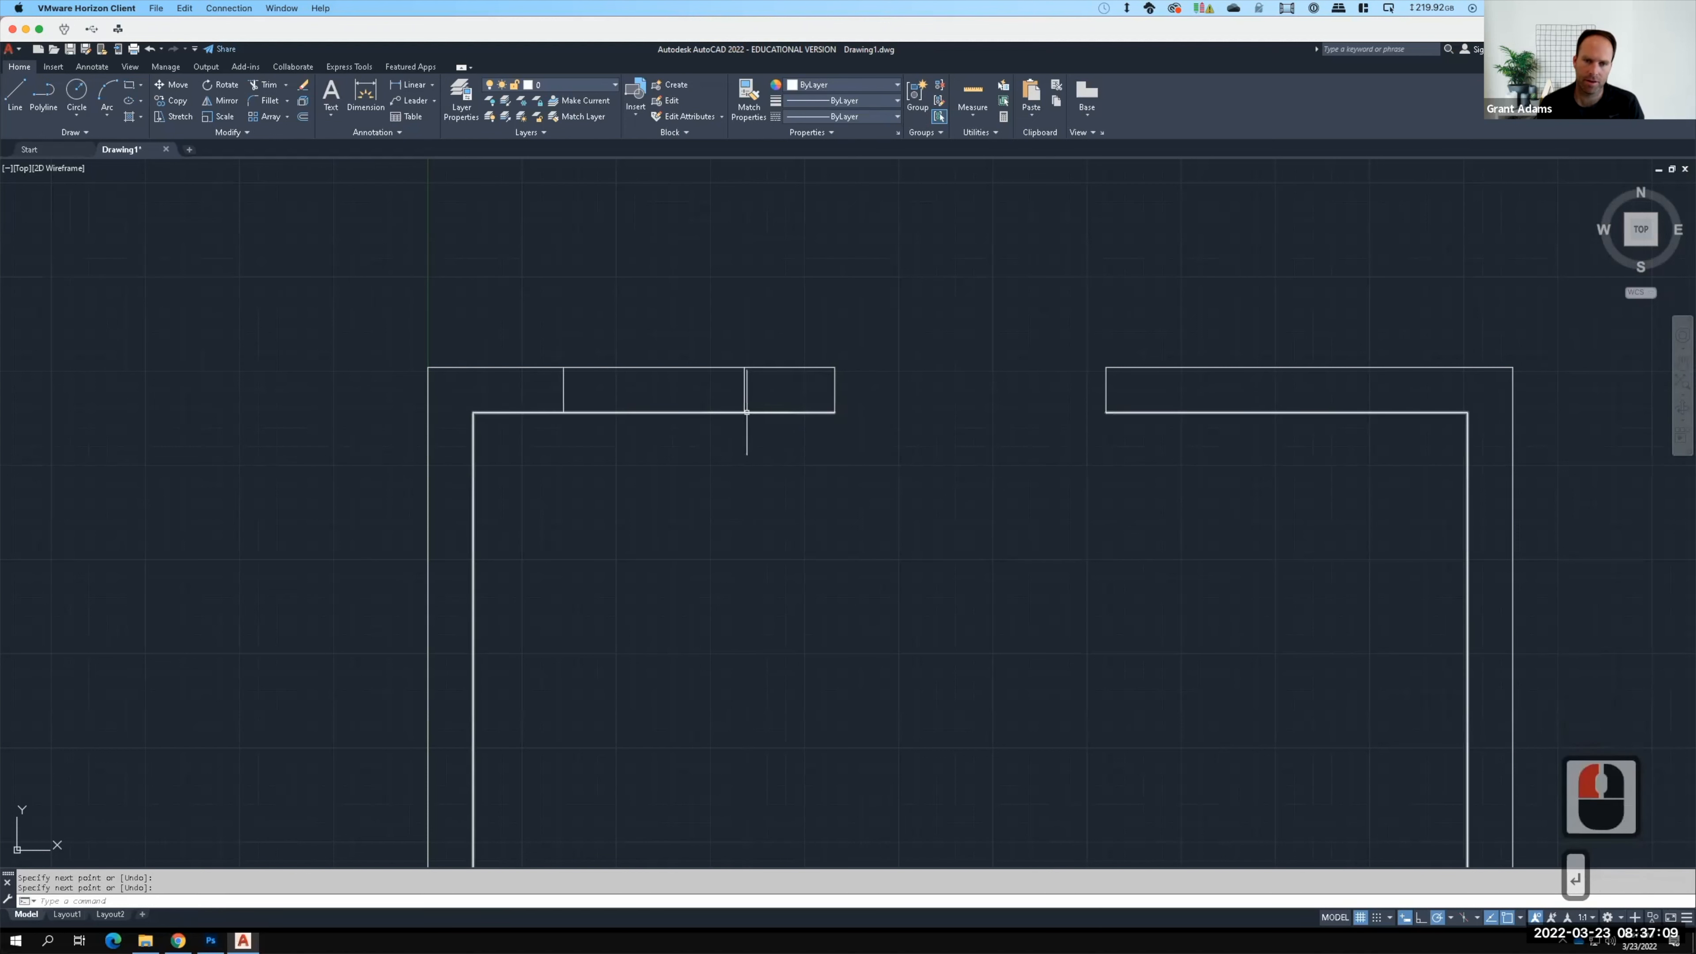
# Step: Draw a window edge across the right upper wall segment, 1'6" from its outer upper-right corner
pyautogui.scroll(-2, 636, 473)
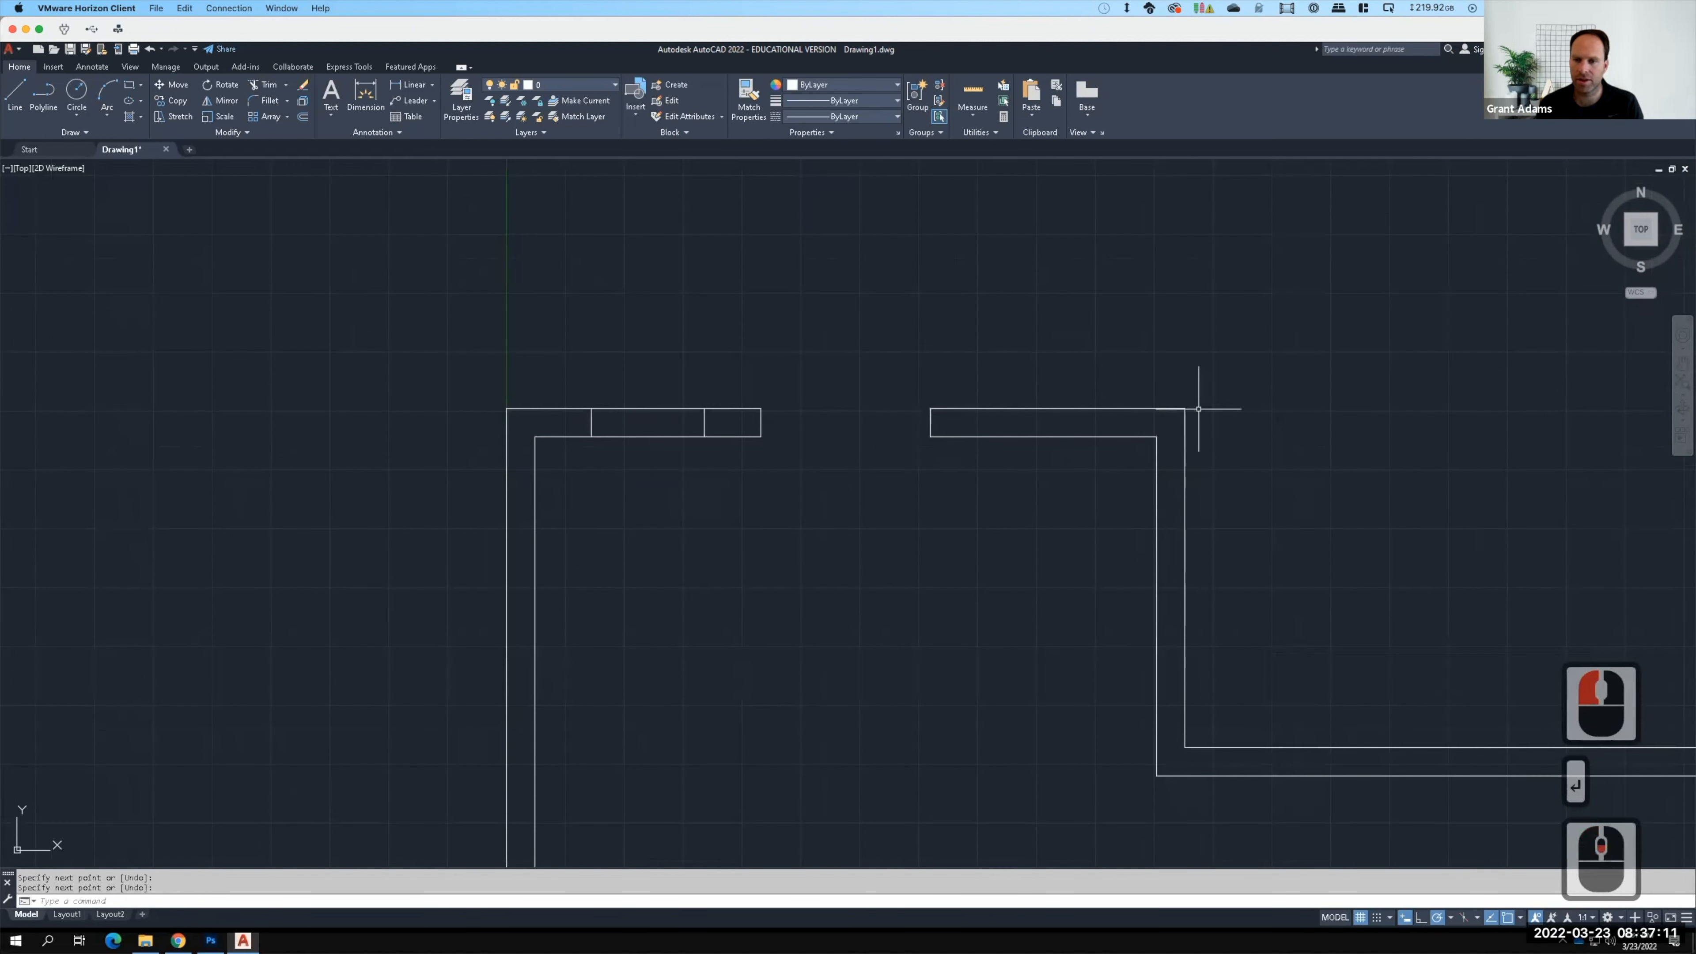
pyautogui.scroll(2, 1198, 408)
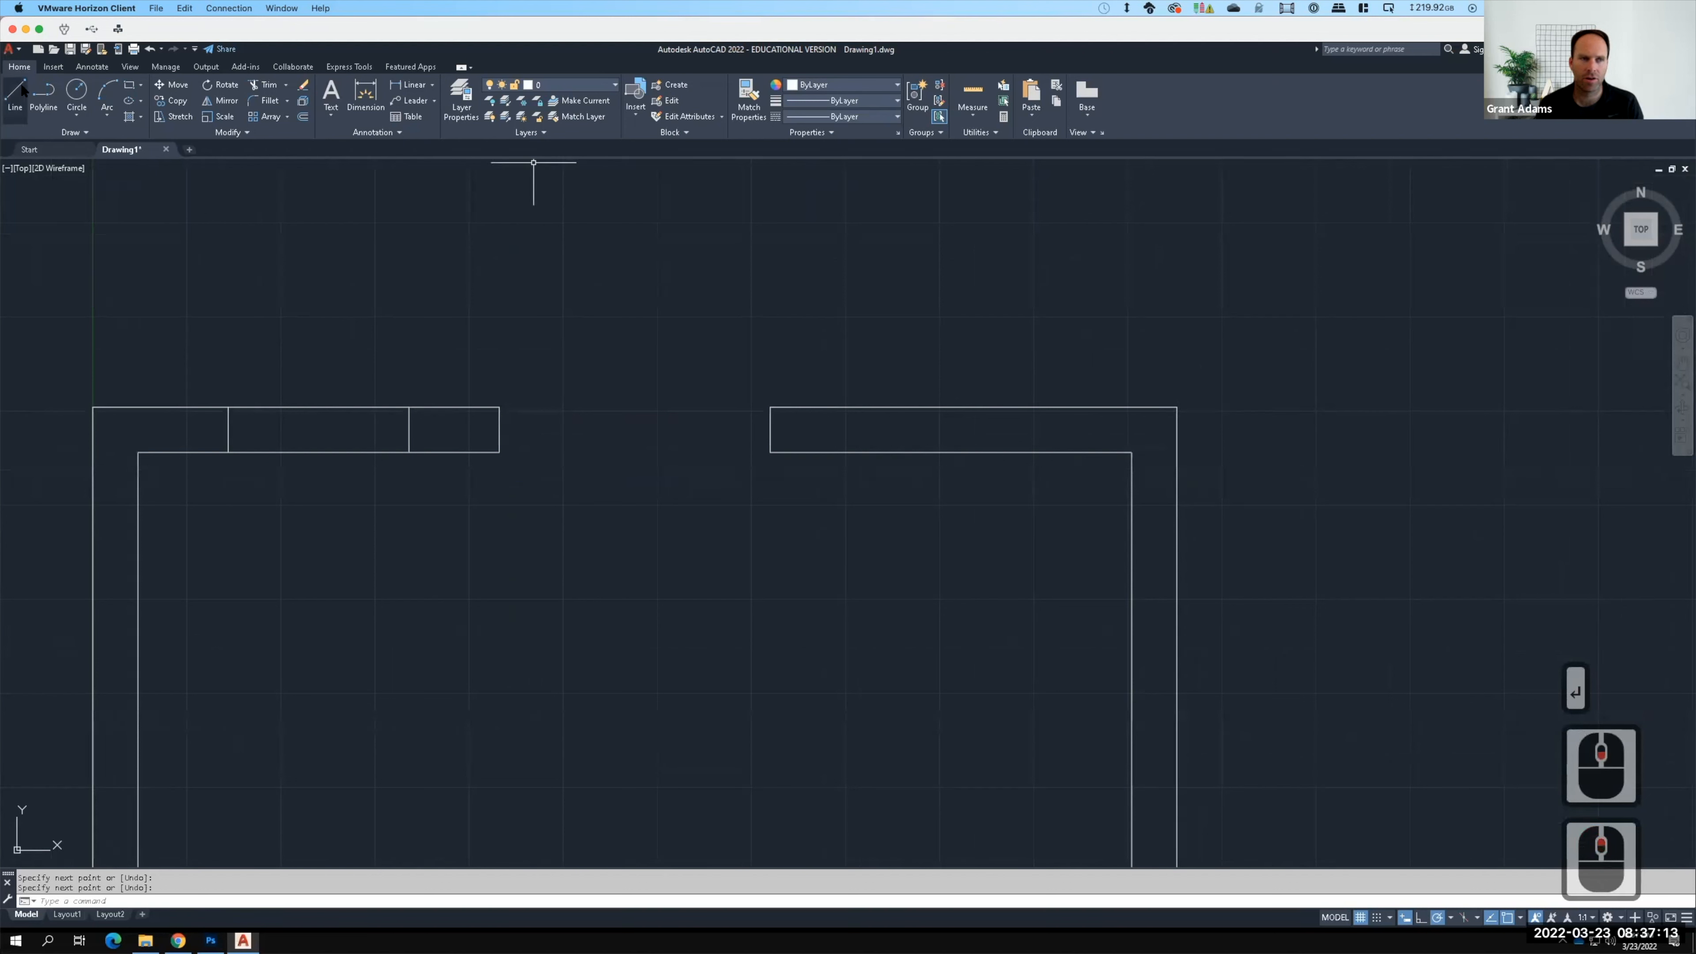
pyautogui.click(20, 91)
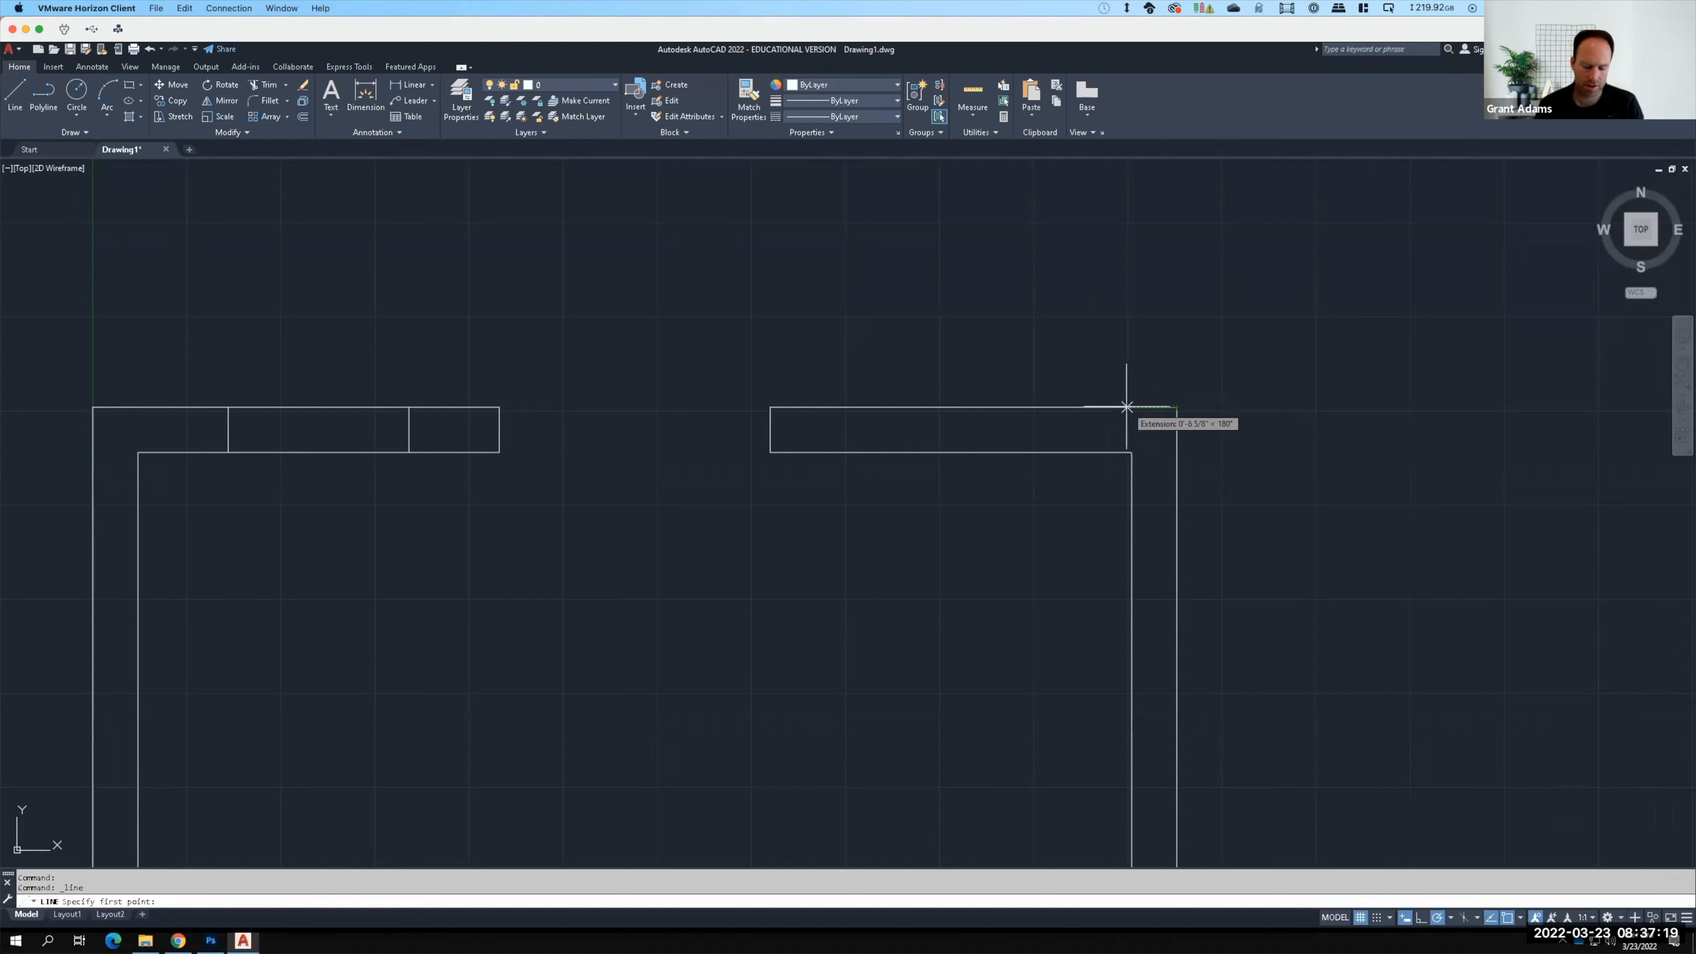
pyautogui.write('1\'6"')
pyautogui.press('Return')
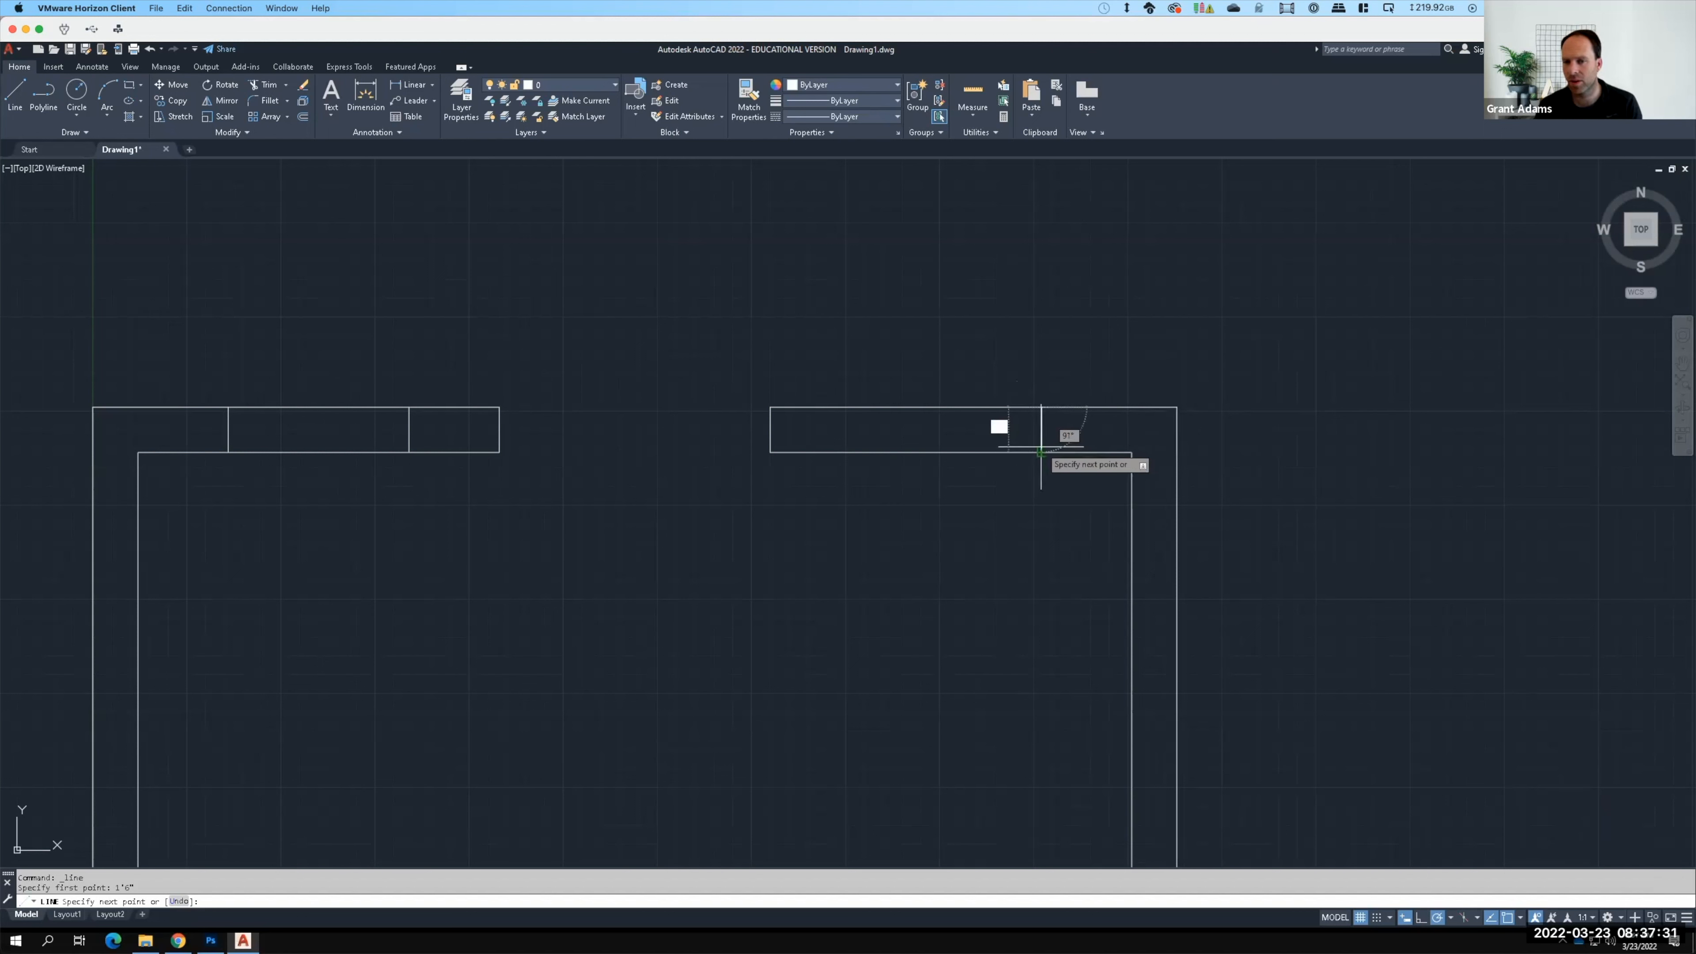
pyautogui.click(1041, 453)
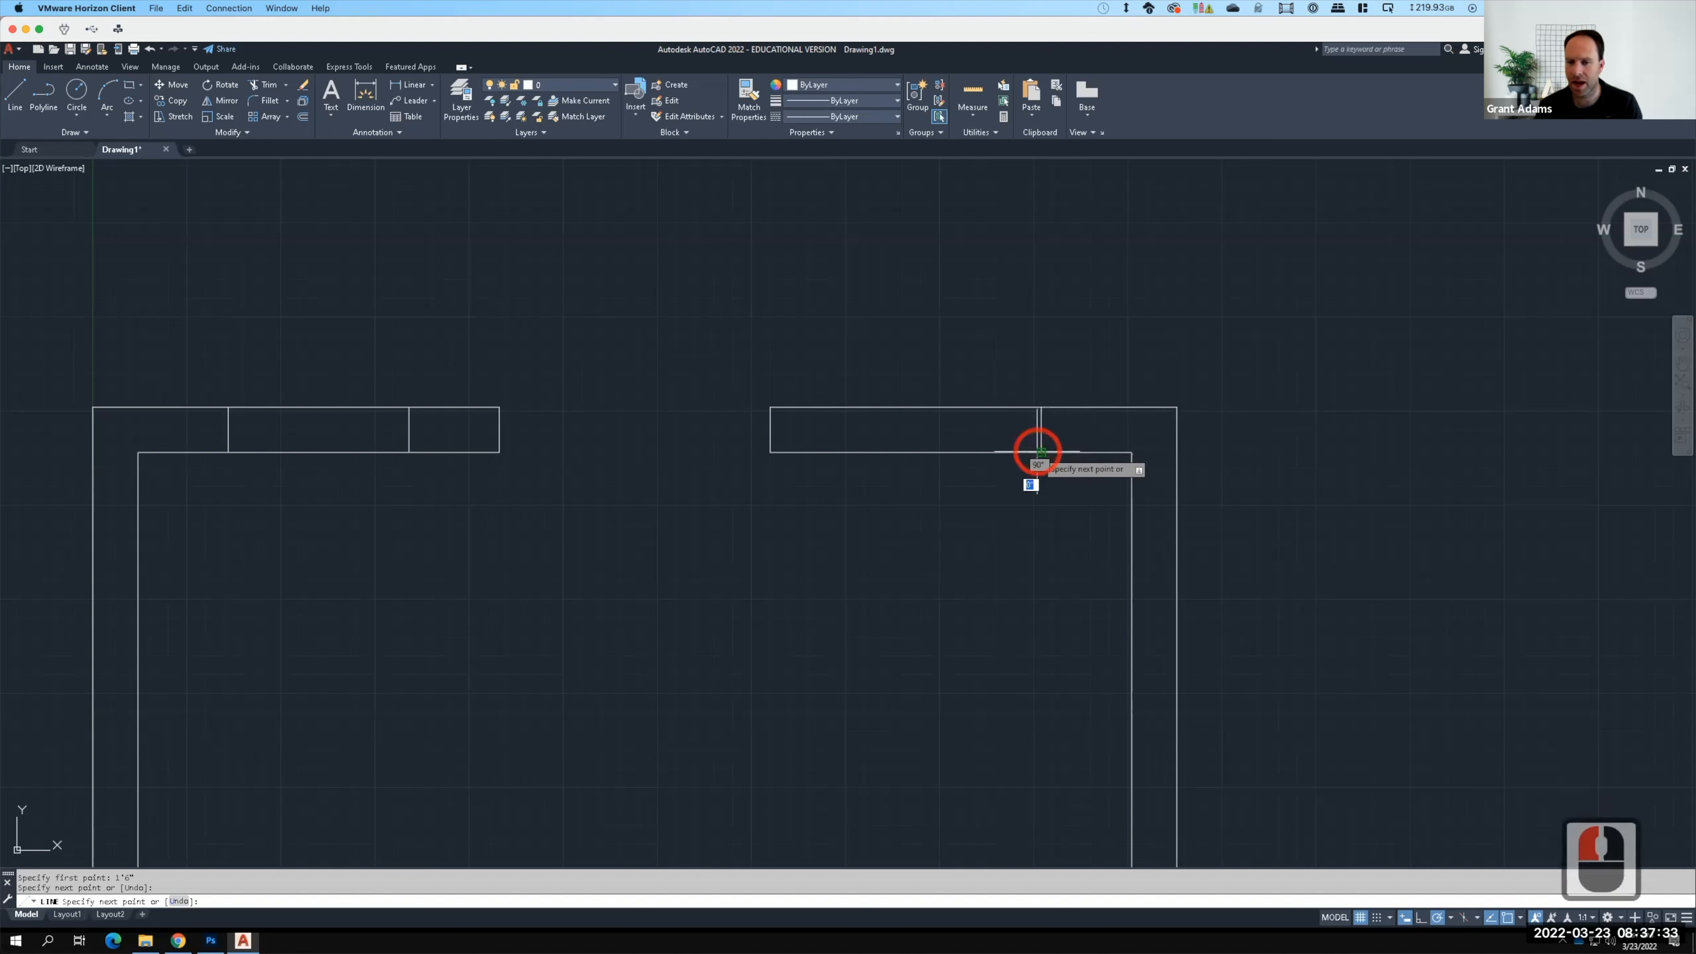
pyautogui.press('Return')
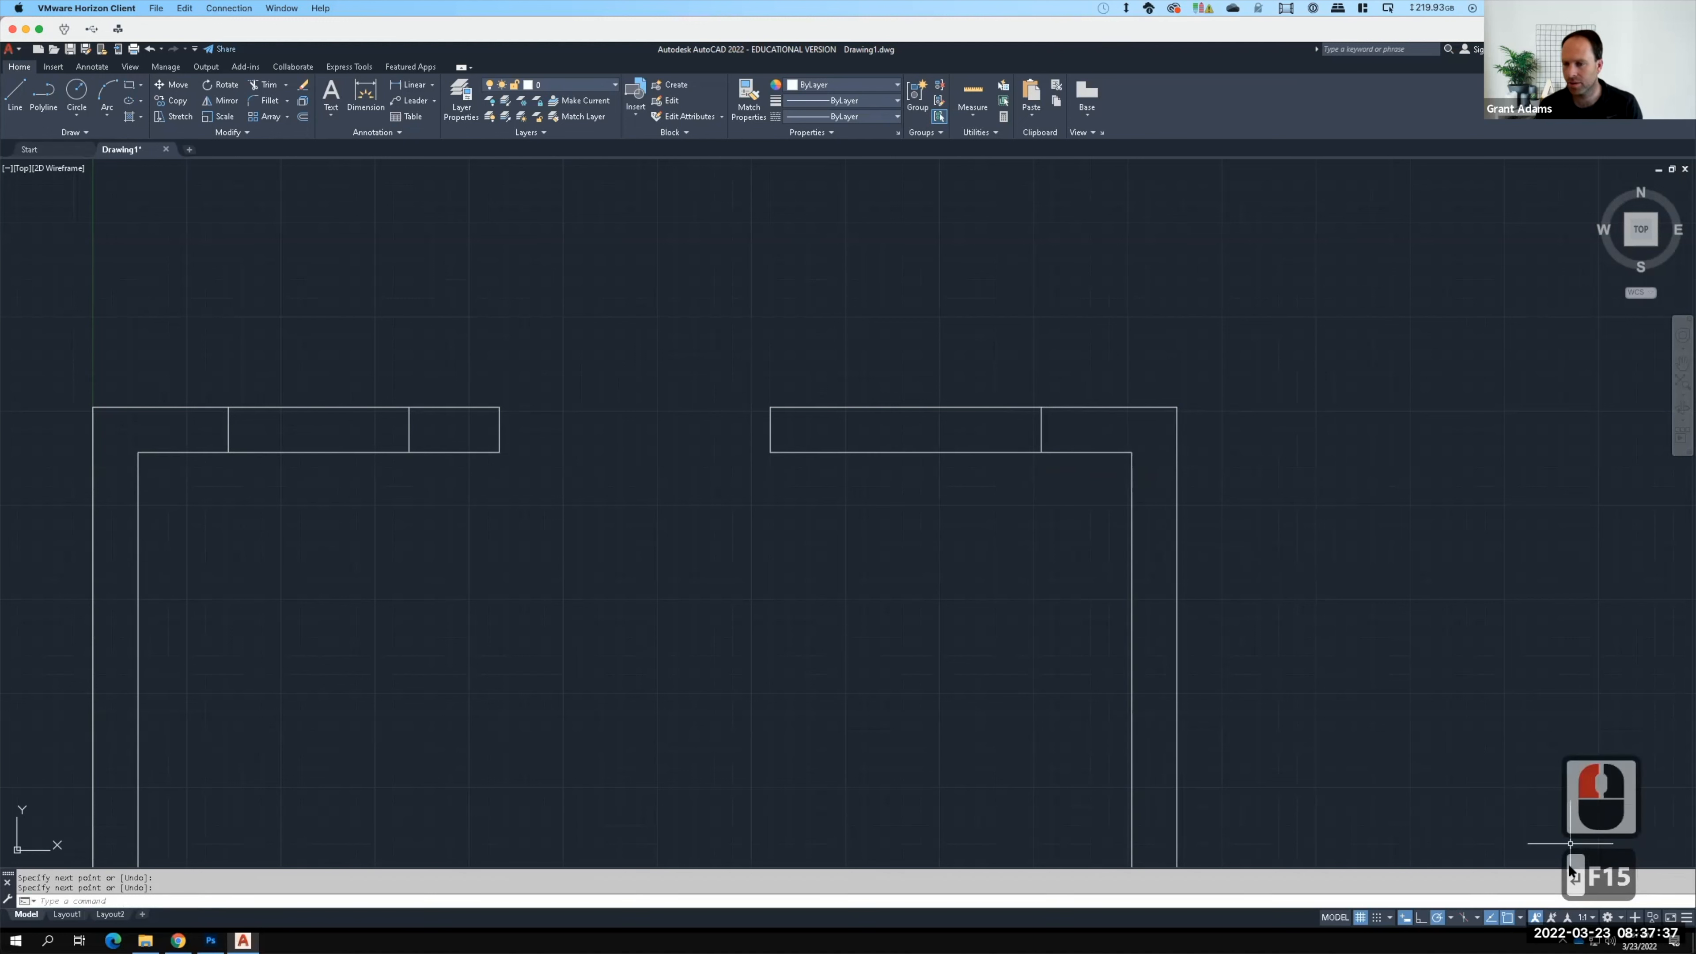
# Step: Check the active object snaps and draw the right window's other edge across the wall, 1' from the door opening
pyautogui.click(1520, 918)
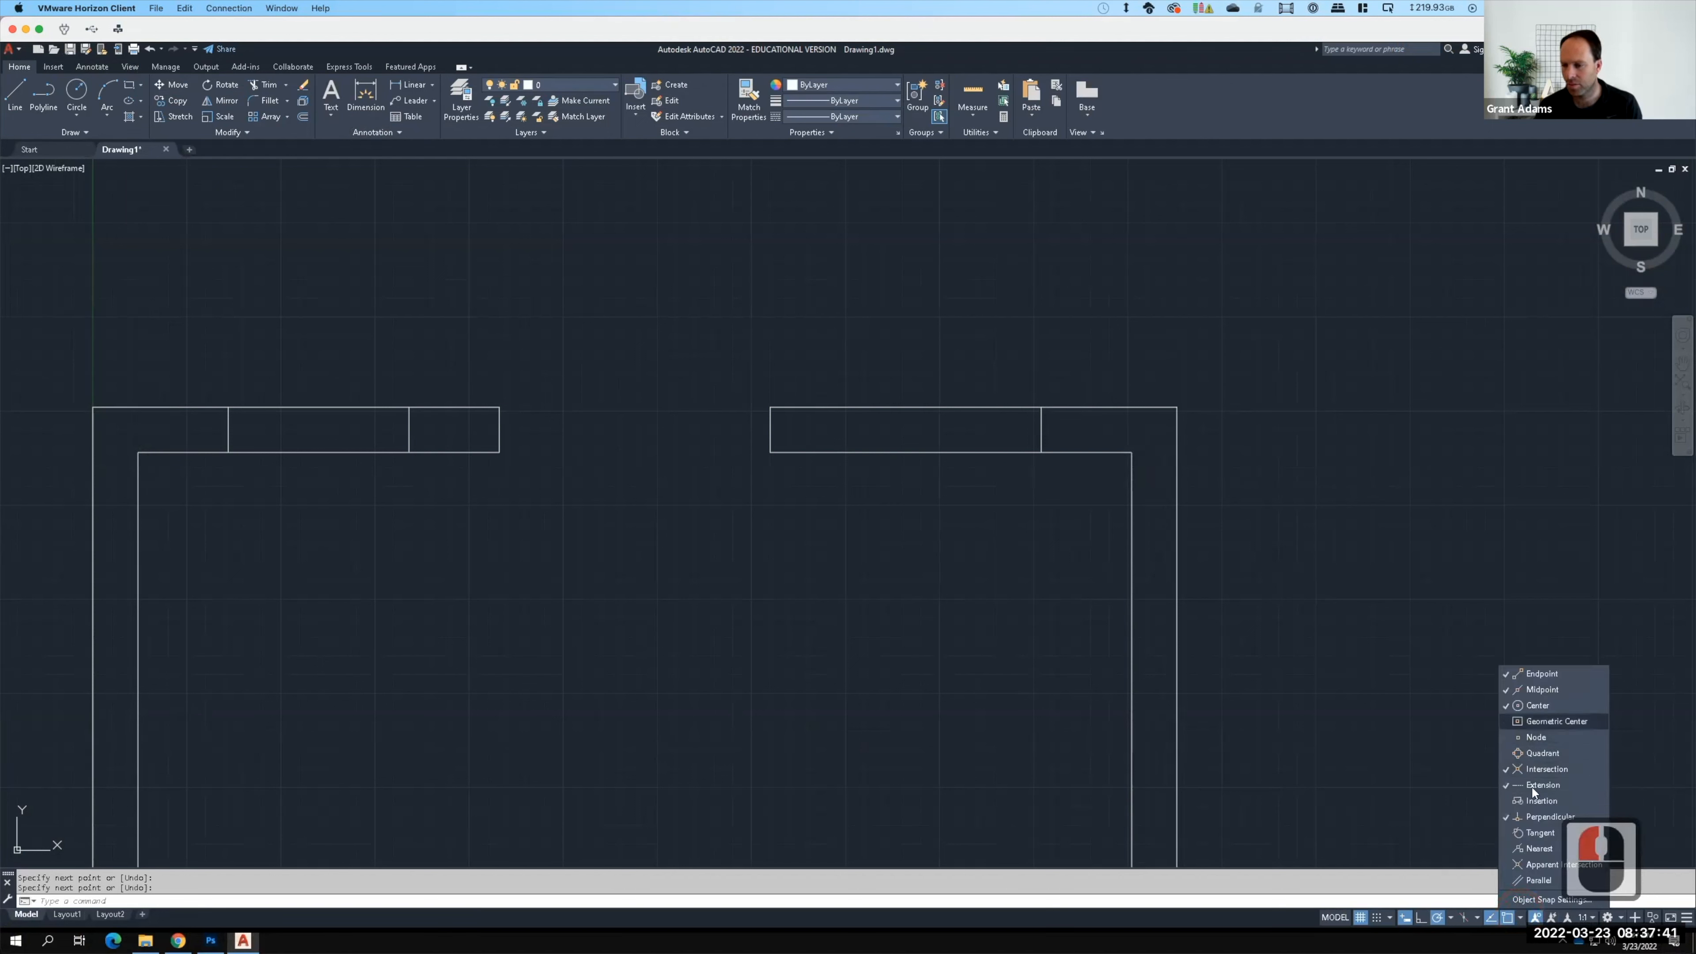
pyautogui.click(1371, 644)
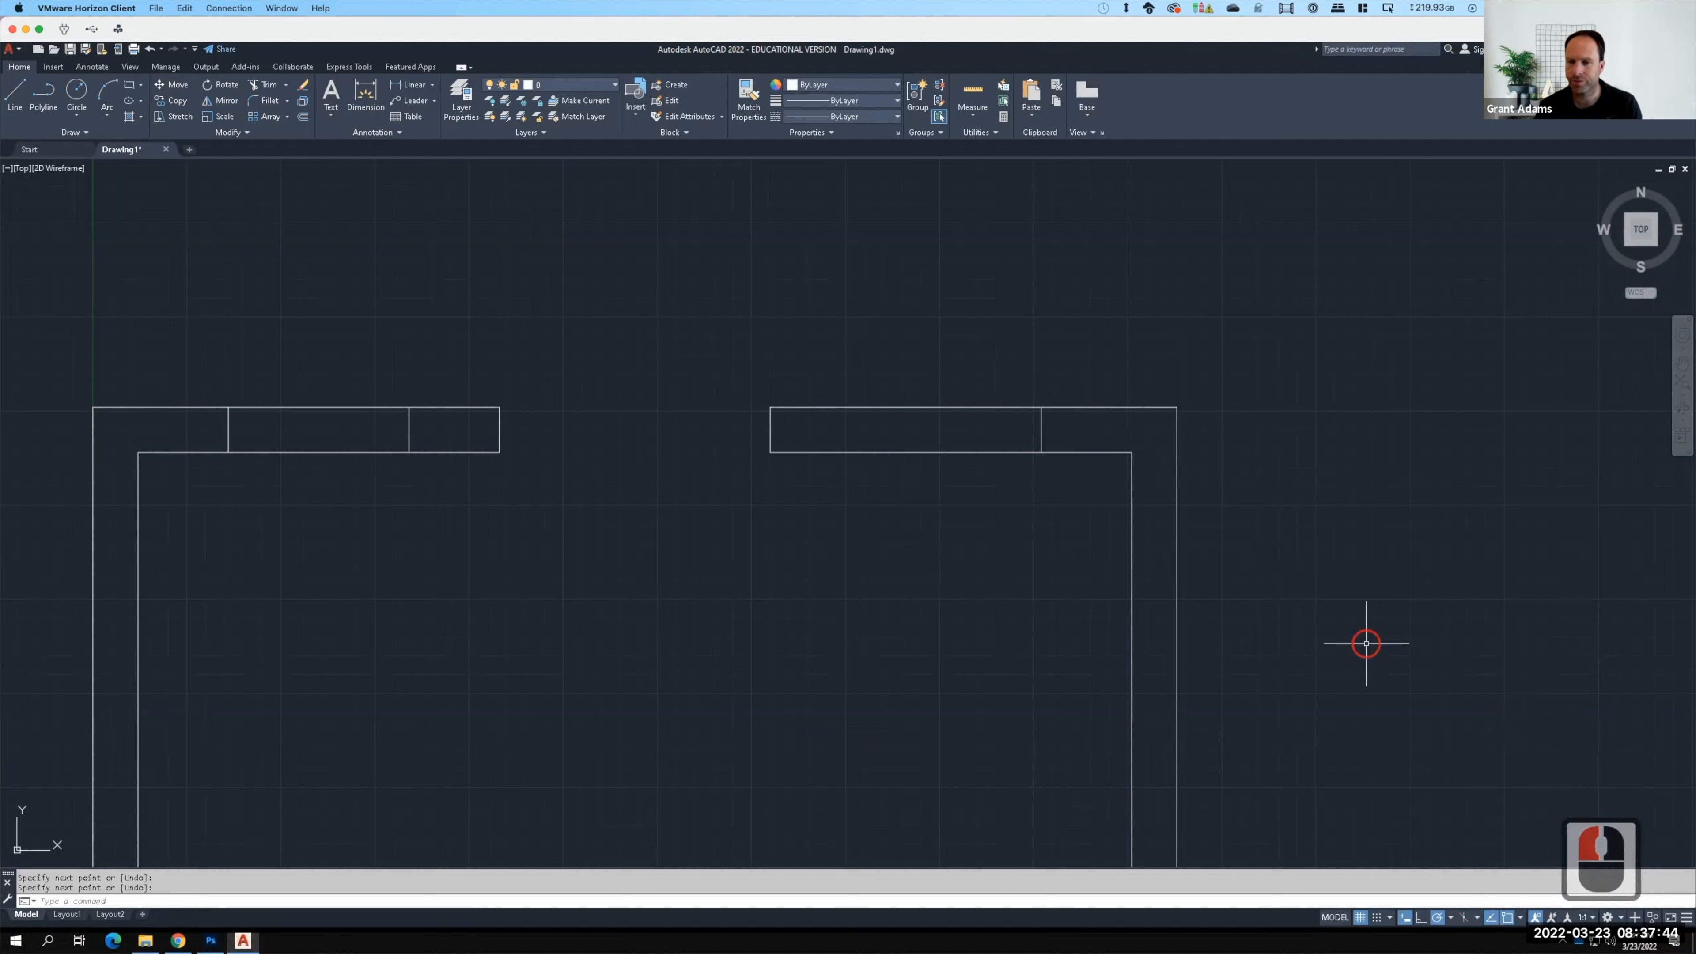
pyautogui.click(17, 94)
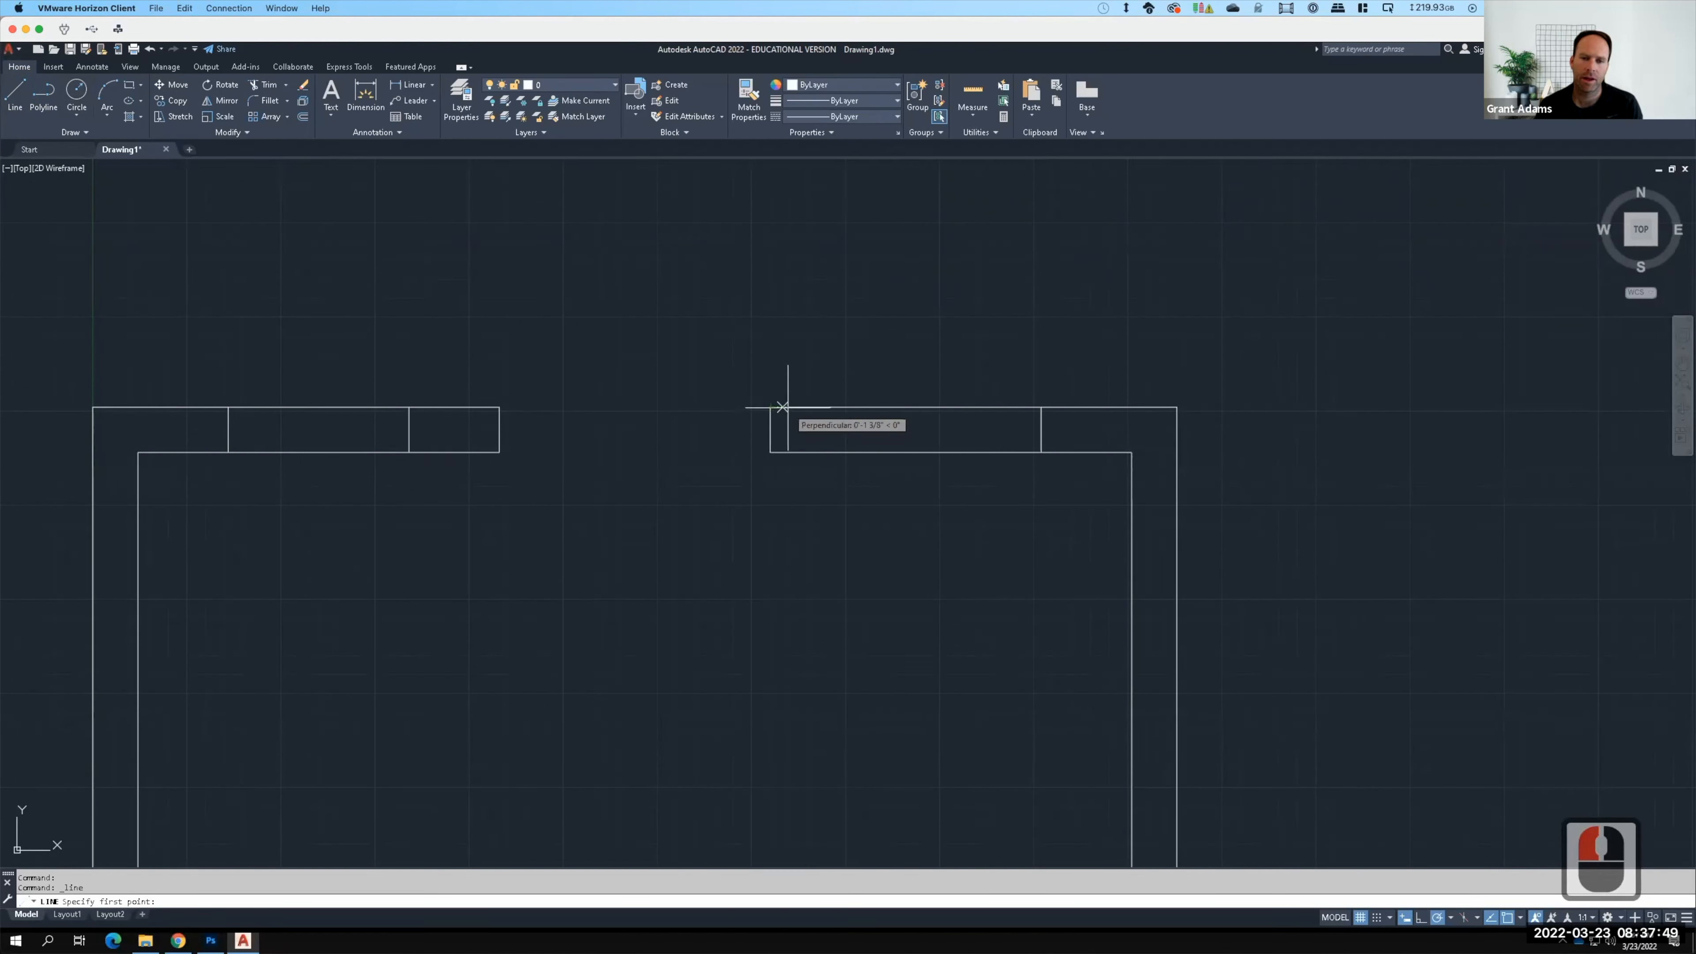
pyautogui.write("1'")
pyautogui.press('Return')
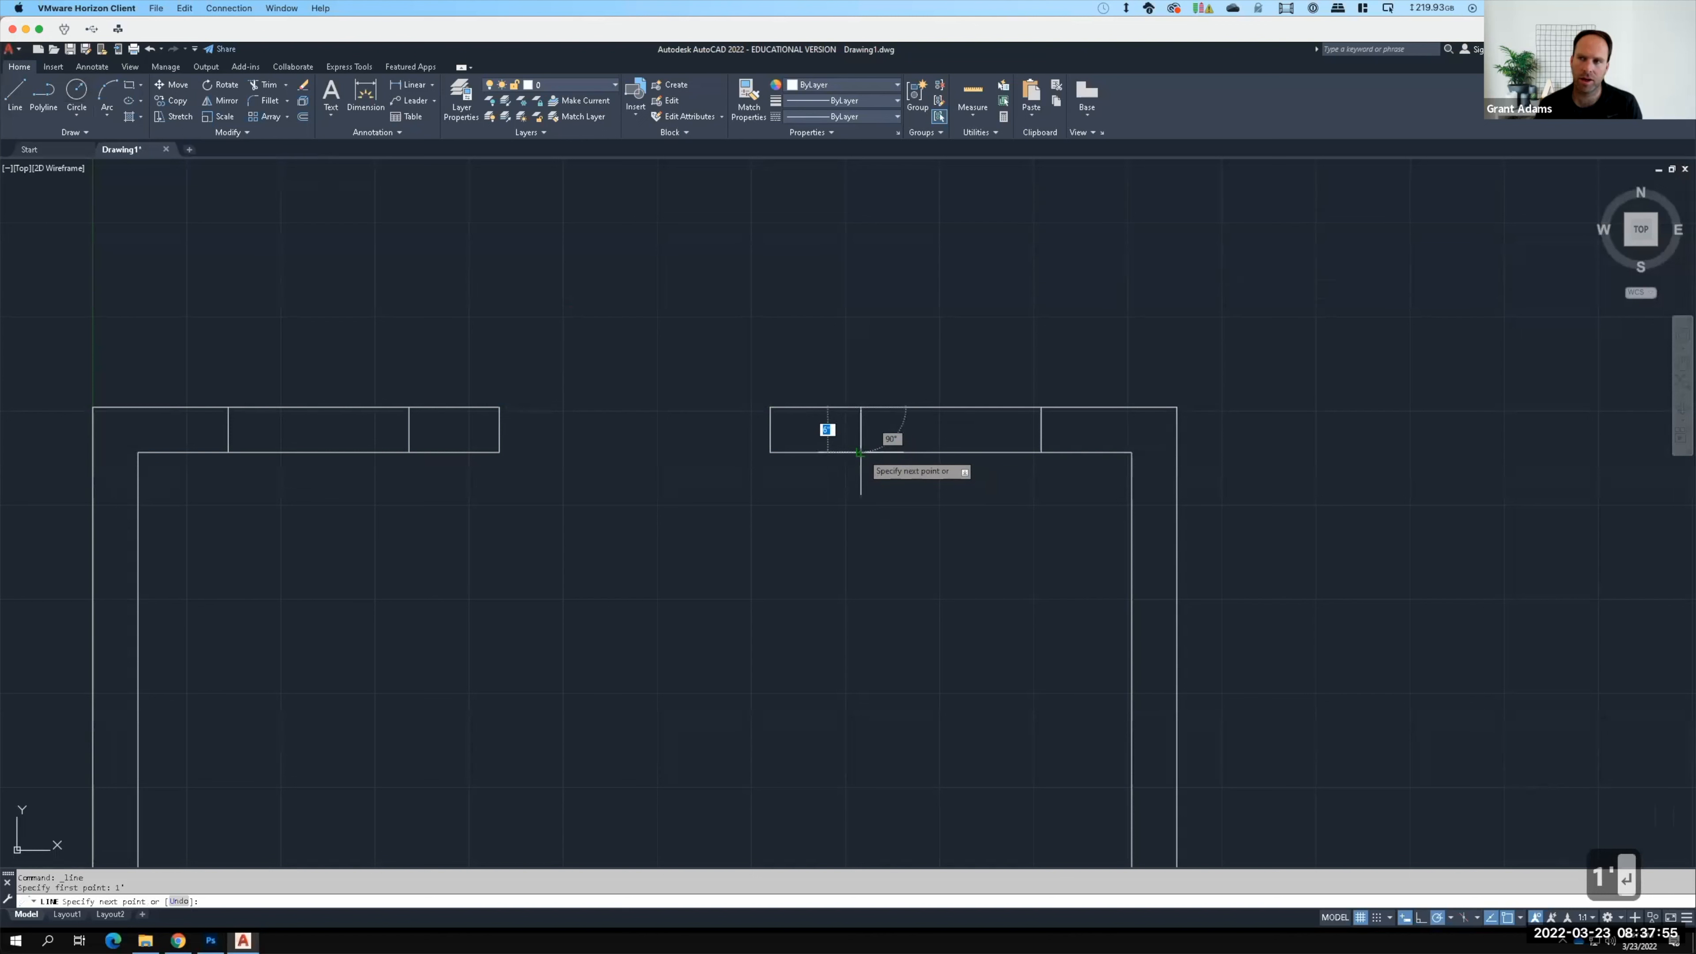
pyautogui.click(860, 453)
pyautogui.press('Return')
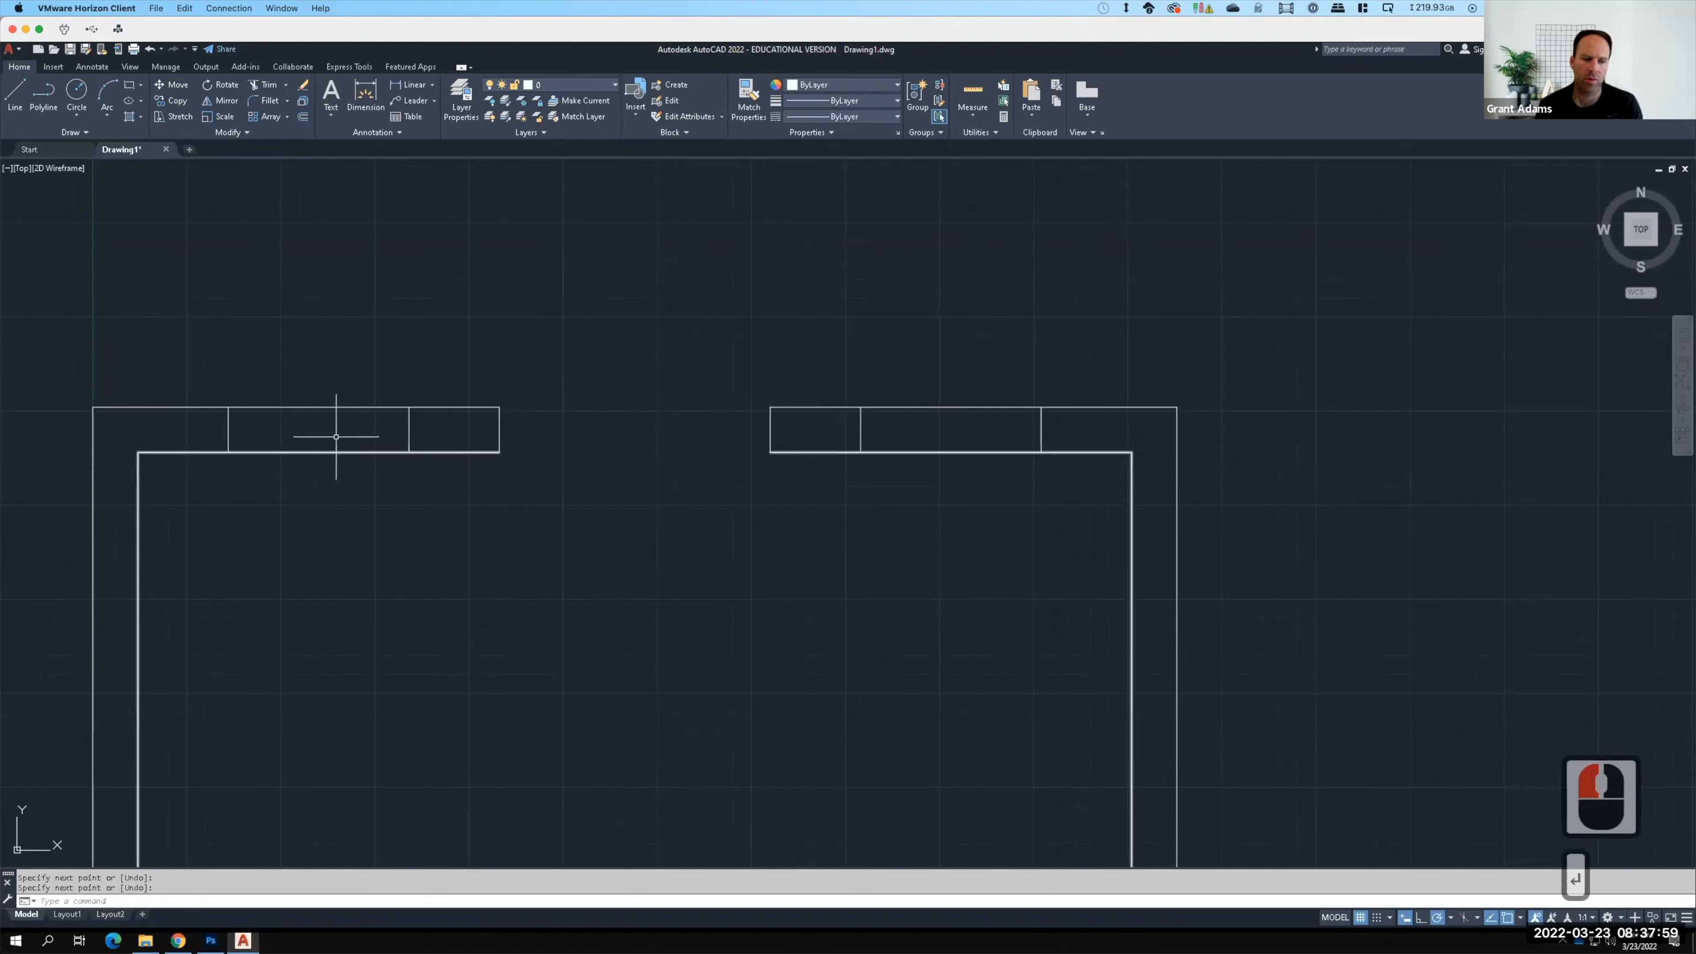
# Step: Check the floor plan image in Photoshop, and draw the left window's glass line in AutoCAD between the midpoints of its two edges
pyautogui.click(211, 941)
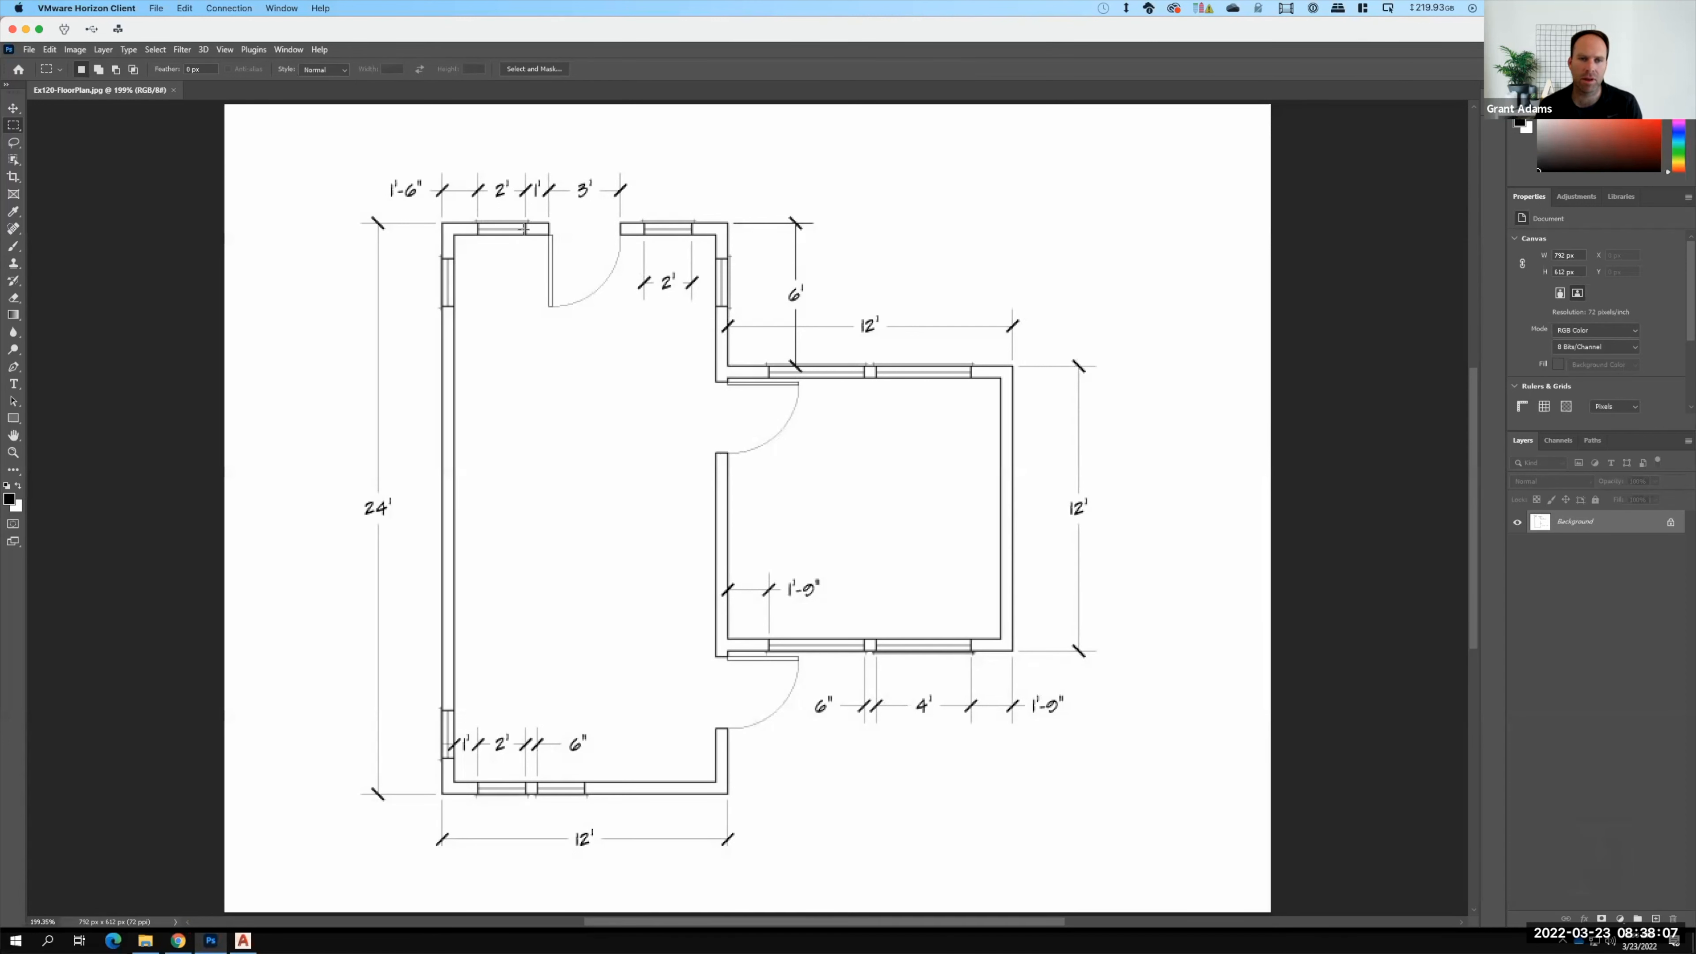
pyautogui.click(243, 940)
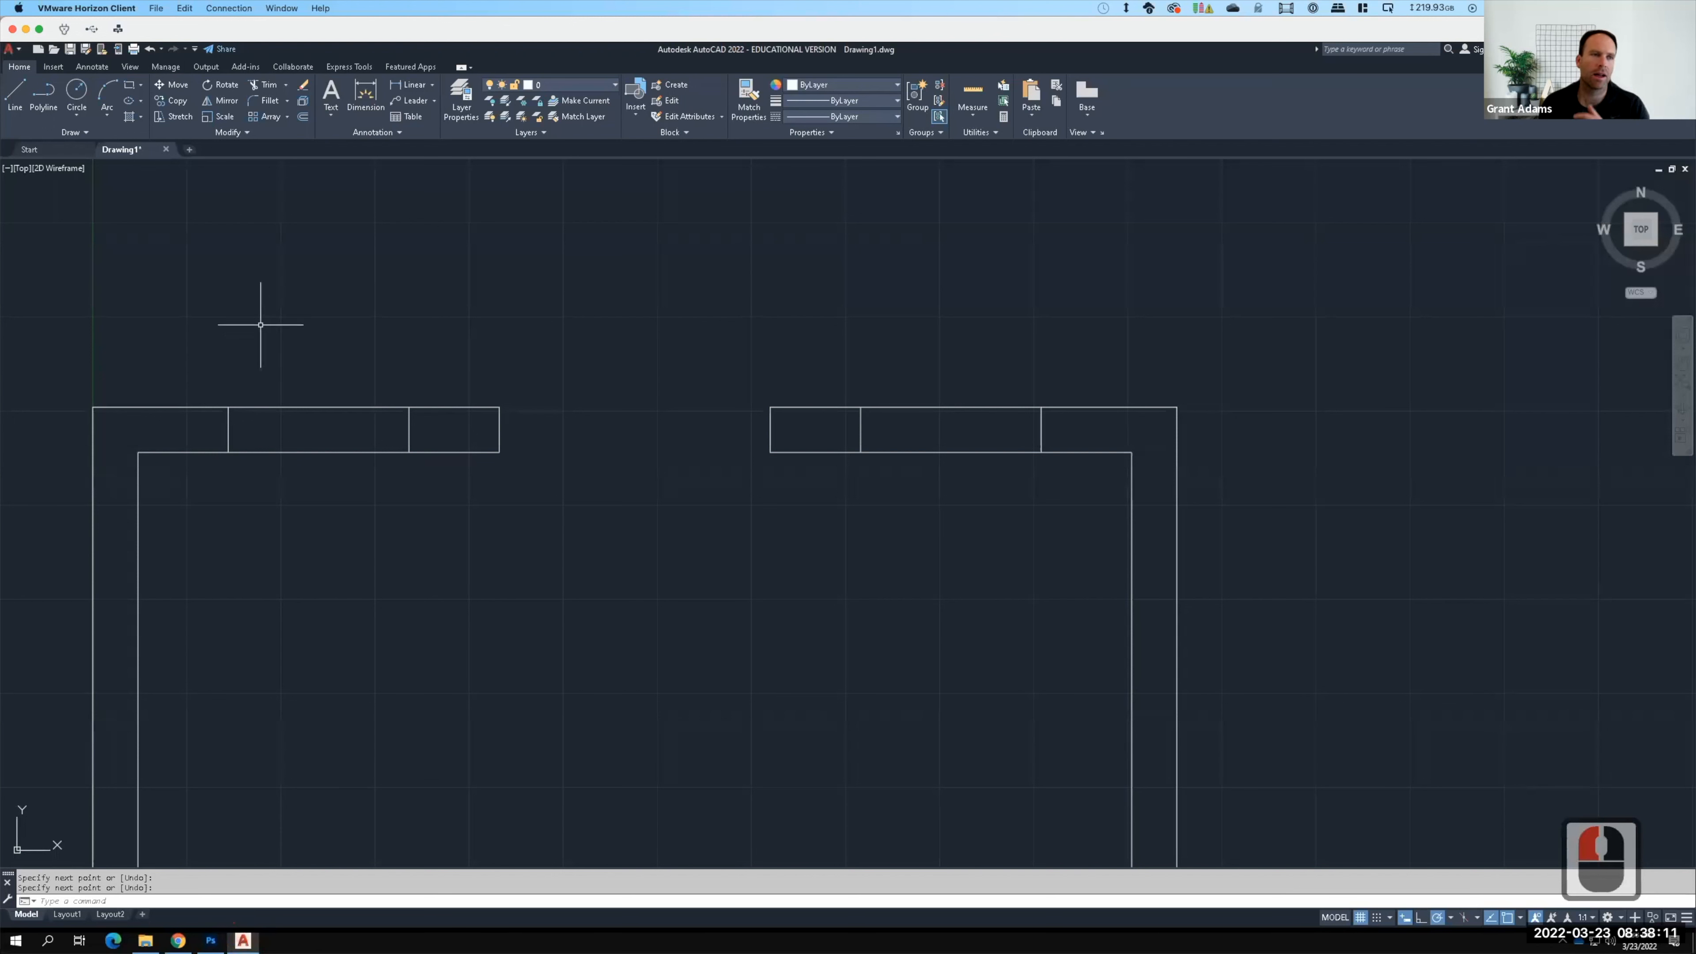
pyautogui.click(16, 90)
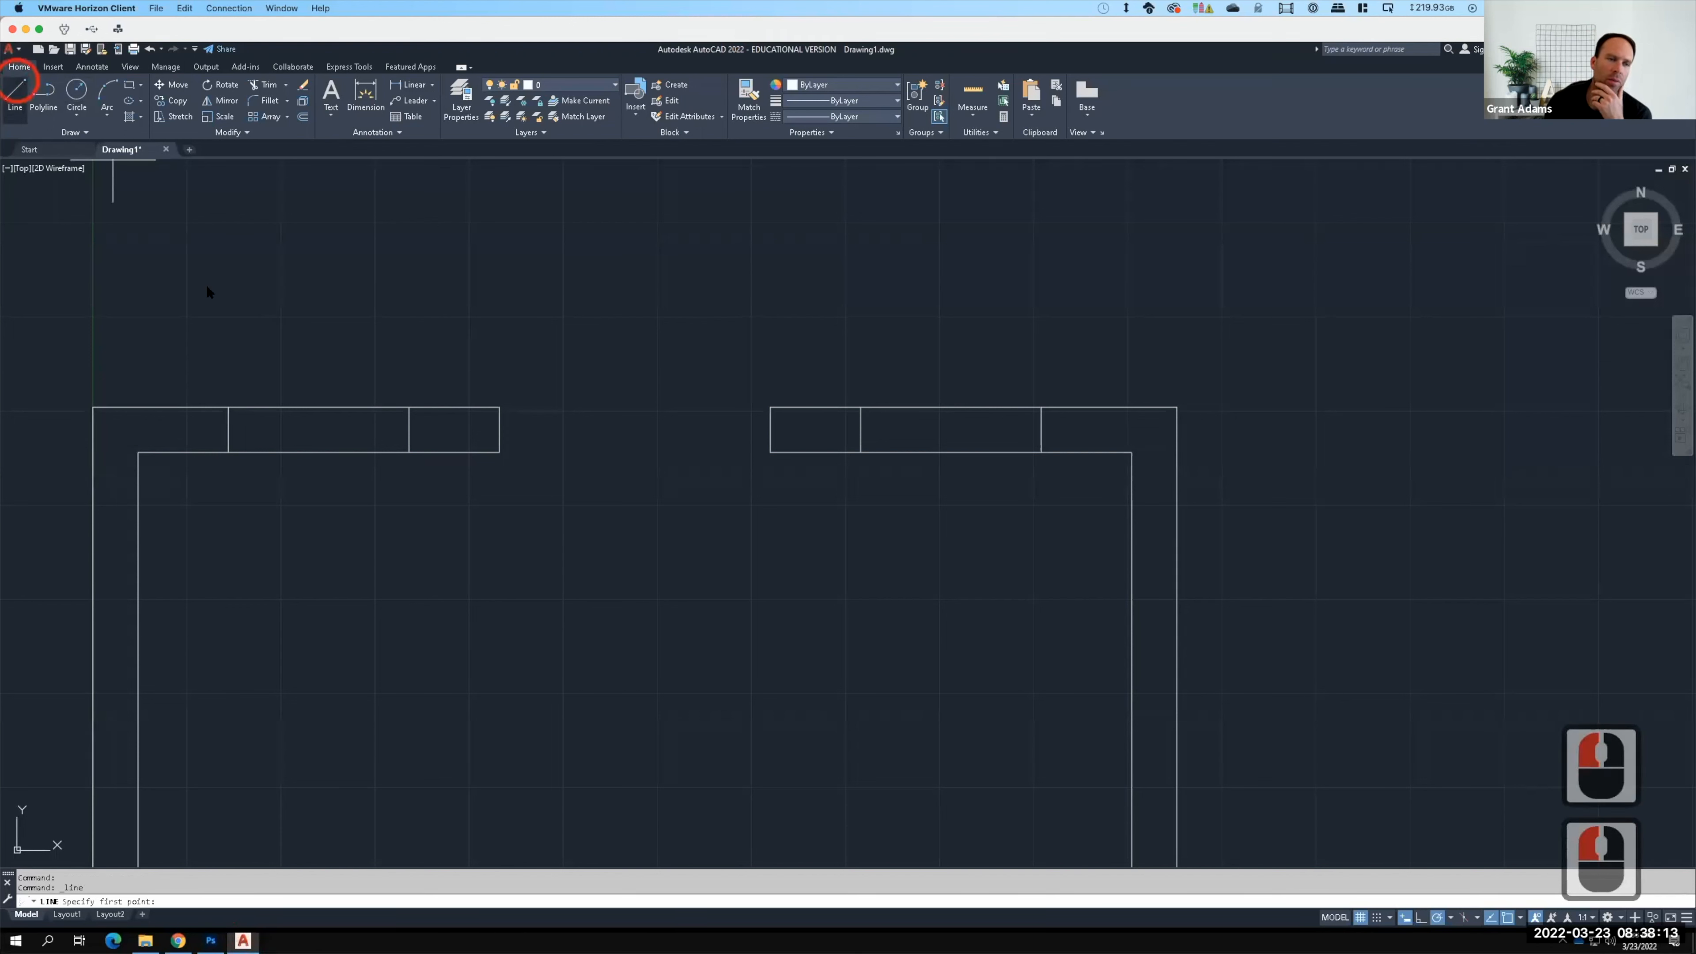
pyautogui.click(228, 429)
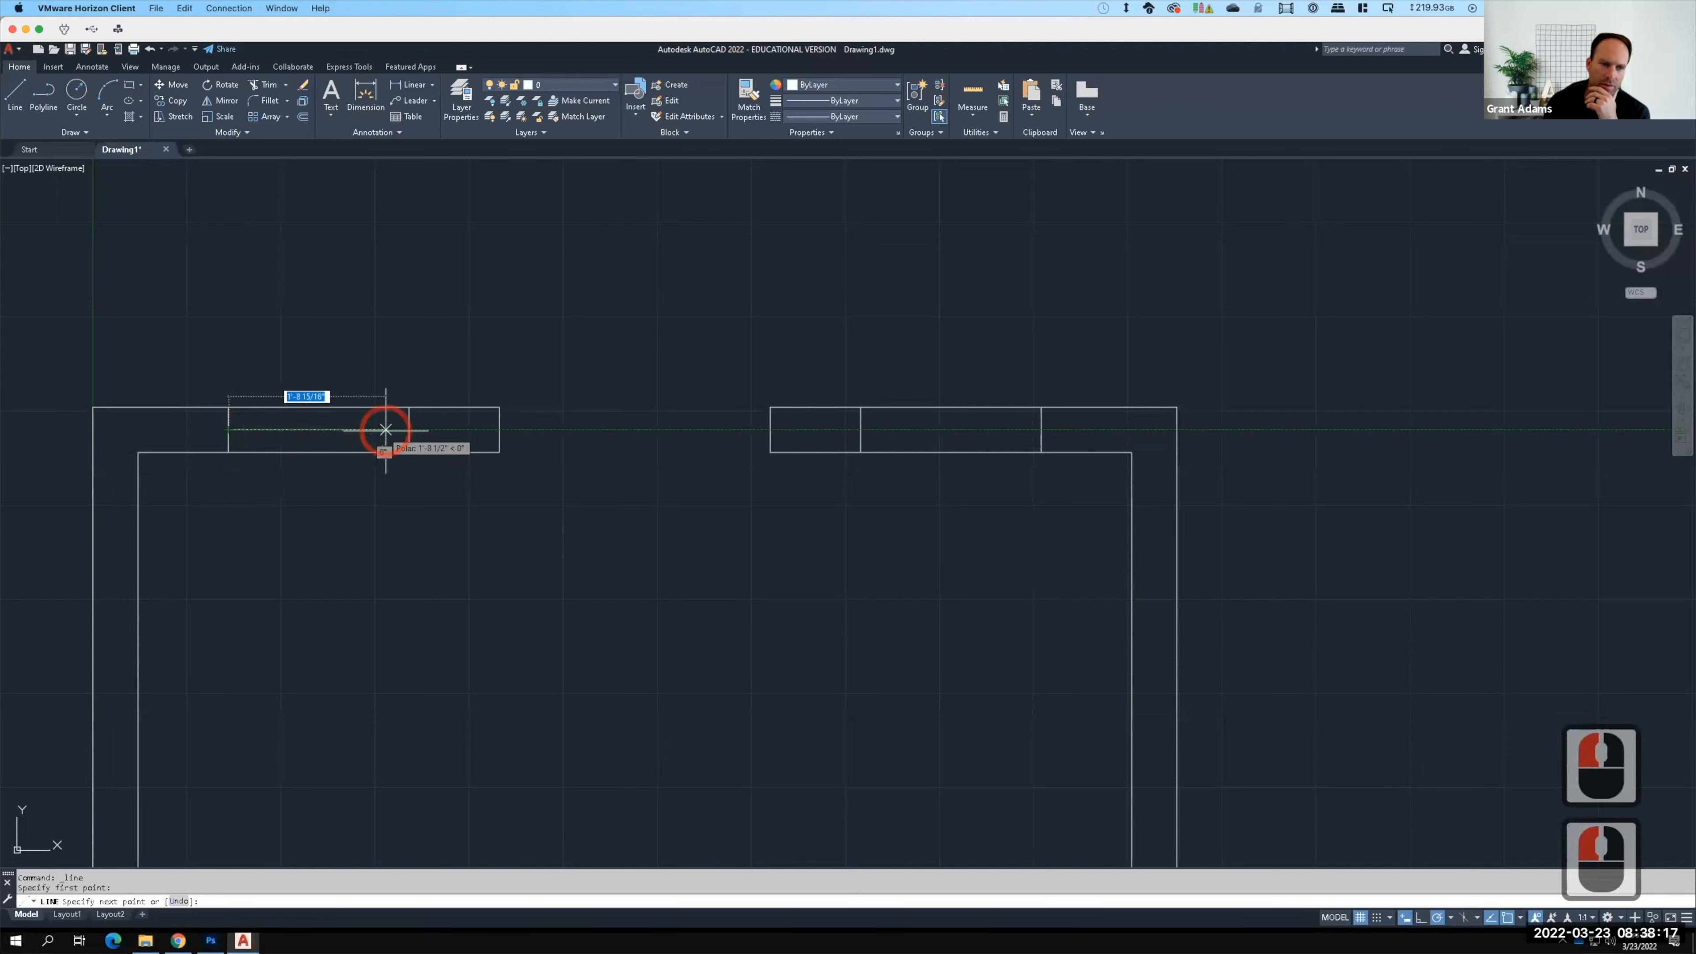
pyautogui.click(409, 430)
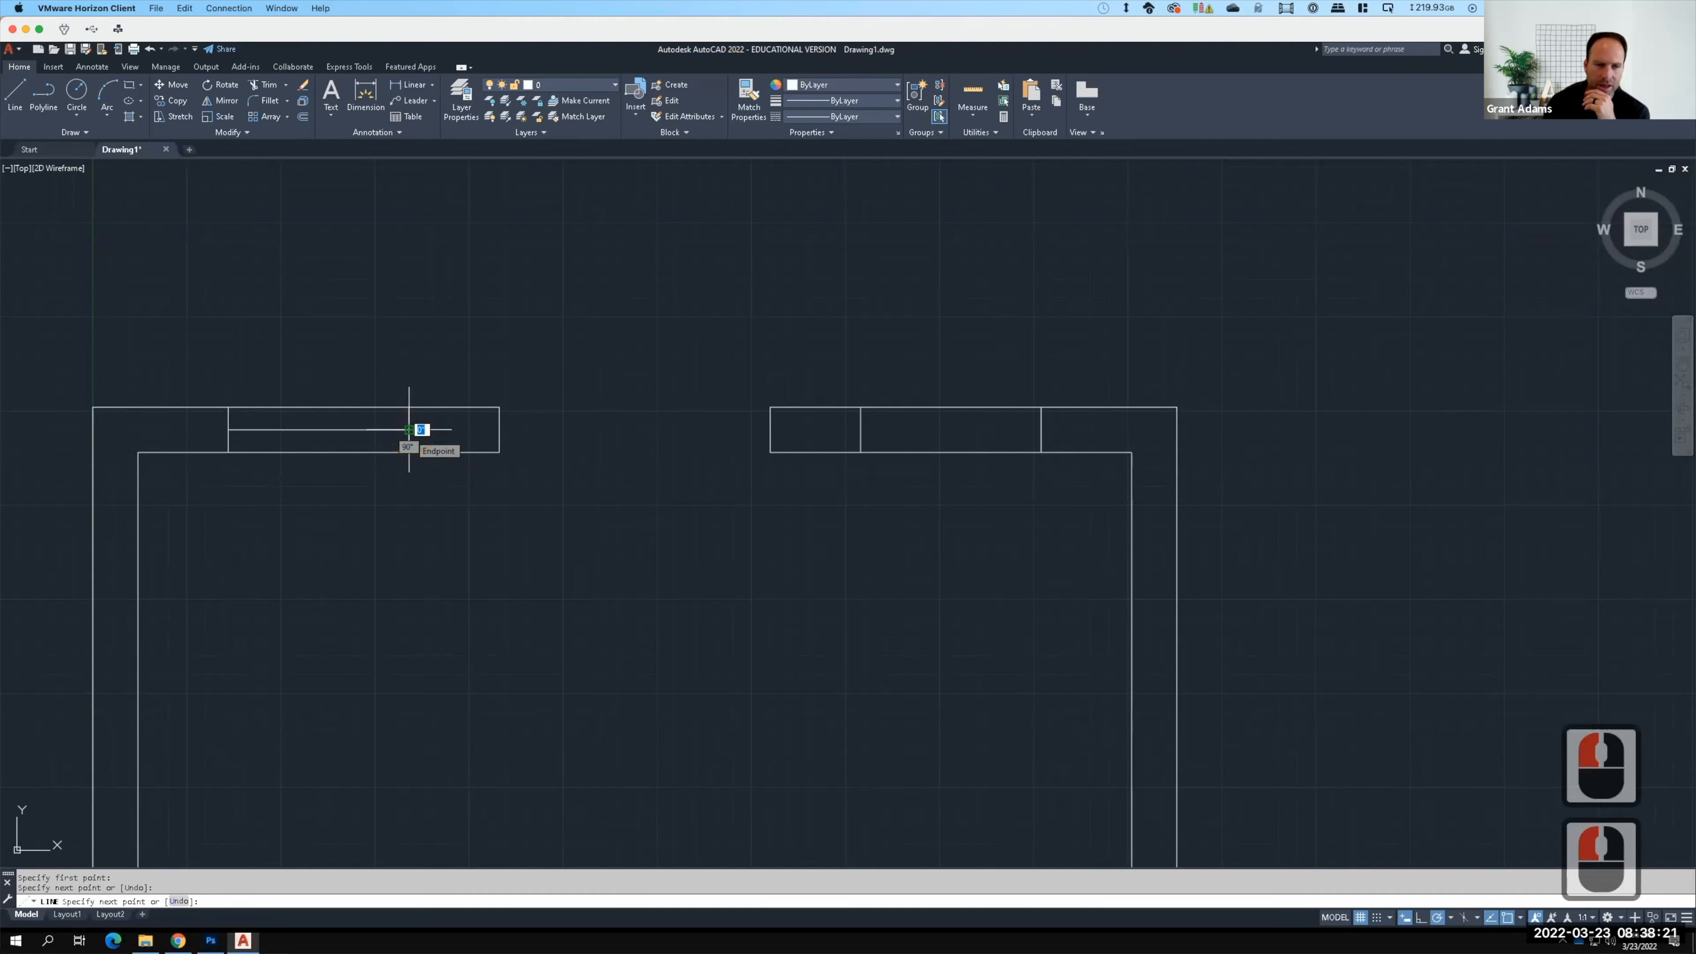
pyautogui.press('Return')
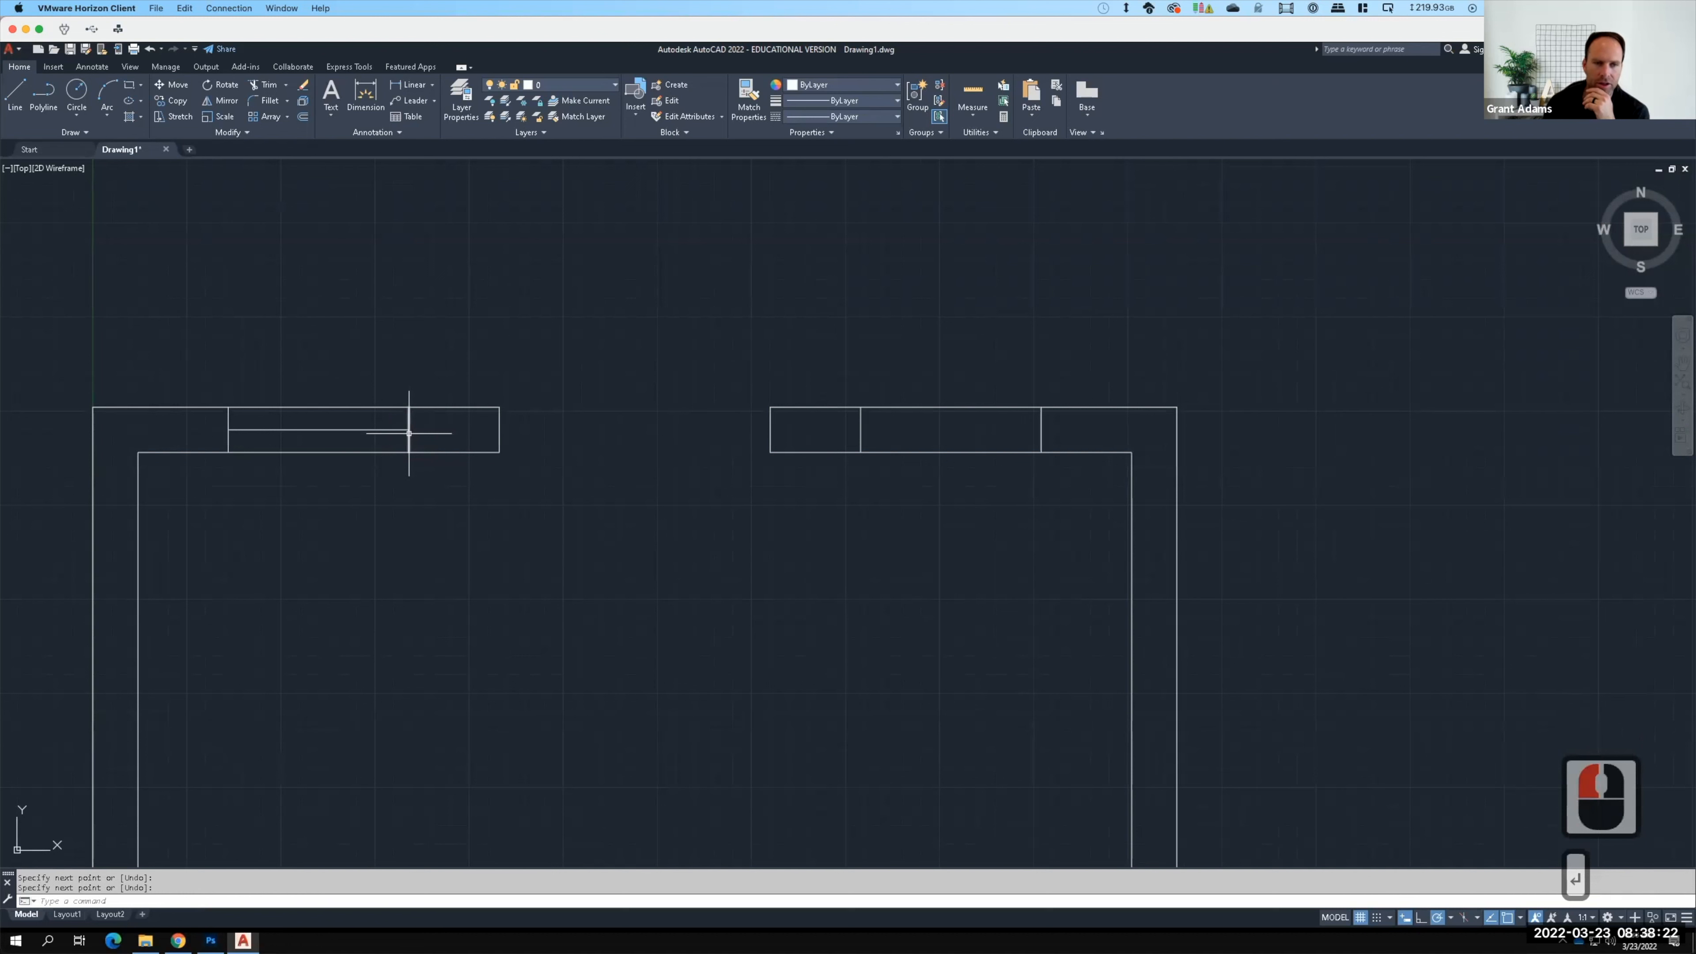
# Step: Draw the right window's glass line between the midpoints of its two edges in the upper wall
pyautogui.click(14, 87)
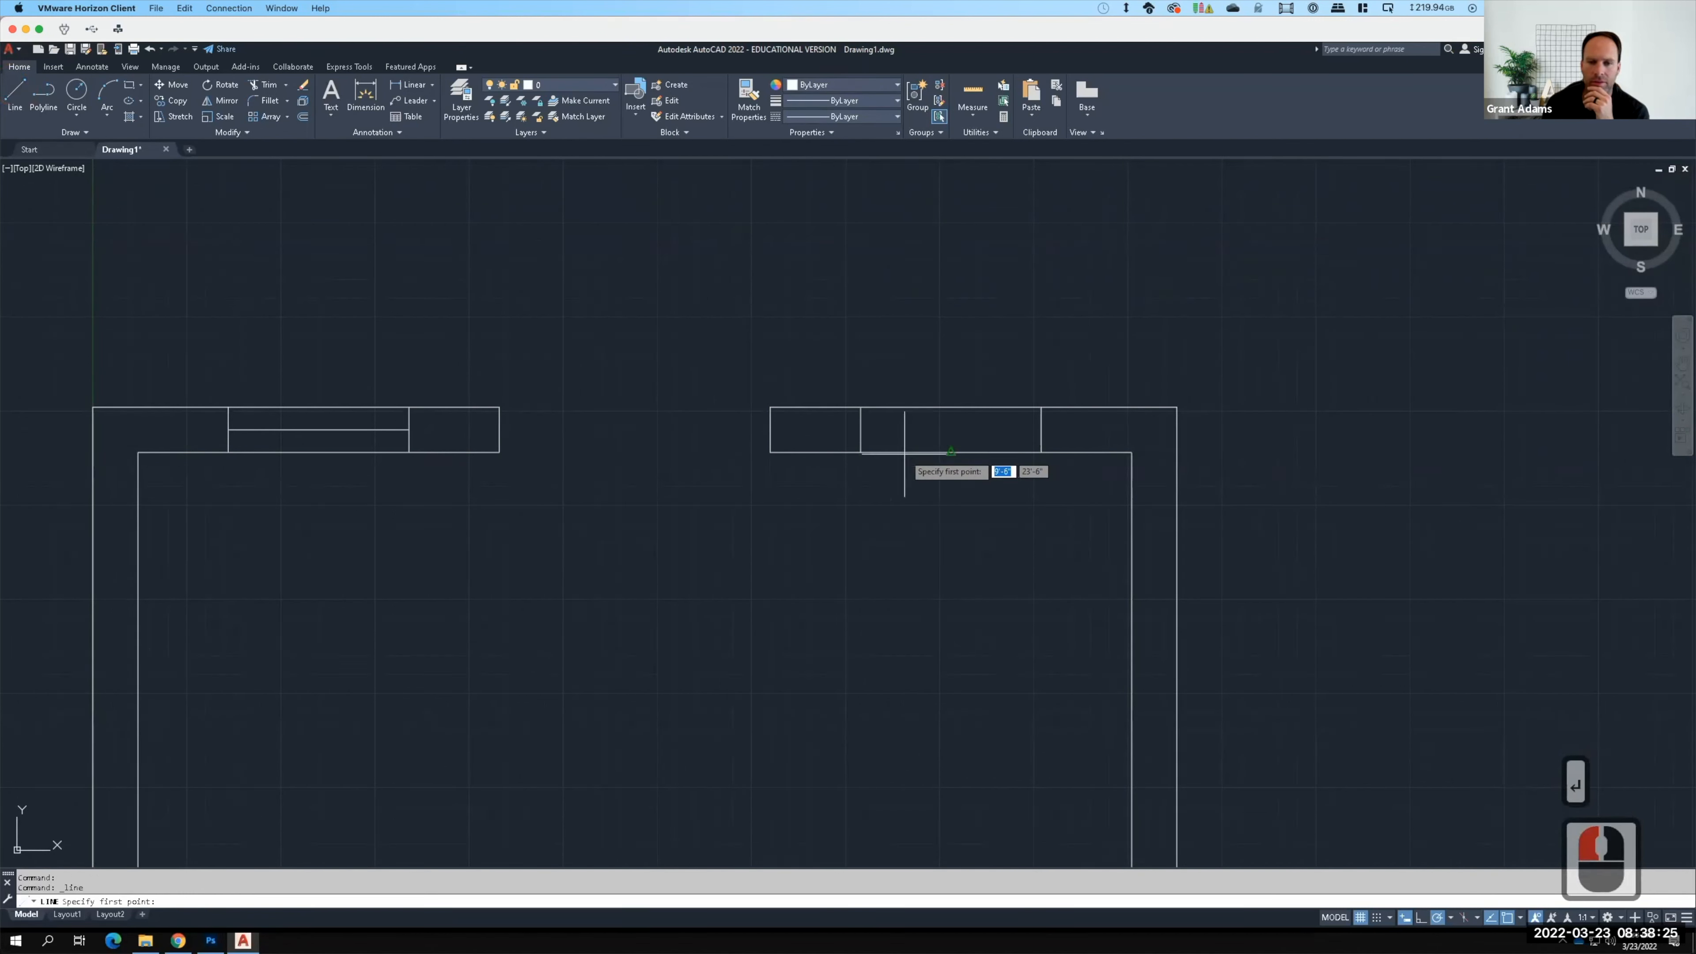
pyautogui.click(861, 430)
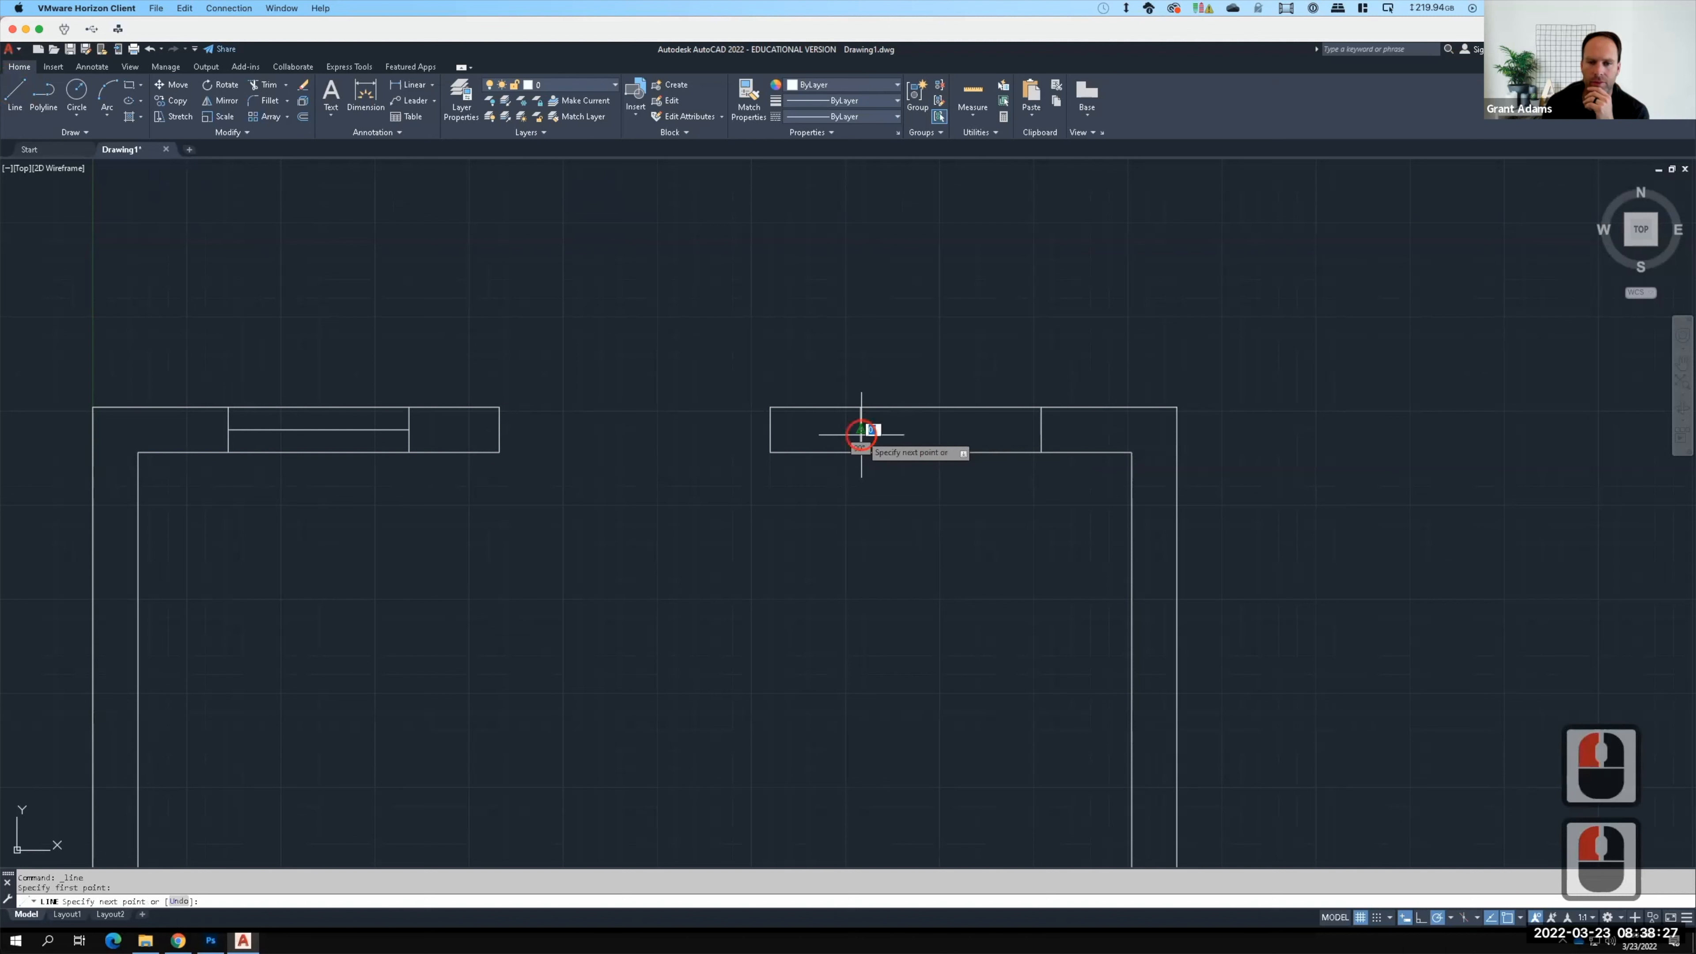
pyautogui.write('2')
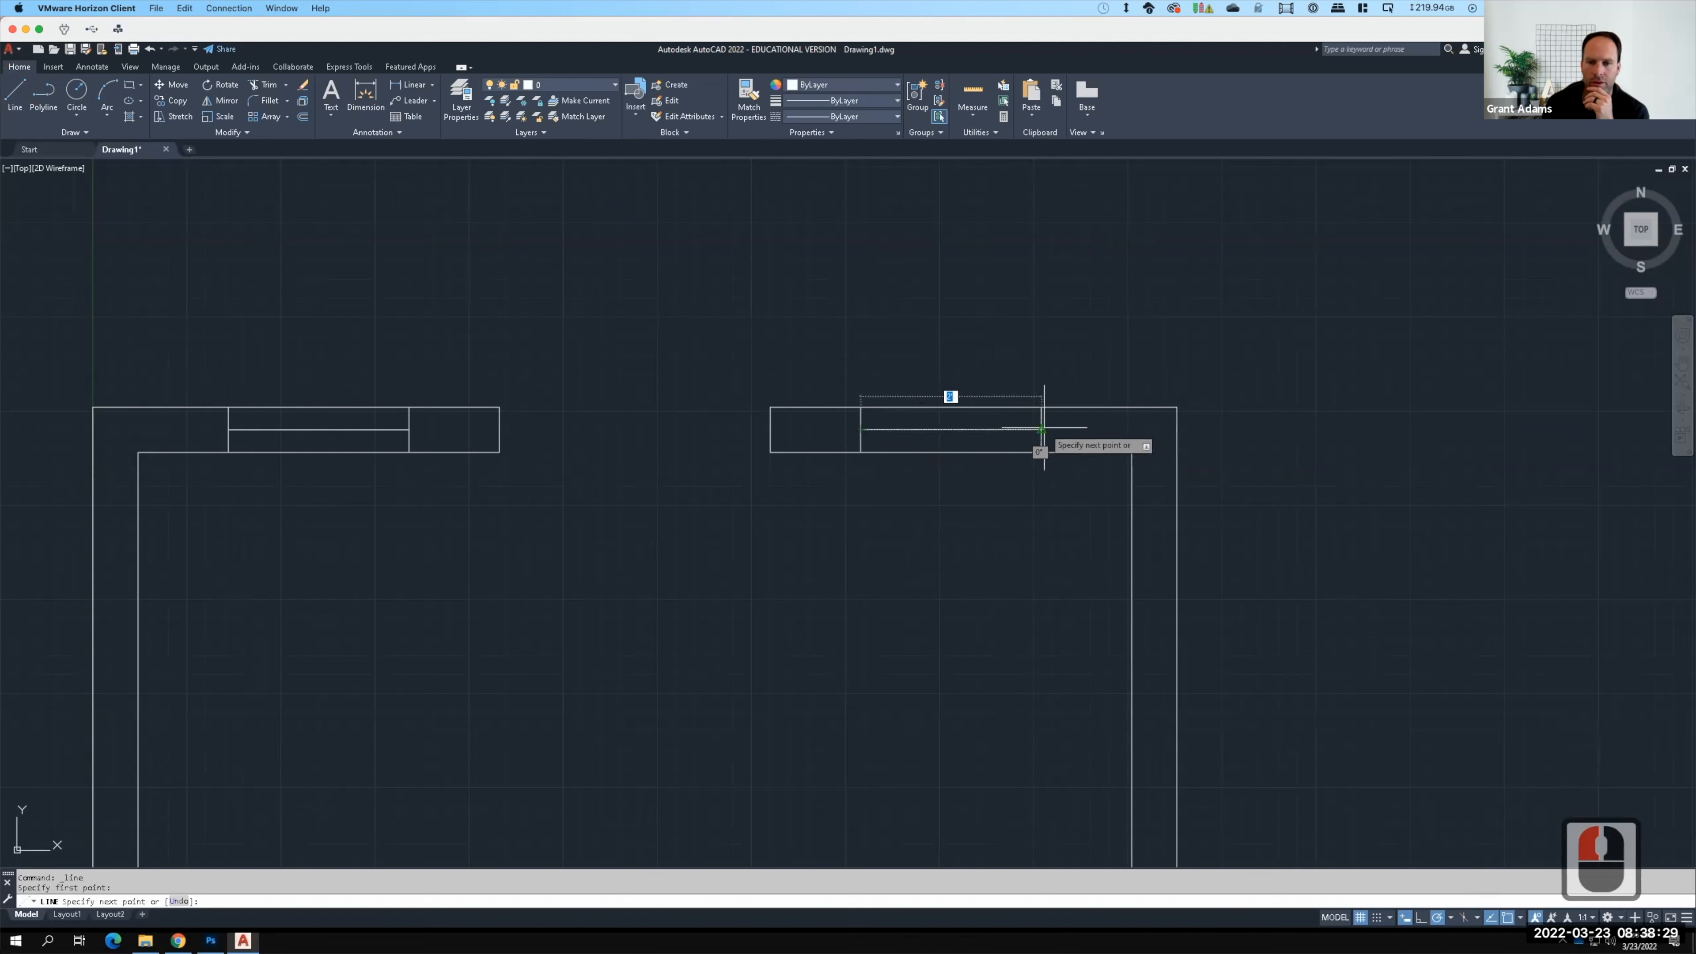
pyautogui.click(1041, 430)
pyautogui.press('Return')
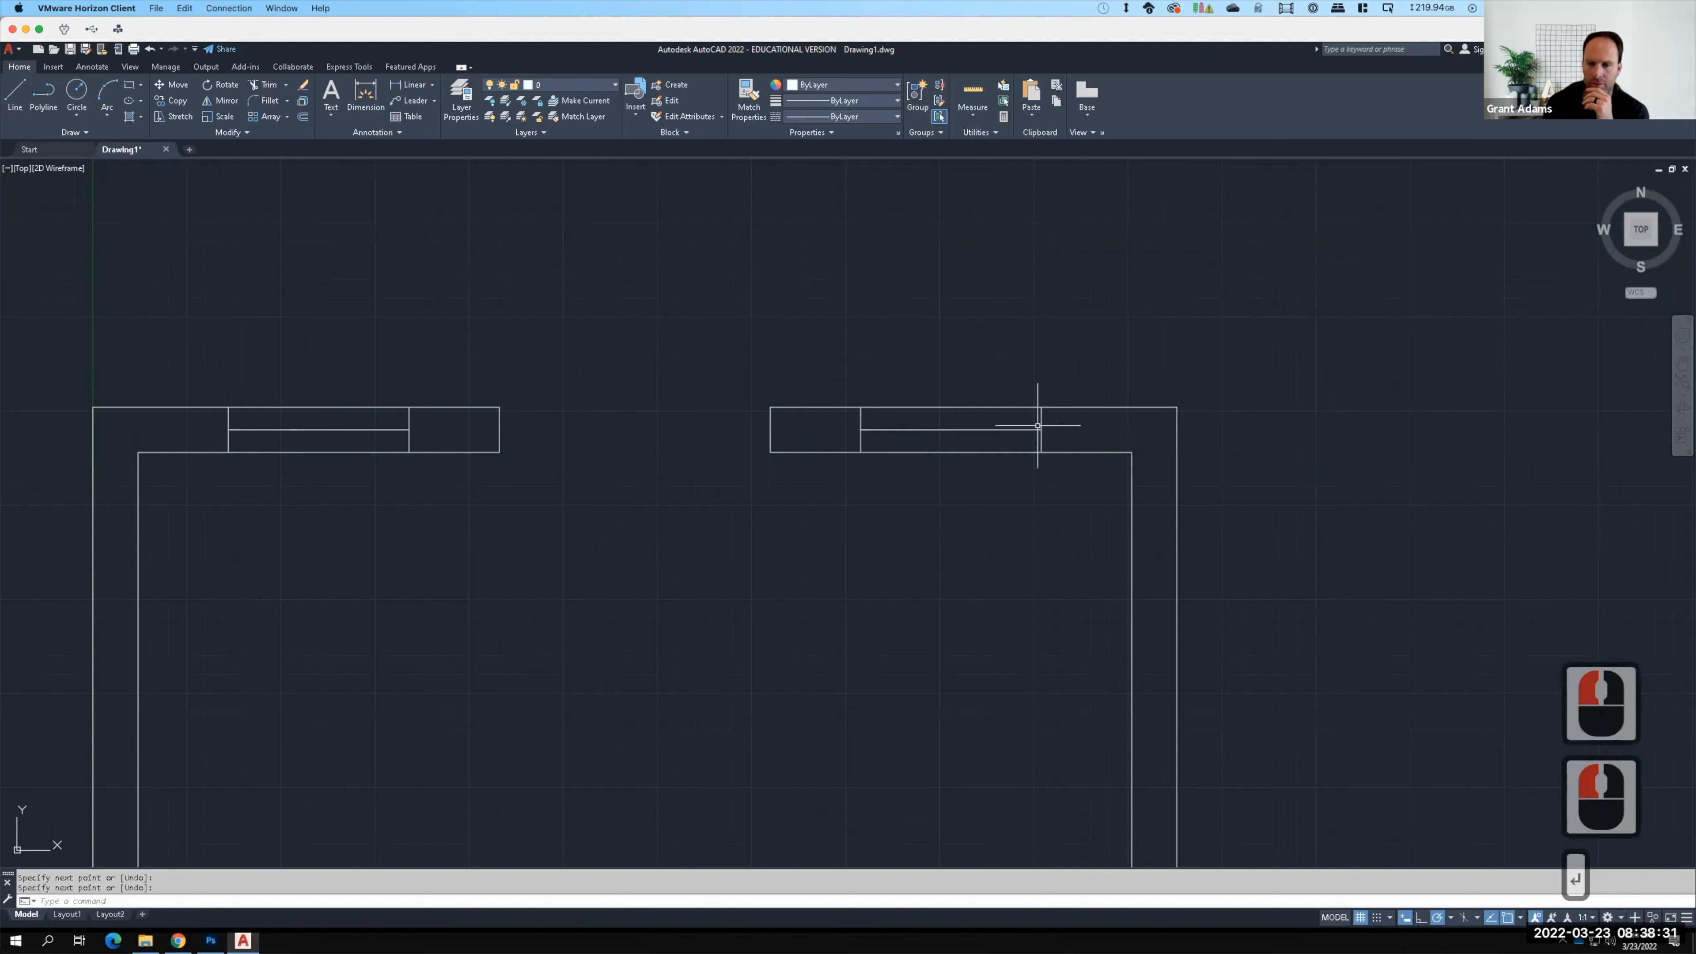
pyautogui.scroll(-2, 1067, 288)
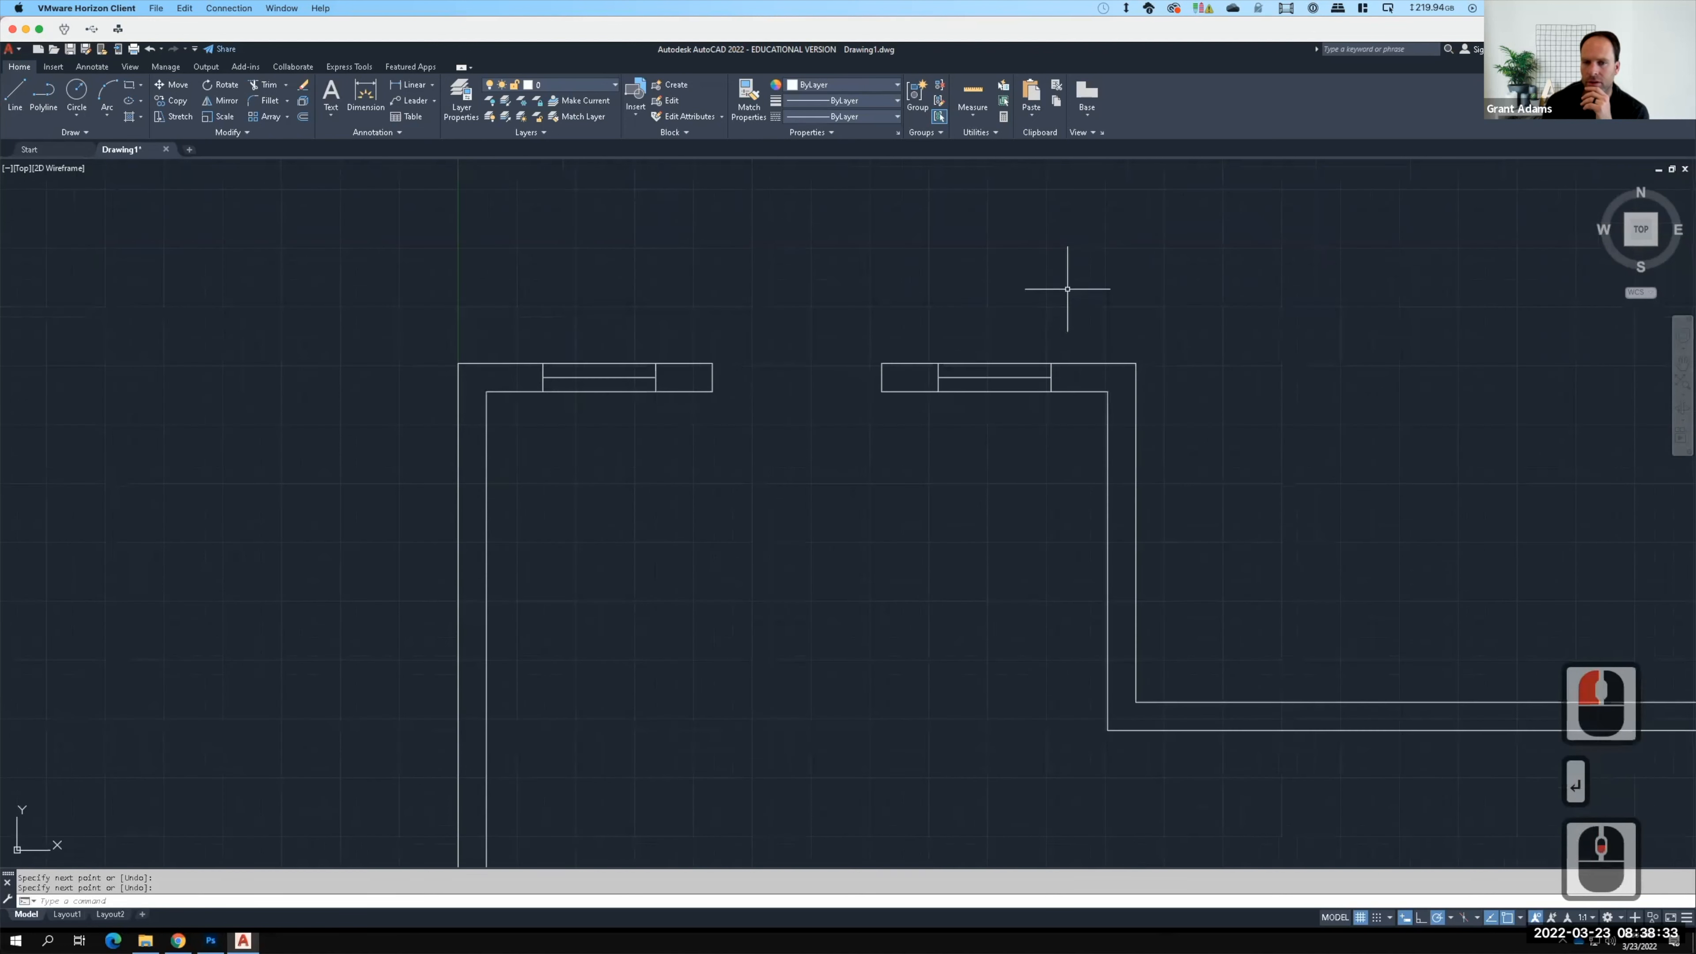
pyautogui.press('F15')
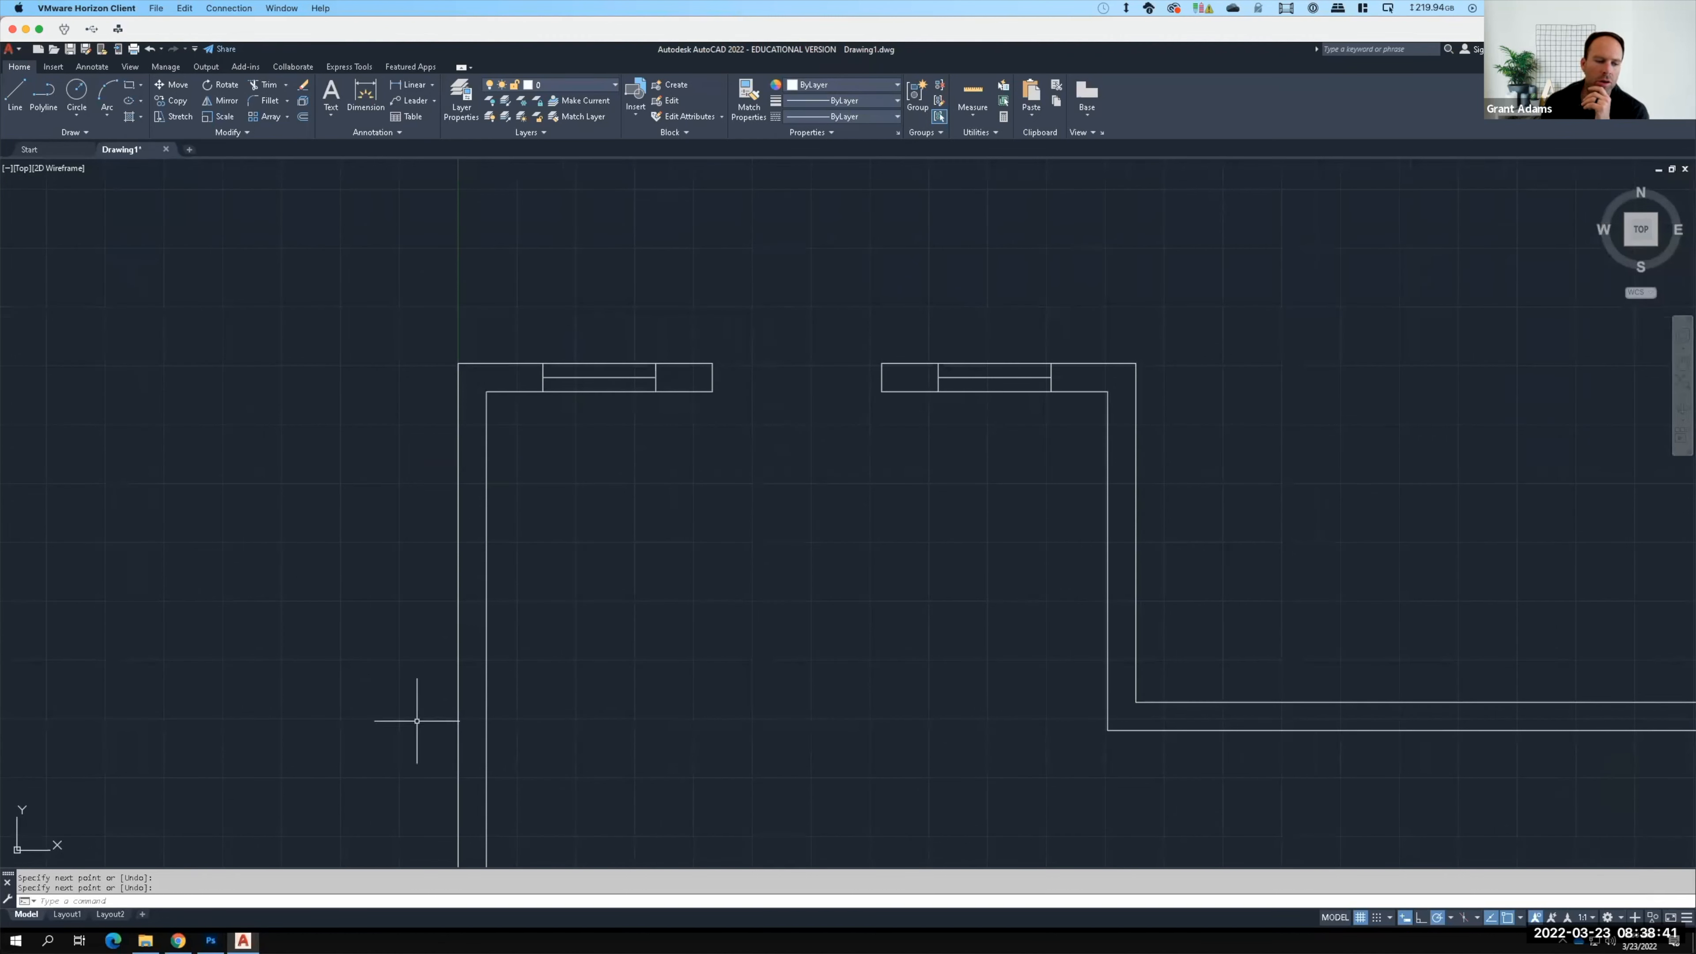
# Step: Check the floor plan image in Photoshop, and mirror the upper-left window in AutoCAD about a horizontal line through the left wall's midpoint, keeping the original
pyautogui.click(212, 939)
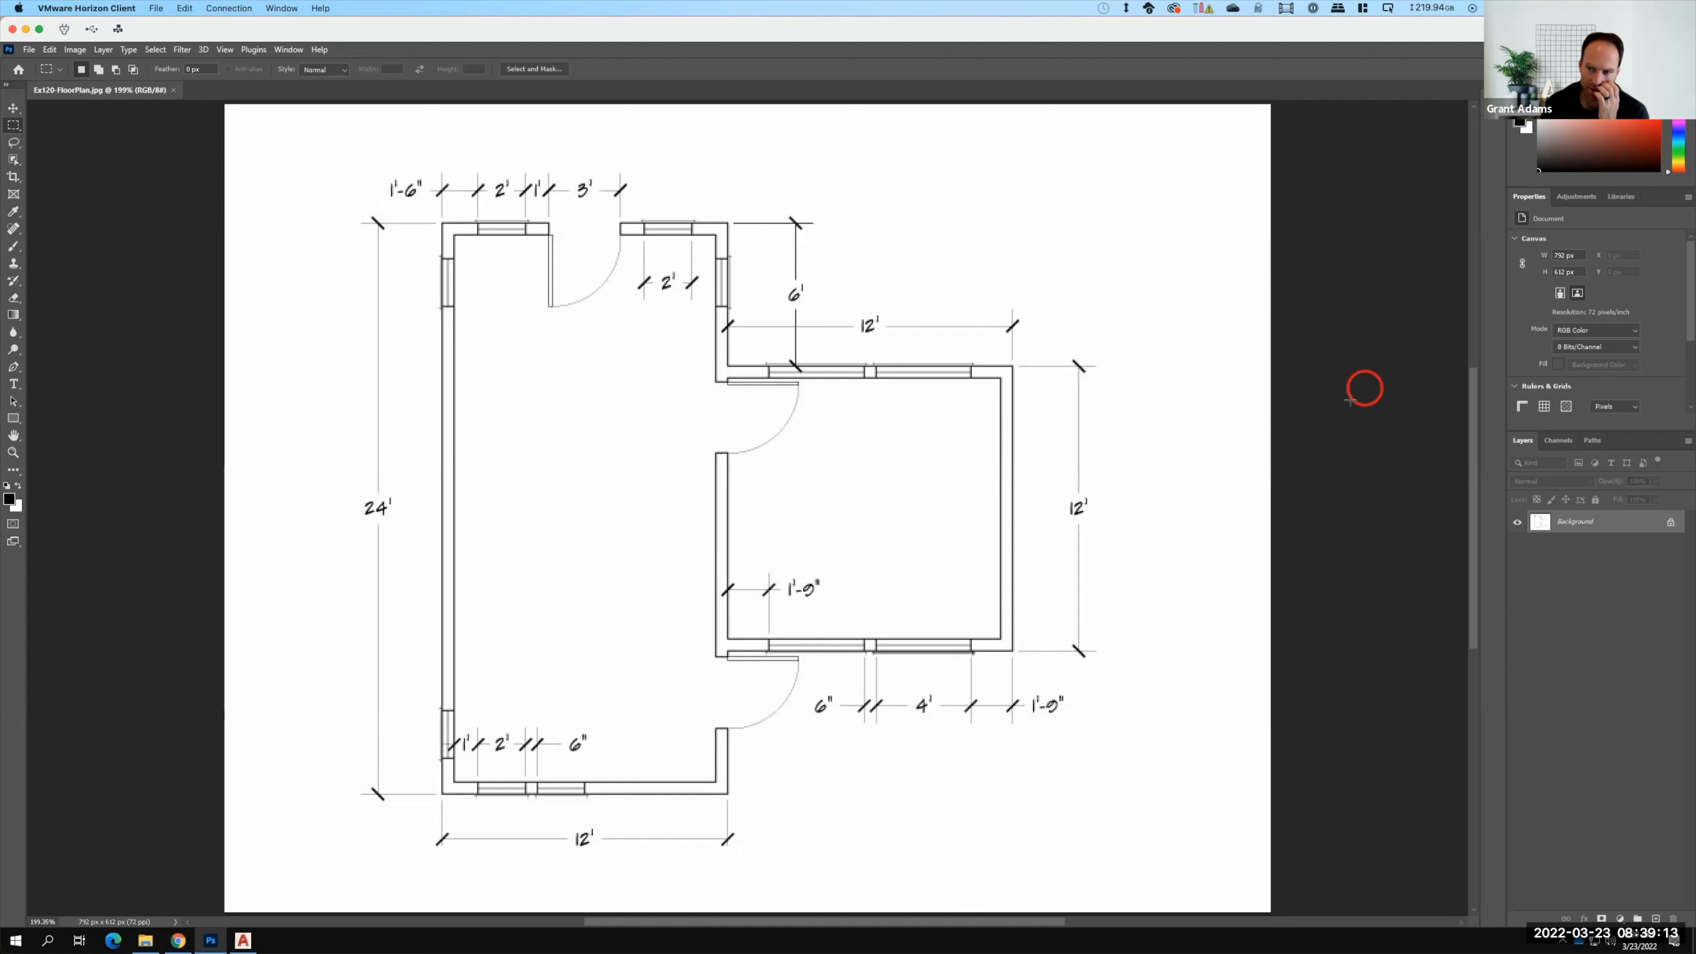
pyautogui.click(1349, 401)
pyautogui.click(255, 938)
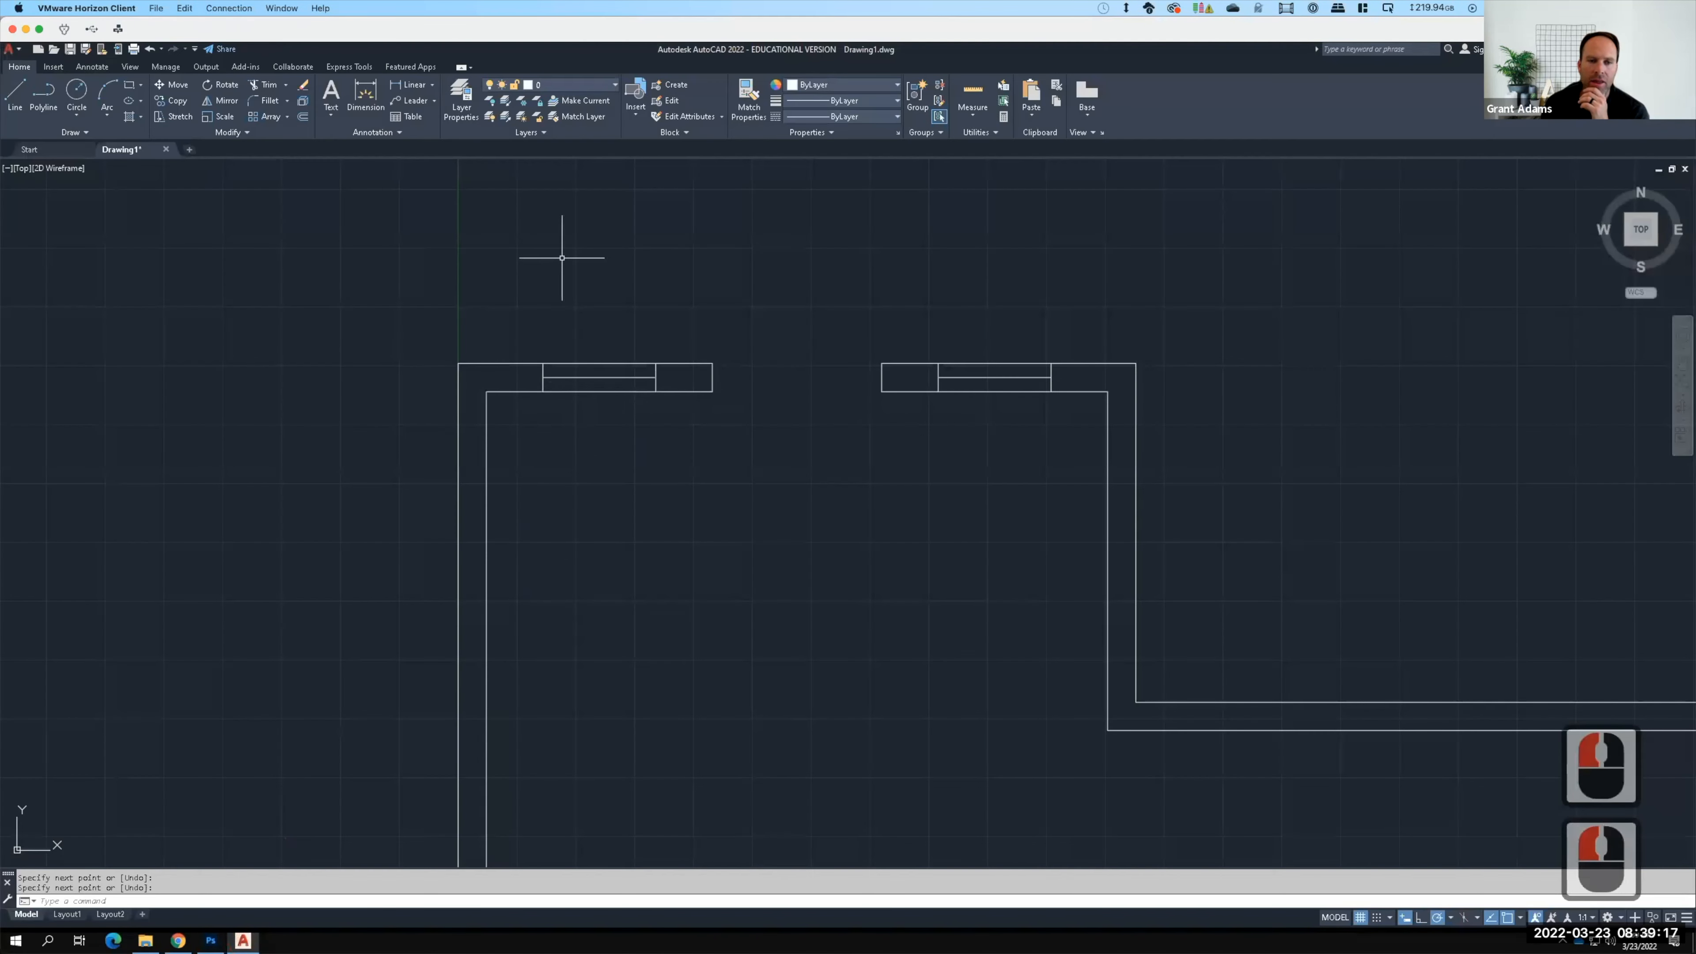
pyautogui.click(528, 302)
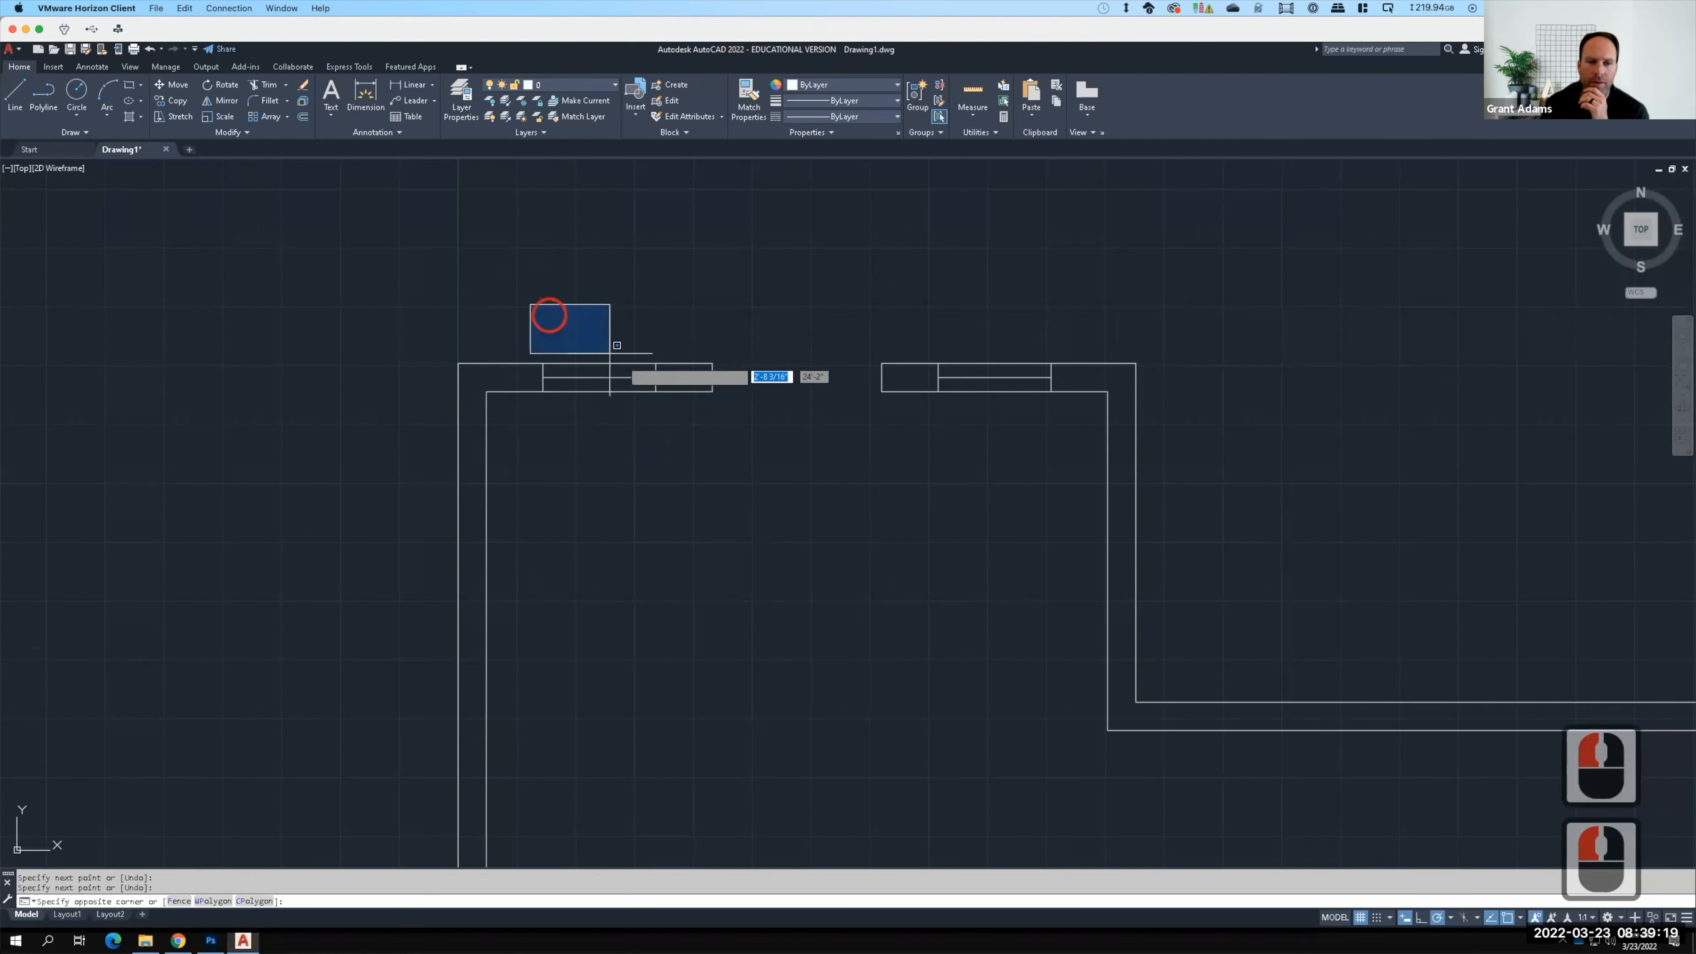
pyautogui.click(678, 427)
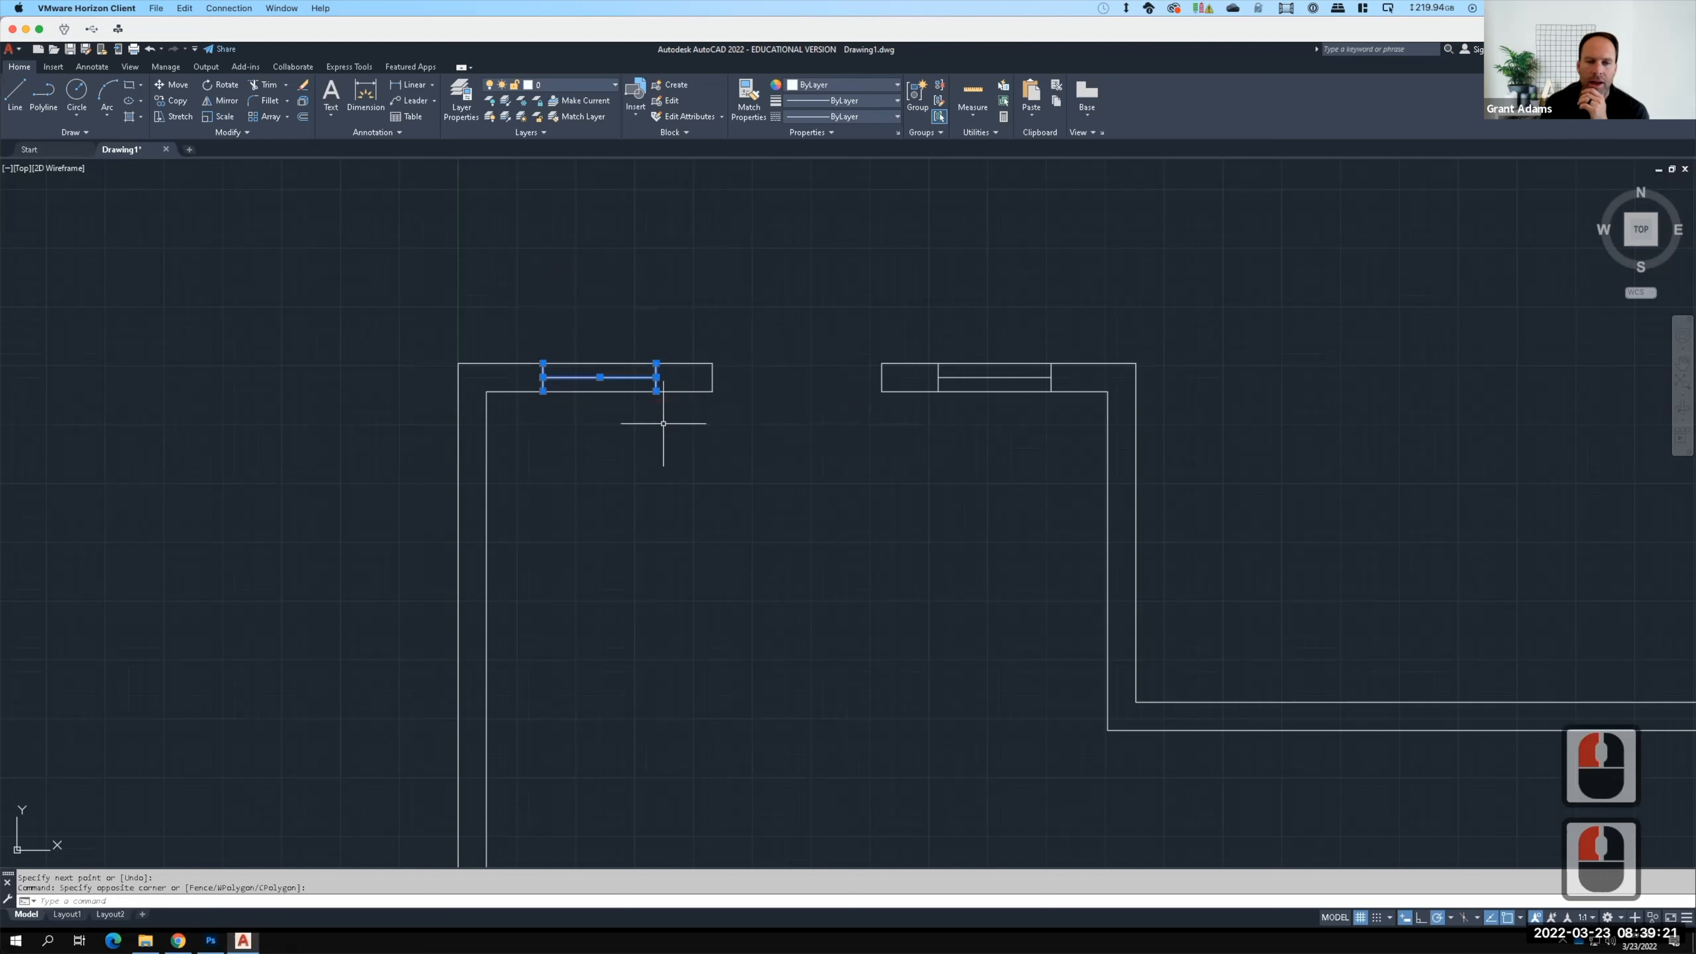
pyautogui.scroll(-2, 571, 278)
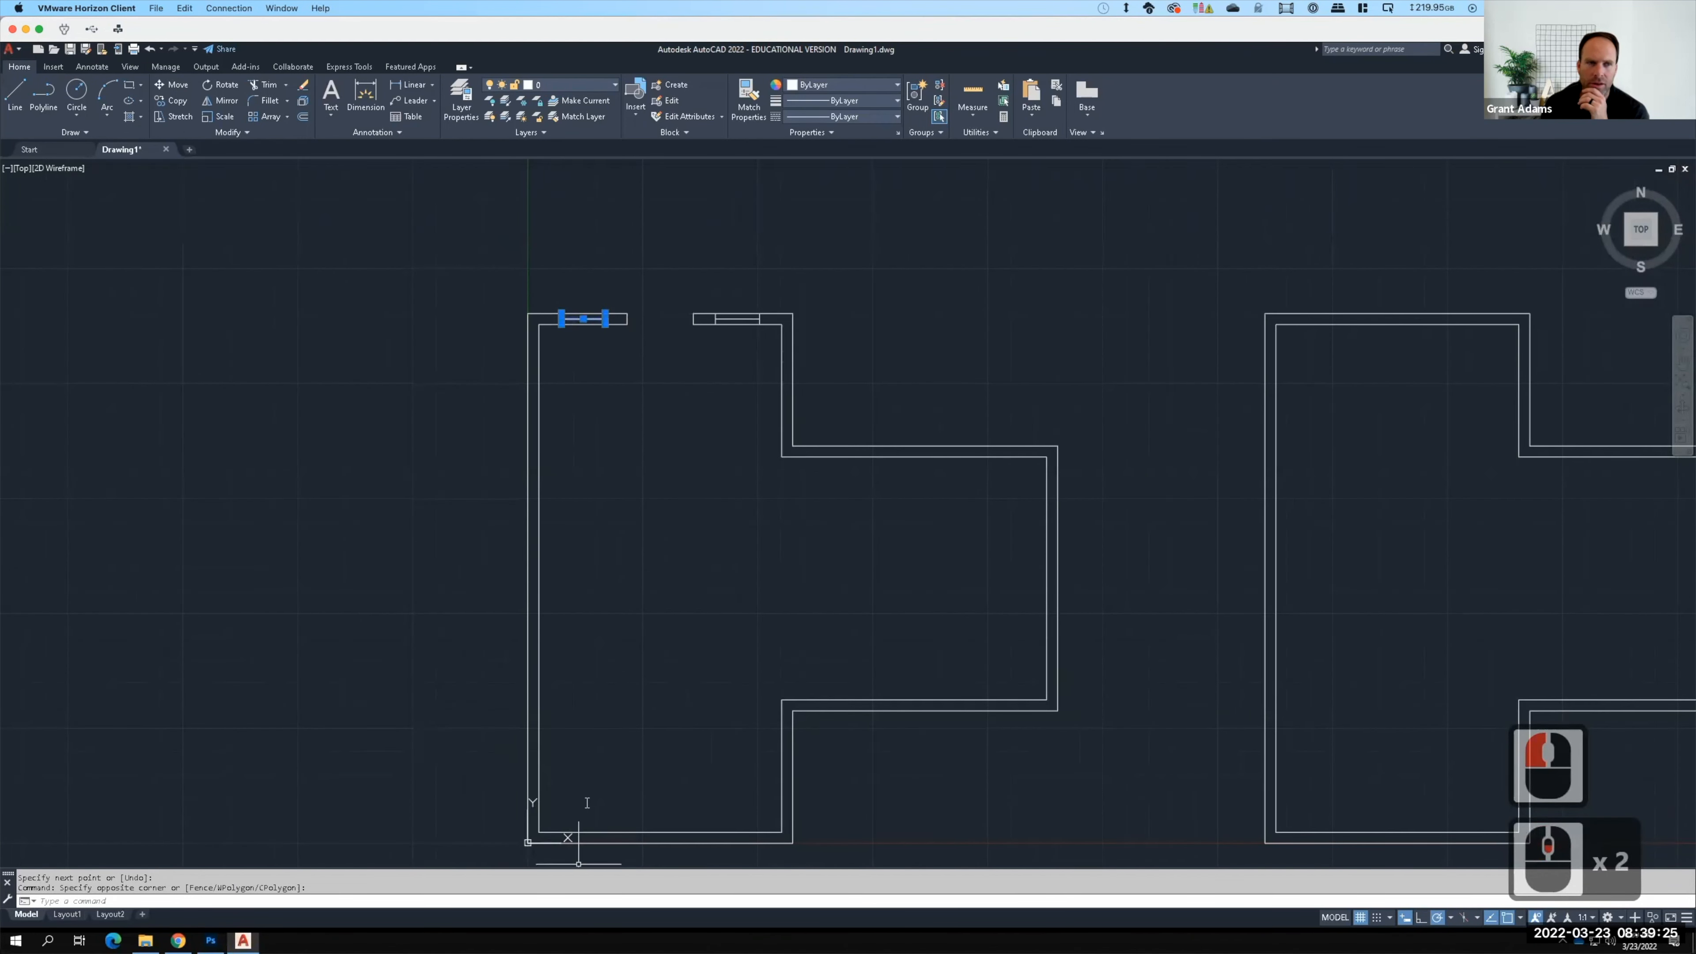
pyautogui.click(220, 99)
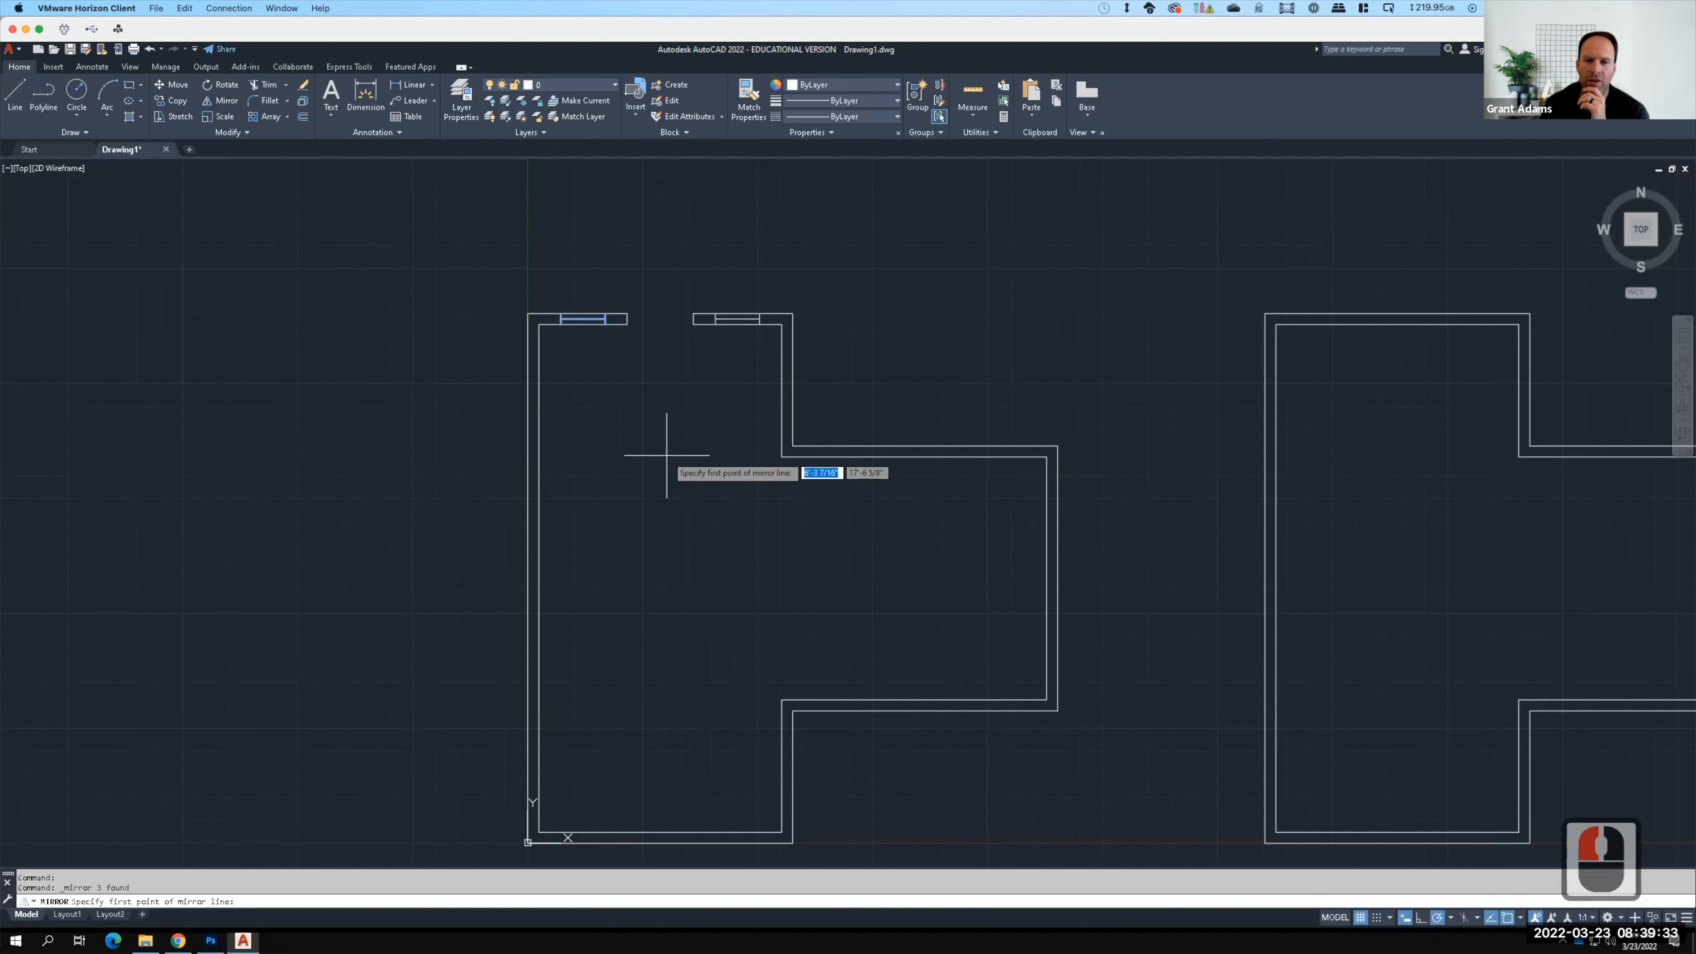
pyautogui.press('F15')
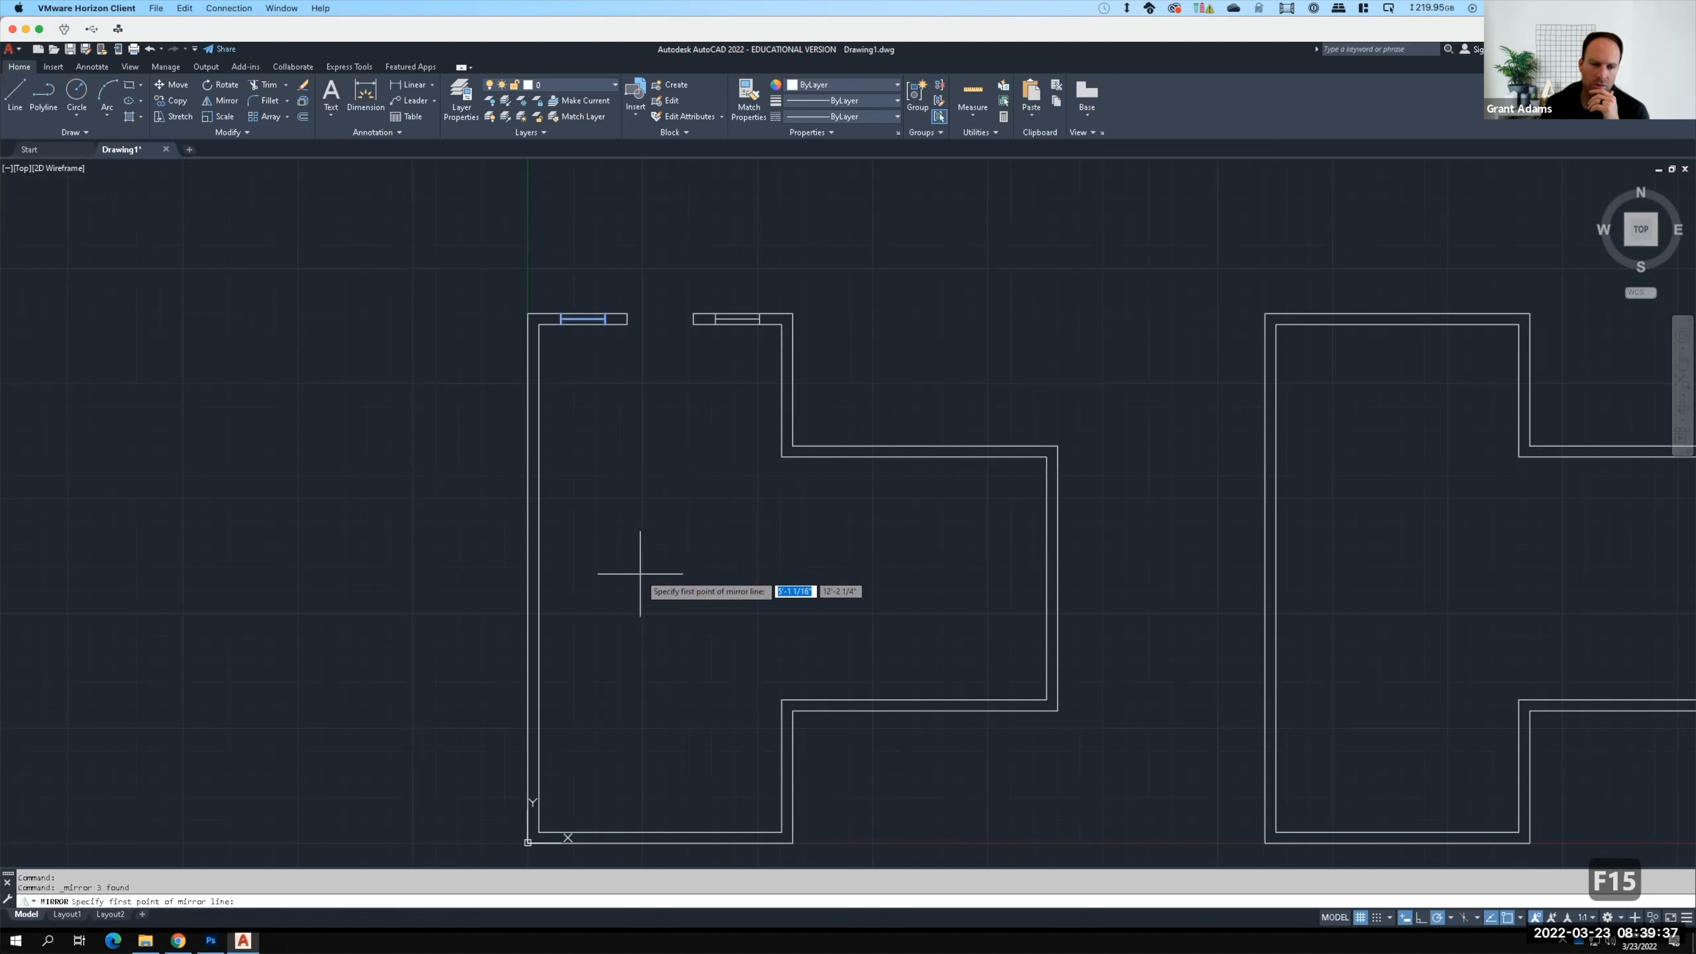
pyautogui.click(539, 577)
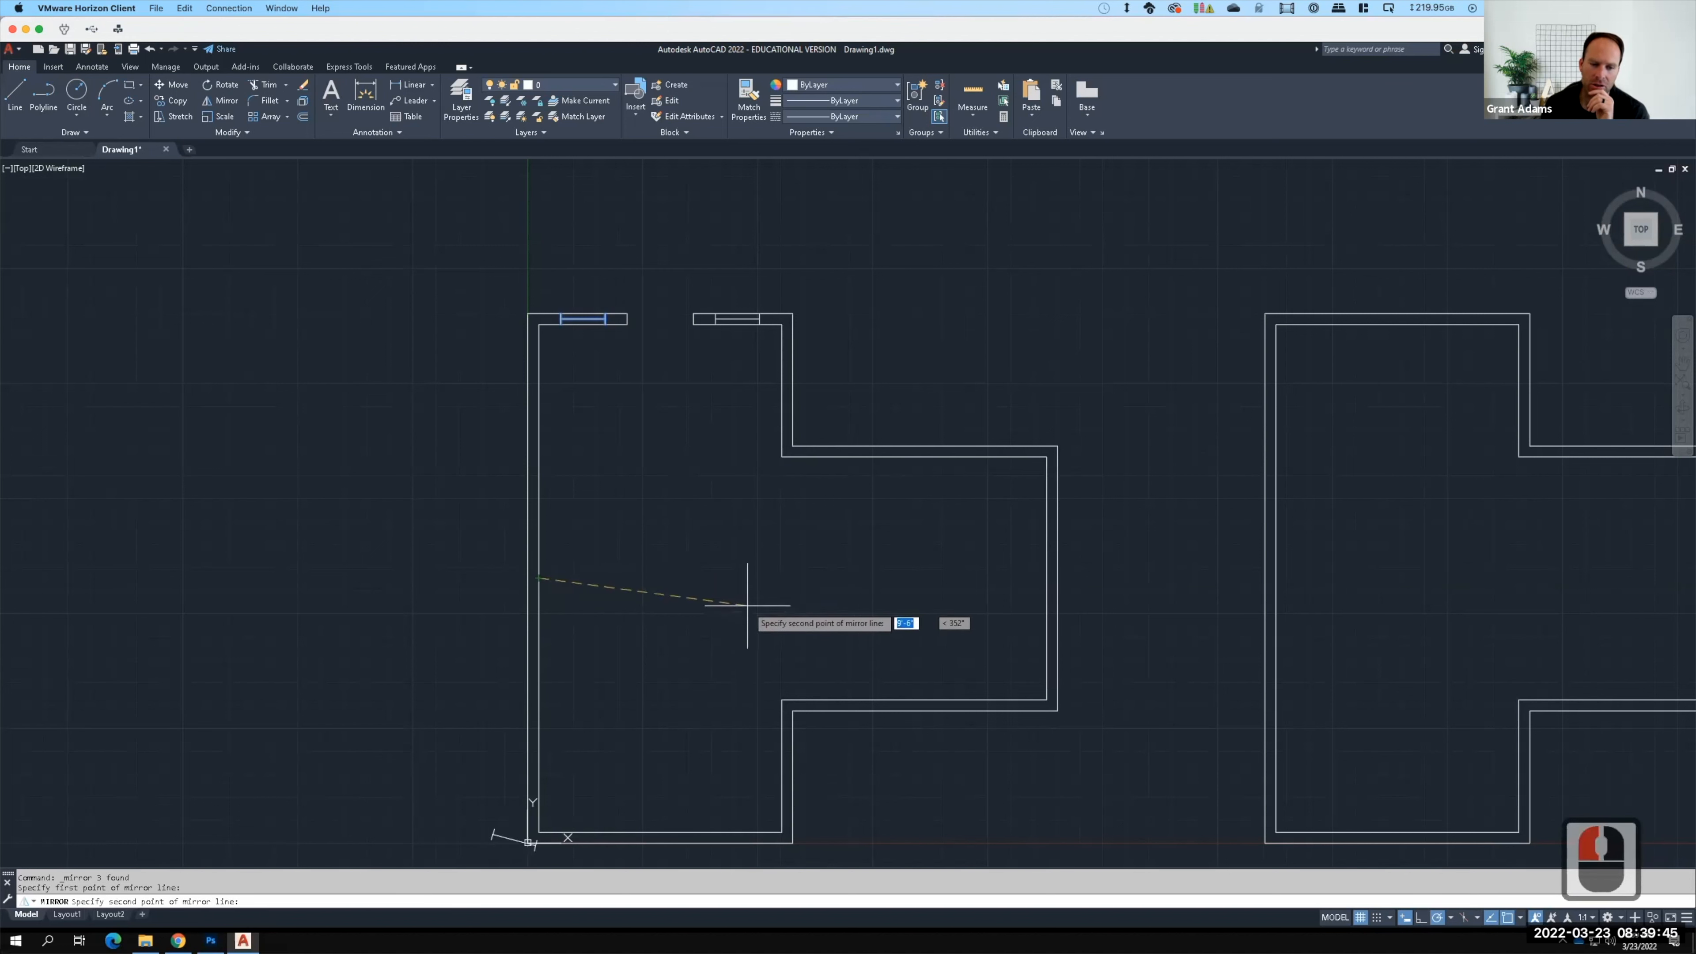
pyautogui.click(763, 577)
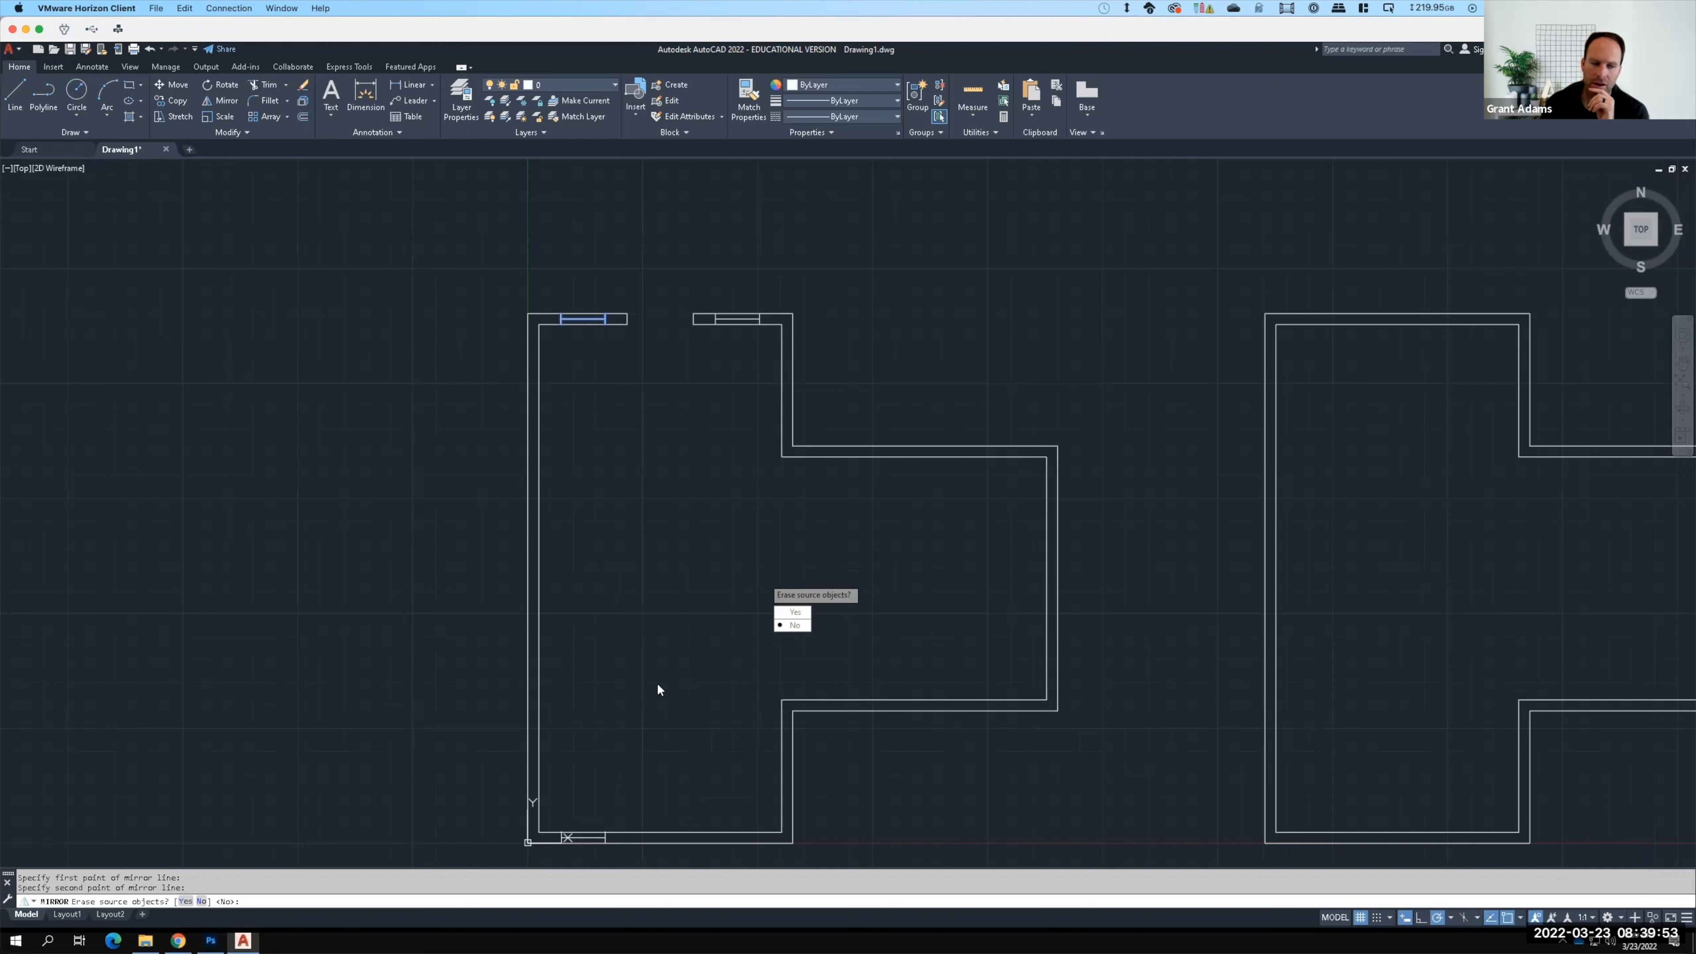
pyautogui.press('Return')
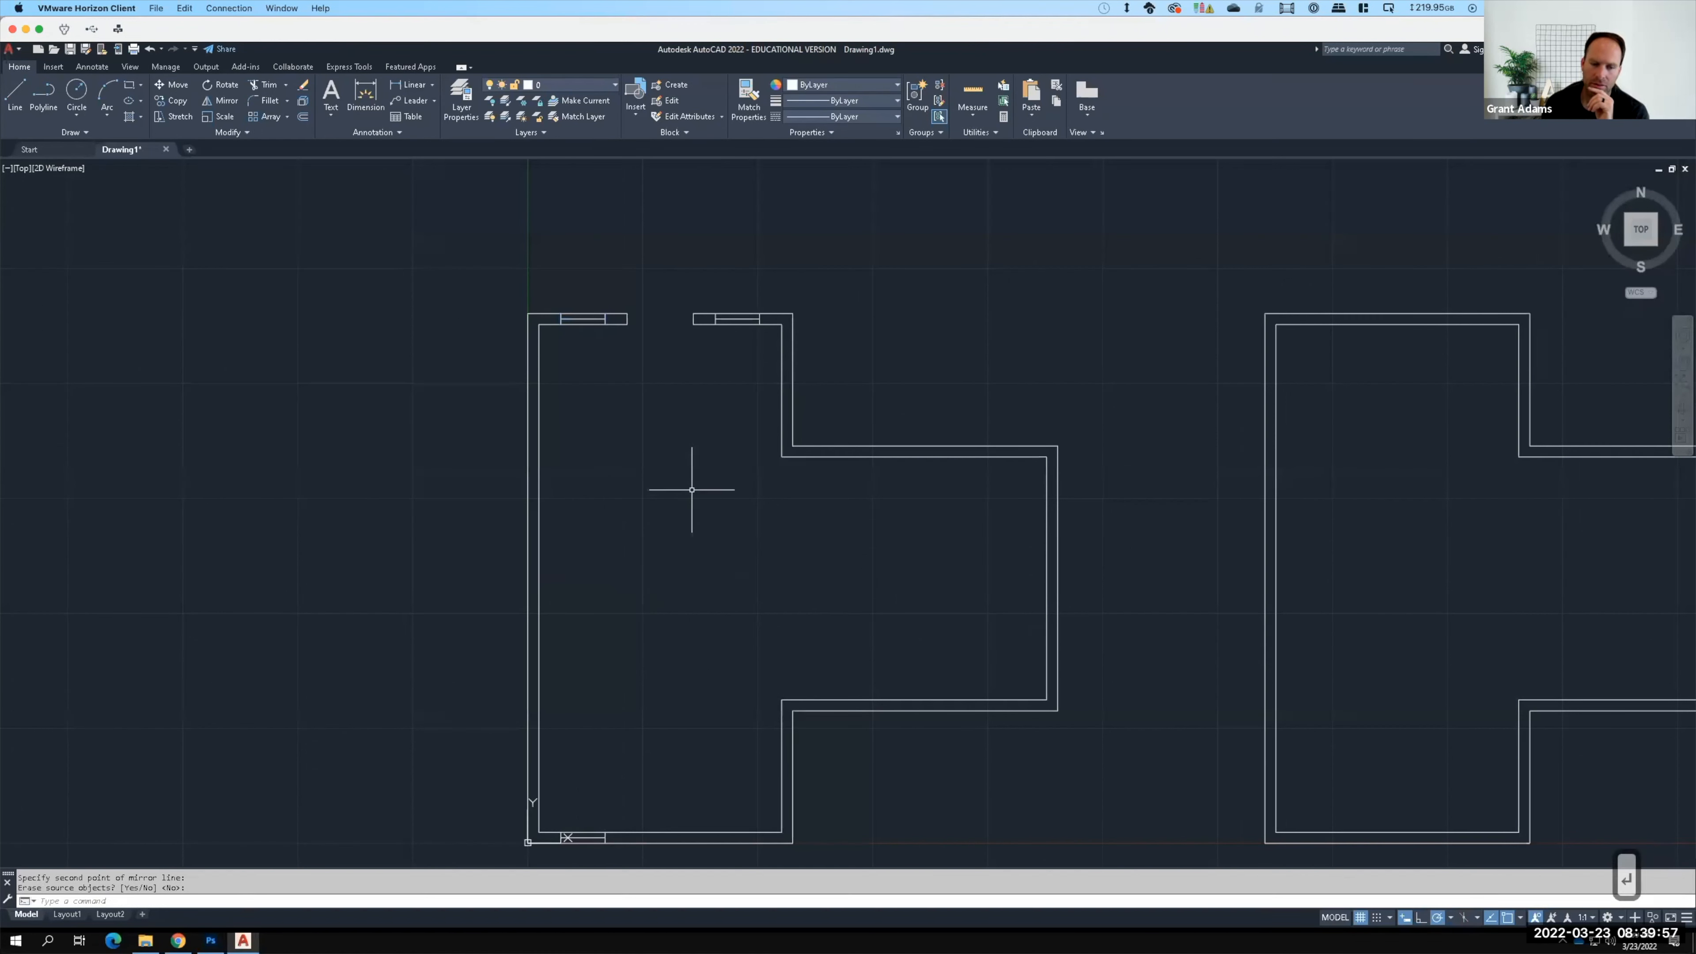
# Step: Mirror the bottom wall's window onto the left wall about the lower-left corner's diagonal, from outer to inner corner, keeping the original
pyautogui.scroll(-2, 692, 490)
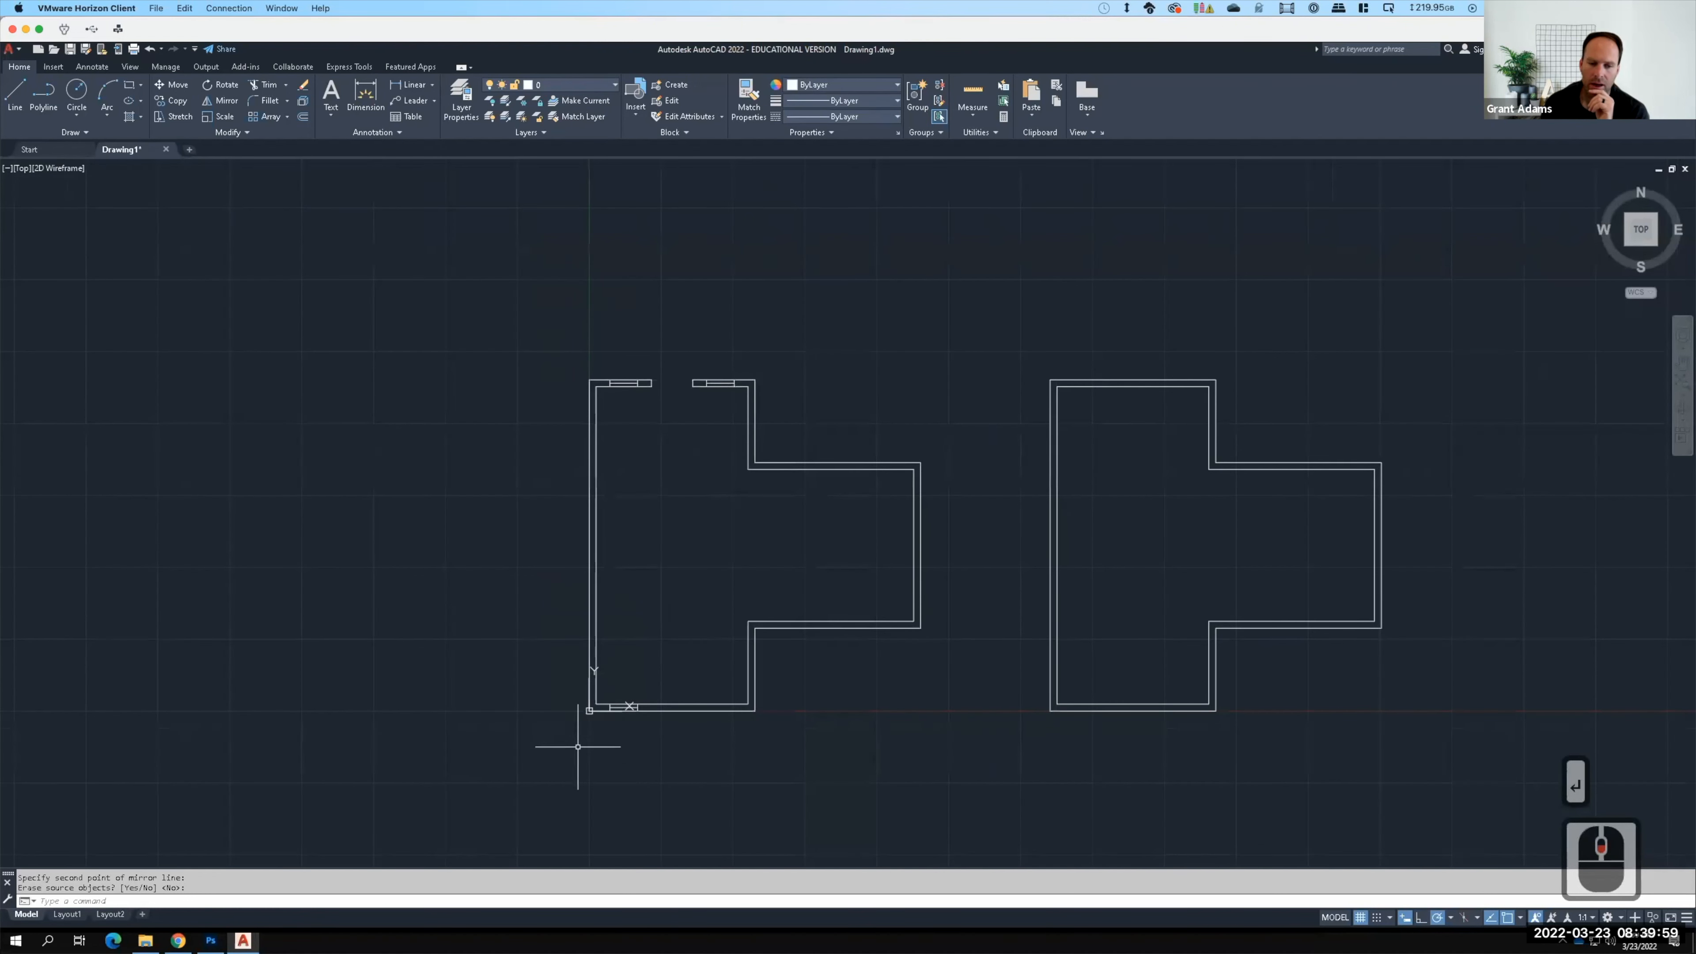
pyautogui.scroll(2, 544, 749)
pyautogui.scroll(3, 544, 748)
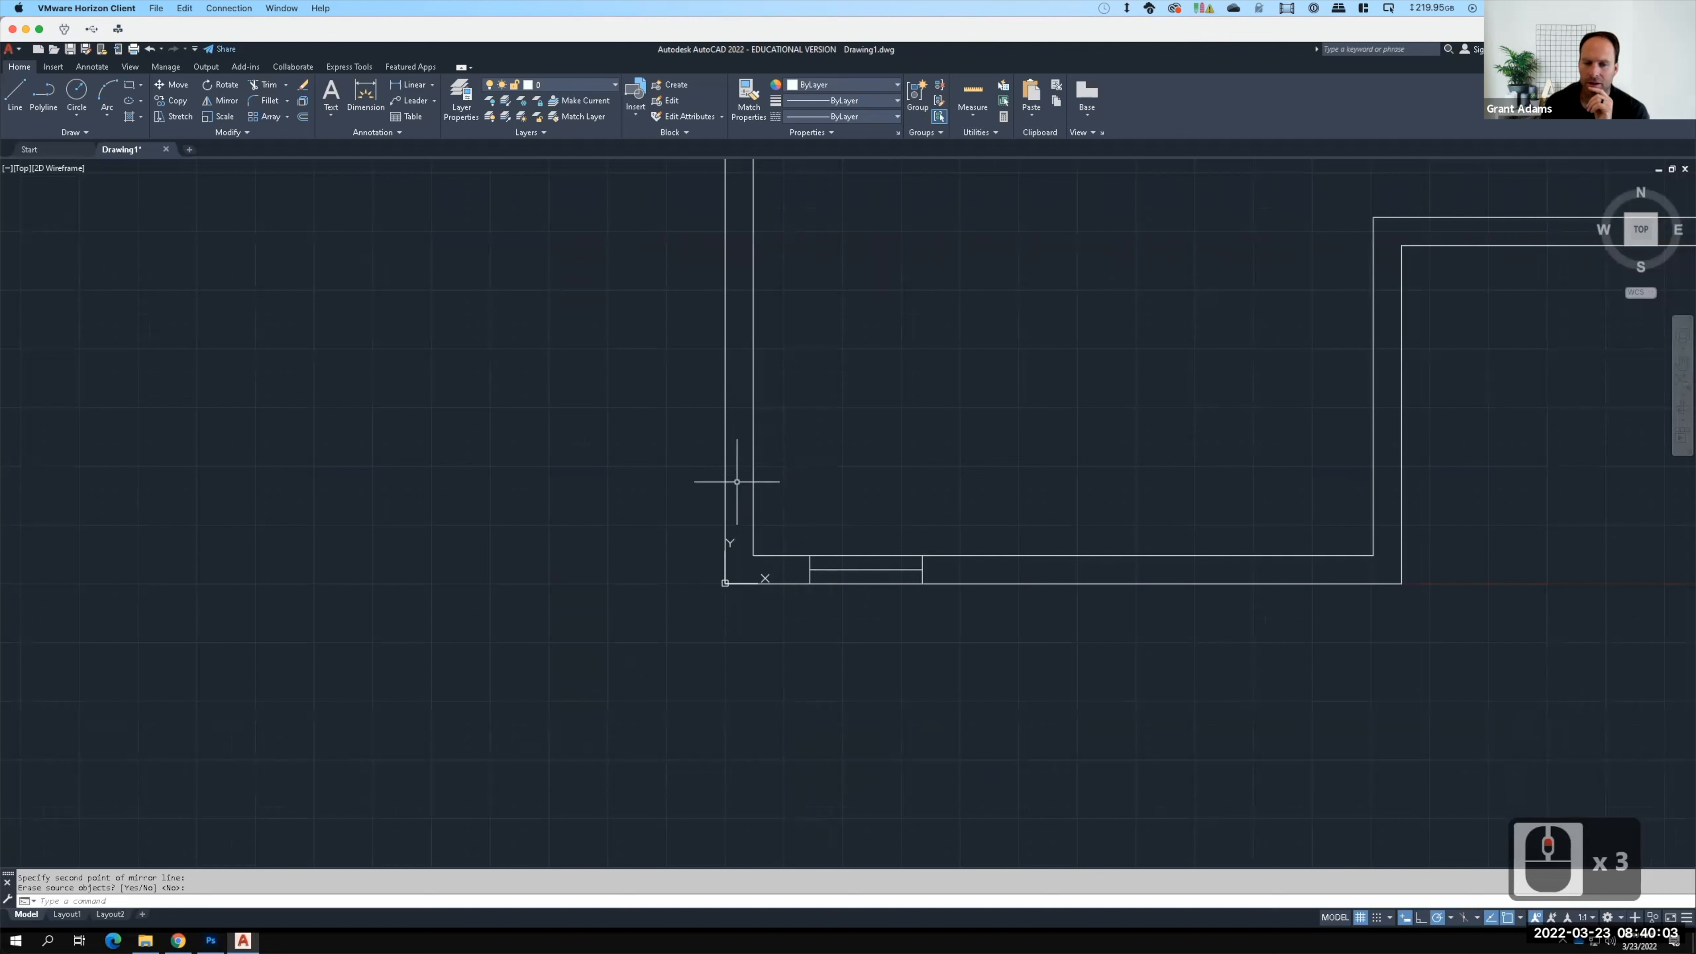
pyautogui.click(15, 94)
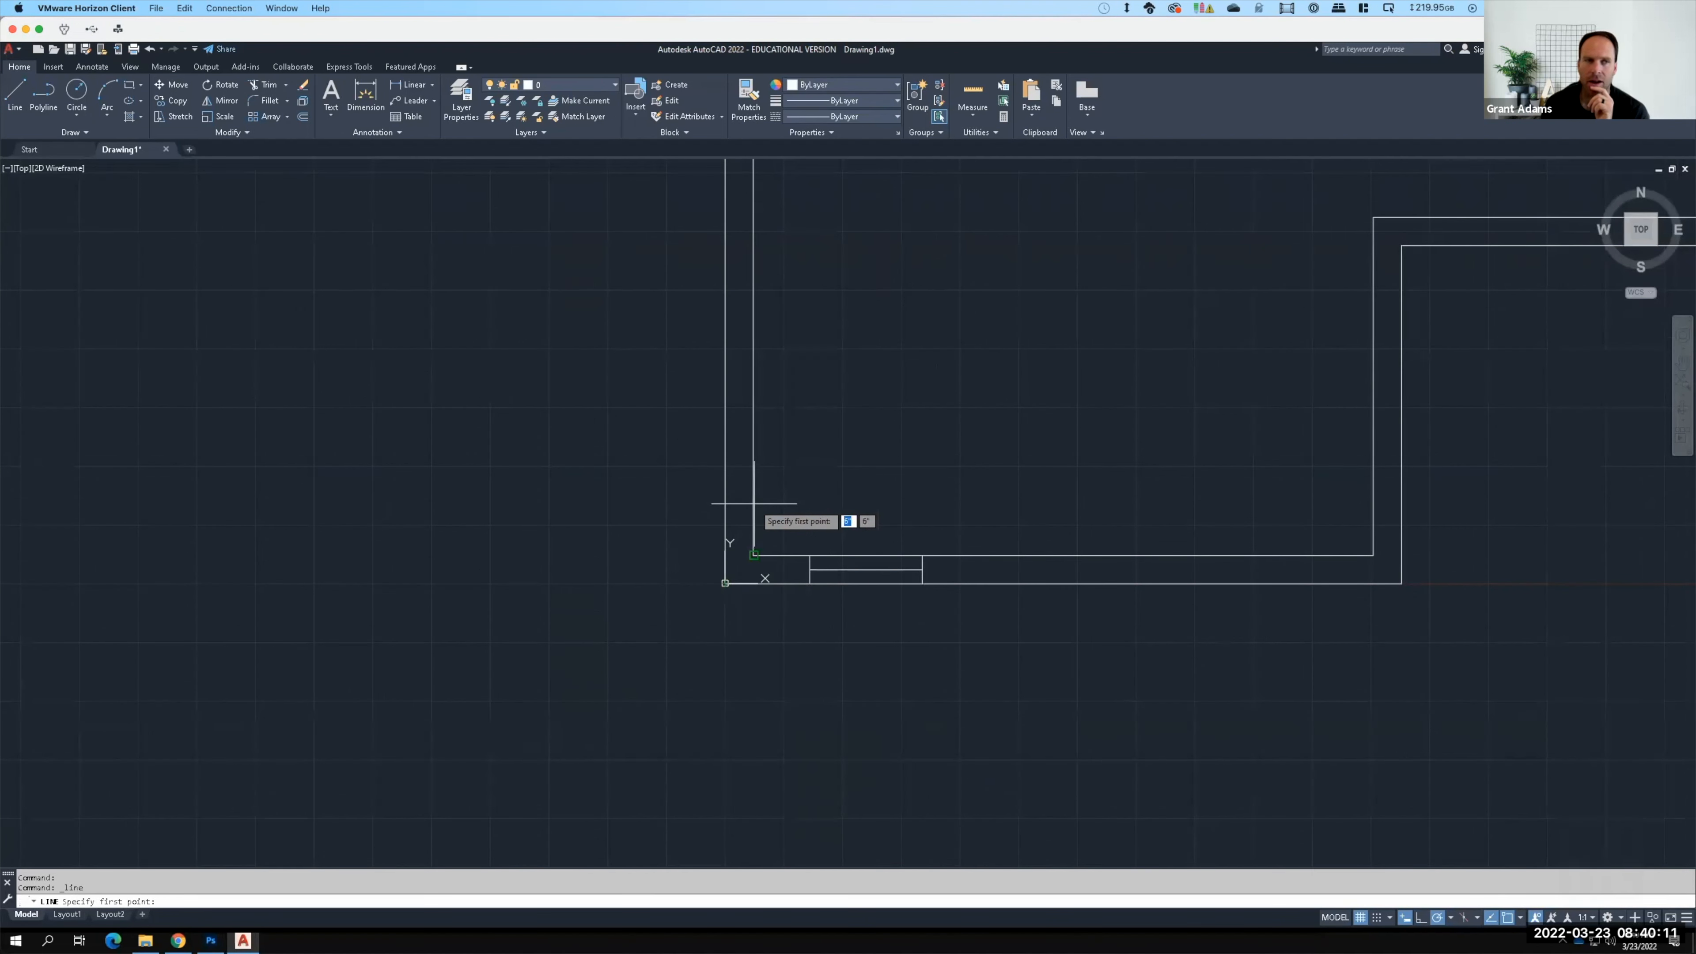
pyautogui.press('Escape')
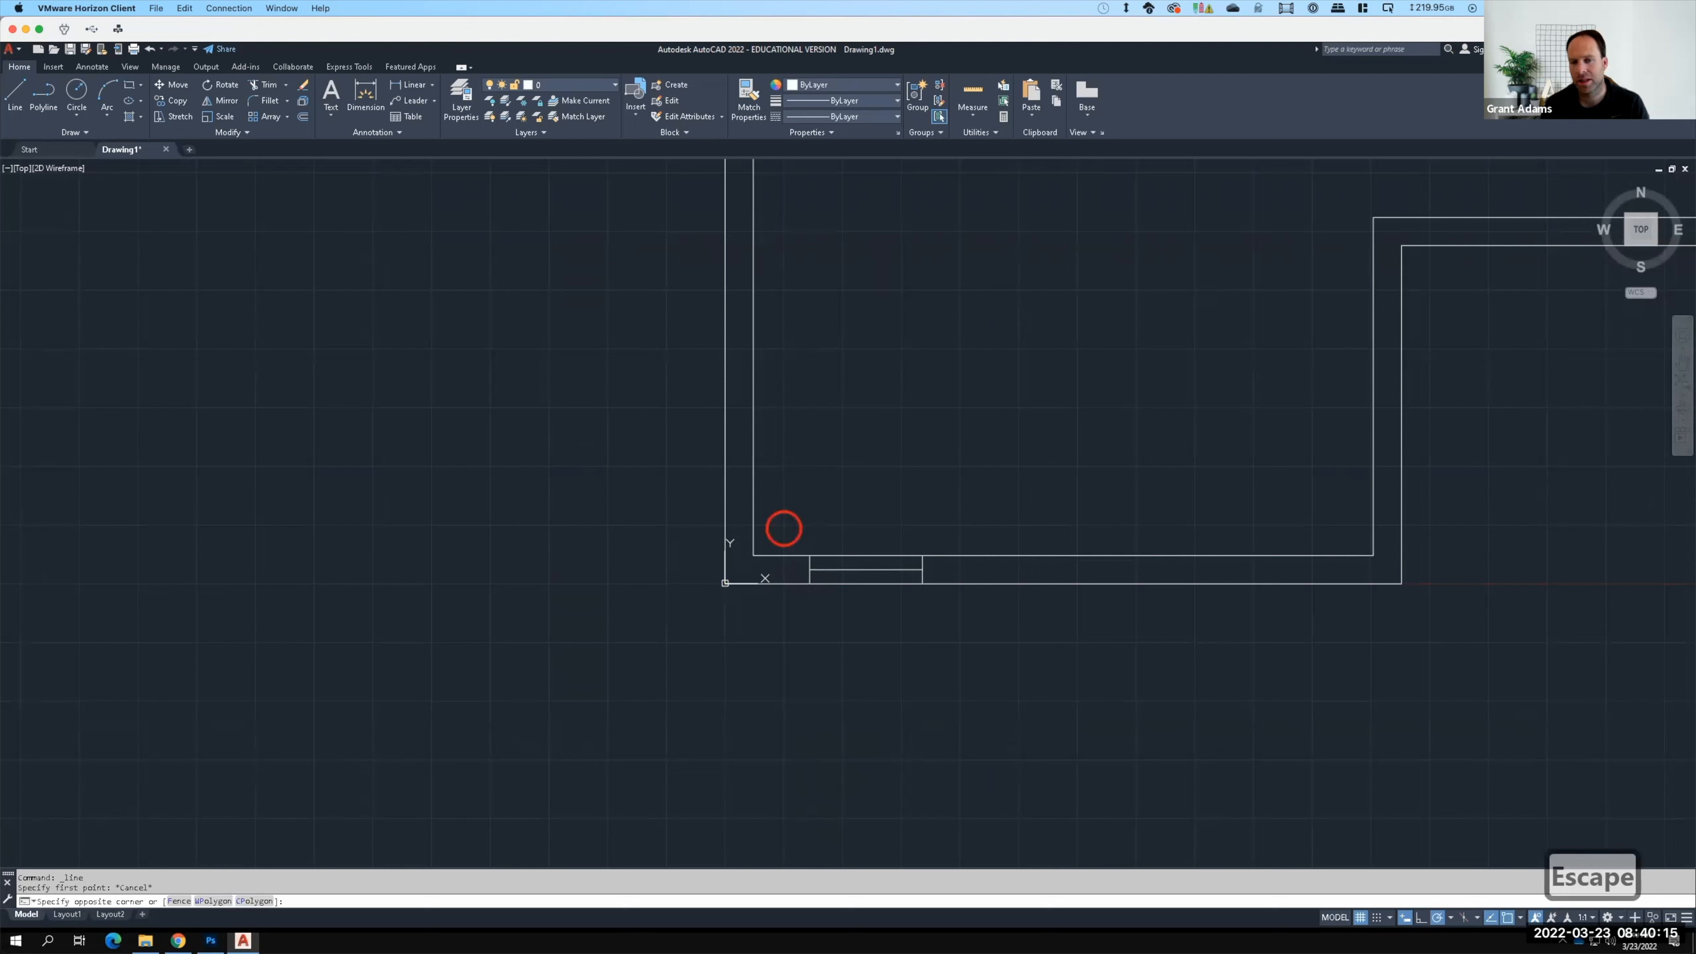
pyautogui.click(784, 528)
pyautogui.click(940, 619)
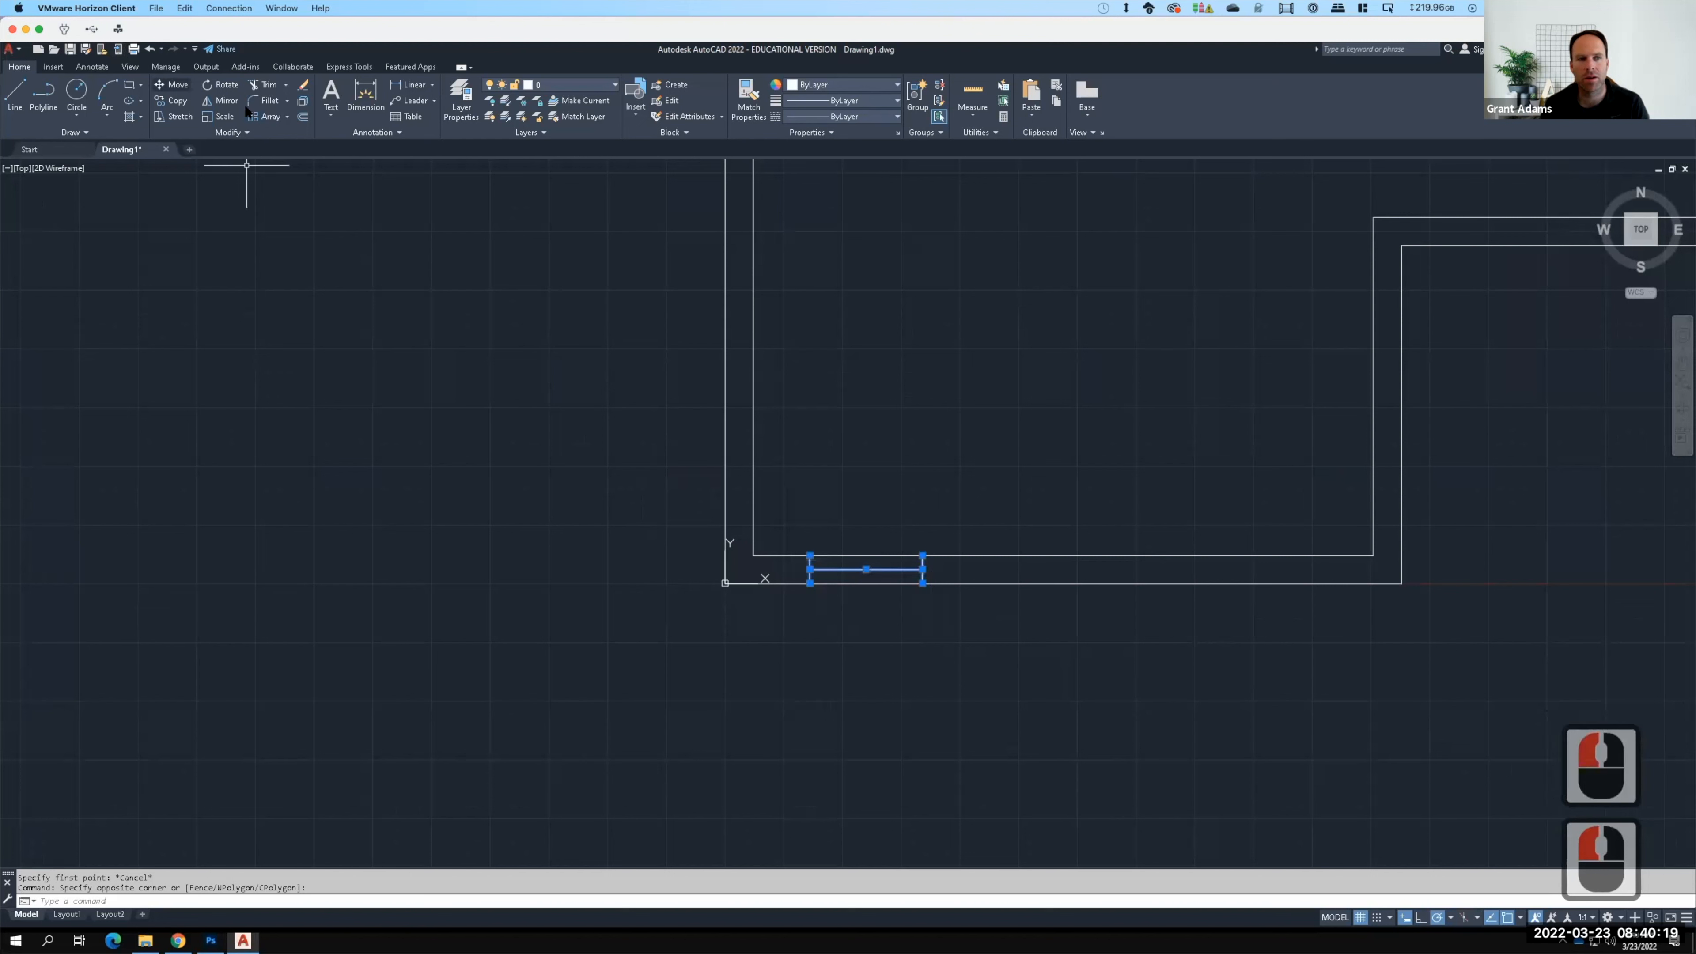
pyautogui.click(227, 101)
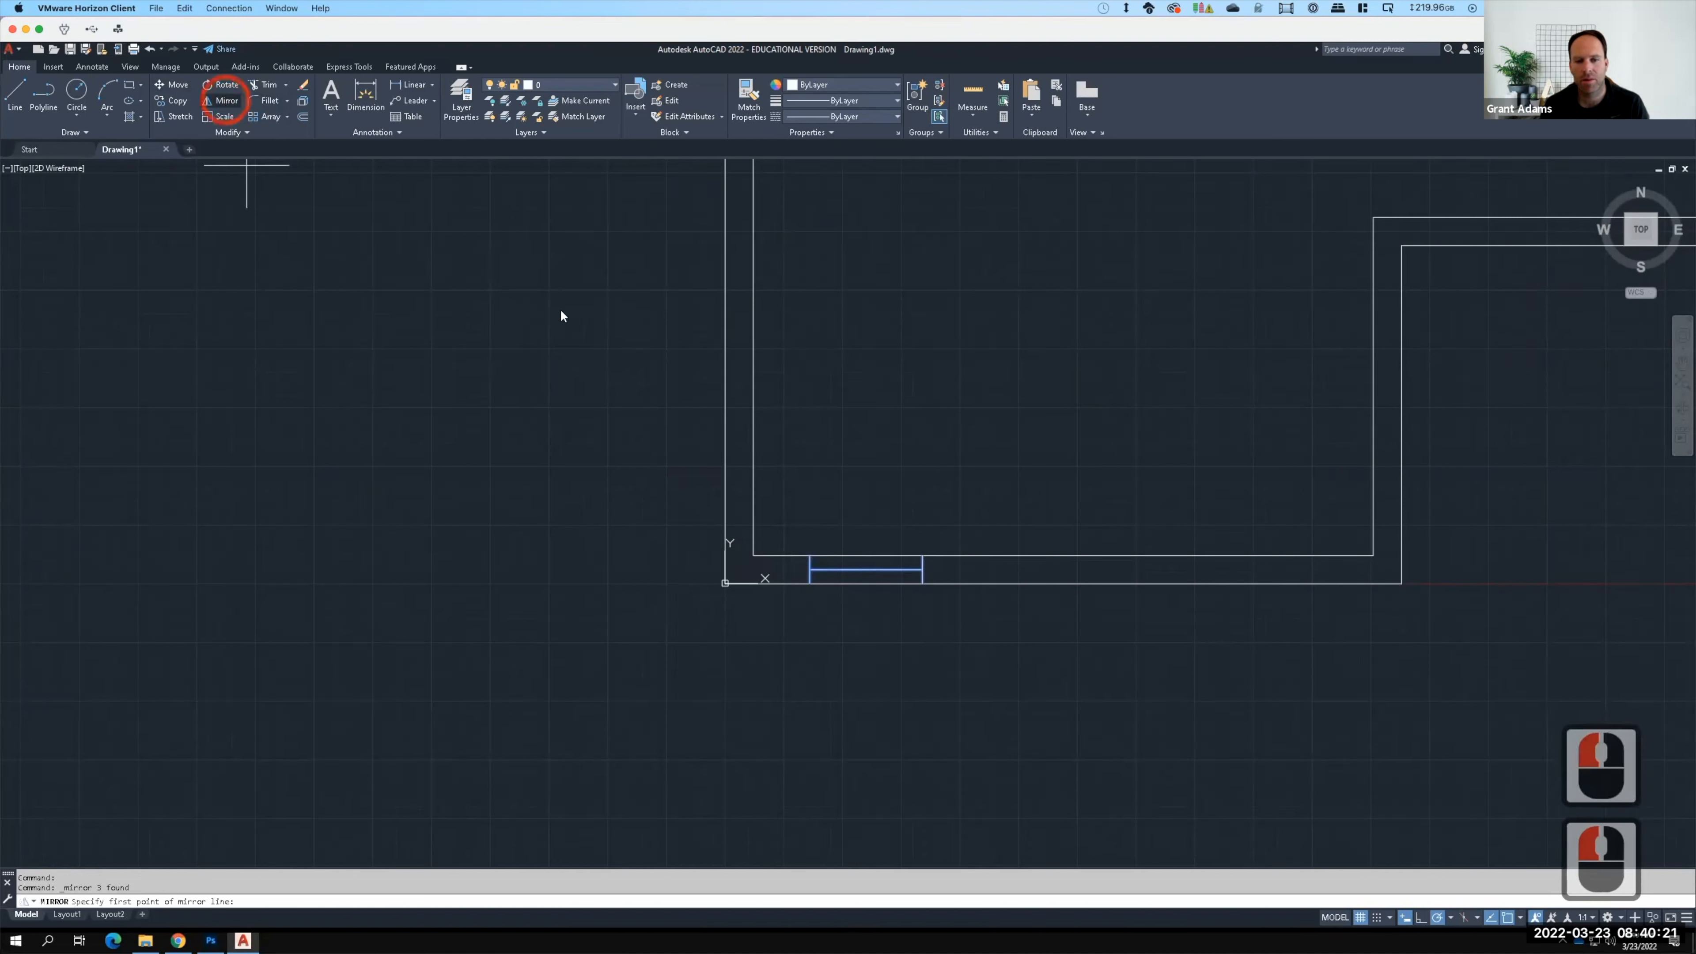
pyautogui.click(726, 582)
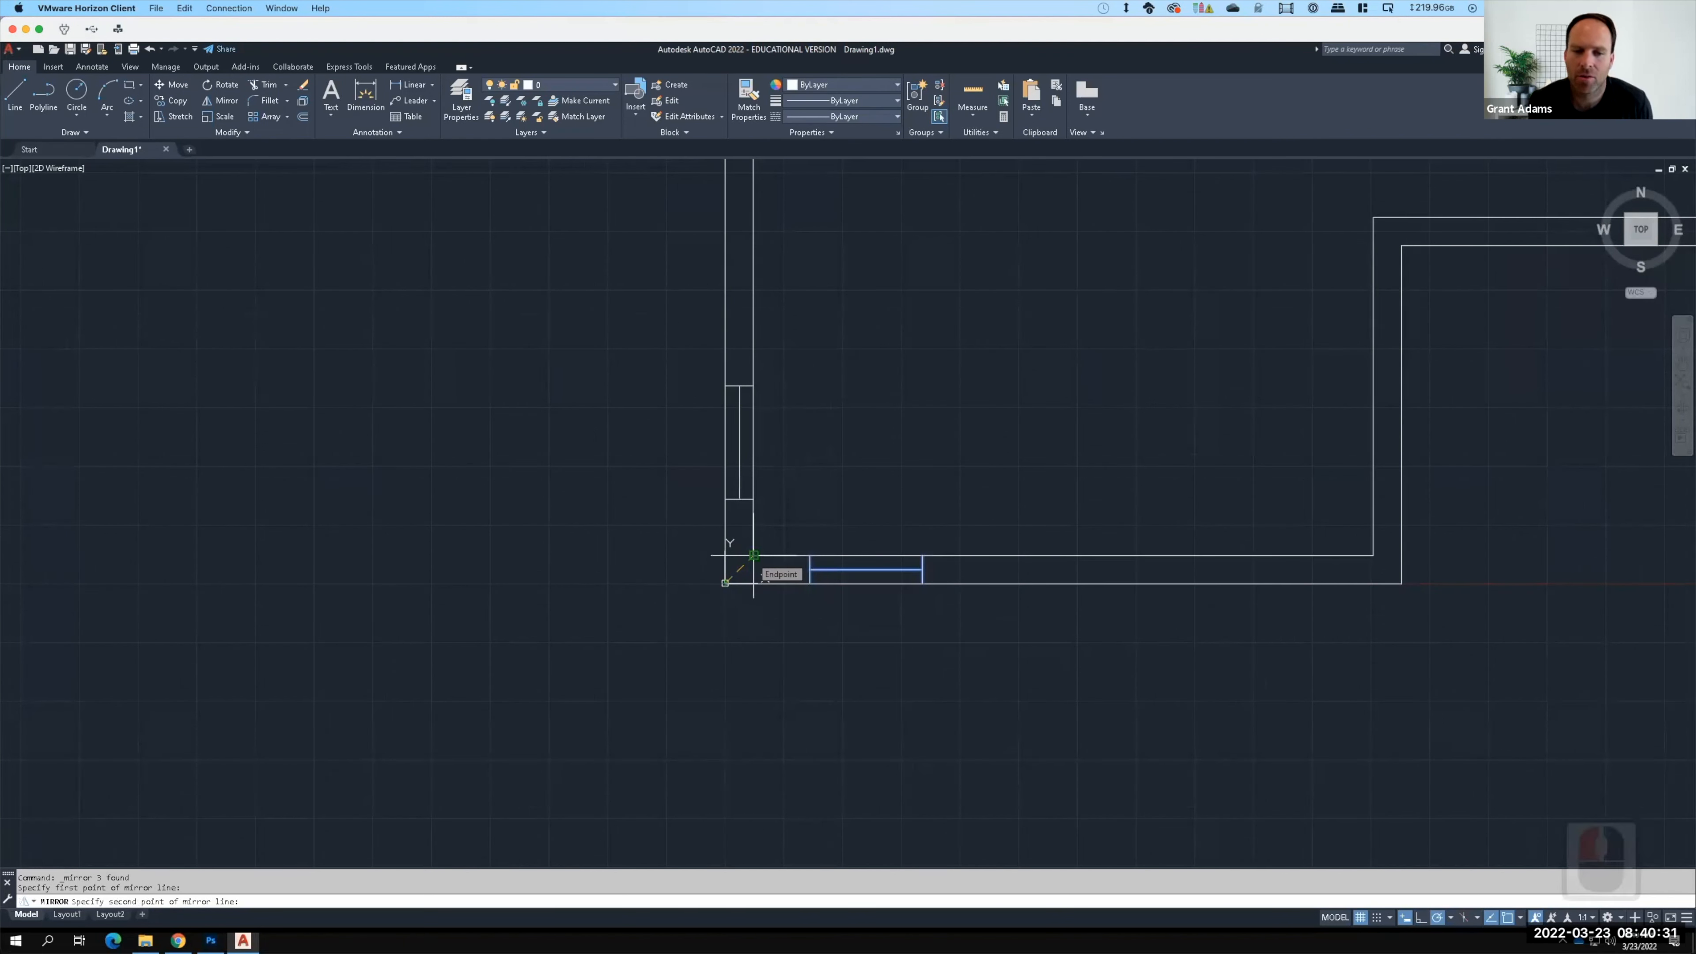
pyautogui.press('F15')
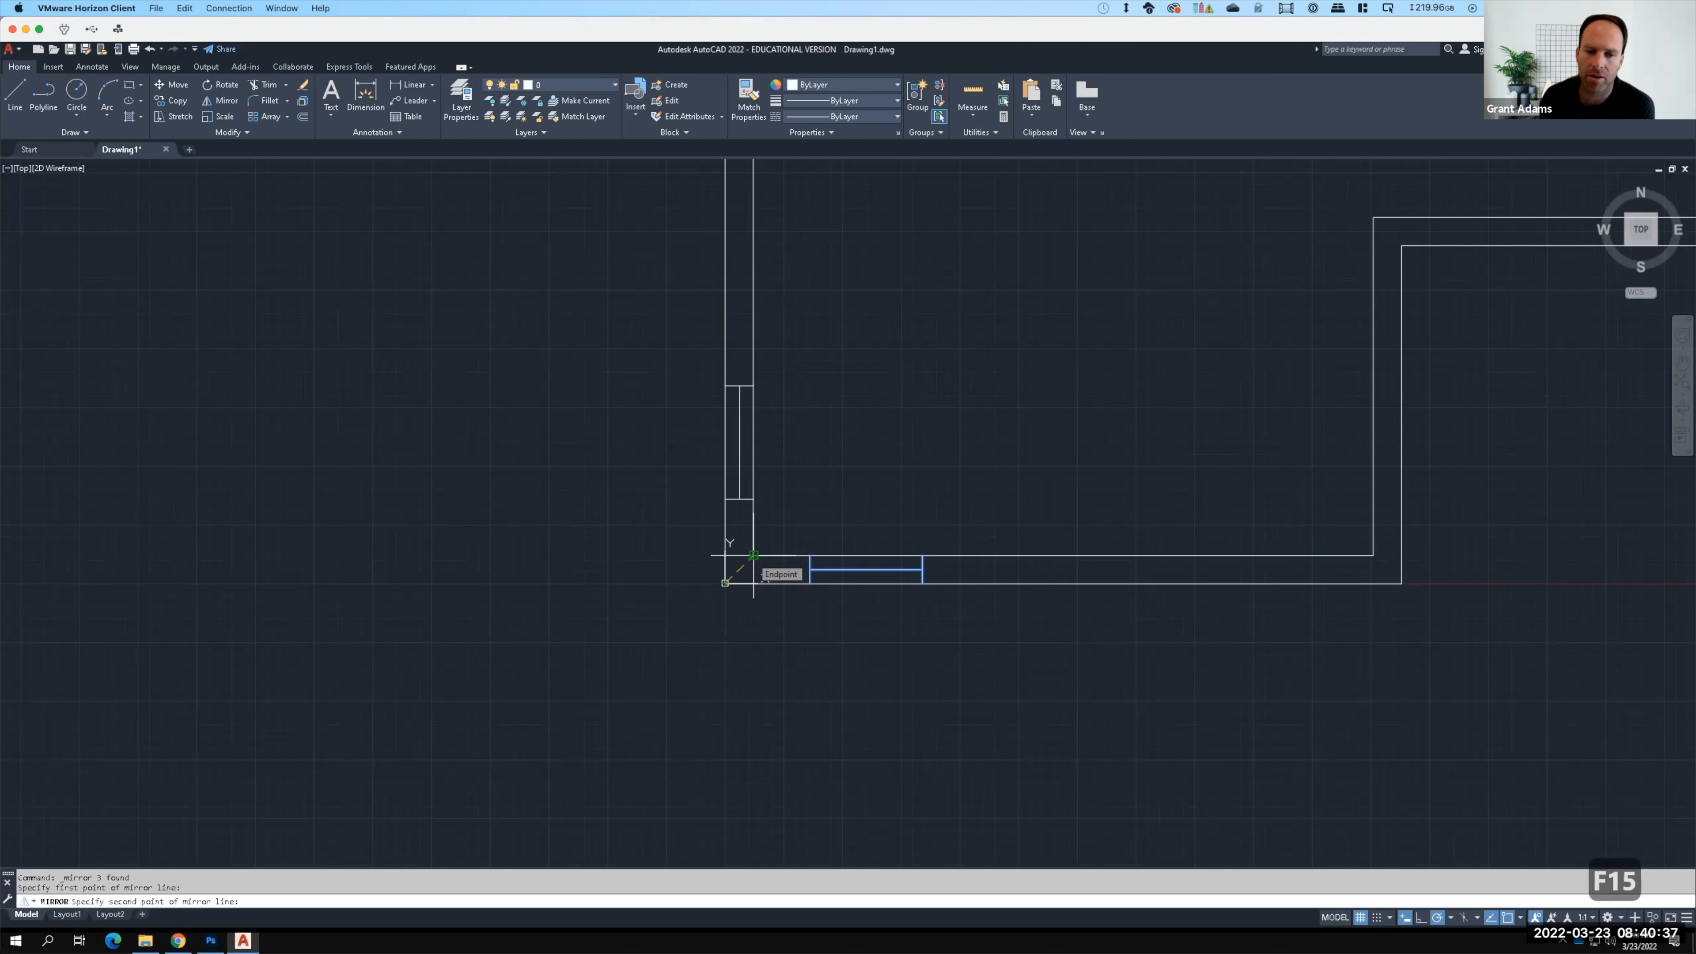
pyautogui.click(753, 555)
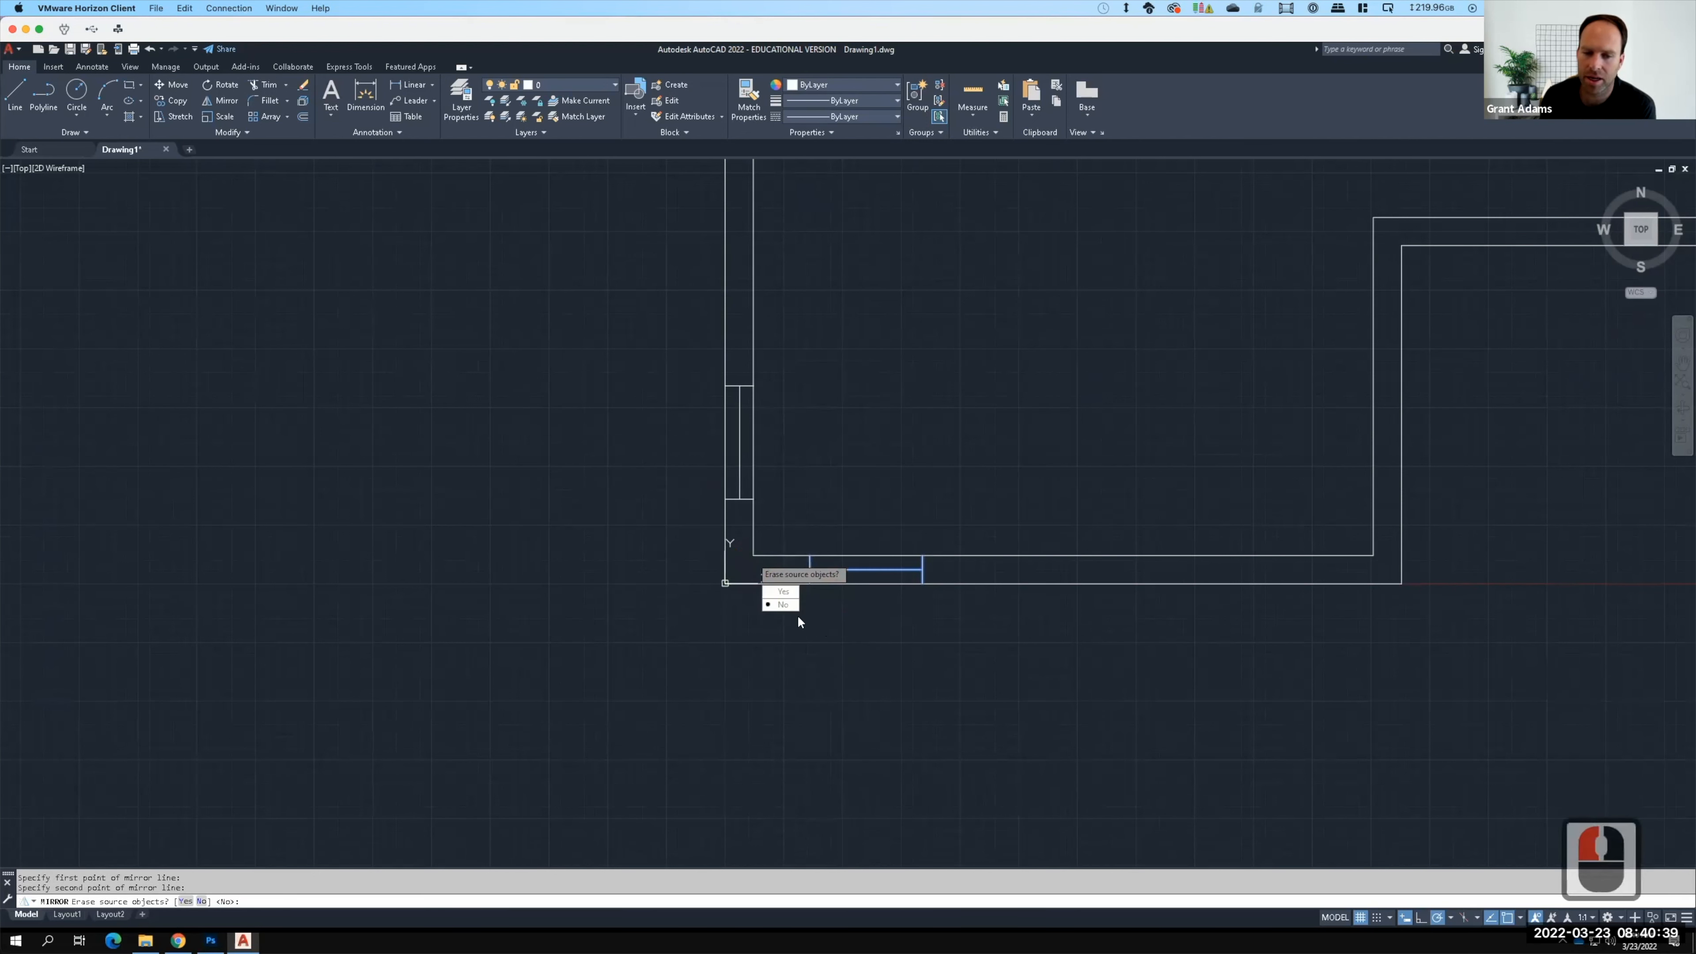
pyautogui.click(790, 606)
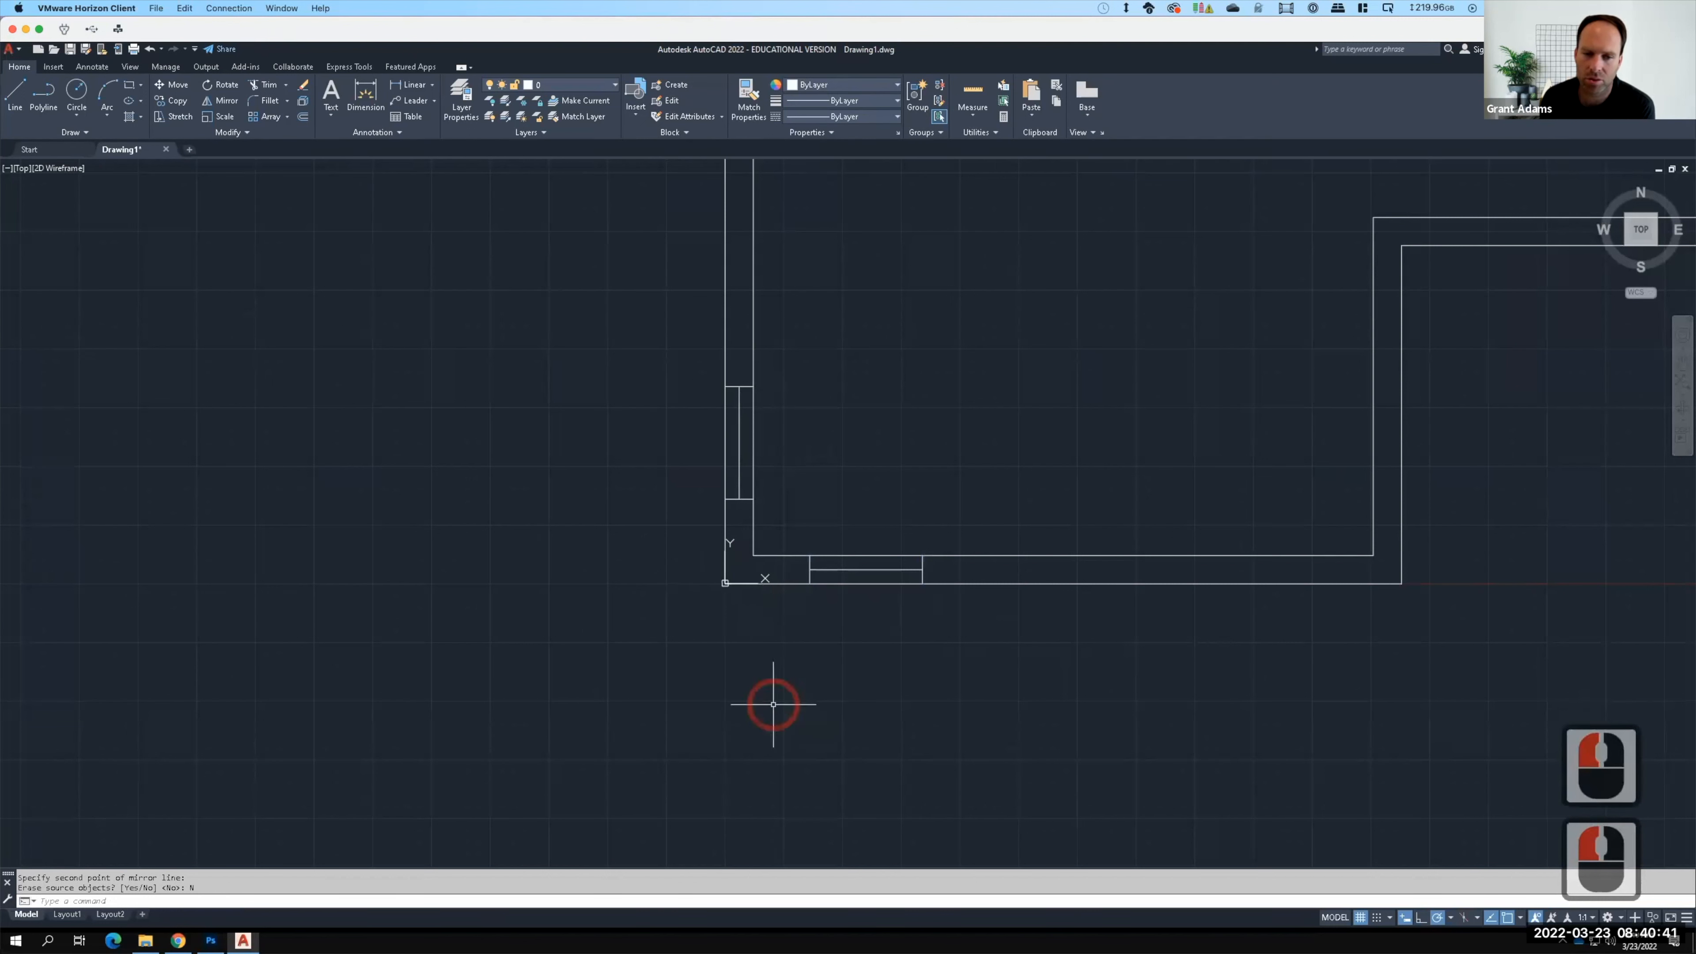
# Step: Mirror the upper wall's left window onto the left wall about the upper-left corner's diagonal, from outer to inner corner, keeping the original
pyautogui.middleClick(685, 703)
pyautogui.middleClick(685, 703)
pyautogui.scroll(-4, 685, 702)
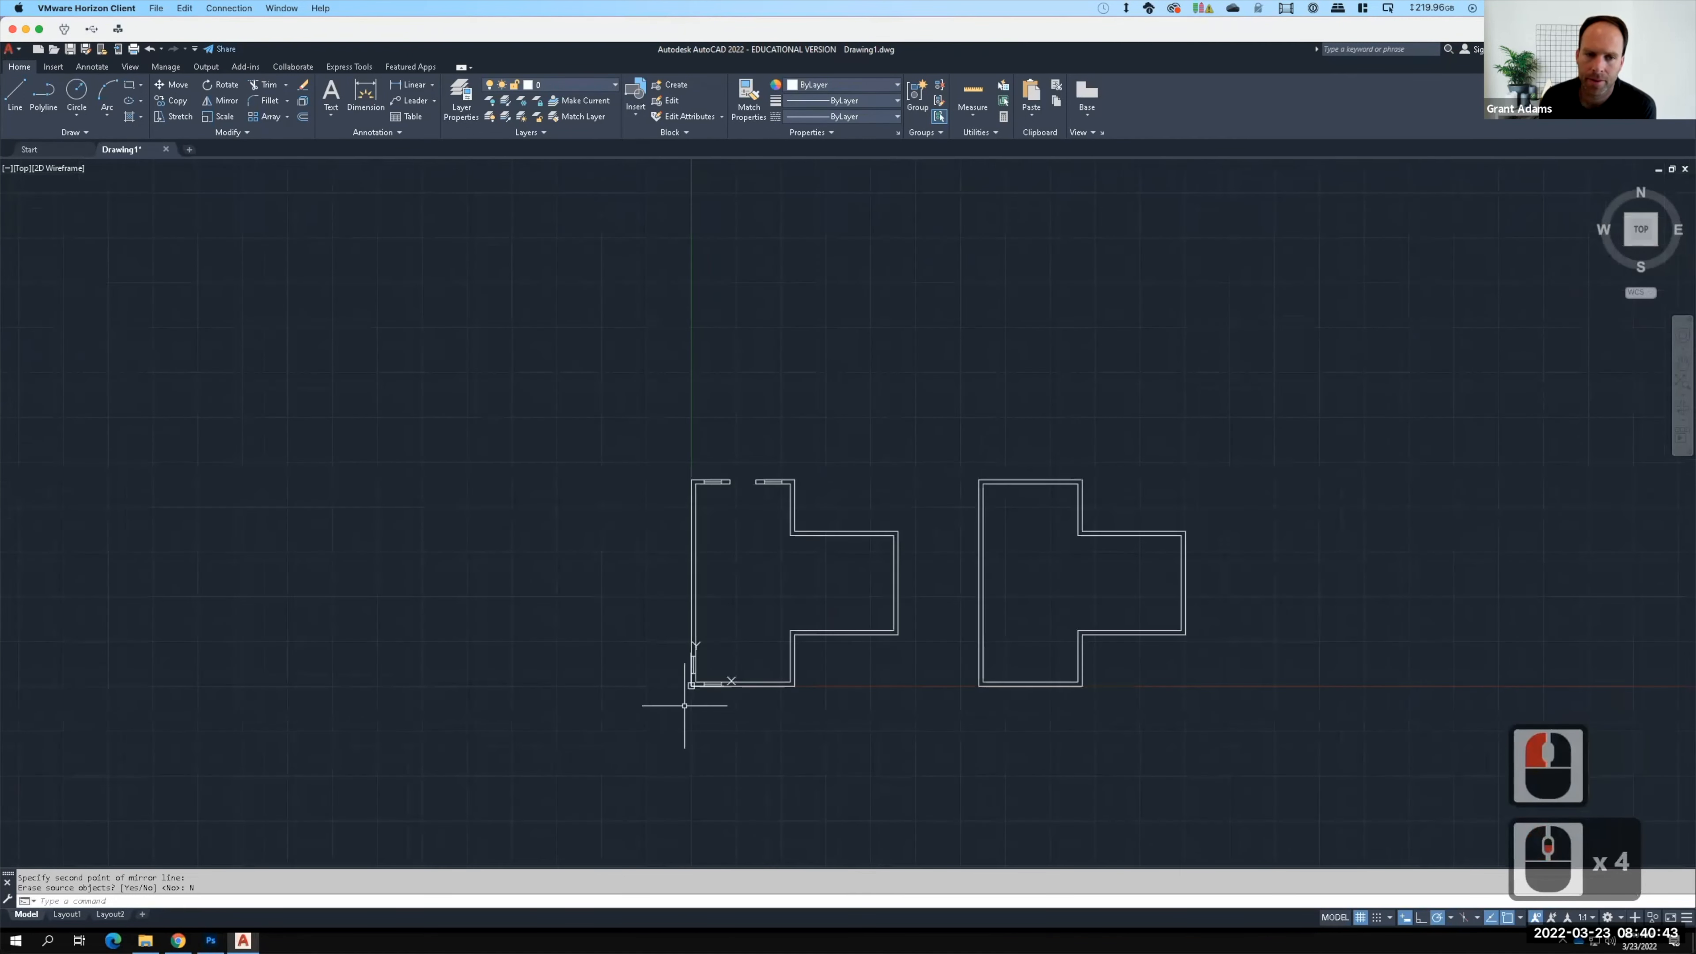
pyautogui.scroll(3, 692, 481)
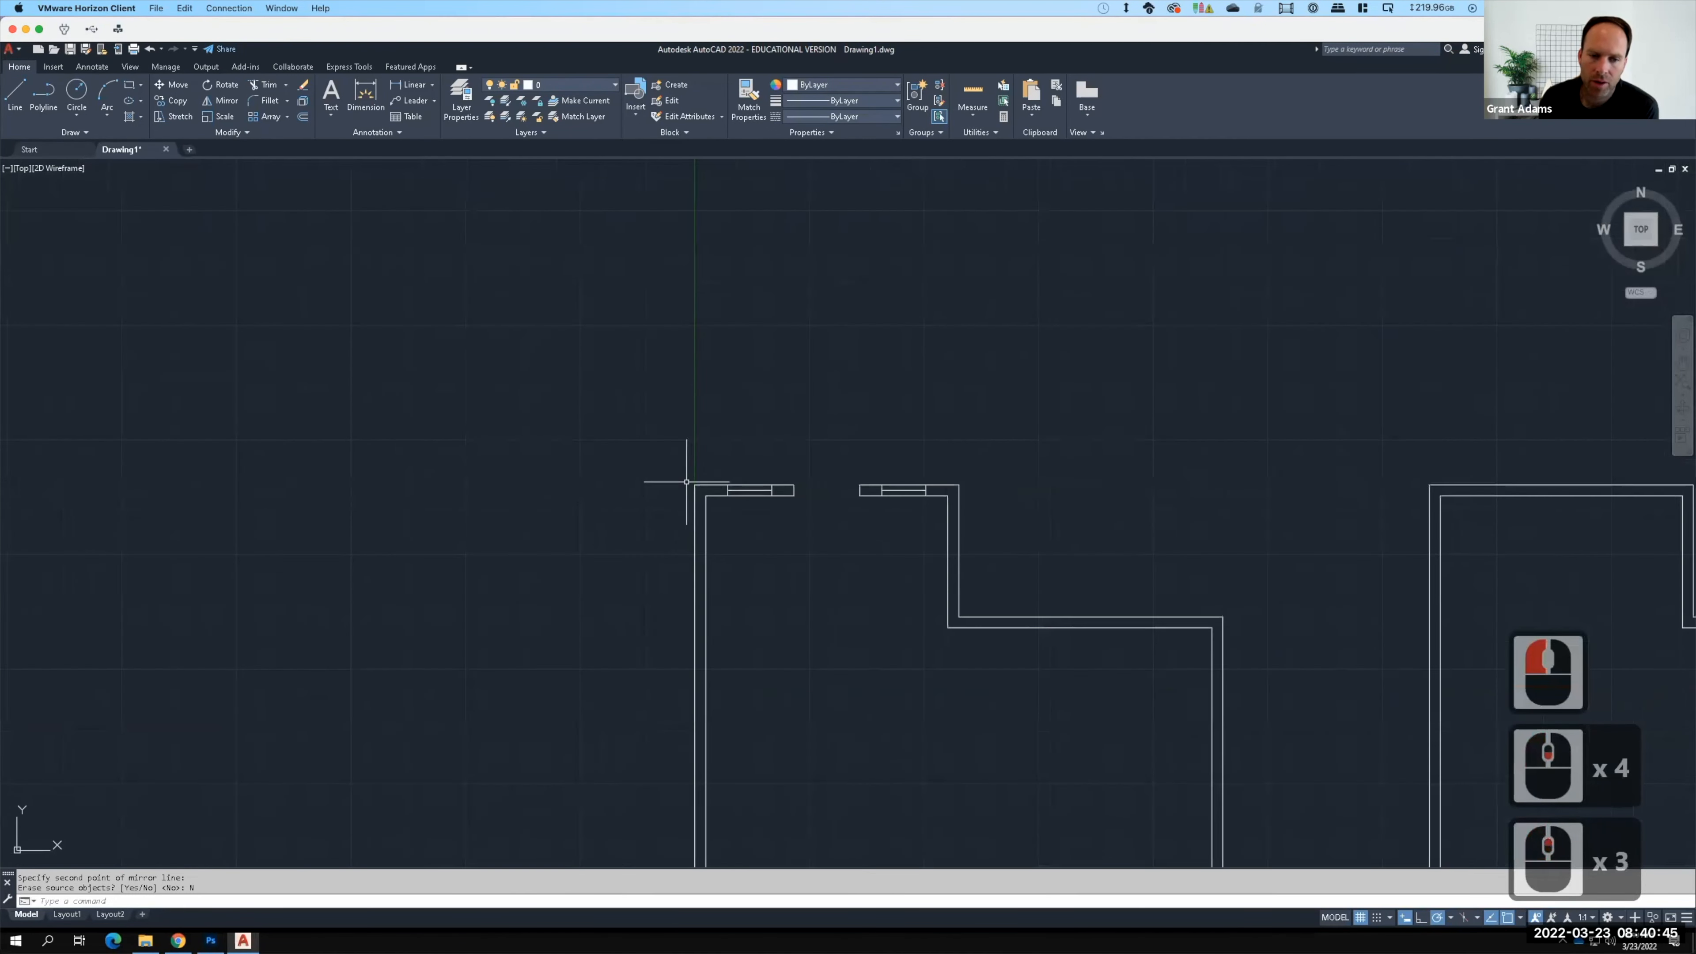
pyautogui.scroll(2, 703, 511)
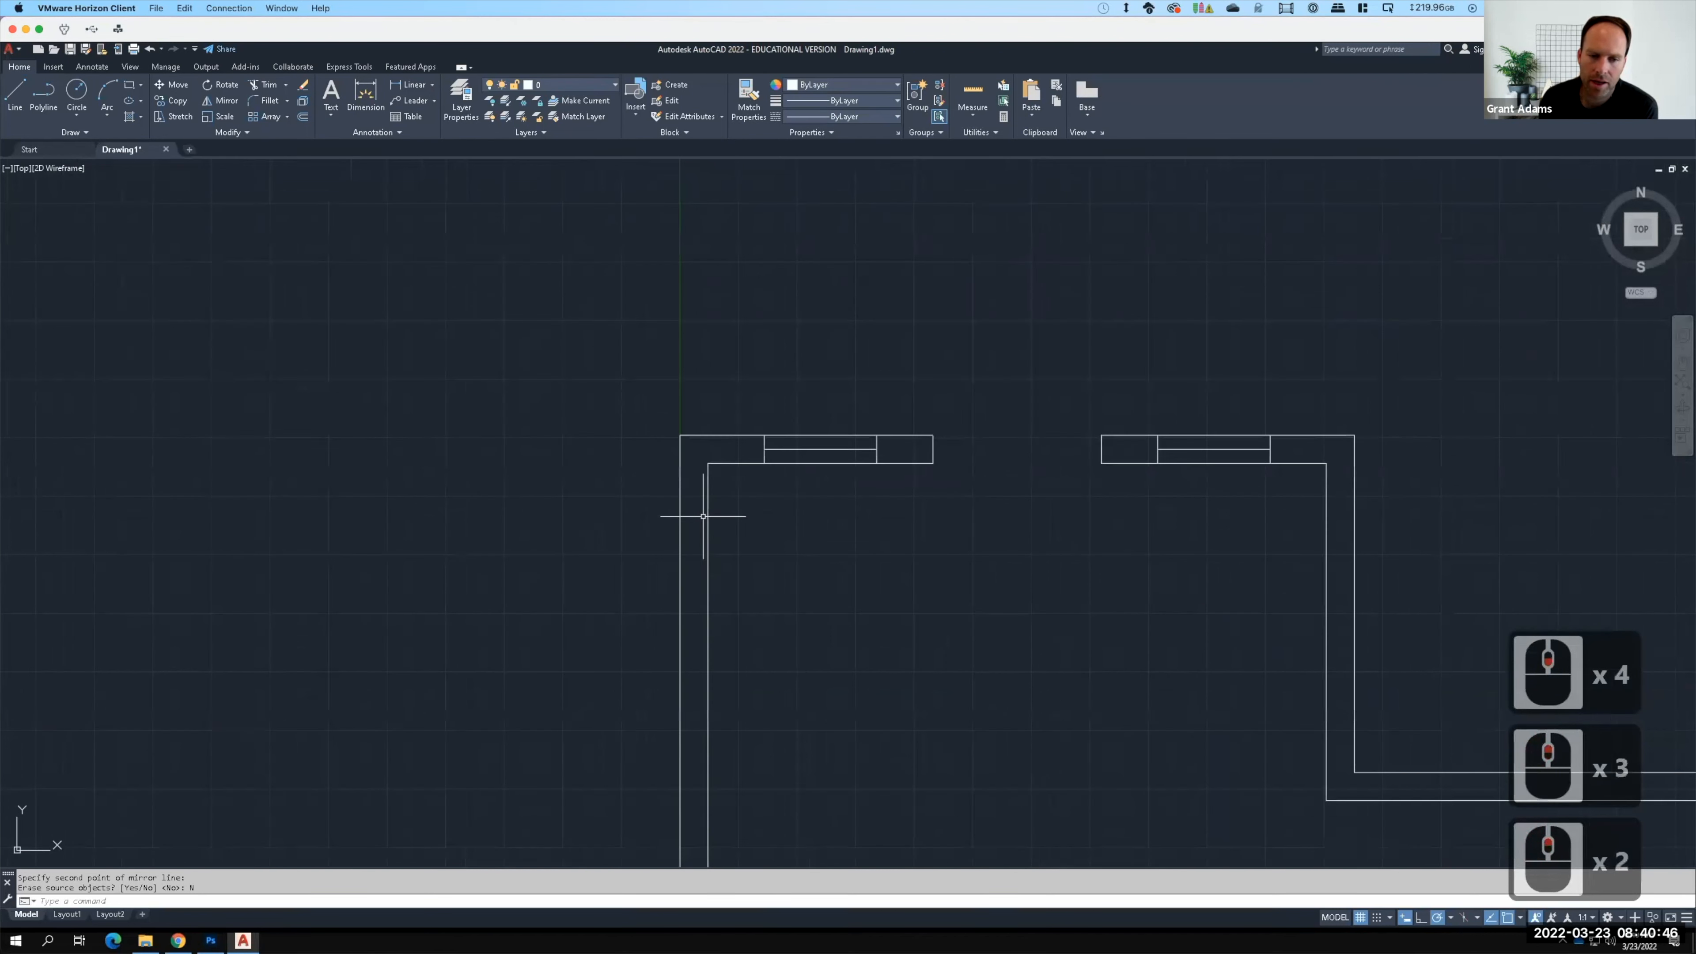
pyautogui.click(754, 404)
pyautogui.click(895, 497)
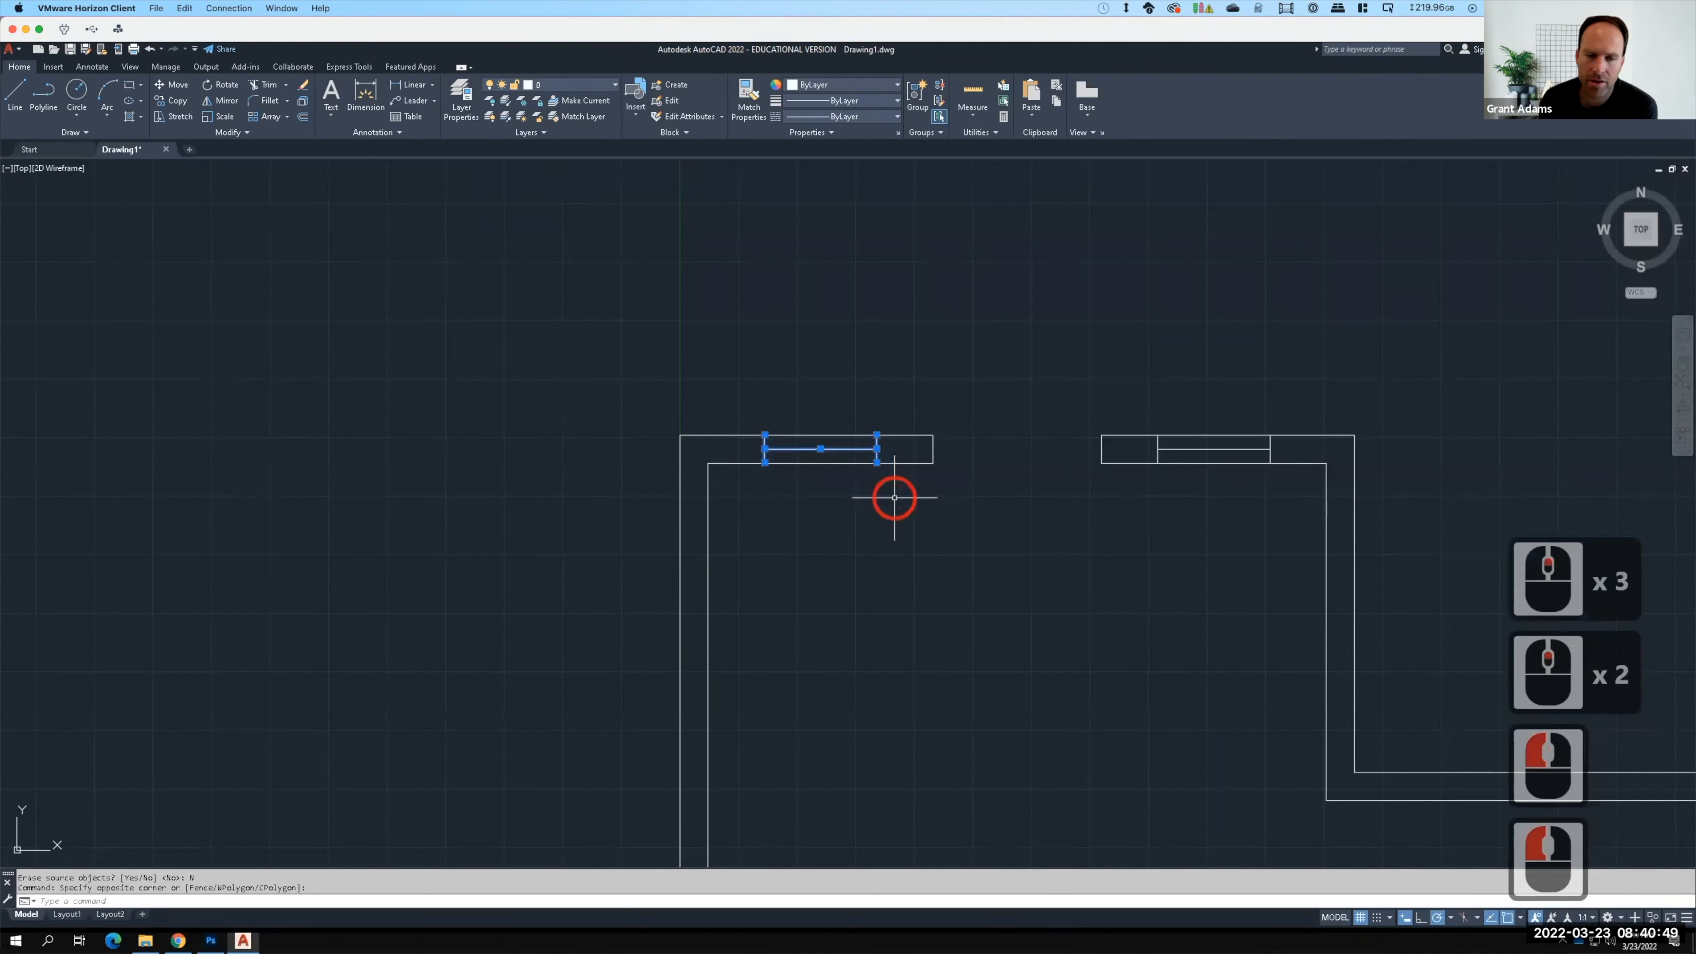
pyautogui.click(223, 102)
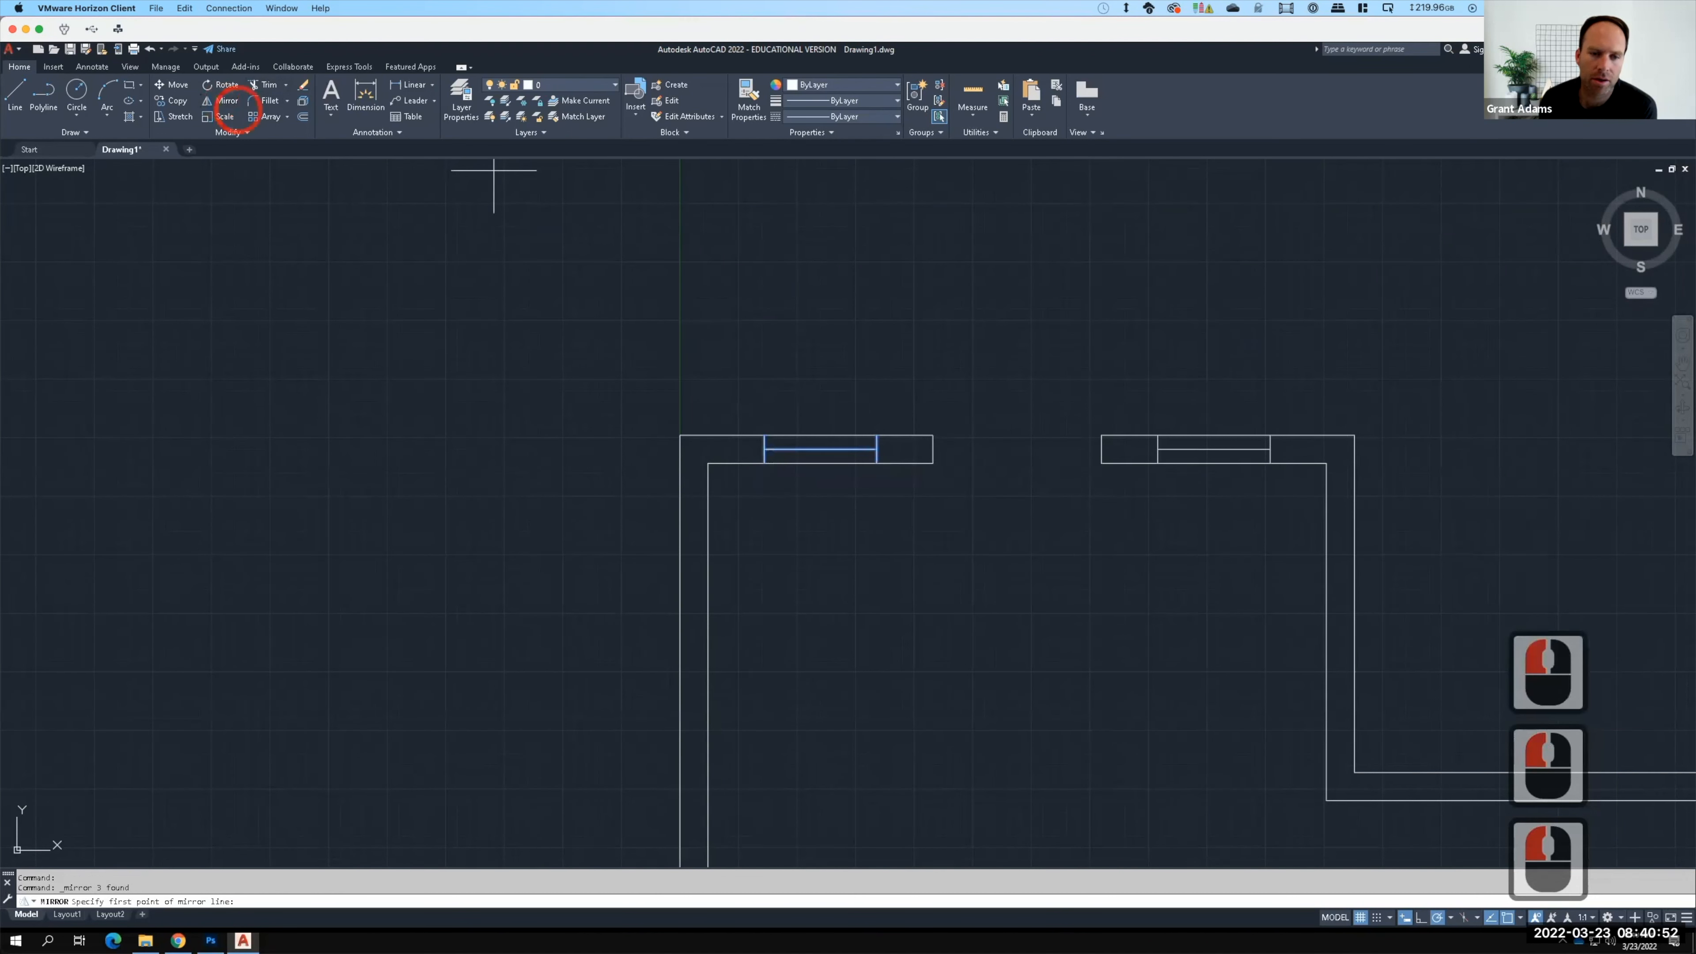
pyautogui.click(679, 435)
pyautogui.click(713, 470)
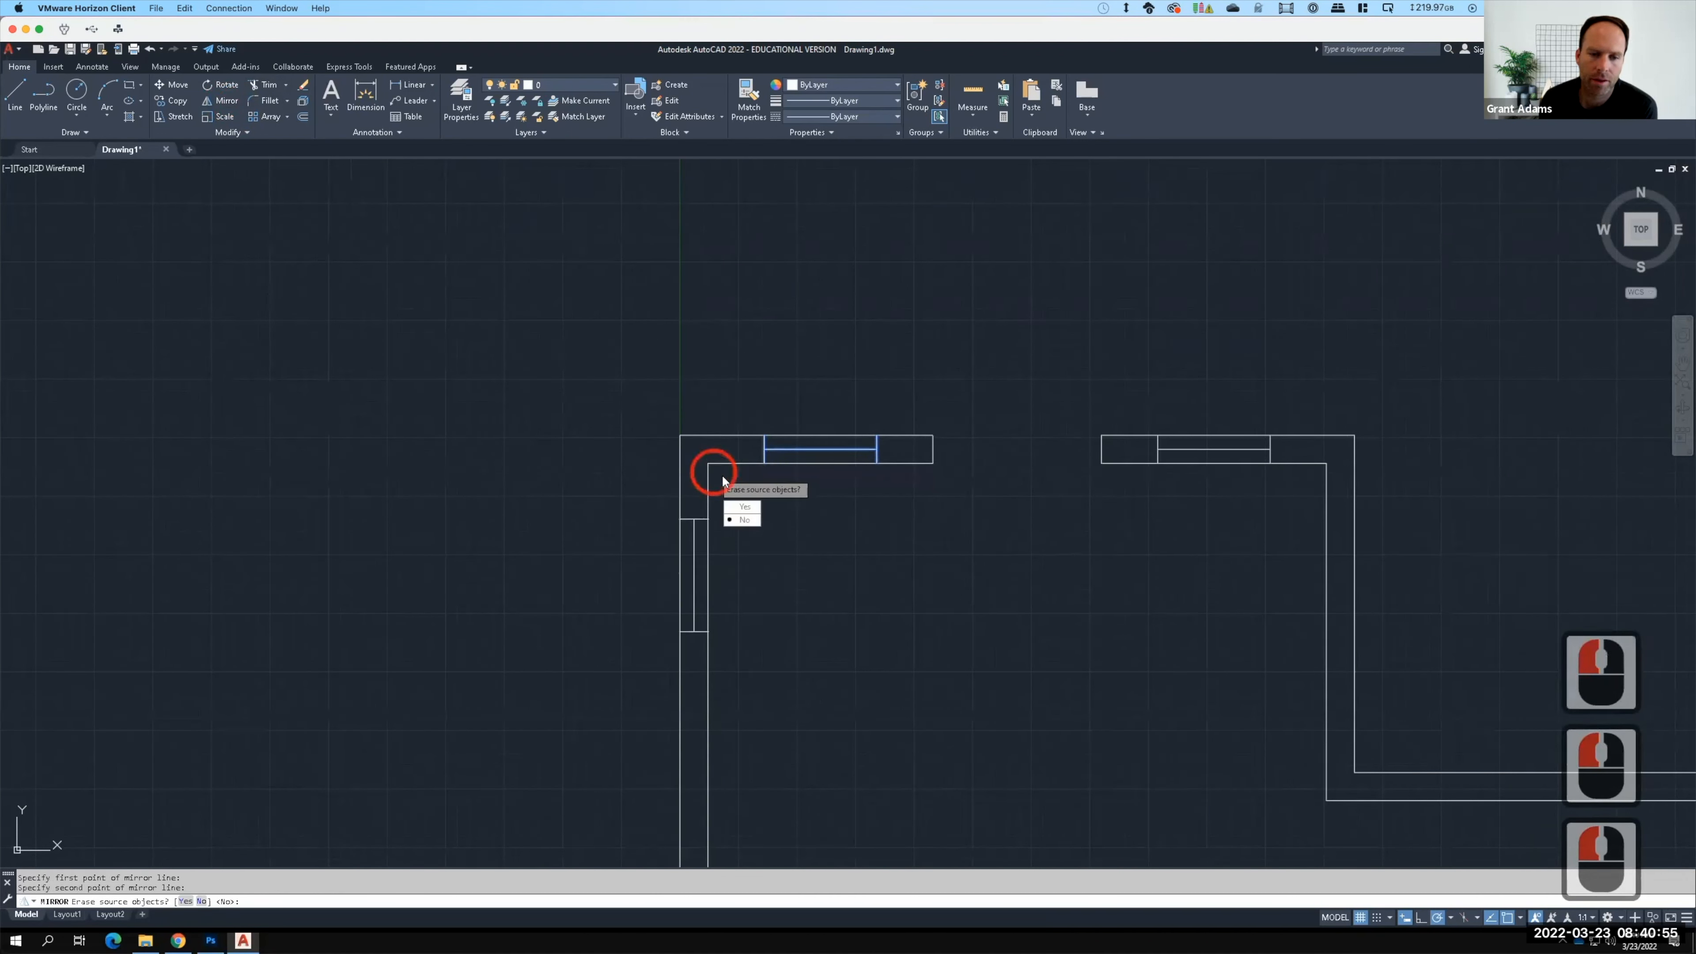
pyautogui.click(742, 520)
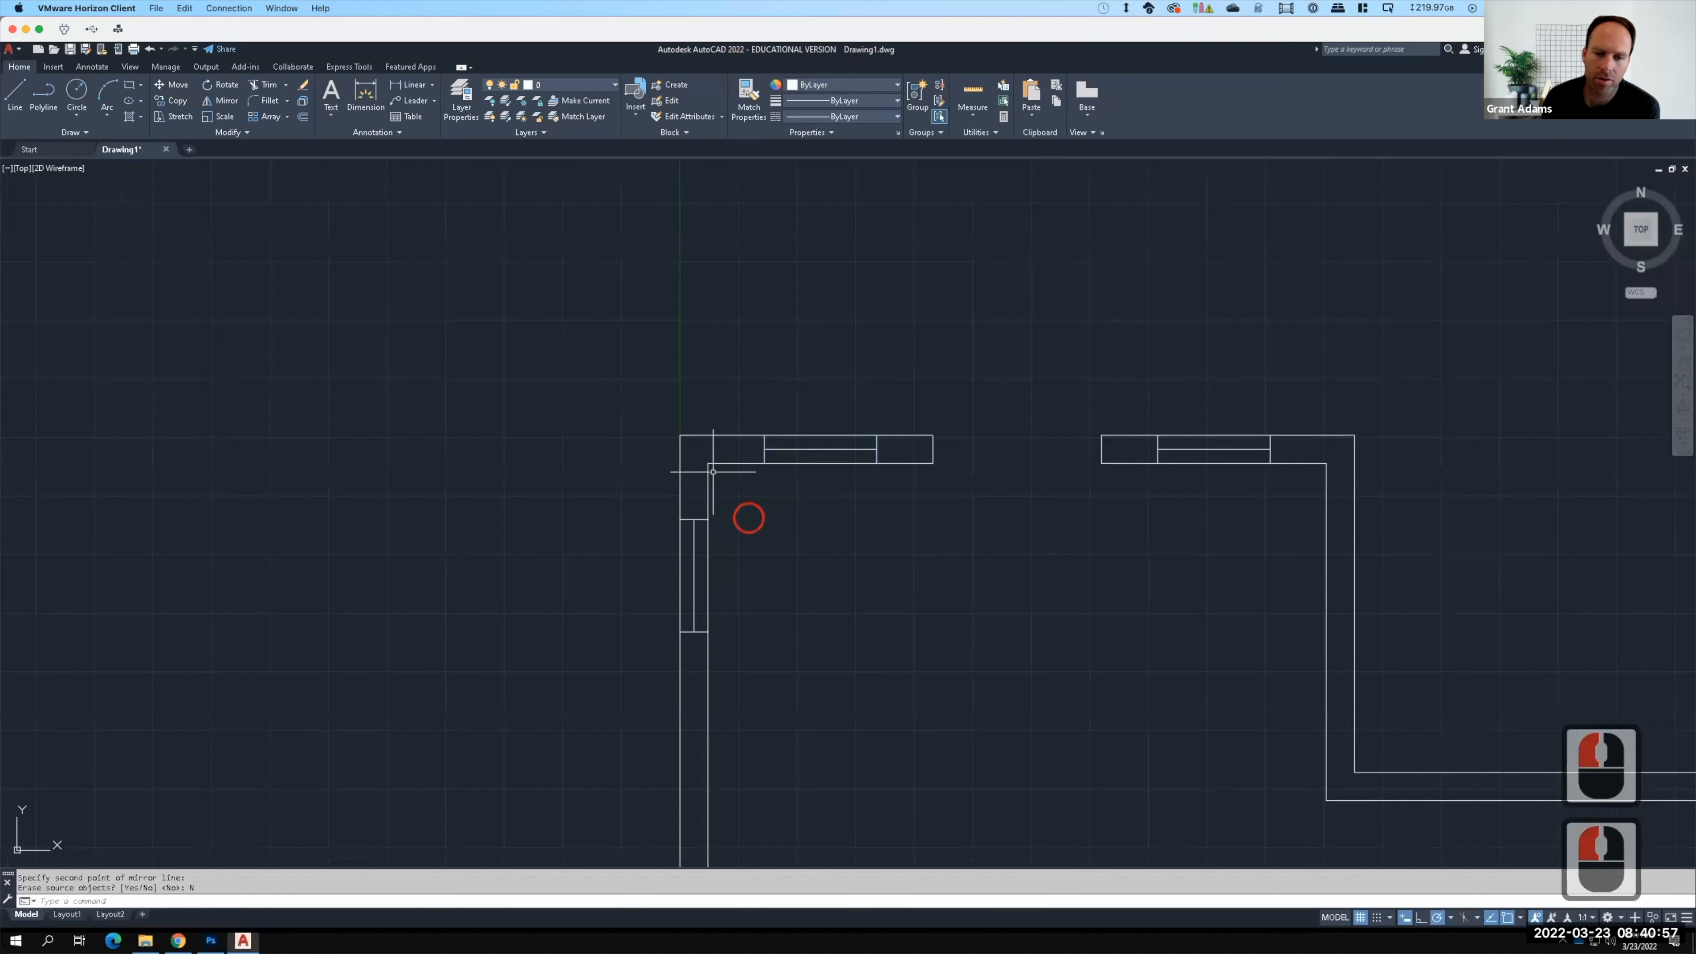
# Step: Mirror the upper wall's right window onto the adjoining right wall about that corner's diagonal, from outer to inner corner, keeping the original
pyautogui.scroll(-2, 609, 396)
pyautogui.scroll(-3, 609, 396)
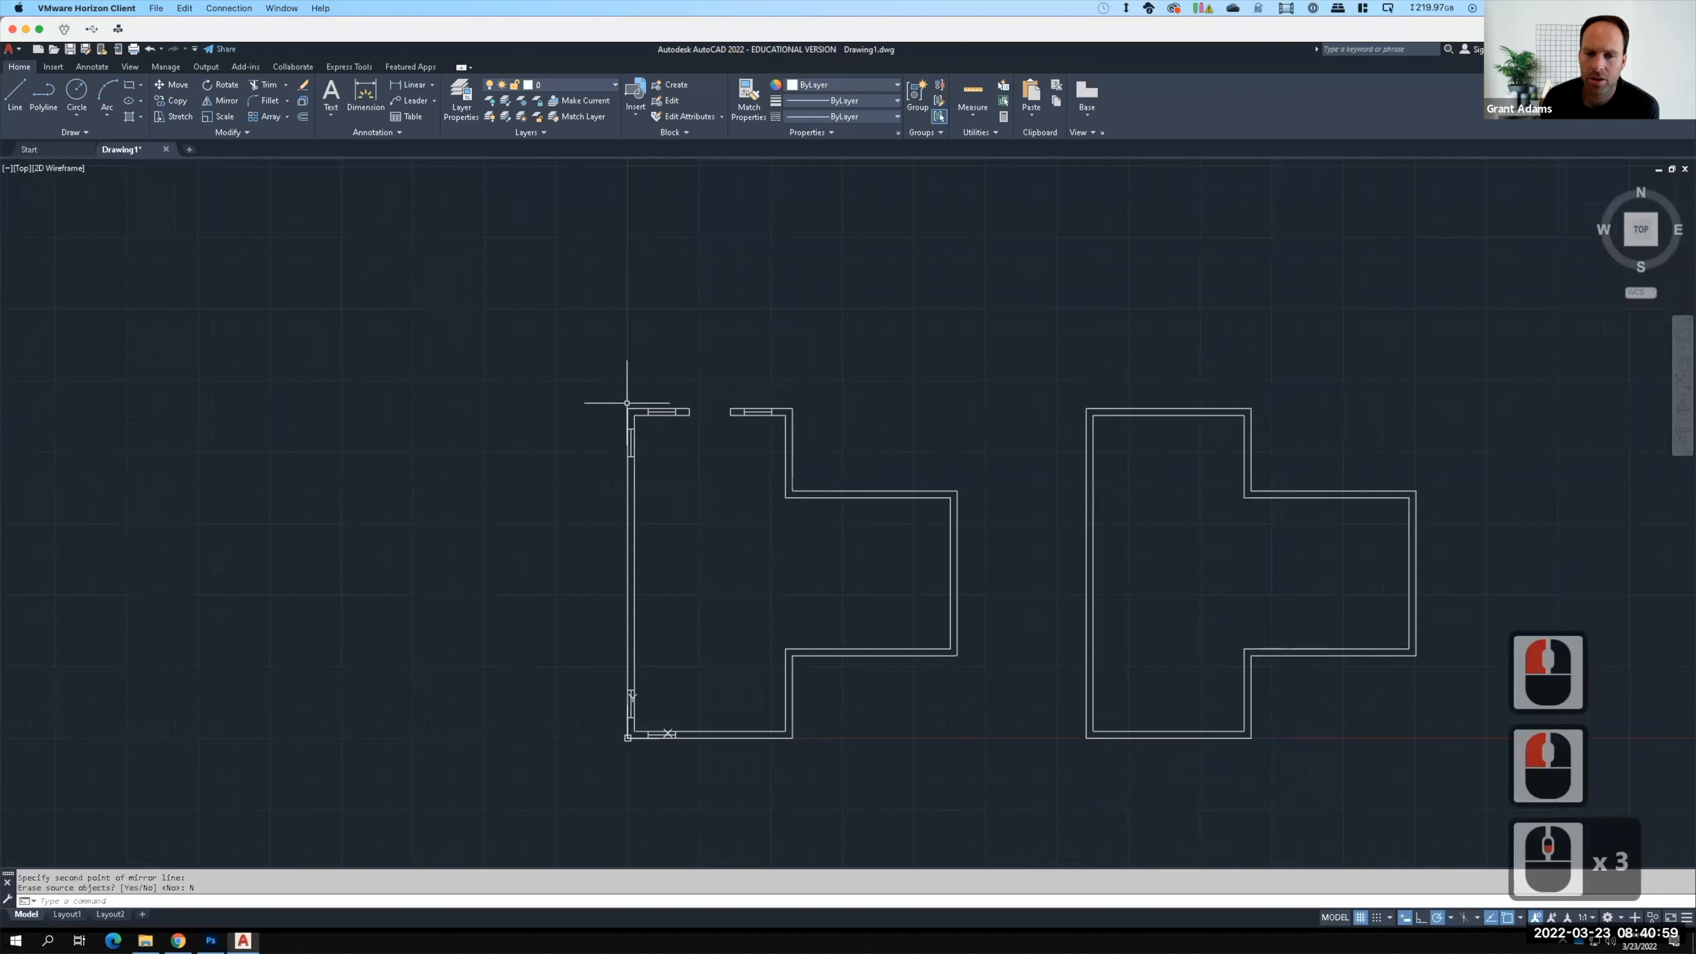
pyautogui.click(738, 395)
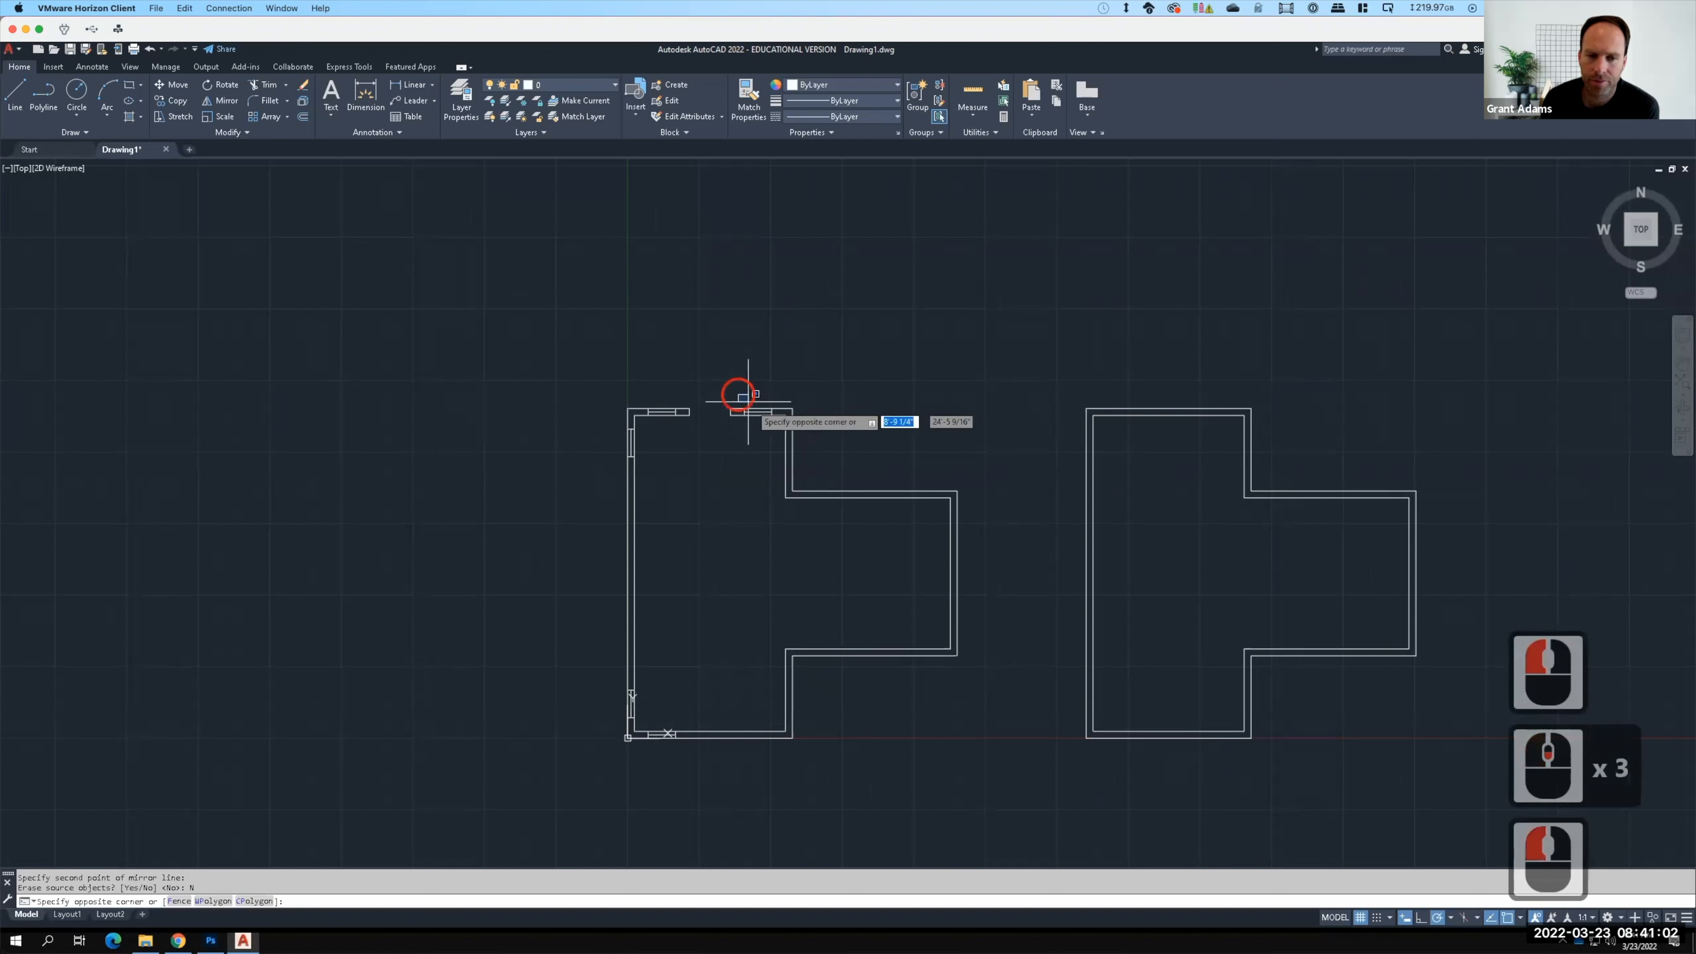
pyautogui.click(779, 416)
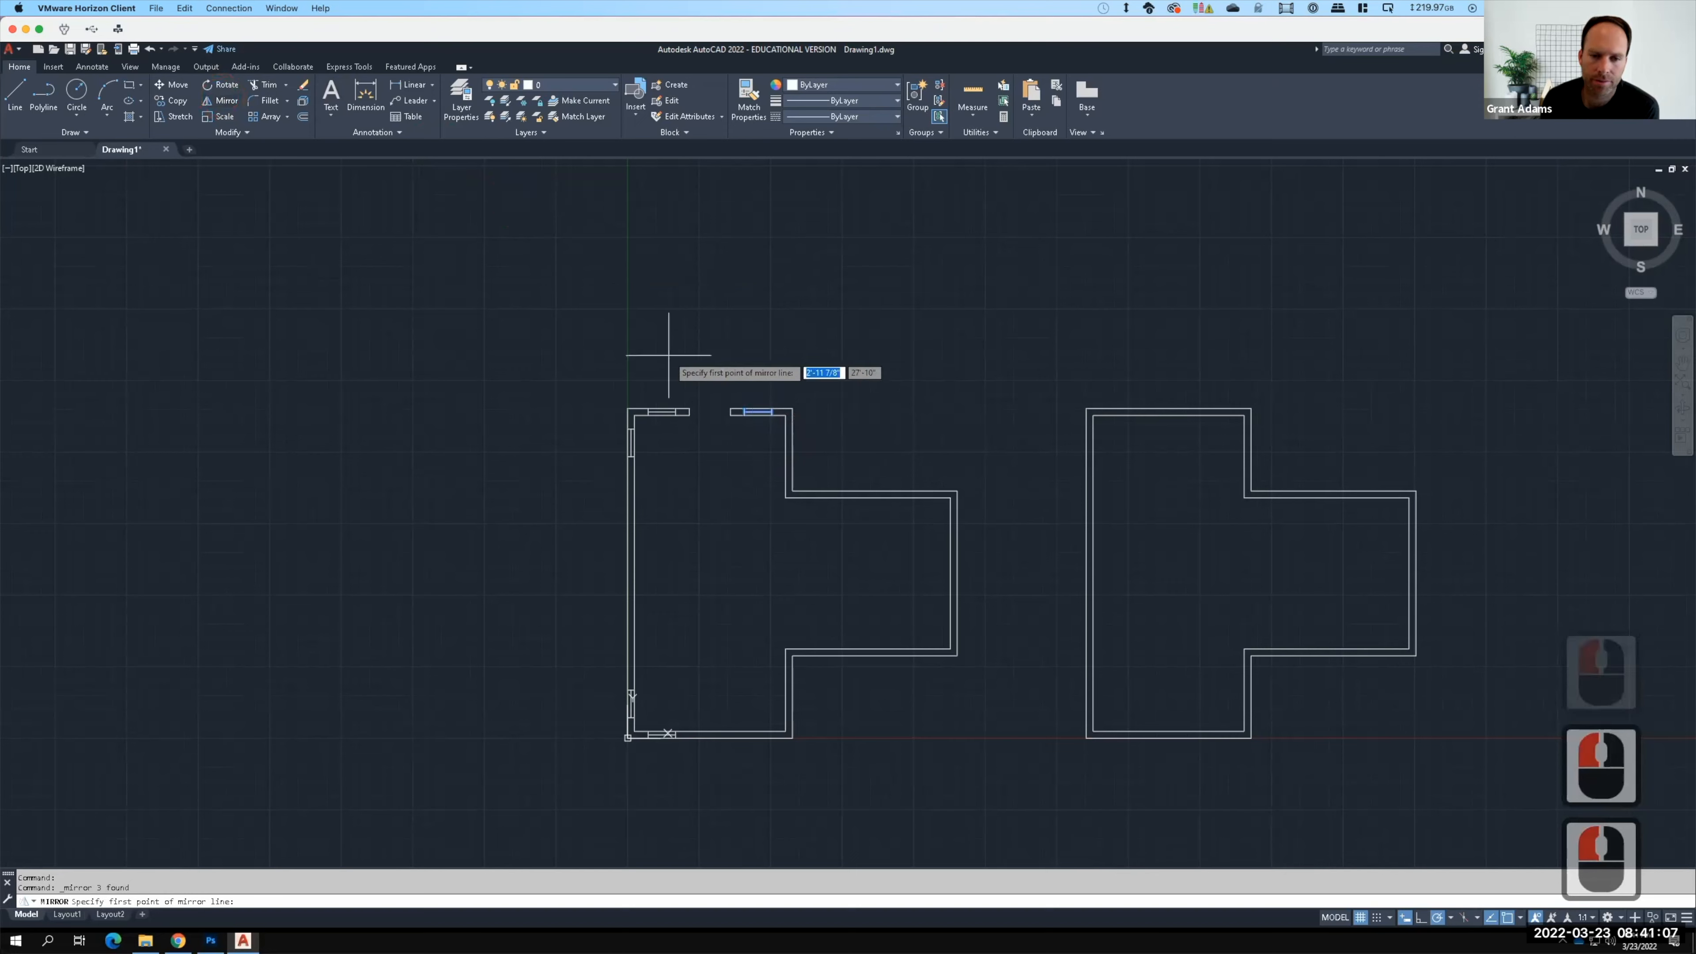
pyautogui.scroll(2, 788, 417)
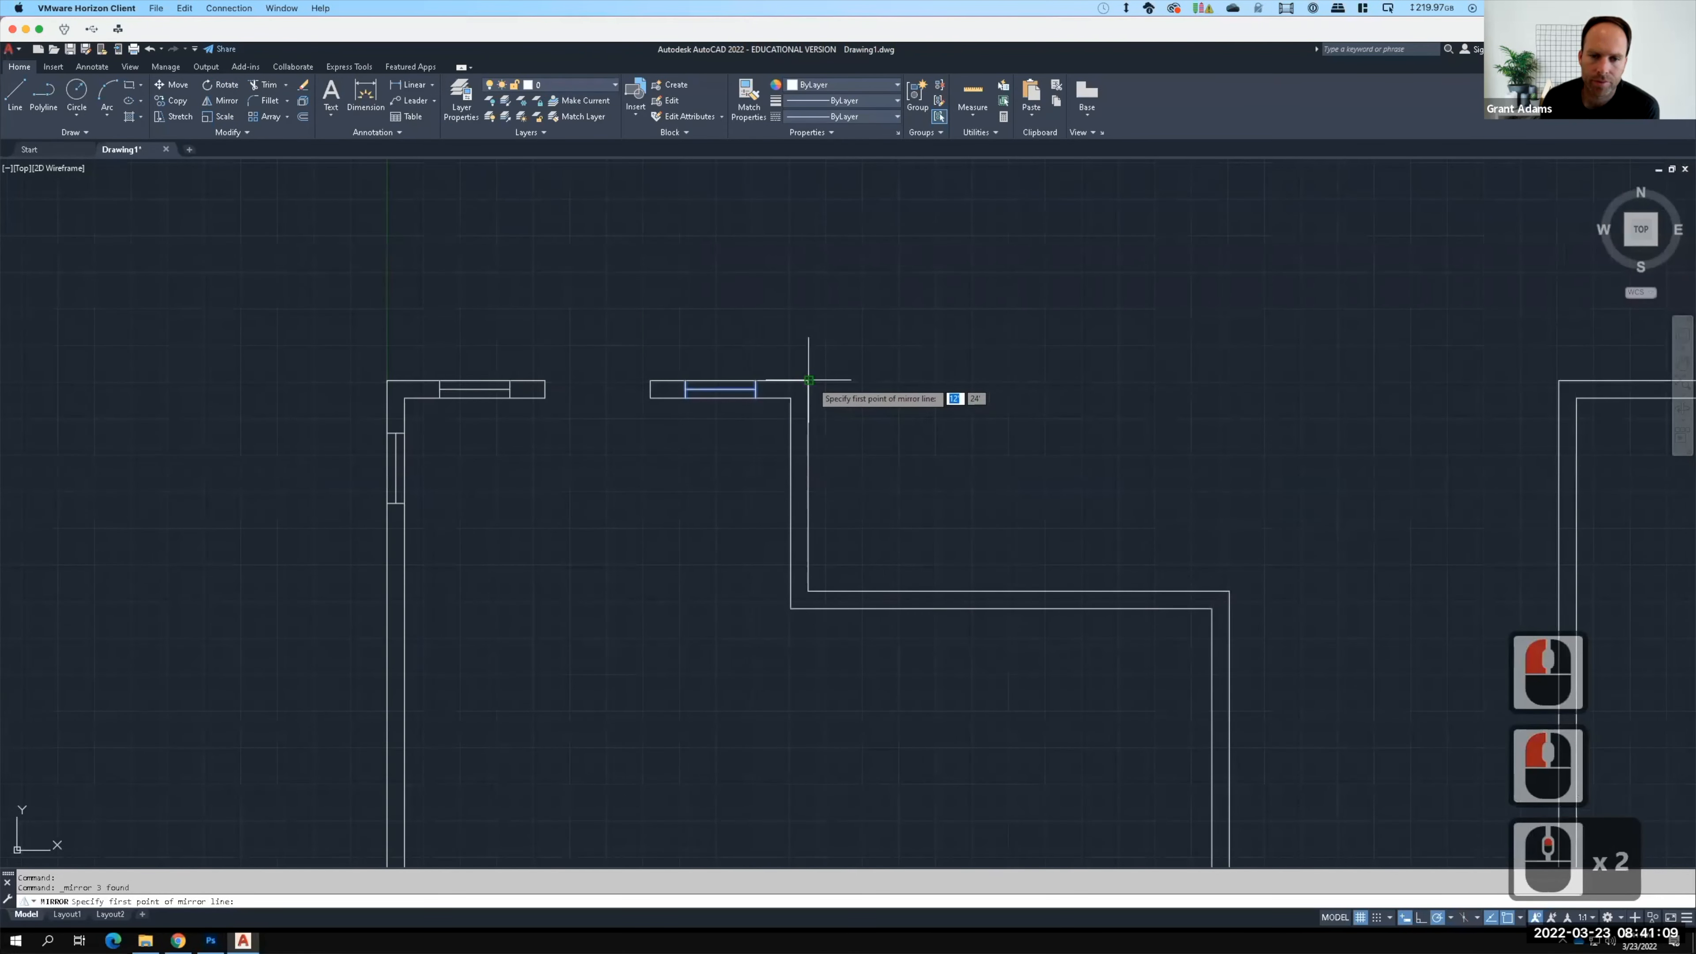
pyautogui.click(791, 398)
pyautogui.click(832, 395)
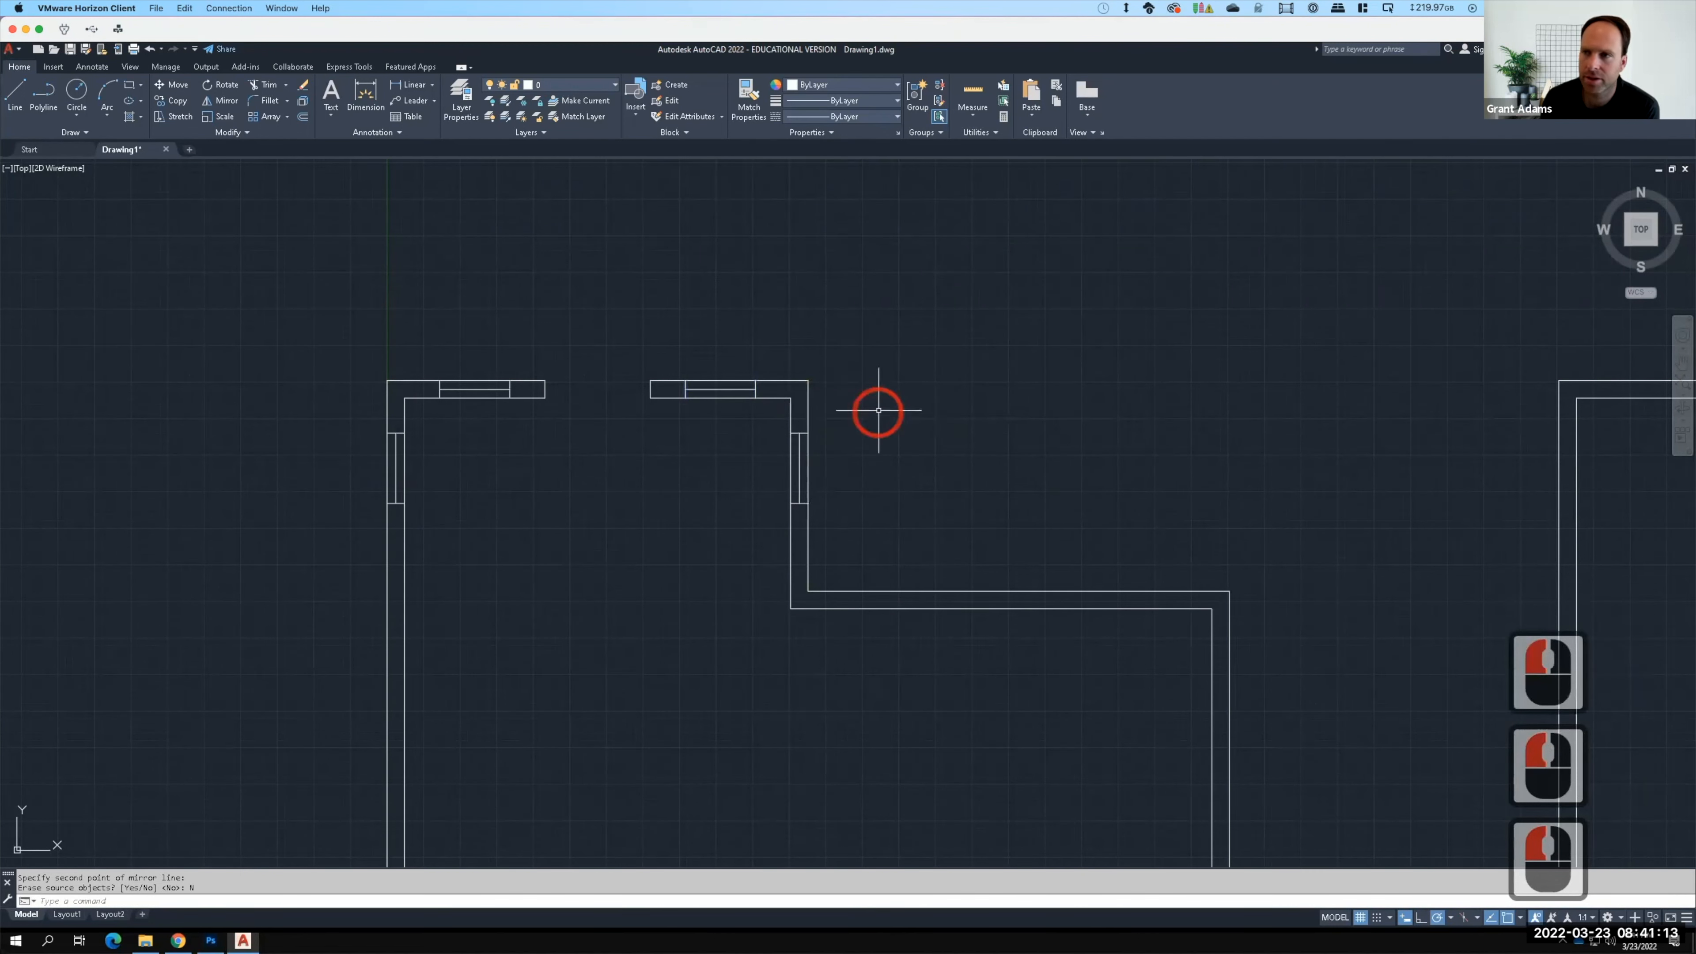
# Step: Check the bottom wall's window spacing on the floor plan image in Photoshop, and return to that wall in AutoCAD
pyautogui.scroll(-2, 836, 324)
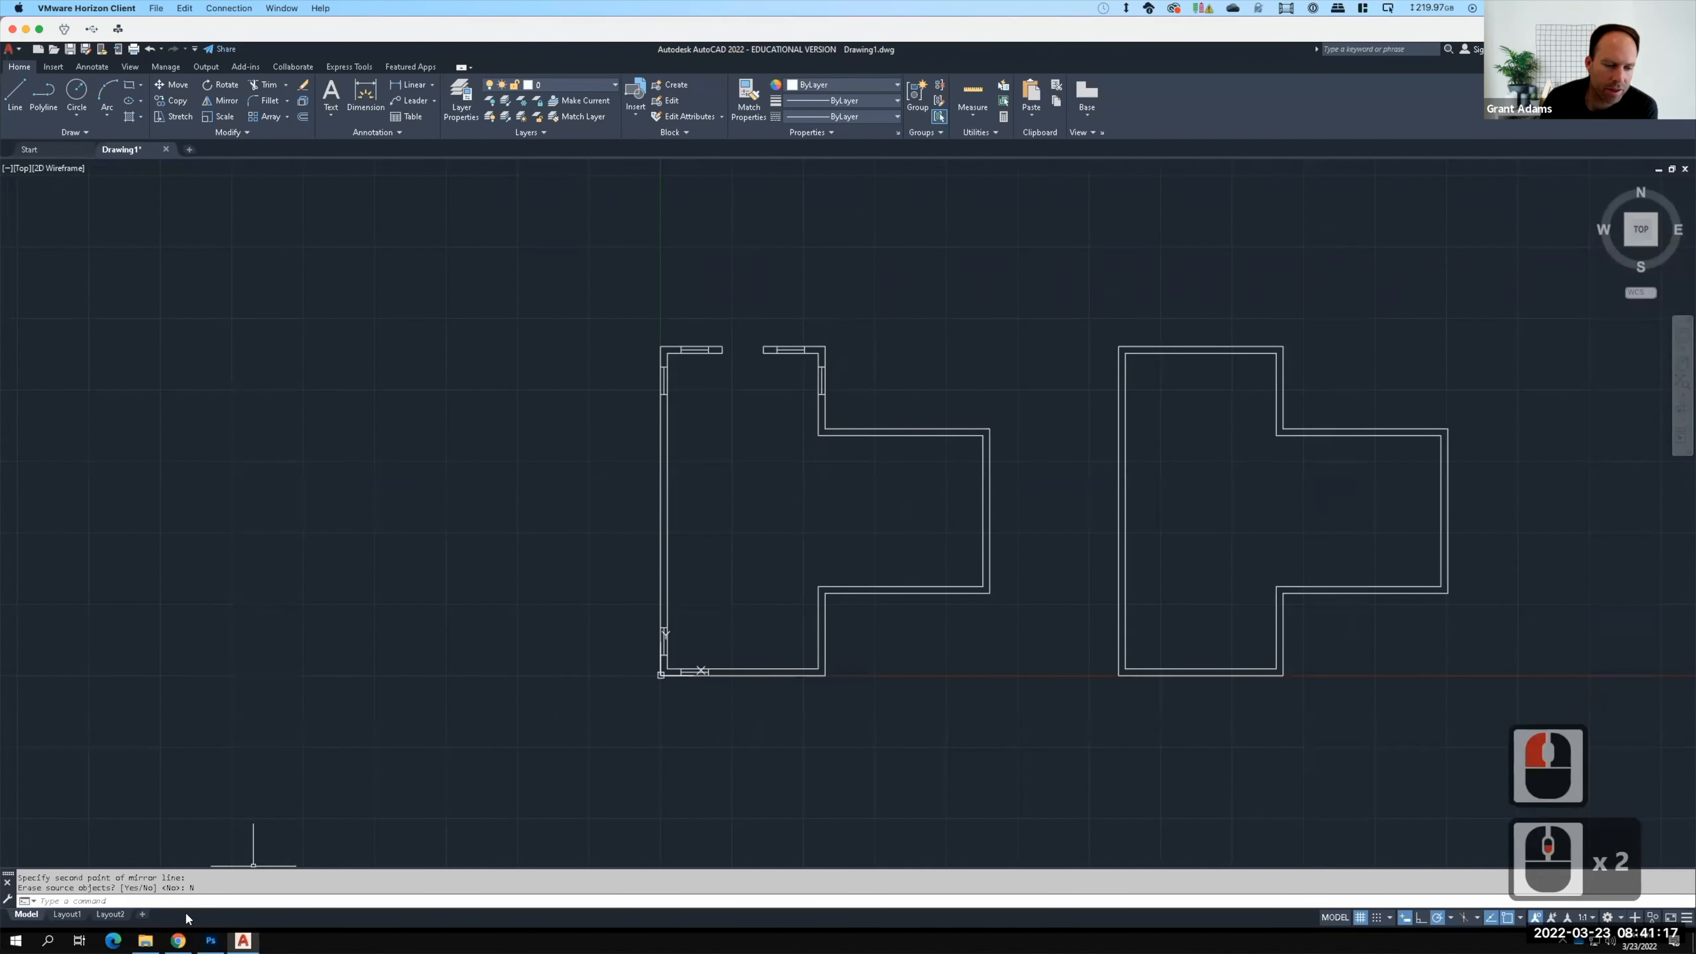
pyautogui.click(210, 941)
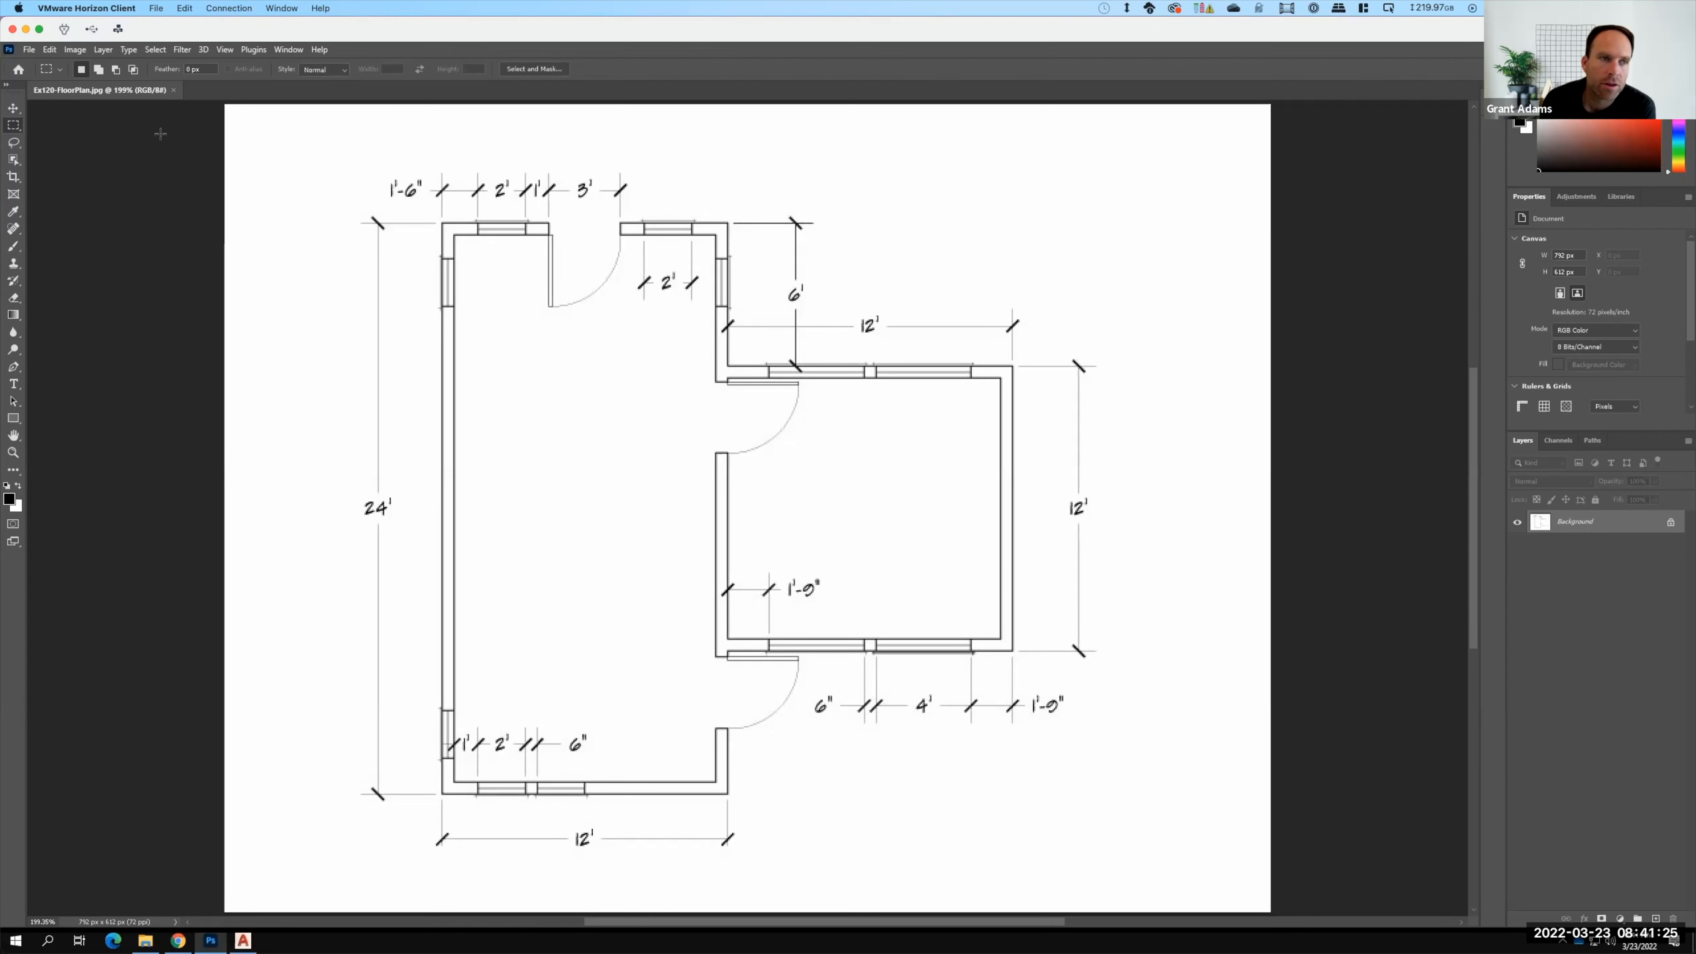
pyautogui.click(253, 940)
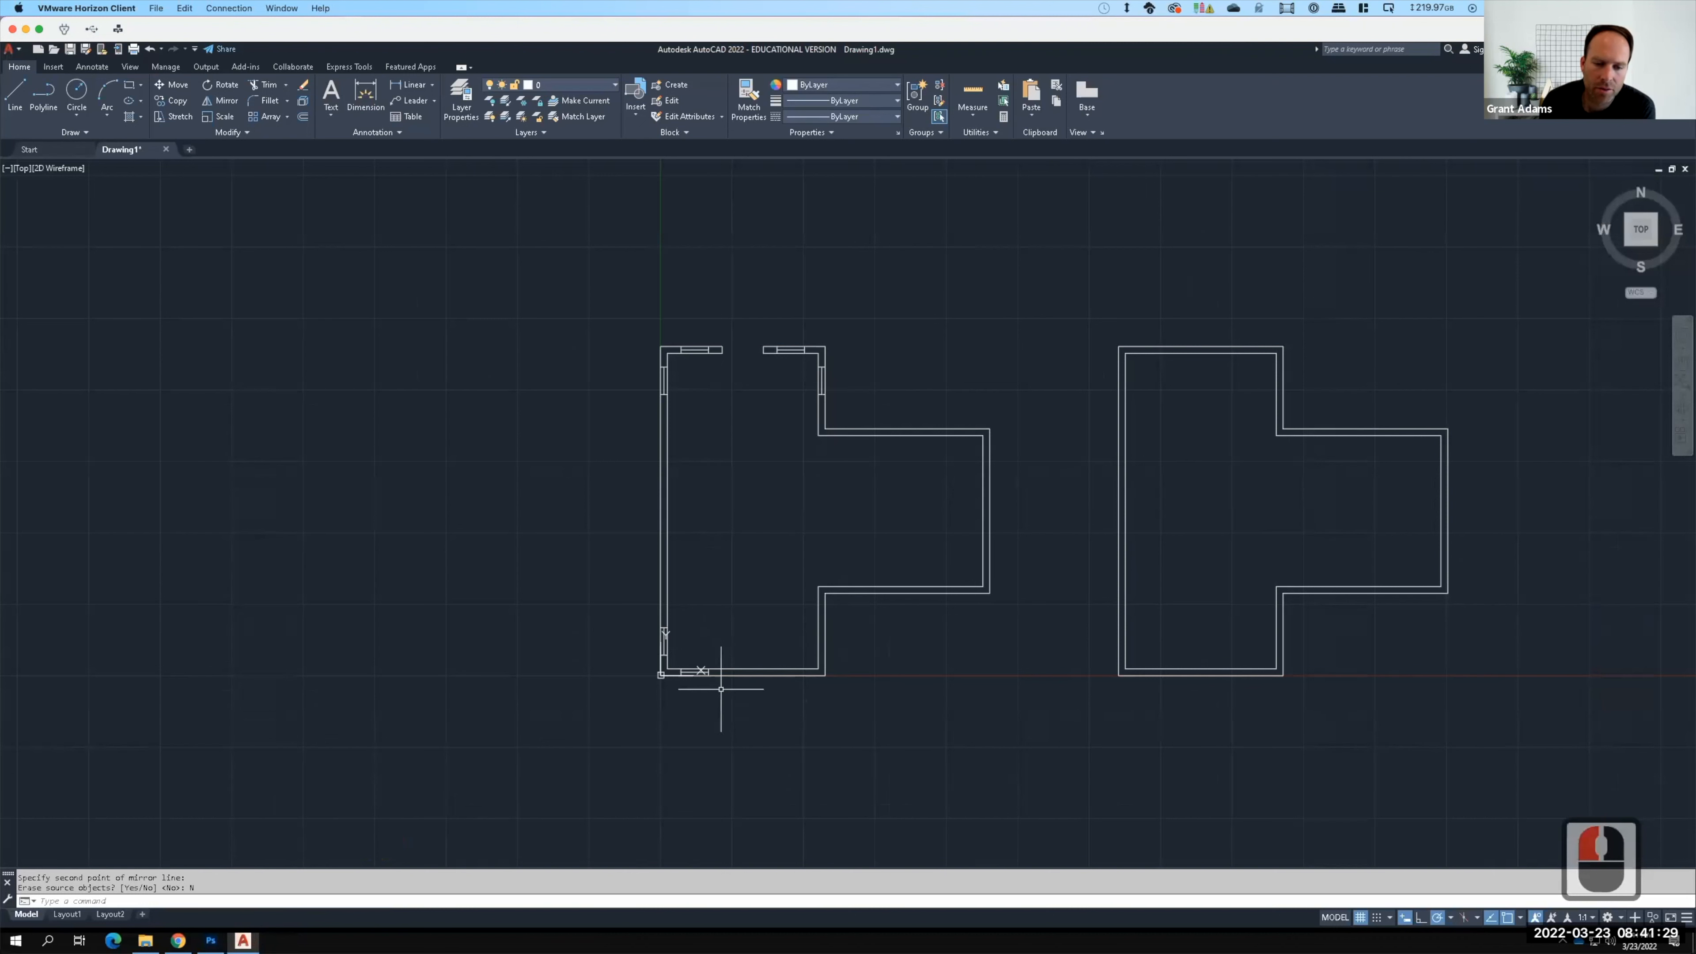
pyautogui.scroll(2, 721, 689)
pyautogui.scroll(1, 691, 685)
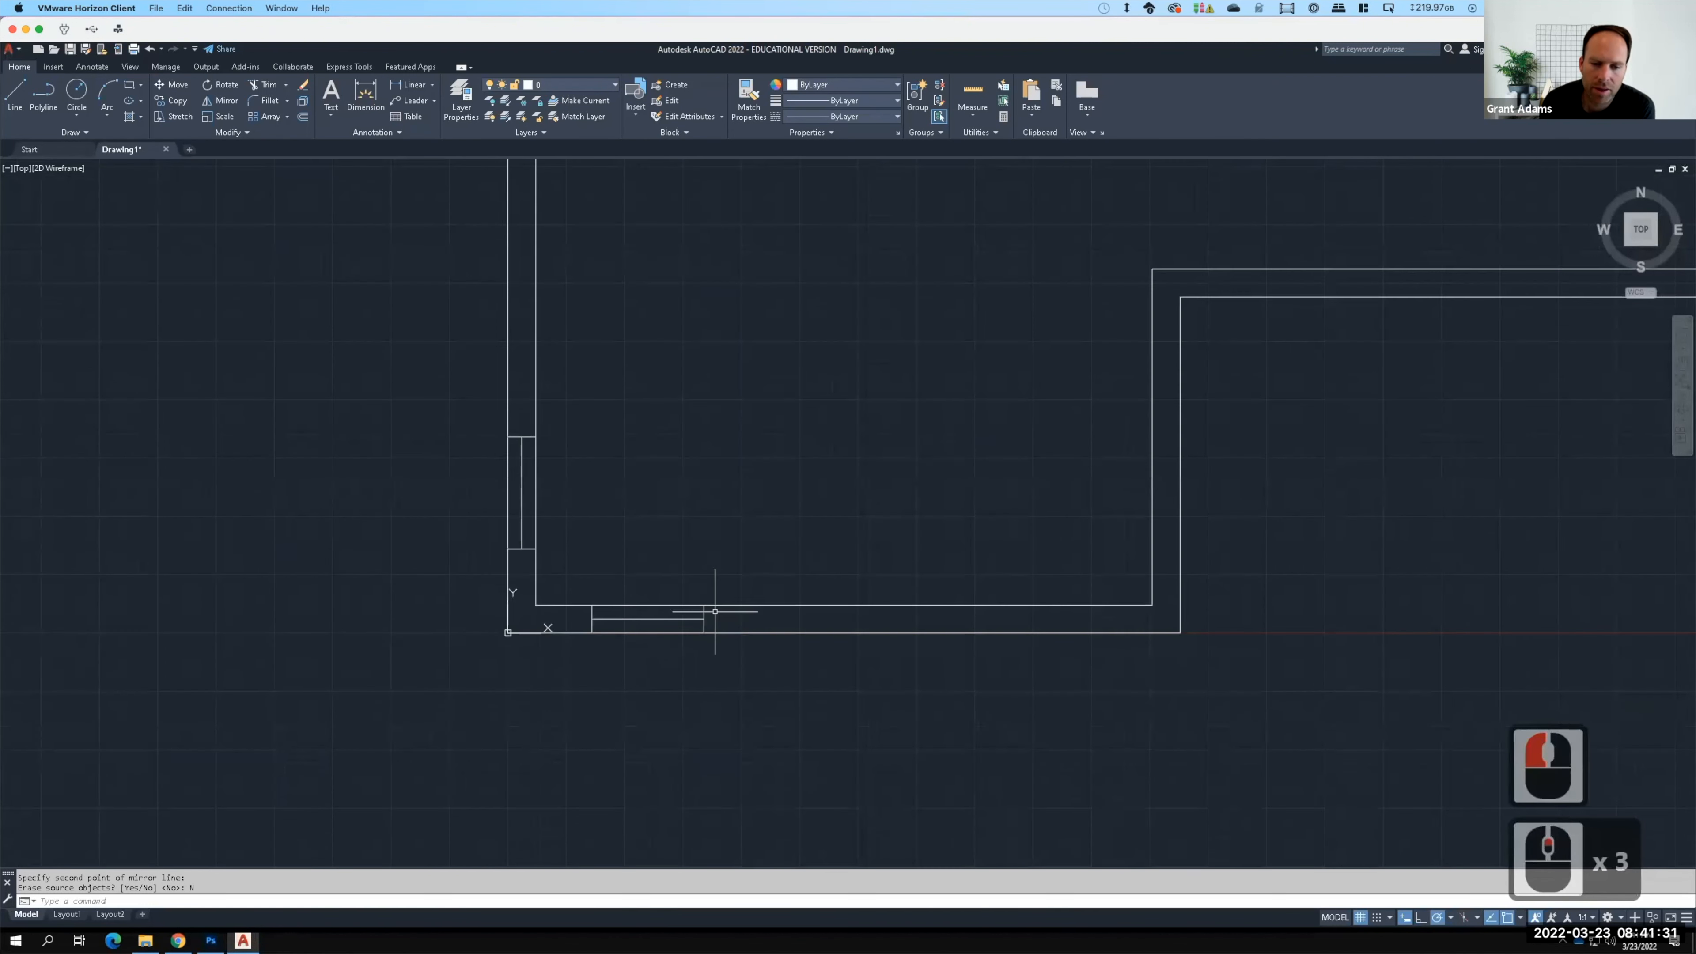
pyautogui.press('F15')
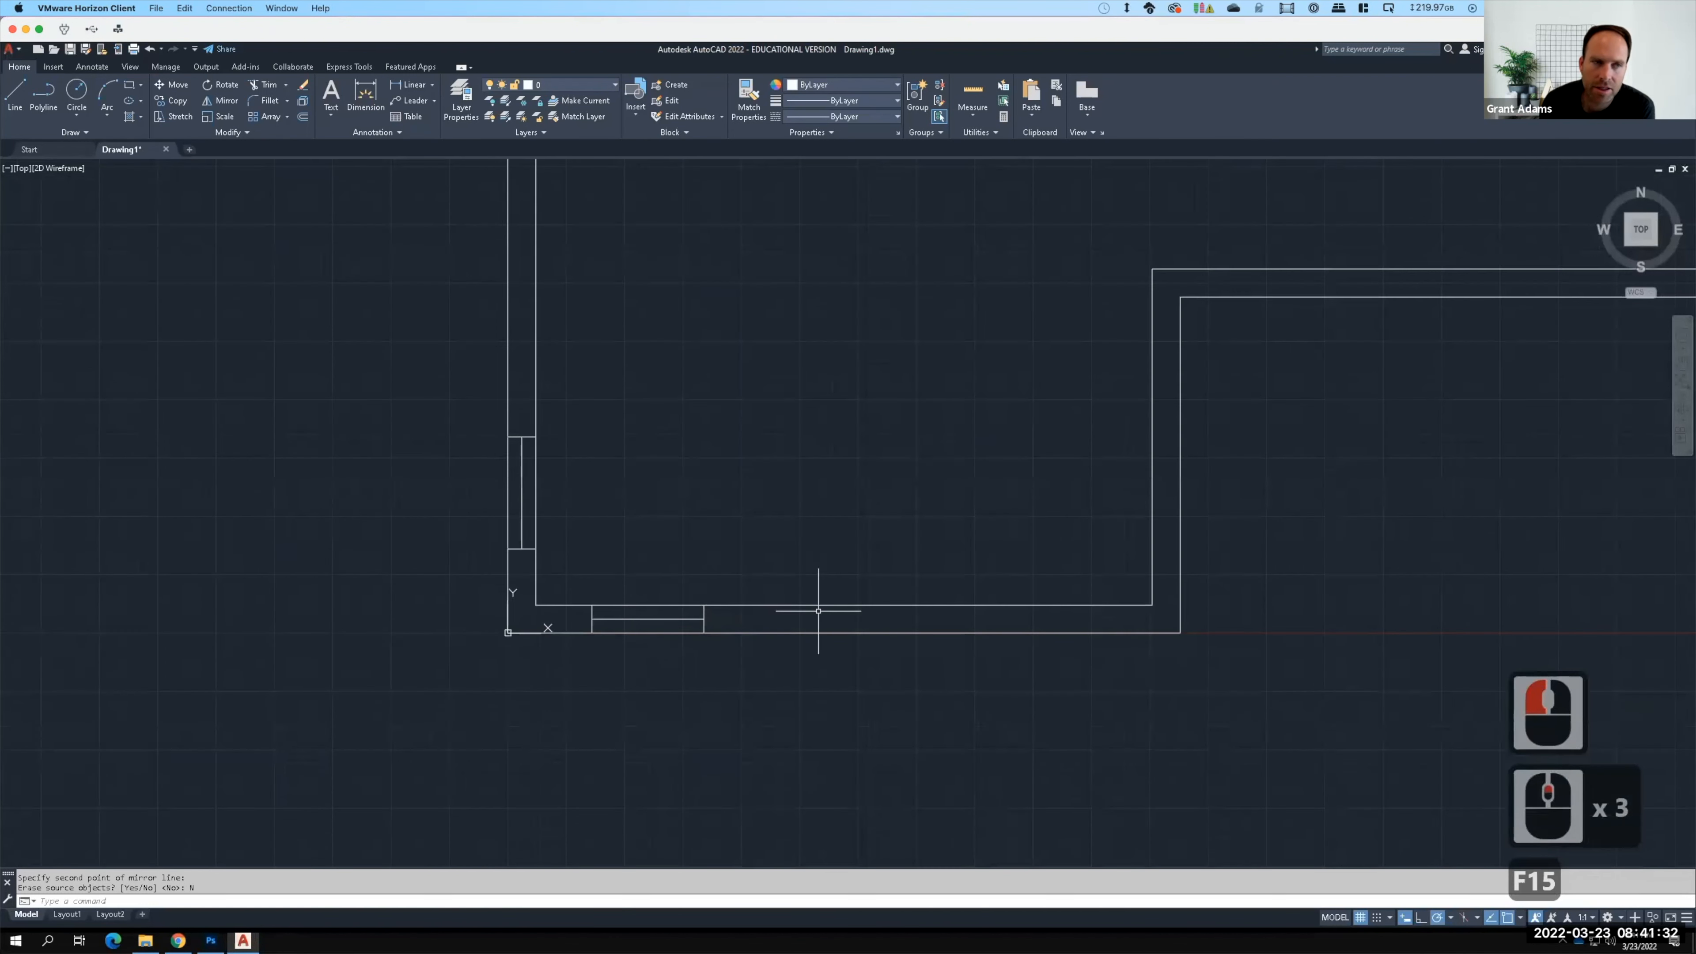
pyautogui.click(19, 97)
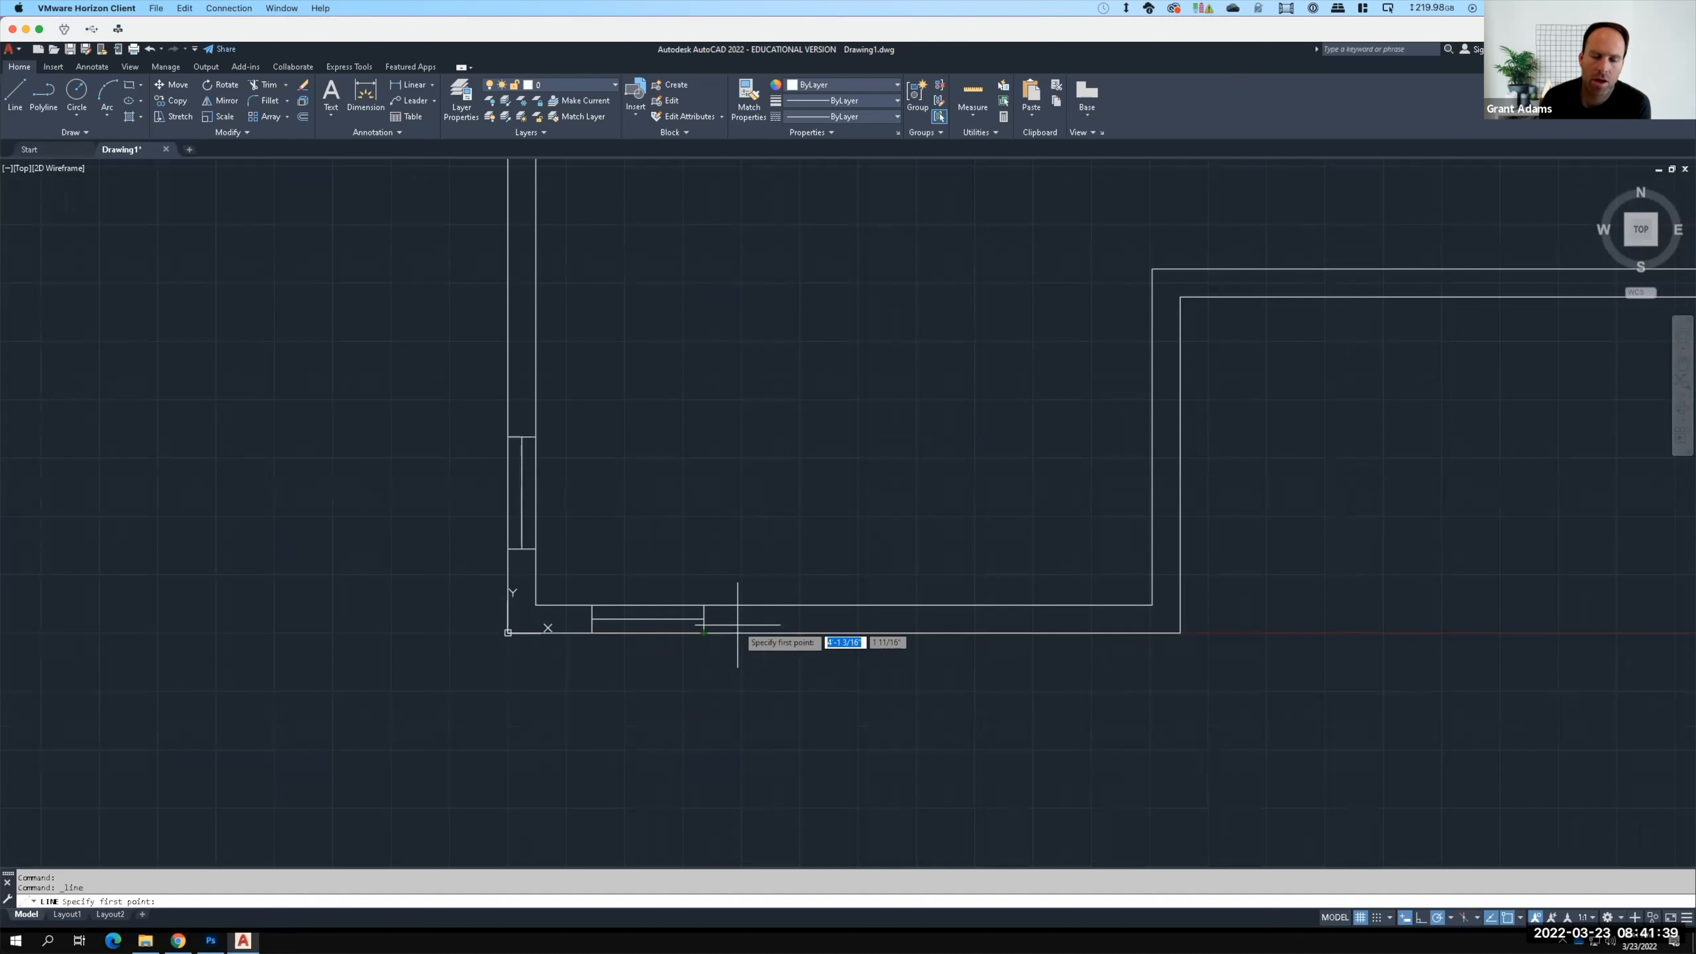
pyautogui.press('Escape')
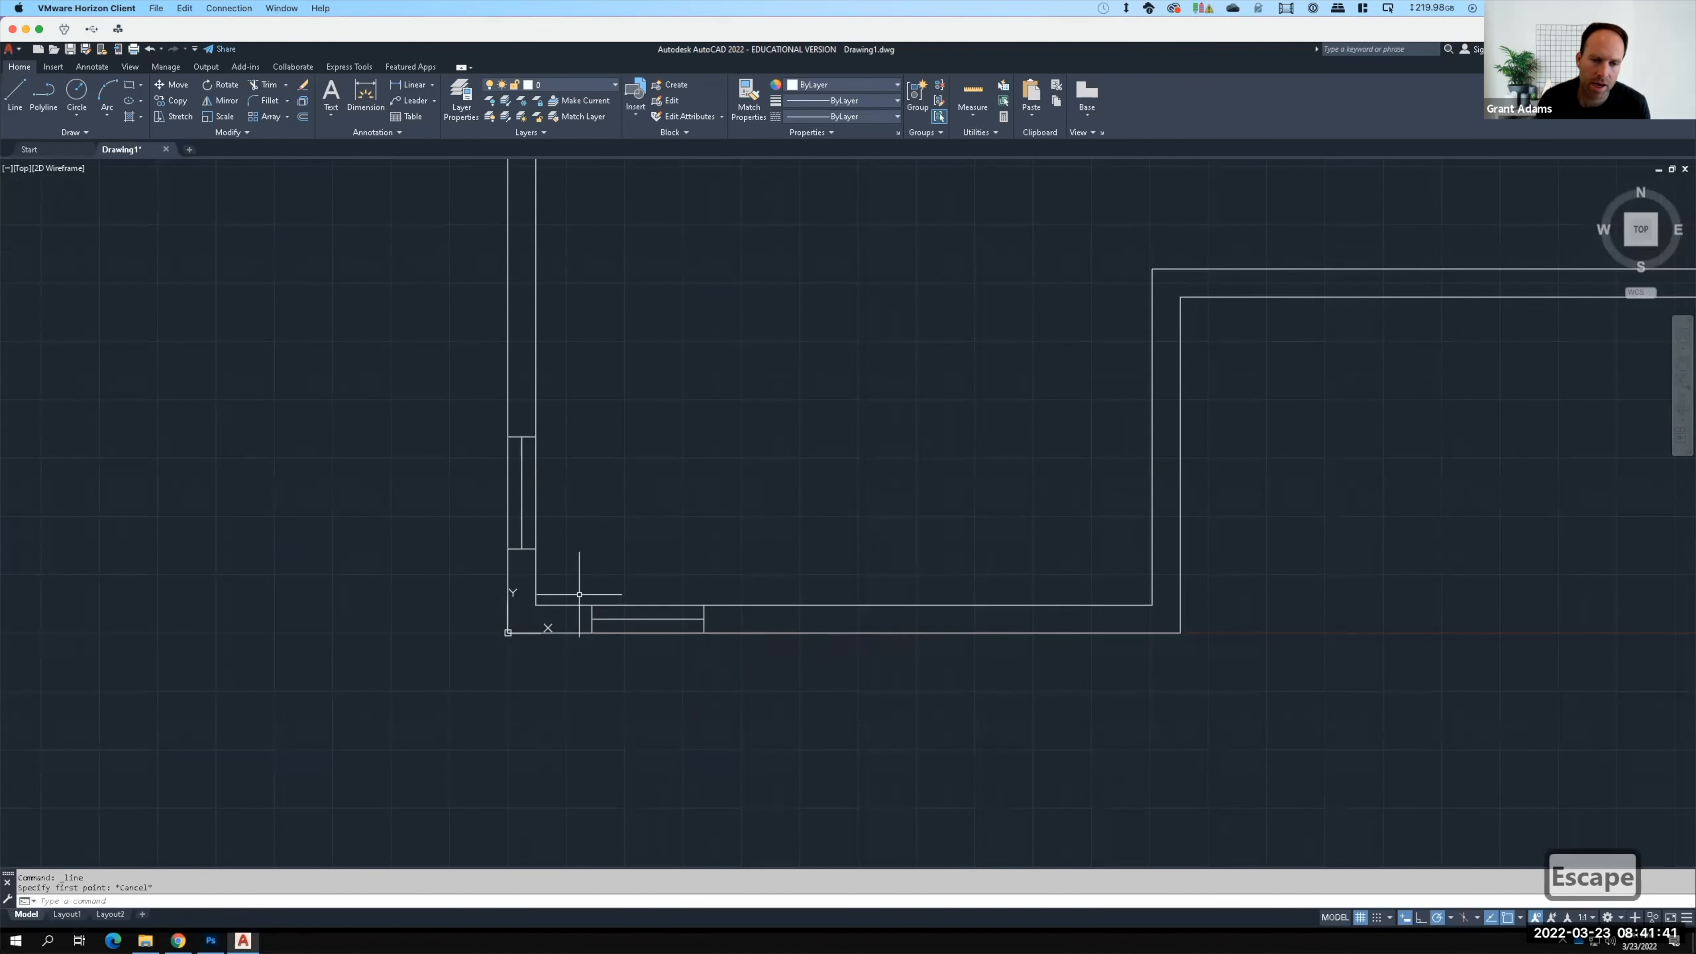
# Step: Copy the bottom wall's window 2'6" to the right along the wall, and undo the copy
pyautogui.click(578, 593)
pyautogui.click(701, 638)
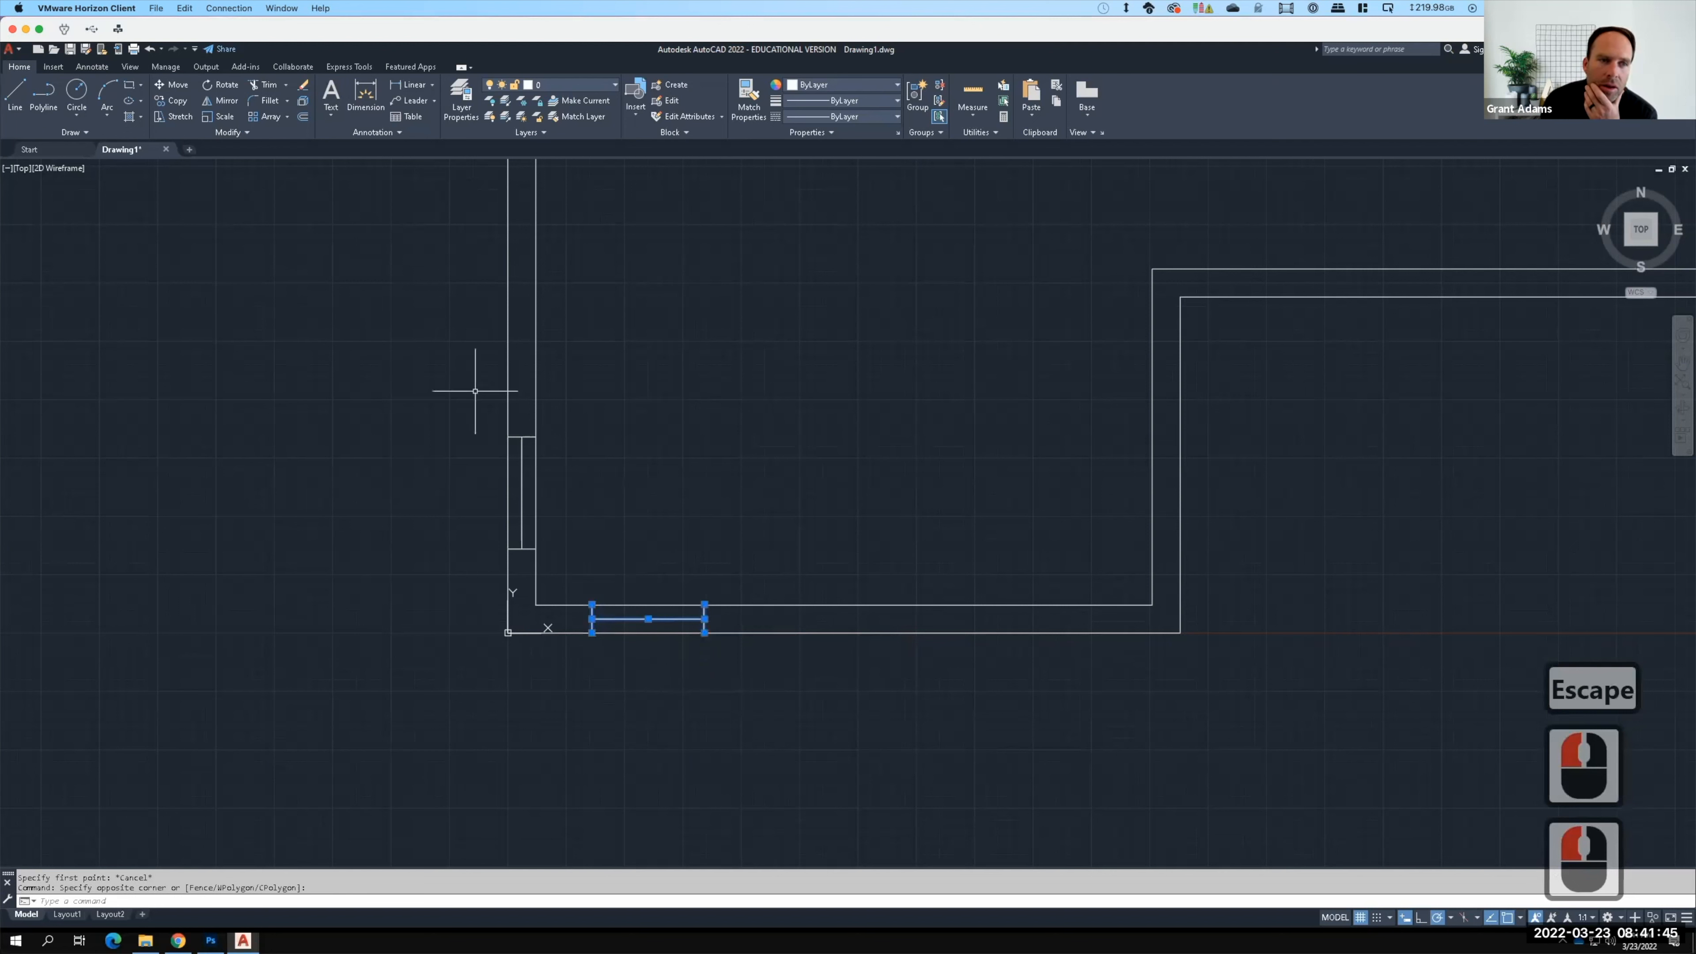
pyautogui.click(175, 102)
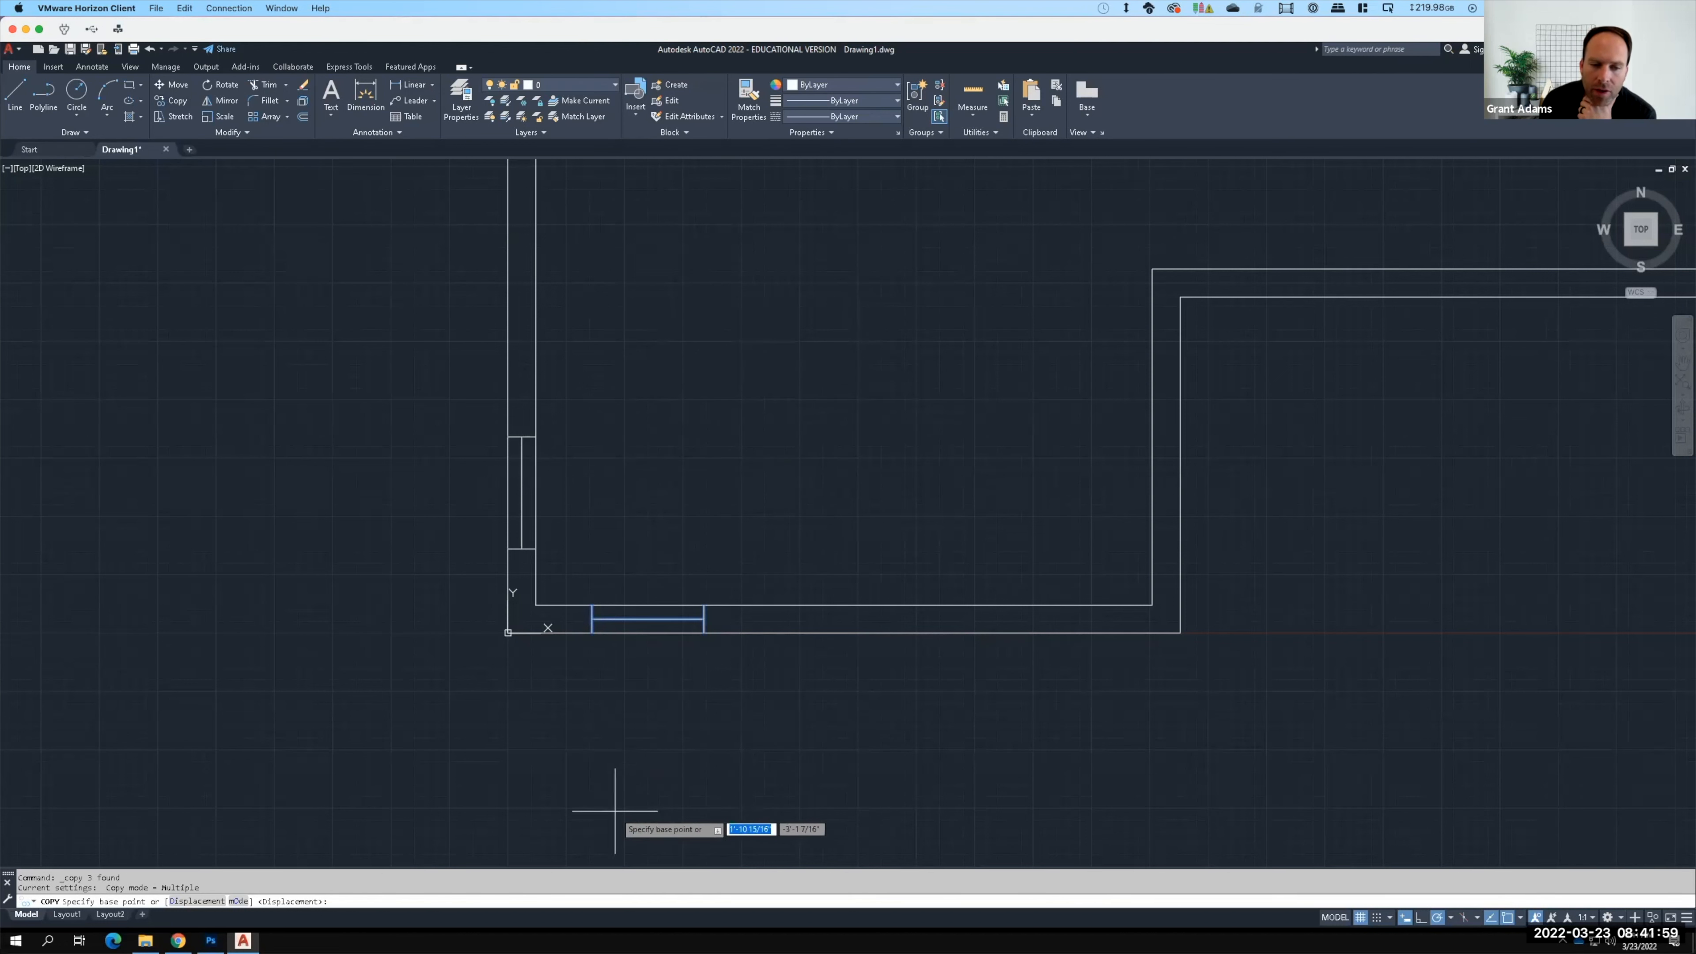
pyautogui.scroll(2, 595, 761)
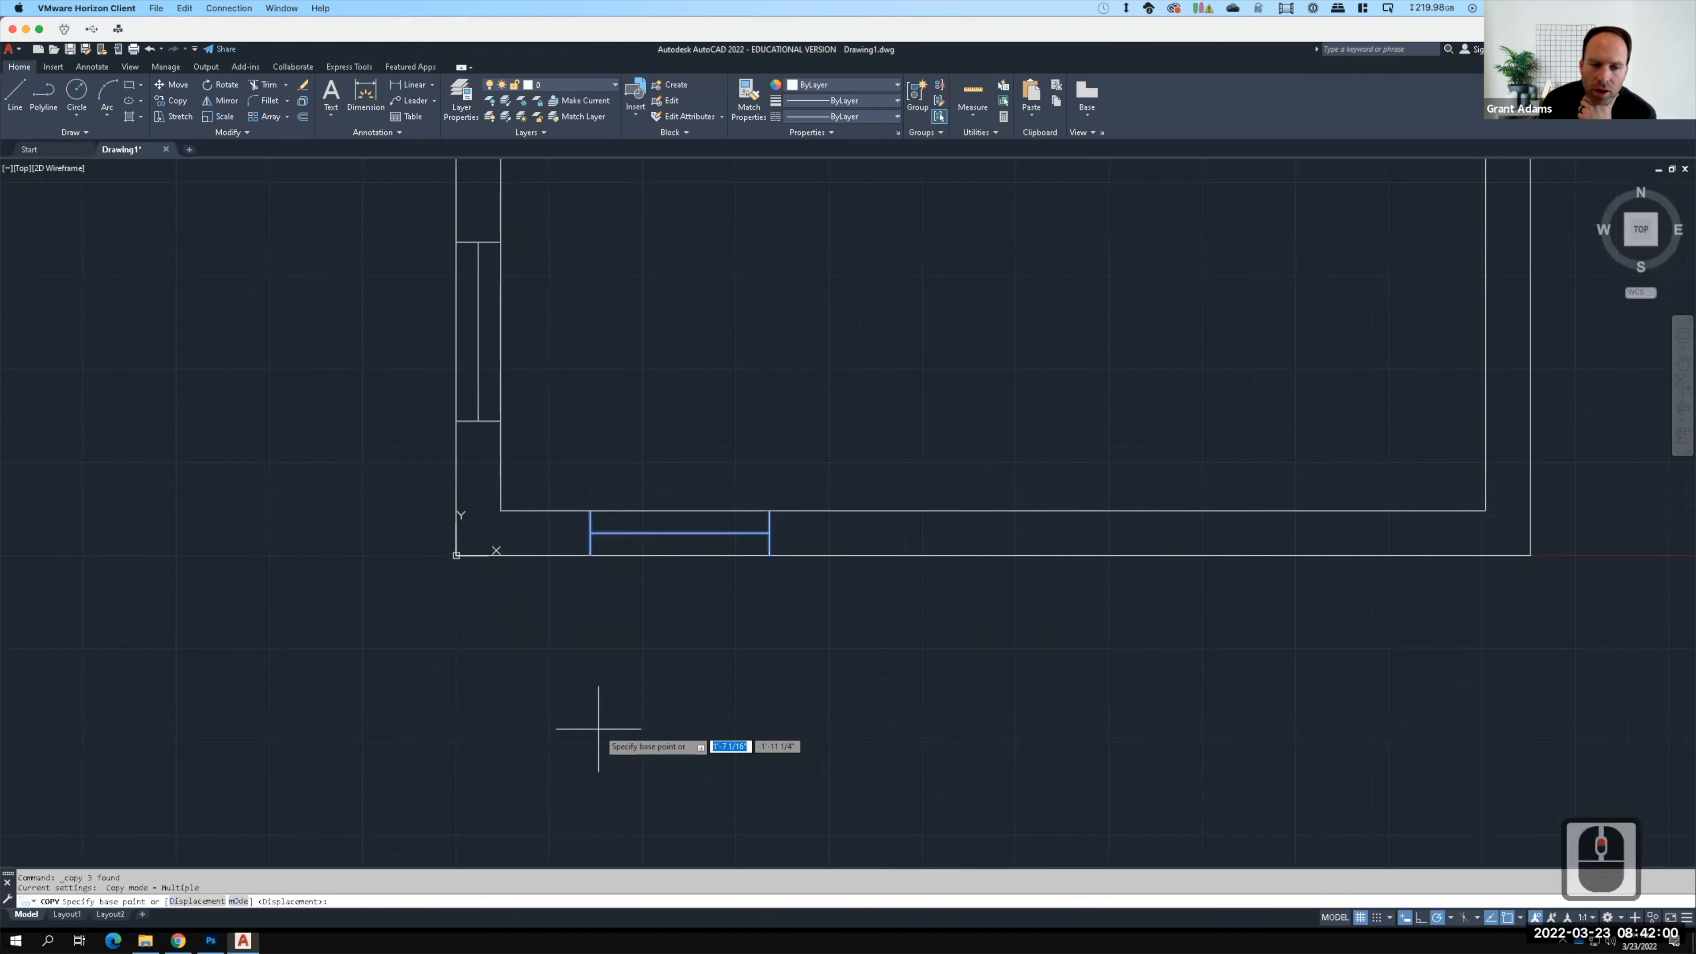
pyautogui.click(590, 555)
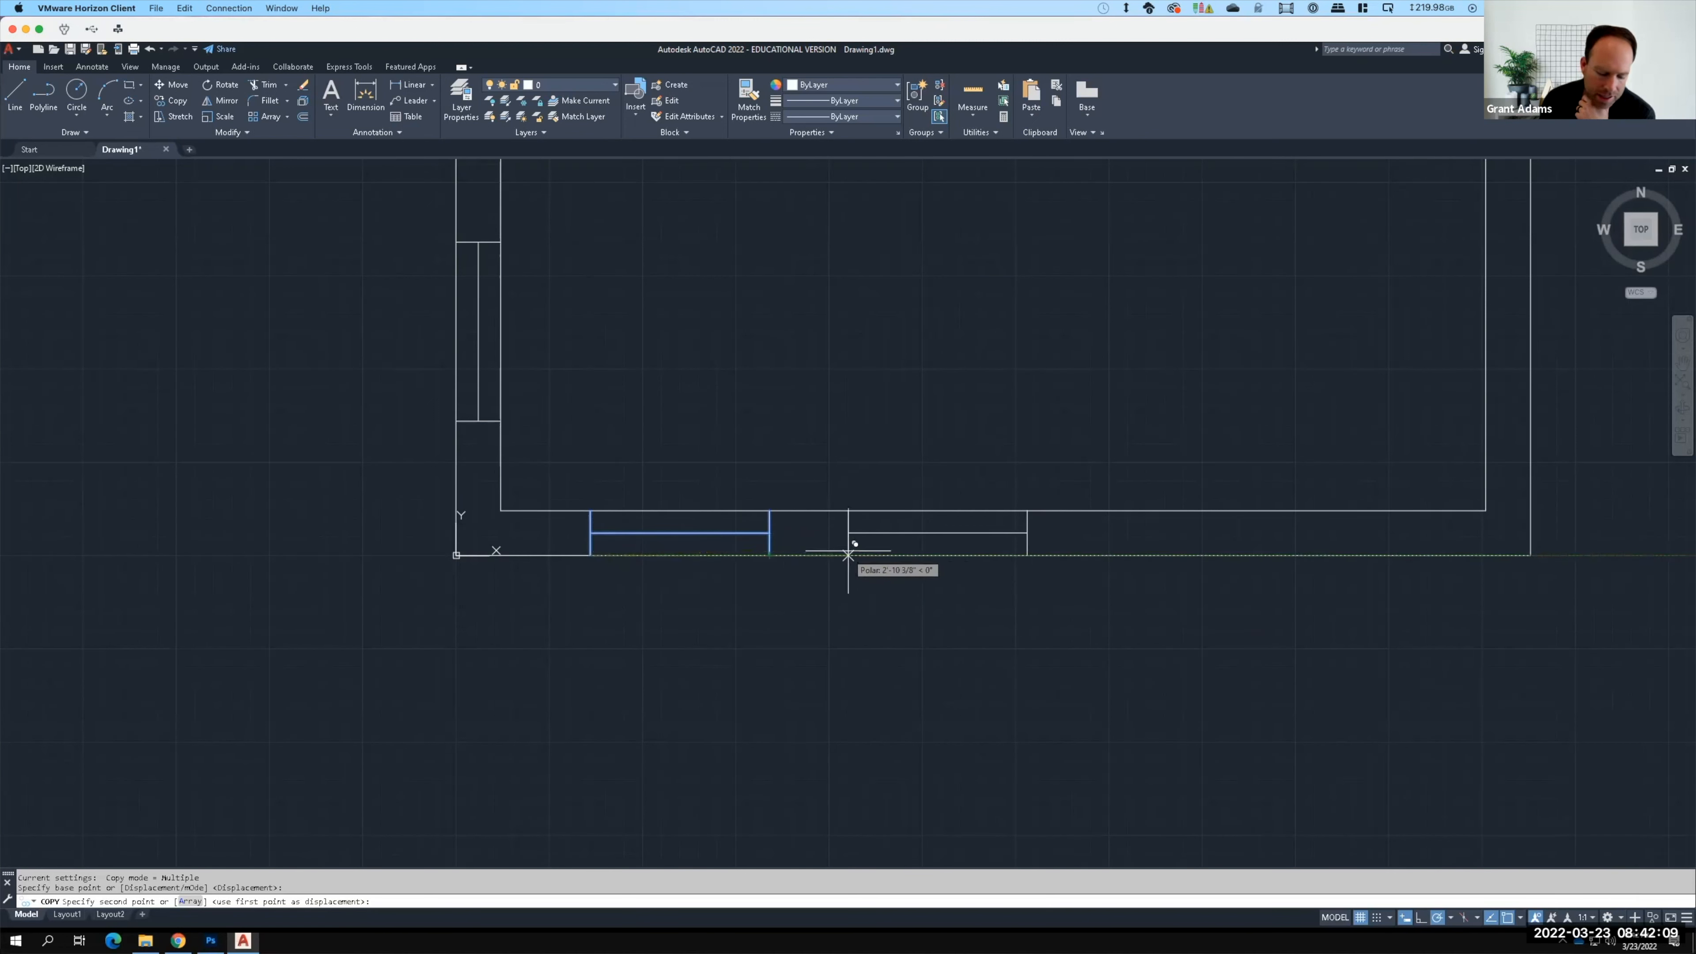
pyautogui.write("2'6")
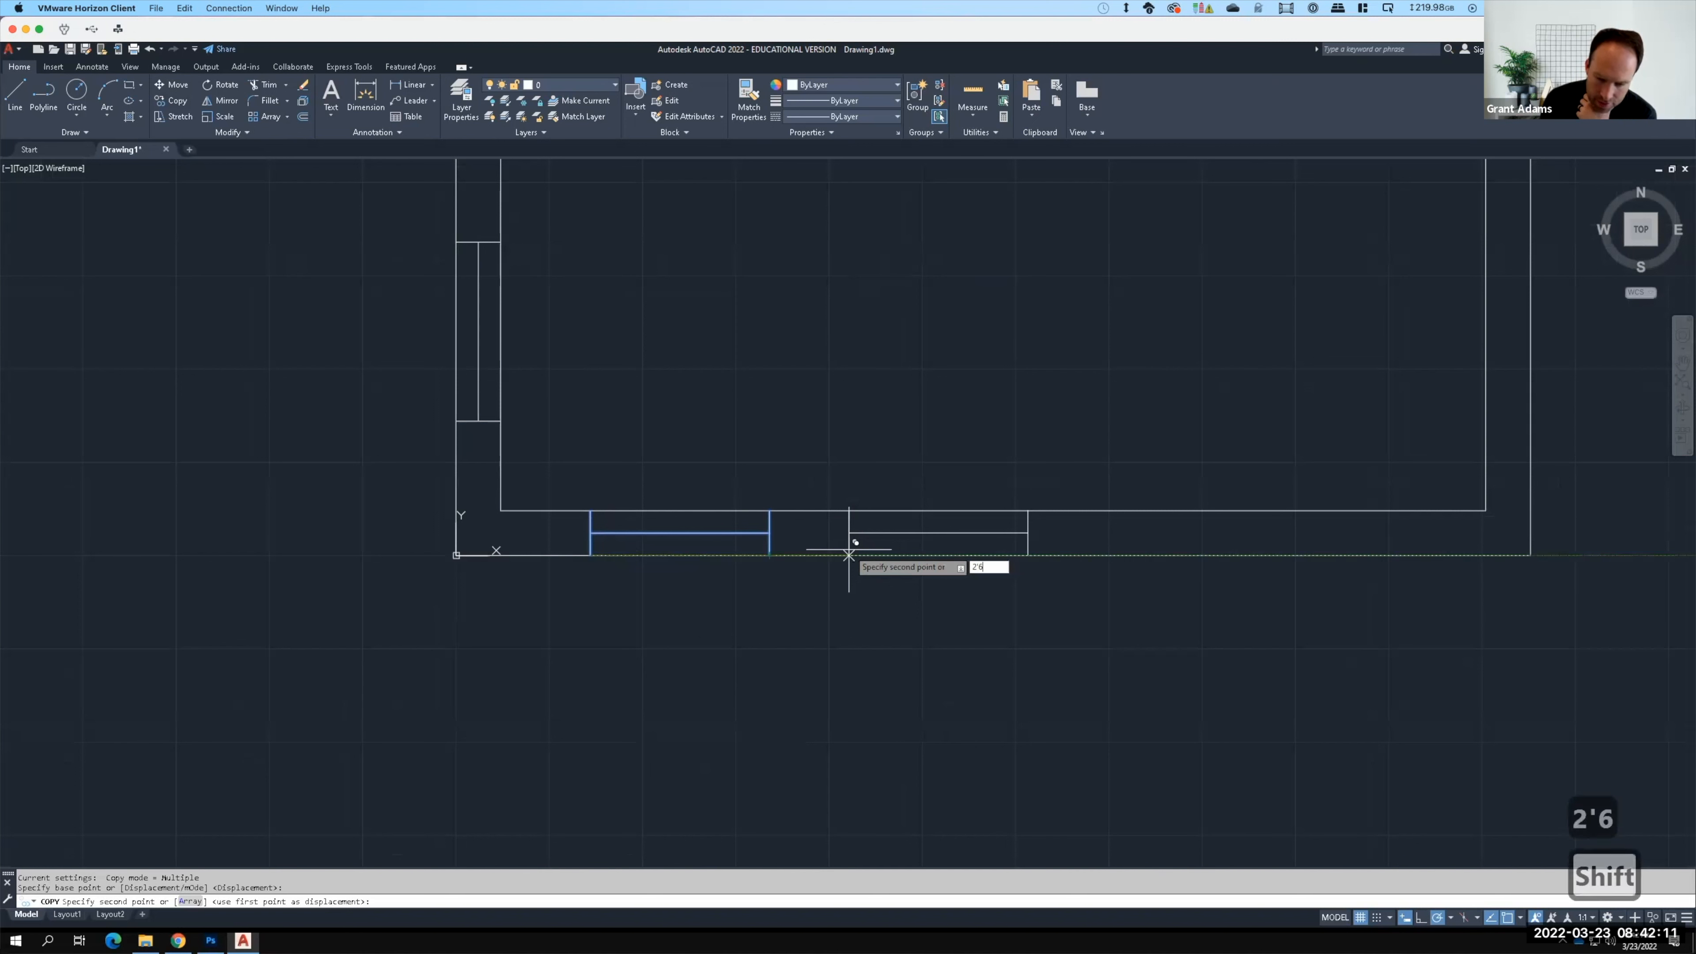
pyautogui.press('Return')
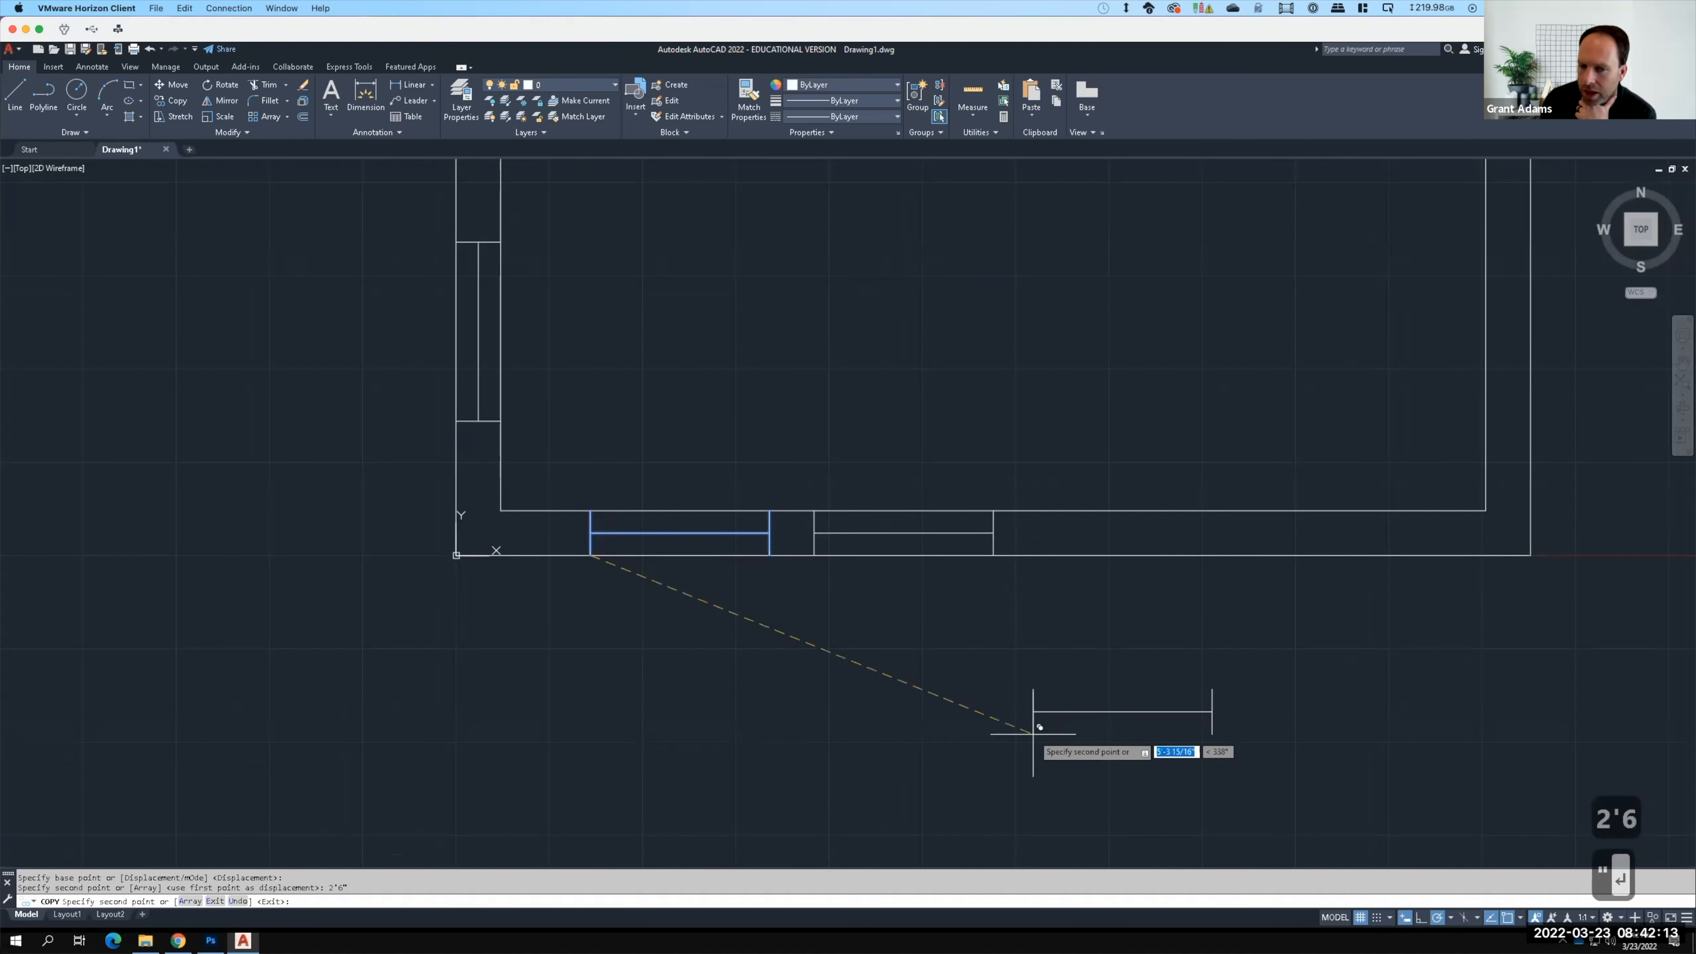
pyautogui.press('Escape')
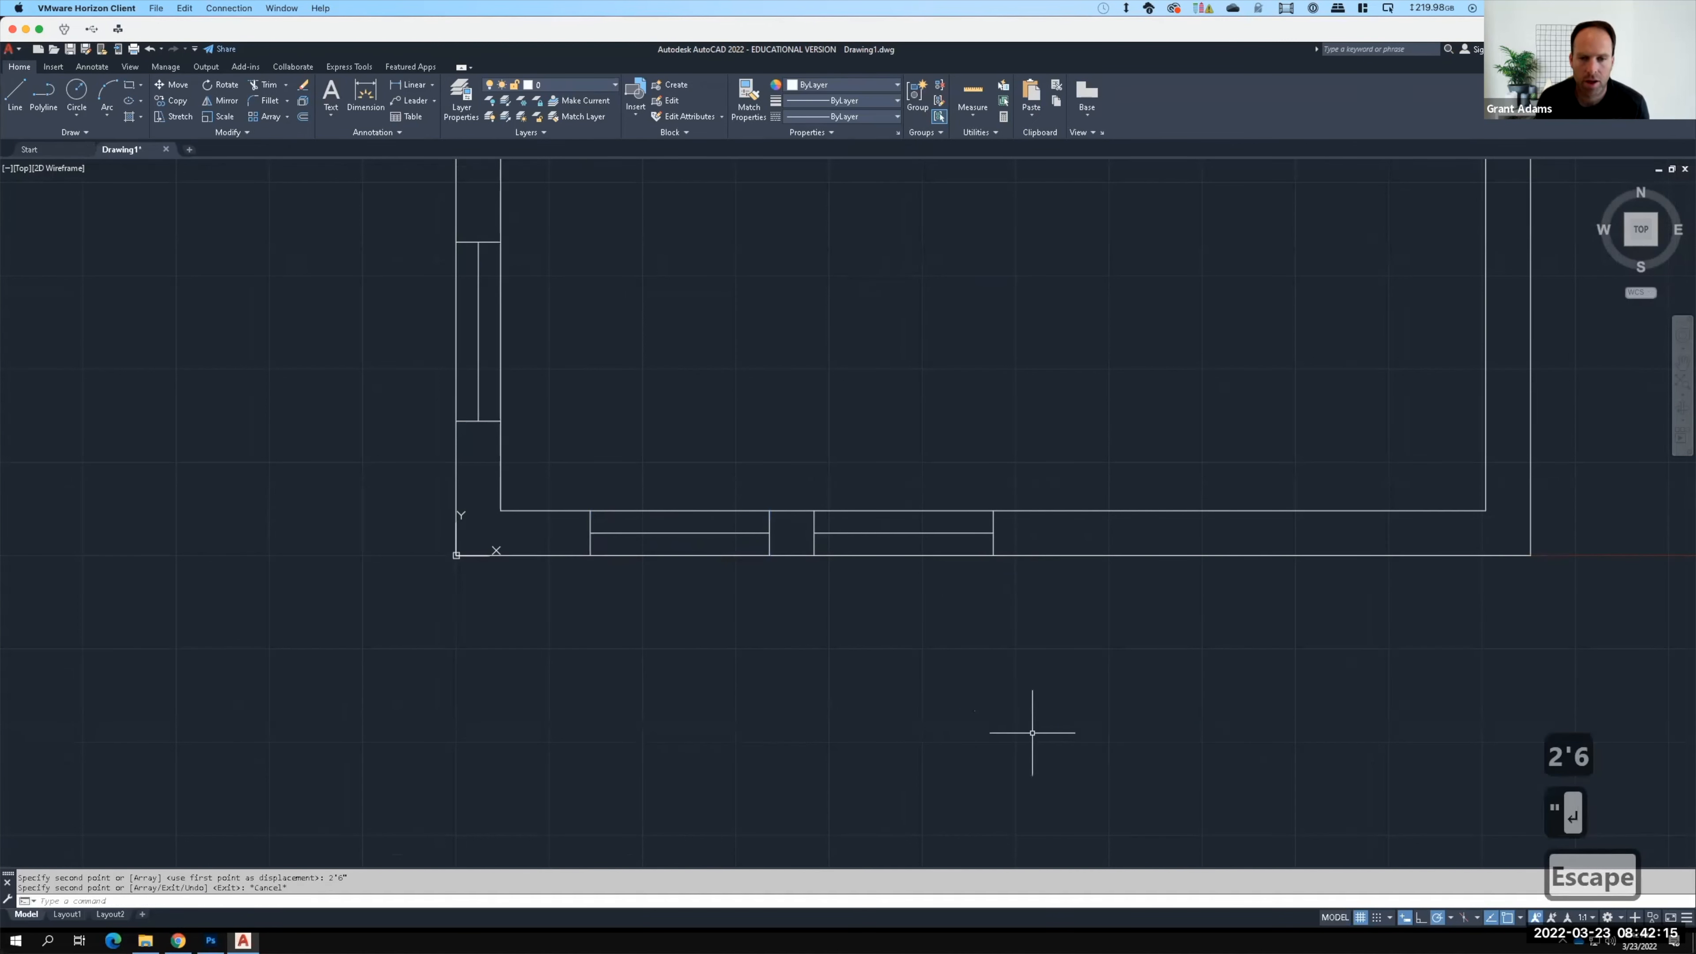
pyautogui.hotkey('ctrl', 'z')
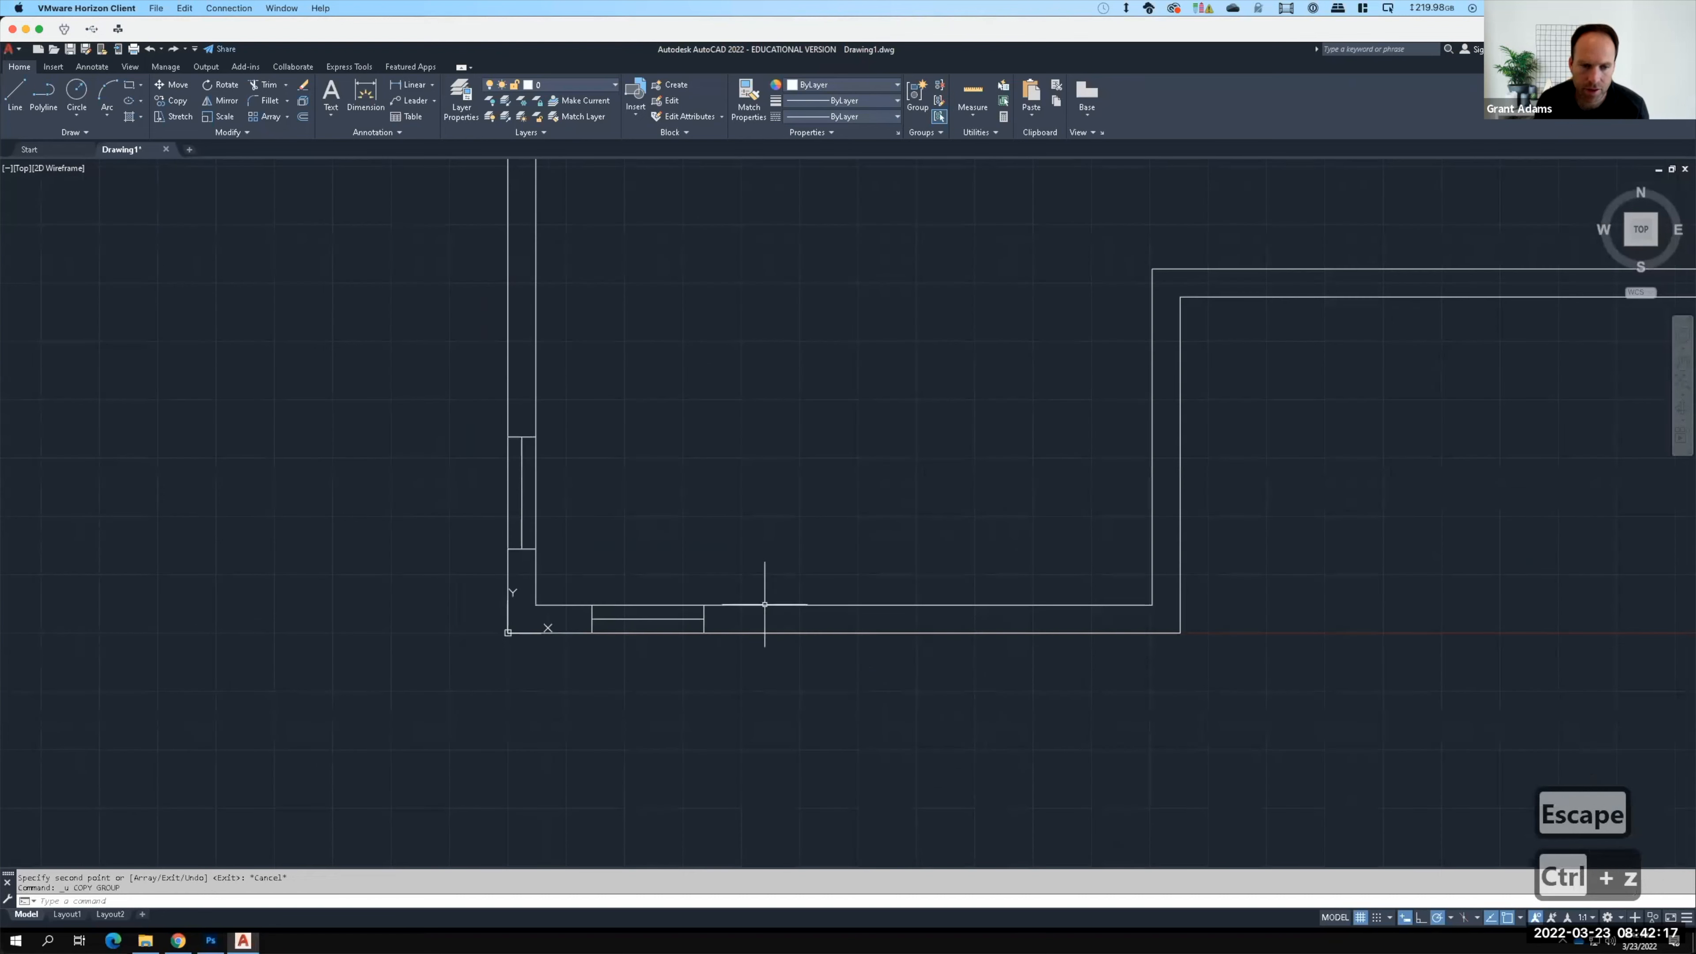
# Step: Copy the bottom wall's window using a base point 6" left of its lower-left corner, placing the copy at the window's lower-right corner
pyautogui.click(571, 535)
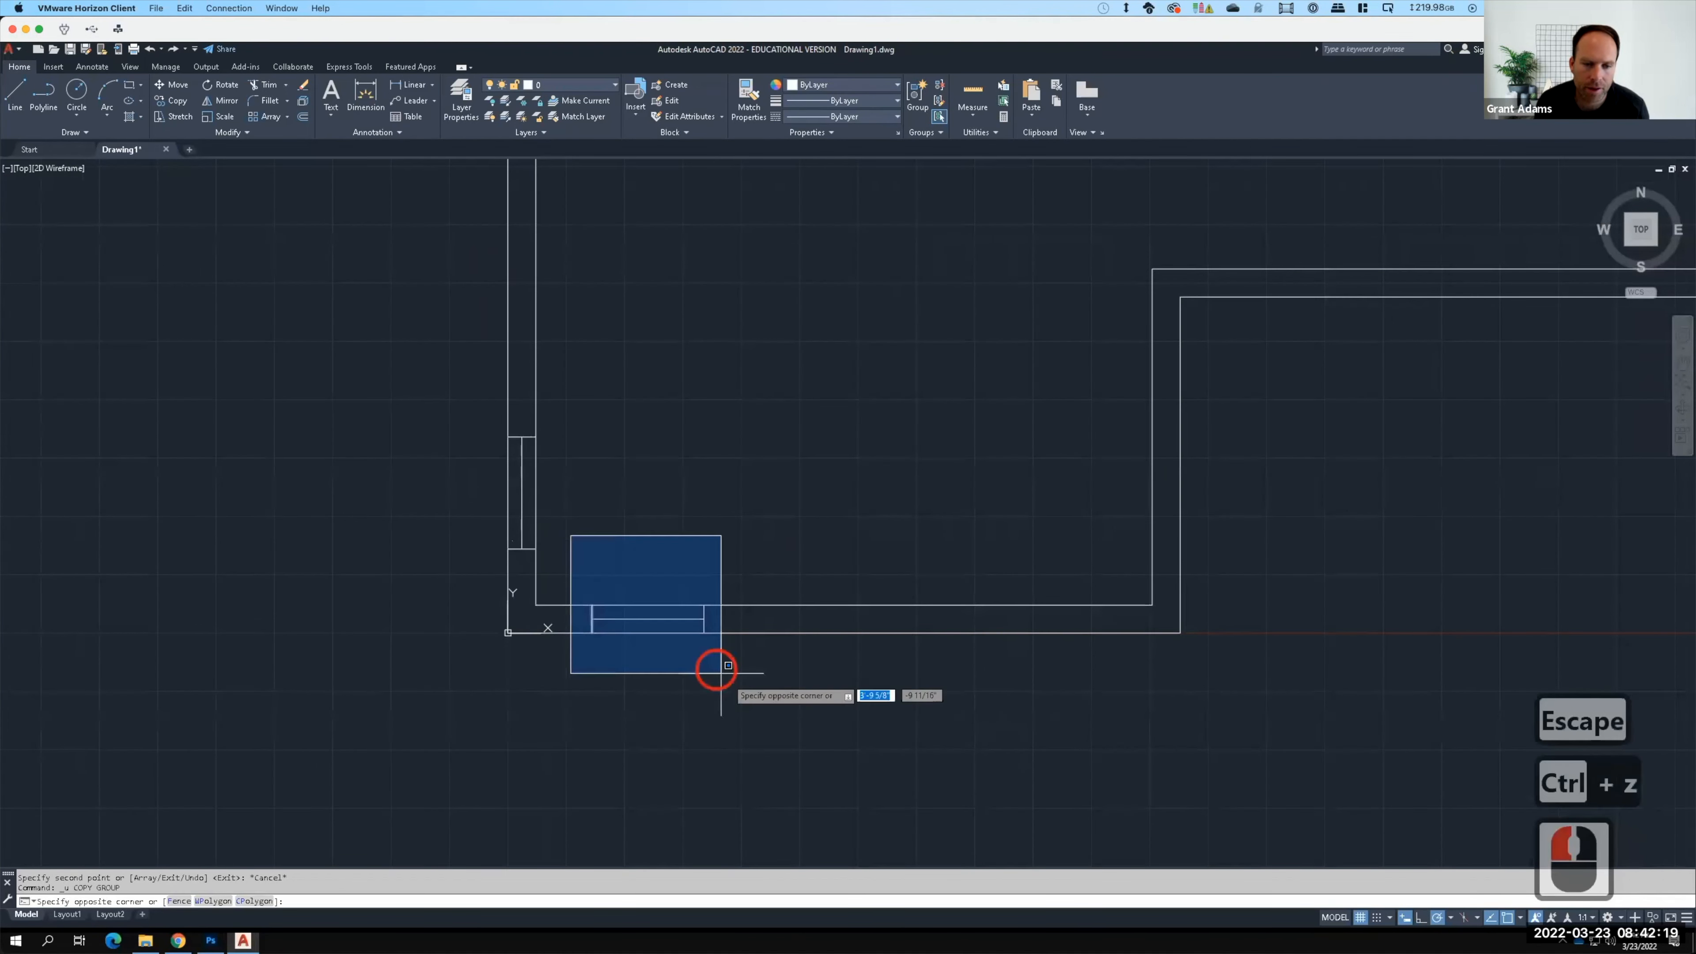
pyautogui.click(762, 706)
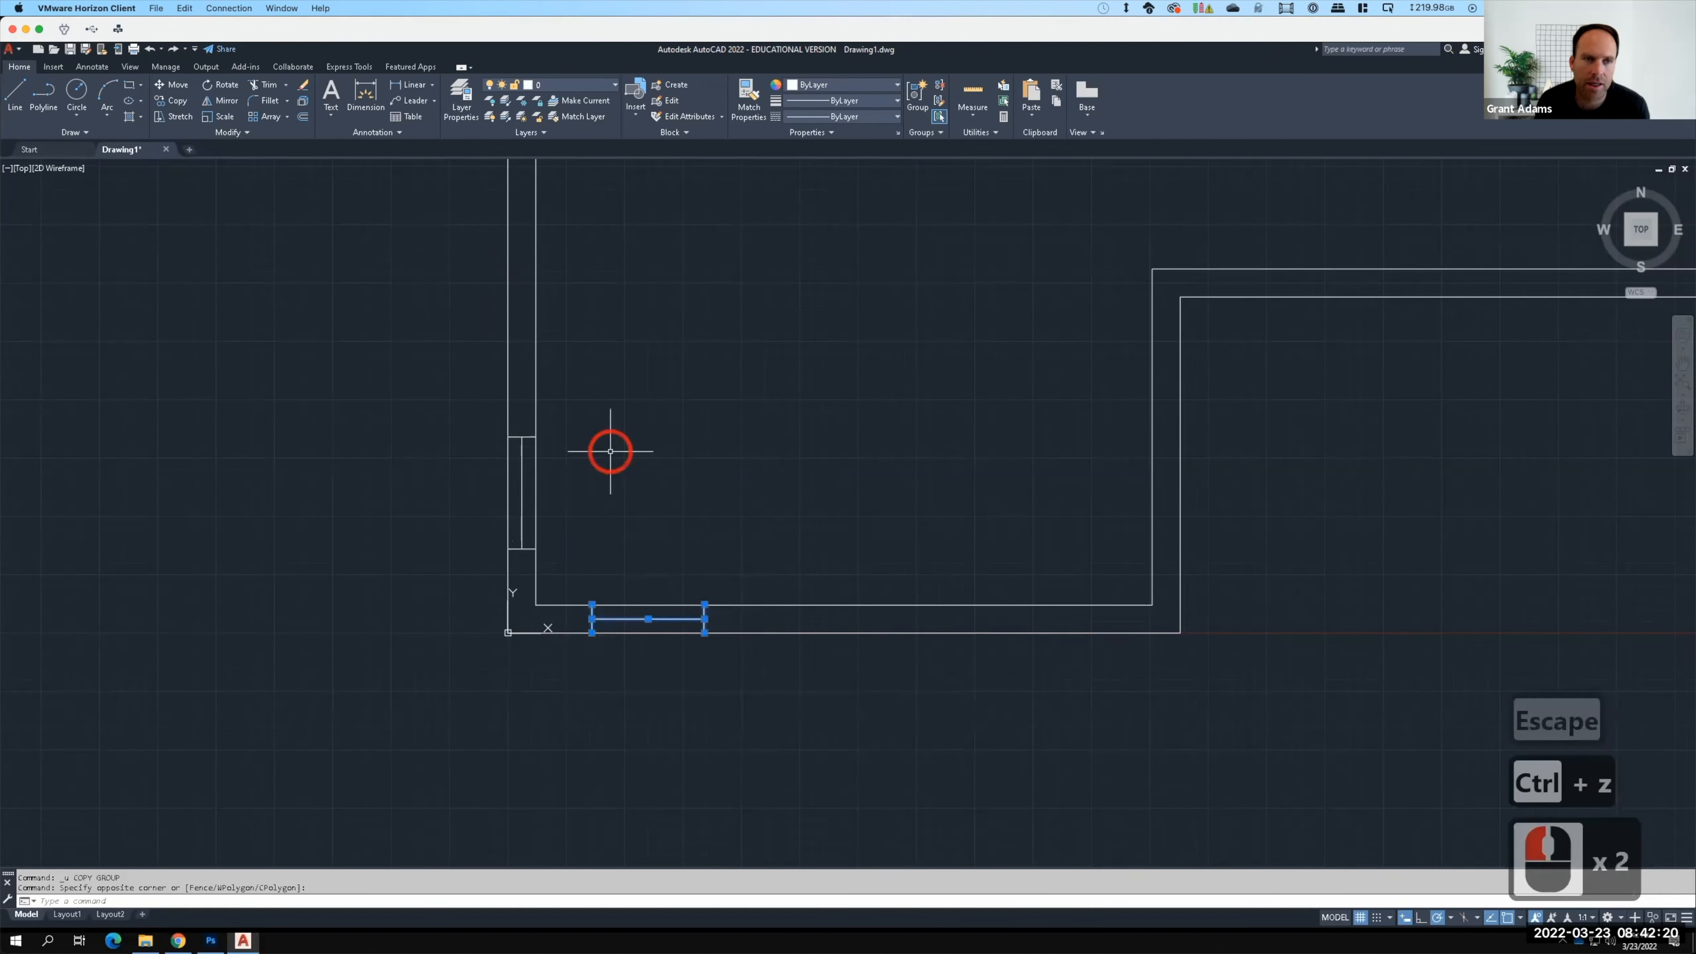
pyautogui.click(175, 100)
pyautogui.scroll(3, 567, 622)
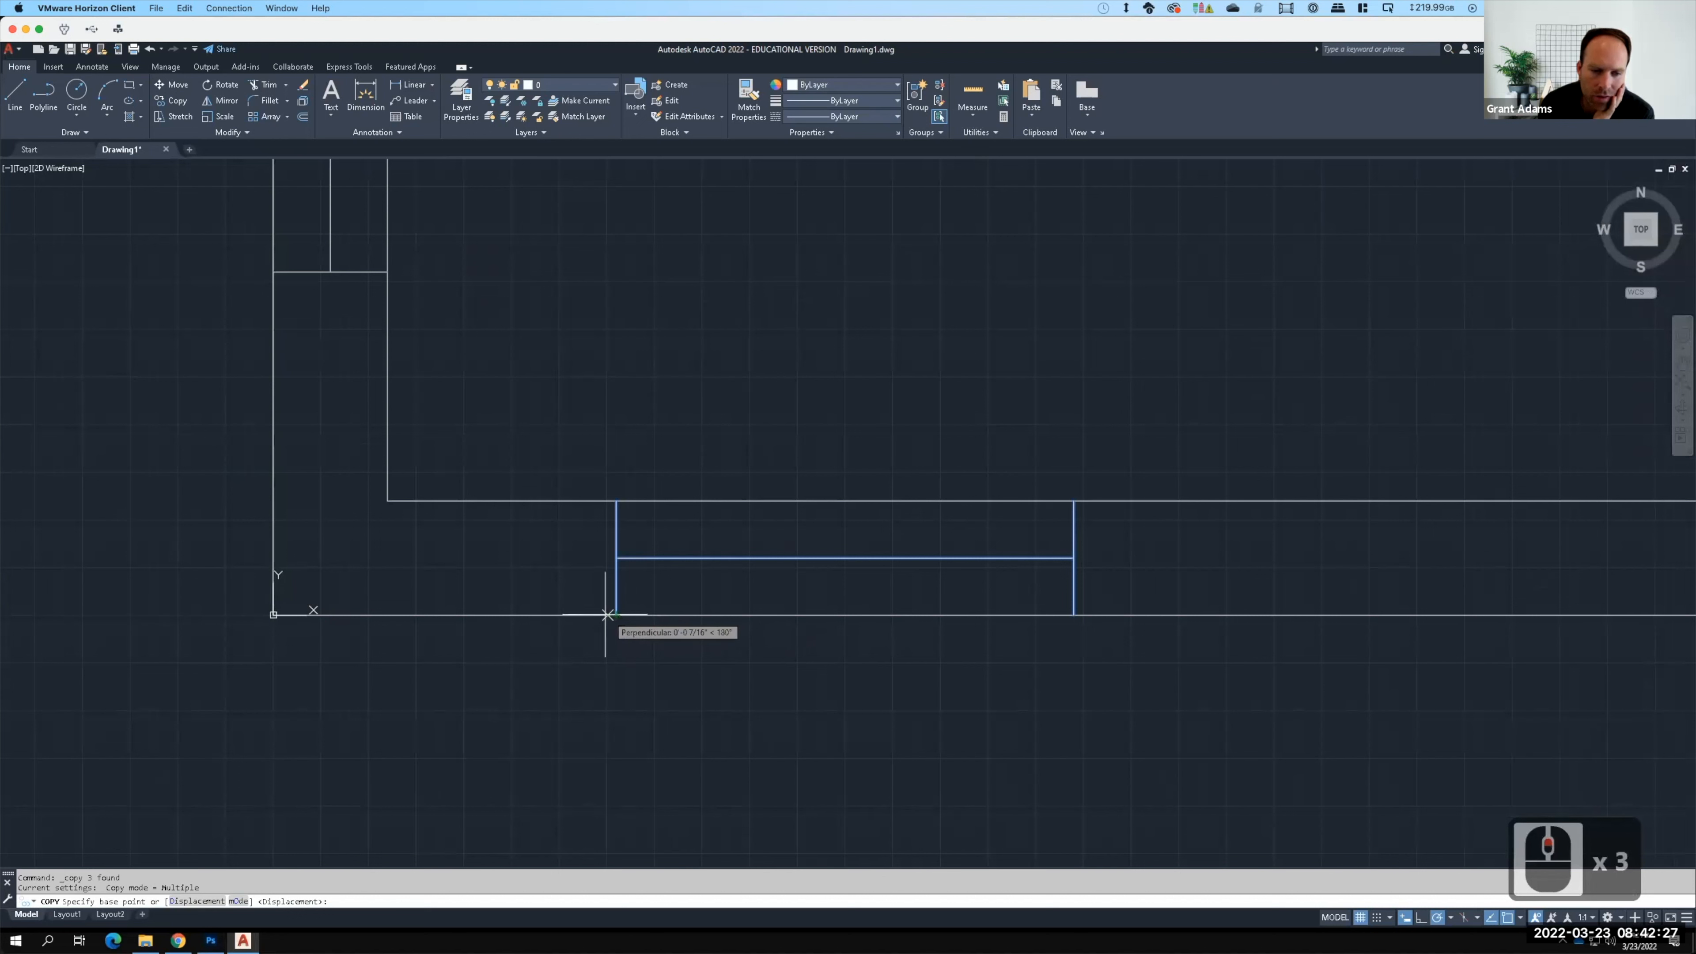
pyautogui.write('6')
pyautogui.press('Return')
pyautogui.press('F15')
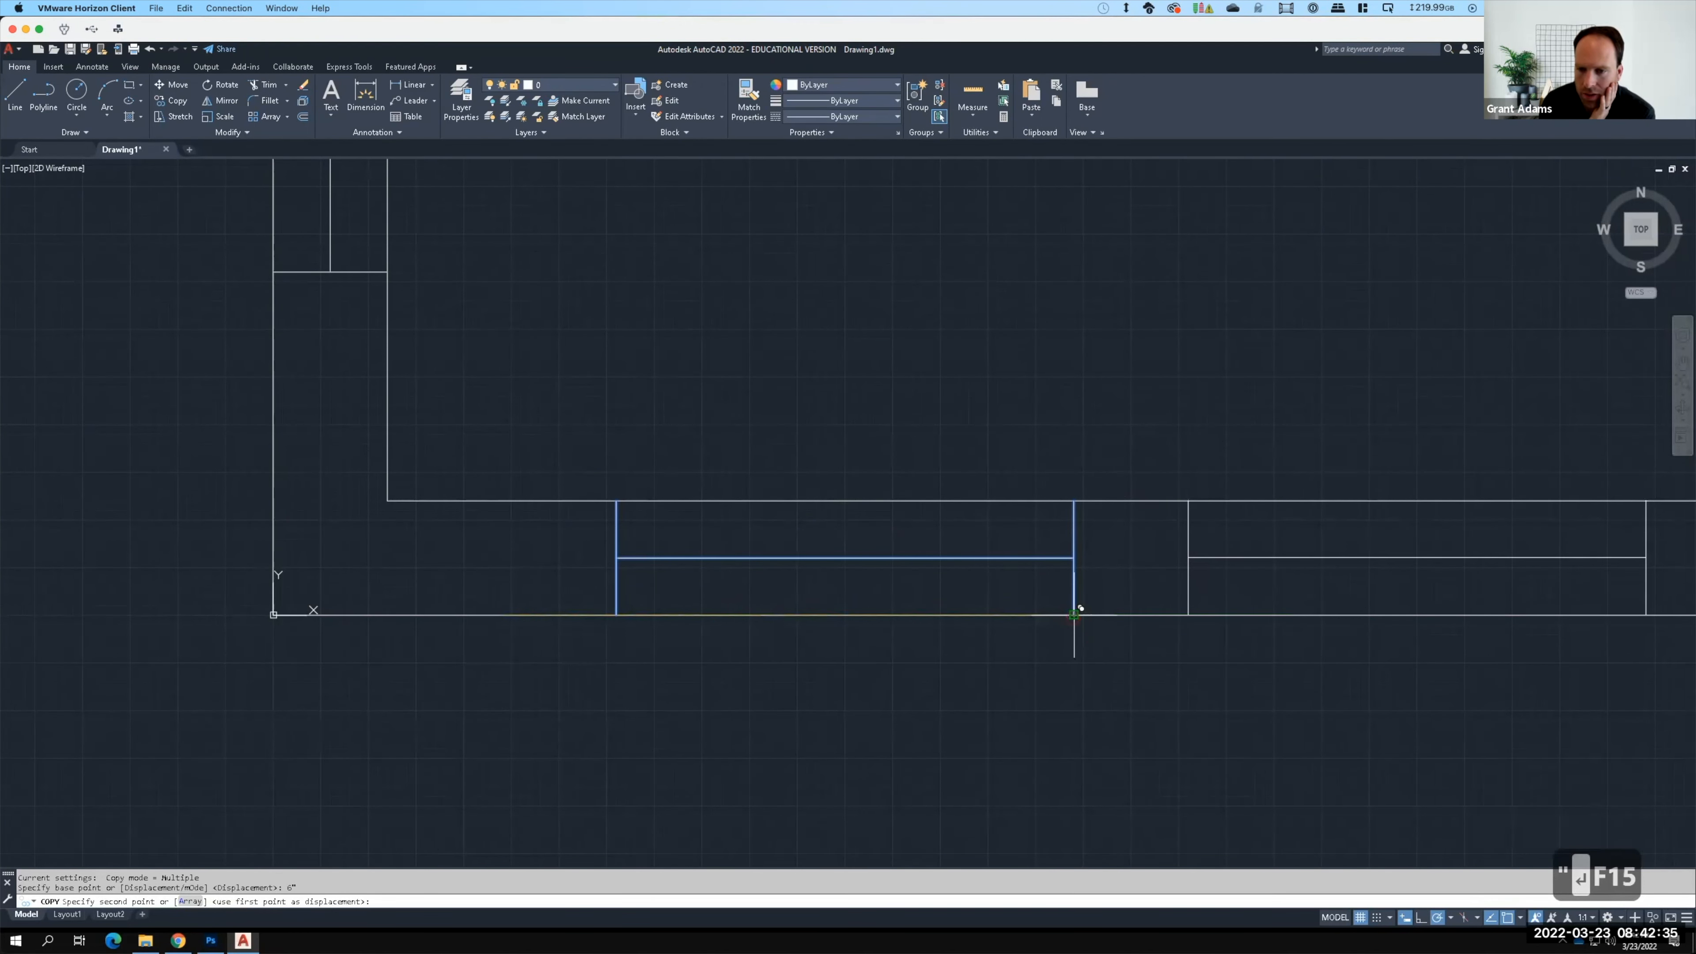
pyautogui.click(1056, 616)
pyautogui.scroll(-3, 706, 600)
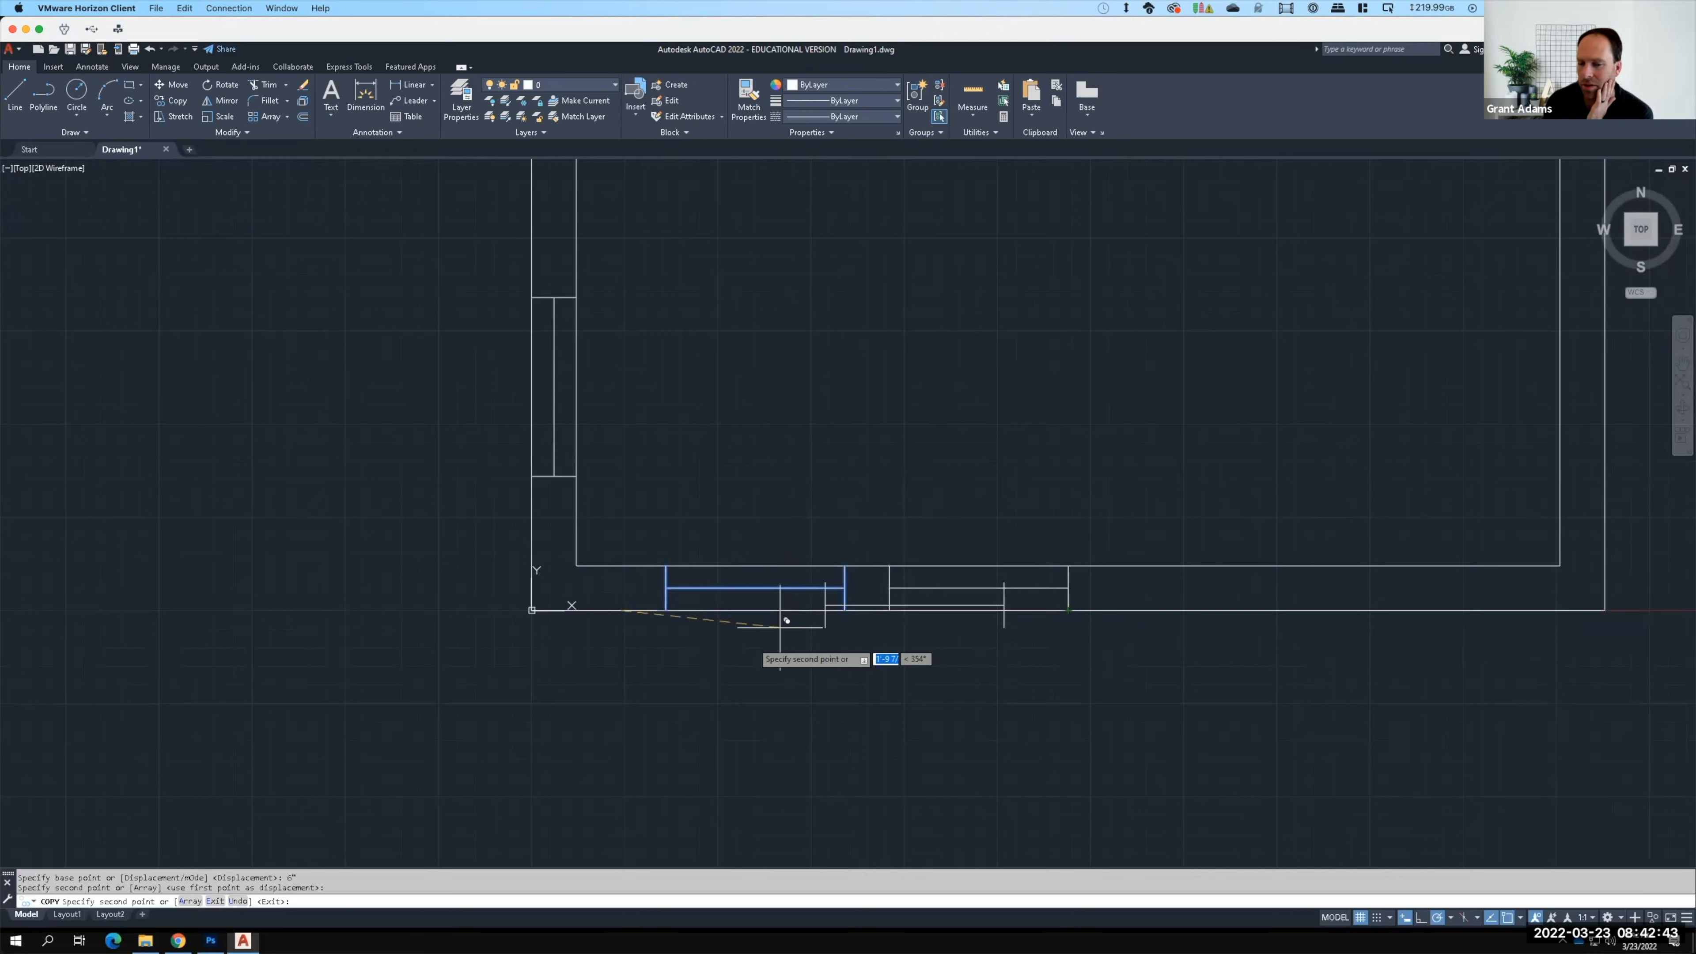
pyautogui.scroll(-5, 758, 698)
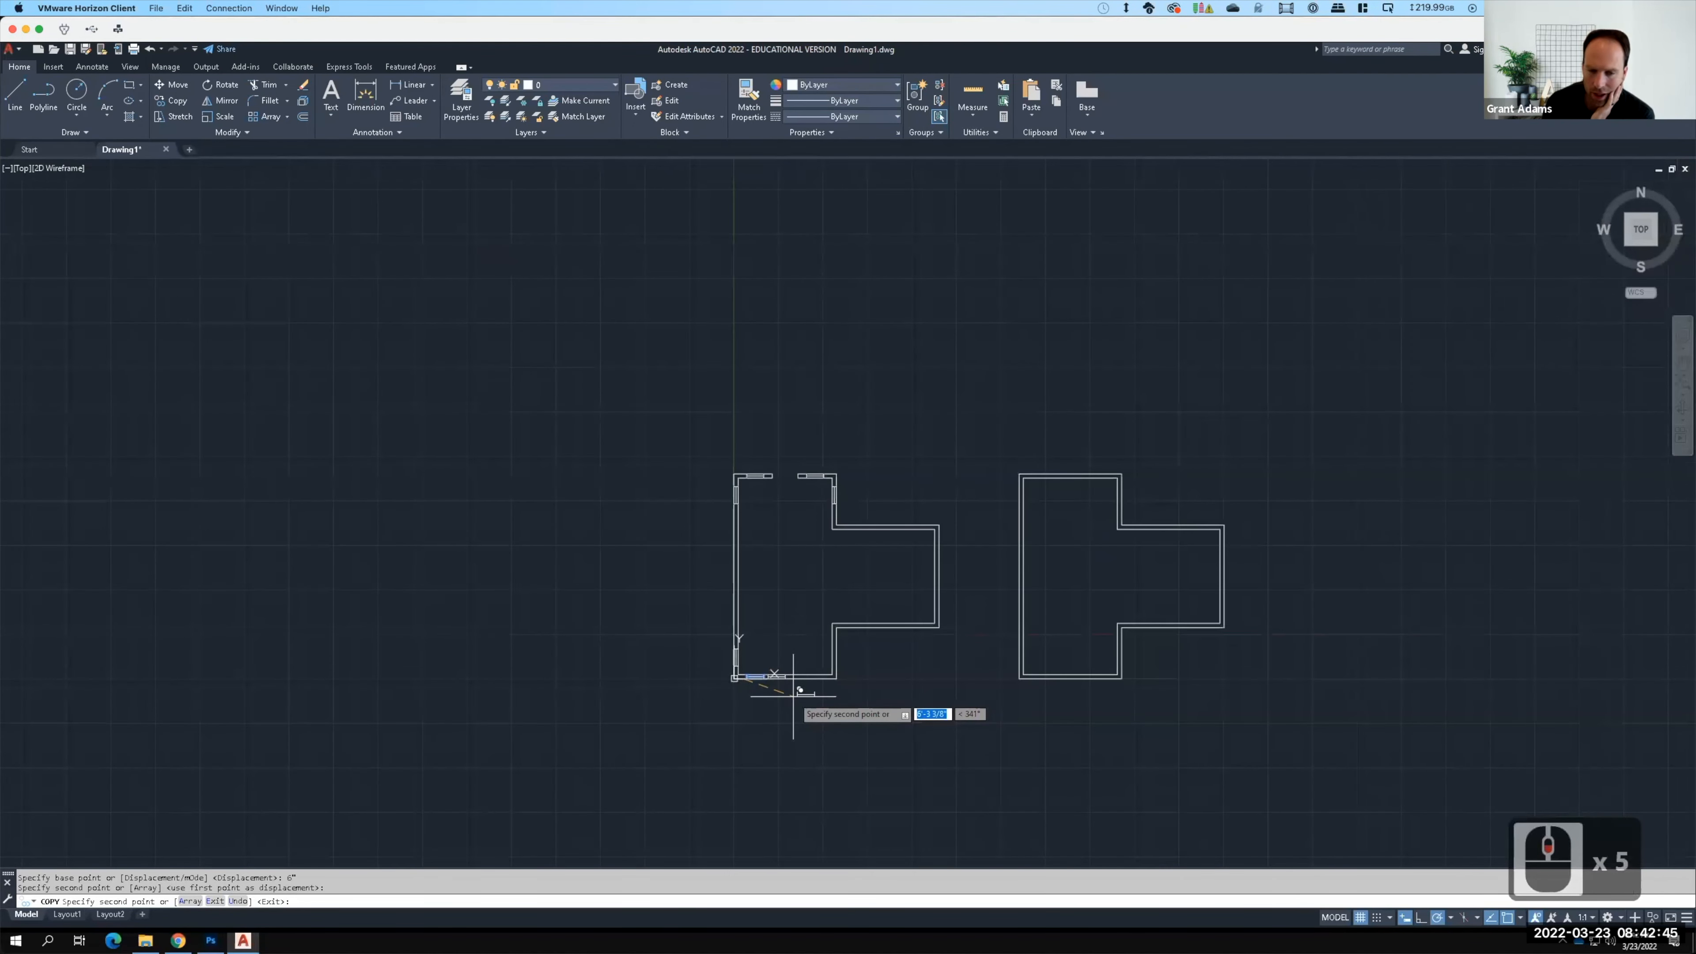
pyautogui.press('Return')
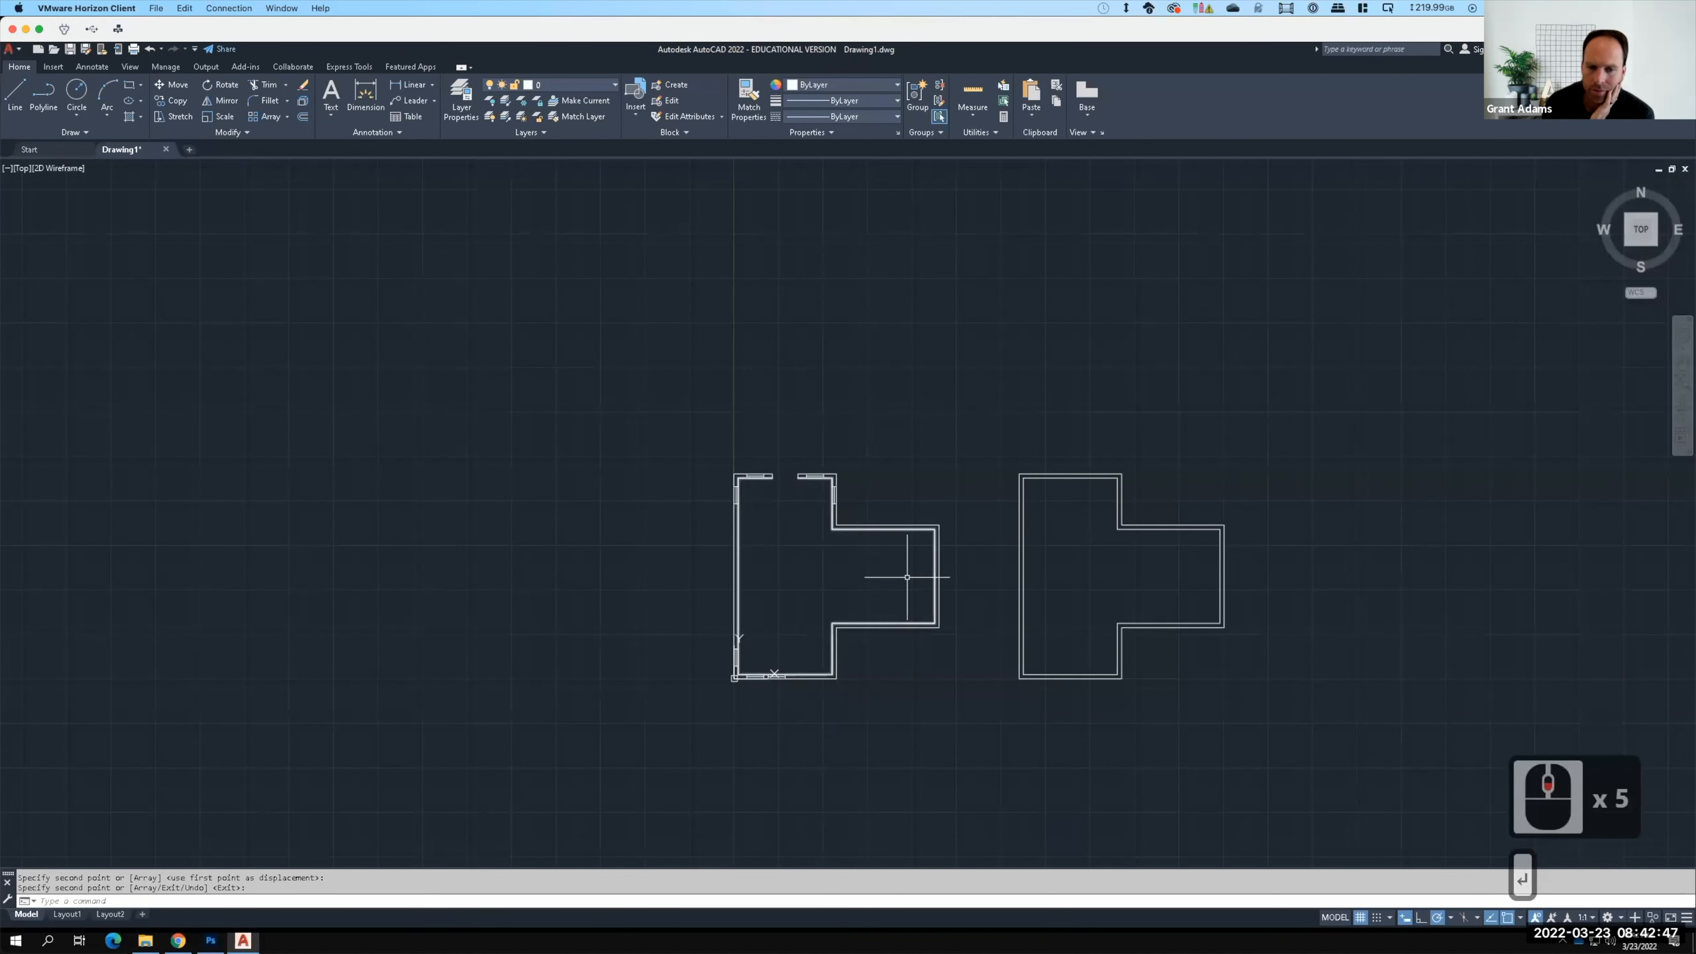
# Step: Draw a window edge line across the right wing's lower wall, 1'9" left of the wing's outer lower-right corner
pyautogui.scroll(2, 924, 674)
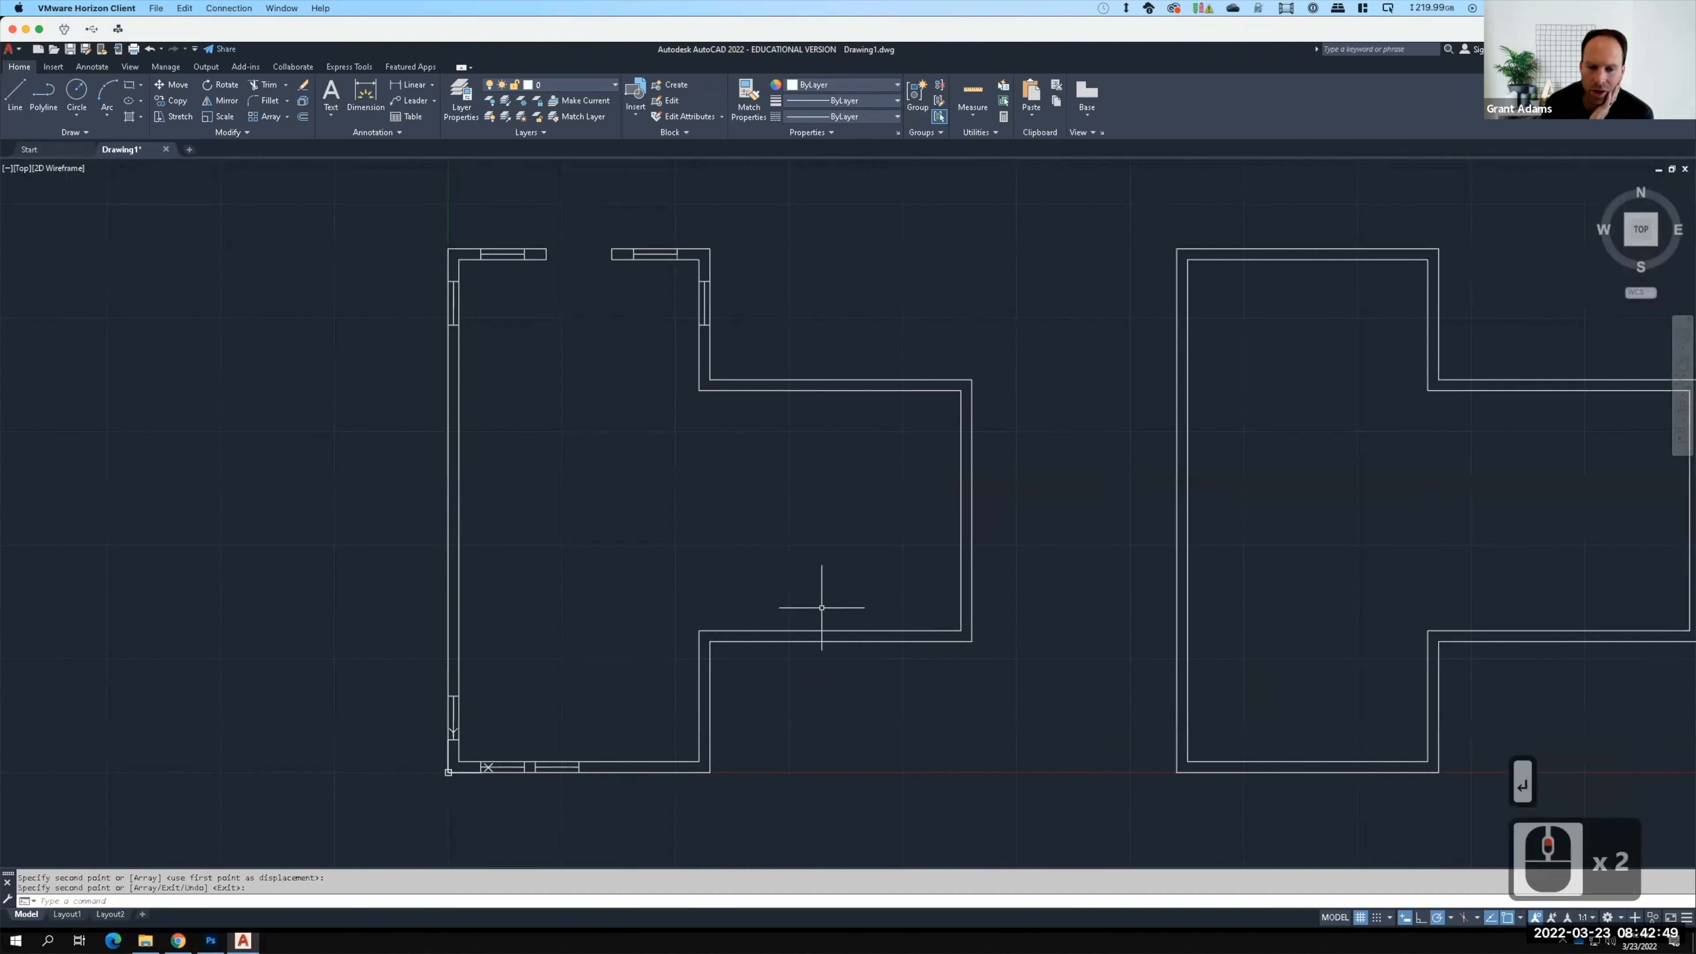
pyautogui.click(15, 94)
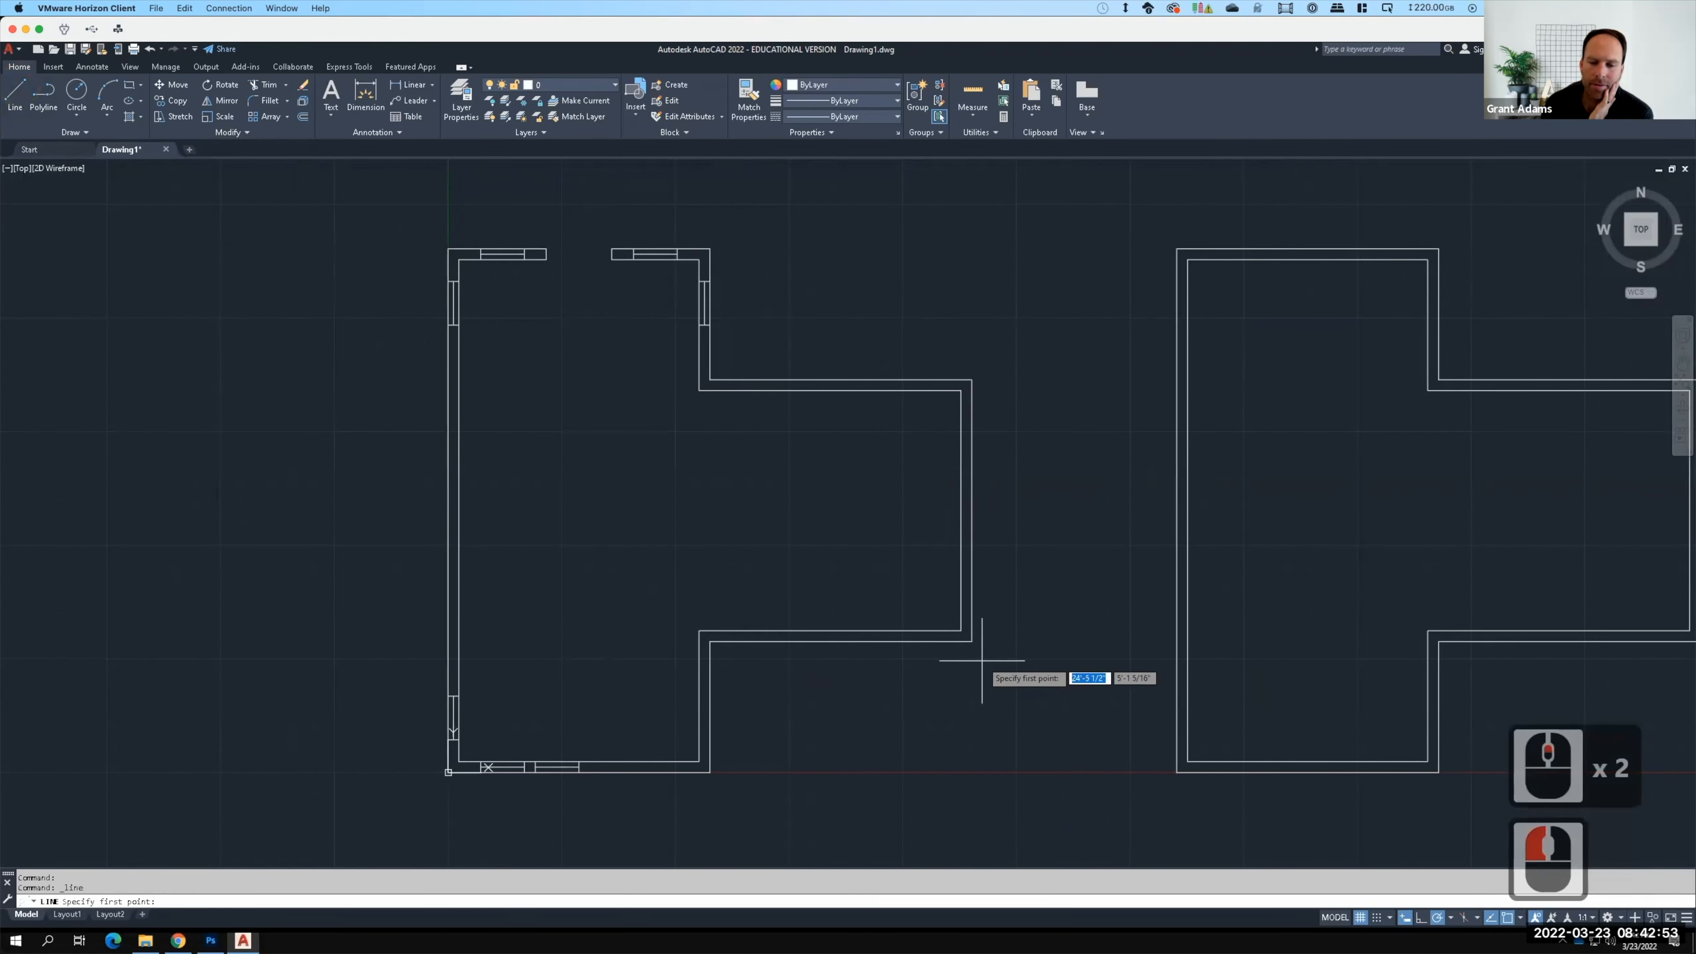
pyautogui.scroll(2, 977, 659)
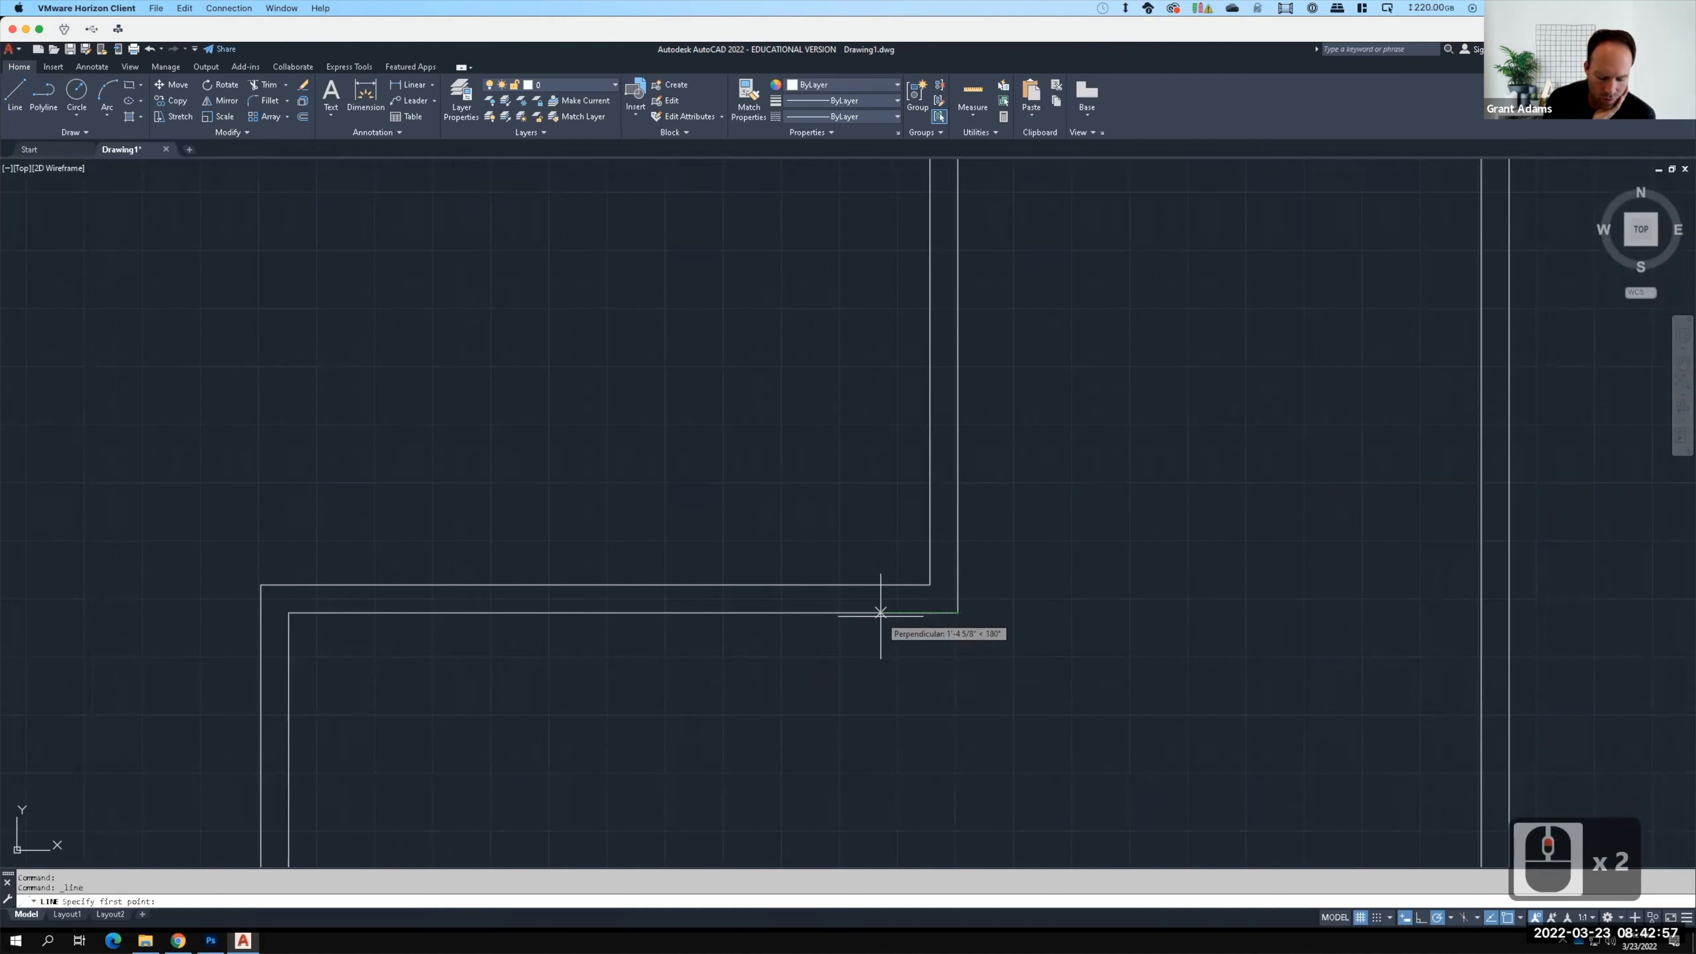
pyautogui.write("1'9")
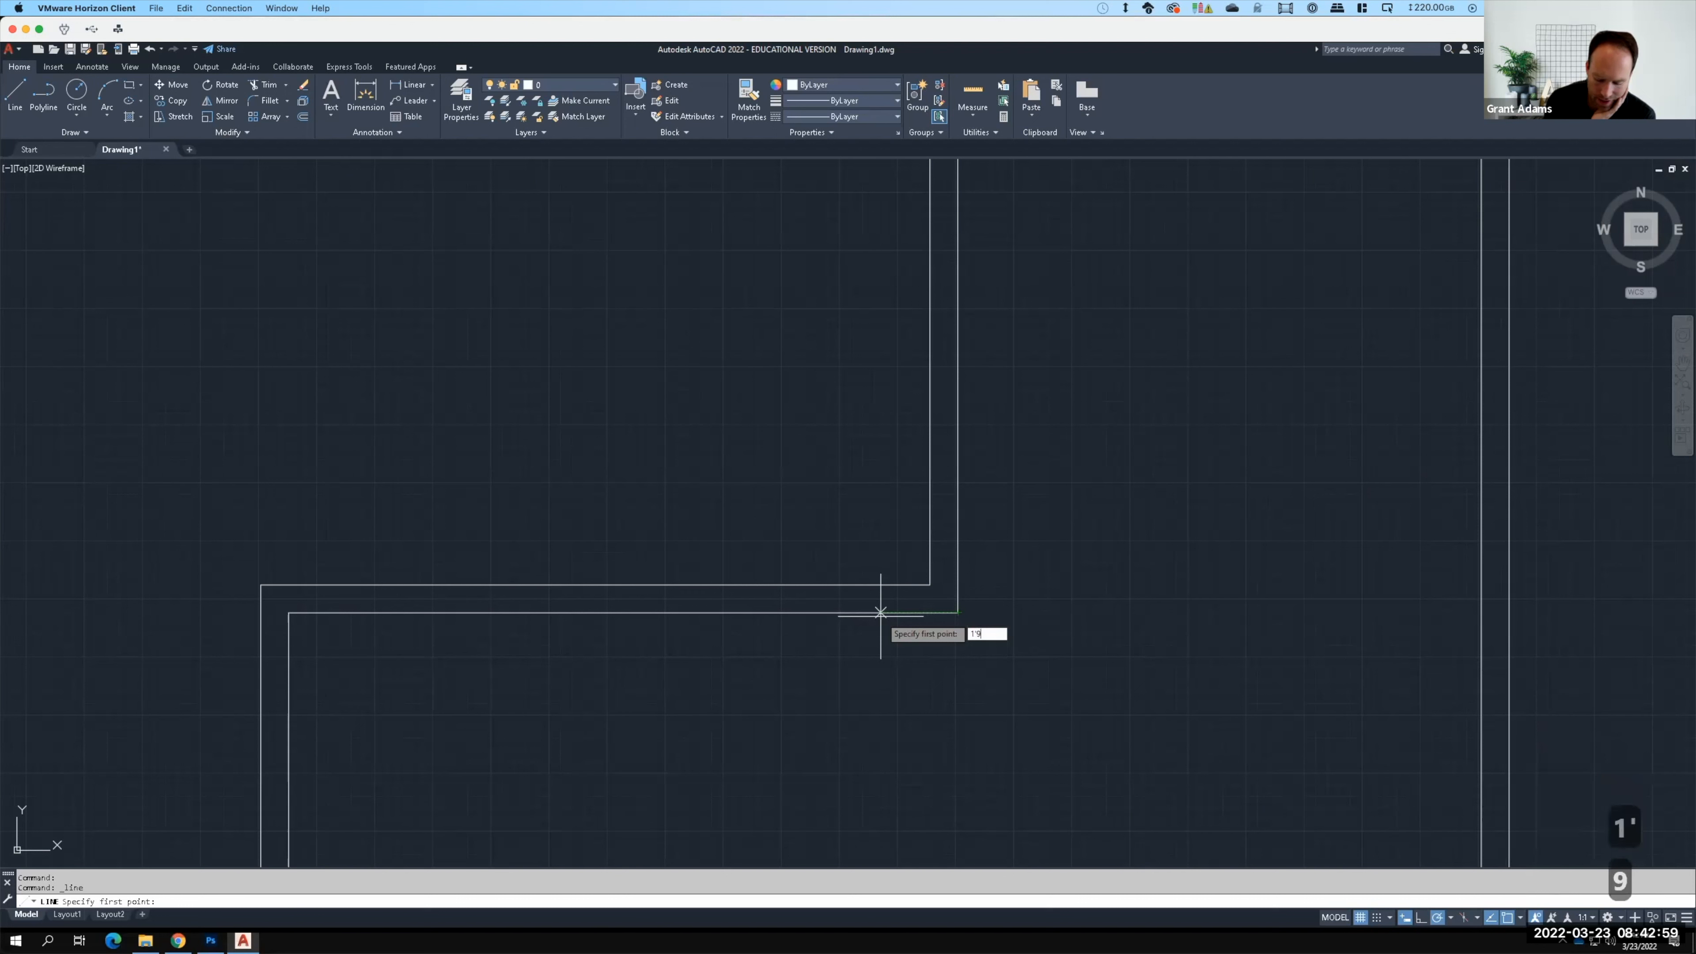
pyautogui.write('"')
pyautogui.press('Return')
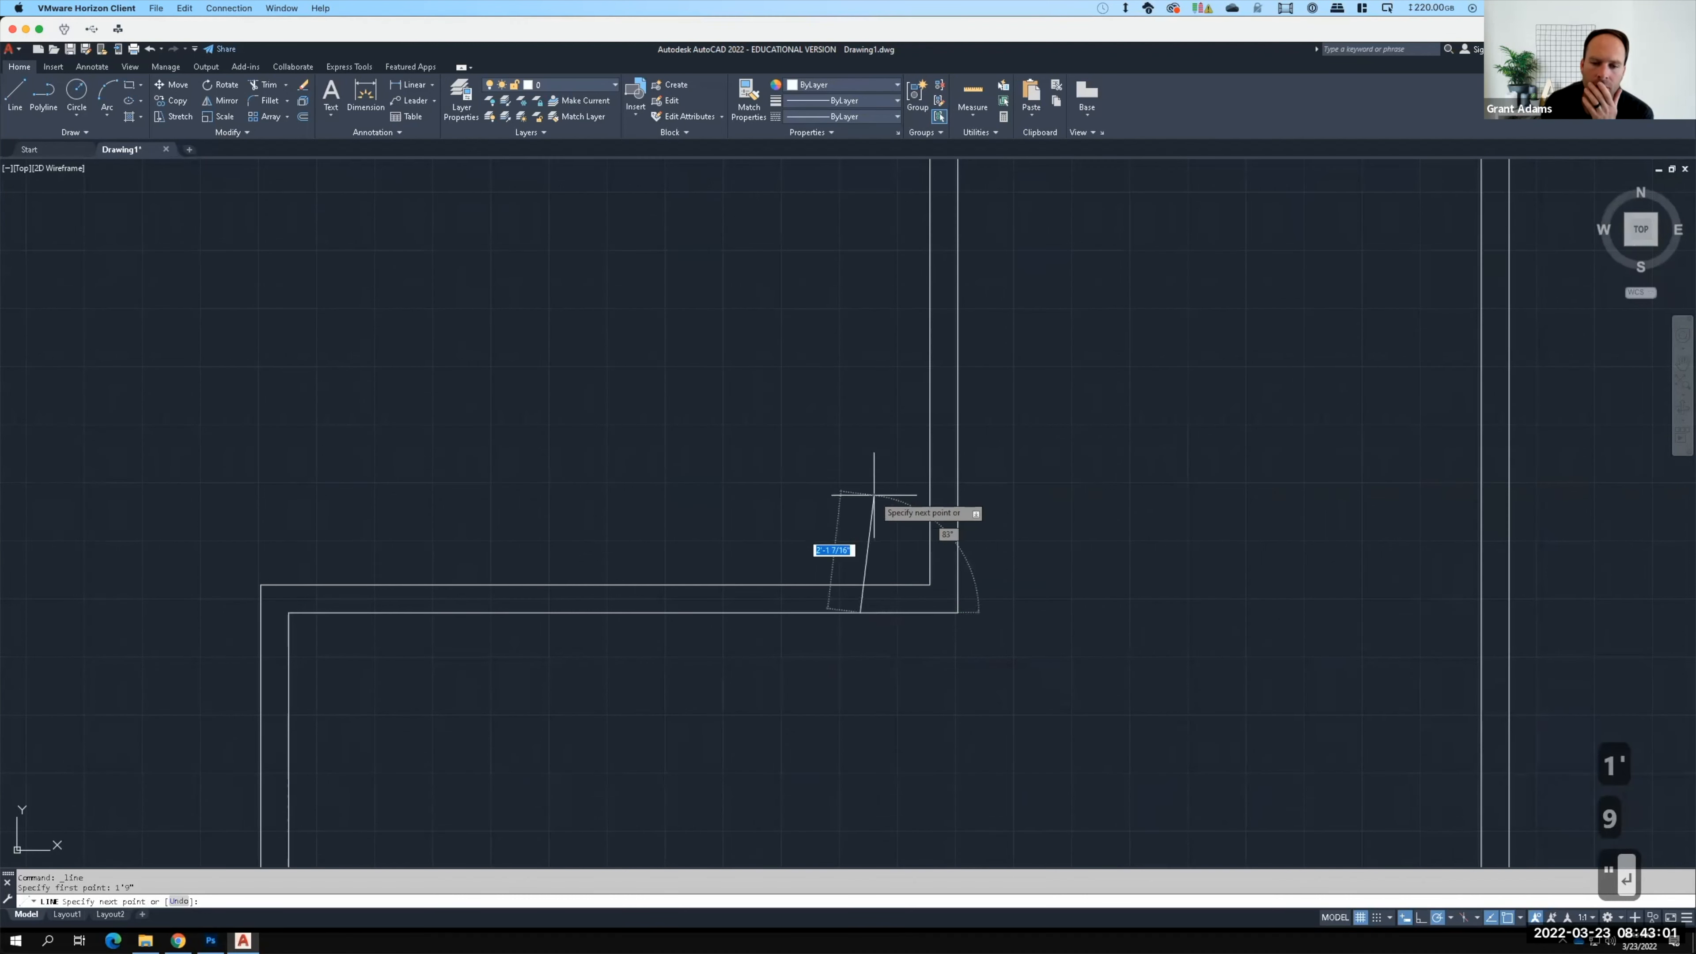
pyautogui.click(860, 595)
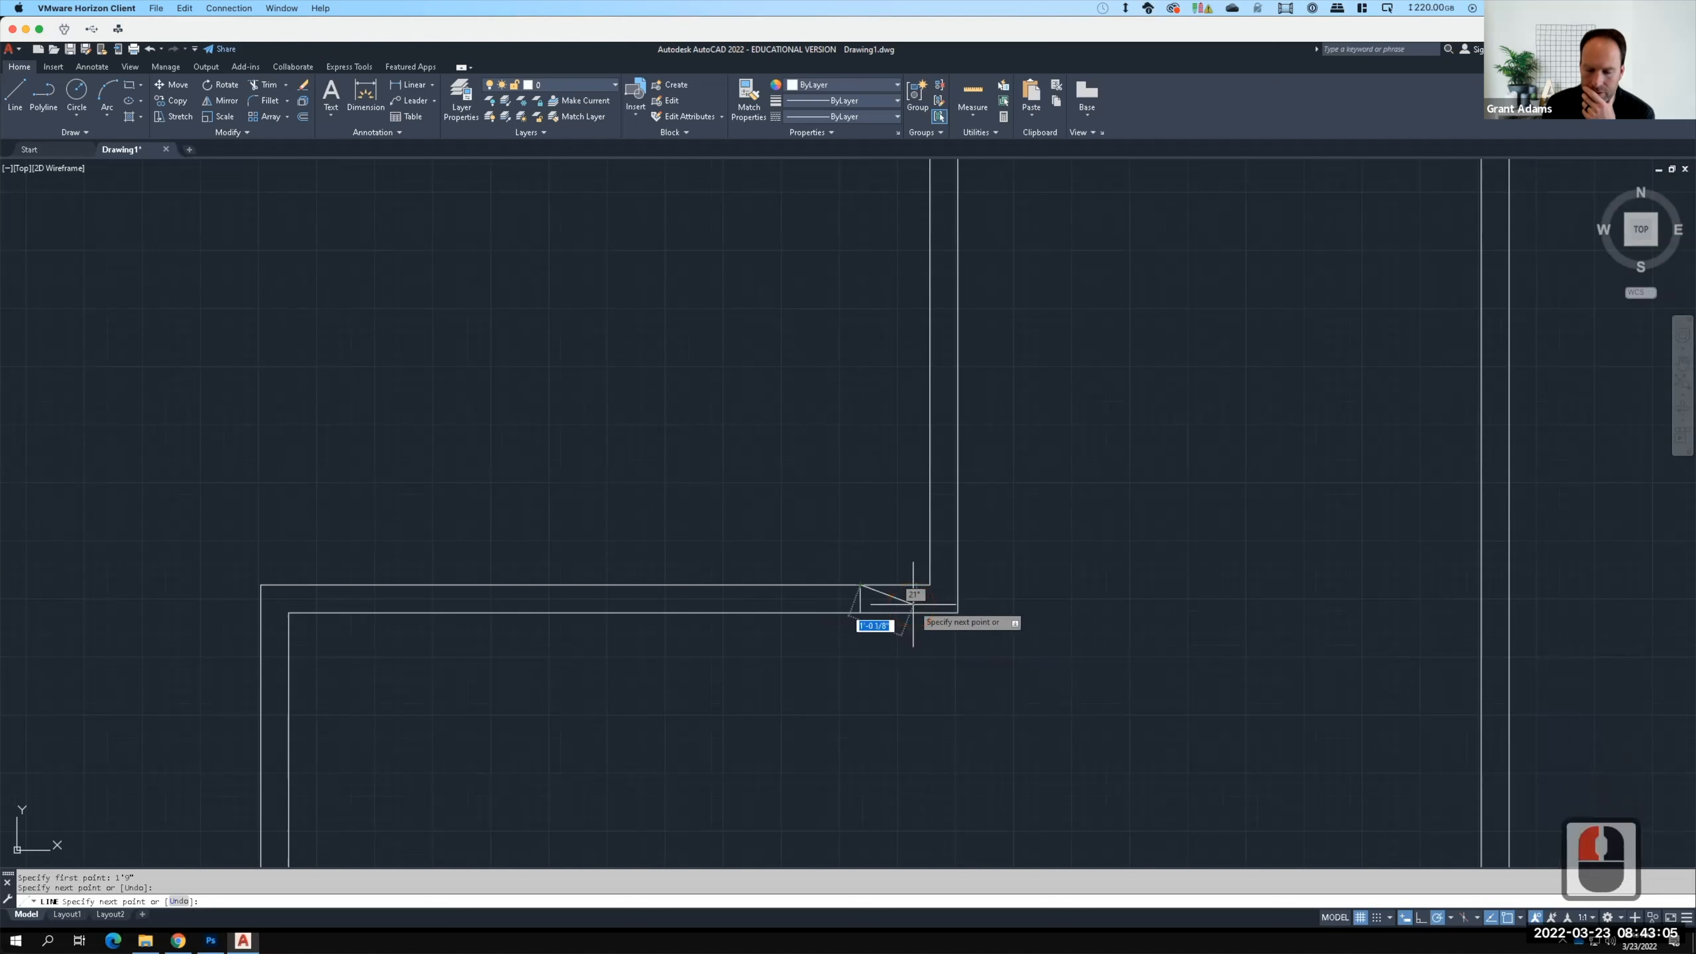
pyautogui.press('Return')
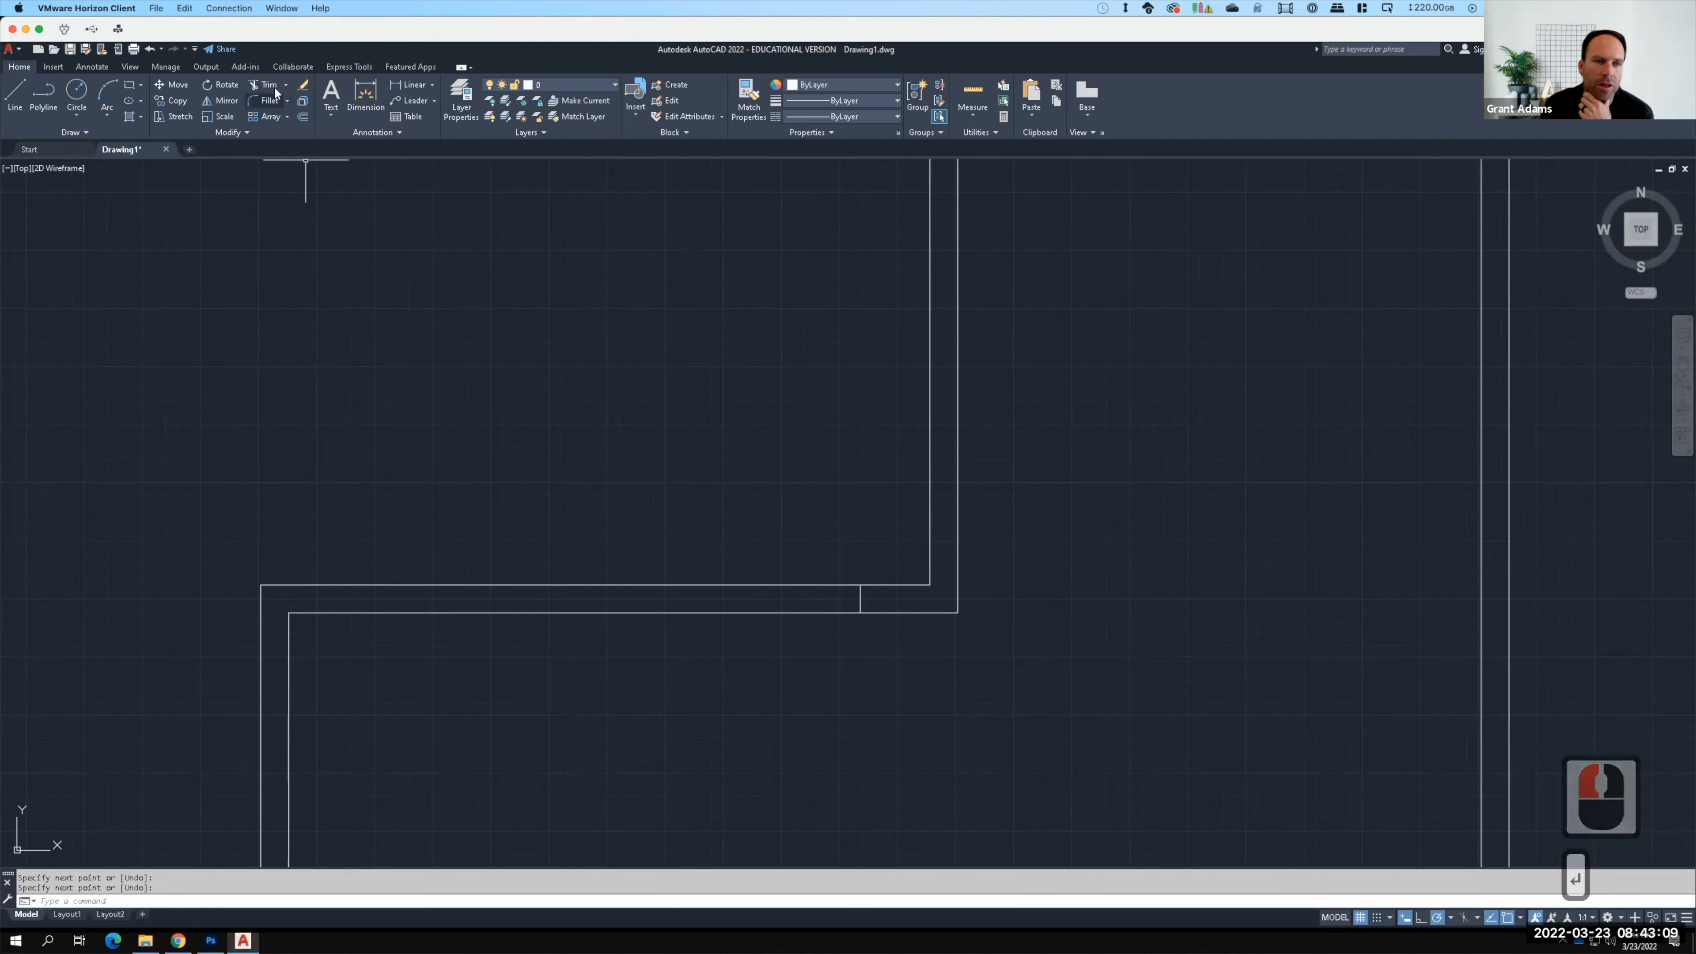
# Step: Offset the window edge line in the right wing's lower wall 4' to the left to form the window's other edge
pyautogui.click(302, 116)
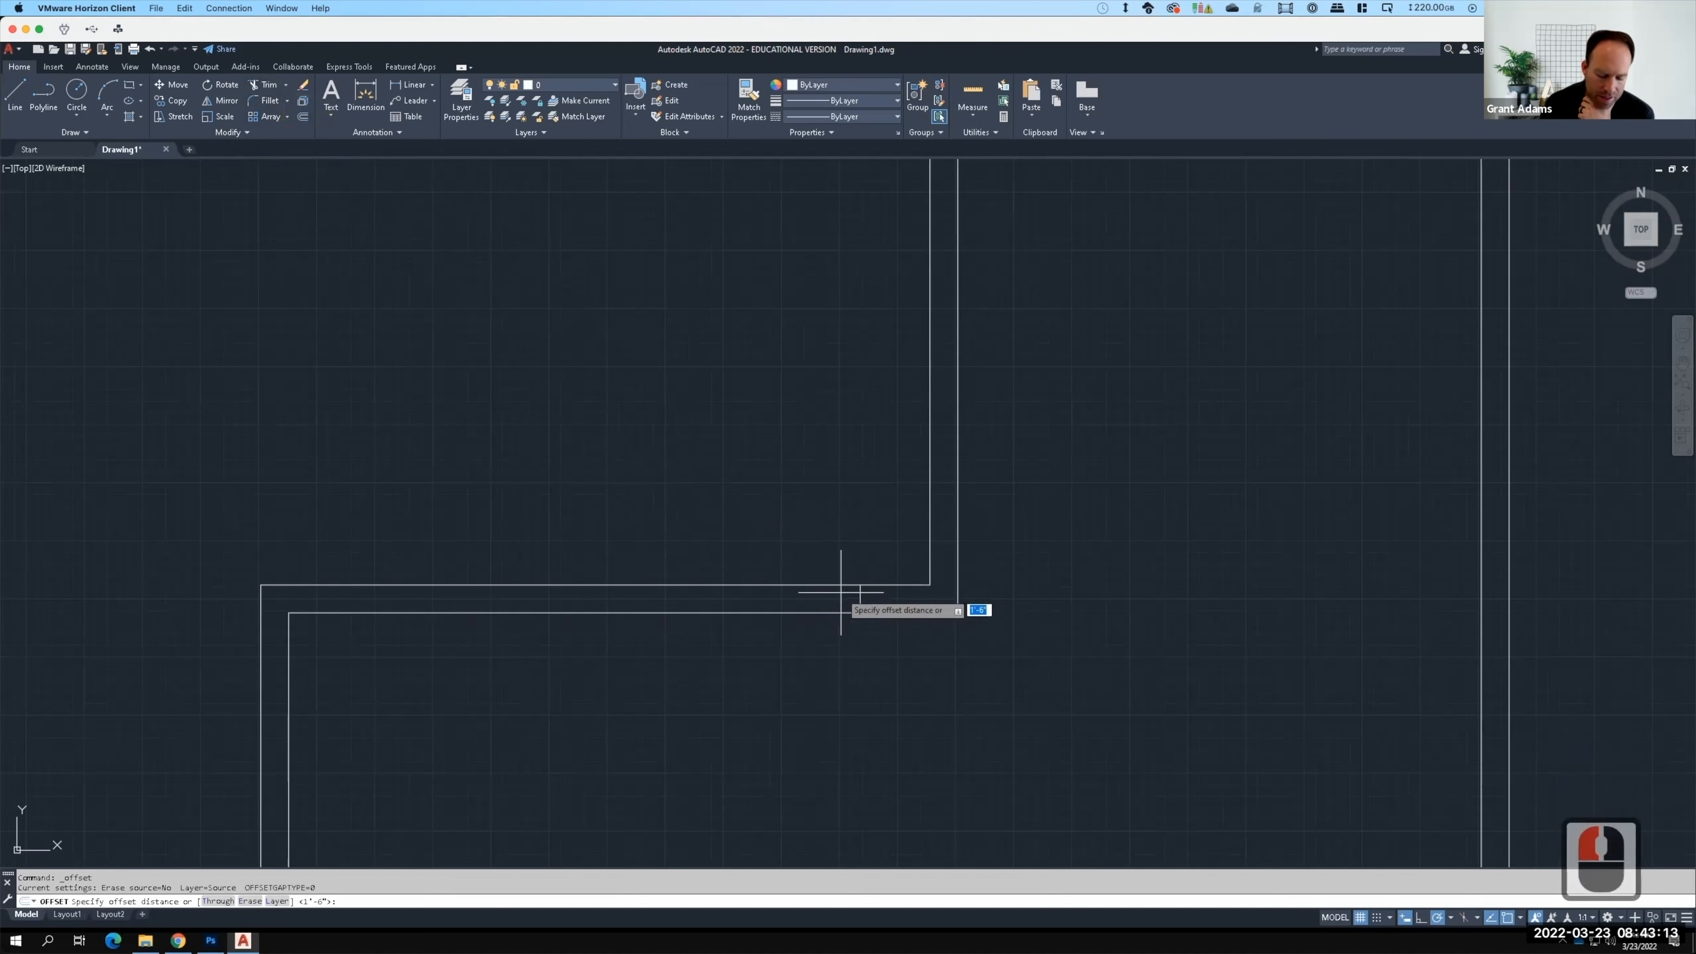
pyautogui.write("4'")
pyautogui.press('Return')
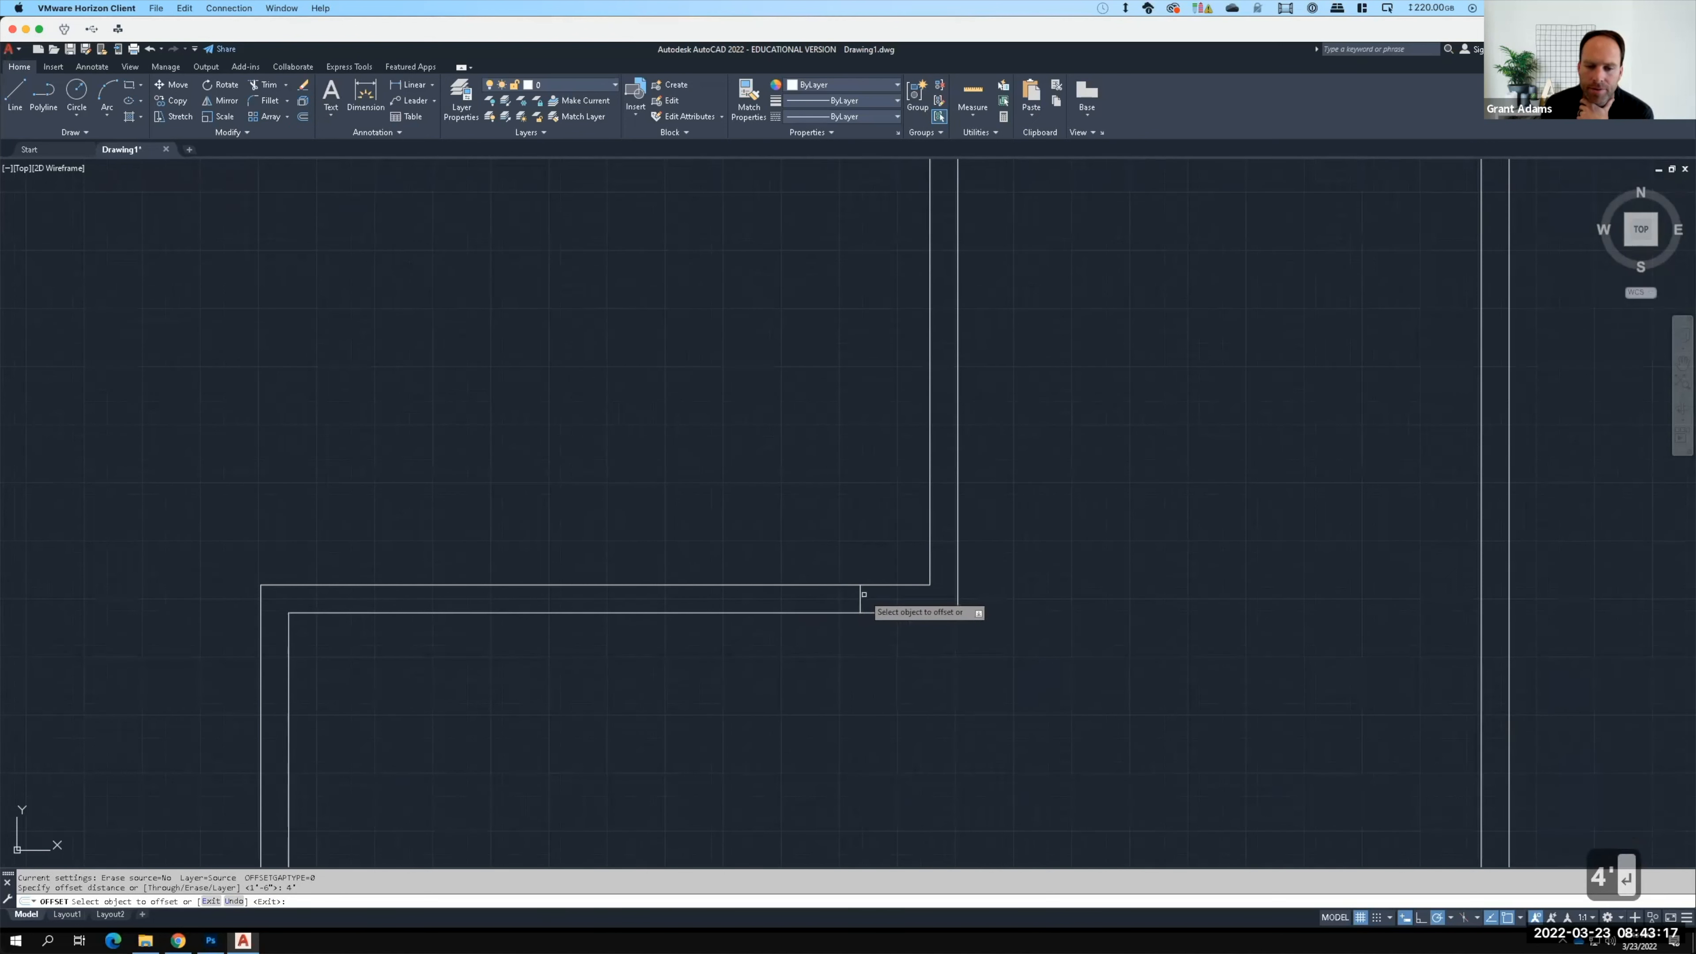
pyautogui.click(860, 597)
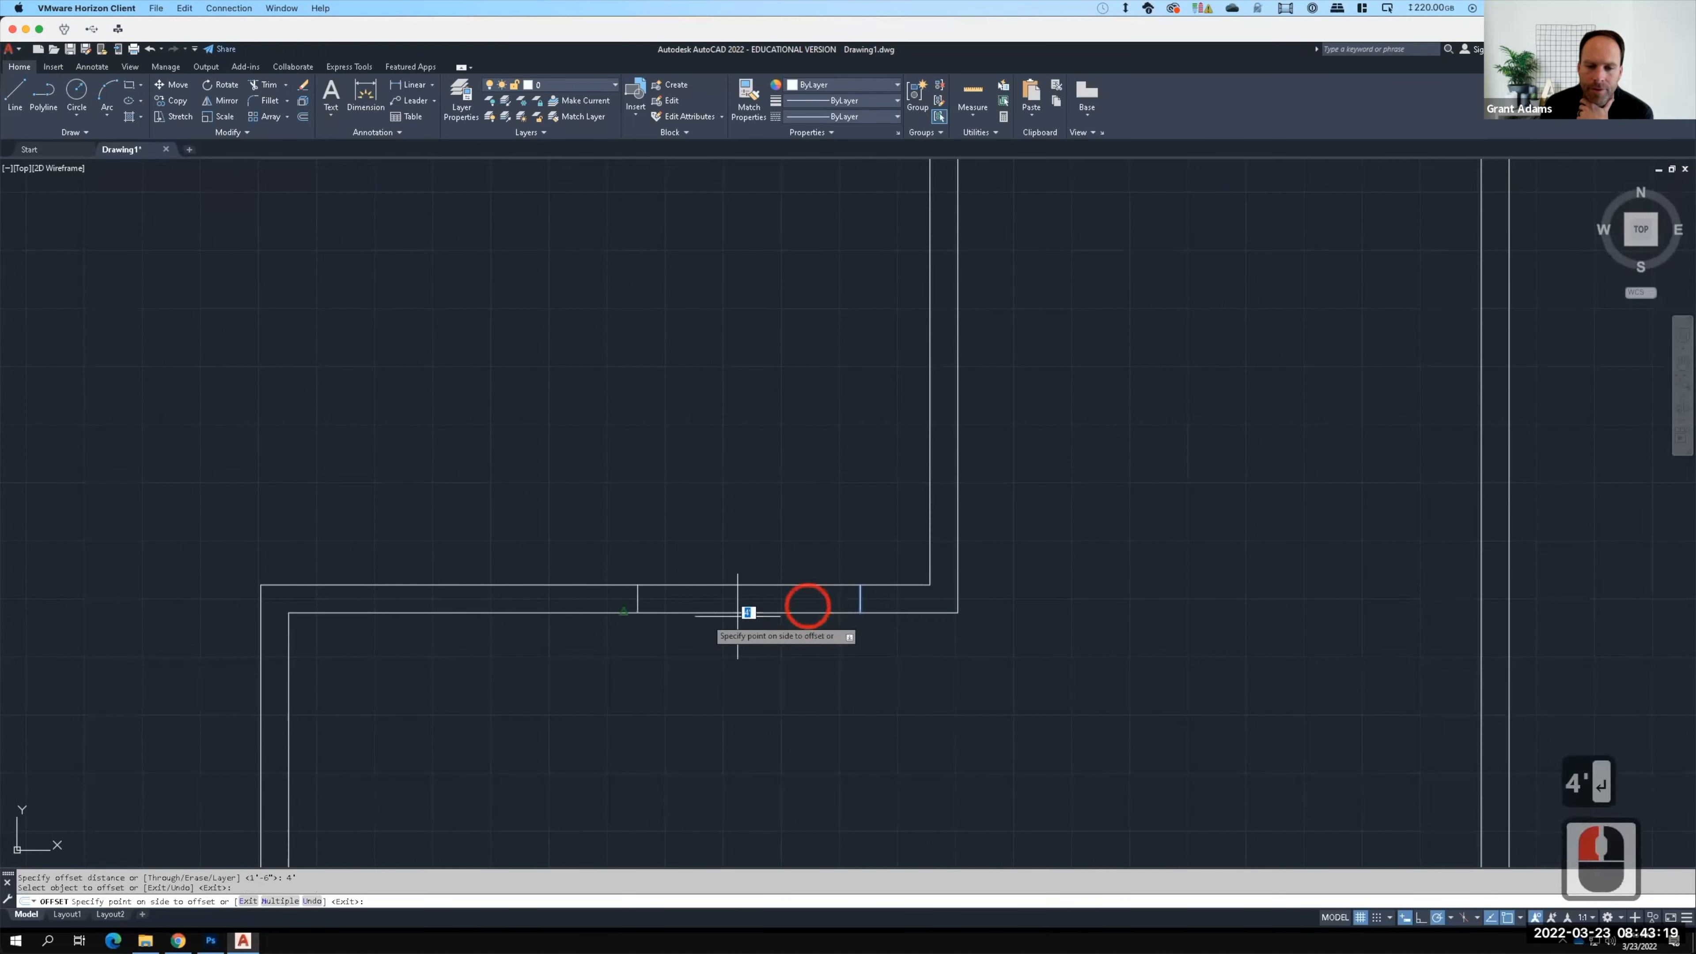
pyautogui.click(616, 636)
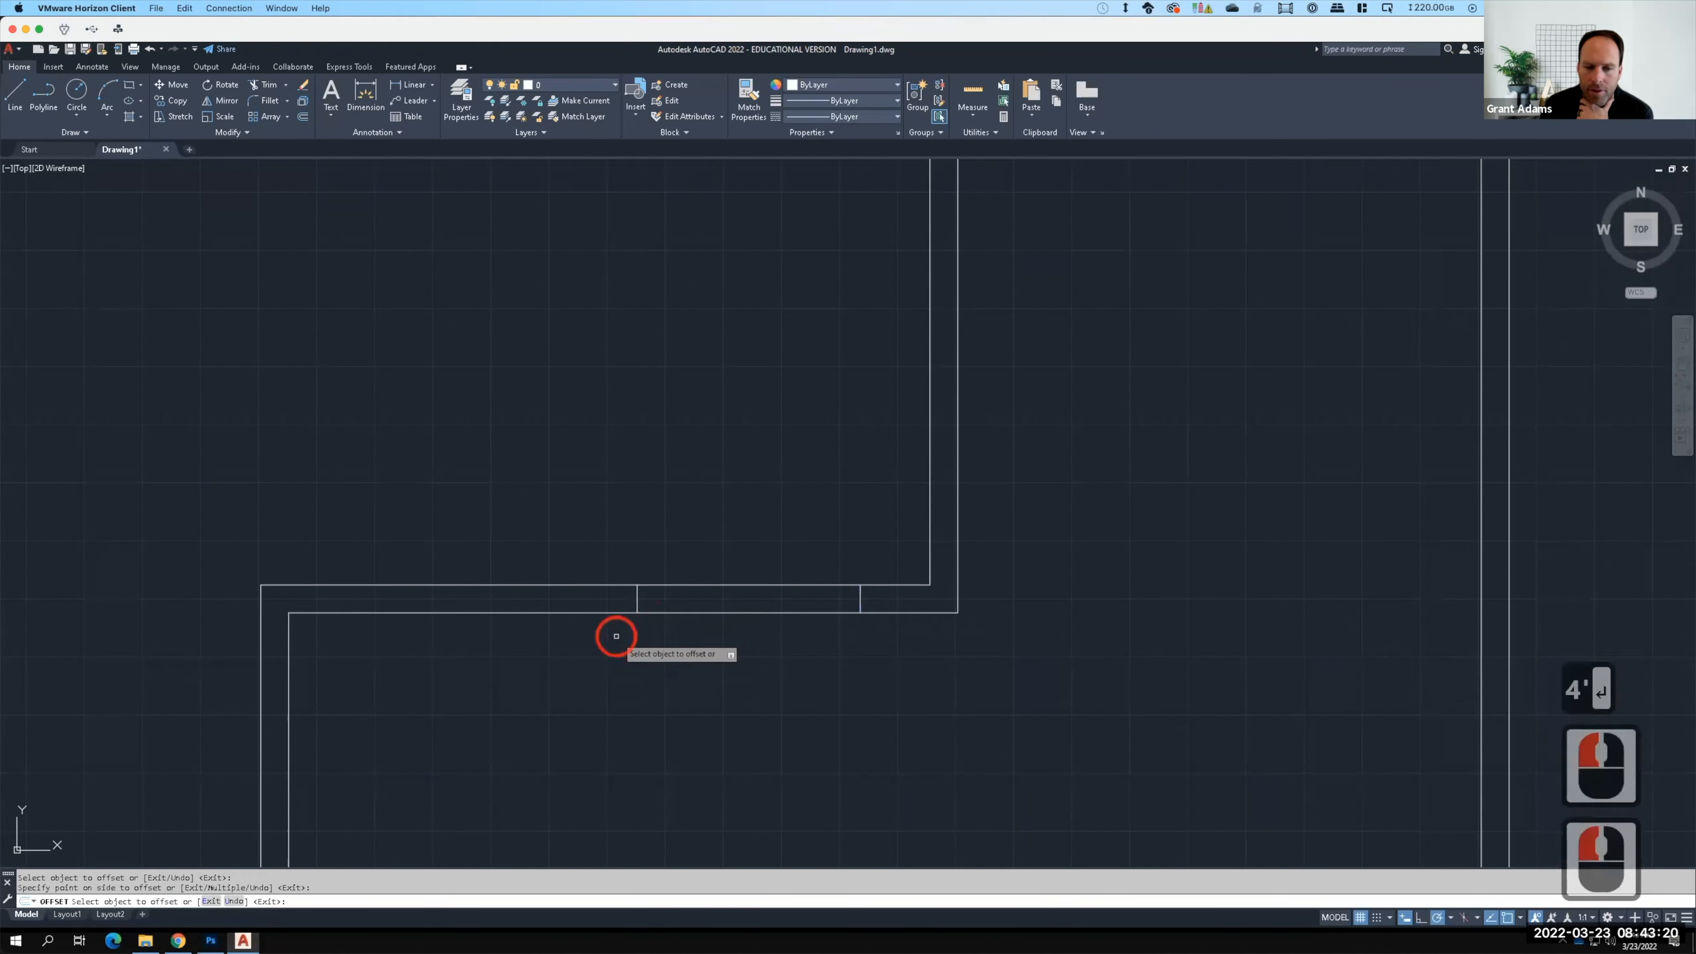
# Step: Draw the window's centre line between the midpoints of its two edge lines in the right wing's lower wall
pyautogui.click(17, 91)
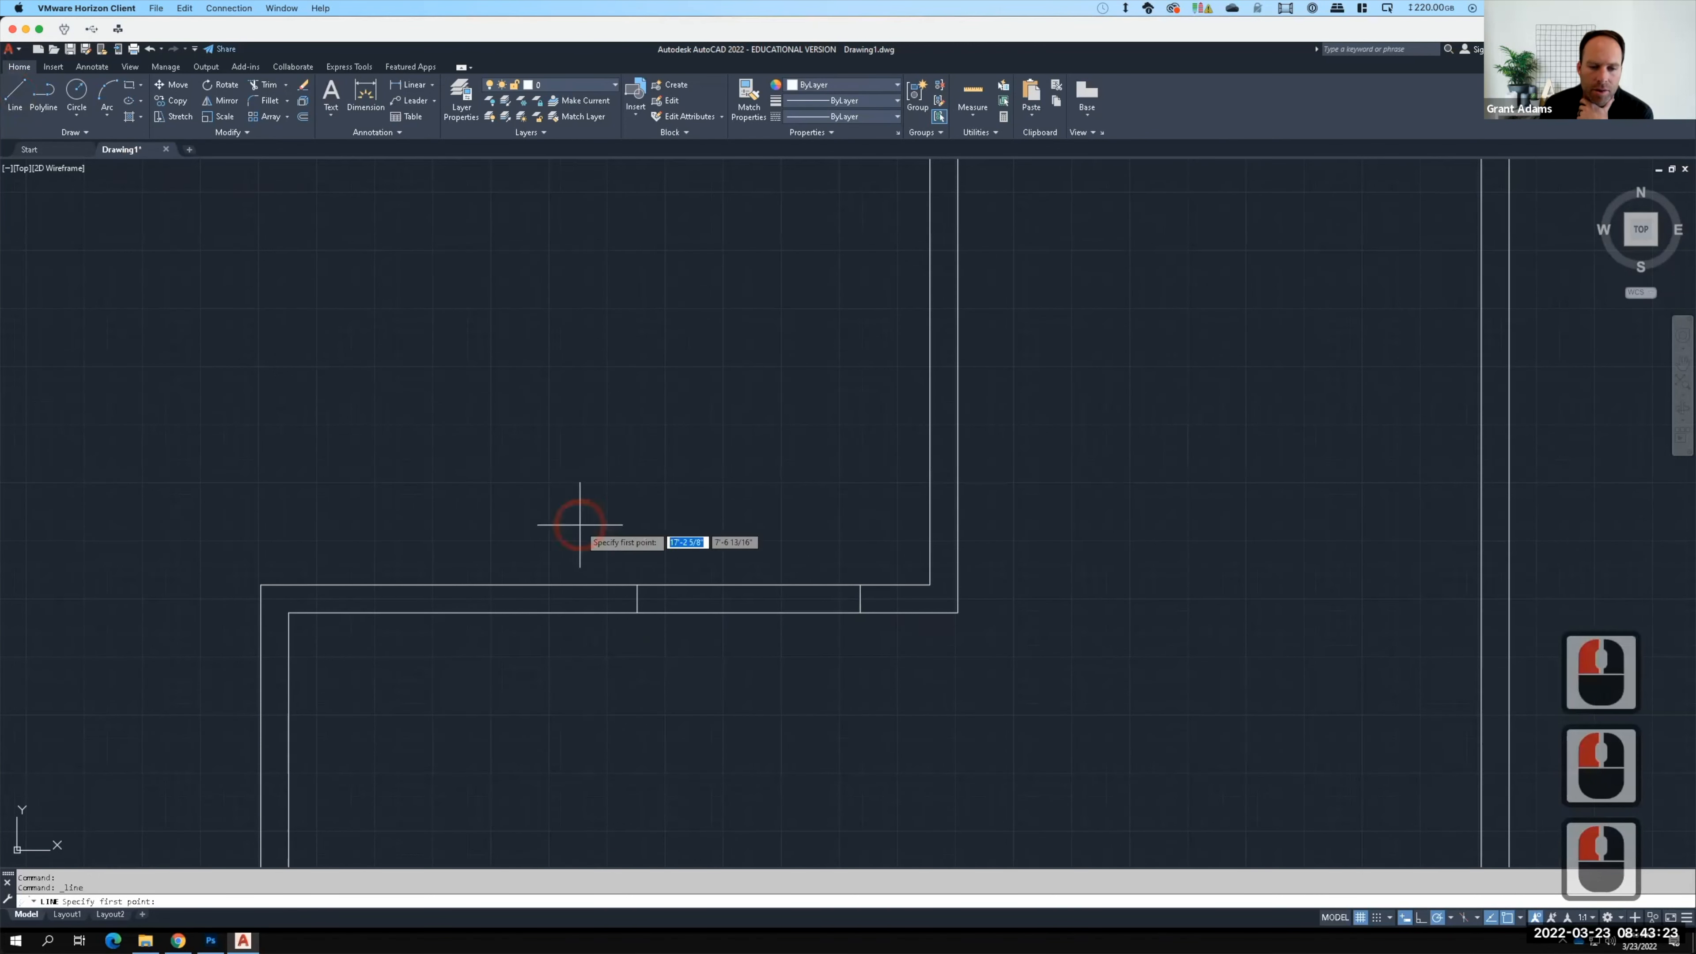
pyautogui.click(638, 598)
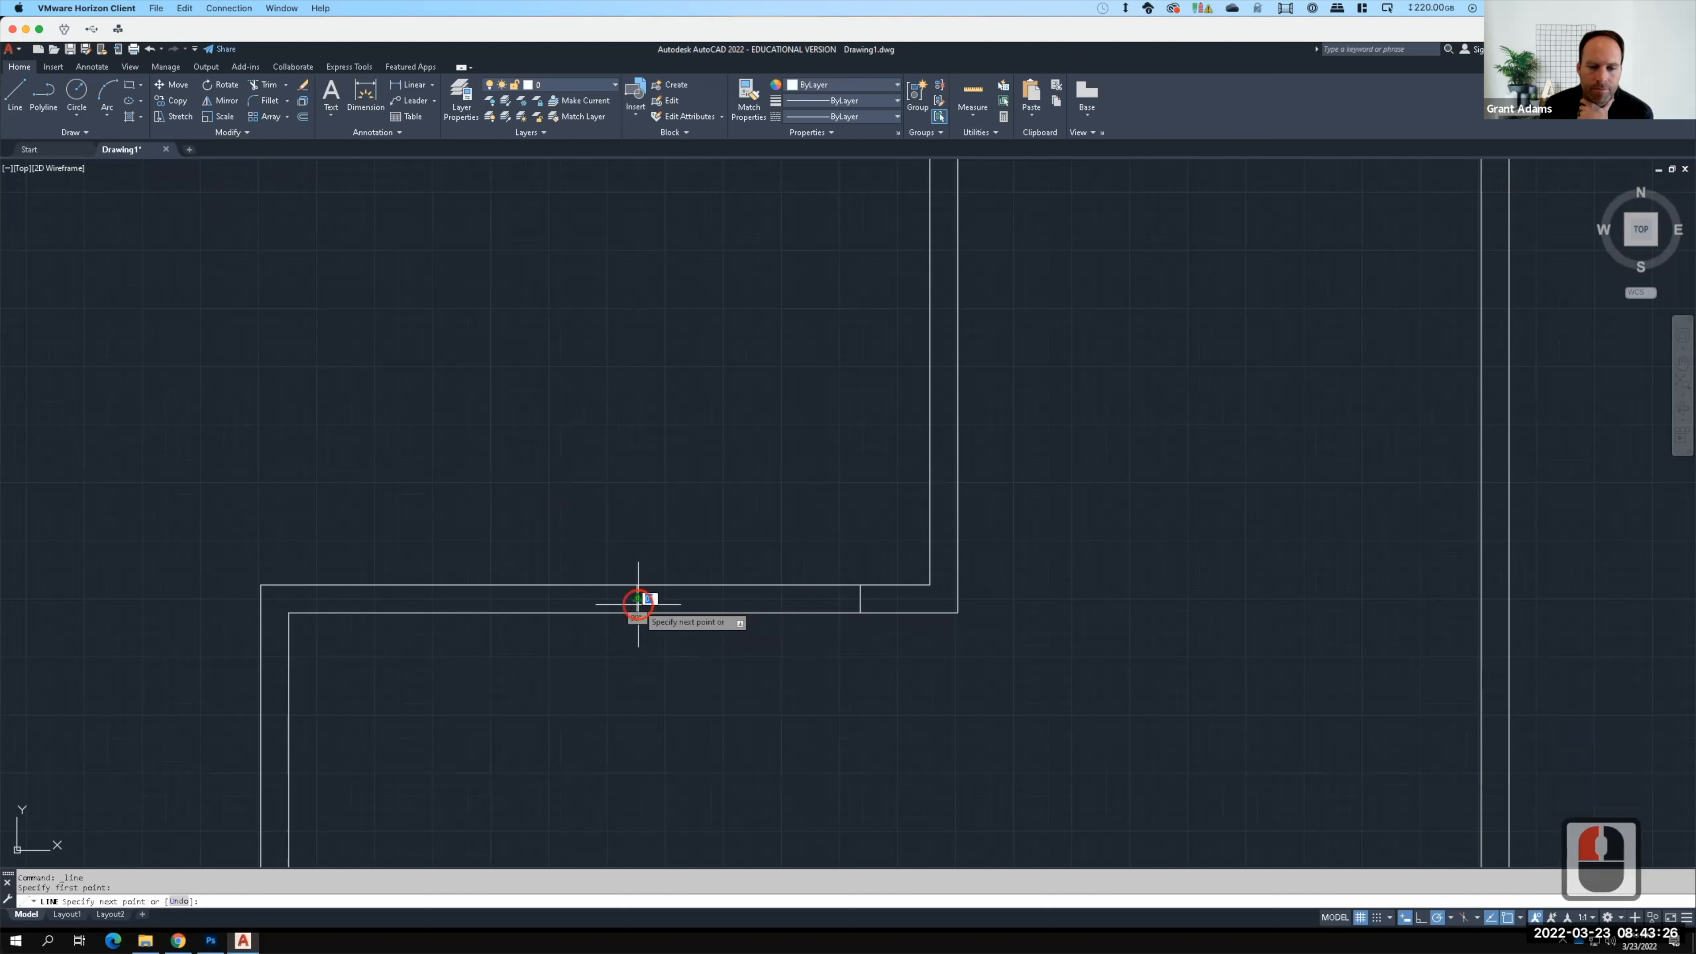
pyautogui.click(860, 598)
pyautogui.press('Return')
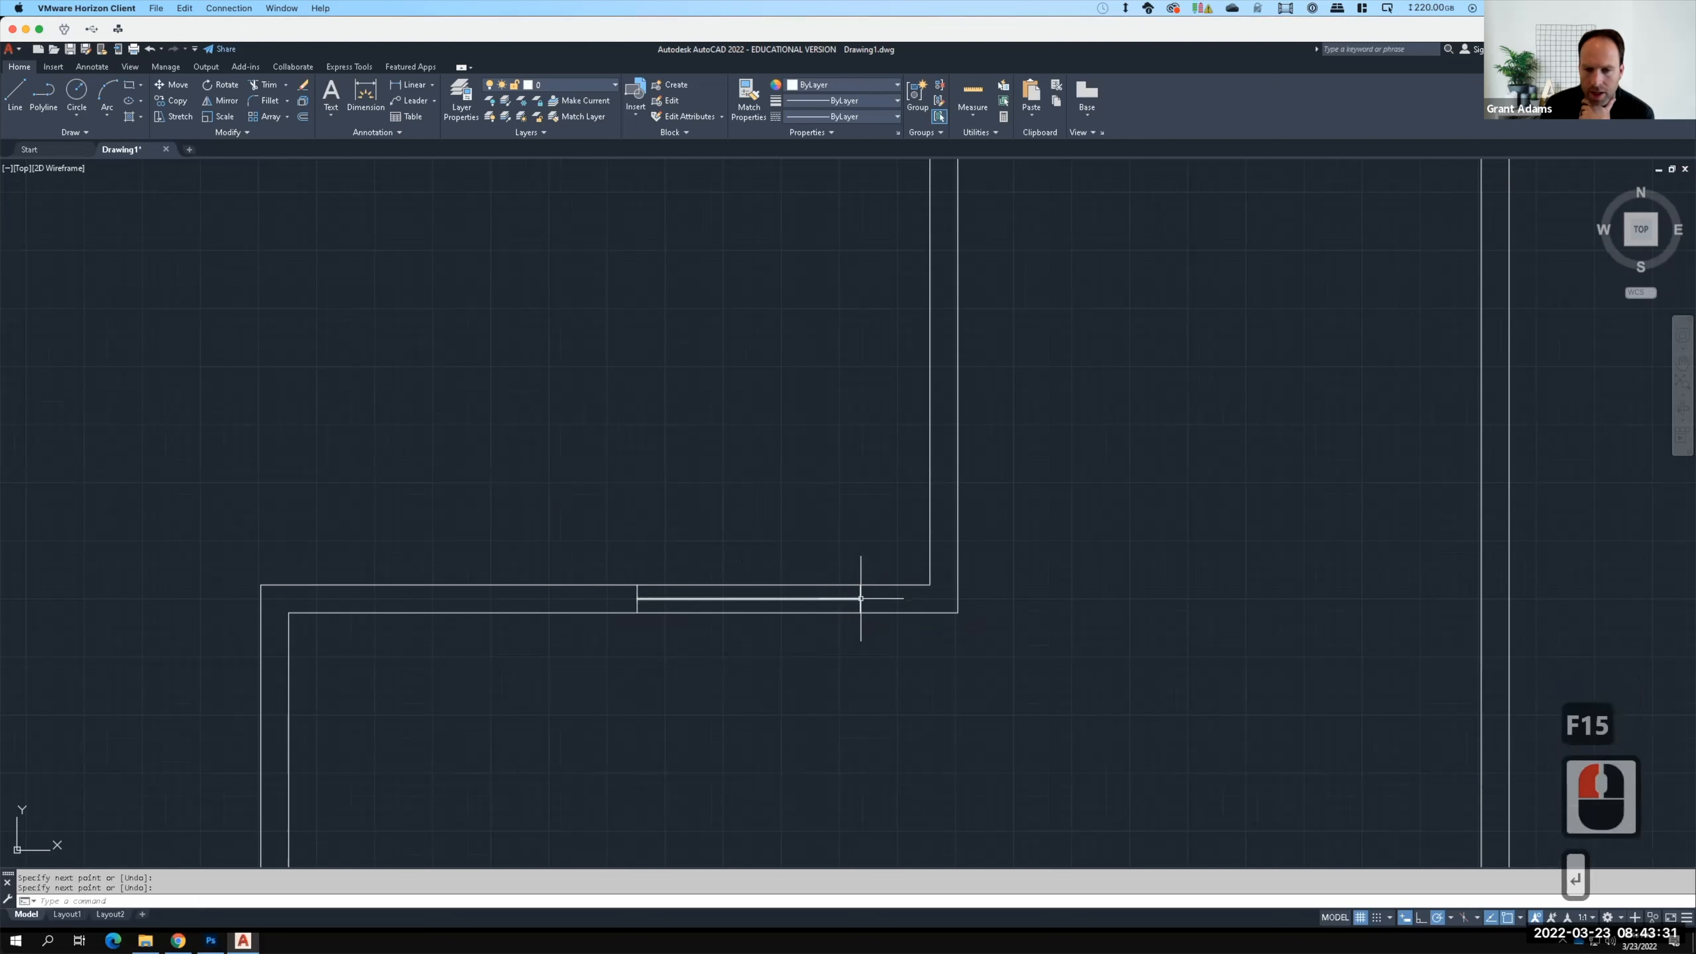
# Step: Copy the right wing's lower window using a base point 6" right of its lower-right corner, placing the copy at the window's lower-left corner
pyautogui.scroll(-2, 1001, 631)
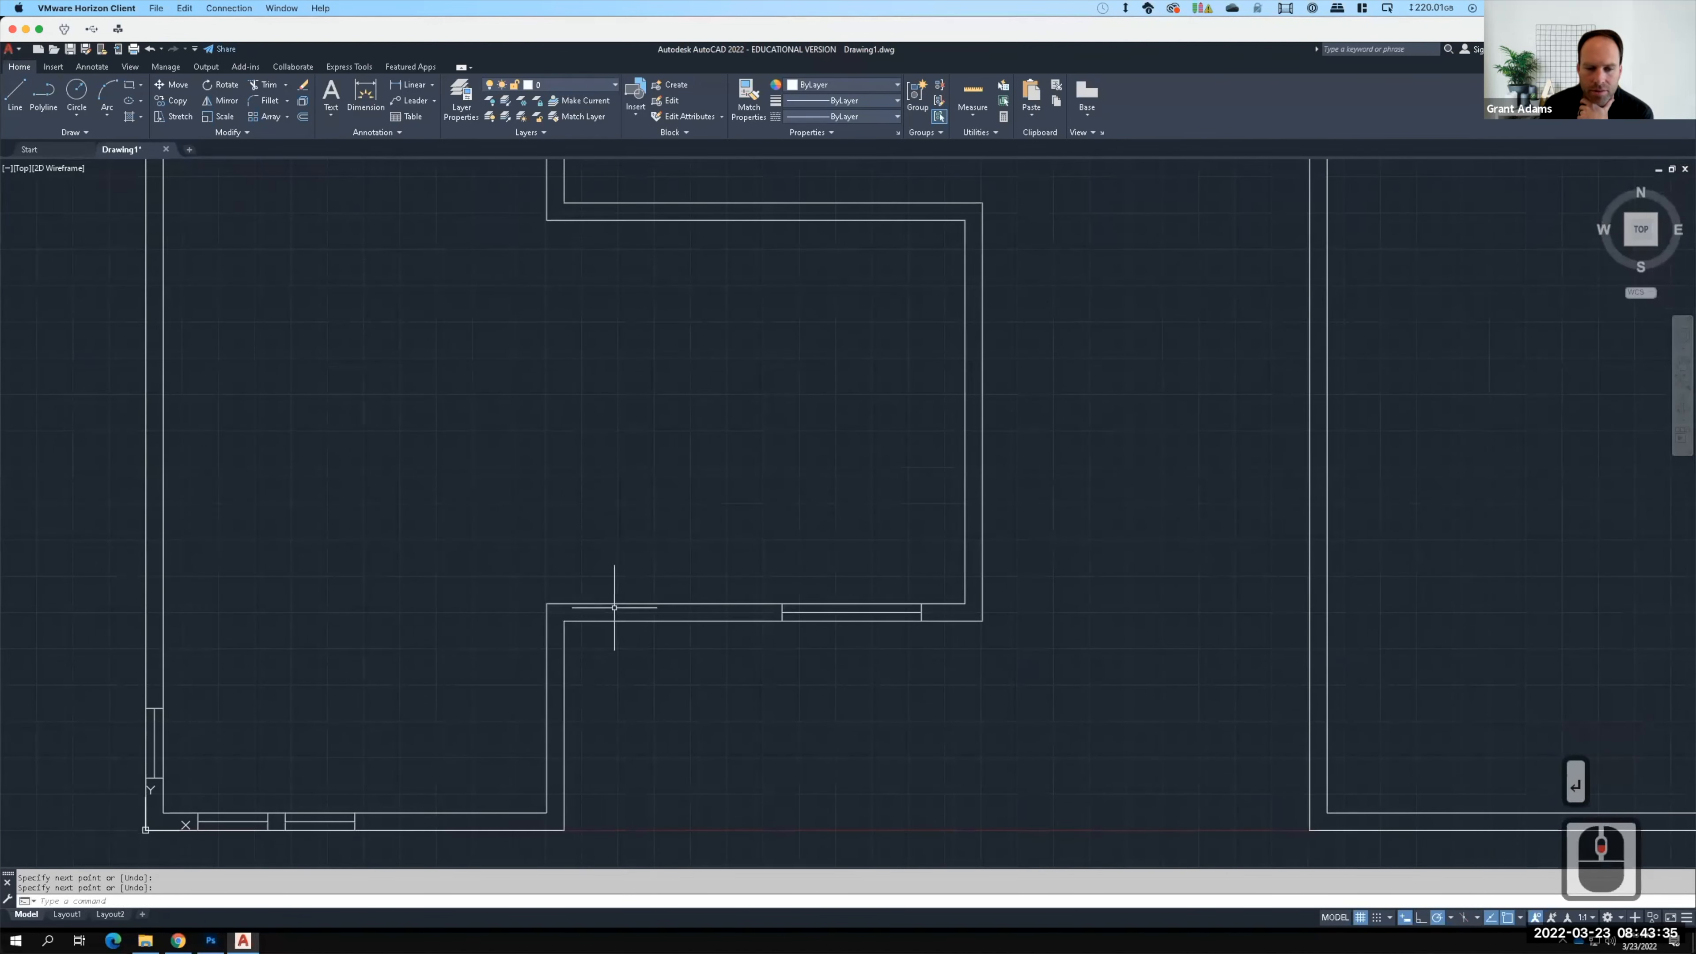
pyautogui.click(770, 575)
pyautogui.click(939, 659)
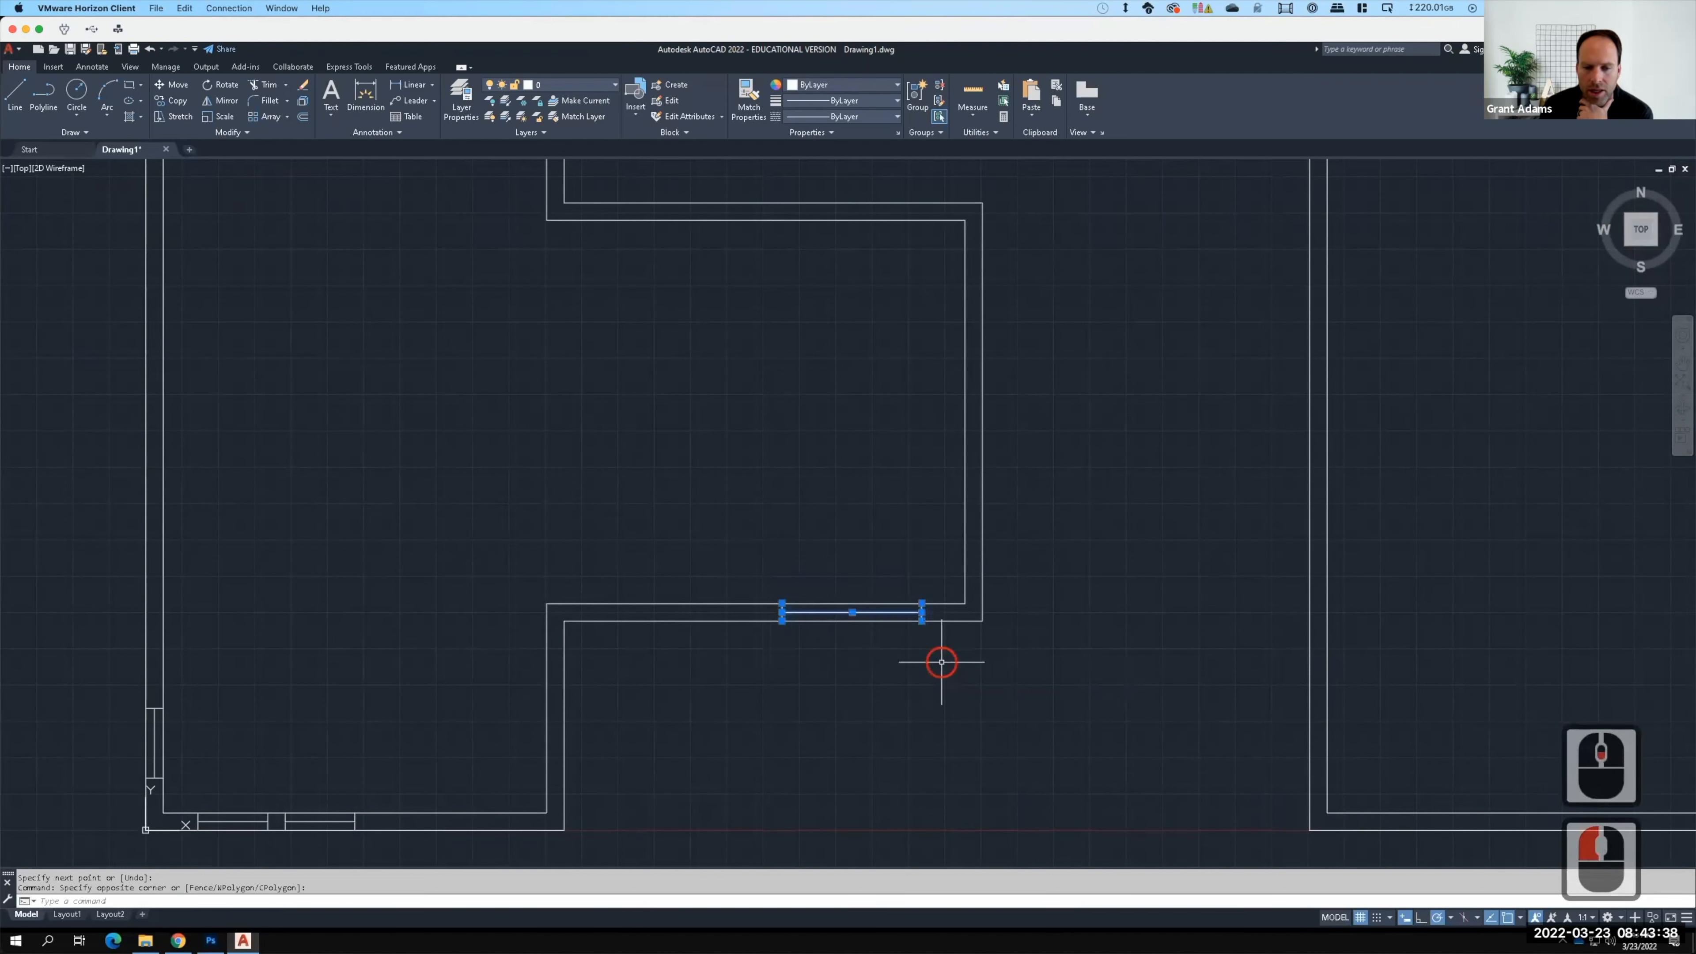
pyautogui.click(177, 105)
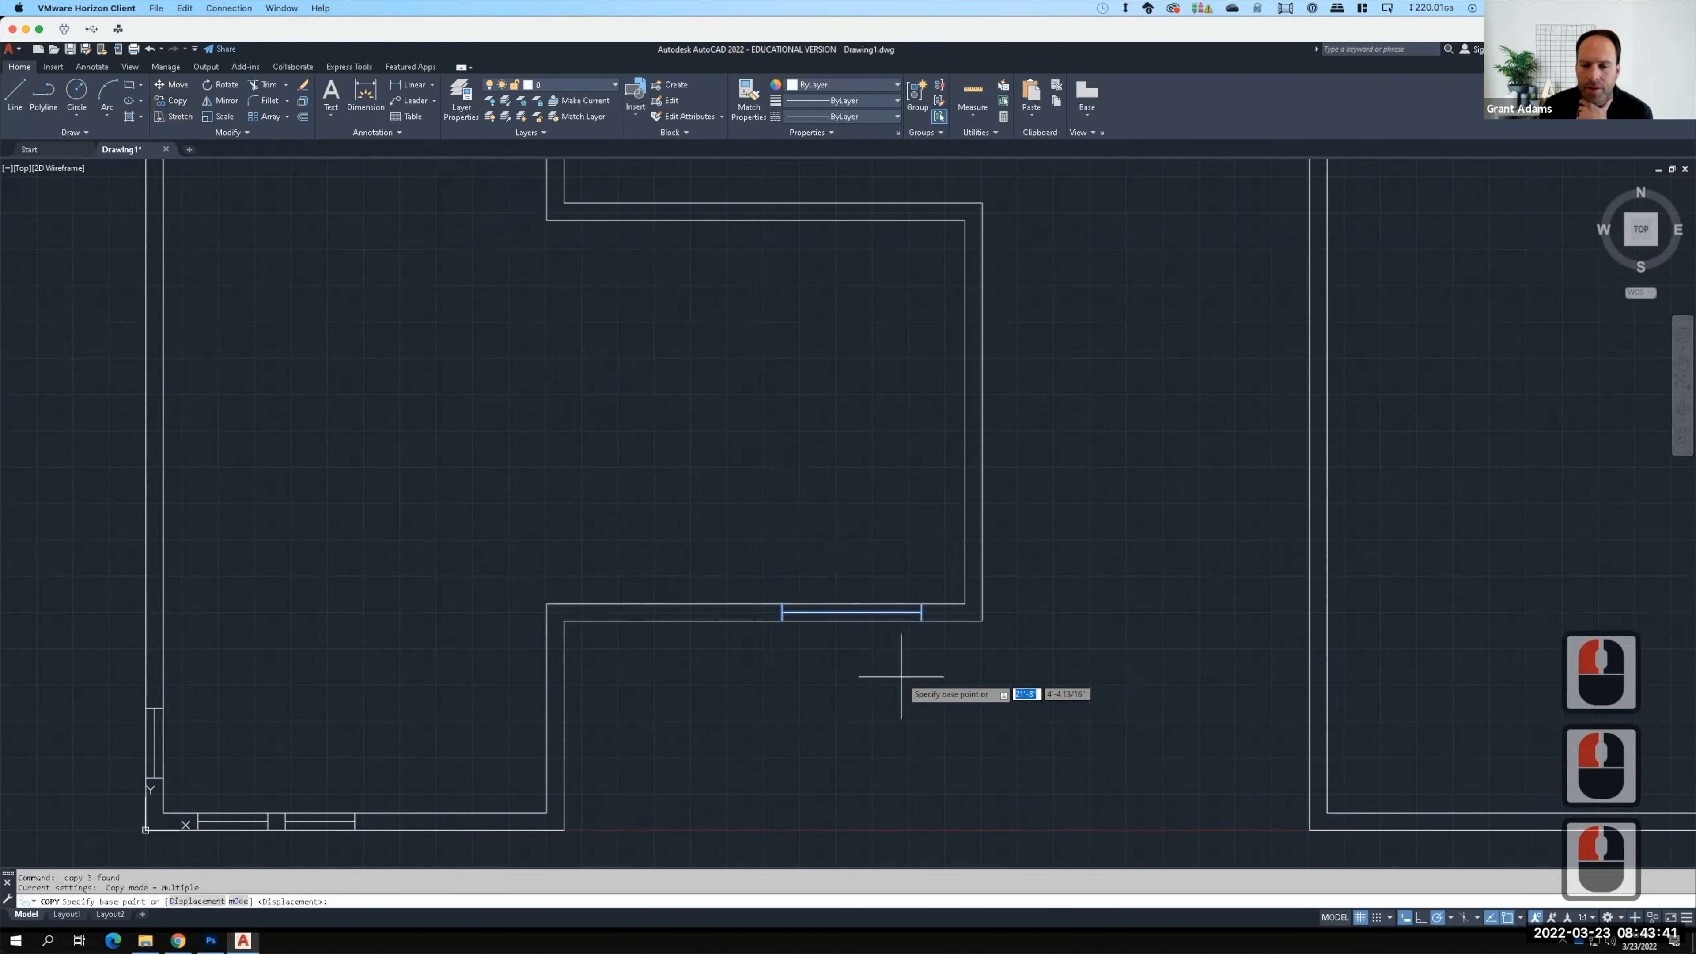
pyautogui.scroll(4, 901, 693)
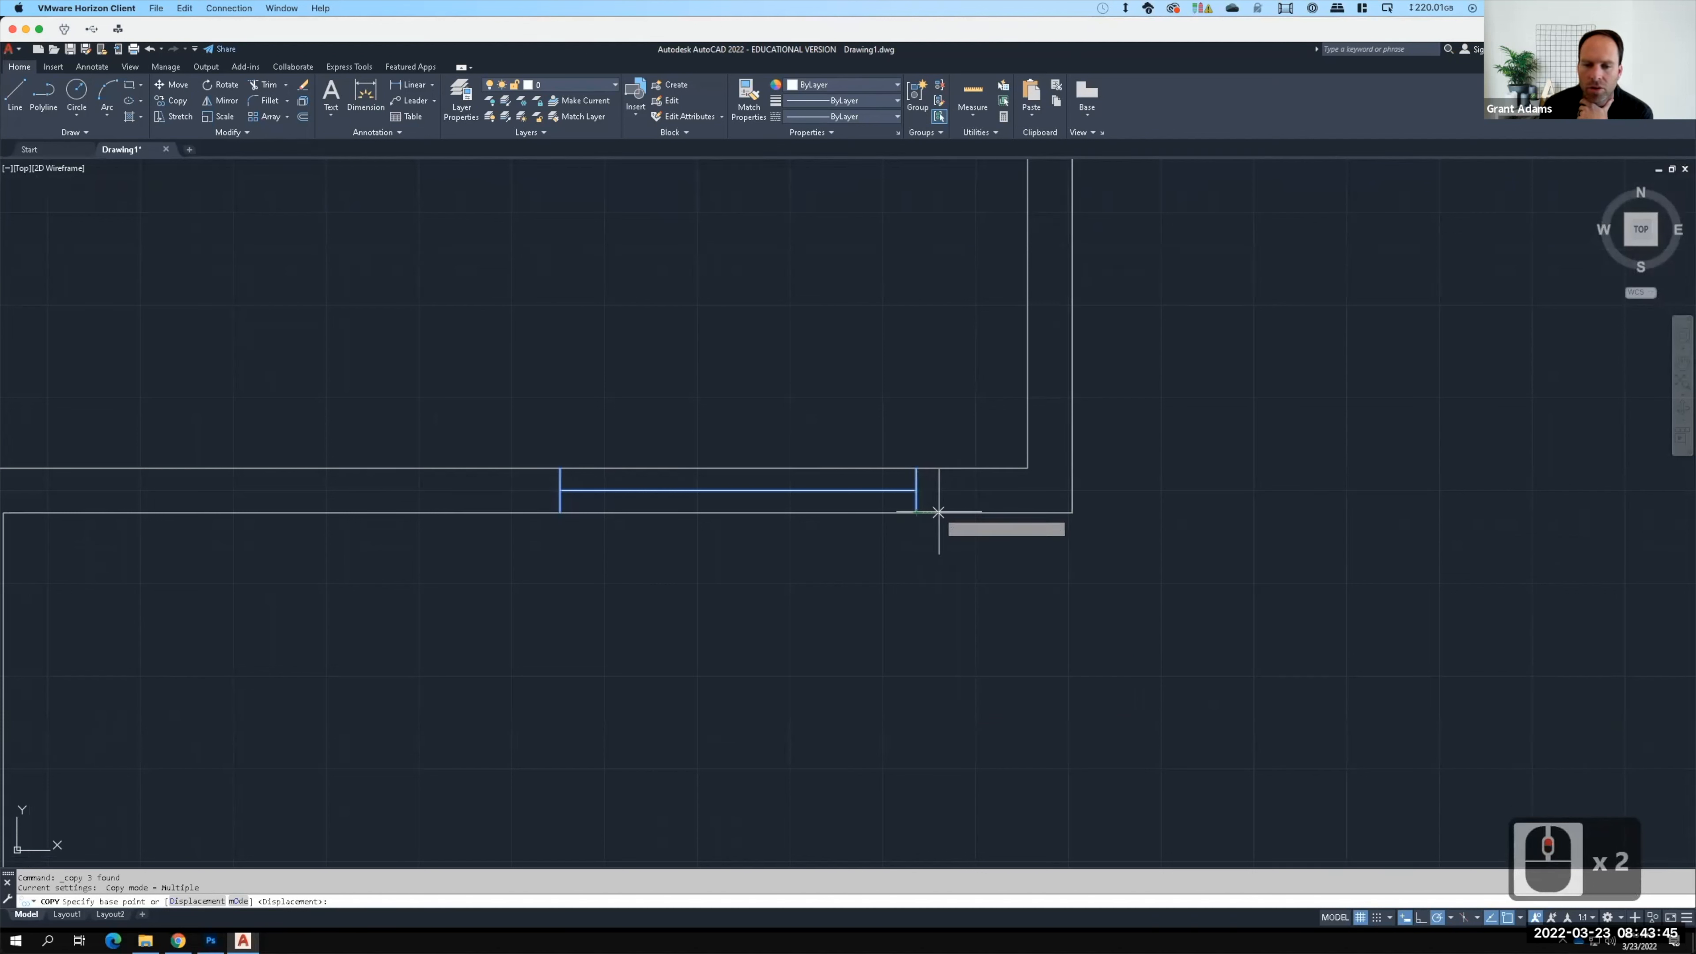
pyautogui.write('6')
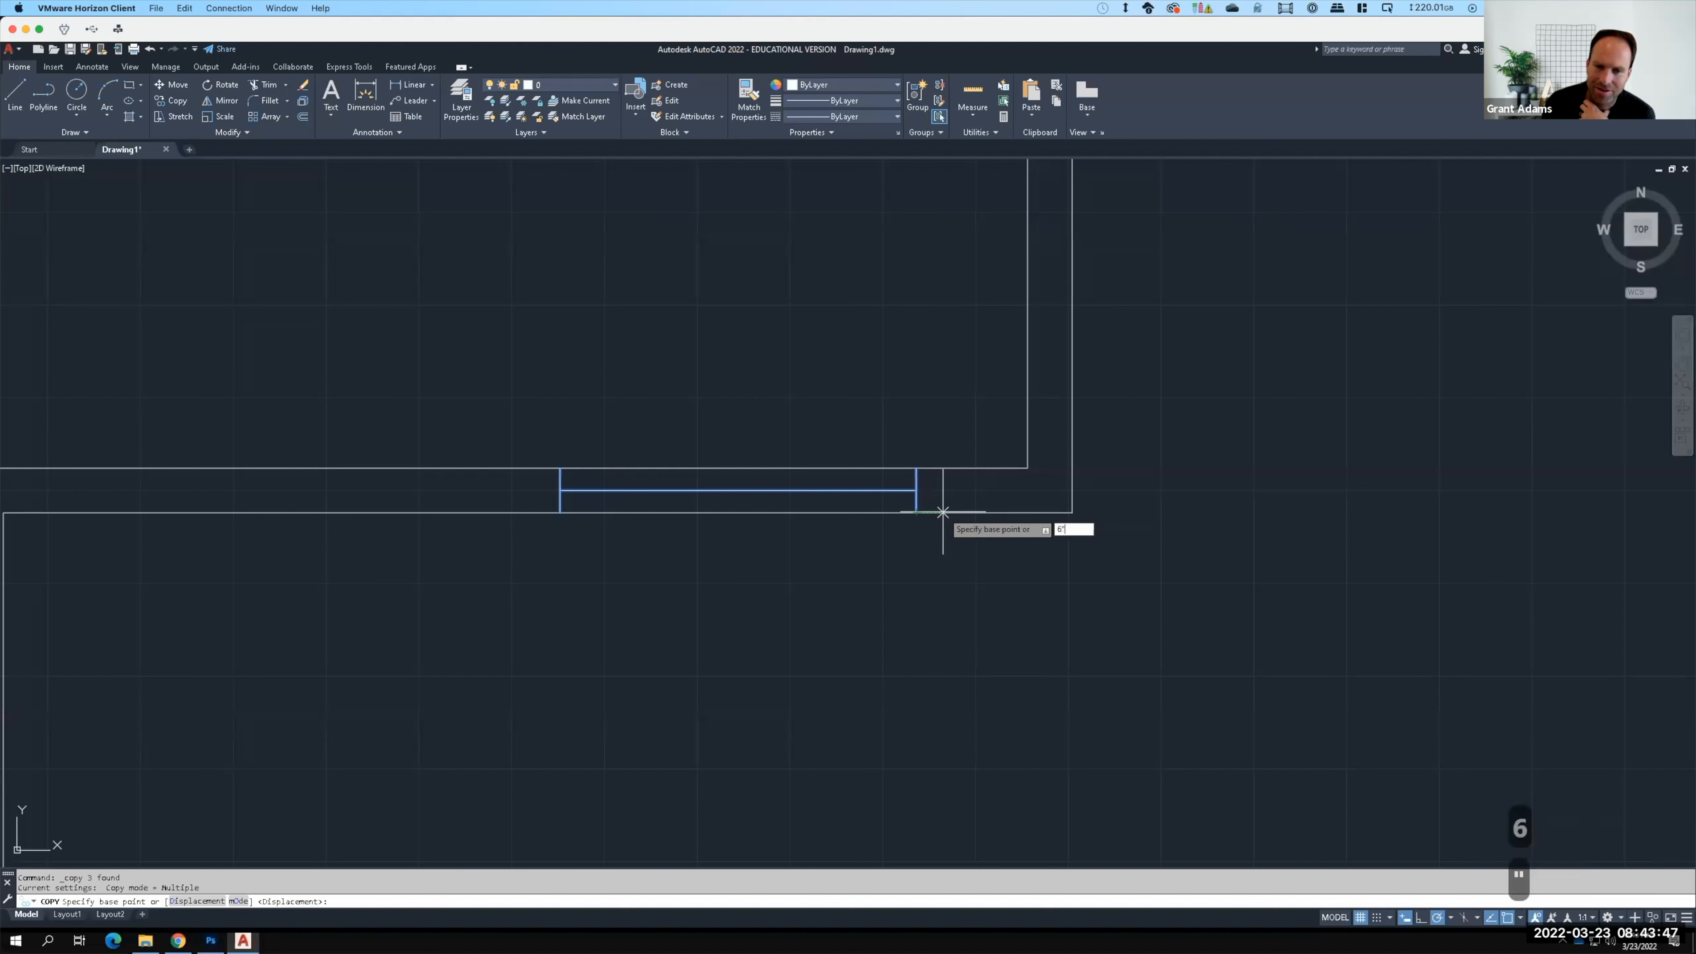
pyautogui.press('Return')
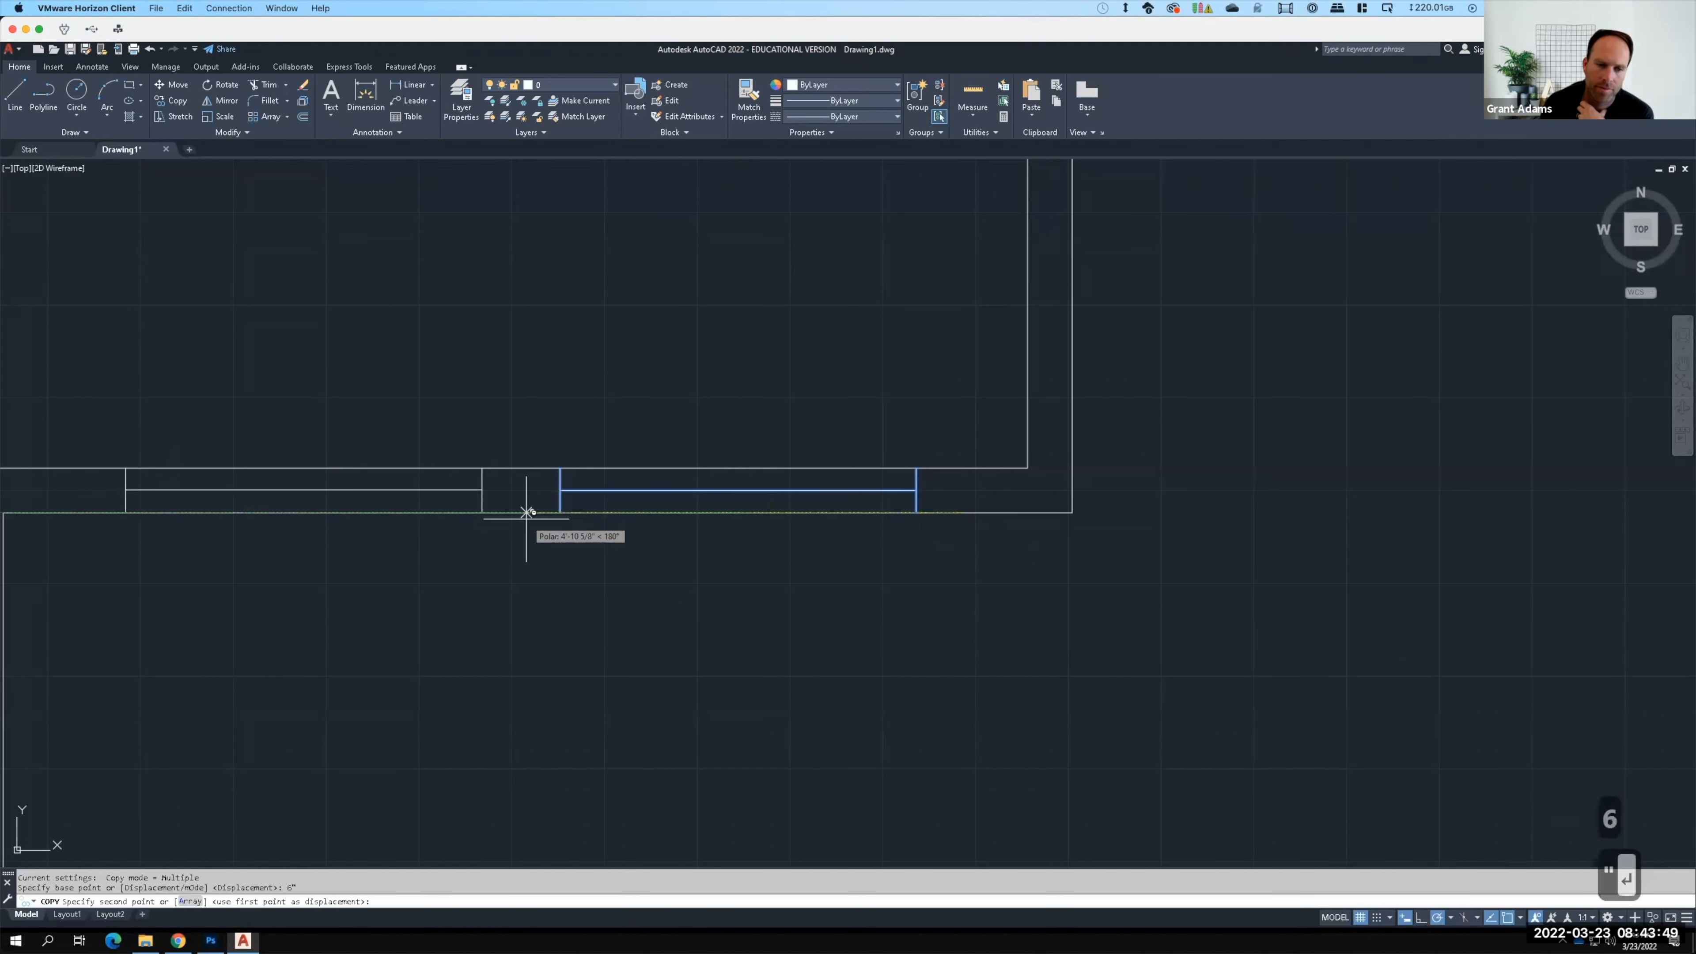
pyautogui.click(560, 514)
pyautogui.scroll(-4, 757, 619)
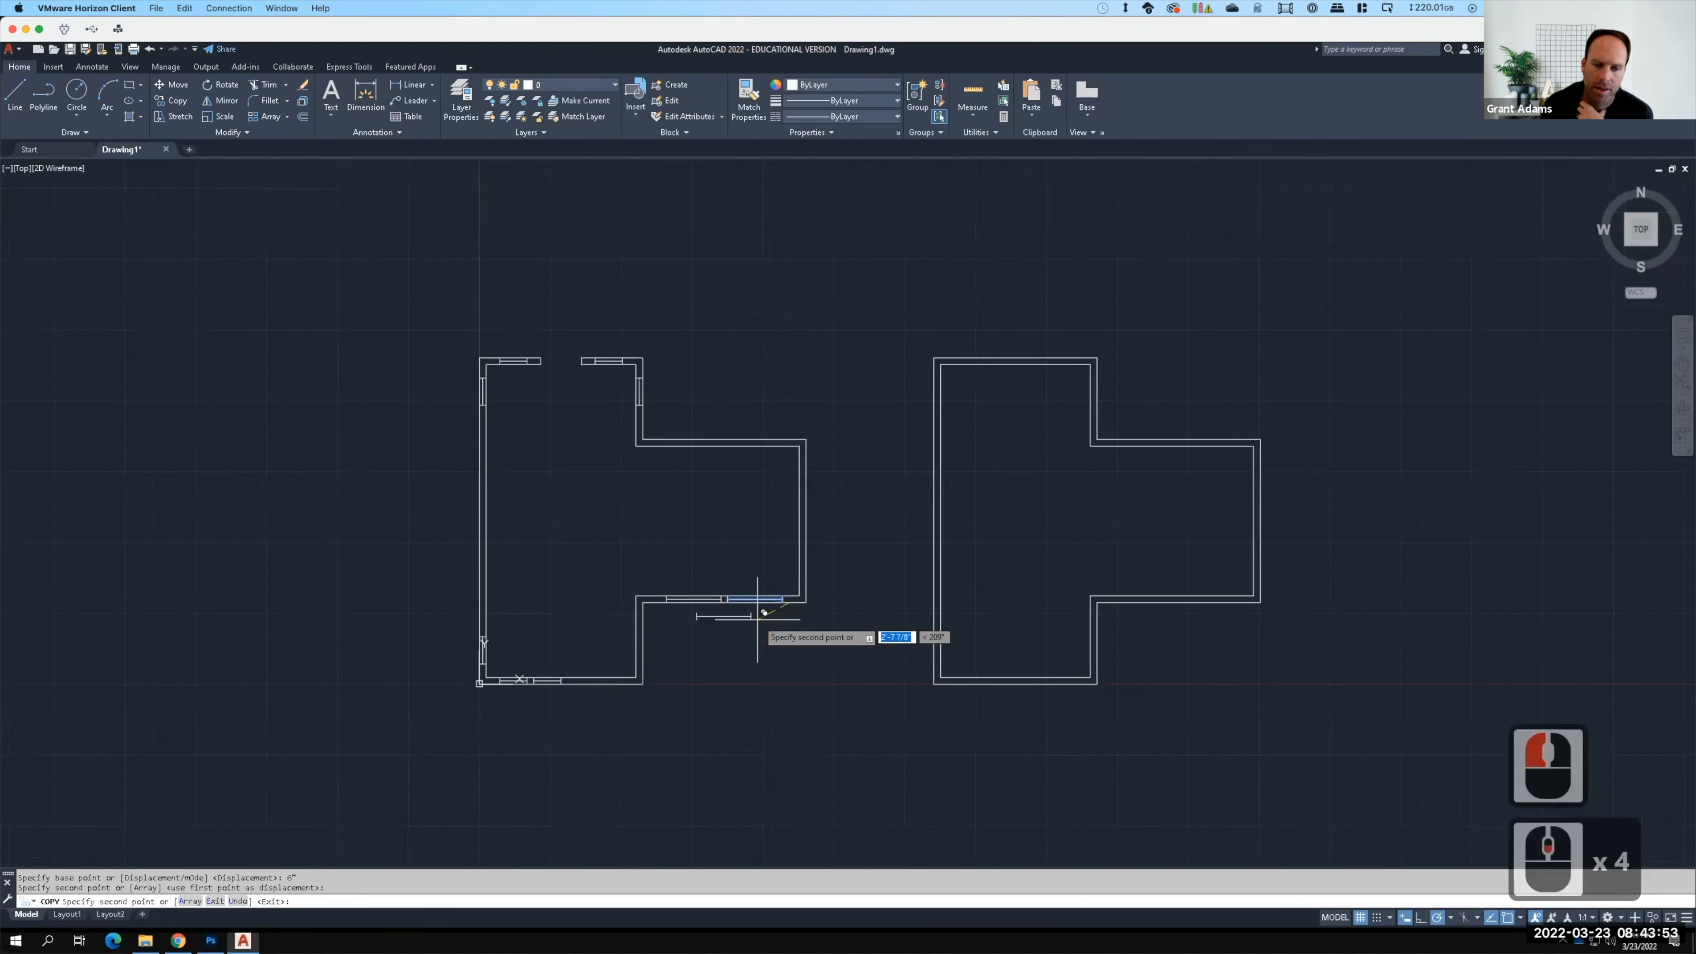
pyautogui.press('Return')
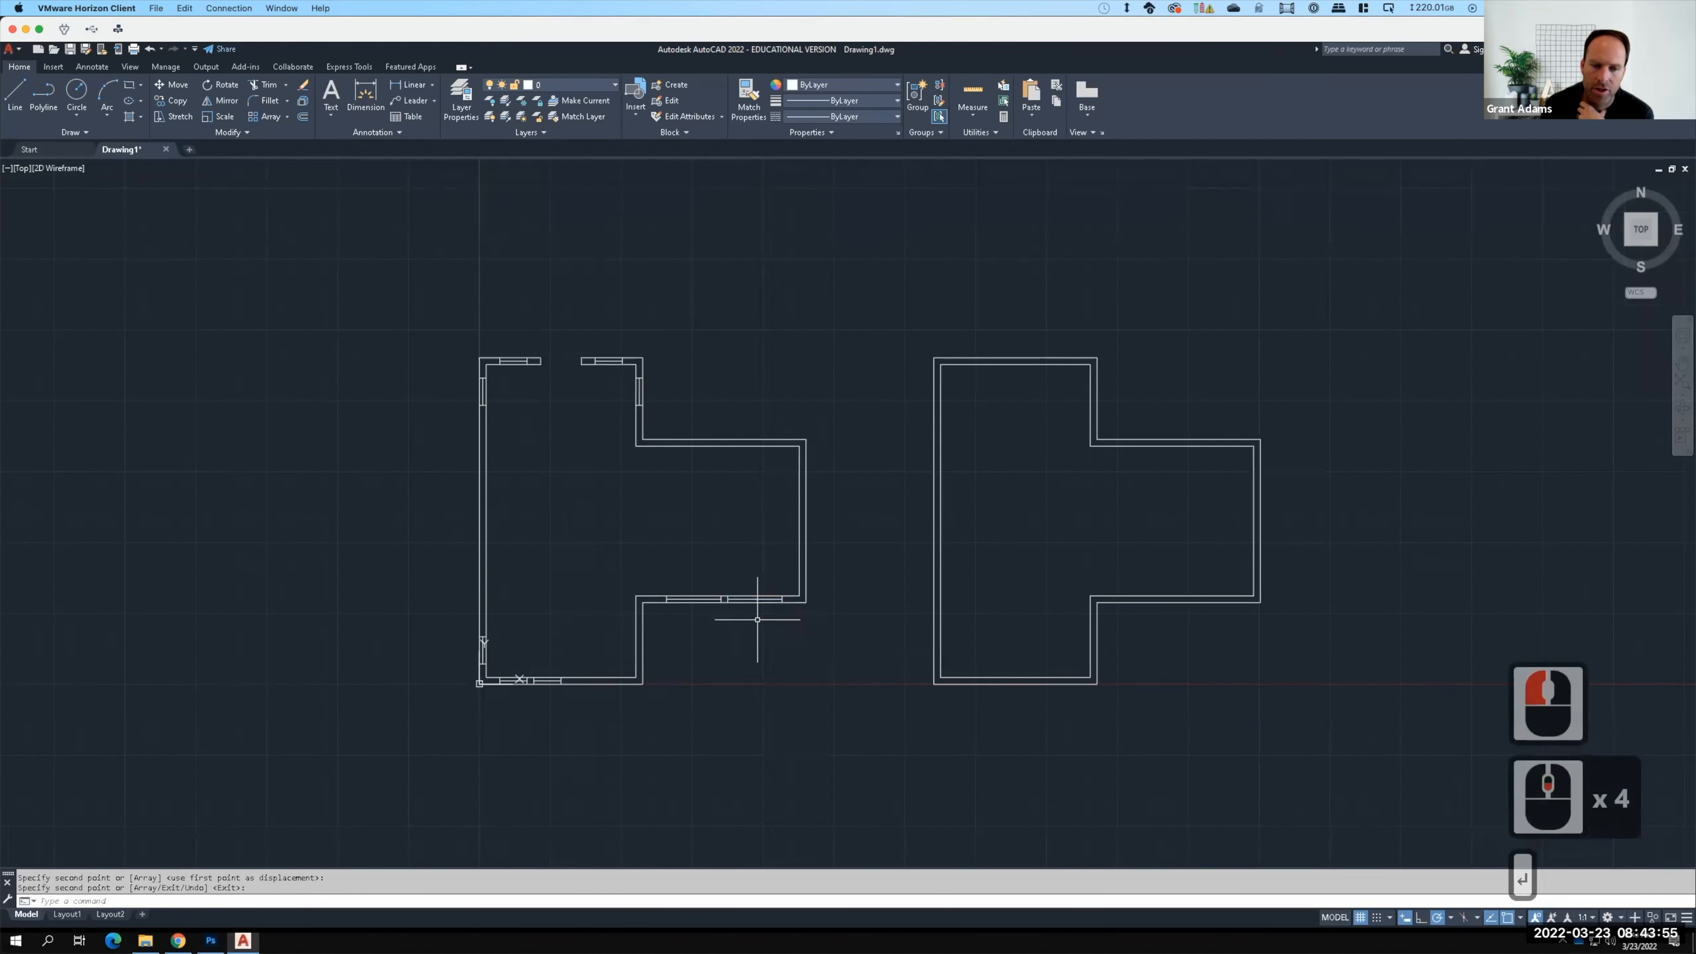
# Step: Mirror both lower-wall windows onto the right wing's upper wall about a horizontal line through the right wall's midpoint, keeping the originals
pyautogui.scroll(2, 734, 597)
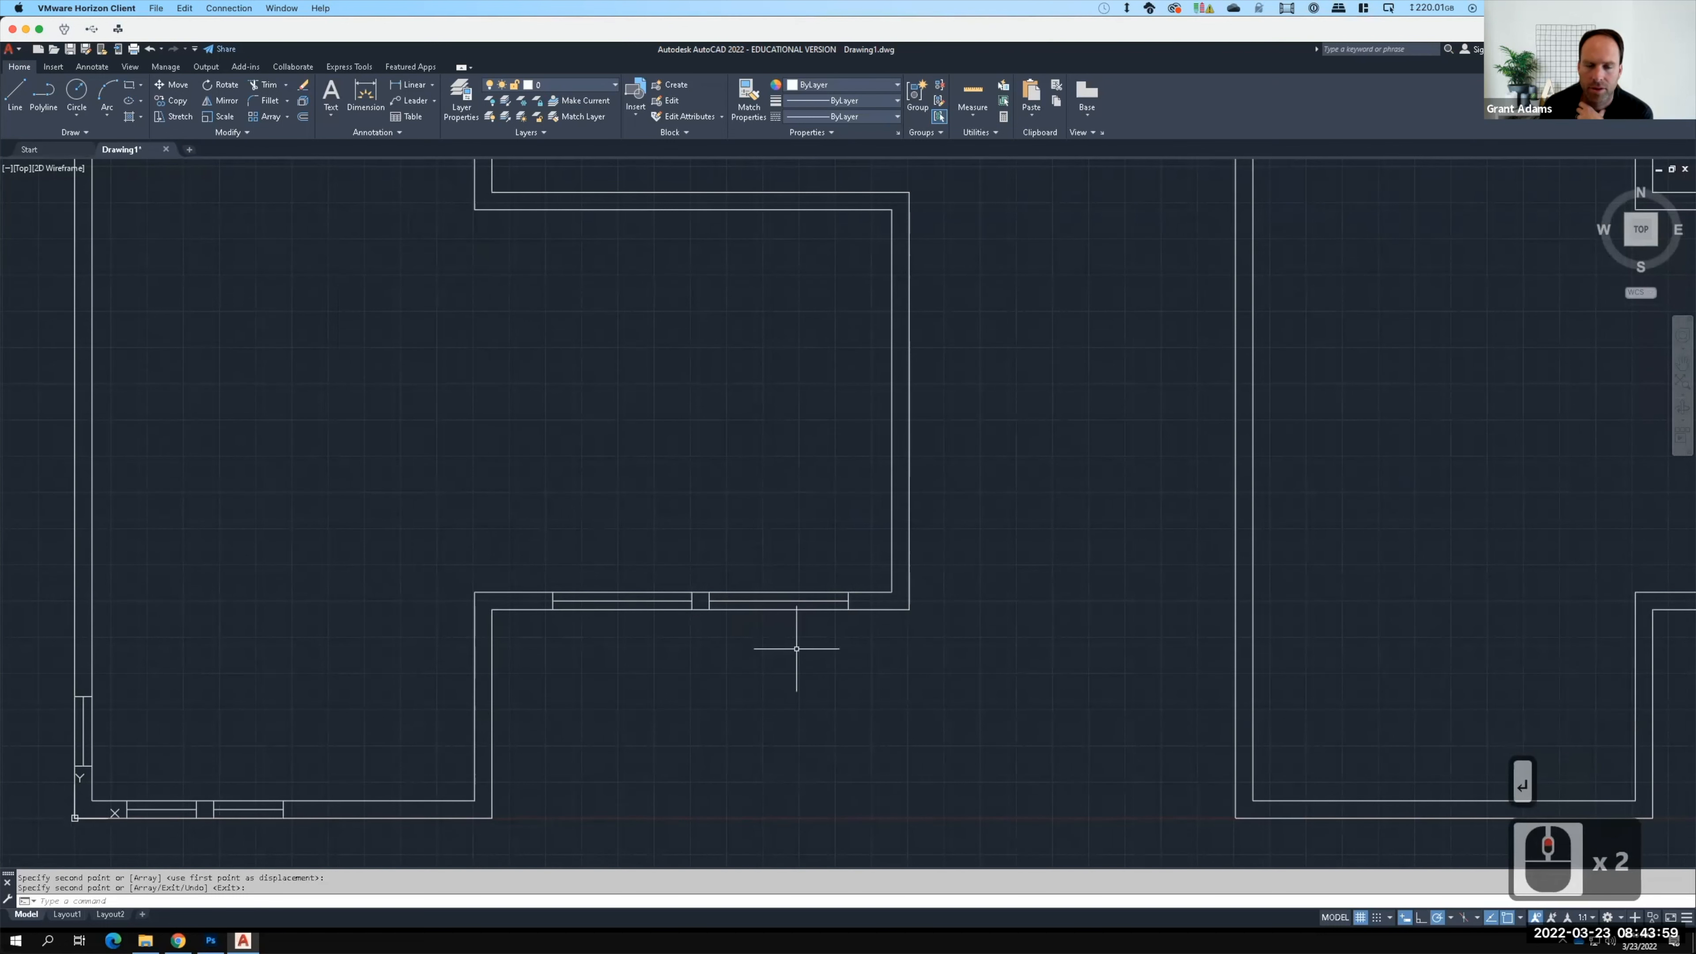
pyautogui.scroll(-2, 796, 648)
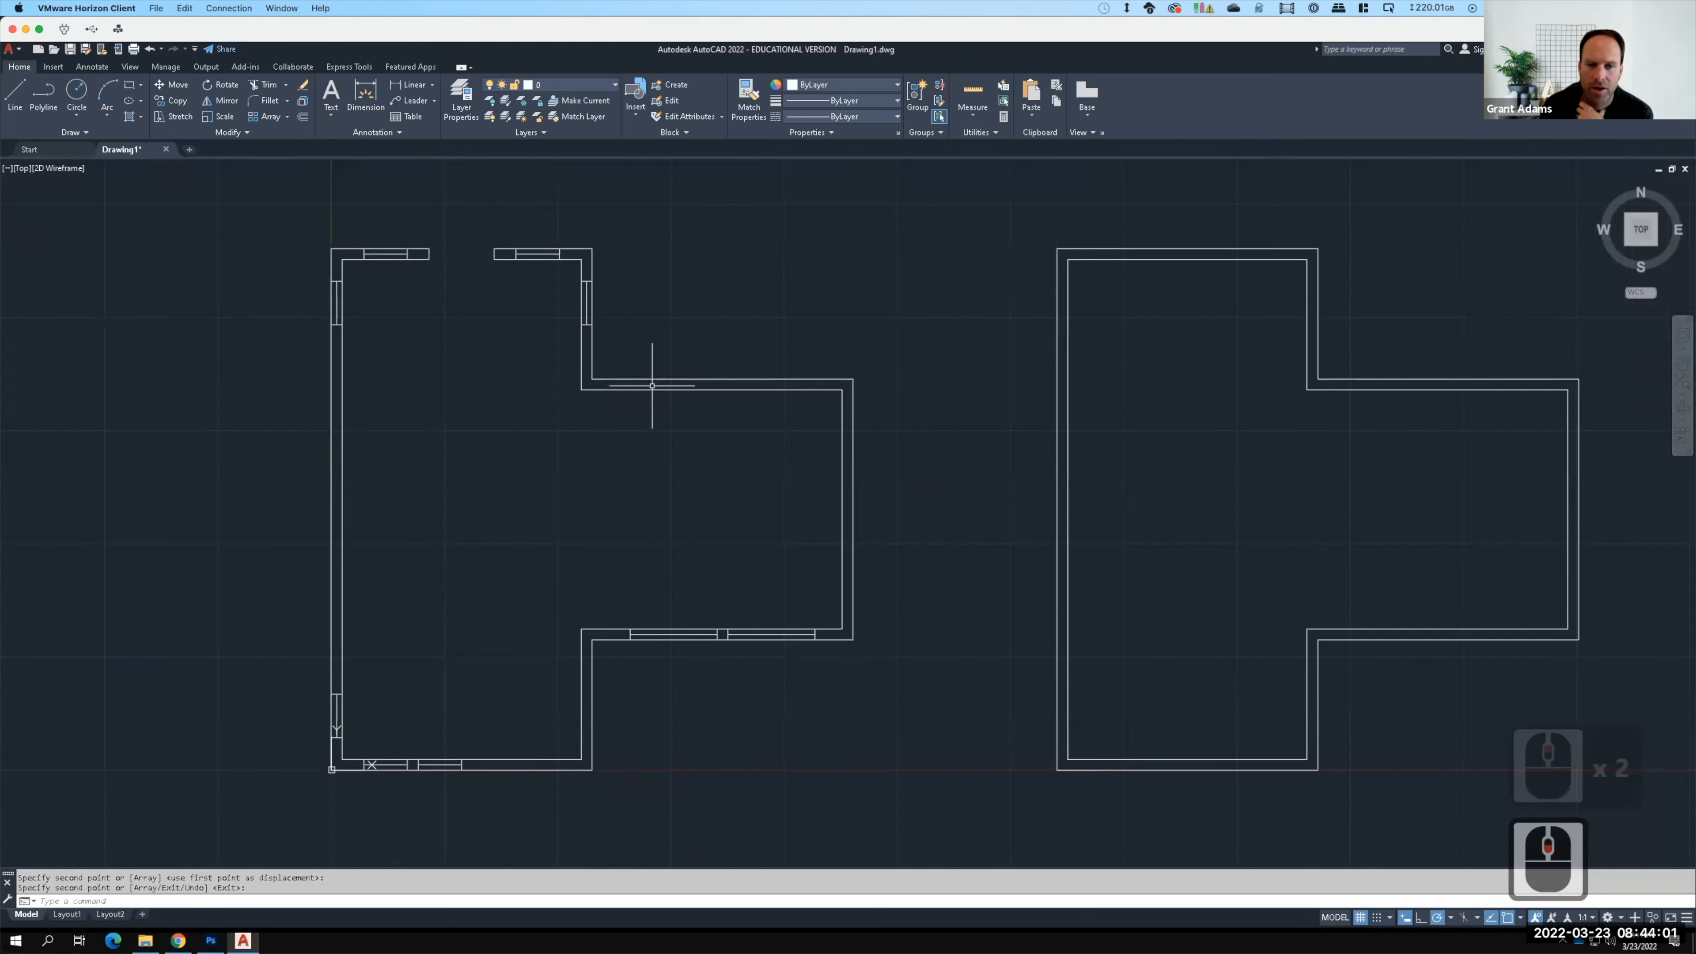
pyautogui.click(621, 609)
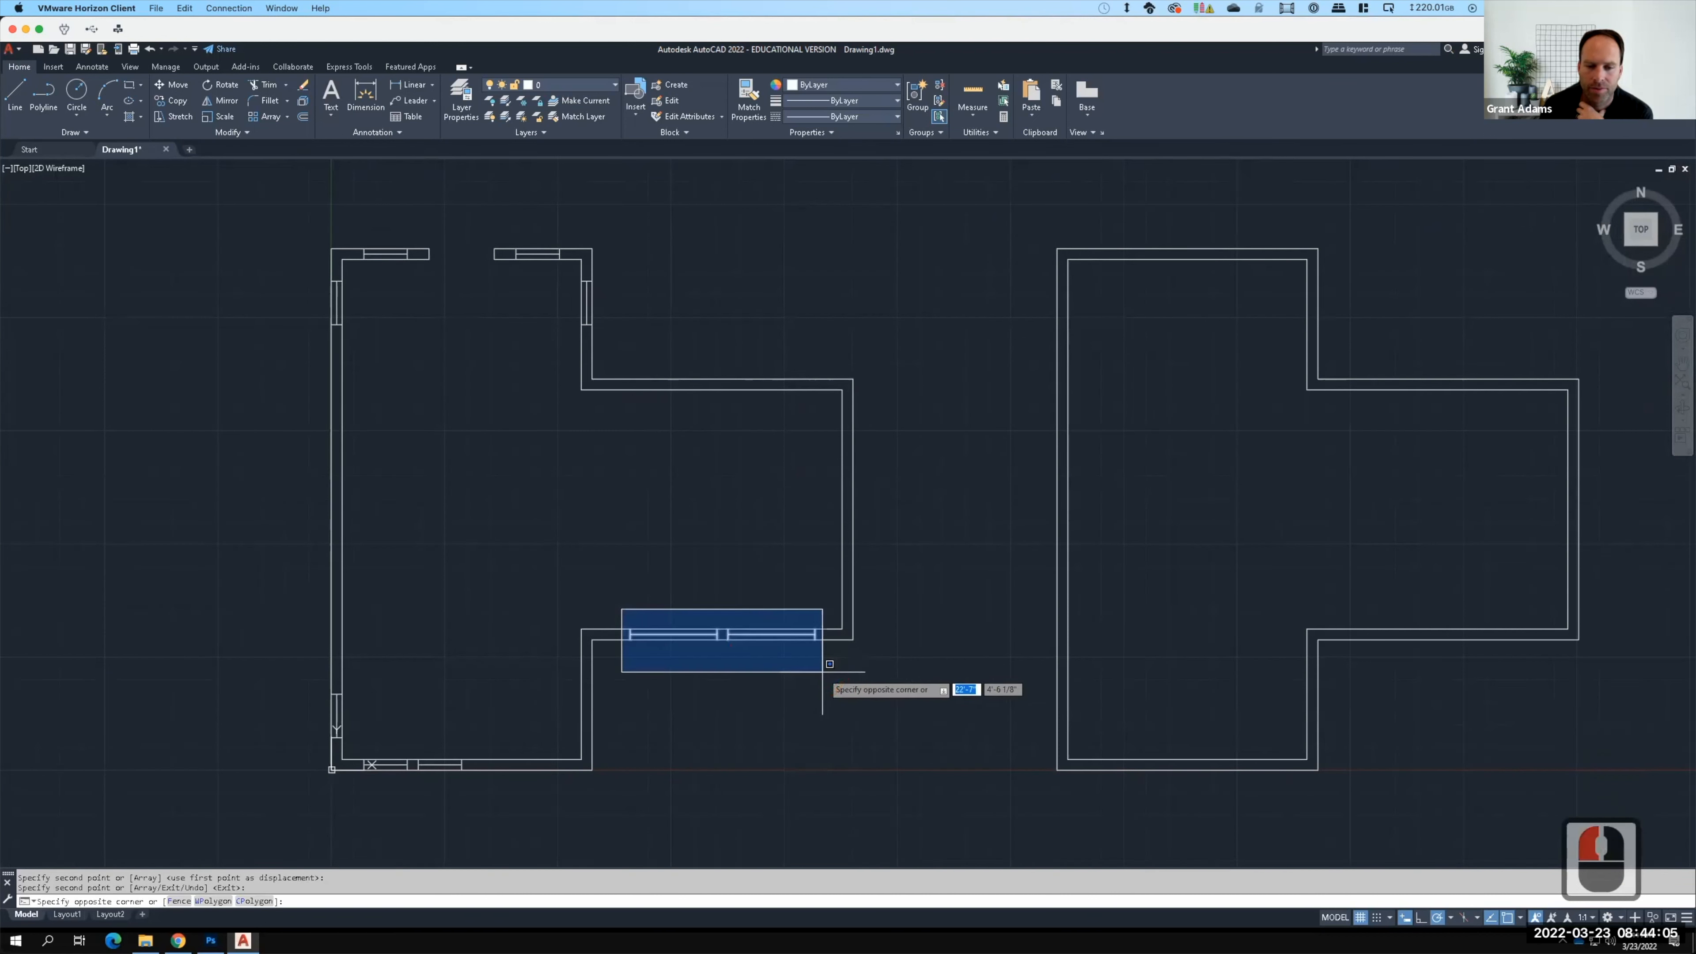
pyautogui.click(825, 672)
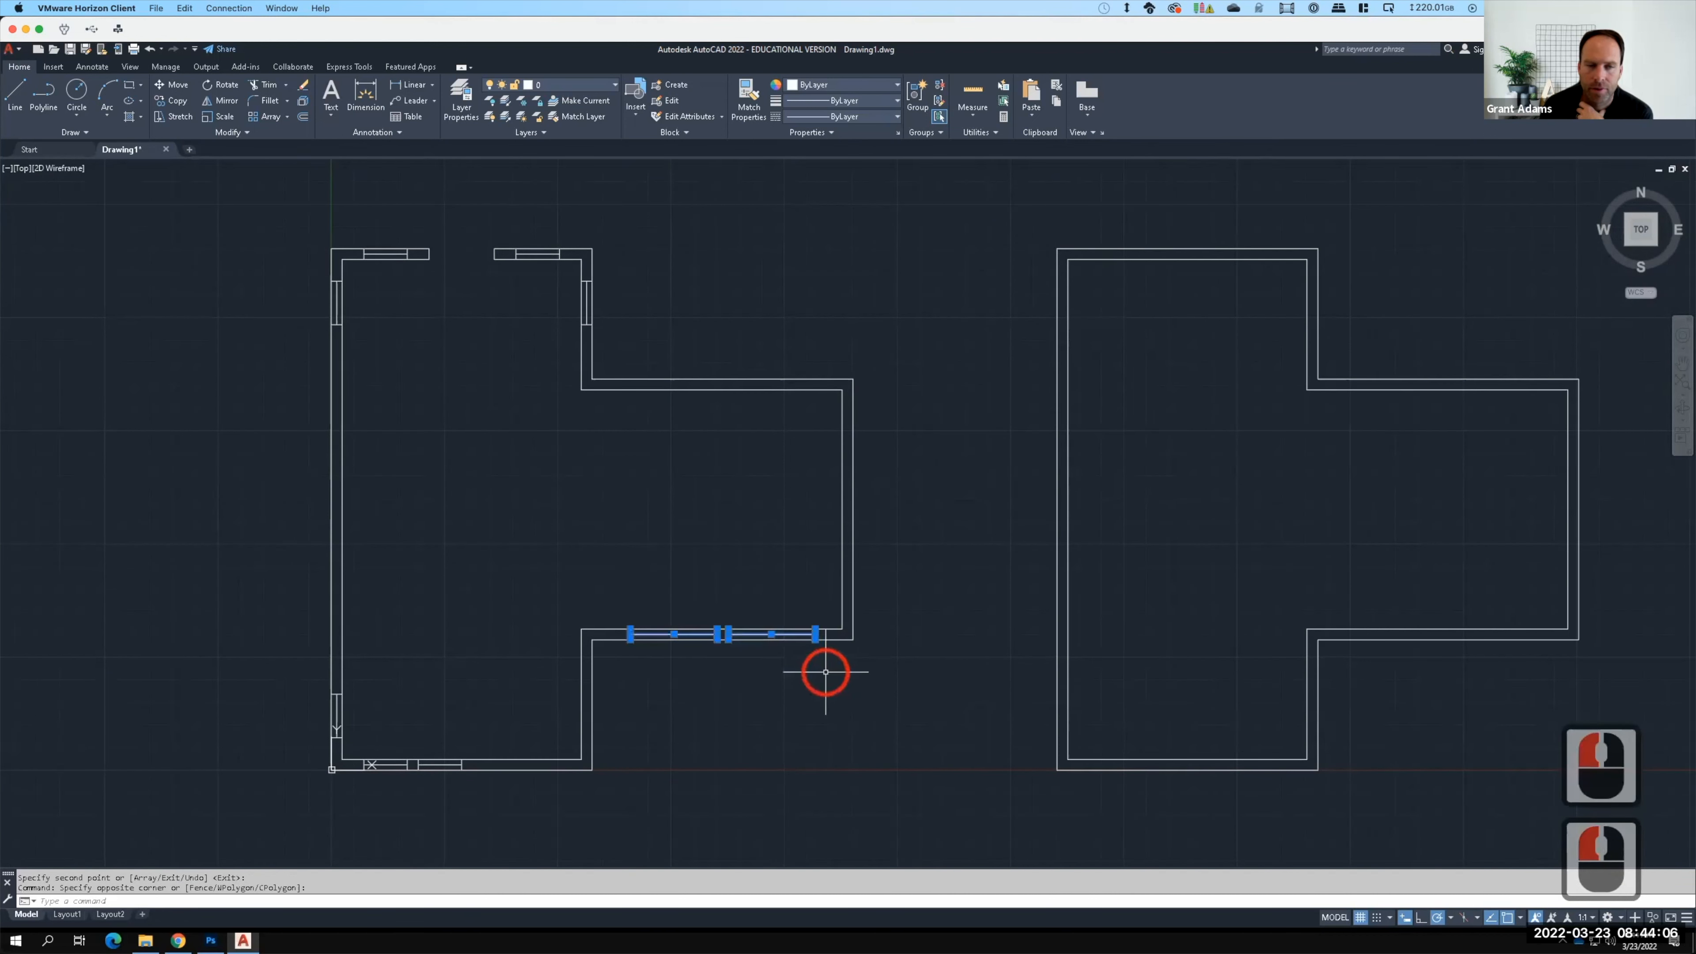
pyautogui.click(226, 99)
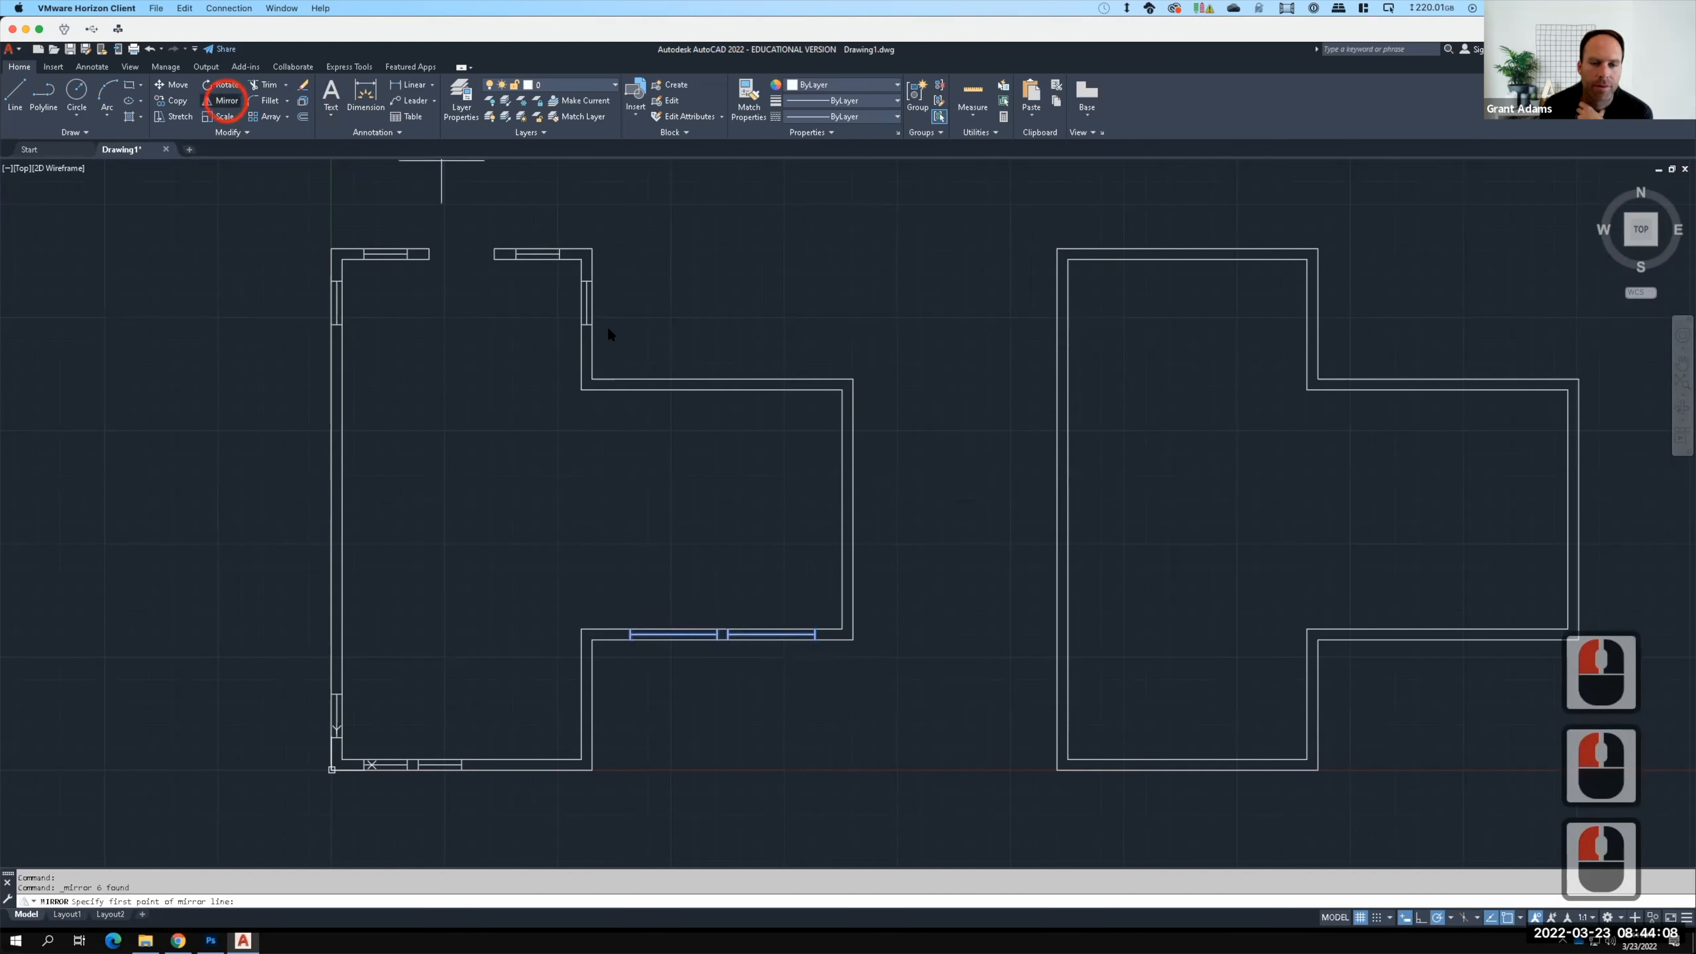
pyautogui.click(843, 509)
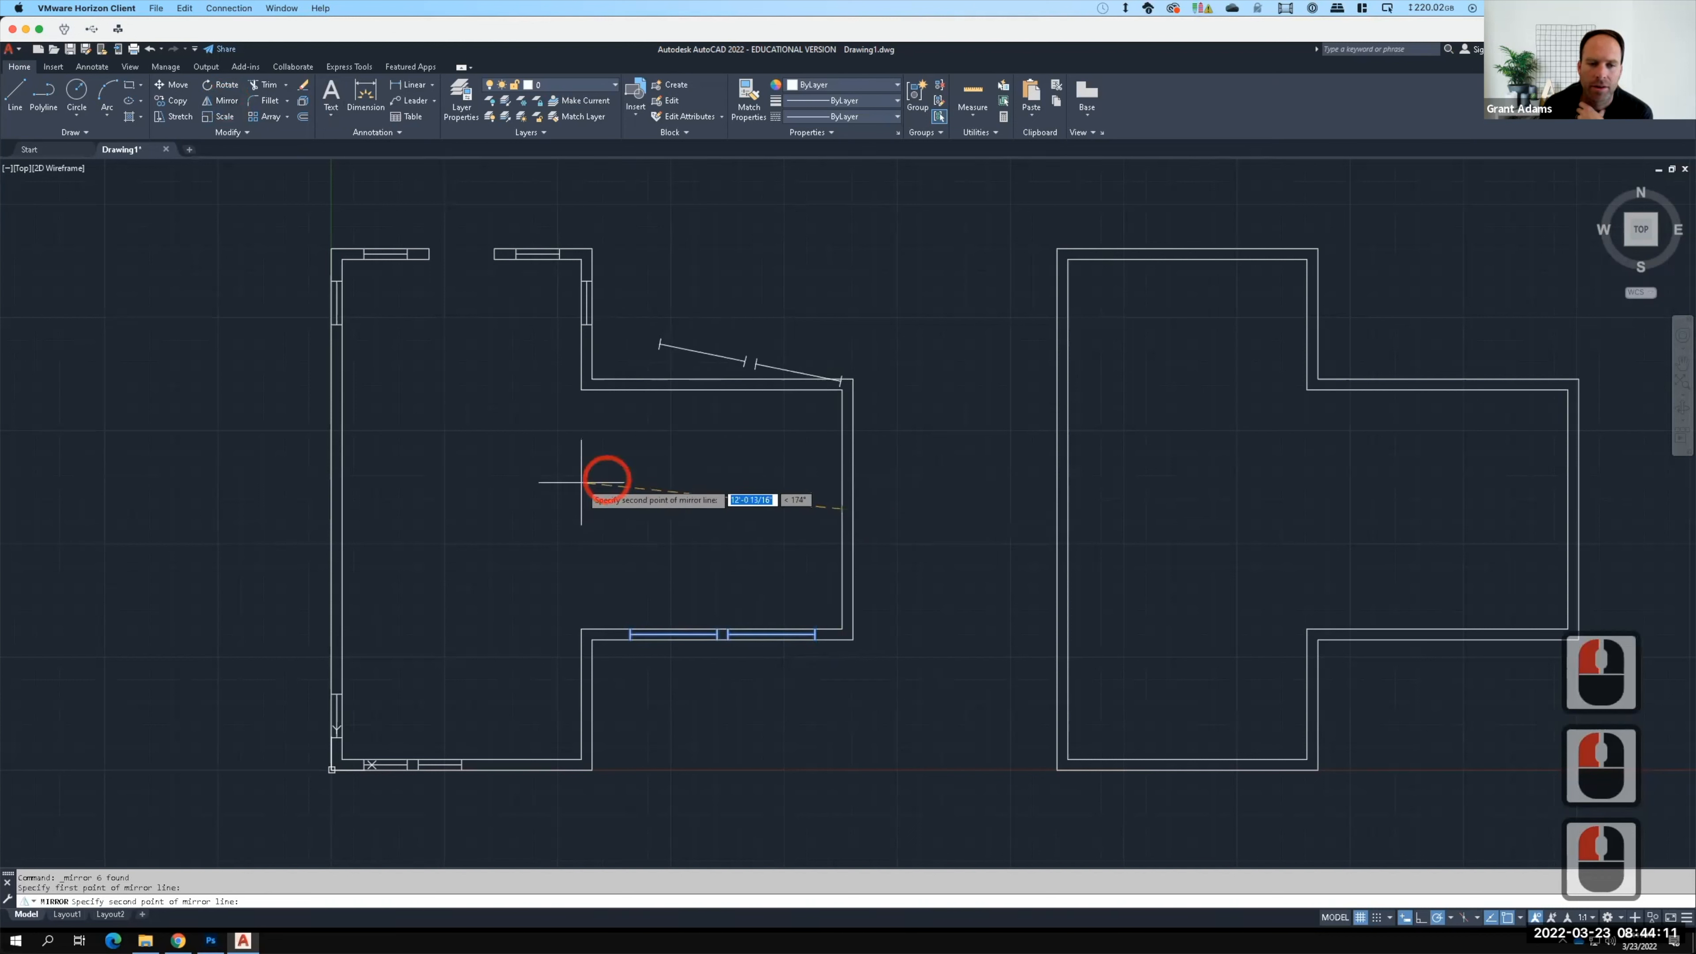
pyautogui.click(567, 511)
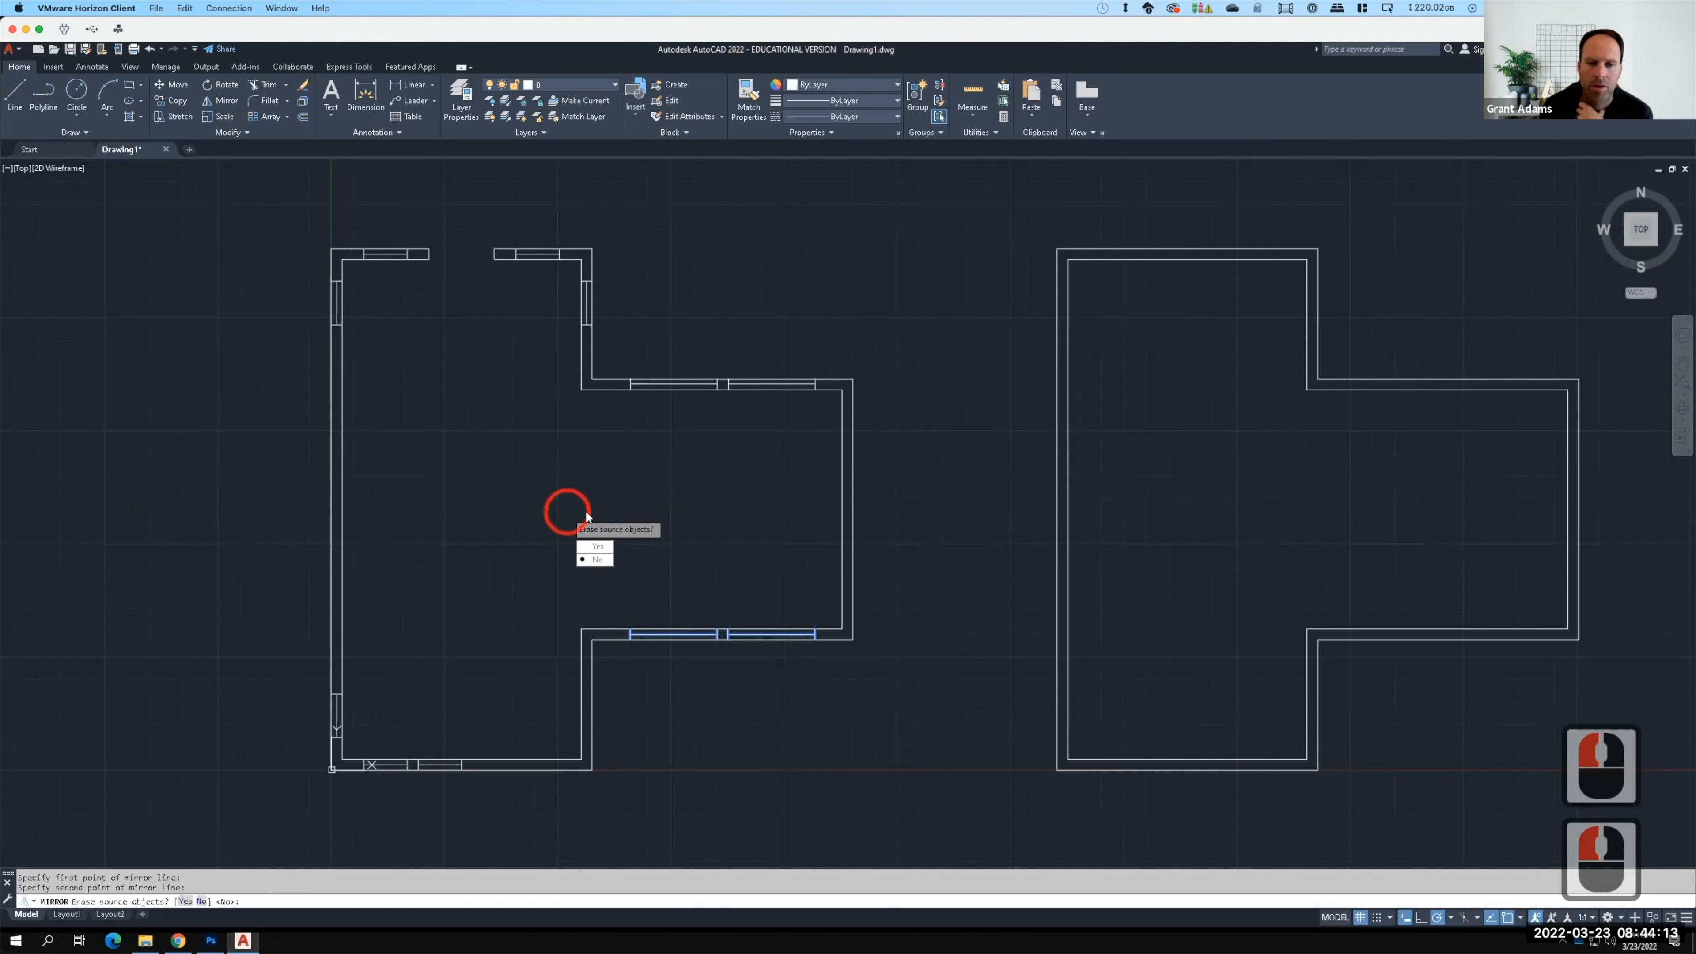
pyautogui.click(597, 559)
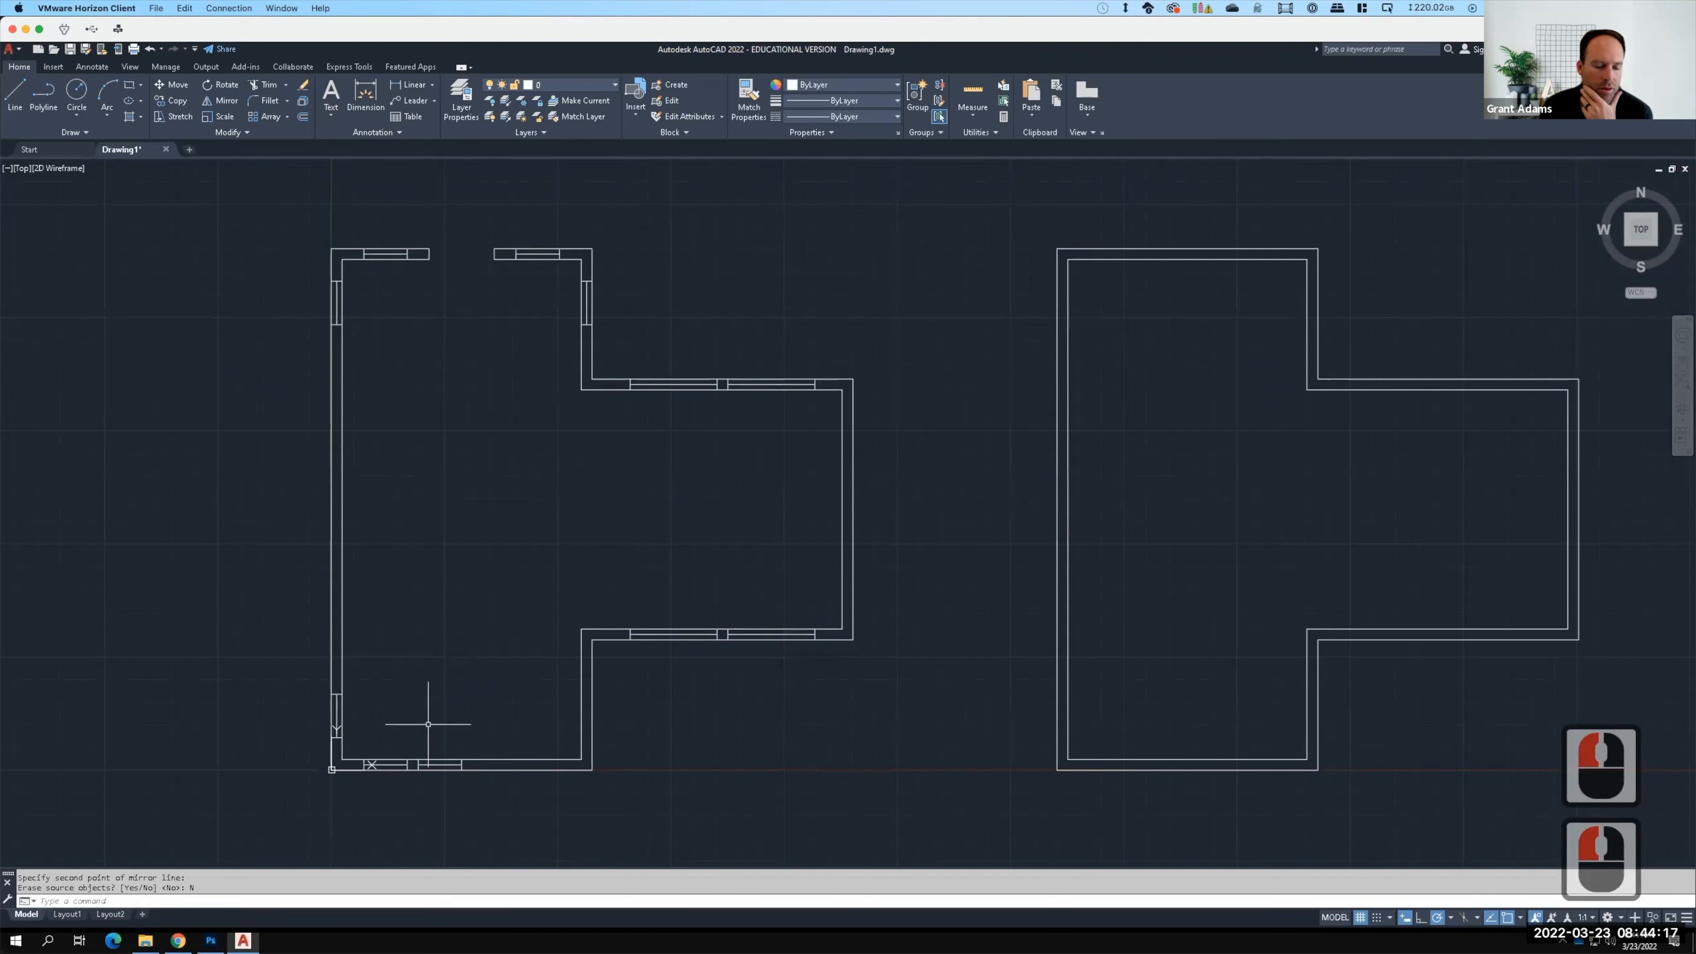
# Step: Check the wall between the main room and the right wing on the floor plan image in Photoshop, and return to AutoCAD
pyautogui.click(210, 940)
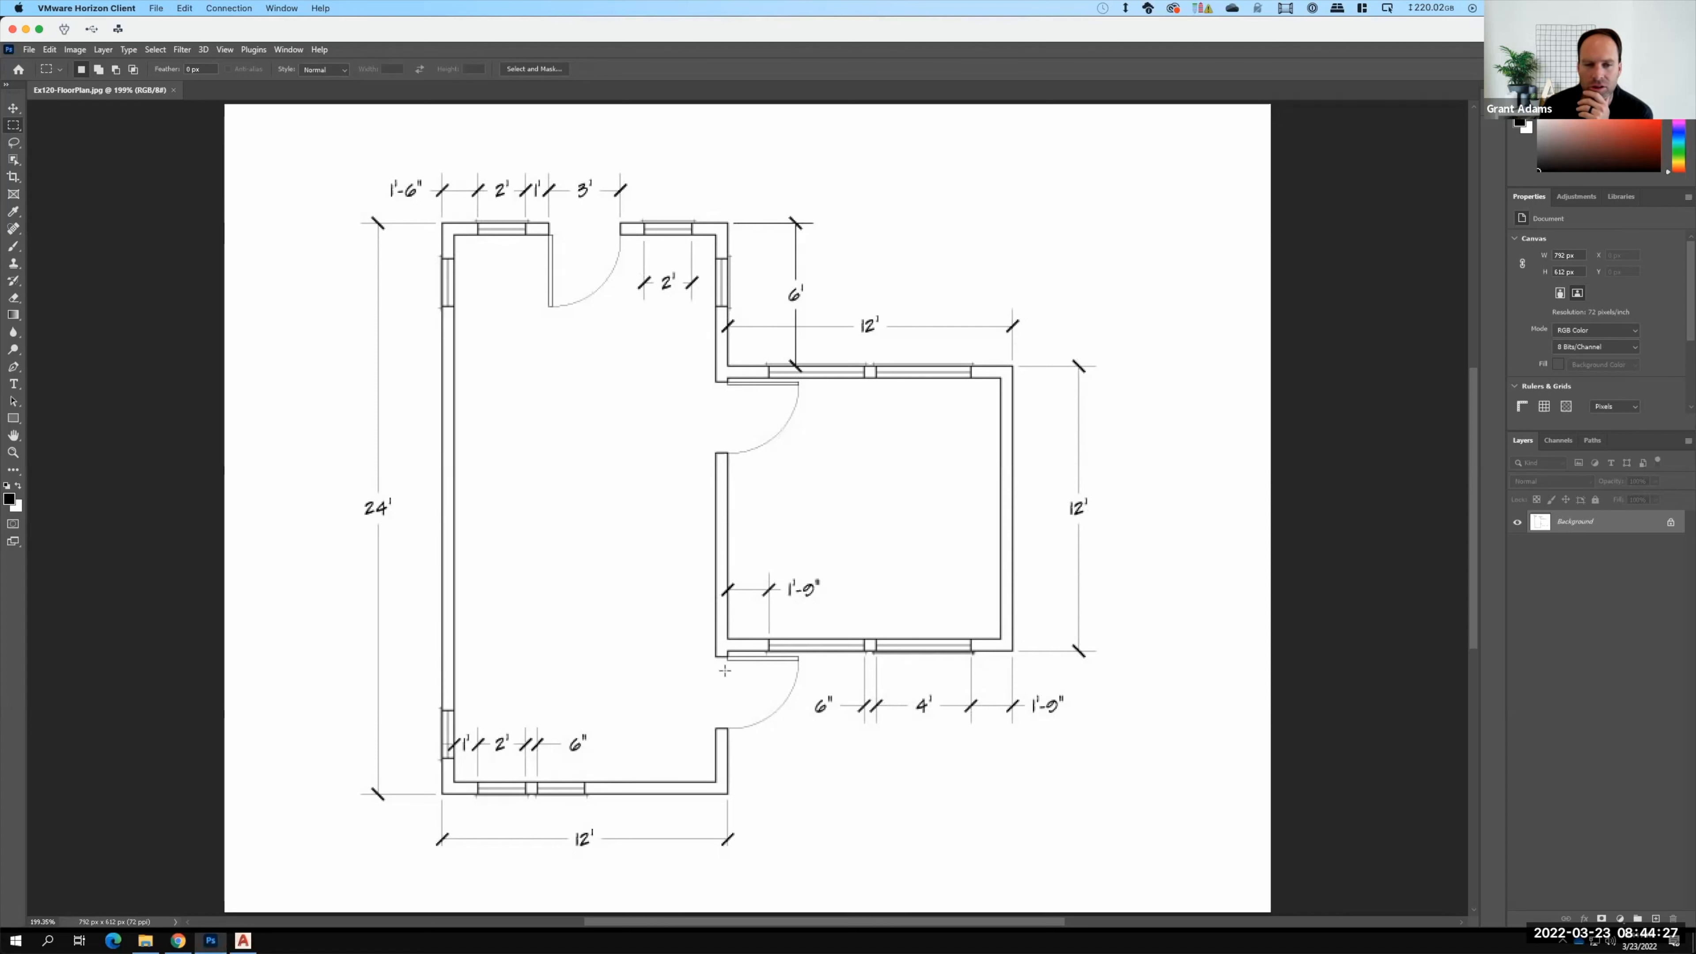
pyautogui.press('F15')
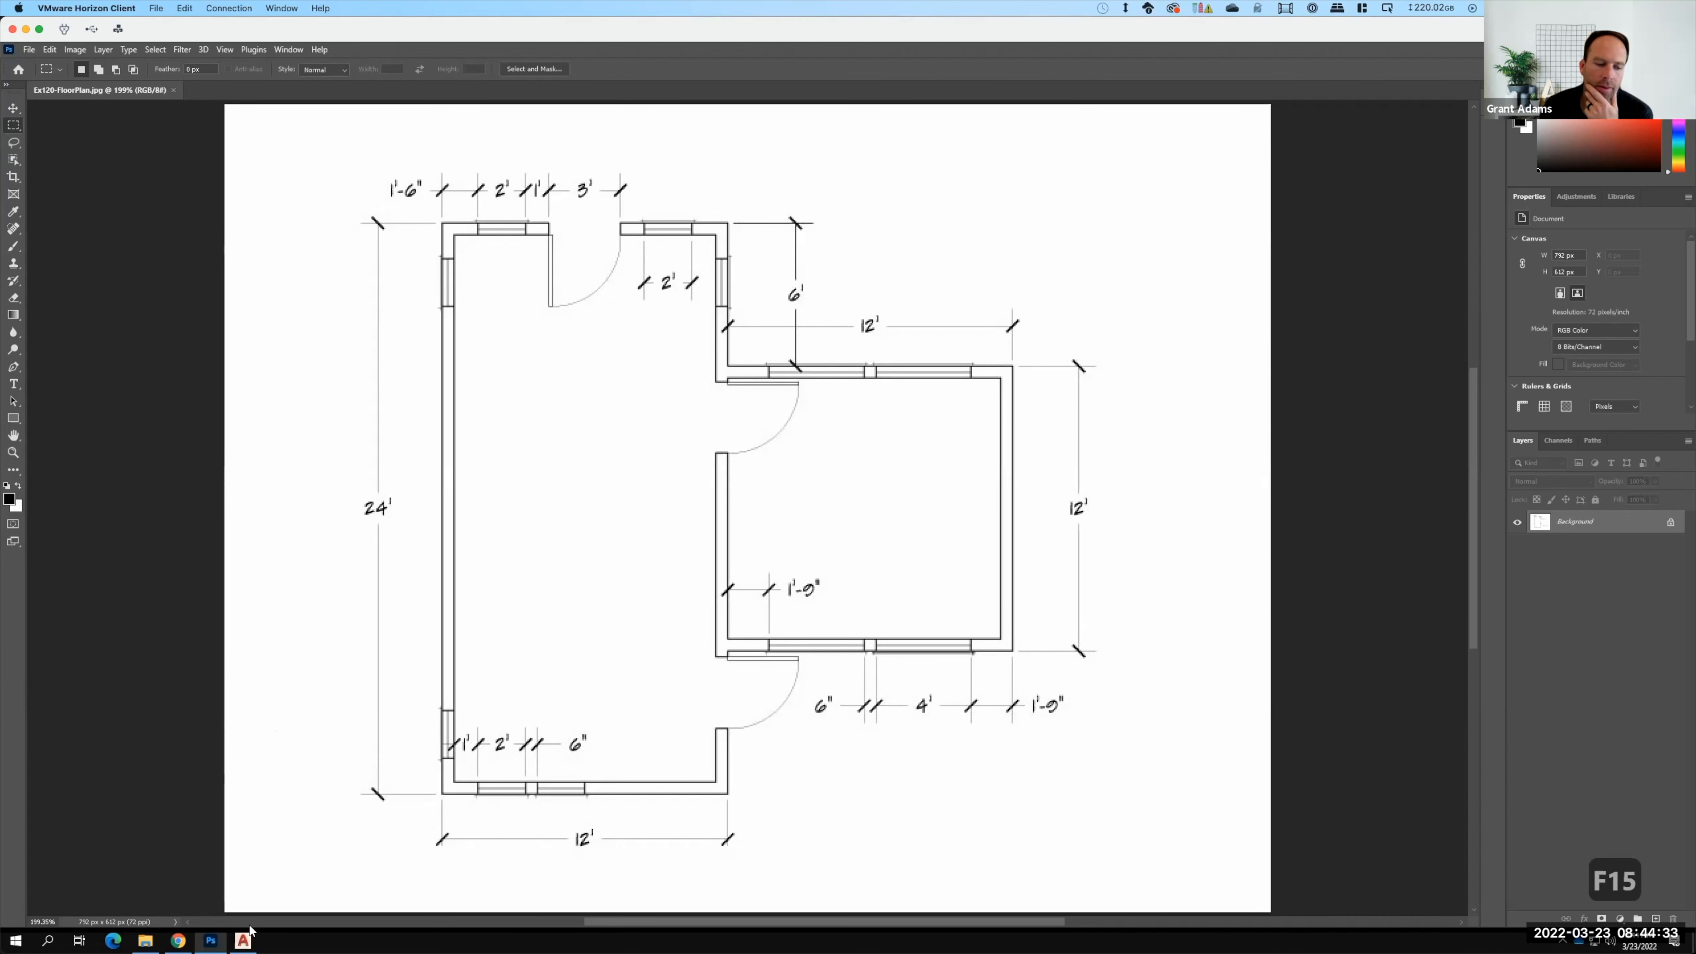
pyautogui.click(244, 939)
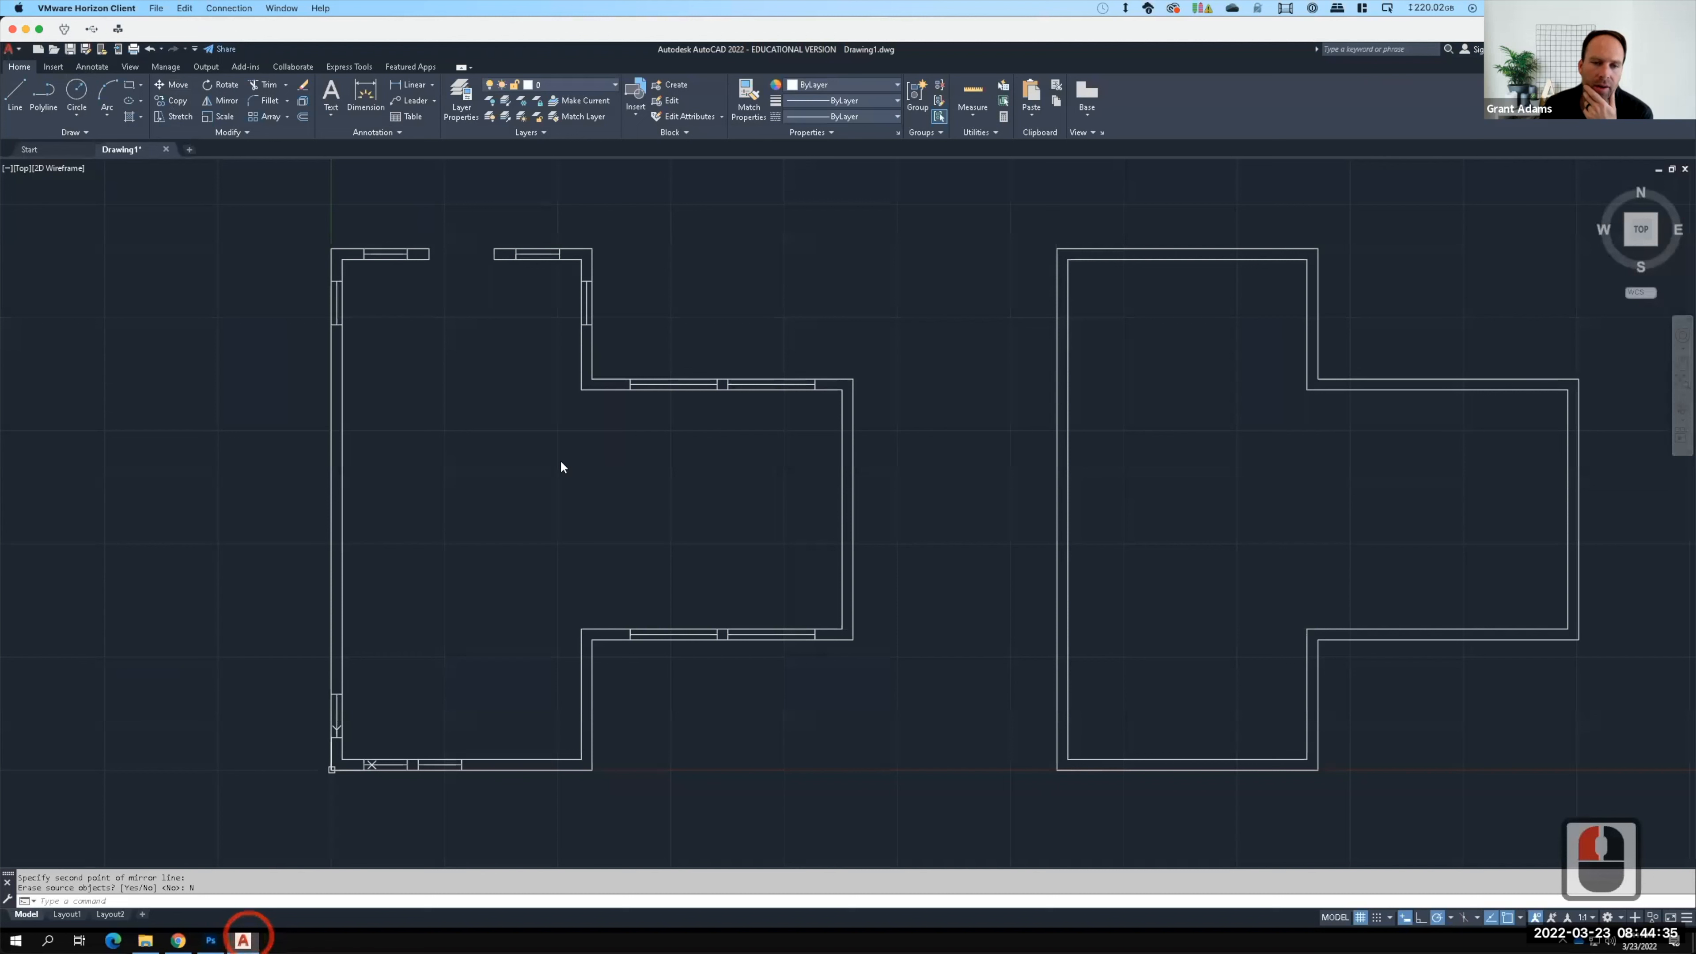
# Step: Draw the interior wall's left face line between the main room's inner corners at the right wing's lower and upper walls
pyautogui.click(20, 95)
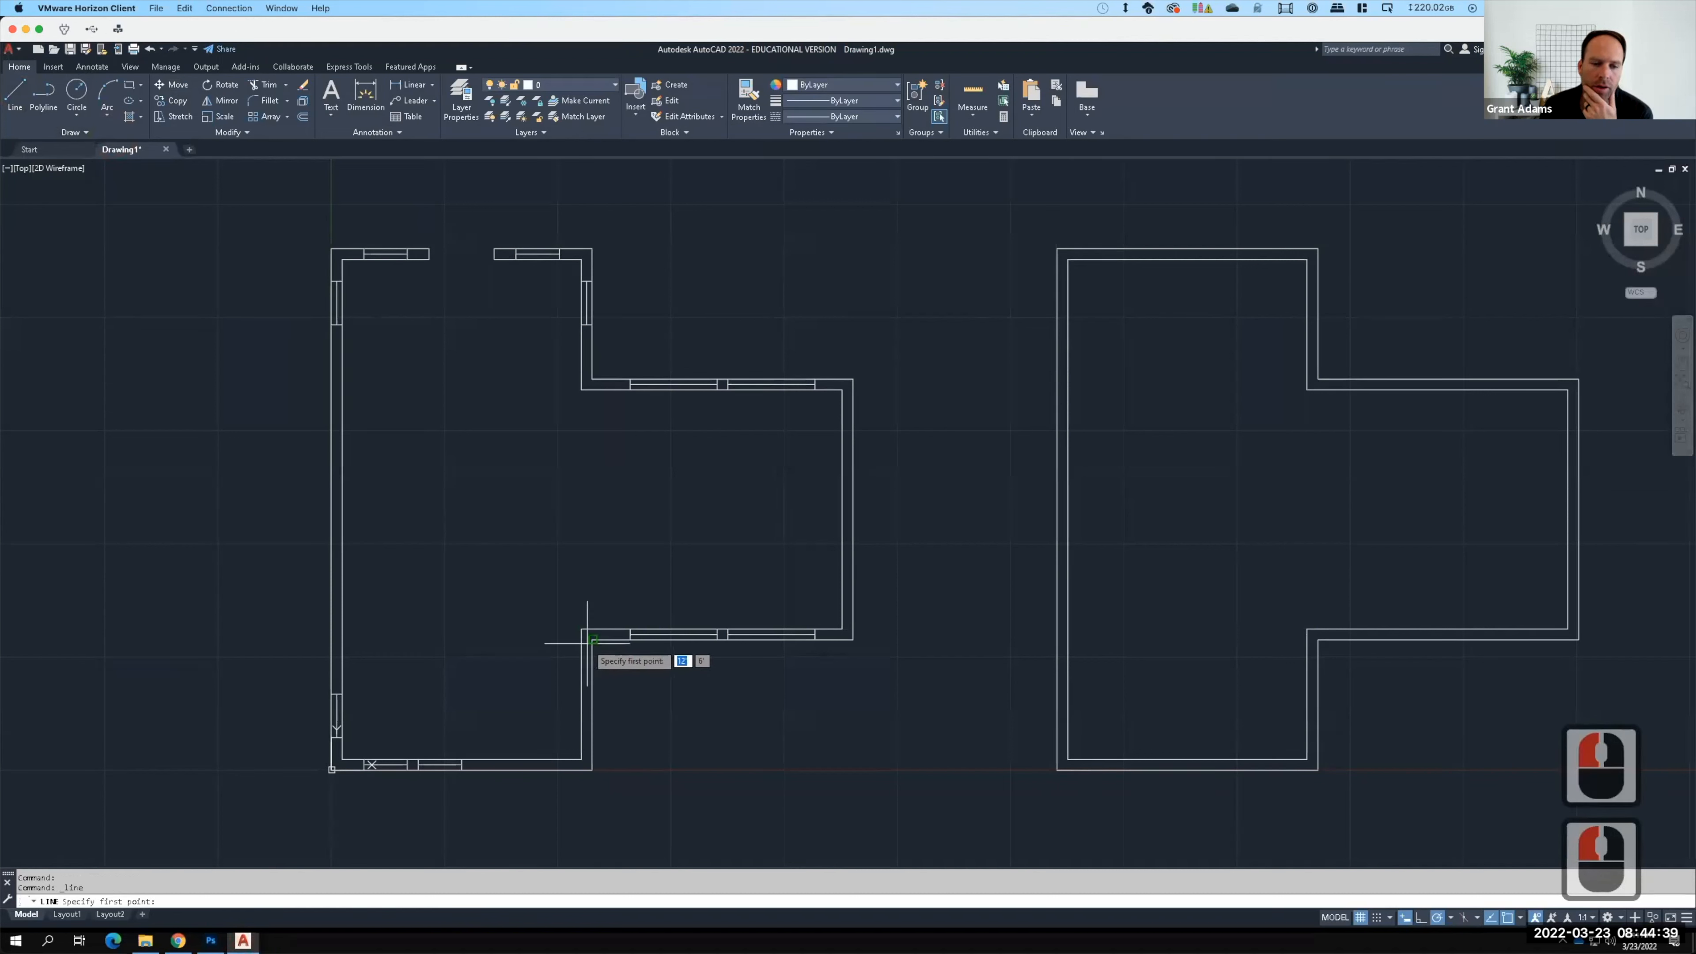
pyautogui.click(581, 628)
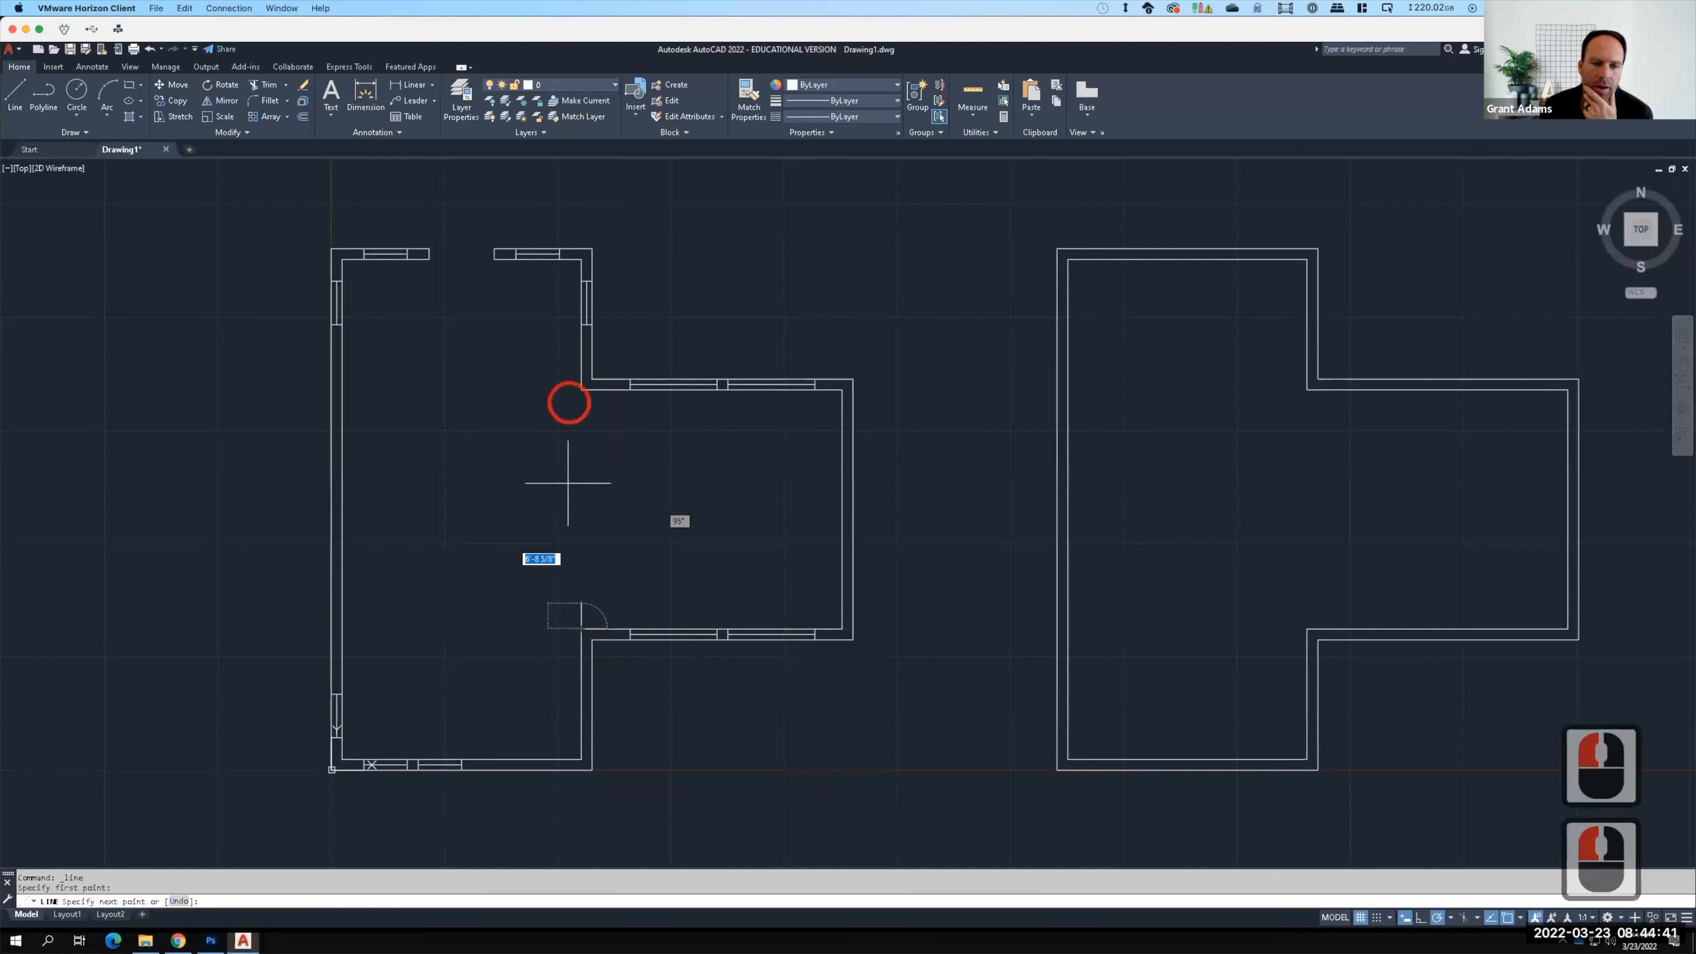
pyautogui.click(580, 388)
pyautogui.press('Return')
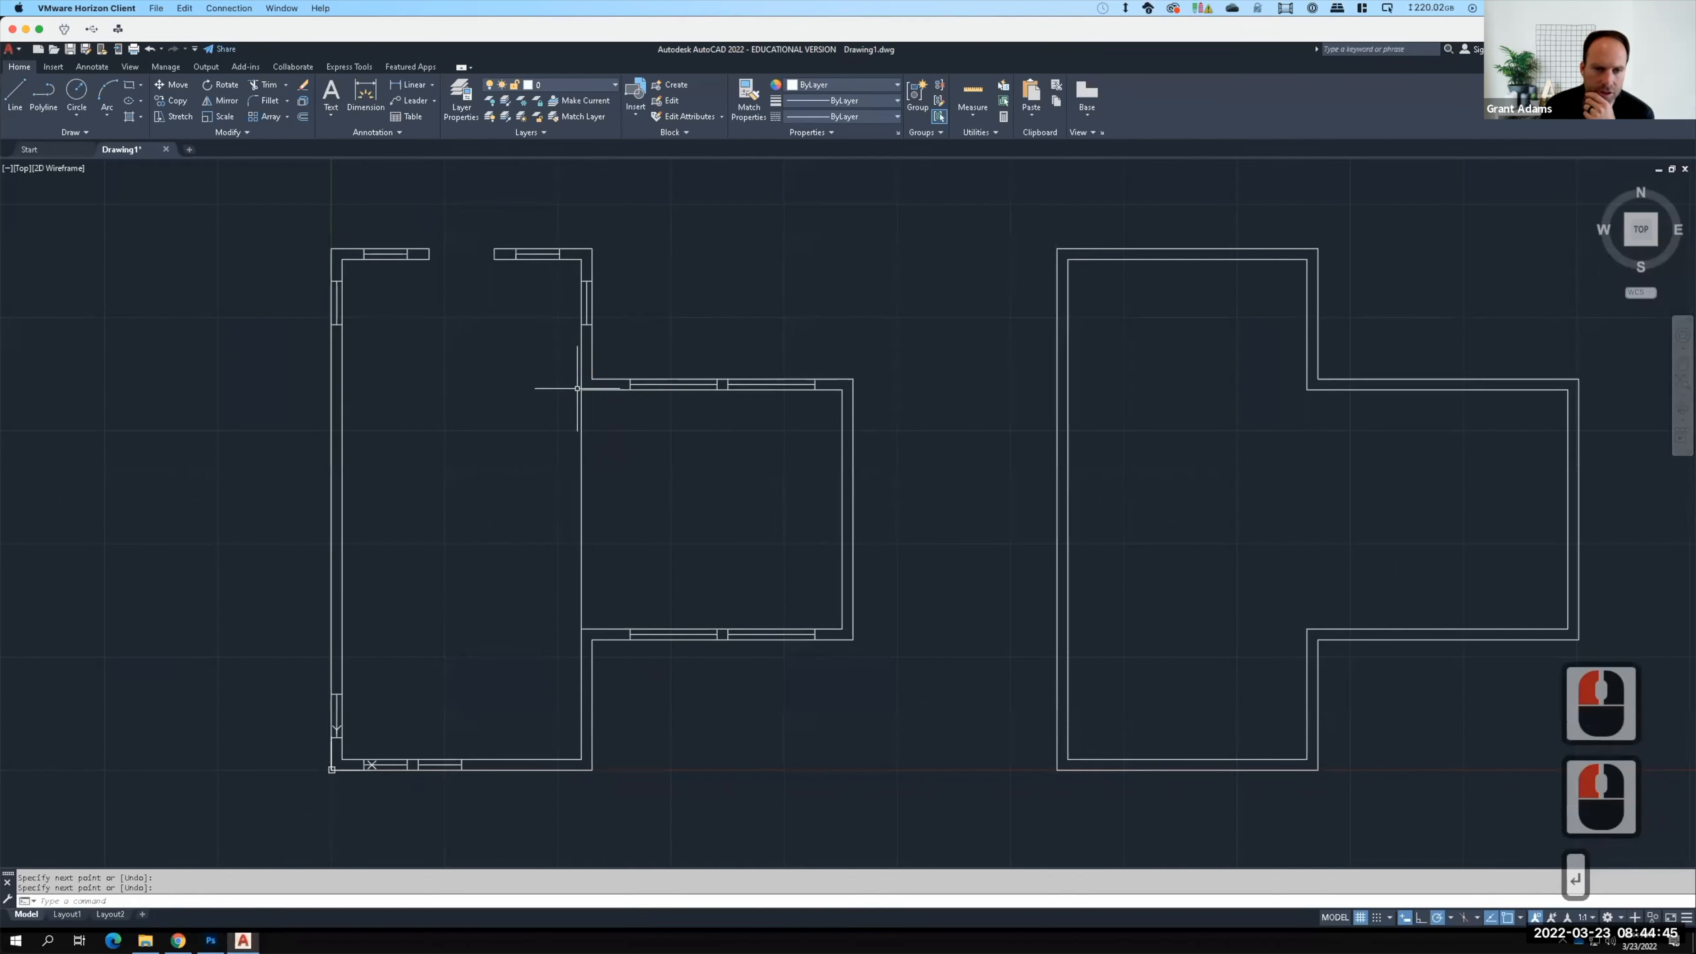
# Step: Draw the interior wall's right face line, aligned with the main room's outer wall line, between the right wing's upper and lower inner wall lines
pyautogui.click(20, 92)
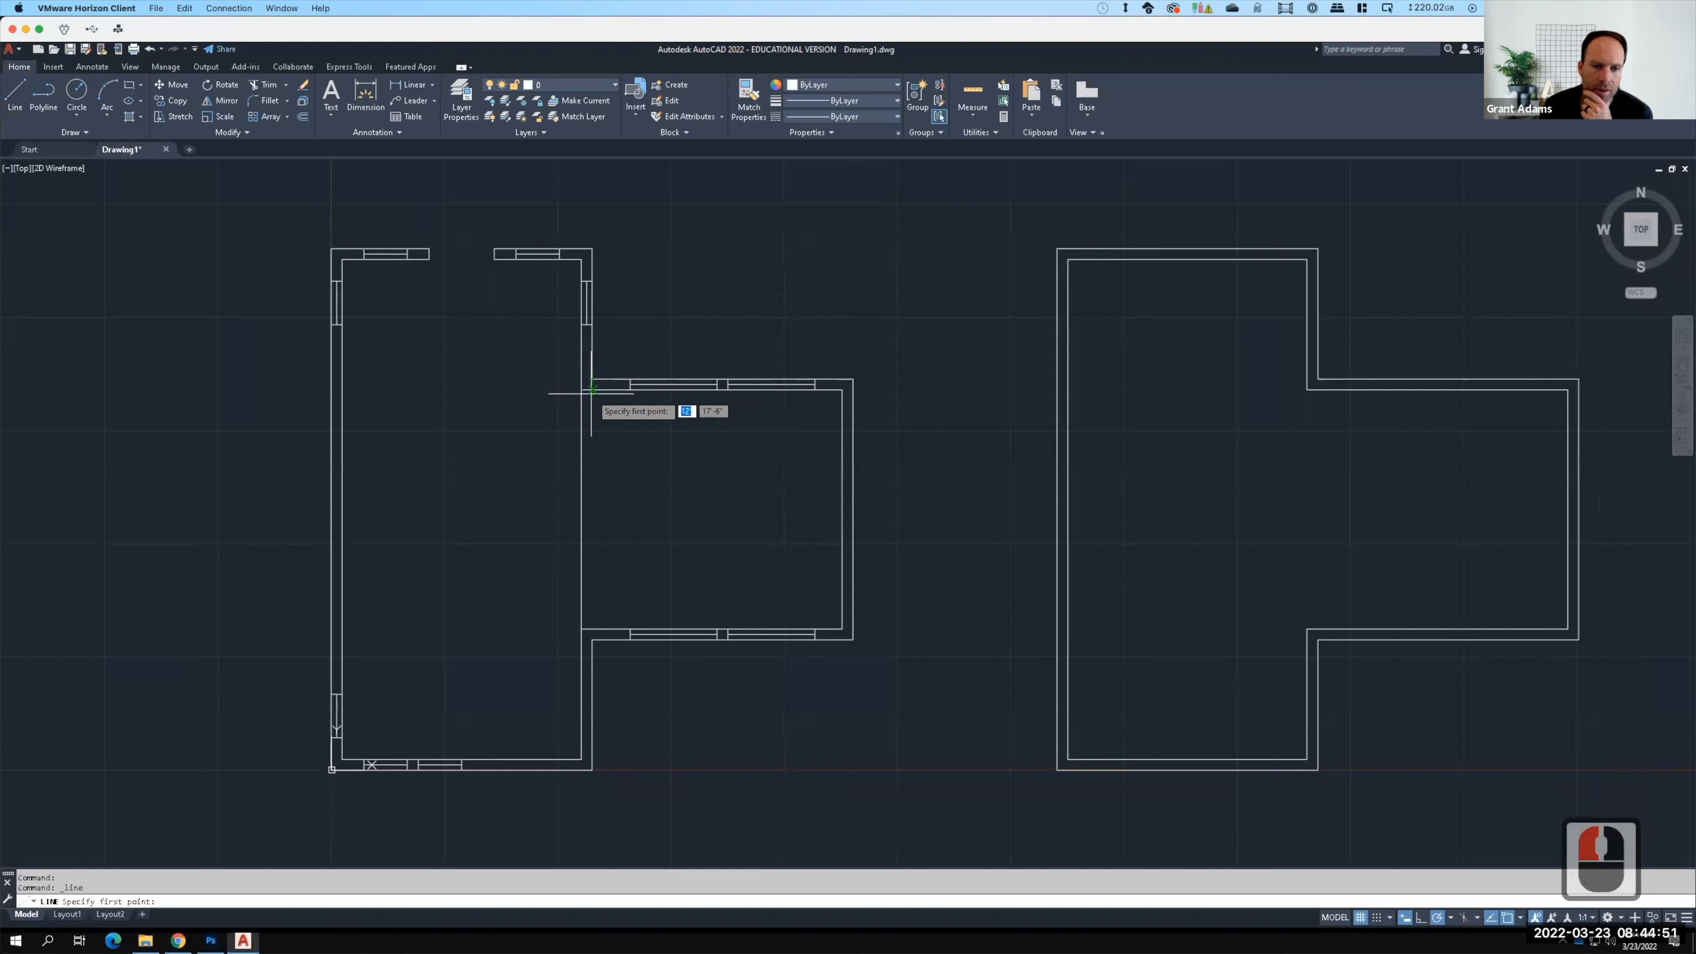
pyautogui.click(591, 391)
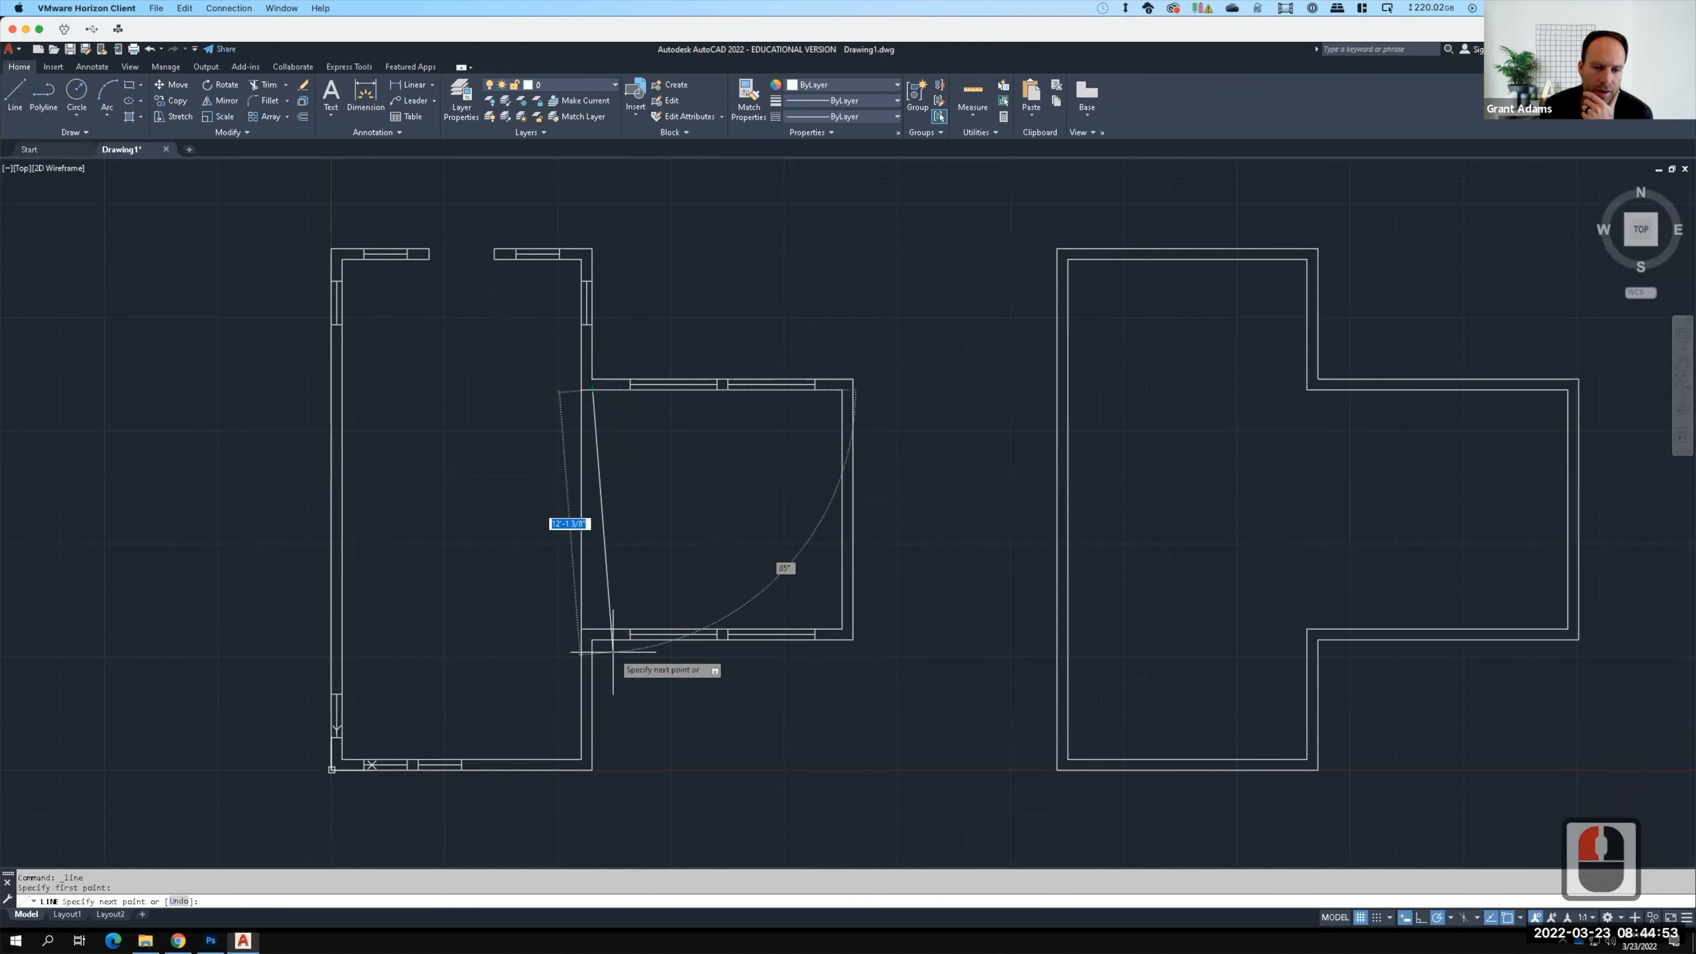
pyautogui.click(591, 628)
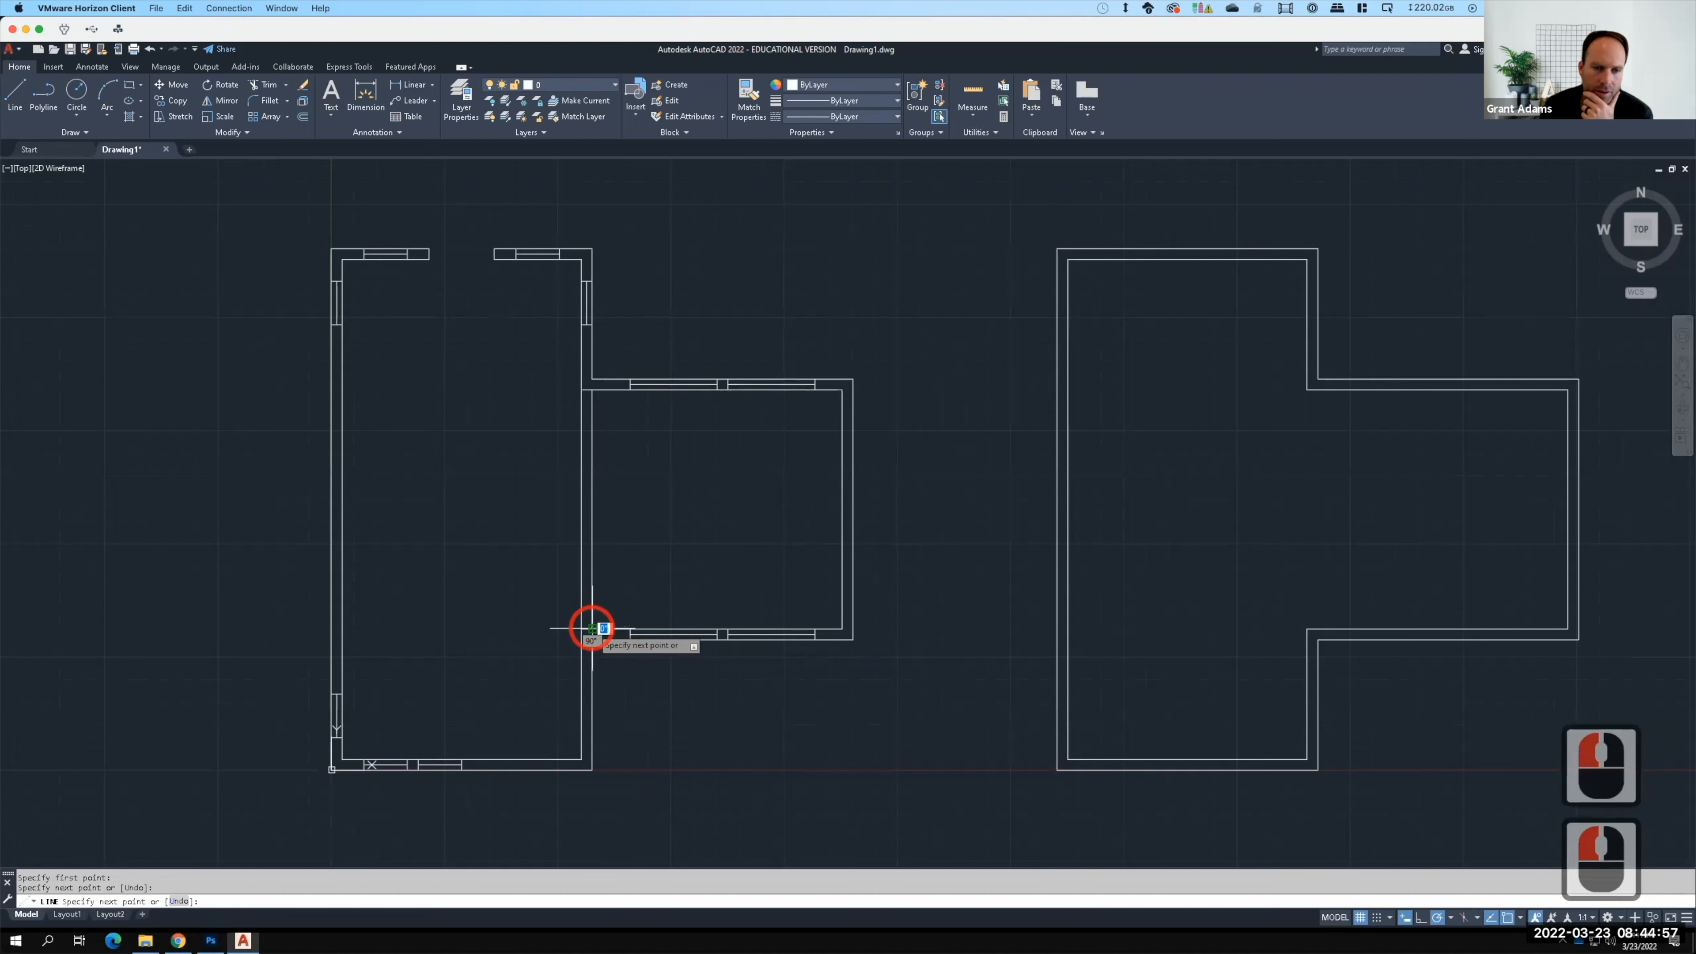
pyautogui.press('Return')
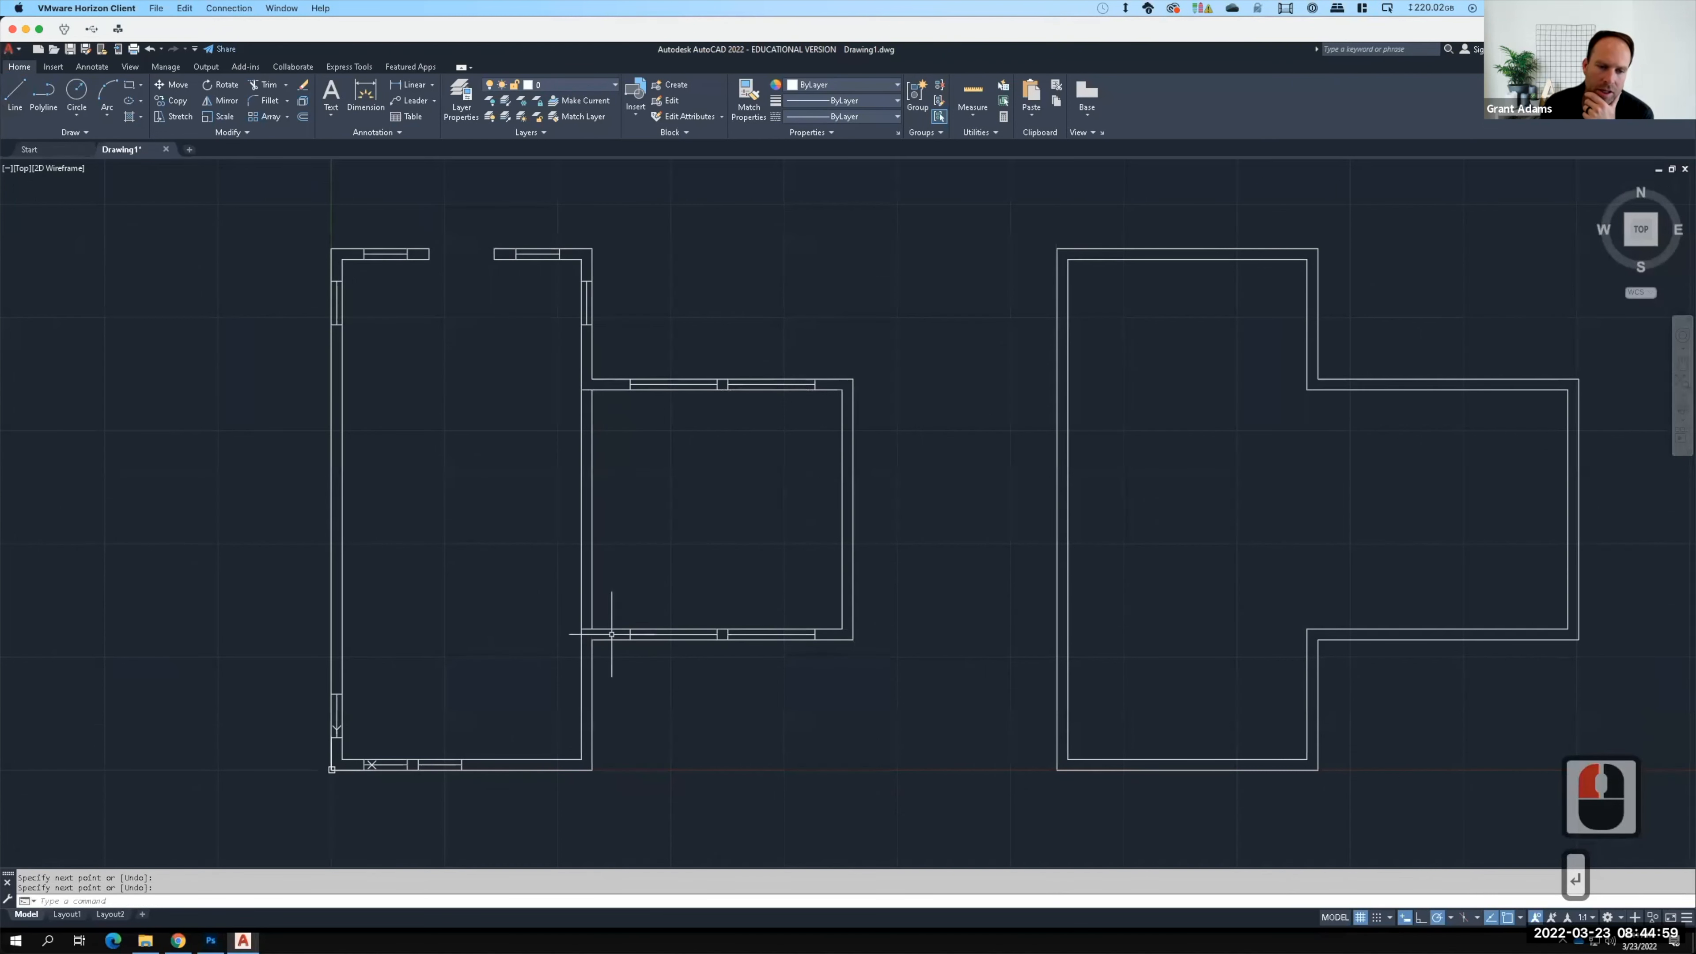
# Step: Trim away the two short line stubs crossing the interior wall at the right wing's lower and upper inner wall lines
pyautogui.scroll(2, 612, 634)
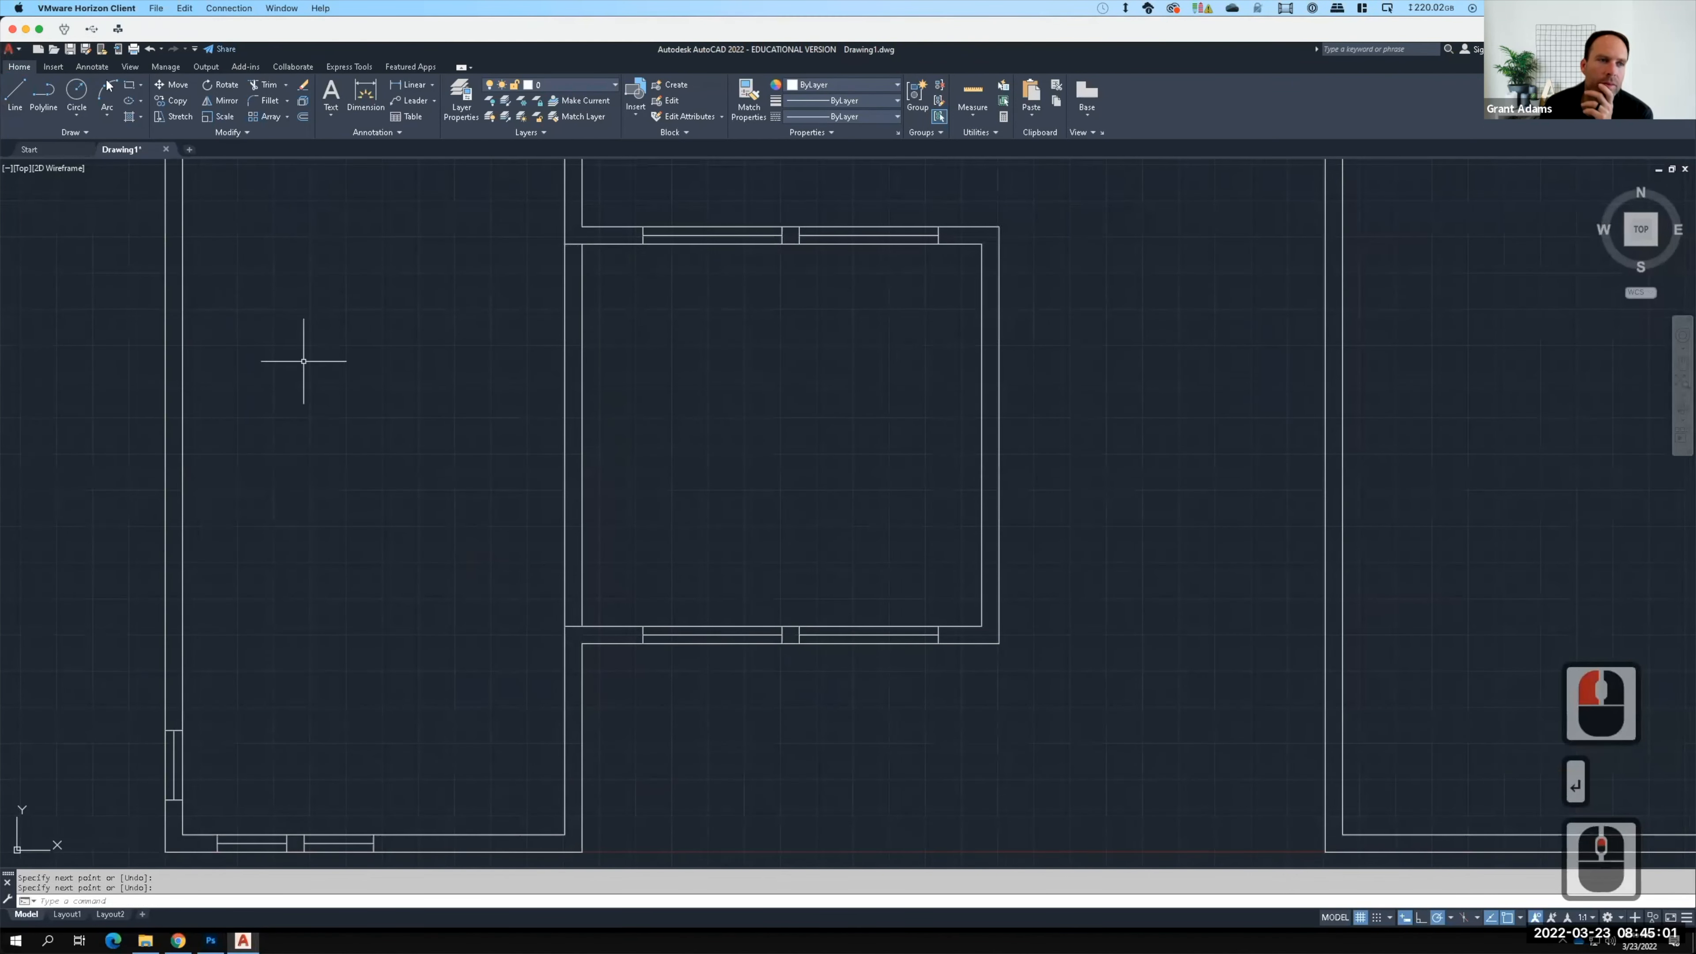
pyautogui.click(253, 84)
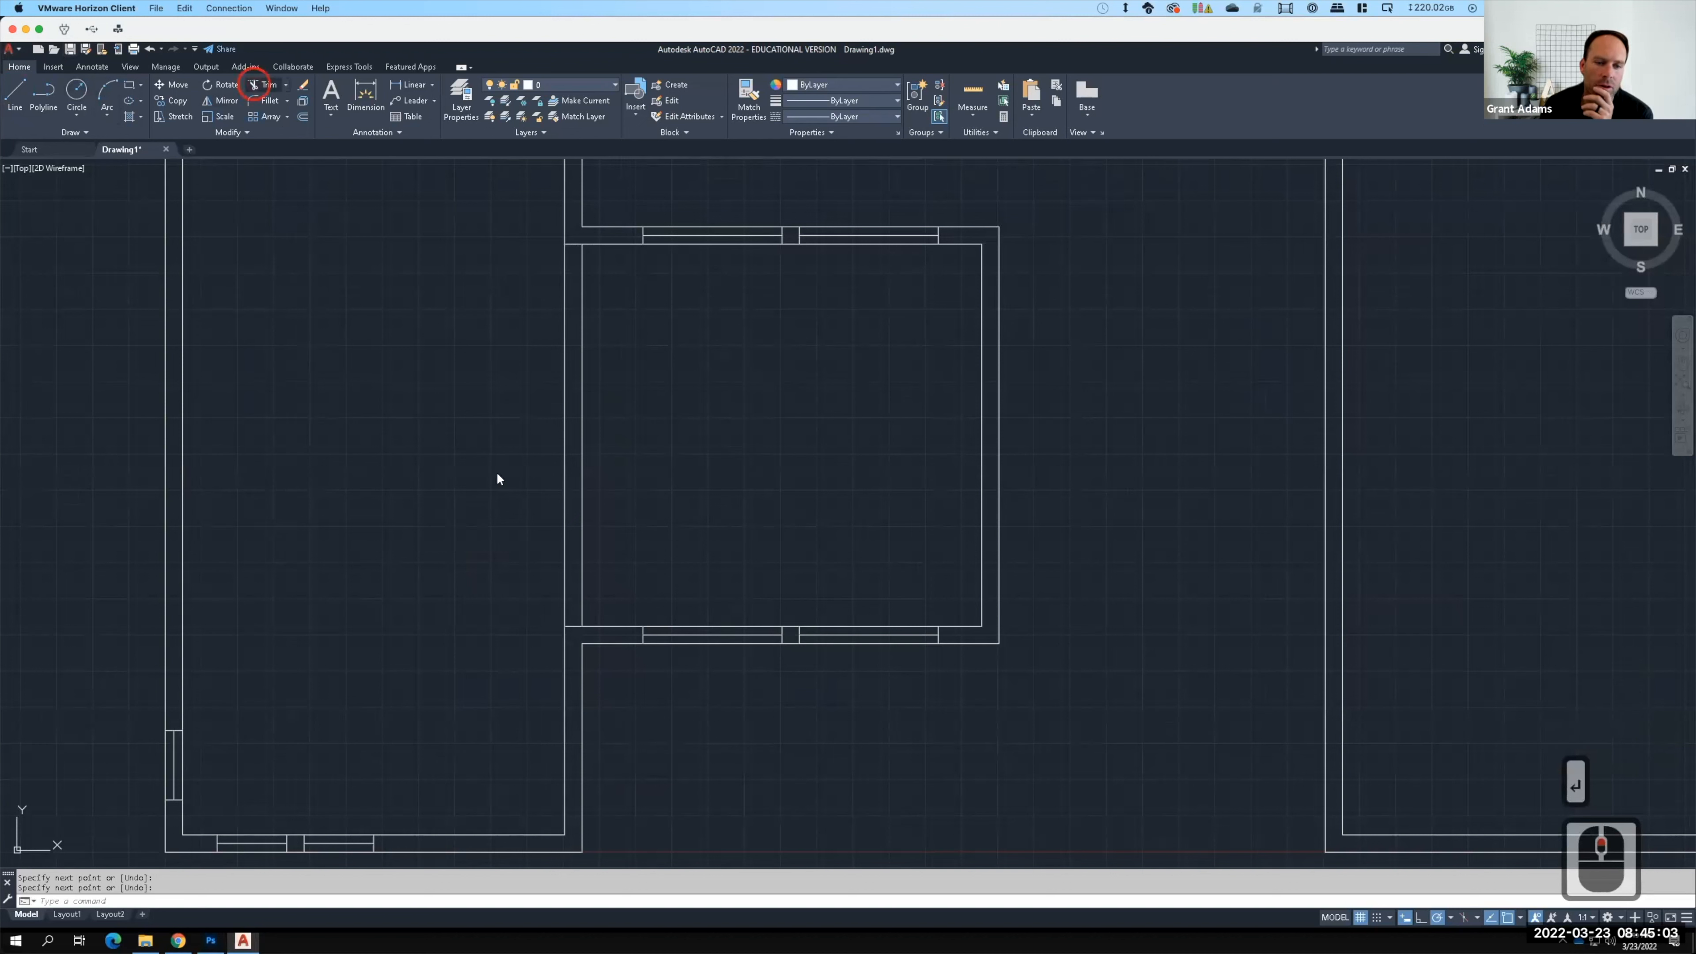
pyautogui.click(575, 631)
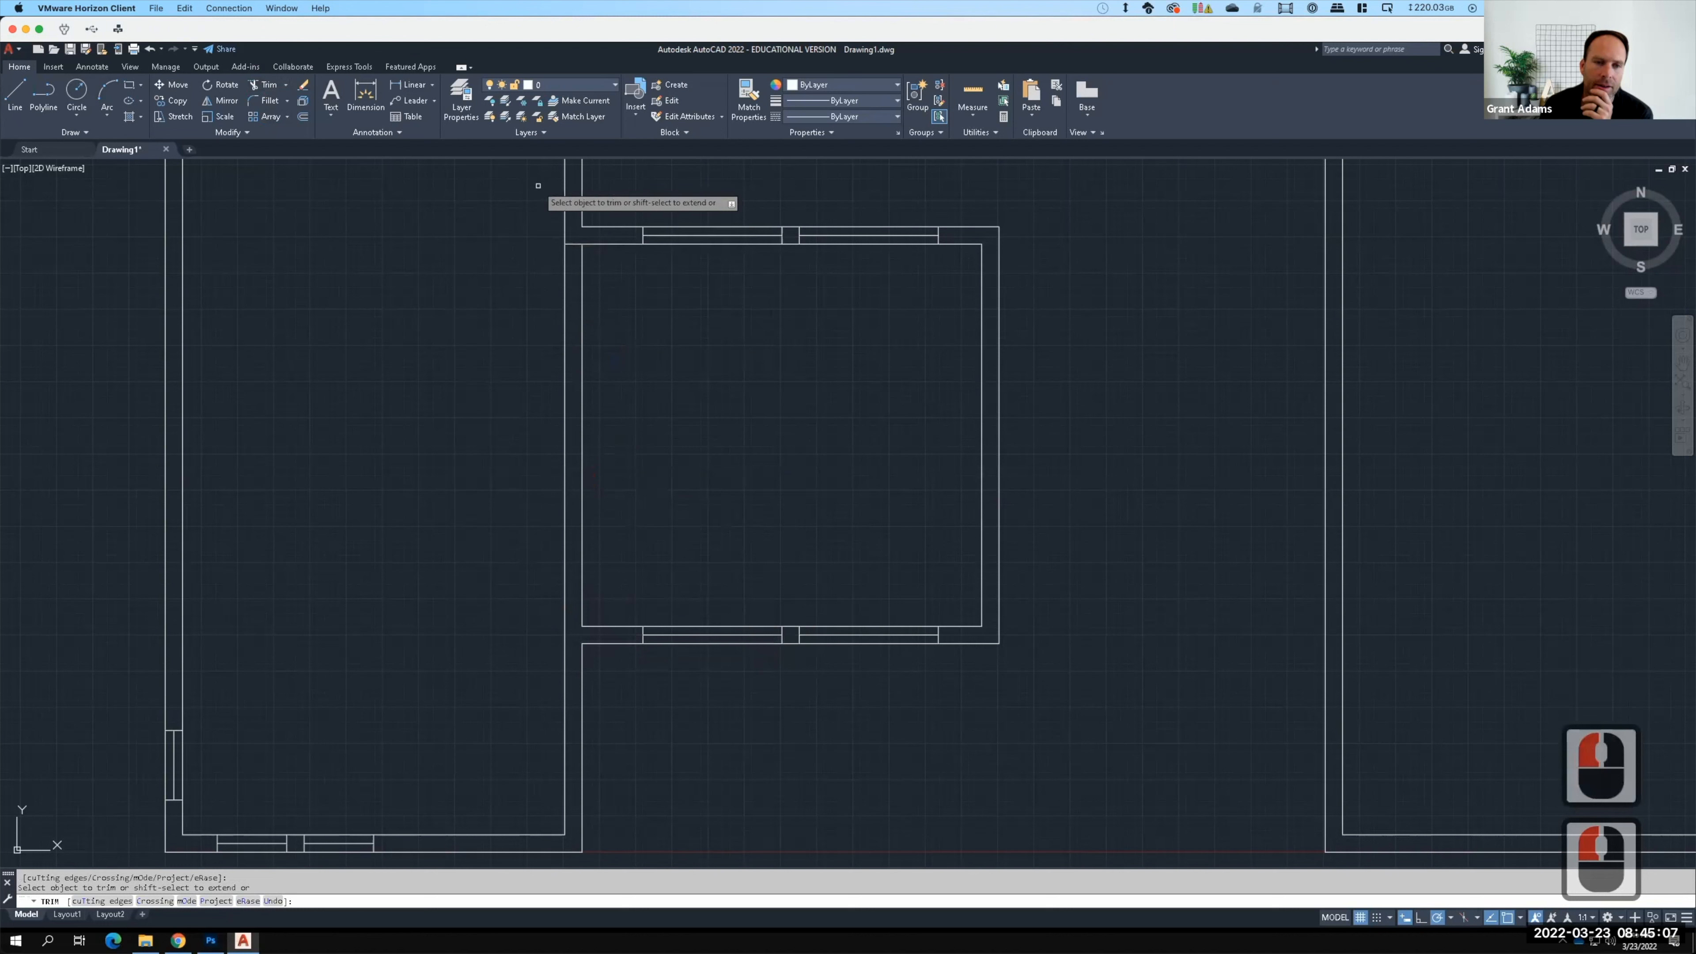
pyautogui.click(571, 244)
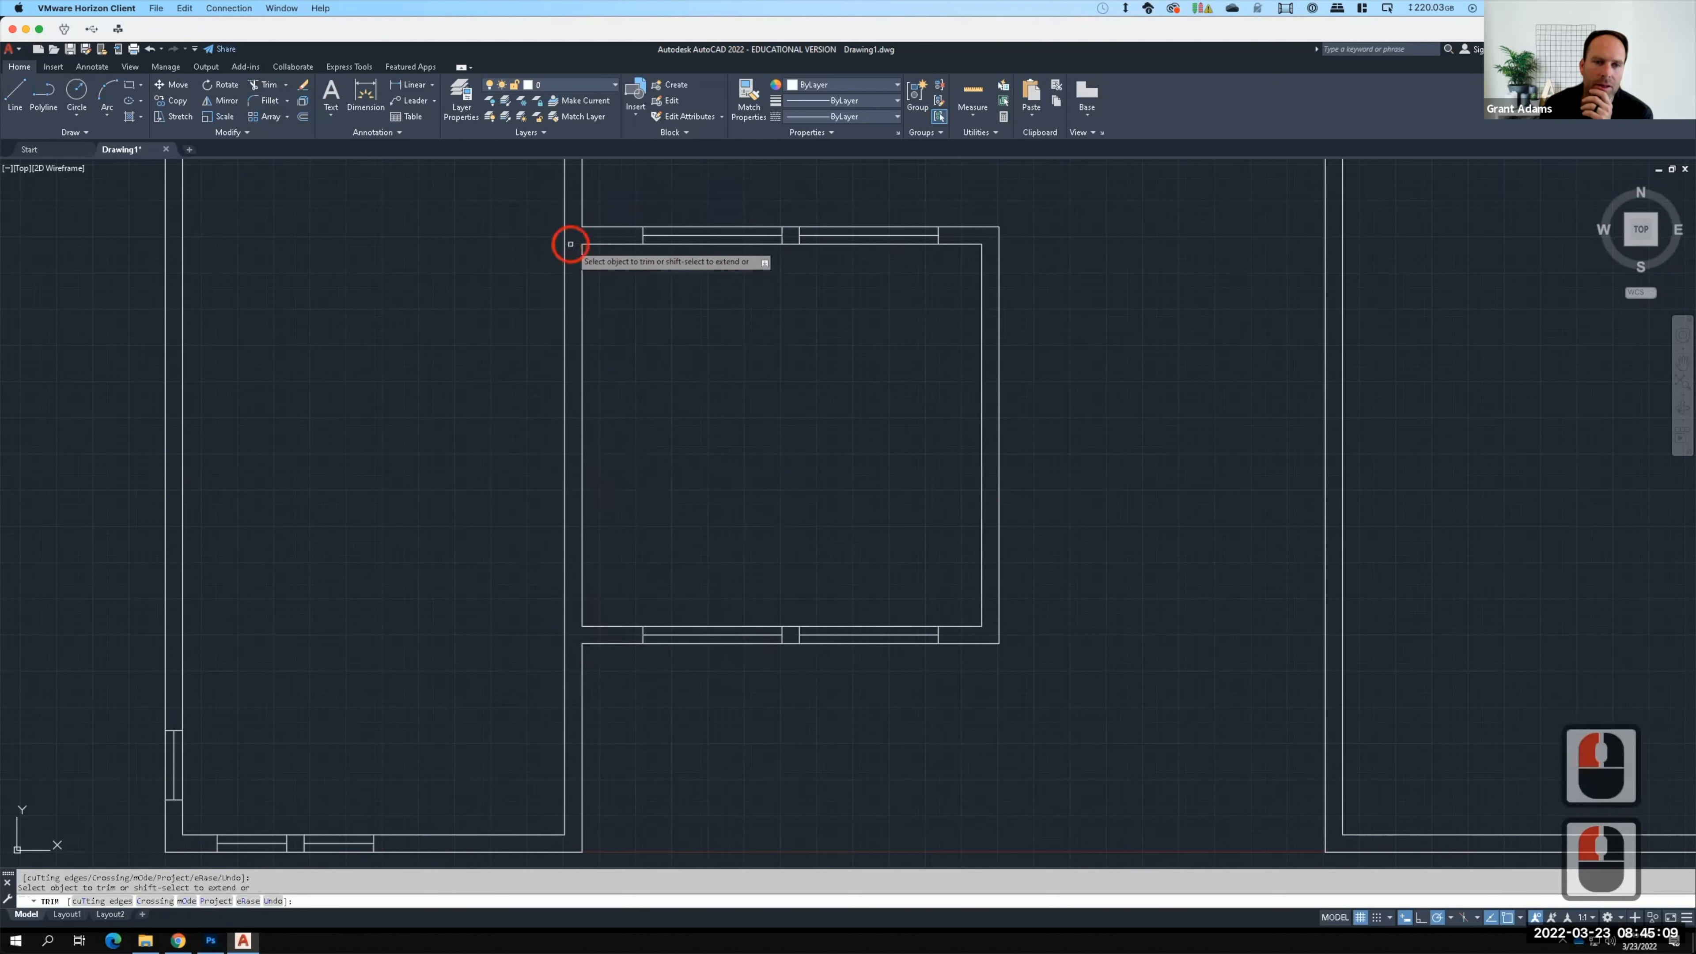
pyautogui.scroll(-2, 651, 379)
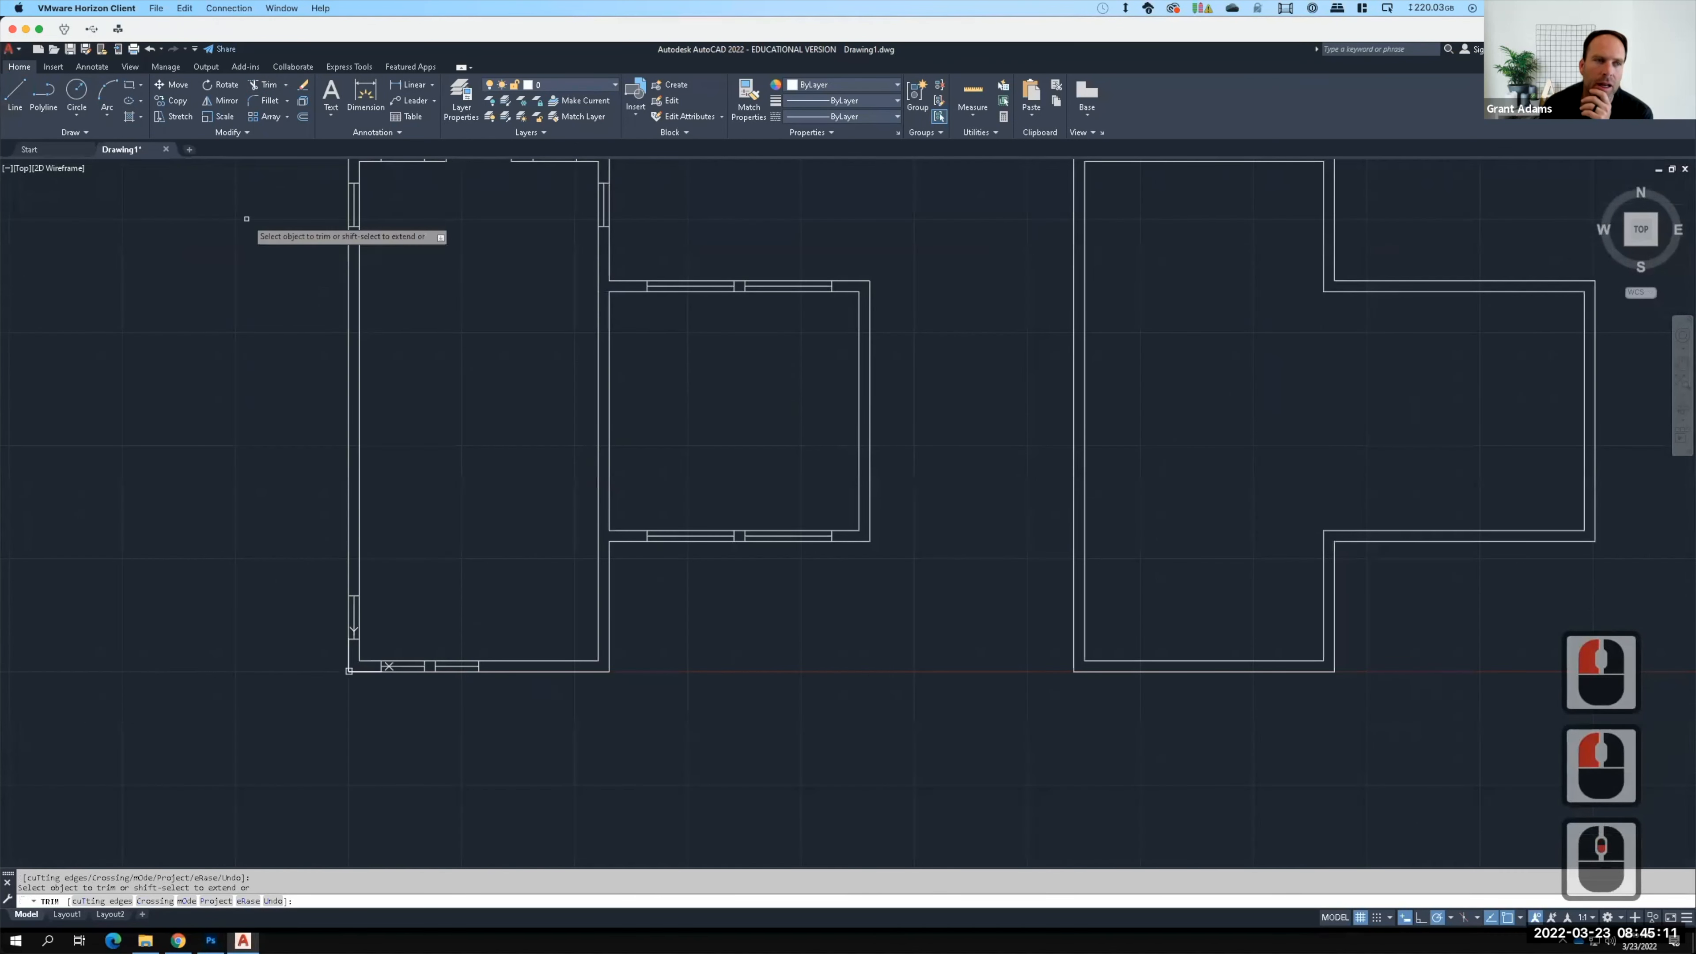
# Step: Draw a door jamb line across the interior wall, 4" below the right wing's upper inner corner
pyautogui.click(16, 92)
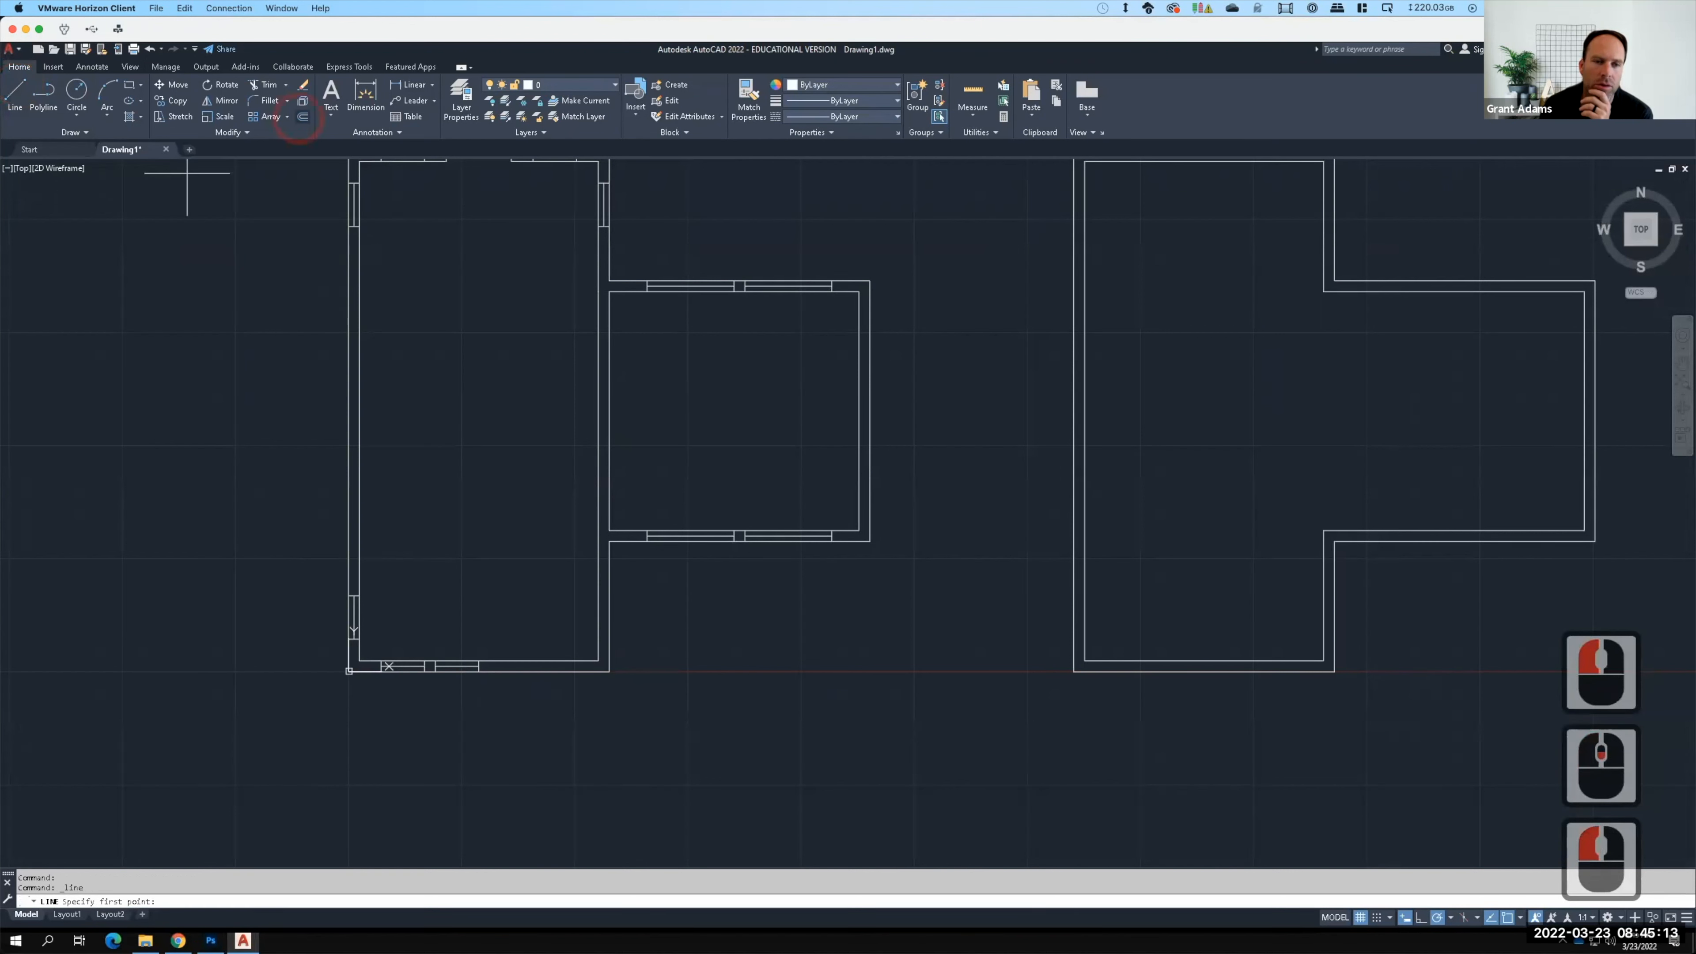
pyautogui.scroll(5, 624, 281)
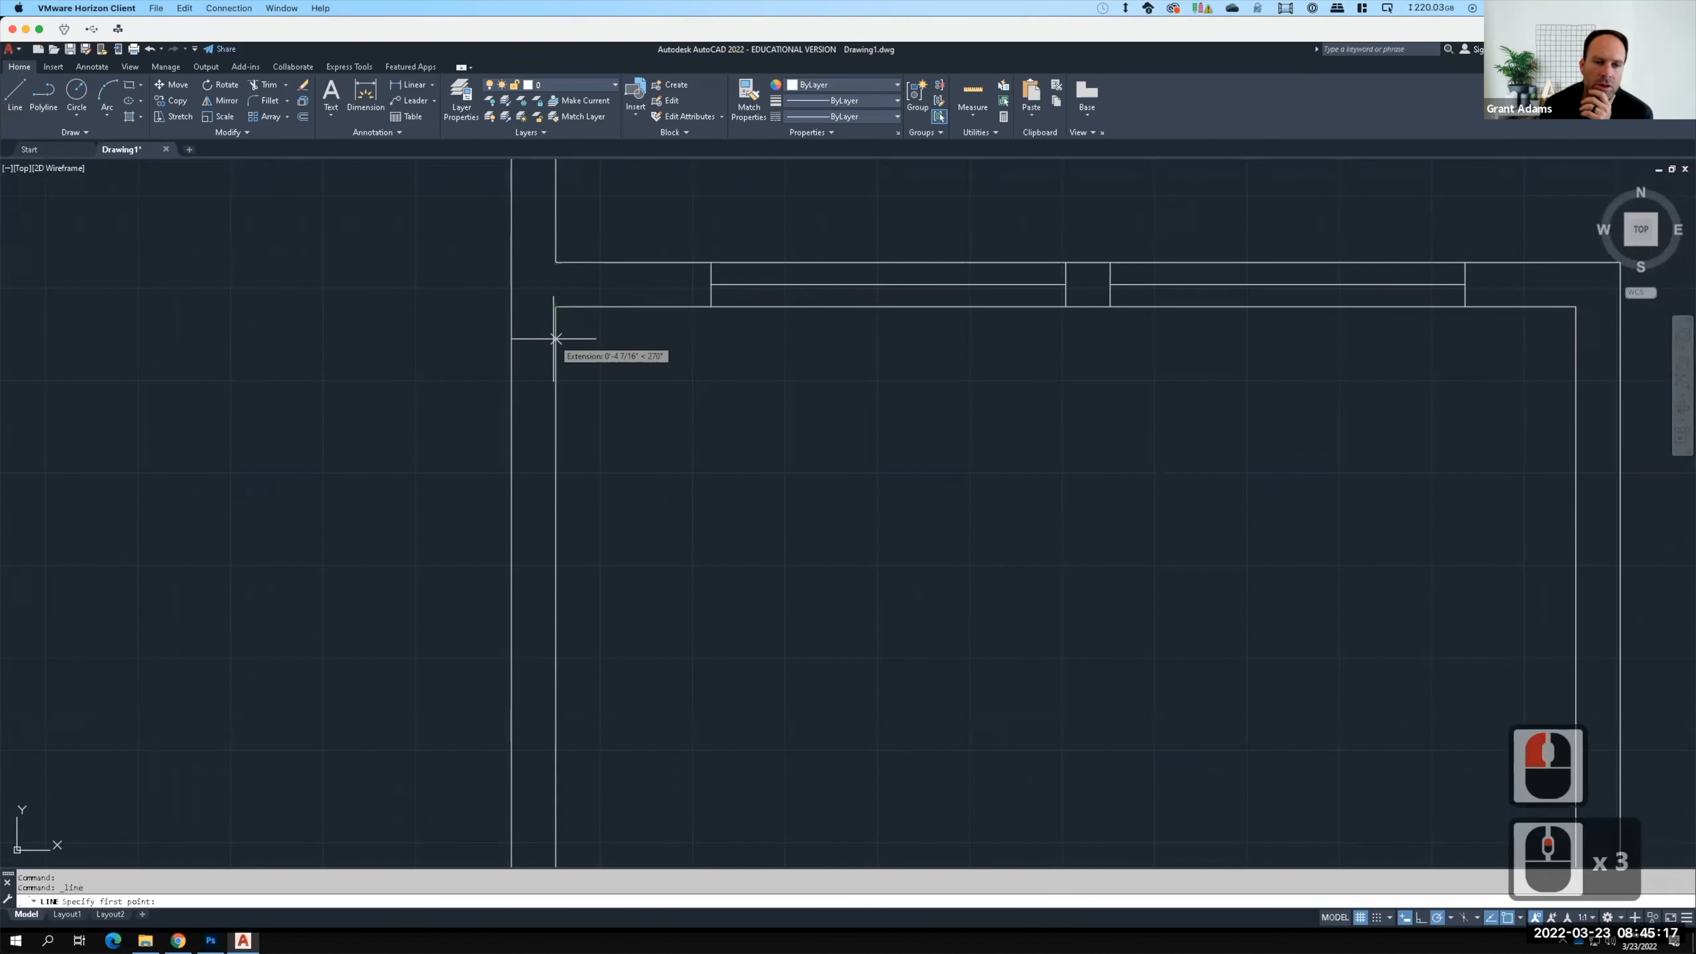
pyautogui.write('4"')
pyautogui.press('Return')
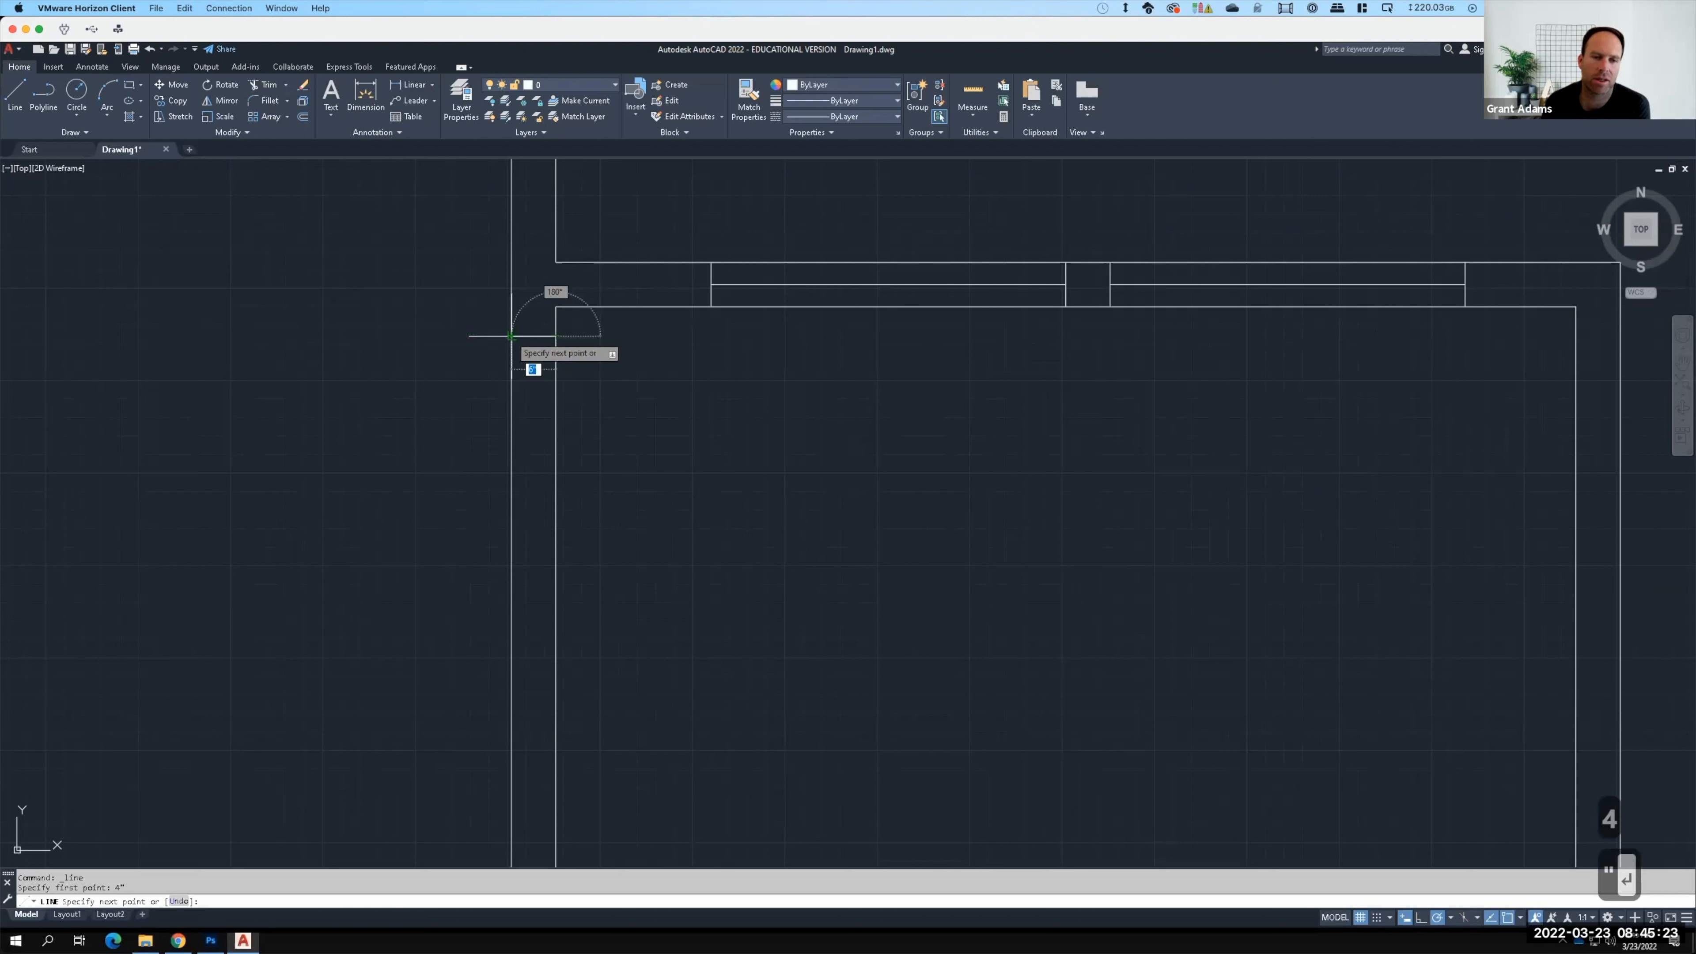
pyautogui.click(512, 335)
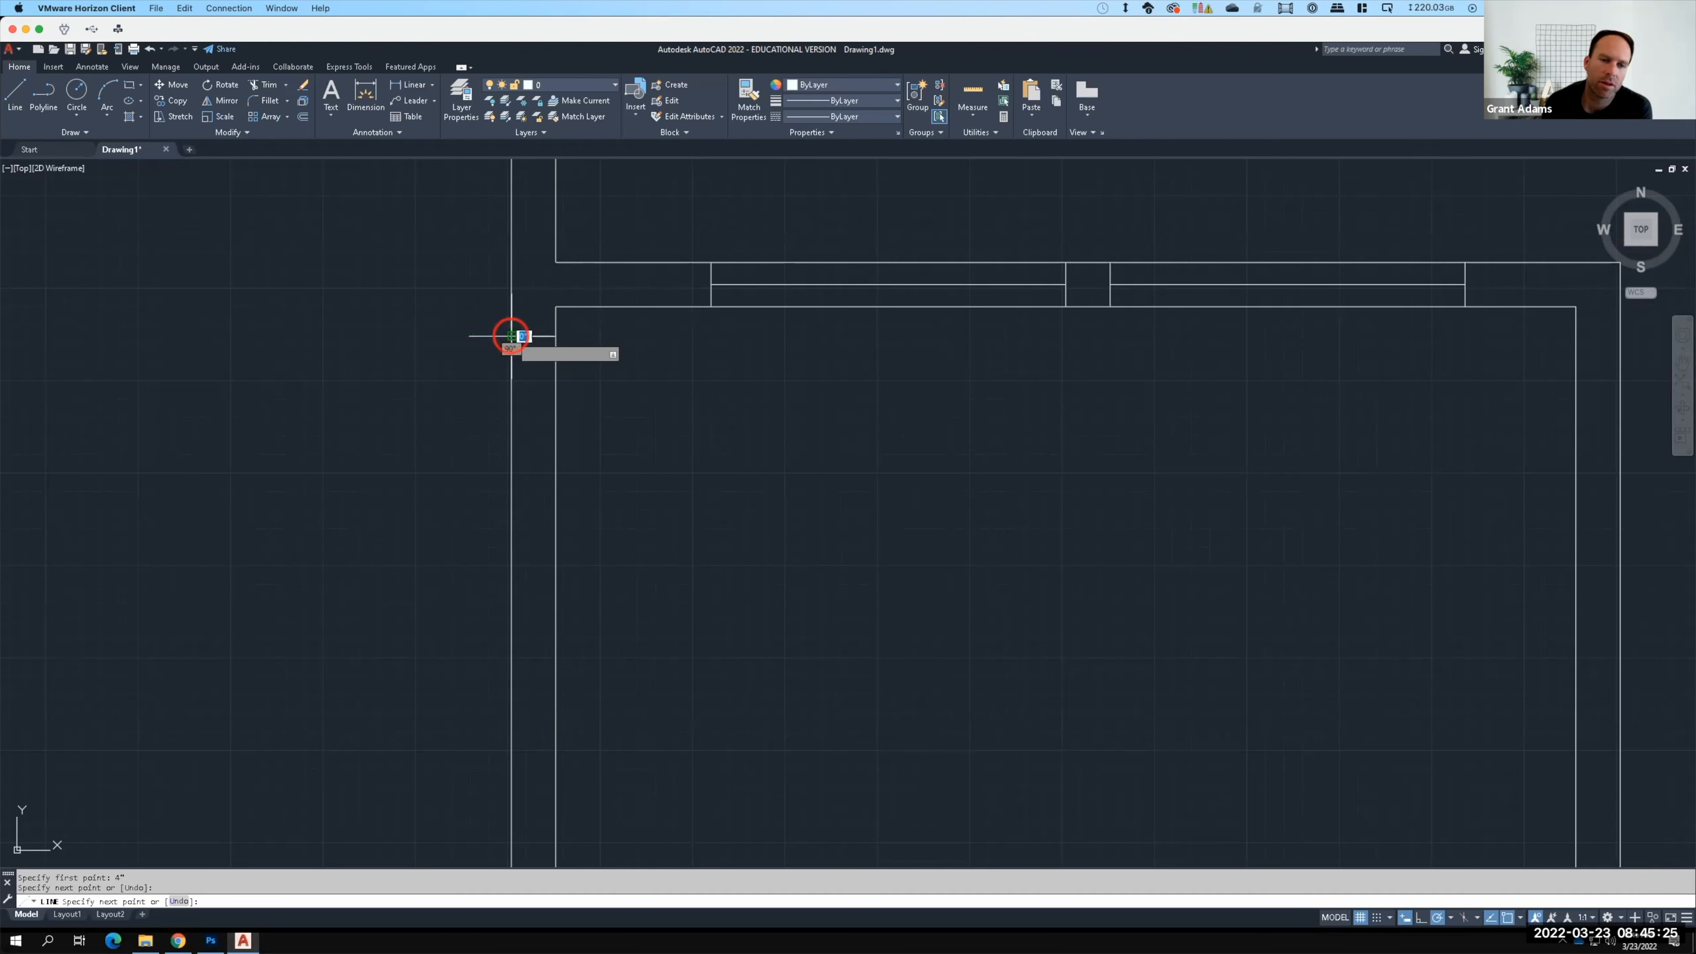
pyautogui.press('Return')
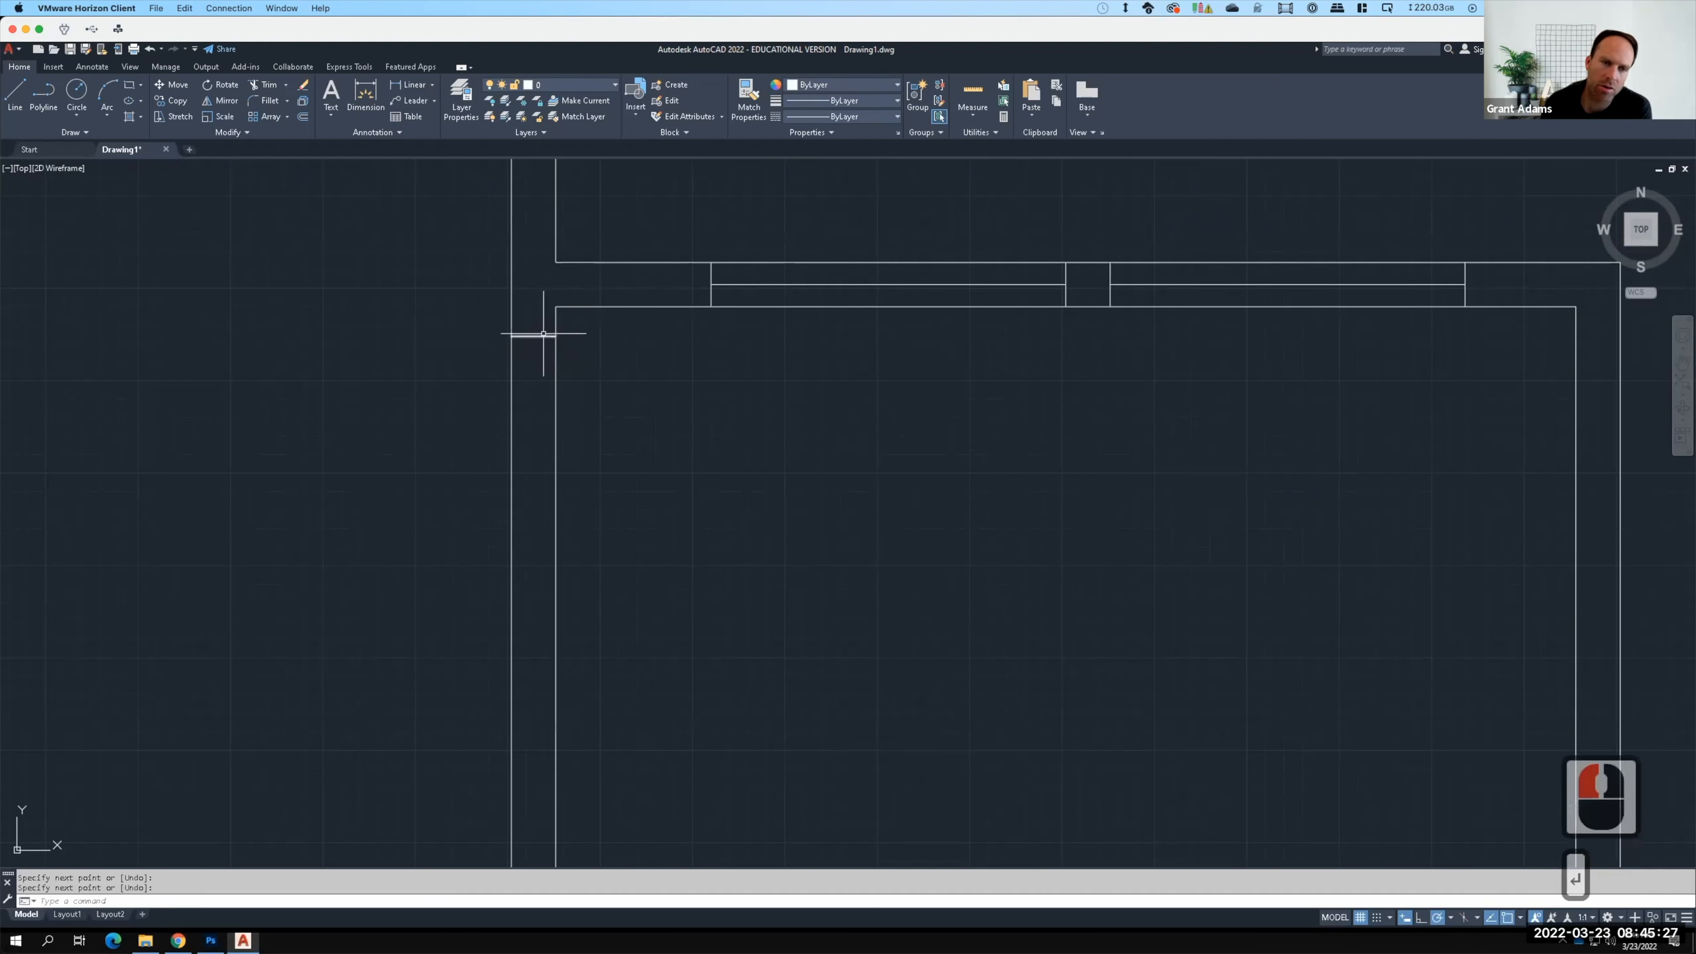
pyautogui.press('F15')
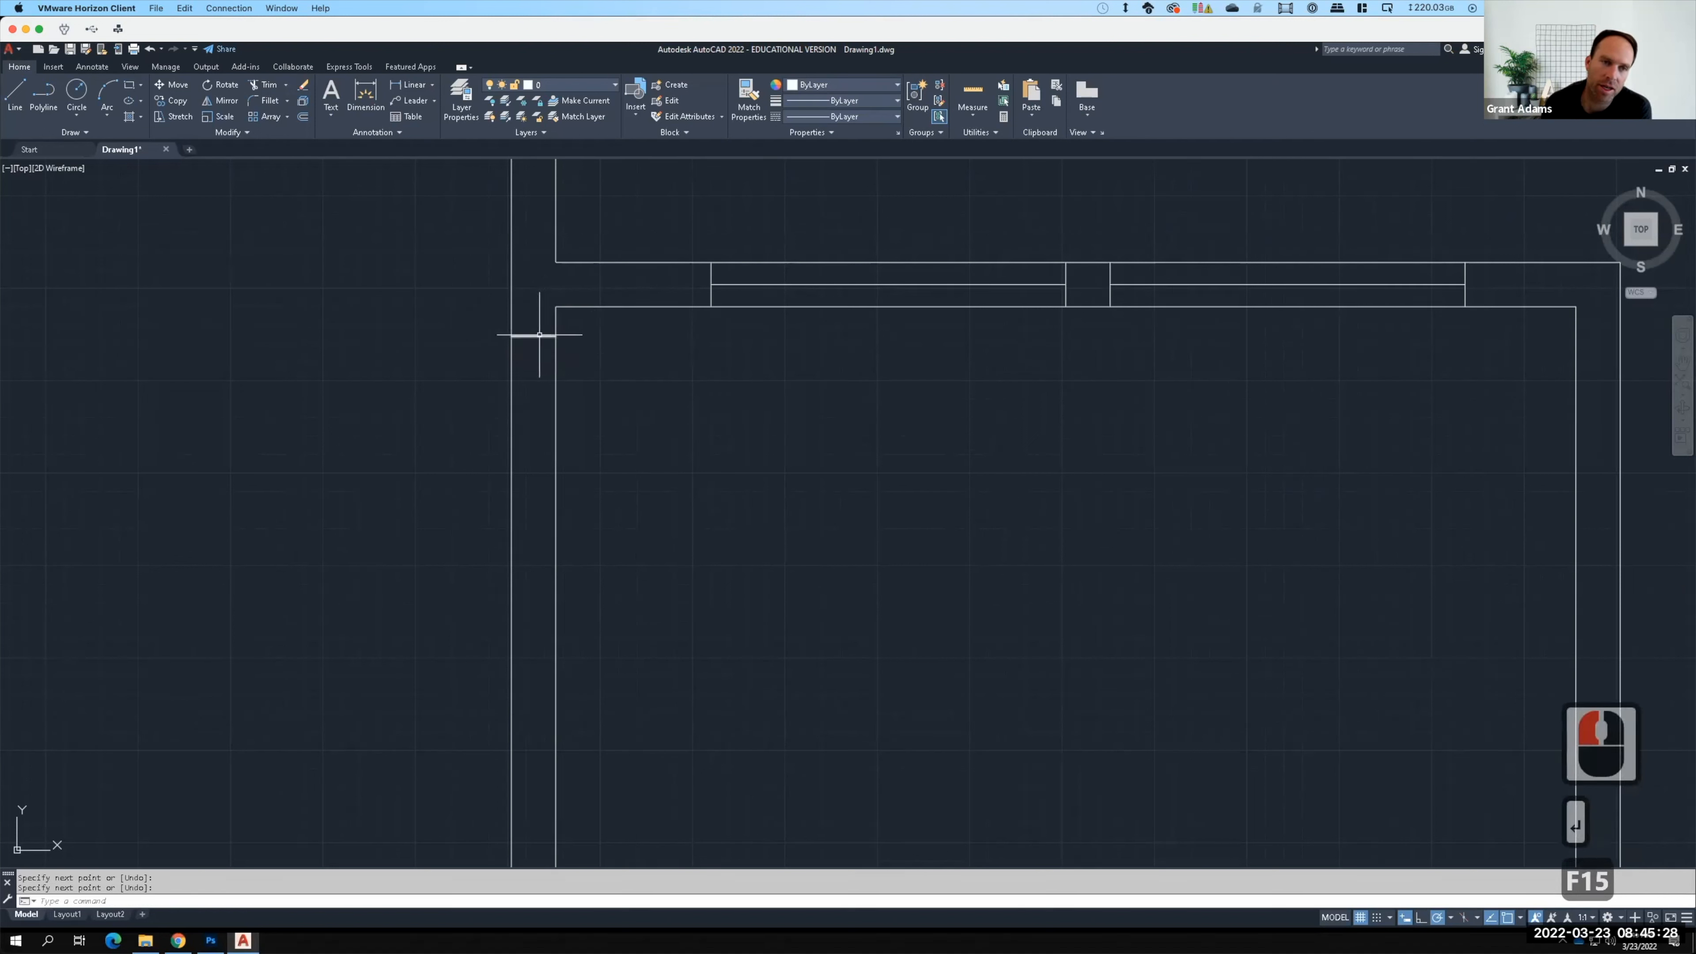
# Step: Offset the interior wall's jamb line 3' downward to mark the other side of the doorway
pyautogui.click(302, 118)
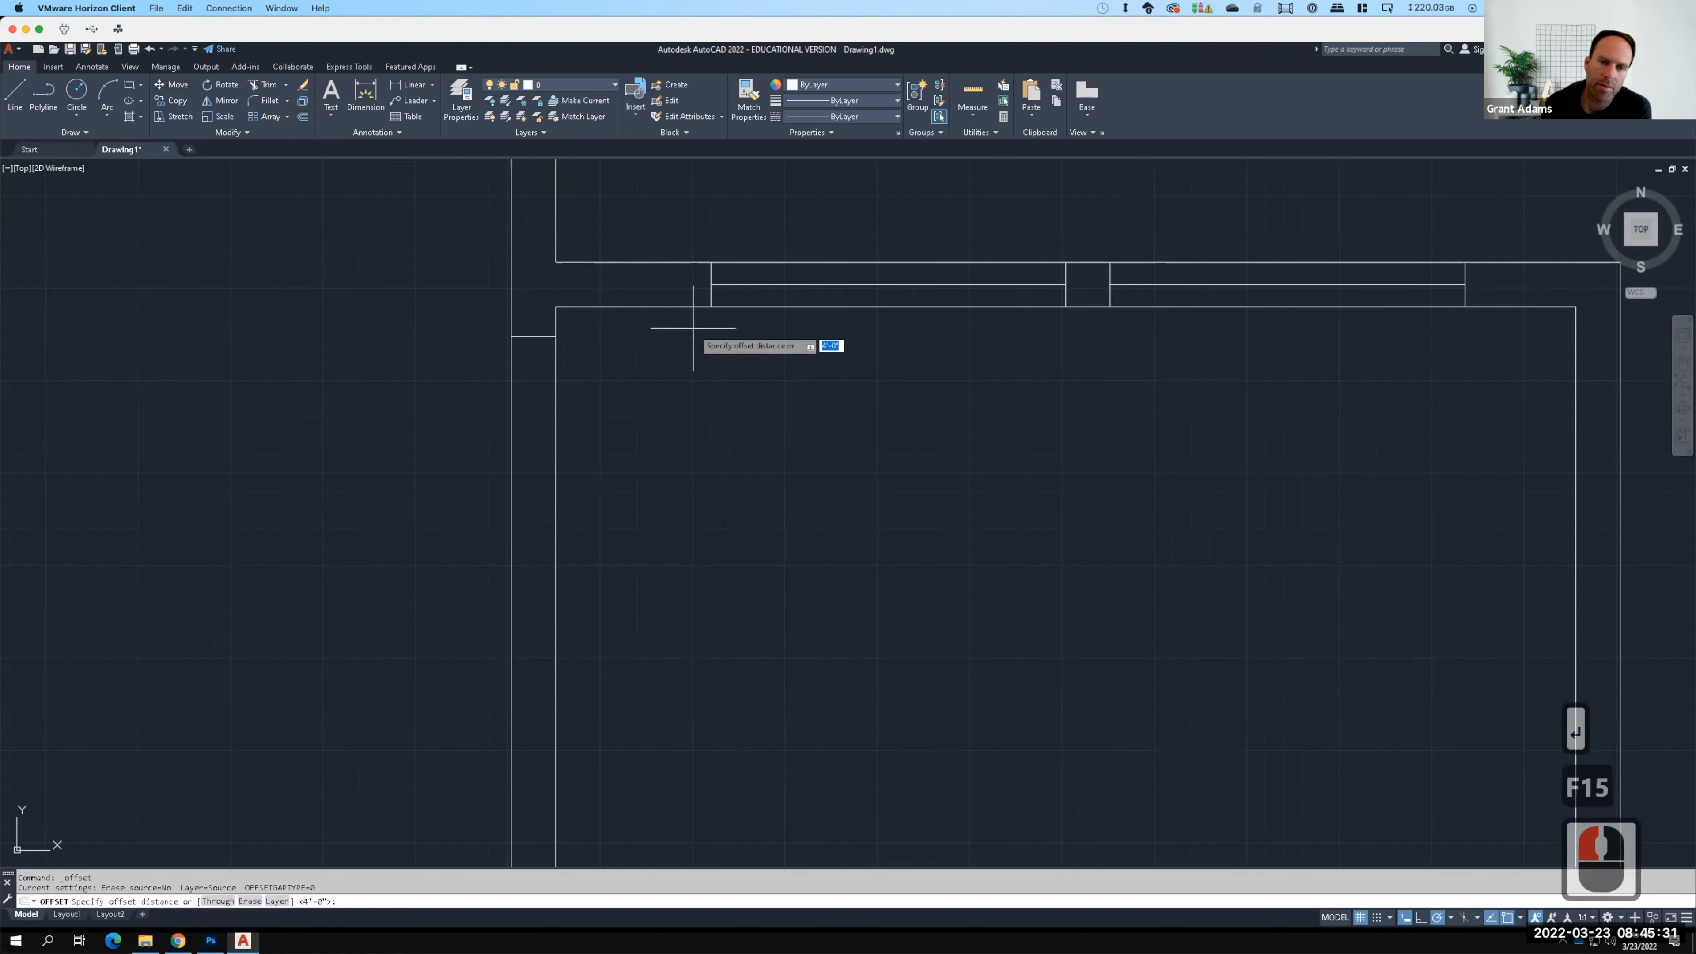
pyautogui.write("3'")
pyautogui.press('Return')
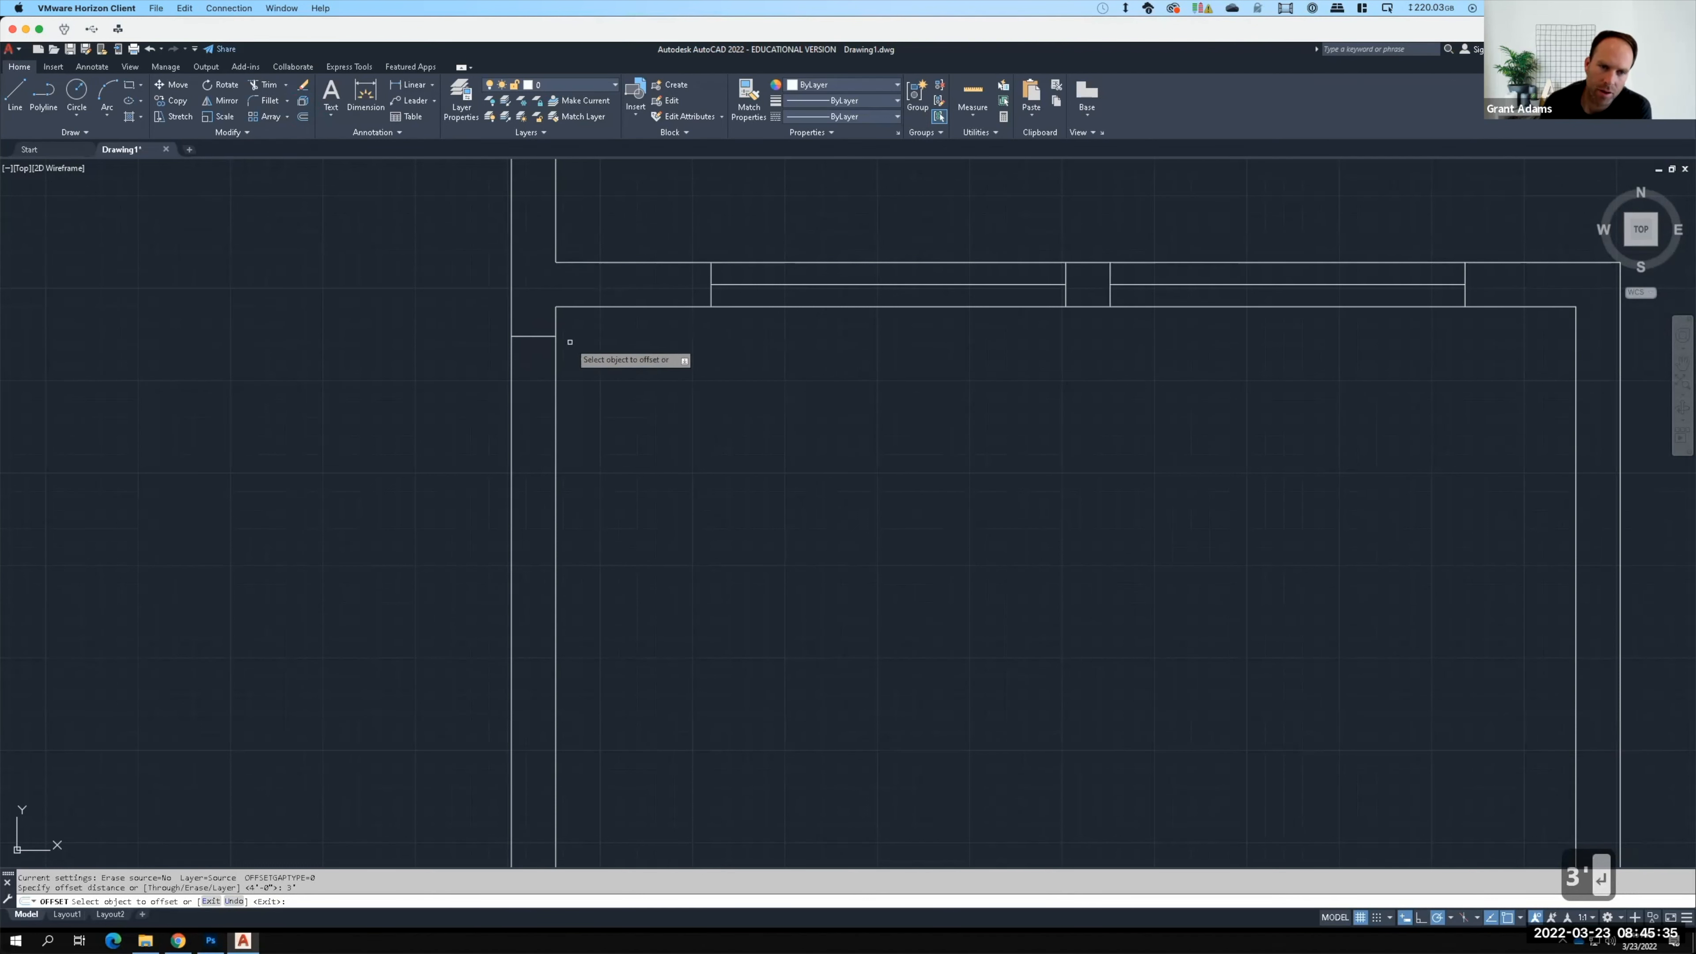
pyautogui.click(532, 337)
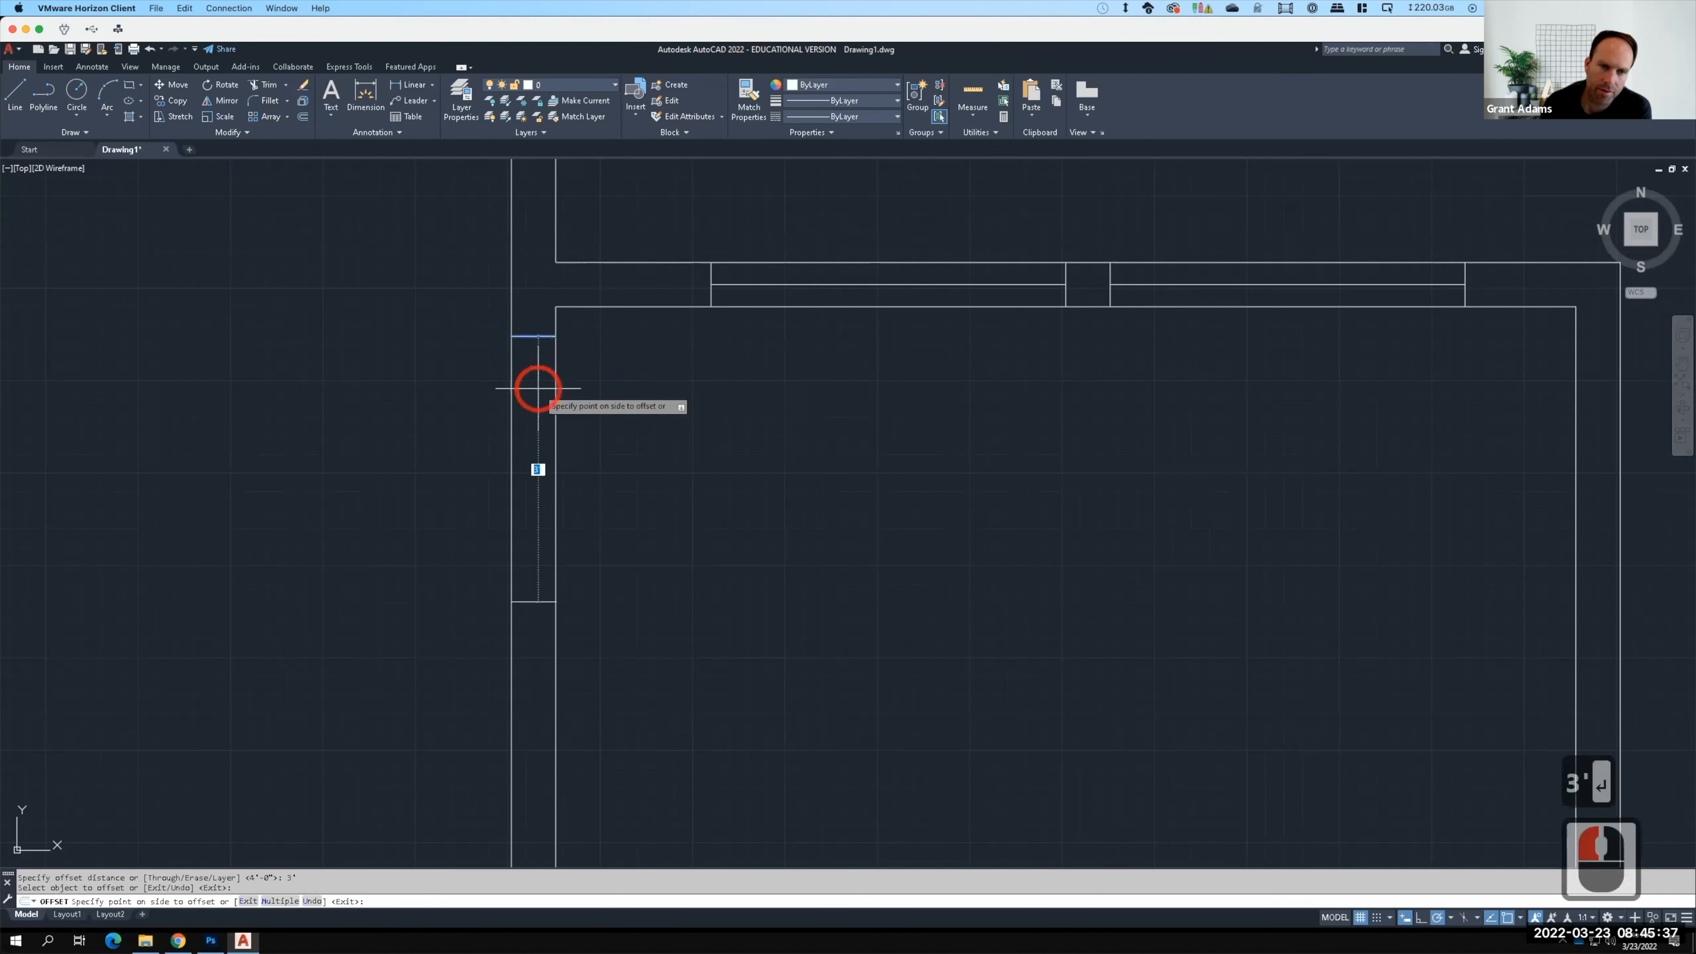
pyautogui.click(542, 439)
pyautogui.scroll(-3, 613, 357)
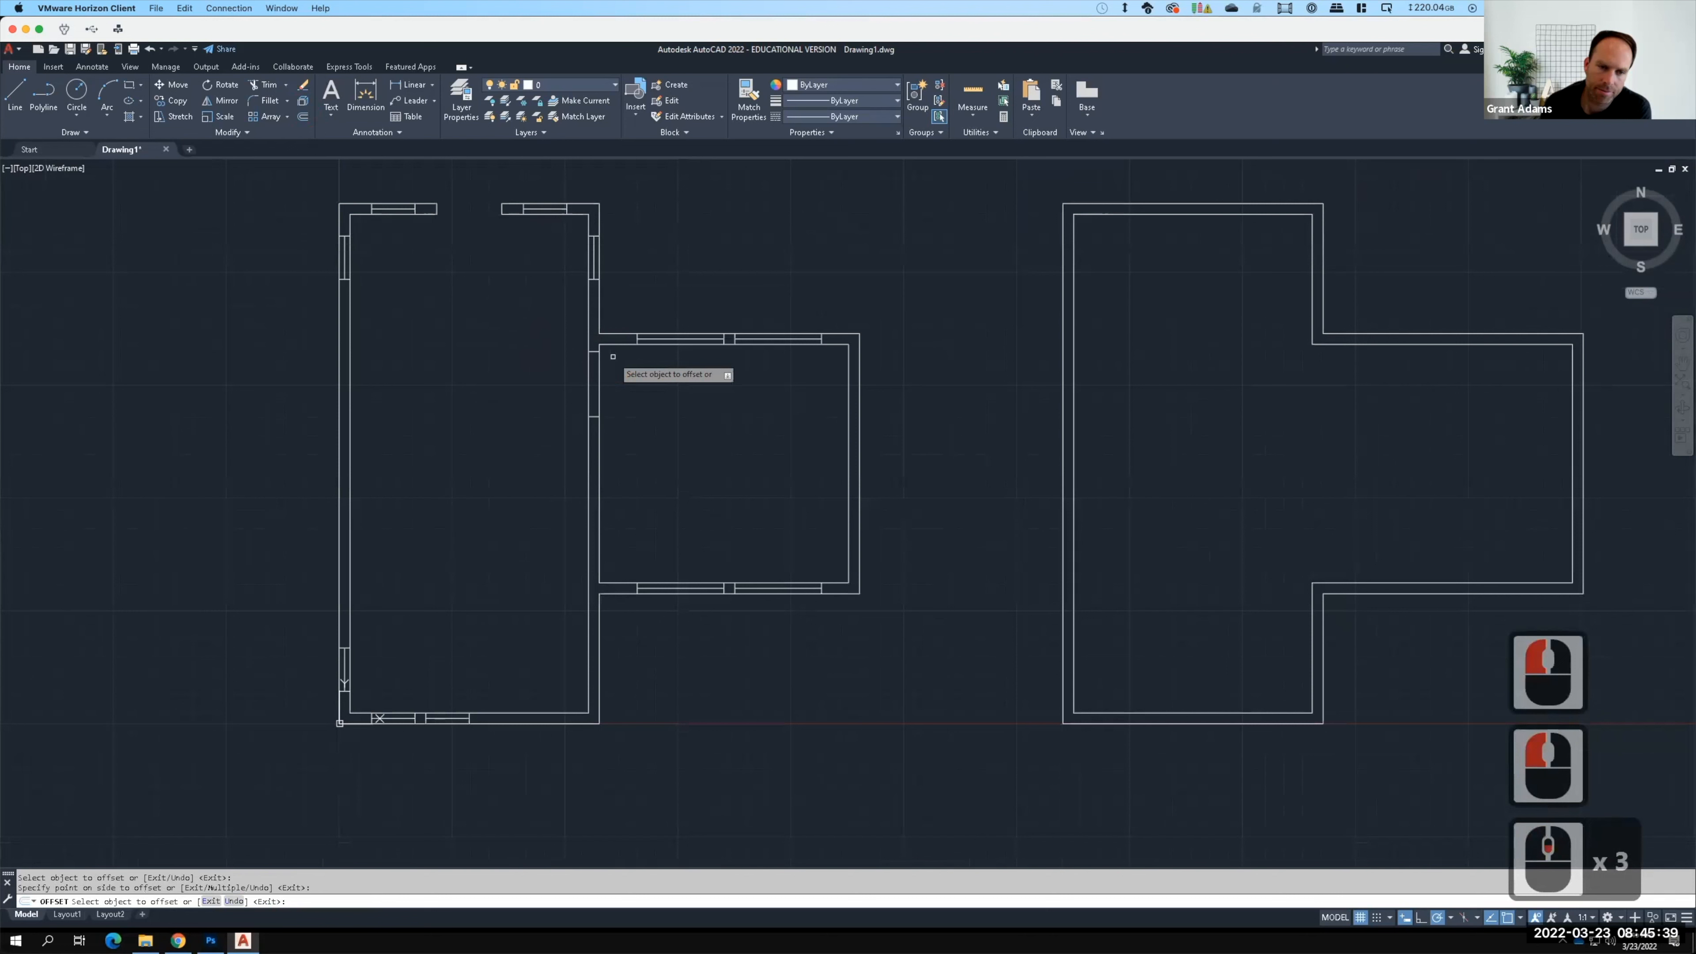
# Step: Draw a jamb line across the main room's right wall, 4" below its outer corner with the right wing's lower wall
pyautogui.click(14, 94)
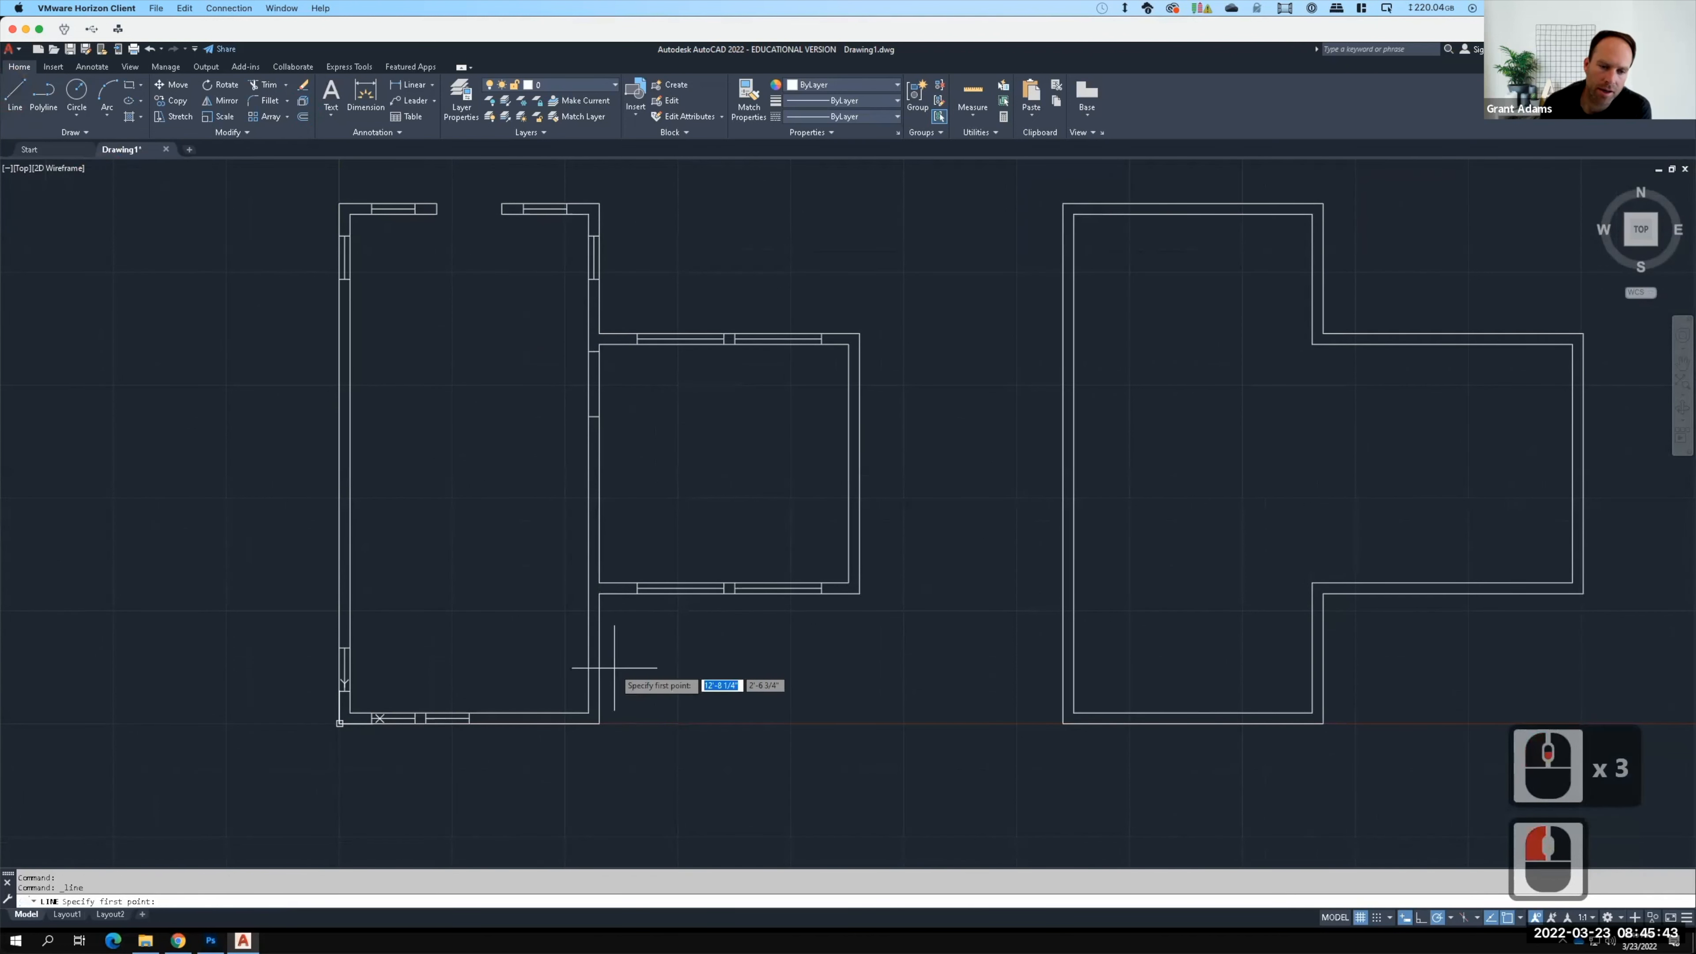
pyautogui.scroll(2, 601, 674)
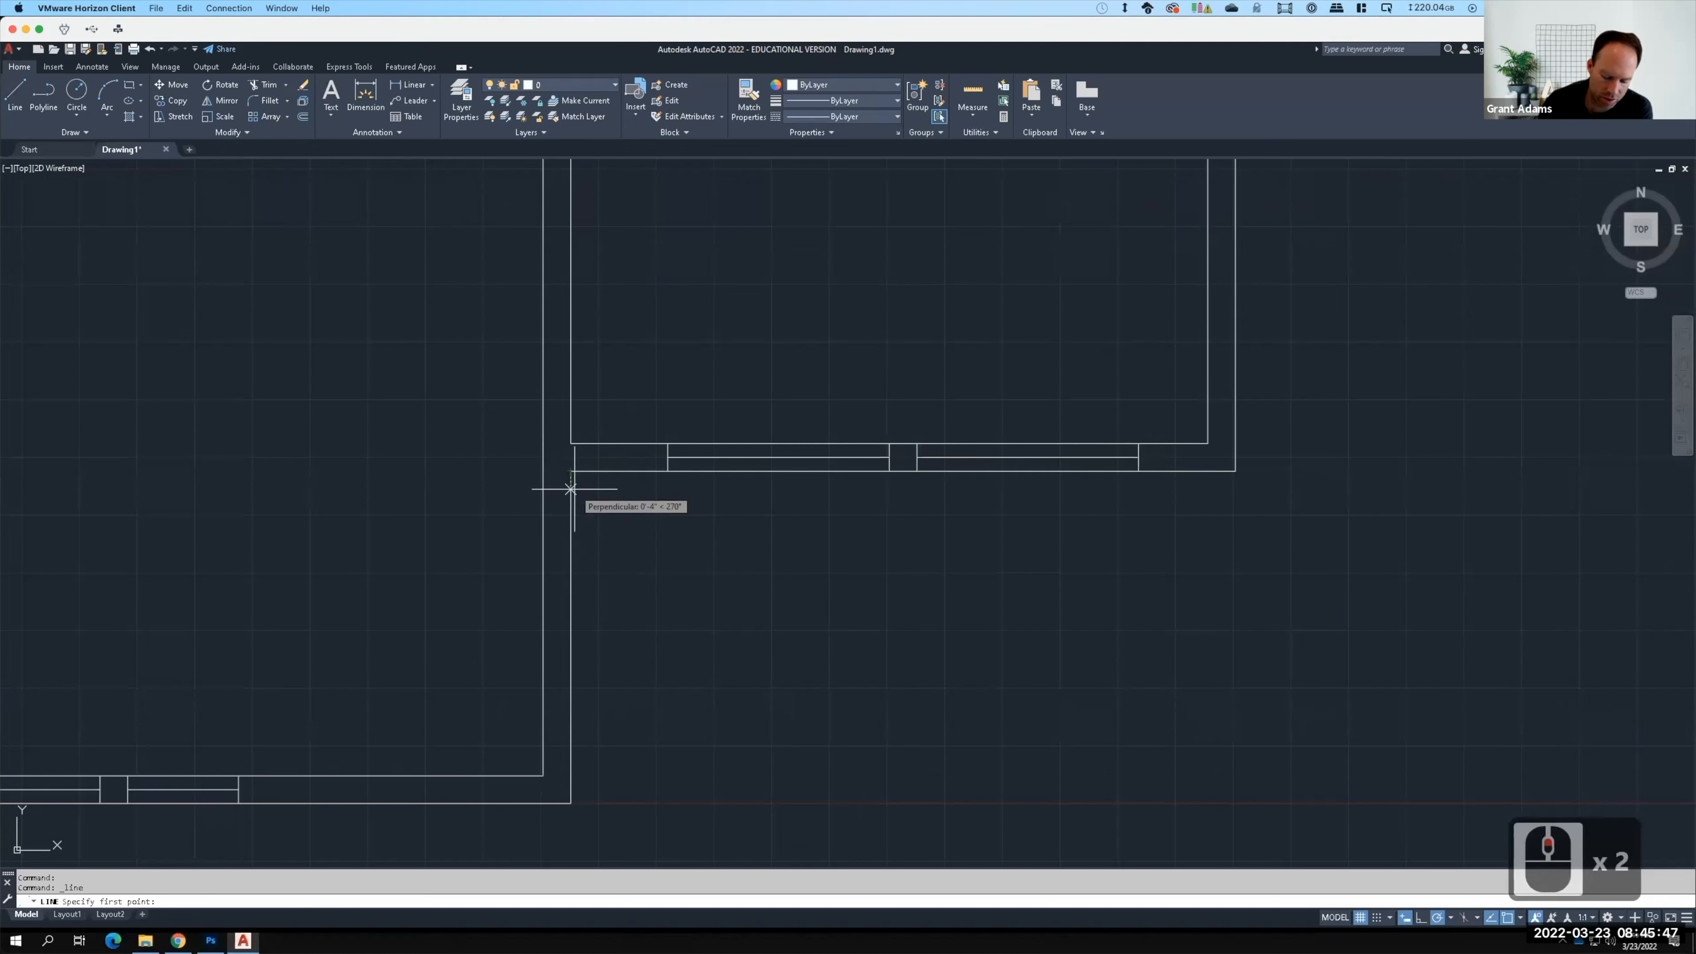
pyautogui.write('4"')
pyautogui.press('Return')
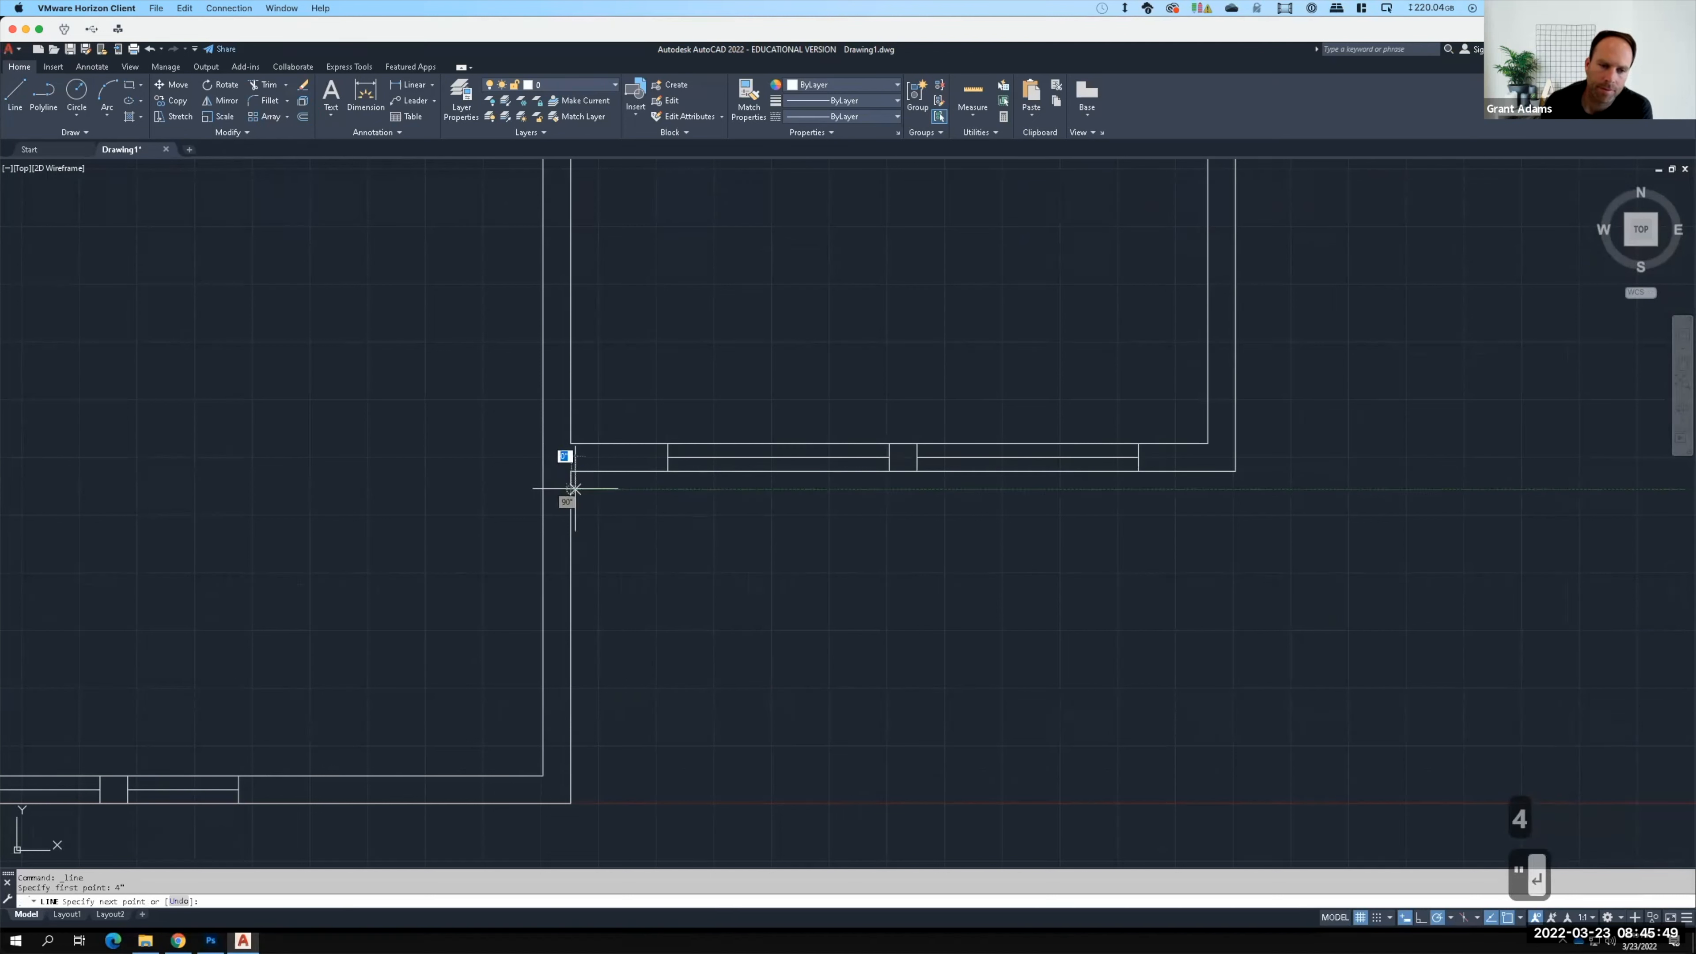
pyautogui.click(546, 489)
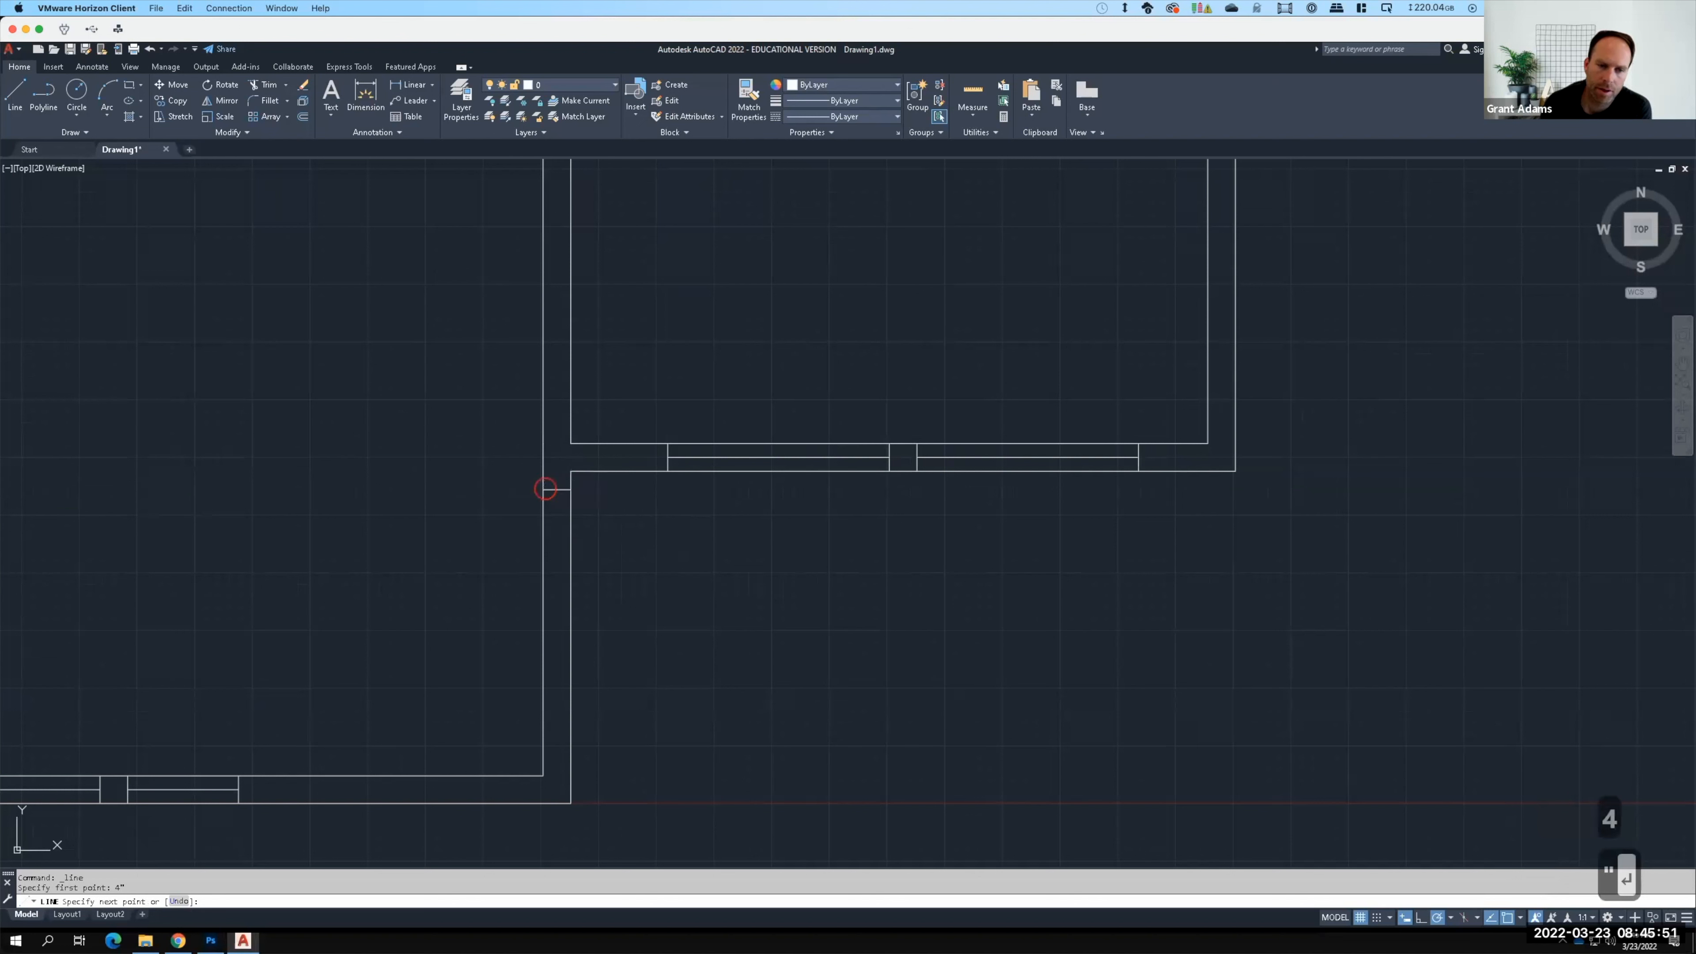
pyautogui.press('Return')
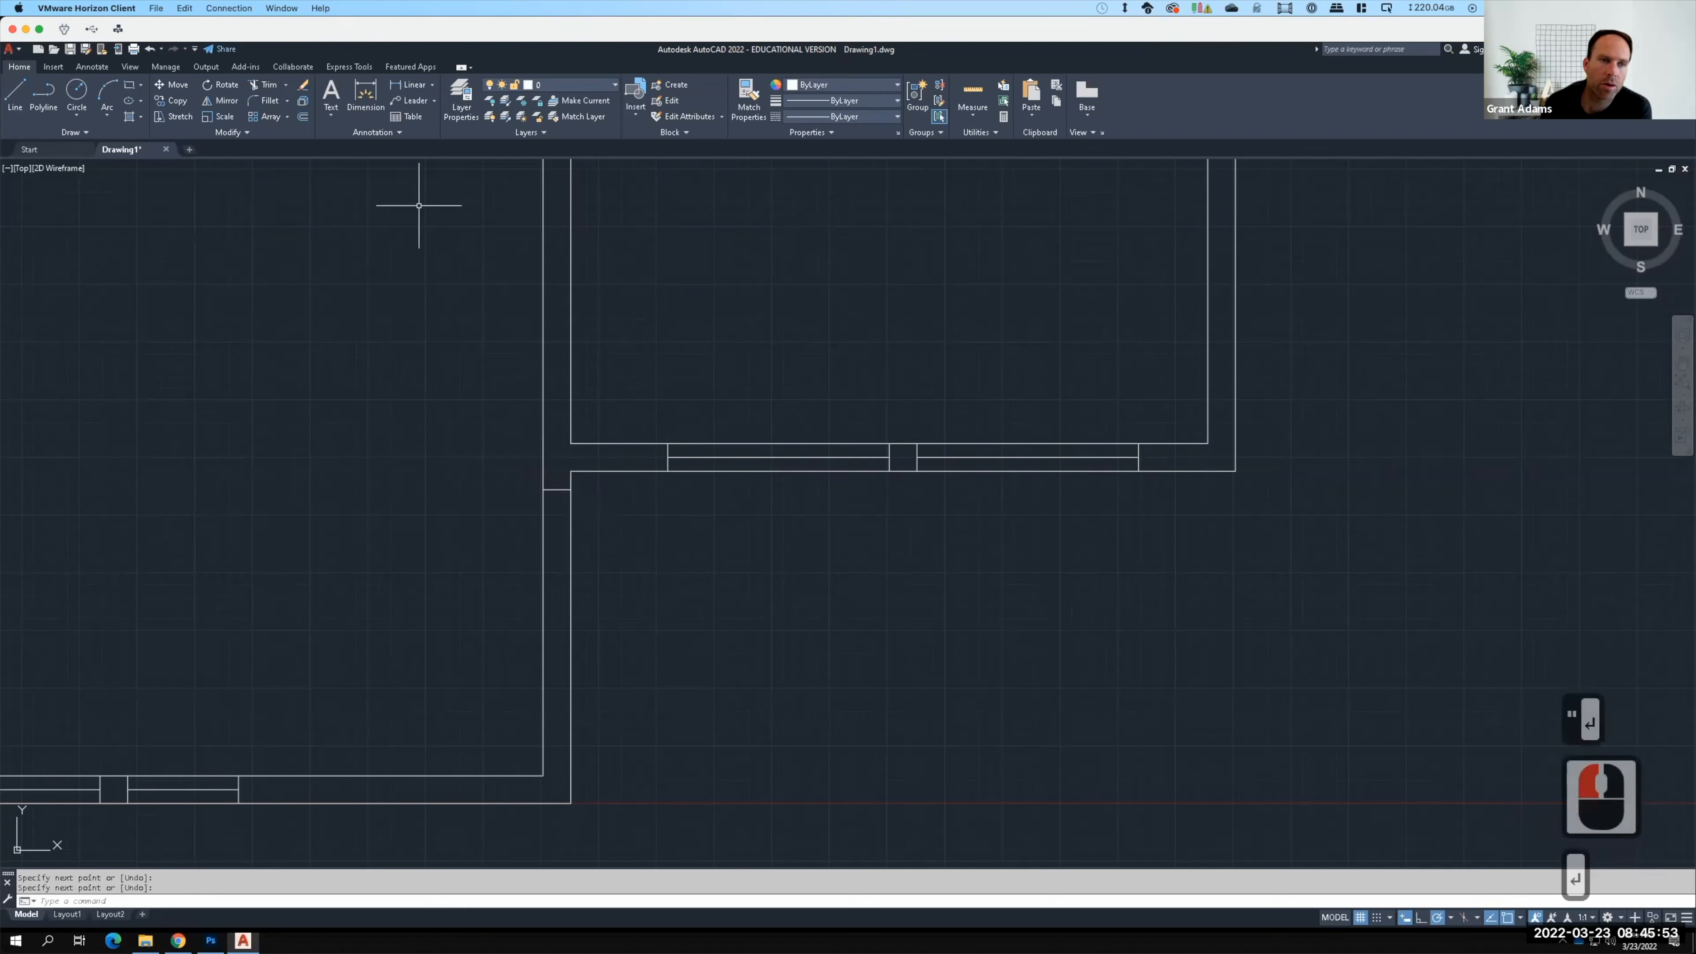
# Step: Offset the jamb line in the main room's lower right wall 3' downward to mark the second doorway
pyautogui.click(304, 117)
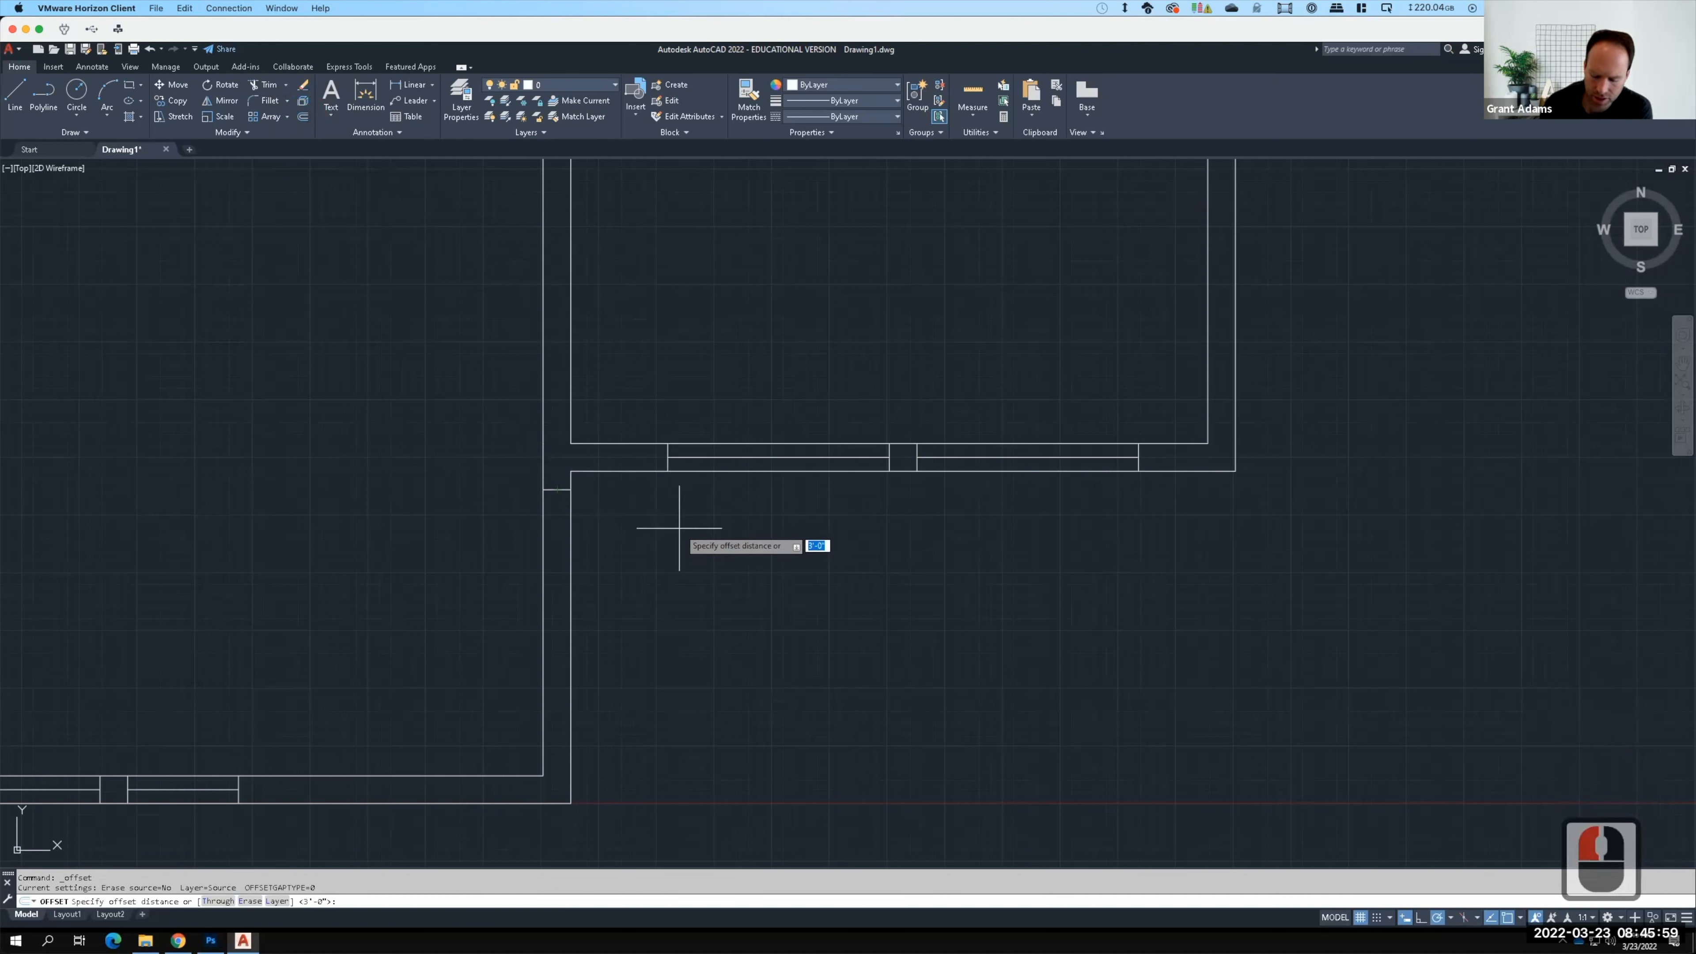
pyautogui.press('Return')
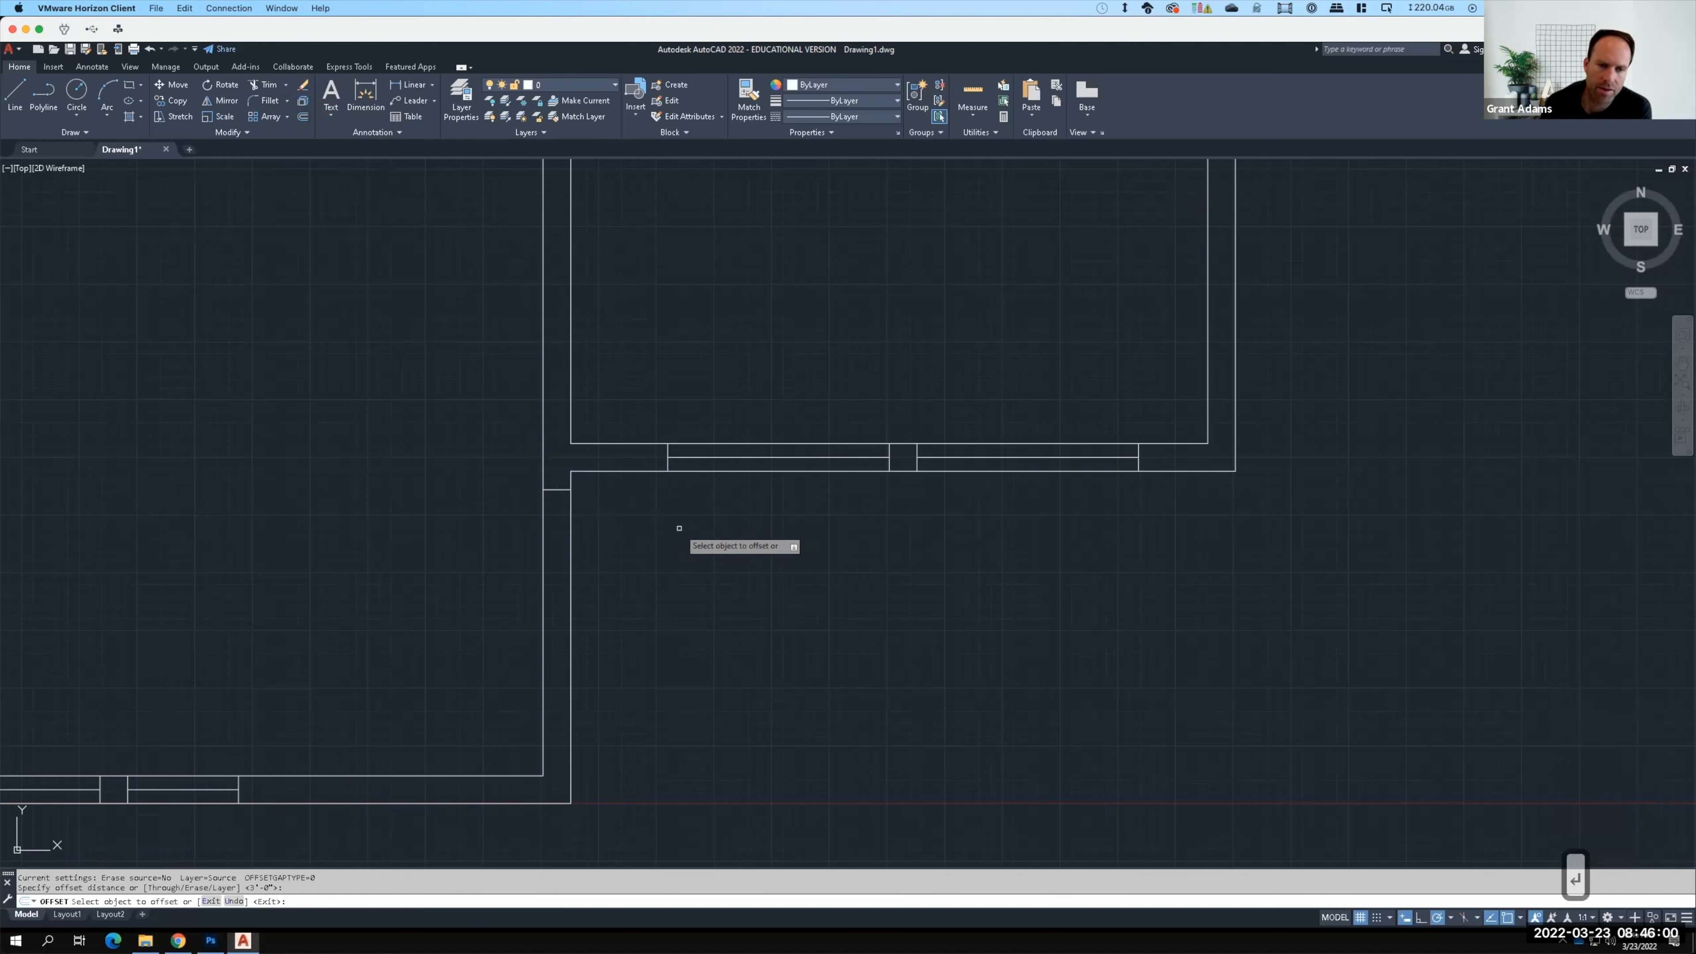
pyautogui.click(552, 490)
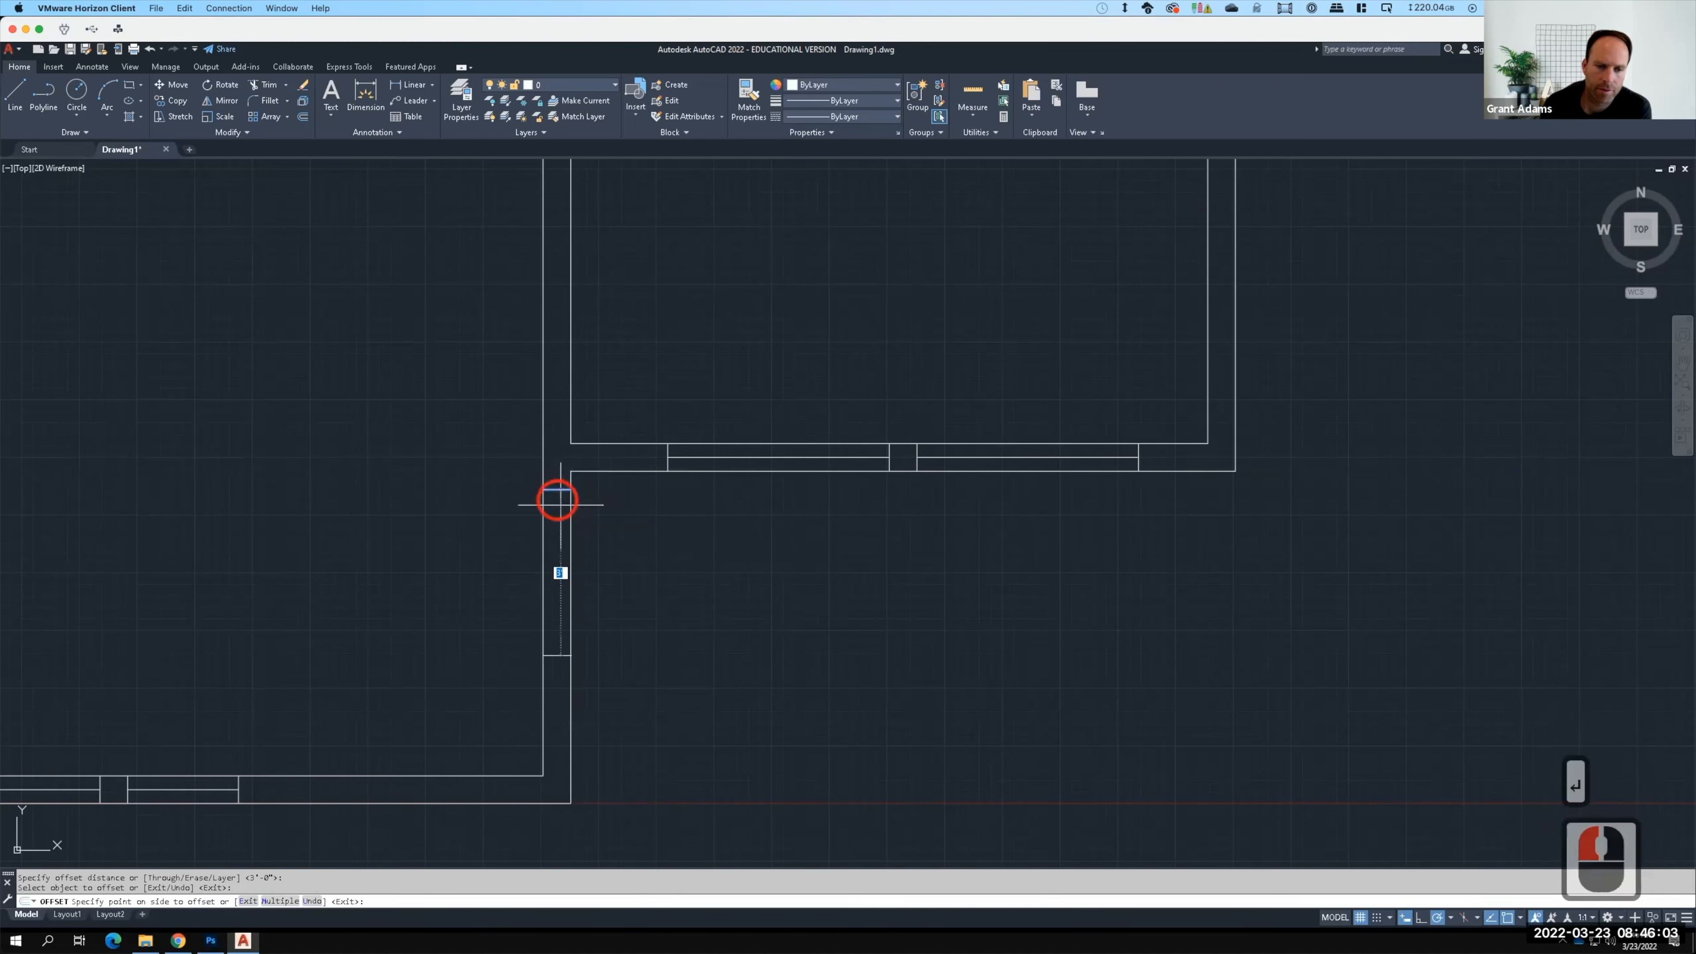
pyautogui.click(670, 685)
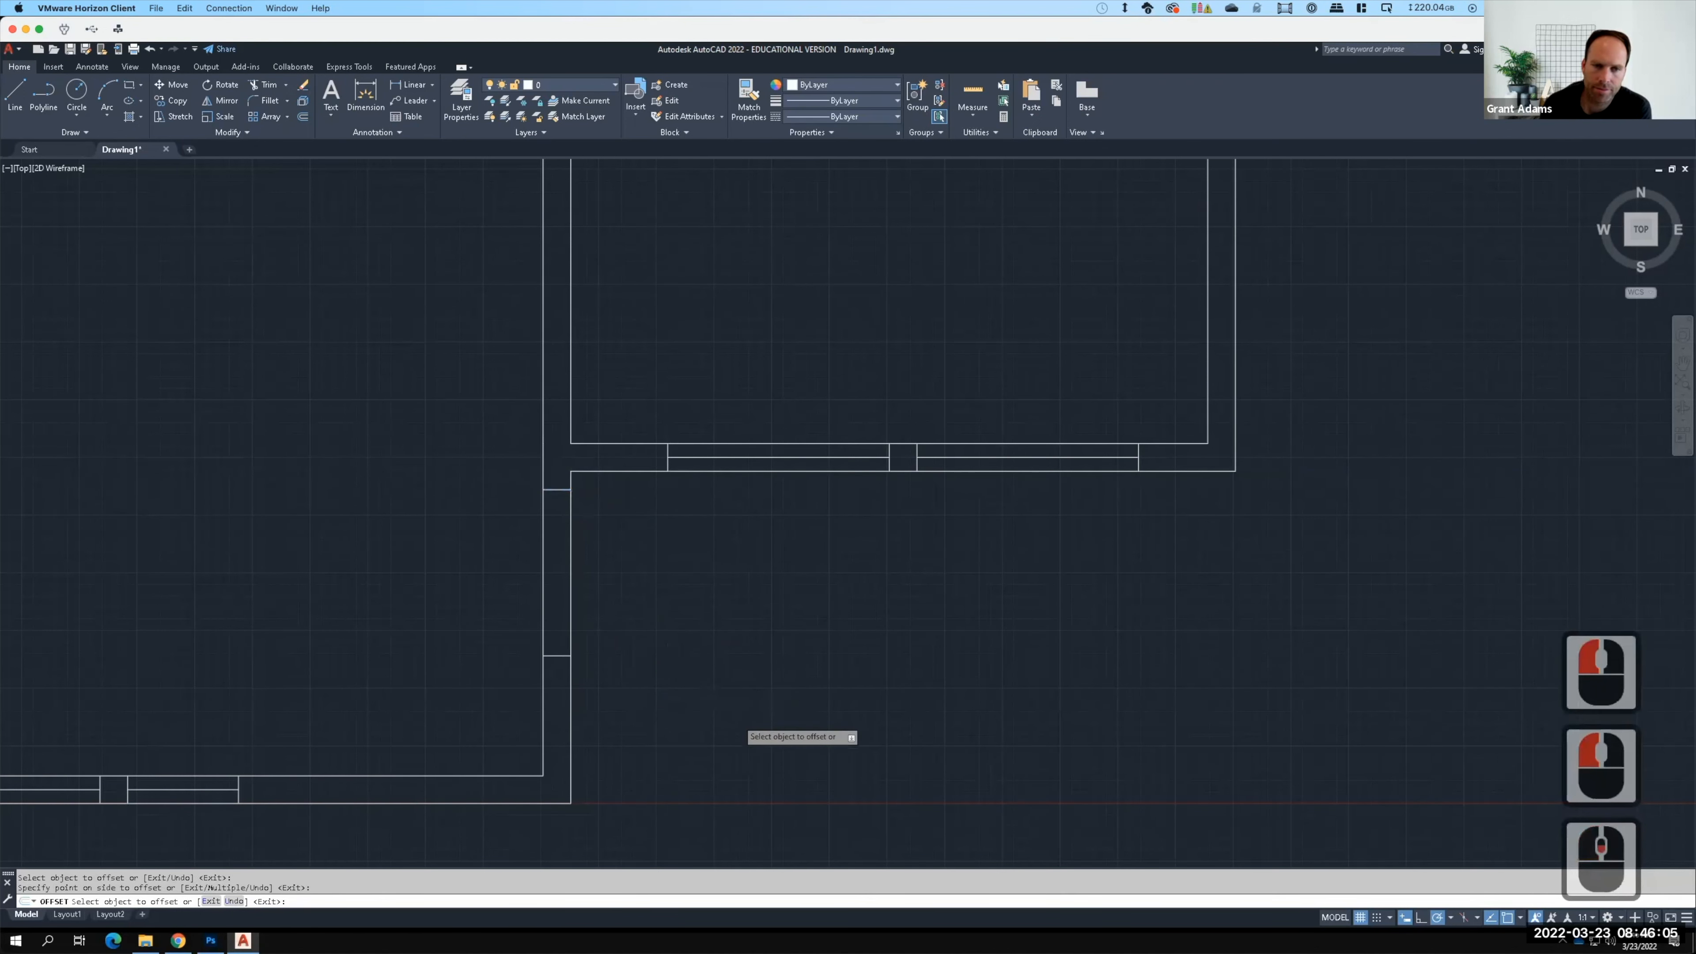
pyautogui.scroll(-2, 737, 719)
pyautogui.press('Return')
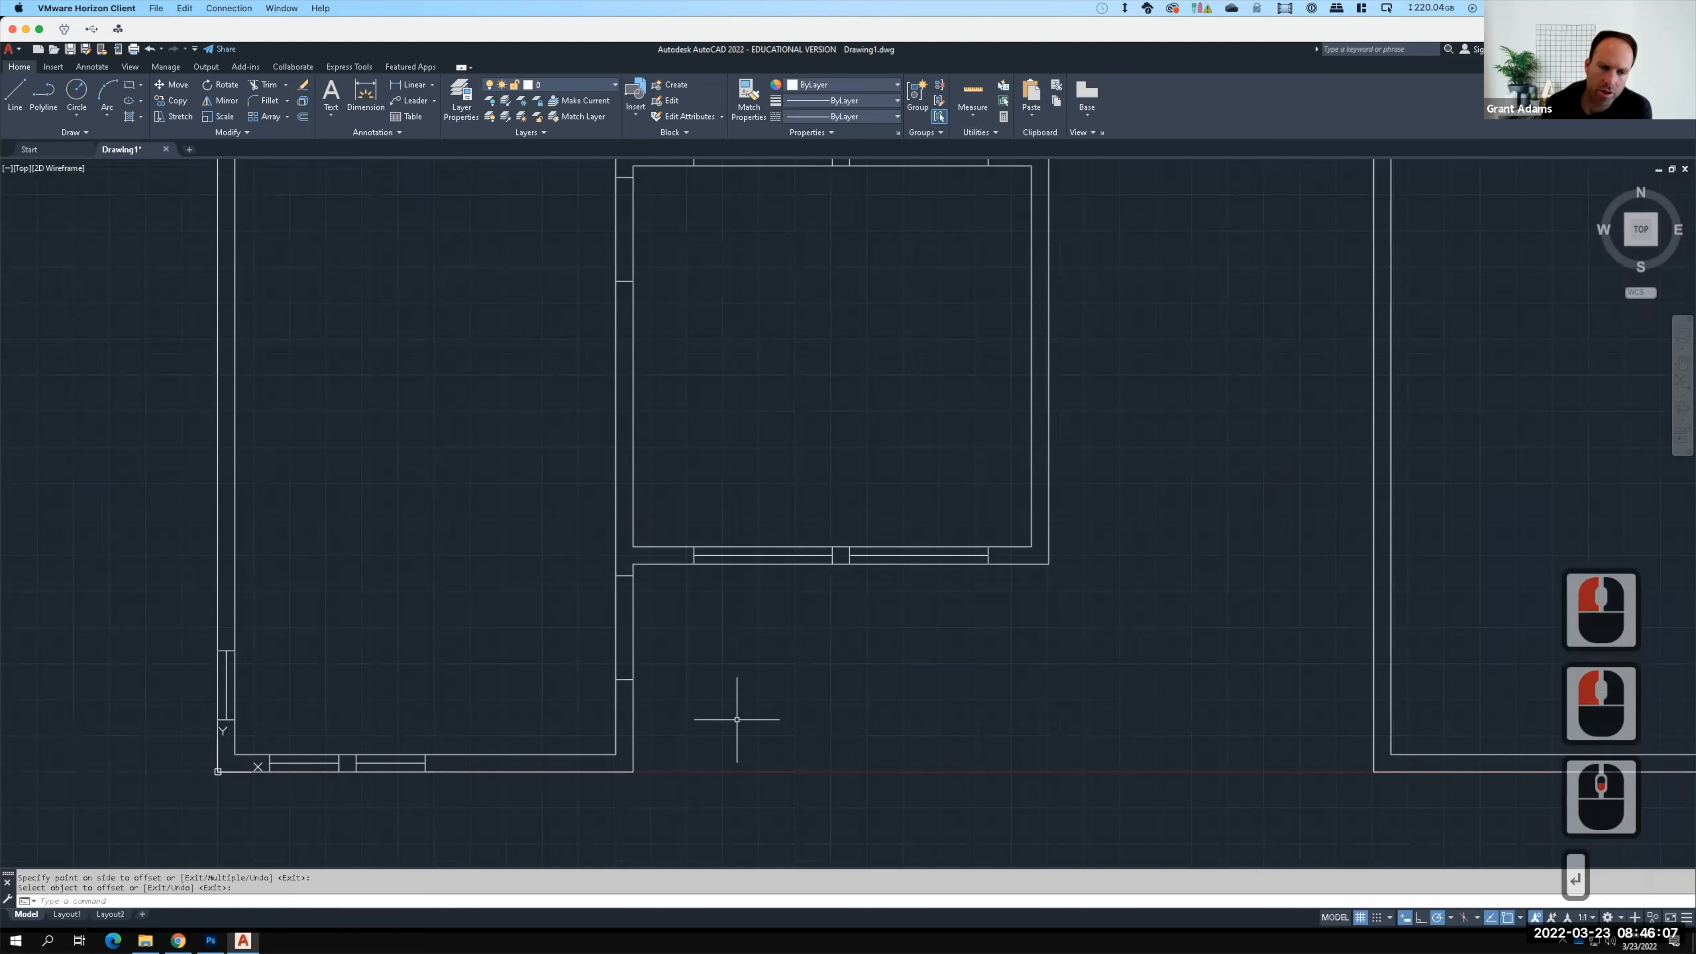
# Step: Trim both wall lines between each pair of jambs to open the interior doorway and the main room's lower right doorway
pyautogui.click(253, 85)
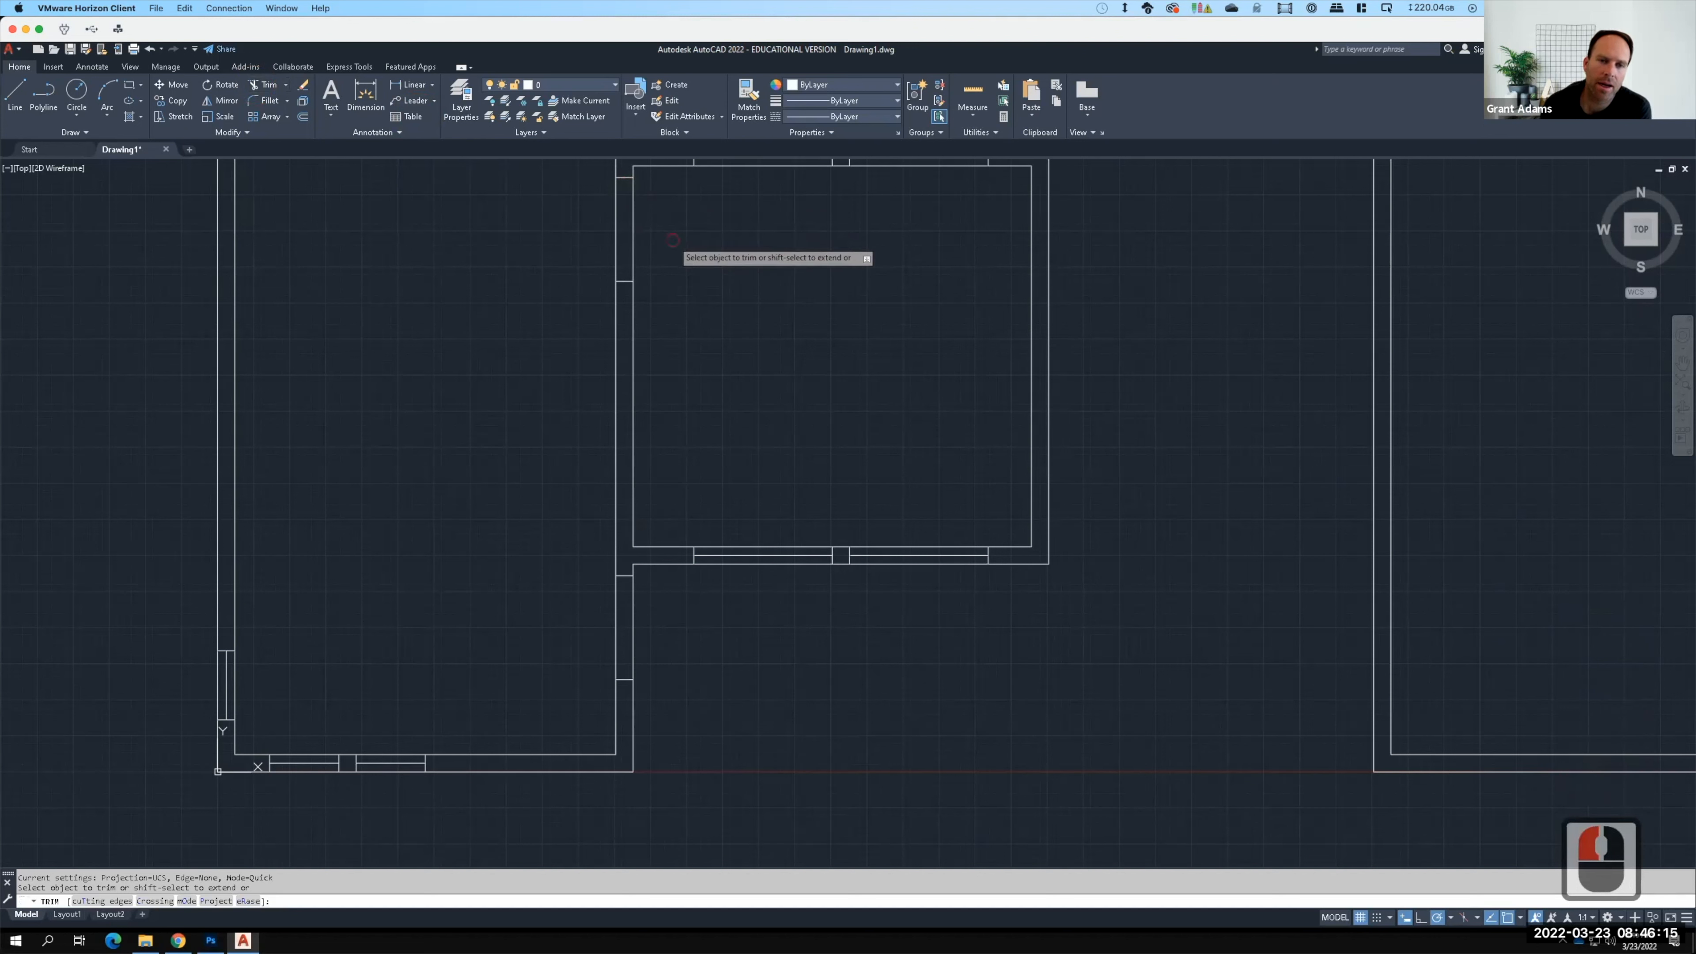
pyautogui.moveTo(673, 240)
pyautogui.mouseDown()
pyautogui.moveTo(598, 213)
pyautogui.moveTo(651, 254)
pyautogui.mouseUp()
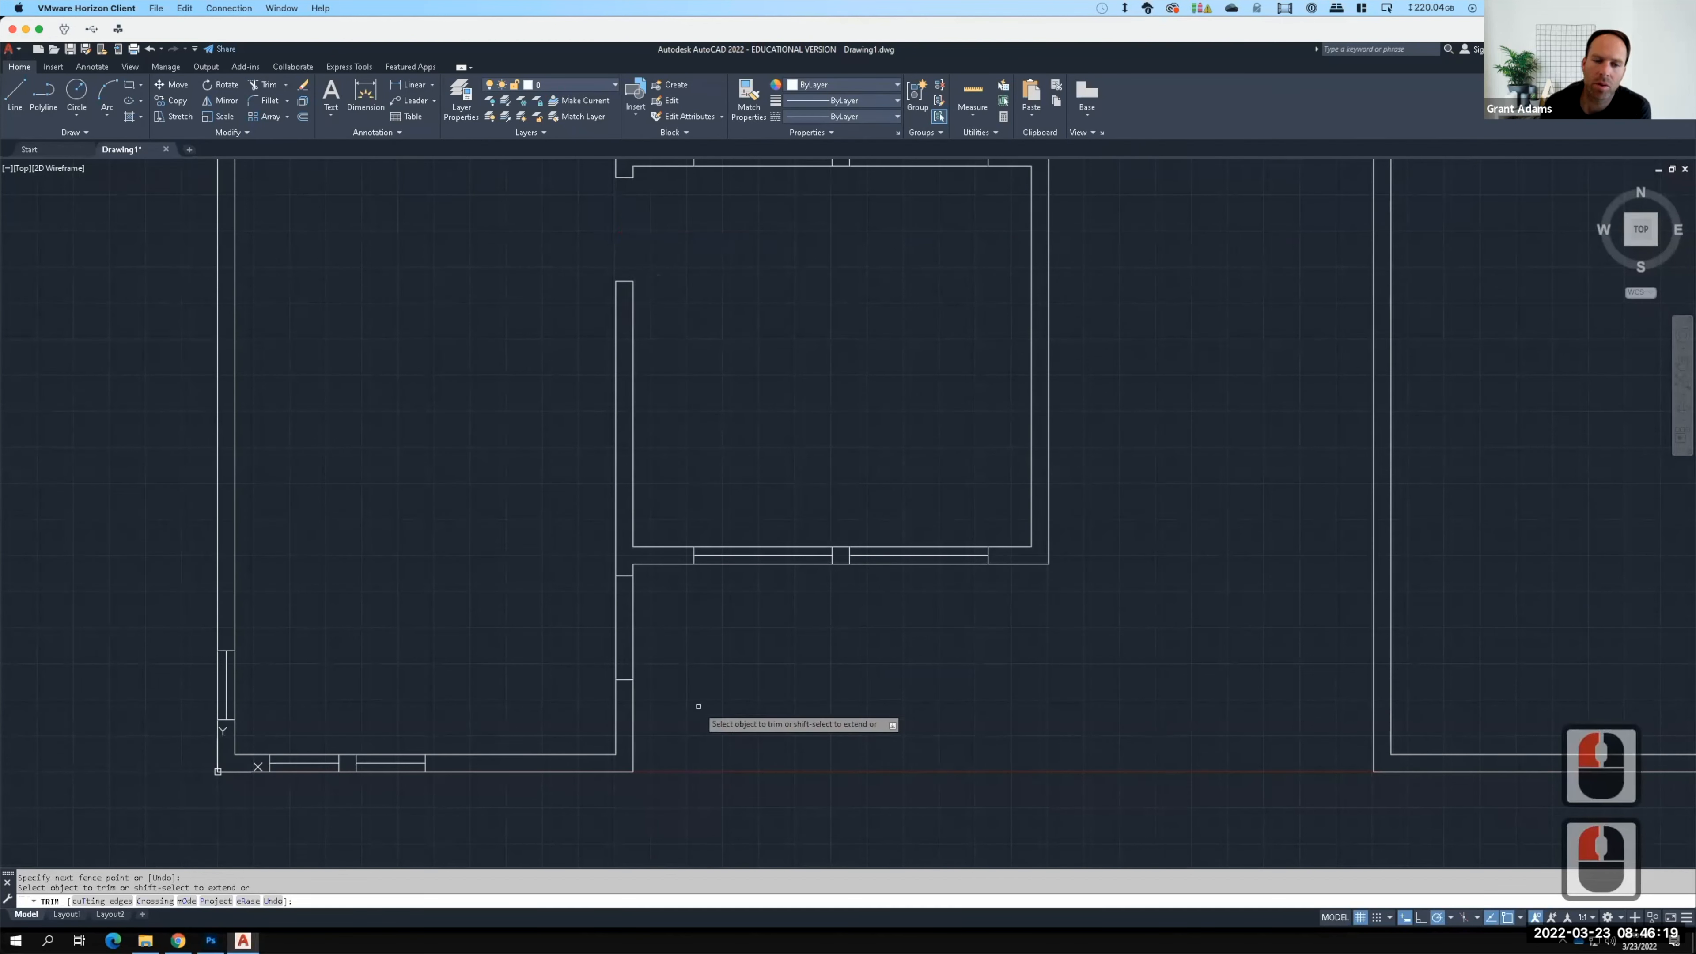
pyautogui.moveTo(676, 643); pyautogui.dragTo(567, 617)
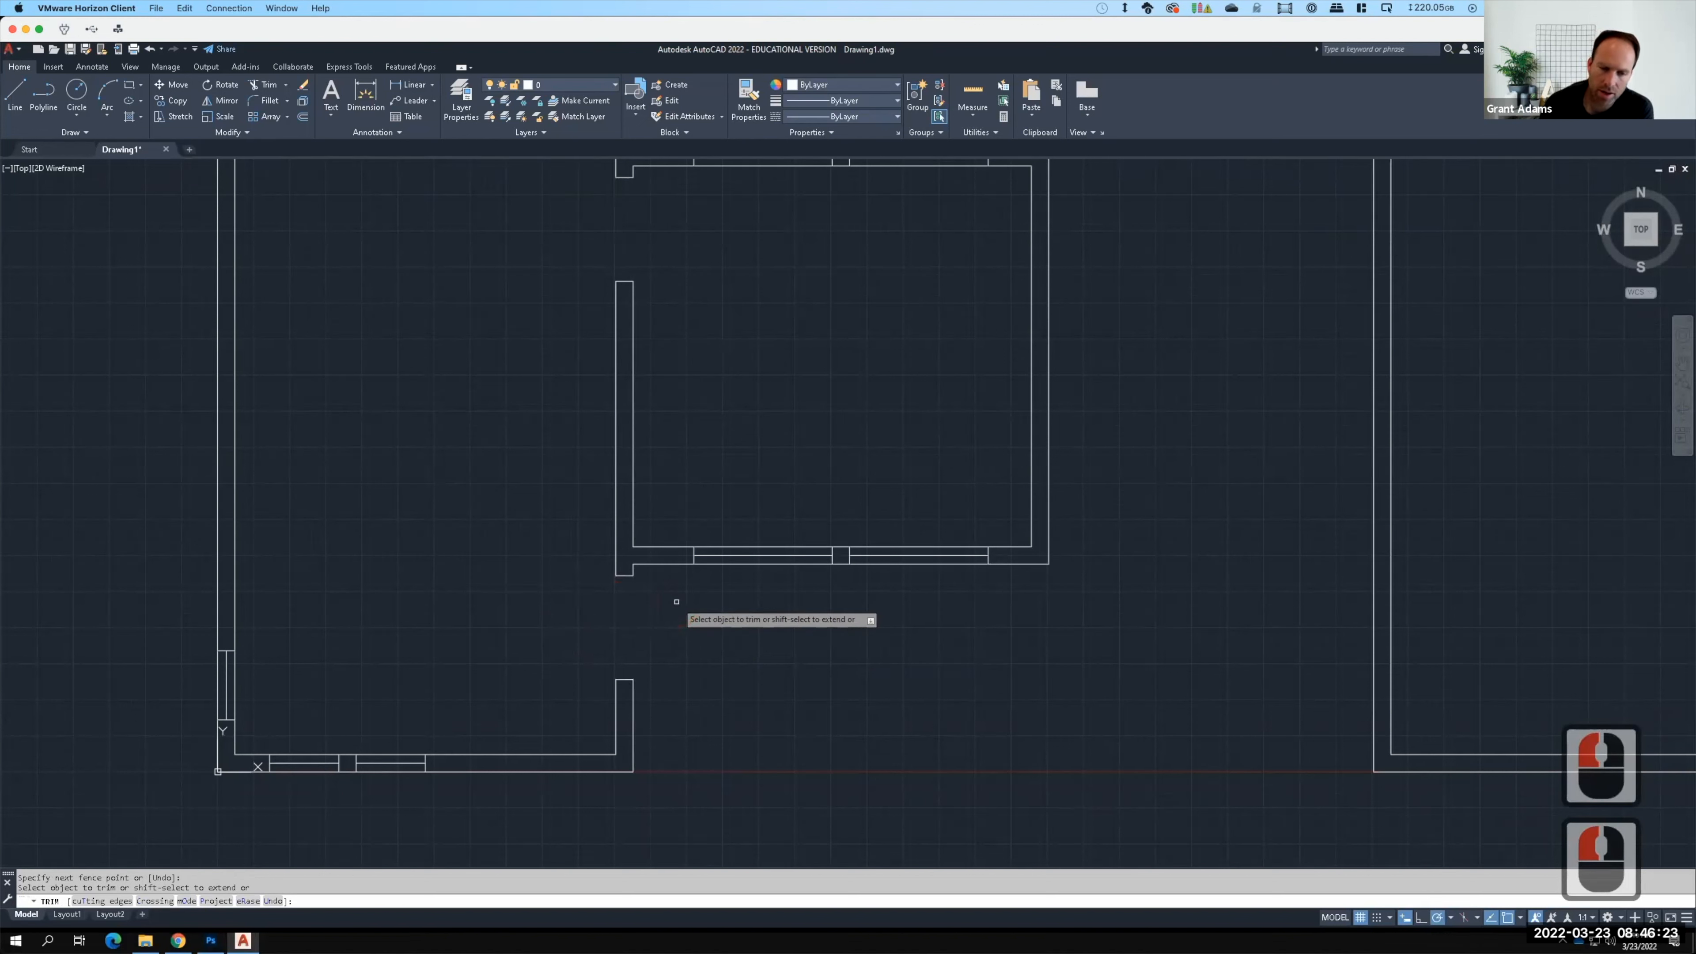
pyautogui.press('Return')
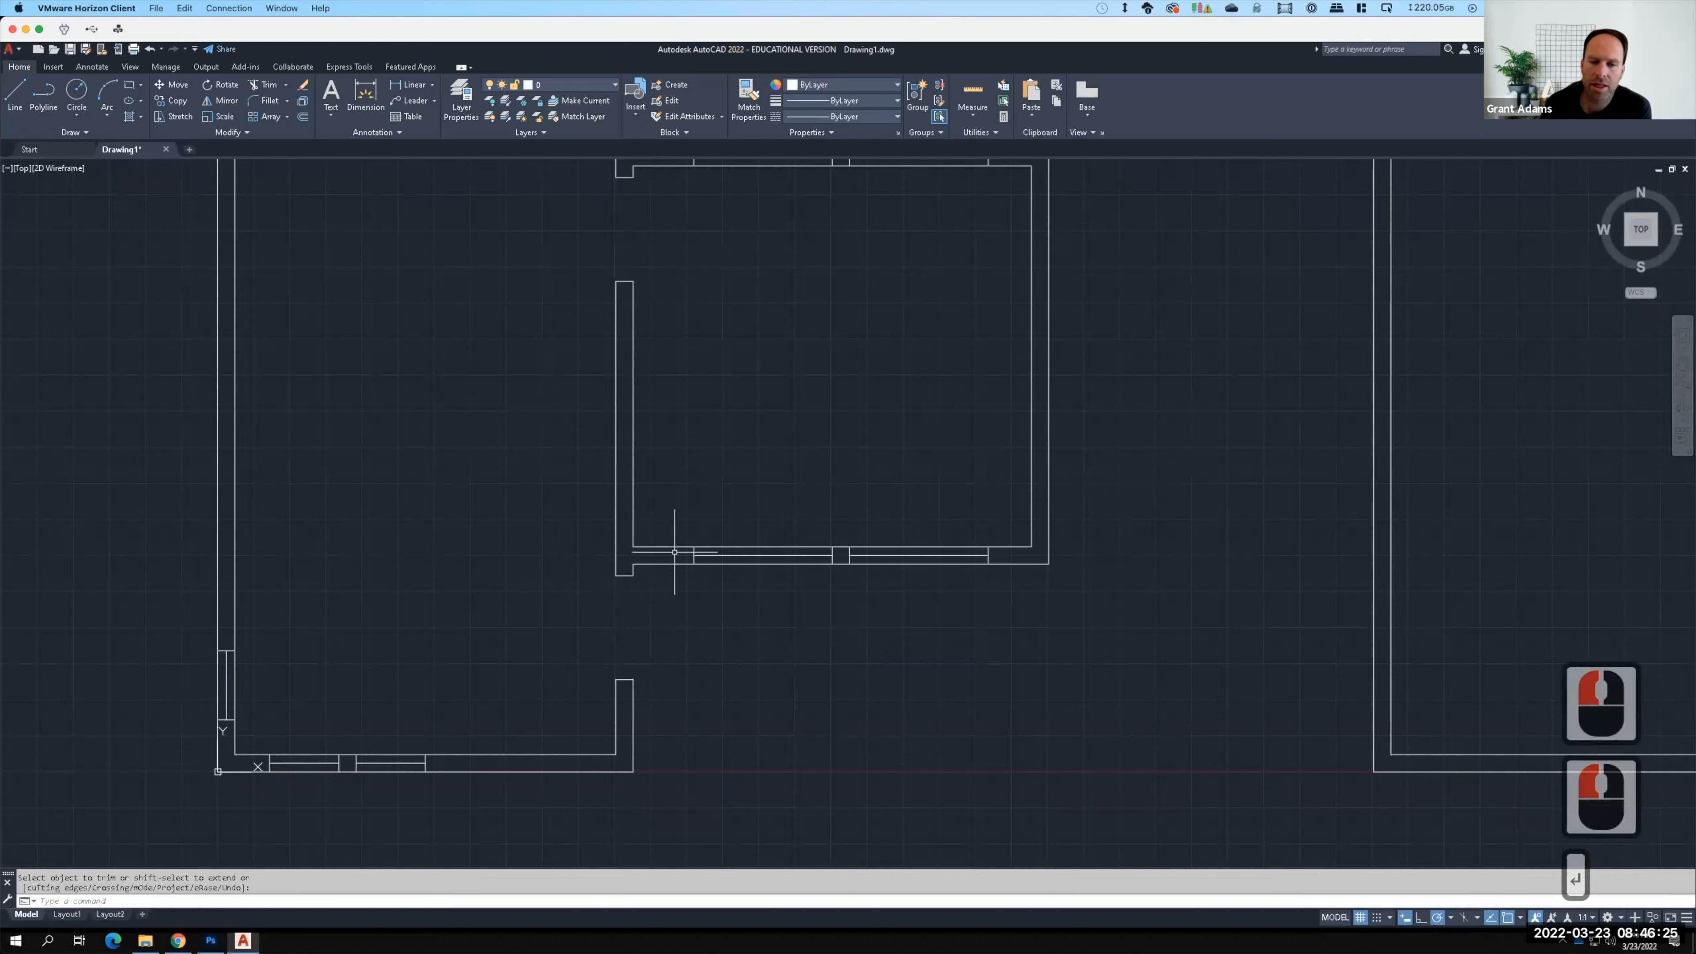
pyautogui.press('F15')
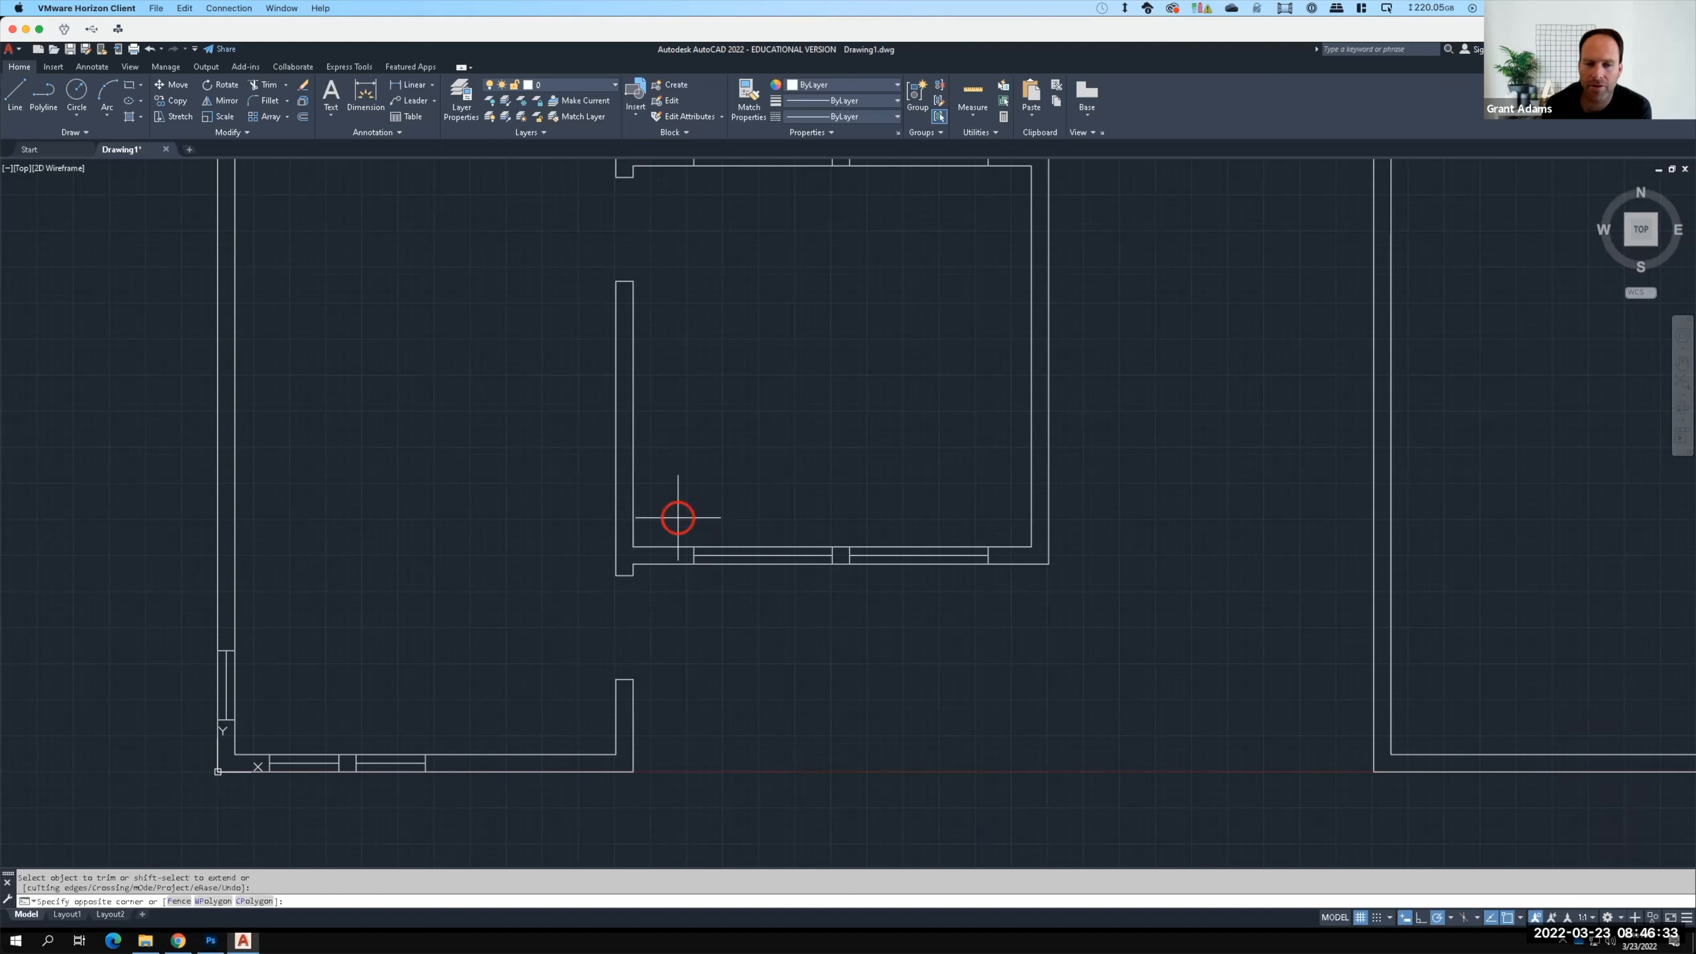
# Step: Try a window selection and a crossing selection around the first window in the right wing's lower wall, clearing each selection
pyautogui.click(678, 518)
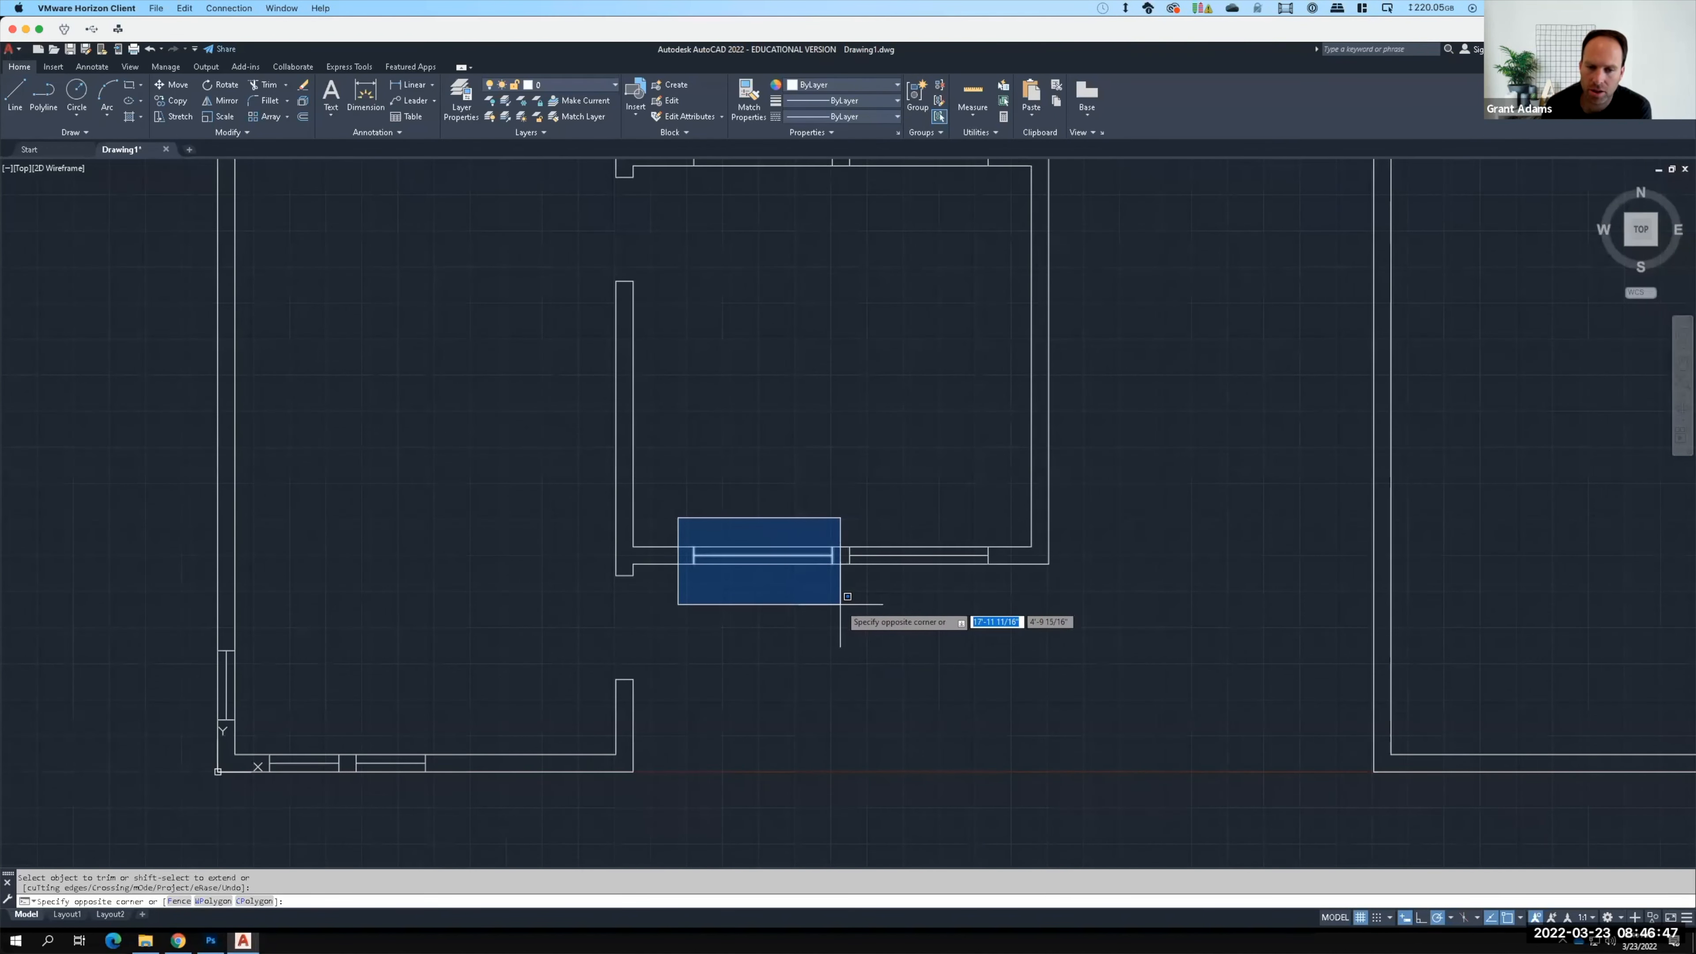
pyautogui.click(840, 601)
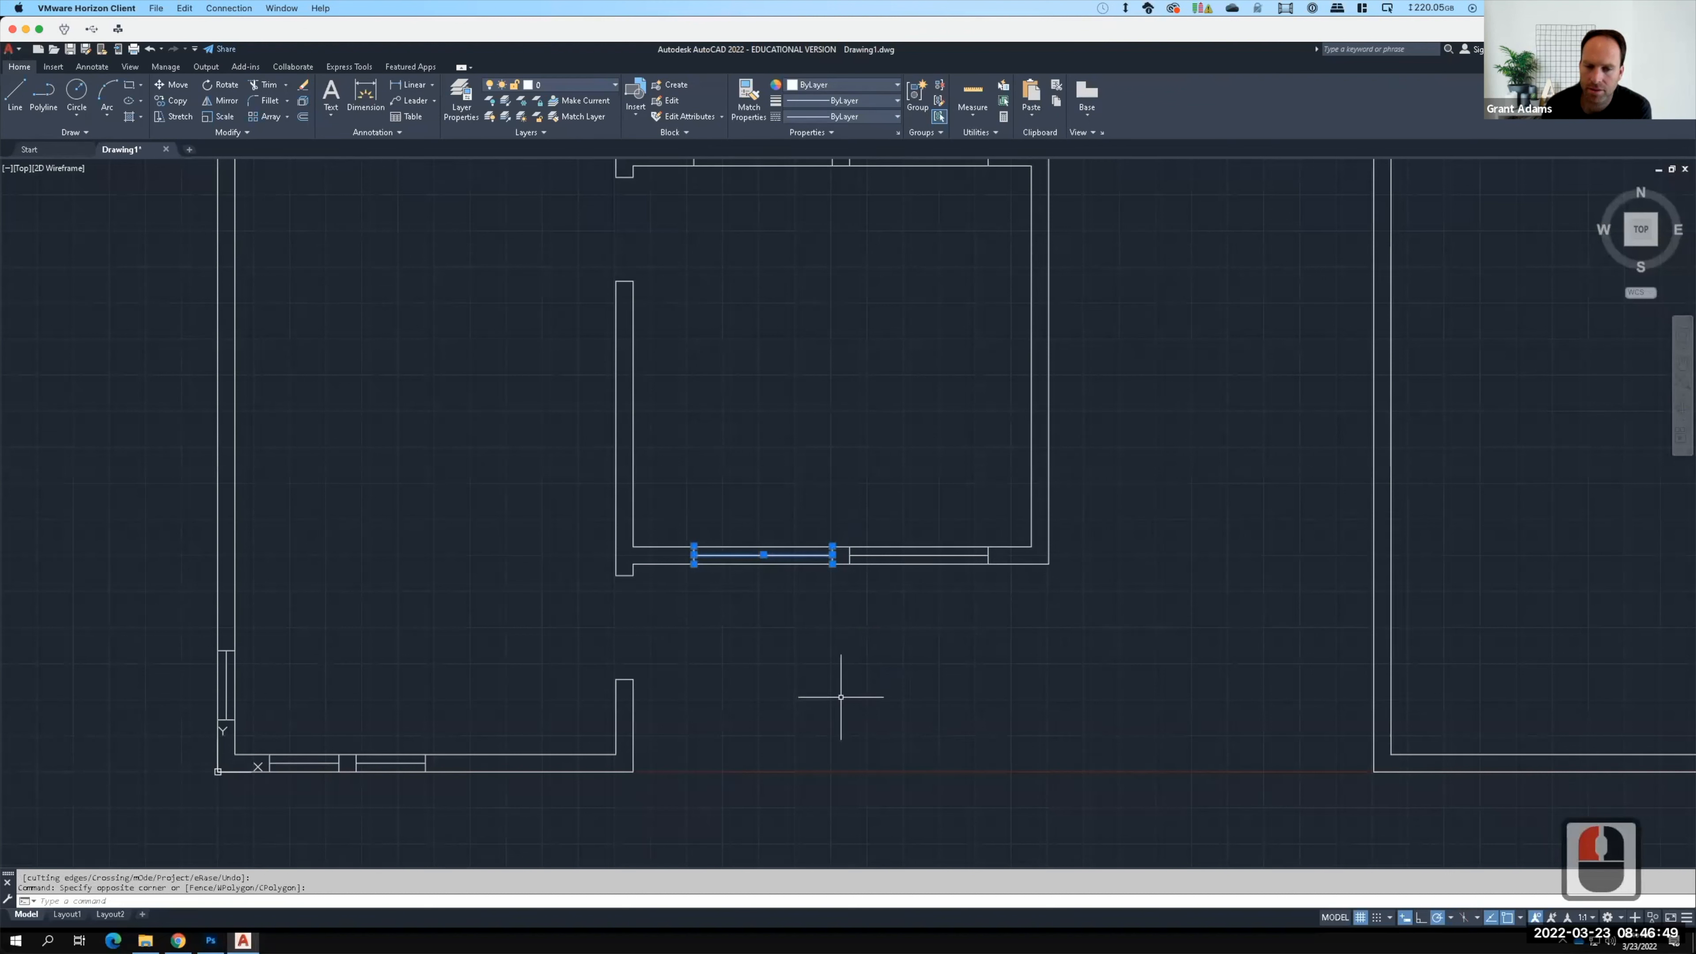
pyautogui.press('Escape')
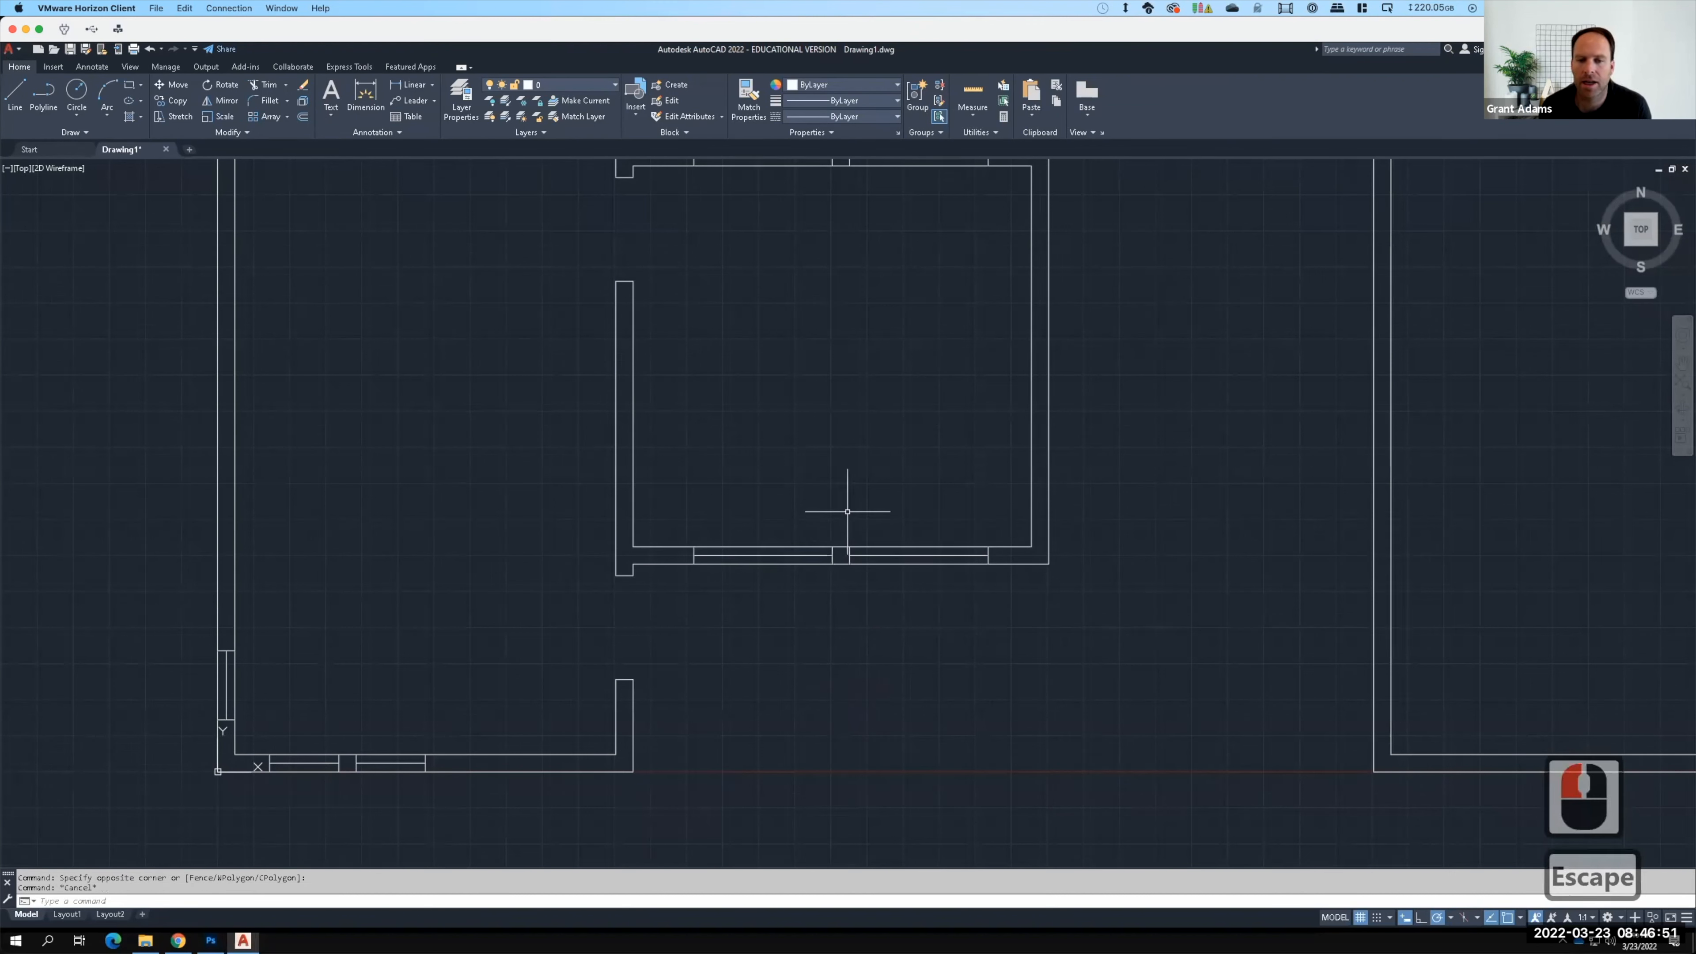
pyautogui.click(845, 510)
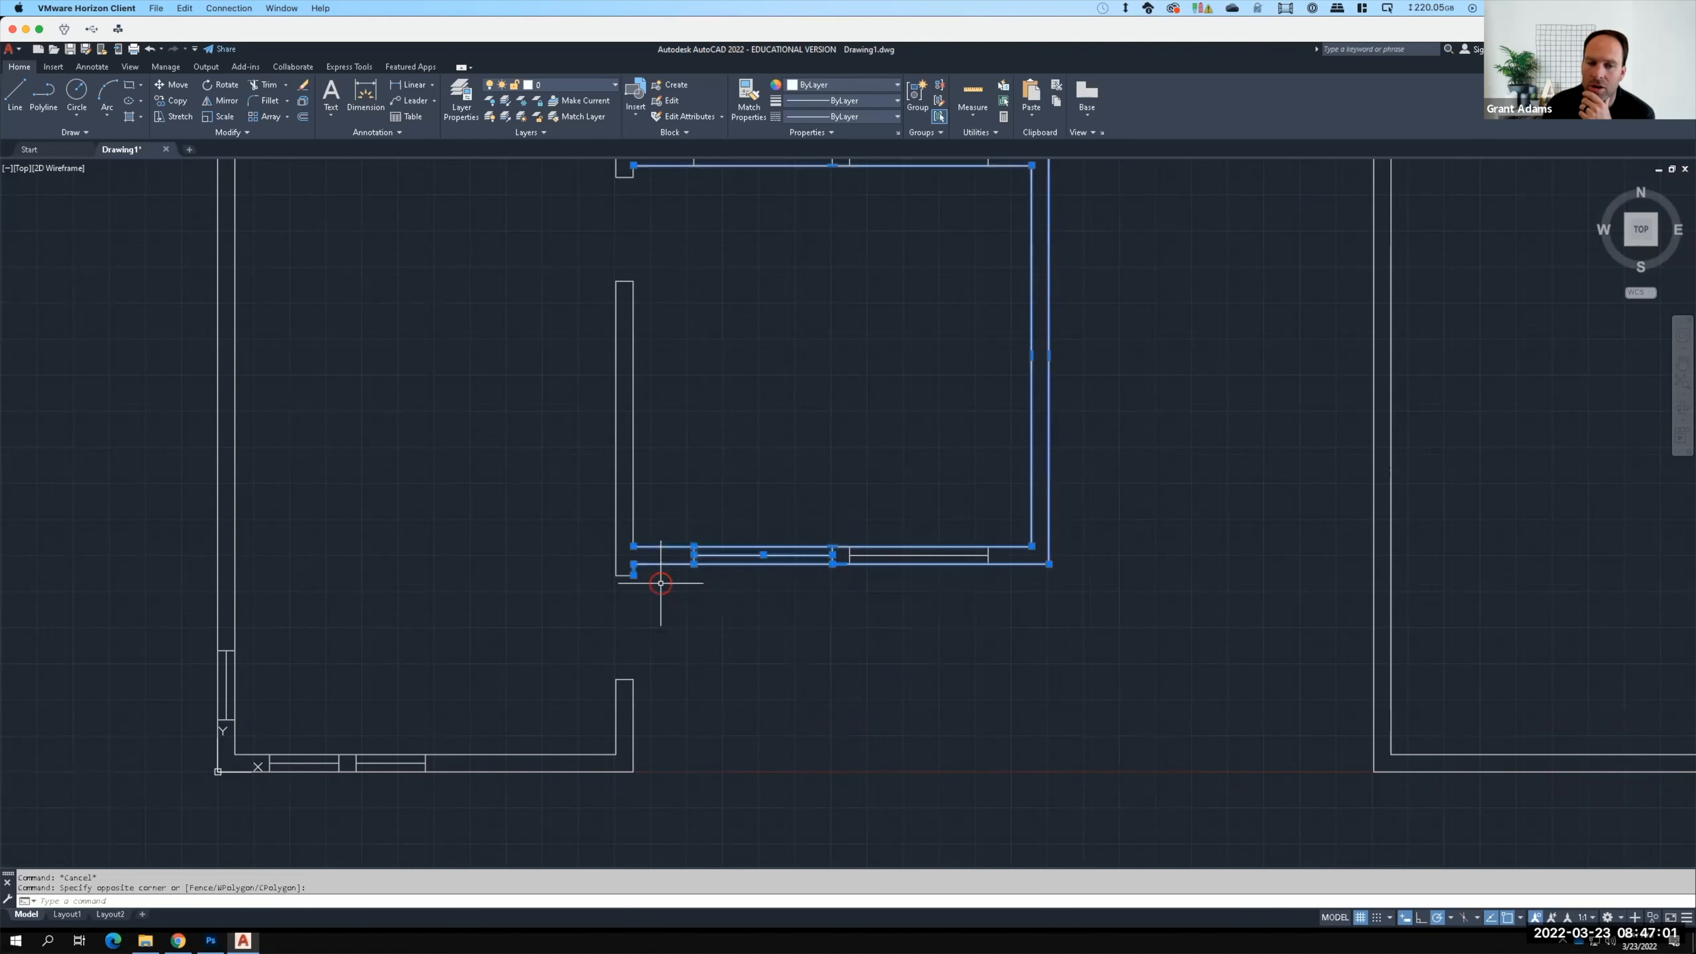
pyautogui.click(667, 575)
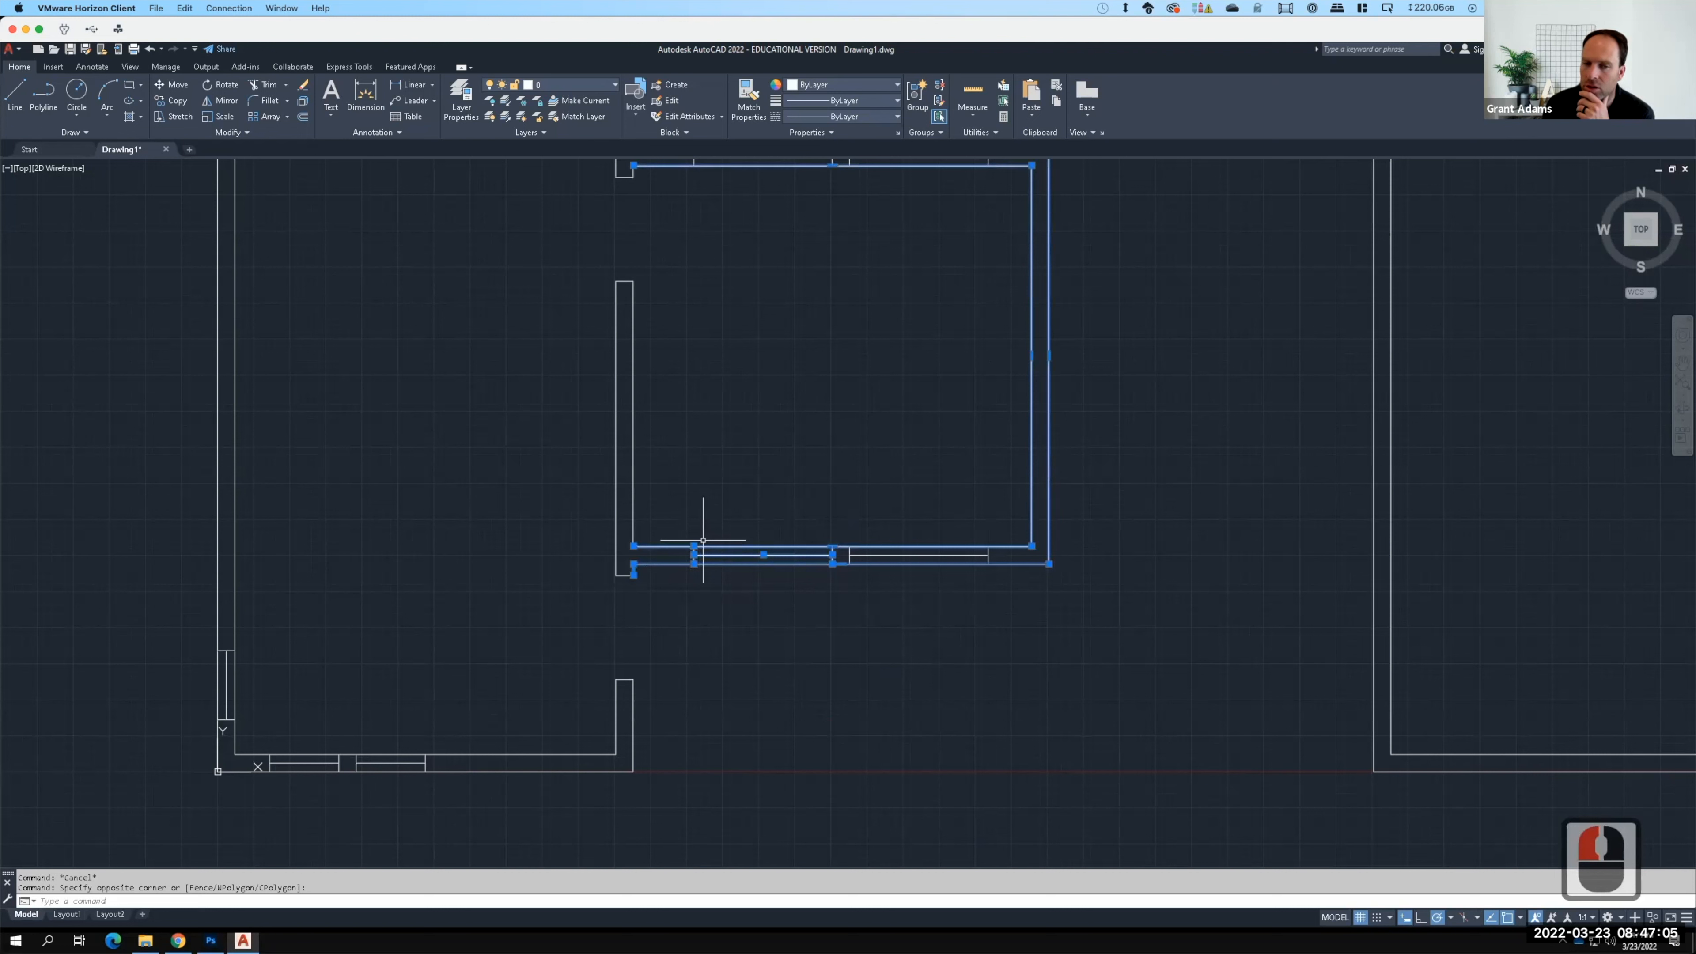
pyautogui.press('Escape')
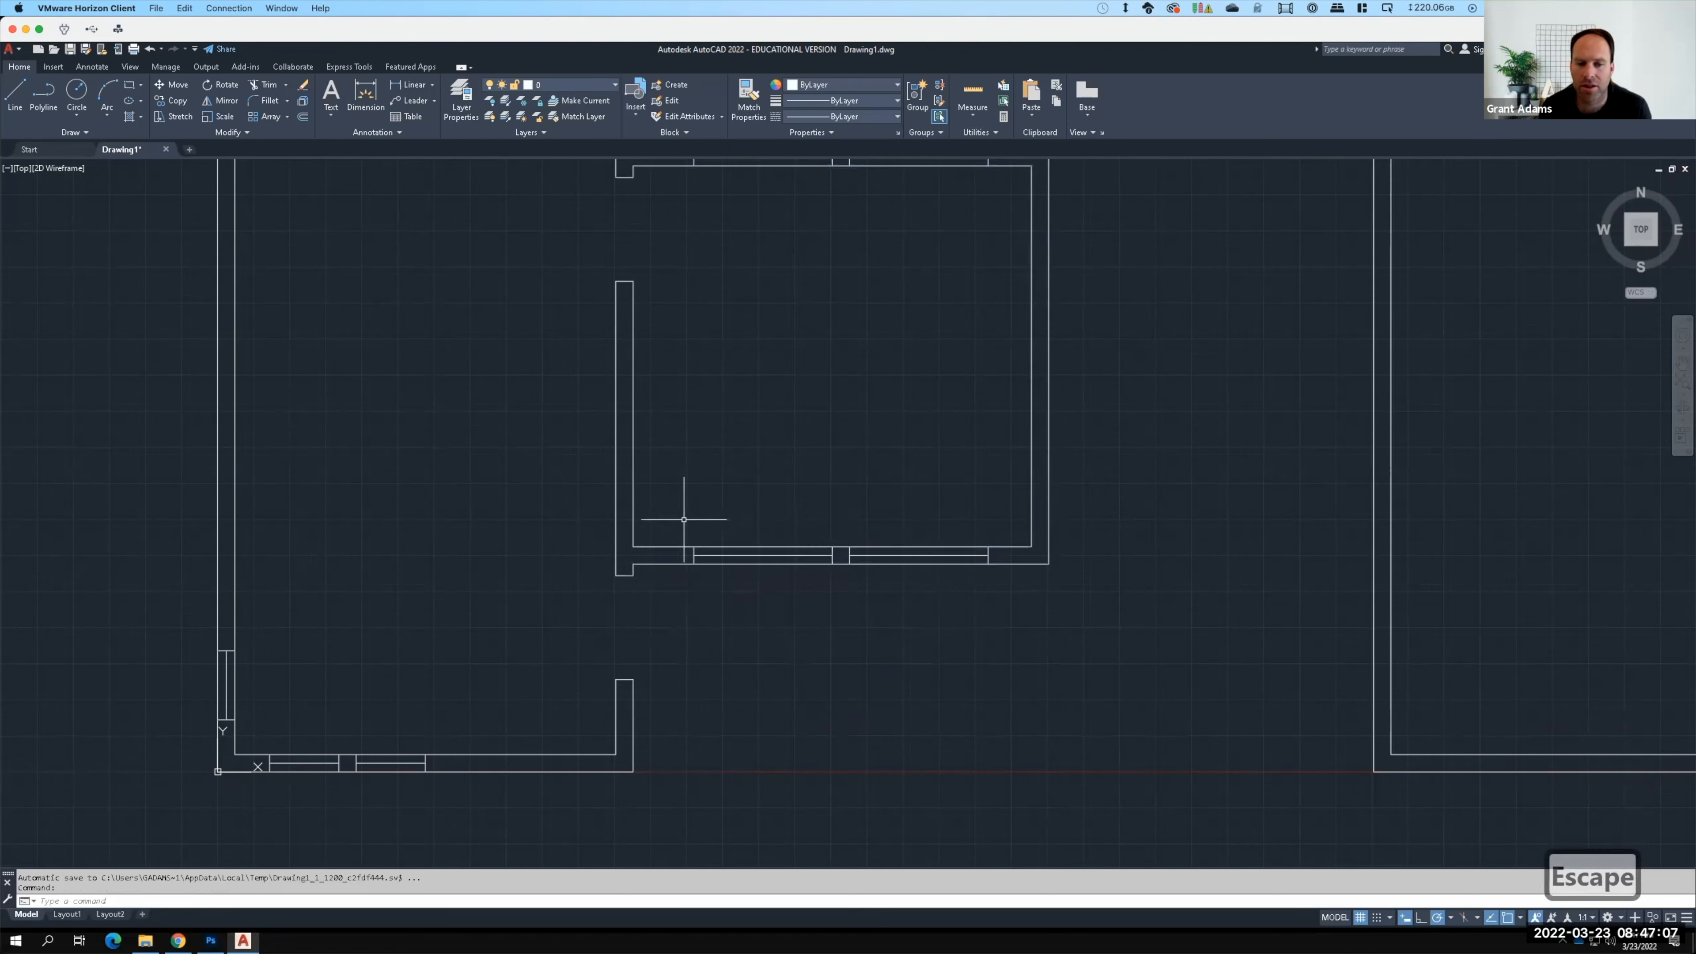
# Step: Try a window selection and a crossing selection around both windows in the right wing's lower wall, clearing each selection
pyautogui.click(679, 518)
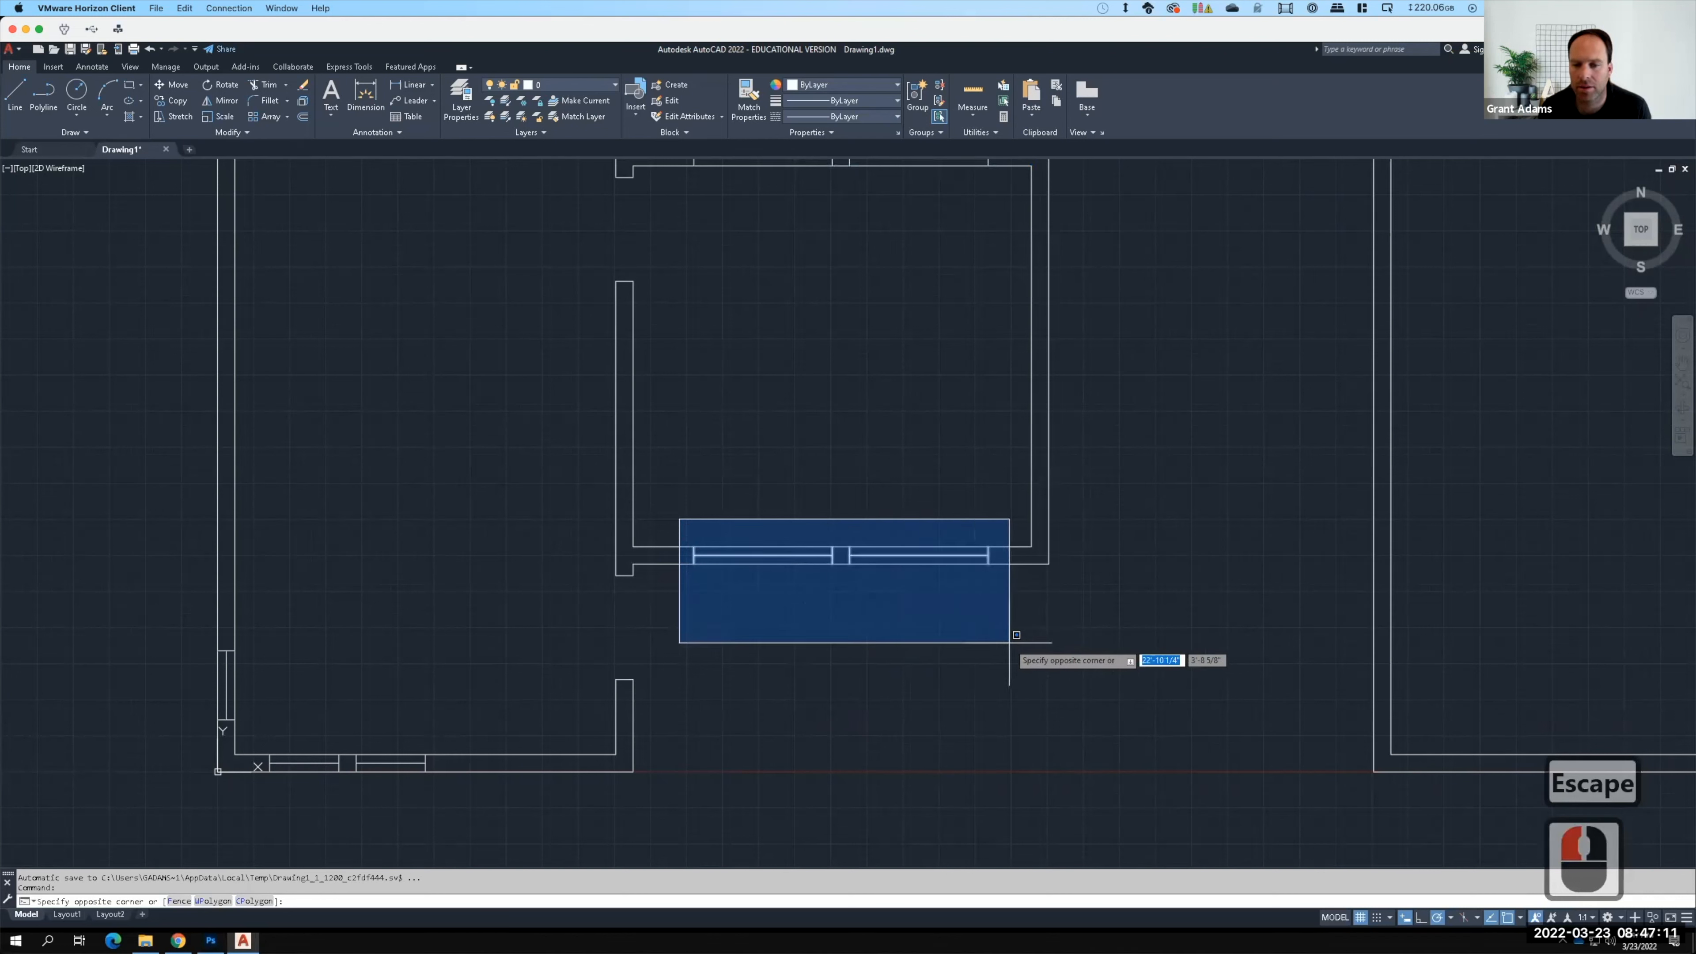
pyautogui.click(1009, 642)
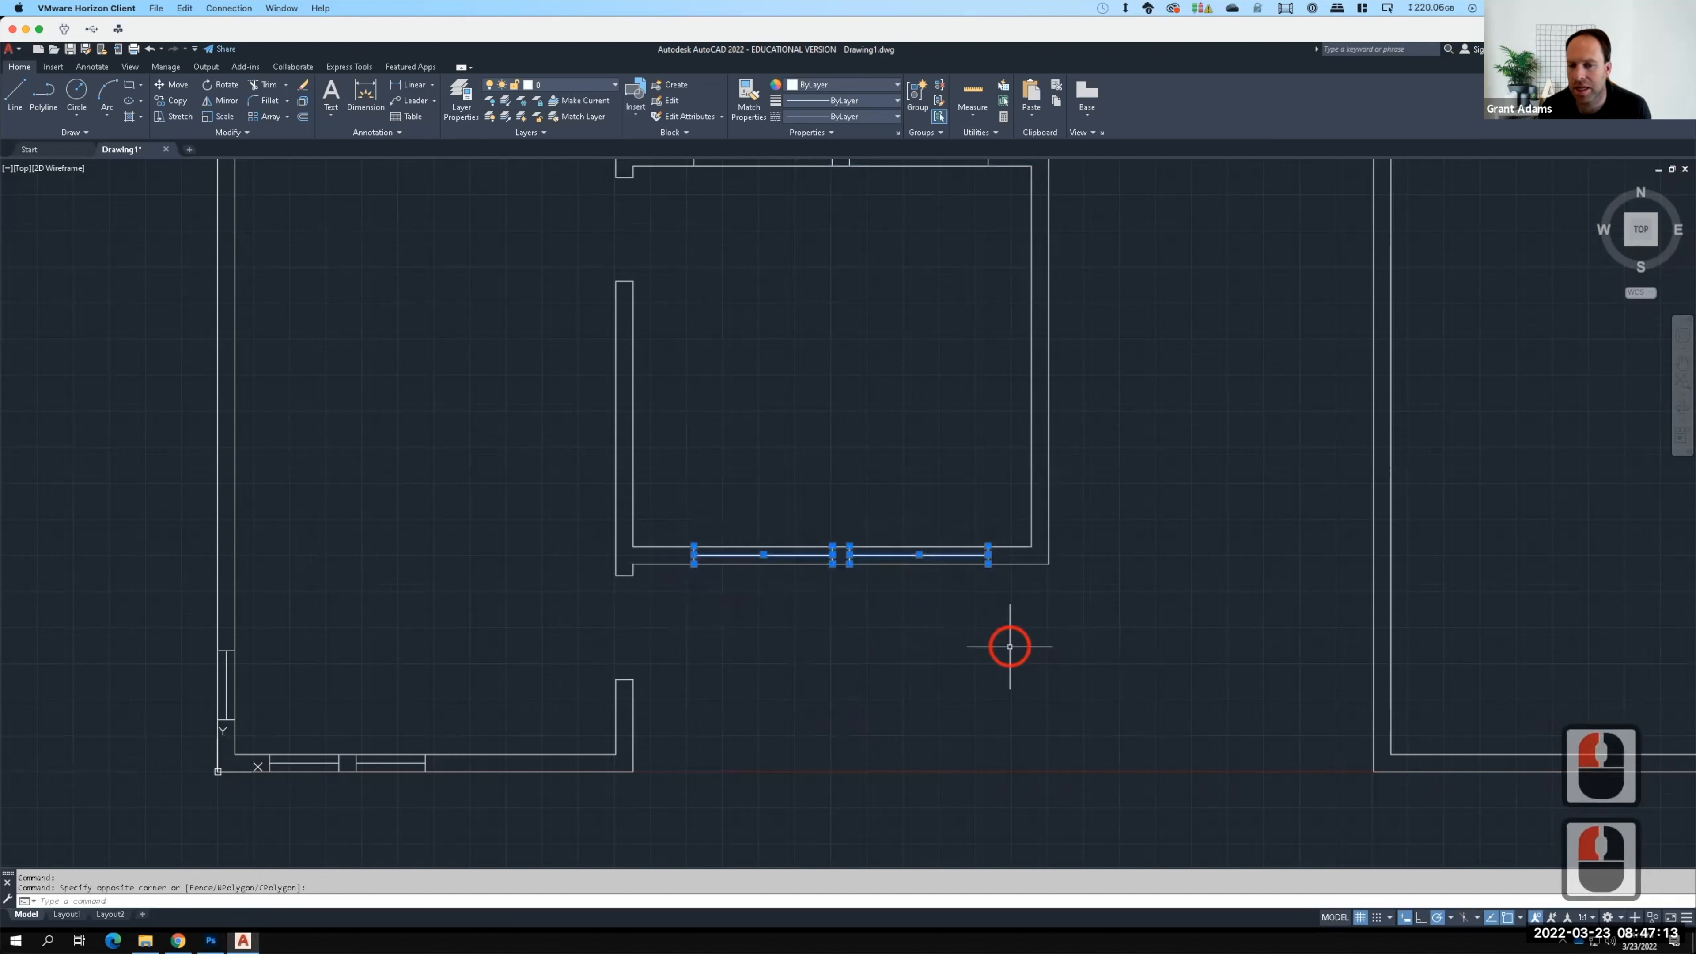
pyautogui.press('Escape')
pyautogui.click(1006, 510)
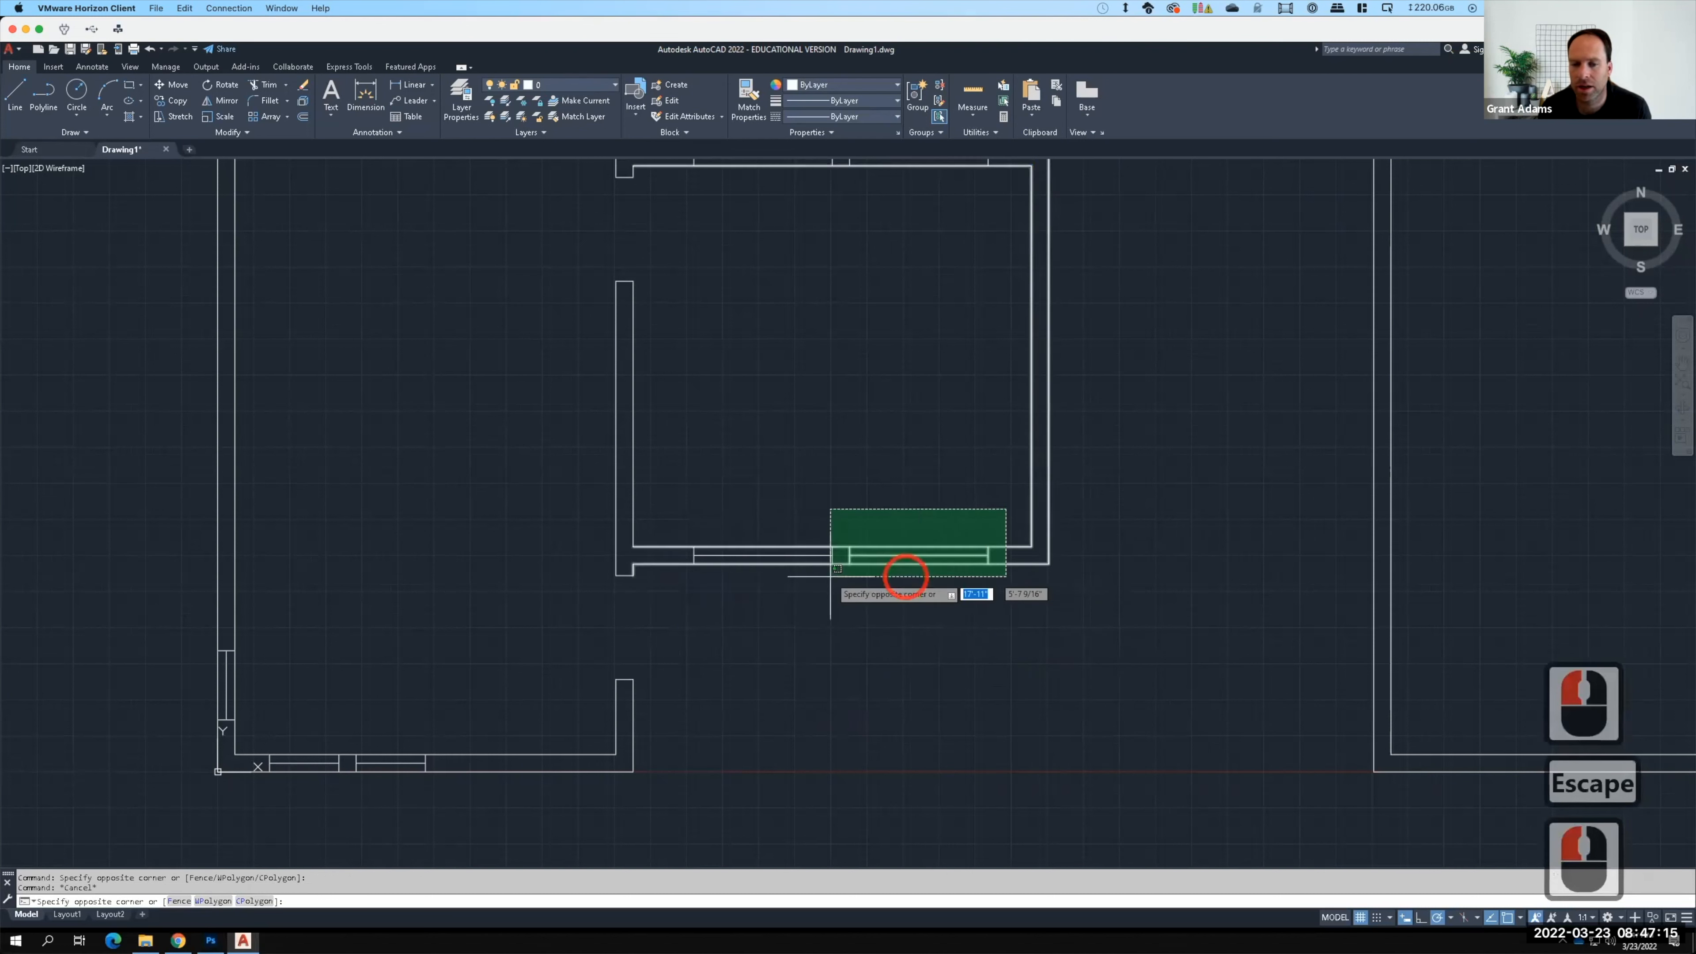
pyautogui.click(662, 595)
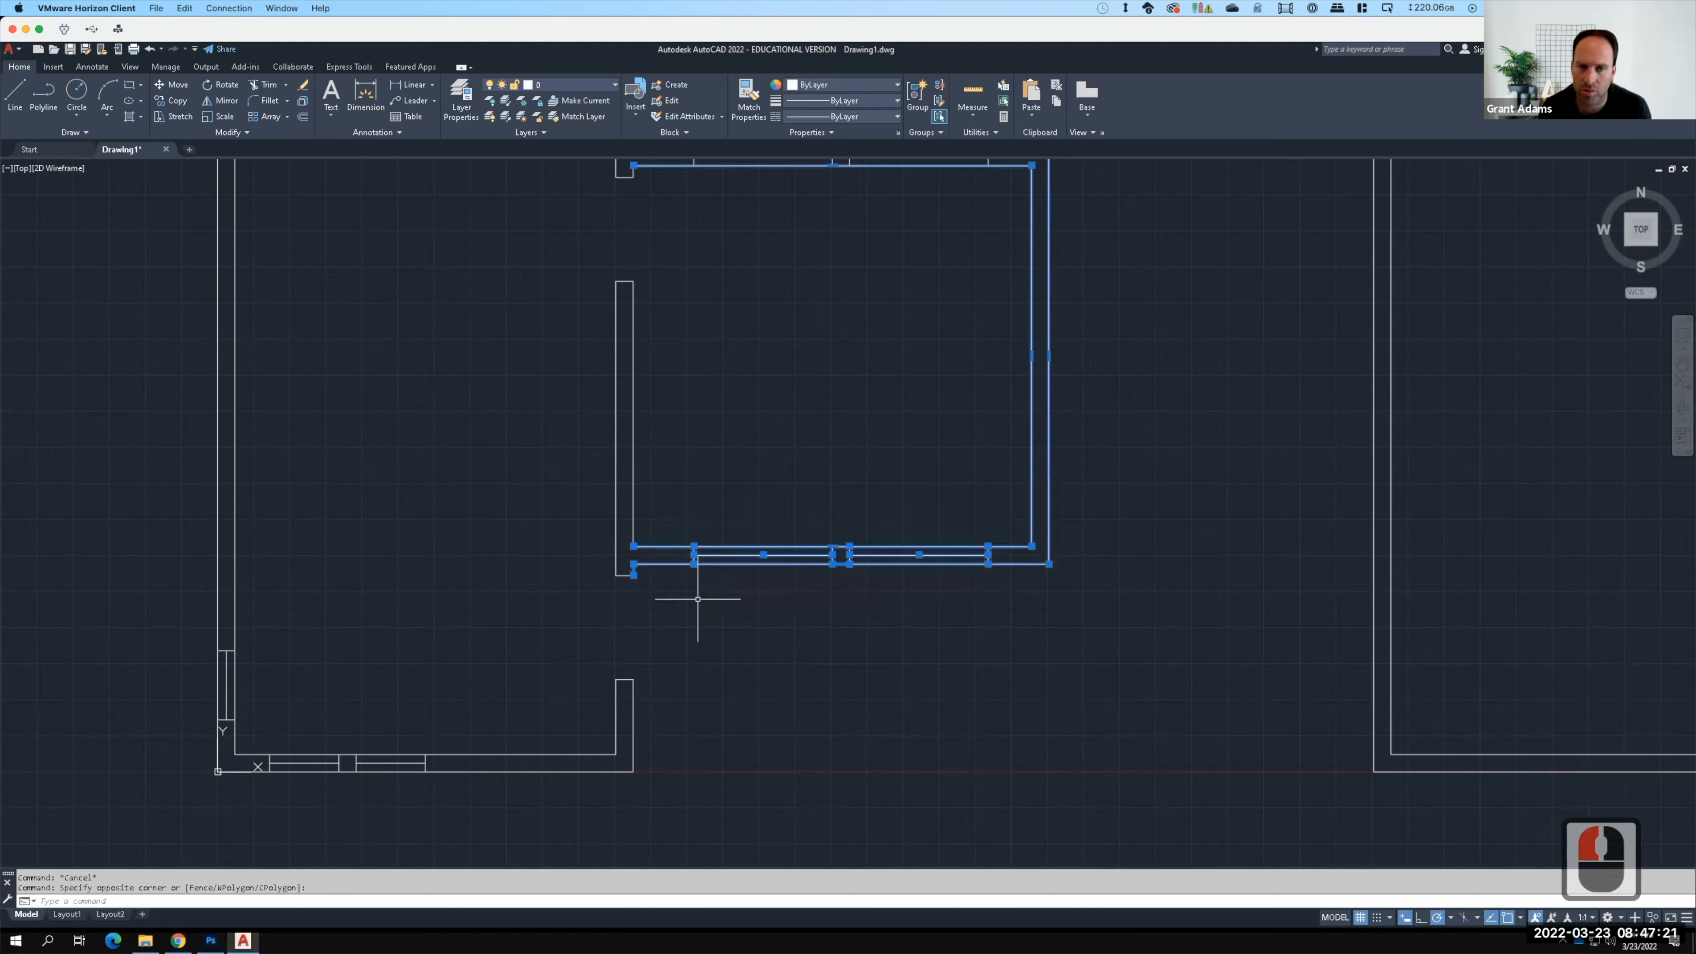
pyautogui.press('Escape')
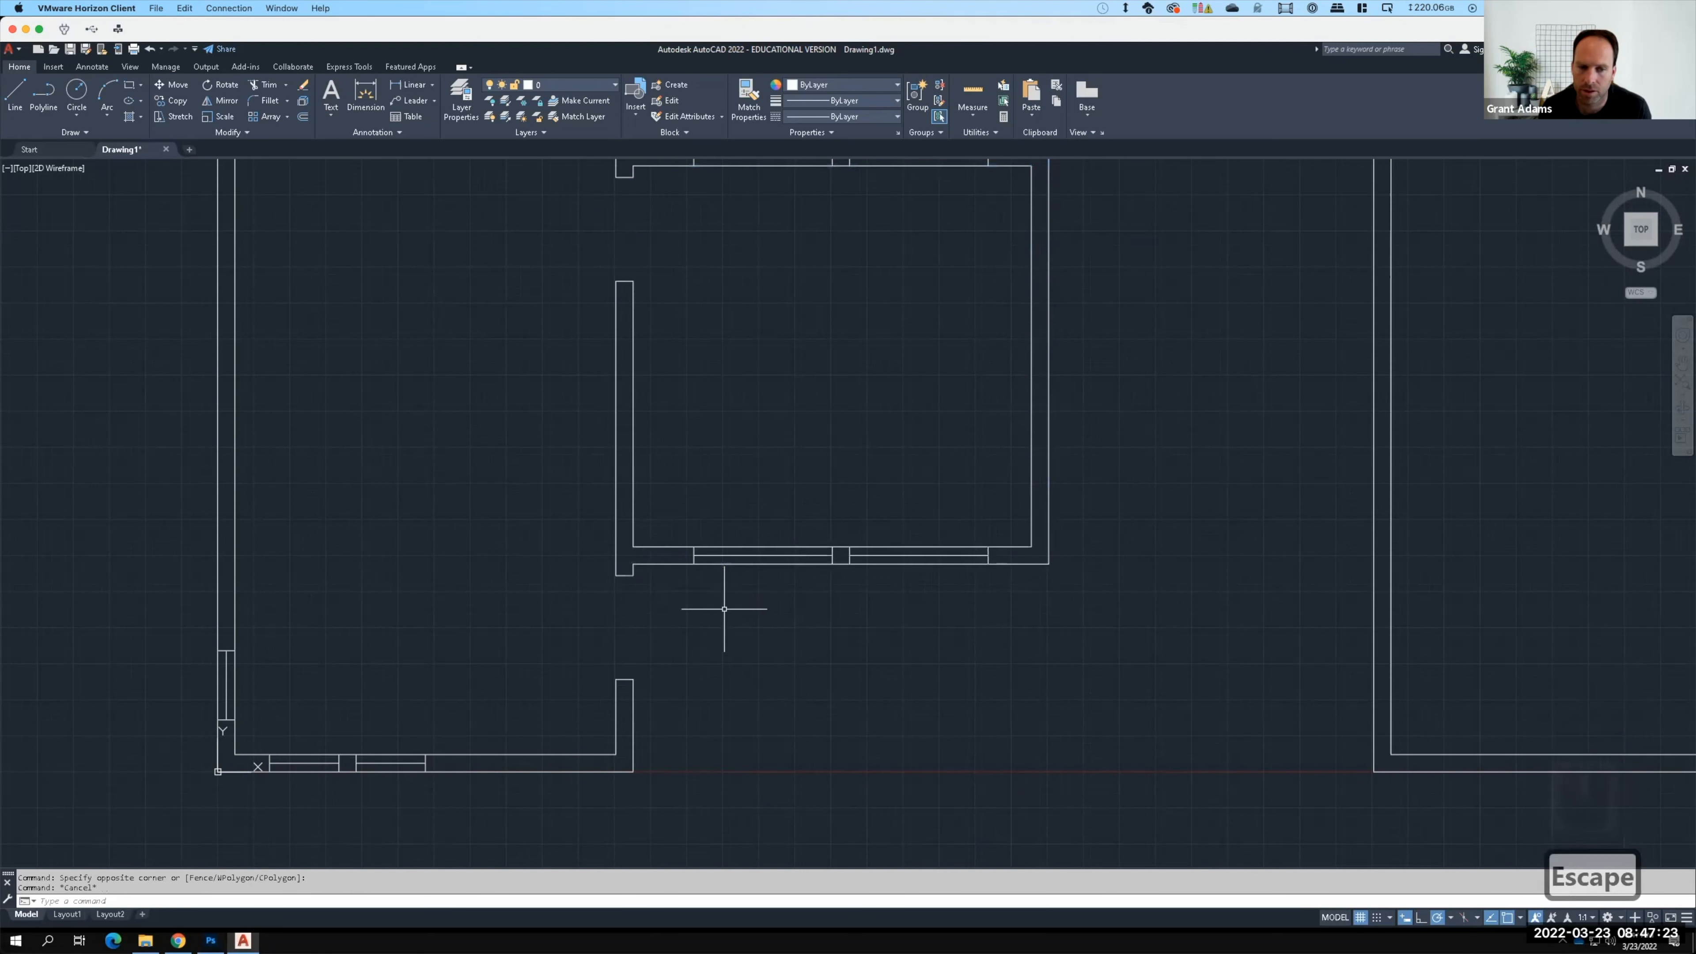
# Step: Draw a door leaf rectangle from the inner corner of the upper wall opening's left jamb, with opposite corner @1.625,3'
pyautogui.scroll(-2, 843, 658)
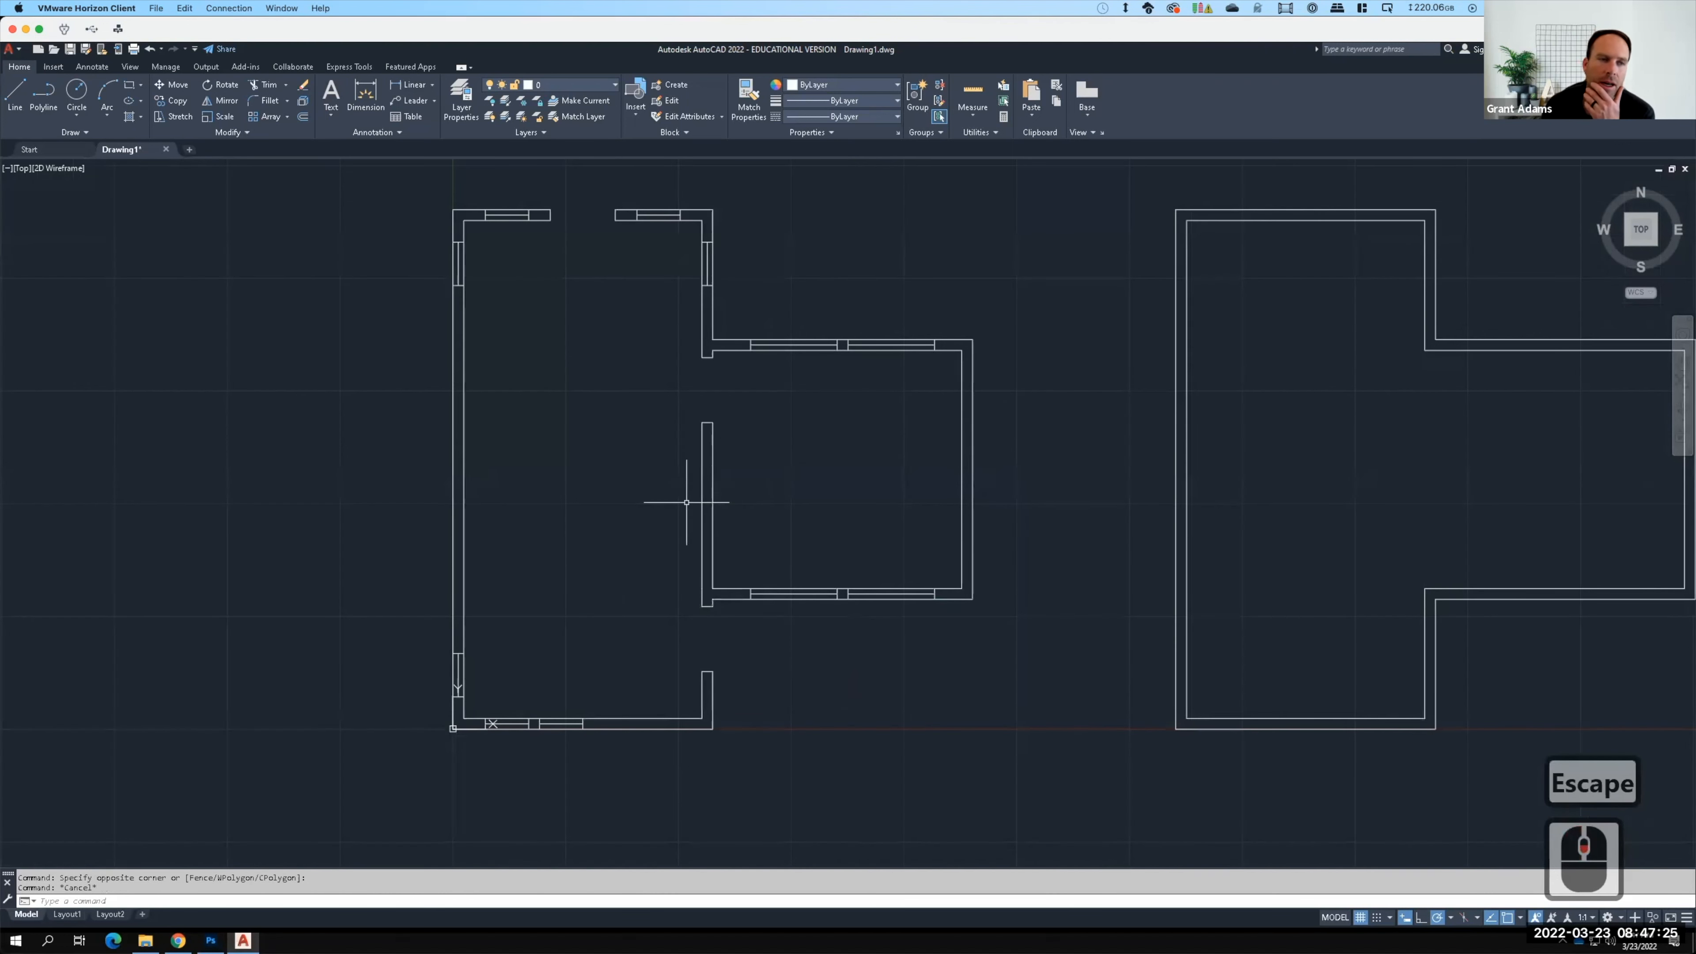
pyautogui.press('F15')
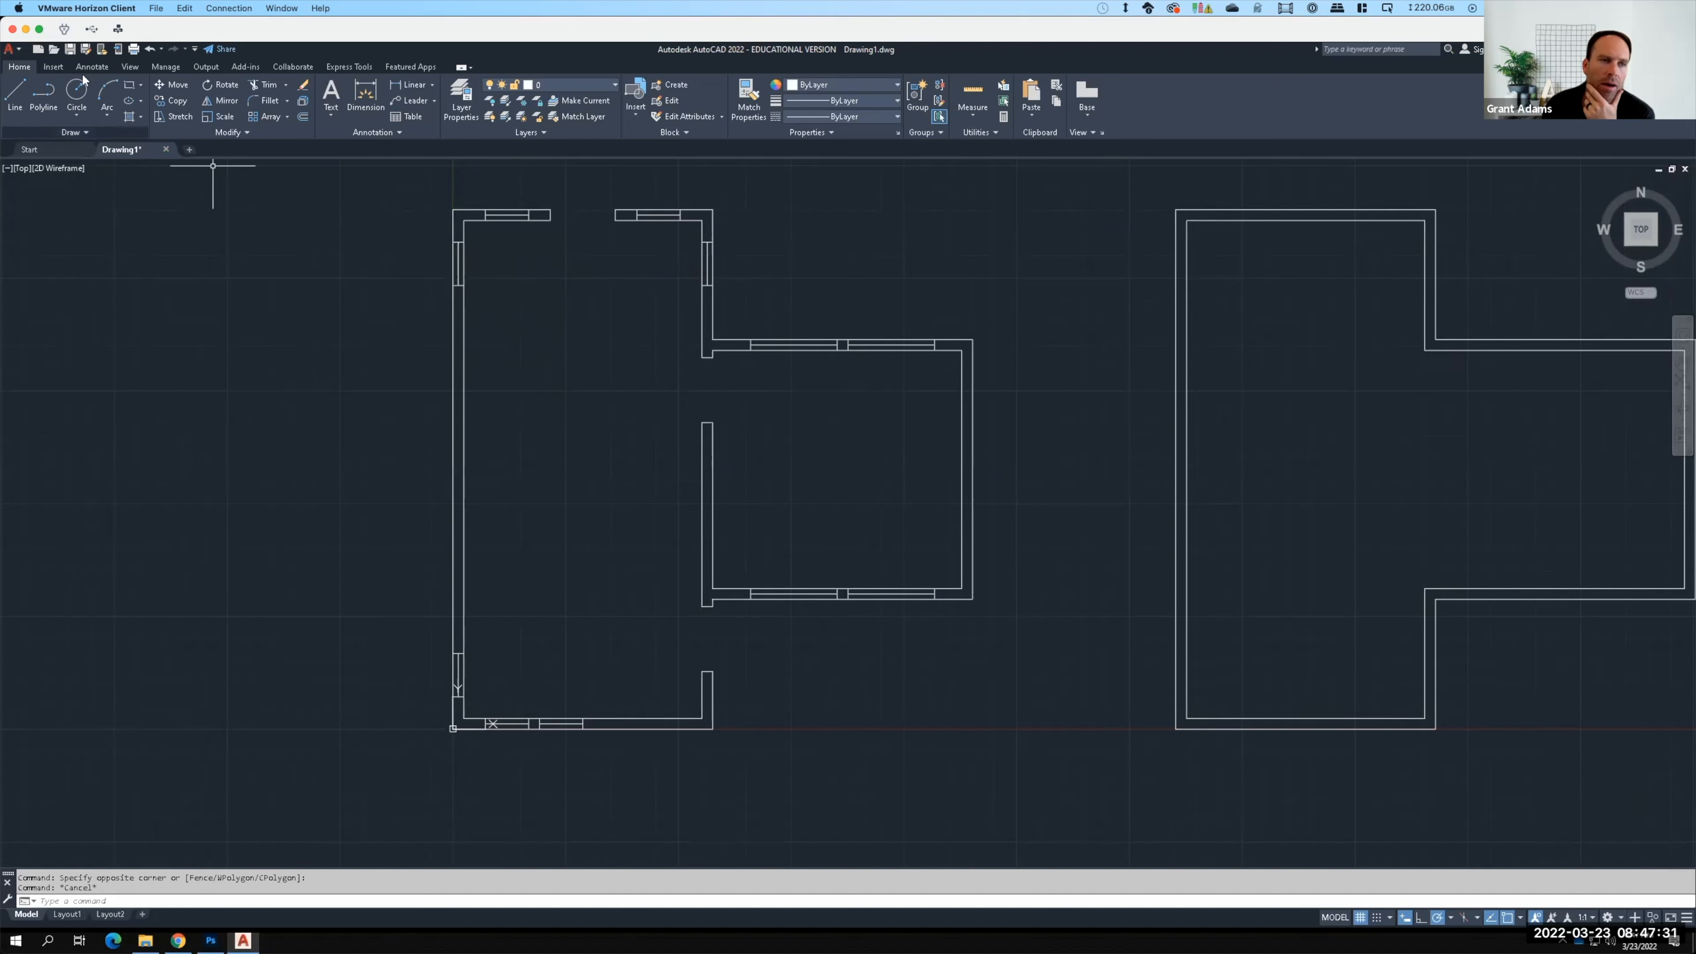
pyautogui.click(128, 84)
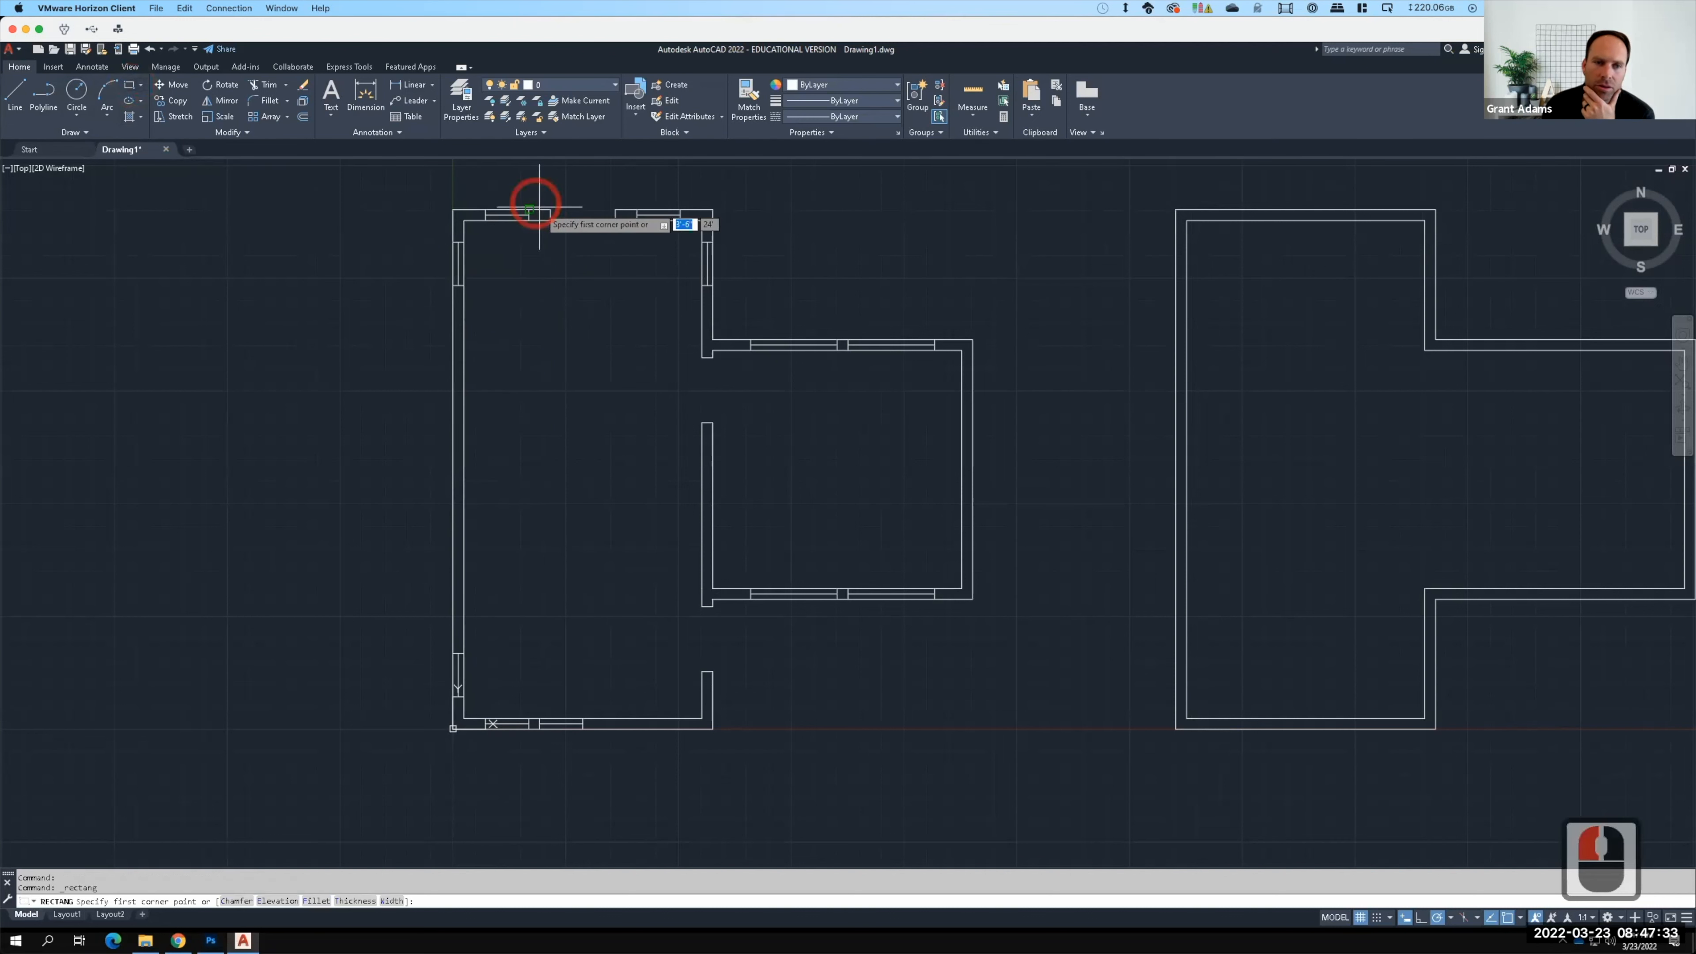
pyautogui.scroll(2, 548, 200)
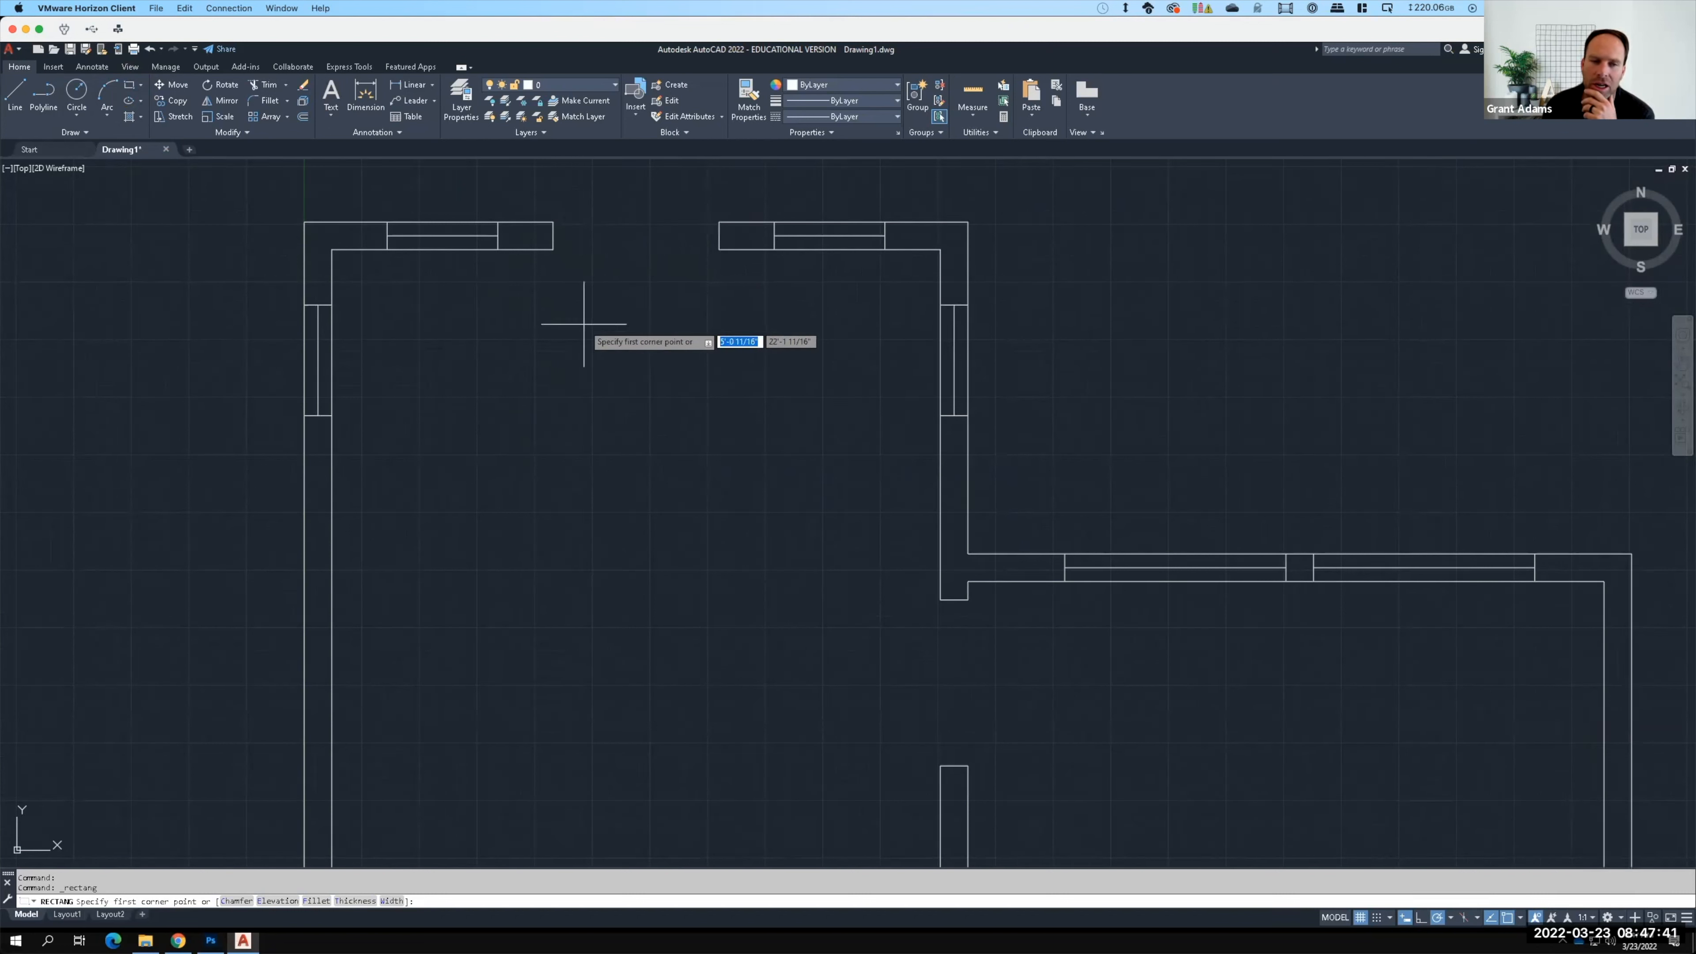
pyautogui.click(553, 250)
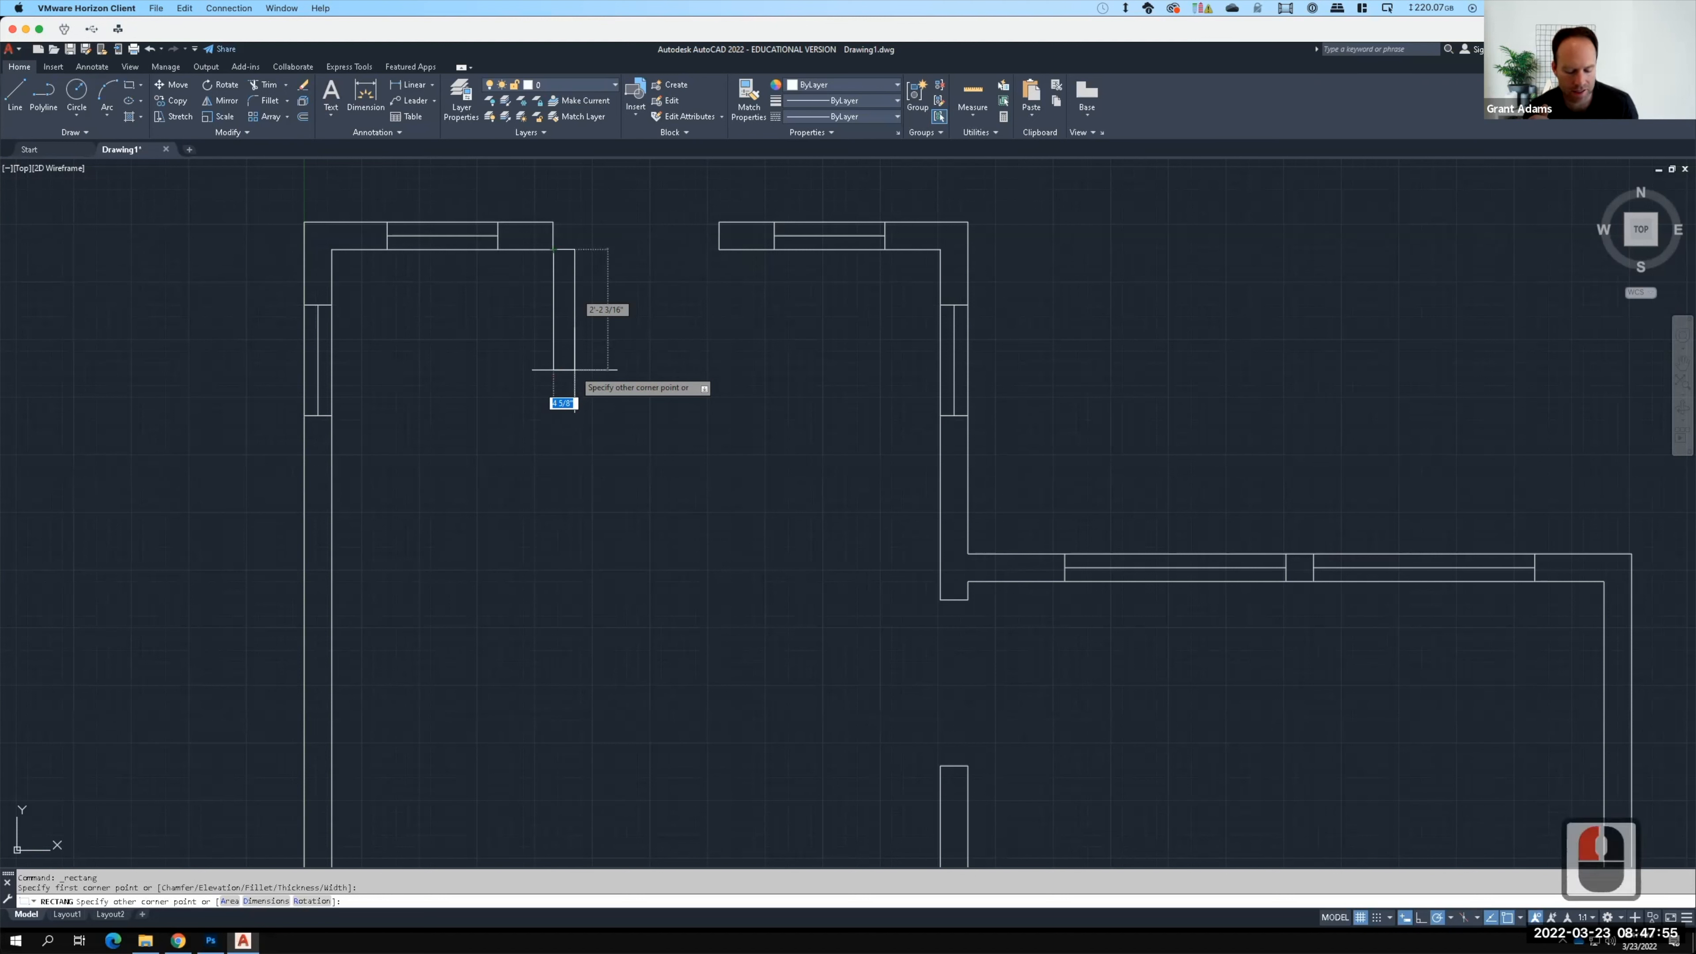
pyautogui.write('@')
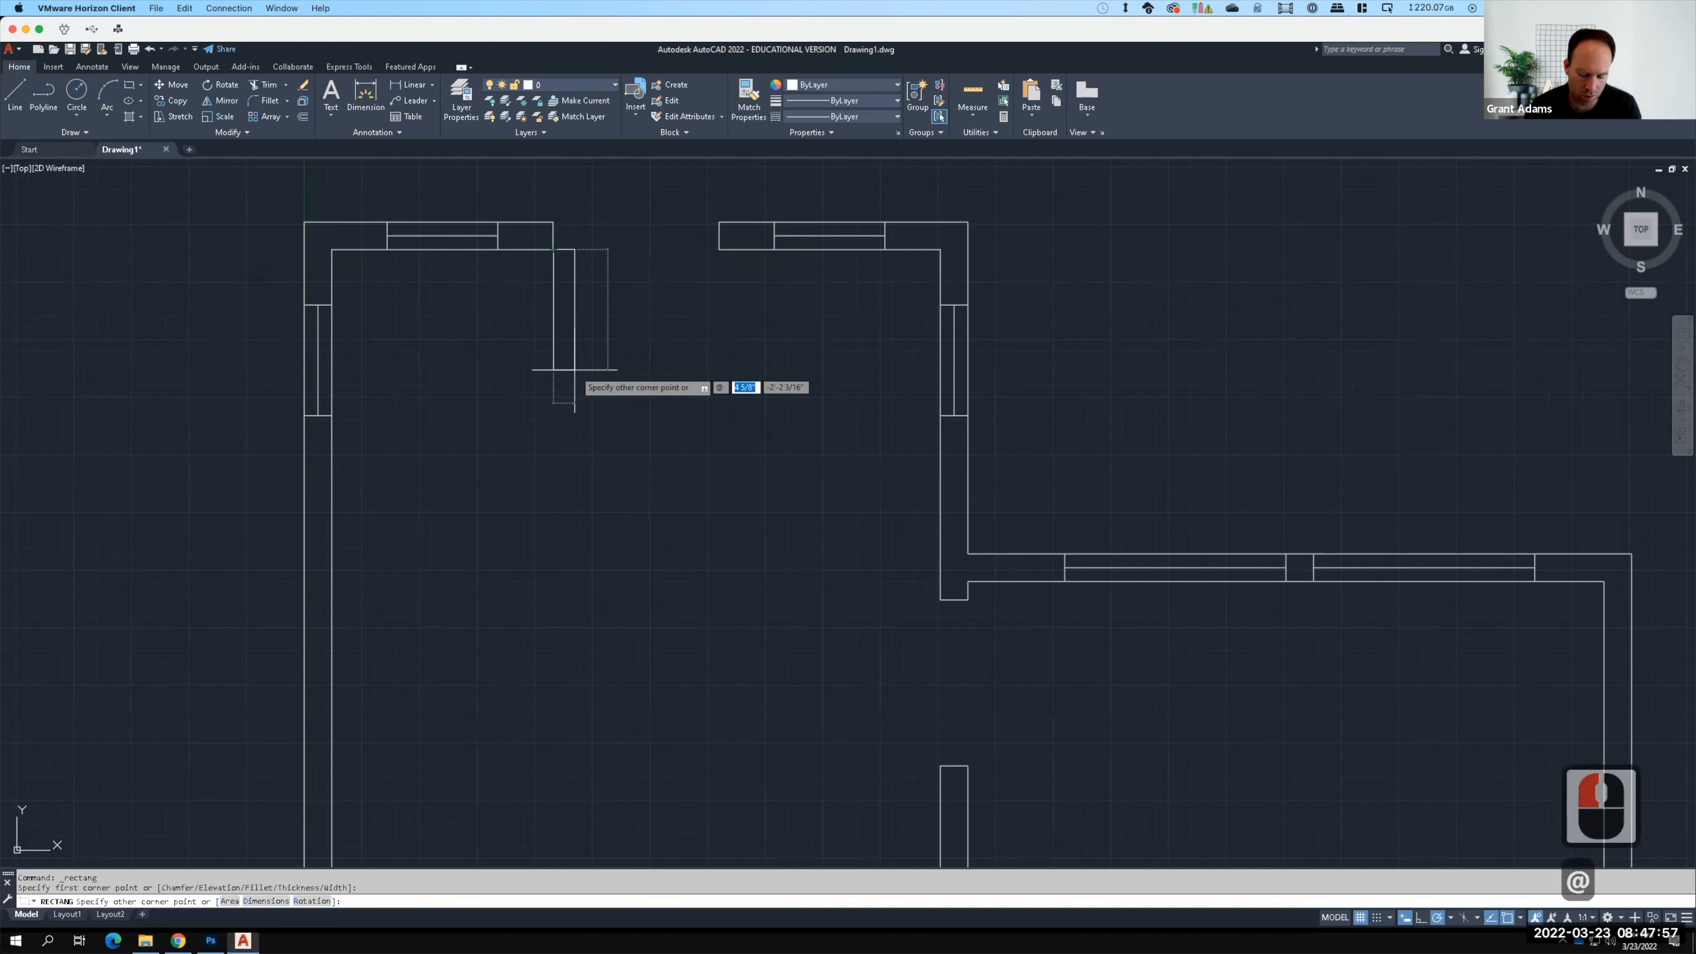
pyautogui.write('1.')
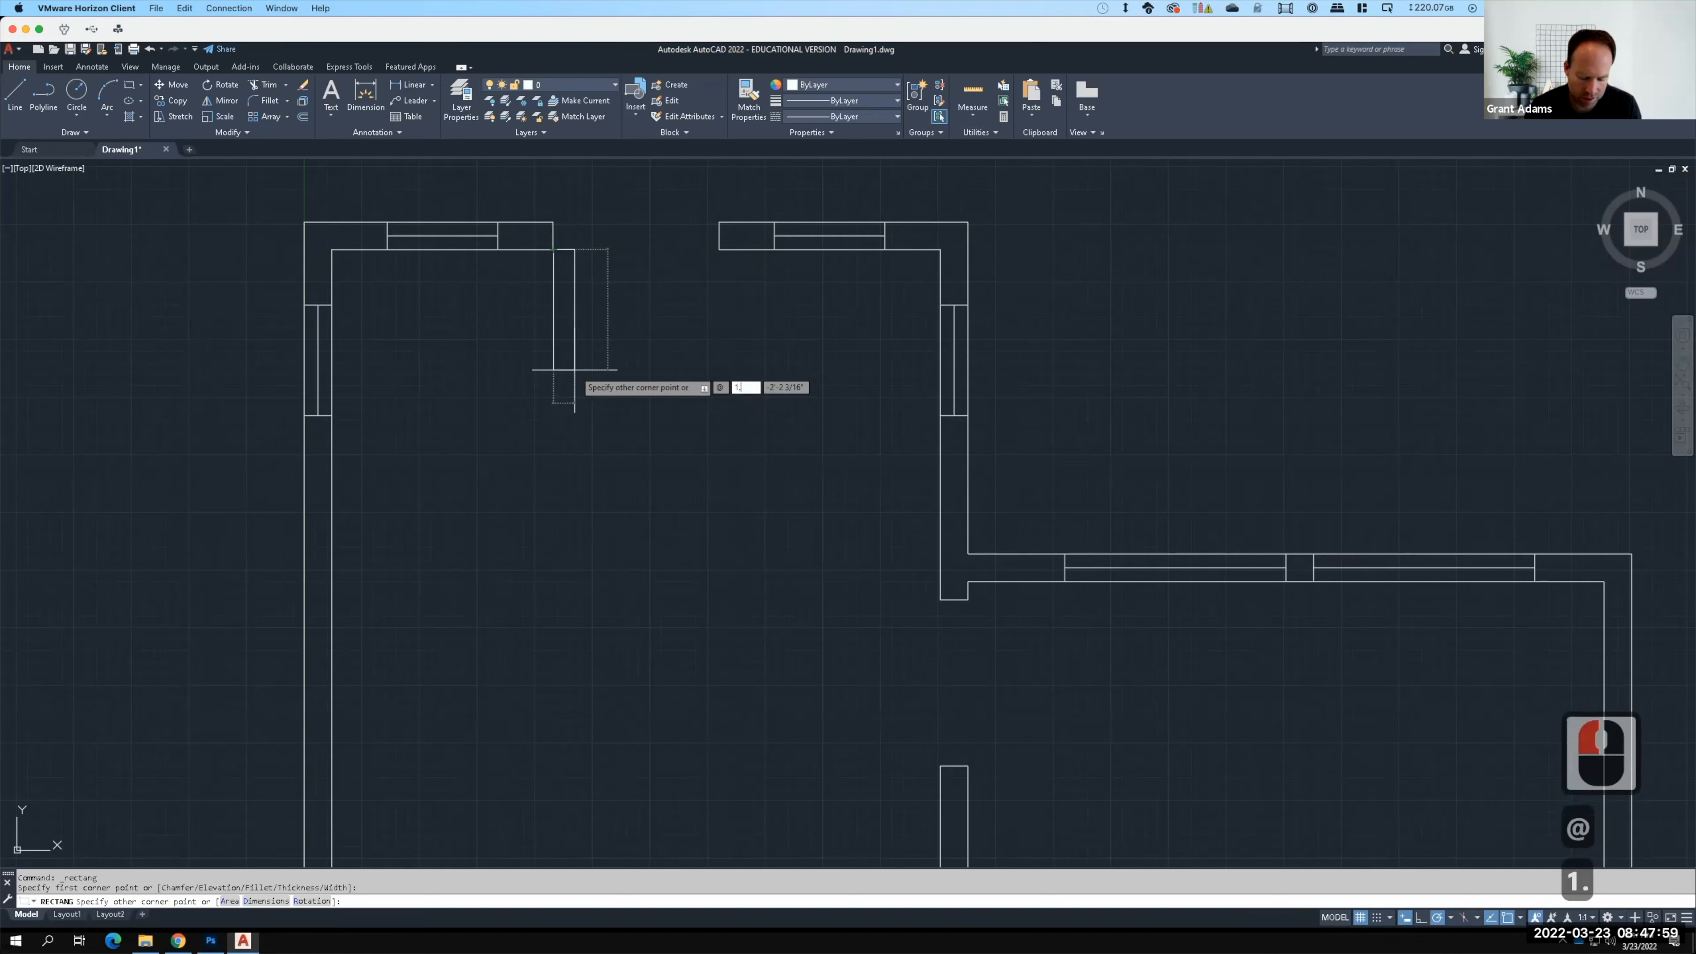
pyautogui.write('62')
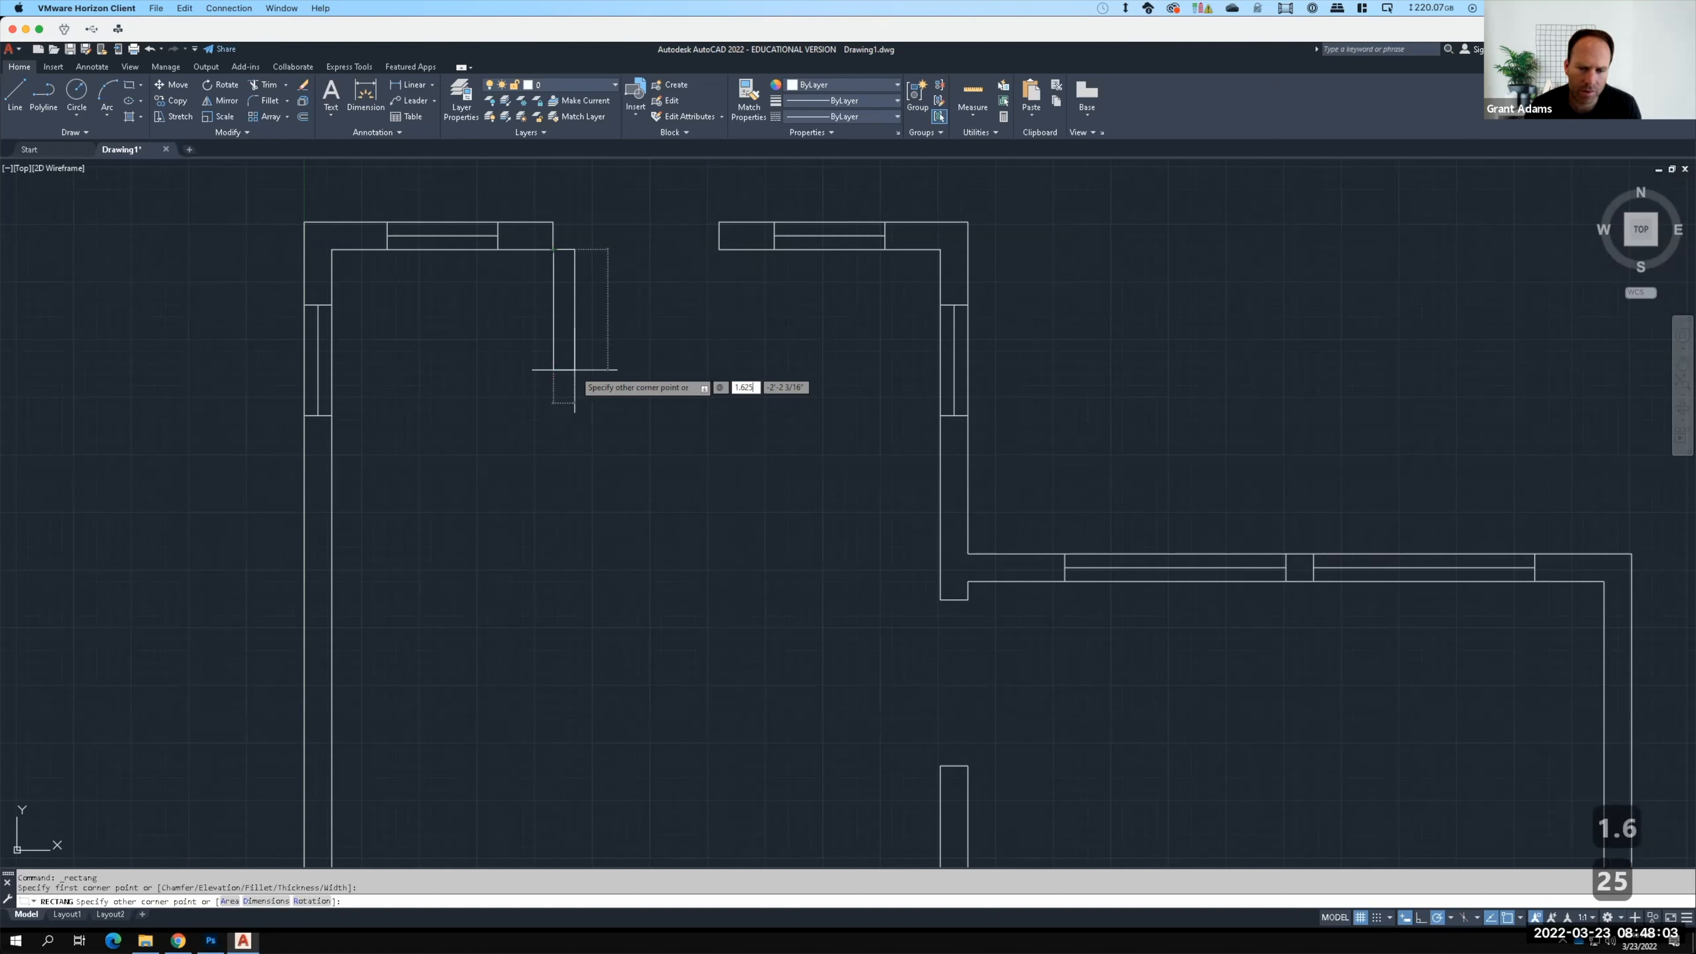
pyautogui.write('5')
pyautogui.press('Tab')
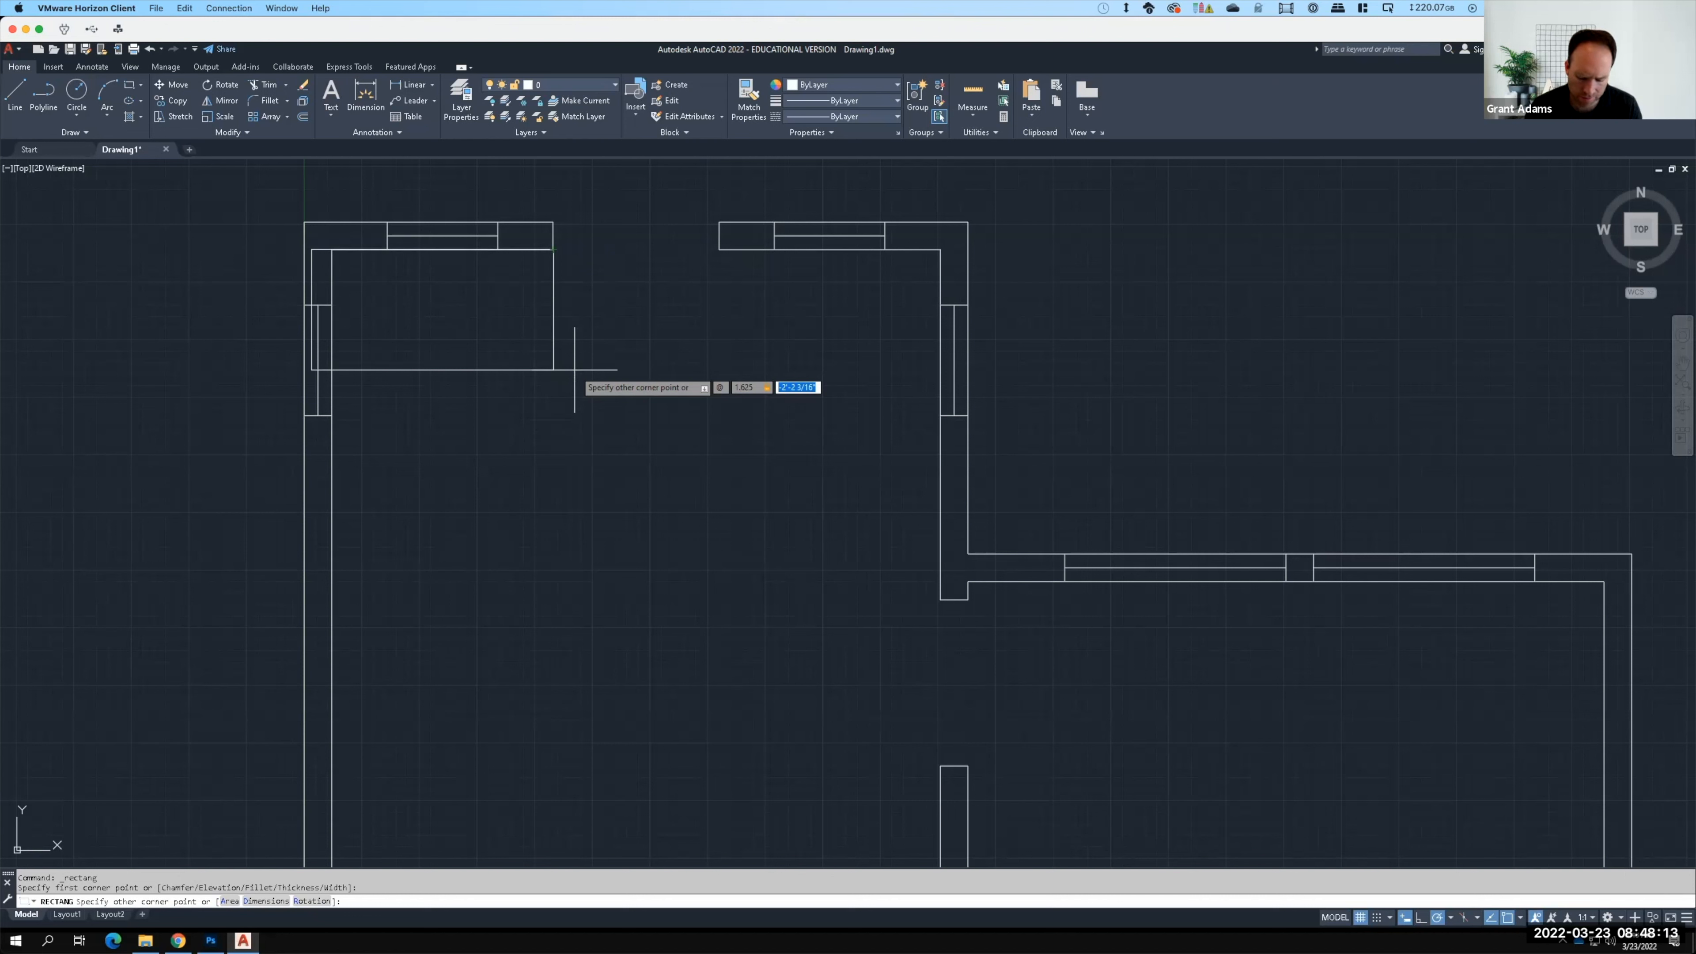
pyautogui.write("3'")
pyautogui.press('Return')
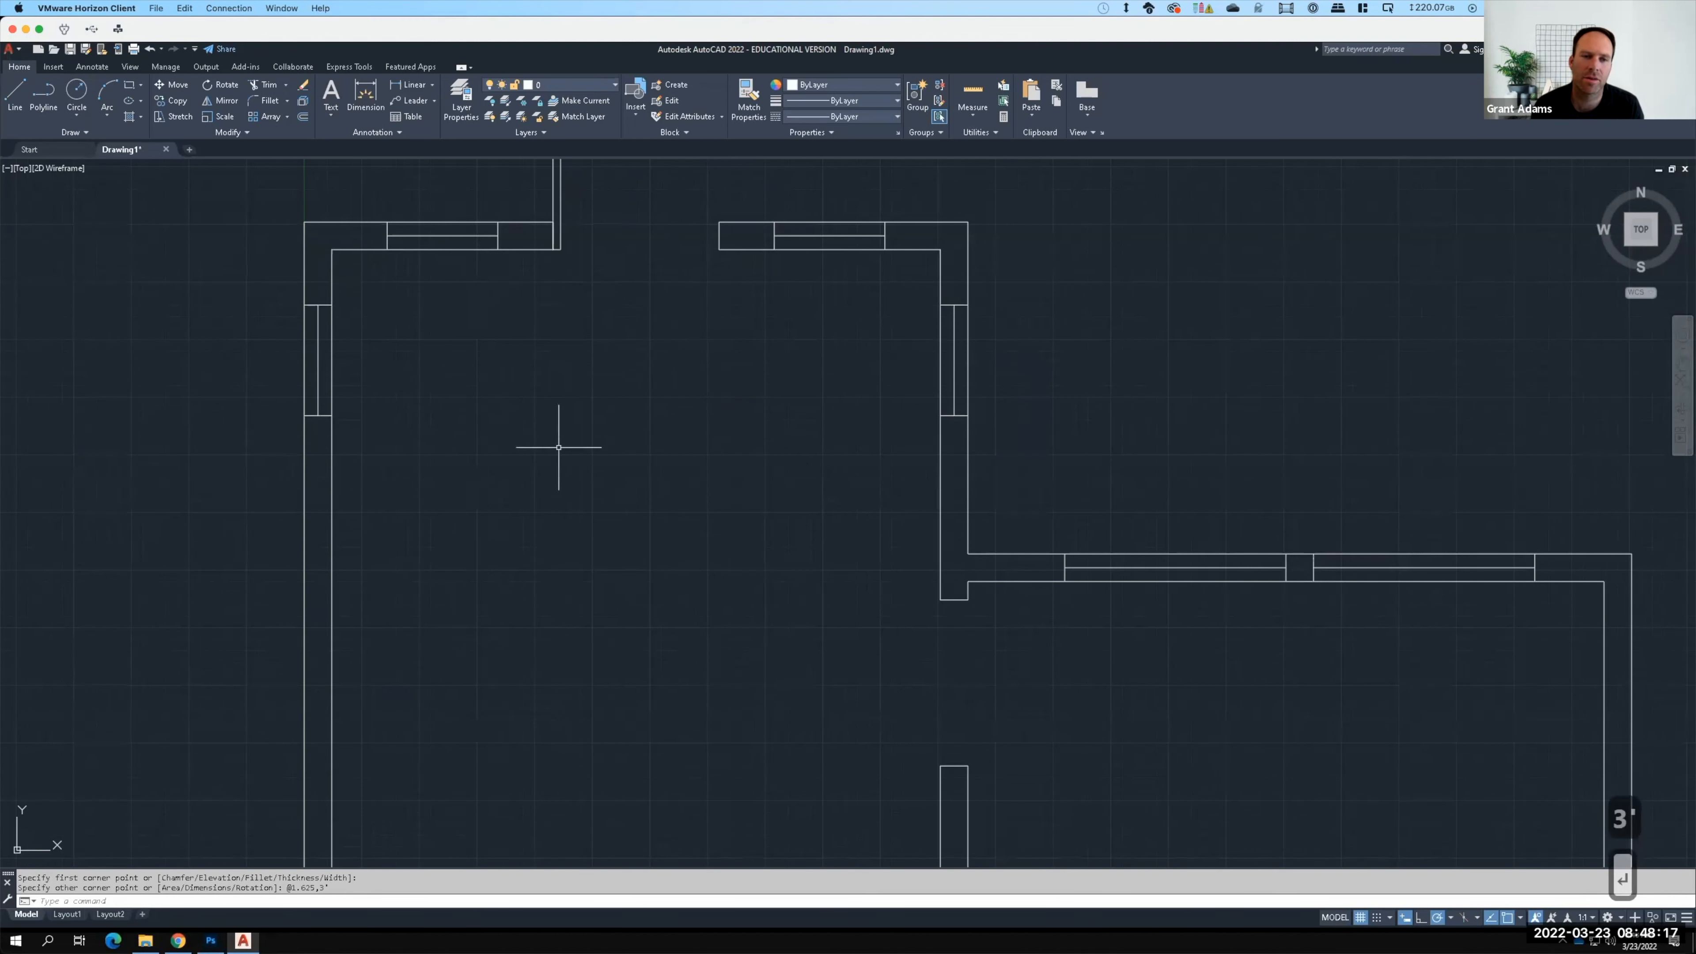
# Step: Erase the door leaf rectangle extending outside the main room's upper wall
pyautogui.scroll(-2, 561, 473)
pyautogui.click(711, 294)
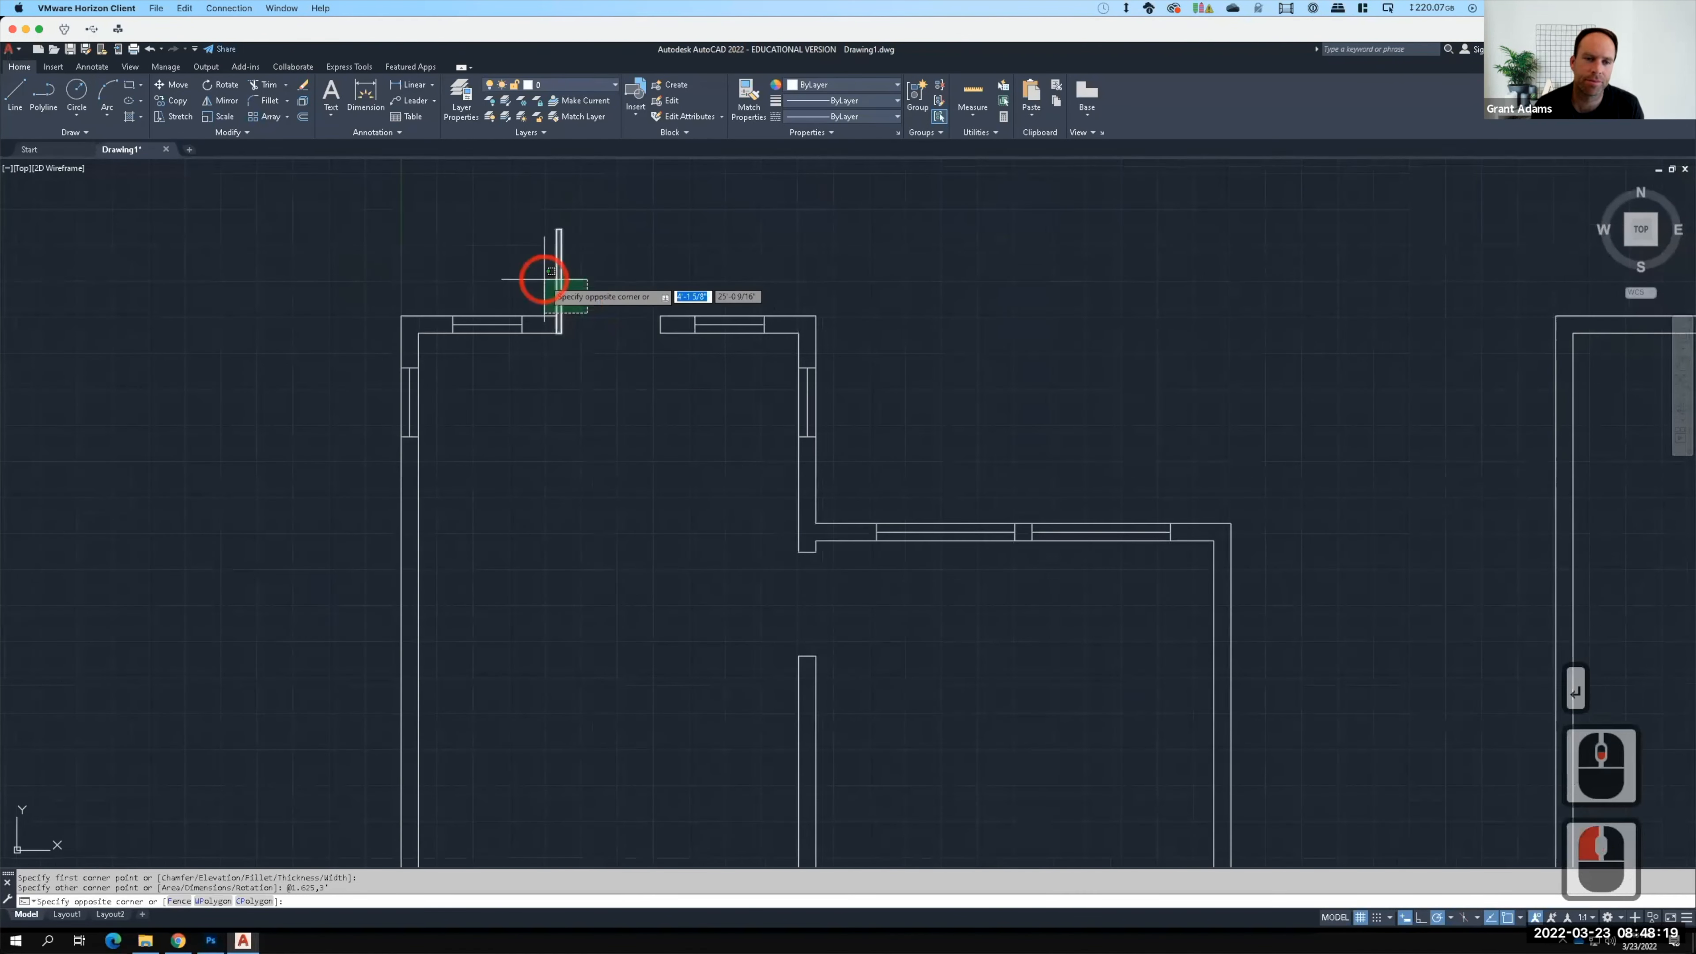
pyautogui.click(548, 274)
pyautogui.write('eraes')
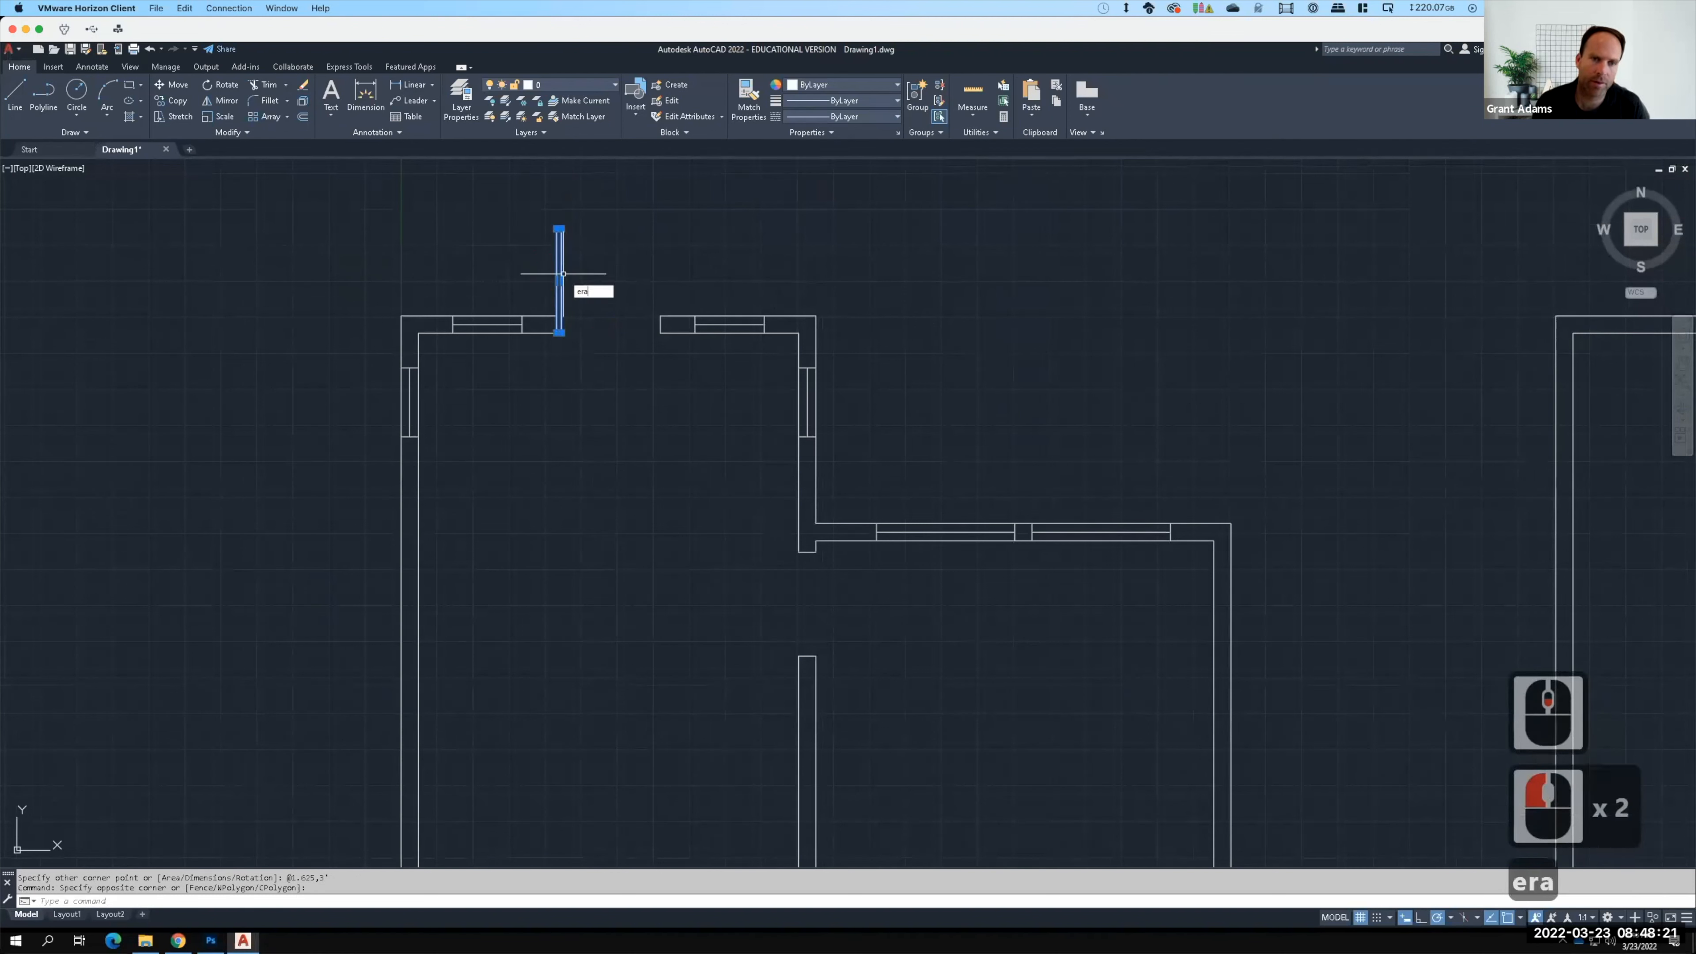
pyautogui.press('Return')
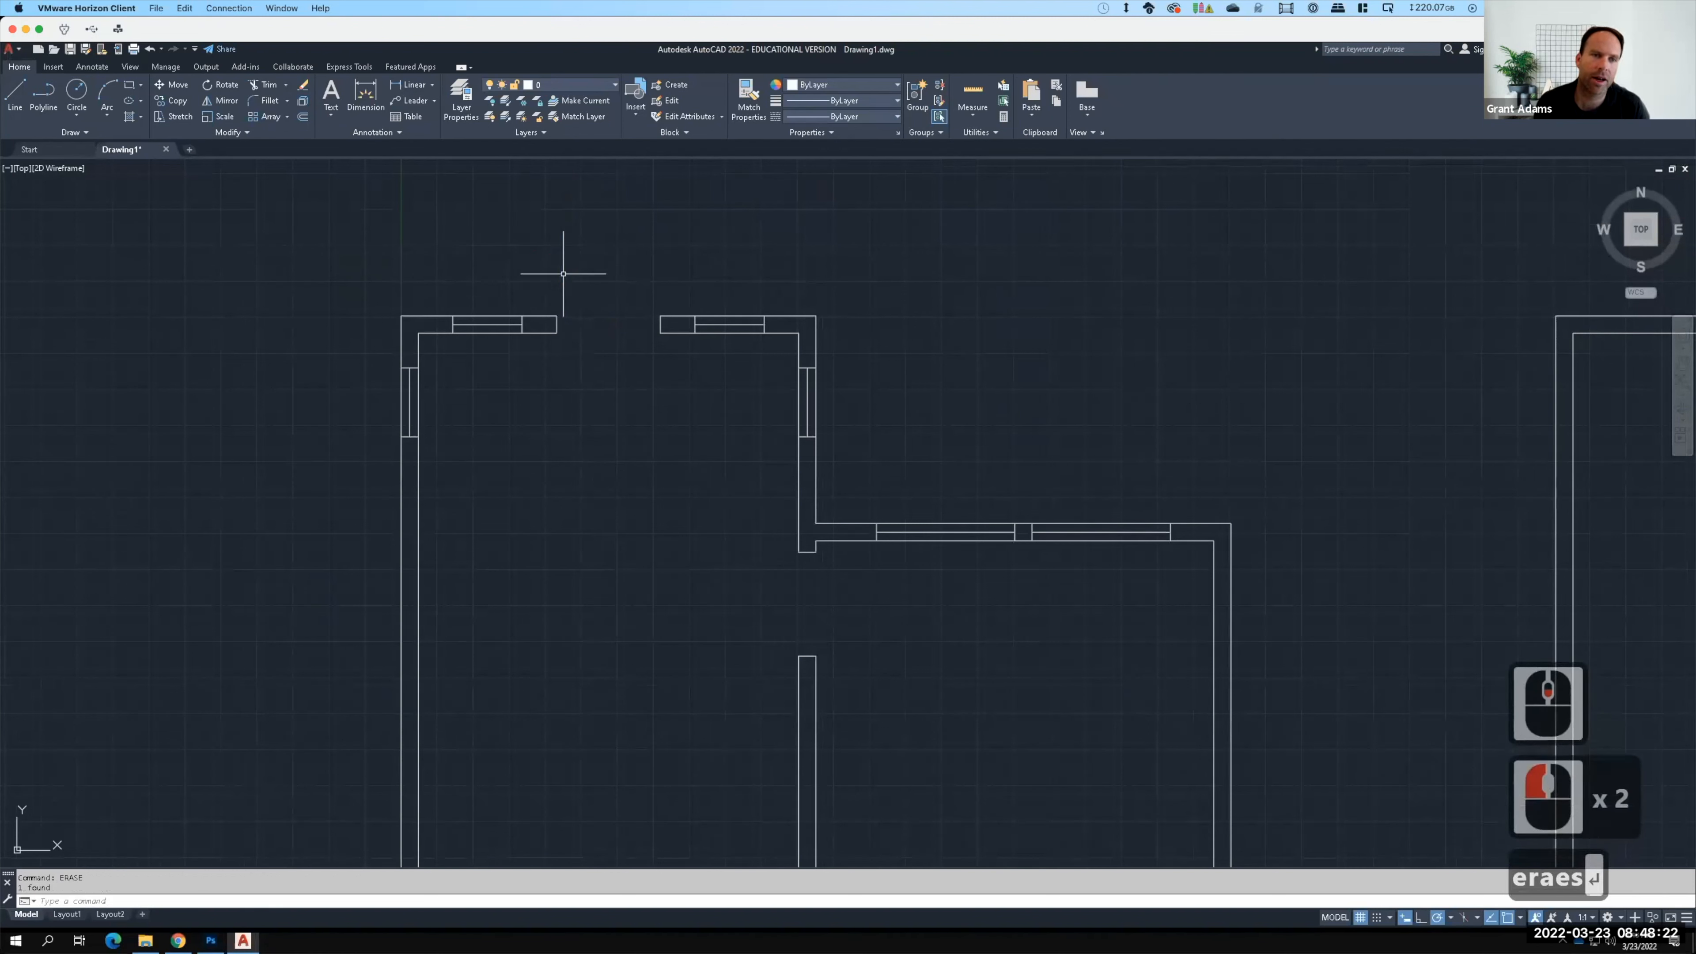
# Step: Draw the door leaf rectangle into the main room from the upper opening's left inner jamb corner, with opposite corner @1.625",-3'
pyautogui.click(129, 84)
pyautogui.press('F15')
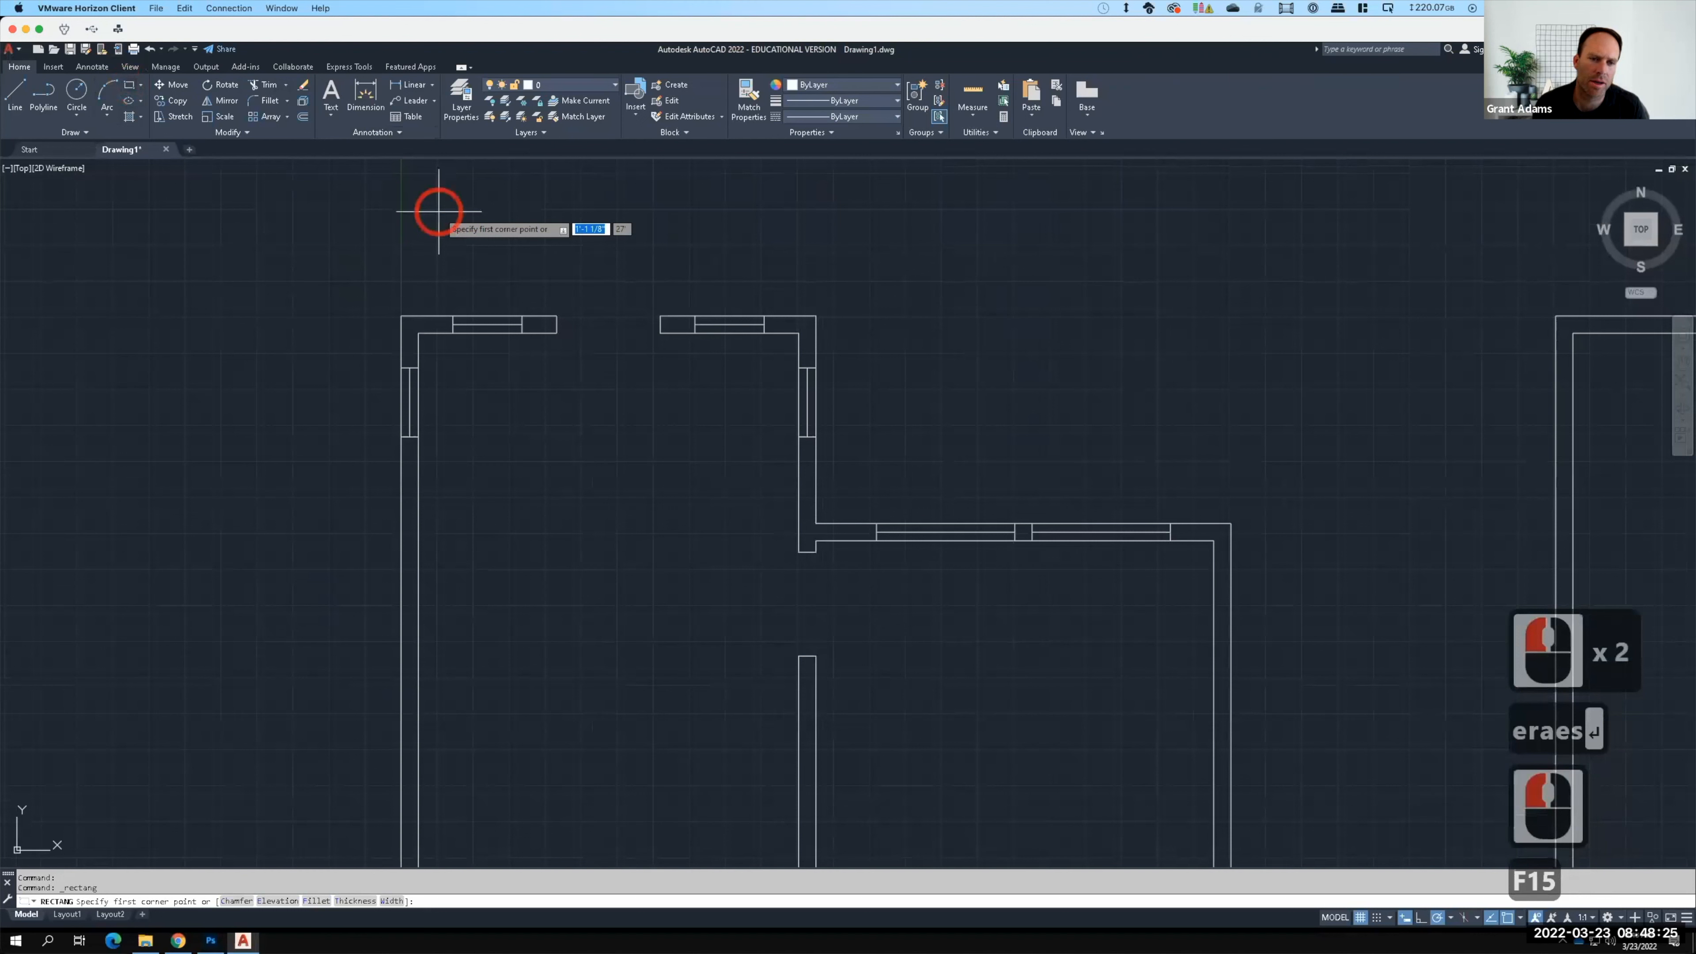
pyautogui.click(556, 332)
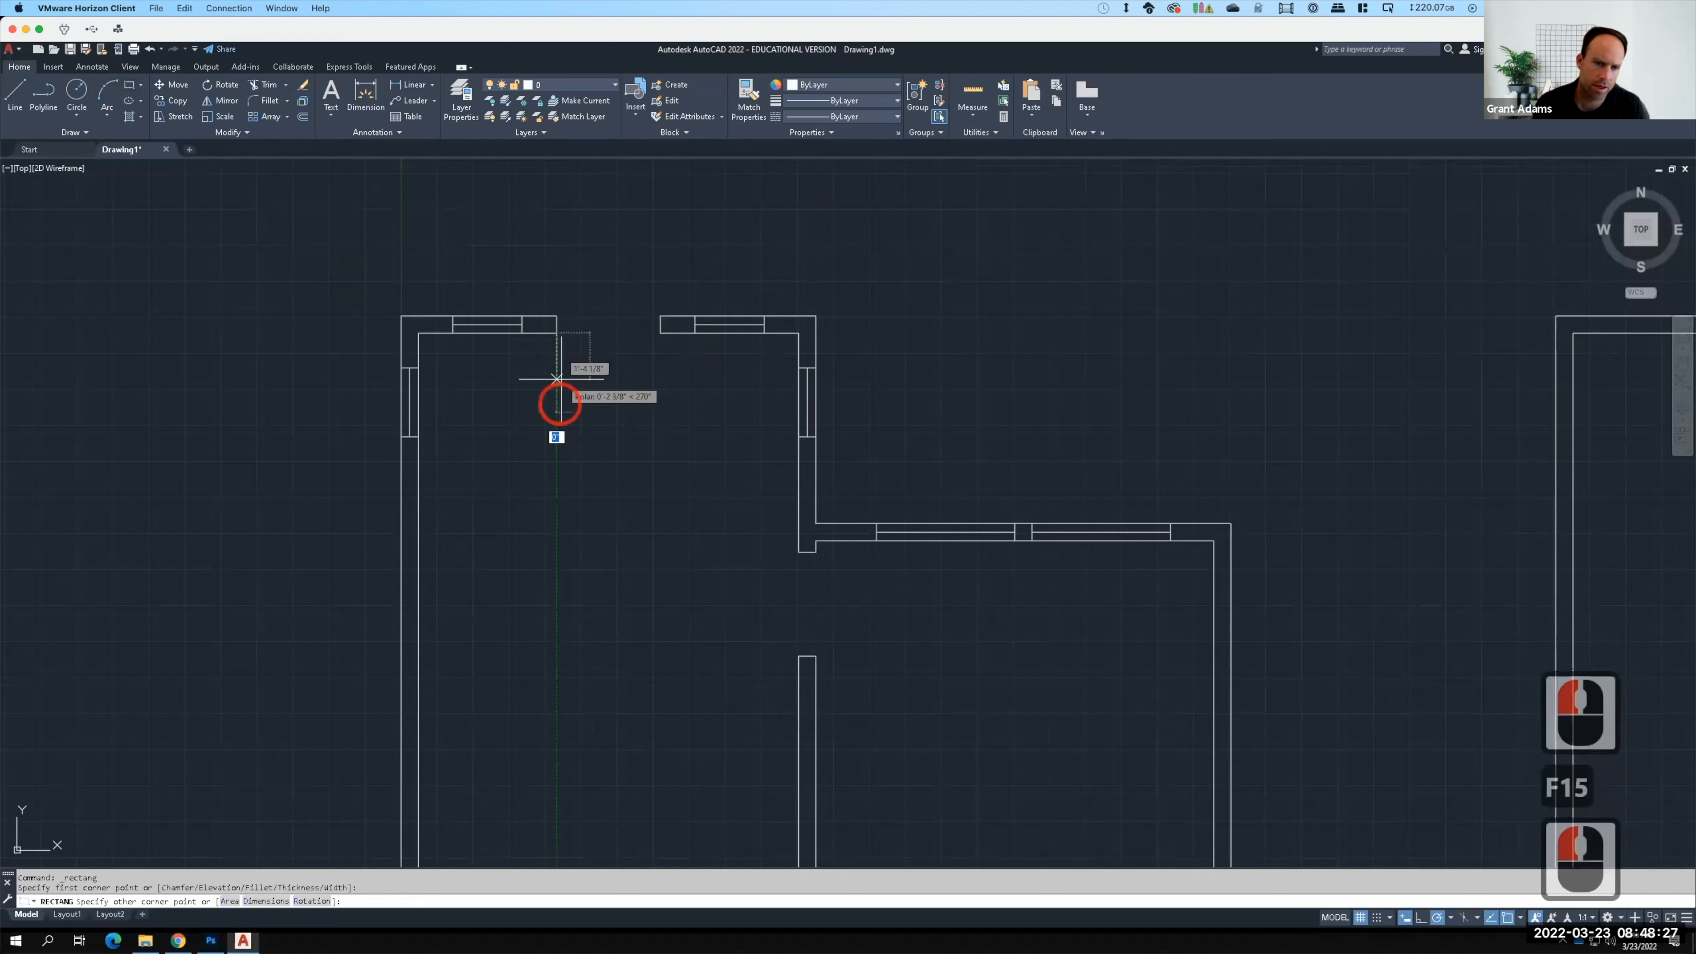
pyautogui.write('@')
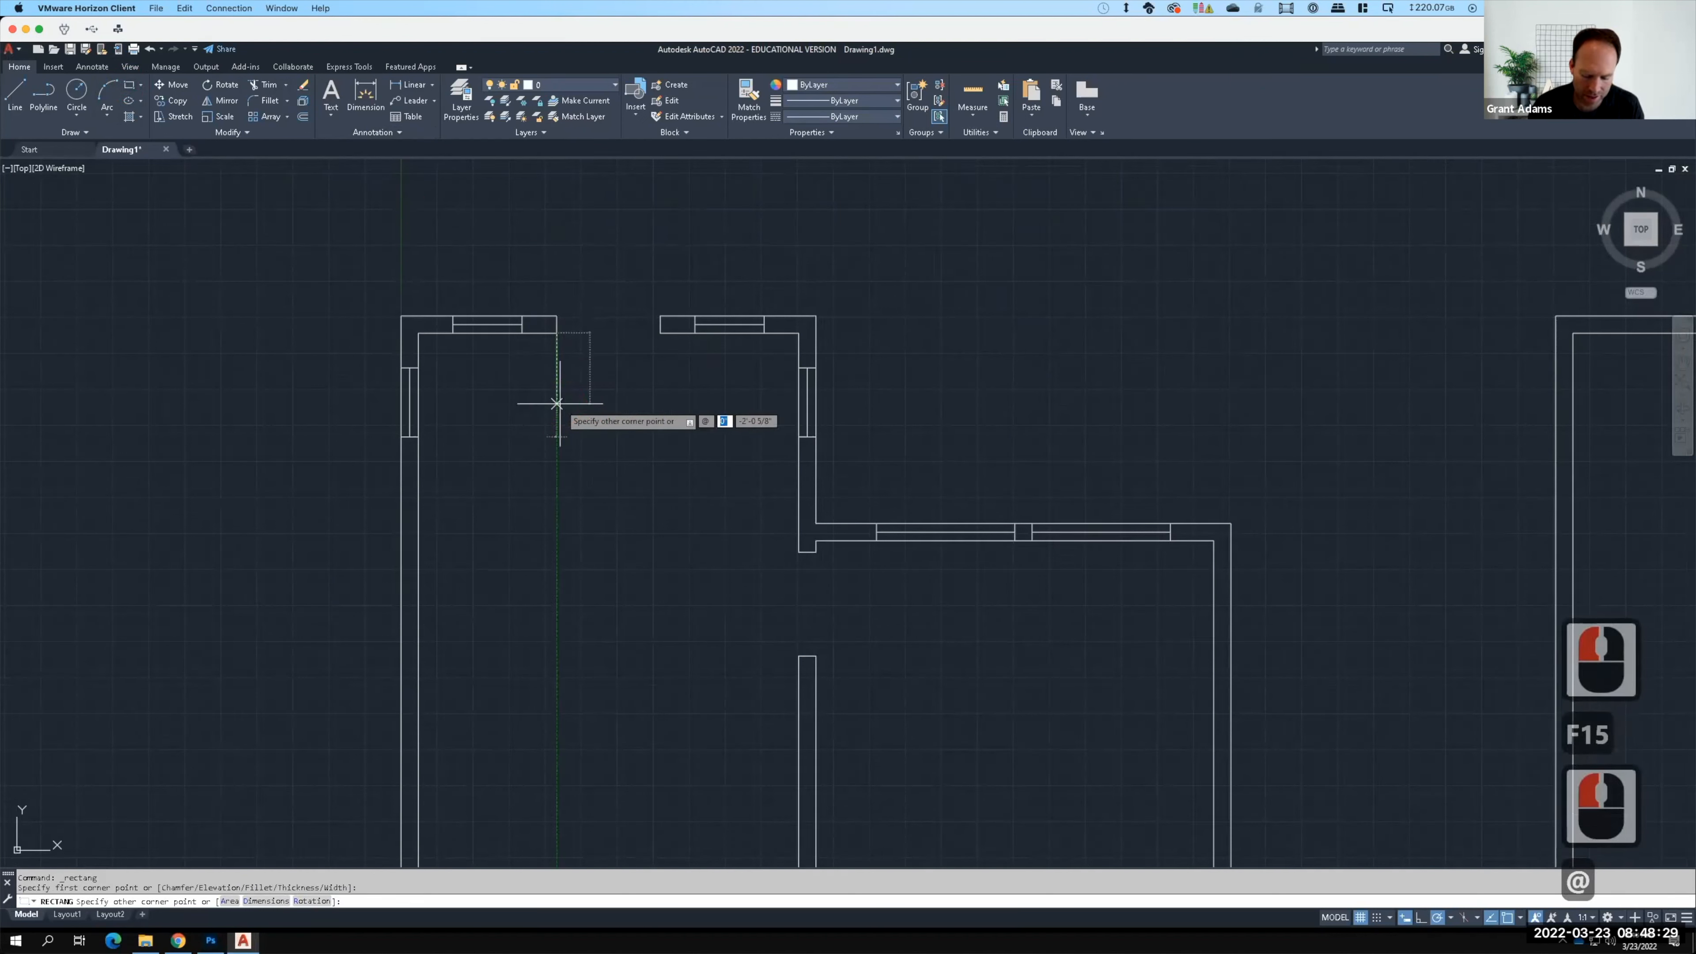
pyautogui.write('1.625')
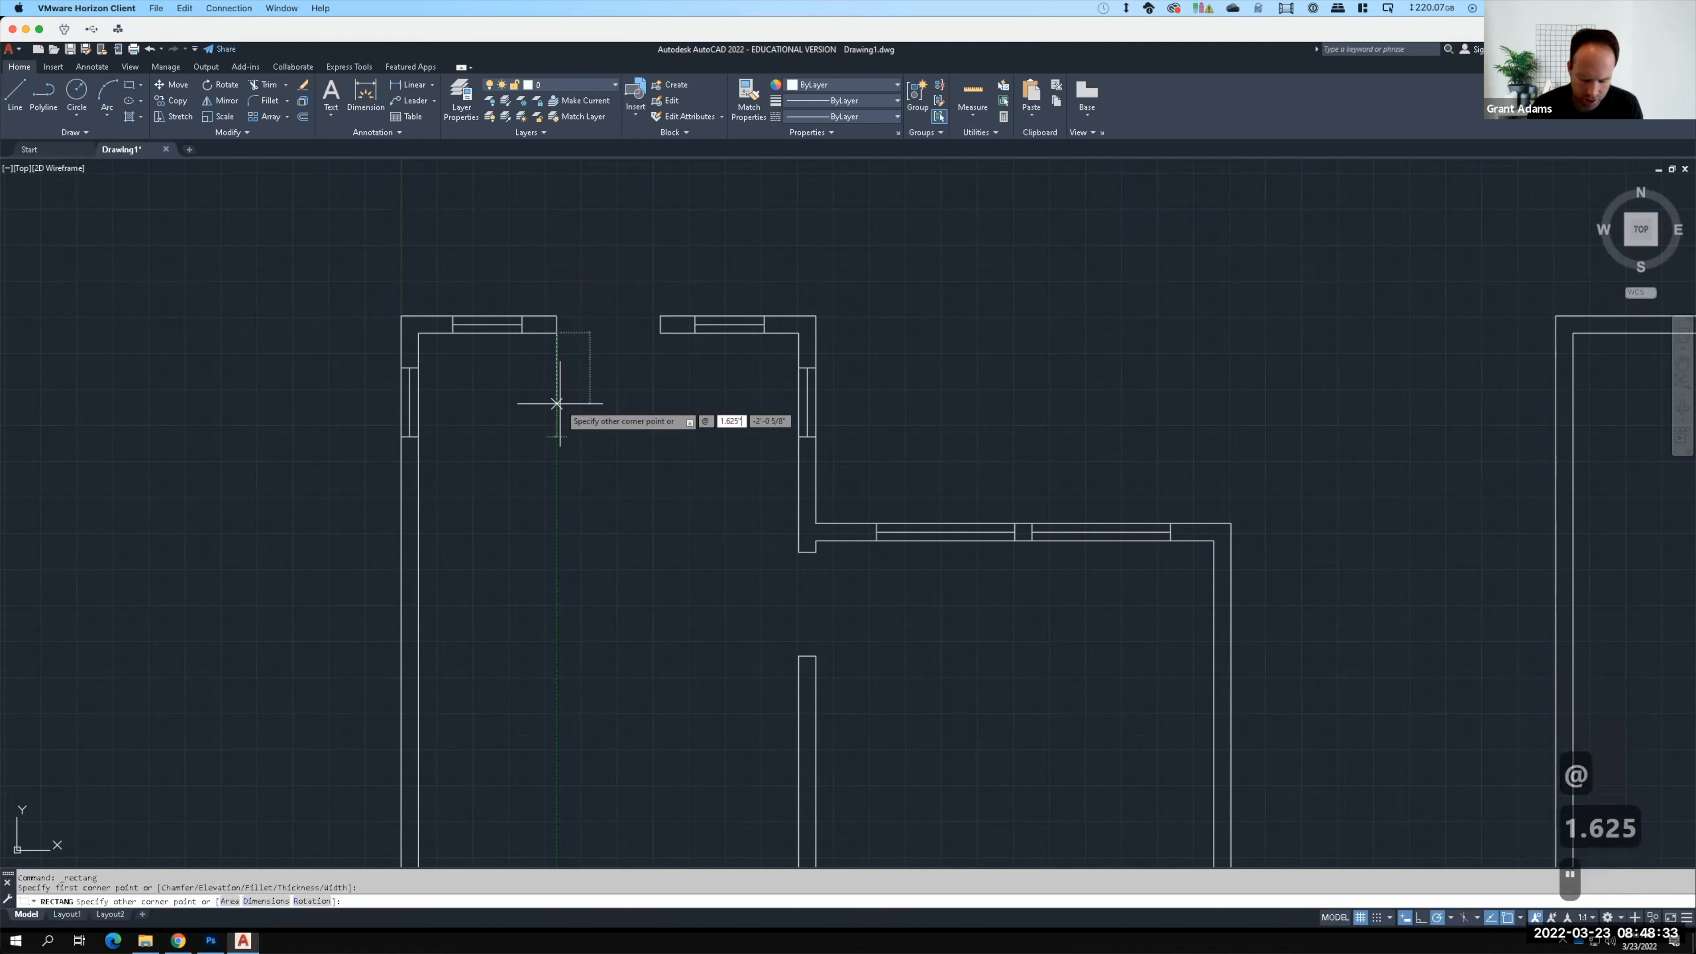
pyautogui.press('Tab')
pyautogui.write('-3')
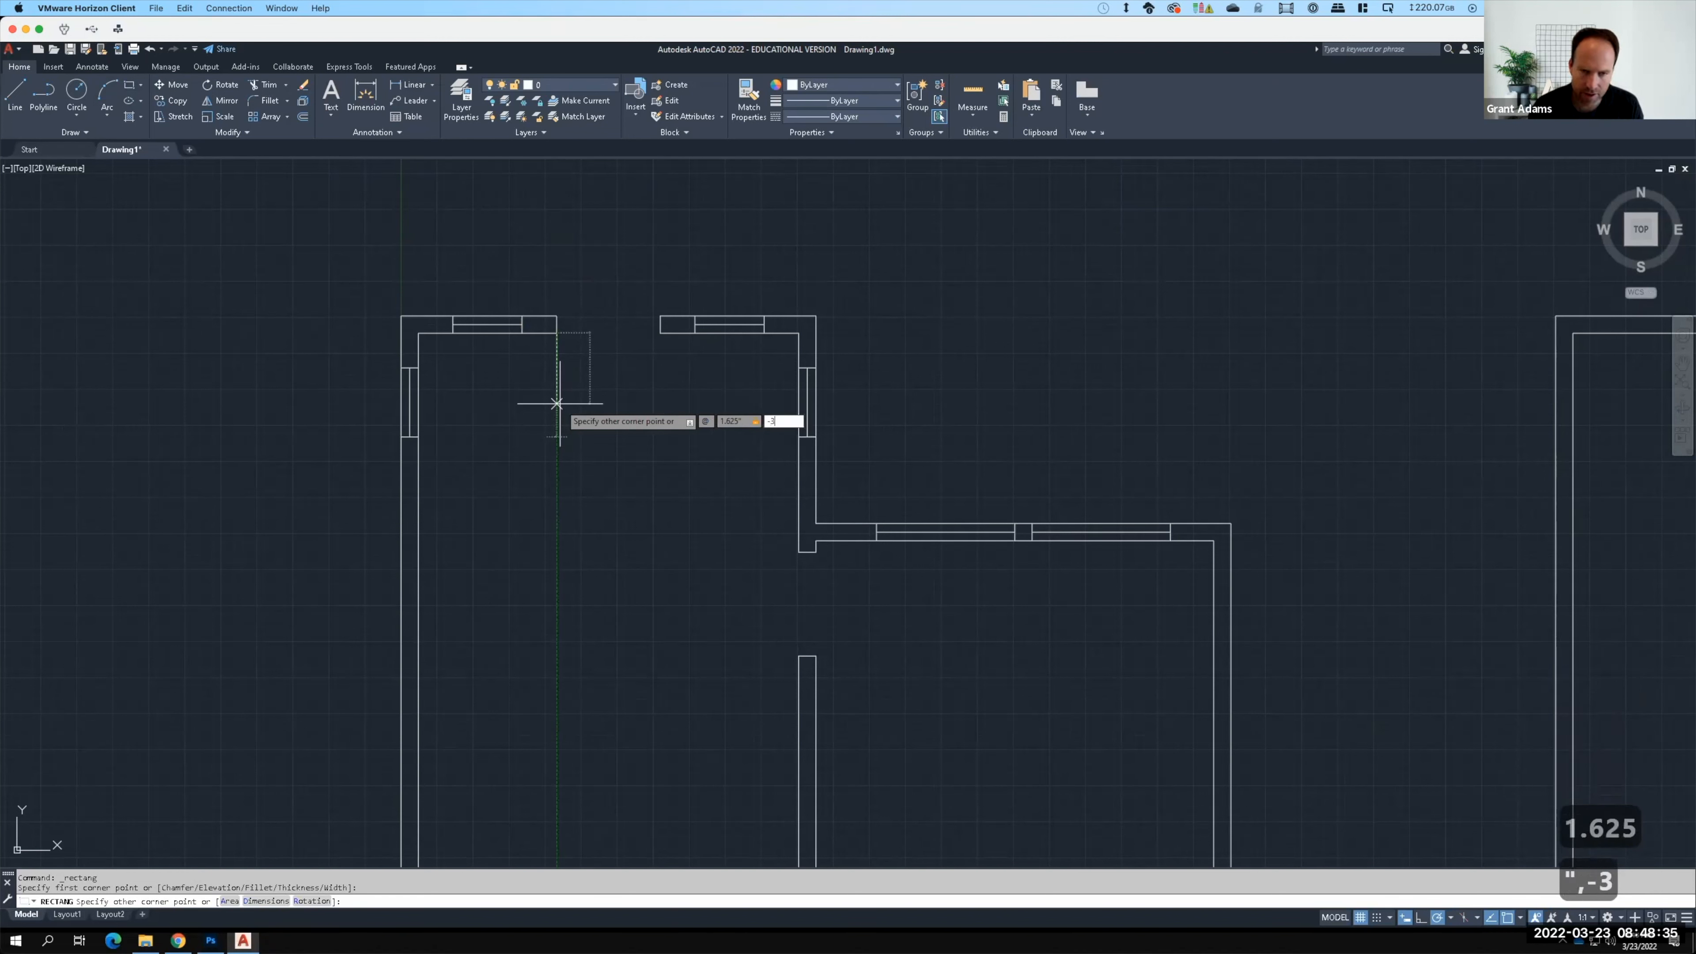
pyautogui.write("'")
pyautogui.press('Return')
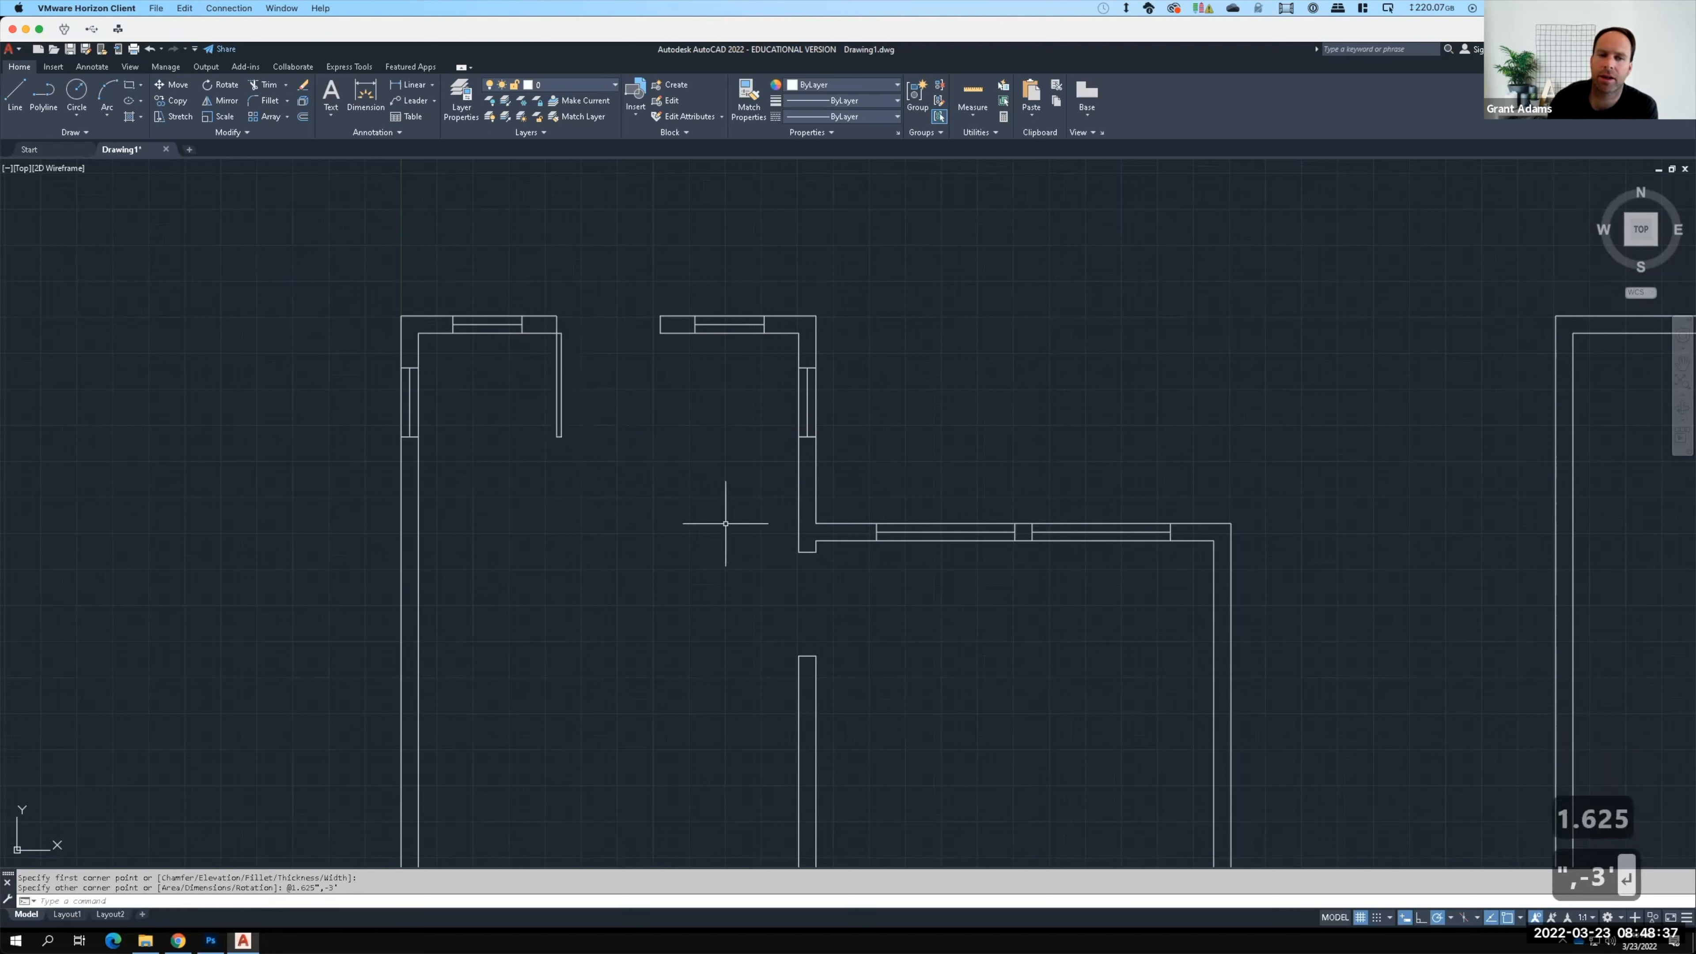
# Step: Draw a door leaf rectangle into the right wing from the interior doorway's upper right jamb corner, with opposite corner @3',1.625"
pyautogui.click(129, 85)
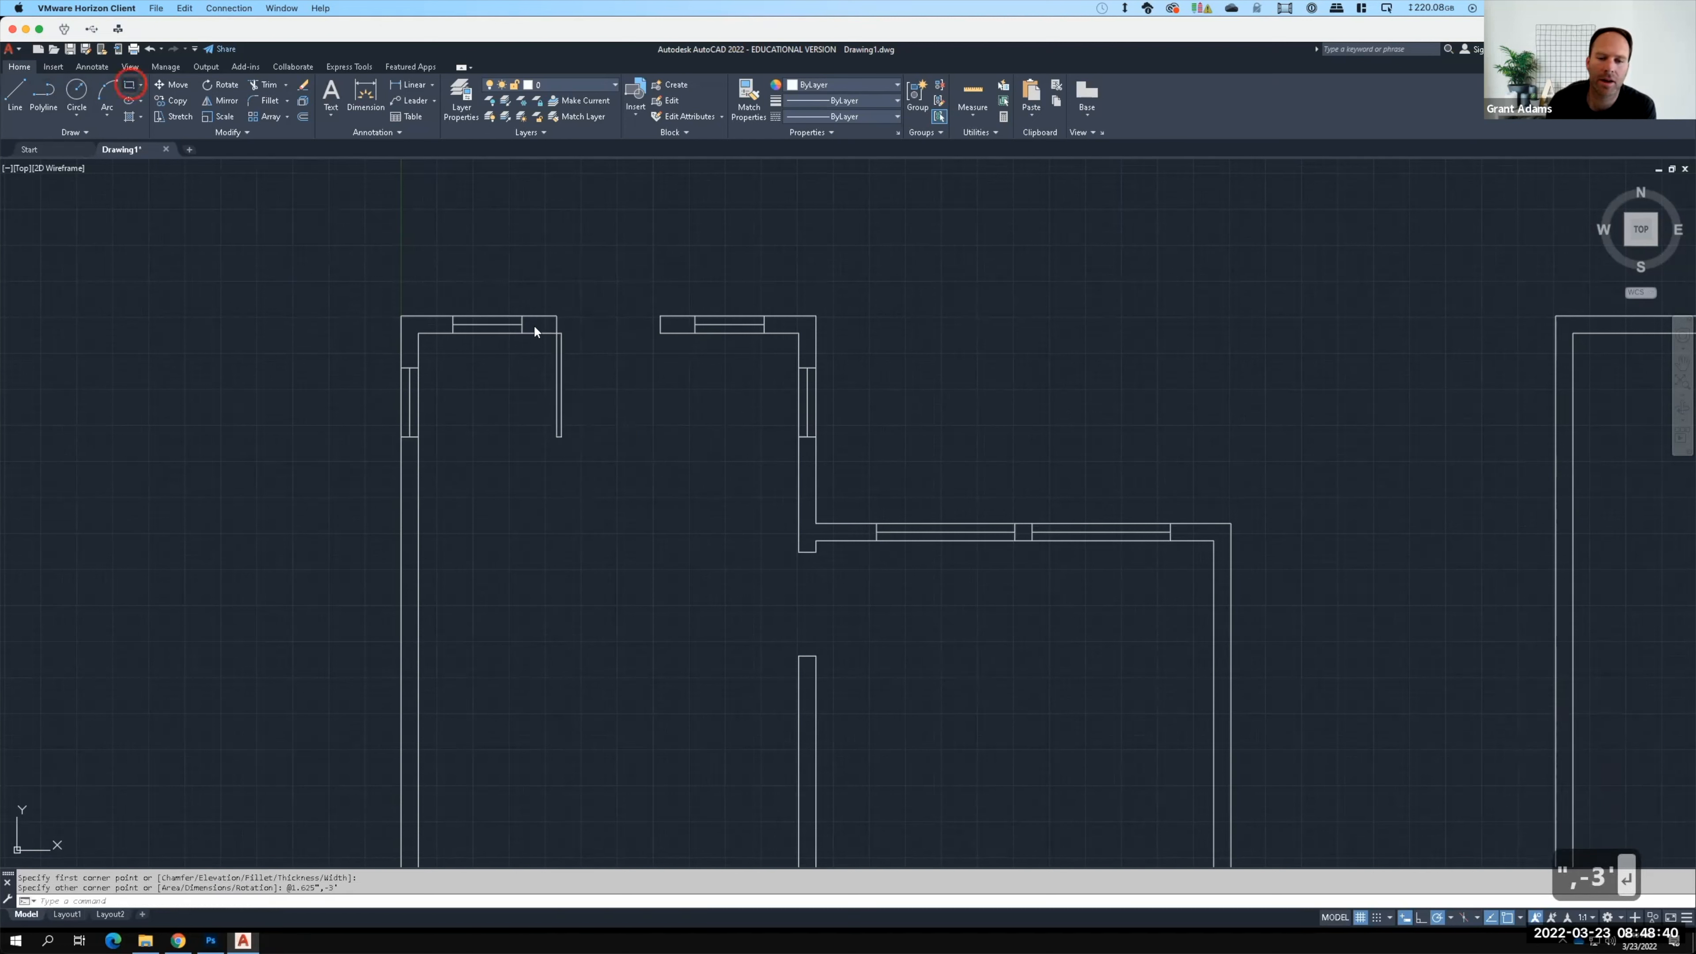
pyautogui.click(816, 551)
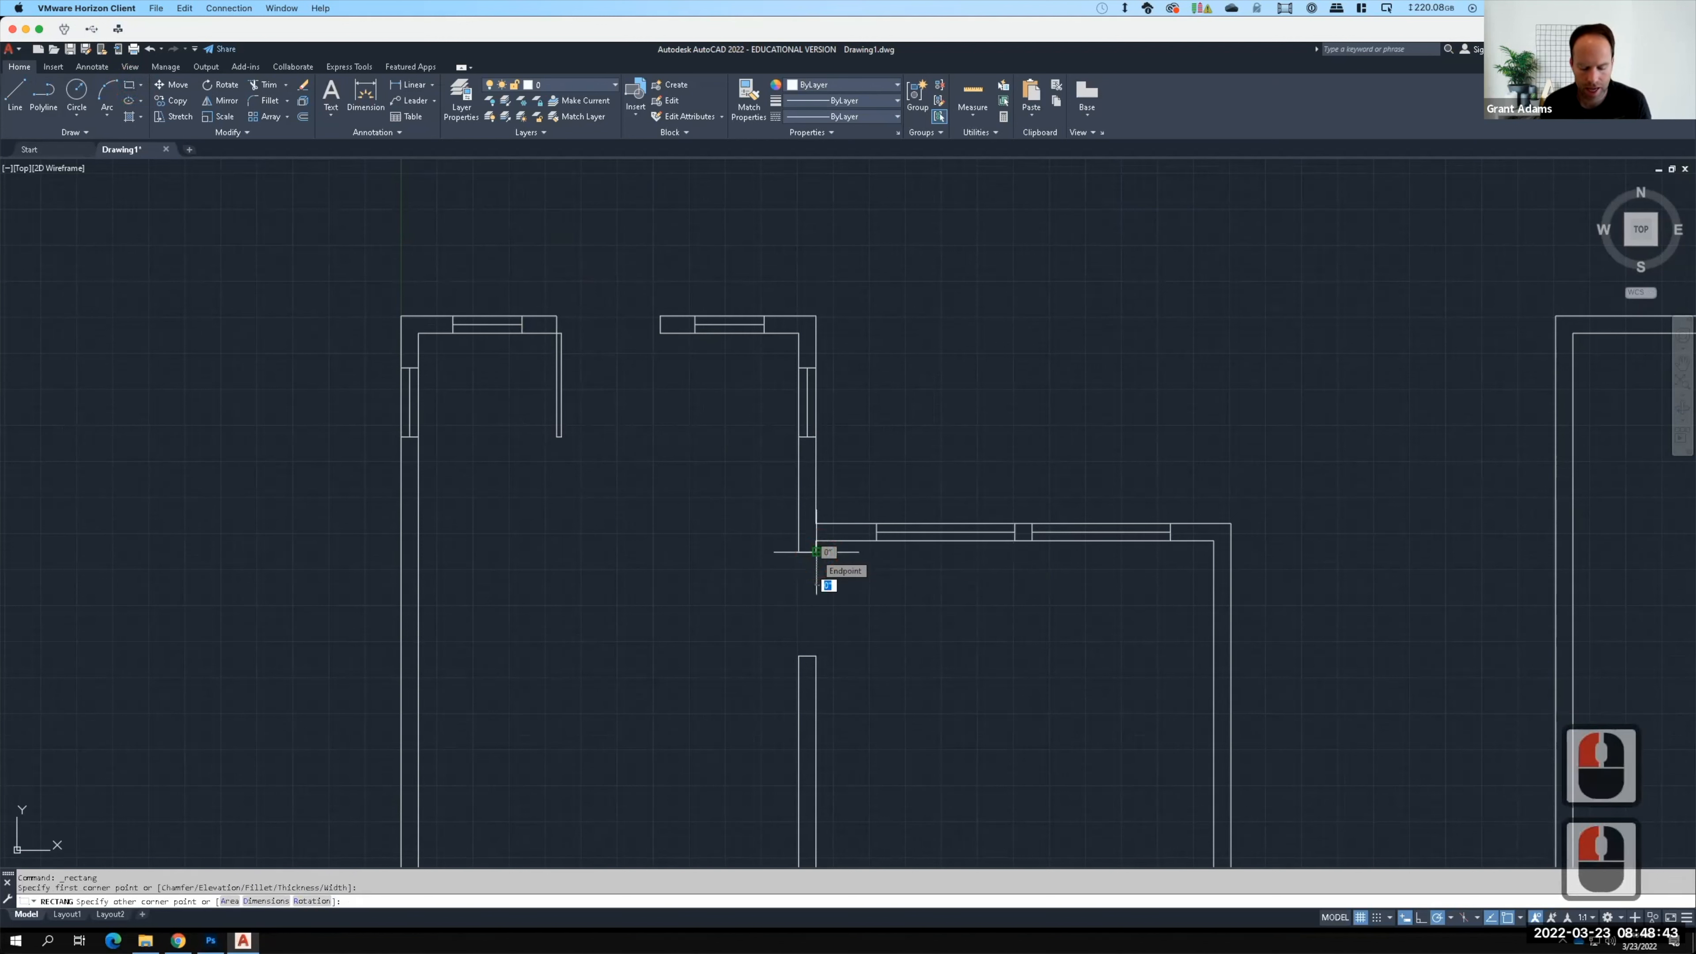
pyautogui.write('@3')
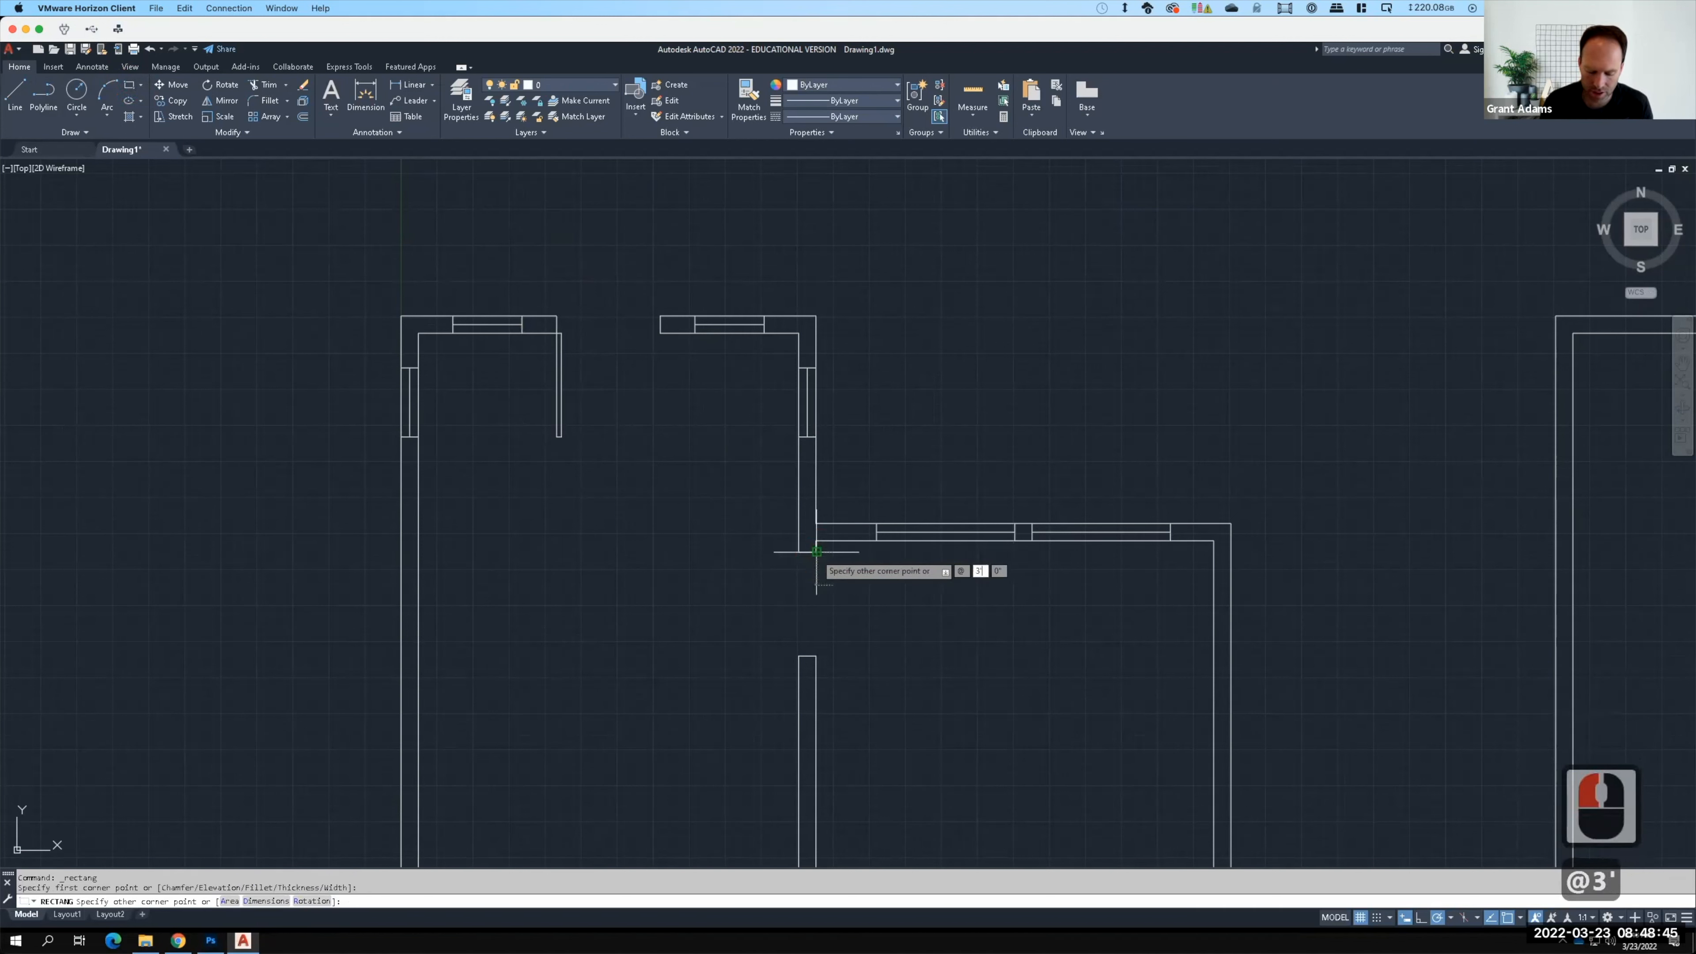
pyautogui.write("'")
pyautogui.press('Tab')
pyautogui.write(',1.625')
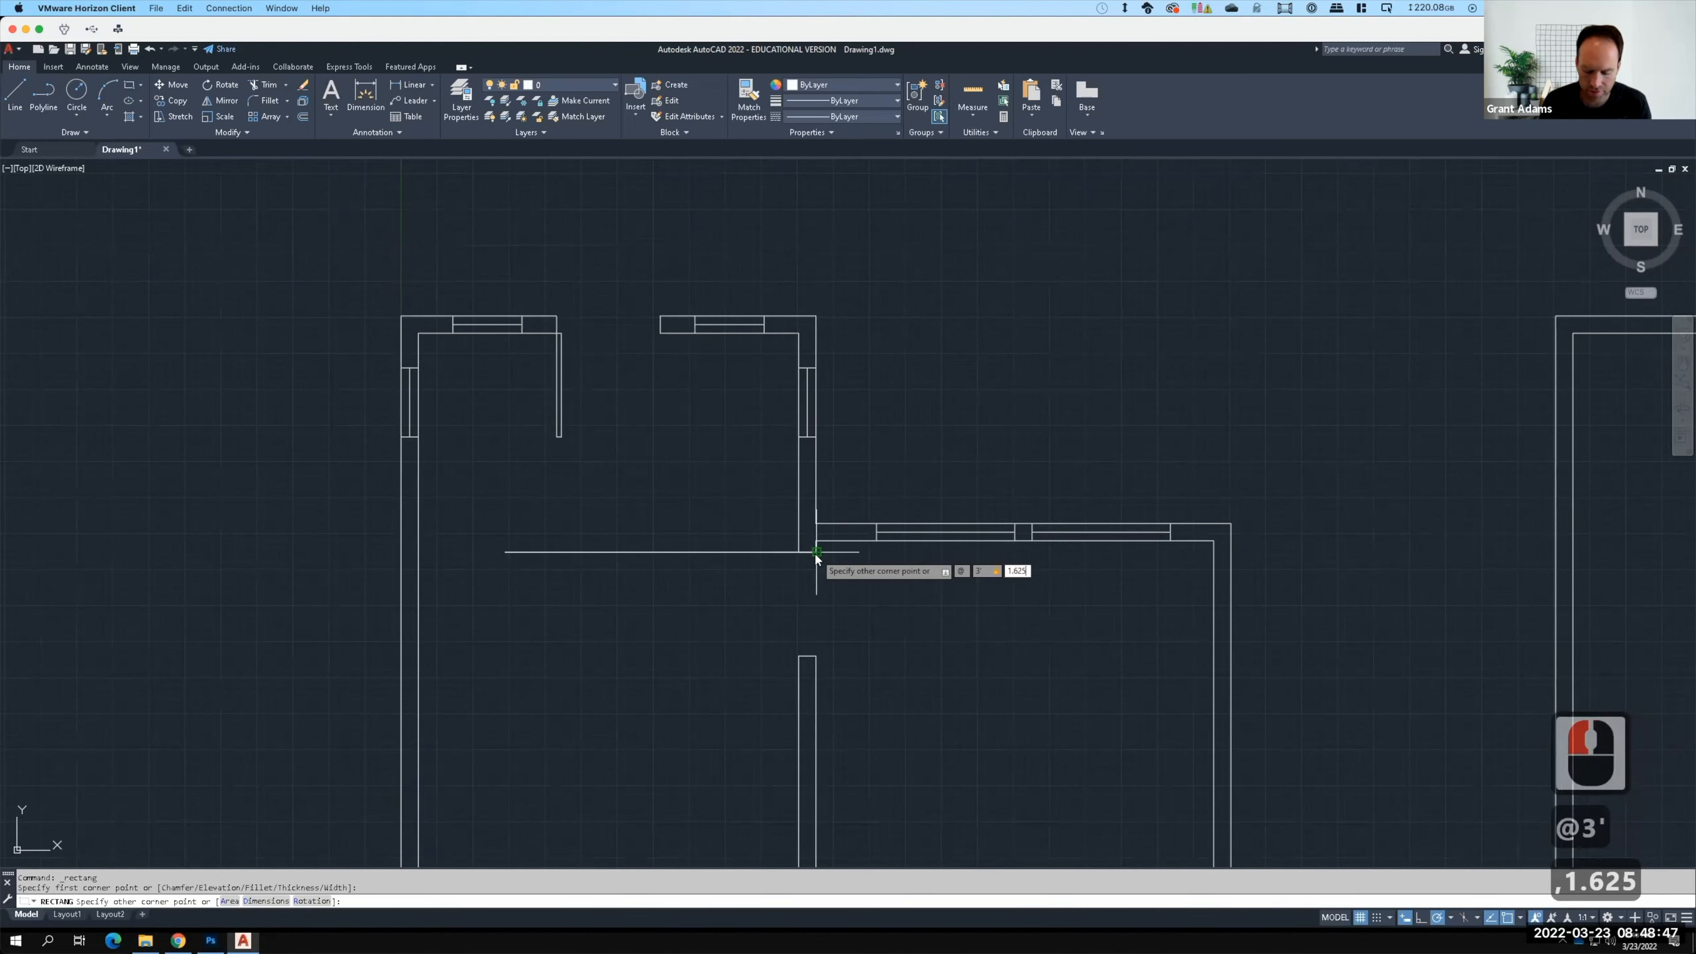
pyautogui.write('"')
pyautogui.press('Return')
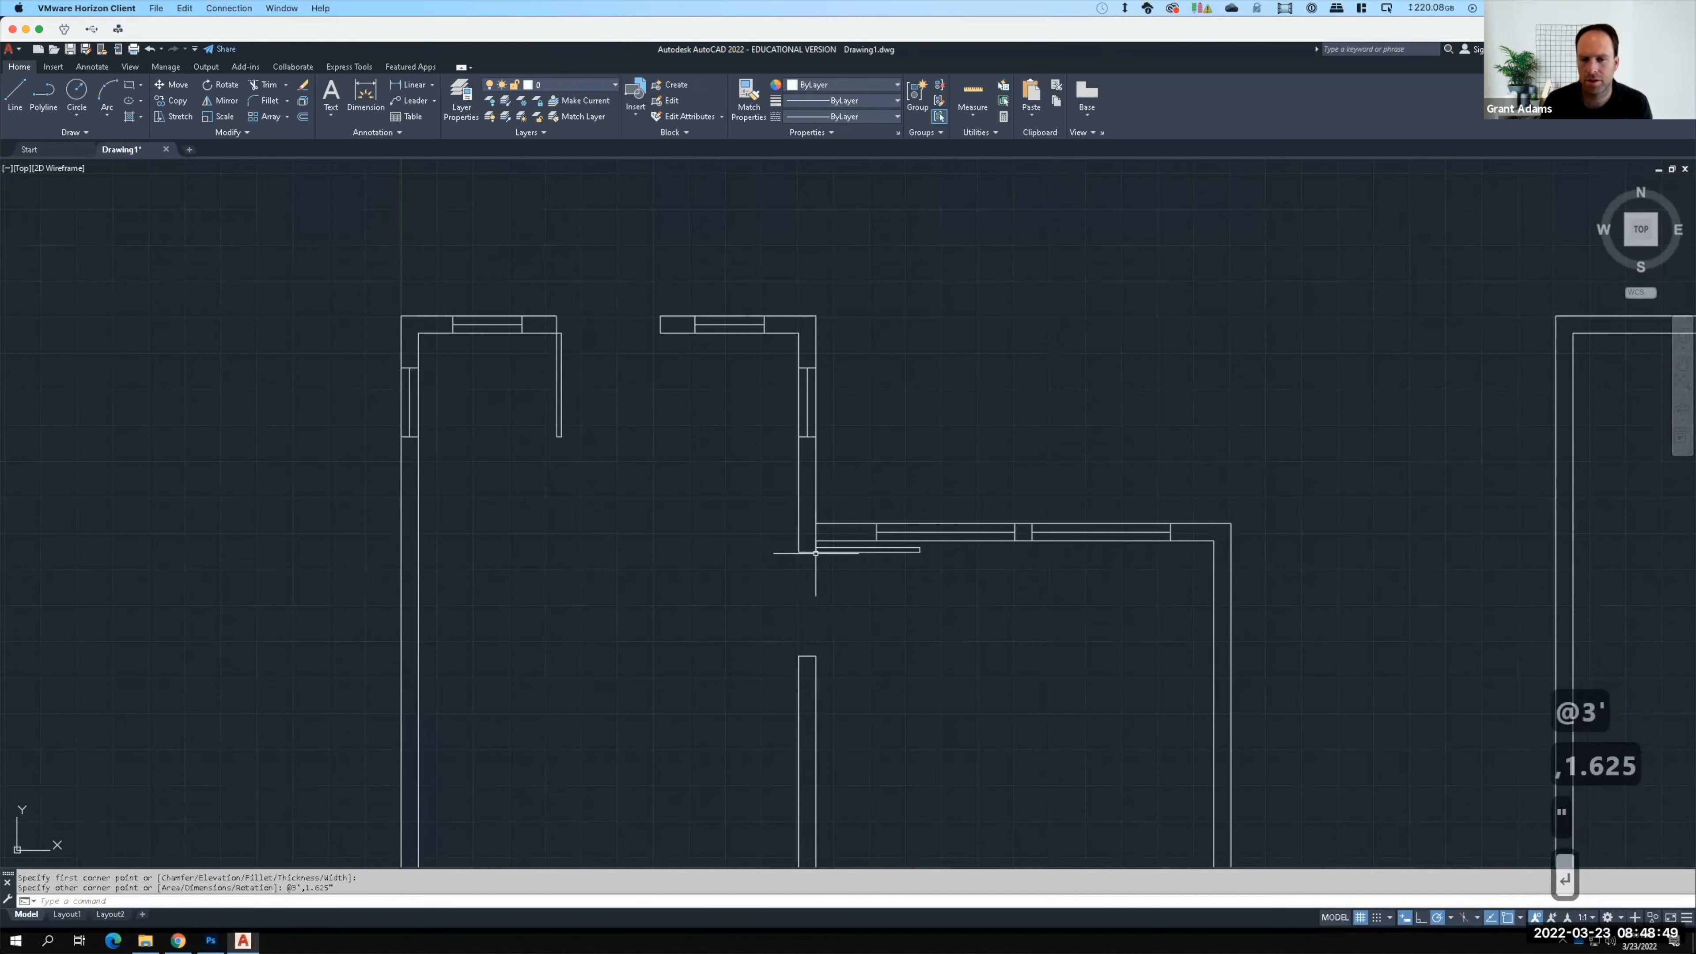
# Step: Erase the misplaced door leaf rectangle at the upper jamb of the interior doorway into the right wing
pyautogui.doubleClick(840, 549)
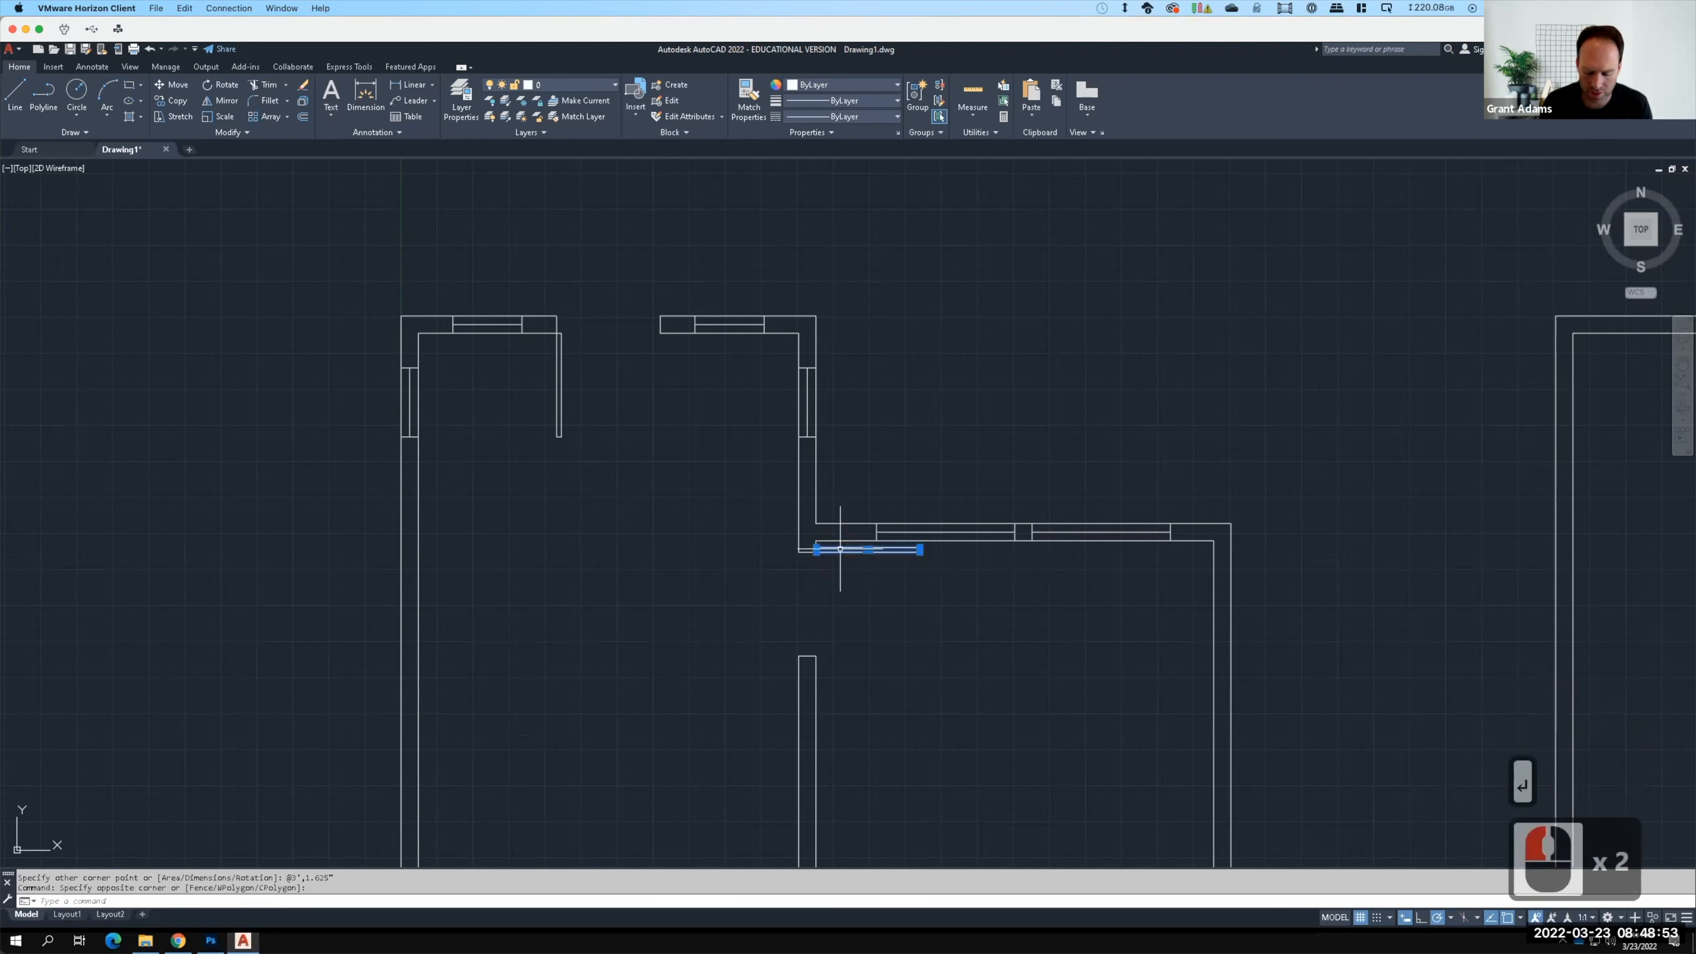
pyautogui.write('de')
pyautogui.press('BackSpace')
pyautogui.press('BackSpace')
pyautogui.press('BackSpace')
pyautogui.write('erase')
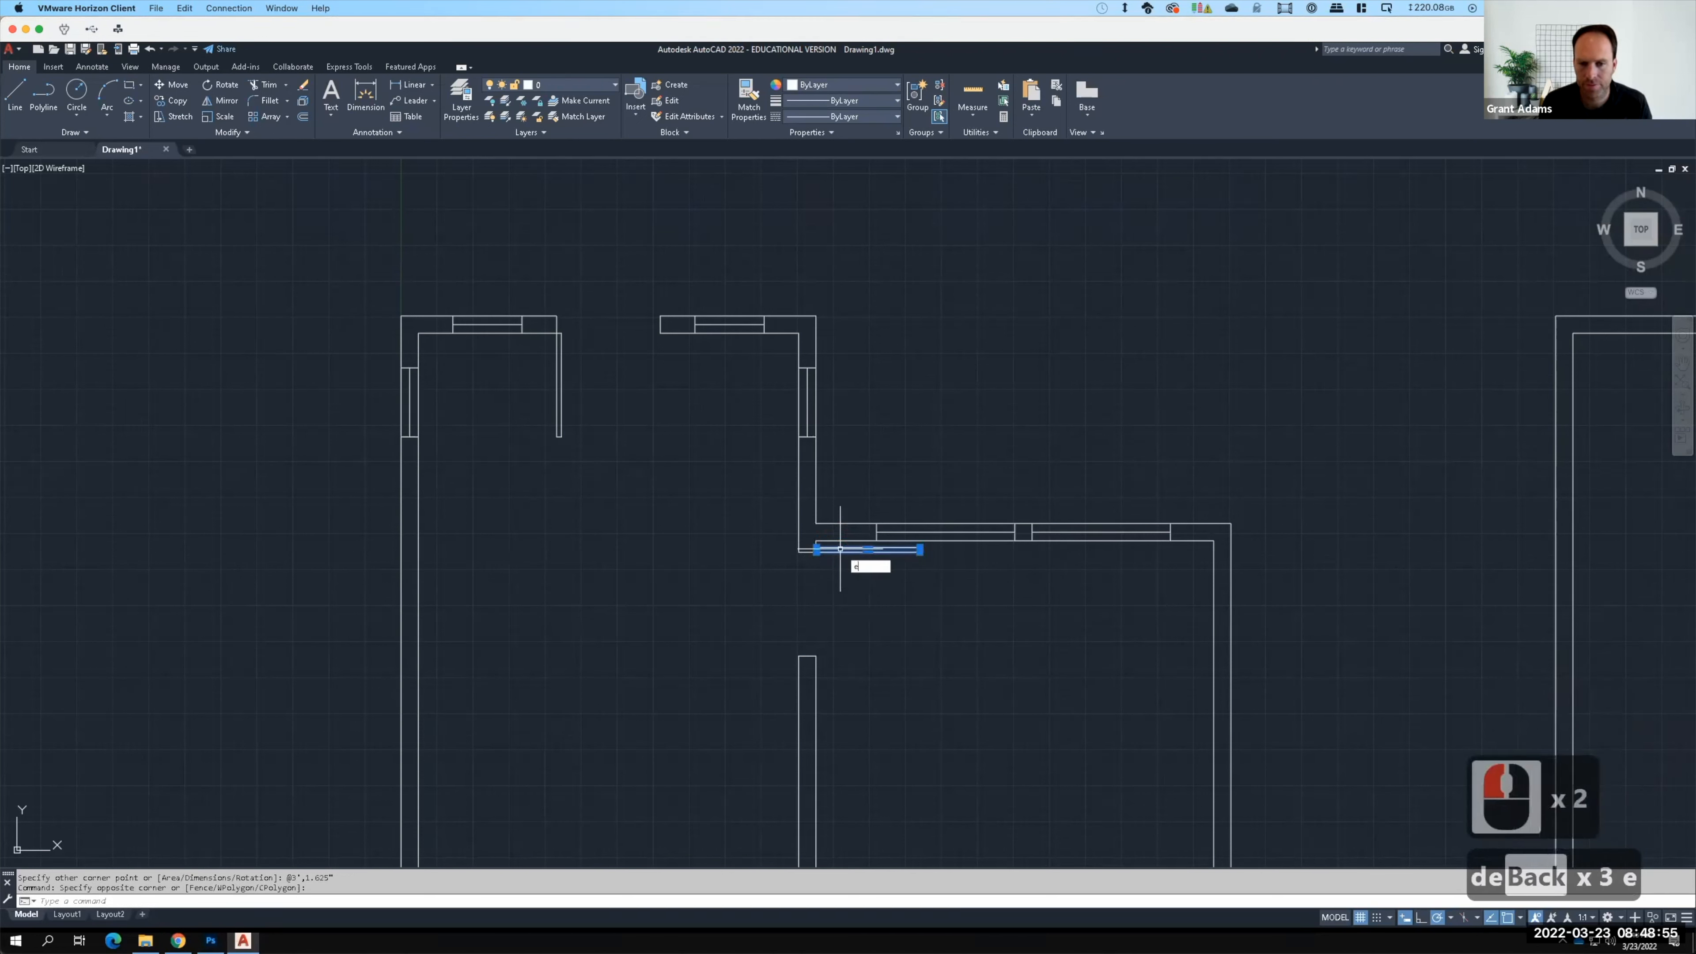
pyautogui.press('Return')
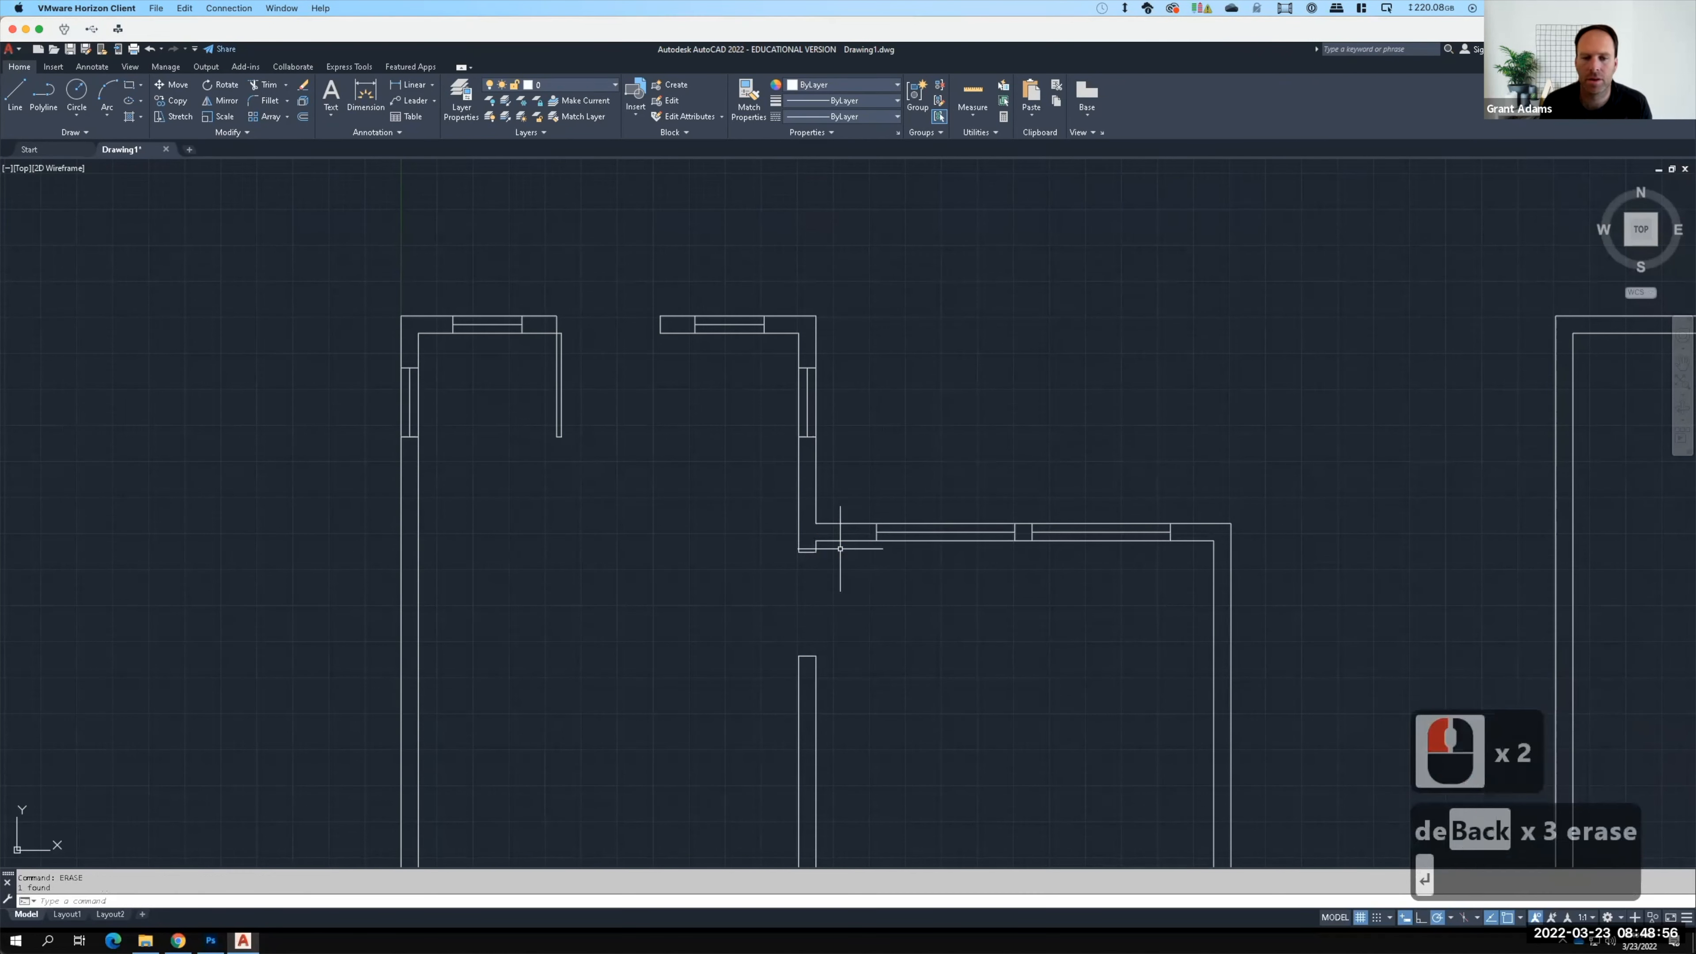
# Step: Draw the door leaf rectangle into the right wing from the interior doorway's upper right jamb corner, with opposite corner @3',-1.325"
pyautogui.click(131, 87)
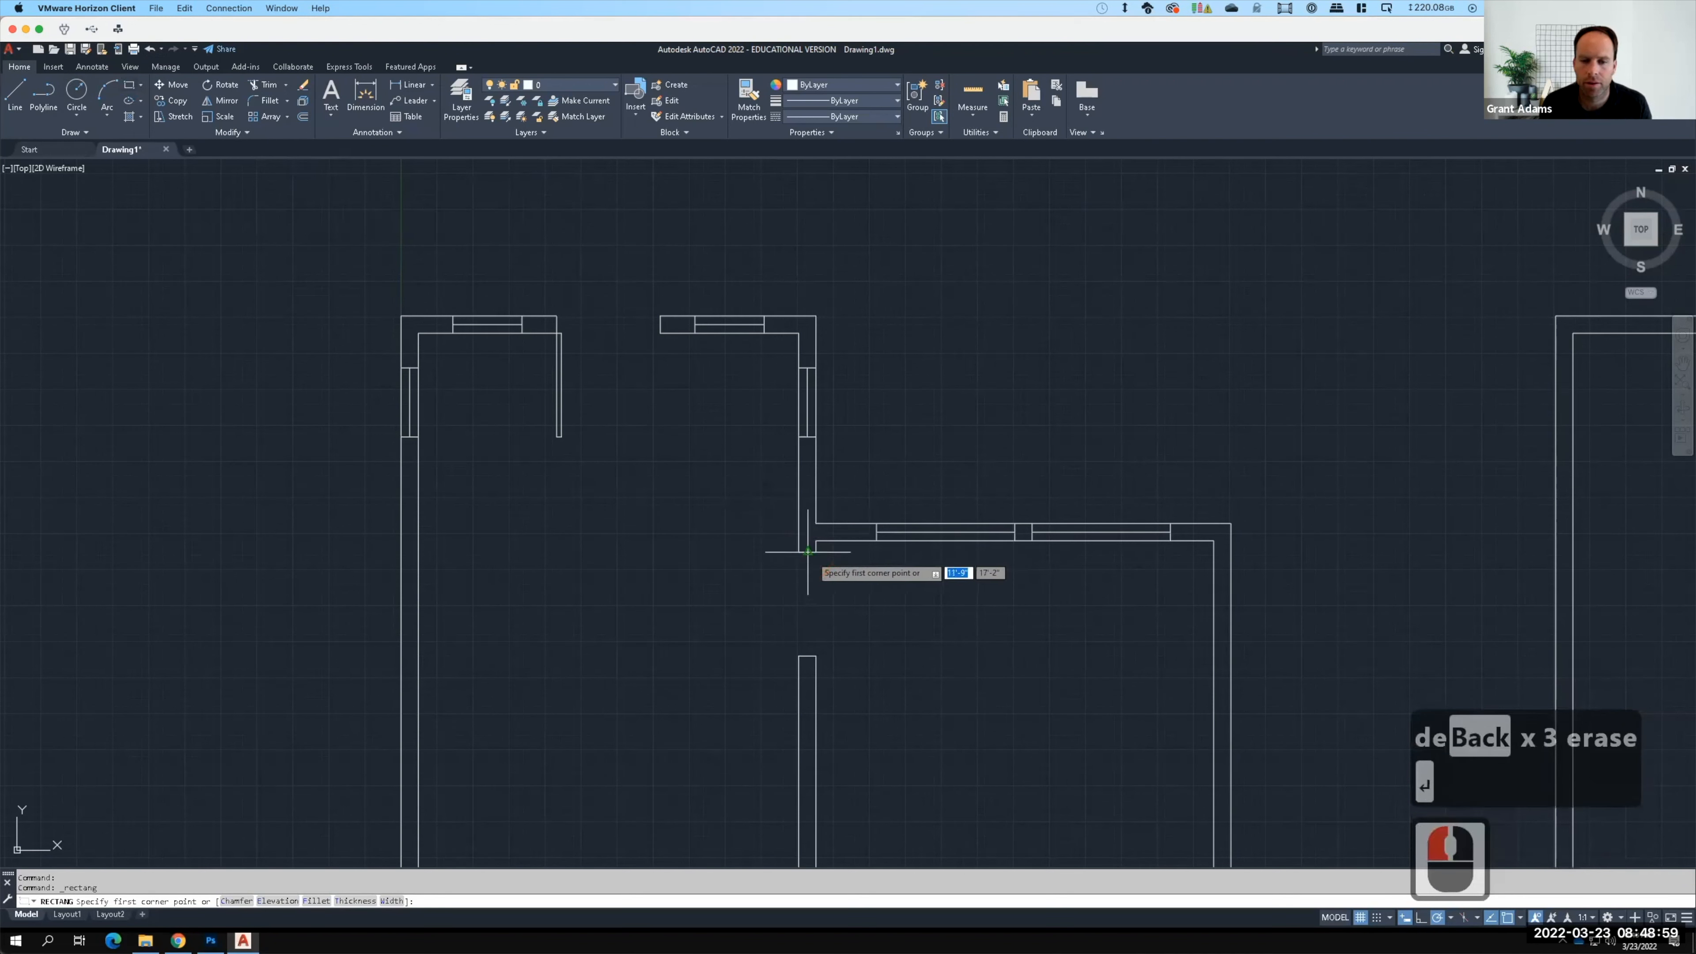
pyautogui.click(816, 552)
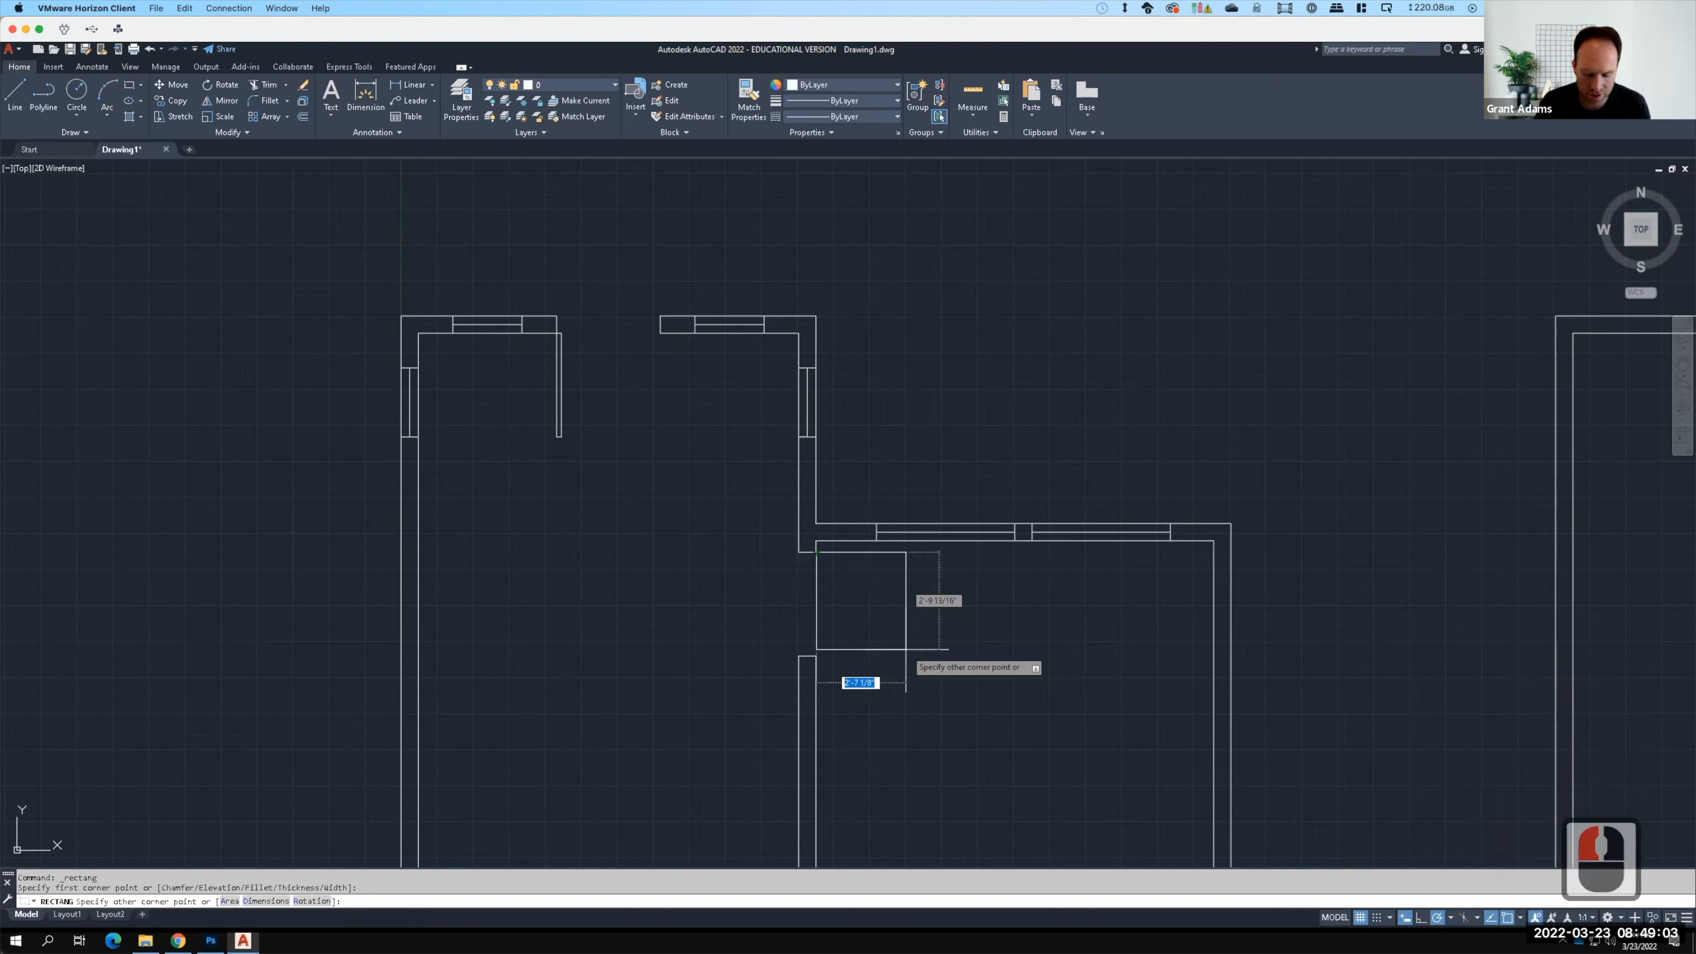
pyautogui.write("@3',")
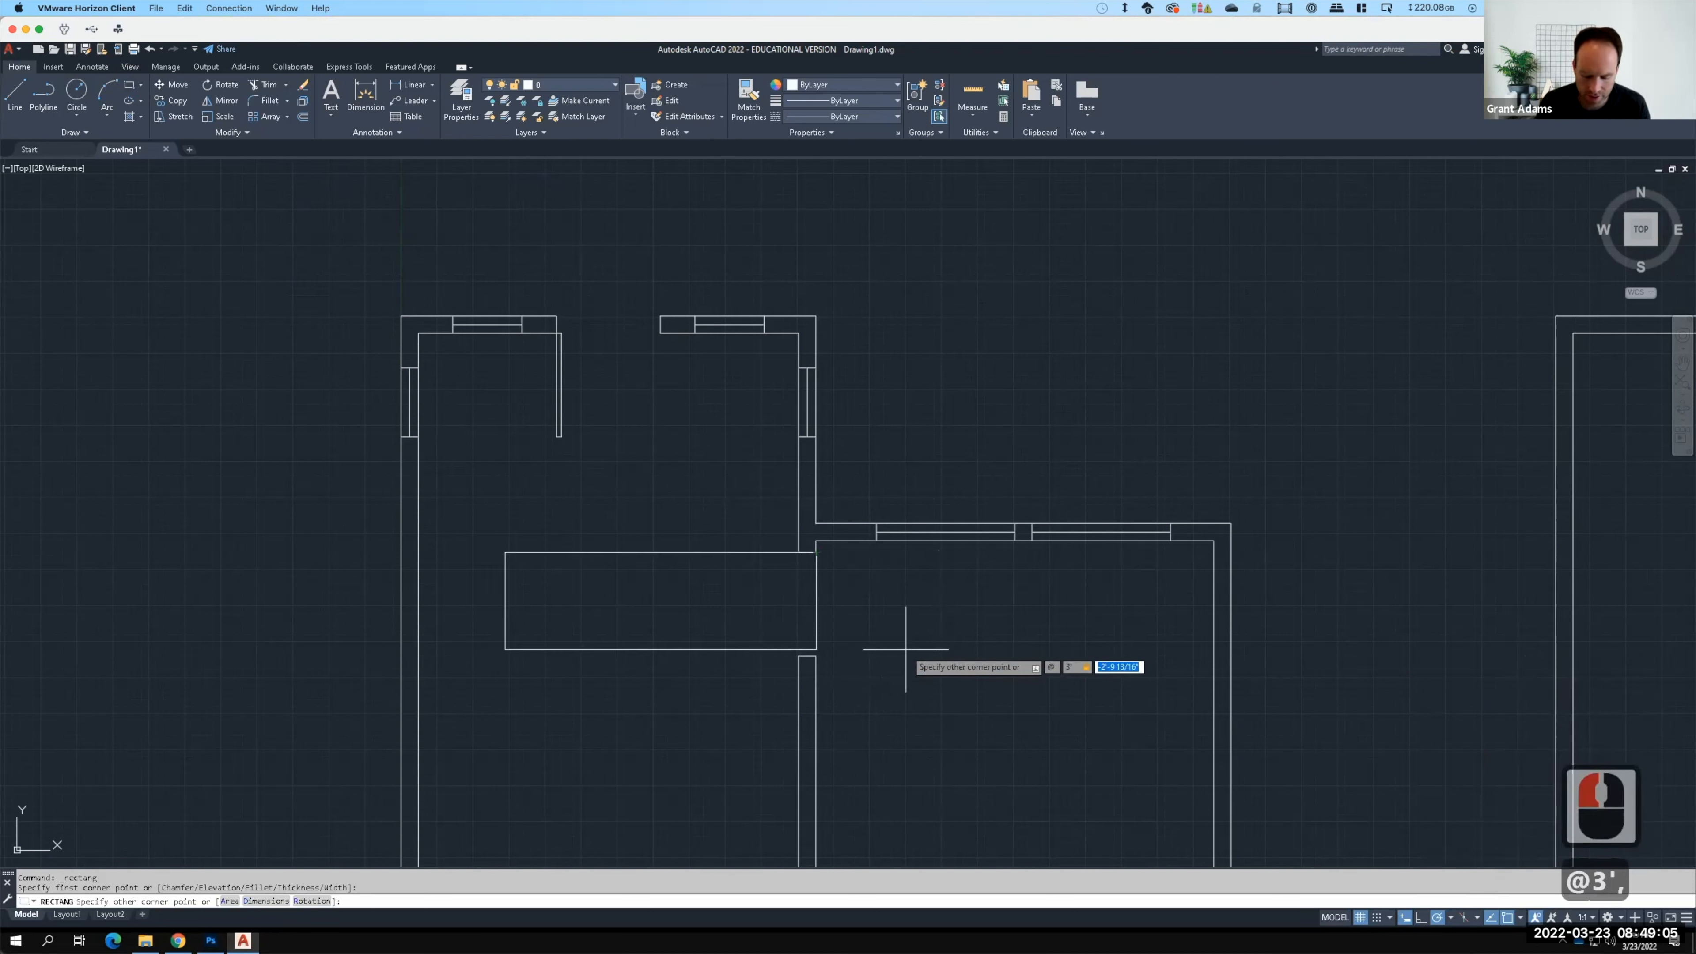
pyautogui.write('-1.')
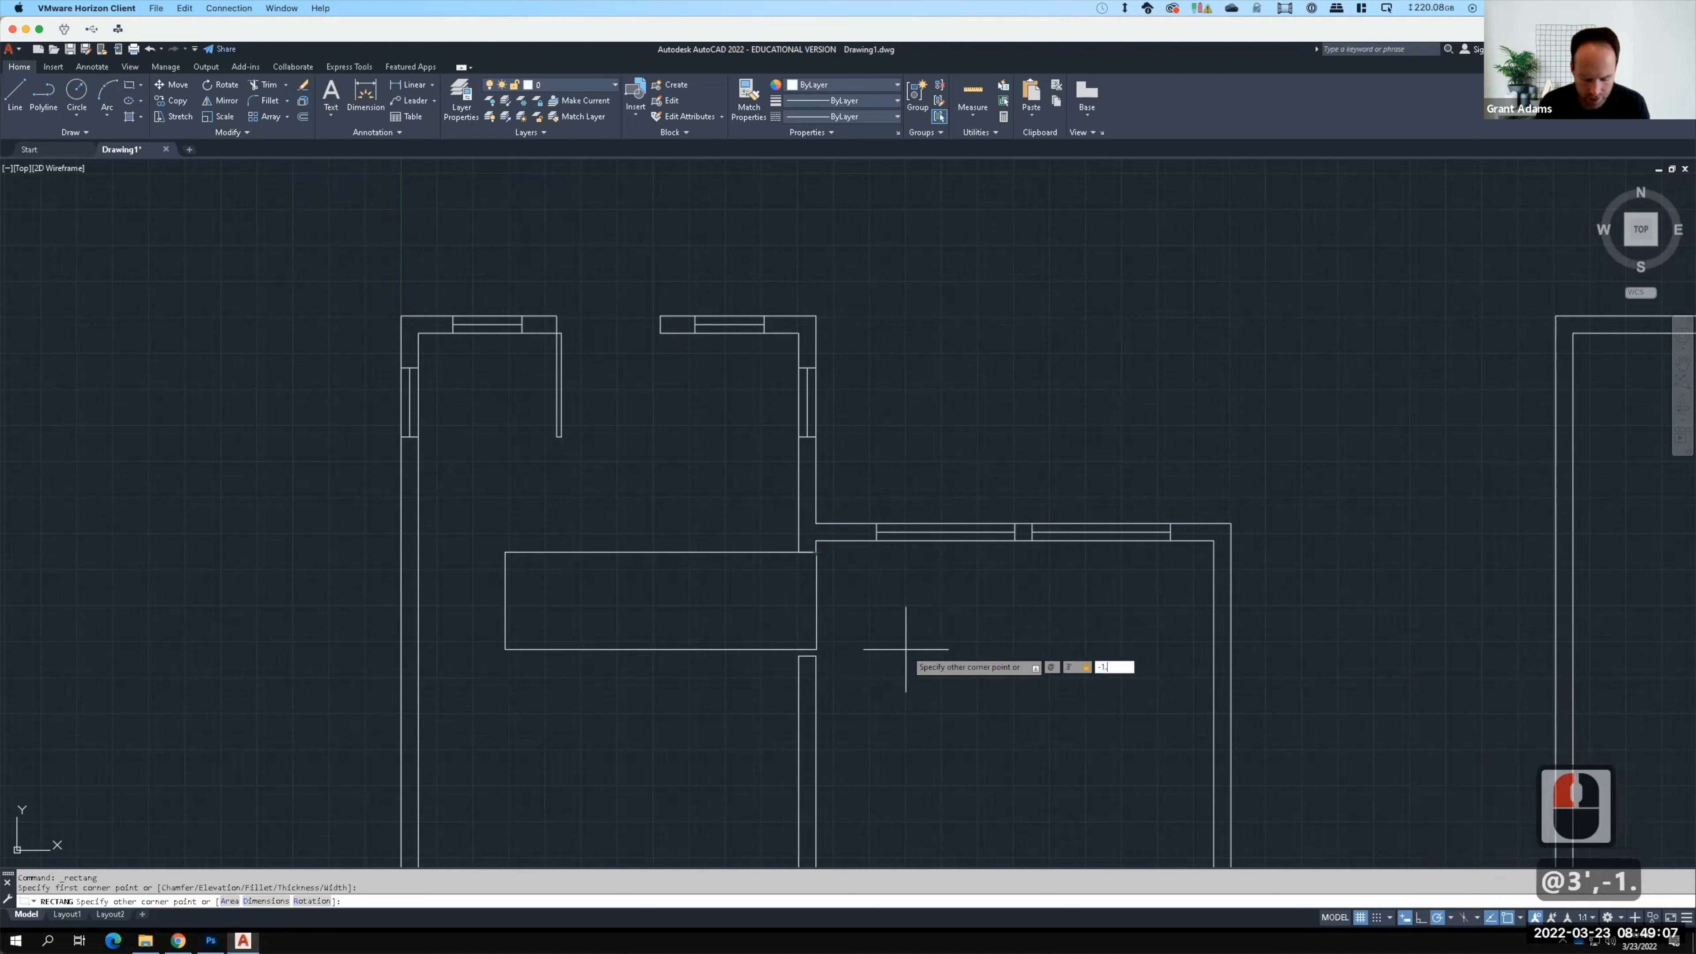
pyautogui.write('325"')
pyautogui.press('Return')
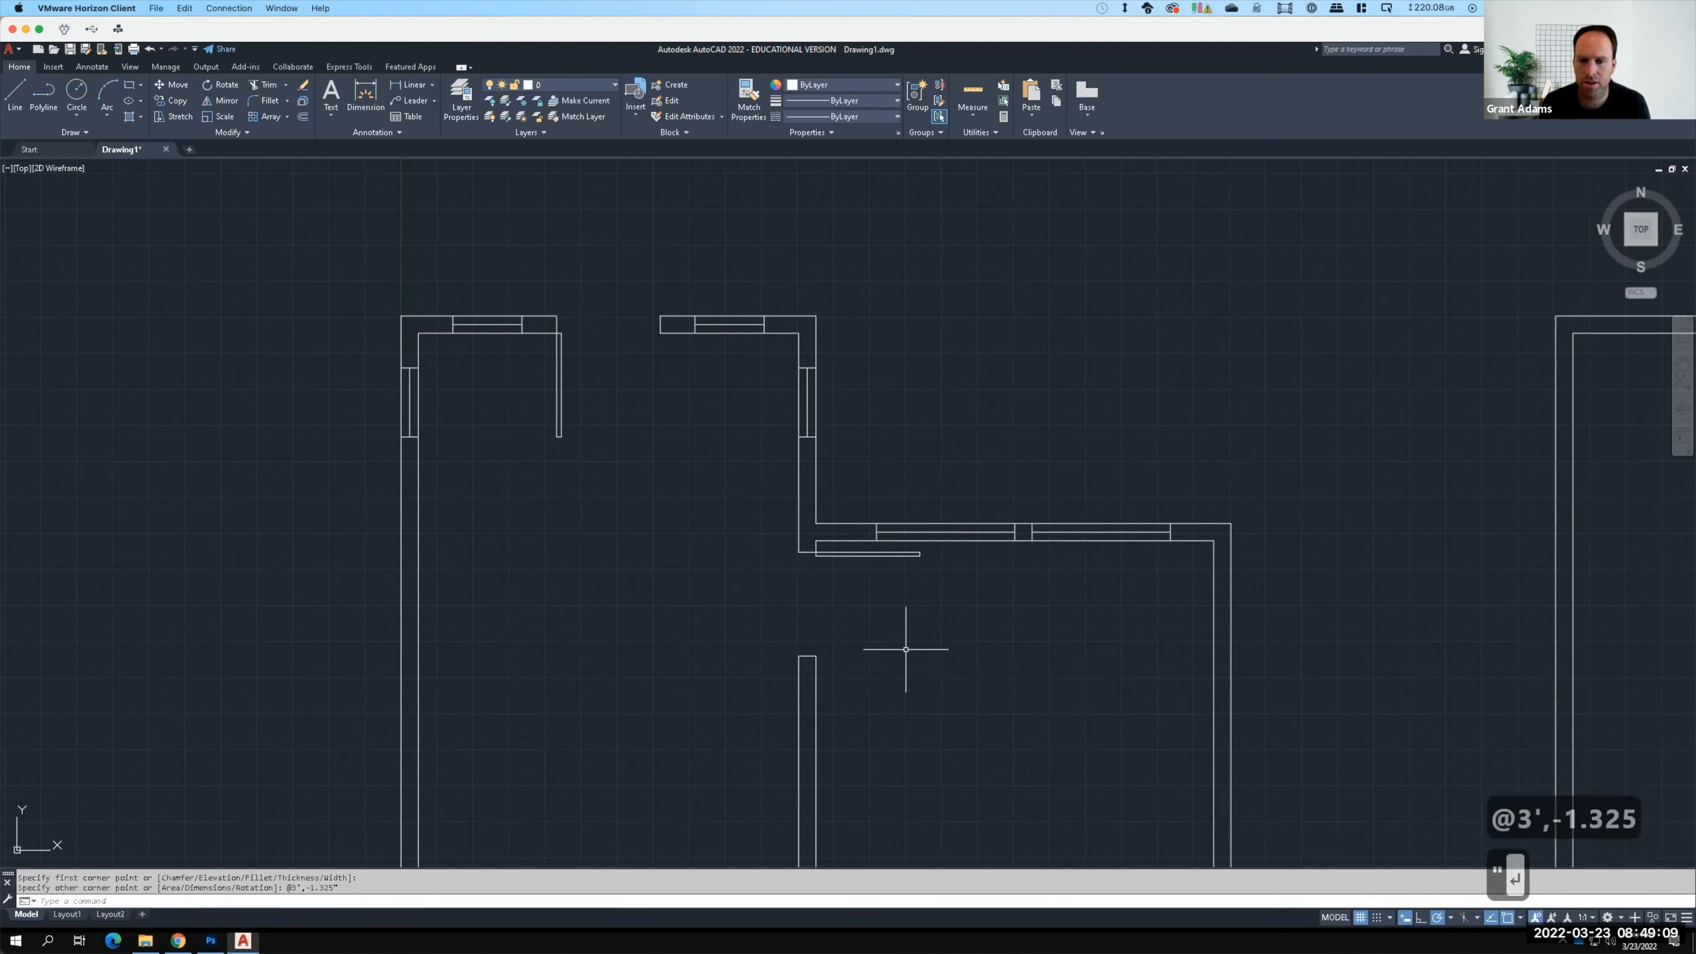
# Step: Draw a door leaf rectangle outward from the upper right jamb corner of the opening below the right wing, with opposite corner @3',-1.625"
pyautogui.scroll(-3, 907, 366)
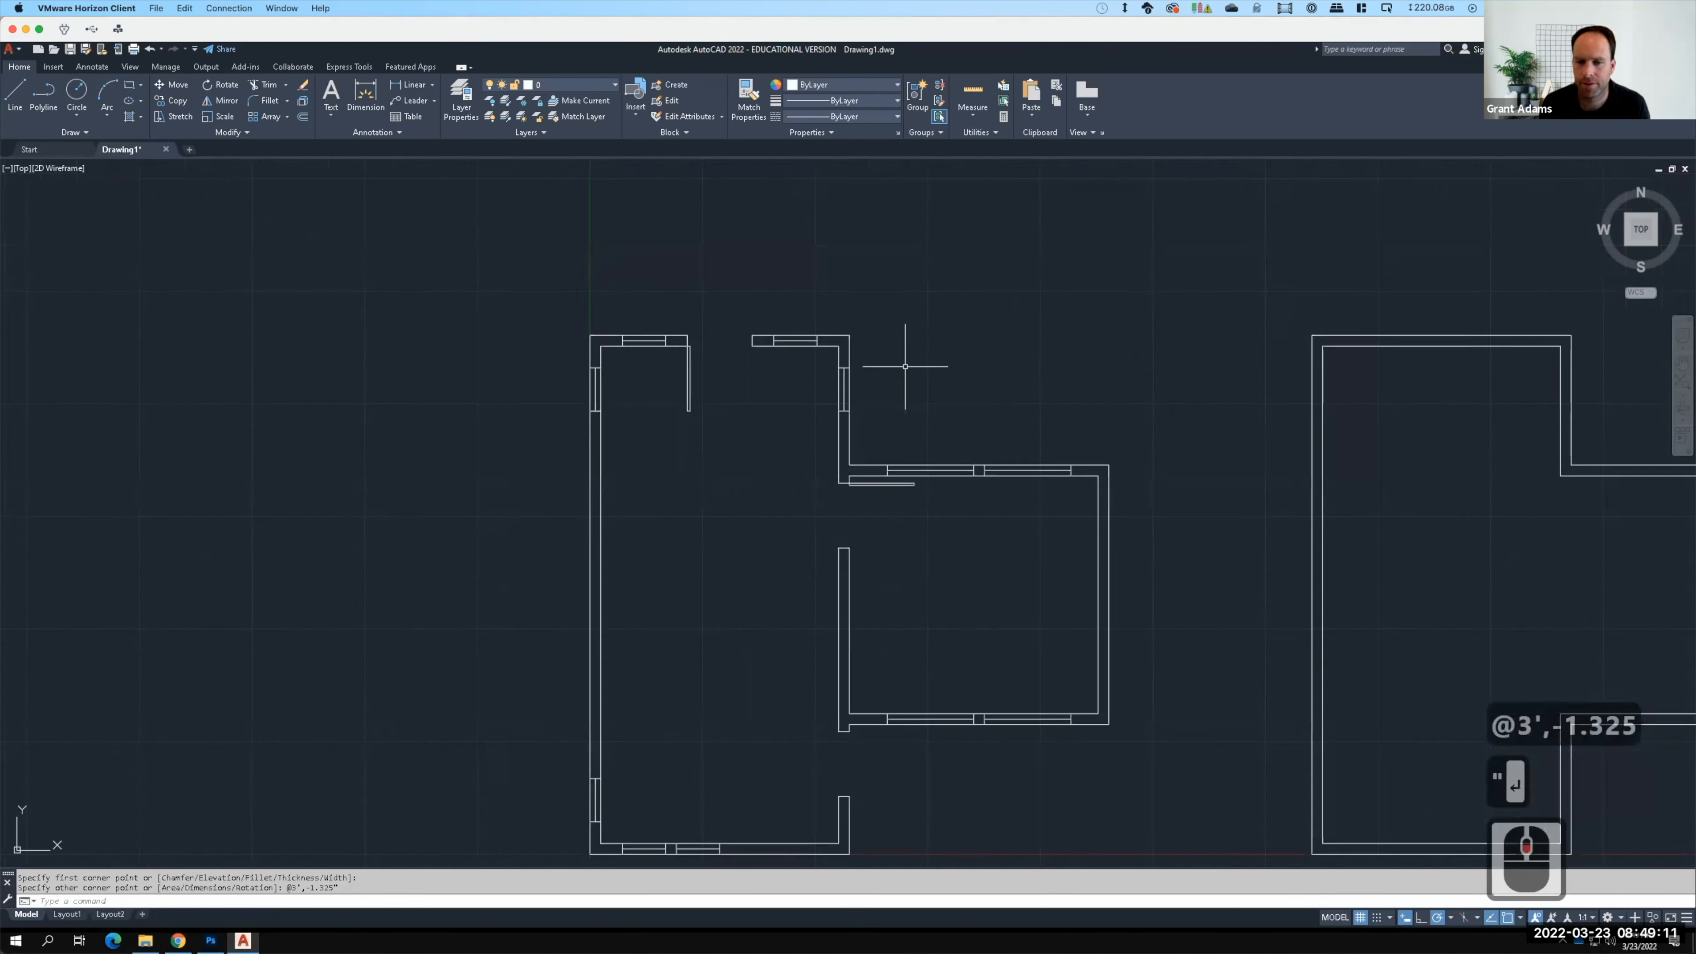
pyautogui.scroll(2, 888, 522)
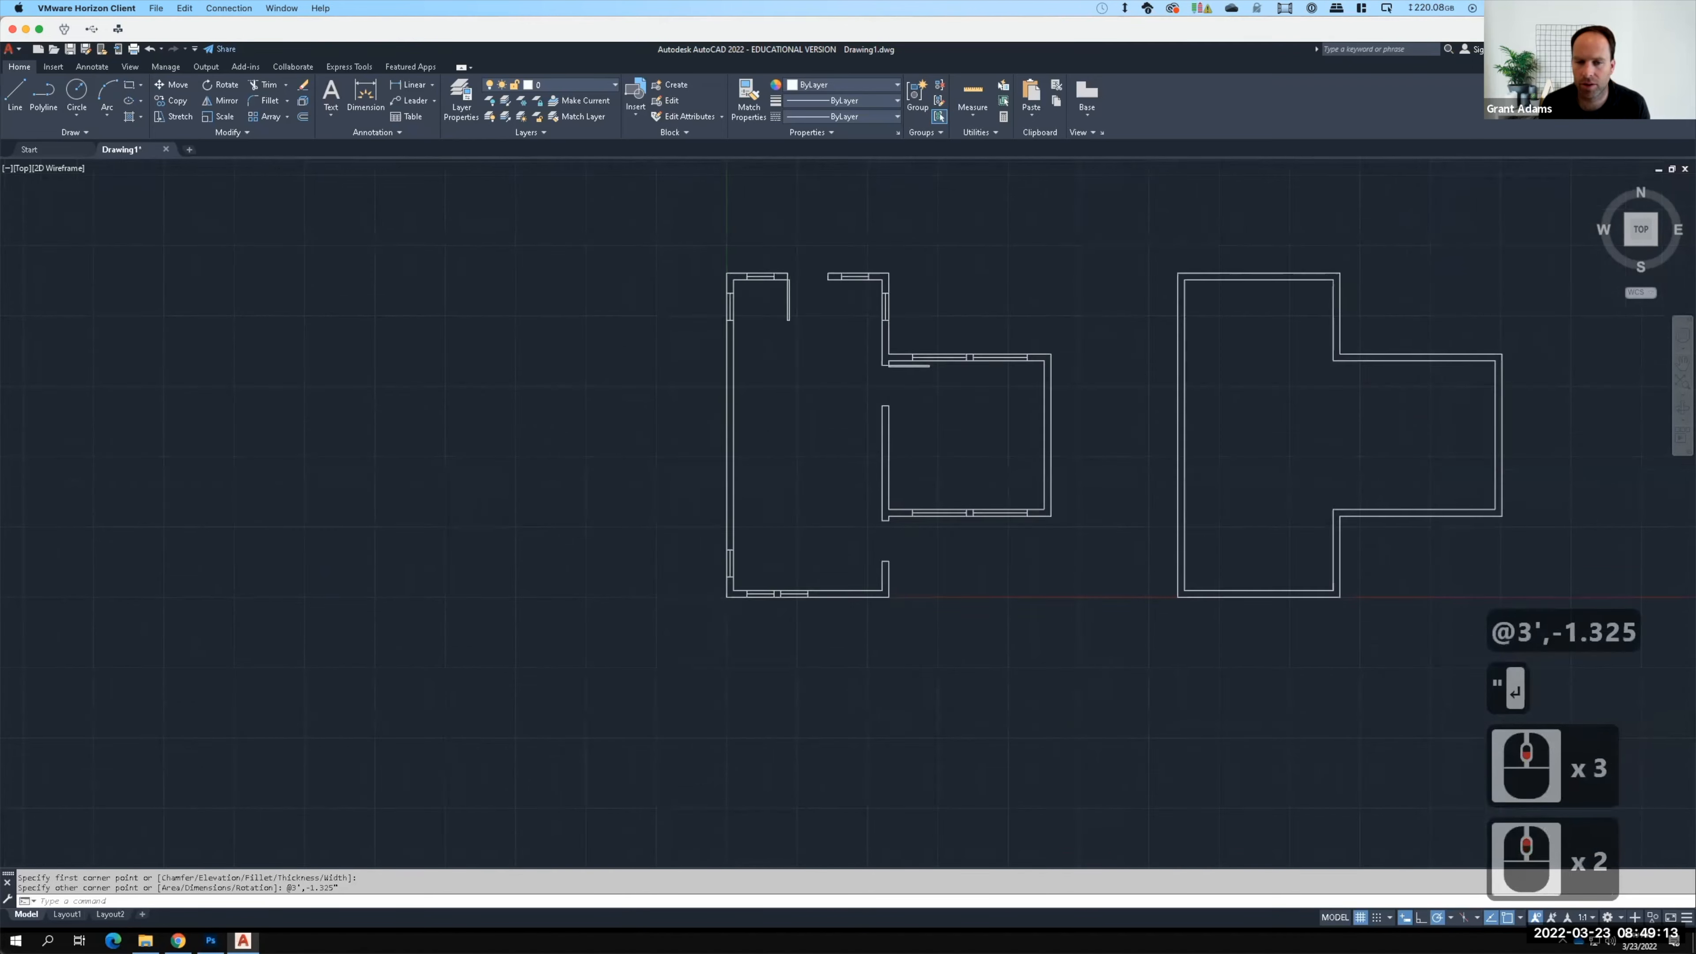
pyautogui.click(131, 87)
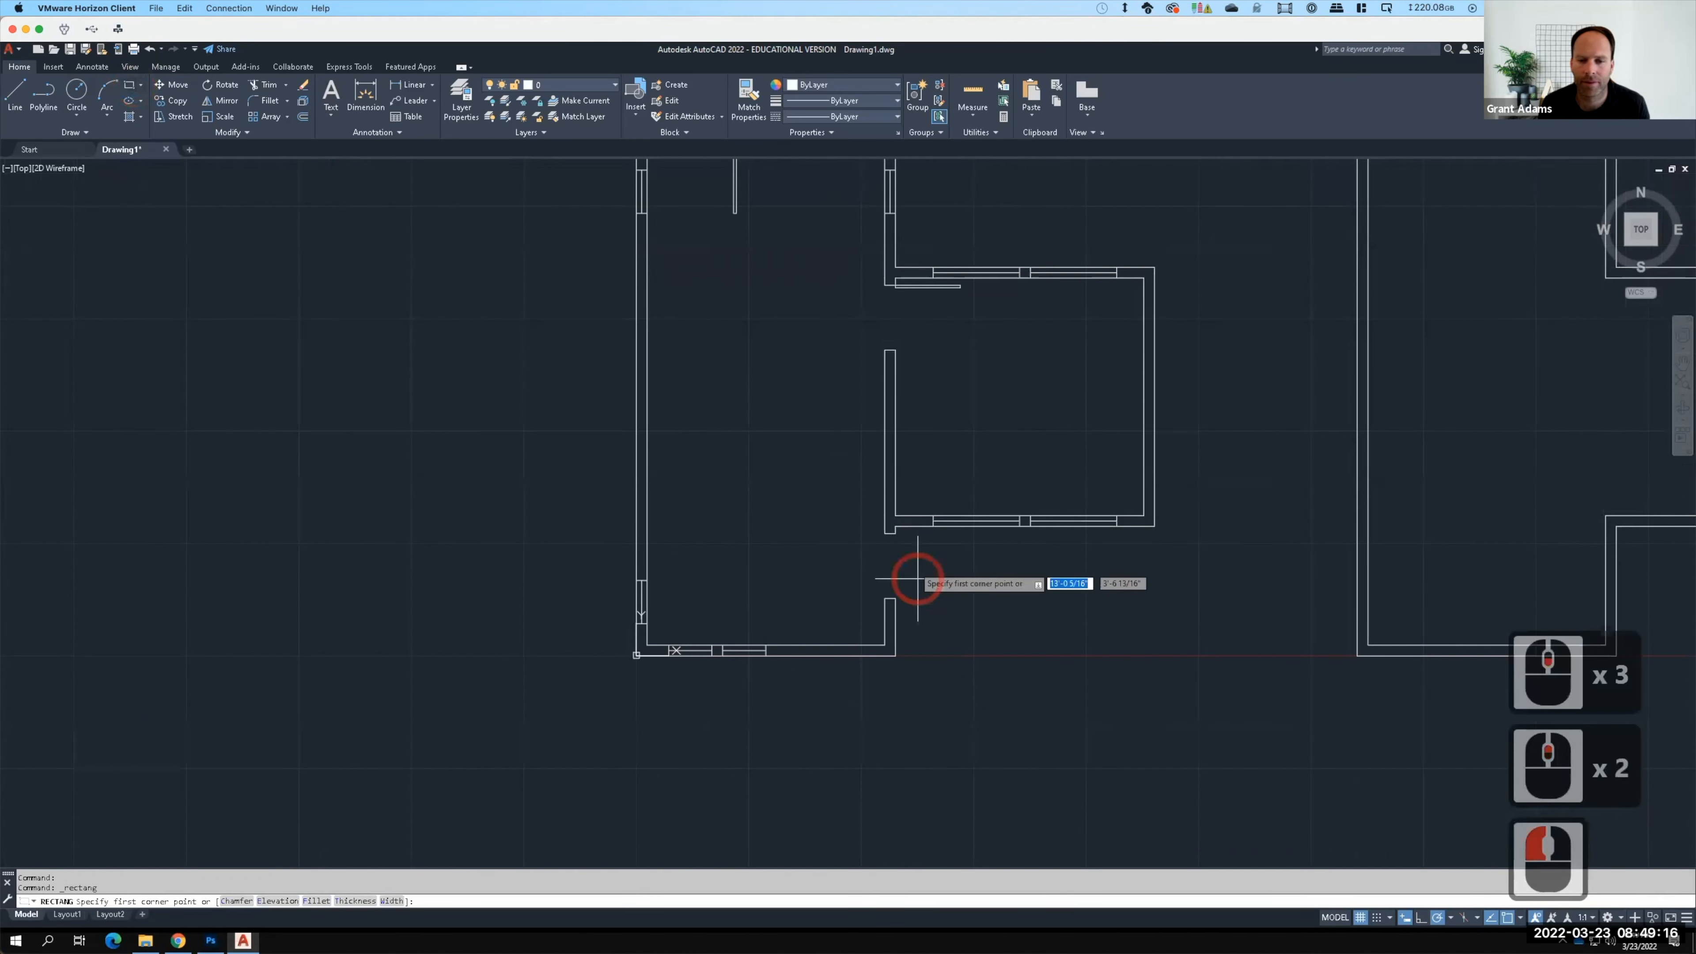
pyautogui.click(898, 538)
pyautogui.write("@3',1.")
pyautogui.press('BackSpace')
pyautogui.press('BackSpace')
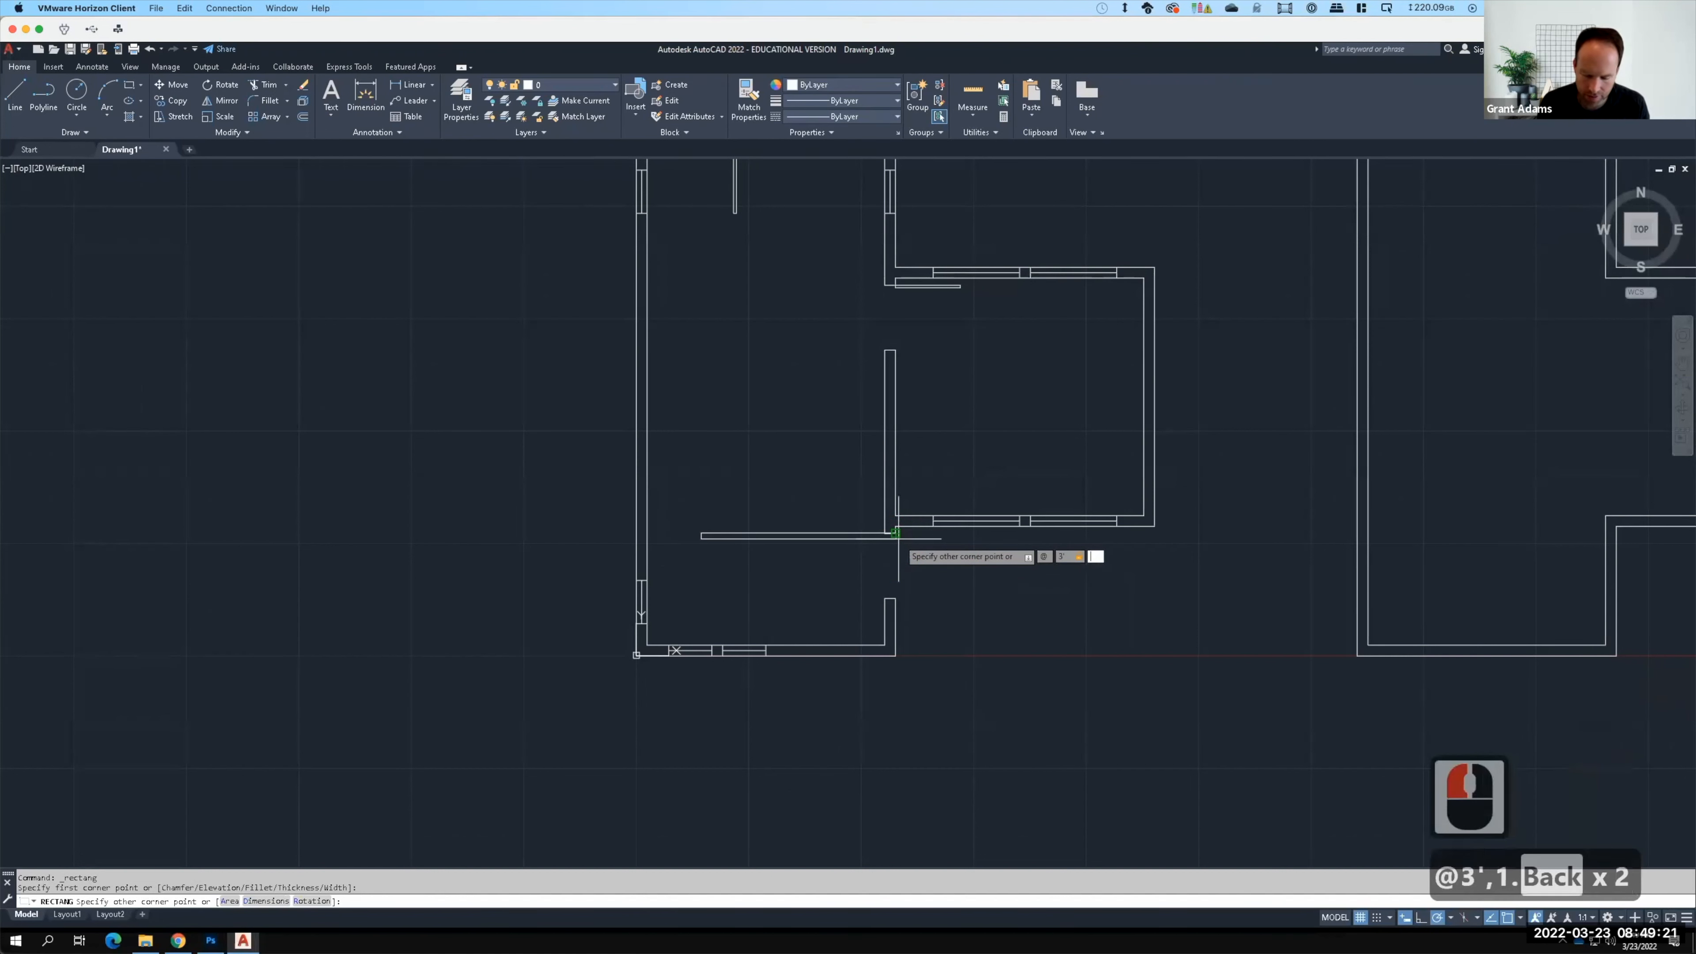
pyautogui.write('-1')
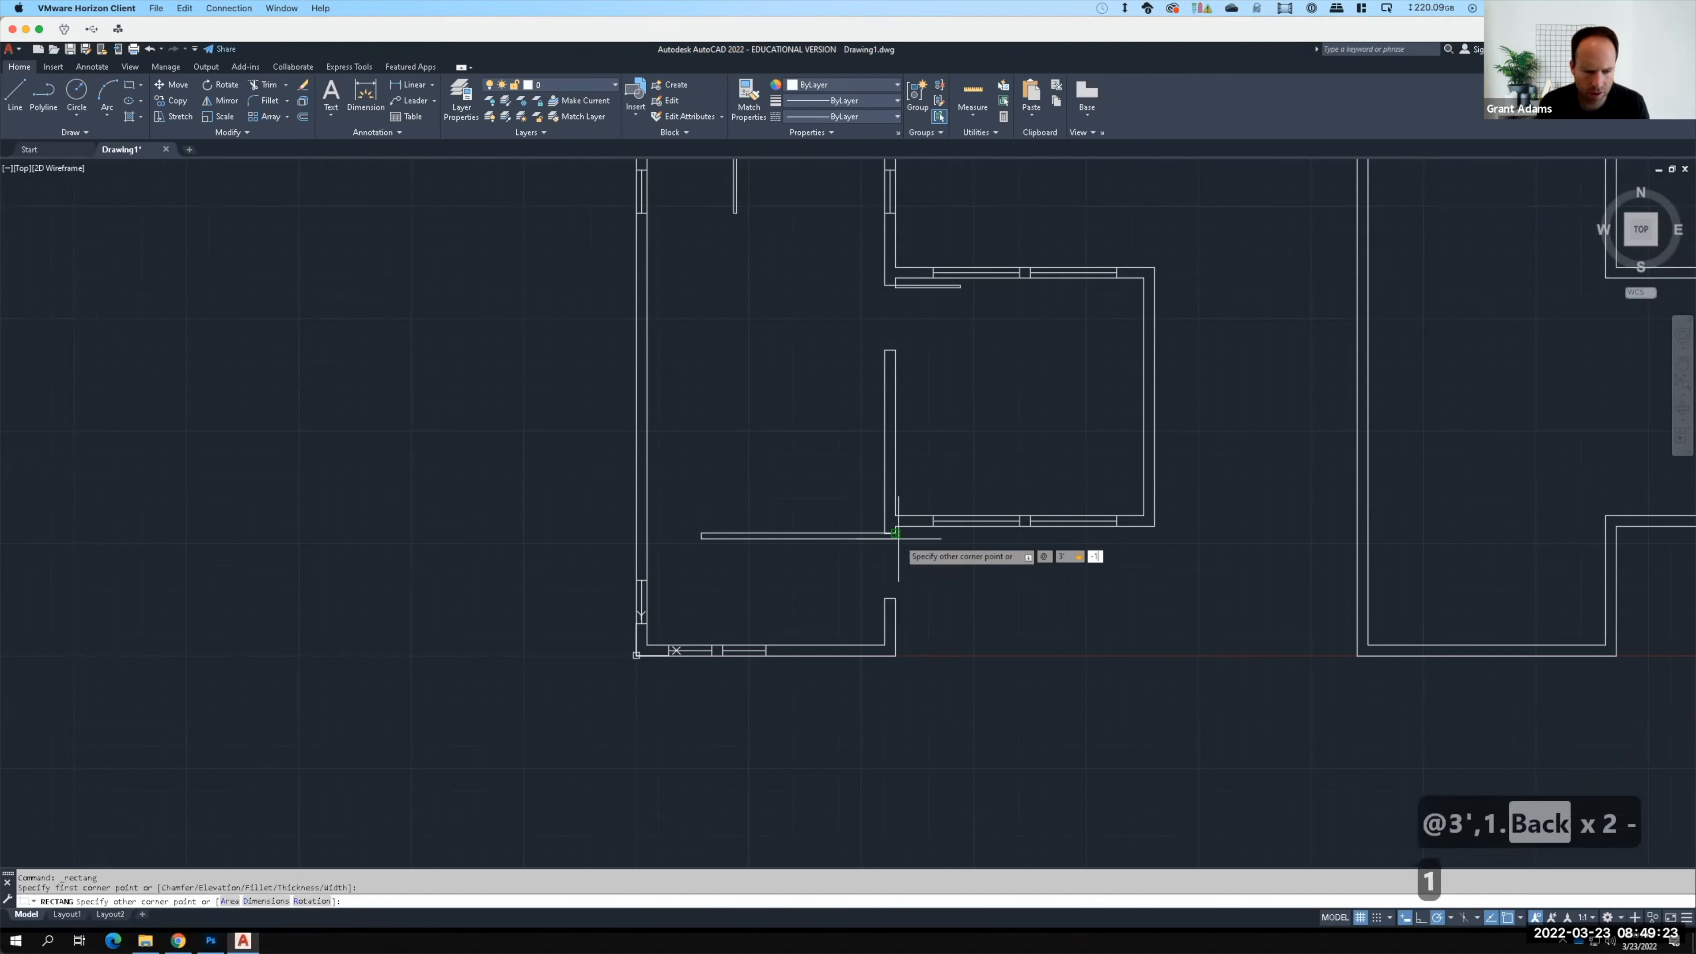
pyautogui.write('.625')
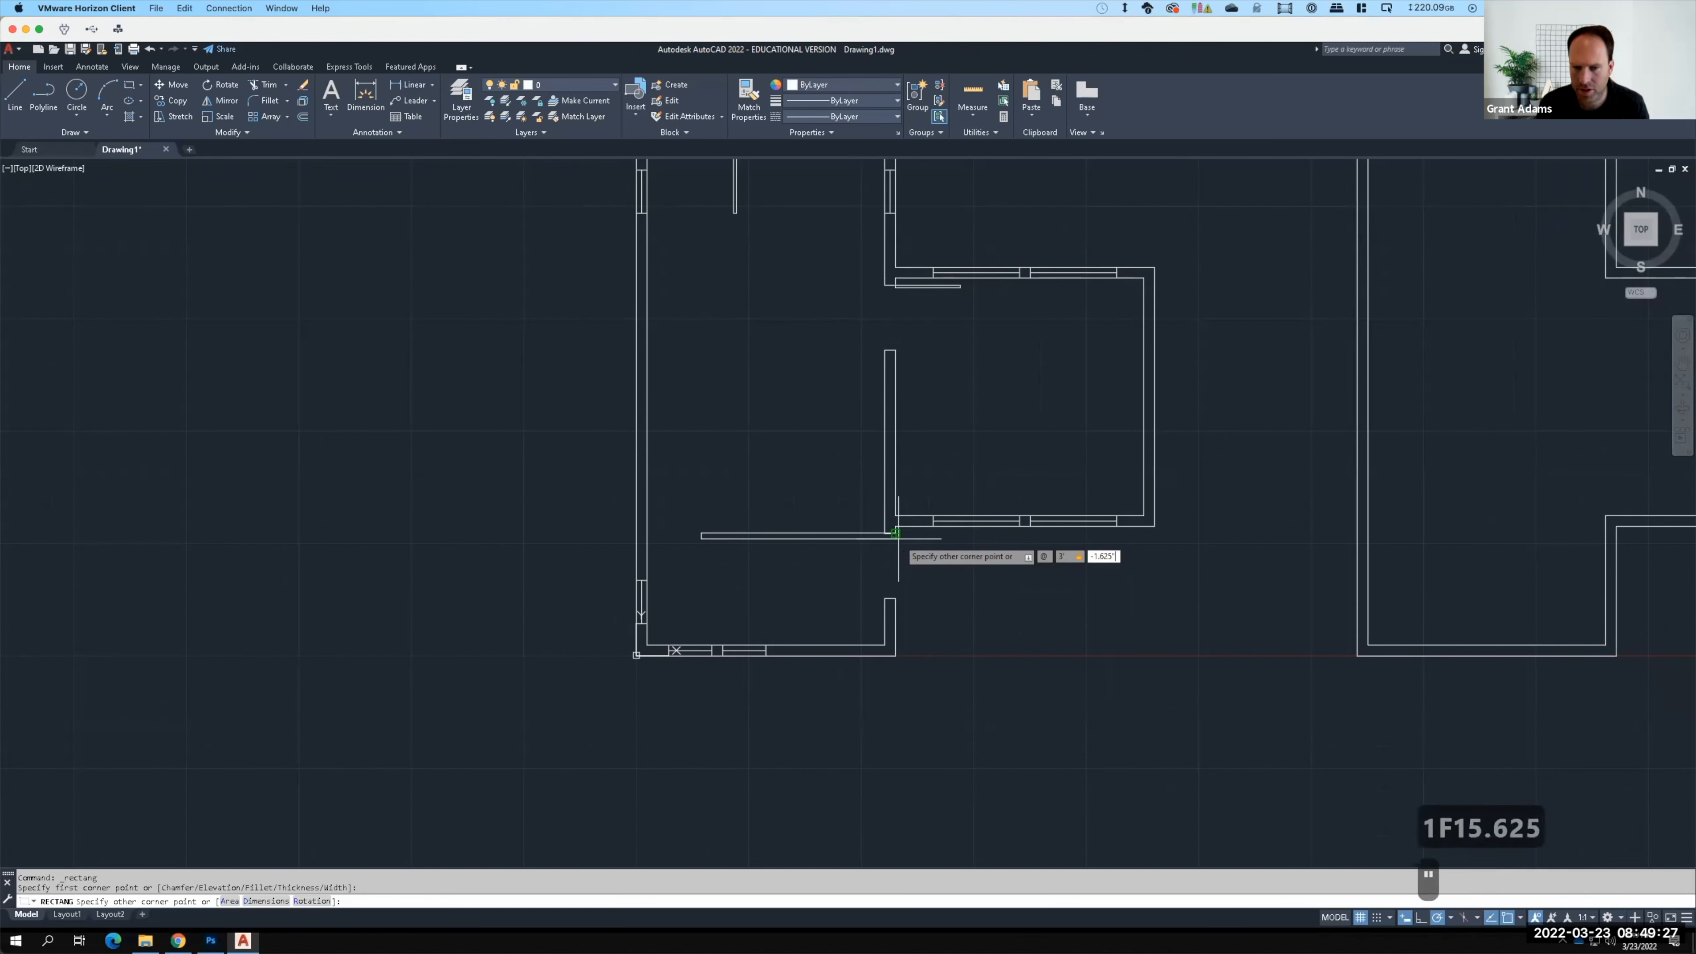
pyautogui.press('Return')
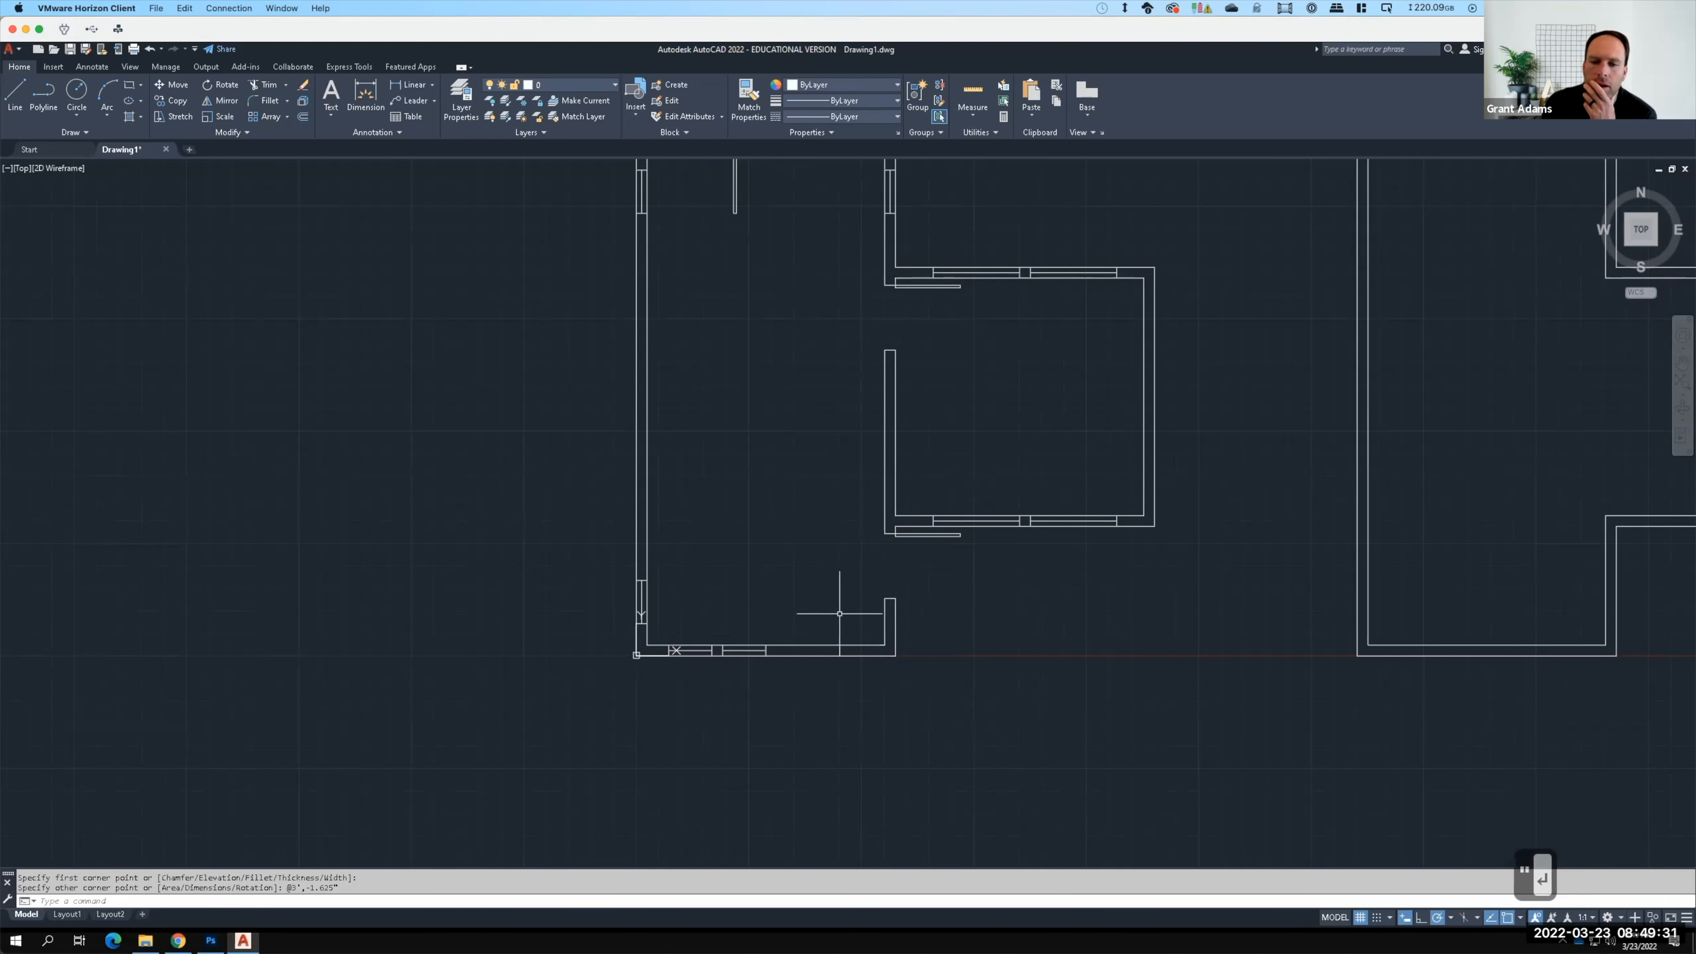
# Step: Draw the upper door's swing with a Start, End, Direction arc from the leaf's free end to the right jamb's inner corner, starting tangent horizontally rightward
pyautogui.scroll(-2, 836, 632)
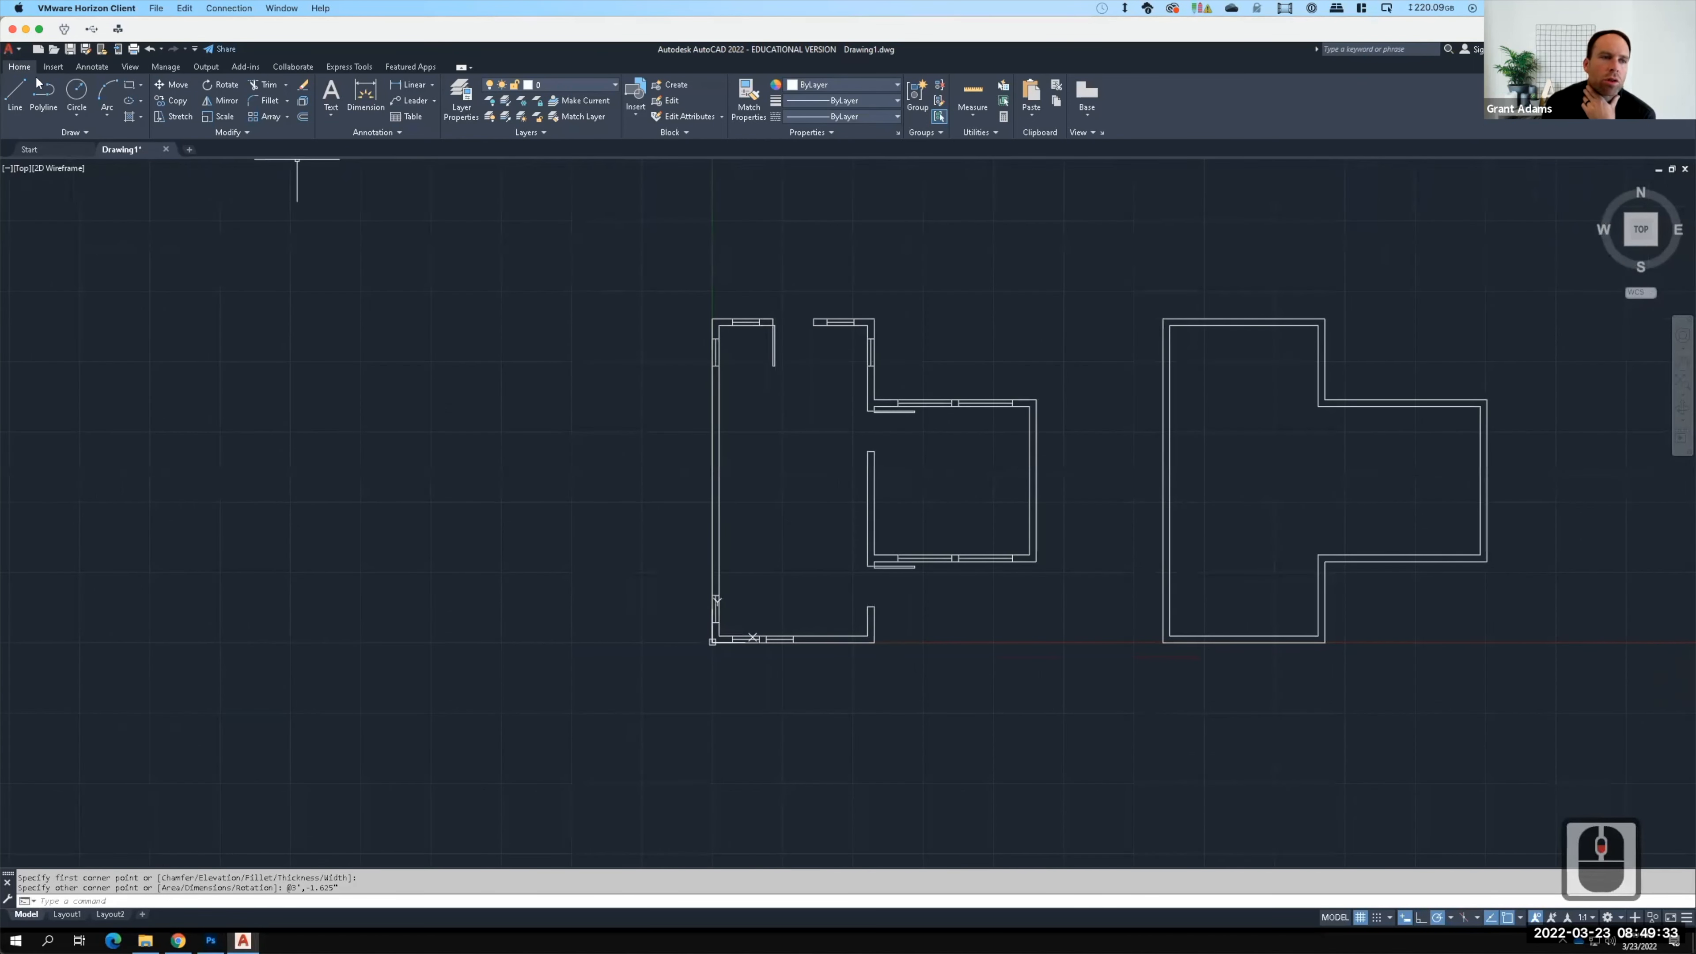
pyautogui.click(108, 113)
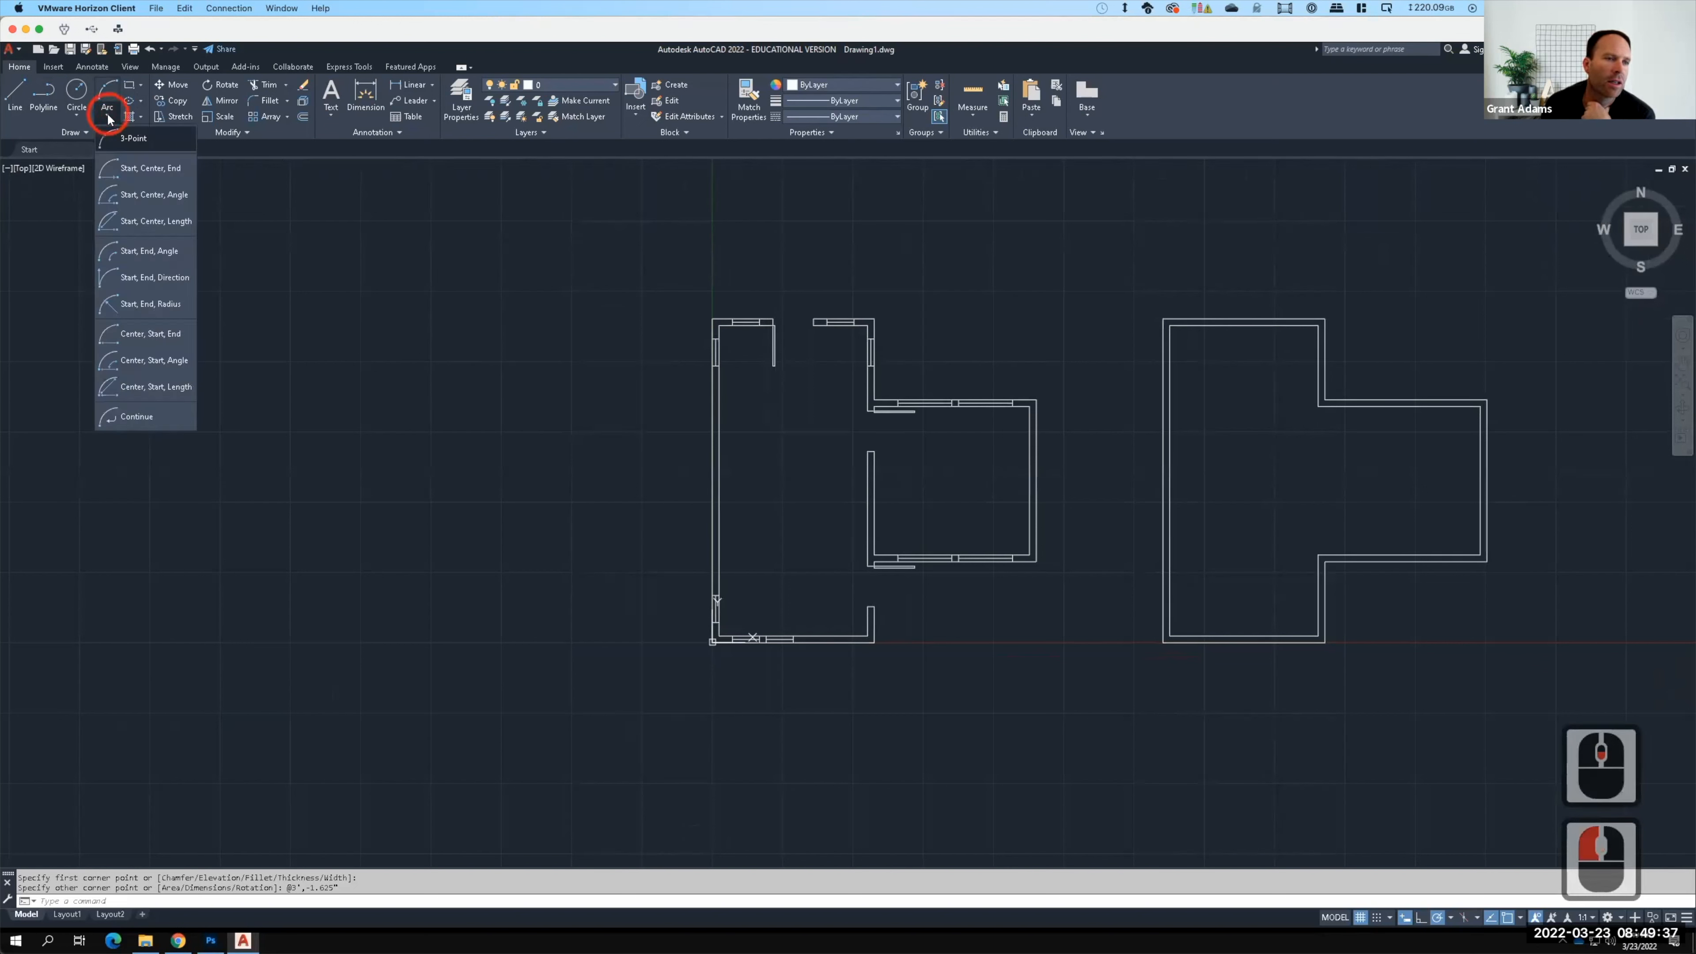
pyautogui.click(162, 277)
pyautogui.scroll(2, 826, 311)
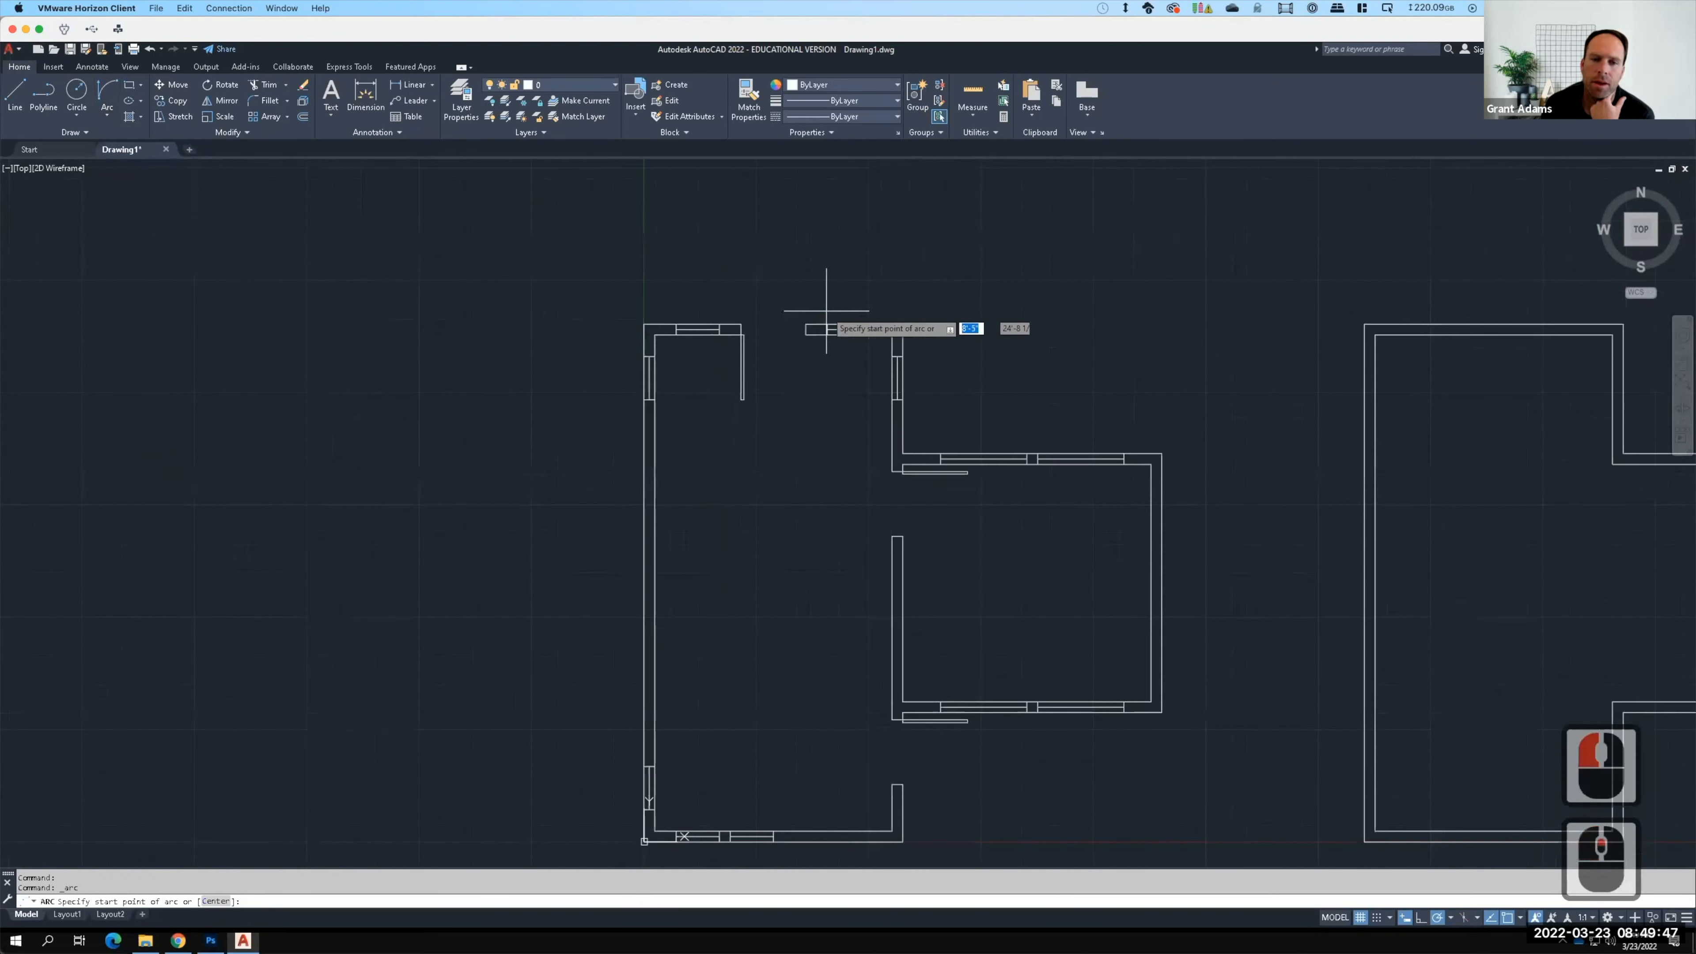
pyautogui.scroll(2, 826, 311)
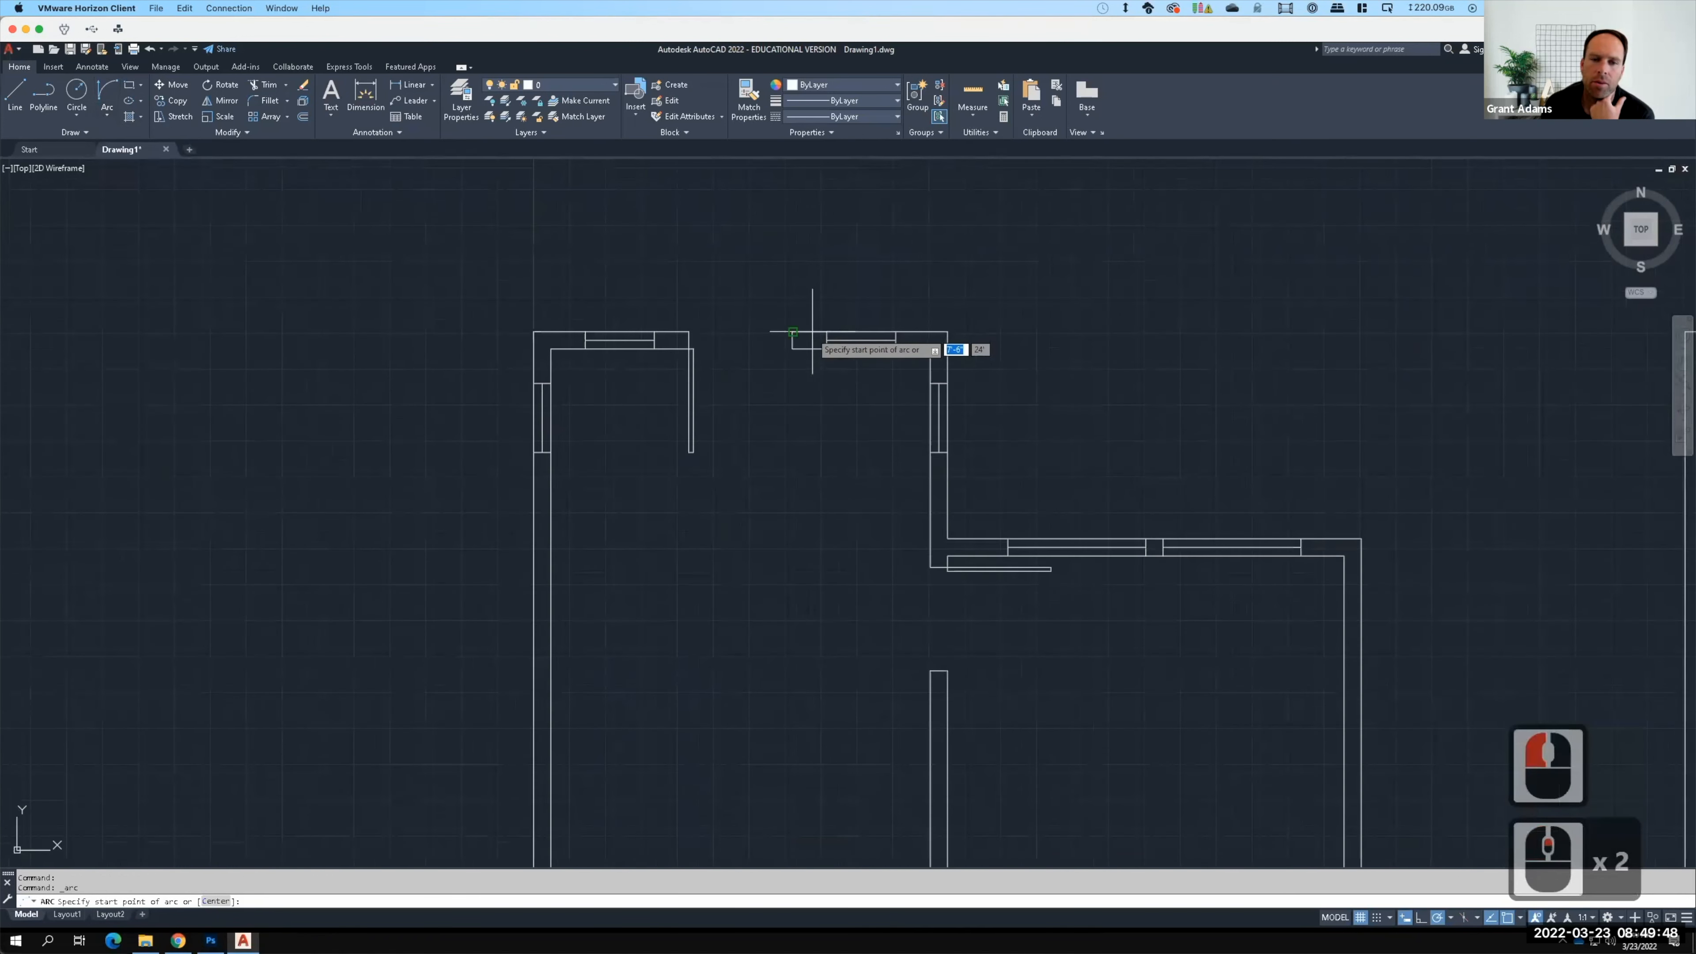
pyautogui.click(693, 452)
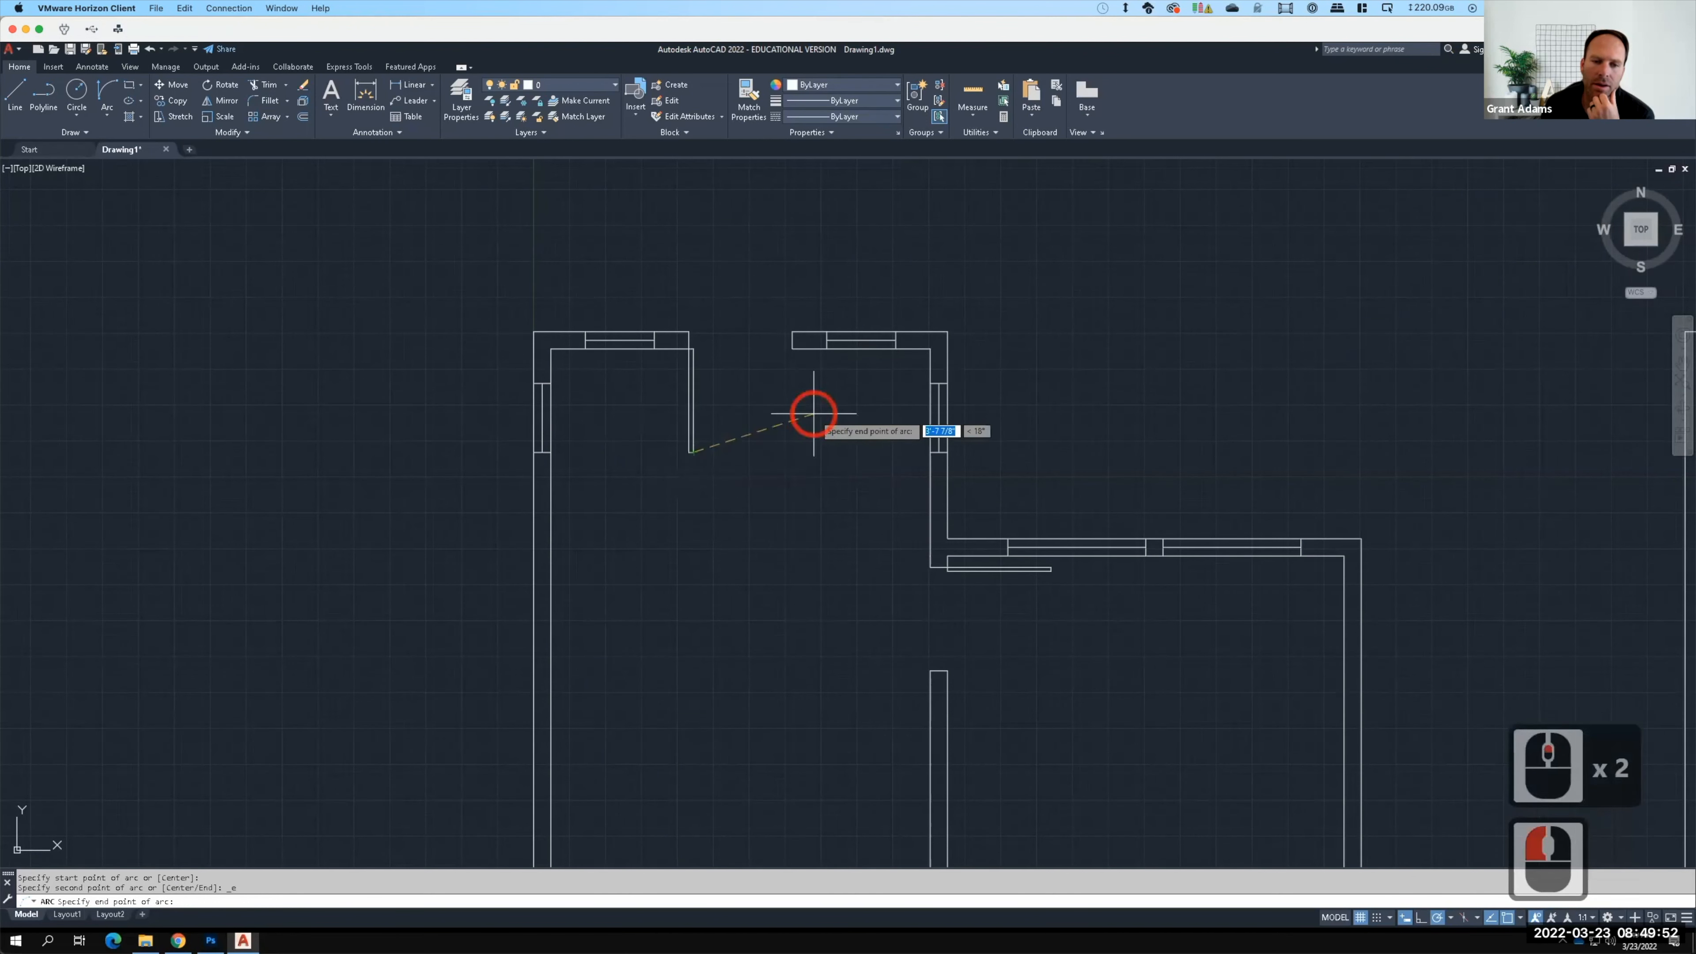
pyautogui.click(793, 349)
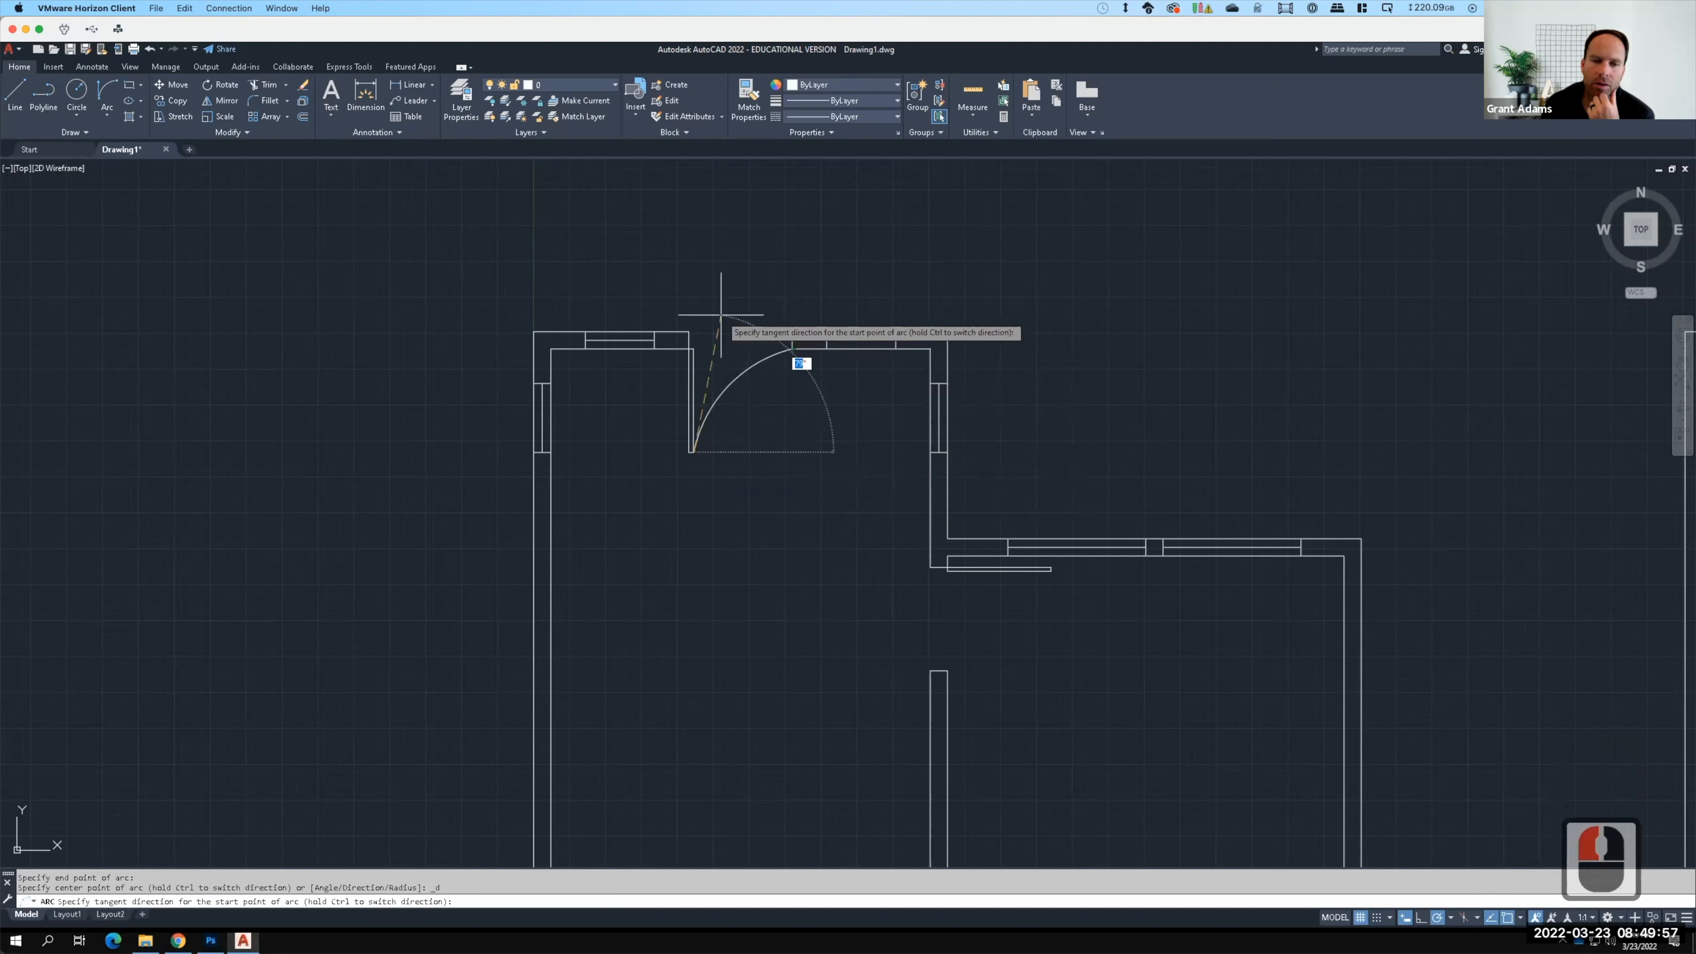
pyautogui.click(783, 453)
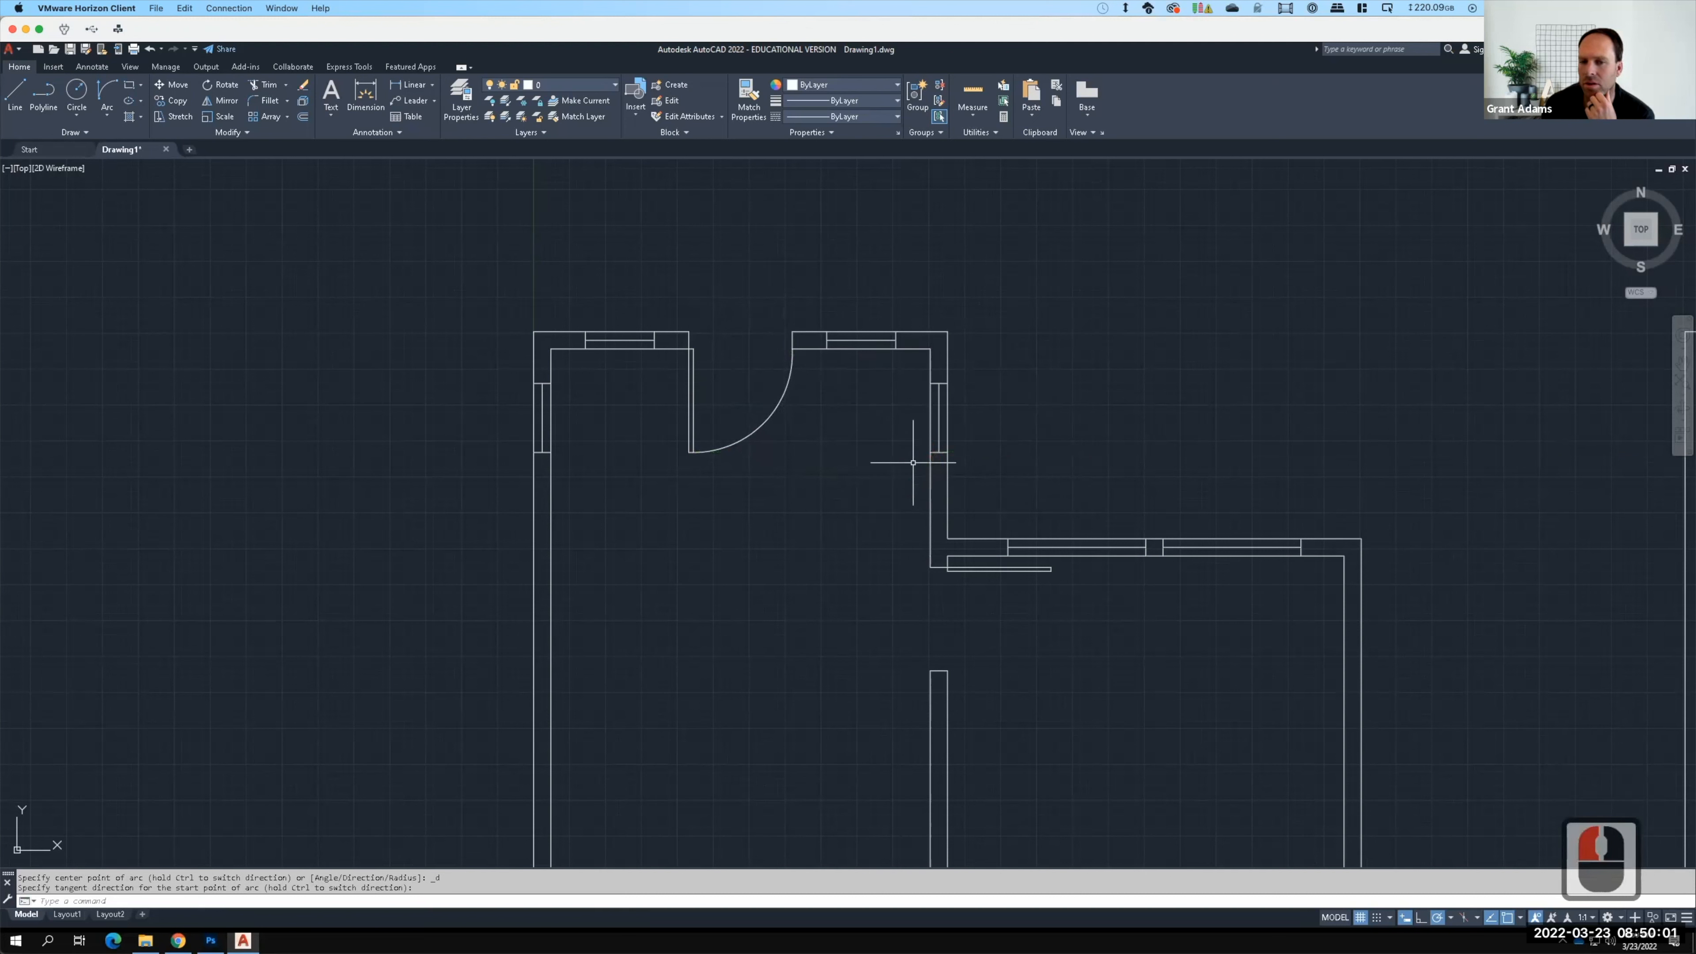
# Step: Draw the interior door's swing arc from the leaf's free end to the lower jamb's right corner, with the starting tangent pointing down
pyautogui.click(105, 86)
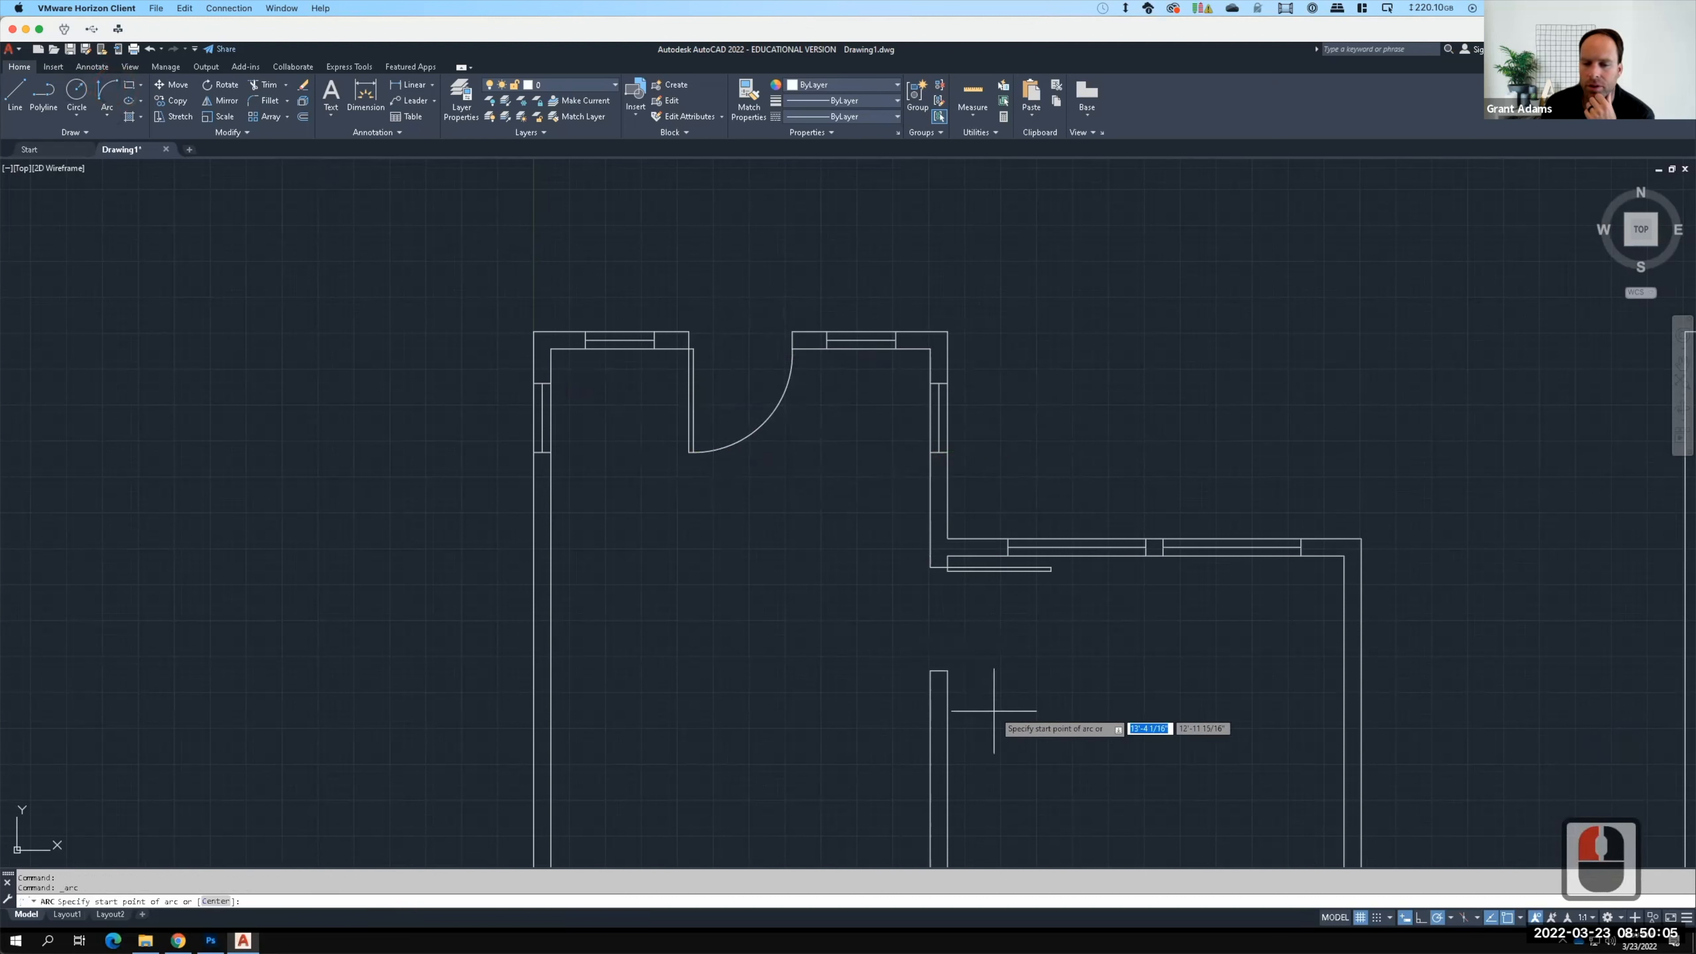
pyautogui.click(1051, 570)
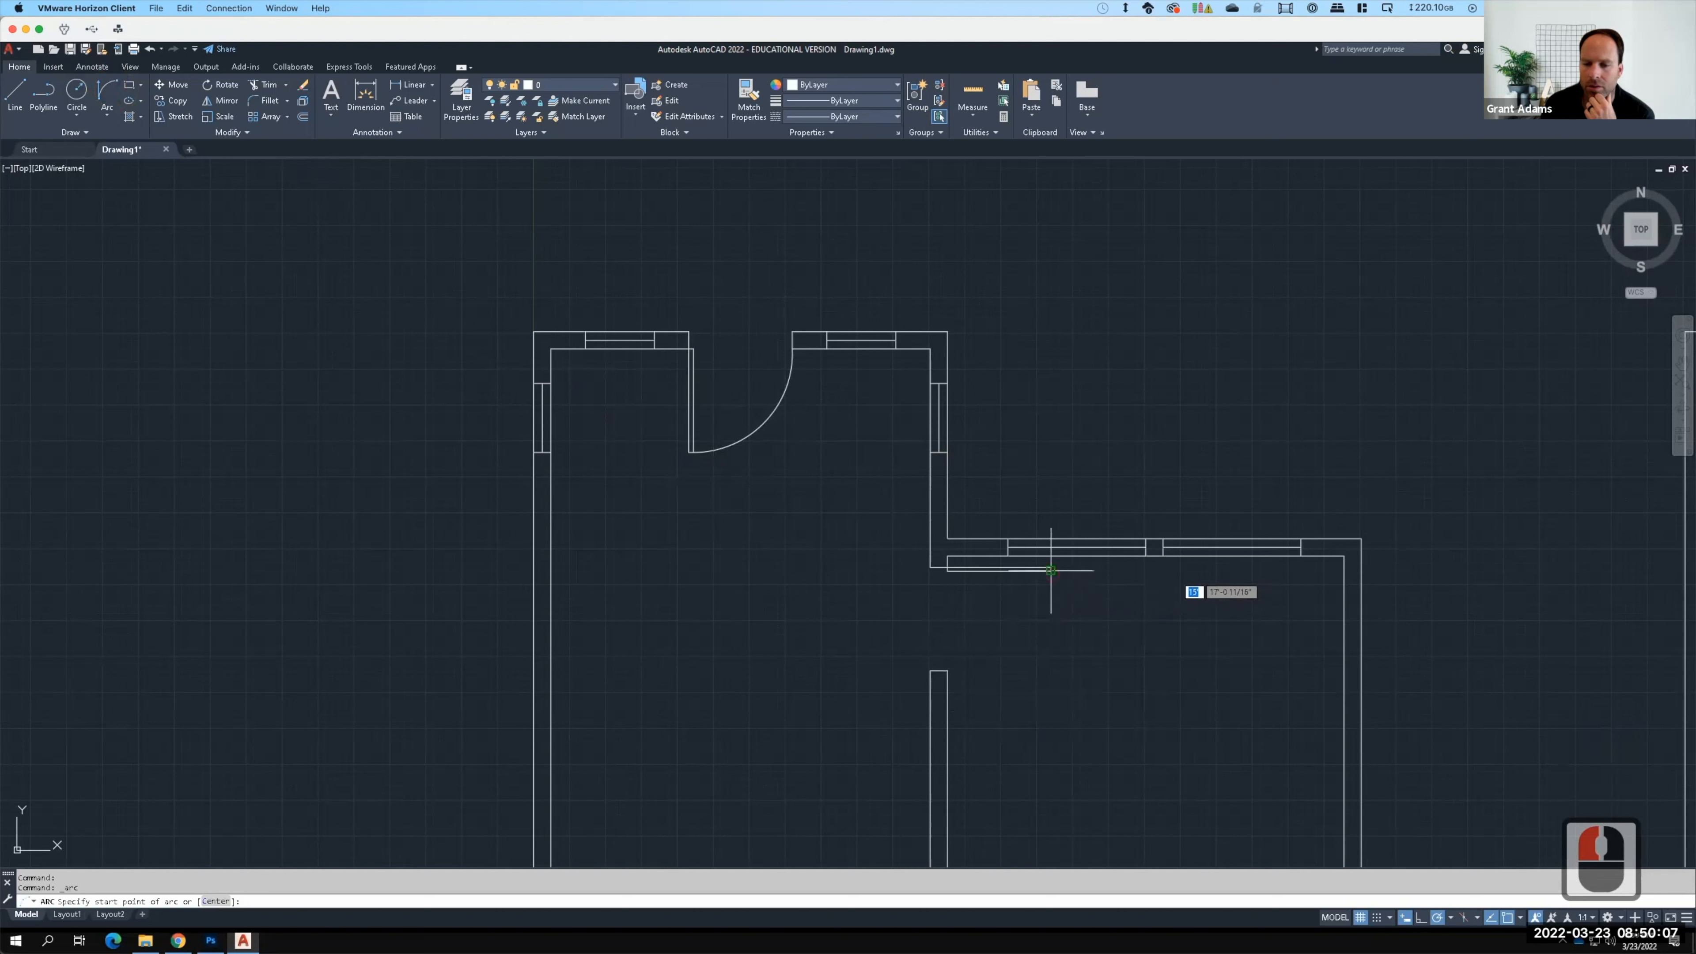
pyautogui.click(937, 673)
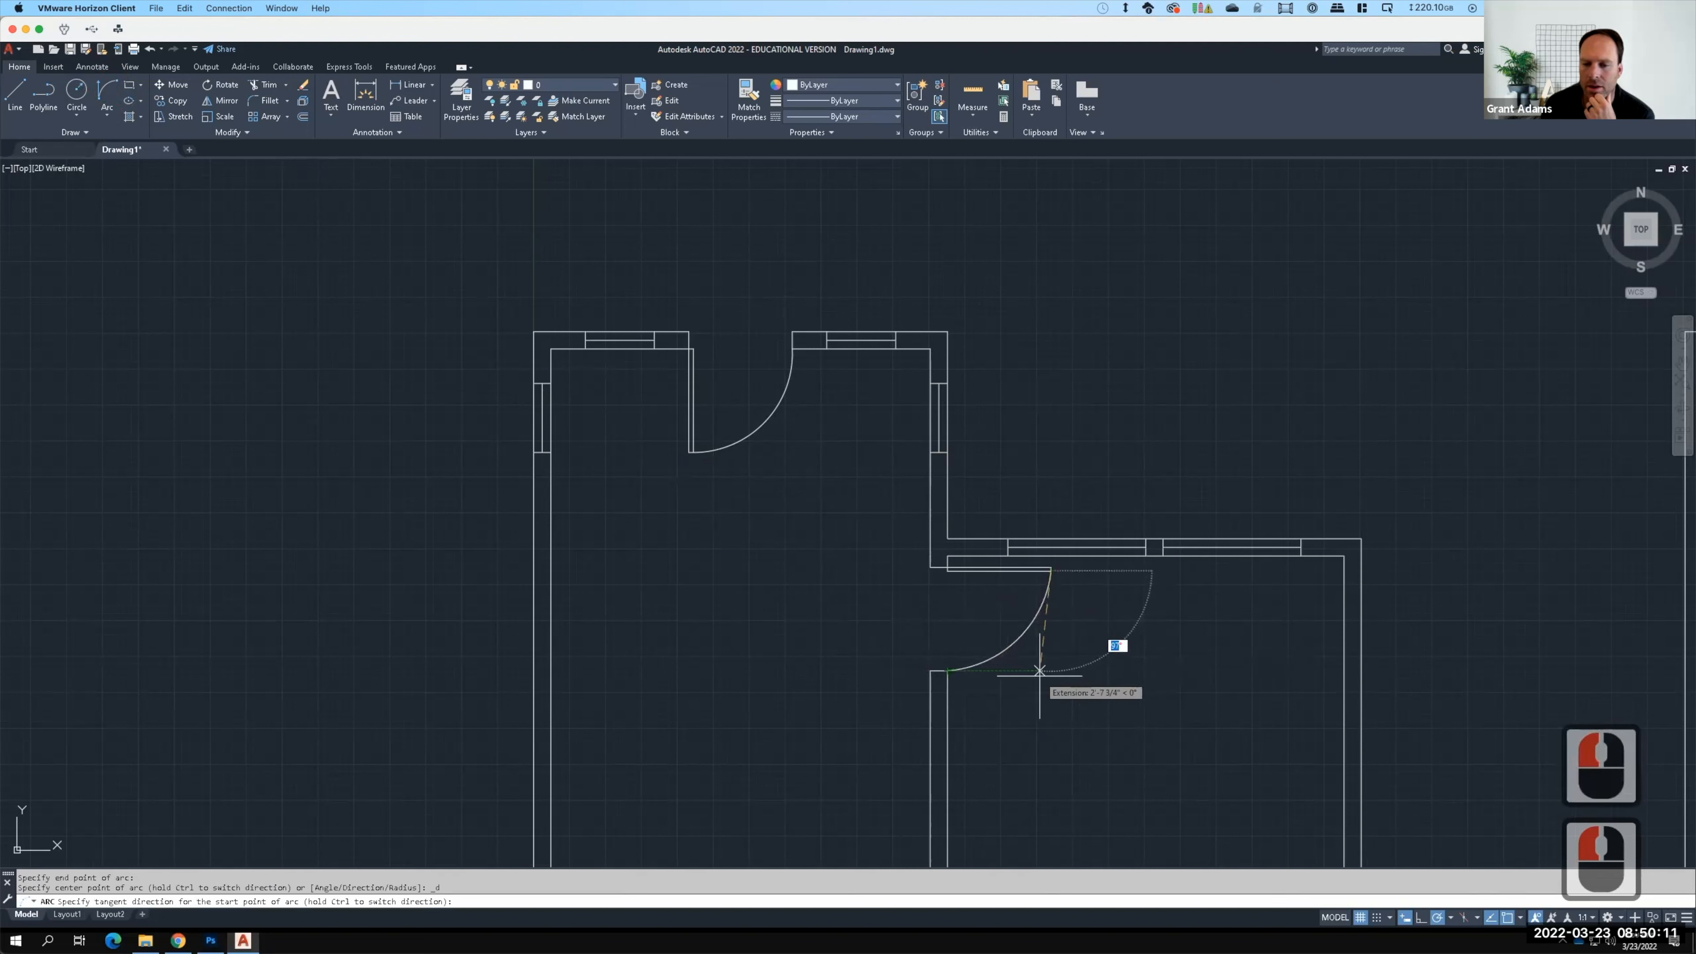
pyautogui.click(1051, 680)
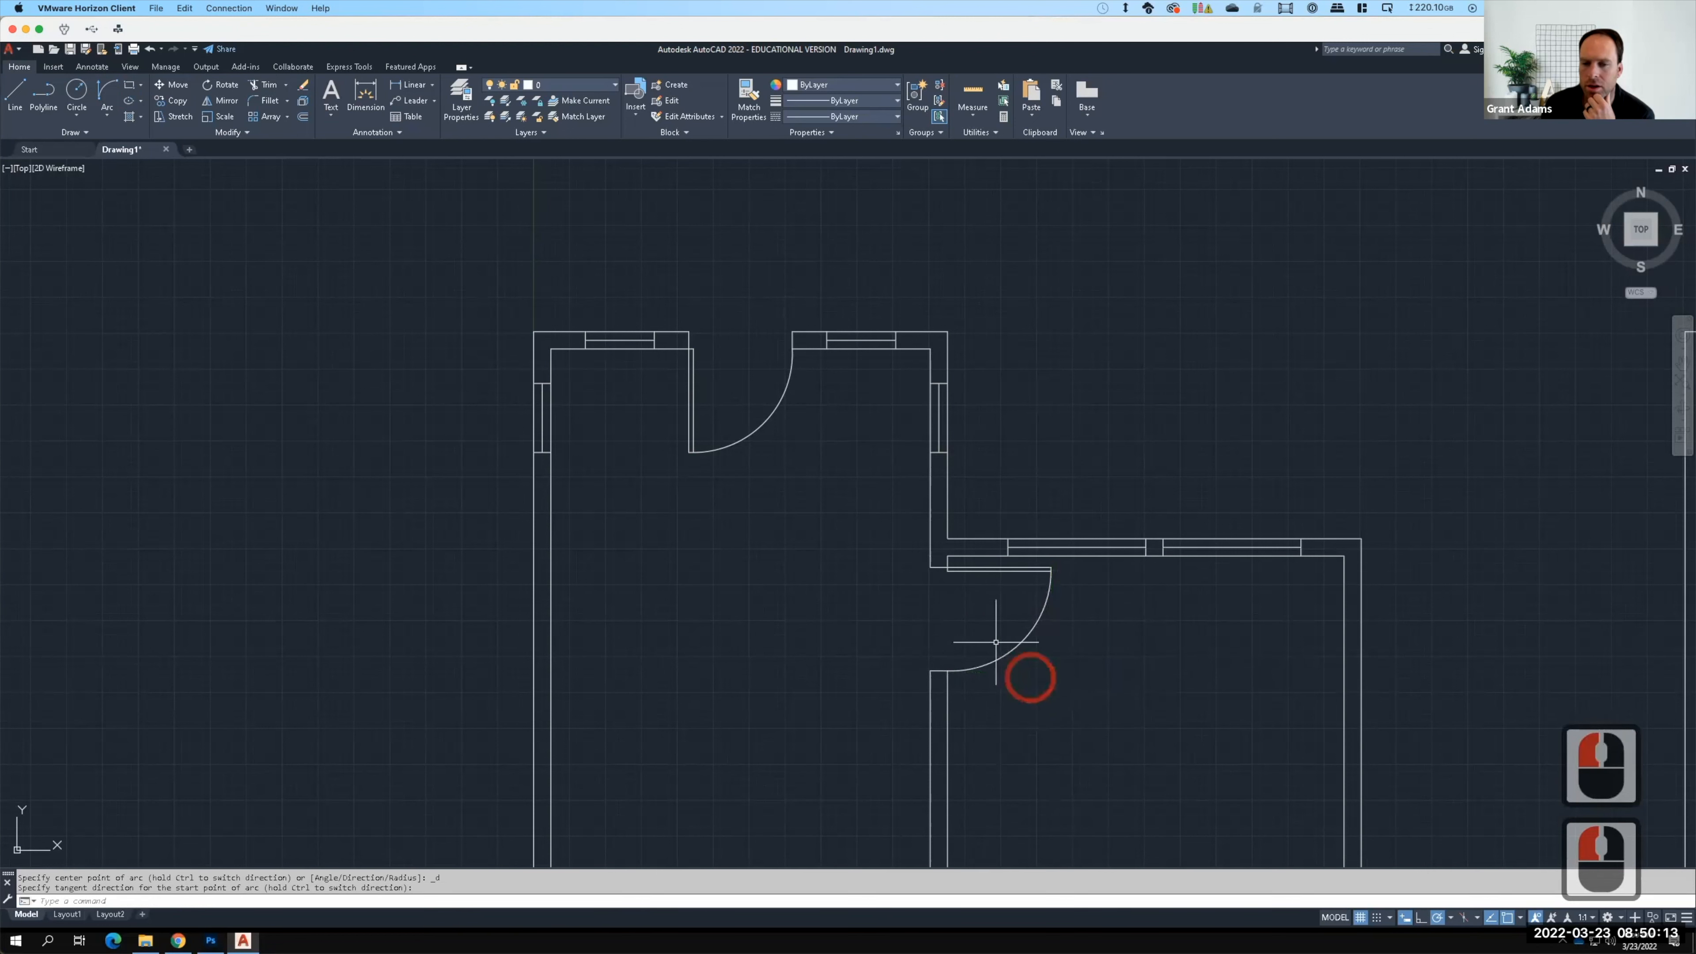
# Step: Draw the lower exterior door's swing arc from the lower jamb's outer corner to the leaf's free end, with the starting tangent pointing right
pyautogui.scroll(-2, 862, 427)
pyautogui.scroll(2, 905, 714)
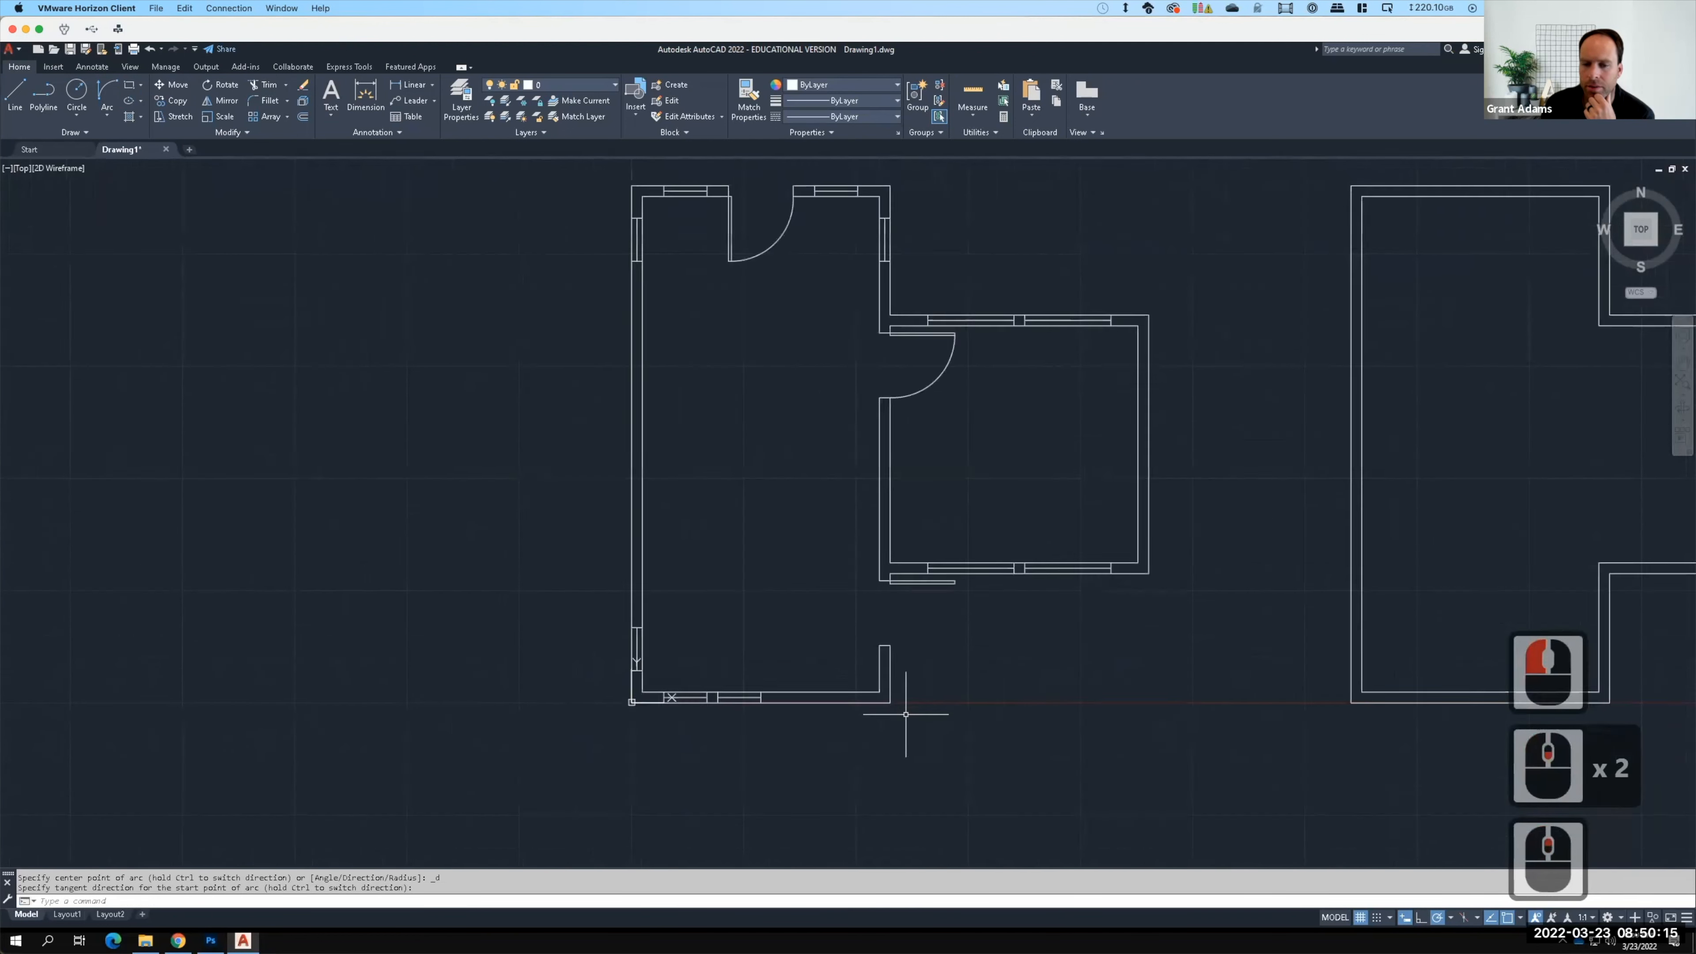
pyautogui.click(105, 98)
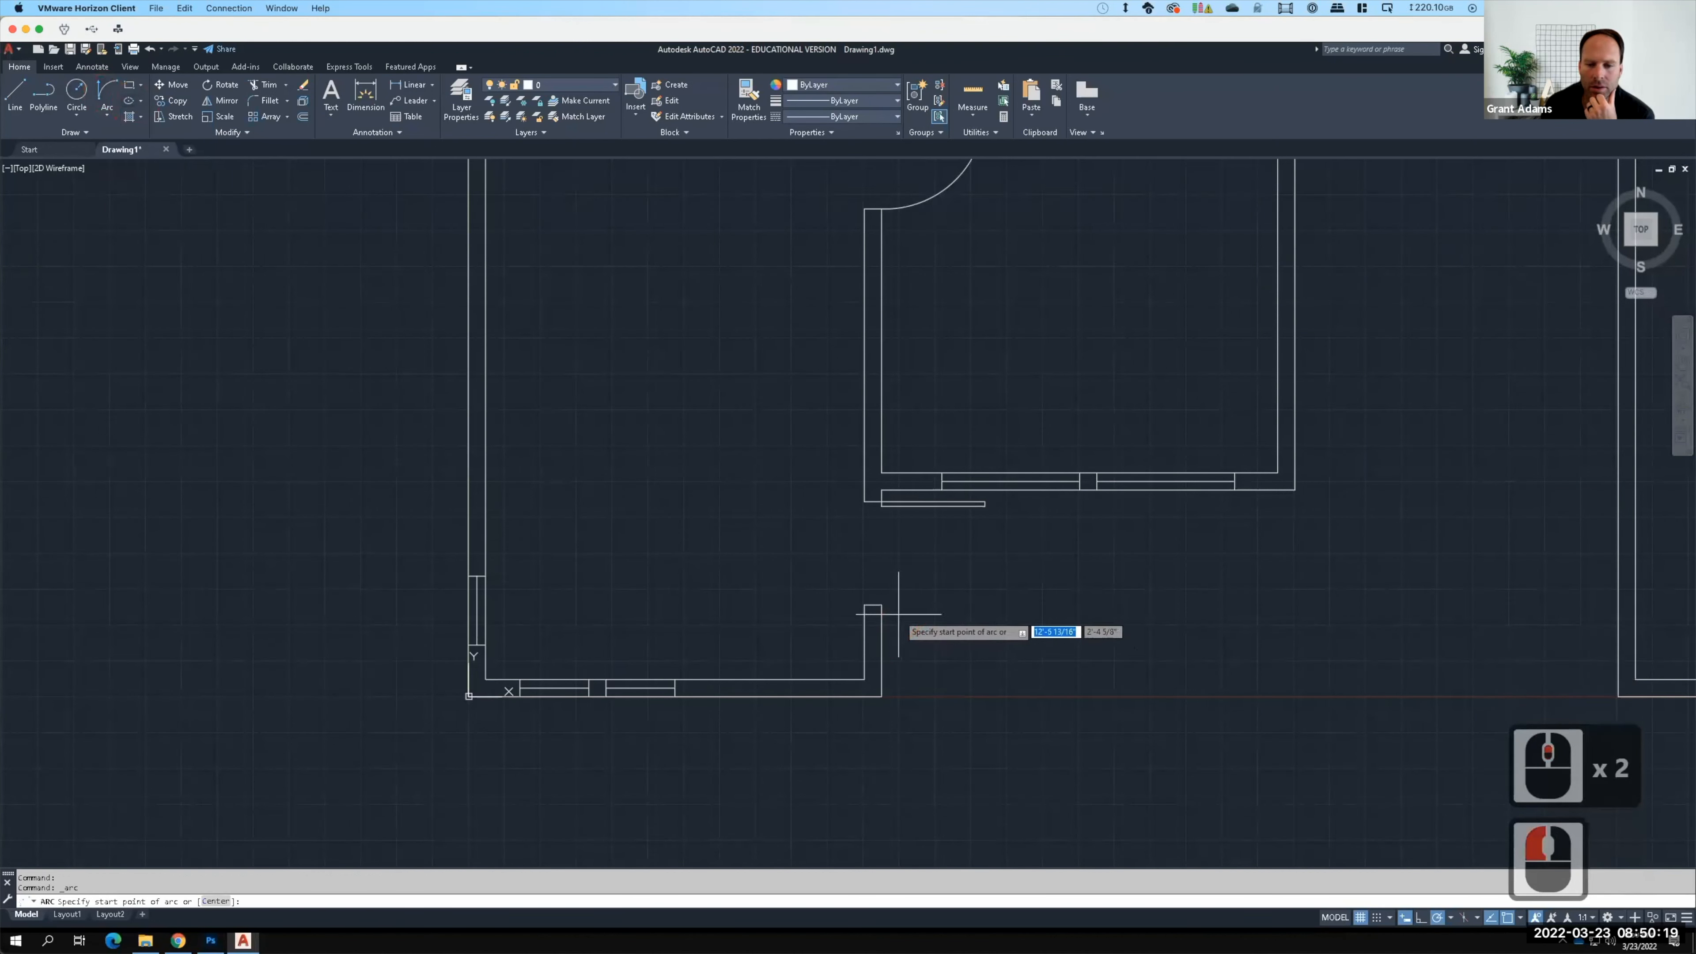
pyautogui.click(882, 605)
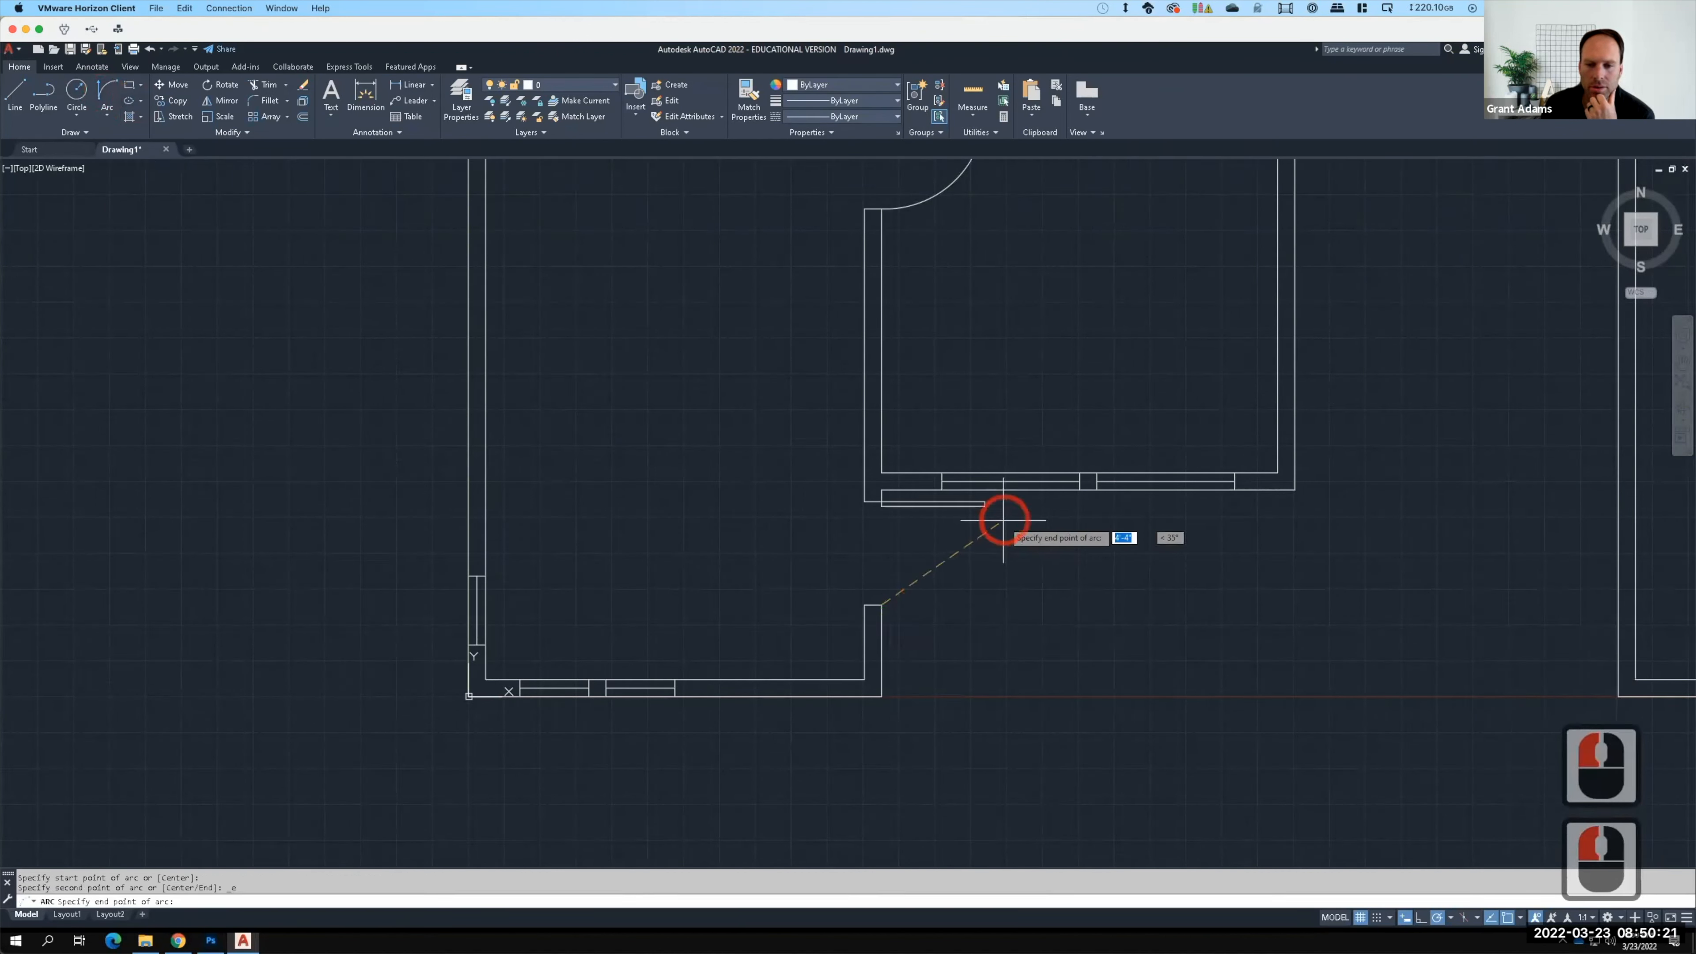
pyautogui.click(985, 508)
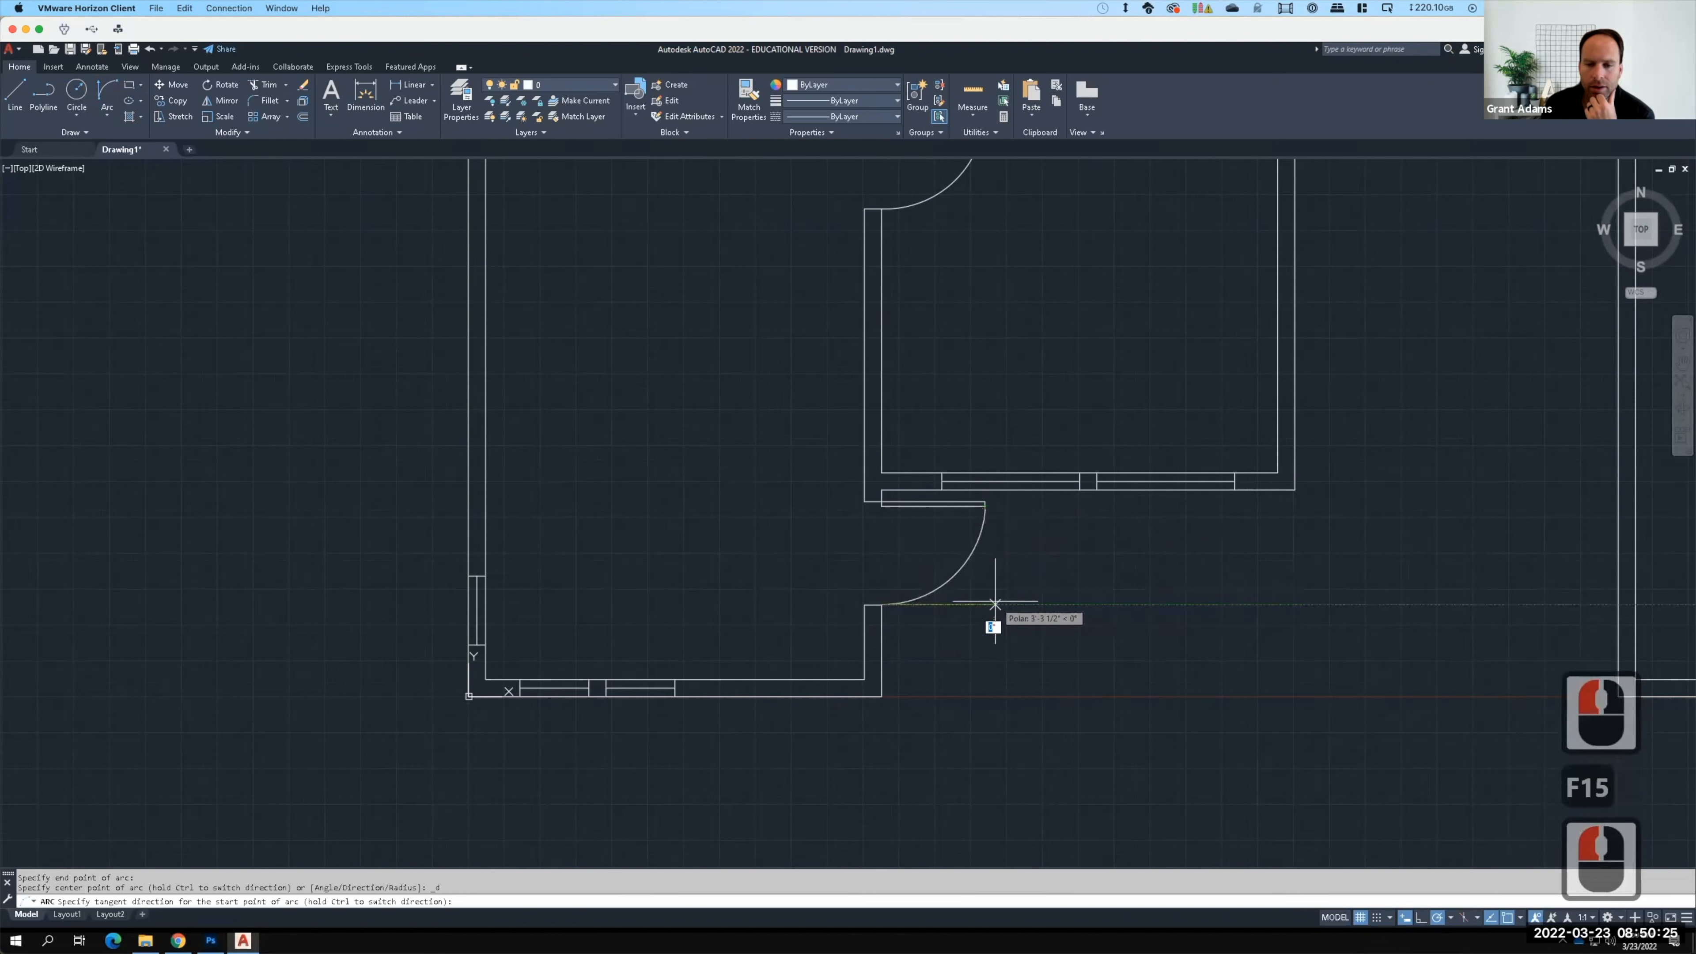
pyautogui.click(1059, 674)
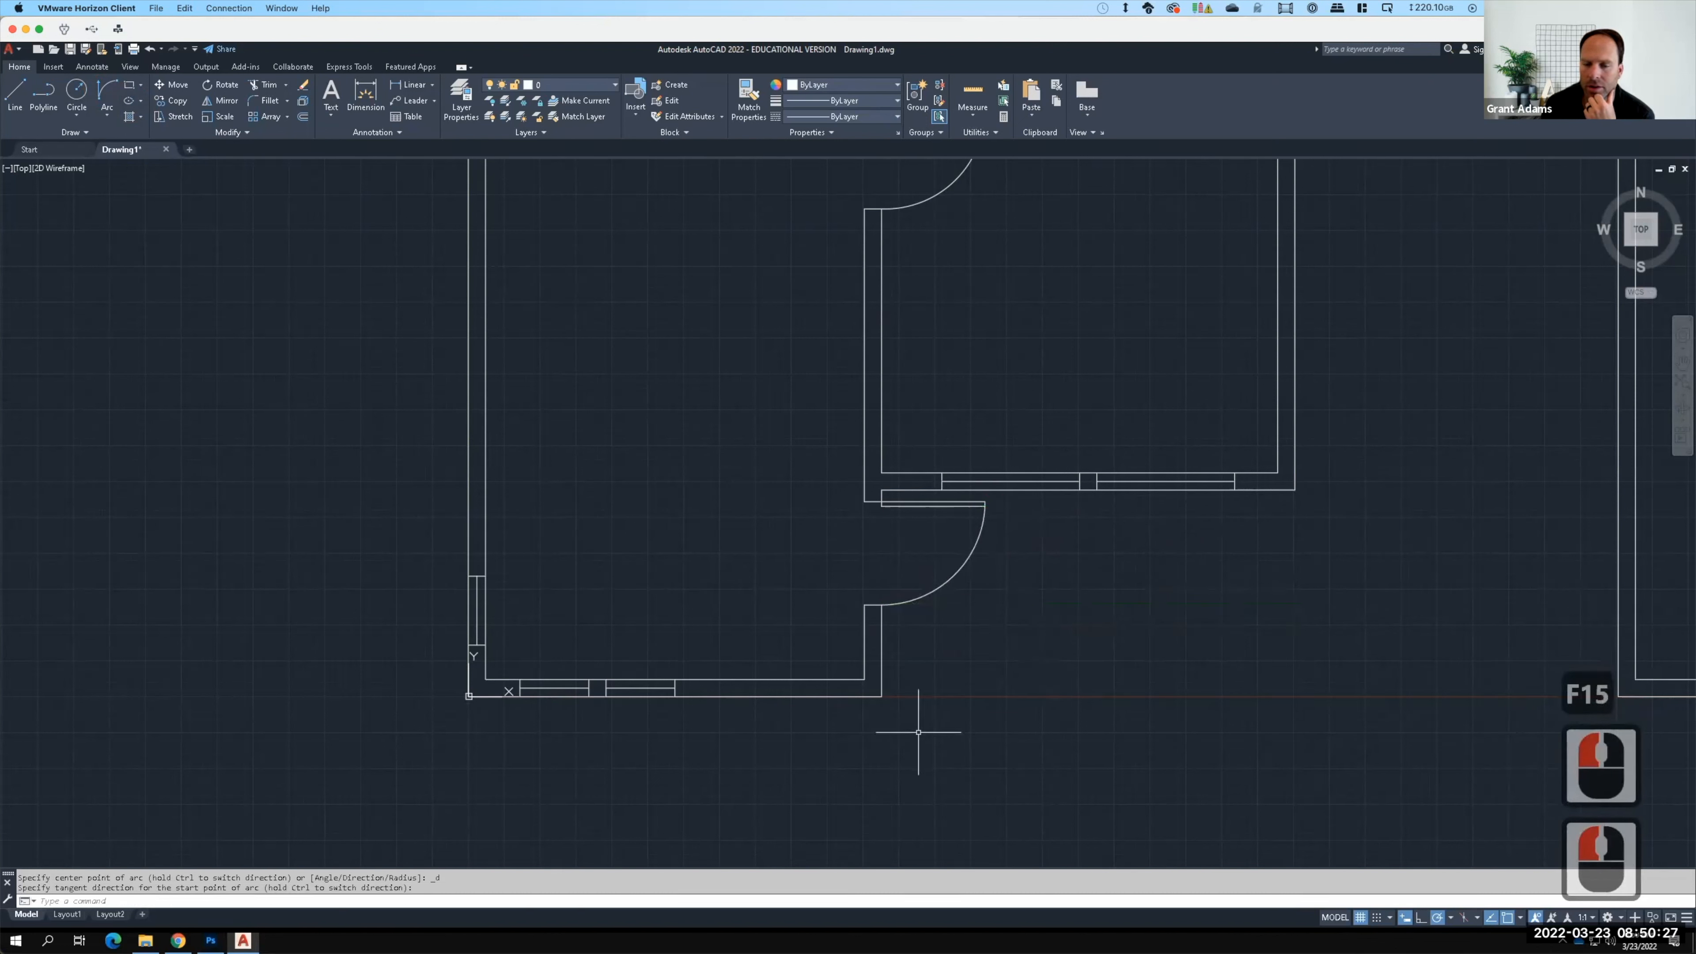
# Step: Start saving the drawing and choose OneDrive's Live Demonstrations > Live - A135 Exercises > Ex117 - Introduction to AutoCAD folder as the location
pyautogui.scroll(-2, 821, 734)
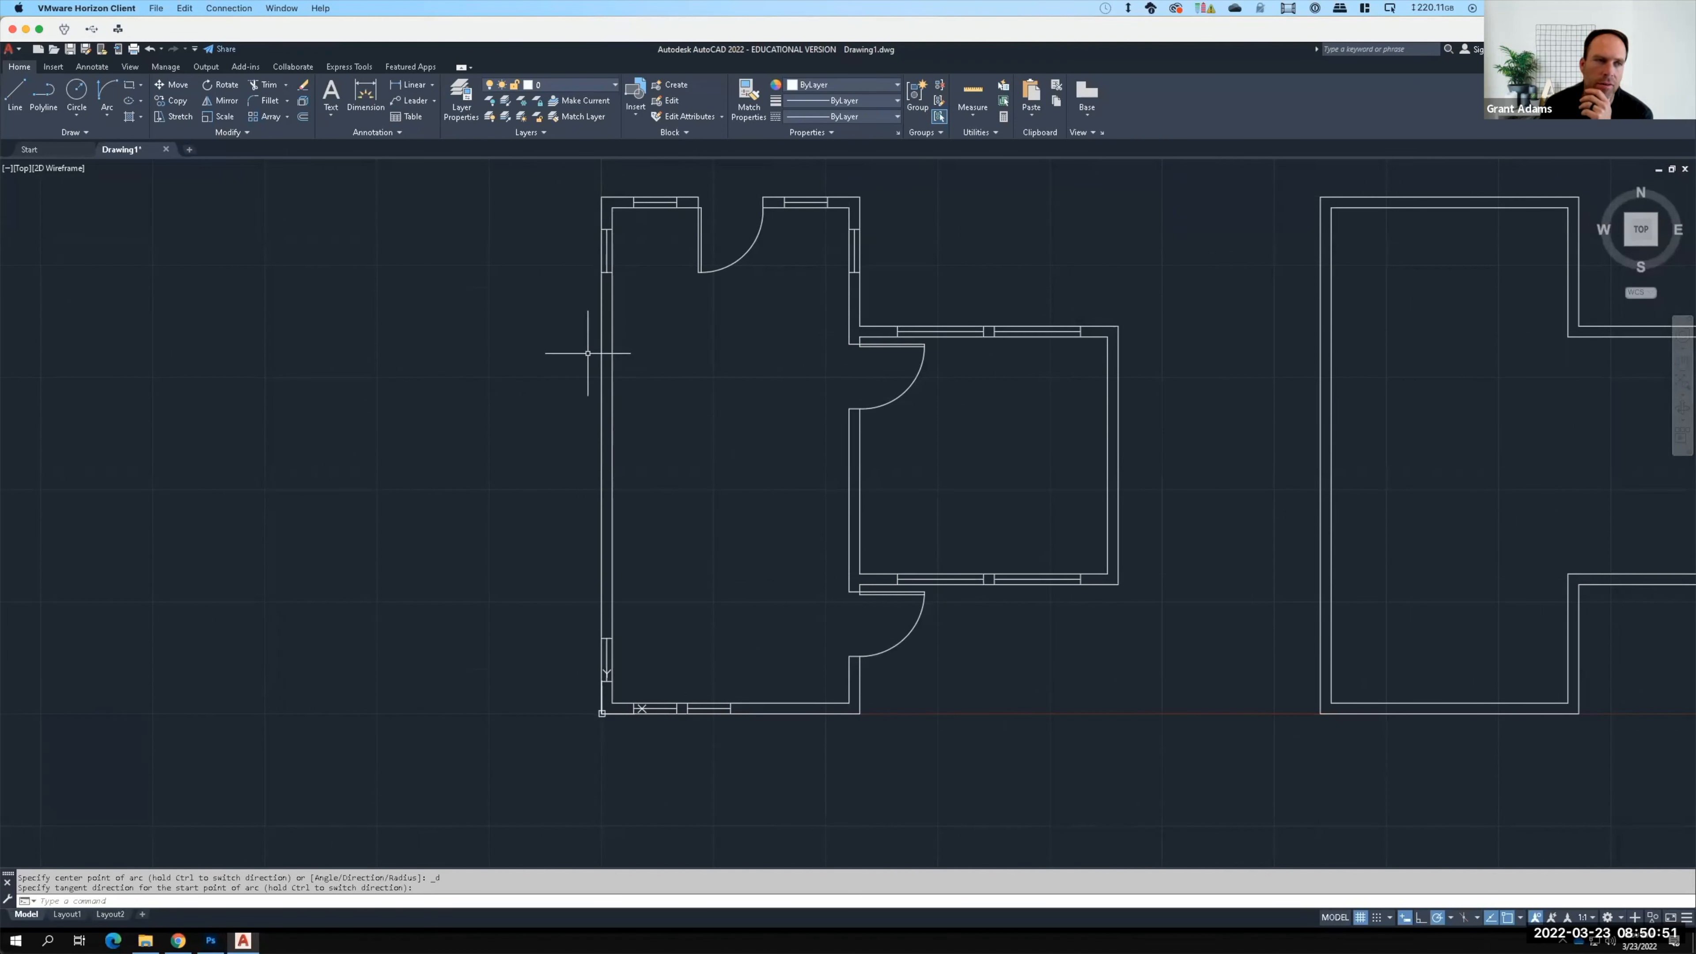
pyautogui.click(70, 48)
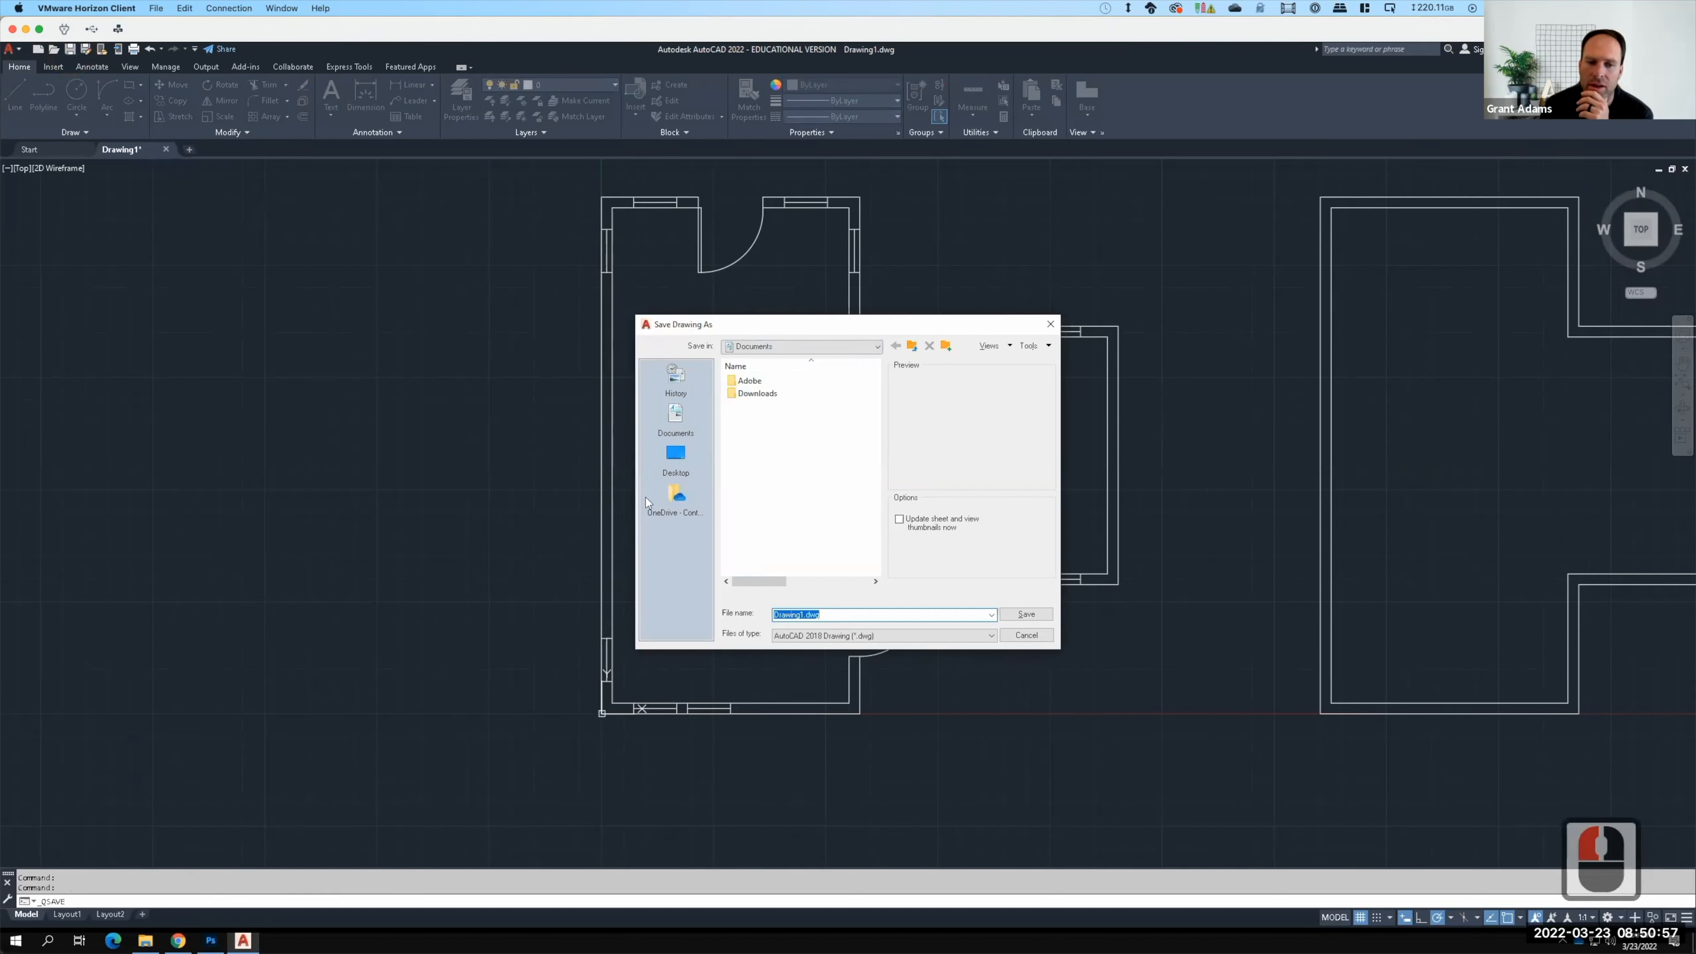
pyautogui.click(676, 496)
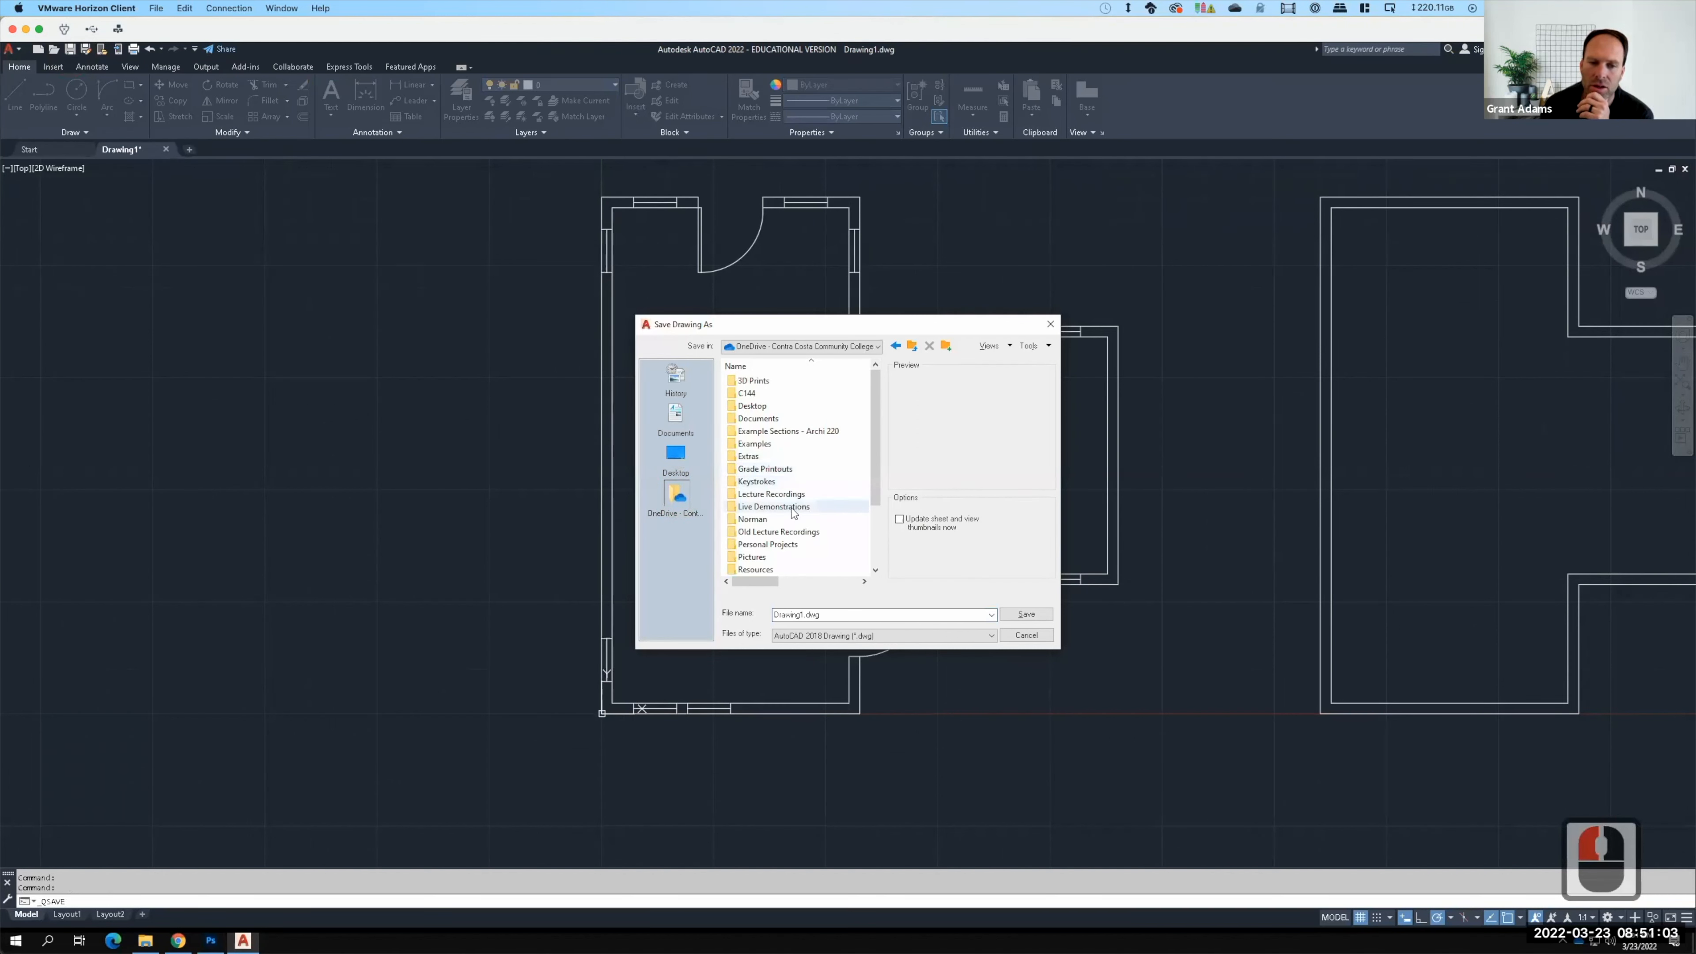
pyautogui.doubleClick(776, 506)
pyautogui.doubleClick(768, 382)
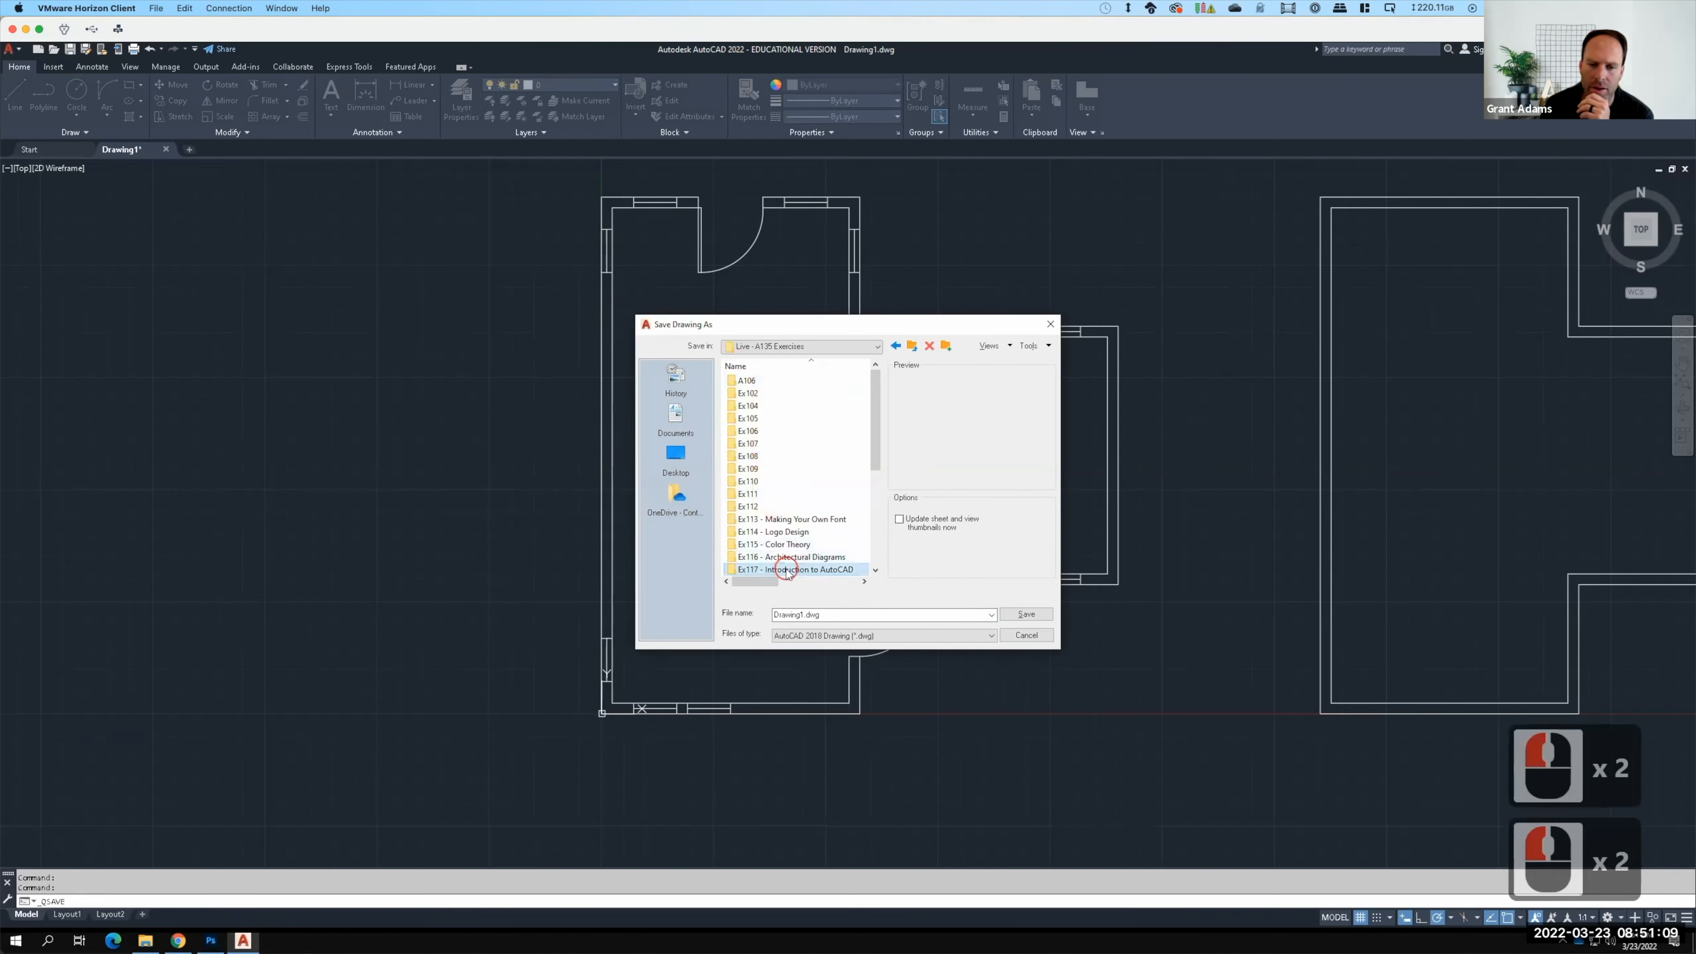
pyautogui.doubleClick(786, 570)
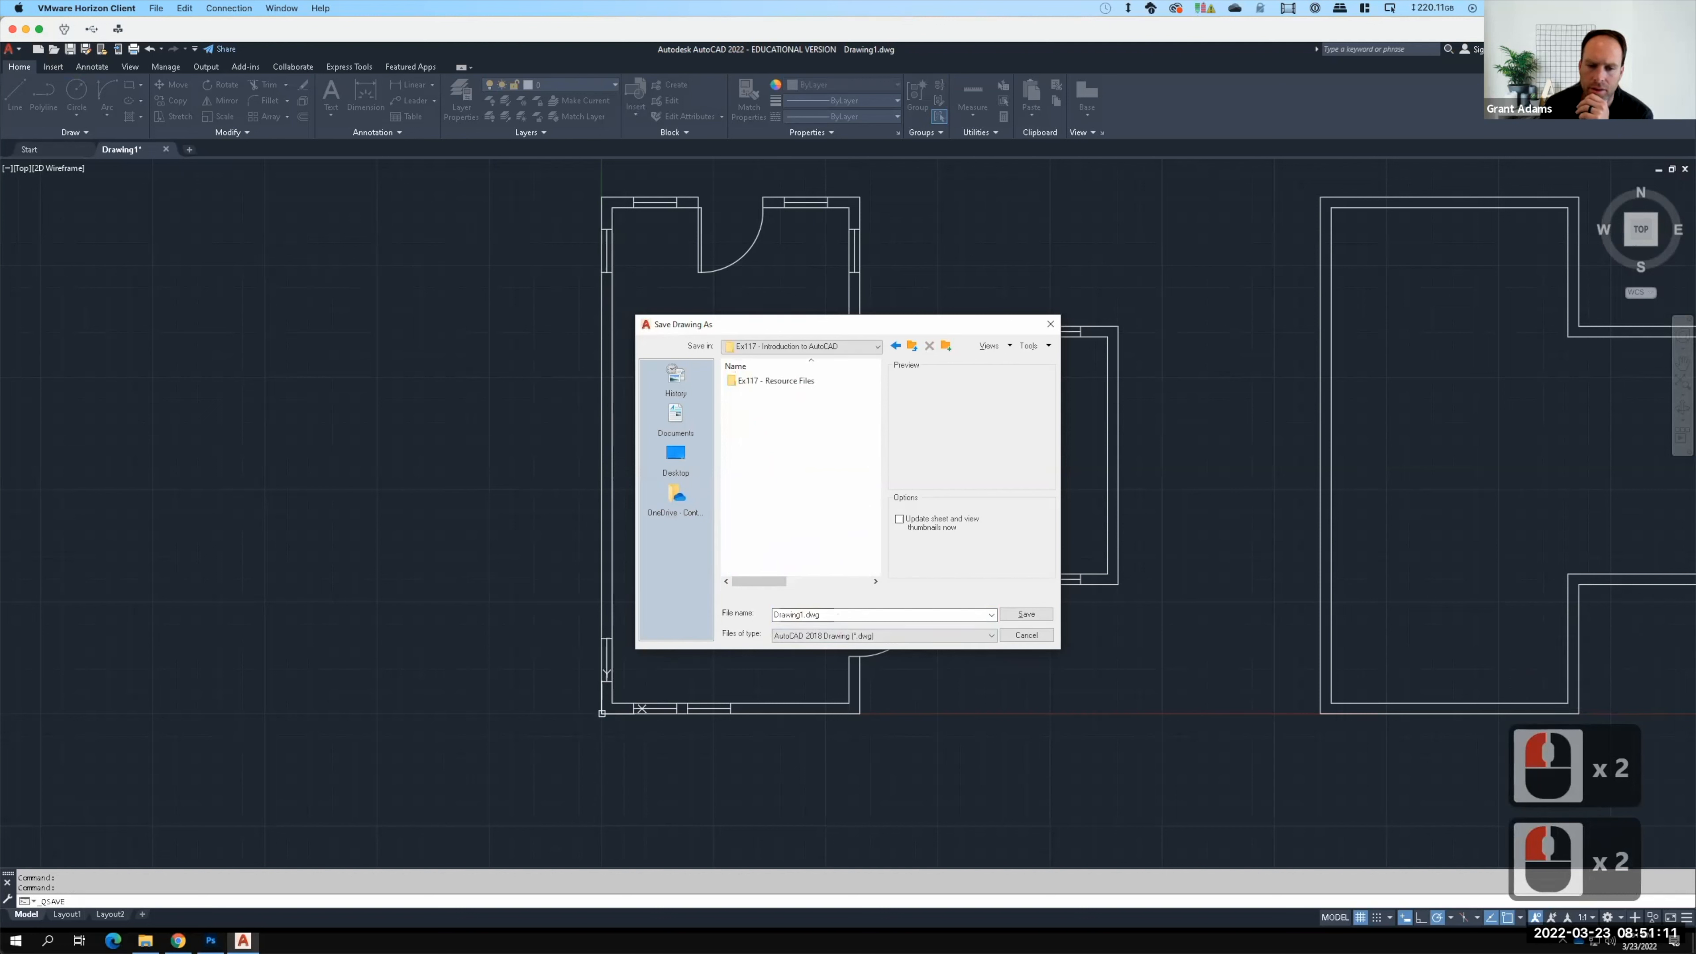
# Step: Name the drawing file S2022-Ex117.dwg and save it in the Ex117 - Introduction to AutoCAD folder
pyautogui.click(803, 614)
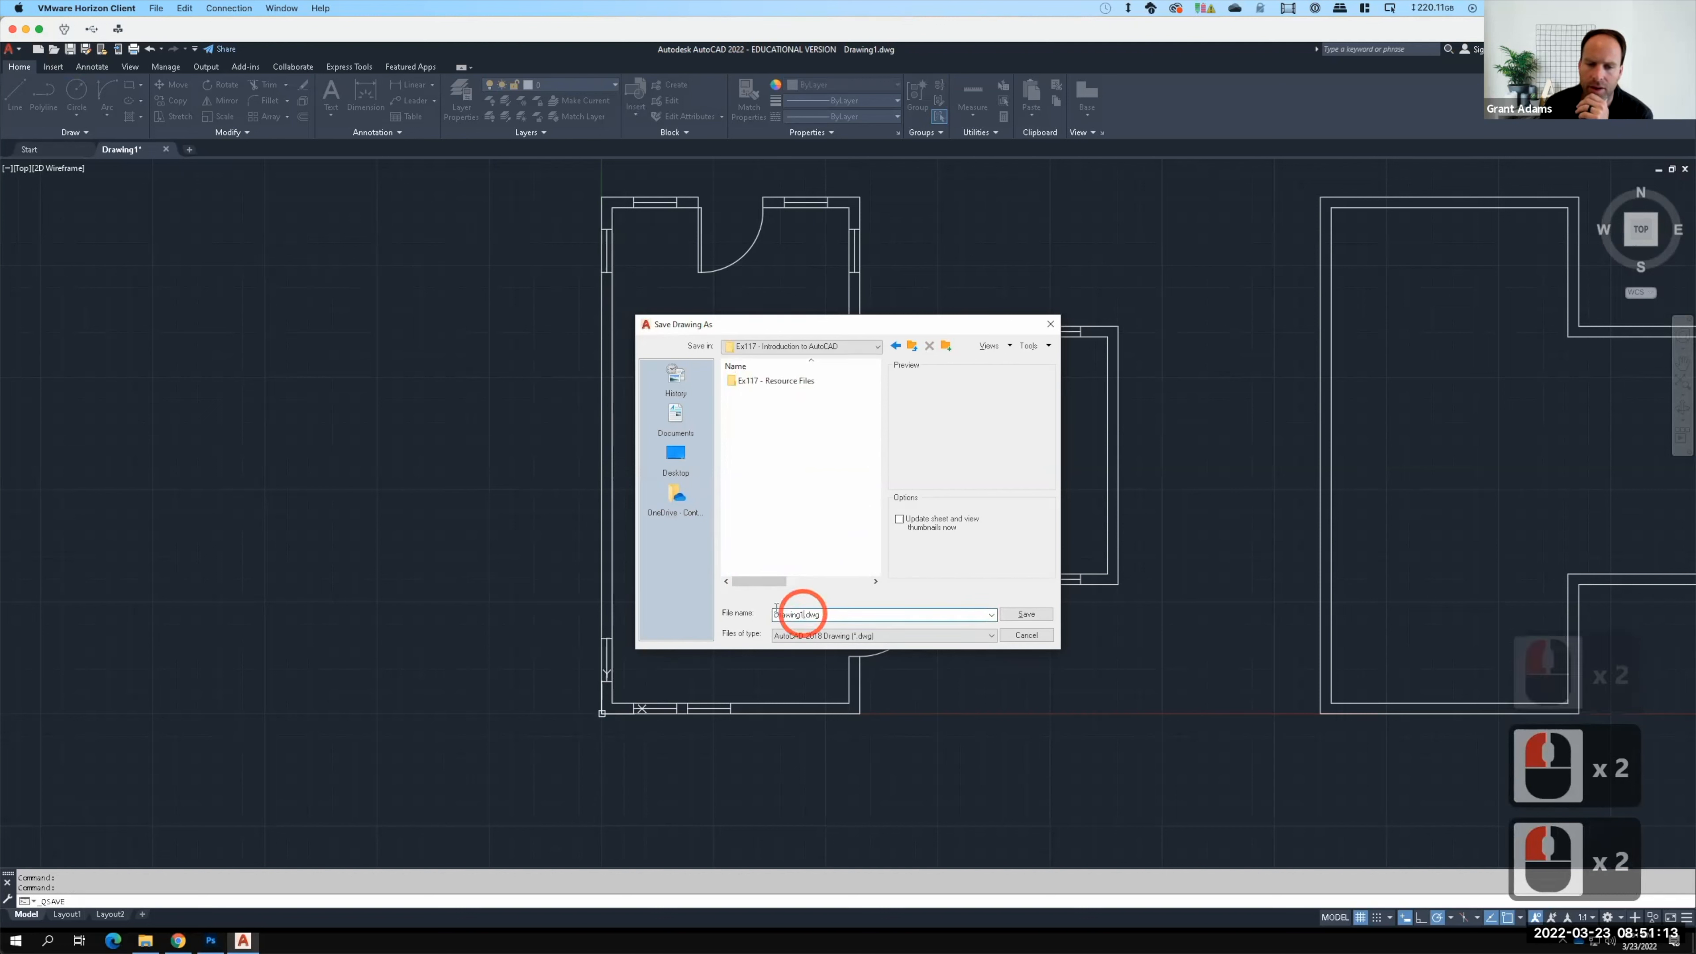
pyautogui.moveTo(803, 613); pyautogui.dragTo(735, 603)
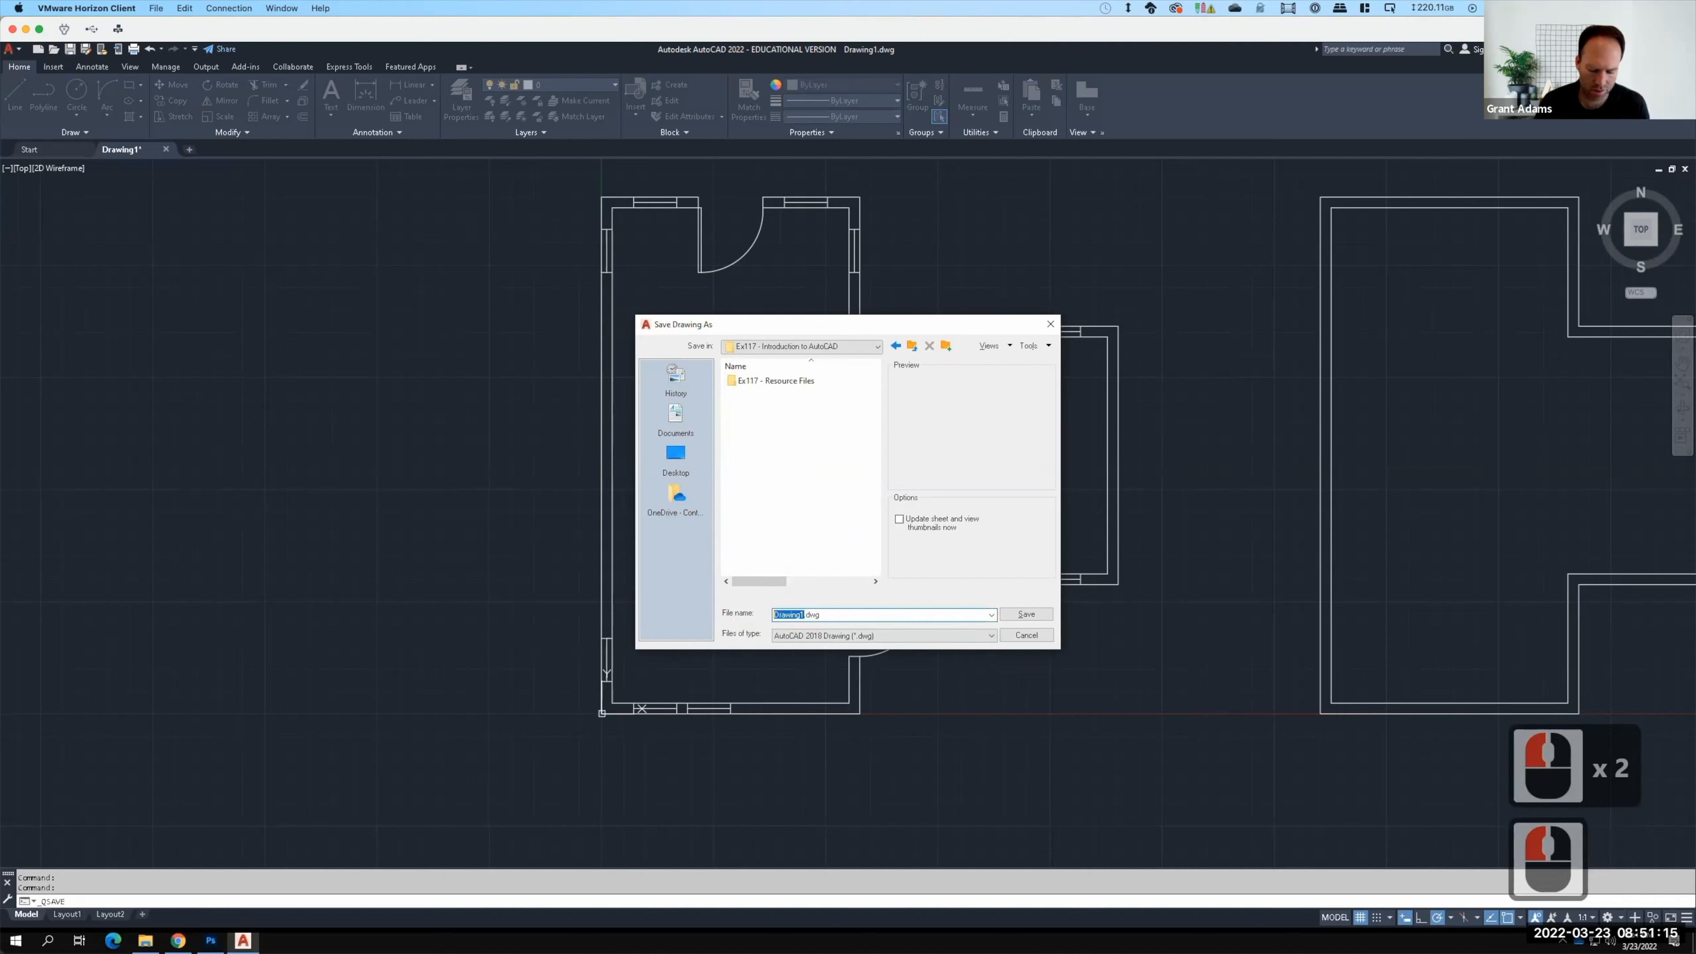
pyautogui.write('S2022')
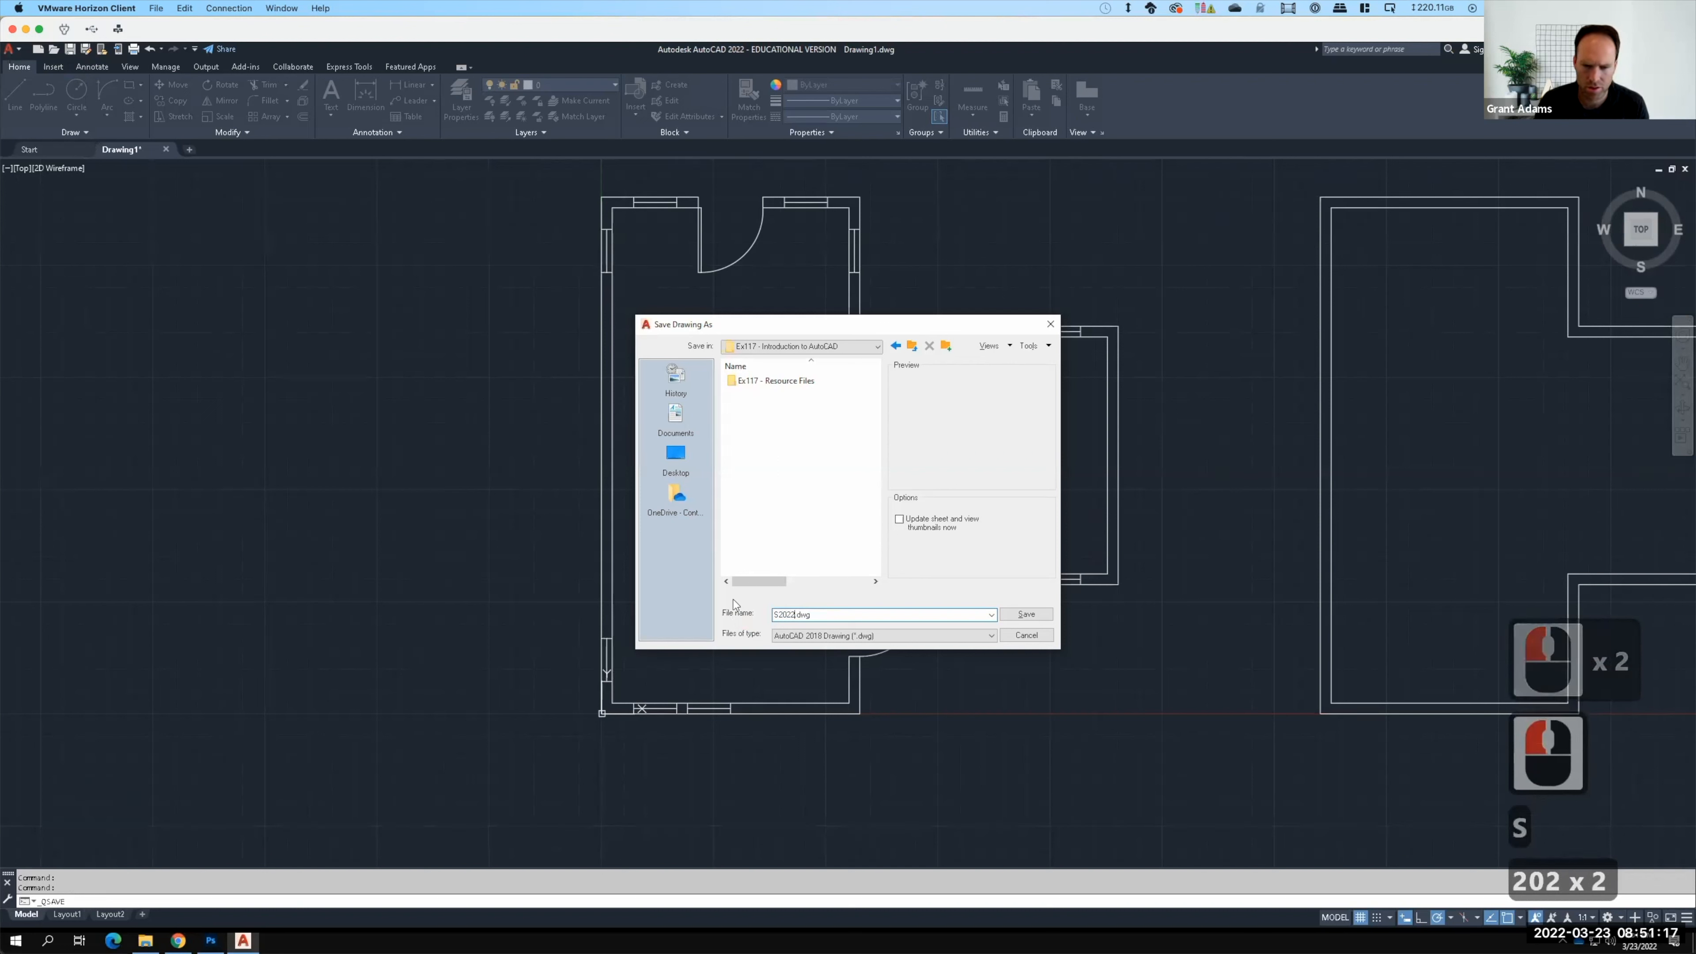
pyautogui.write('-Ex117')
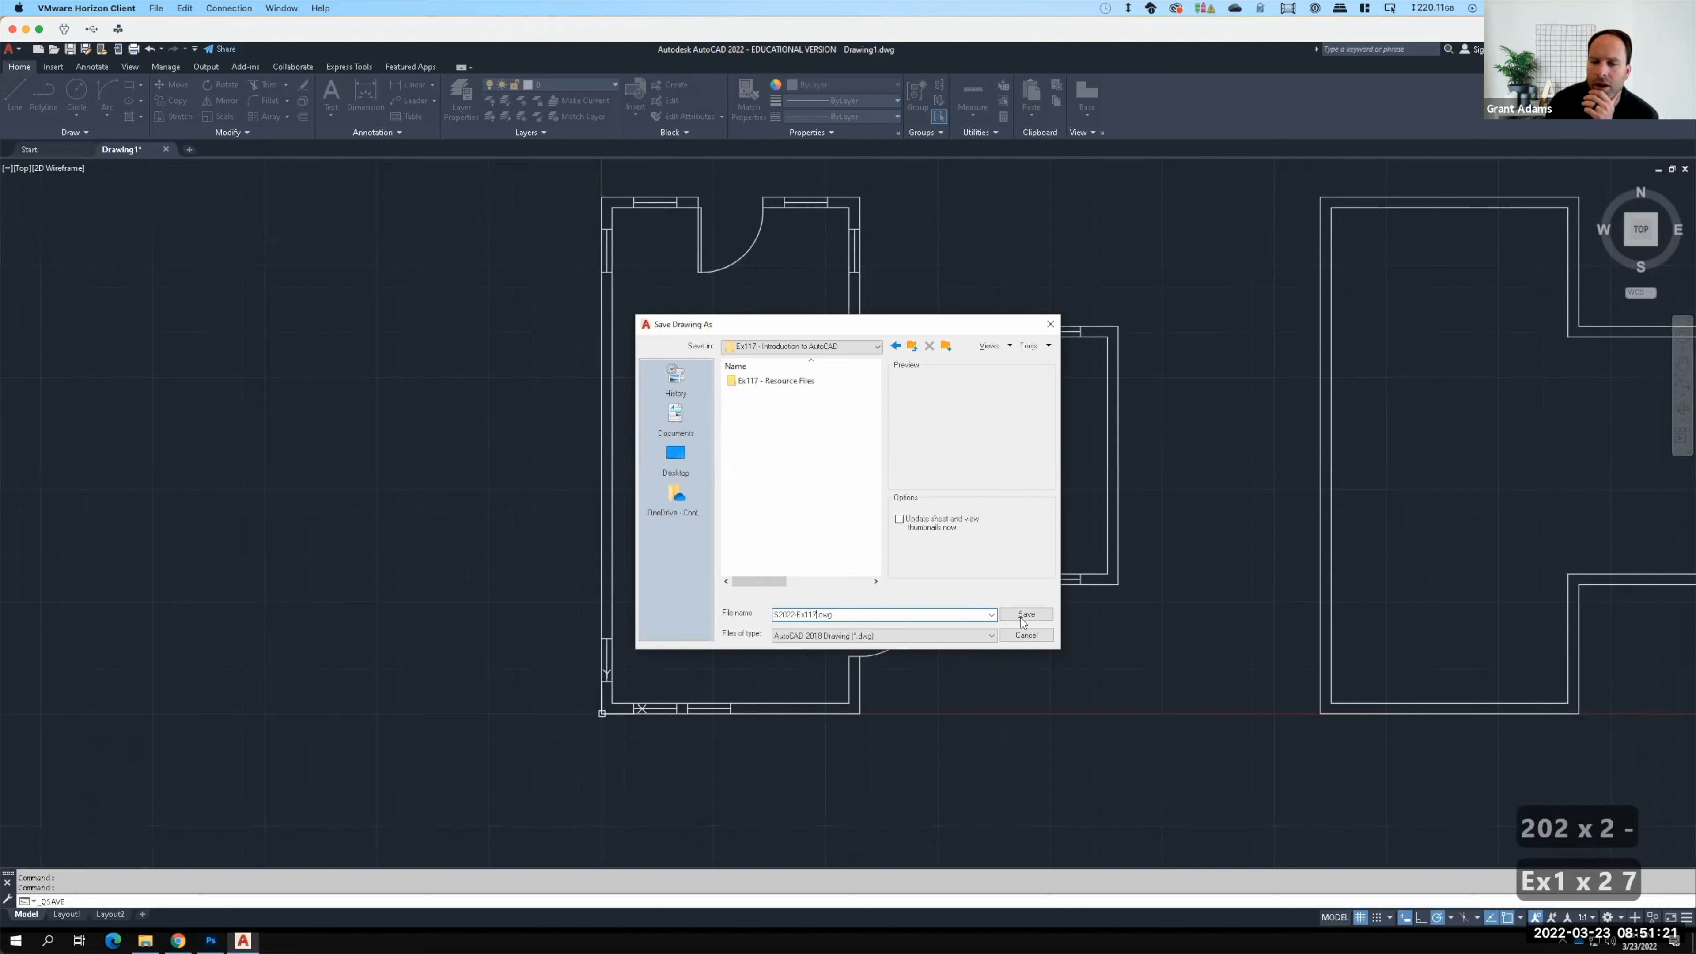
pyautogui.click(1024, 614)
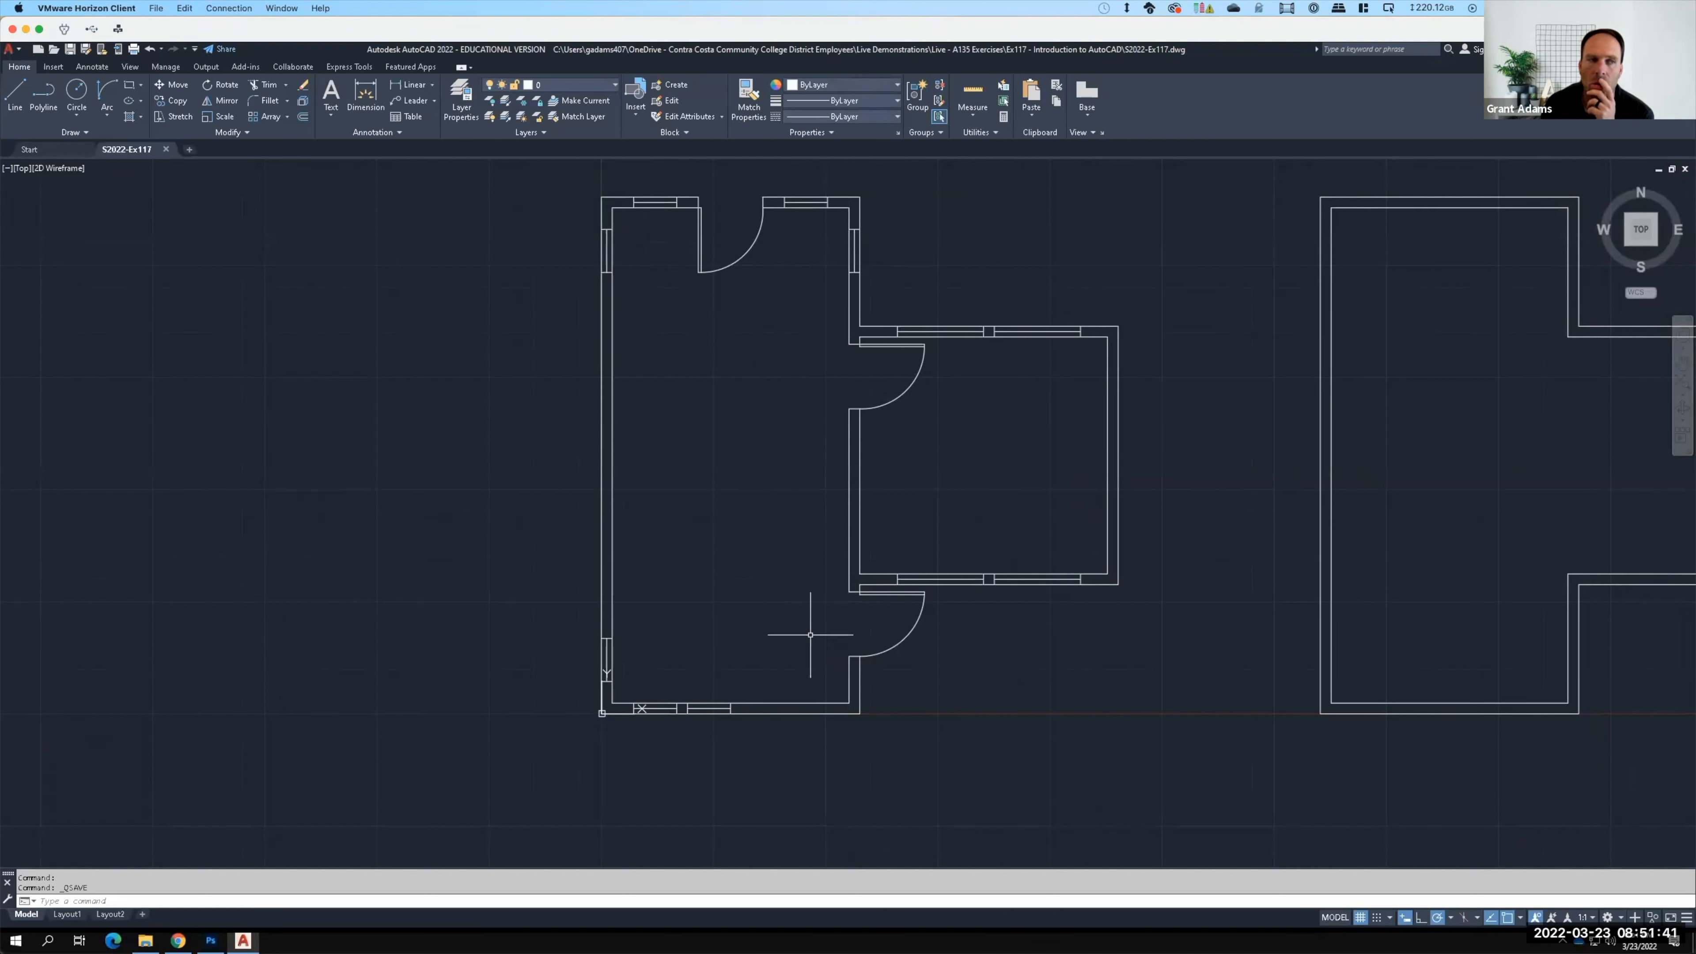
# Step: Set up a plot with the PublishToWeb JPG.pc3 plotter and default Sun Hi-Res (1600 x 1280 pixels) paper size, and preview it
pyautogui.click(134, 49)
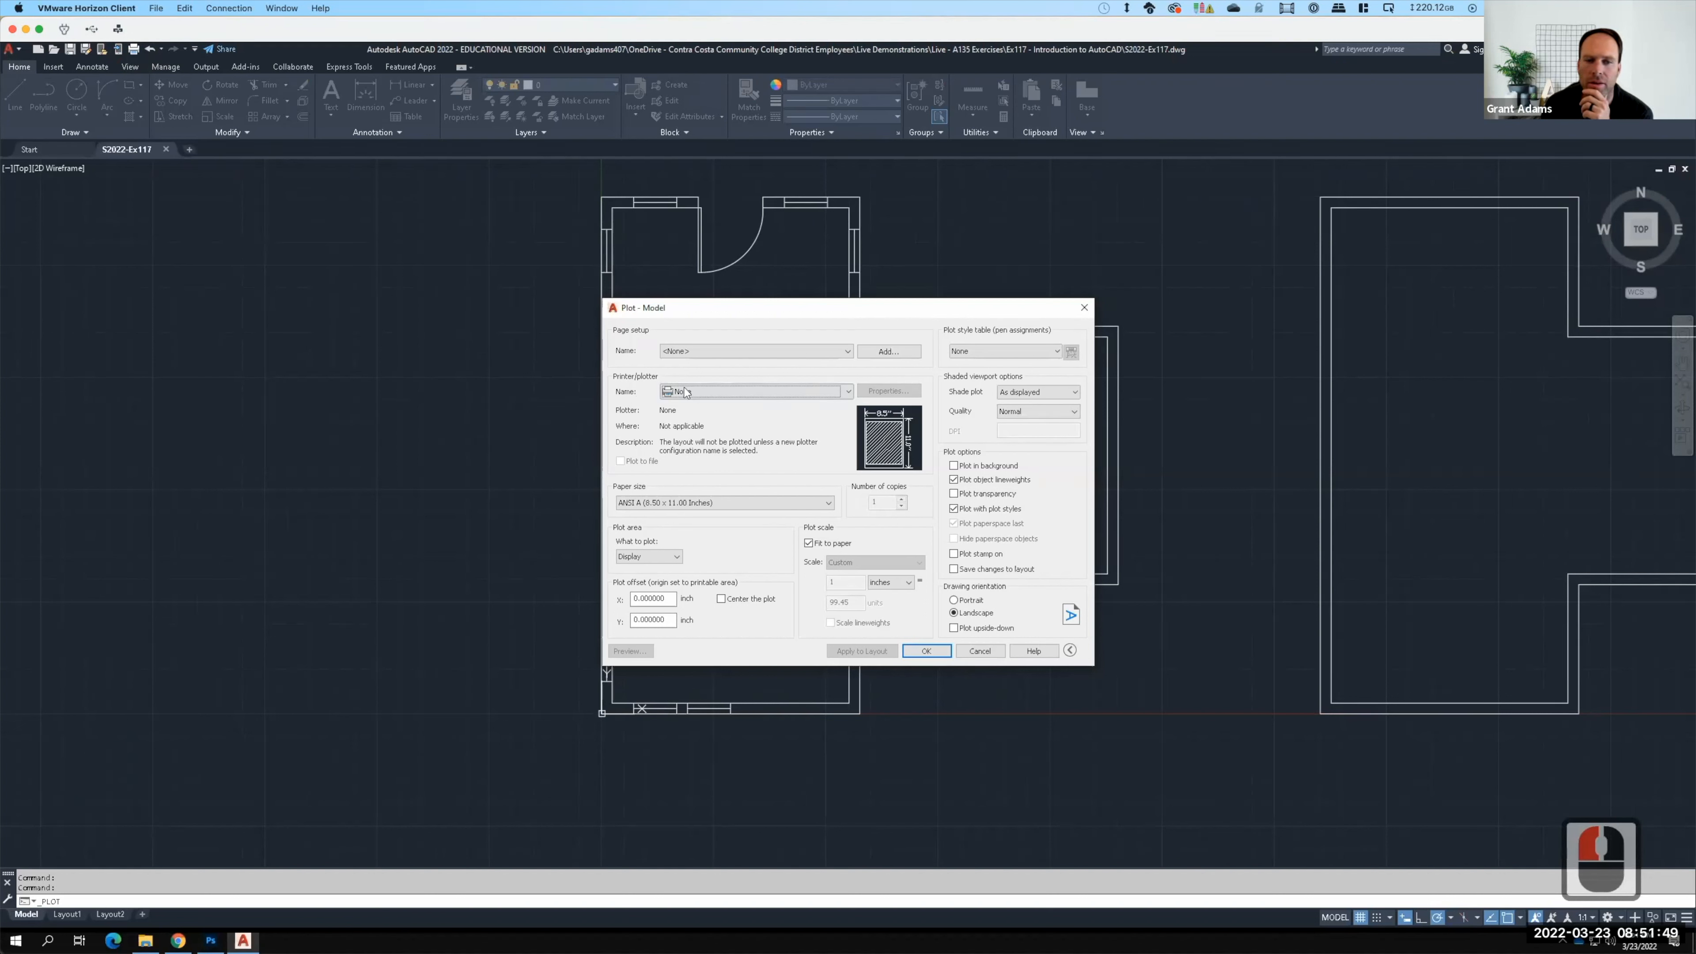
pyautogui.click(686, 392)
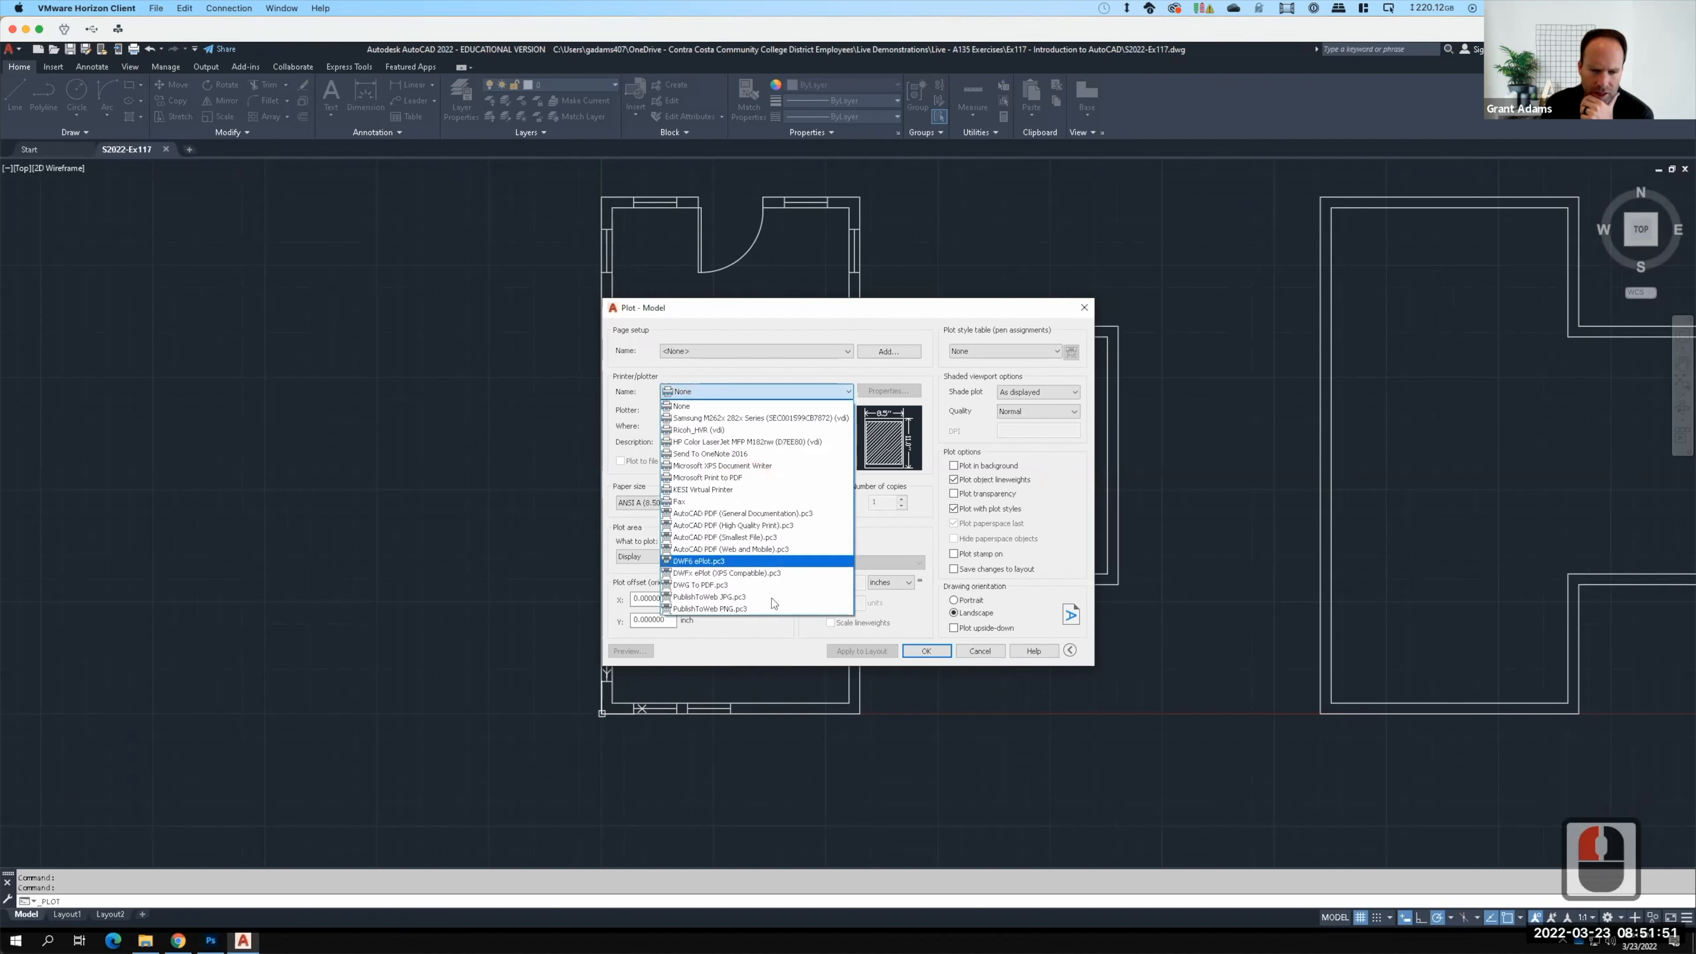
pyautogui.click(706, 596)
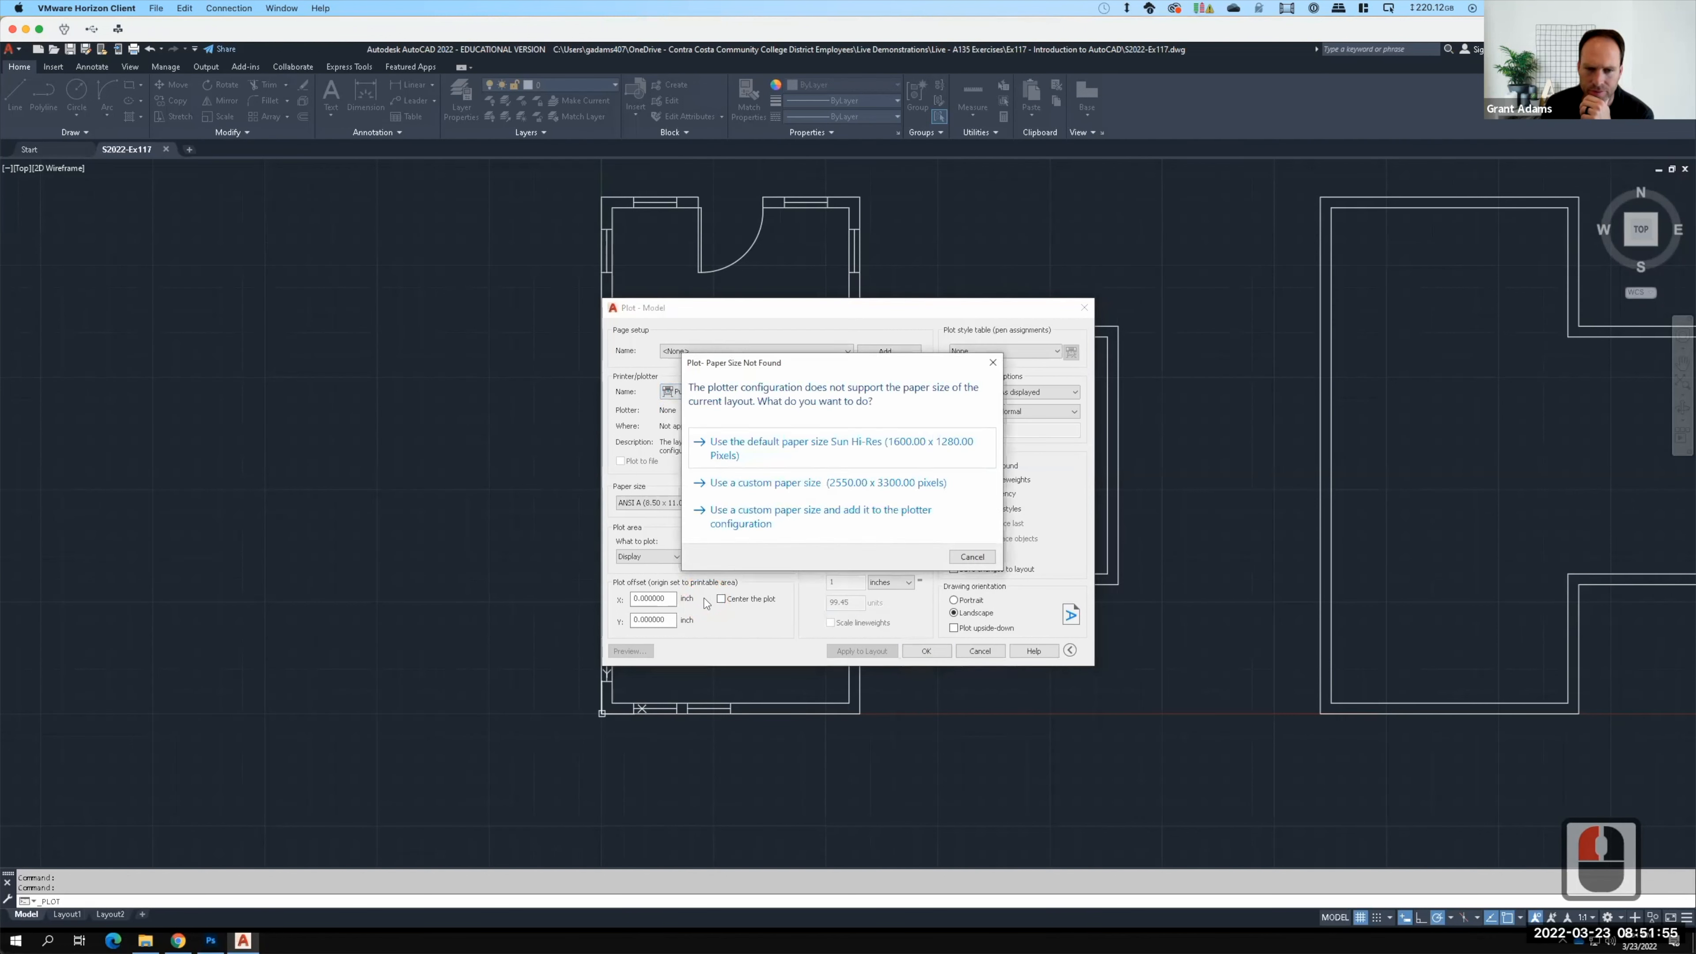
pyautogui.click(774, 460)
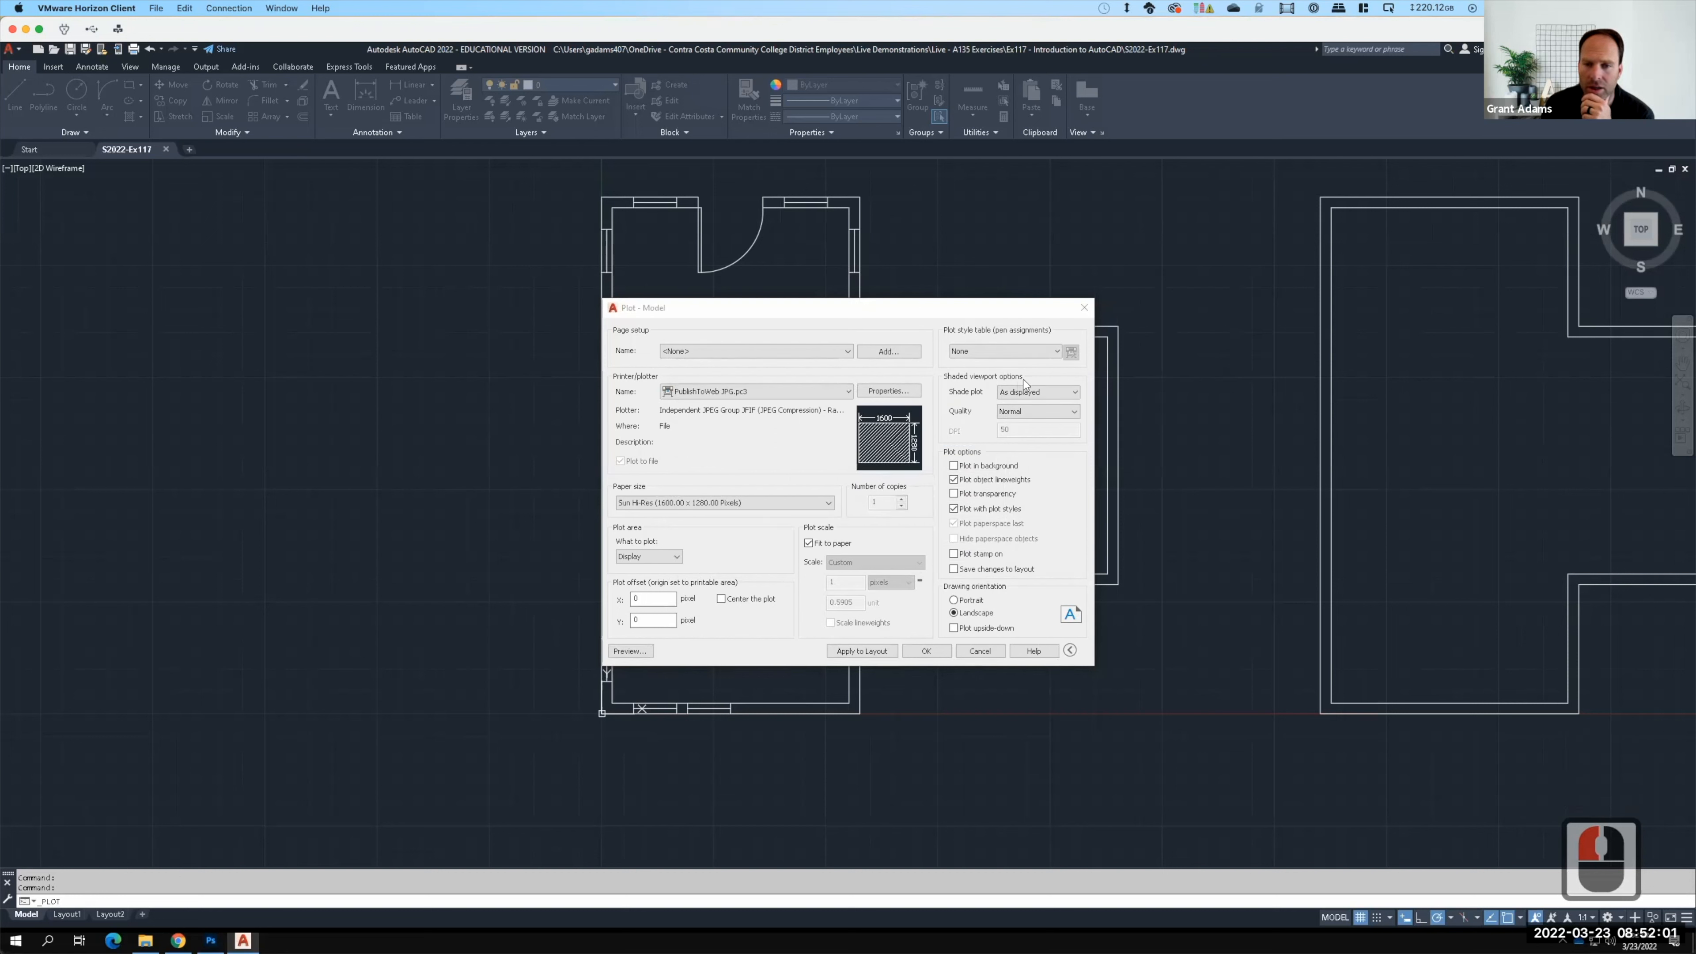
pyautogui.click(633, 651)
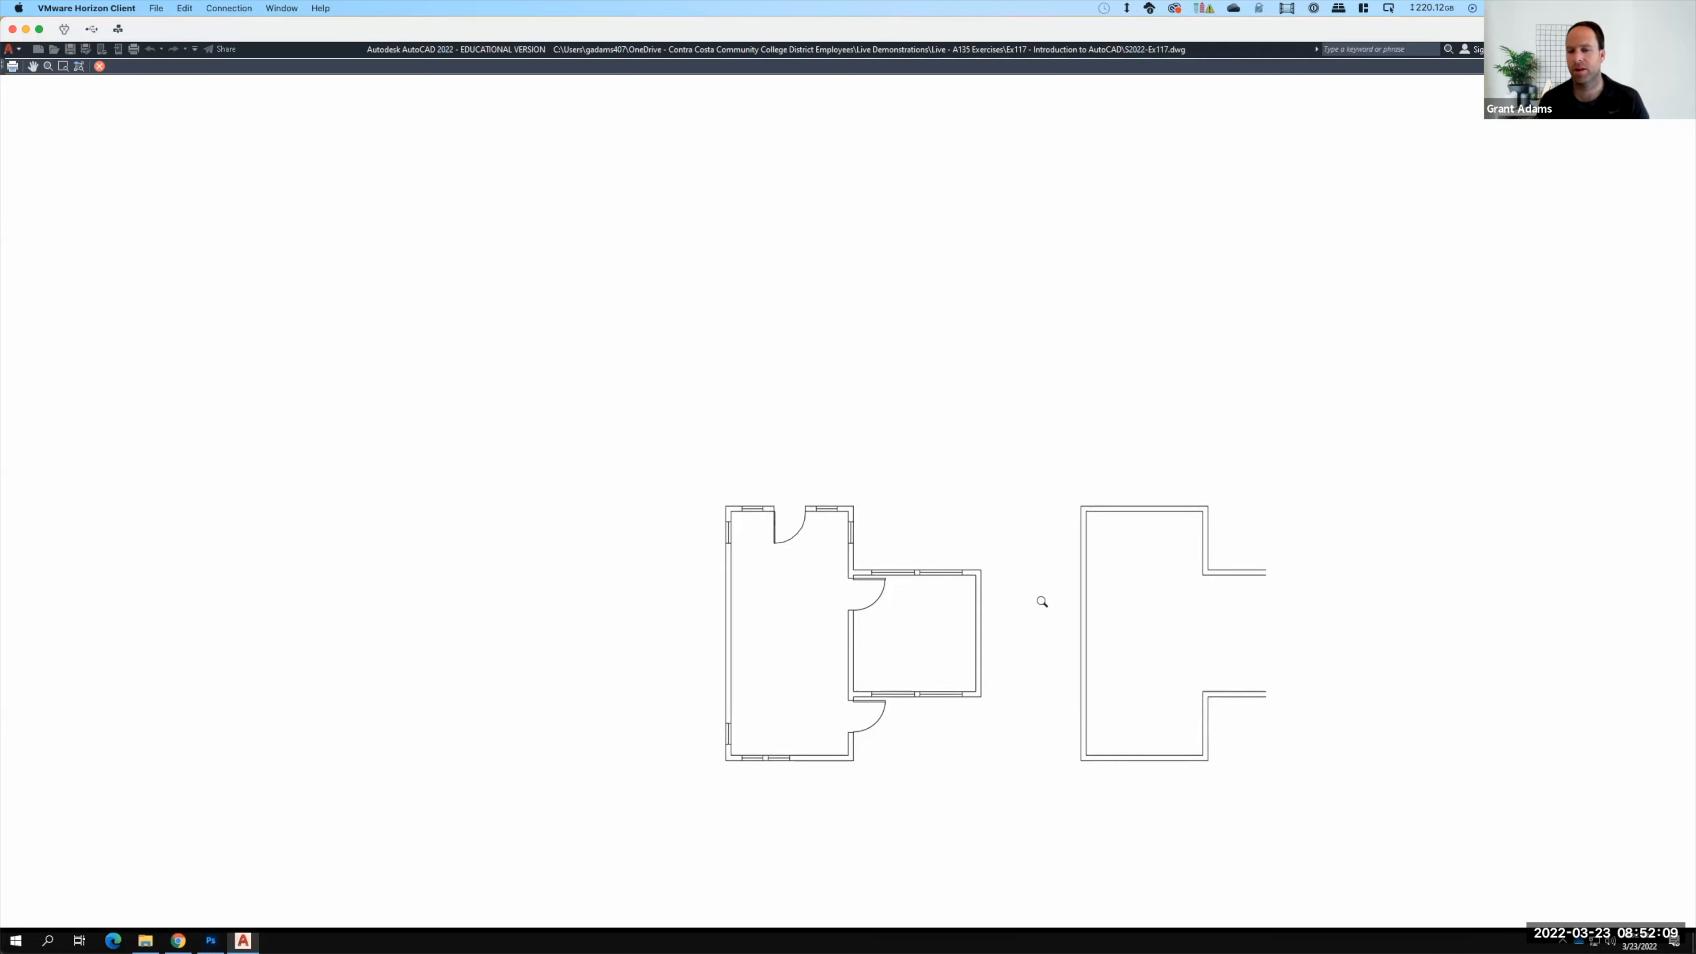
pyautogui.press('Escape')
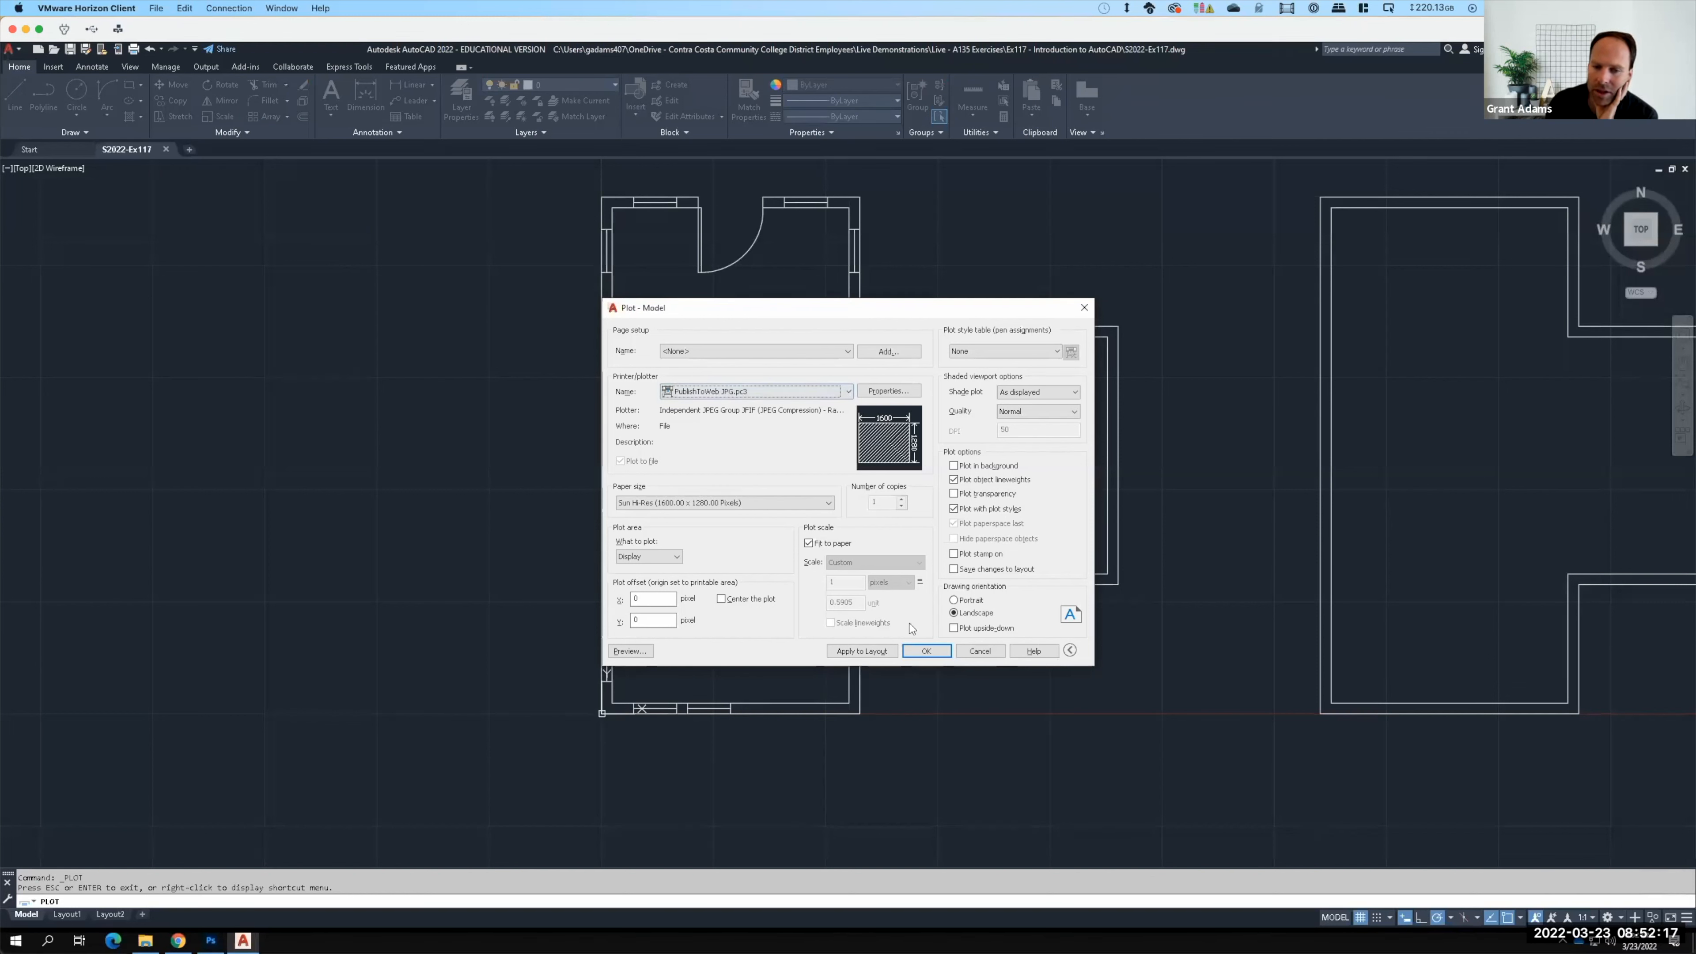
# Step: Plot the drawing to S2022-Ex117-Model.jpg in OneDrive's Live Demonstrations > Live - A135 Exercises > Ex117 - Introduction to AutoCAD folder
pyautogui.click(929, 652)
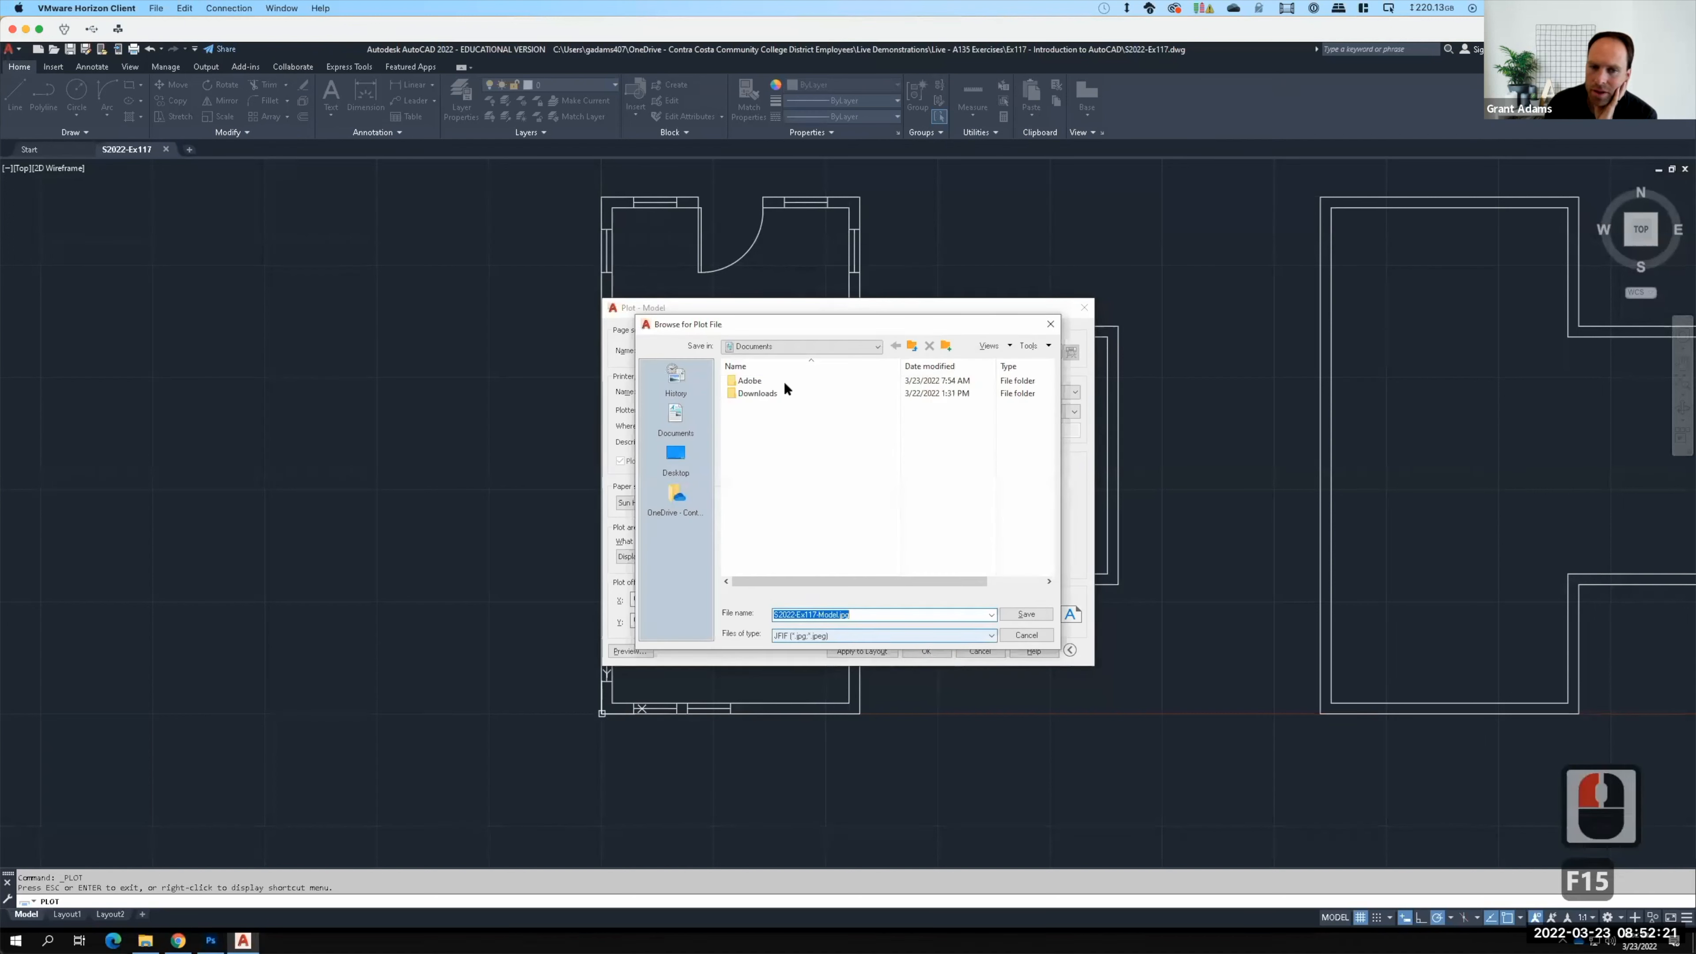
pyautogui.click(681, 500)
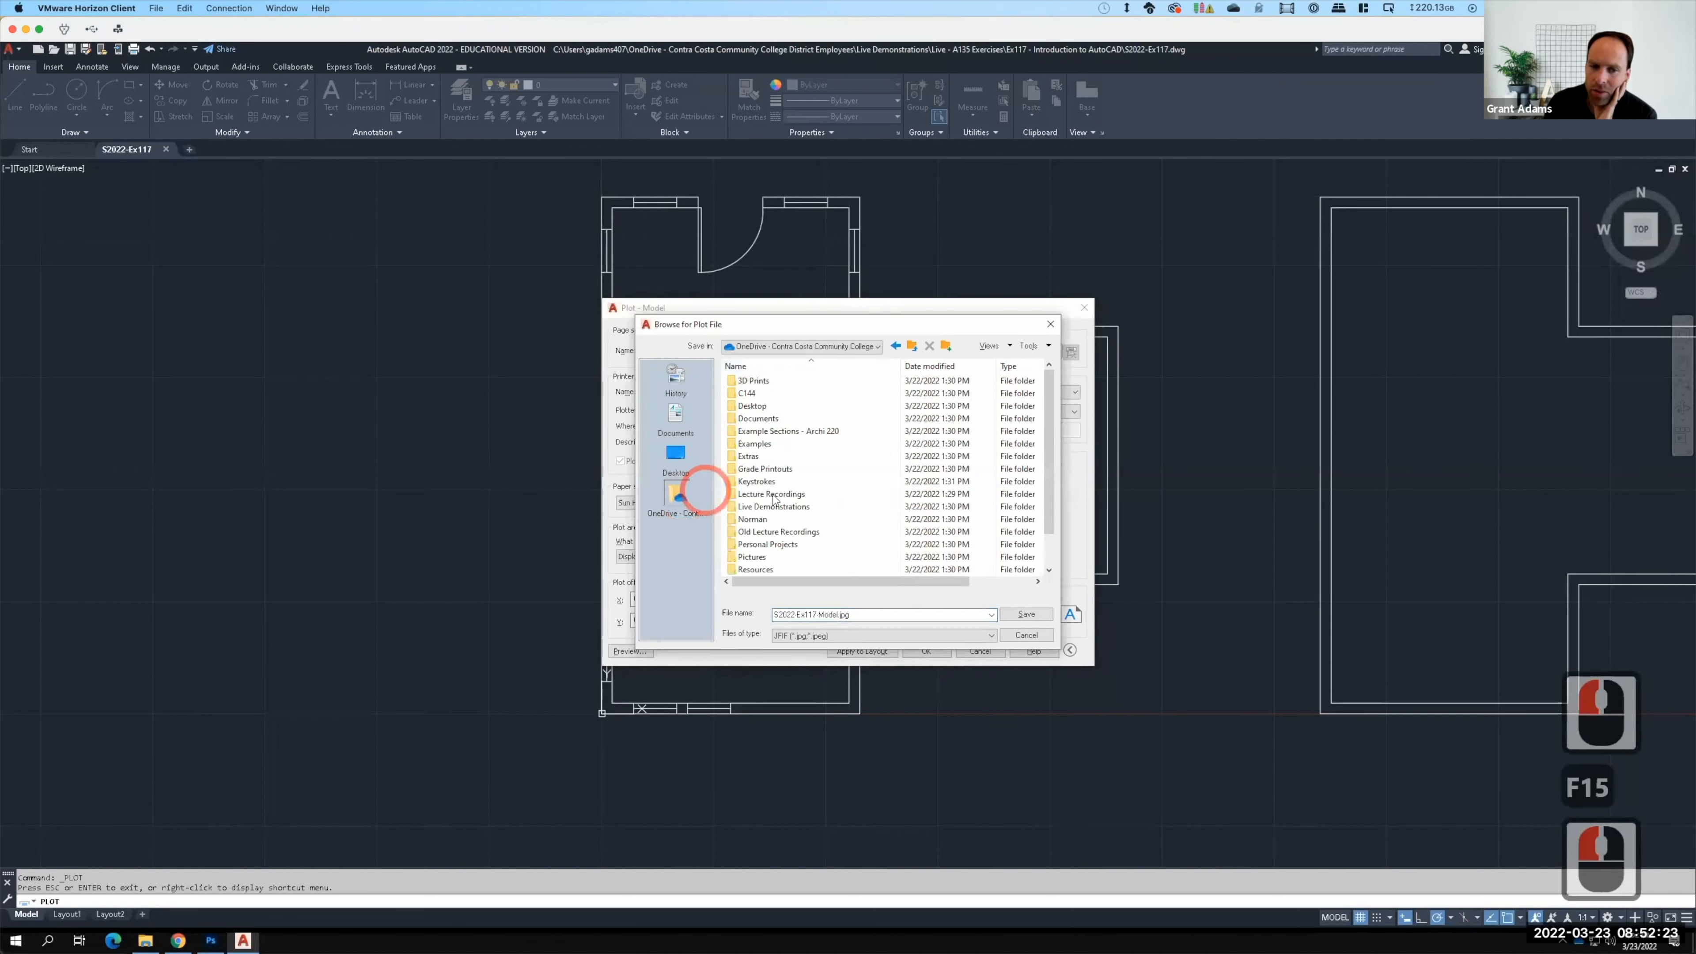
pyautogui.doubleClick(776, 506)
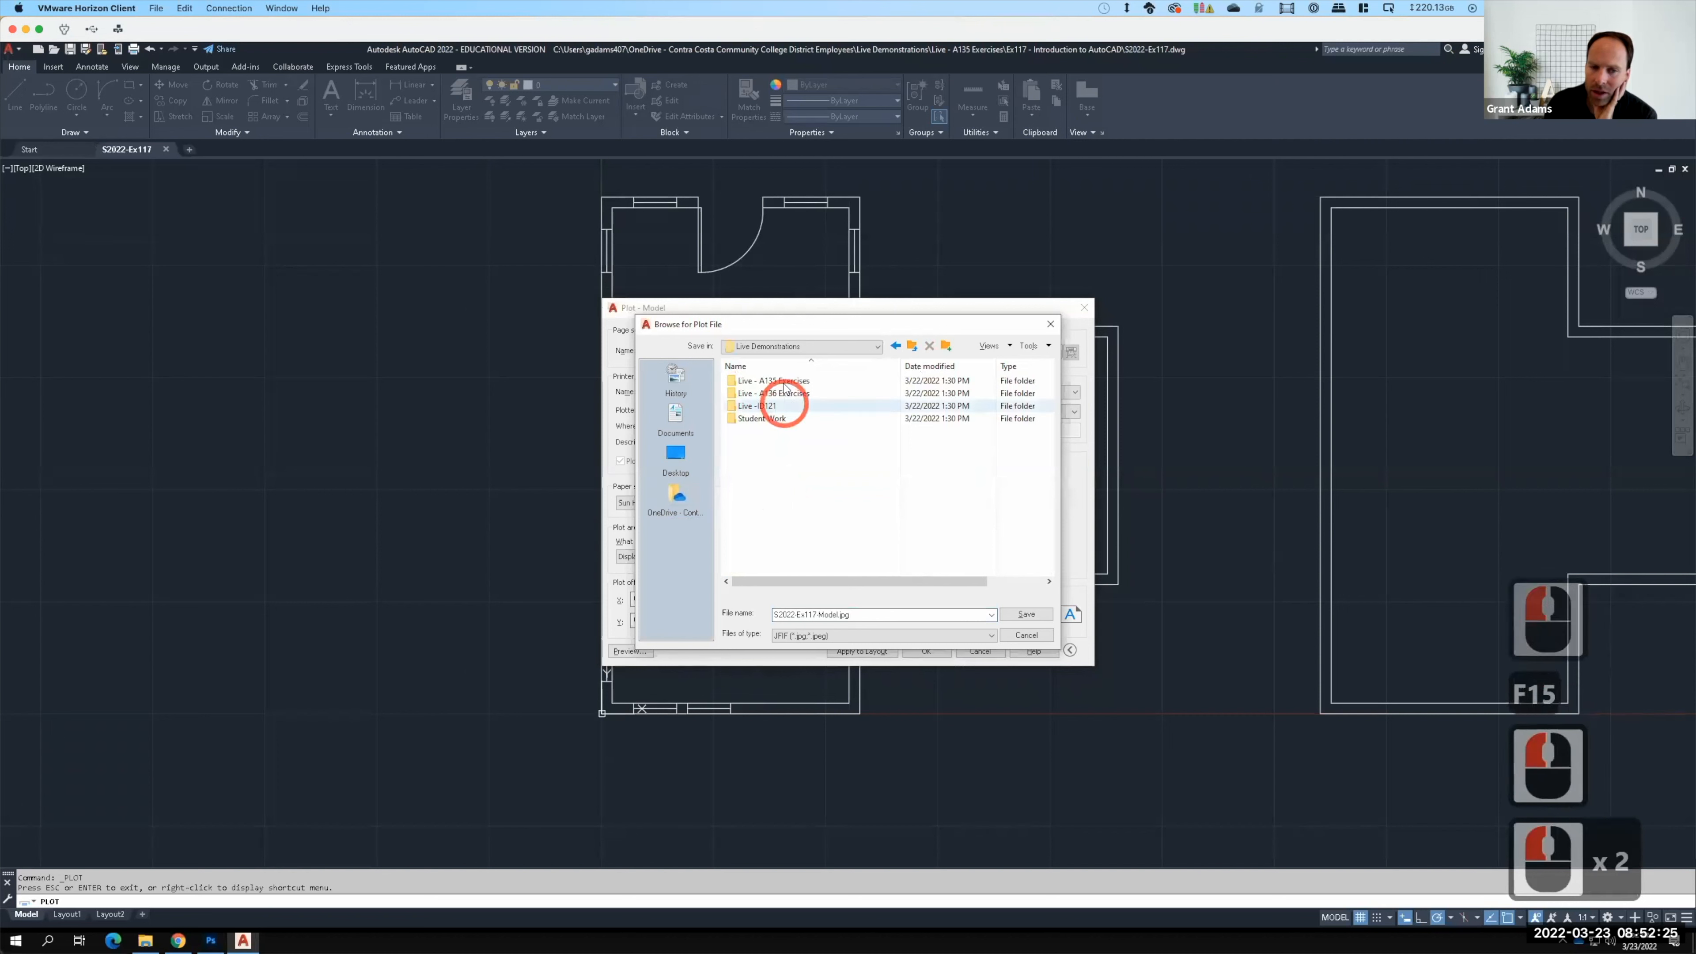
pyautogui.click(783, 381)
pyautogui.doubleClick(783, 382)
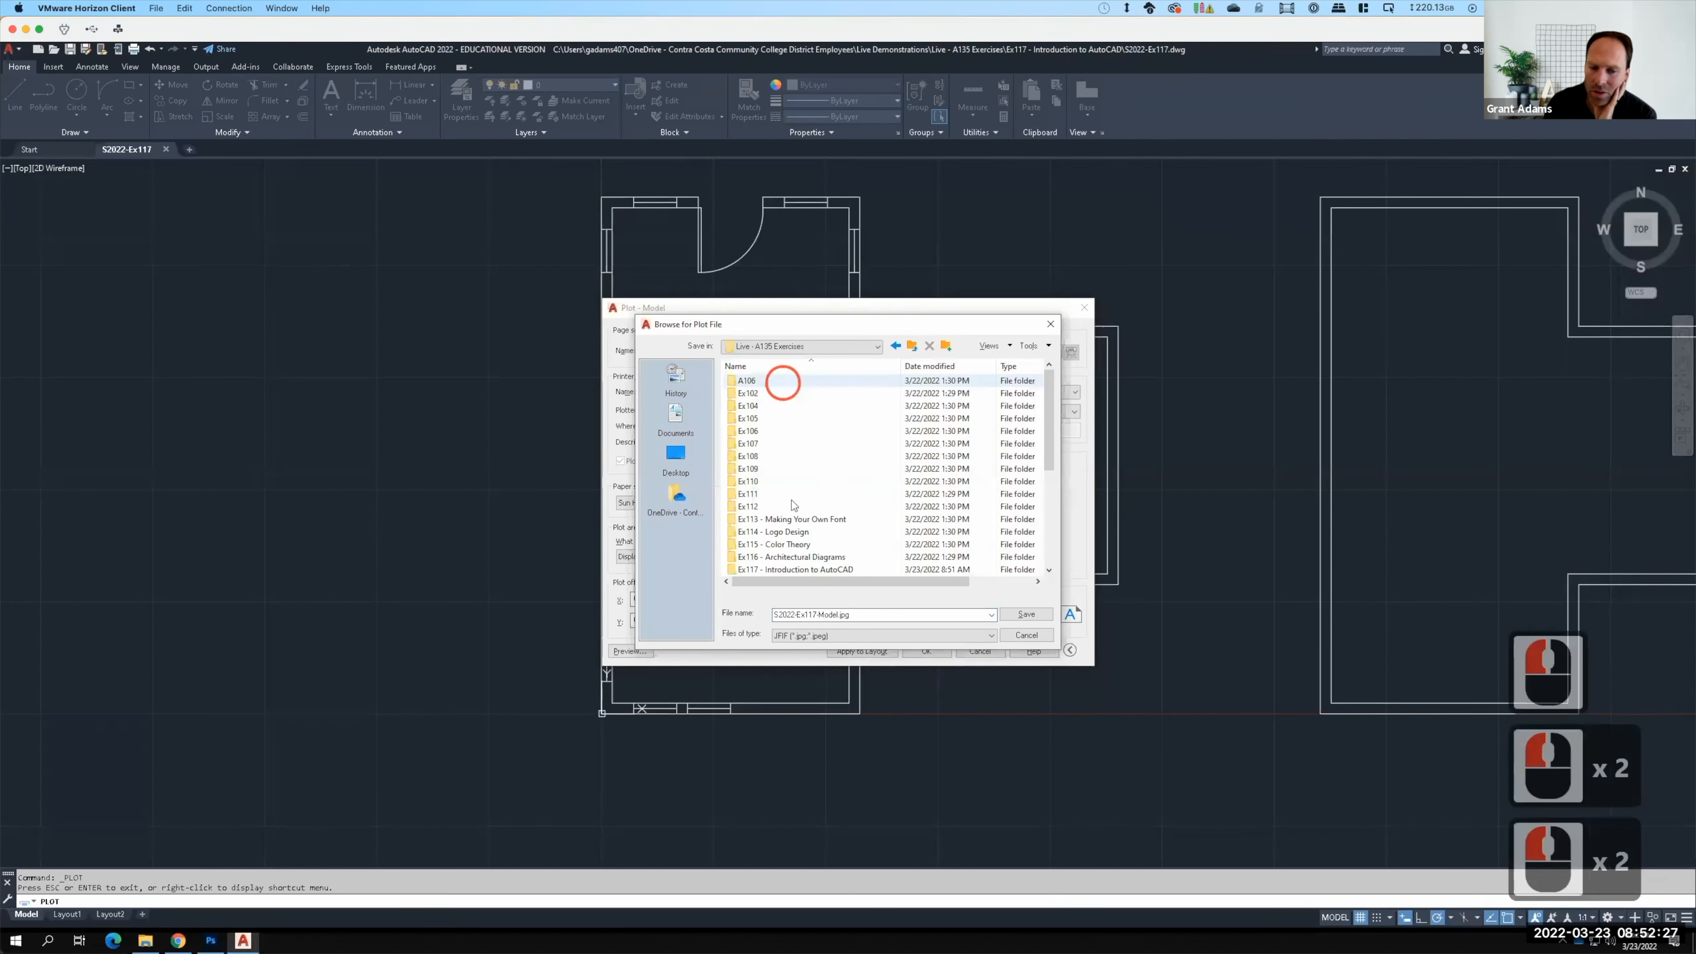
pyautogui.doubleClick(788, 571)
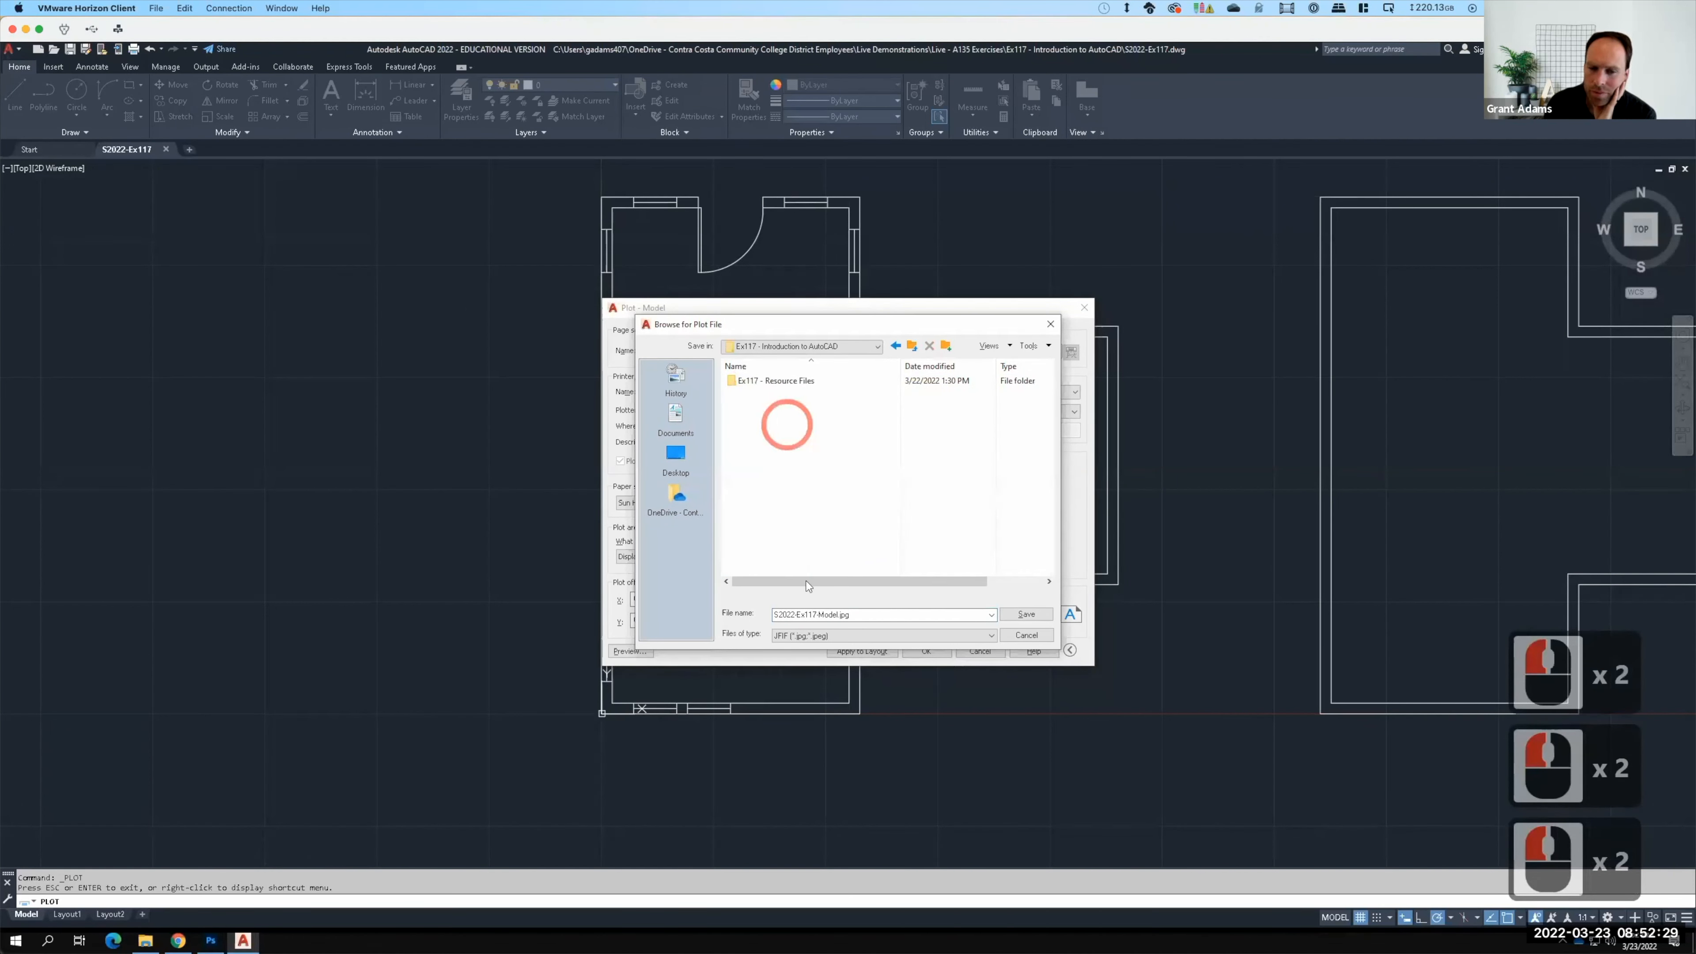
pyautogui.click(1041, 614)
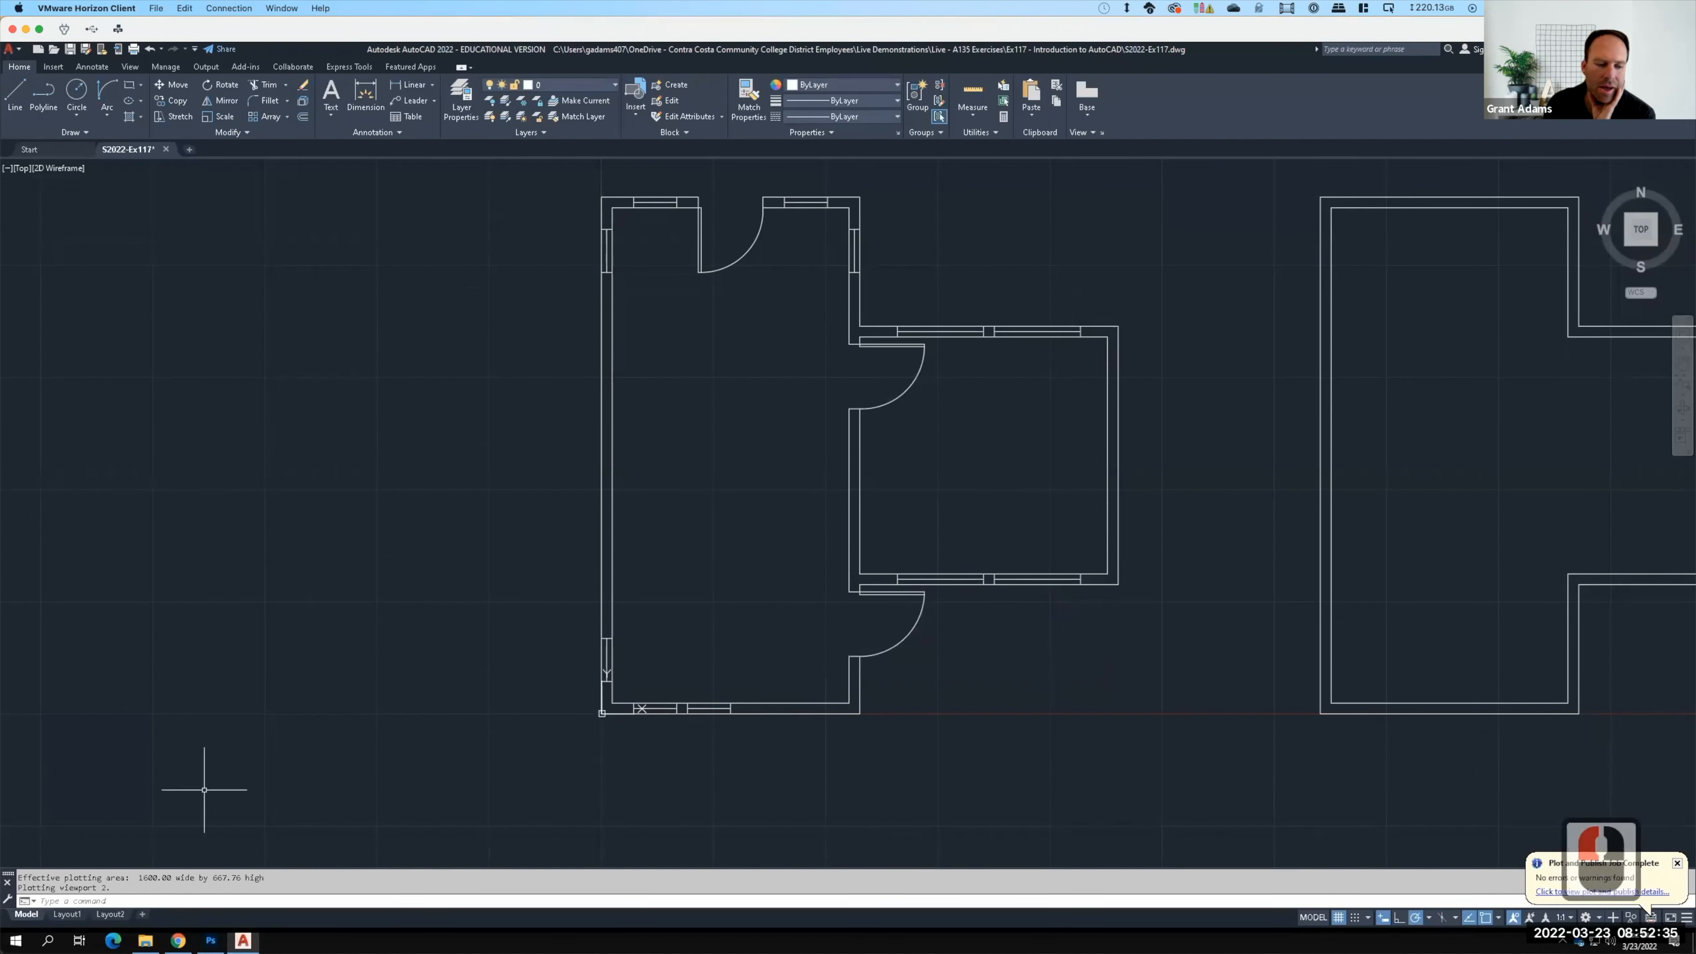
# Step: Switch to File Explorer, open the Ex117 - Introduction to AutoCAD folder under Live - A135 Exercises, and select the plotted S2022-Ex117-Model JPG
pyautogui.click(145, 940)
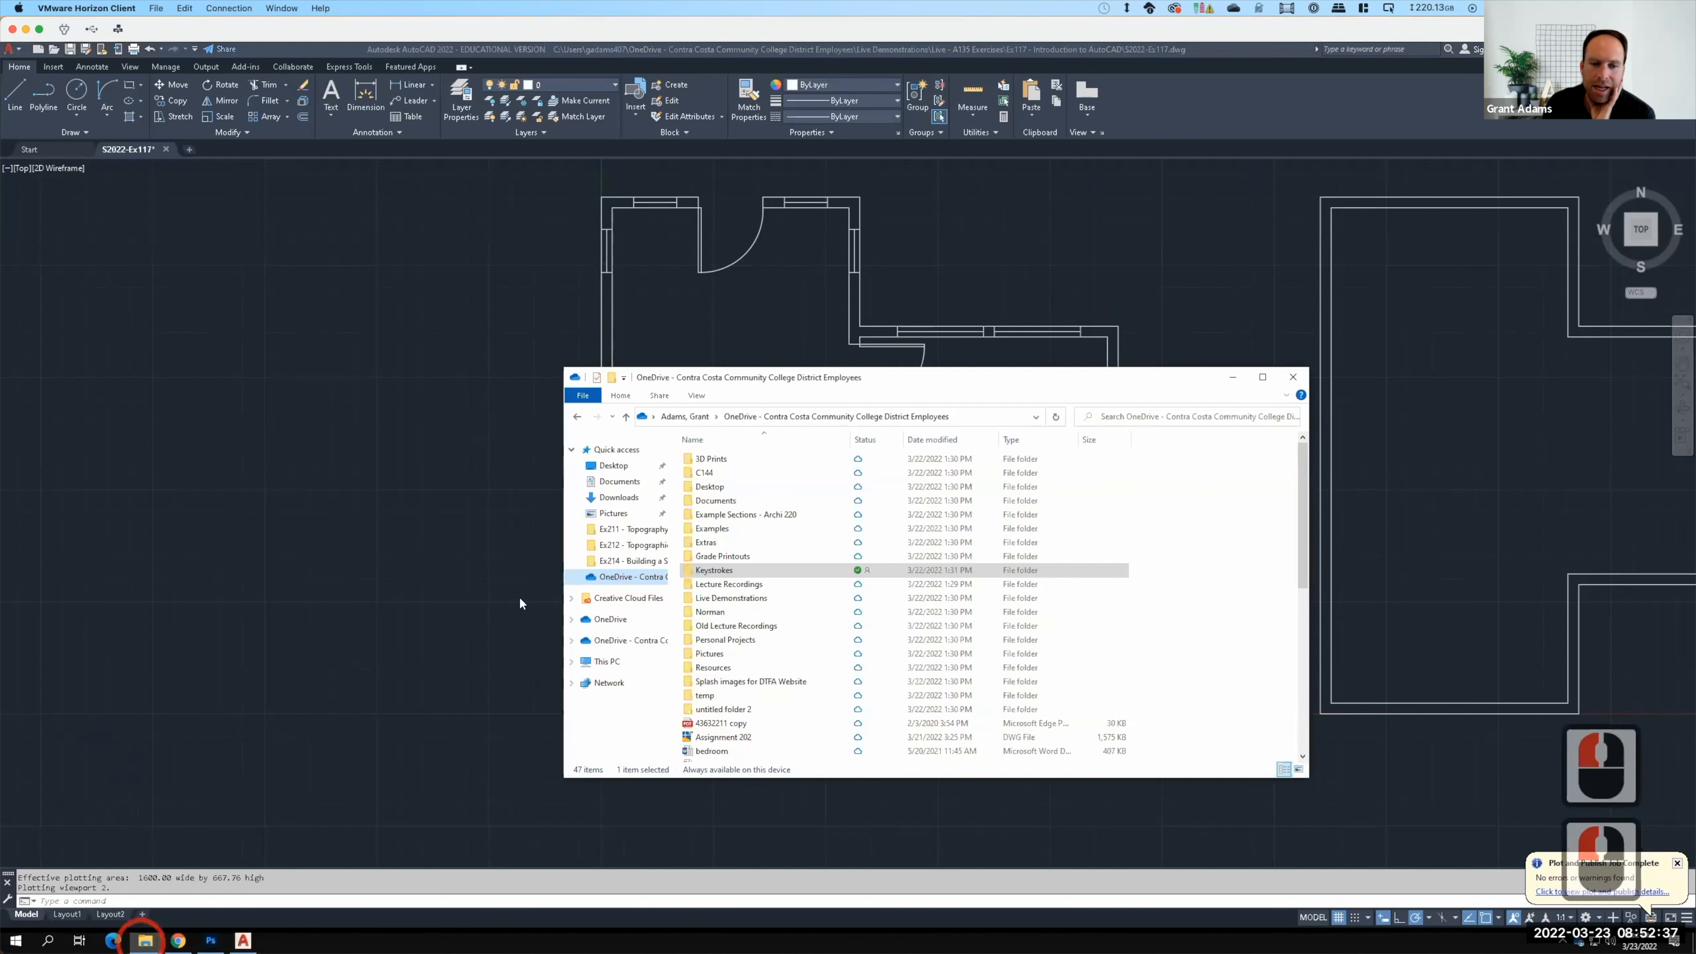
pyautogui.click(728, 598)
pyautogui.doubleClick(729, 598)
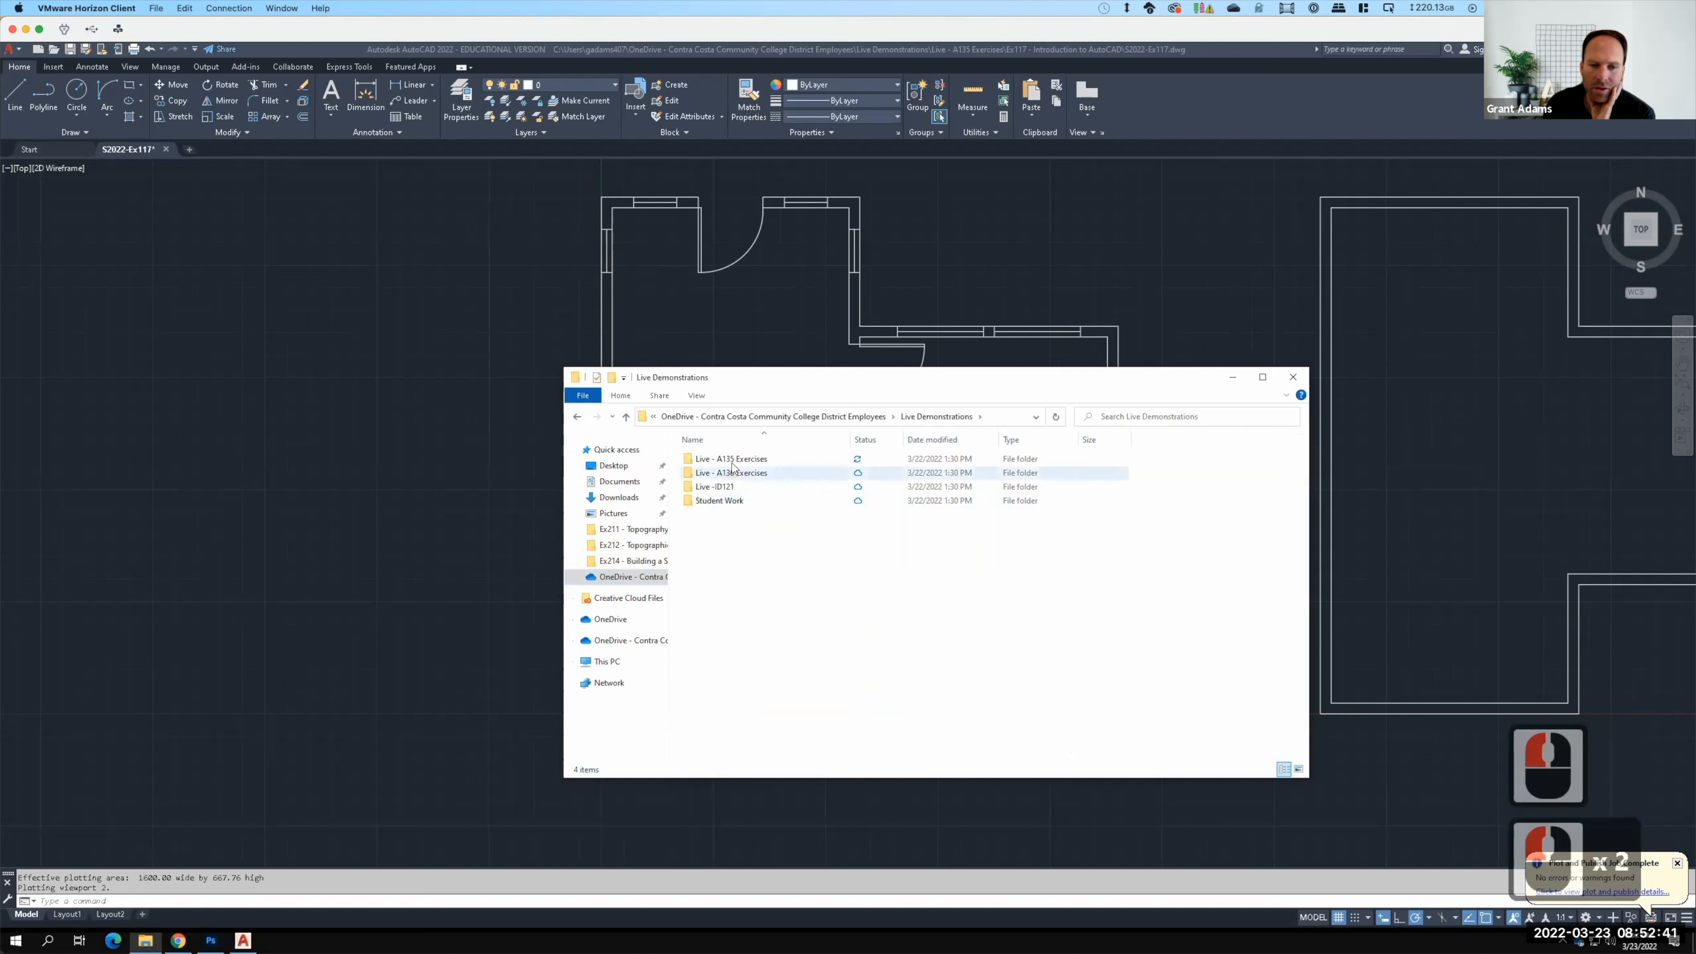
pyautogui.doubleClick(731, 460)
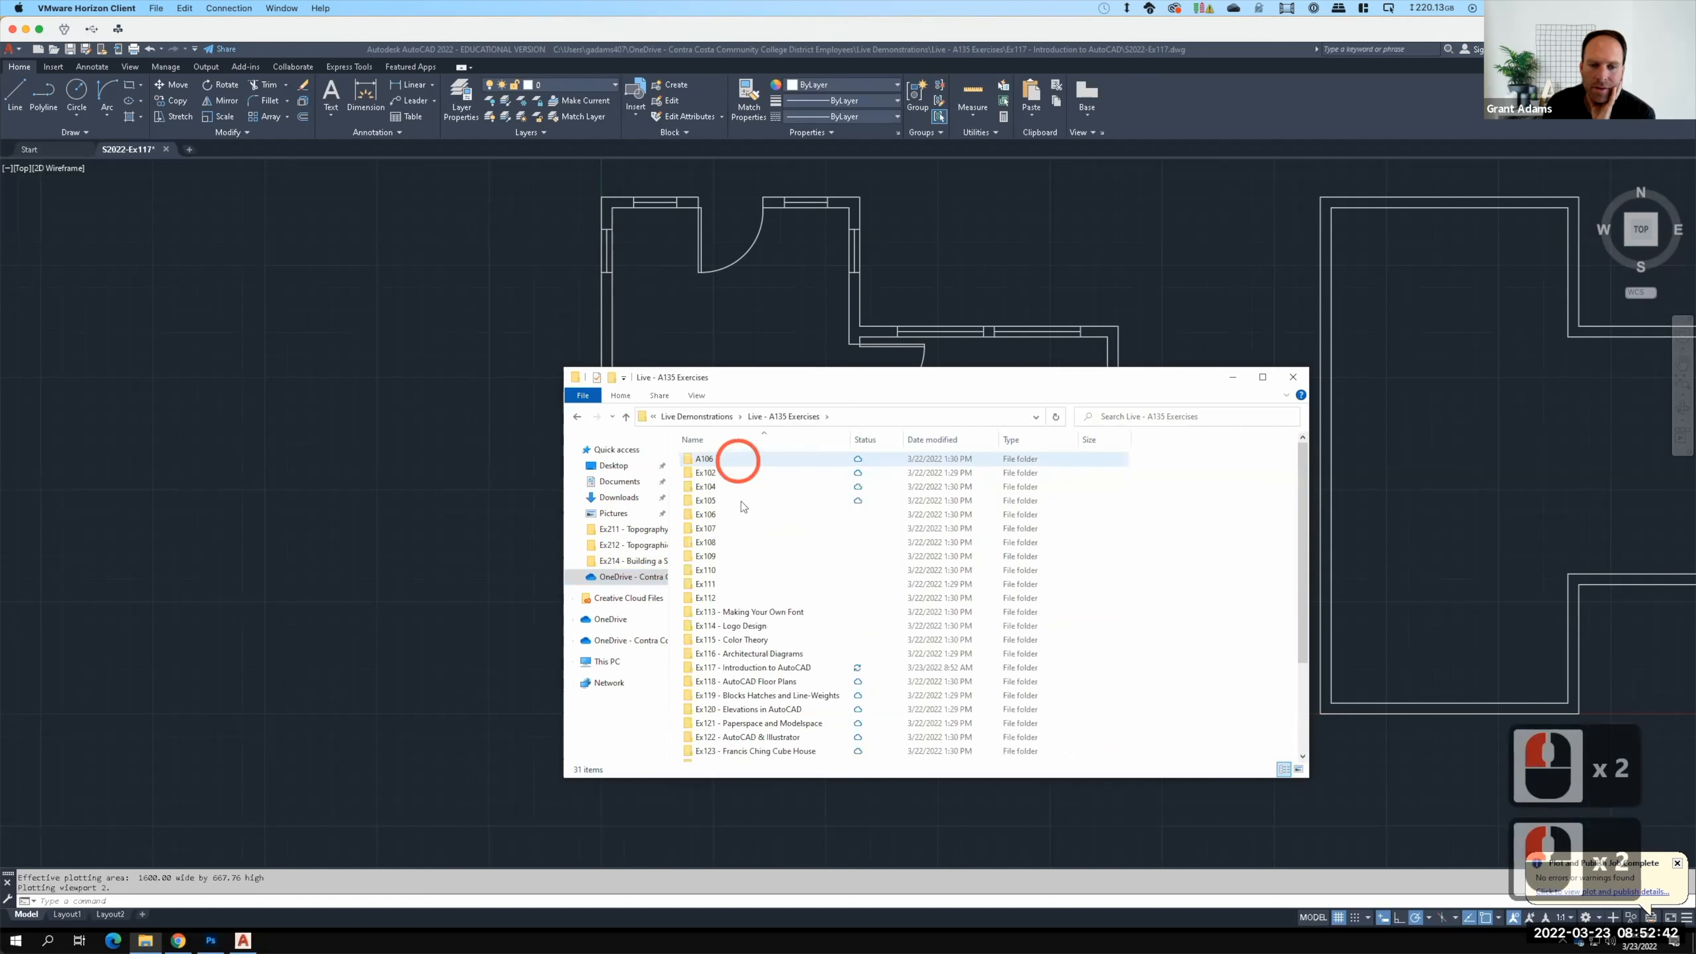
pyautogui.doubleClick(729, 667)
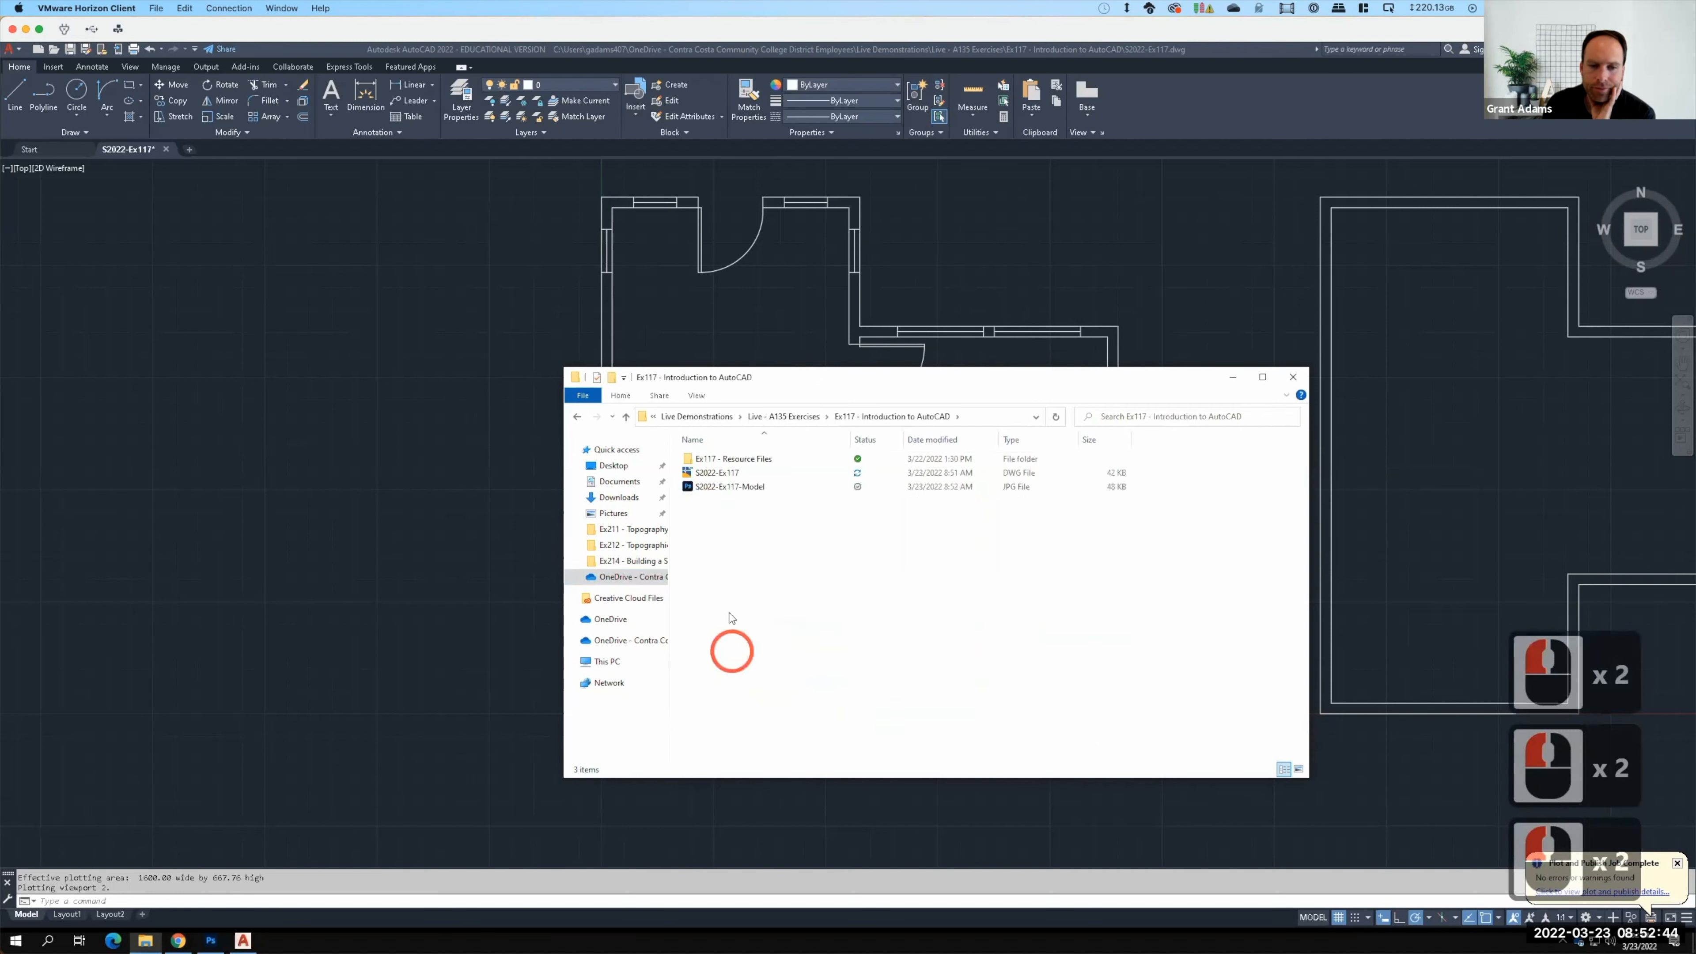
pyautogui.click(723, 490)
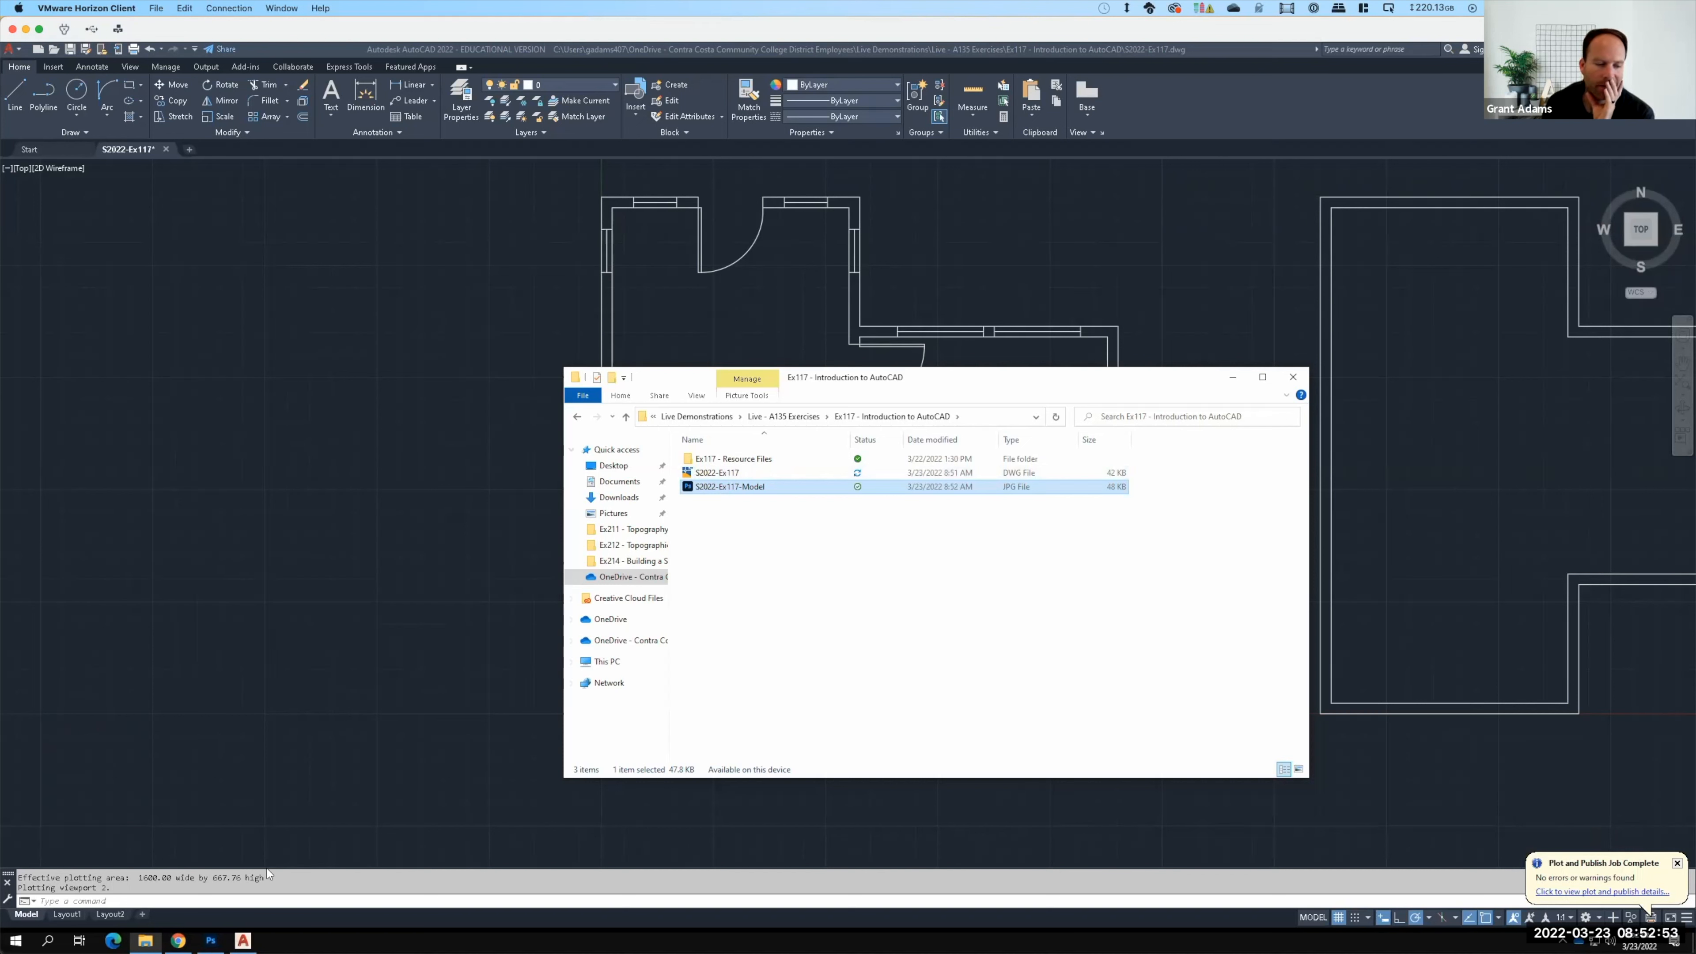
pyautogui.moveTo(215, 938)
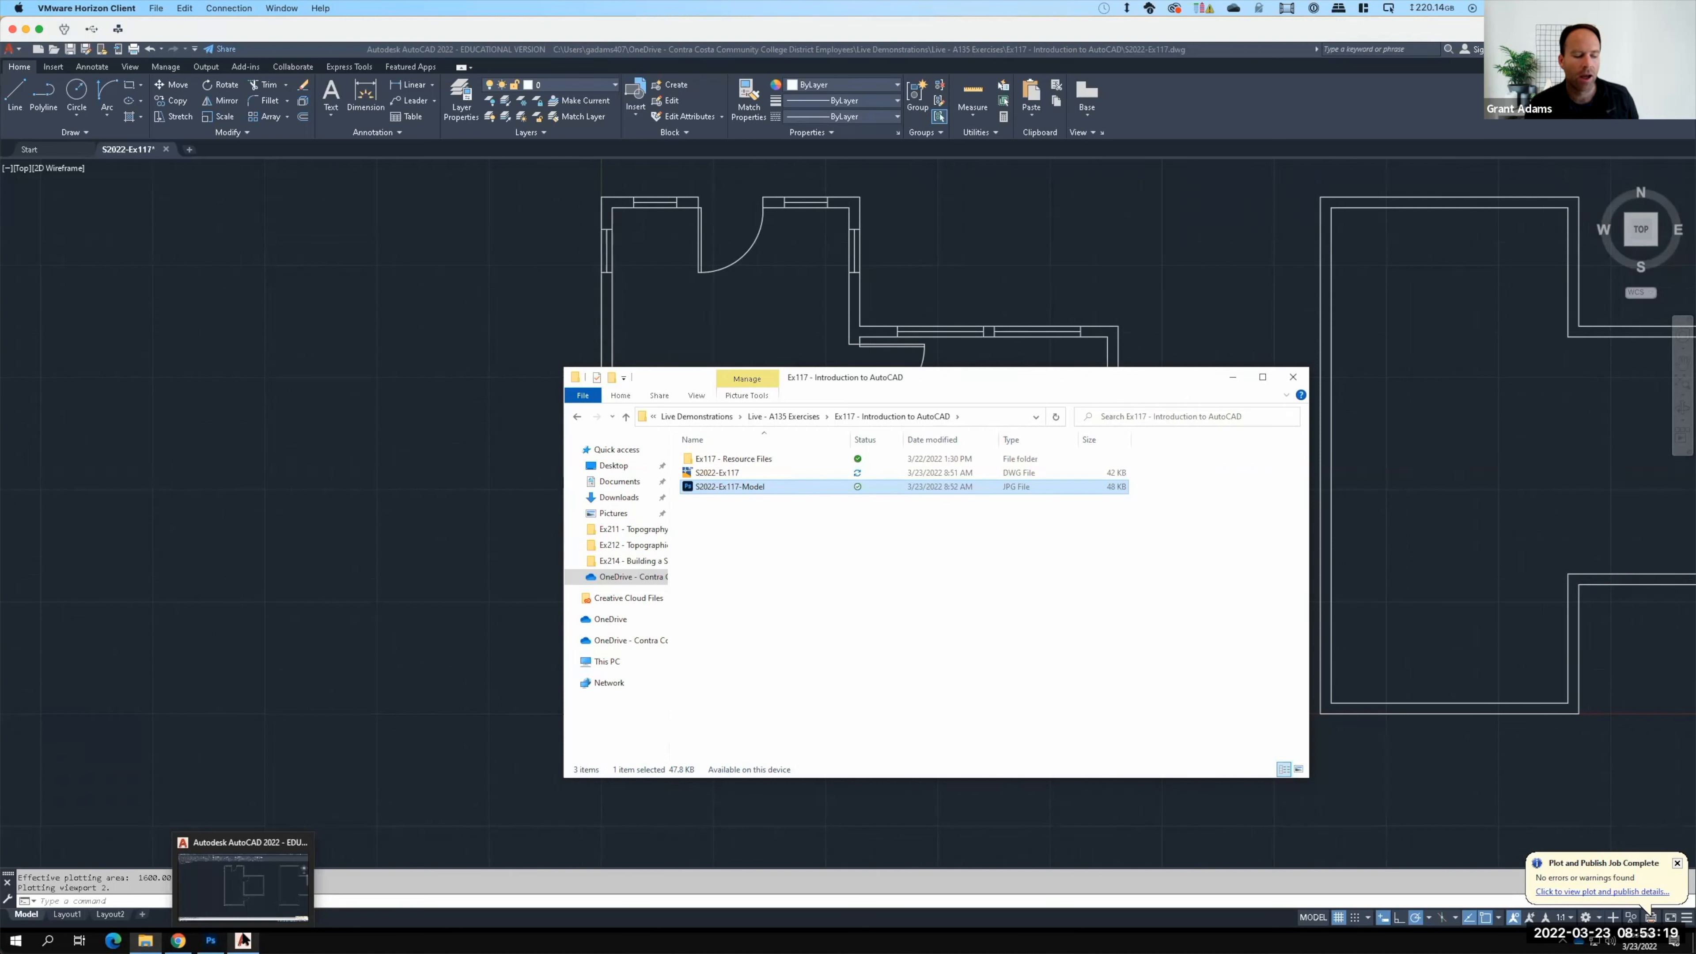
pyautogui.press('F15')
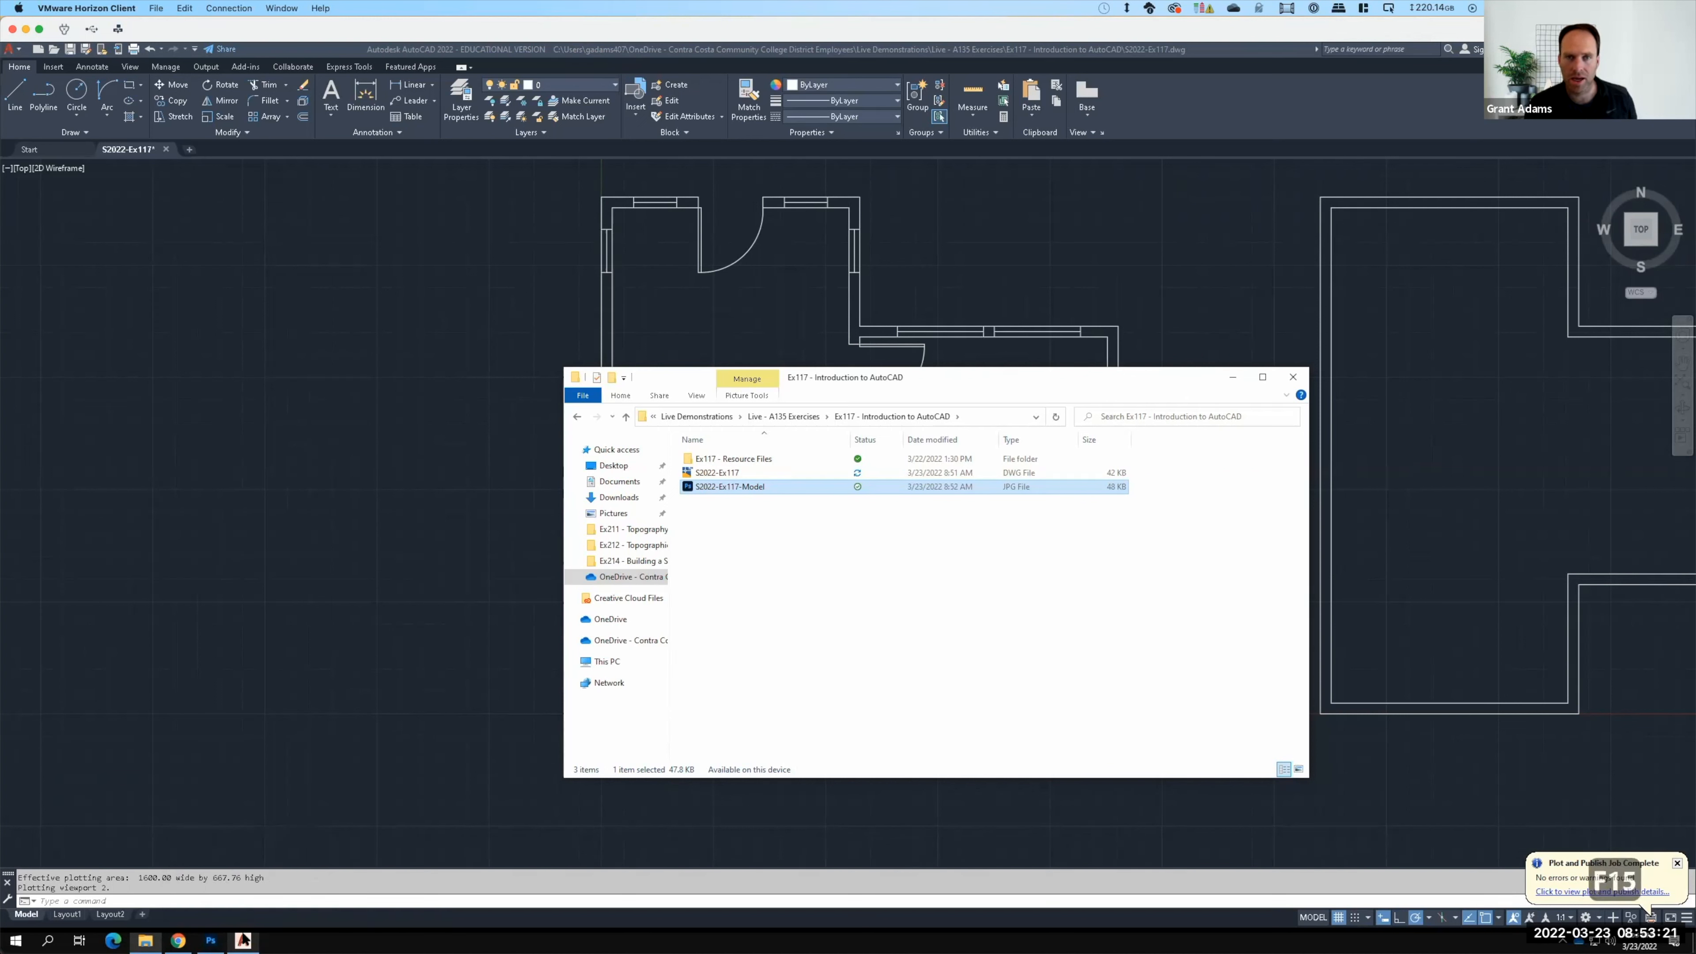